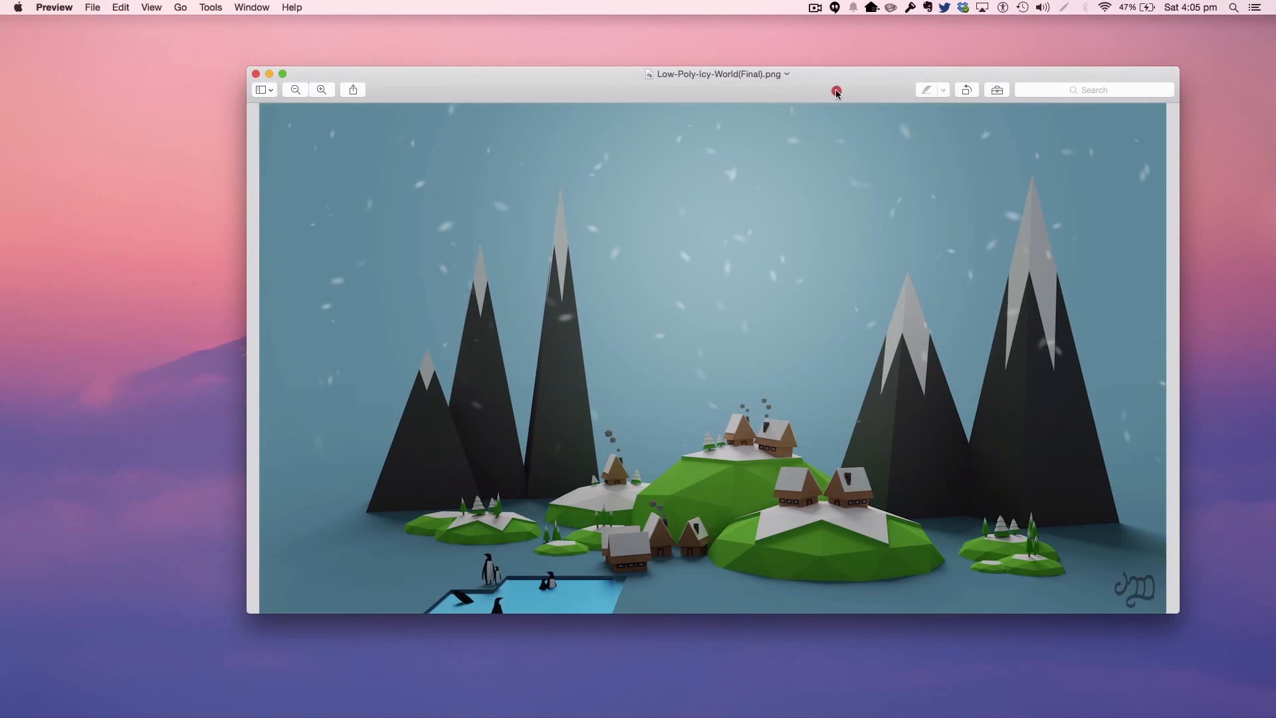
Step: Reposition the Low-Poly-Icy-World(Final).png reference window on the desktop and close it
drag(834, 92, 758, 72)
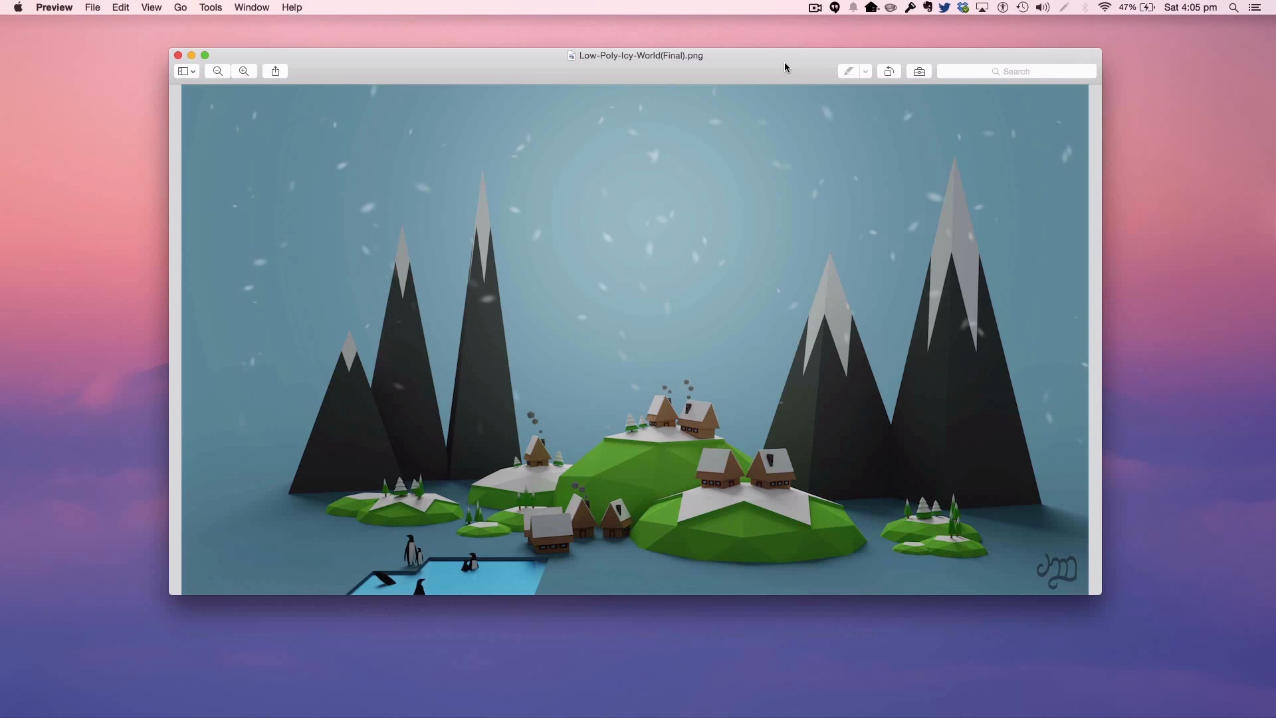
mouse_move(758, 77)
mouse_down()
mouse_move(691, 63)
mouse_move(785, 75)
mouse_move(762, 94)
mouse_up()
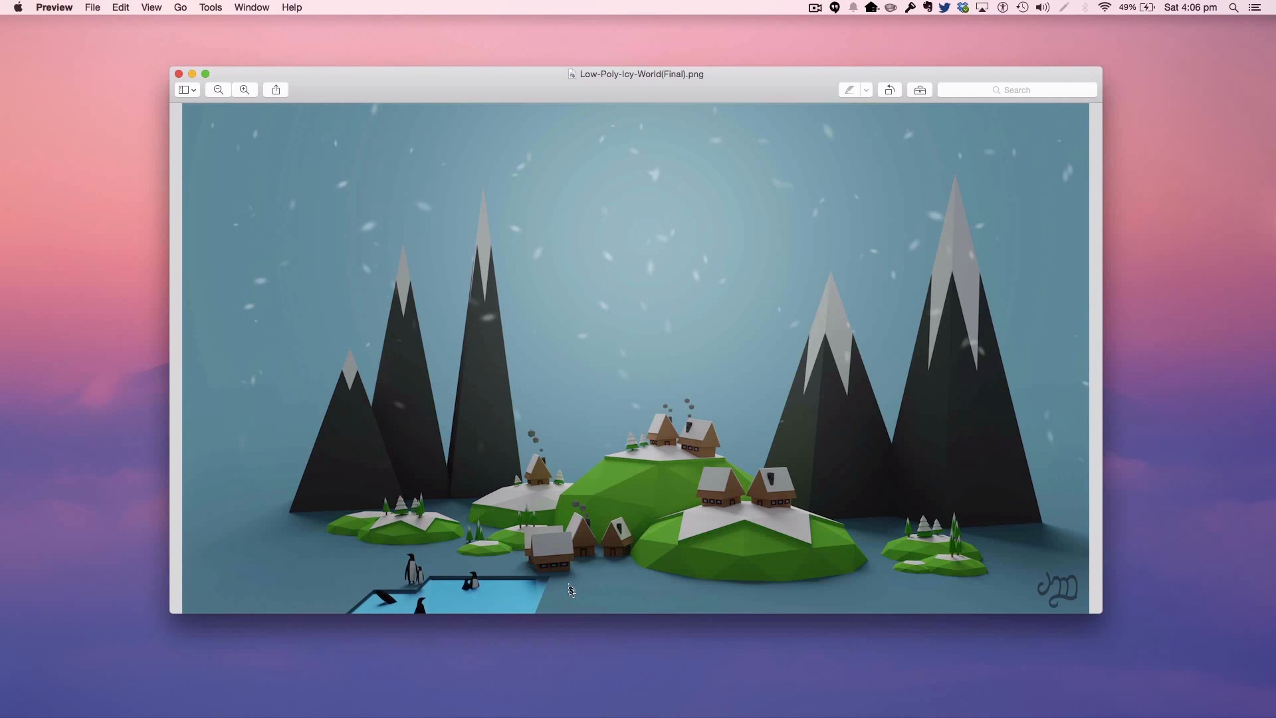
click(178, 73)
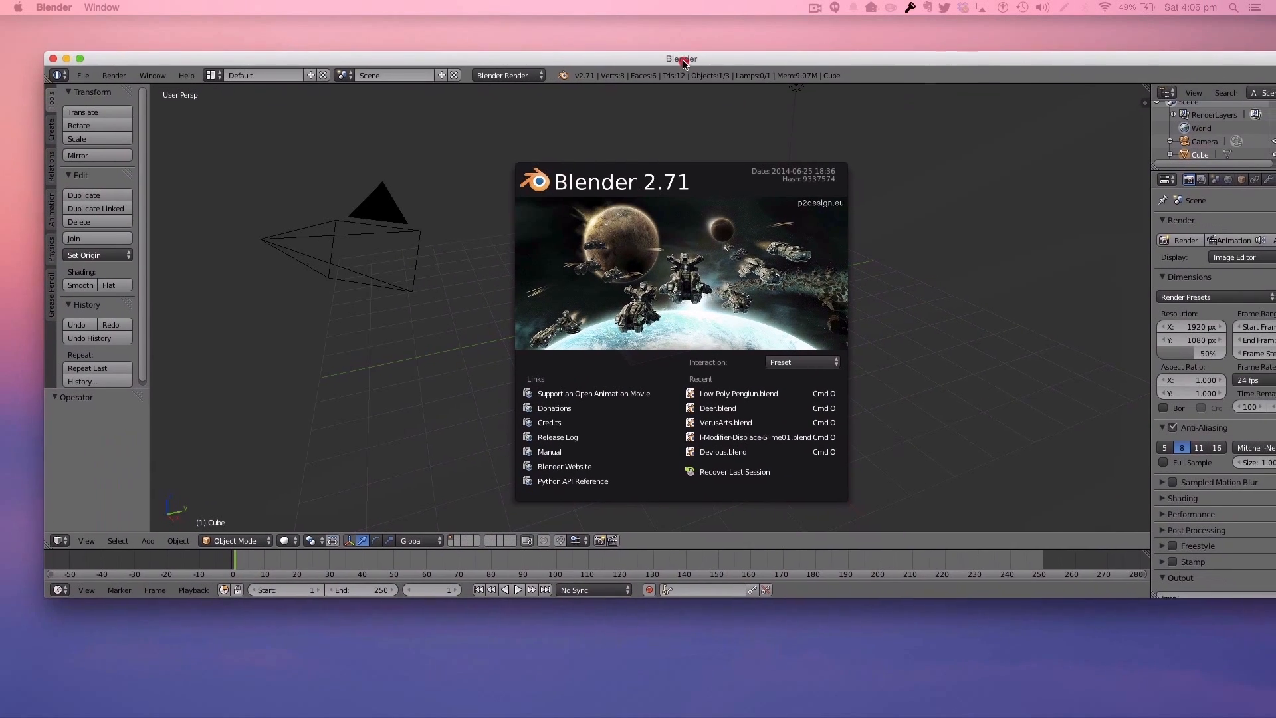
Step: Switch to Blender, enlarge its window to fill the screen, and dismiss the splash screen
drag(694, 62, 739, 3)
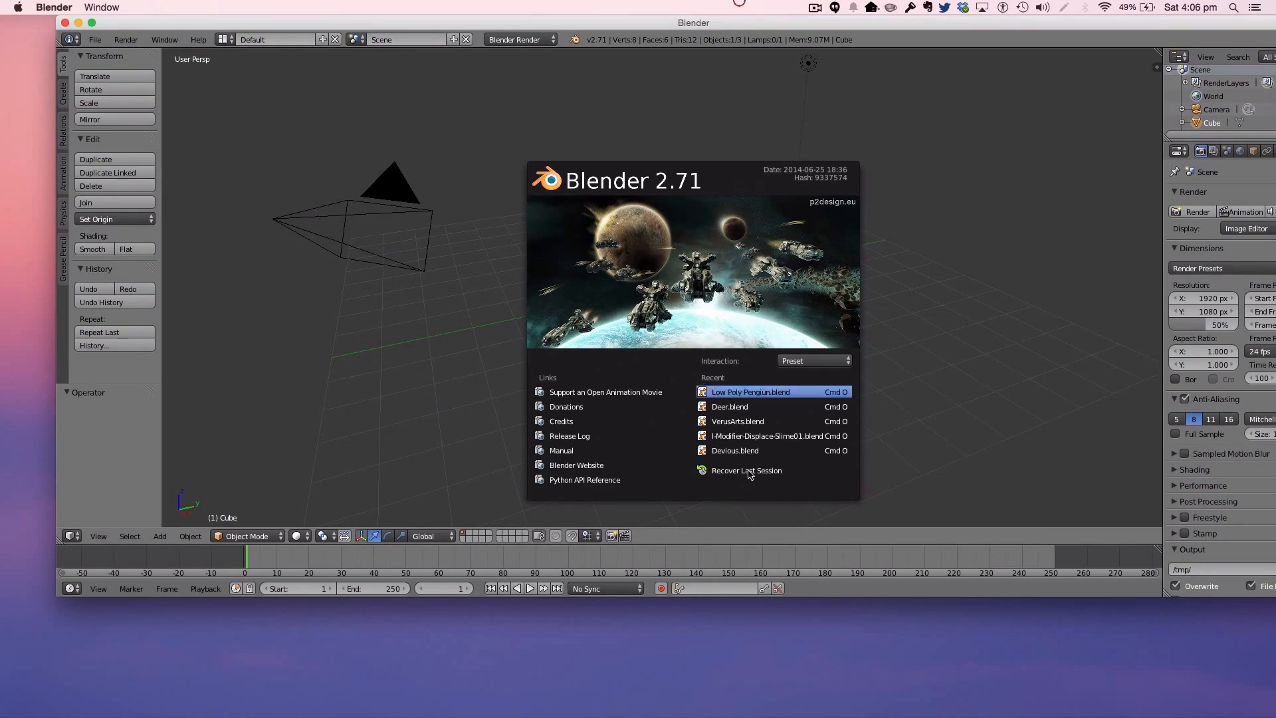
drag(744, 599, 733, 713)
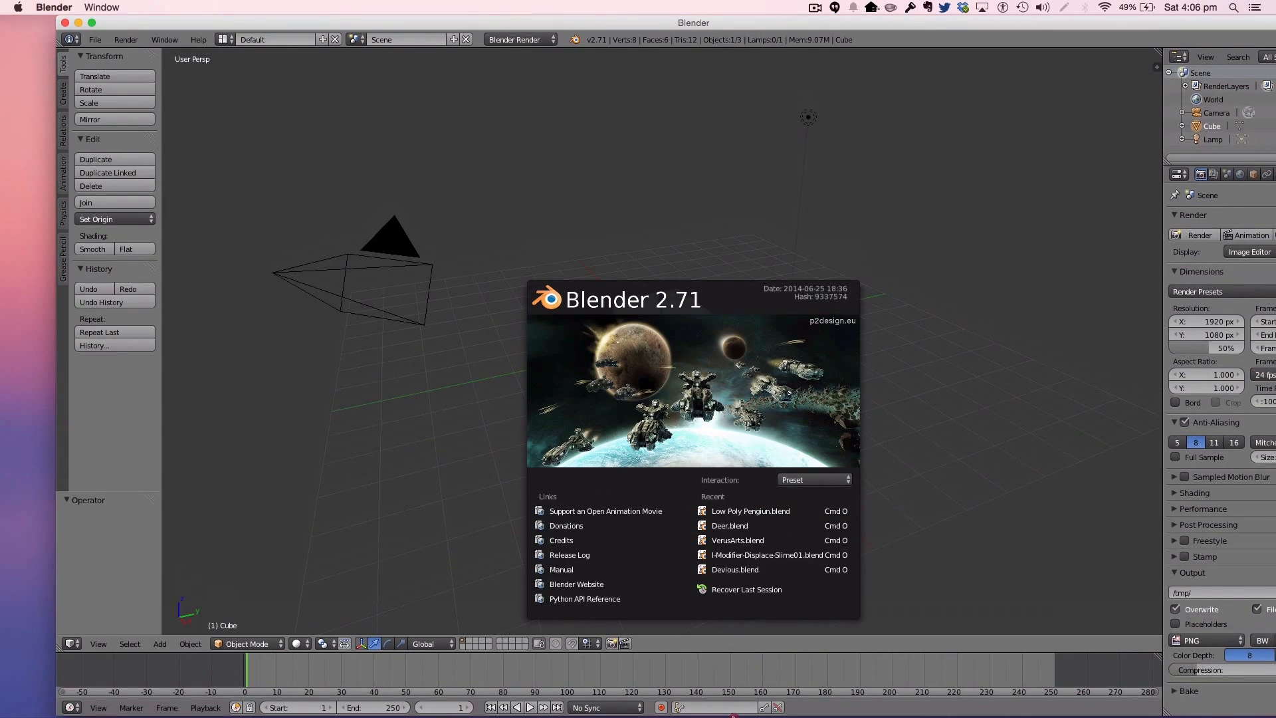
drag(56, 287, 4, 280)
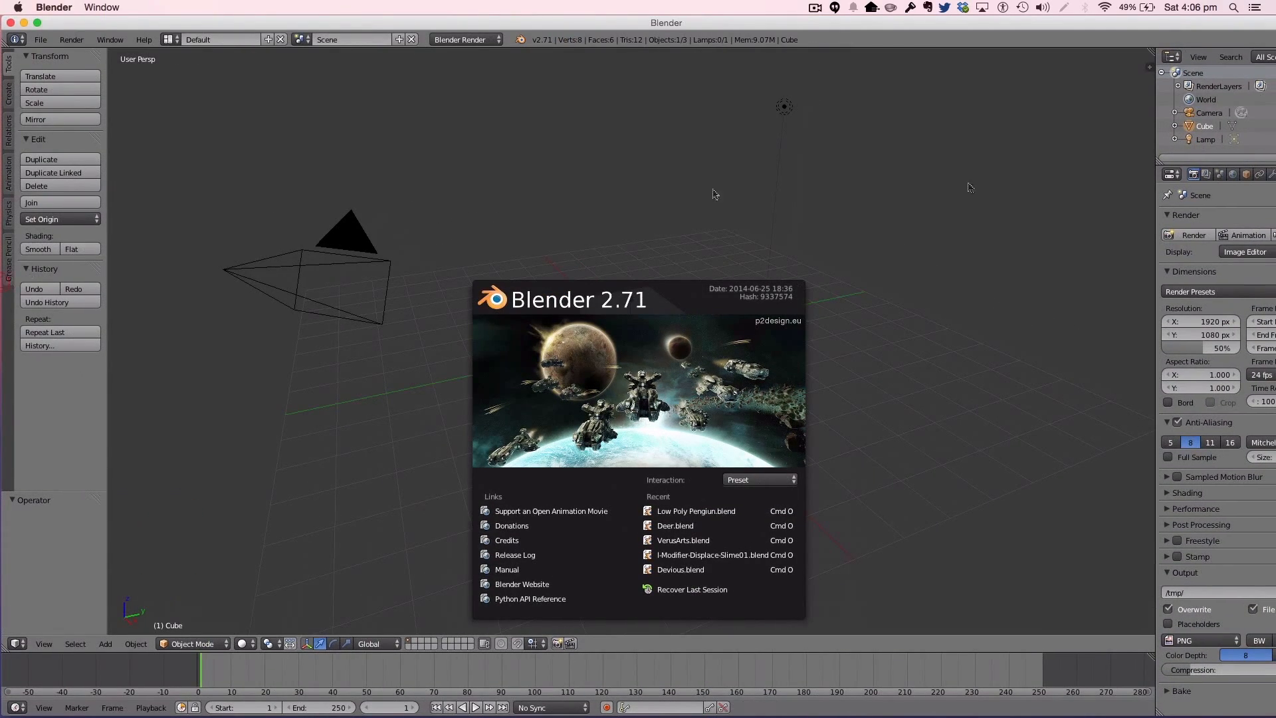
drag(1180, 23, 1067, 13)
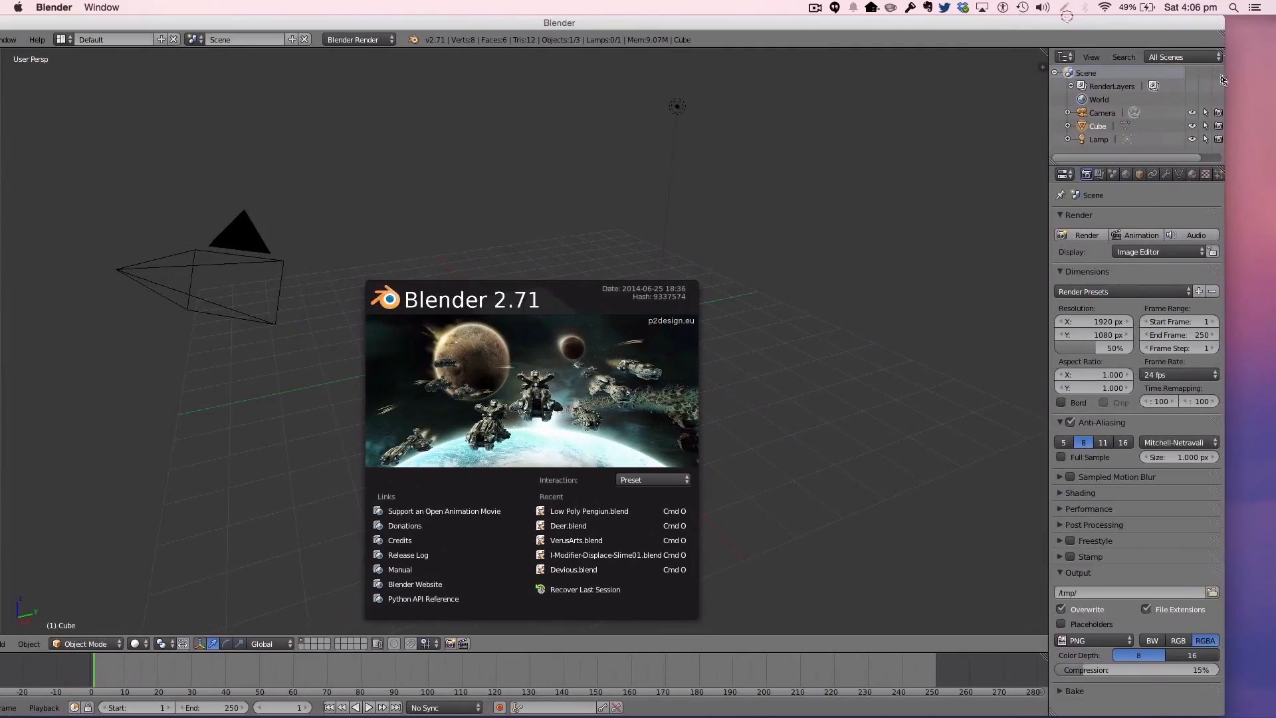
drag(1215, 71, 1057, 71)
double_click(928, 23)
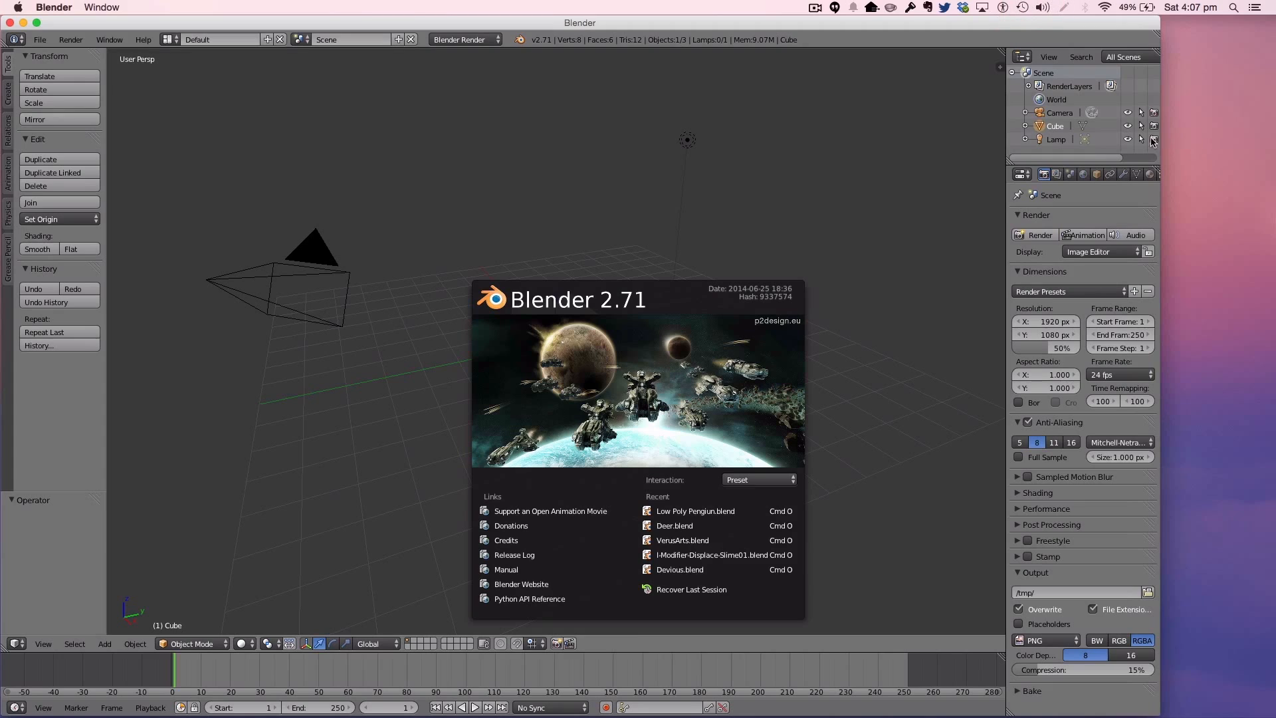
drag(1160, 146, 1274, 147)
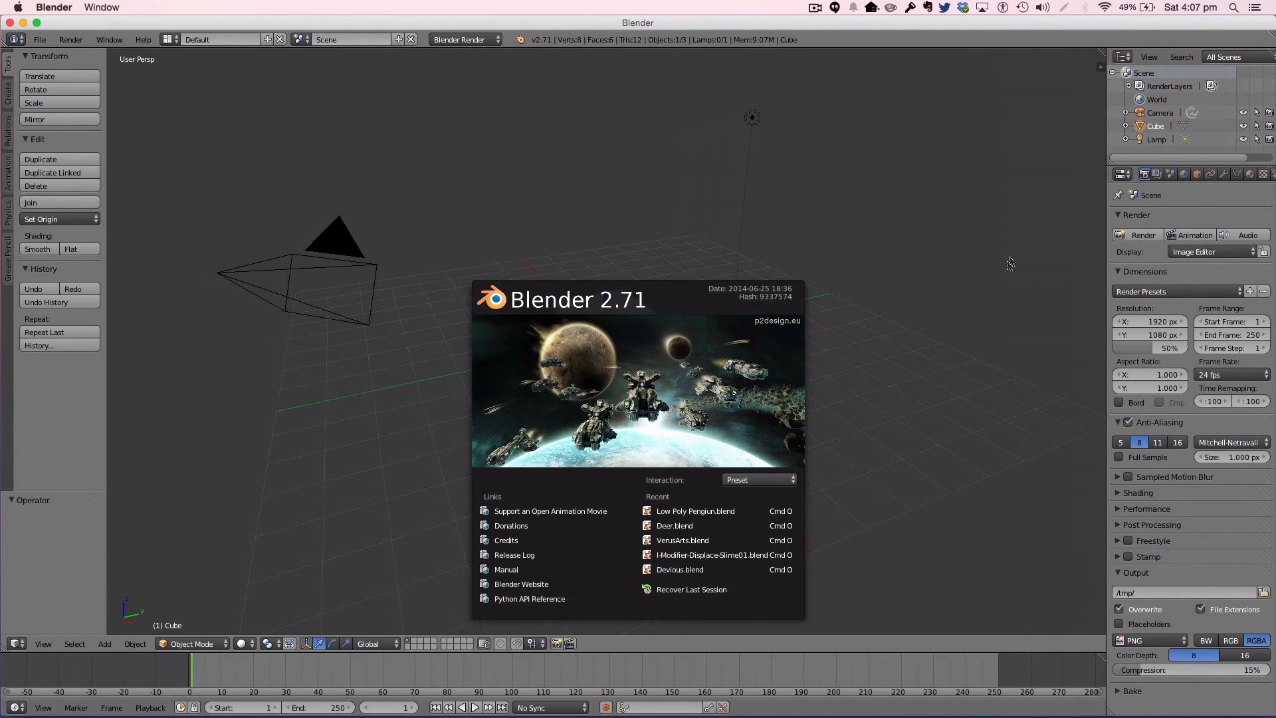
click(1003, 290)
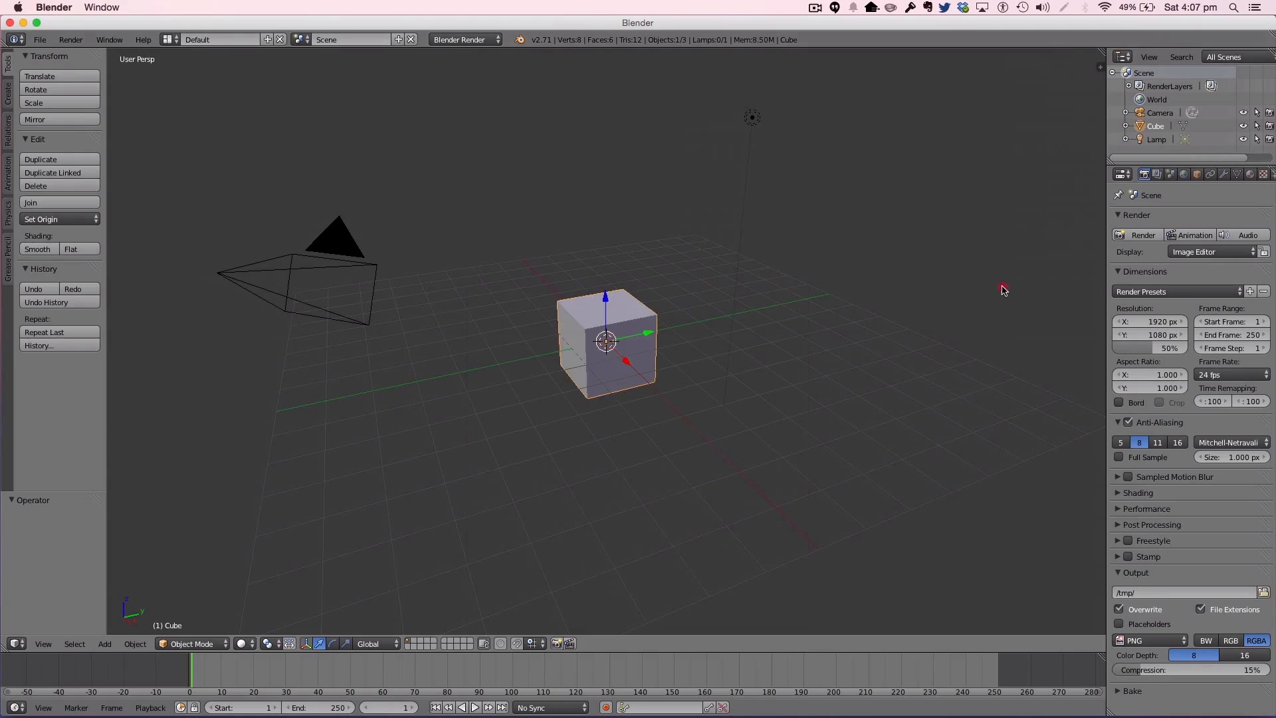
Step: Select the default cube, camera and lamp together and delete them from the scene
scroll(823, 220, down, 3)
scroll(824, 221, up, 1)
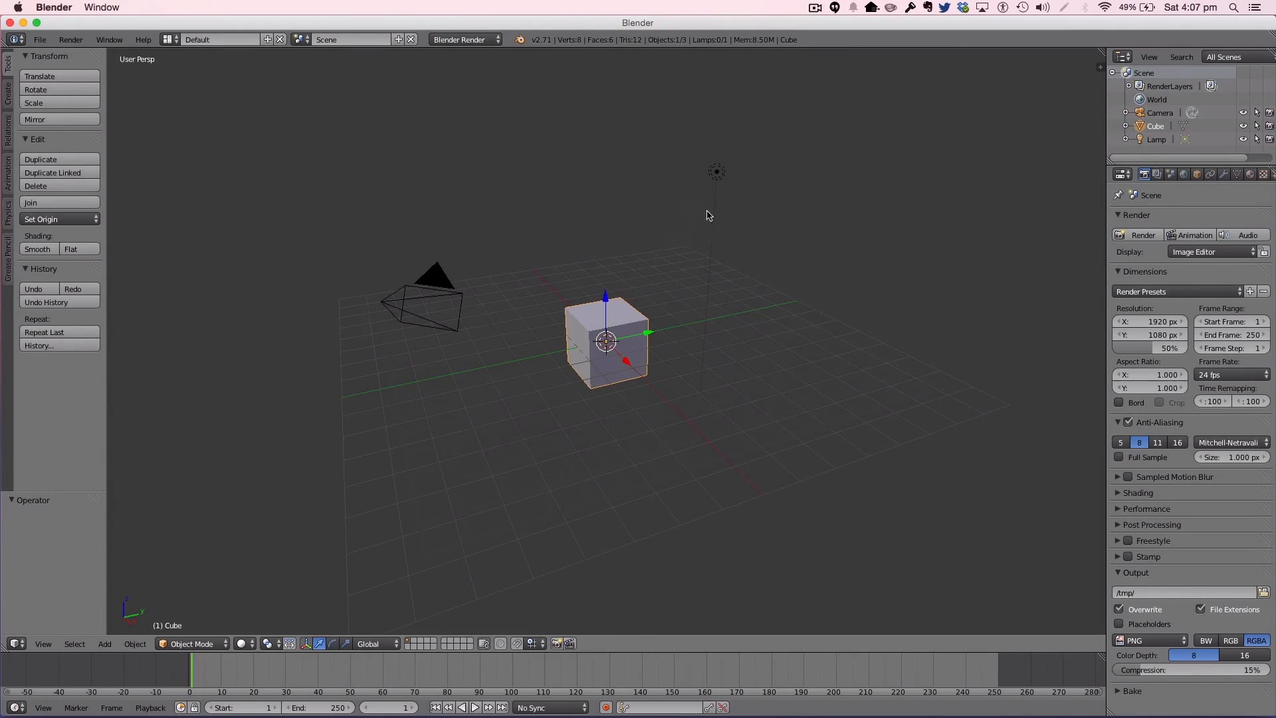
key(b)
drag(868, 433, 377, 144)
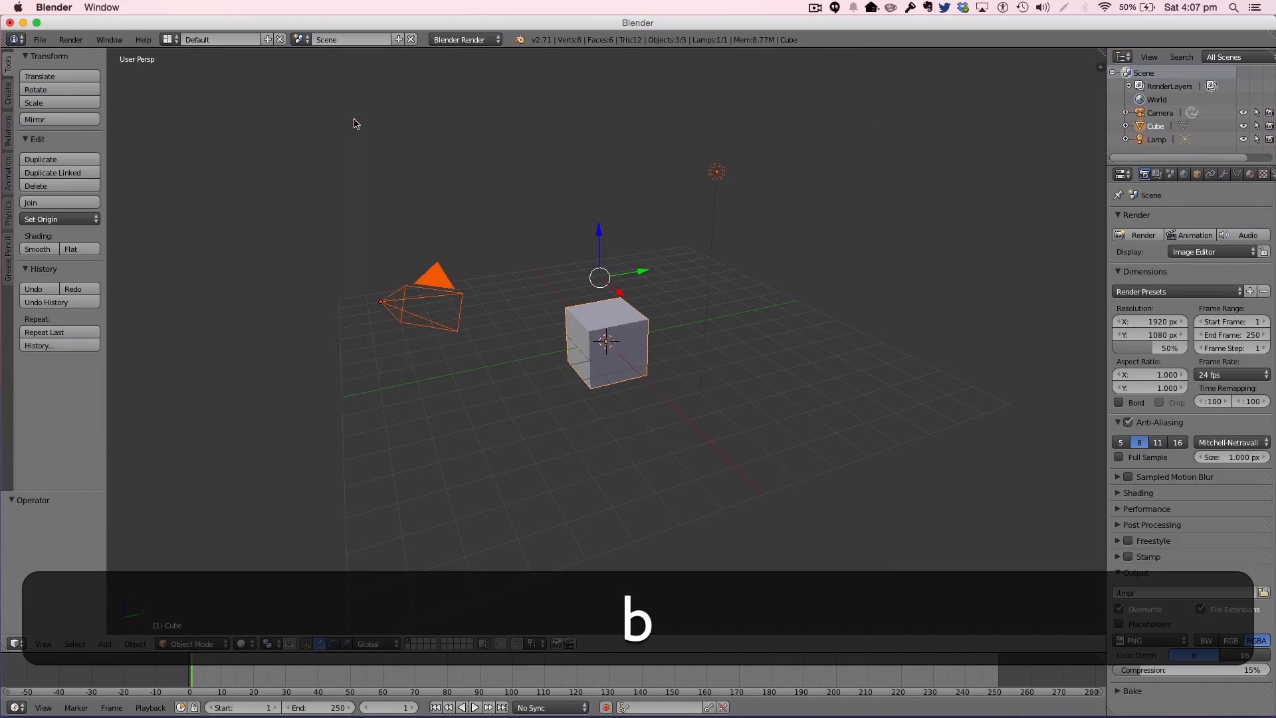
key(x)
click(355, 121)
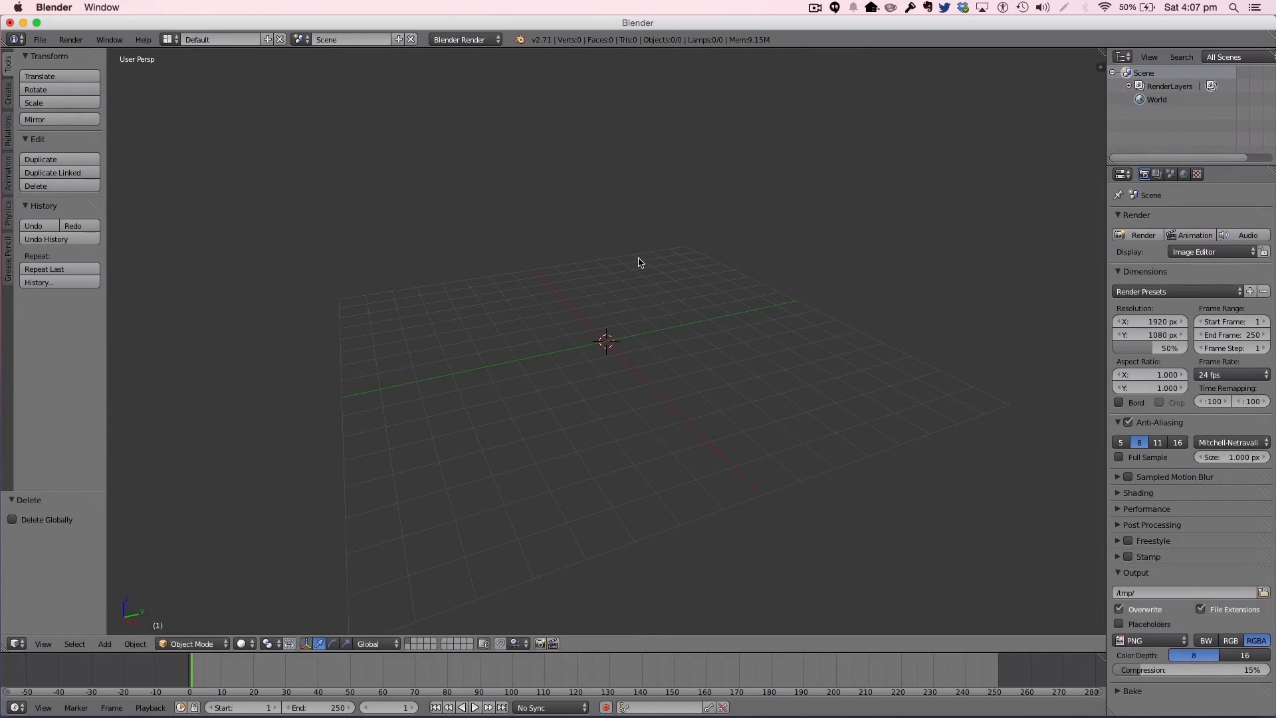
Step: Add a plane at the origin and scale it up uniformly well beyond the grid to form the ground
key(shift+a)
mouse_move(642, 259)
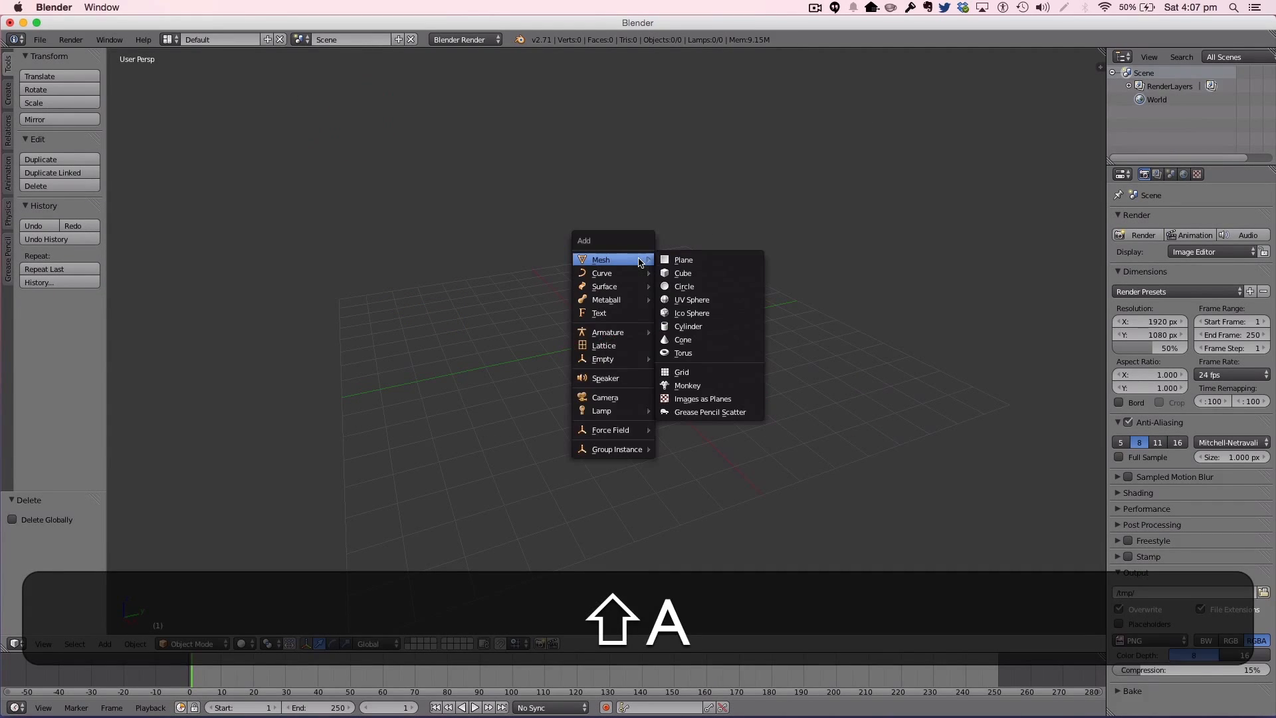
click(680, 263)
key(s)
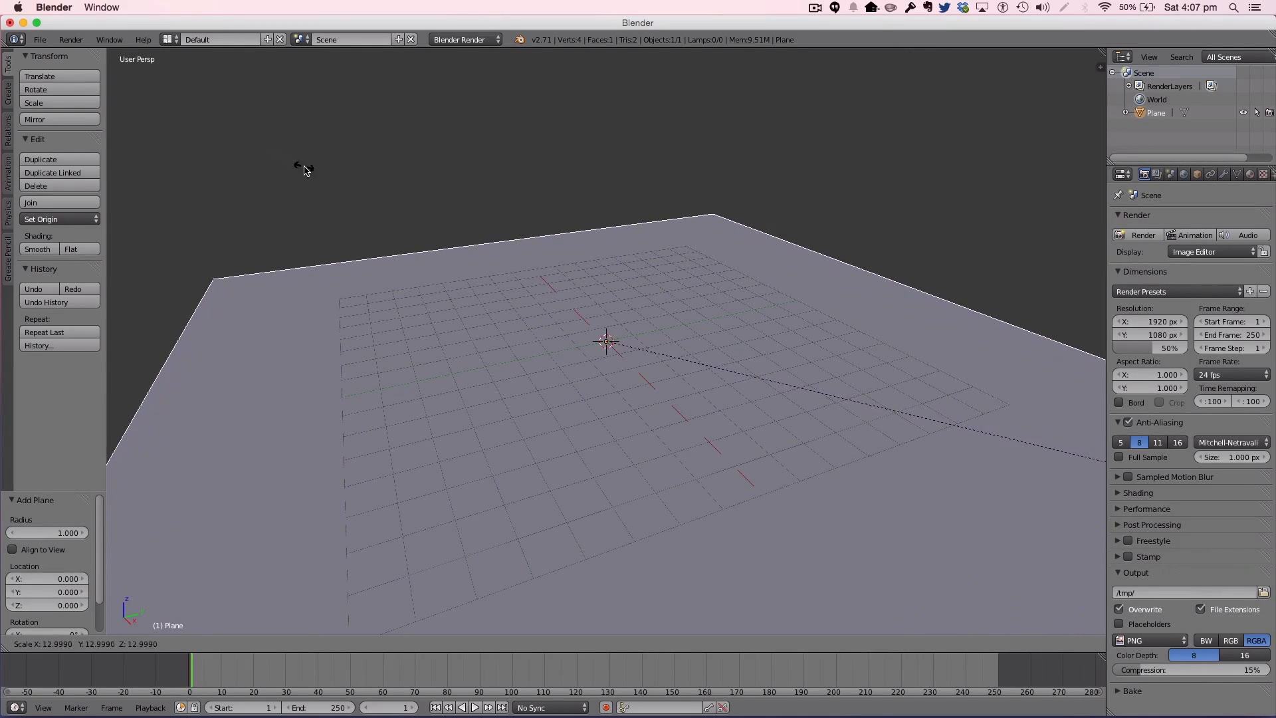
click(495, 207)
key(a)
scroll(723, 349, down, 5)
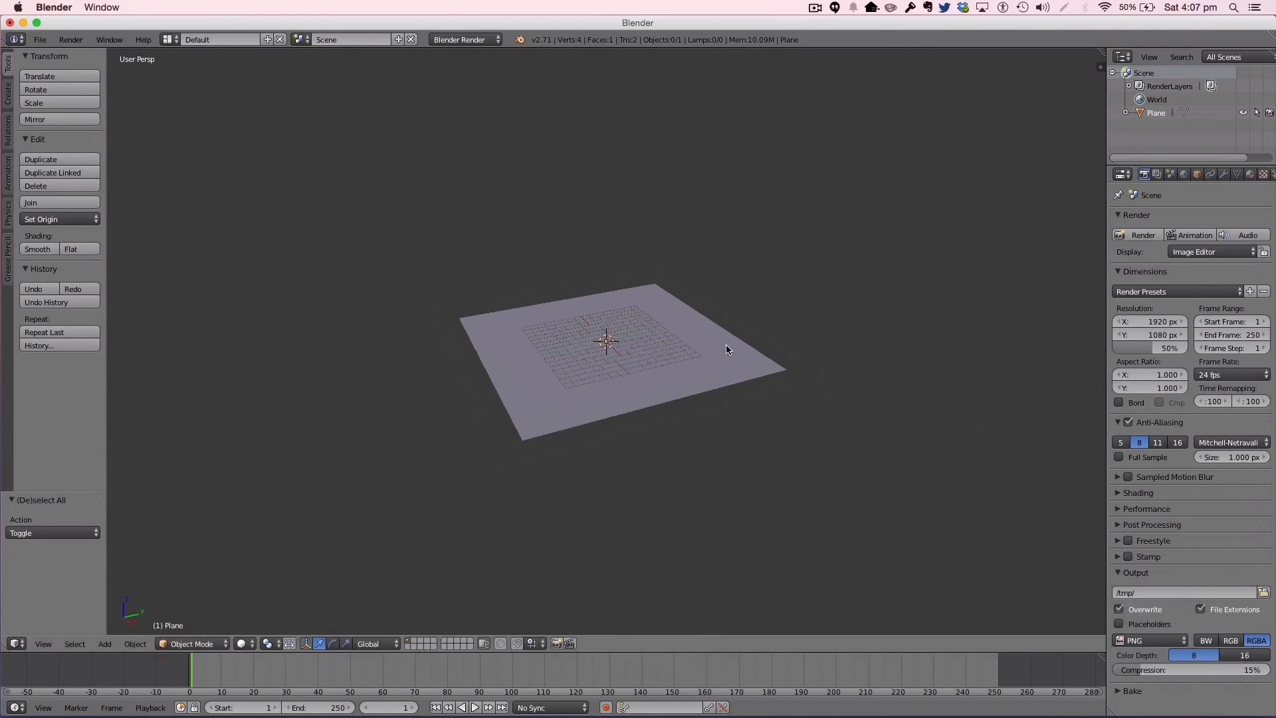
Step: Add a cone at the origin in front orthographic view and set its vertices to 4 to make a pyramid
scroll(721, 344, up, 5)
scroll(715, 346, down, 6)
mouse_move(715, 345)
middle_down()
mouse_move(670, 365)
mouse_move(676, 461)
mouse_move(807, 365)
mouse_move(566, 319)
mouse_move(510, 339)
mouse_move(595, 370)
mouse_move(707, 385)
mouse_move(807, 333)
mouse_move(817, 297)
mouse_move(757, 288)
mouse_move(756, 314)
mouse_move(644, 362)
mouse_move(914, 361)
mouse_move(860, 305)
mouse_move(839, 305)
middle_up()
scroll(675, 376, up, 4)
key(KP_5)
key(KP_1)
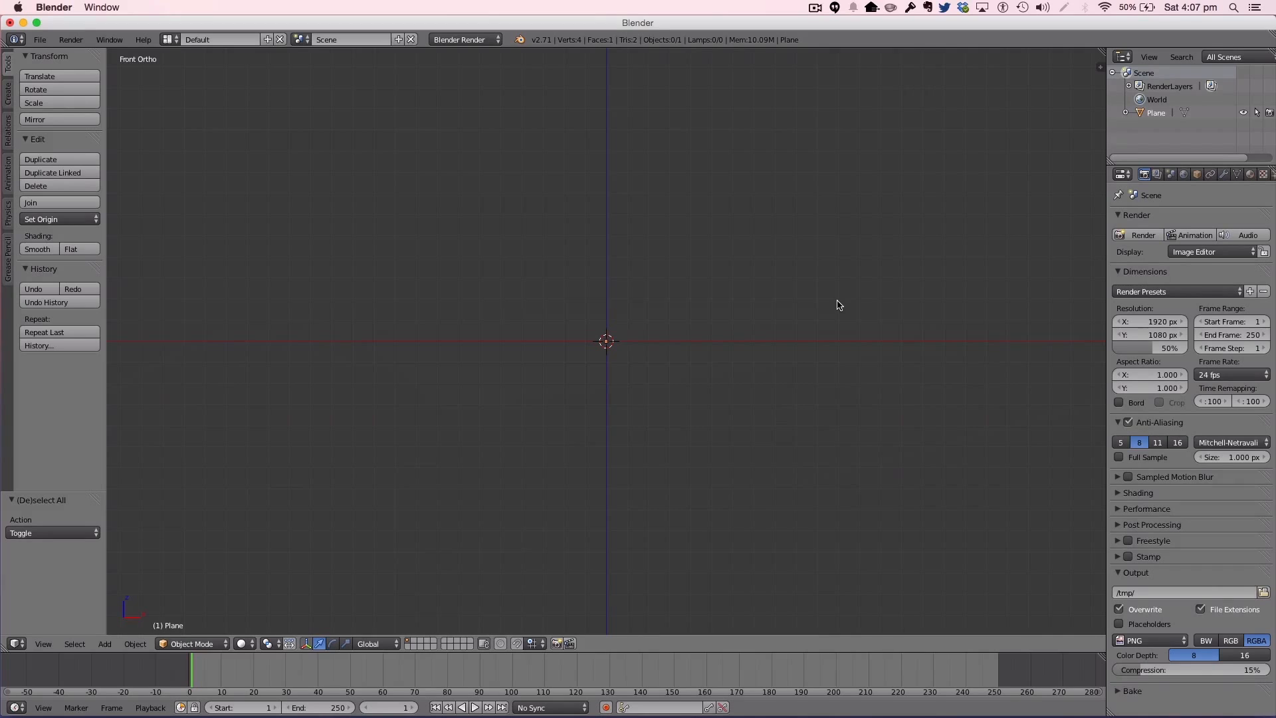
key(shift+a)
mouse_move(838, 305)
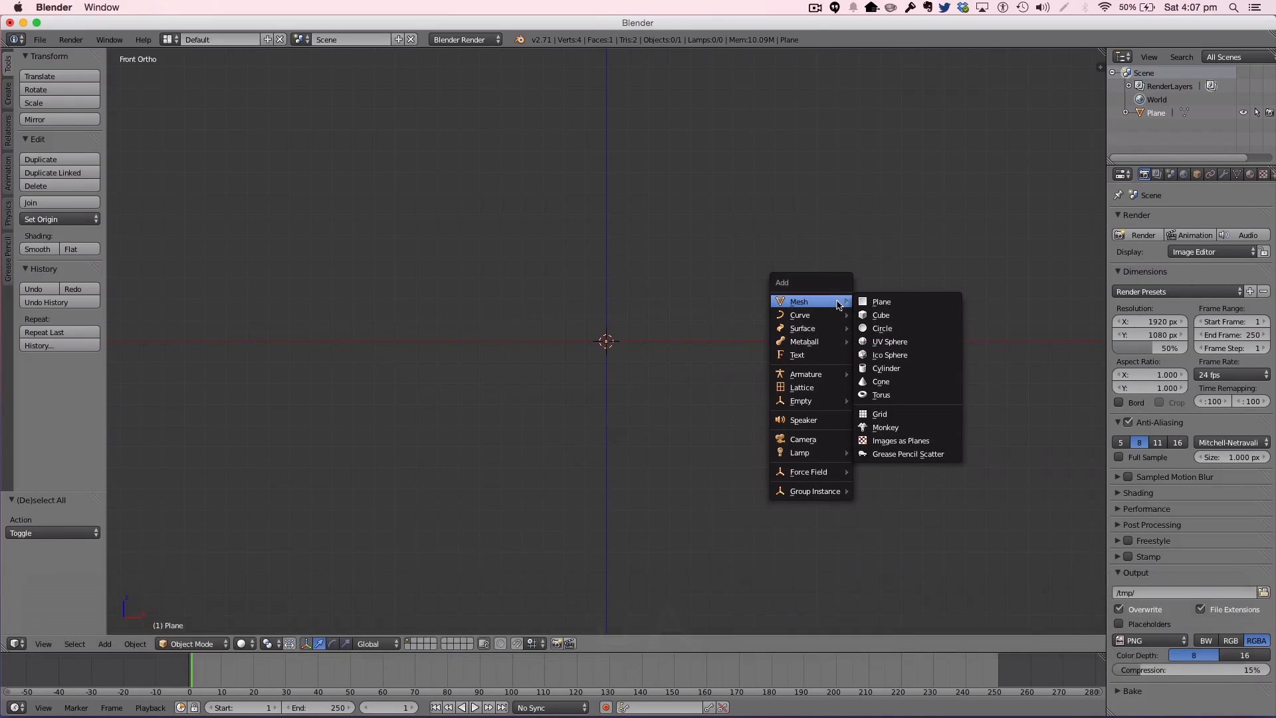
click(890, 381)
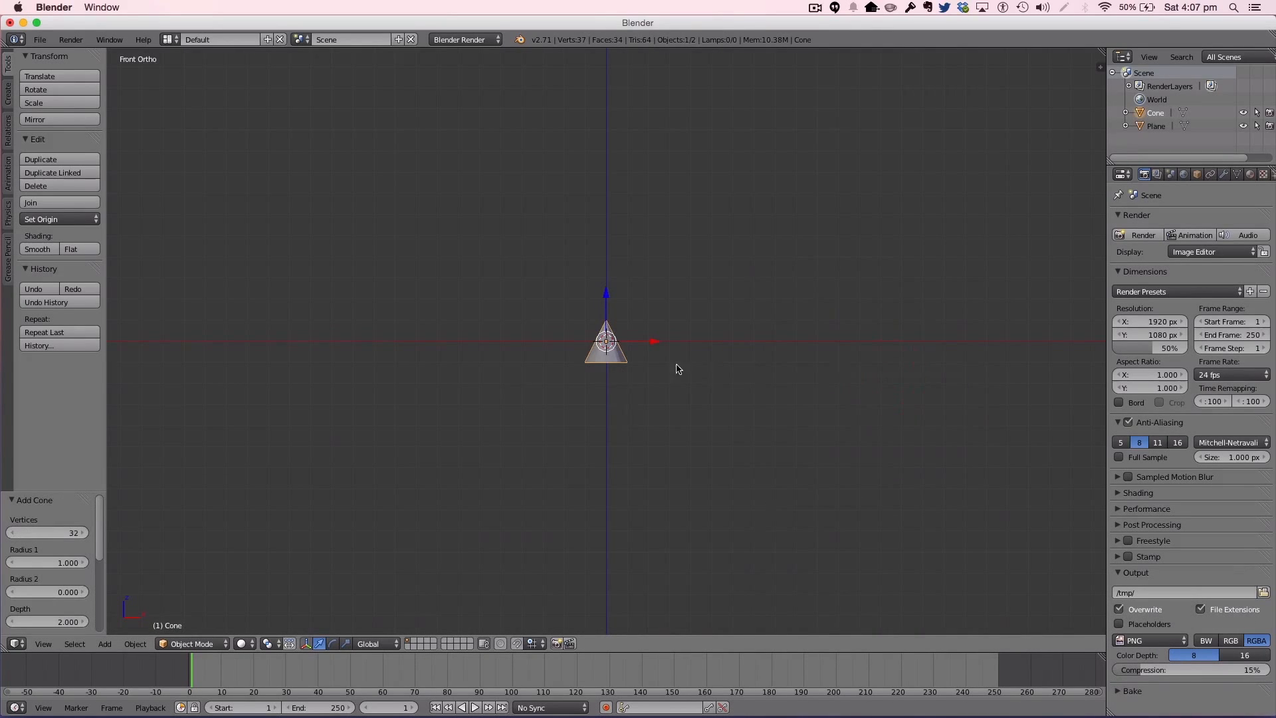
click(58, 531)
text(4)
key(Return)
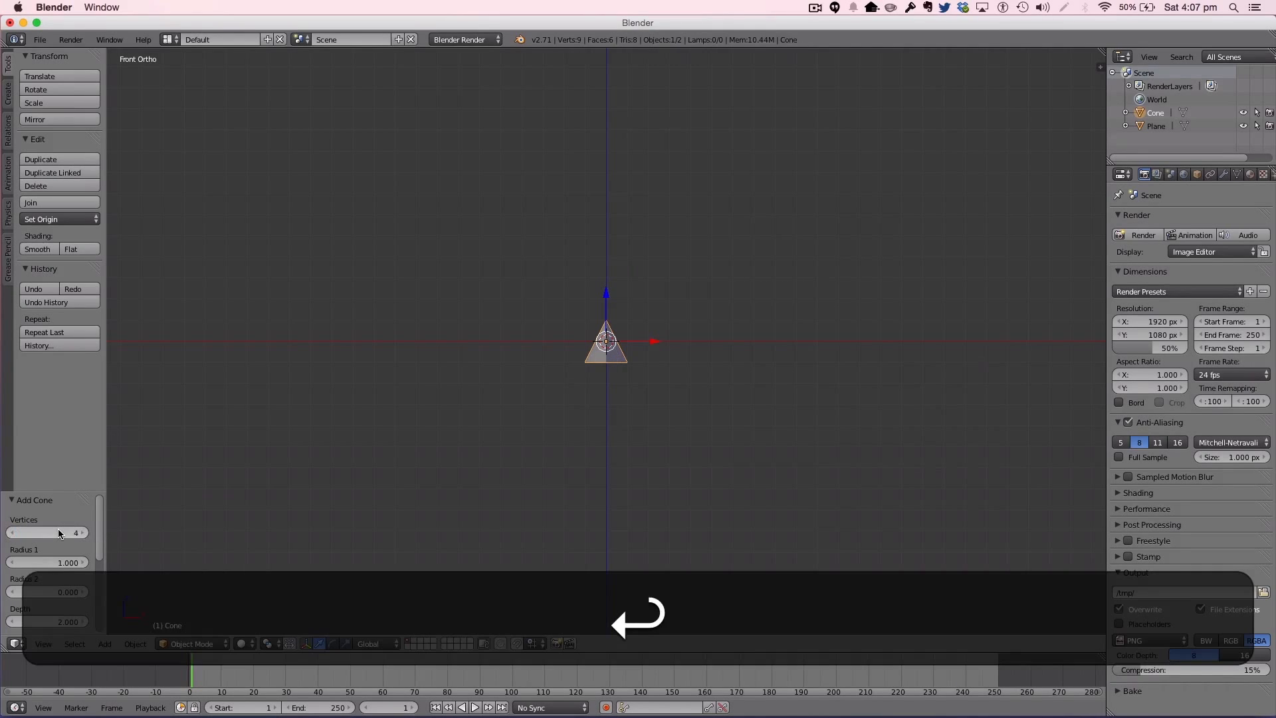
Step: Raise the four-sided cone about 2.87 along Z and stretch it along Z by about 2.83
middle_drag(715, 331, 607, 310)
drag(604, 303, 589, 246)
key(5)
scroll(668, 261, up, 5)
middle_drag(668, 261, 672, 217)
key(s)
key(z)
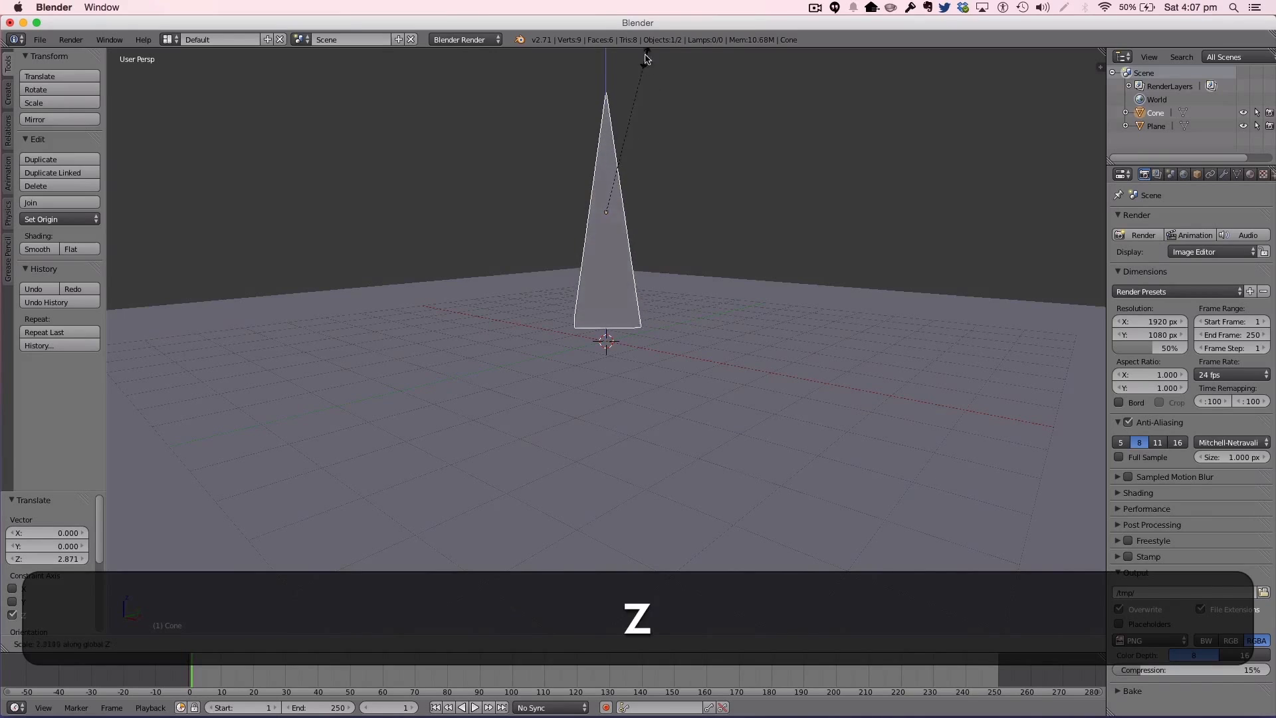
click(668, 613)
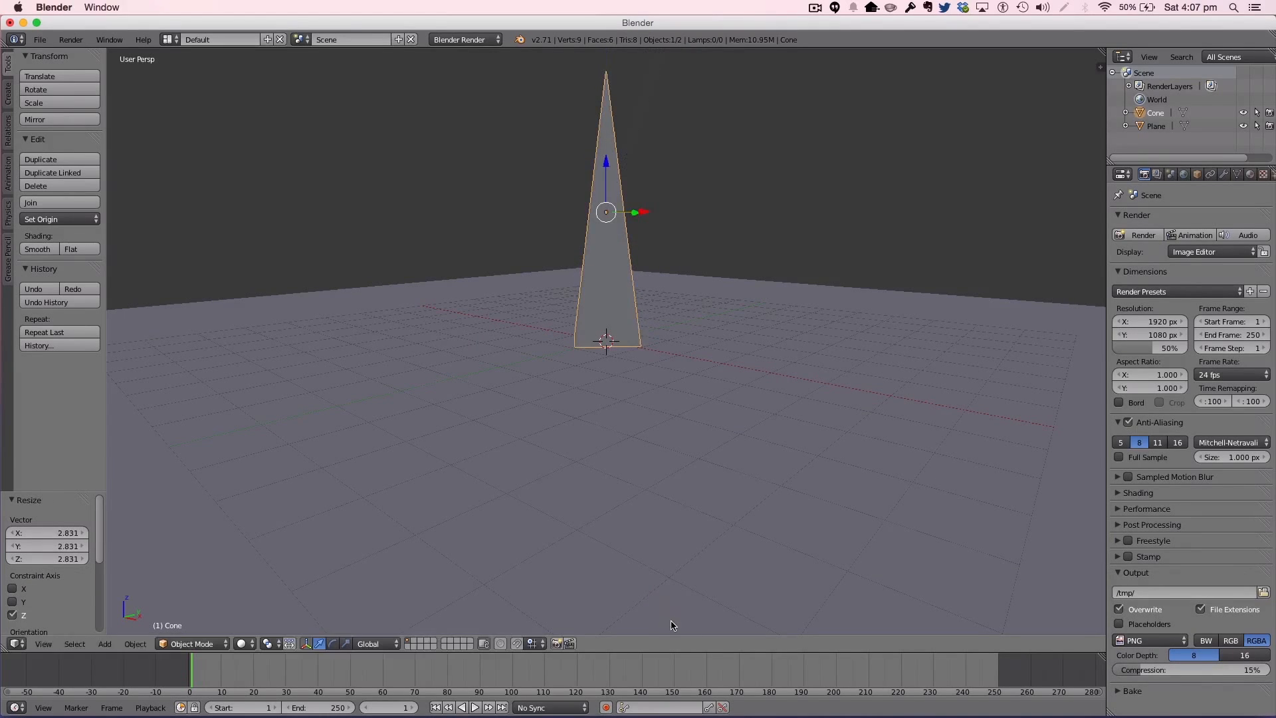
Step: Widen the cone's base by scaling it about 1.49 along X and about 1.36 along Y
scroll(565, 459, down, 4)
key(s)
key(x)
click(751, 470)
key(7)
key(s)
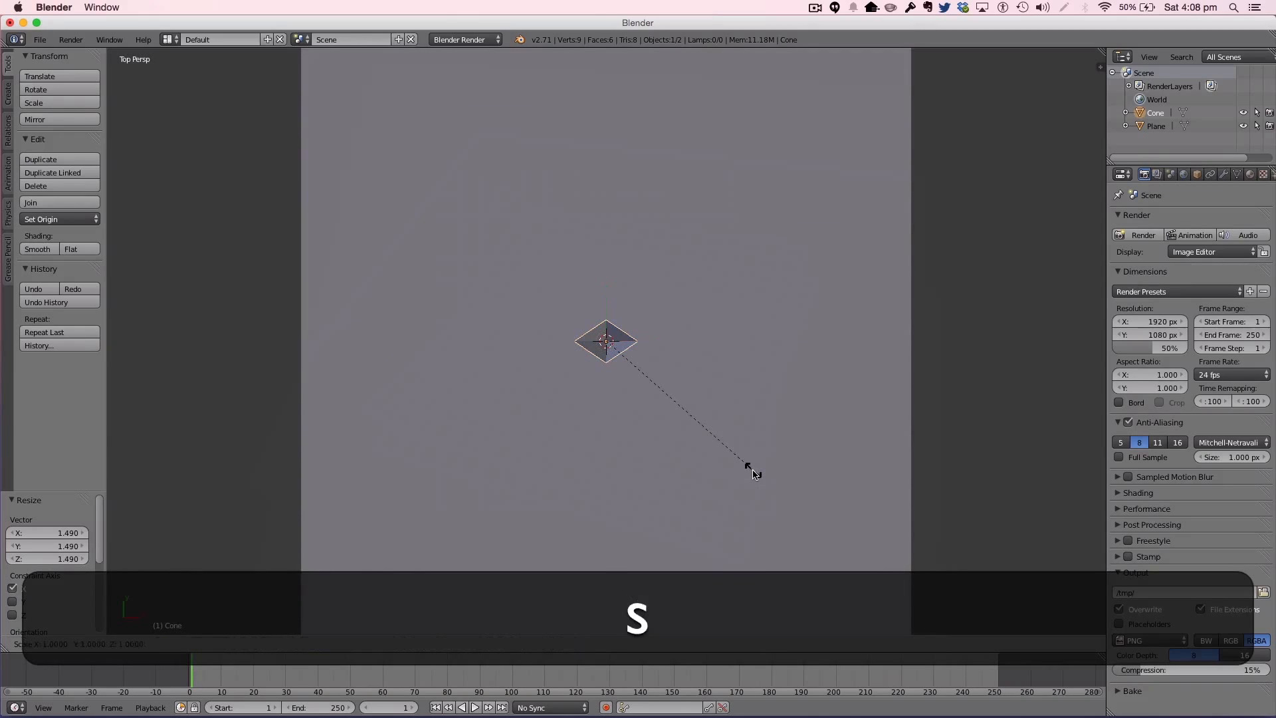
key(y)
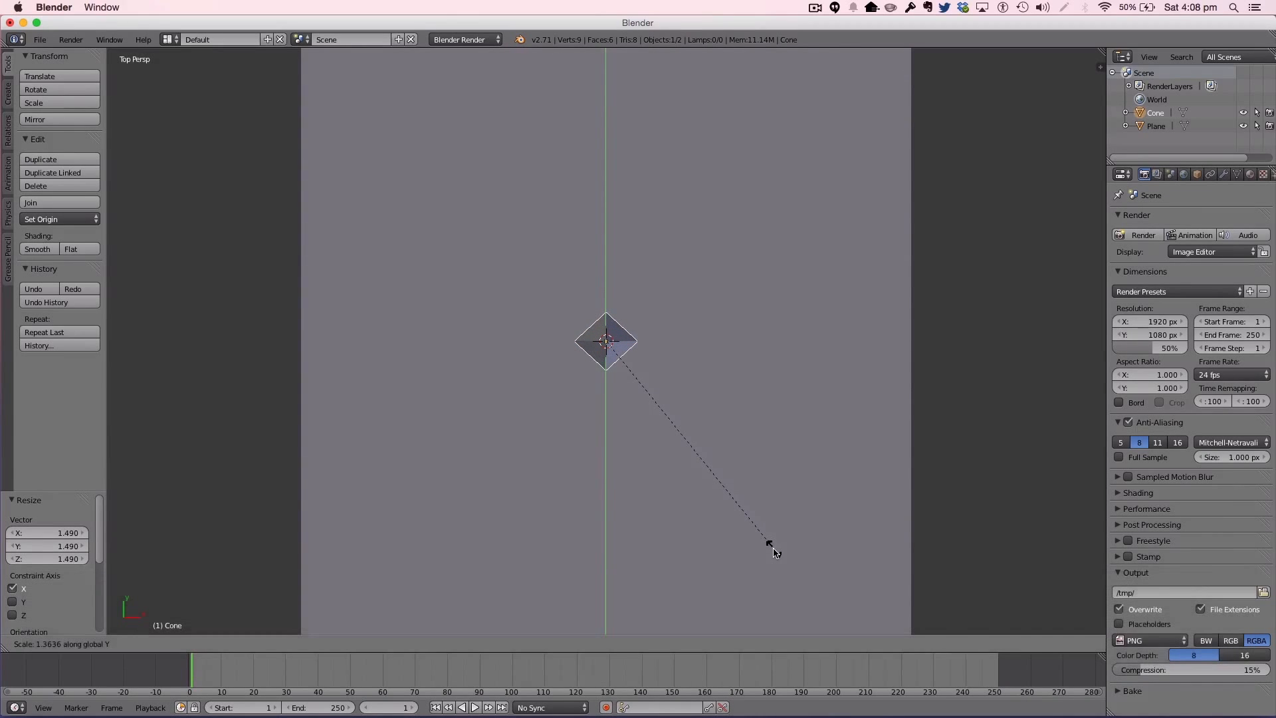
click(774, 550)
key(a)
Step: Lower the cone about 0.37 along Z toward the ground plane
middle_drag(780, 515, 718, 373)
right_click(600, 299)
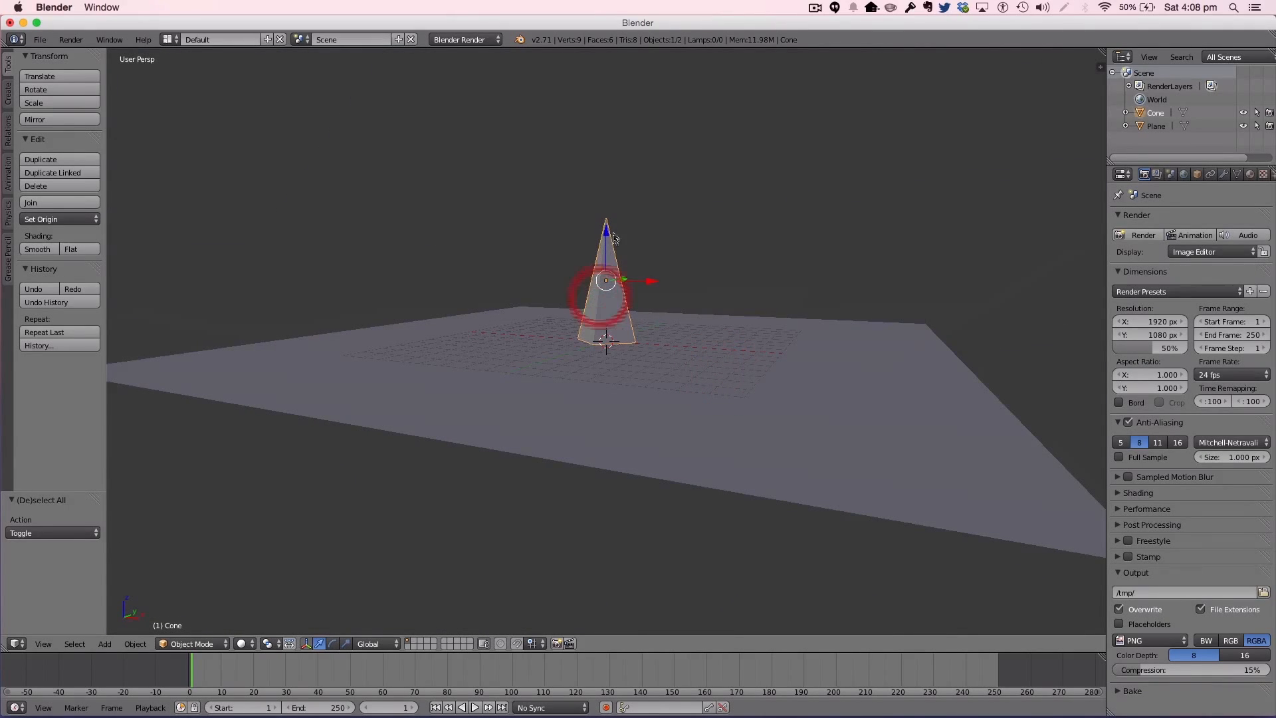
drag(607, 229, 613, 237)
middle_drag(613, 237, 684, 464)
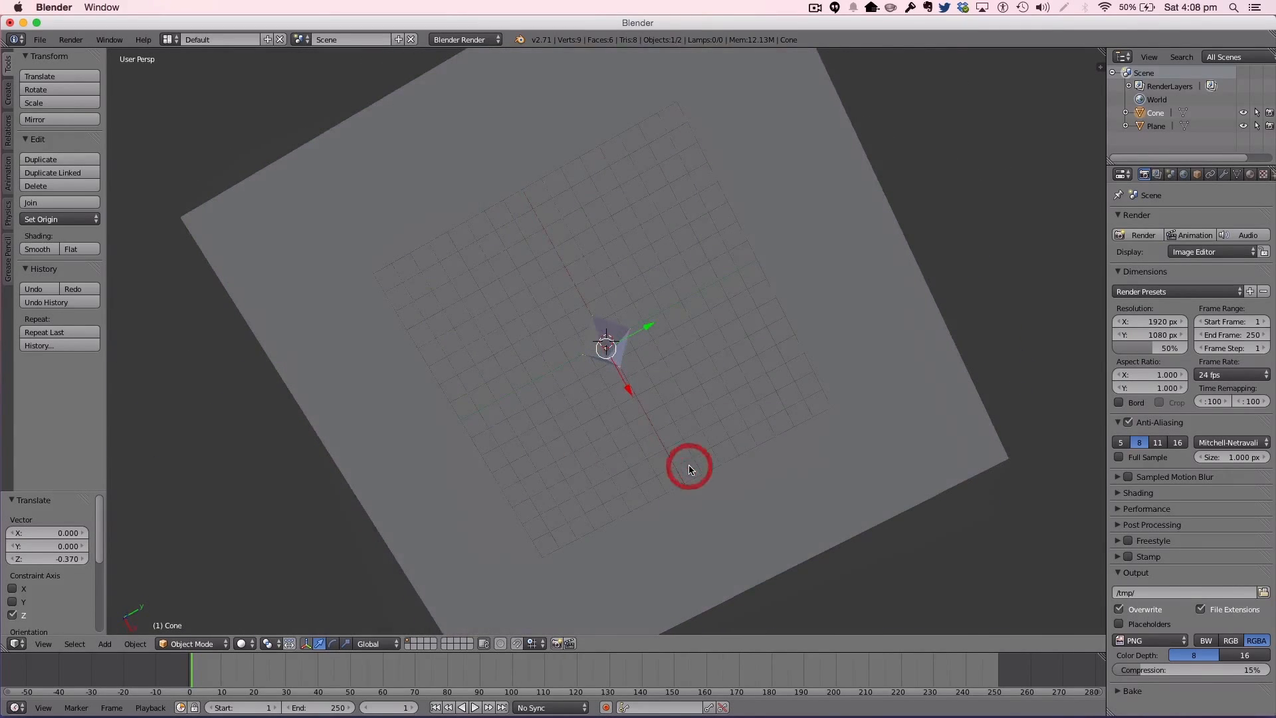
Step: From the top view, widen the cone a little more, scaling it about 1.1 along both X and Y
key(KP_7)
key(s)
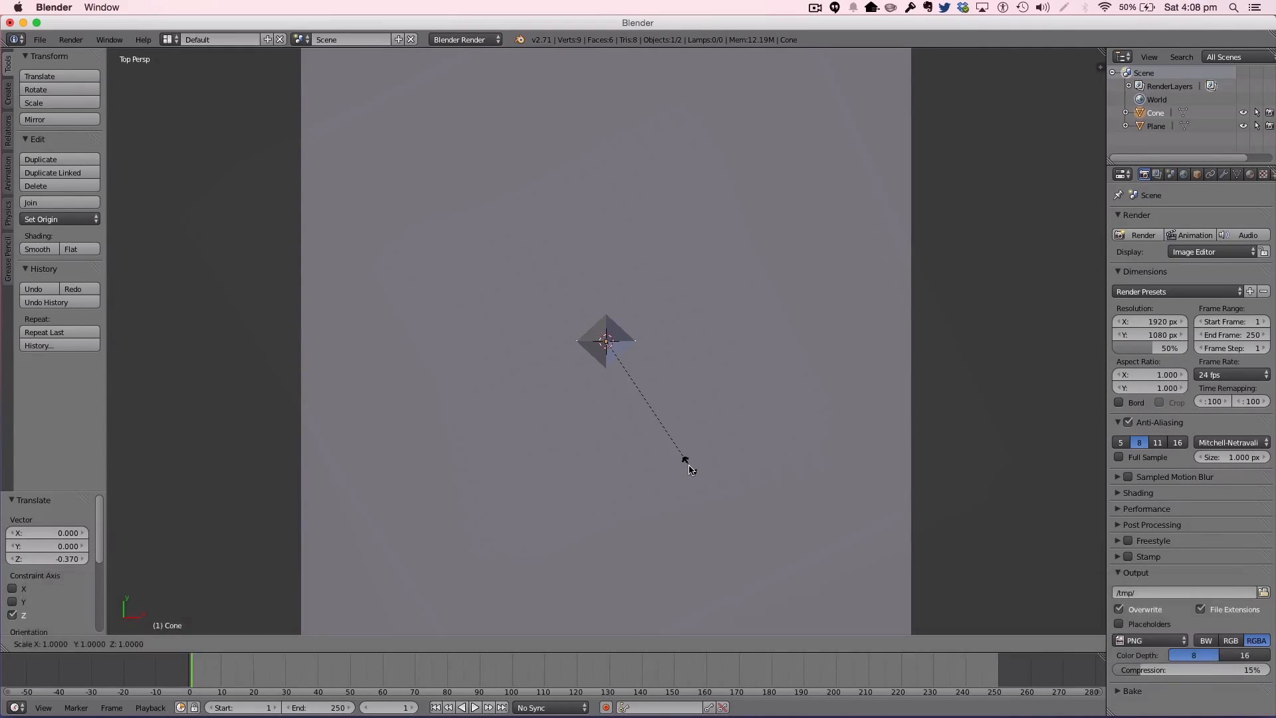
key(x)
click(711, 468)
key(s)
key(y)
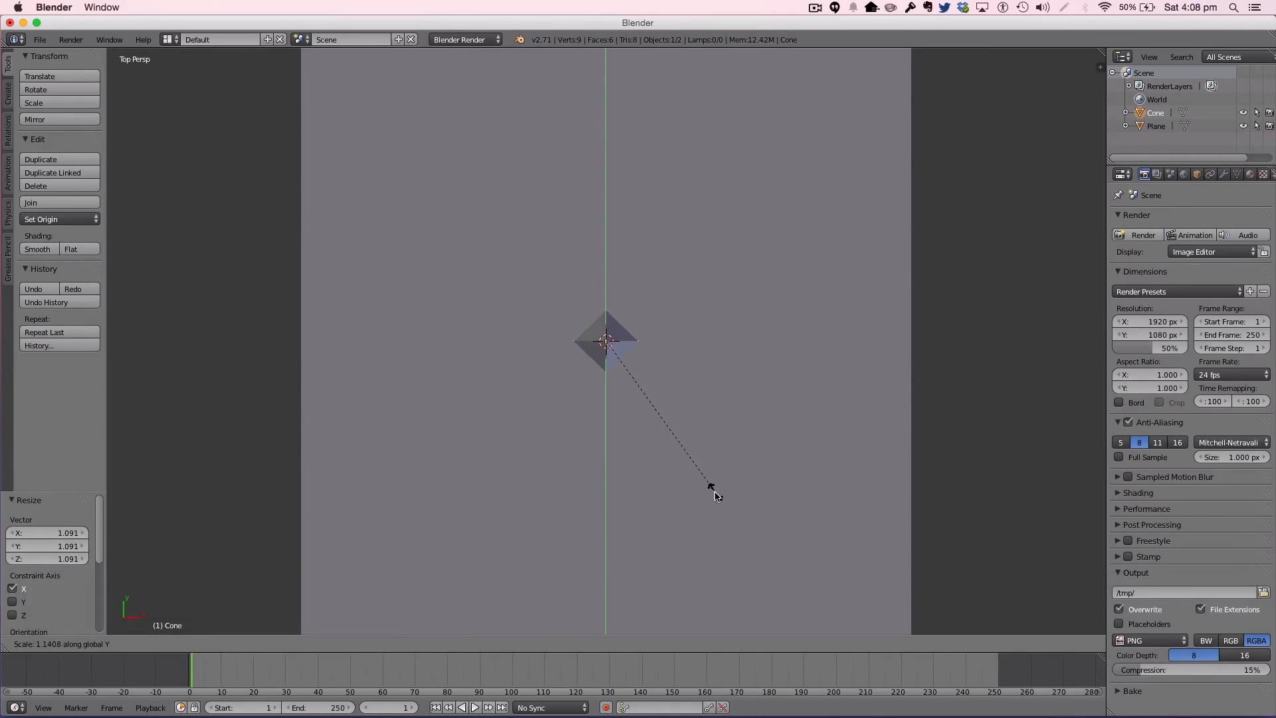
click(713, 490)
key(a)
Step: Move the cone away from the origin, back along positive Y and about 3.29 along negative X
middle_drag(712, 490, 654, 355)
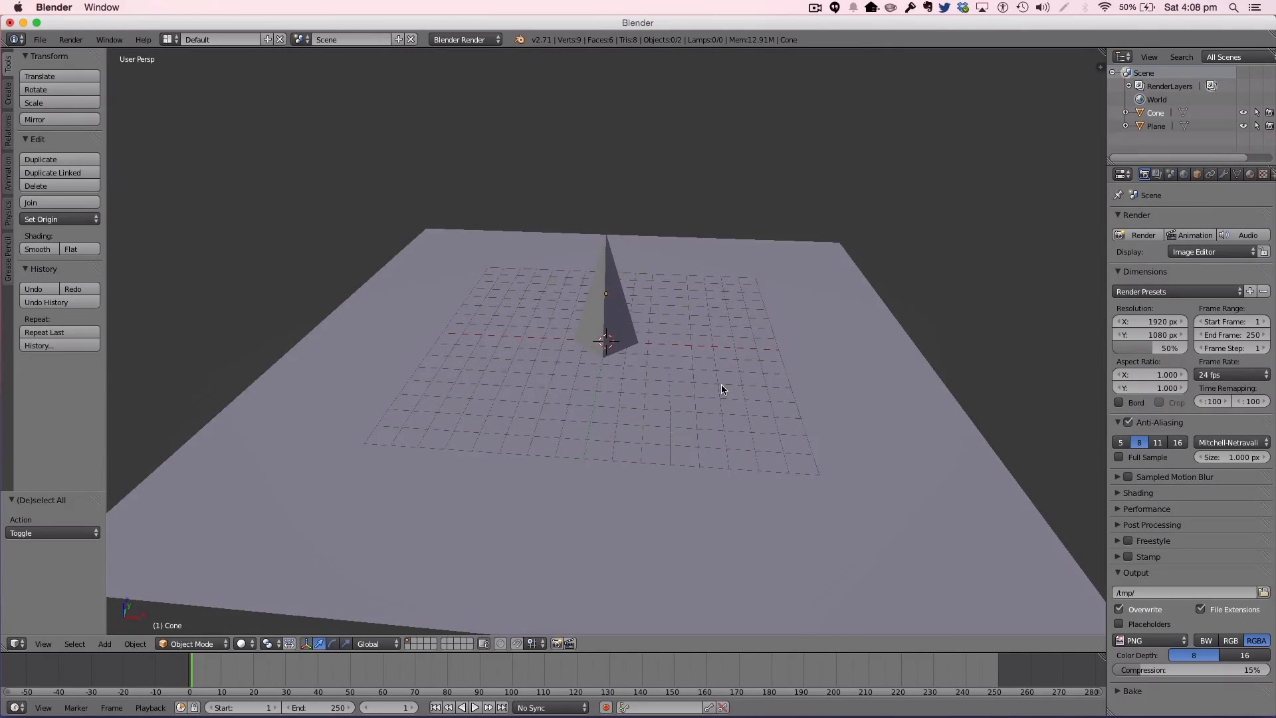
key(KP_7)
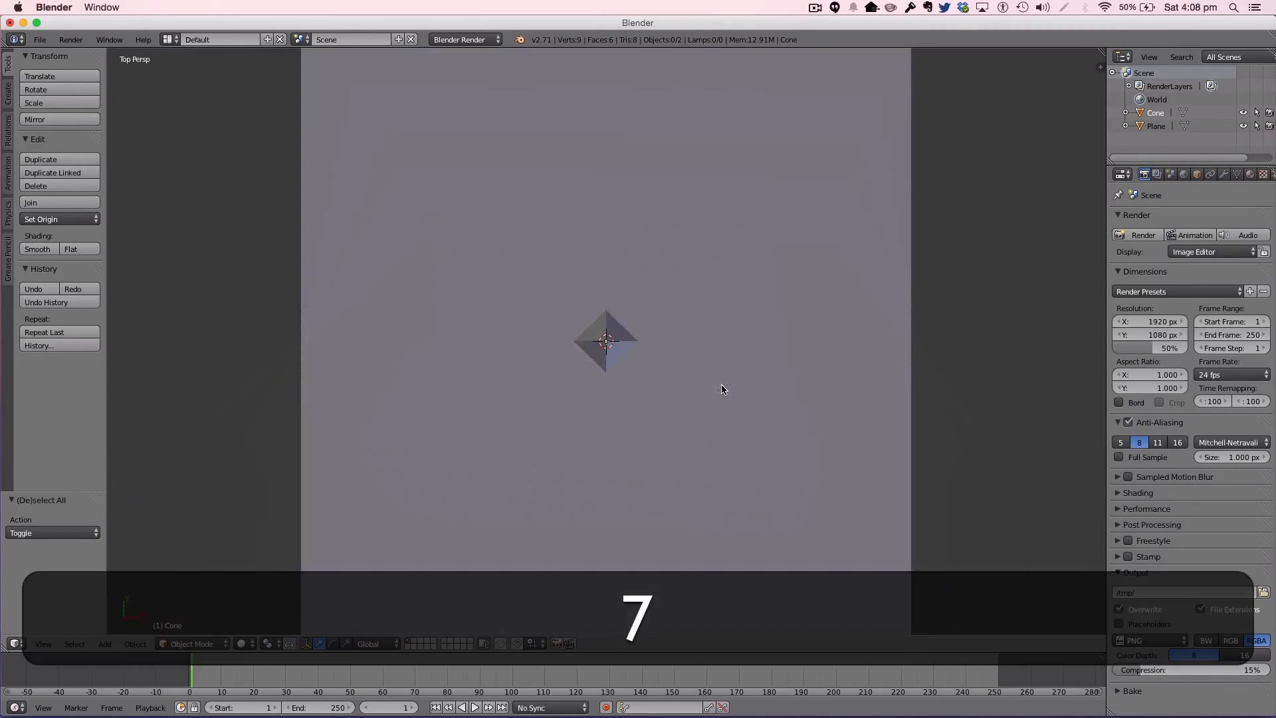
right_click(607, 347)
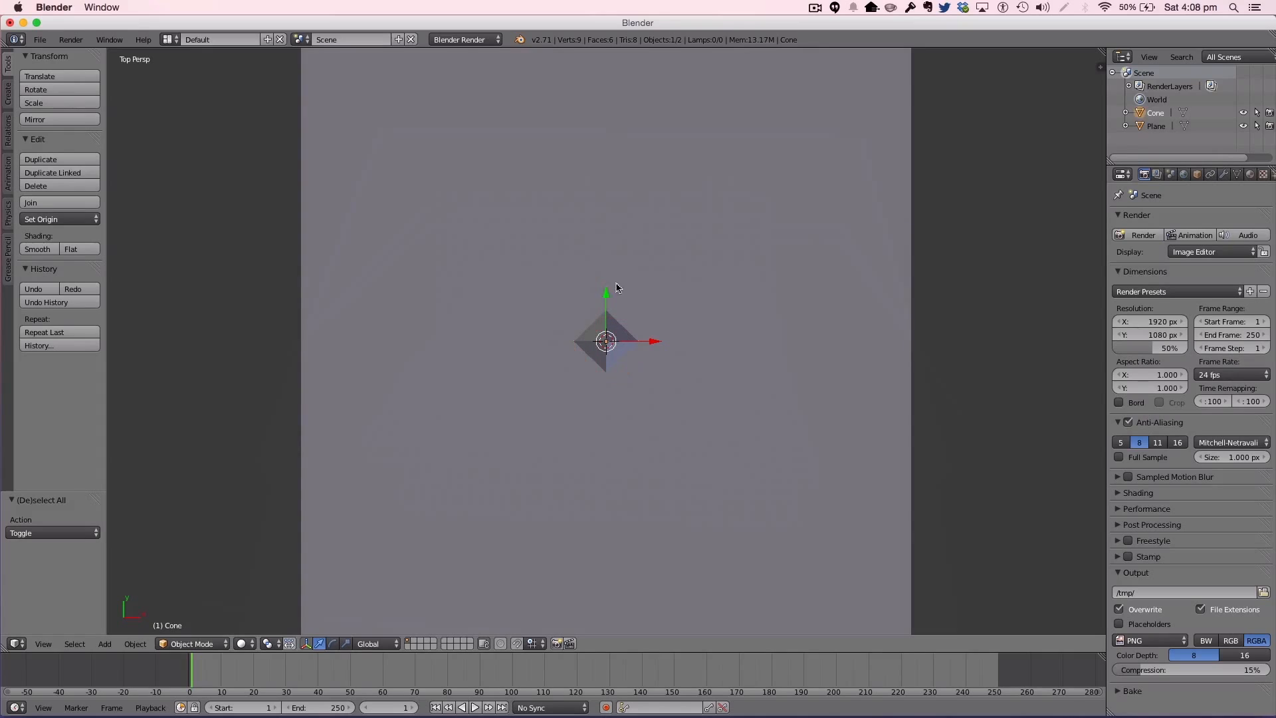
drag(606, 297, 584, 225)
drag(650, 262, 576, 260)
Step: Duplicate the cone in top orthographic view and offset the copy about 2.77 along negative X
key(KP_5)
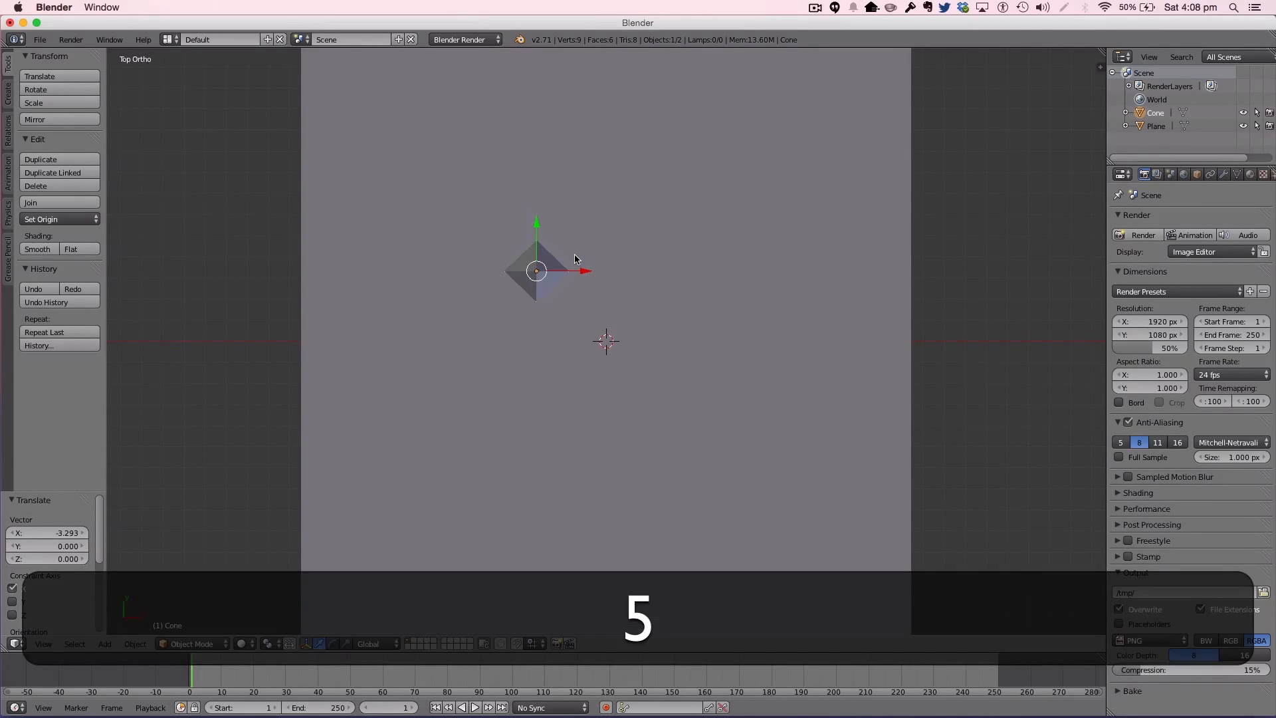
key(shift+d)
key(x)
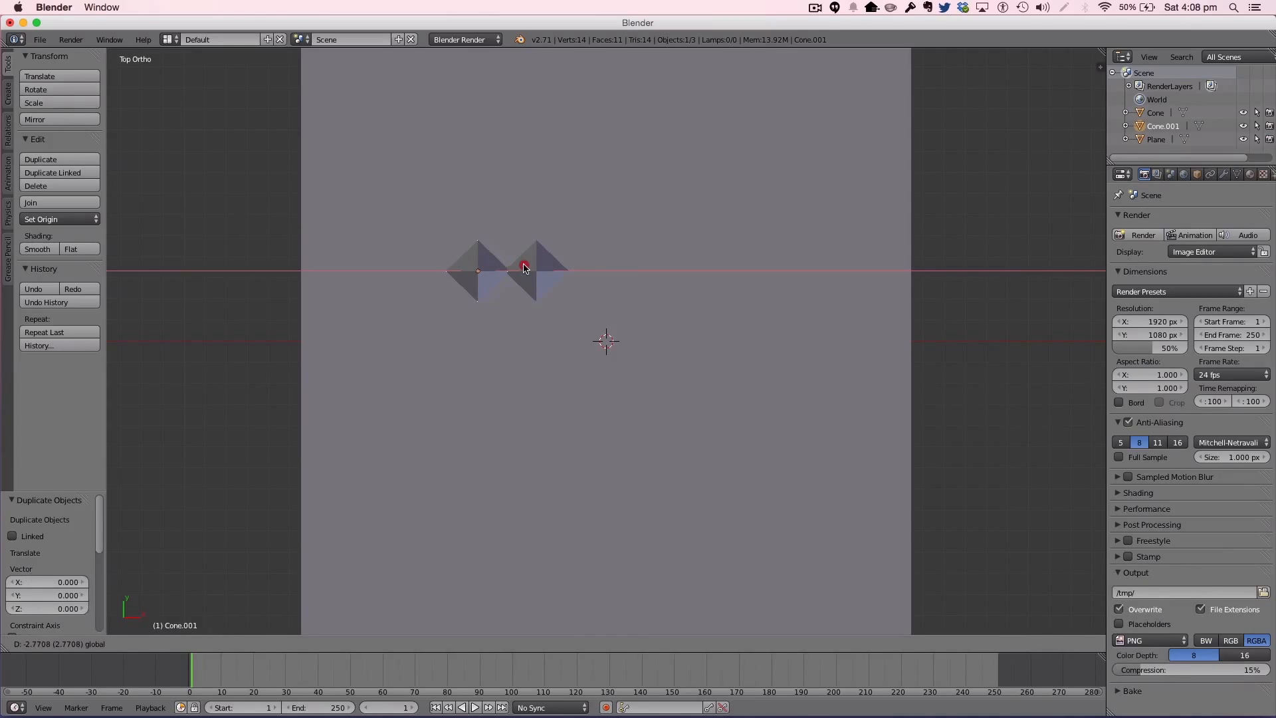
click(523, 267)
Step: Shift the duplicate cone about 2.17 along negative Y and about 1.04 along positive X, diagonally in front of the first cone
mouse_move(479, 222)
mouse_down()
mouse_move(476, 241)
mouse_move(484, 234)
mouse_up()
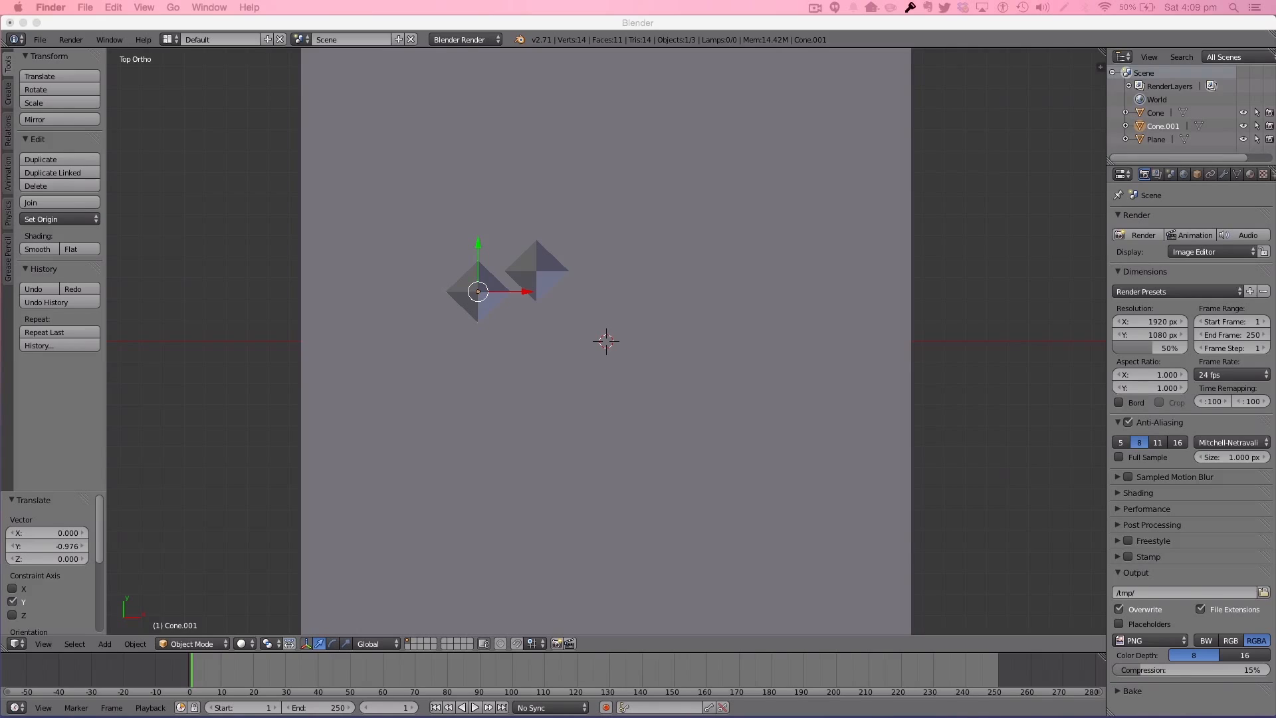
click(480, 244)
drag(476, 247, 471, 269)
drag(525, 316, 548, 316)
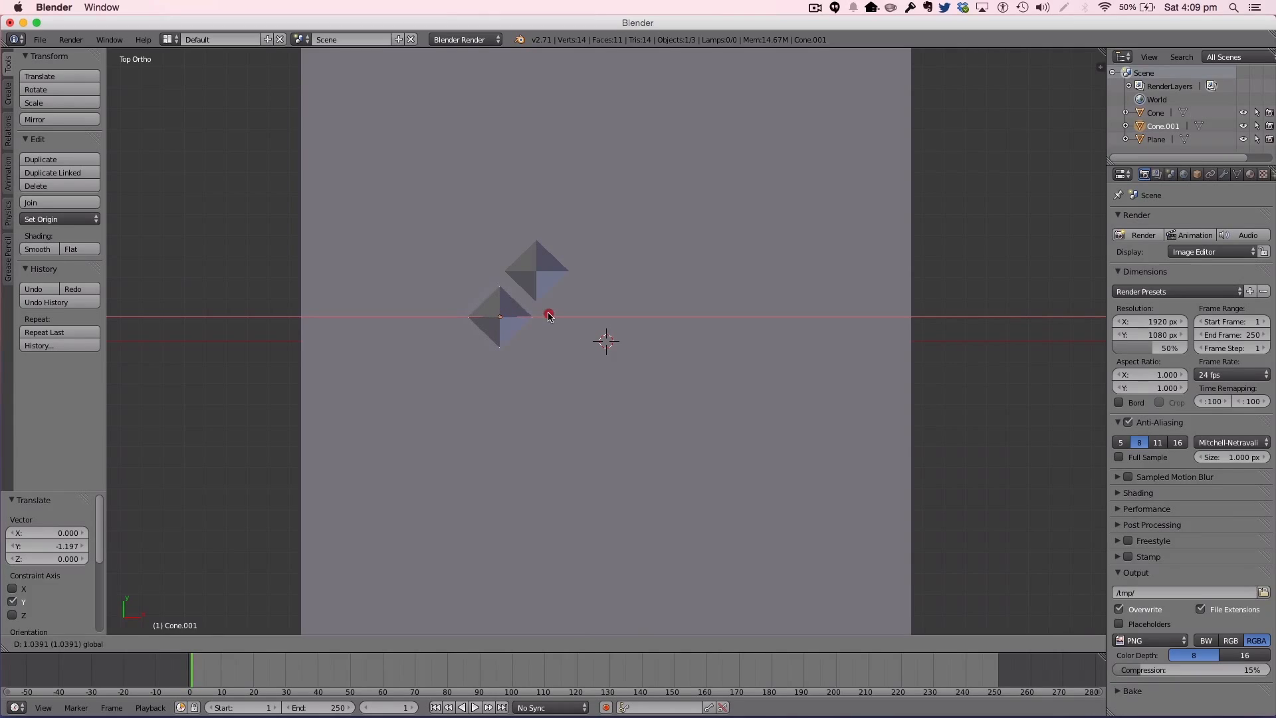
Step: Duplicate the front cone and place the copy about 2.68 along negative Y and 0.69 along negative X from it
key(shift+d)
click(547, 313)
drag(502, 273, 490, 324)
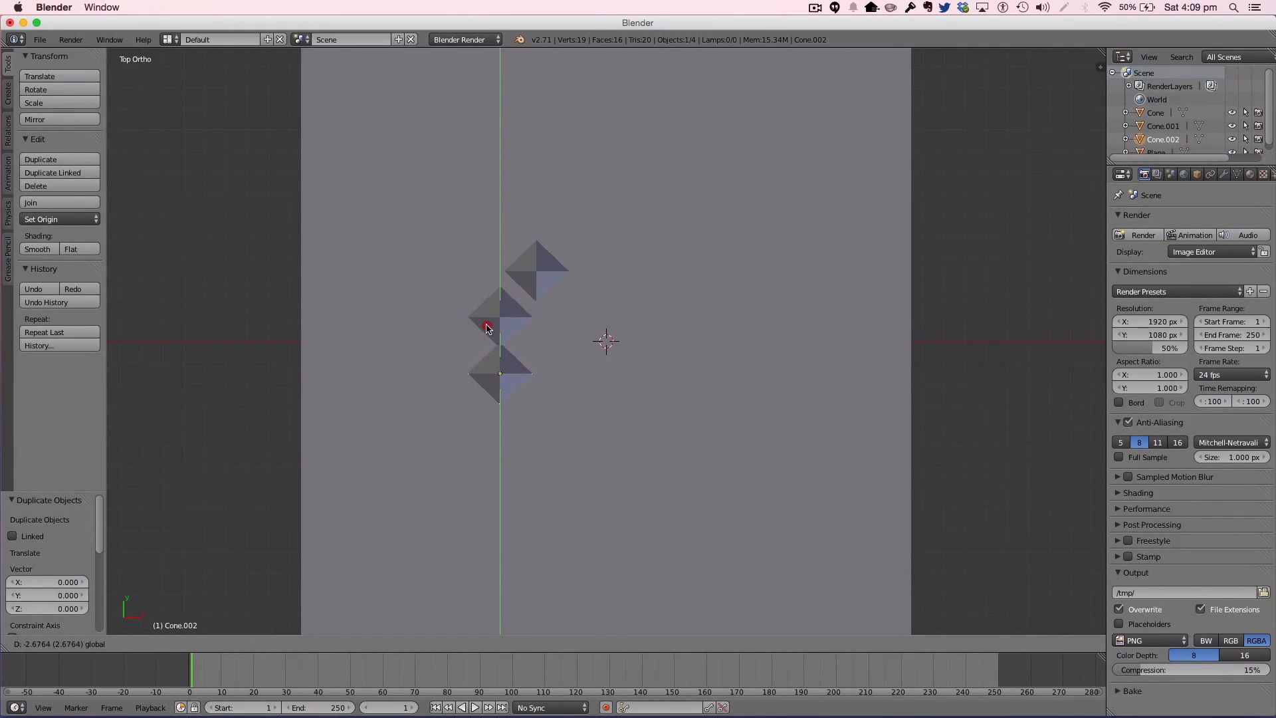
drag(487, 328, 487, 330)
drag(542, 373, 529, 373)
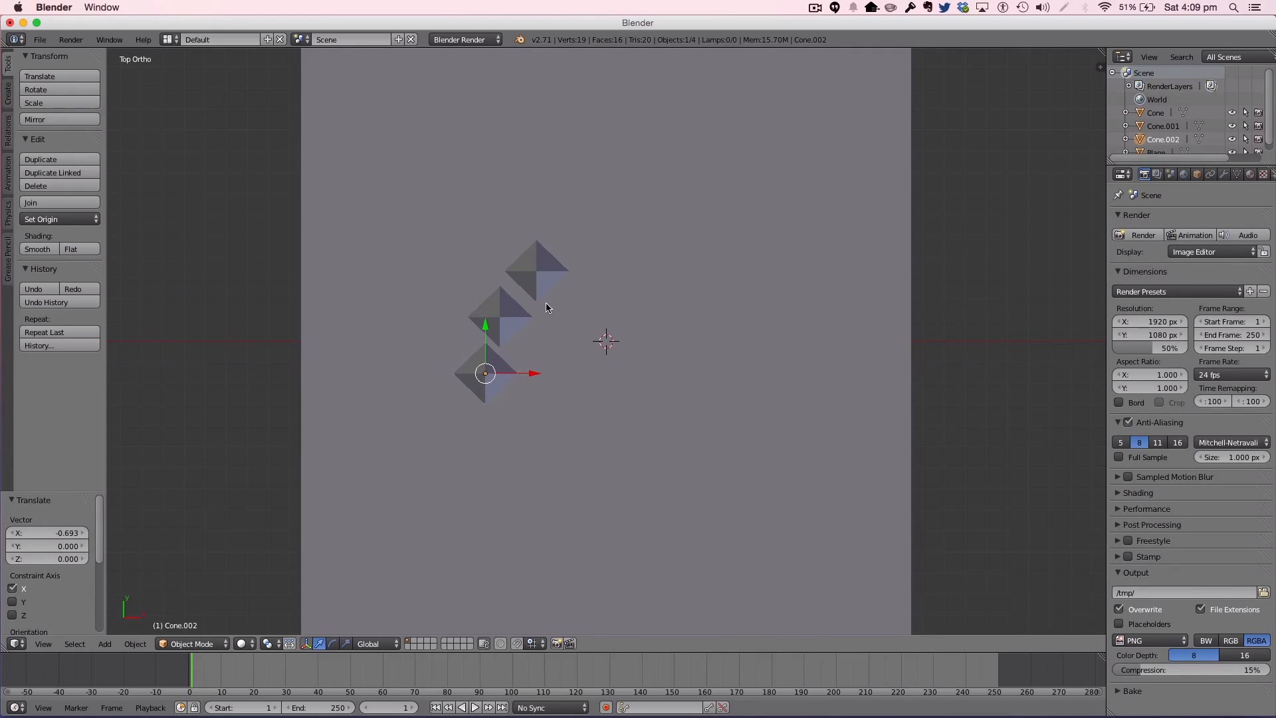
Step: Duplicate the two rearmost cones together and move the copies about 9.26 along positive X
right_click(555, 268)
shift+right_click(504, 320)
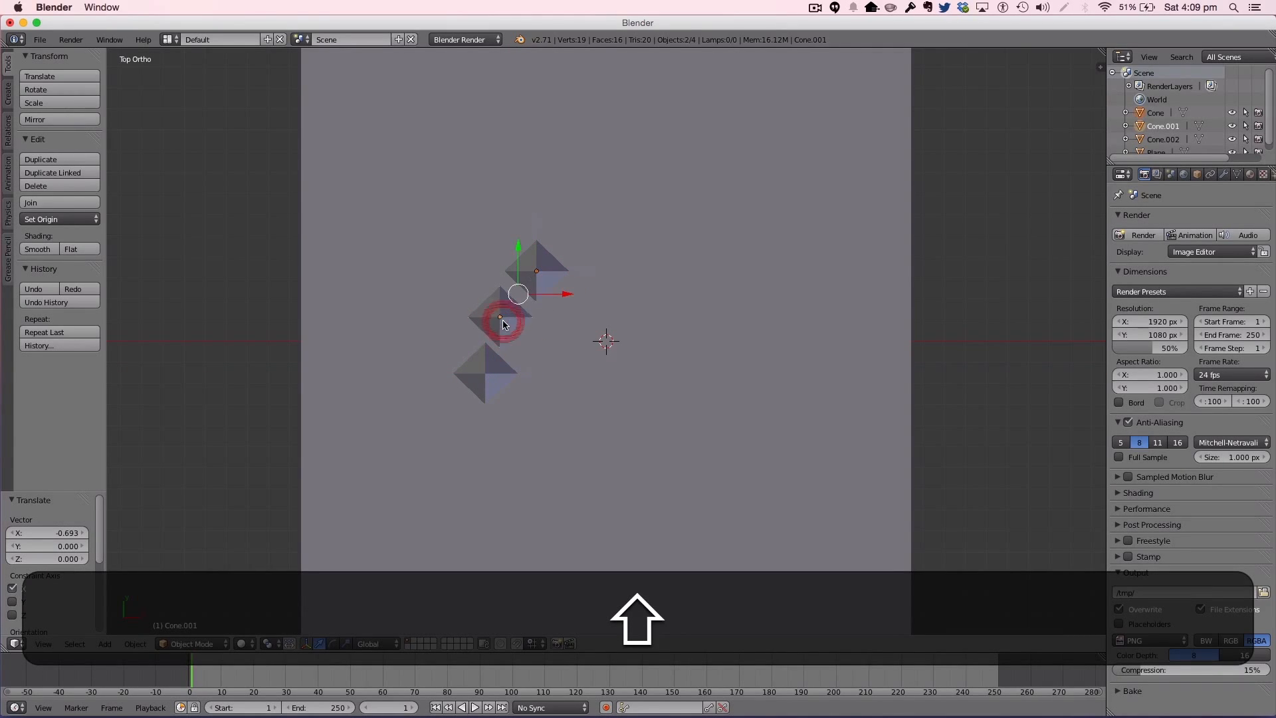
key(shift+d)
right_click(503, 320)
drag(574, 294, 760, 310)
Step: Rotate the two copied cones about 107° around Z, nudge them about 0.5 along positive X, and clear the selection
key(r)
key(z)
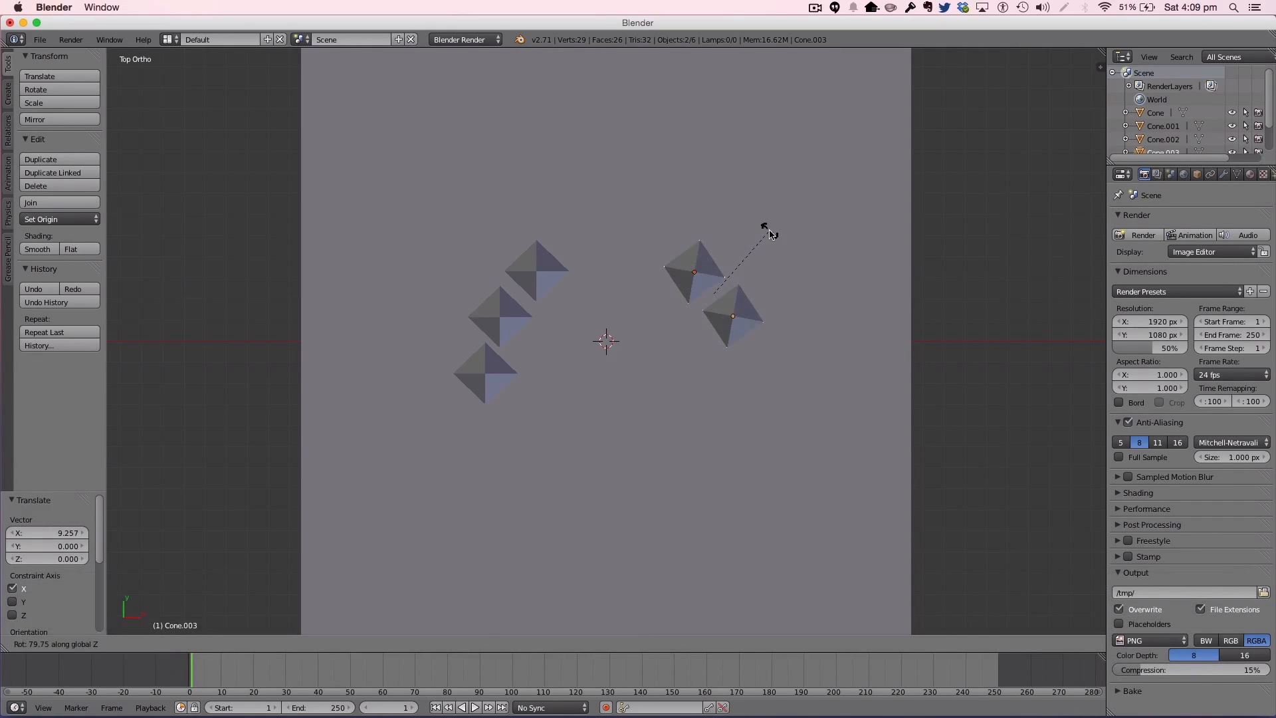
click(734, 214)
key(a)
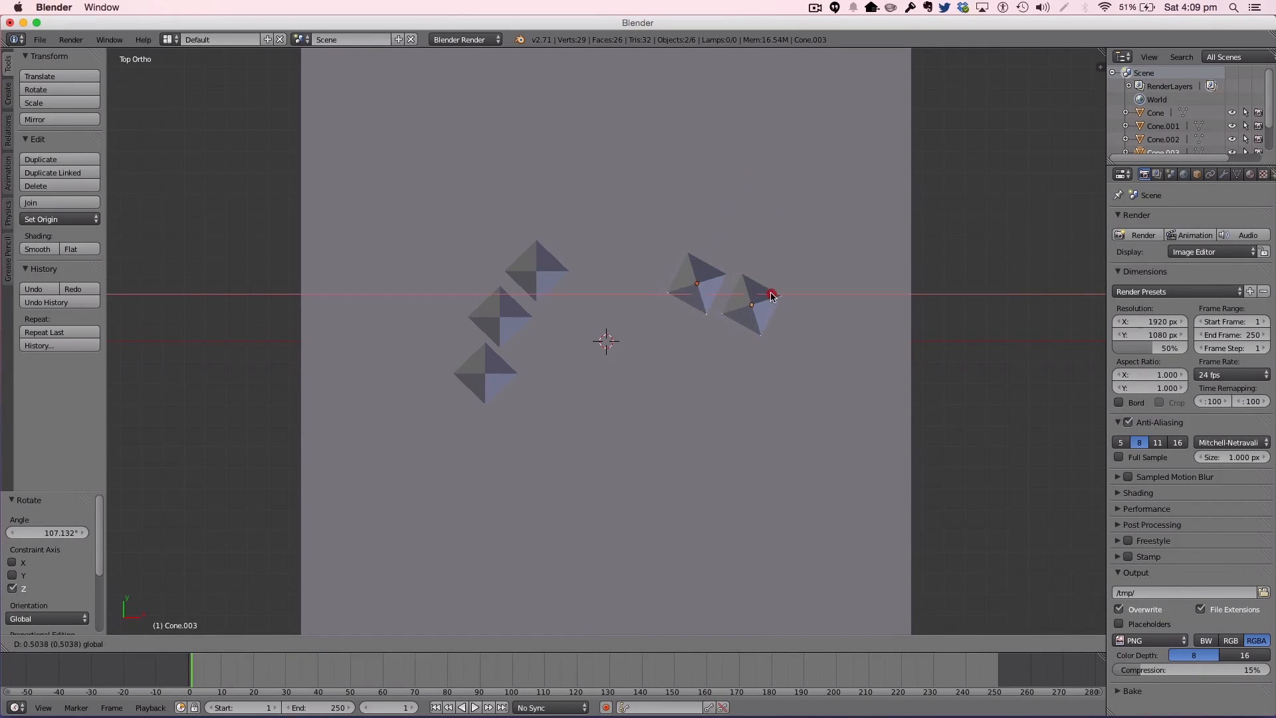
Step: In front orthographic view, scale the left group's middle cone to 0.75 along Z, lower it, and rescale its height once more
middle_drag(769, 293, 670, 259)
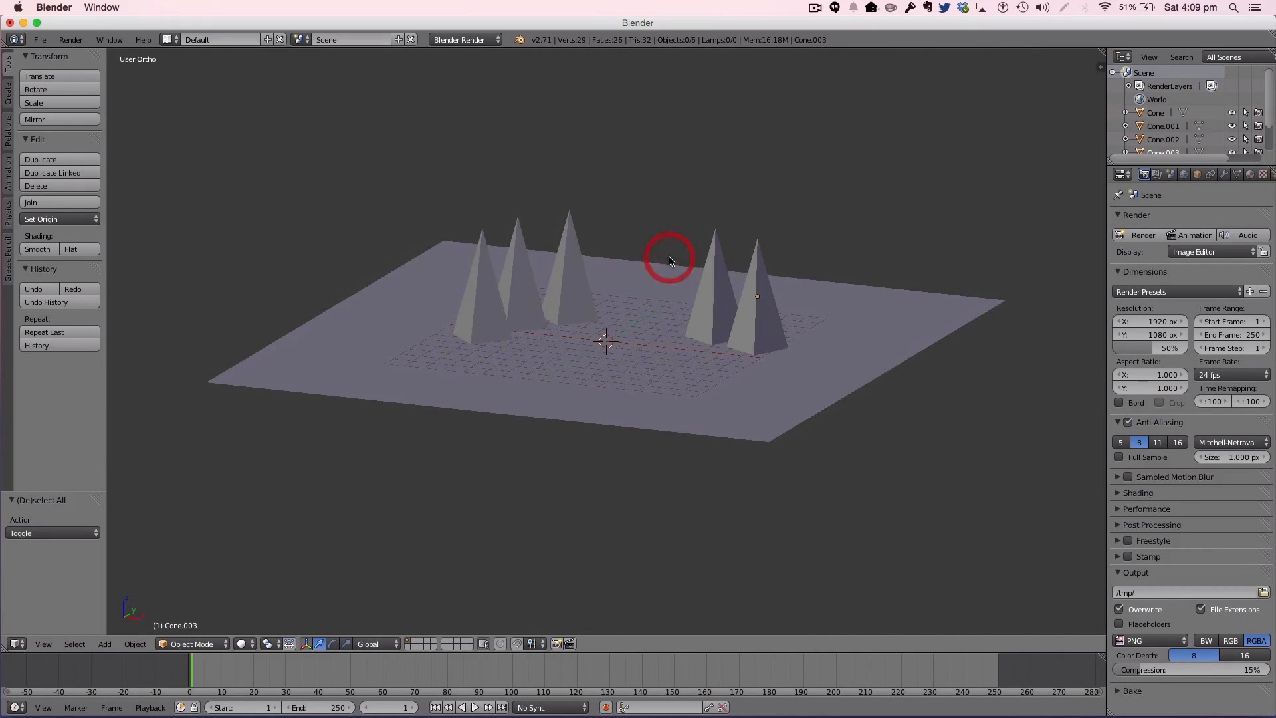
key(1)
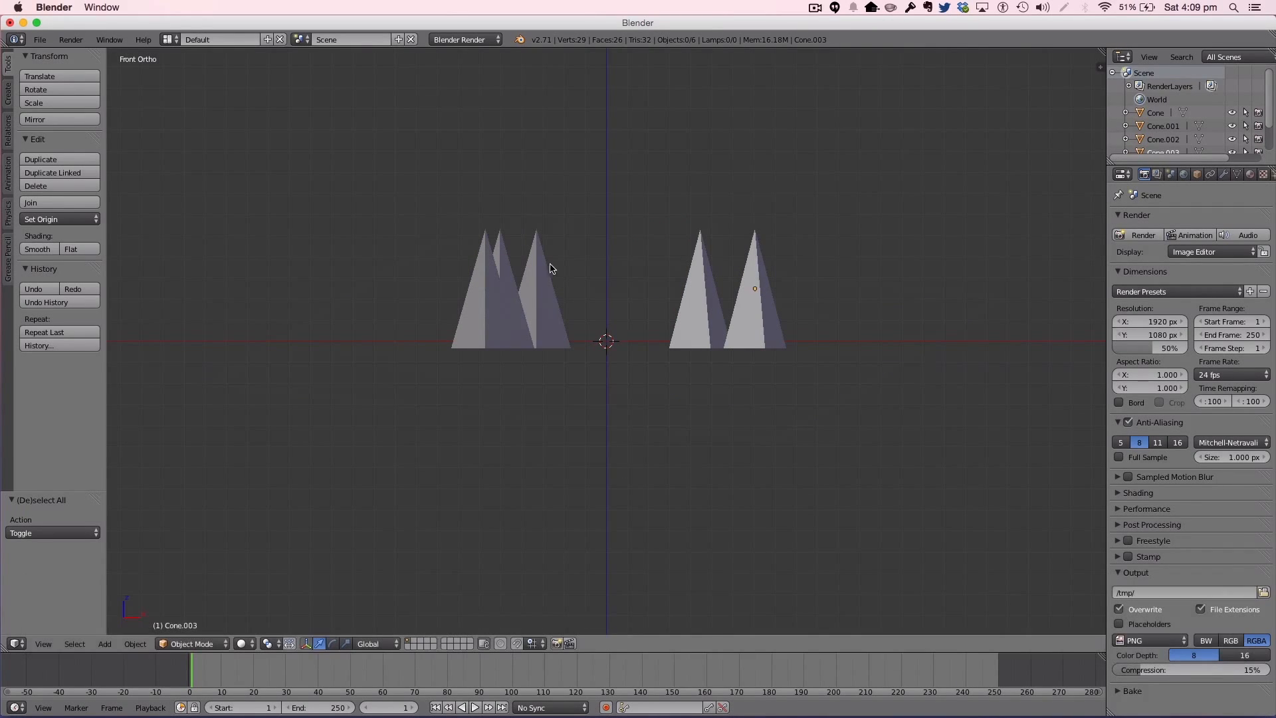
right_click(505, 265)
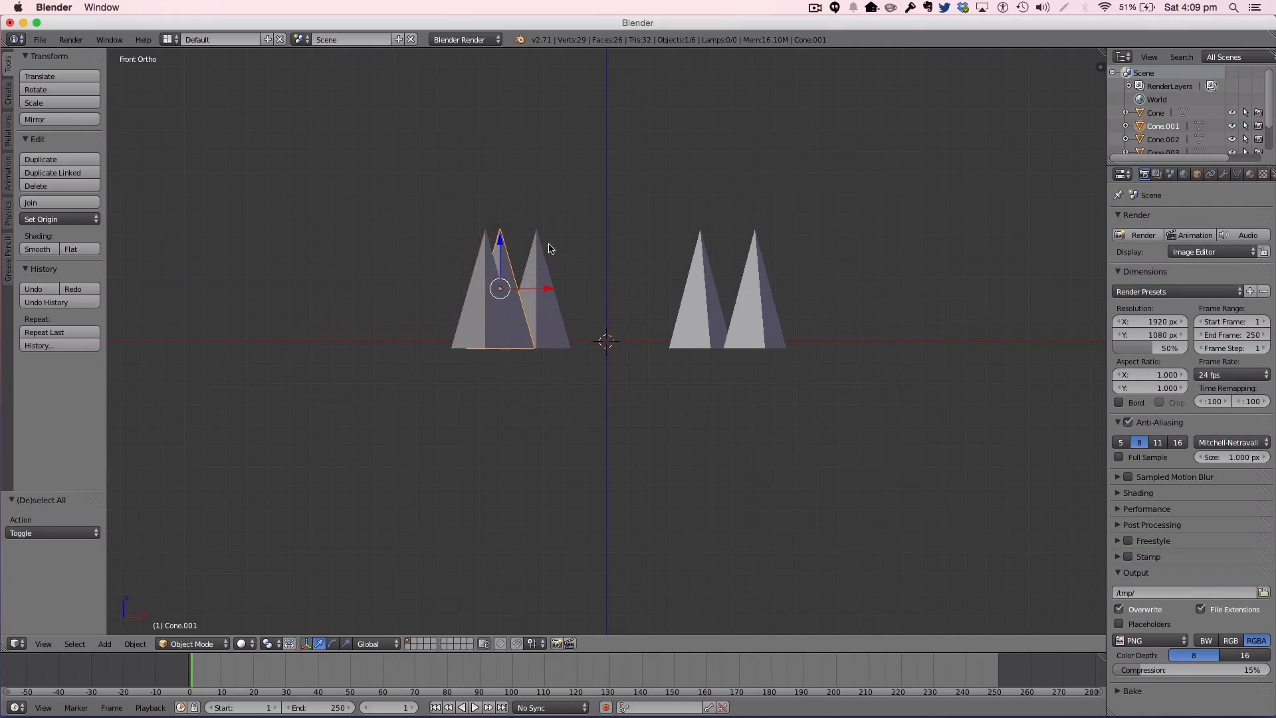
key(s)
key(z)
click(541, 223)
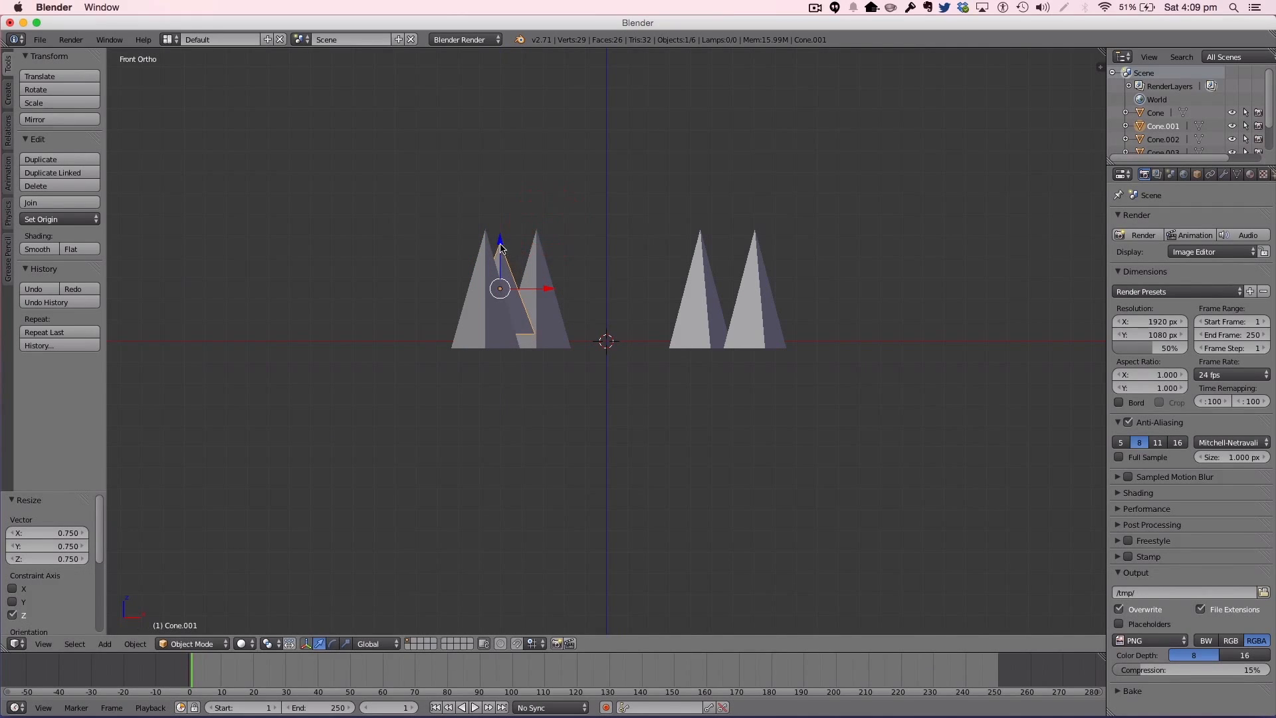
drag(497, 244, 499, 262)
key(s)
key(z)
click(535, 257)
Step: Stretch the left group's rearmost cone along Z so it stands taller than its two neighbours
right_click(534, 257)
key(s)
key(z)
click(535, 242)
Step: Adjust the left group's middle cone vertically and scale it about 1.24 along Z
right_click(504, 265)
right_click(503, 264)
drag(501, 260, 500, 257)
key(s)
key(z)
click(503, 239)
Step: Lower the left group's front cone about 0.79 along Z and scale its height to about 0.8
right_click(483, 266)
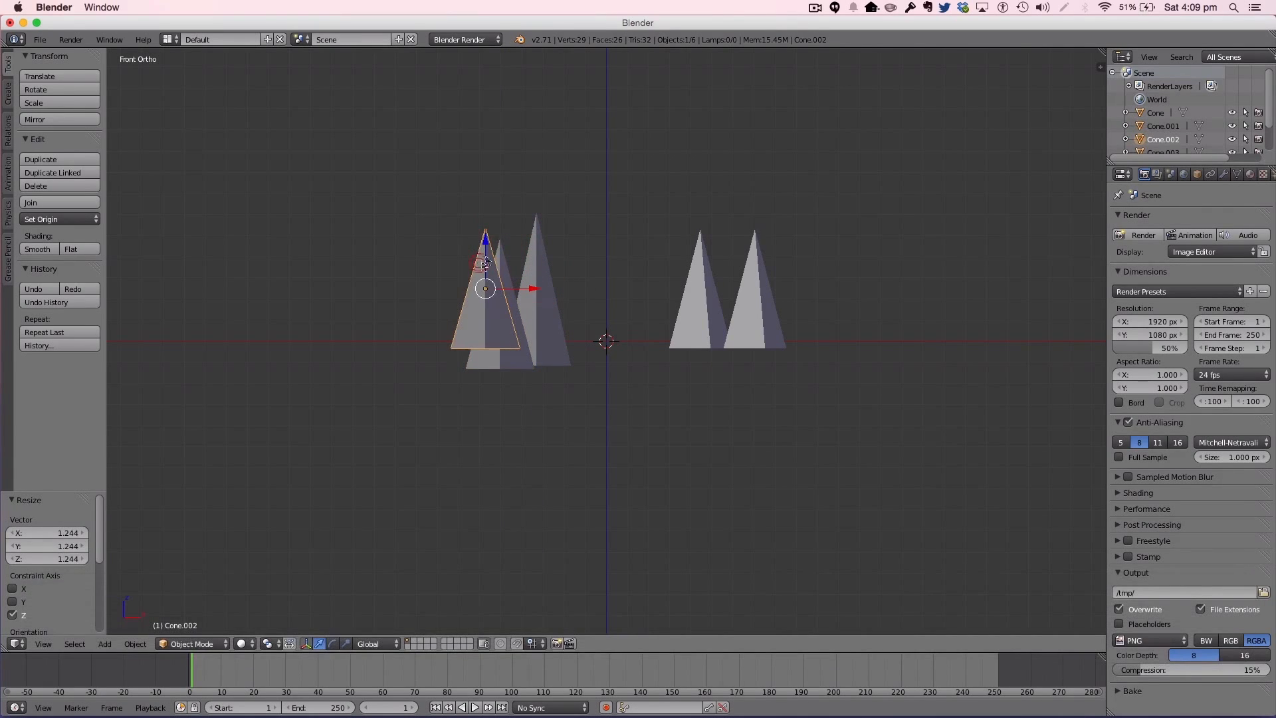
drag(487, 246, 484, 263)
key(s)
key(z)
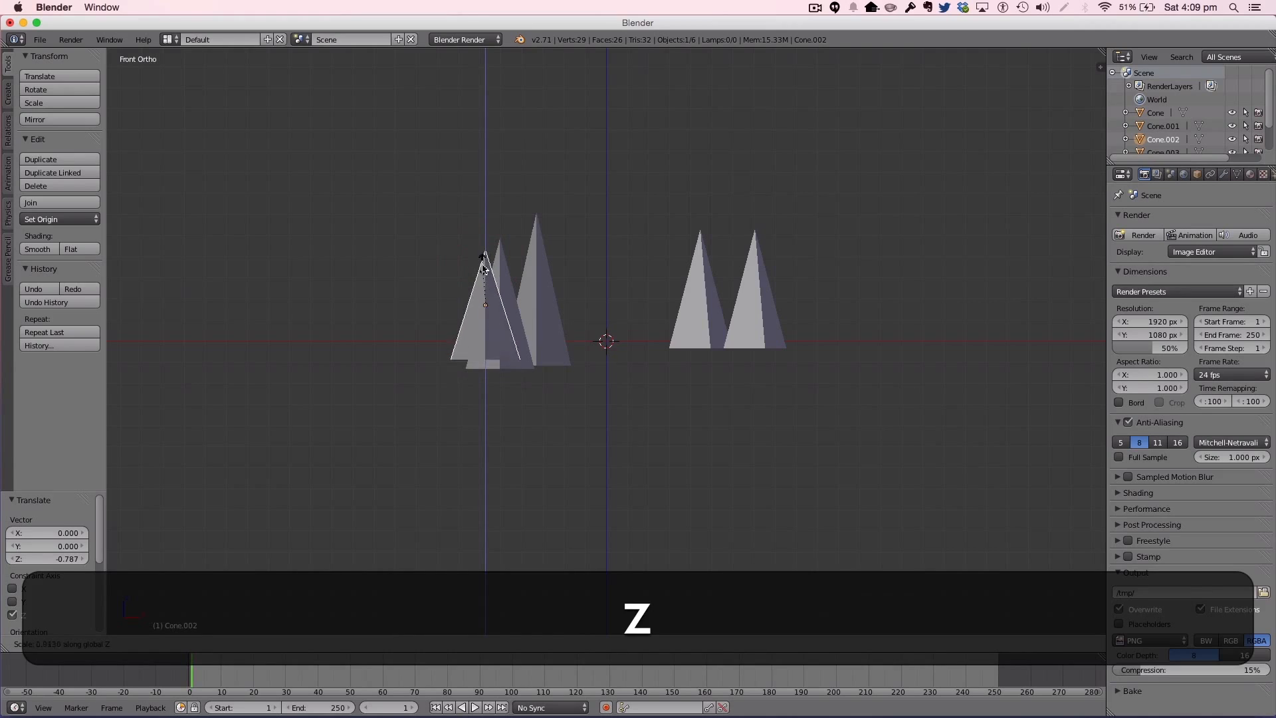
click(484, 271)
Step: Scale the inner cone of the right group to about 0.72 along Z
right_click(692, 273)
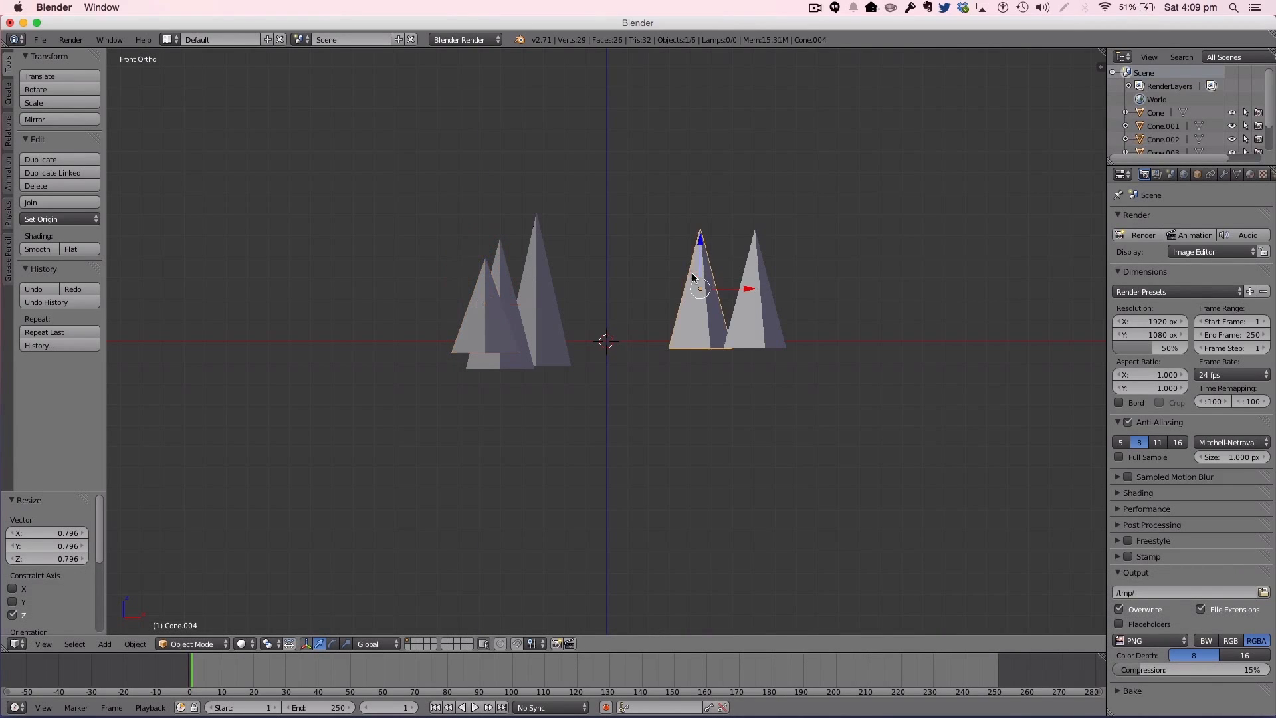
key(s)
key(z)
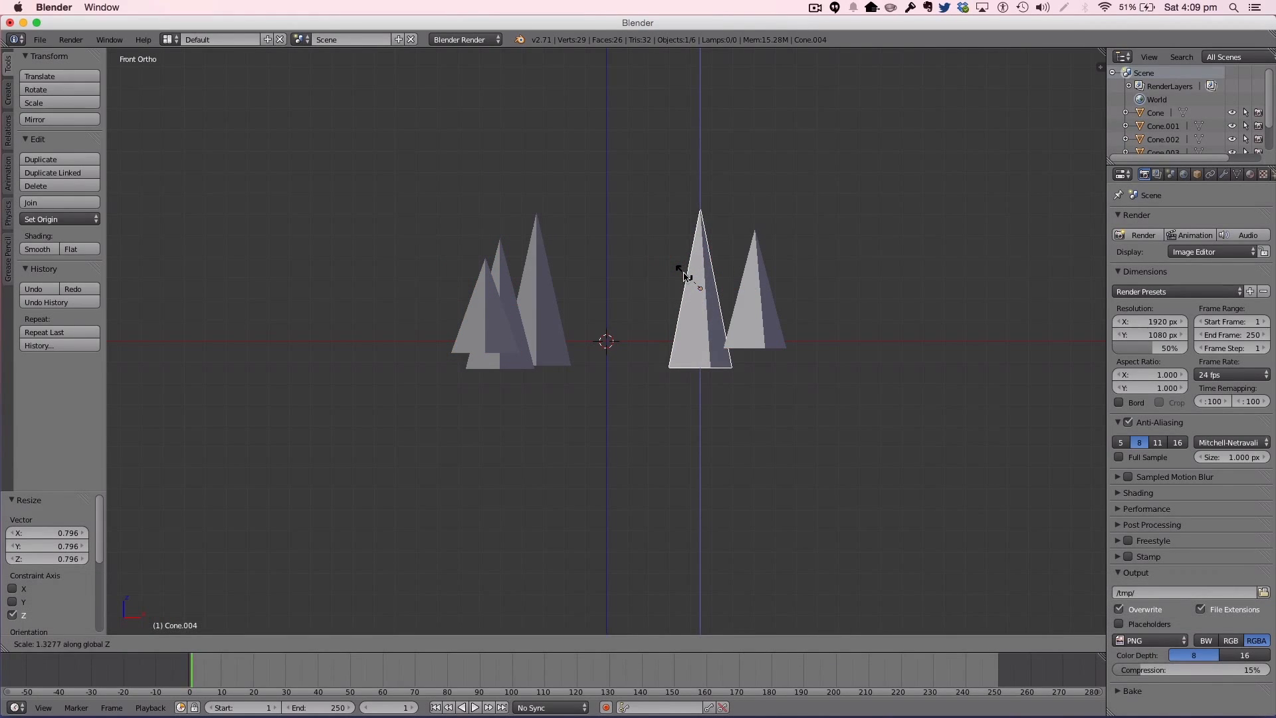
click(697, 280)
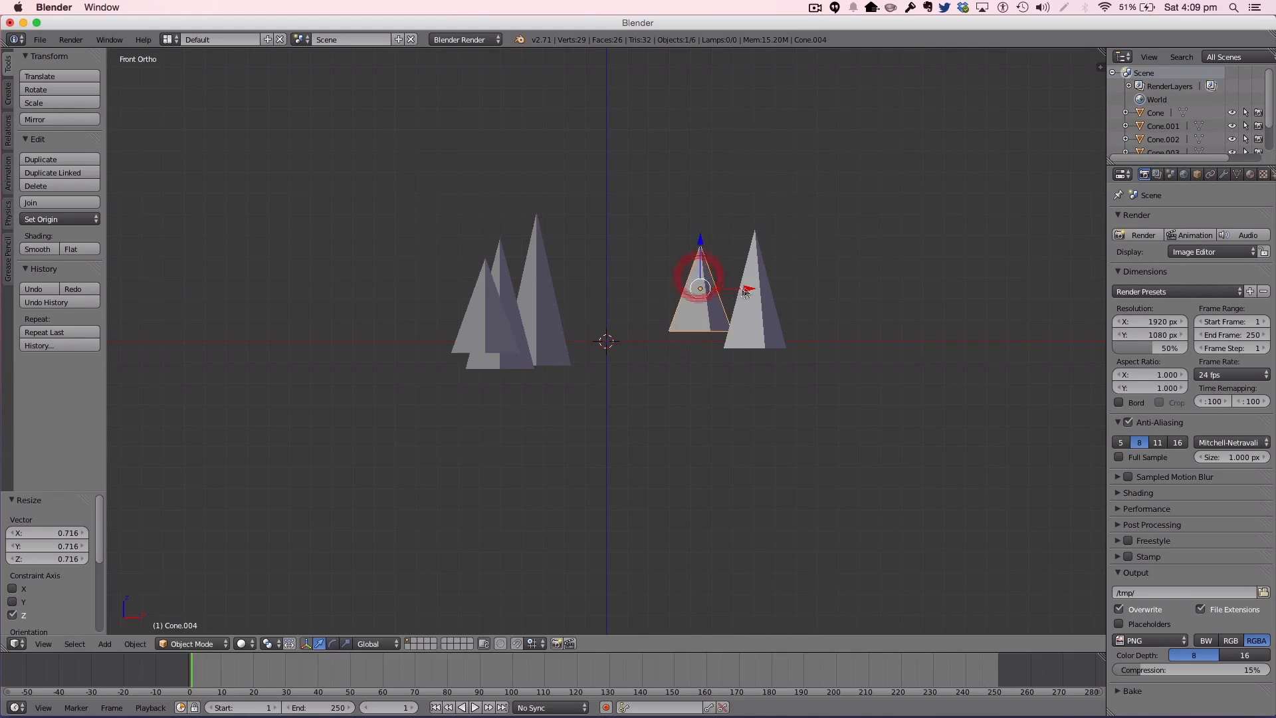
Step: Stretch the outer cone of the right group about 1.75 along Z
right_click(747, 285)
key(s)
key(z)
click(711, 301)
Step: Reposition the right group's shorter cone vertically in an angled view and scale it about 1.27 along Z
right_click(711, 301)
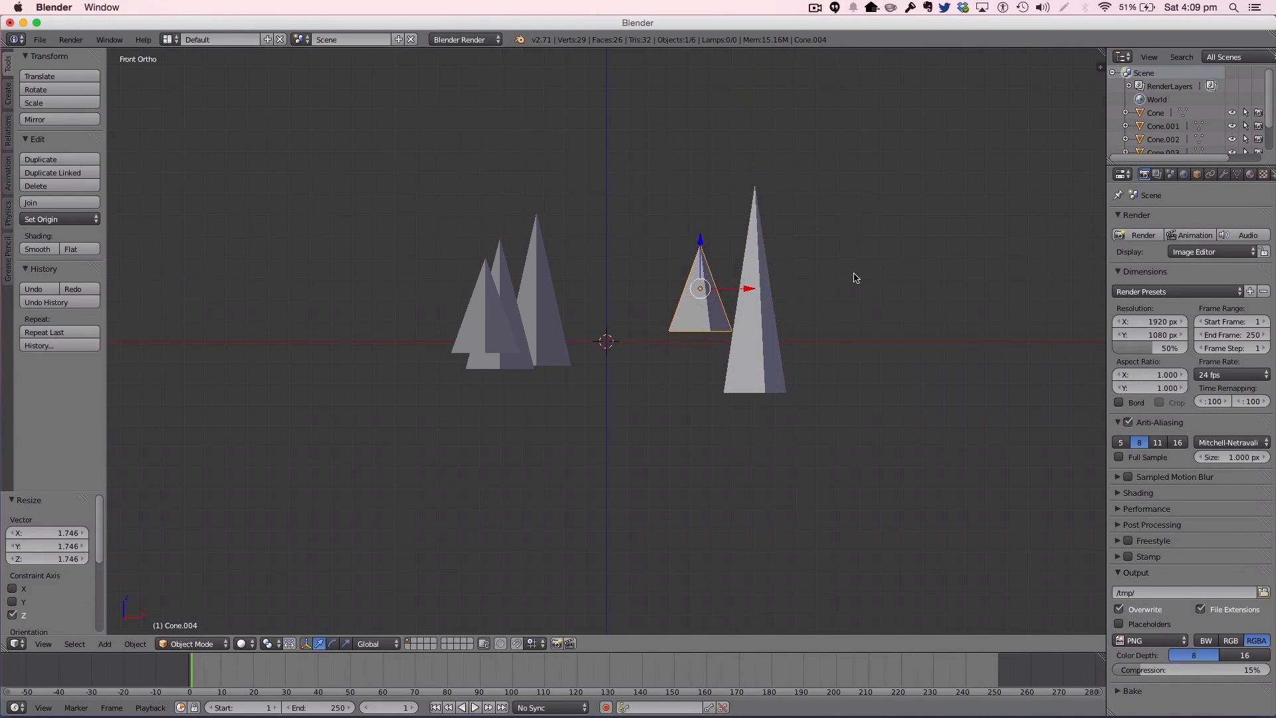
middle_drag(855, 278, 826, 299)
drag(691, 248, 694, 256)
key(s)
key(z)
click(702, 253)
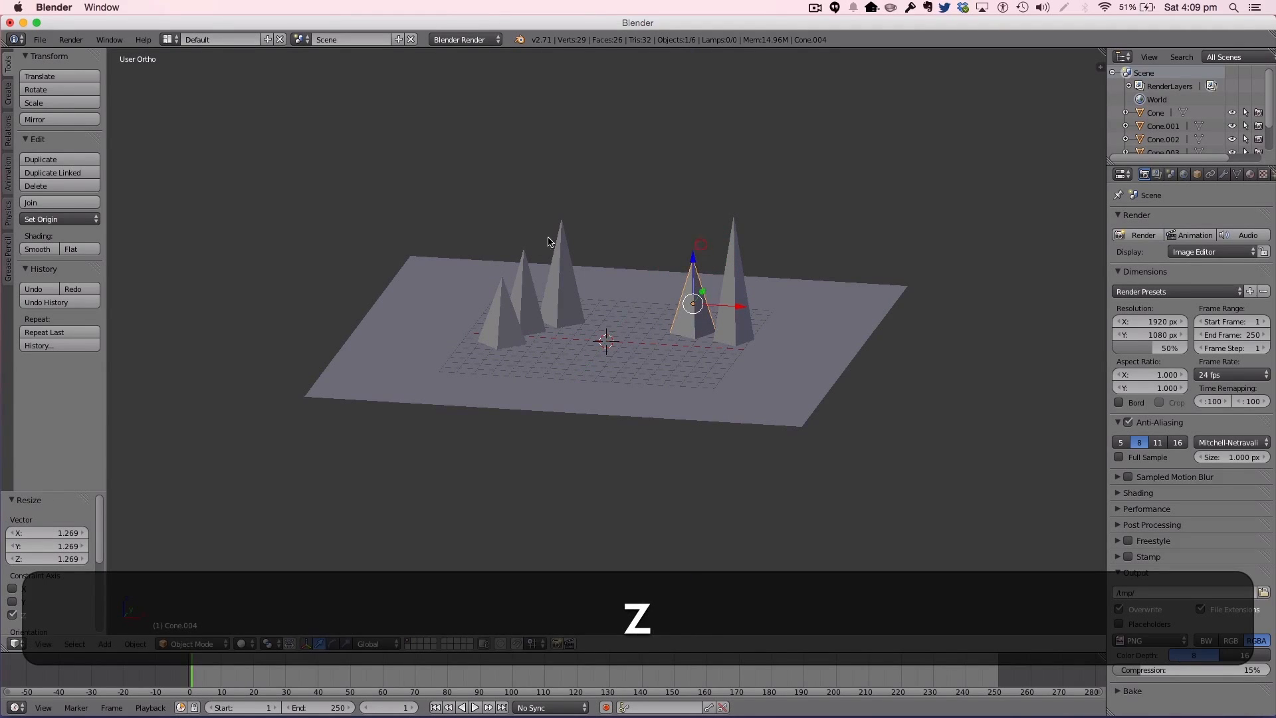
Step: Raise the left group's middle cone about 0.08 along Z, lower its front cone slightly, and clear the selection
right_click(527, 279)
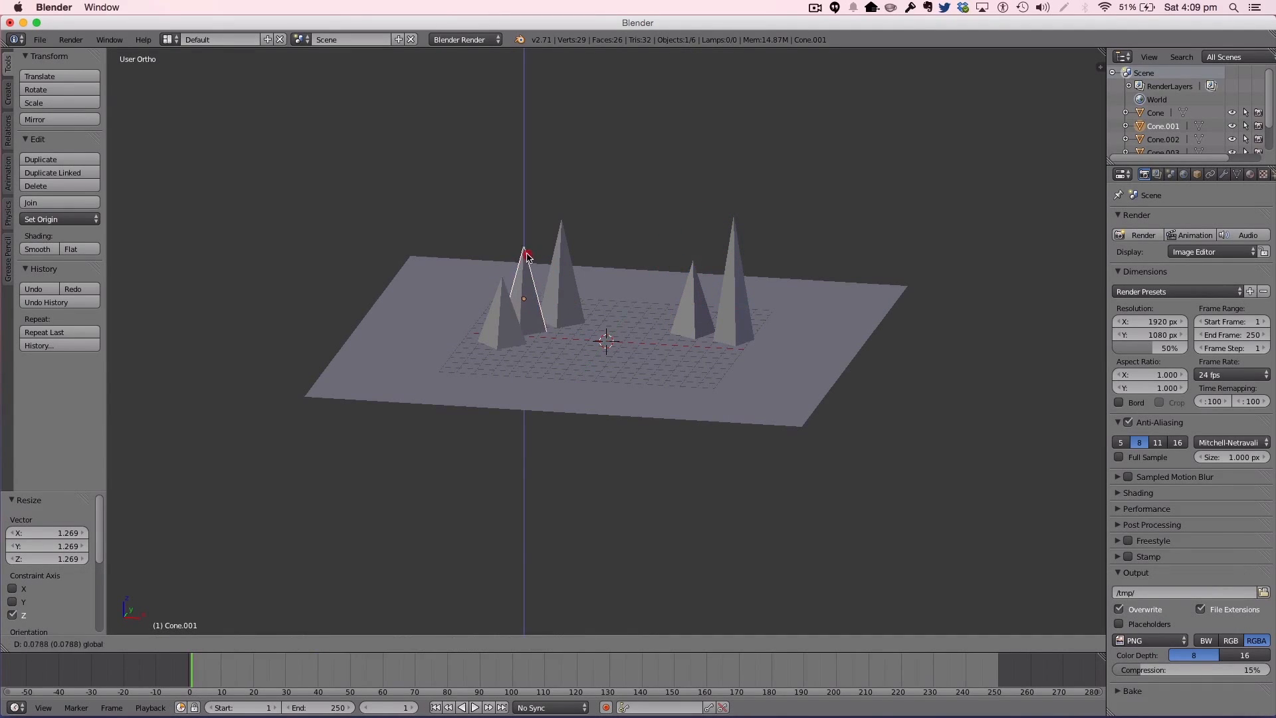
right_click(510, 293)
mouse_move(502, 287)
mouse_down()
mouse_move(501, 276)
mouse_move(502, 298)
mouse_up()
right_click(569, 264)
key(a)
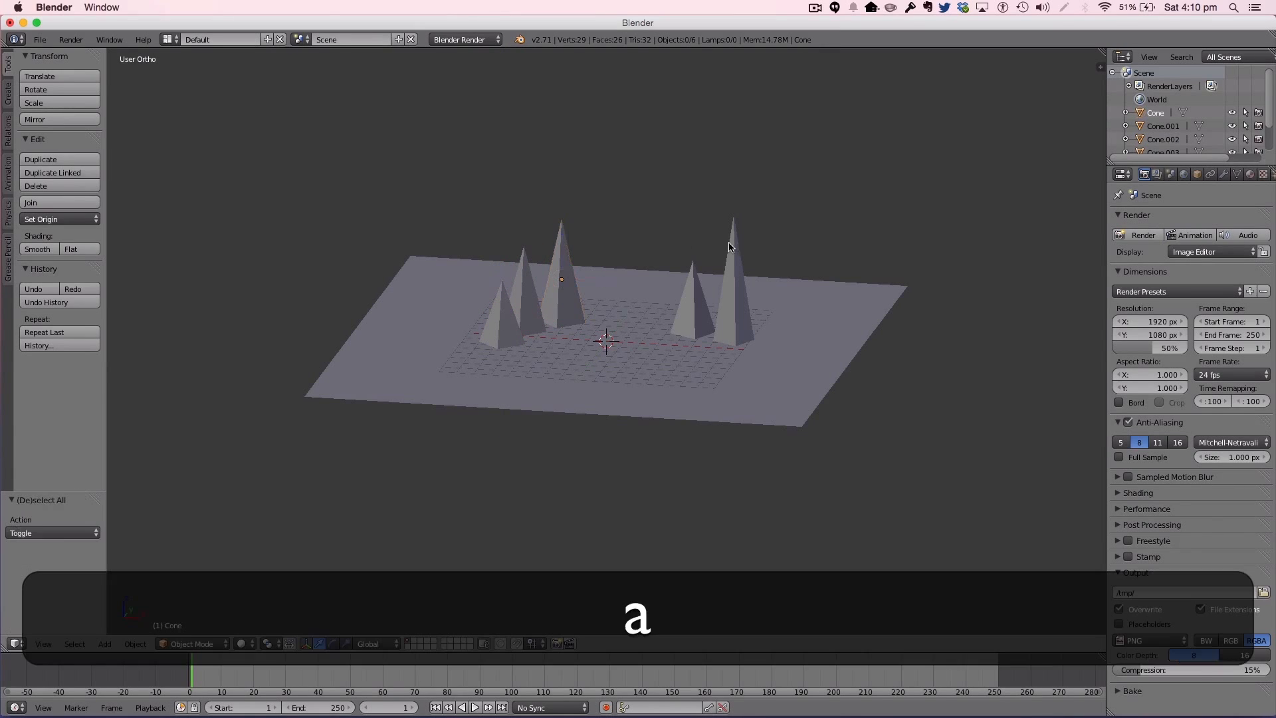
Step: From the top view, move the tallest right-hand cone closer to its neighbour along negative X and negative Y
right_click(741, 298)
key(KP_7)
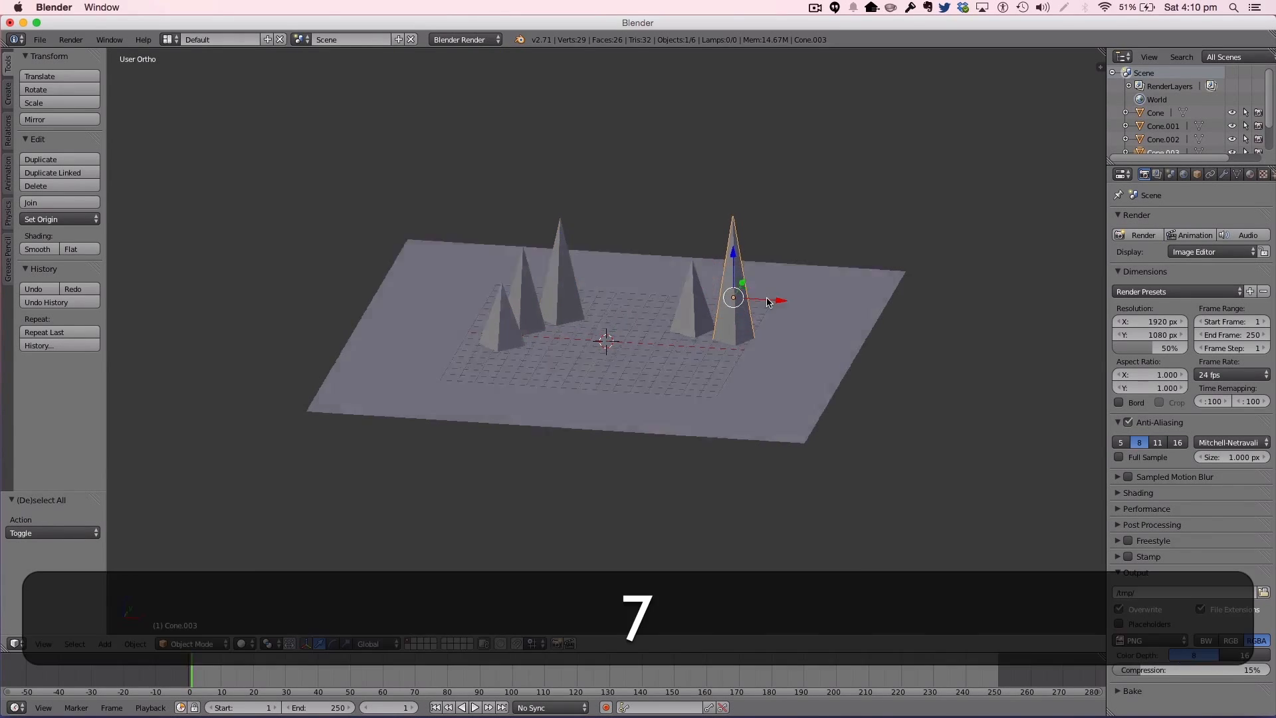
mouse_move(775, 311)
mouse_down()
mouse_move(743, 307)
mouse_move(758, 309)
mouse_up()
drag(711, 263, 709, 275)
drag(770, 323, 762, 324)
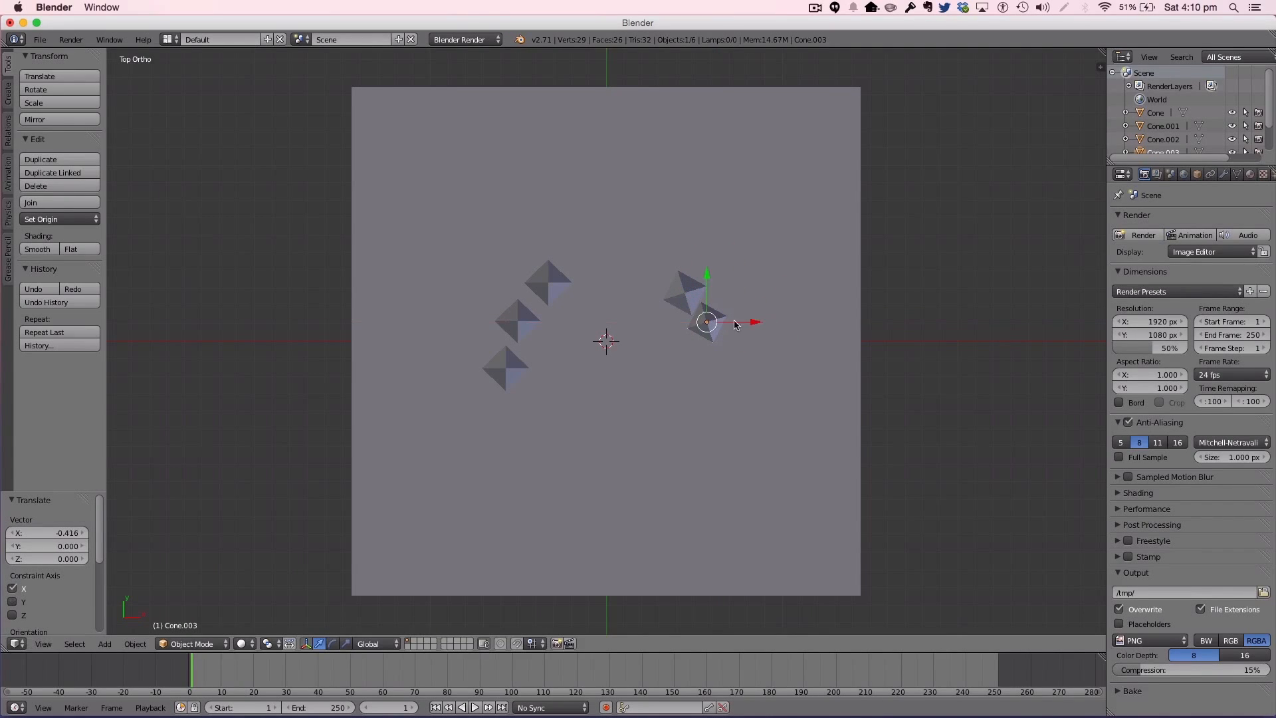
Step: Shift the left group's middle and rear cones slightly so they sit closer together
right_click(516, 320)
drag(565, 324, 570, 322)
drag(527, 272, 585, 277)
right_click(541, 278)
Step: Move the left group's front cone towards the middle one along positive Y and X, then back about 0.26 along negative X
right_click(502, 368)
drag(554, 368, 568, 368)
drag(522, 323, 521, 314)
drag(570, 364, 562, 364)
Step: Check the Low-Poly-Icy-World(Final).png reference, and shift the front left cone about 0.08 along positive Y and 0.57 along negative X
drag(1275, 97, 654, 94)
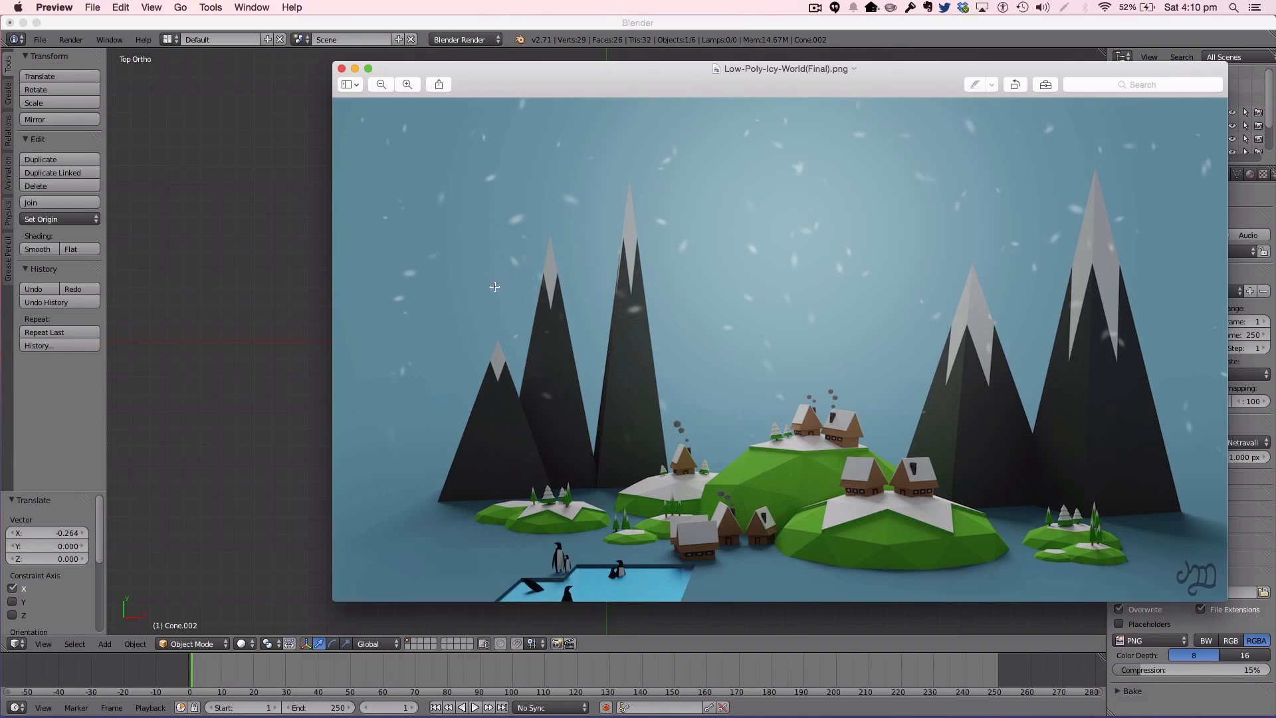
click(355, 69)
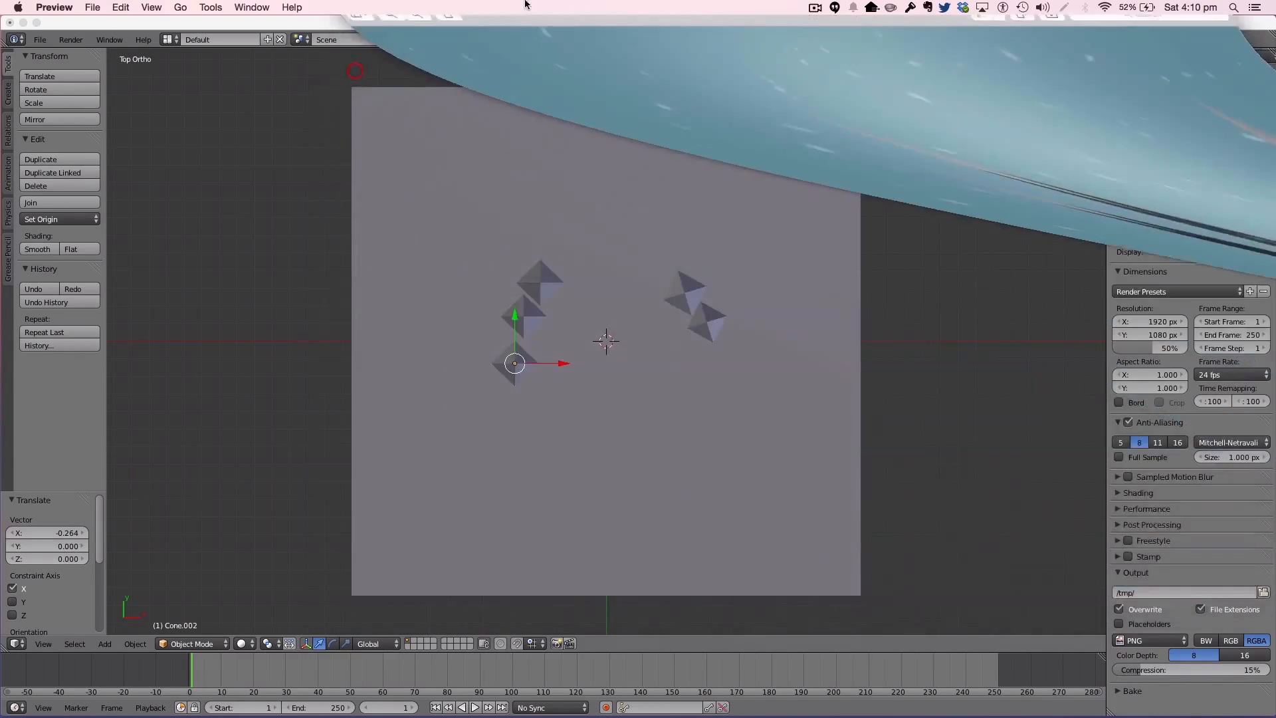
click(512, 321)
drag(512, 321, 513, 319)
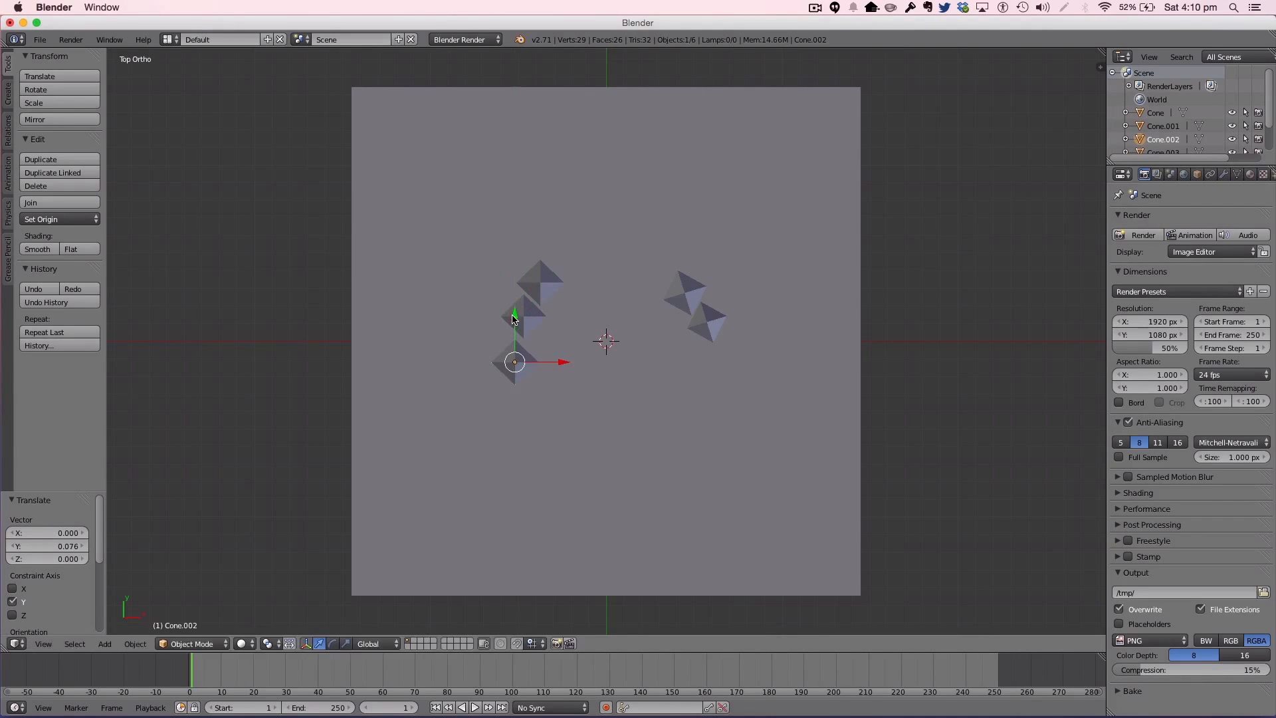
drag(561, 365, 550, 364)
Step: Select both right-hand cones, fine-tune their position together on the ground plane, and clear the selection
right_click(695, 319)
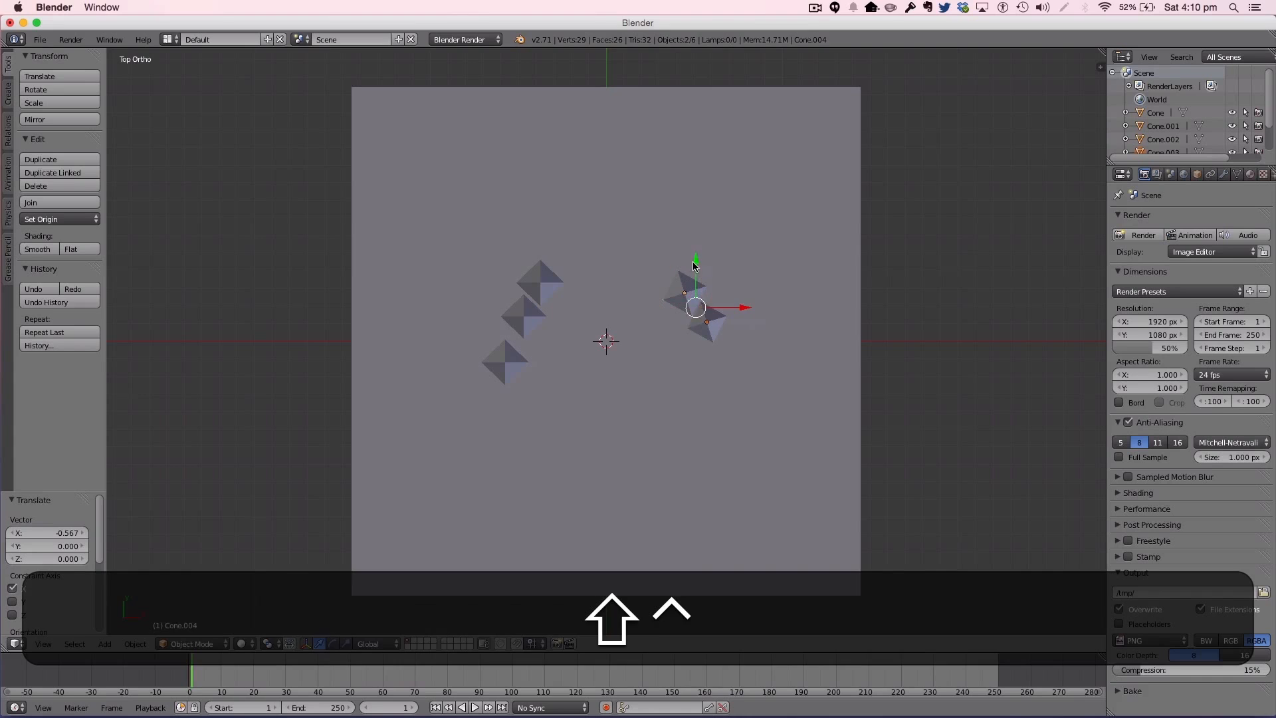
drag(694, 262, 694, 277)
drag(737, 321, 696, 261)
drag(740, 311, 746, 303)
middle_drag(746, 303, 664, 212)
key(a)
mouse_move(655, 274)
middle_down()
mouse_move(623, 321)
mouse_move(780, 268)
mouse_move(732, 250)
mouse_move(655, 268)
mouse_move(658, 302)
mouse_move(766, 317)
mouse_move(546, 362)
mouse_move(567, 317)
mouse_move(706, 288)
mouse_move(669, 282)
middle_up()
scroll(623, 320, up, 5)
key(shift+a)
mouse_move(668, 285)
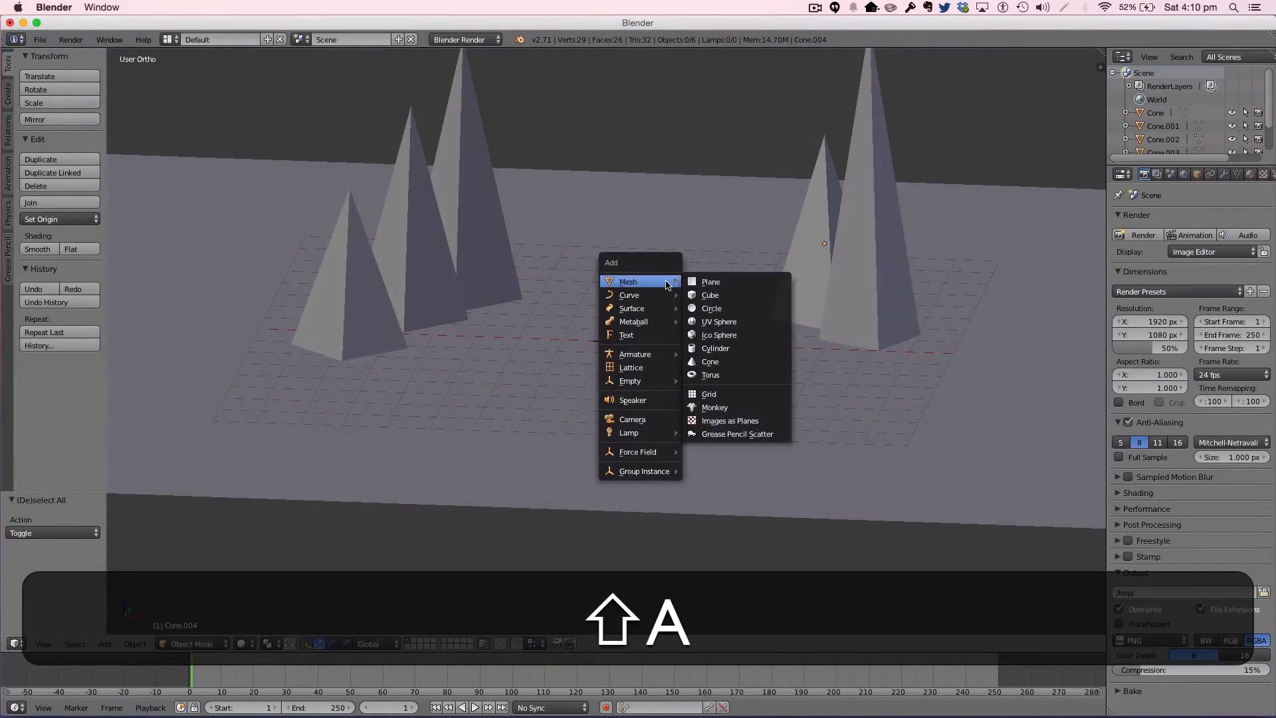
click(769, 333)
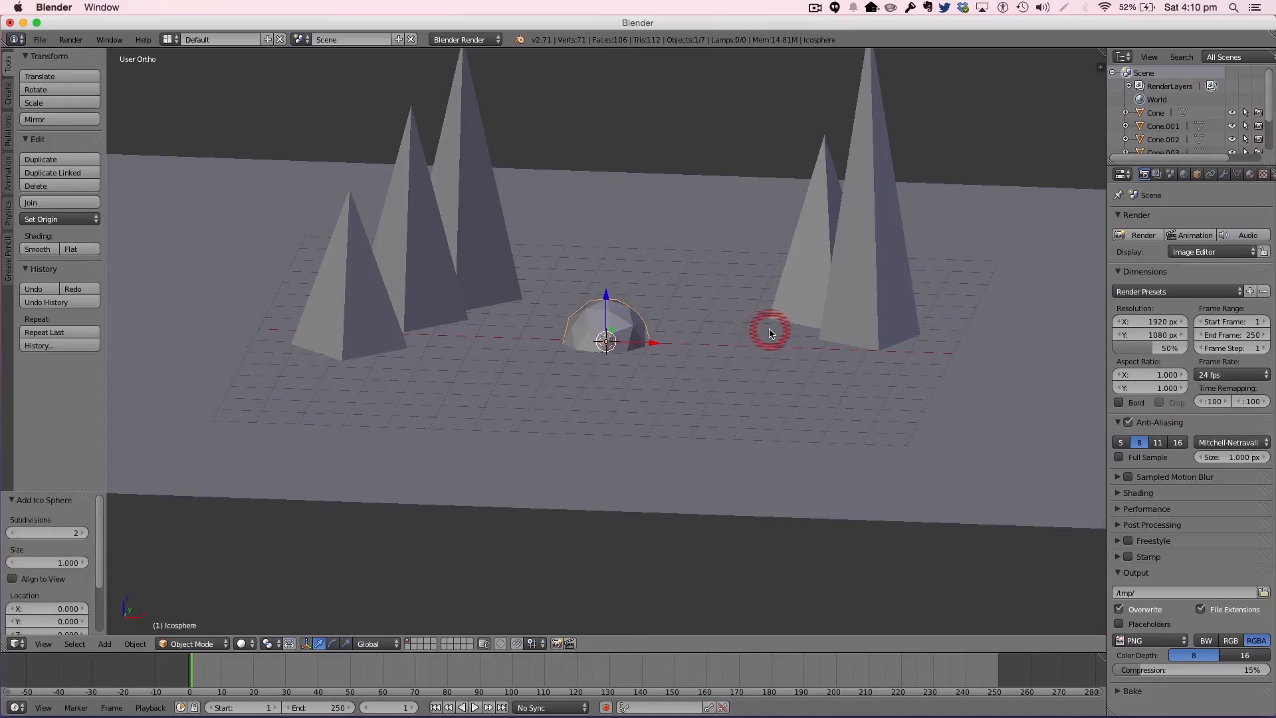
key(s)
key(z)
click(732, 308)
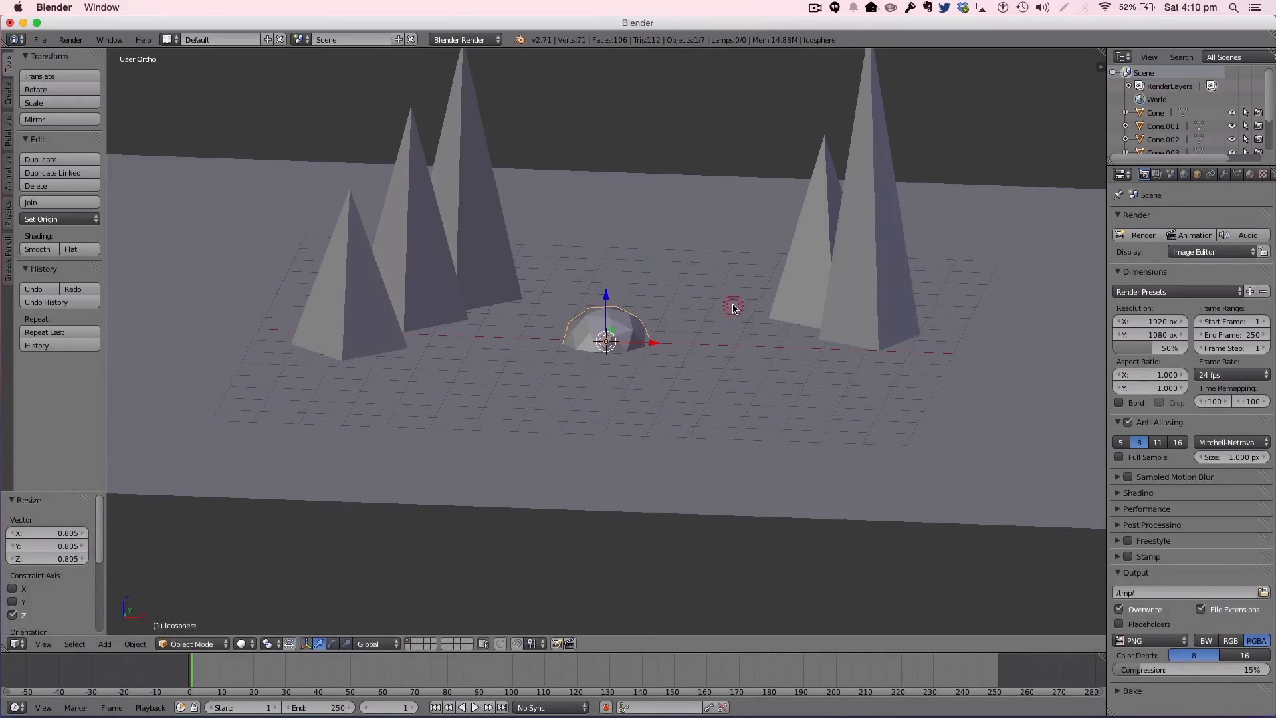
key(x)
click(639, 315)
Step: Add an ico sphere at the origin, flatten it along Z, and sink its lower part into the ground plane
key(shift+a)
mouse_move(638, 312)
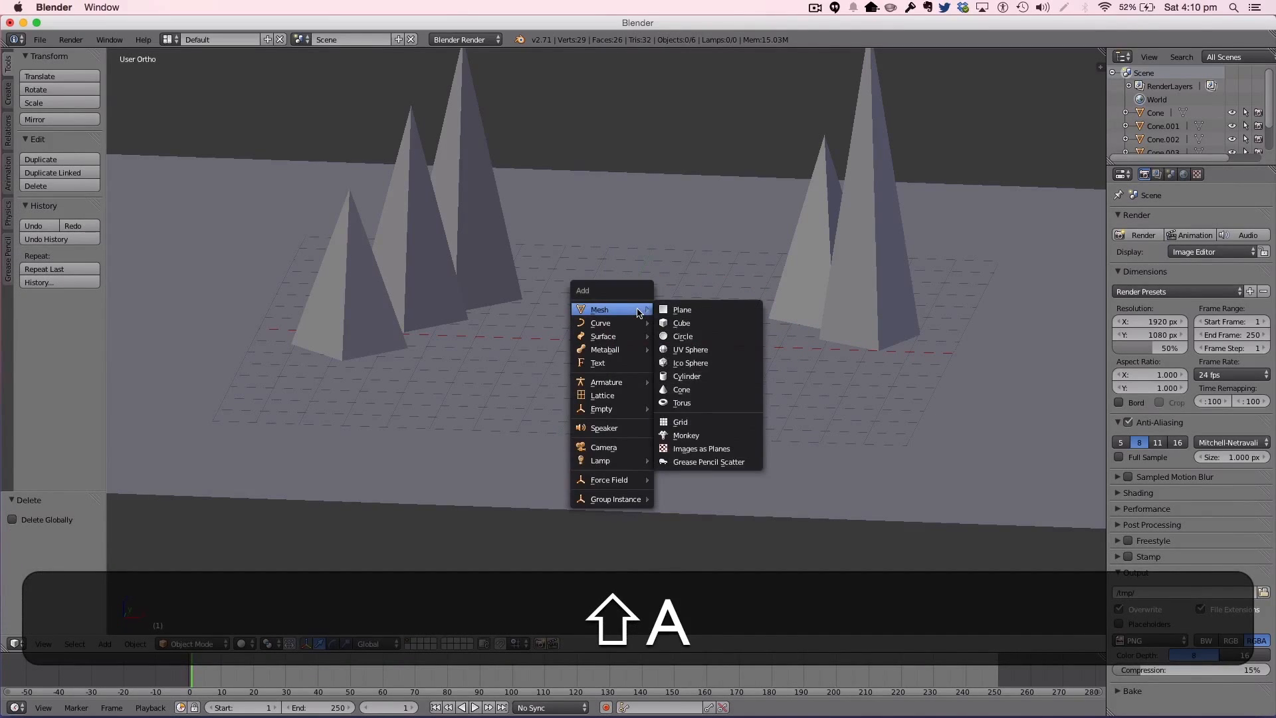
click(685, 359)
drag(605, 298, 609, 216)
key(s)
key(z)
click(613, 249)
drag(604, 221, 636, 301)
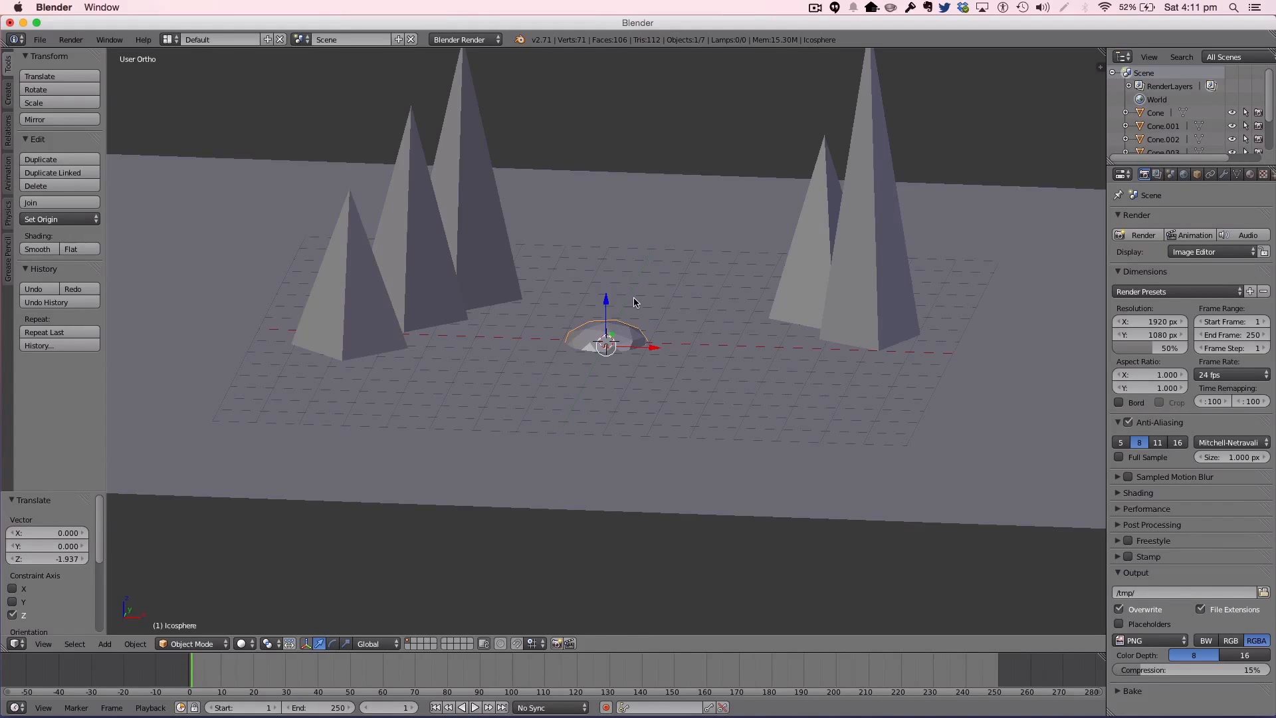
Step: In front orthographic view, raise the flattened ico sphere about 0.24 along Z
key(7)
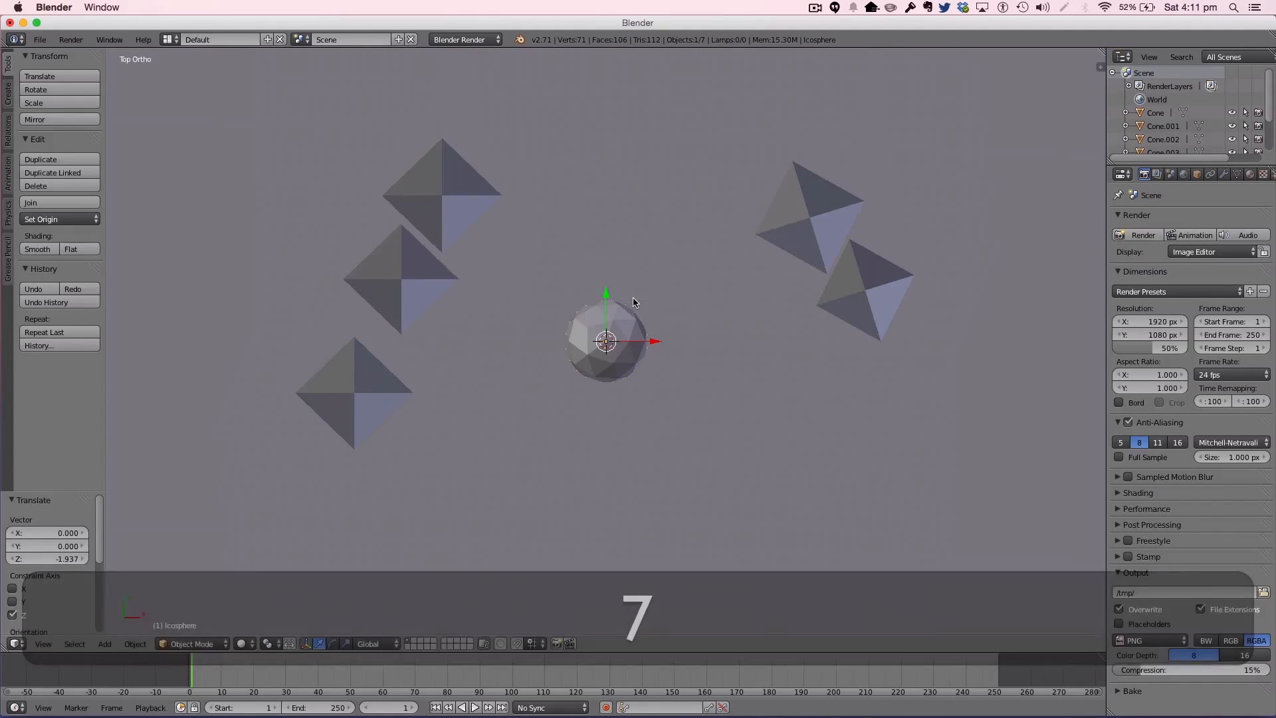
middle_drag(672, 444, 577, 291)
key(5)
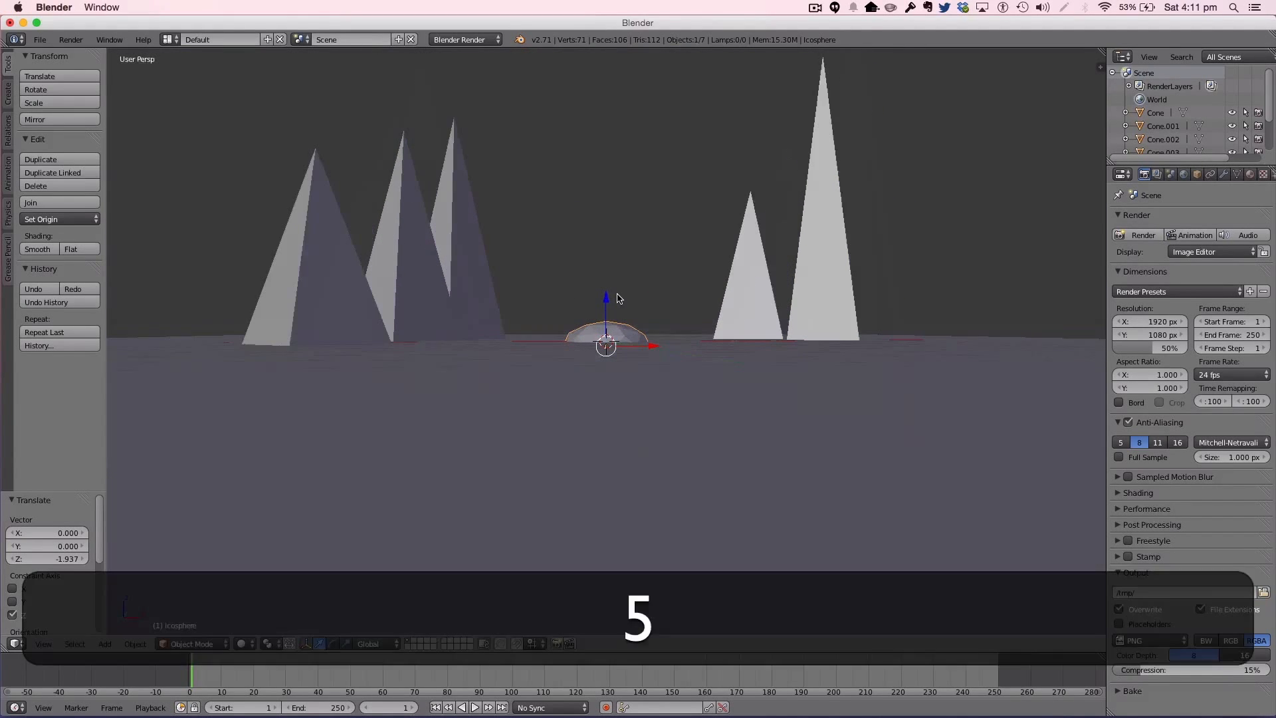
key(1)
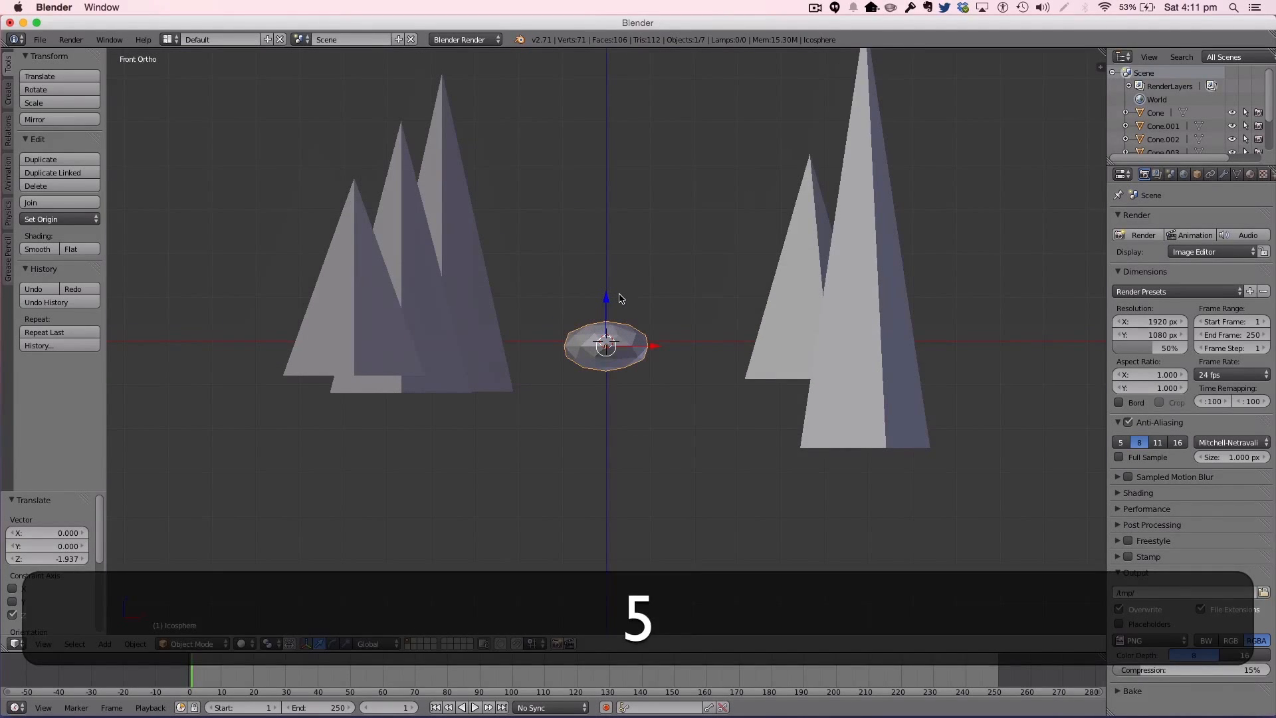
drag(603, 298, 613, 290)
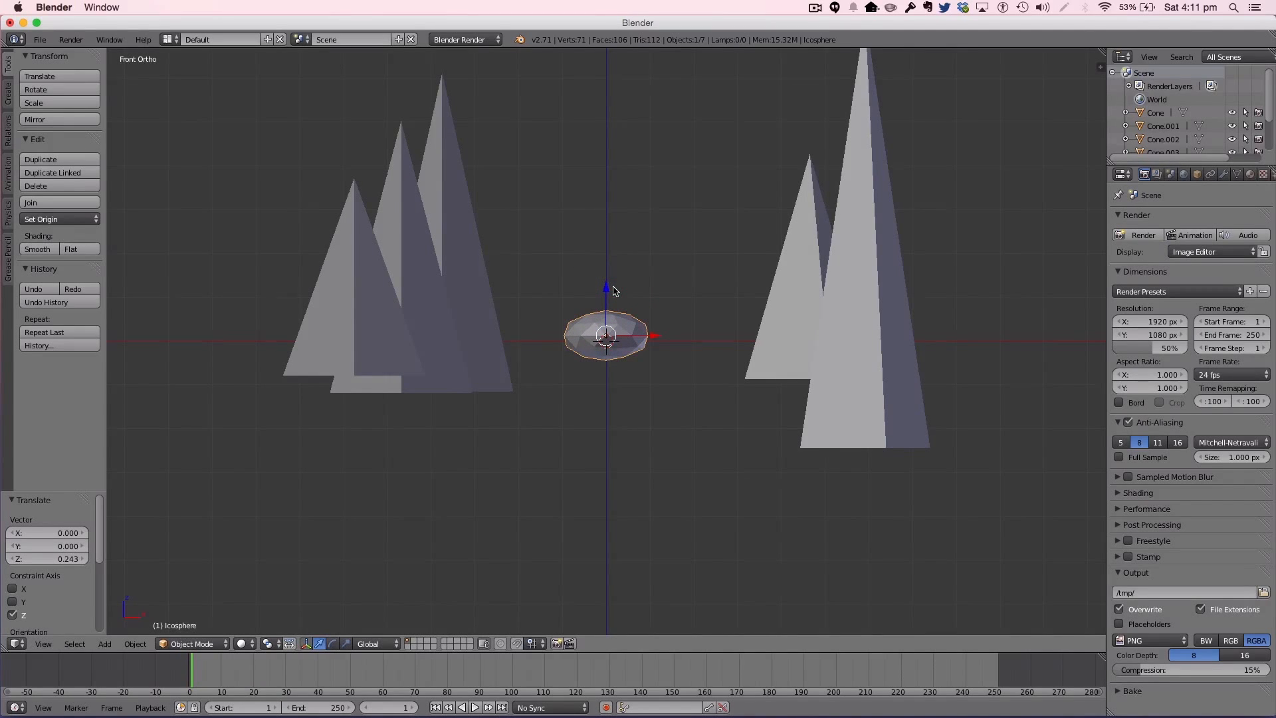
Step: In perspective view, fine-tune the central ico sphere hill's height along Z and clear the selection
key(5)
middle_drag(614, 290, 836, 370)
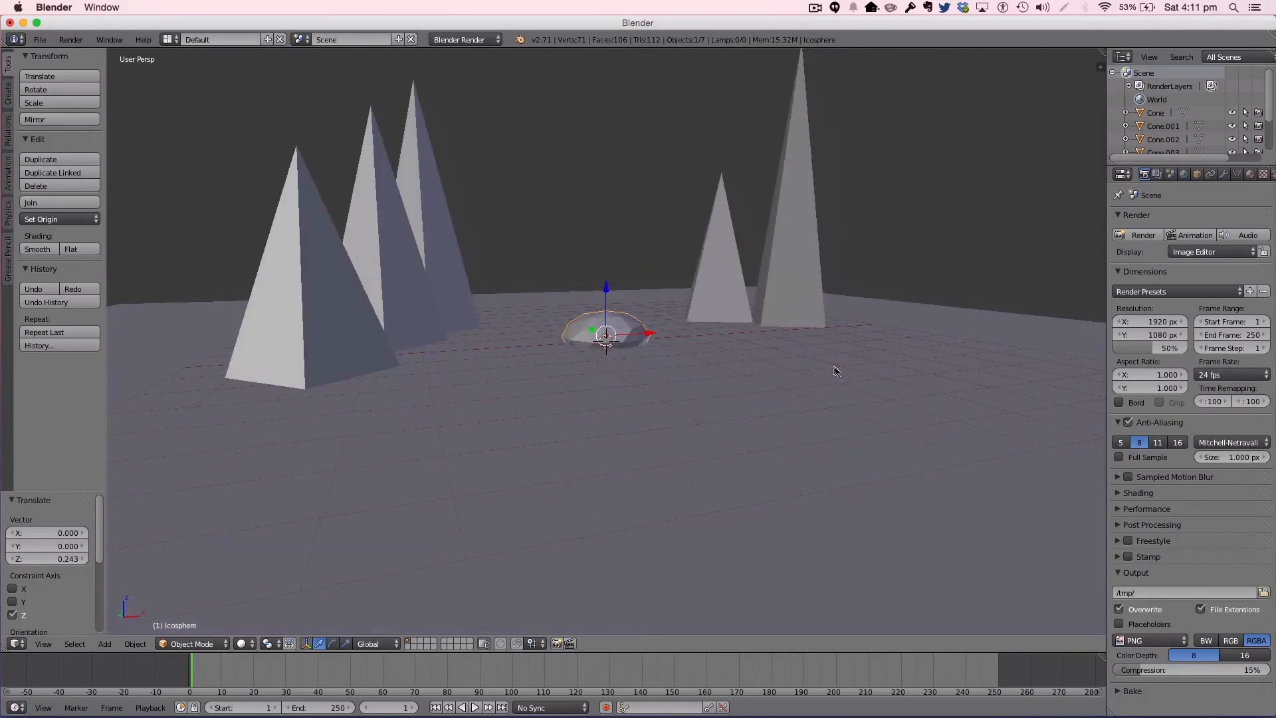
key(s)
key(z)
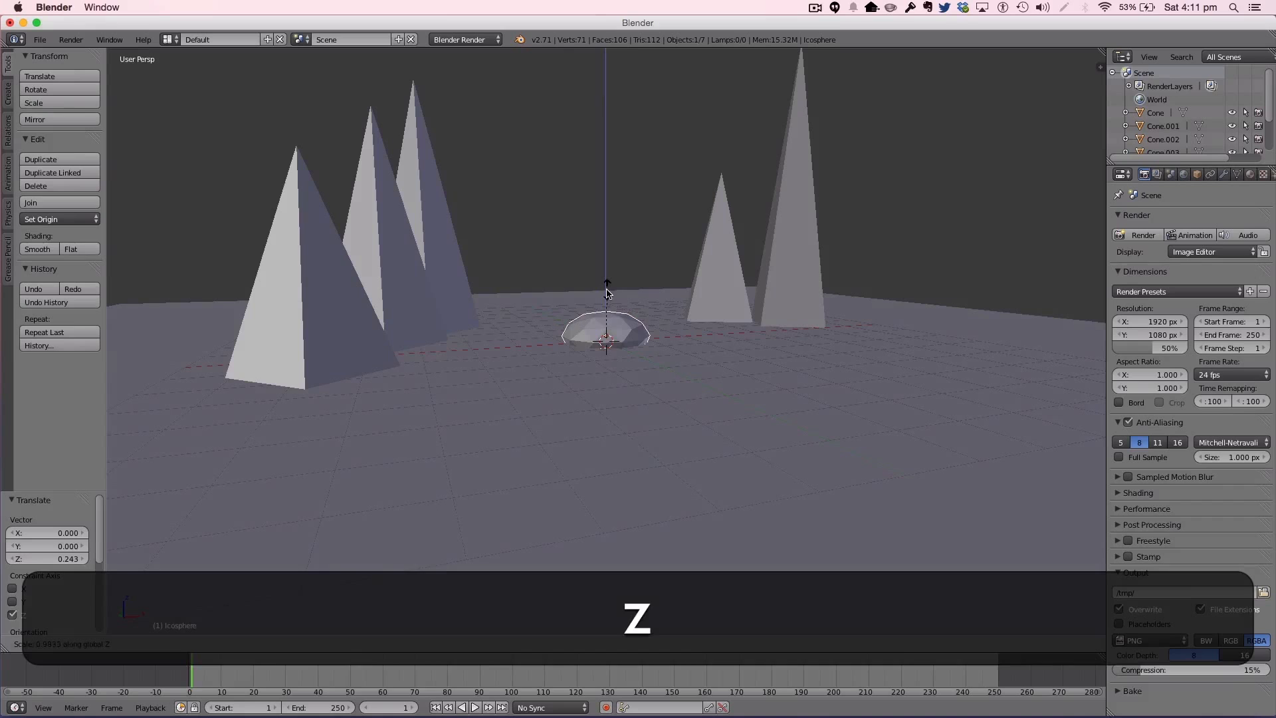
click(607, 292)
drag(607, 292, 607, 294)
key(a)
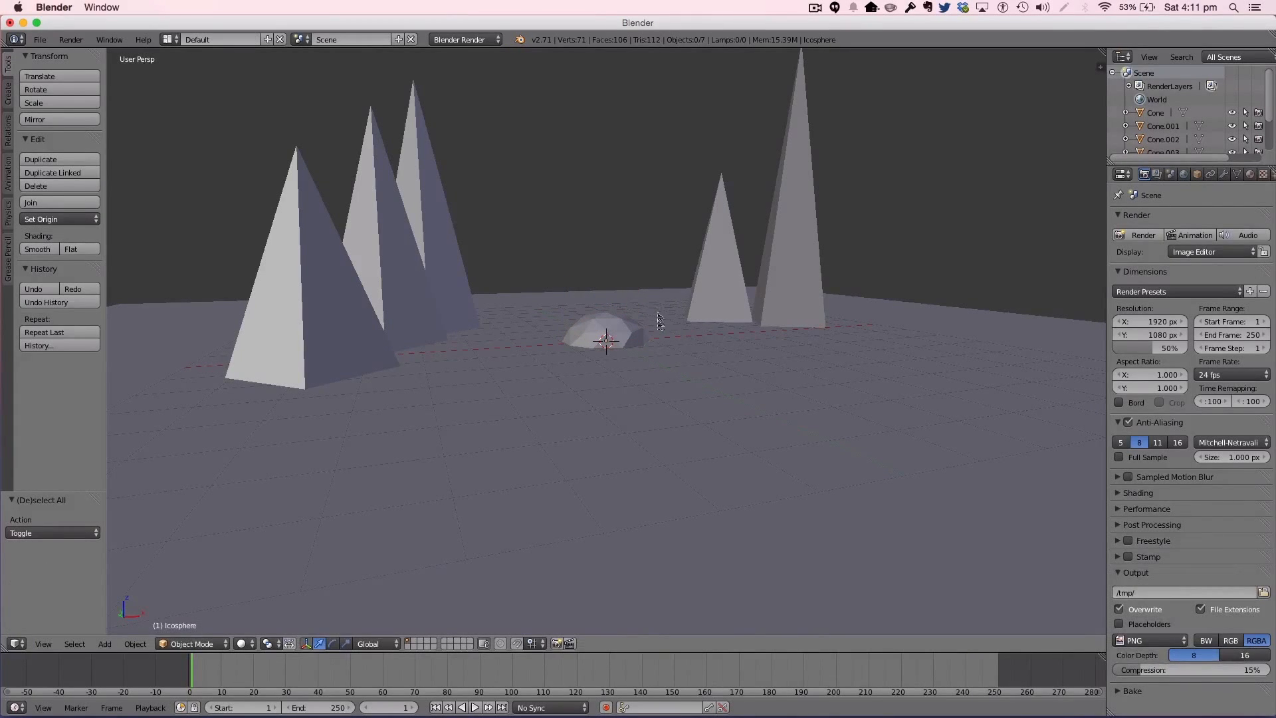
Step: Duplicate the central hill in top view, place the copy in front of it toward positive X, and flatten it to 0.765 along Z
key(KP_7)
right_click(578, 334)
key(shift+d)
click(642, 396)
key(s)
key(z)
click(719, 407)
Step: Duplicate that hill, place the copy on the negative X side of the central hill, and flatten it to 0.714 along Z
key(shift+d)
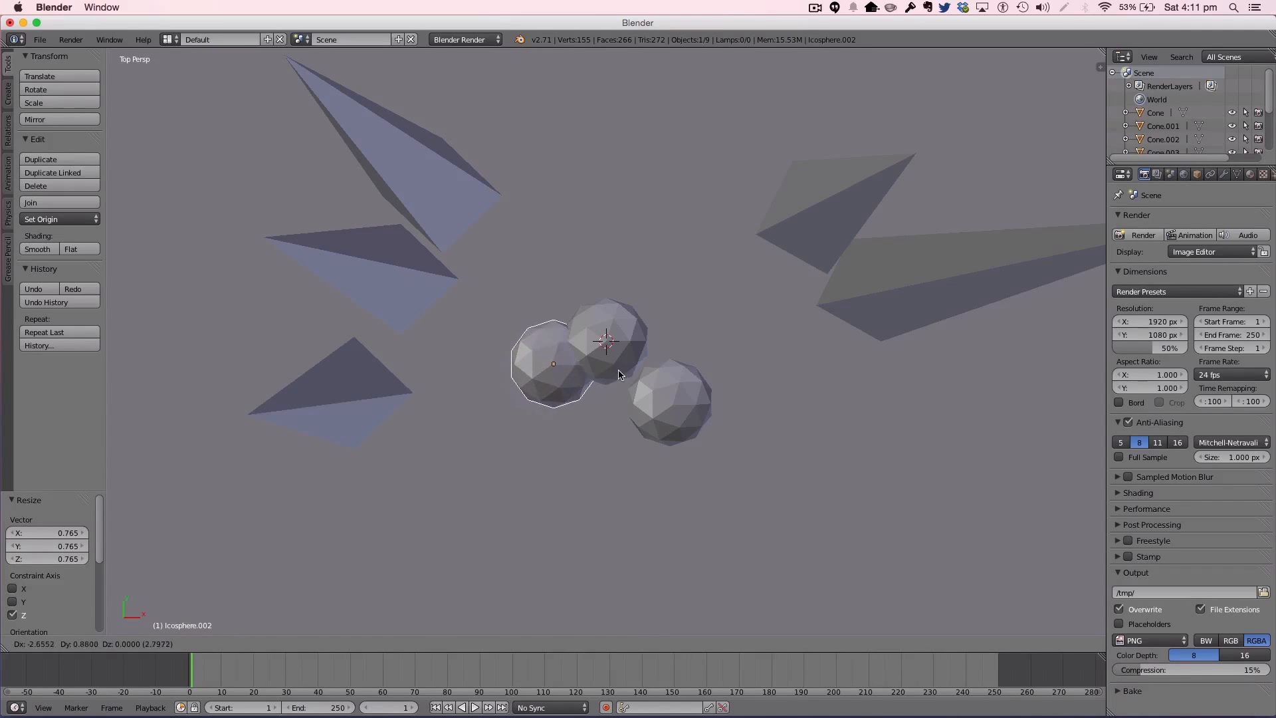
click(618, 373)
key(s)
key(z)
click(600, 366)
Step: Scale the newest hill down to 0.566 and tuck it against the side of the central hill
key(s)
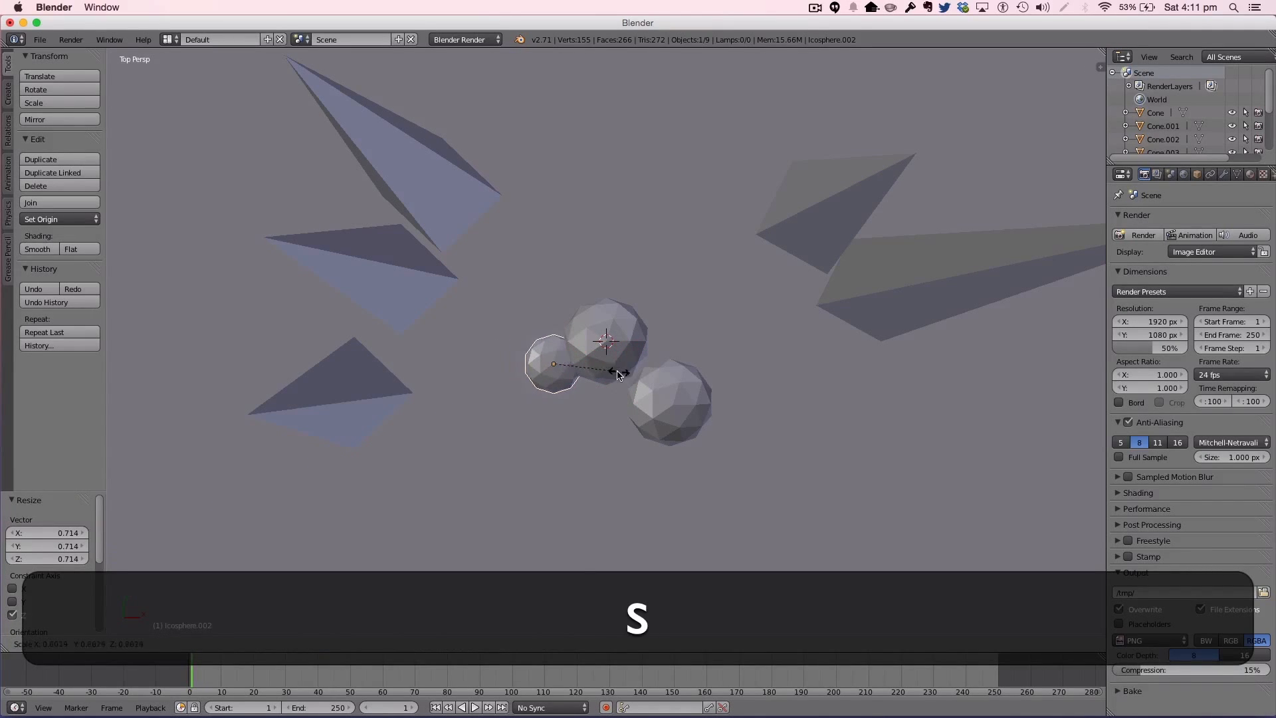
click(608, 373)
key(g)
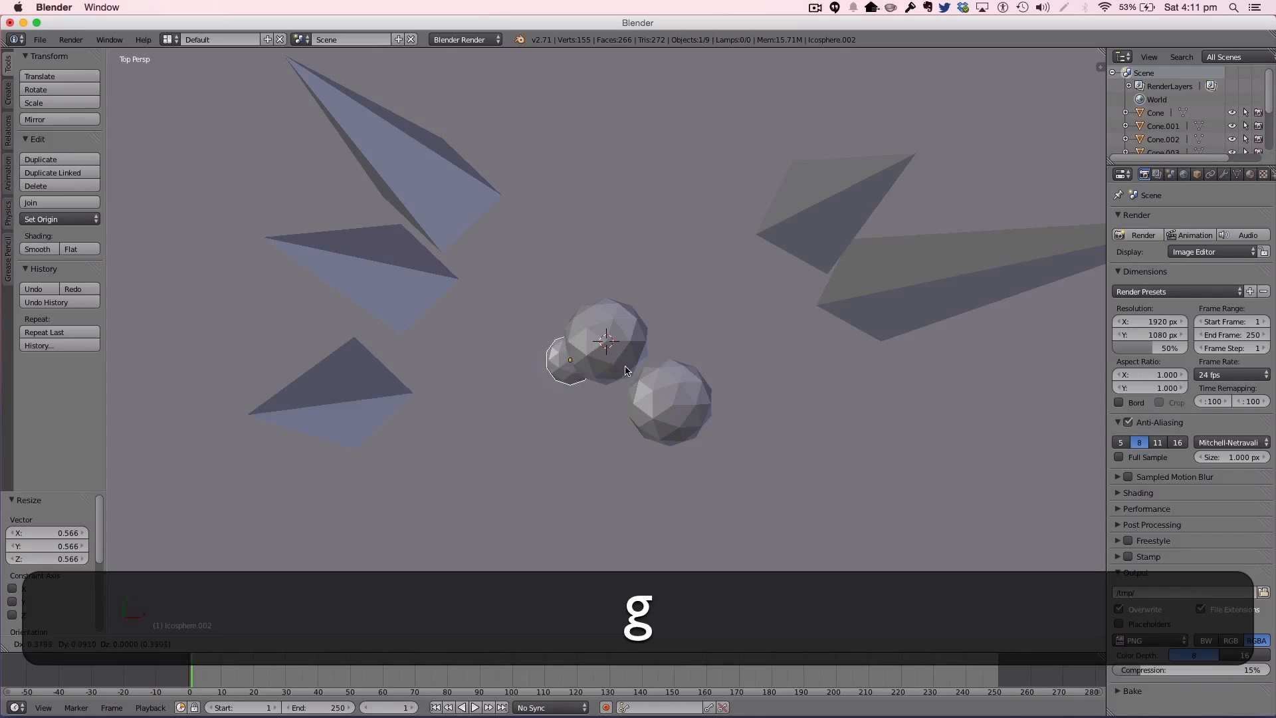
click(625, 370)
key(a)
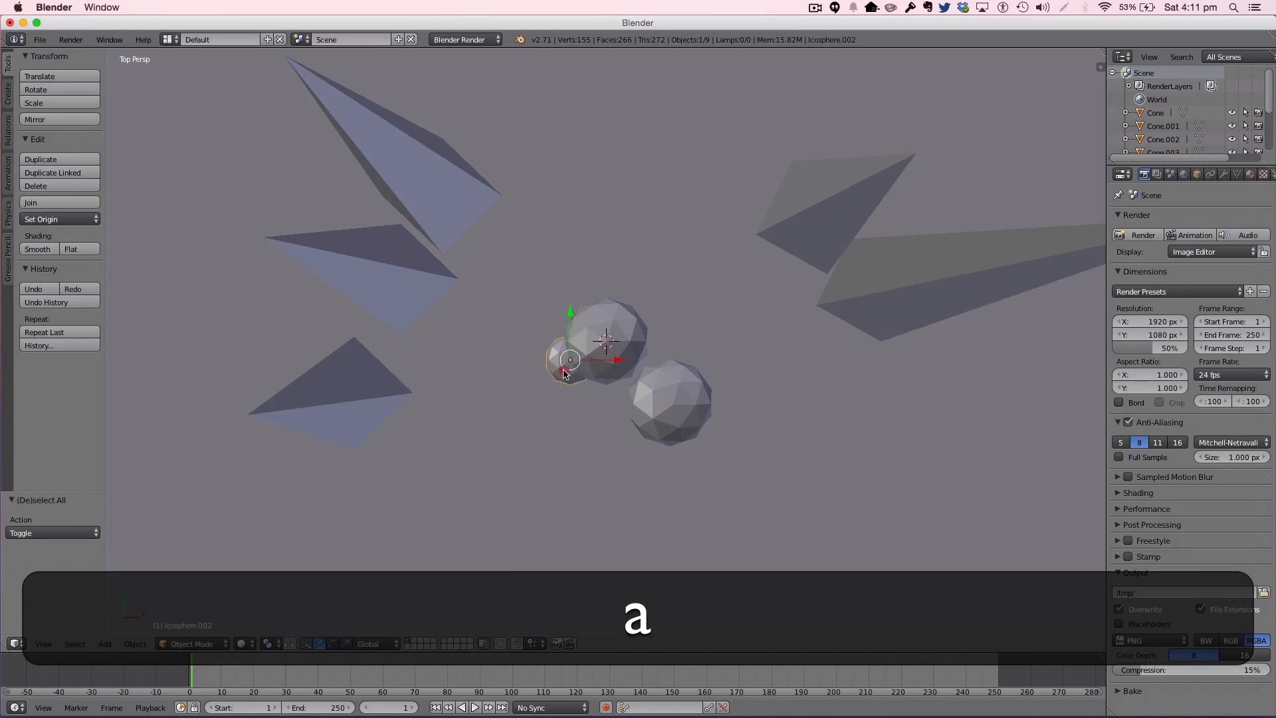
Step: Try to duplicate and reposition the small hill beside the central one, and undo the changes
key(shift+a)
mouse_move(564, 370)
middle_drag(658, 388, 684, 300)
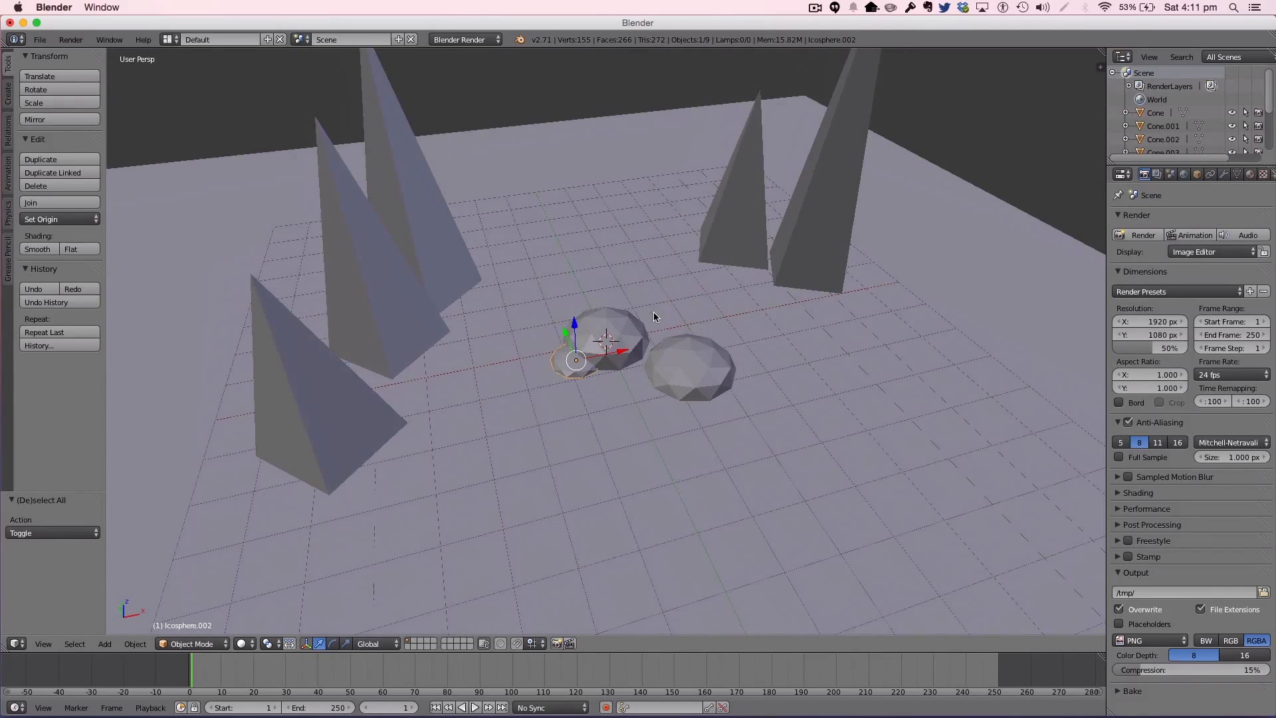
key(shift+d)
key(g)
click(579, 374)
key(super+z)
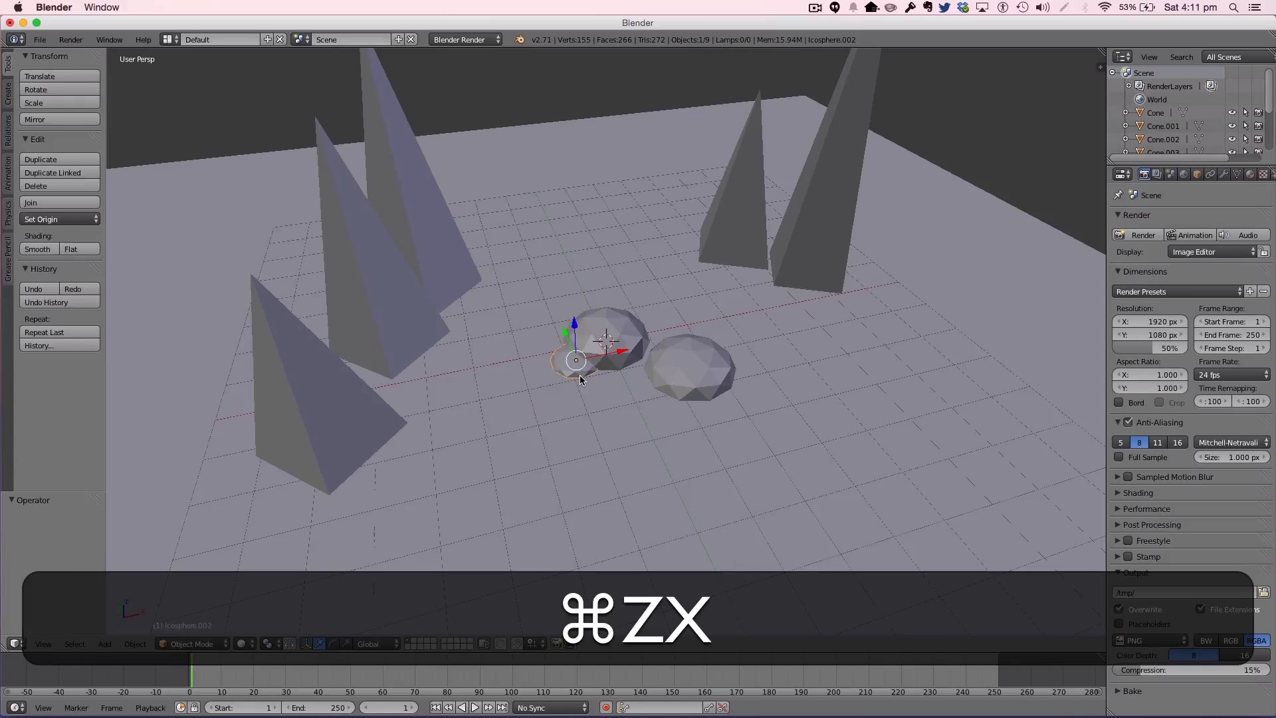
key(7)
key(g)
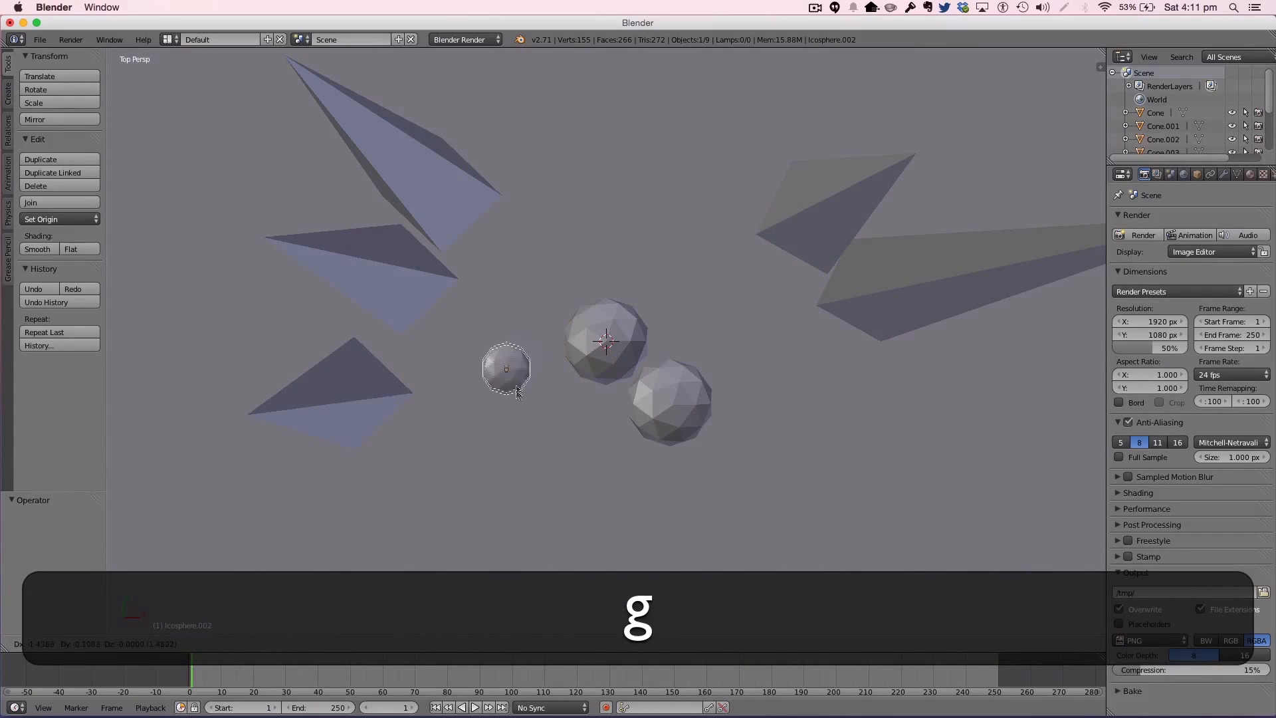
click(517, 407)
key(super+z)
key(shift+super+z)
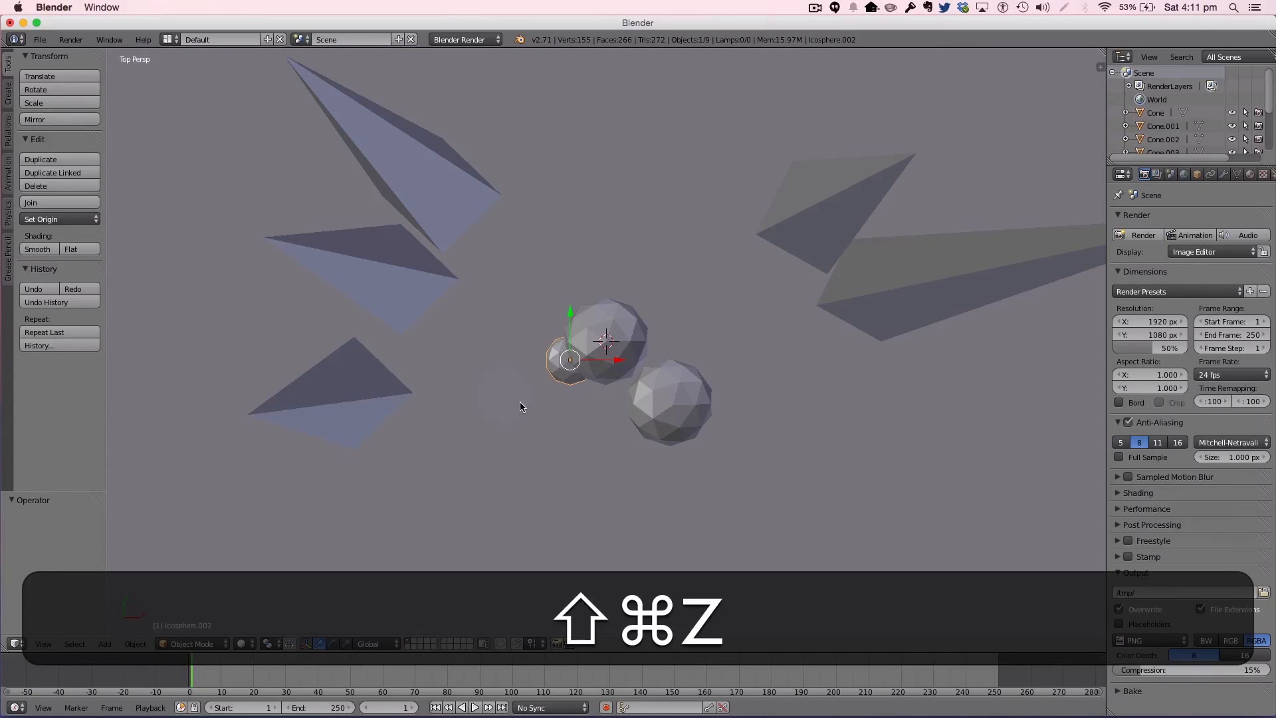
Step: Duplicate the small hill in top view and place the copy apart from it, toward negative X and negative Y
key(shift+a)
key(shift+d)
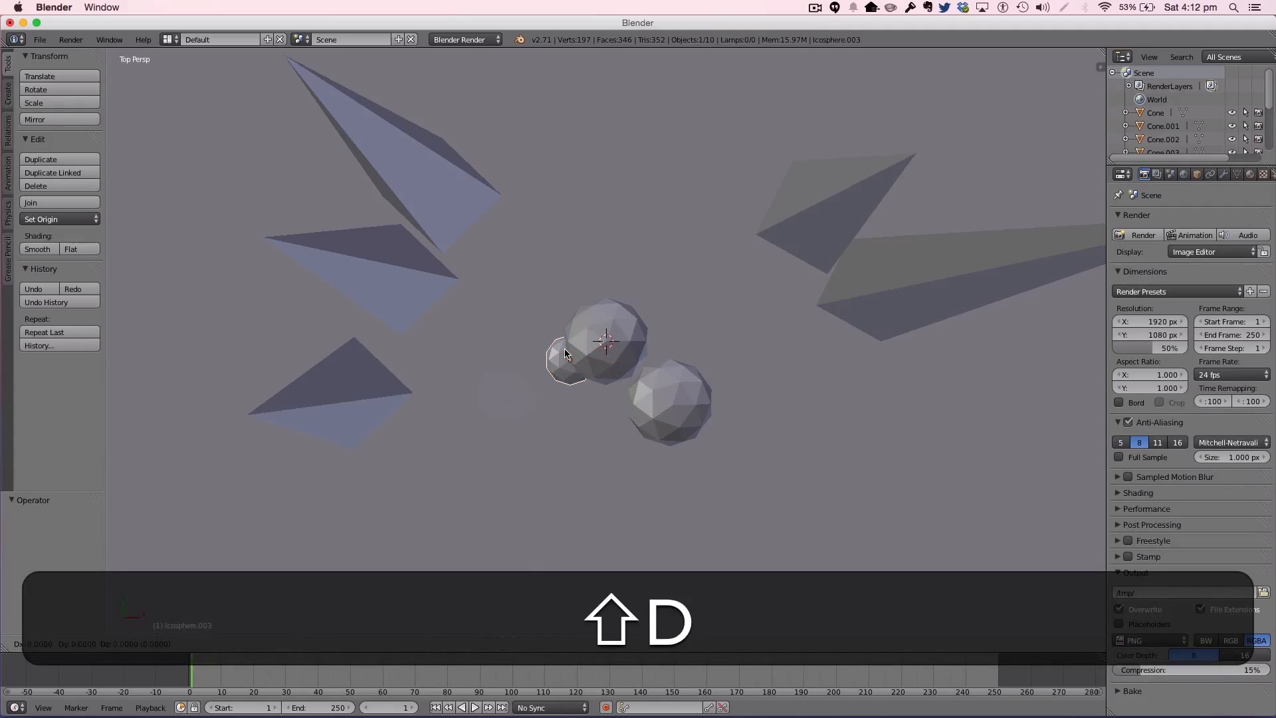
key(shift+g)
key(g)
click(487, 403)
key(a)
Step: Stretch the separate small hill along Z to make it taller, and clear the selection
middle_drag(529, 411, 580, 289)
key(s)
key(z)
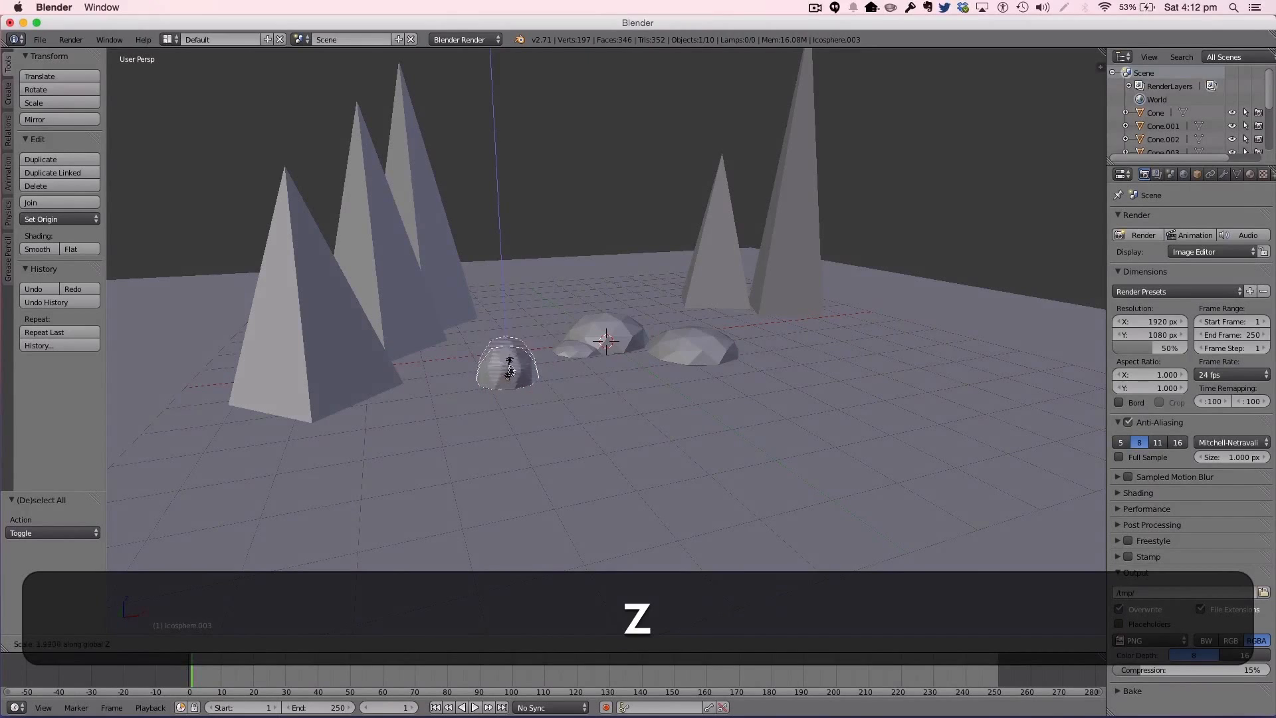
click(513, 378)
key(a)
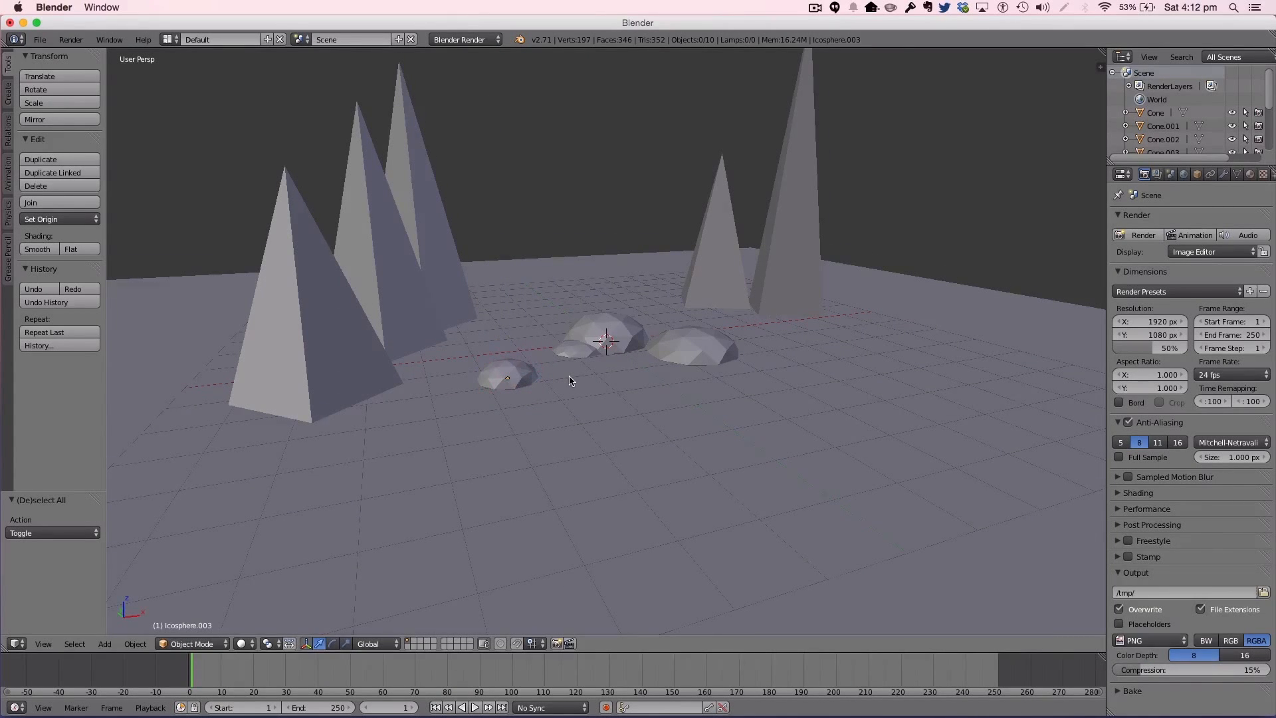
Step: Select the separate small hill in top view and fine-tune its position on the ground plane
key(KP_7)
right_click(503, 406)
key(g)
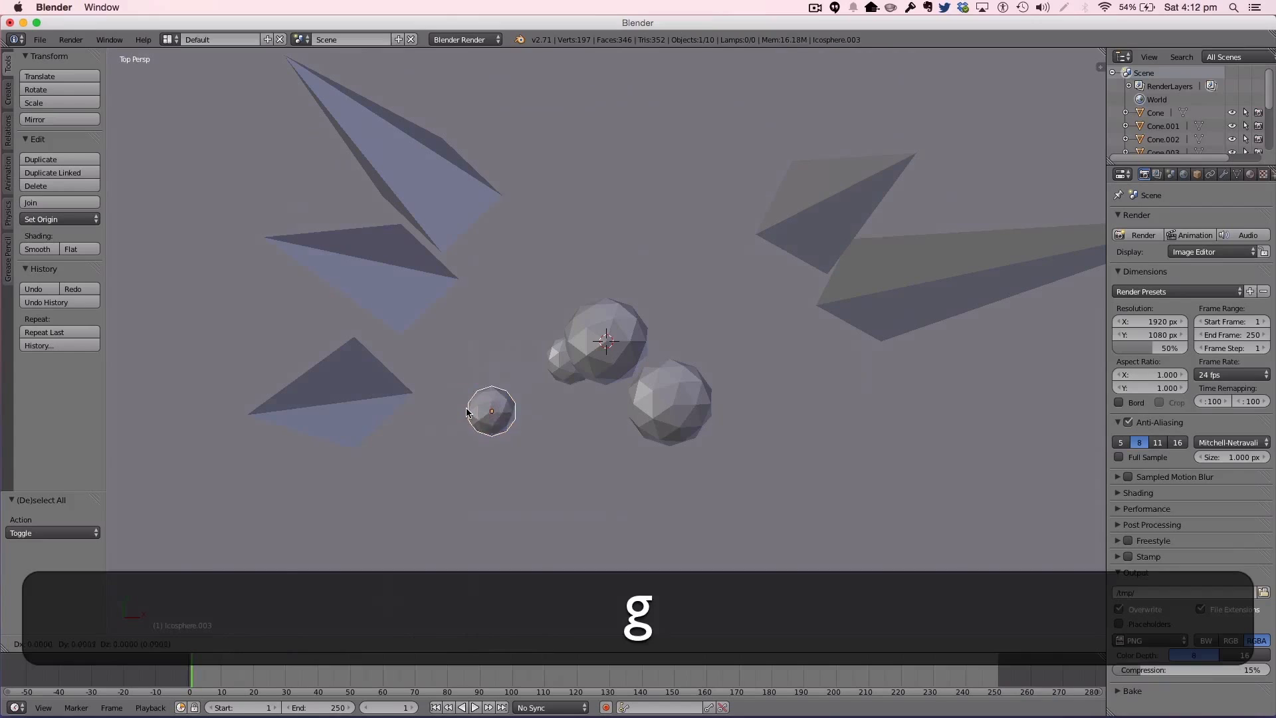
click(491, 403)
Step: Duplicate the separate small hill, place the copy diagonally in front of it, and scale the copy down to a tiny mound
key(shift+d)
click(542, 417)
key(g)
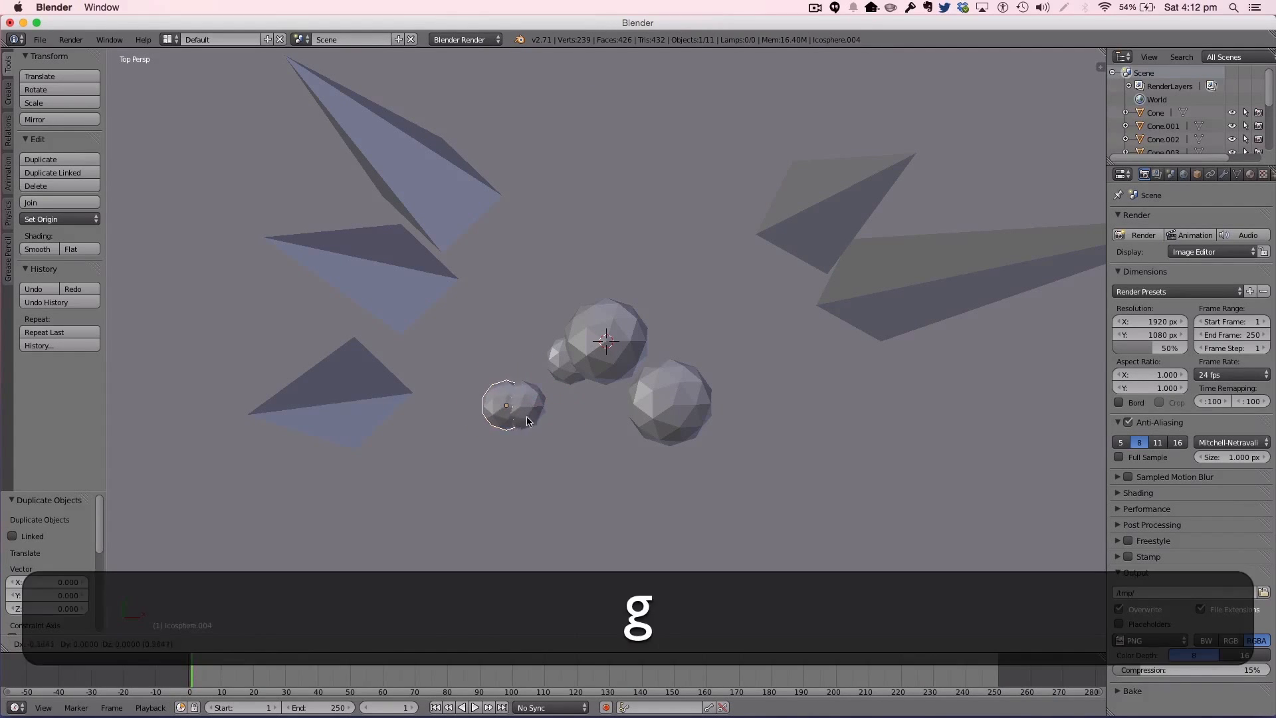
click(506, 454)
key(s)
click(515, 455)
Step: Duplicate the tiny mound, place the copy against the neighbouring small hill, scale it to 1.517, and check the cluster in perspective
key(shift+d)
right_click(510, 449)
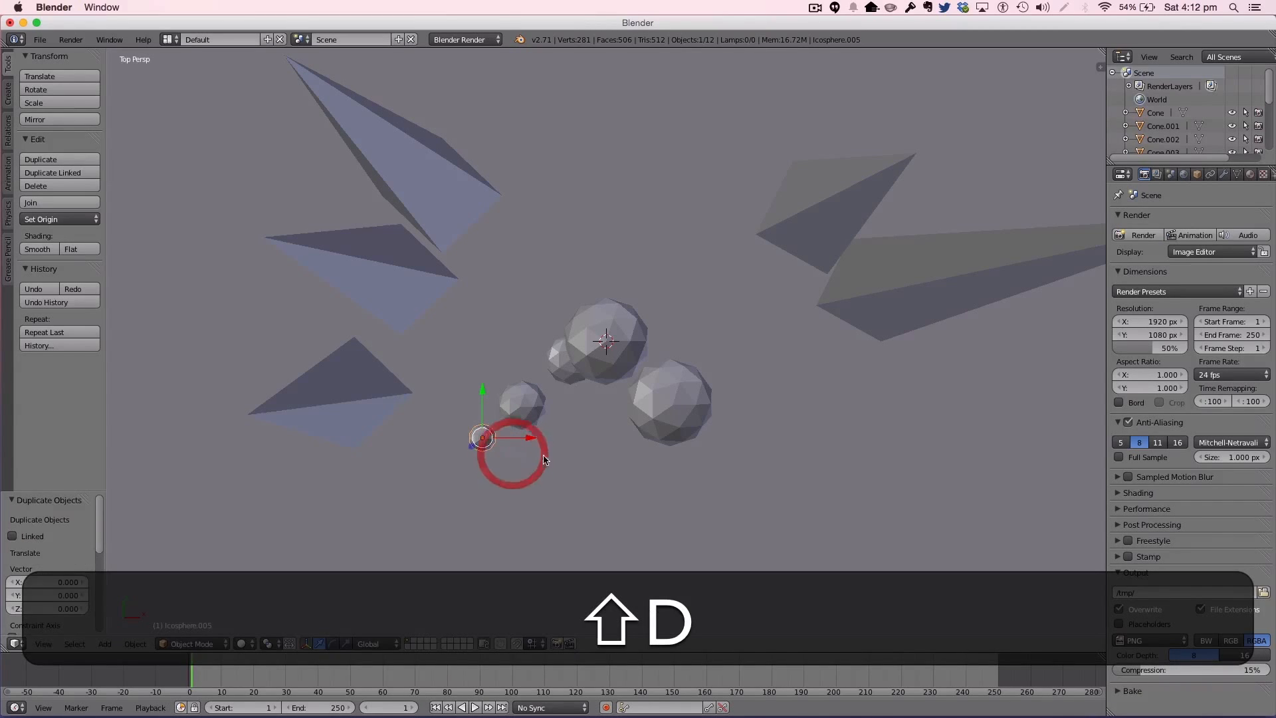
key(g)
click(555, 422)
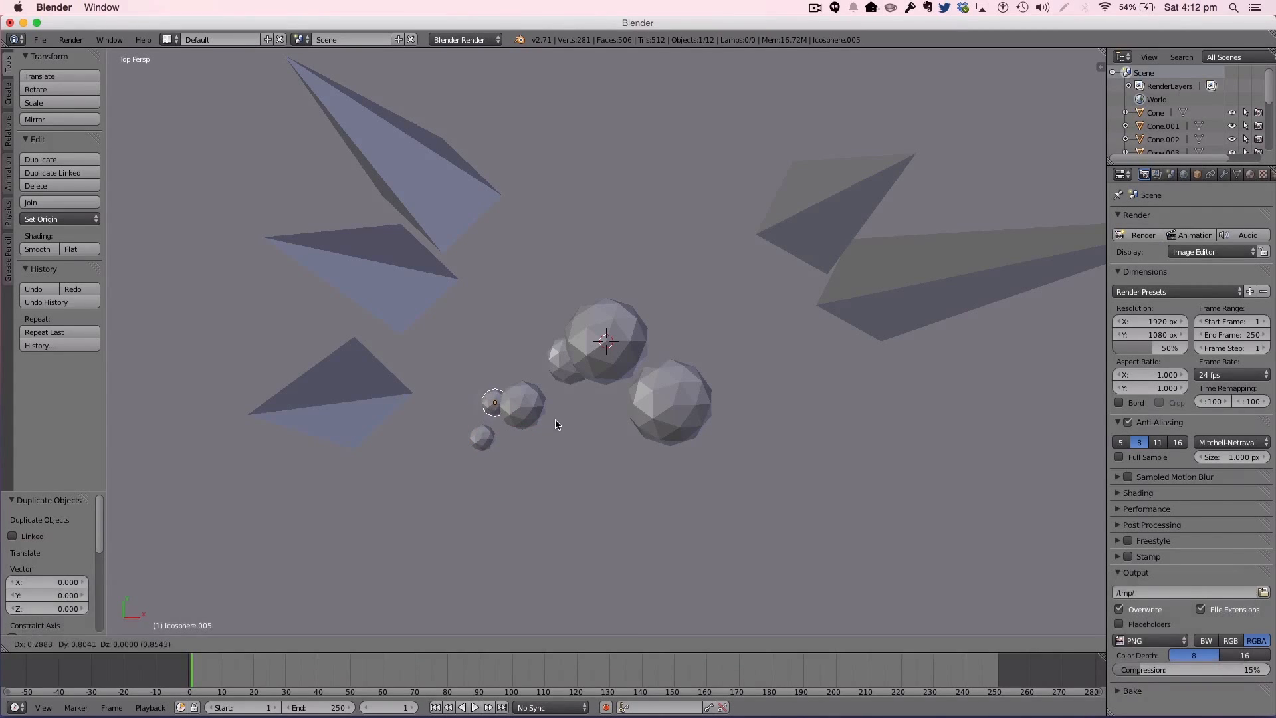
key(s)
click(586, 426)
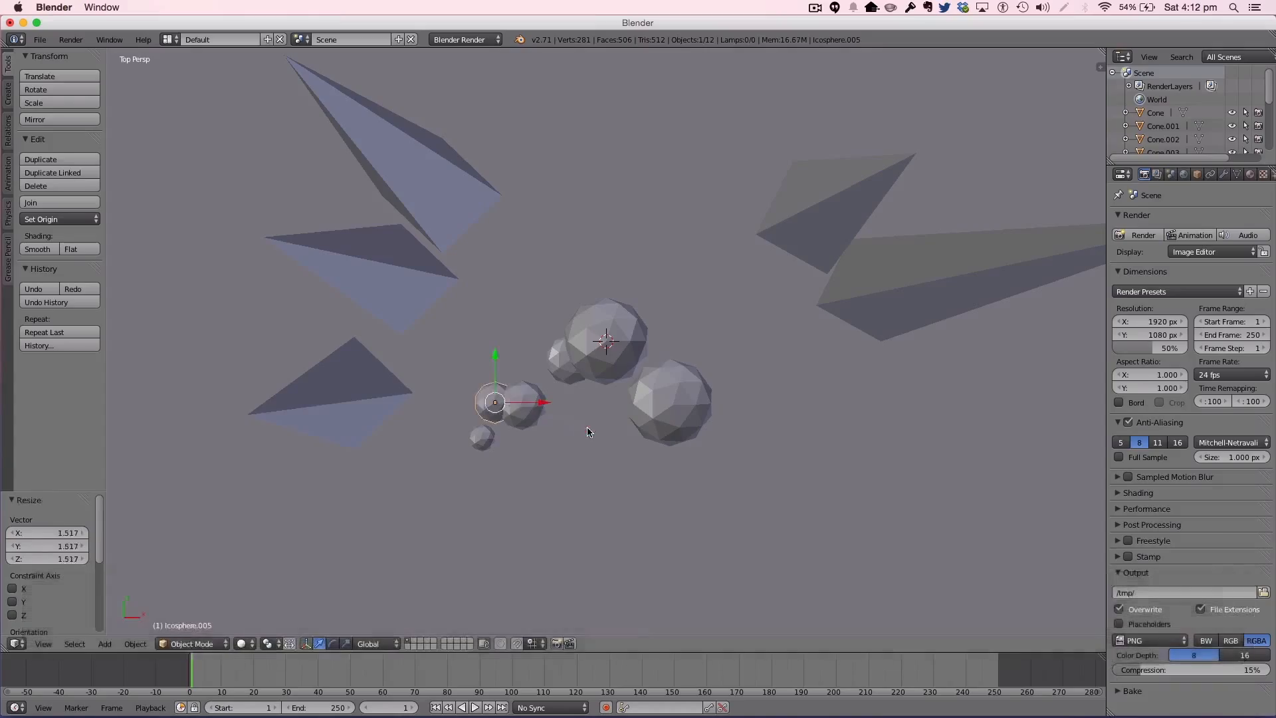
key(a)
middle_drag(562, 426, 604, 348)
click(605, 346)
Step: Duplicate the tiny mound in top view, move the copy along positive X beyond the large front hill, and scale it to 1.88
key(KP_7)
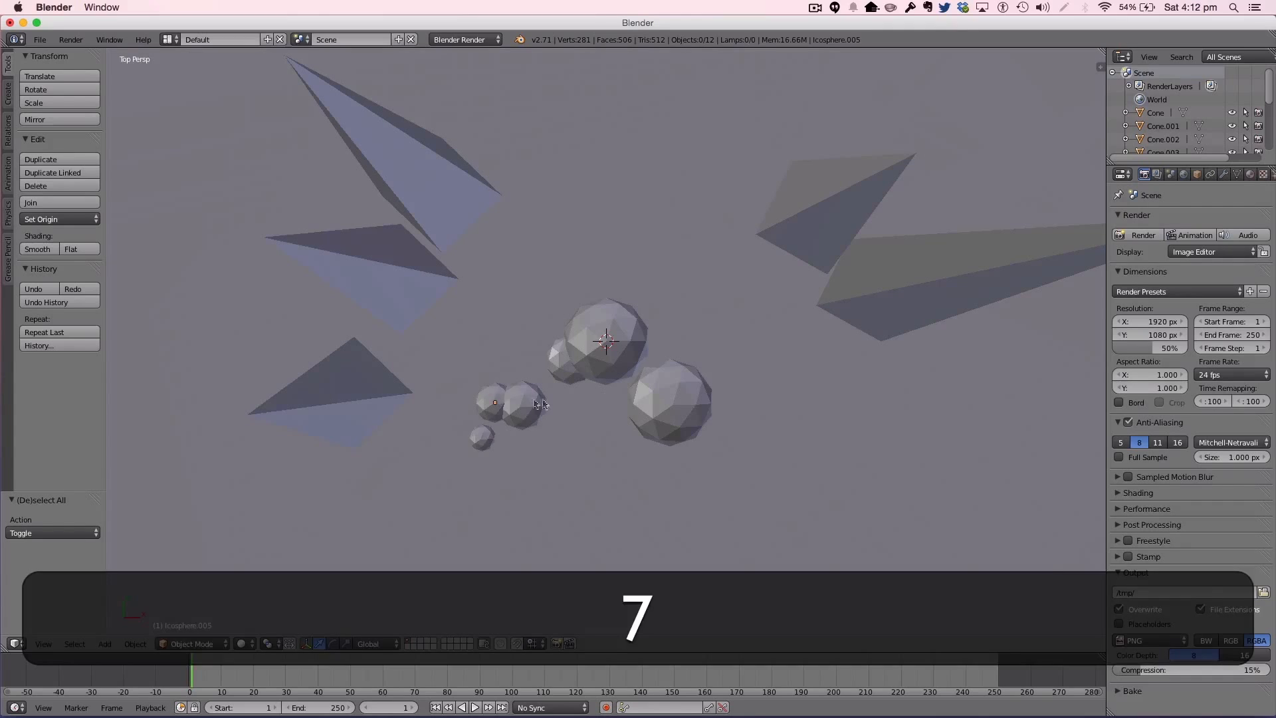
right_click(482, 436)
key(shift+d)
click(483, 437)
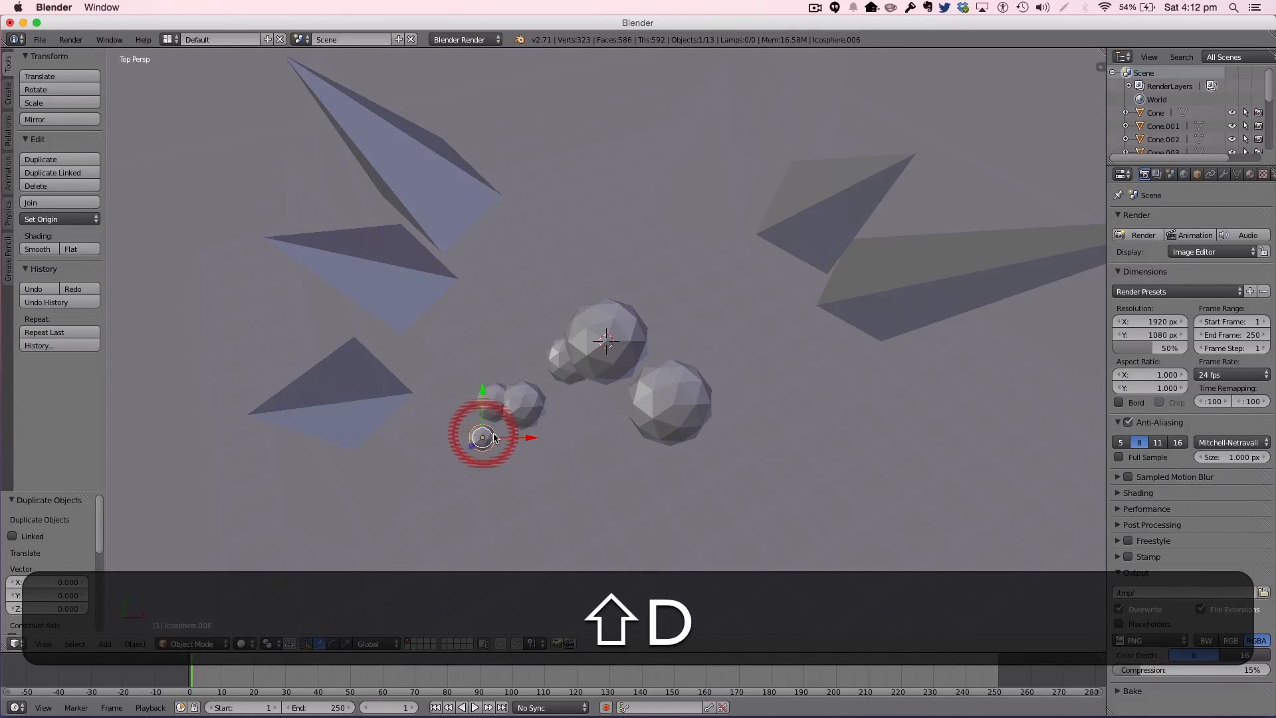
drag(529, 437, 823, 436)
click(814, 437)
key(s)
click(844, 456)
Step: Duplicate the newest hill about -1.08 in X and -0.67 in Y, scale it to 0.695, and shift it along Y against the large front hill
key(shift+d)
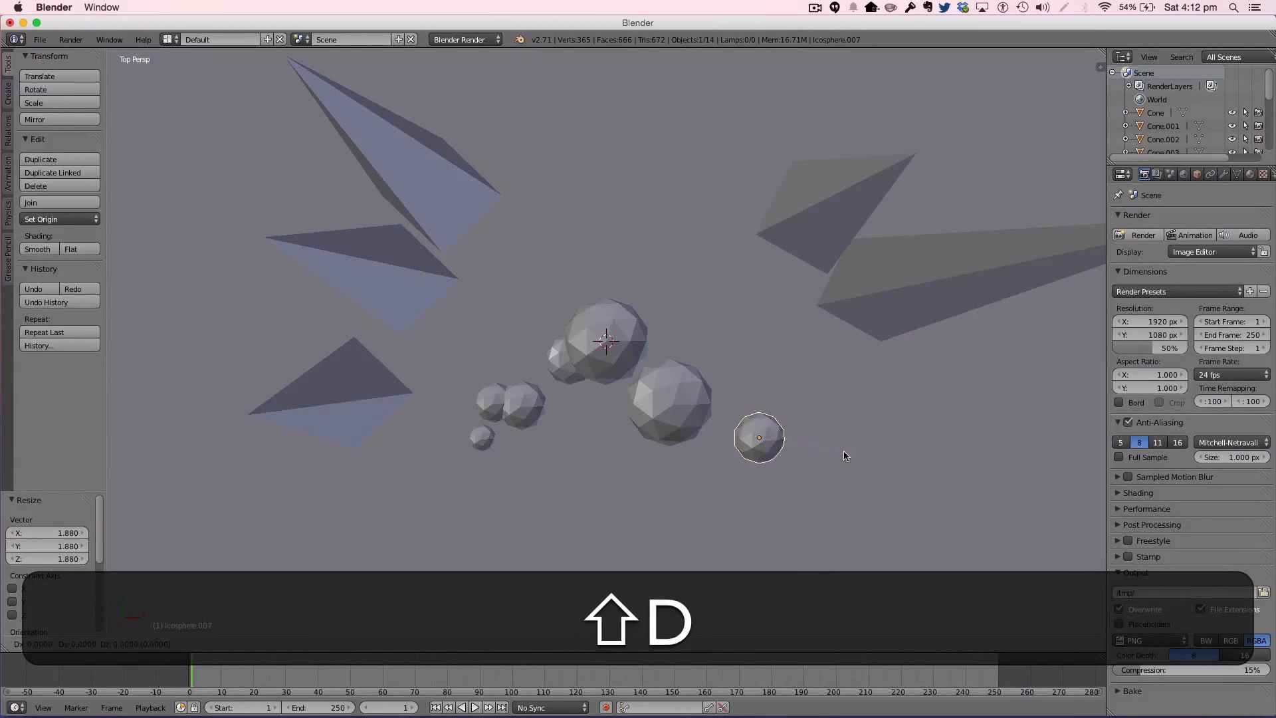
click(799, 488)
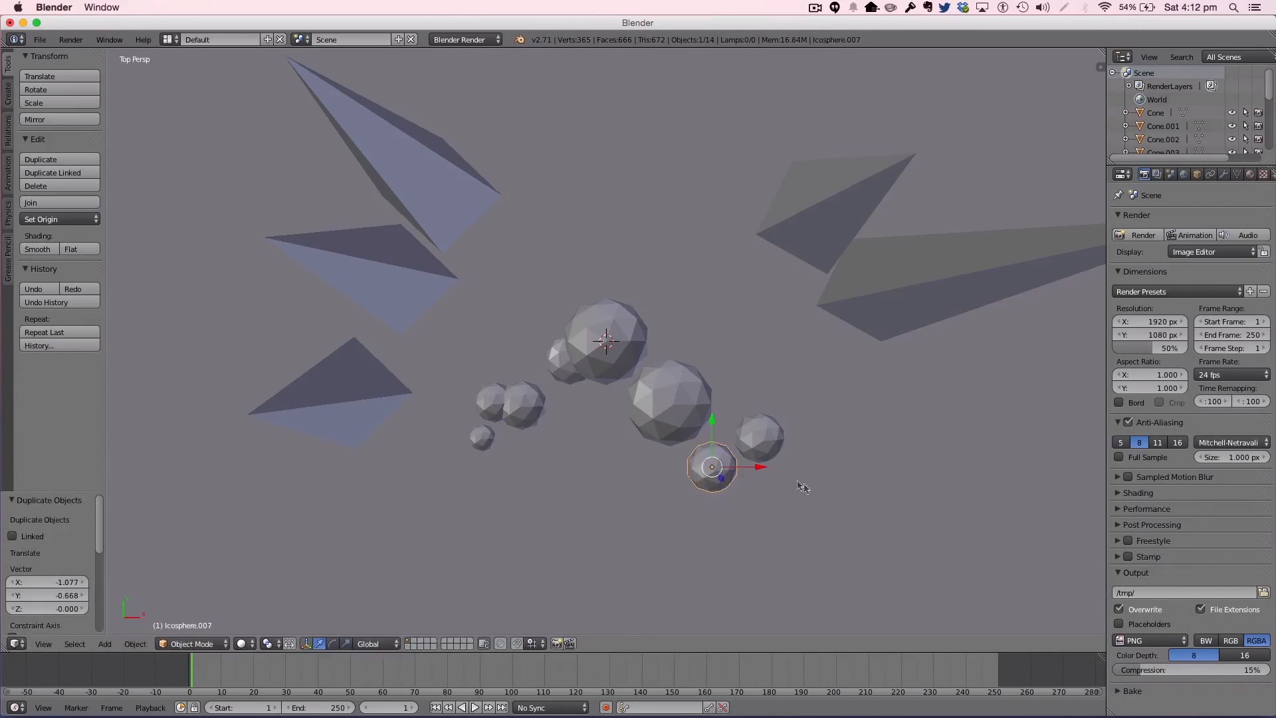
key(s)
click(734, 425)
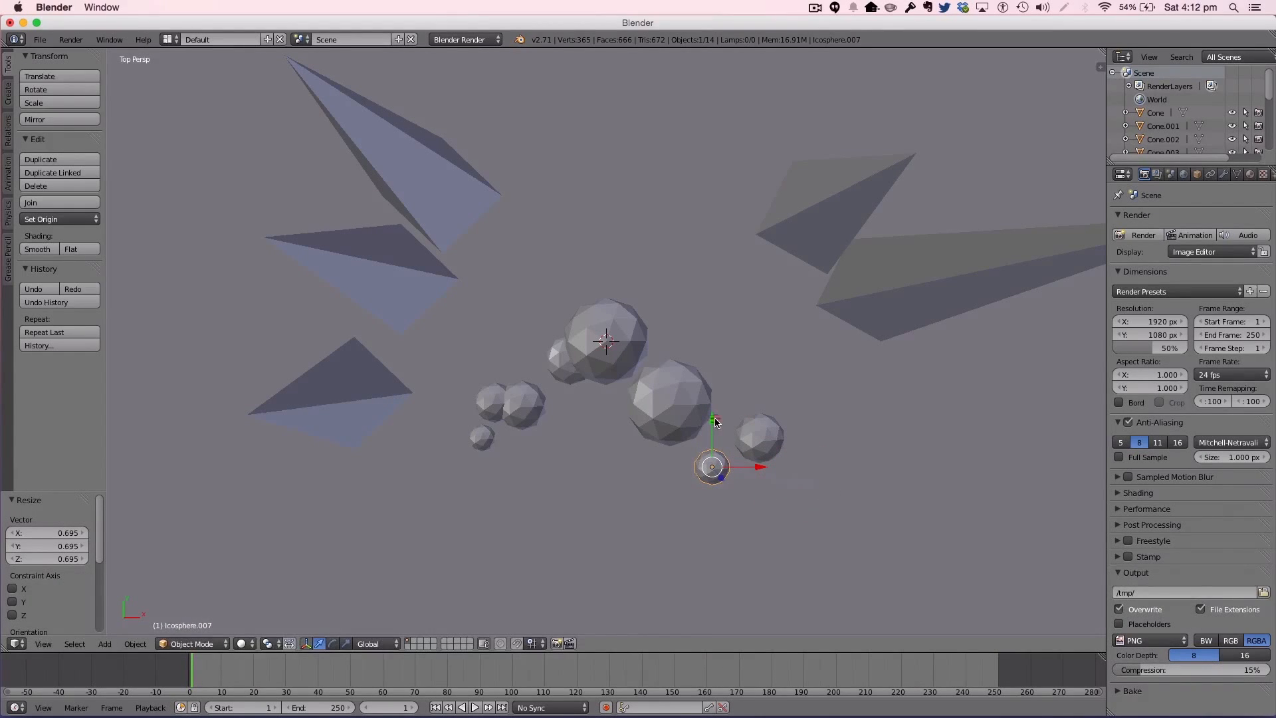
drag(715, 421, 715, 417)
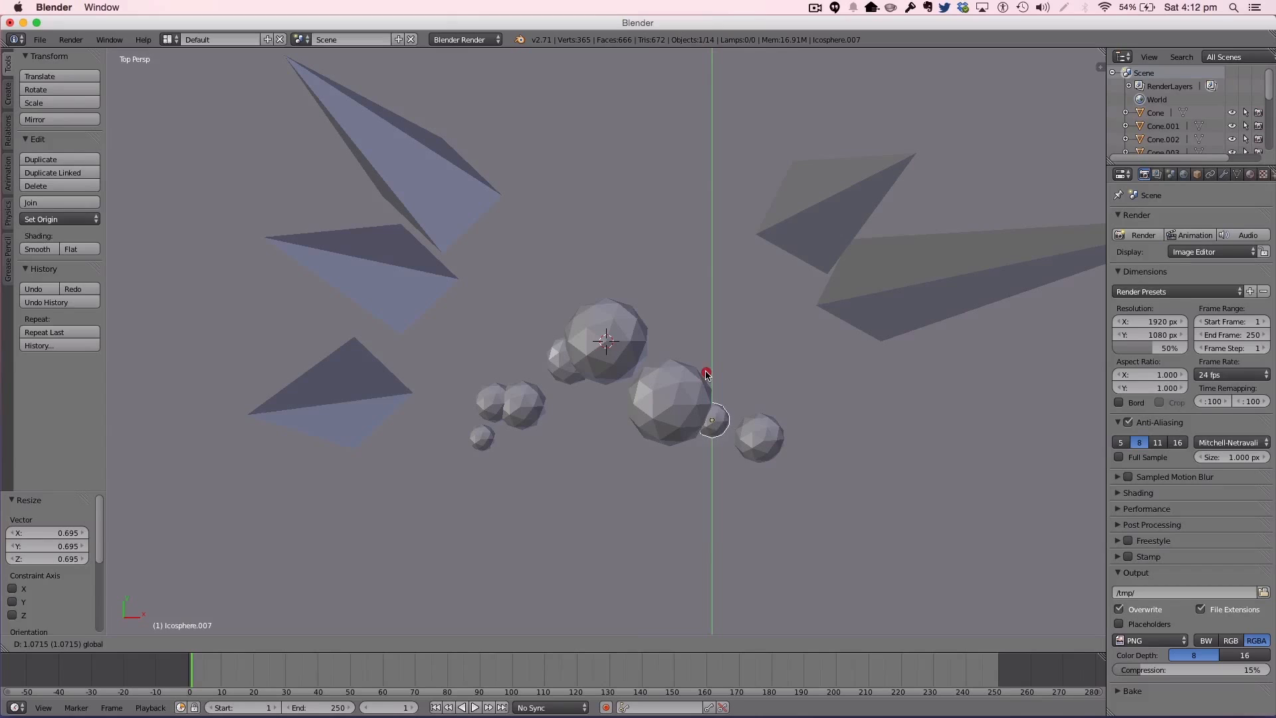
drag(702, 366, 702, 365)
Step: Duplicate the outer right-hand hill, place a smaller copy farther along positive X, and clear the selection
right_click(768, 442)
key(shift+d)
right_click(776, 447)
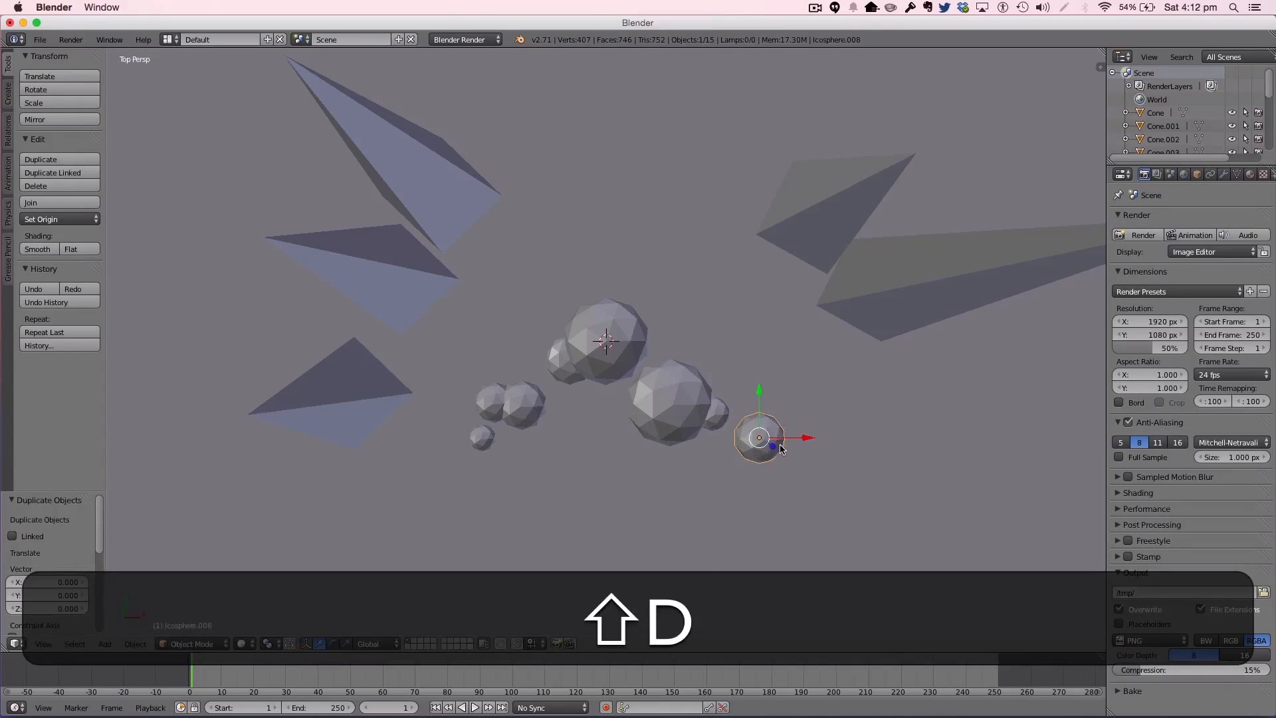
key(g)
click(843, 472)
key(s)
click(841, 471)
key(g)
click(840, 456)
key(a)
Step: In perspective view, move the outermost small hill about -0.89 along X, 1.28 along Y and 1.06 along Z
middle_drag(747, 498, 709, 492)
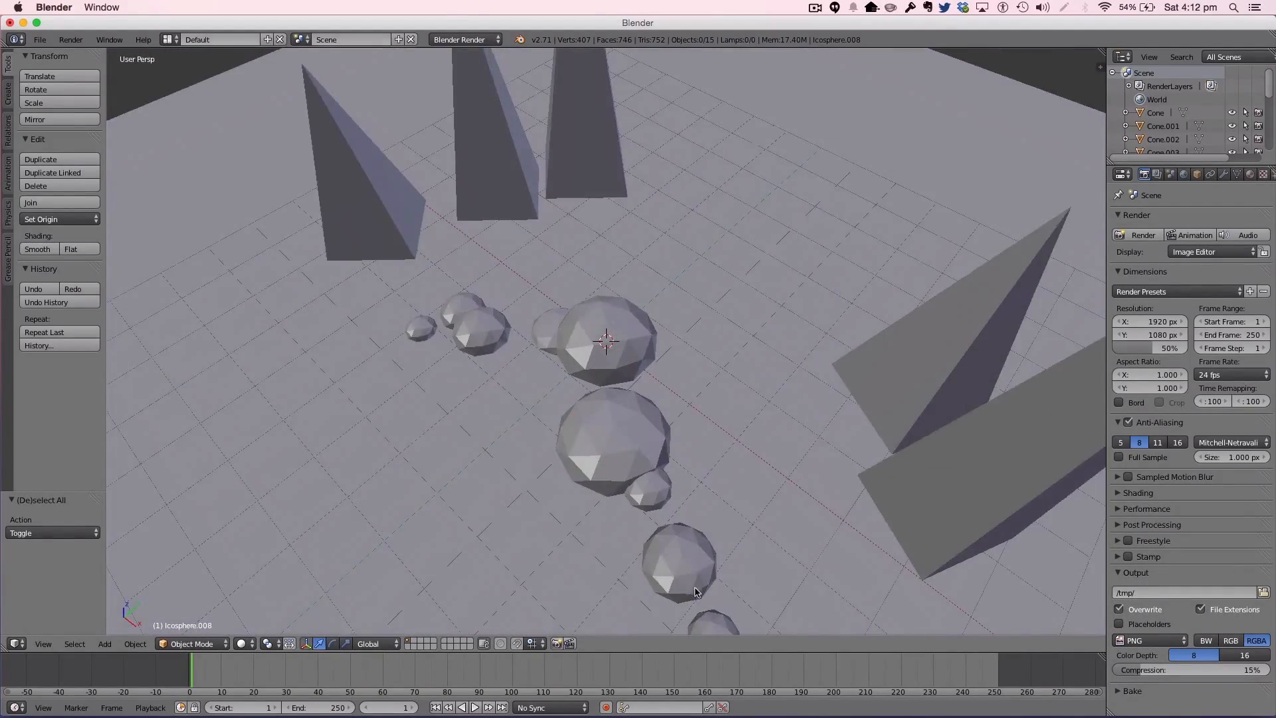
scroll(694, 585, down, 2)
right_click(673, 531)
key(g)
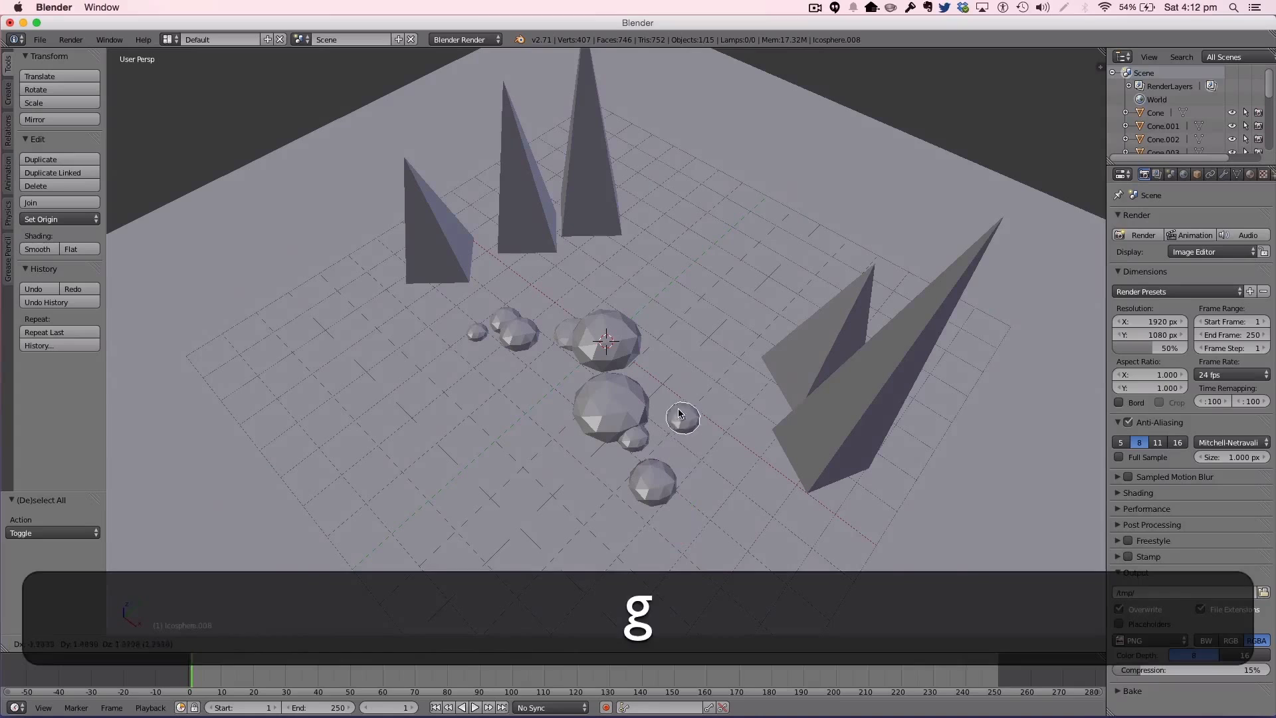
click(682, 438)
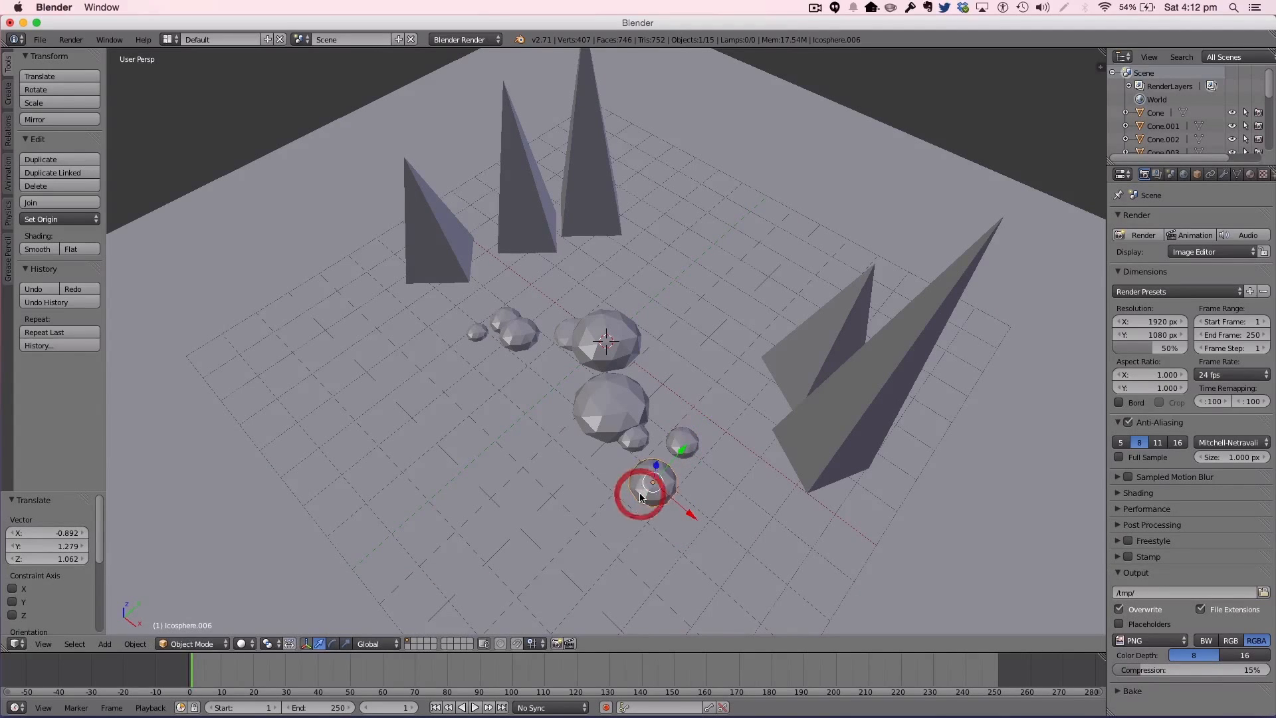
Step: Reposition the larger outer hill in front of its two small neighbours and clear the selection
key(g)
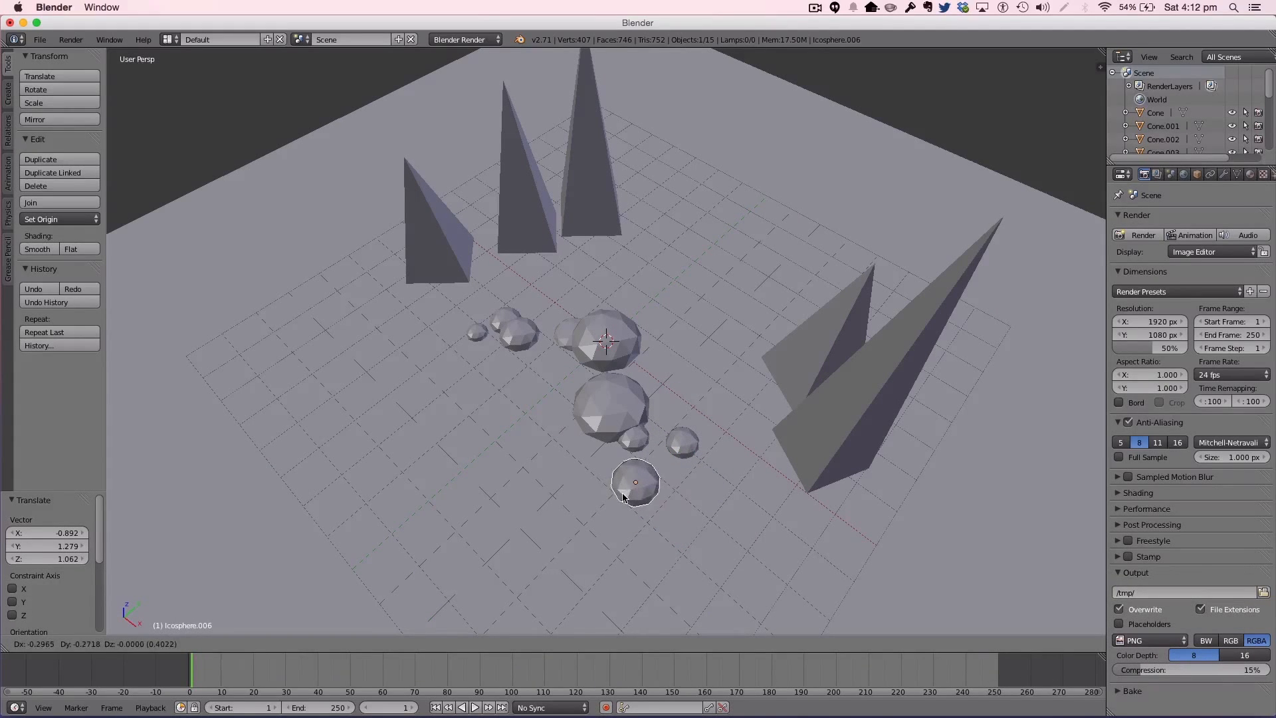
click(623, 497)
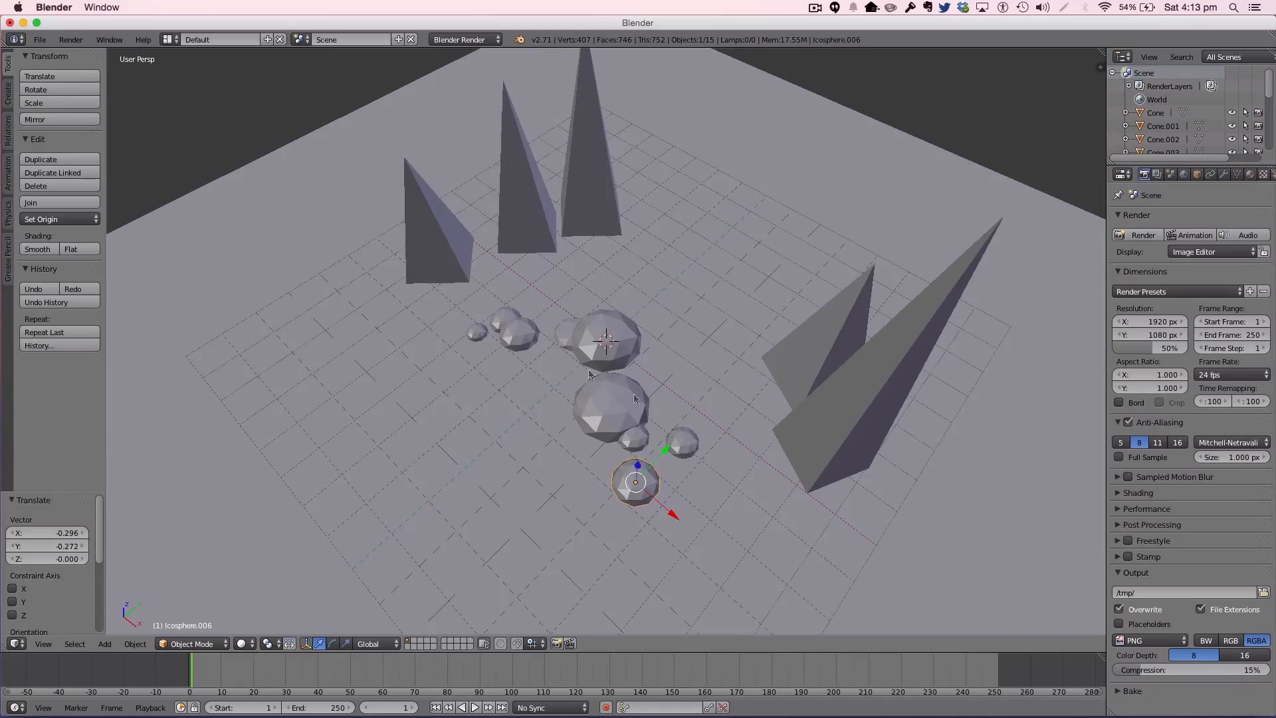
right_click(656, 474)
key(g)
click(681, 472)
key(a)
Step: Duplicate the outermost small hill and offset the copy along positive X and about 1.73 along negative Y
right_click(682, 447)
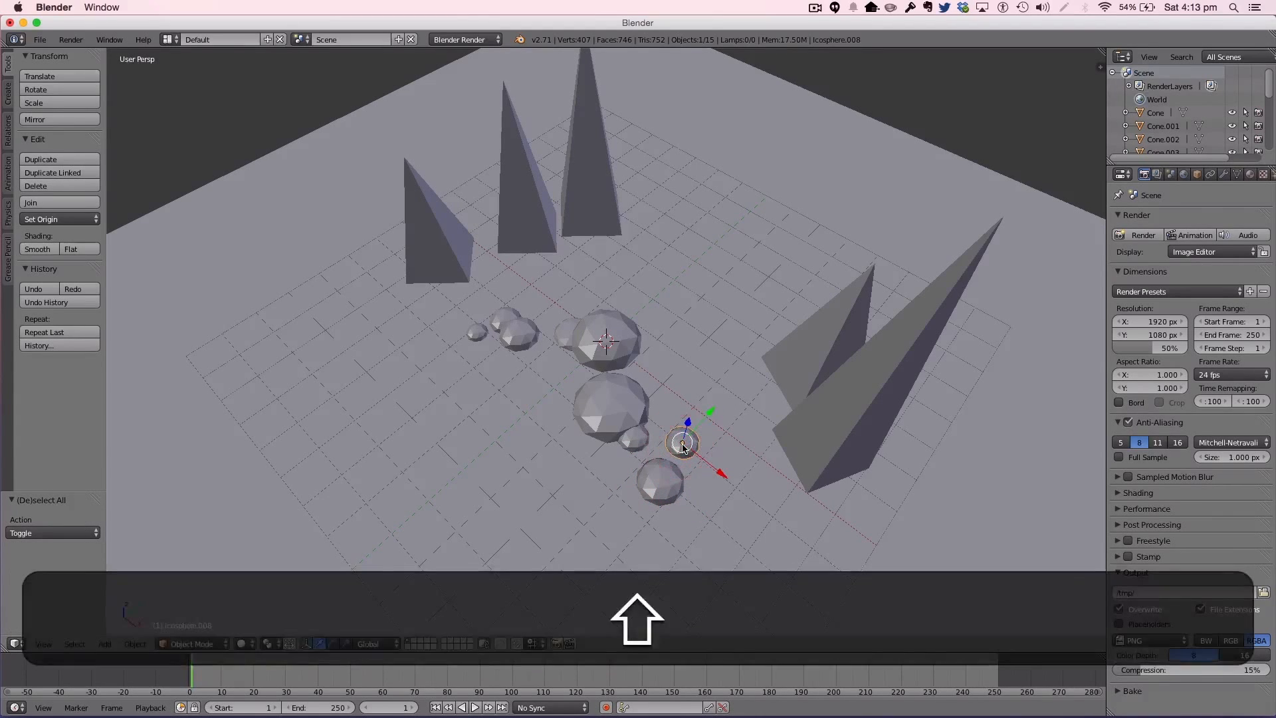
key(shift+d)
click(735, 485)
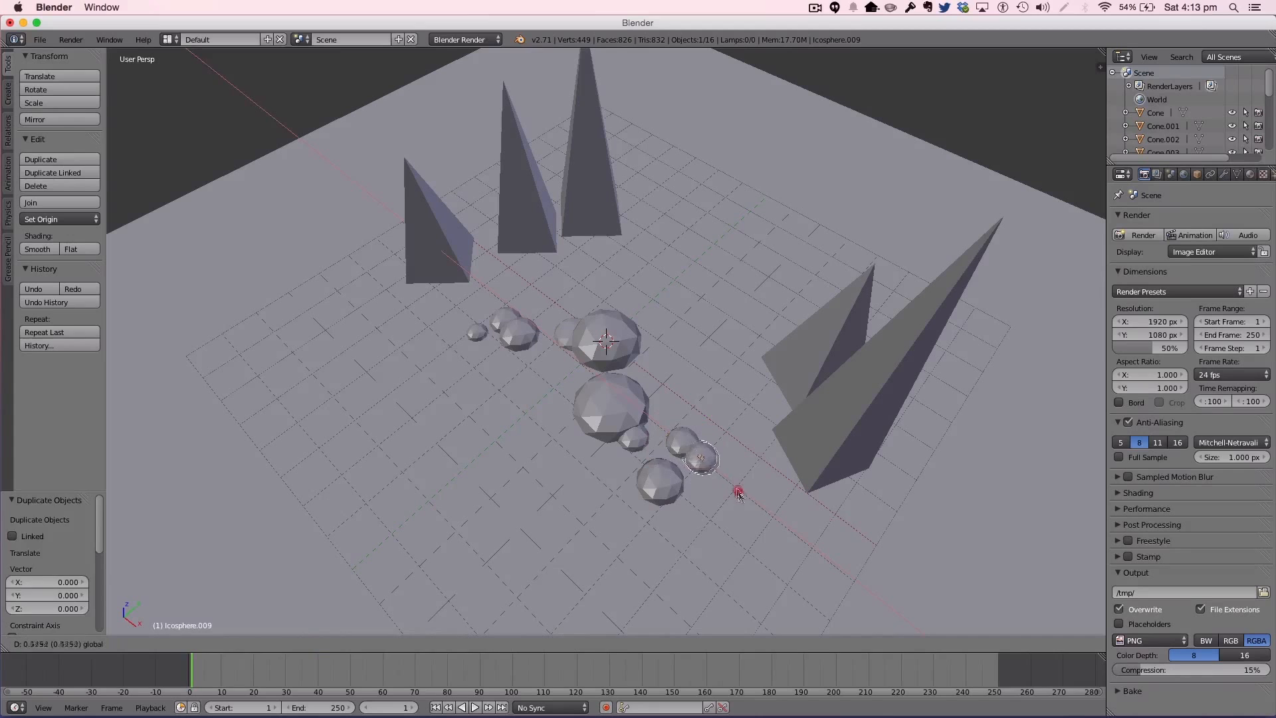
key(g)
click(663, 521)
Step: Lower the two outermost small hills together about 1 unit along Z into the ground plane and clear the selection
middle_drag(663, 521, 810, 407)
shift+right_click(751, 311)
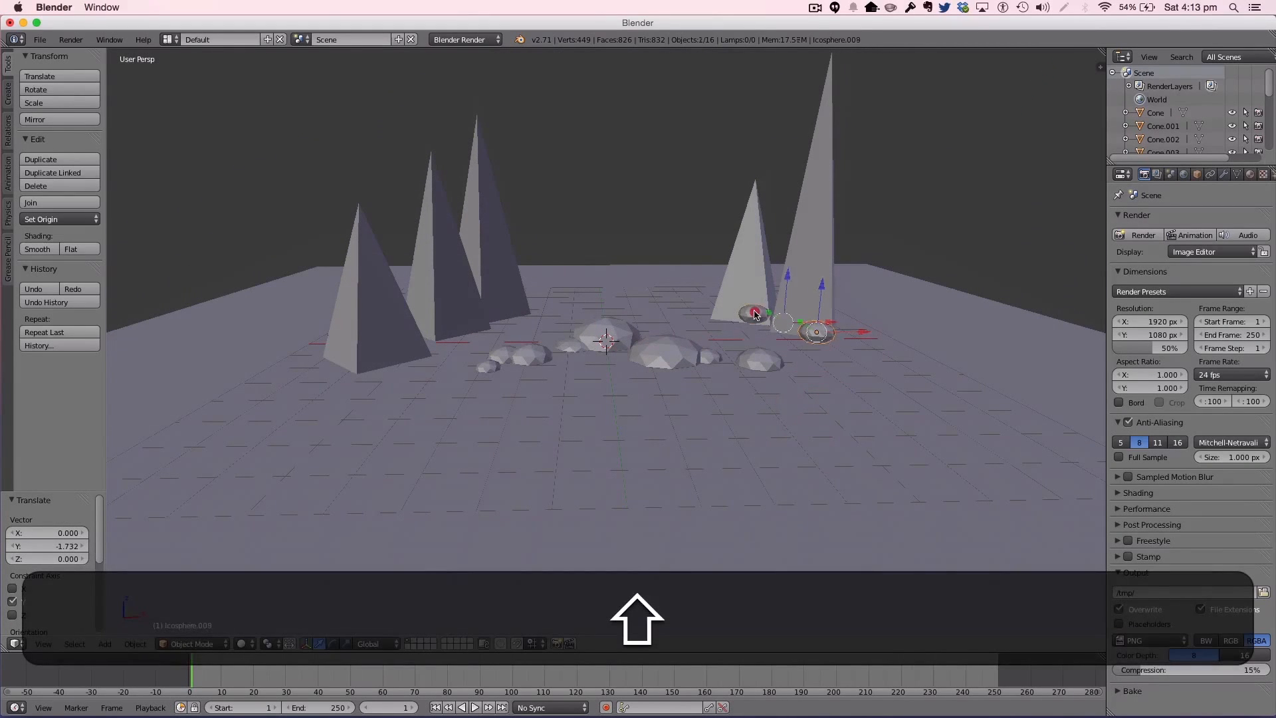
key(g)
key(z)
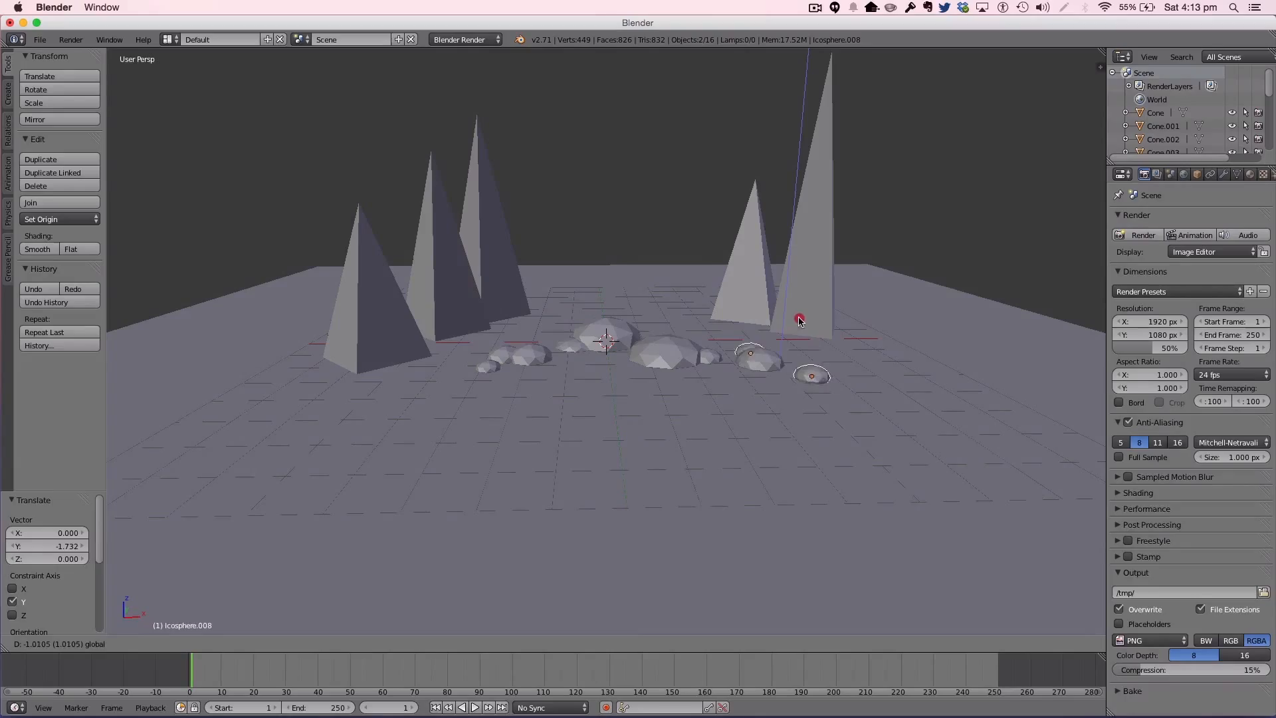
click(800, 324)
key(a)
Step: Add a camera to the scene and raise it 2.281 along Z
middle_drag(806, 322, 721, 304)
scroll(724, 372, down, 4)
scroll(698, 366, up, 10)
scroll(688, 363, down, 5)
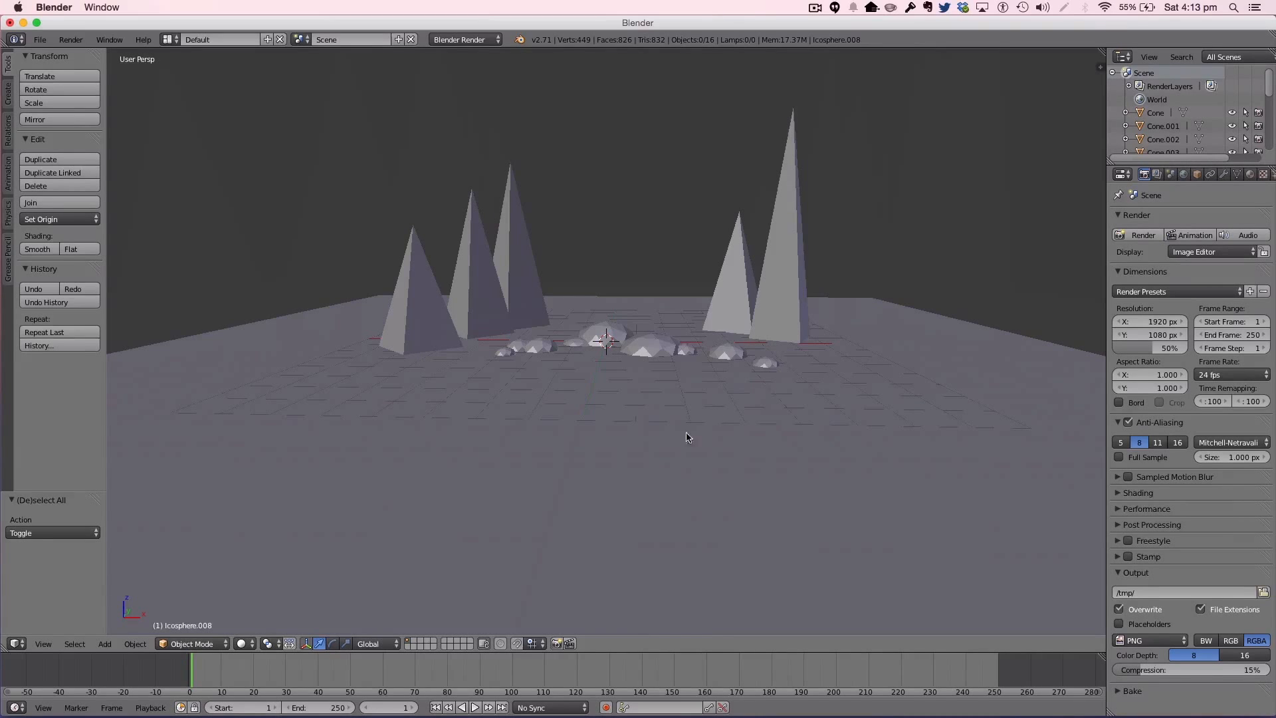
key(shift+a)
mouse_move(661, 361)
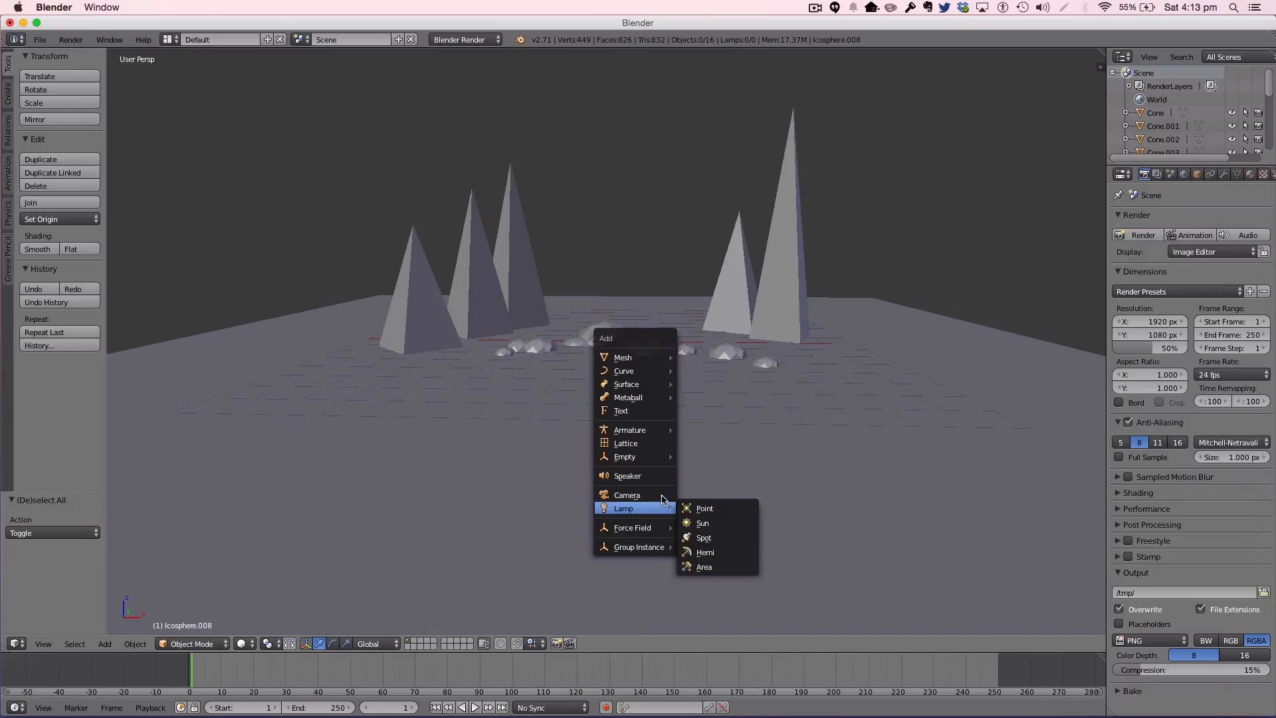
click(634, 495)
drag(605, 292, 595, 220)
Step: Pull the camera back along negative Y to the front of the ground plane, and lower it 1.674 along Z
scroll(686, 254, down, 2)
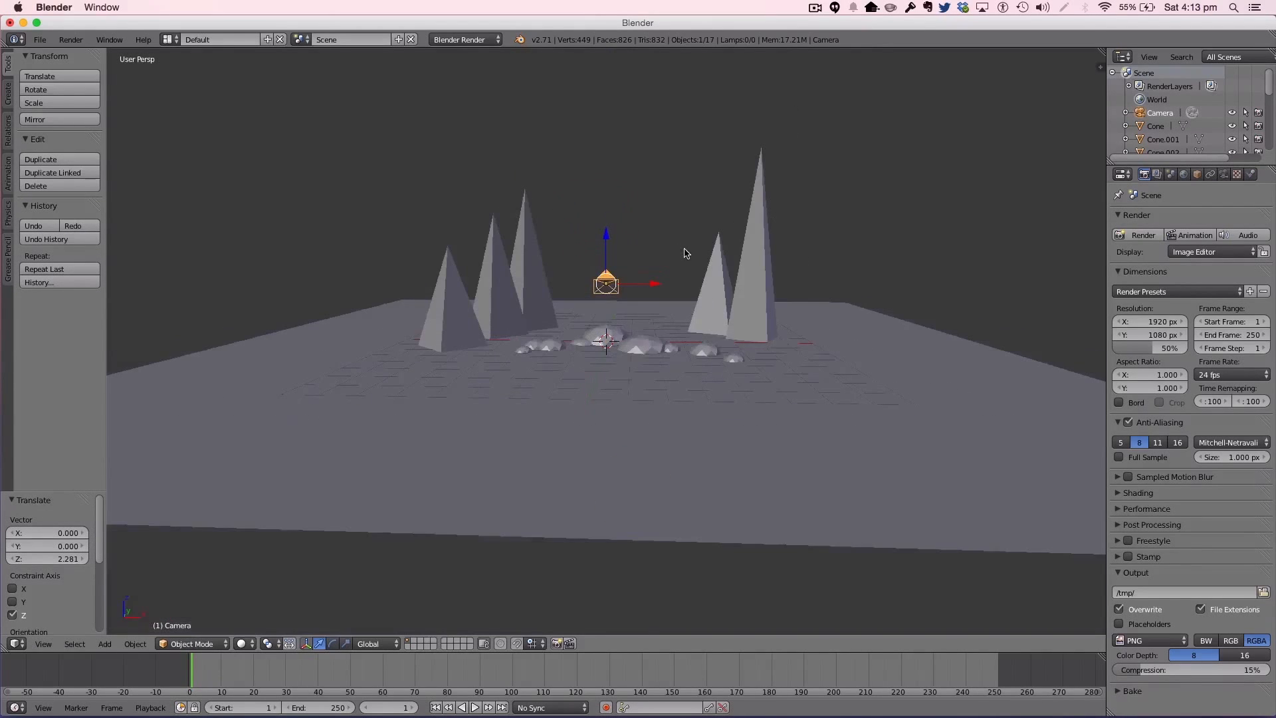
middle_drag(686, 253, 567, 329)
drag(649, 324, 364, 291)
middle_drag(364, 291, 536, 250)
scroll(535, 250, down, 3)
key(g)
key(z)
click(605, 429)
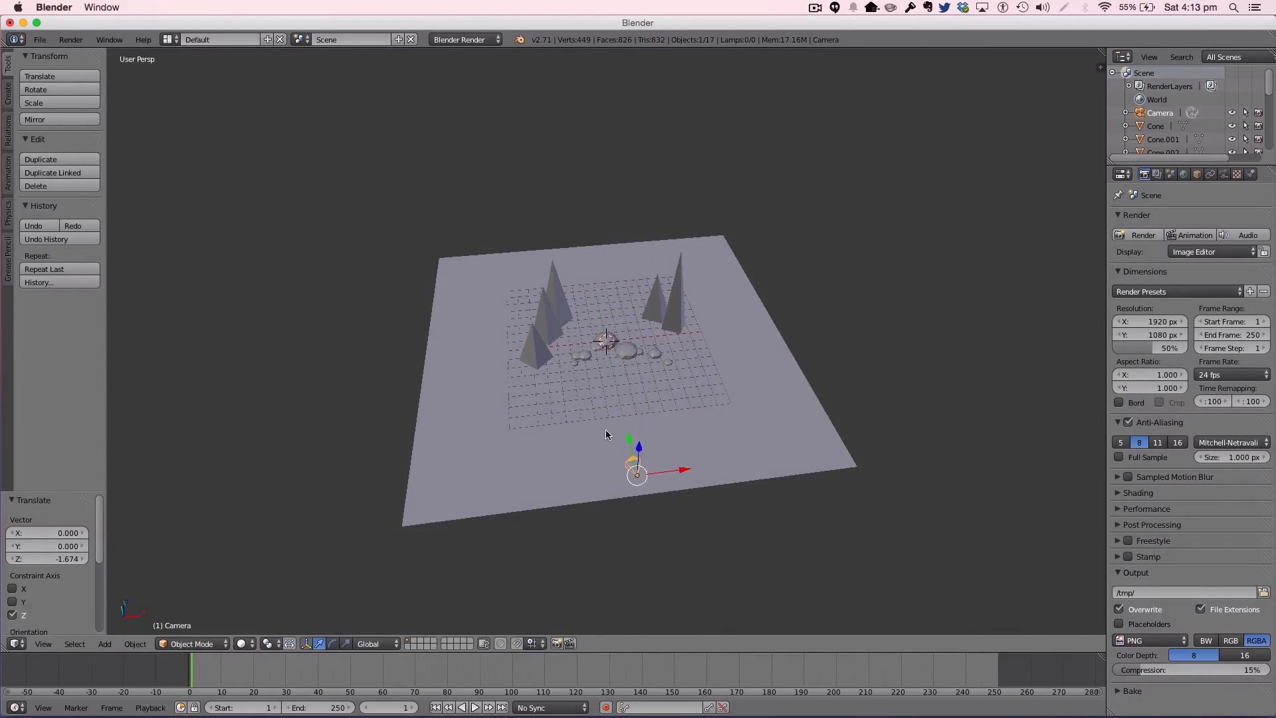
Step: Look through the camera and move it 0.421 along X, 0.440 along Y and 2.223 along Z
key(KP_0)
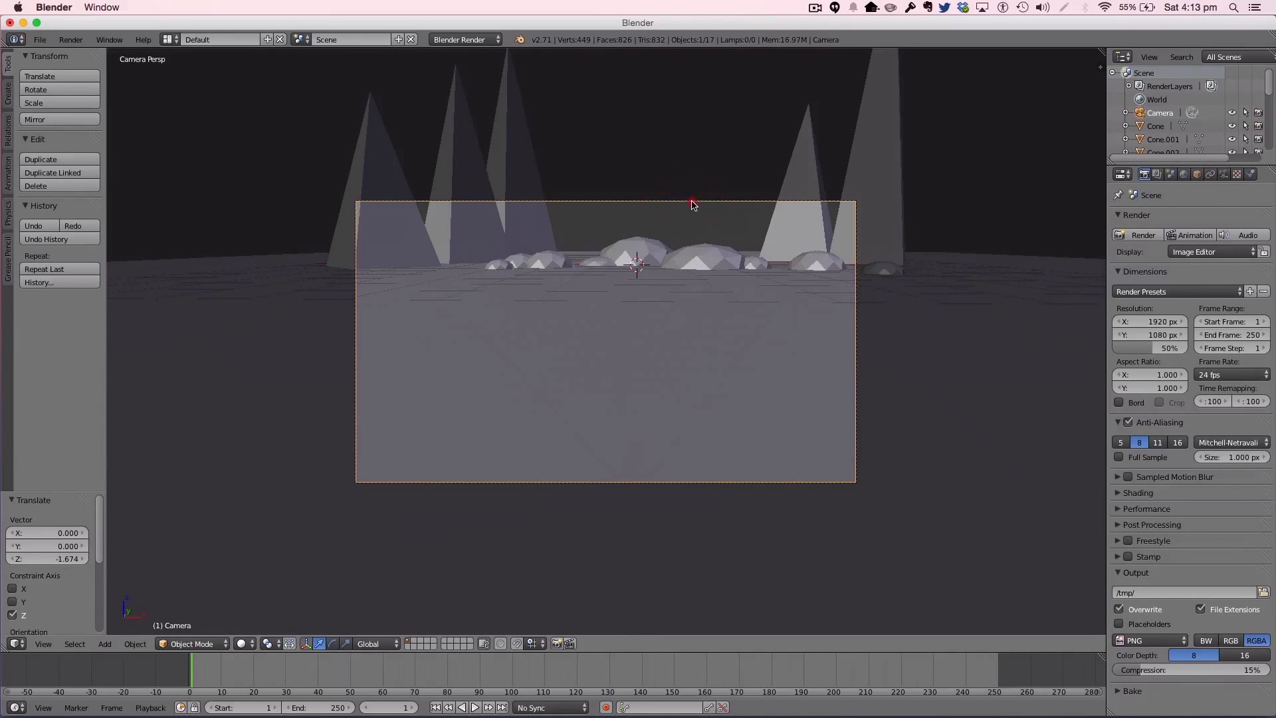
key(g)
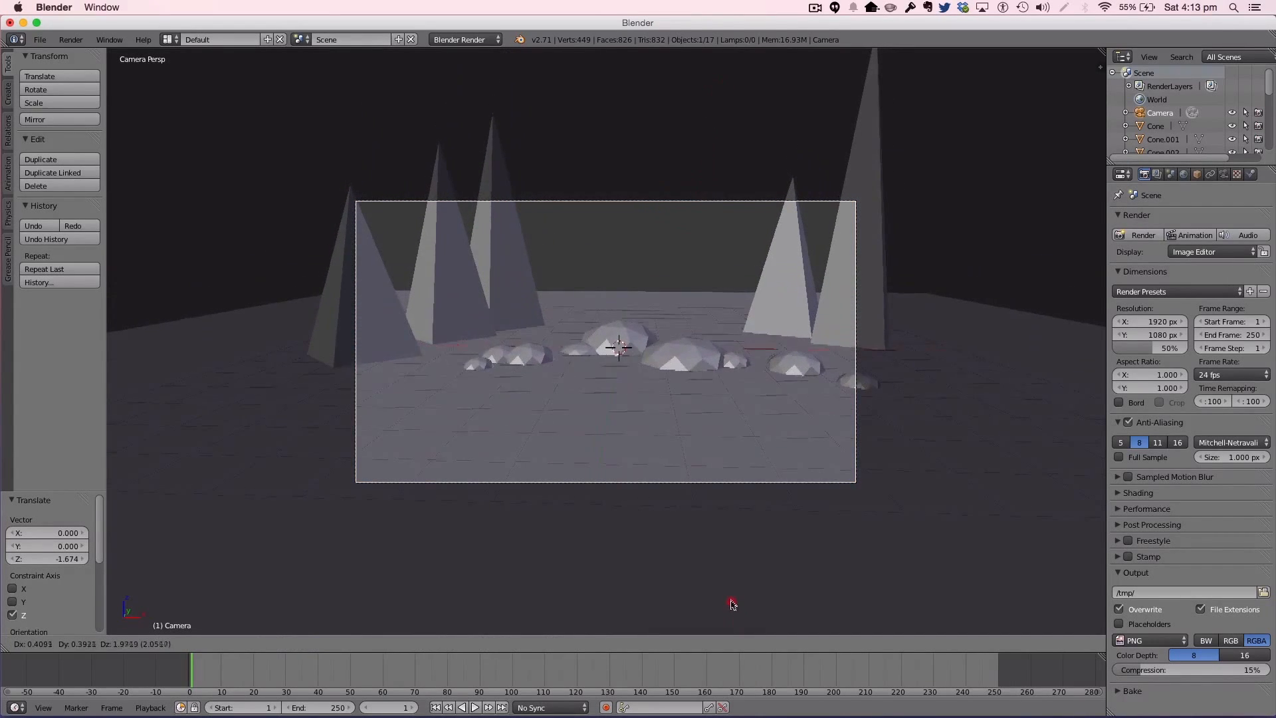
click(733, 583)
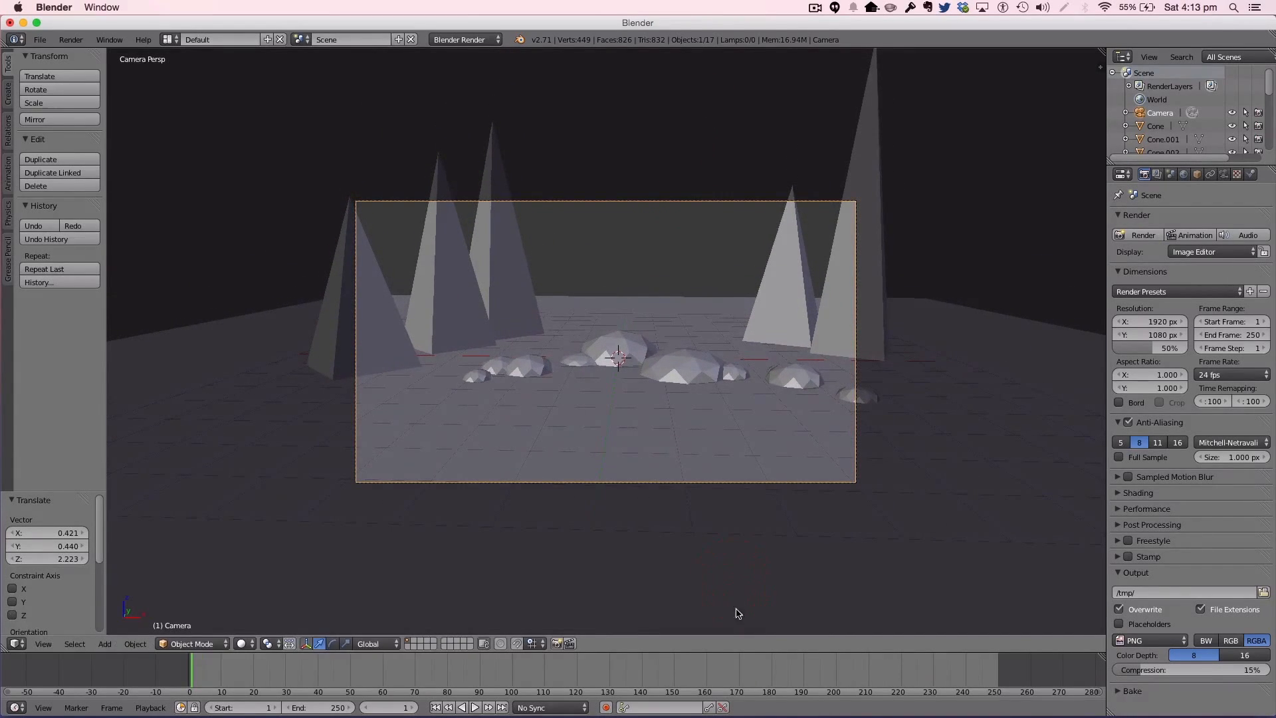
Step: Outside the camera view, move the camera 7.616 farther back along negative Y
scroll(919, 519, down, 3)
middle_drag(920, 519, 767, 500)
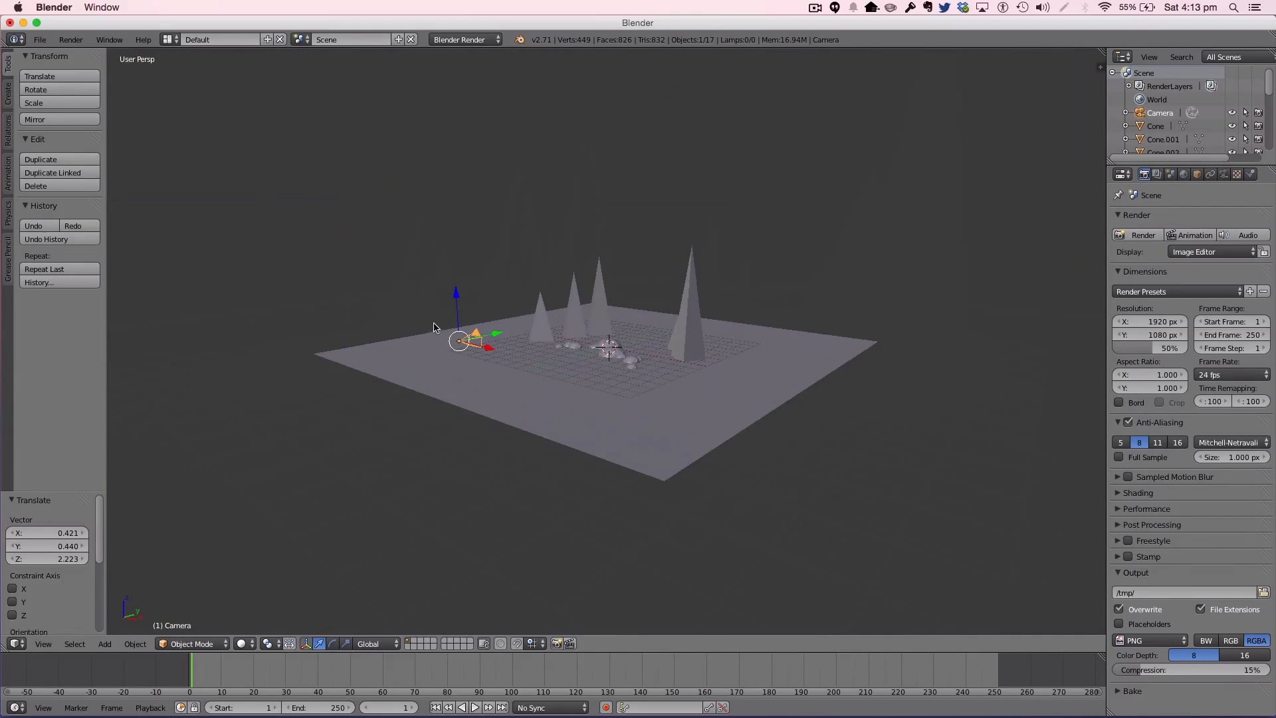
key(g)
key(y)
click(348, 364)
Step: Return to the camera view and move the camera 0.606 along X, 0.499 along Y and 2.482 along Z
key(0)
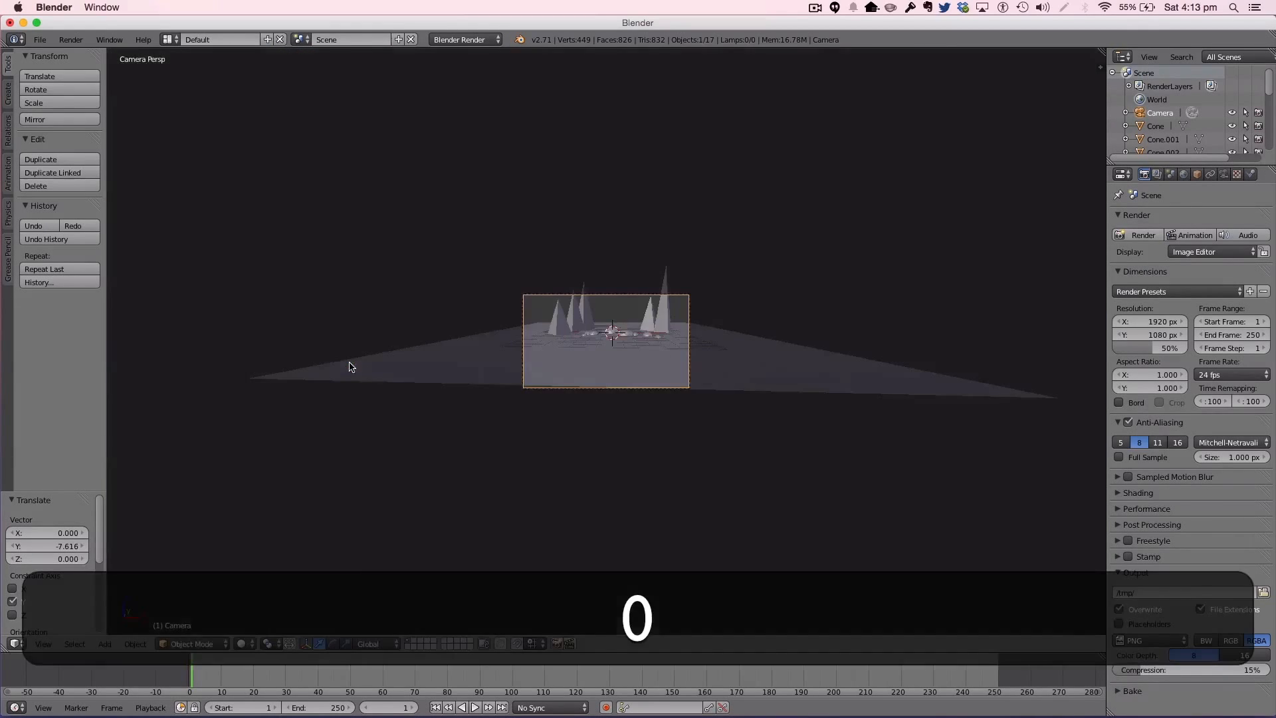
scroll(715, 353, up, 5)
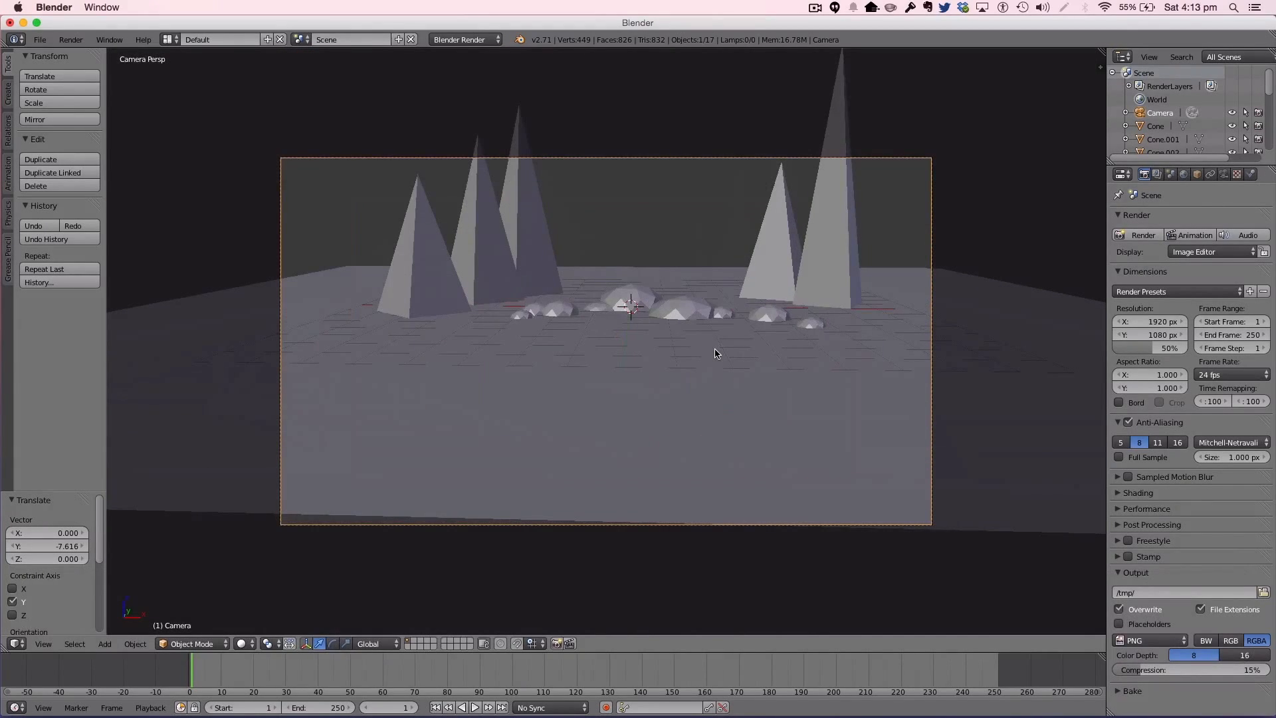
key(g)
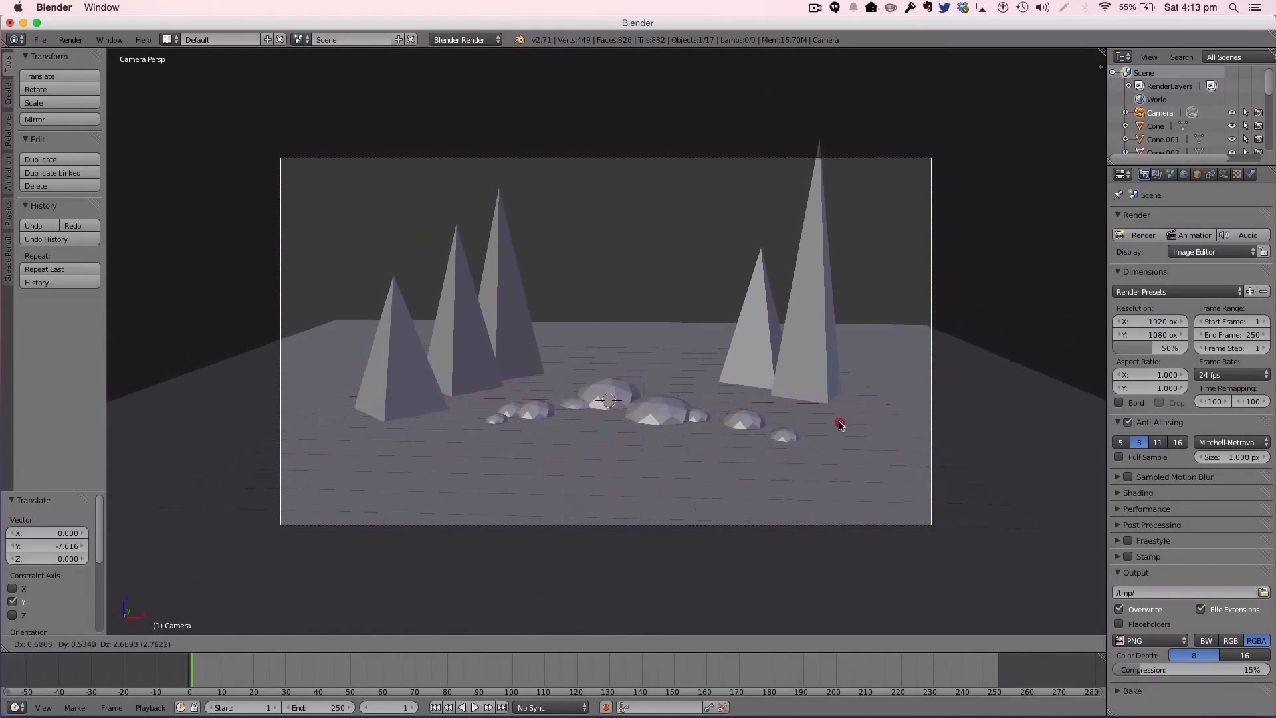
click(838, 444)
key(r)
key(y)
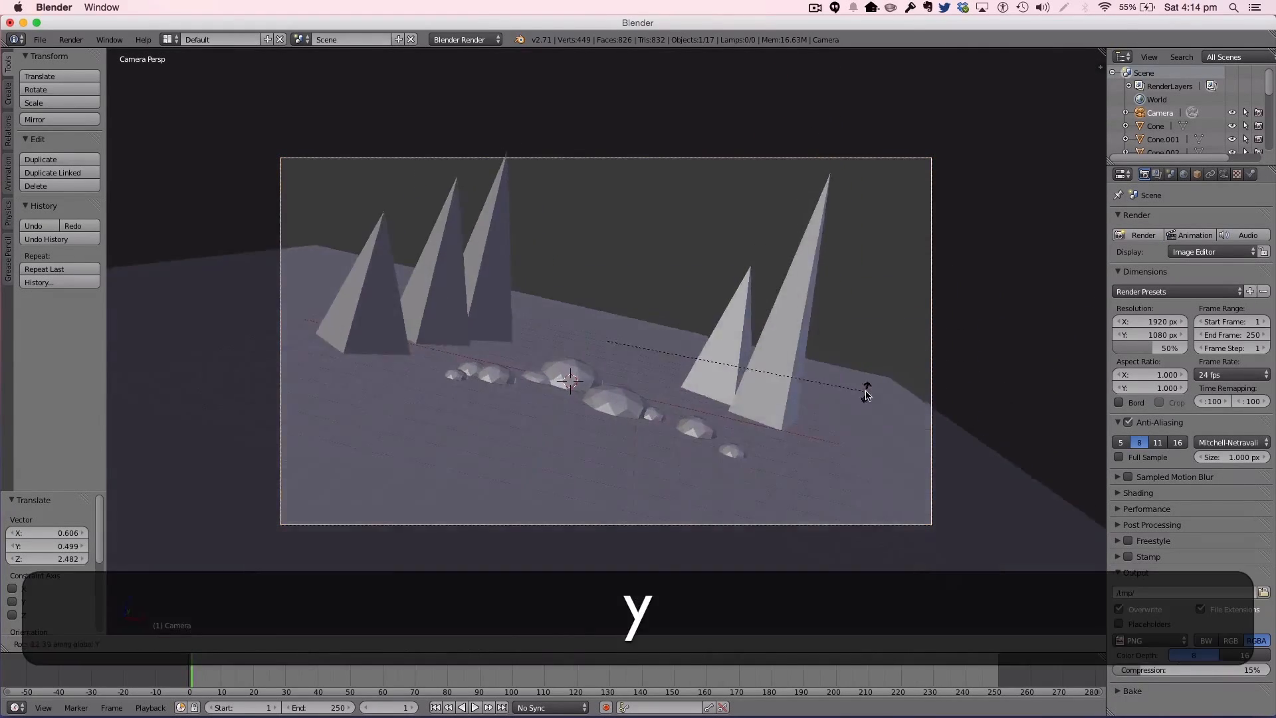
click(867, 391)
key(super+z)
Step: Rotate the camera 9.739° about X, and move it -0.362 along X, -0.070 along Y and -3.352 along Z
key(r)
key(x)
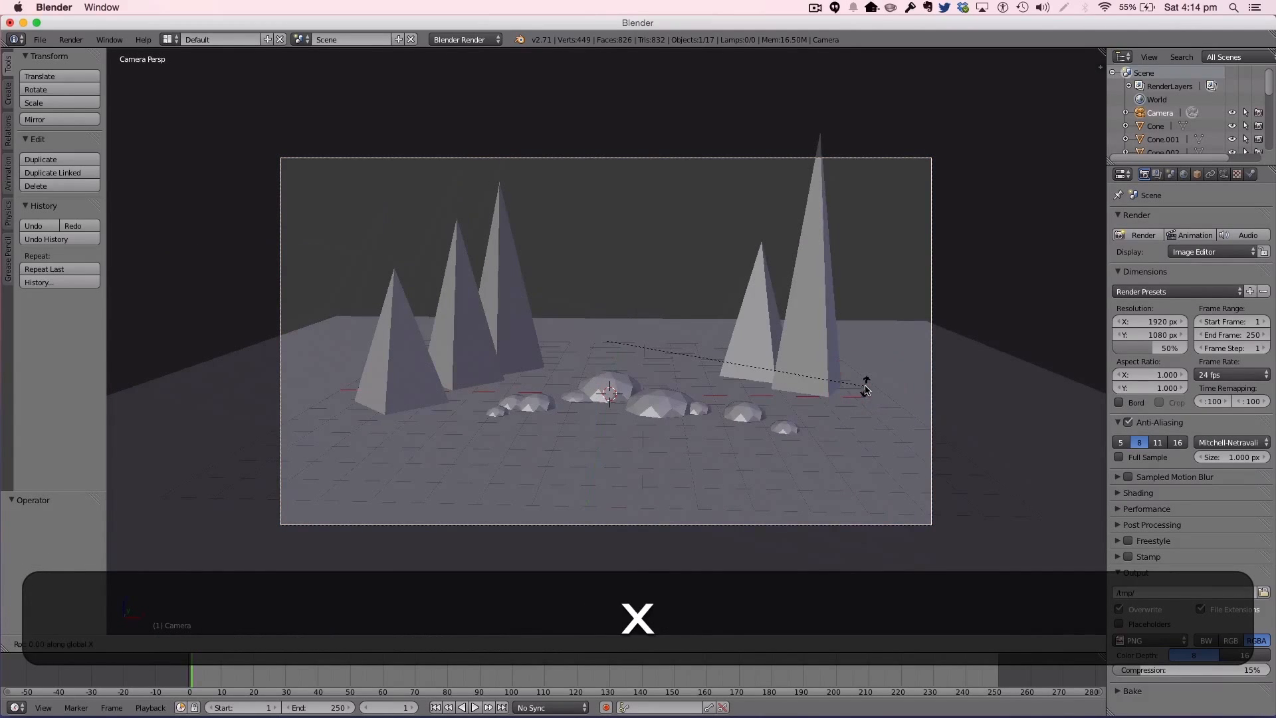
click(864, 346)
key(g)
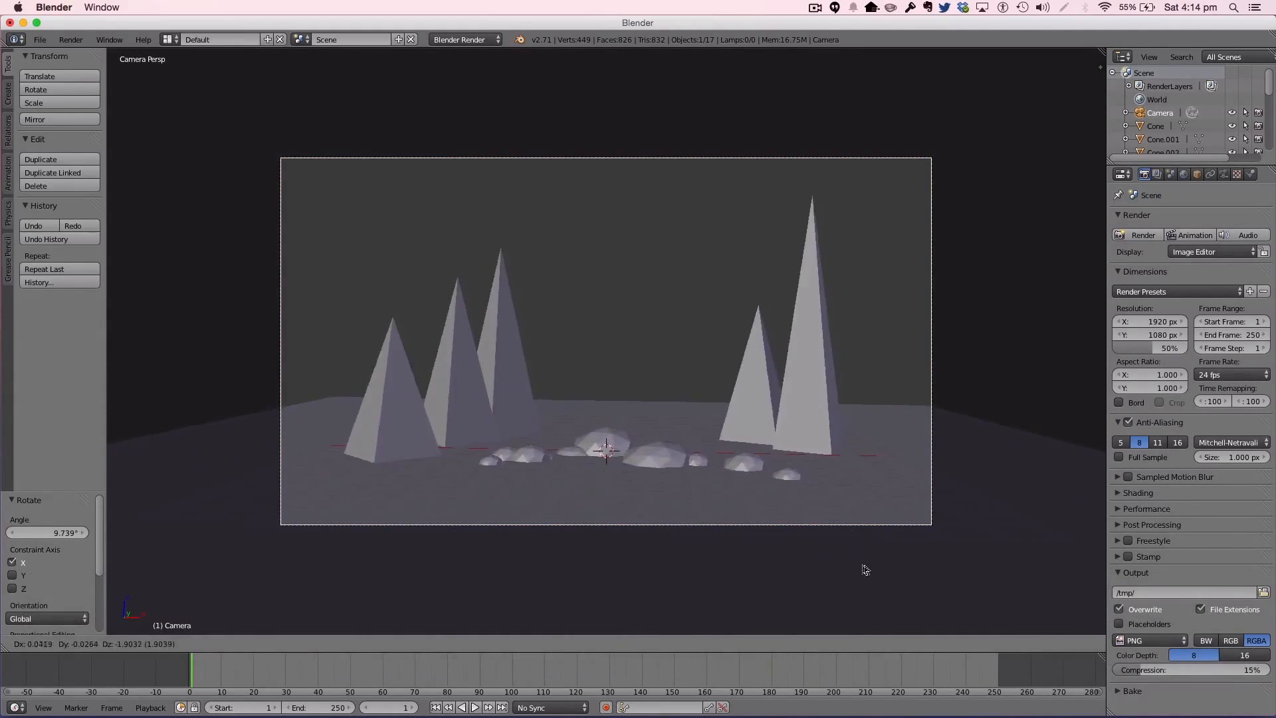
click(818, 158)
Step: Rotate the camera -3.925° about Z, and move it -1.003 along X, 0.014 along Y and 0.058 along Z
key(r)
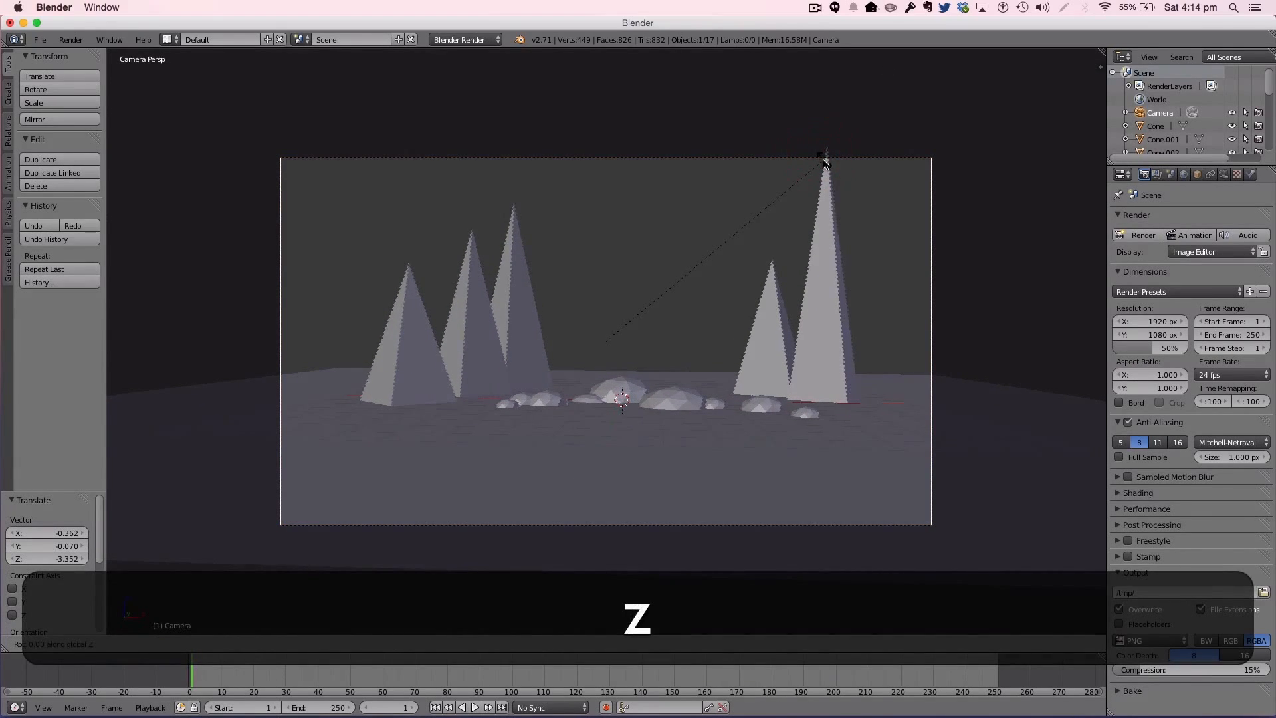
click(854, 173)
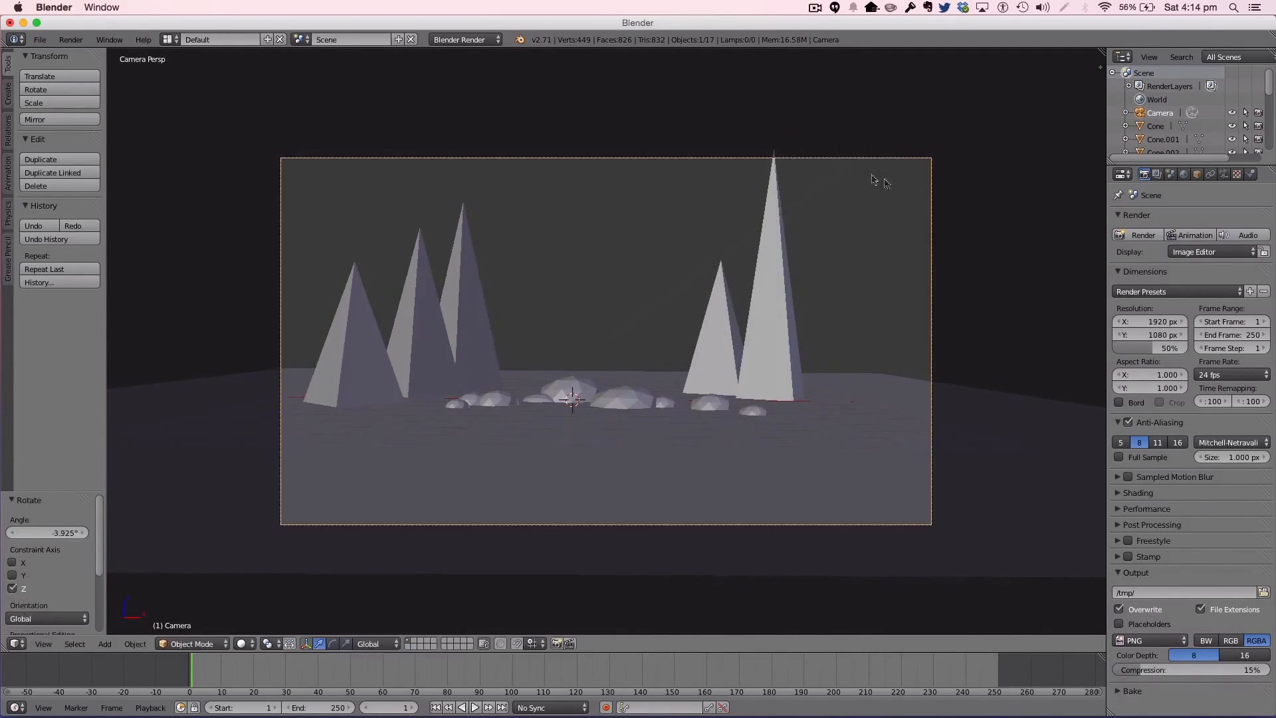
key(g)
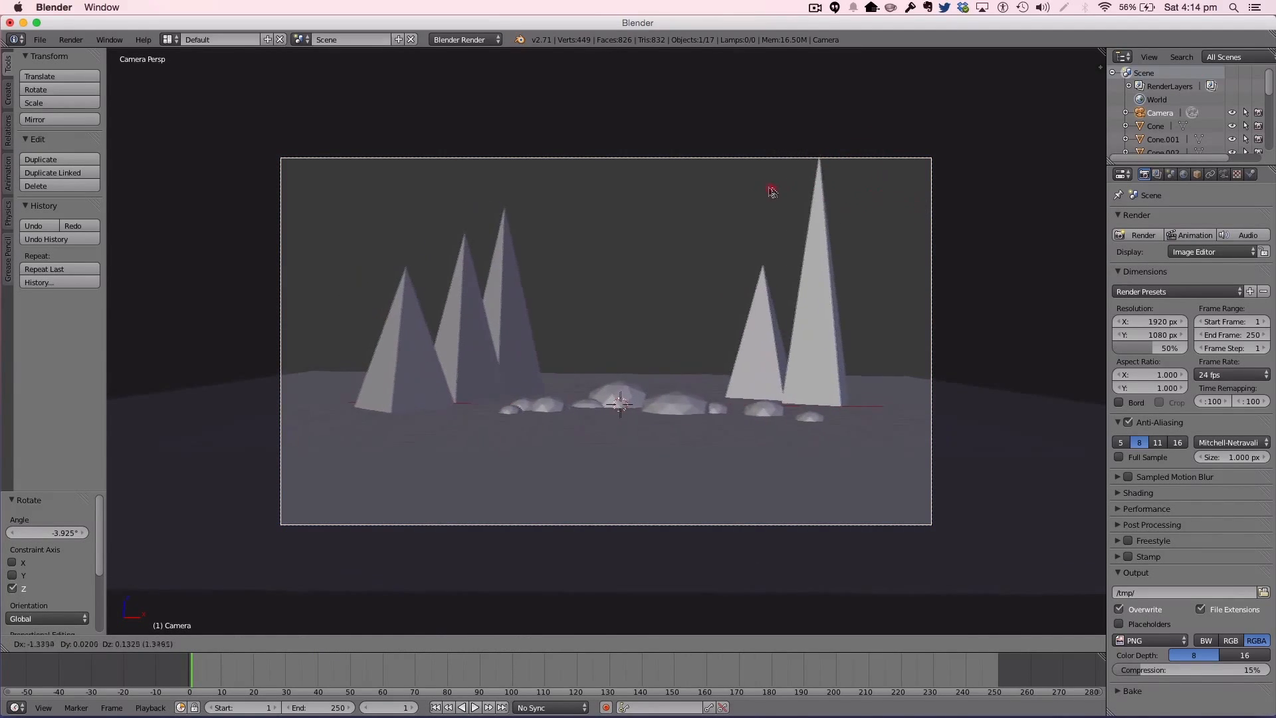
click(812, 195)
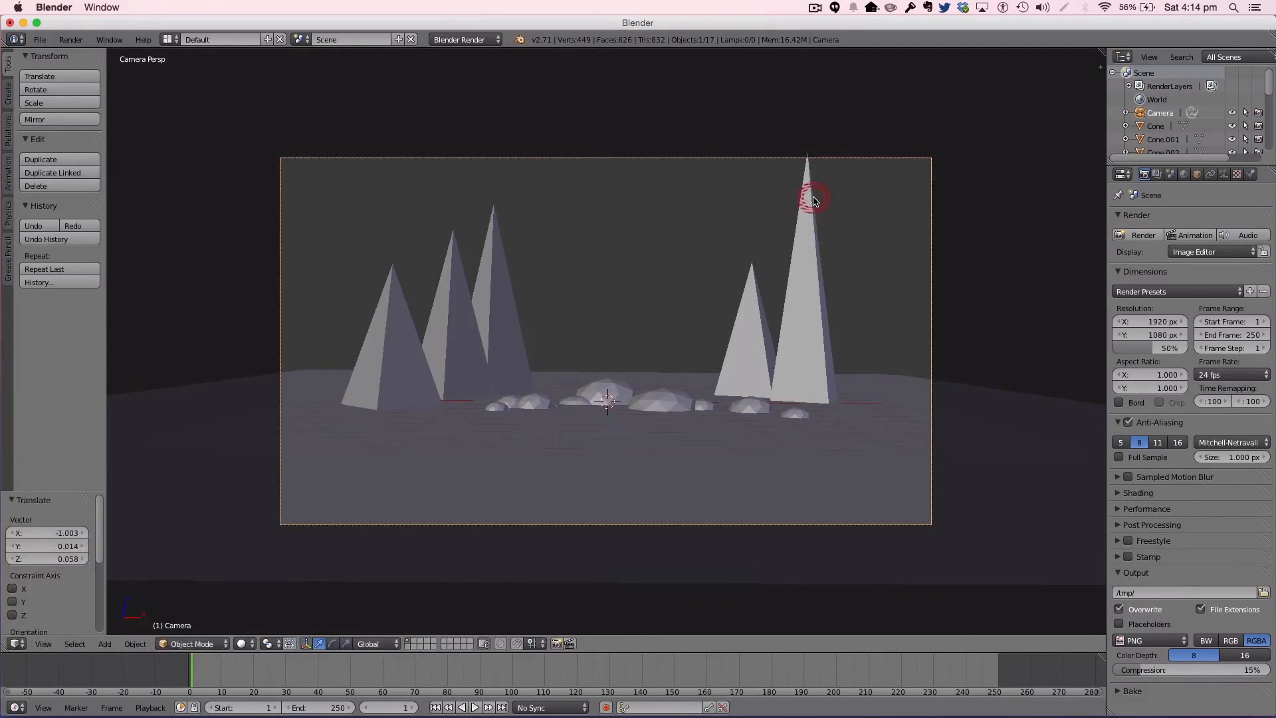
Step: Rotate the camera -2.65° about X, and move it 0.073 along X, 0.038 along Y and 0.627 along Z
key(r)
key(x)
click(823, 179)
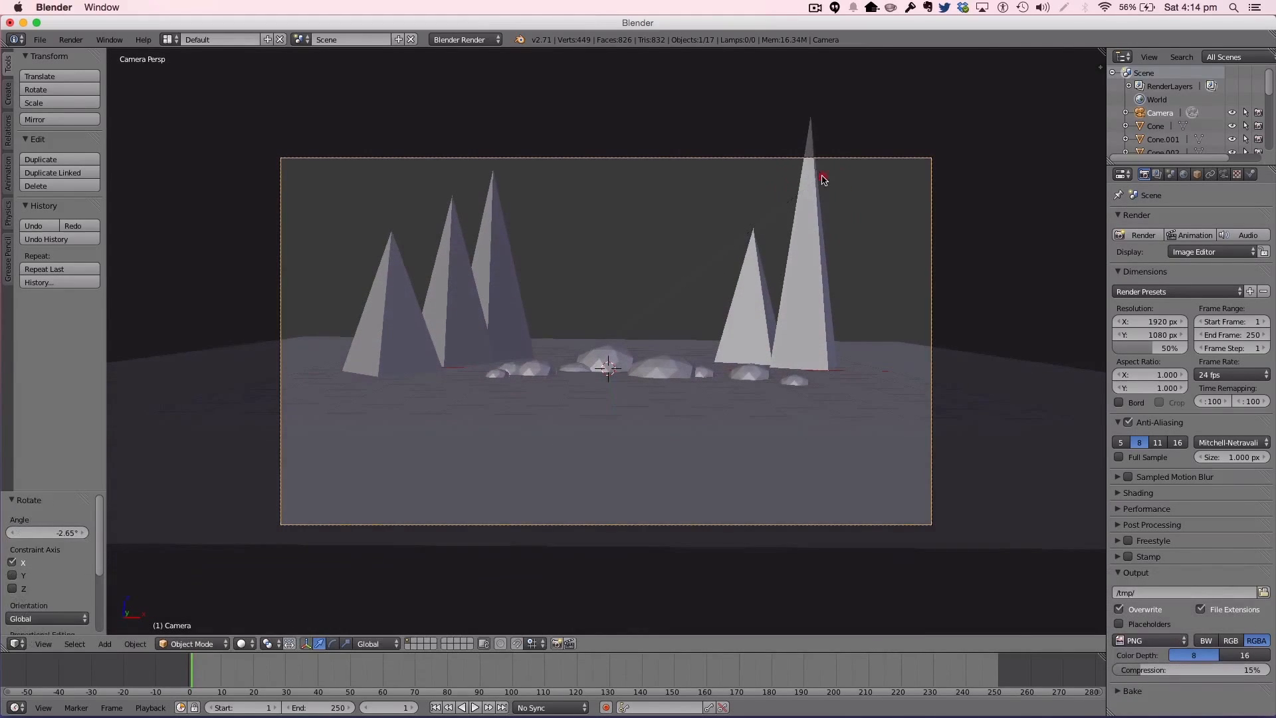
key(g)
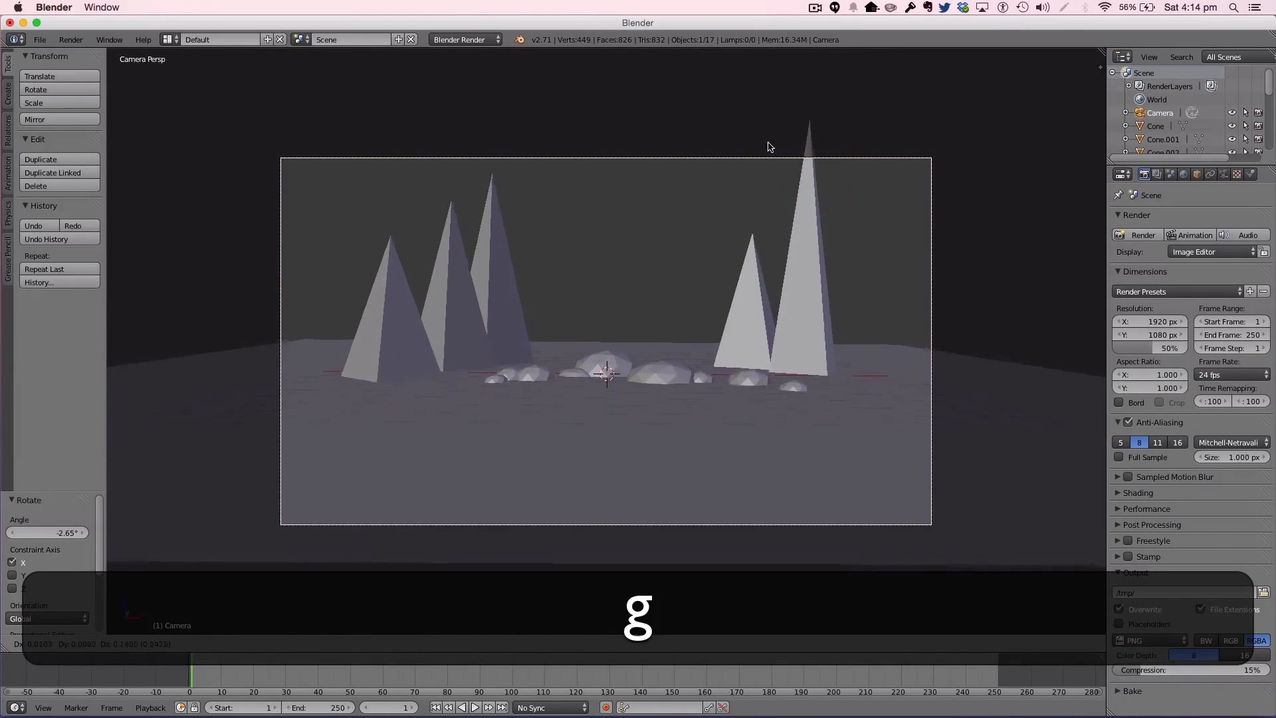
click(773, 92)
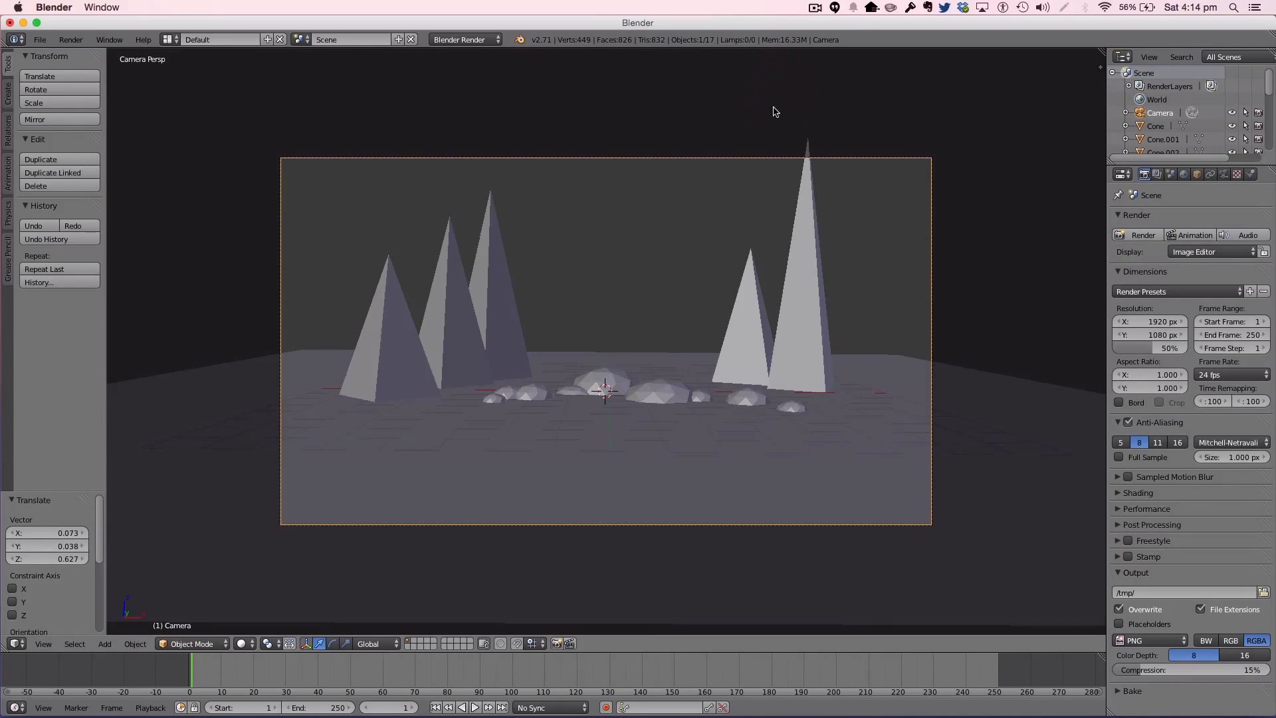
Step: Set the camera lens's focal length to 40.09 mm
click(1225, 173)
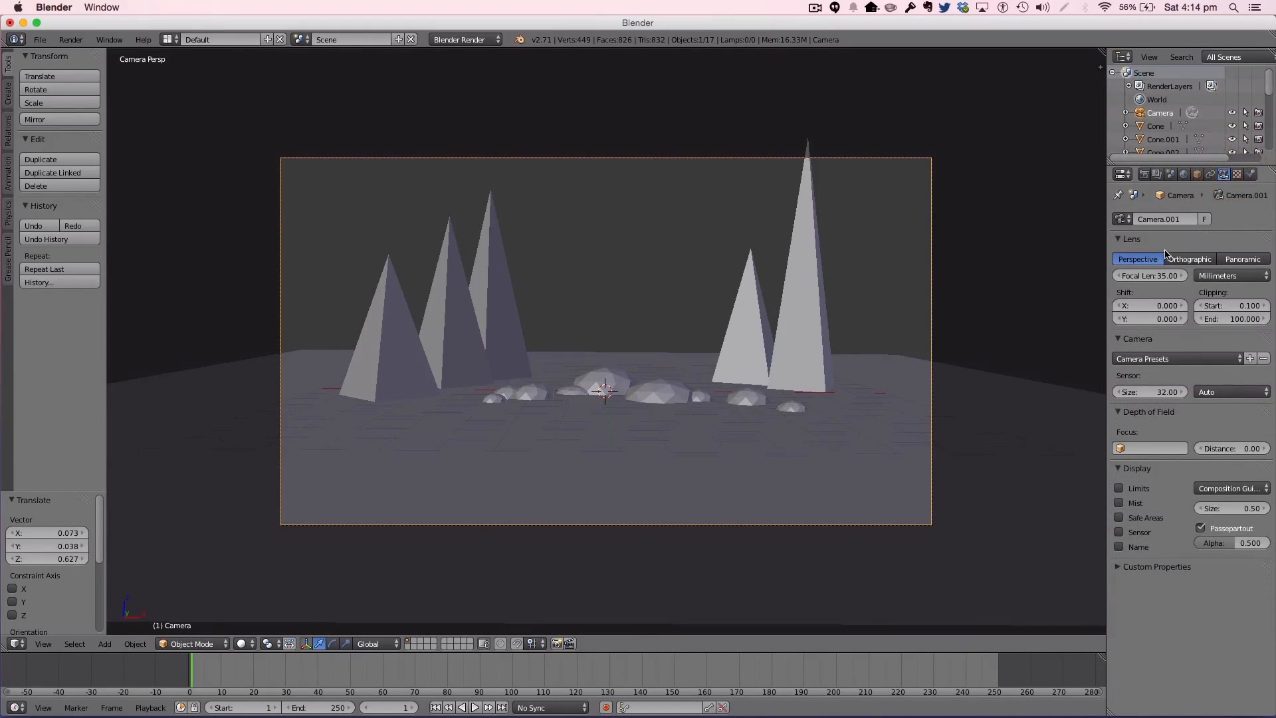
click(1143, 174)
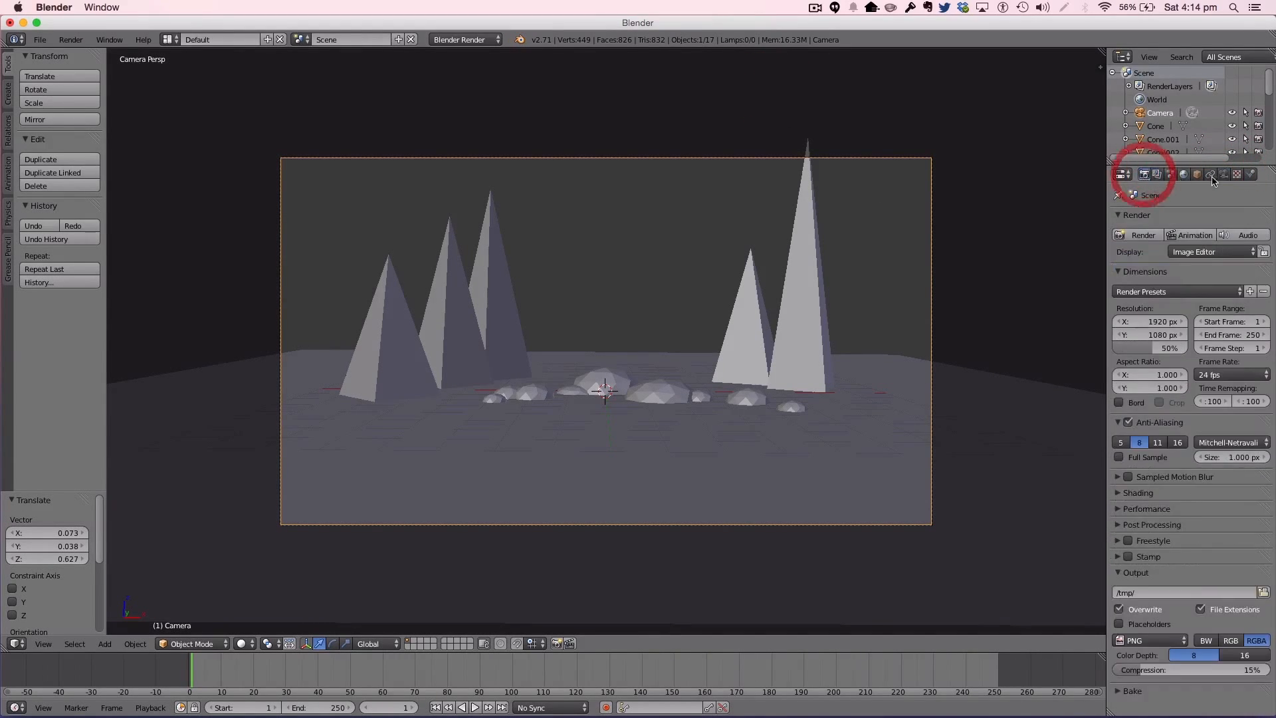
click(1226, 175)
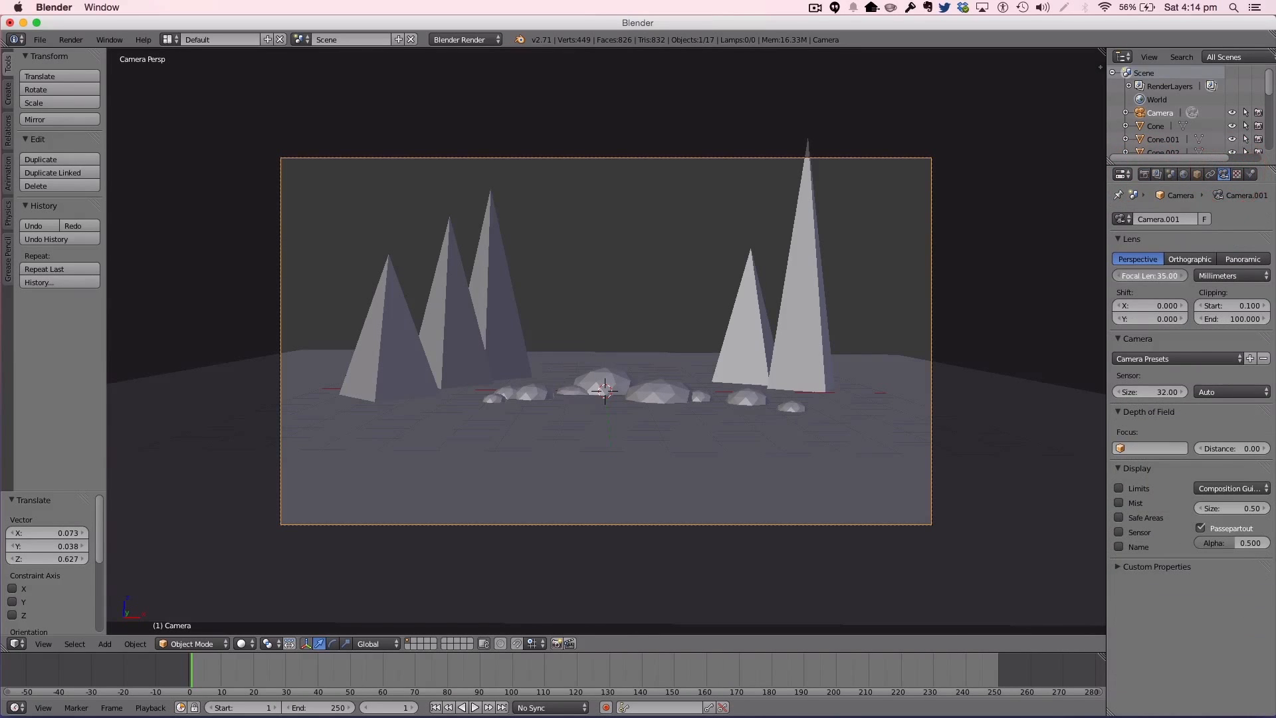
drag(1149, 275, 1183, 275)
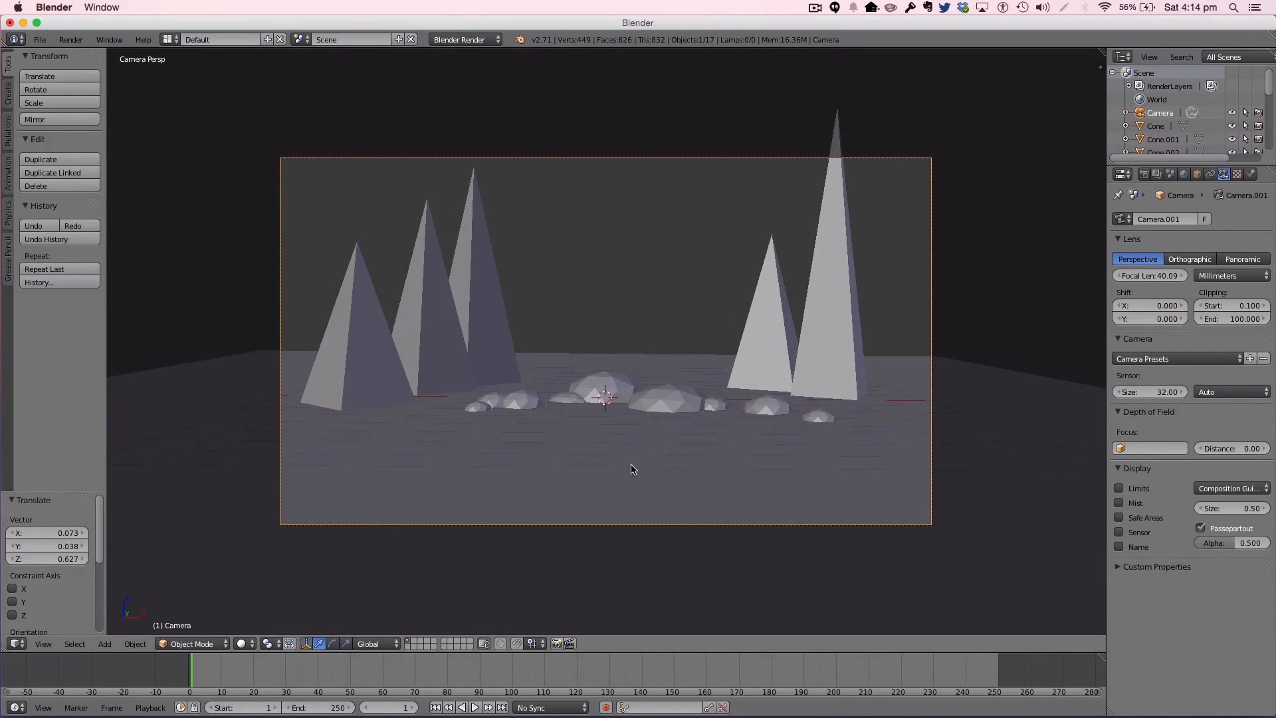
Step: Scale the tallest right-hand cone to about 0.72 along Z, lower it slightly onto the ground, and clear the selection
right_click(832, 333)
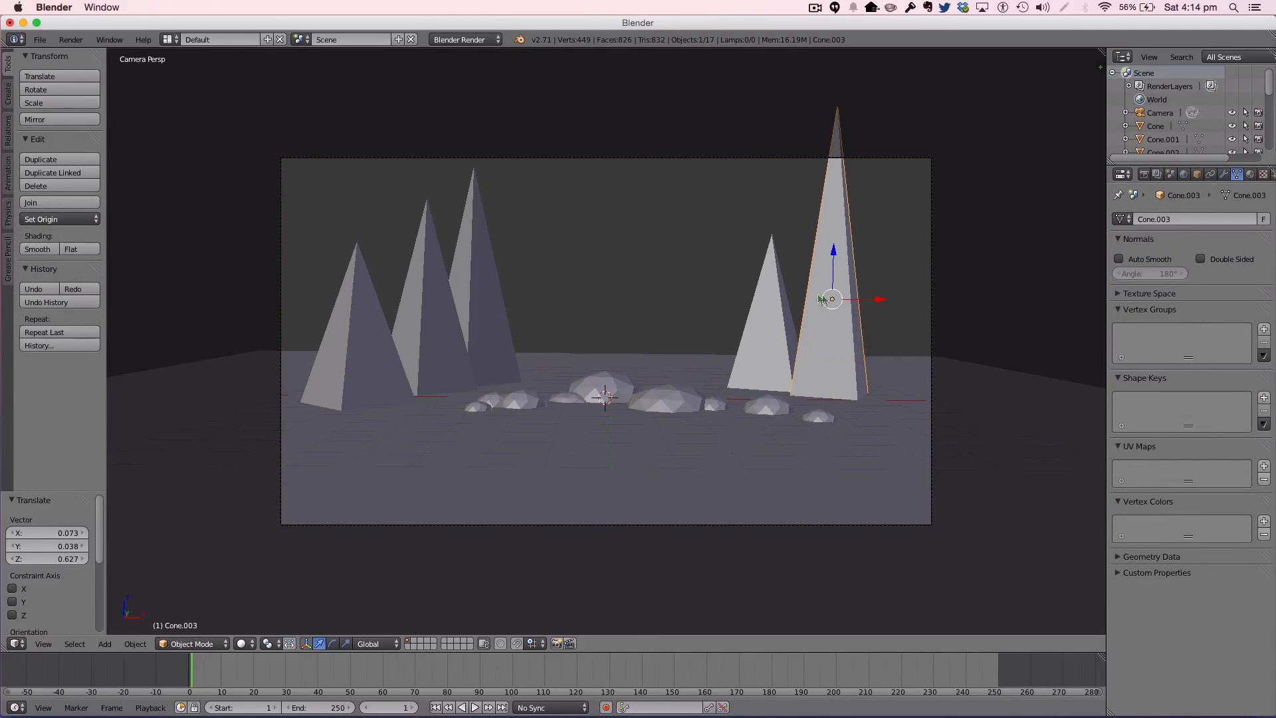
key(s)
key(z)
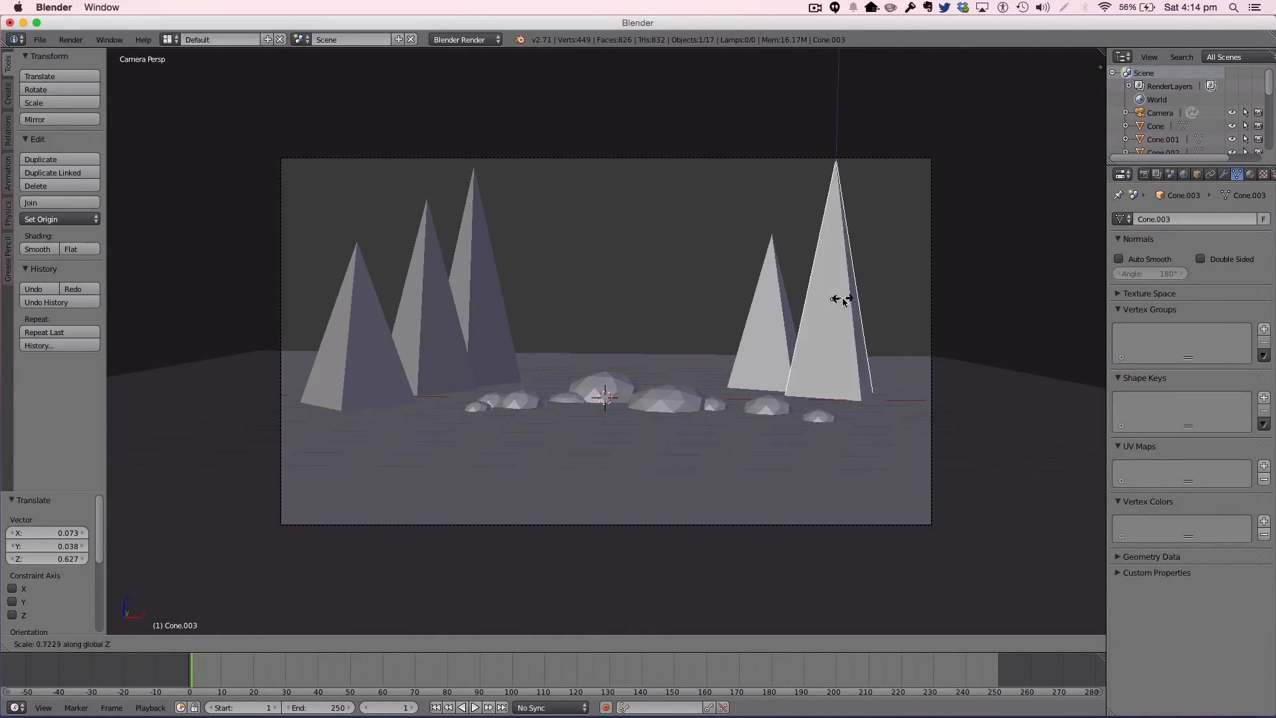
click(841, 296)
drag(833, 256, 834, 261)
key(a)
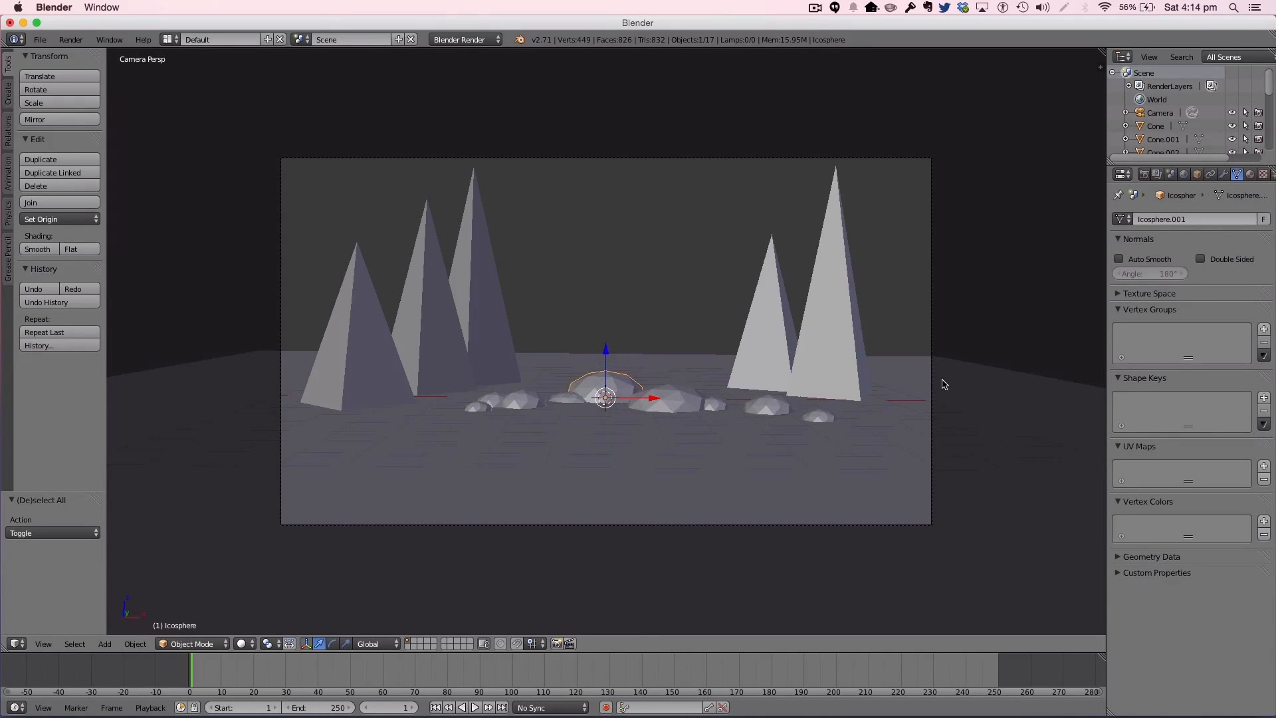
Step: Select all the hills and mountain cones and move them together -3.934 along Y, toward the camera
middle_drag(944, 385, 855, 464)
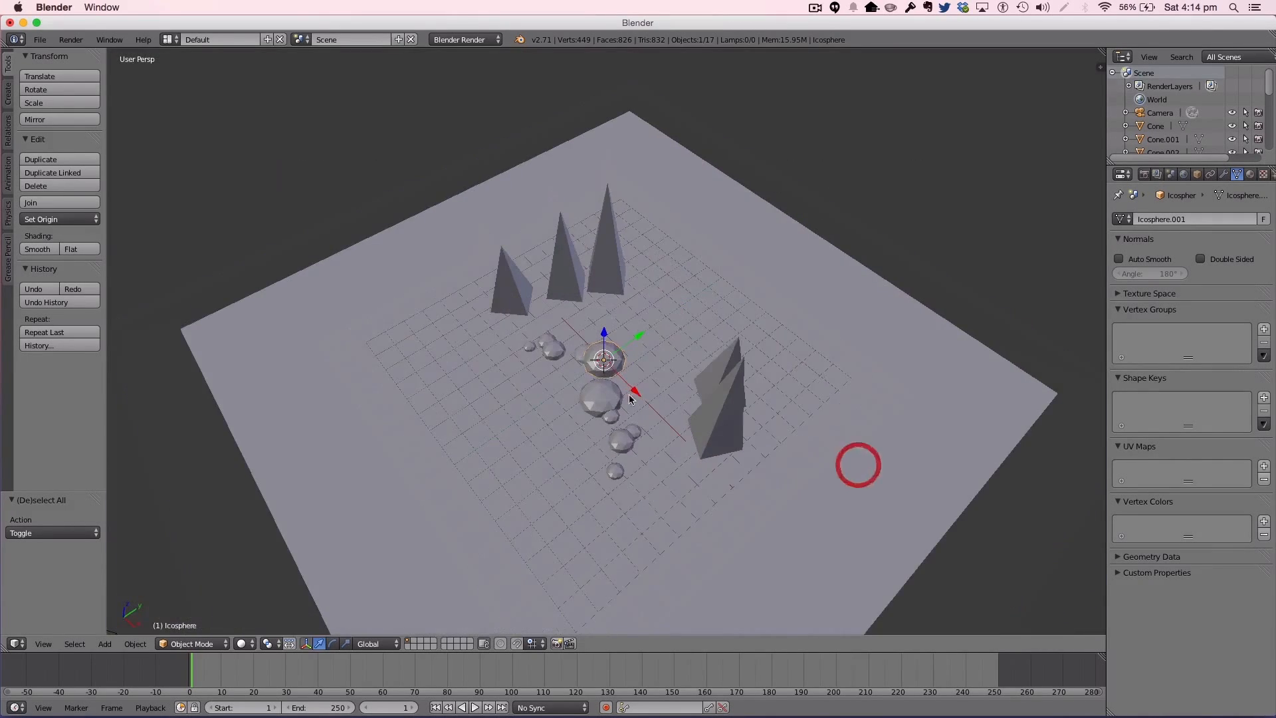
shift+right_click(604, 392)
shift+right_click(610, 417)
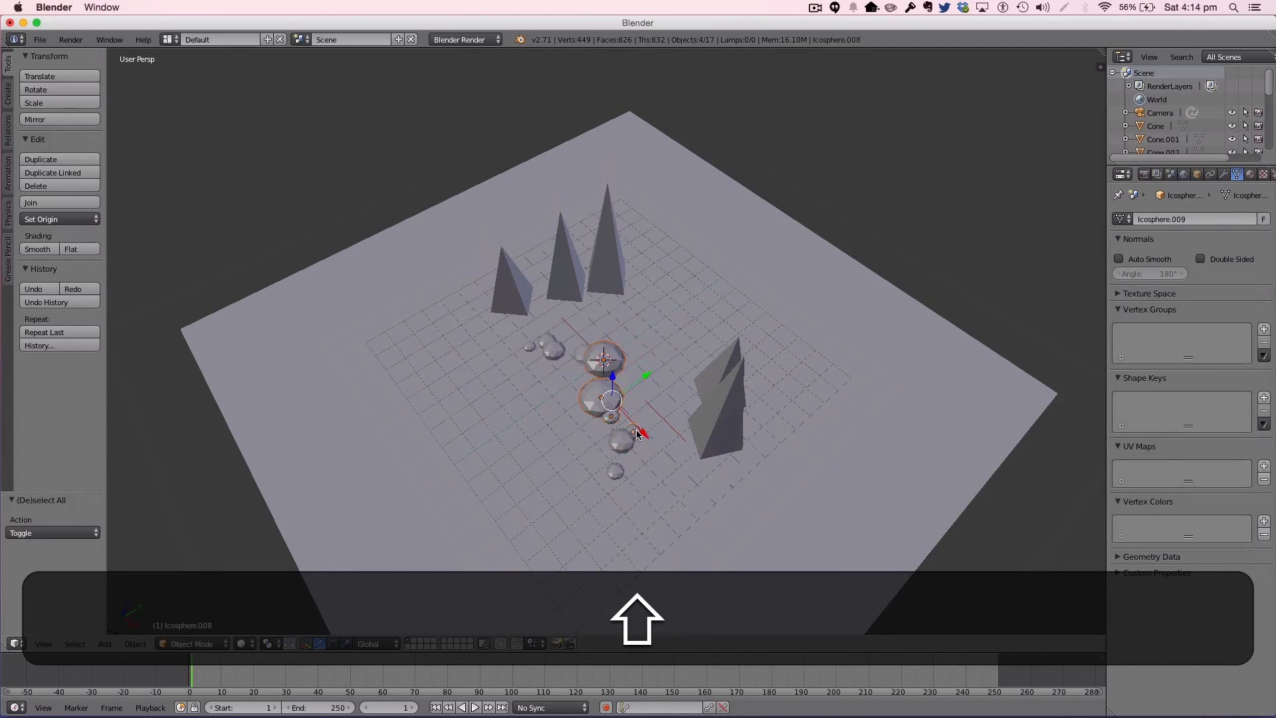
shift+right_click(621, 470)
shift+right_click(509, 285)
shift+right_click(575, 256)
shift+right_click(606, 256)
shift+right_click(718, 362)
key(g)
key(y)
click(549, 376)
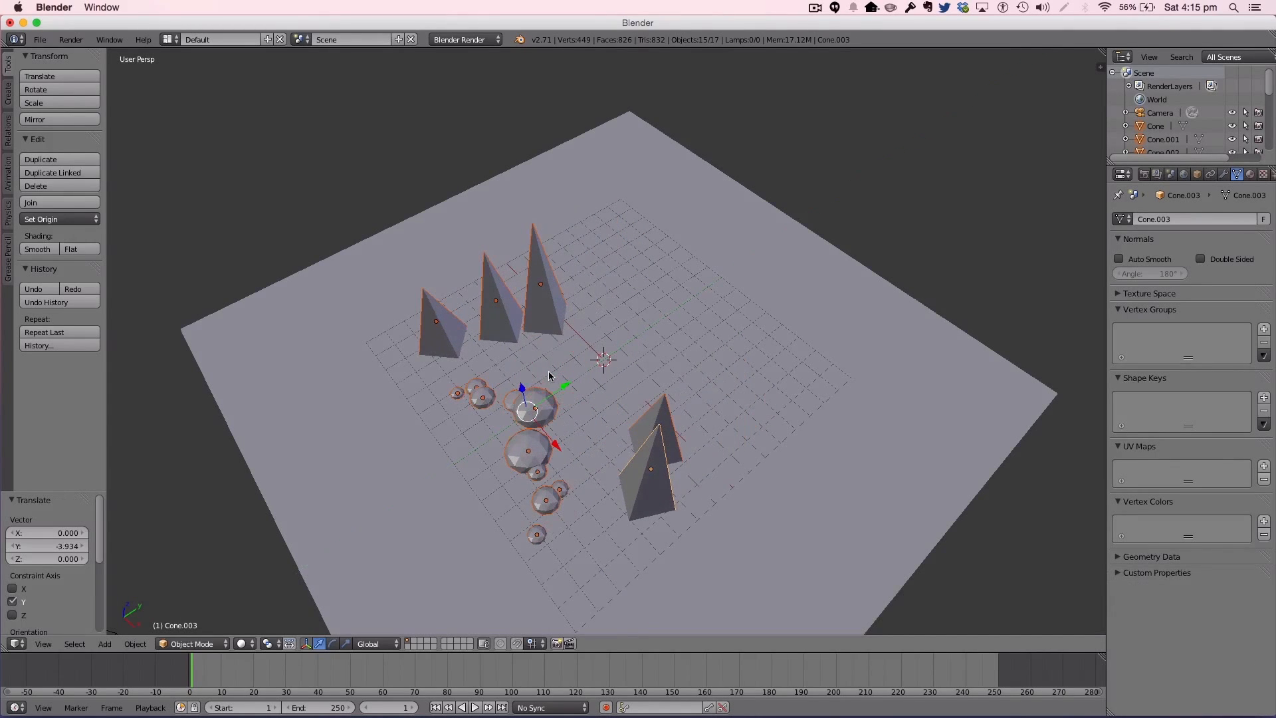
Step: In camera view, scale the selected hills and cones uniformly to 0.794 to fit the frame
key(0)
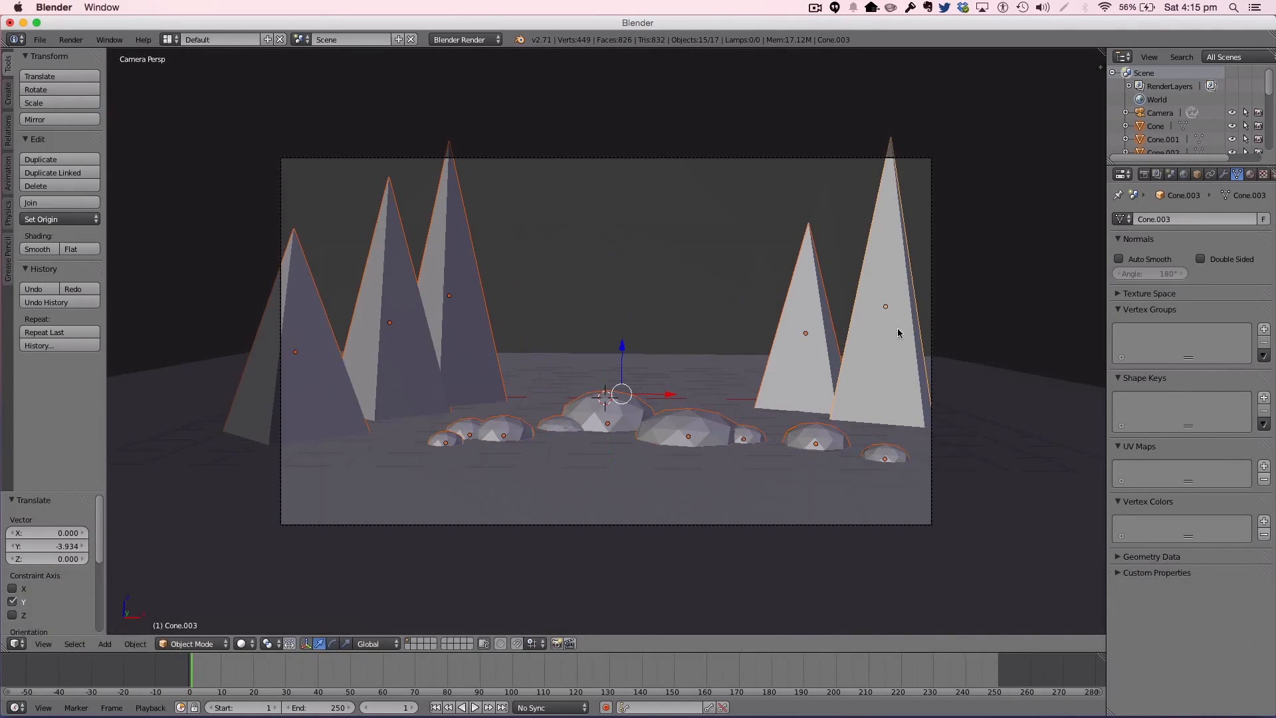
key(s)
click(837, 328)
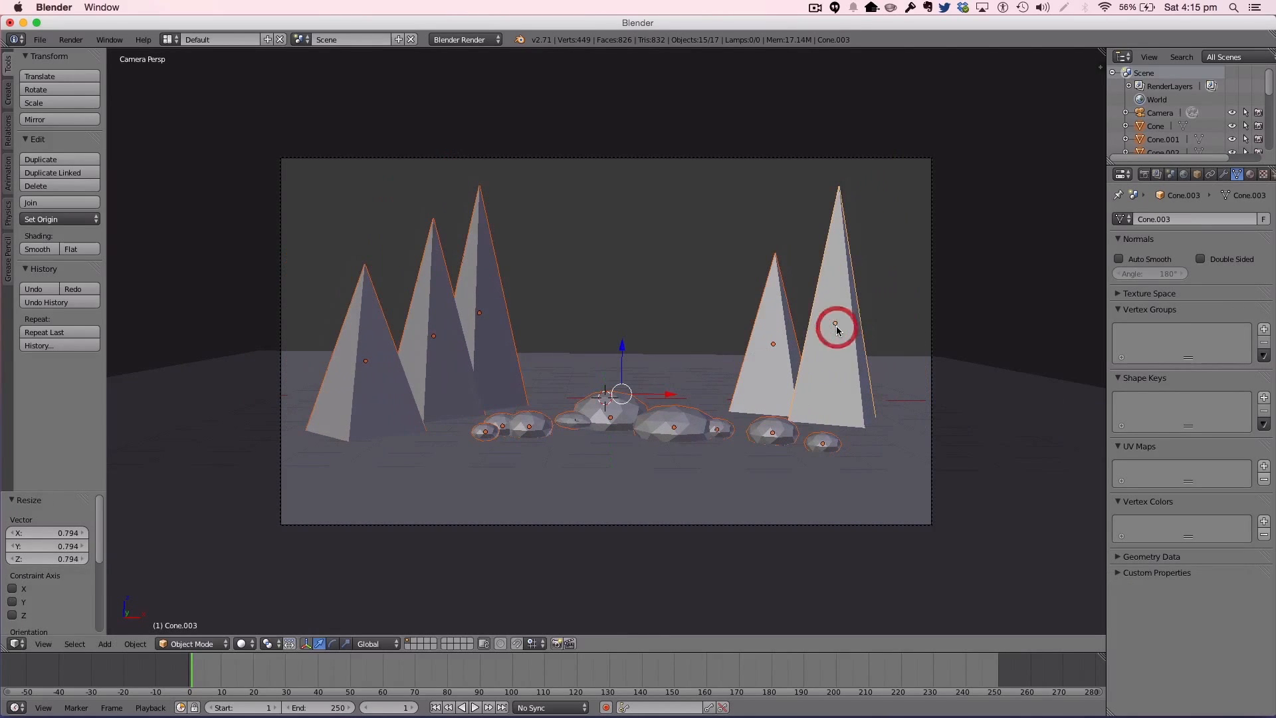
Step: Select all the low hills between the cones, nudge them slightly as a group in camera view, and clear the selection
click(688, 426)
shift+click(611, 408)
shift+click(573, 418)
shift+click(529, 425)
shift+click(502, 425)
shift+click(485, 431)
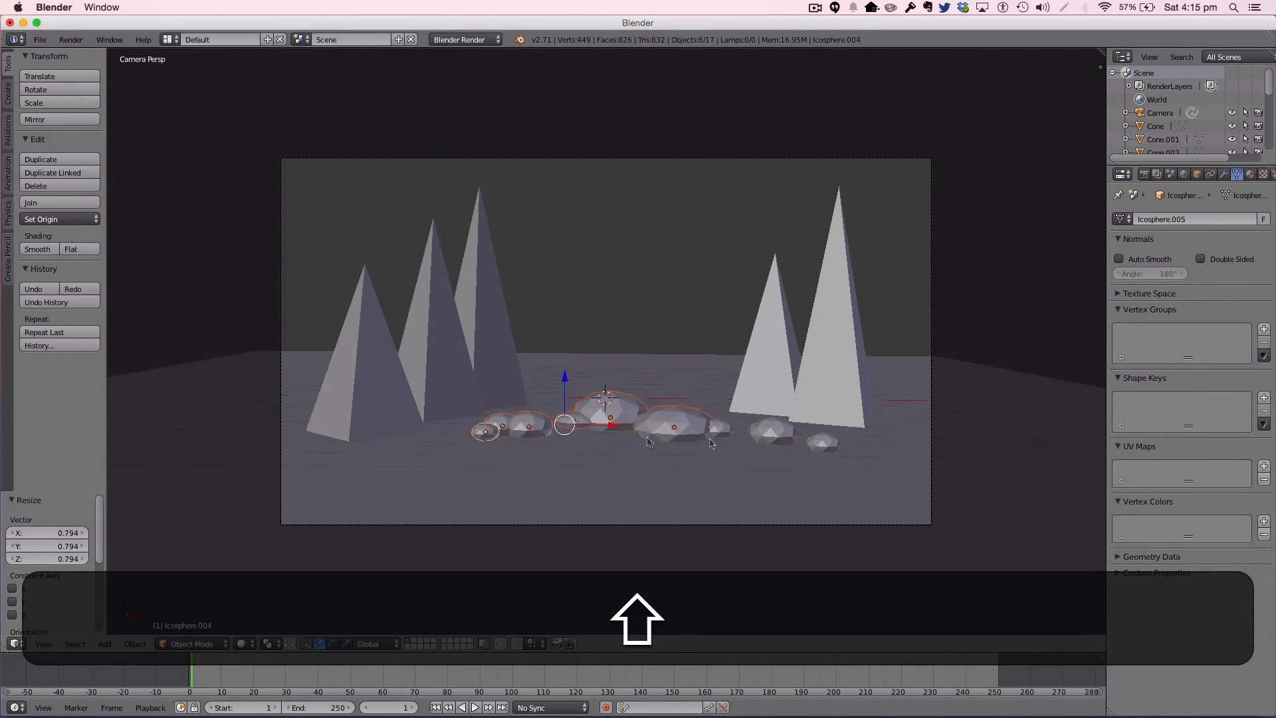
shift+click(773, 433)
shift+click(720, 431)
shift+click(822, 443)
middle_drag(873, 447, 572, 469)
shift+click(543, 454)
key(0)
drag(639, 365, 635, 365)
key(a)
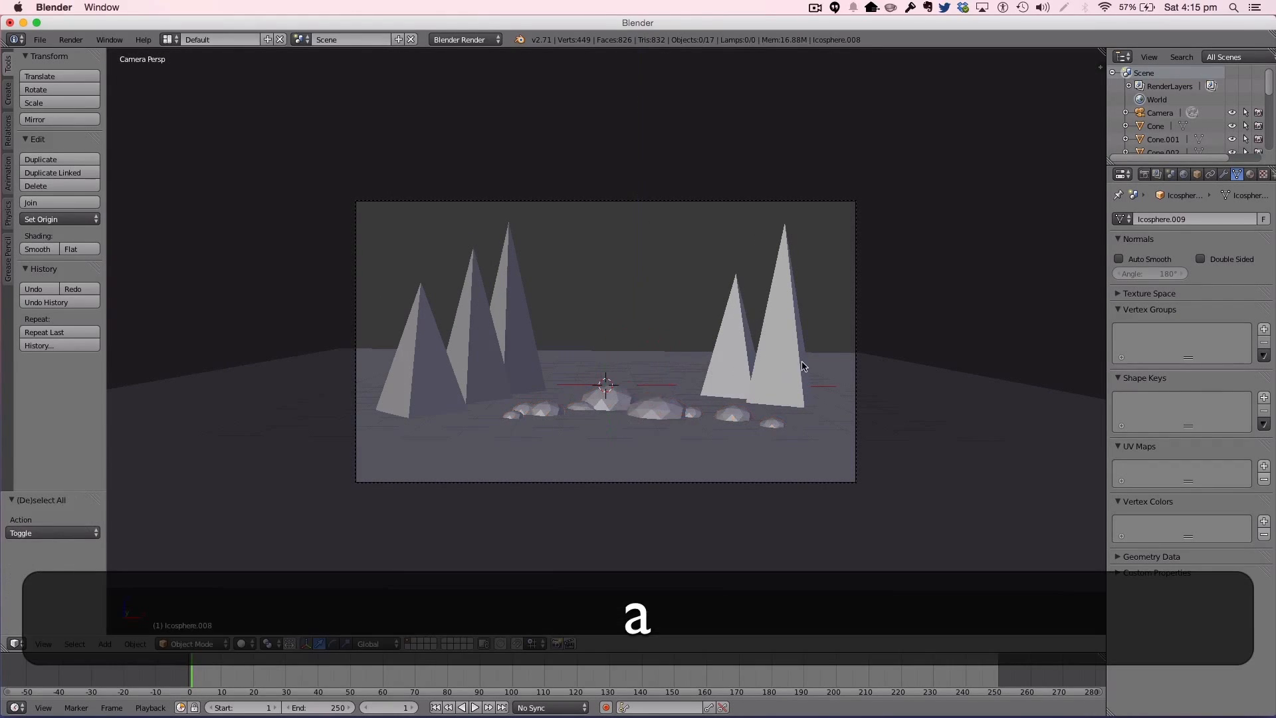
Step: Select the two right-hand mountain cones and move them 0.549 along X
right_click(803, 365)
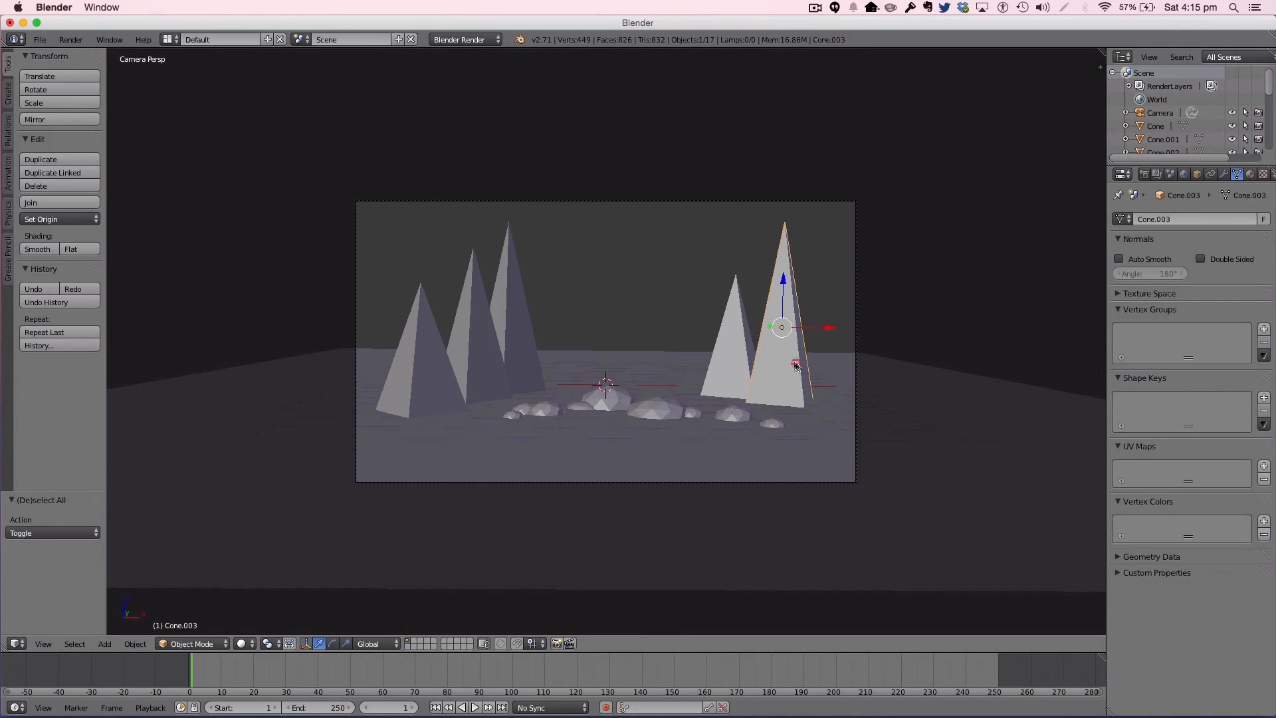
shift+right_click(734, 334)
drag(809, 338, 824, 336)
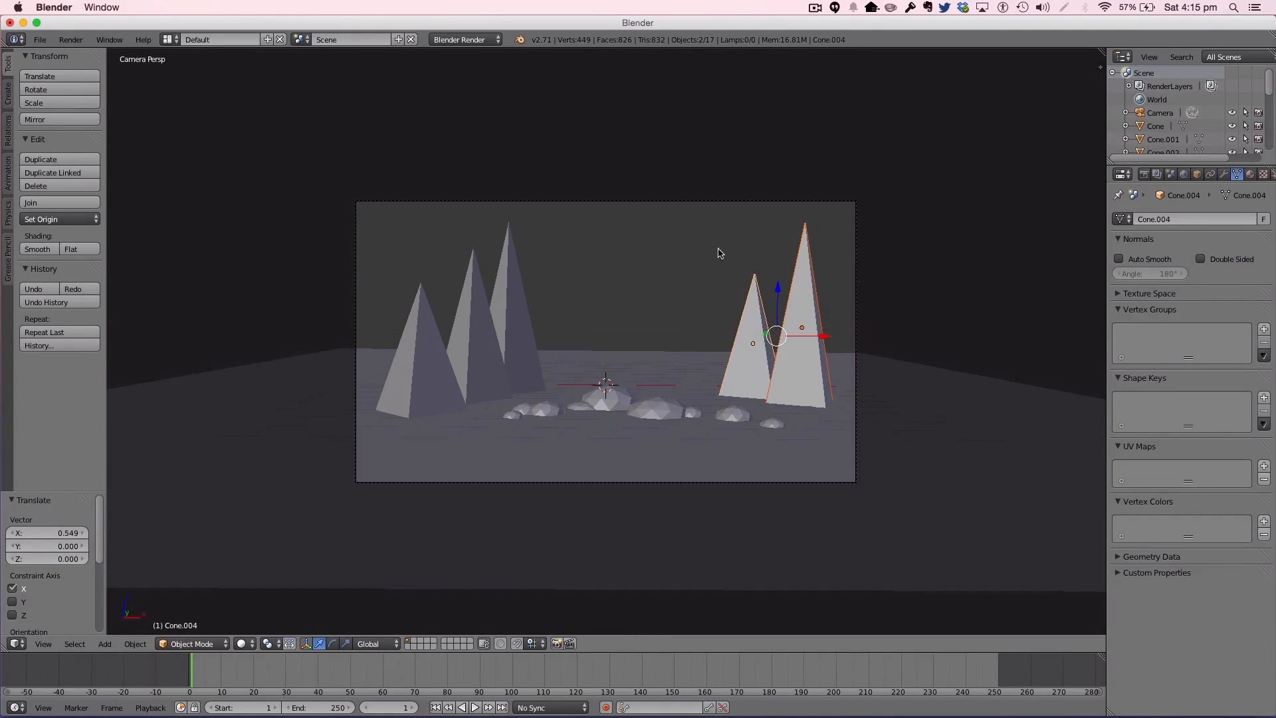
Step: Select the three left-hand cones, rotate them -13.41° about Z, and move them 0.360 along X
right_click(501, 342)
shift+right_click(531, 345)
shift+right_click(440, 370)
key(r)
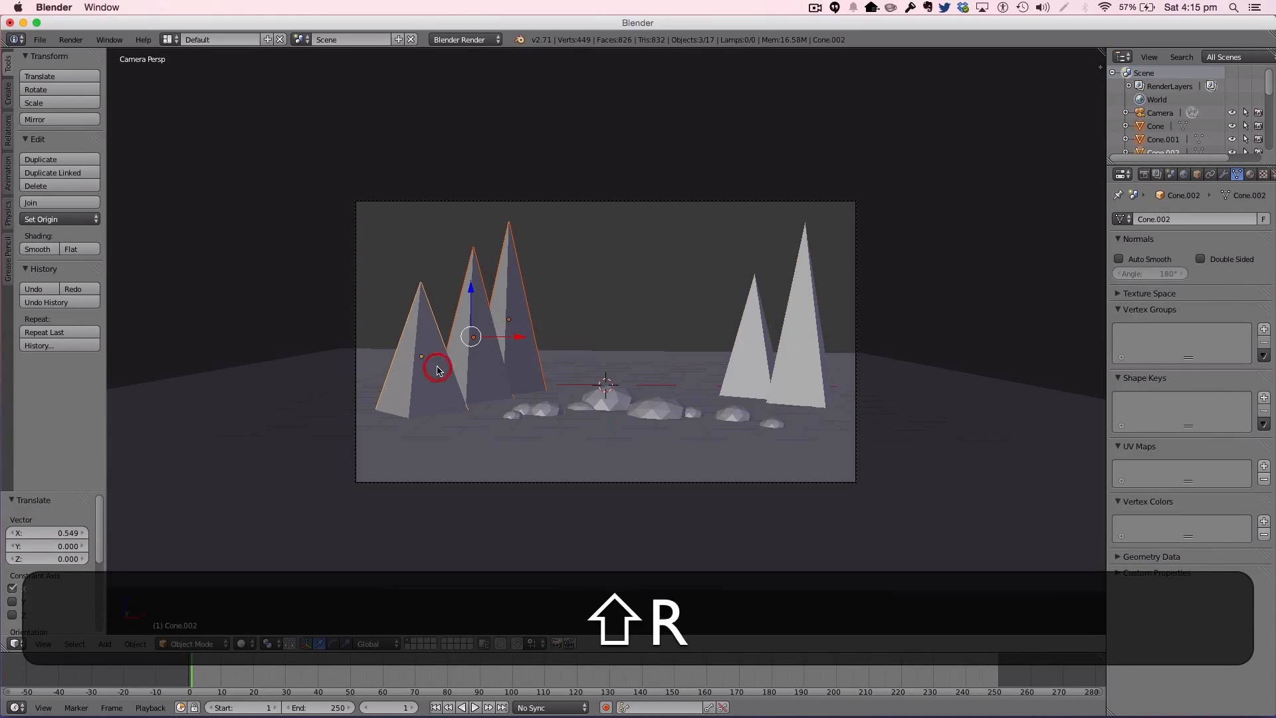
key(z)
click(474, 346)
key(g)
key(x)
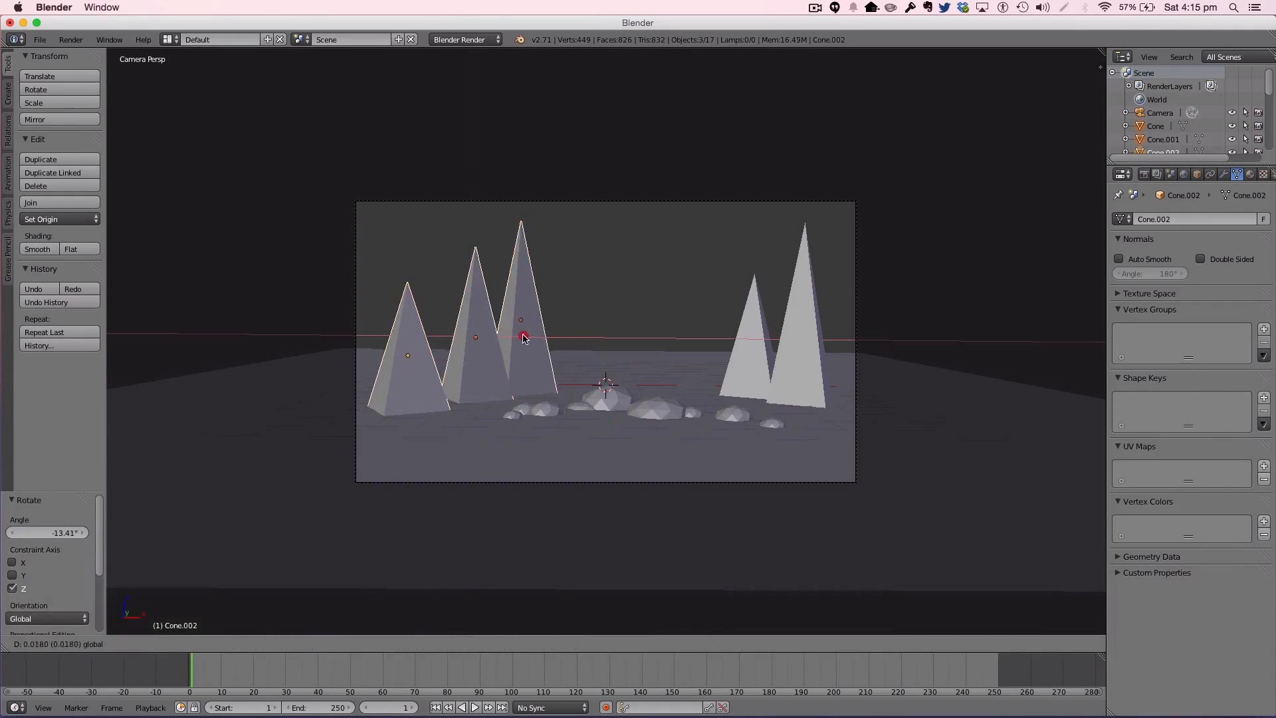
click(528, 333)
Step: In top view, move the three left-hand cones slightly along positive Y, away from the camera, and clear the selection
key(7)
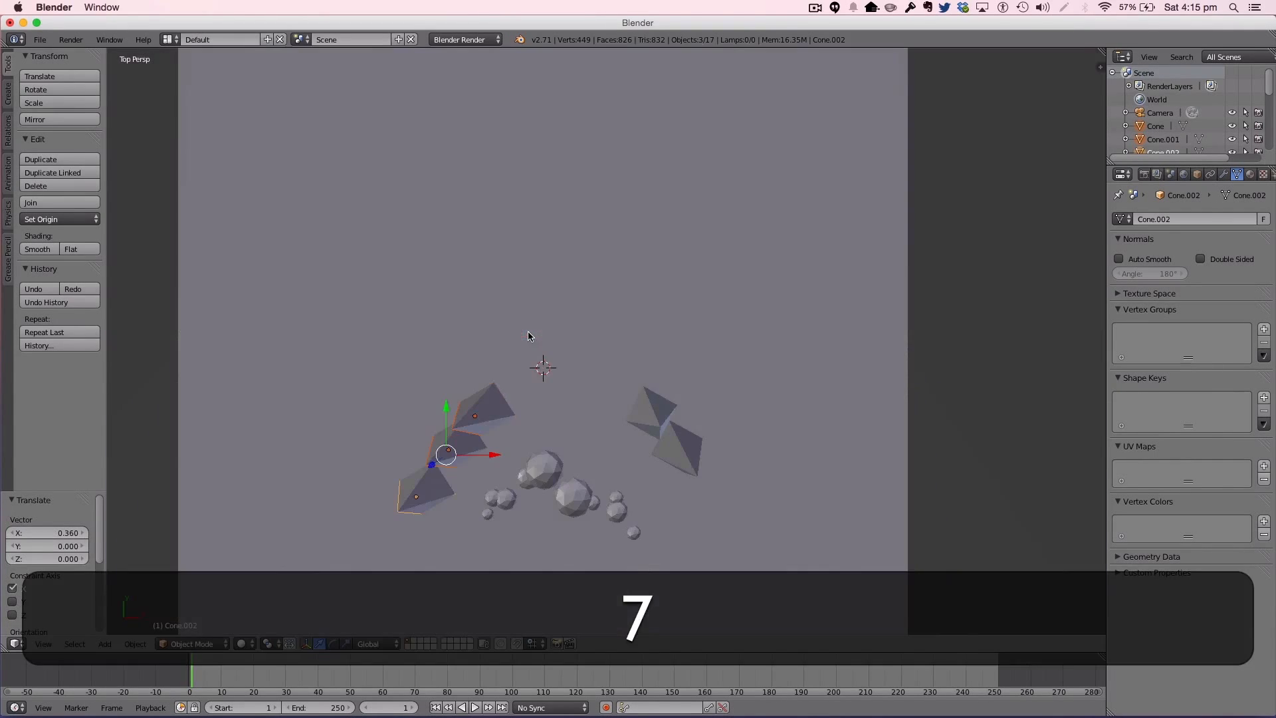
key(g)
key(y)
click(456, 393)
key(a)
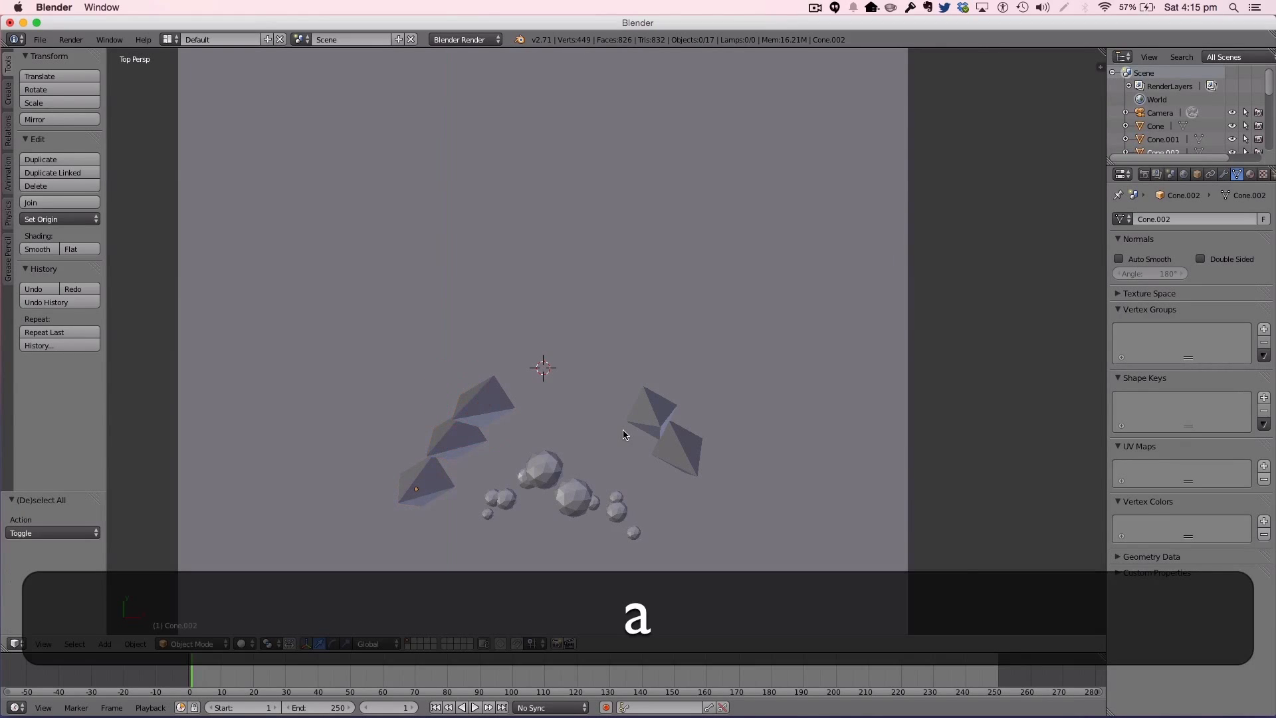
Step: In camera view, move the camera 0.337 along X, -0.002 along Y and 0.048 along Z
key(KP_0)
right_drag(855, 392, 885, 386)
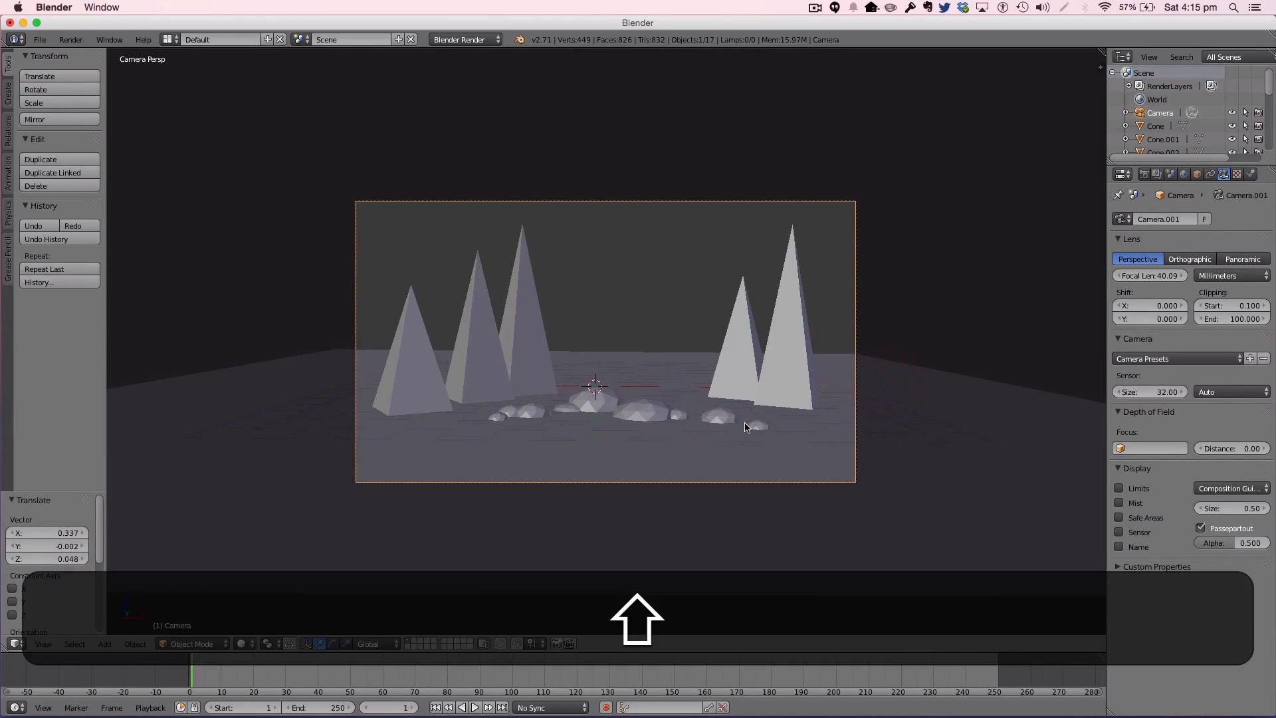
Step: Select all the low hills, including the one hidden from the camera, and scale them uniformly to 1.464
shift+right_click(745, 428)
shift+right_click(720, 418)
shift+right_click(676, 417)
shift+right_click(644, 415)
shift+right_click(596, 402)
shift+right_click(567, 407)
shift+right_click(531, 410)
shift+right_click(500, 416)
shift+right_click(510, 412)
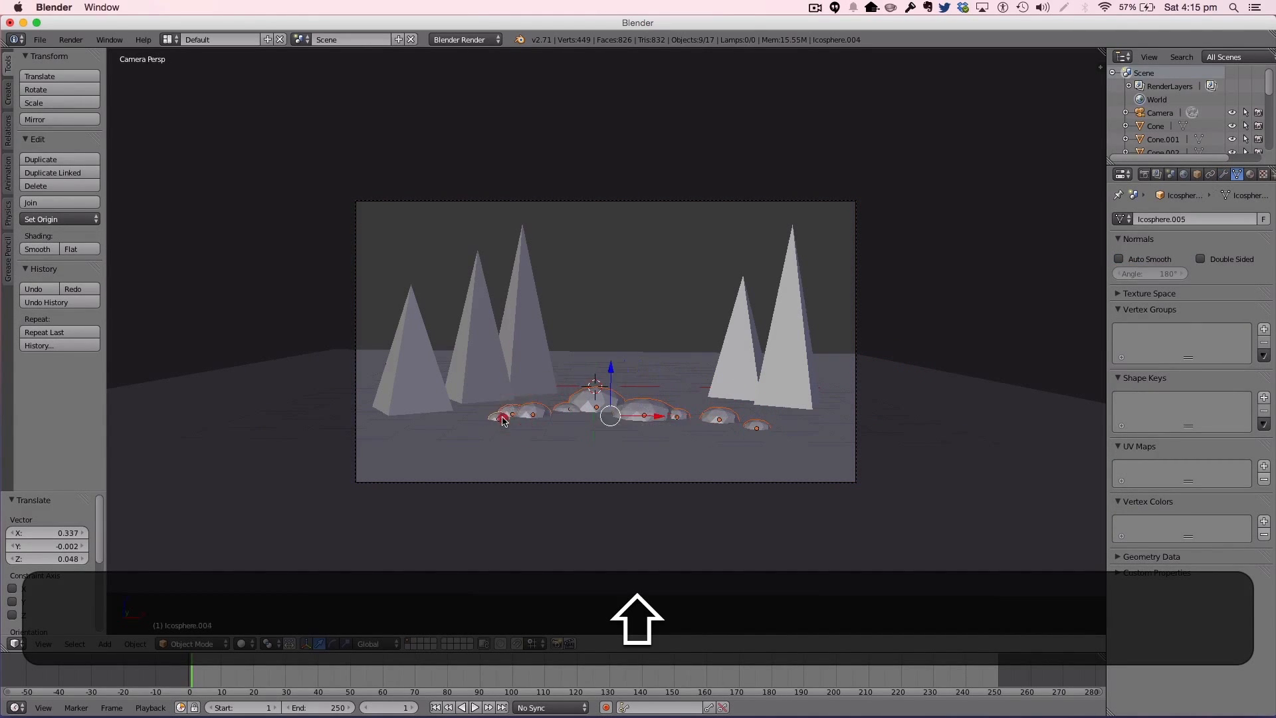
middle_drag(965, 434, 852, 478)
shift+right_click(485, 469)
key(KP_0)
key(s)
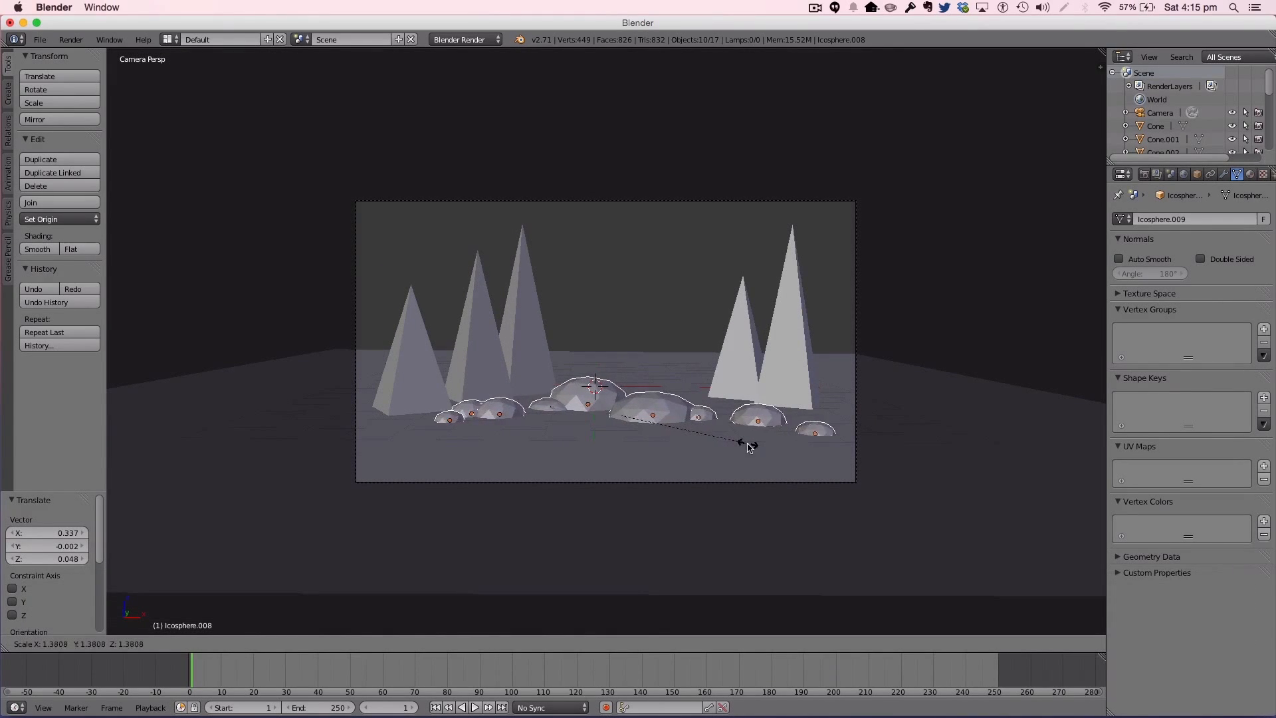
click(805, 442)
Step: Move the far-right hill along X toward its neighbouring hill so it sits well inside the frame, and clear the selection
right_click(826, 436)
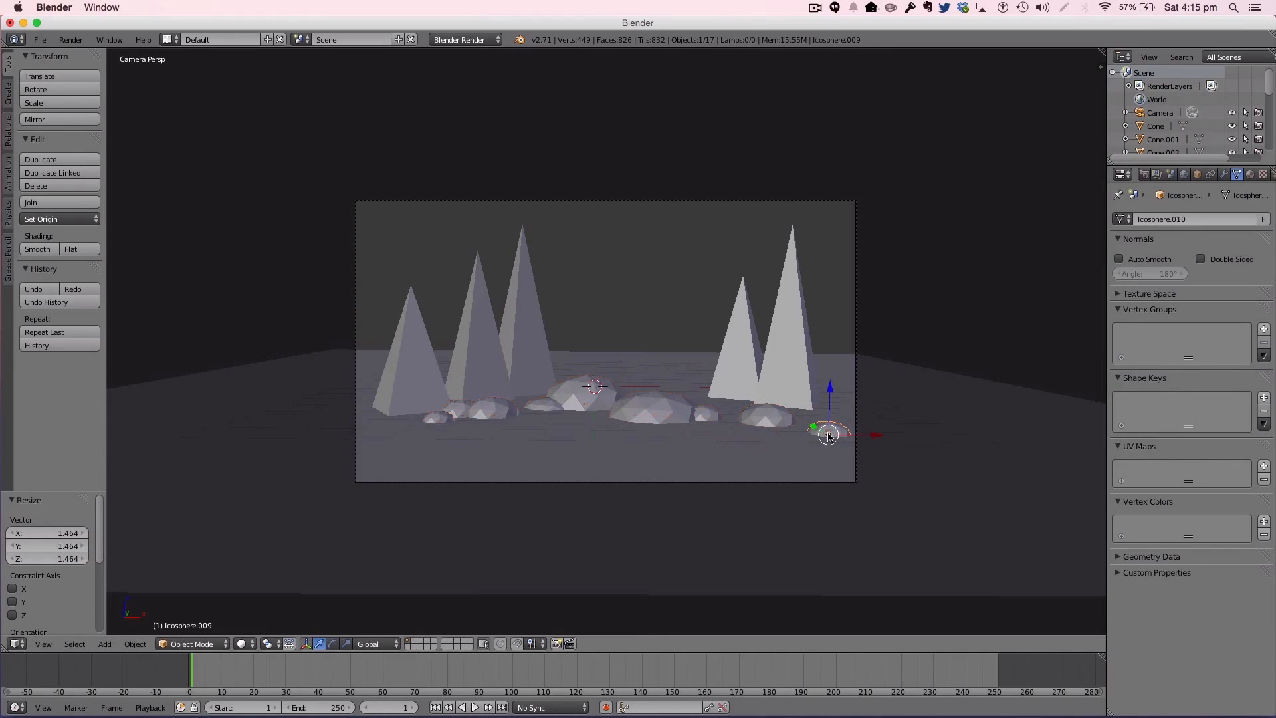
key(g)
key(x)
click(831, 428)
key(a)
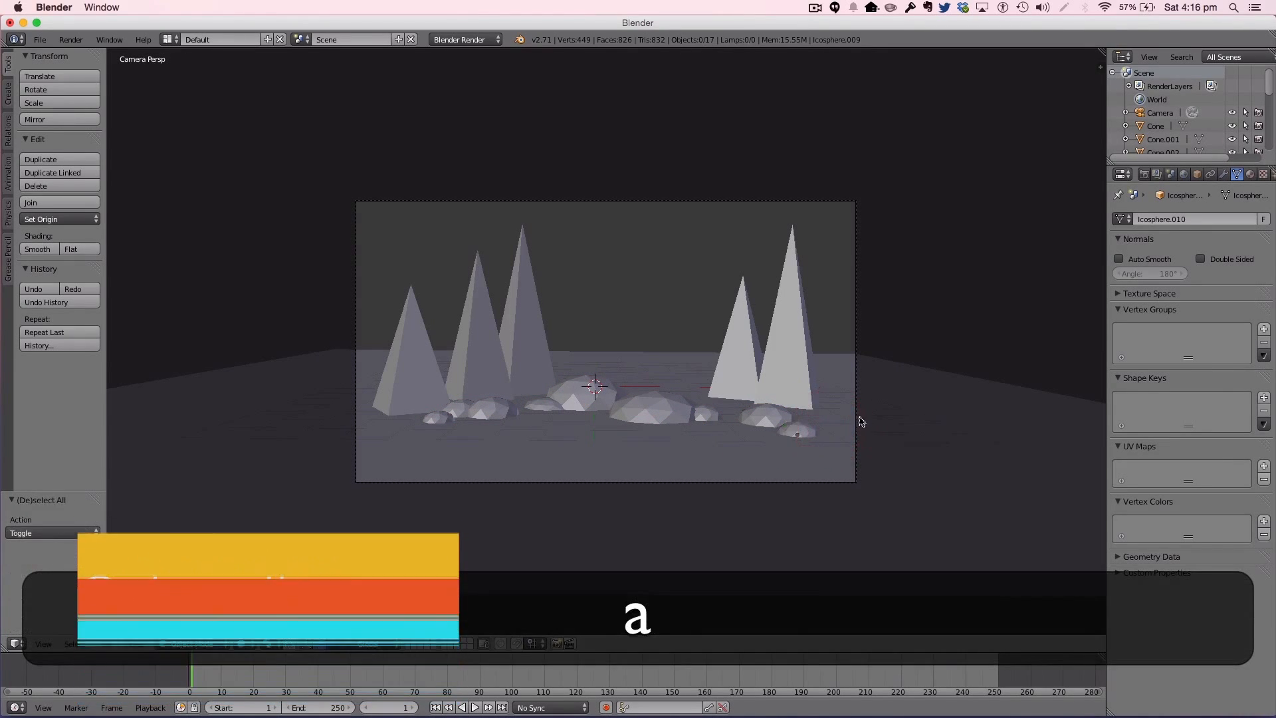
Step: Subdivide the ground plane's mesh with 10 cuts
right_click(492, 464)
key(Tab)
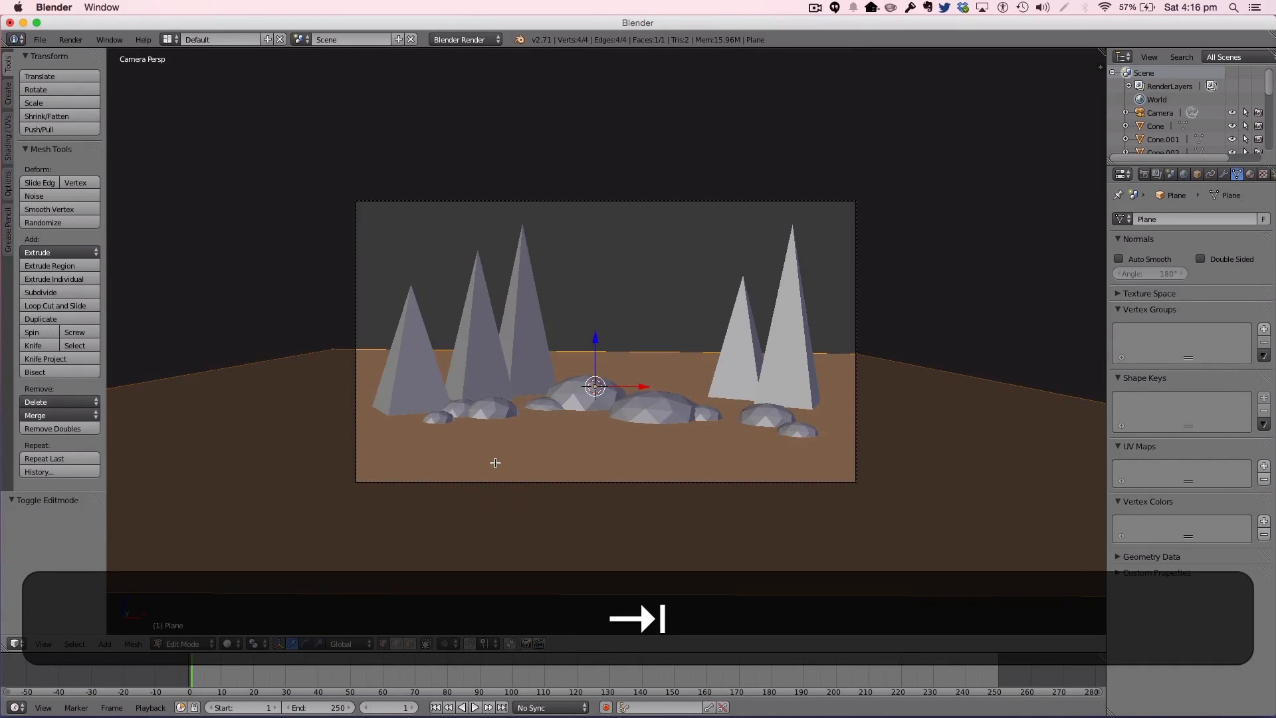
key(Tab)
middle_drag(829, 449, 800, 471)
scroll(797, 472, down, 5)
middle_drag(698, 470, 578, 437)
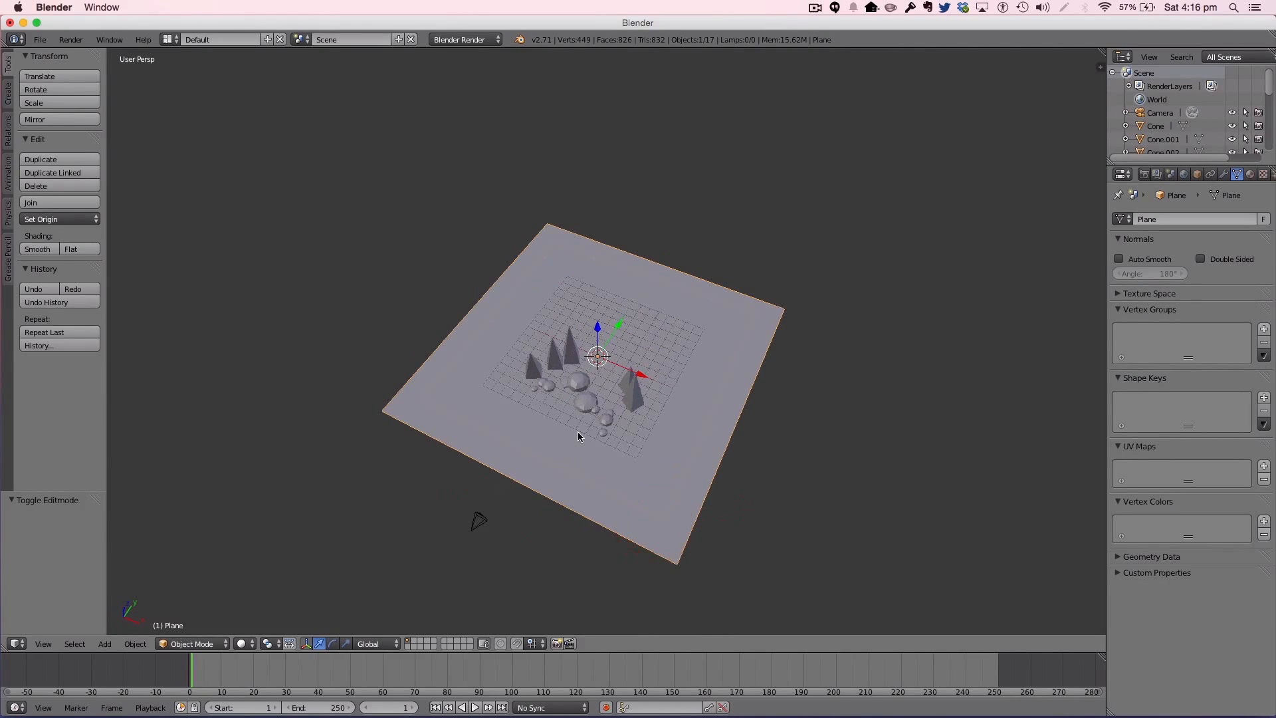
scroll(577, 432, up, 1)
key(Tab)
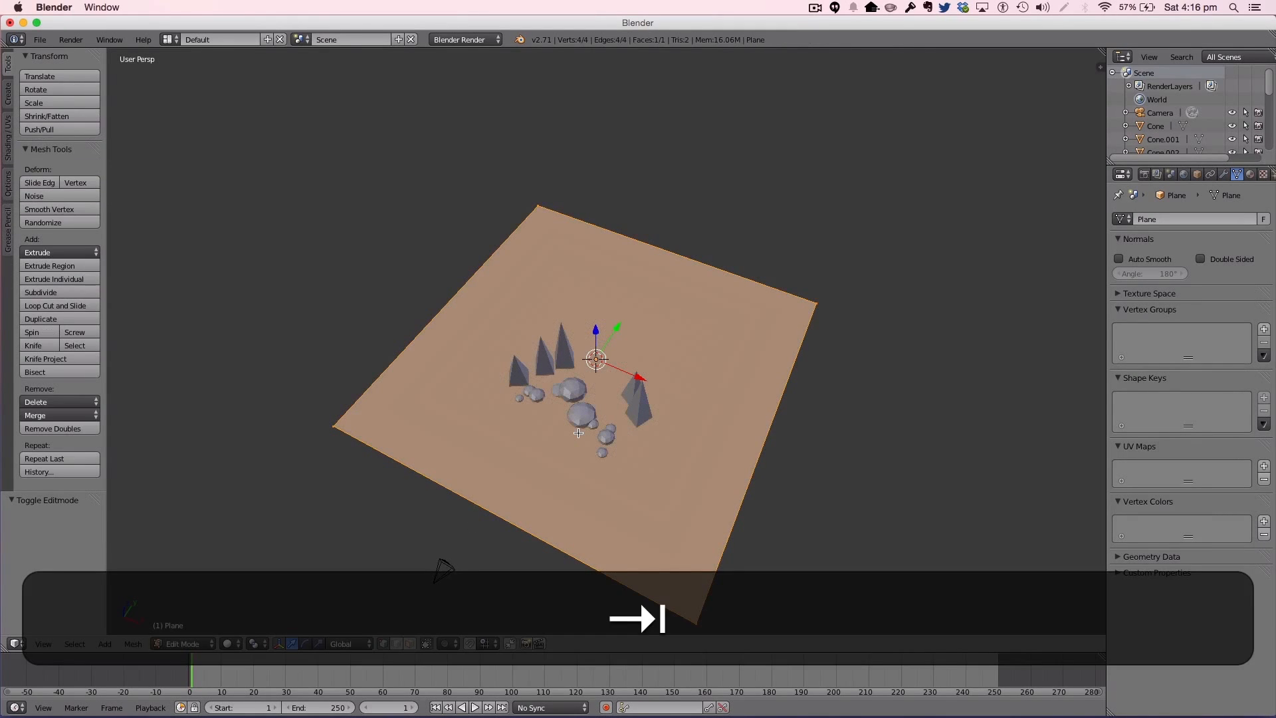
key(w)
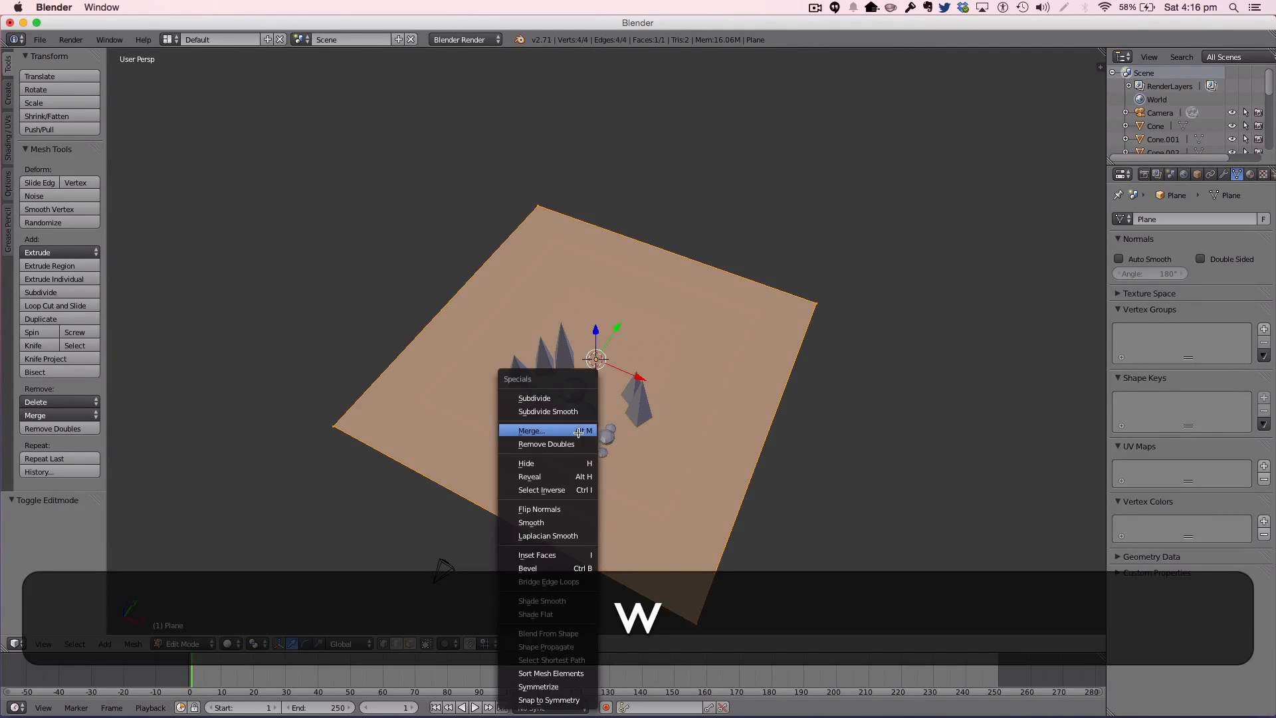
click(582, 396)
click(85, 531)
click(85, 532)
click(85, 532)
click(85, 532)
click(85, 532)
click(85, 532)
click(85, 532)
click(86, 532)
click(85, 532)
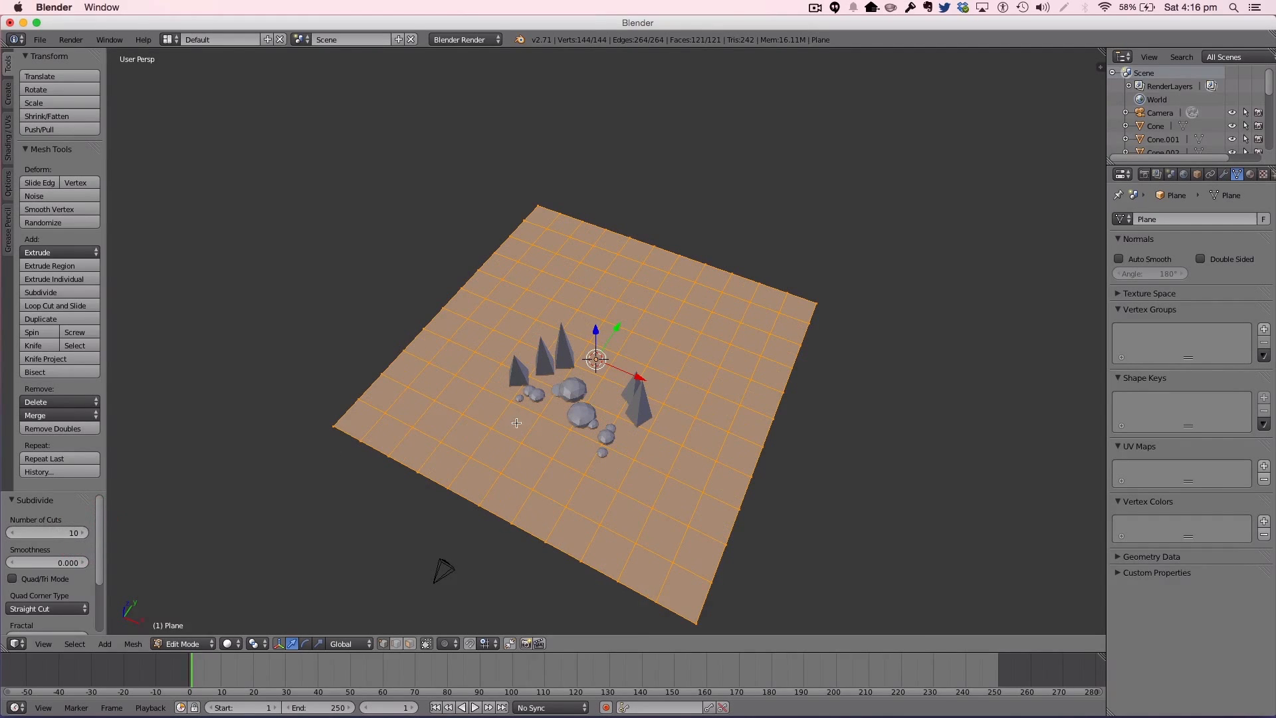
Step: Subdivide the ground plane once more, clear the mesh selection, and return to Object Mode
key(w)
click(481, 392)
key(Tab)
key(Tab)
key(a)
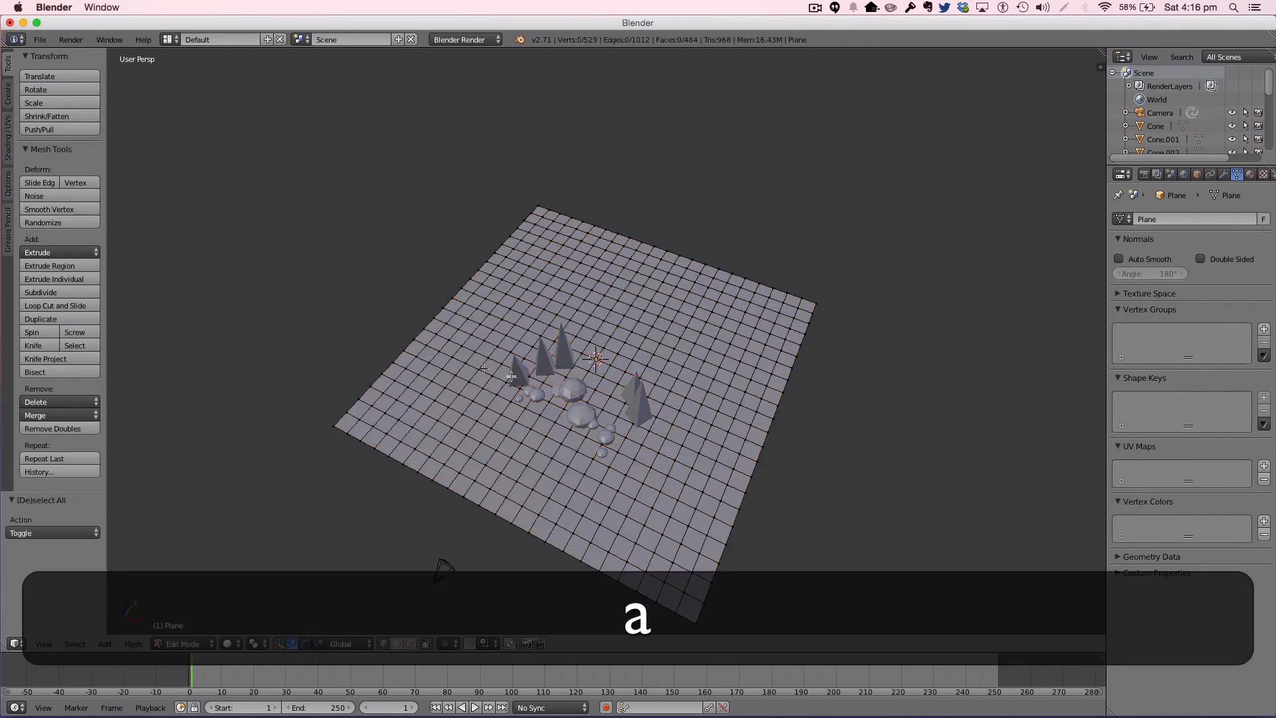
key(Tab)
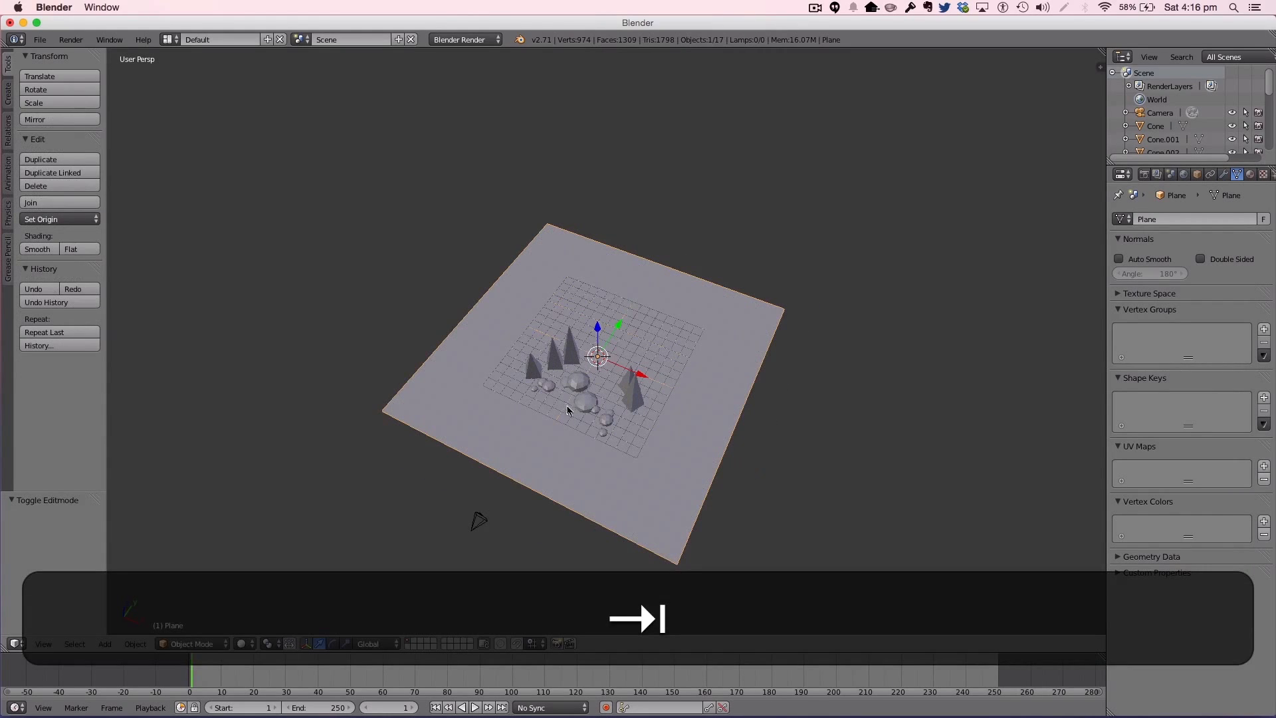
Step: Examine the arrangement of cones, hills, ground and camera from several angles and through the camera view
scroll(577, 408, down, 1)
scroll(577, 407, up, 5)
scroll(576, 407, down, 2)
scroll(760, 374, down, 1)
middle_drag(760, 373, 834, 319)
scroll(826, 319, up, 2)
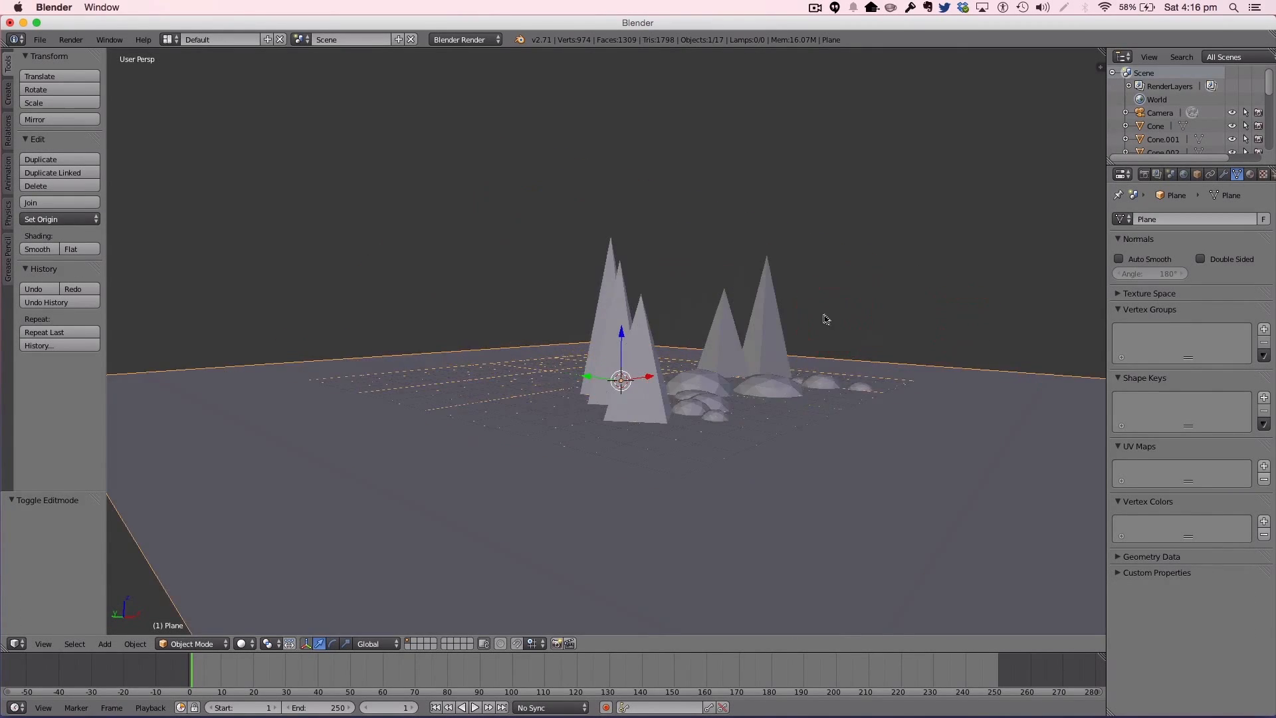
scroll(824, 320, down, 4)
right_click(814, 335)
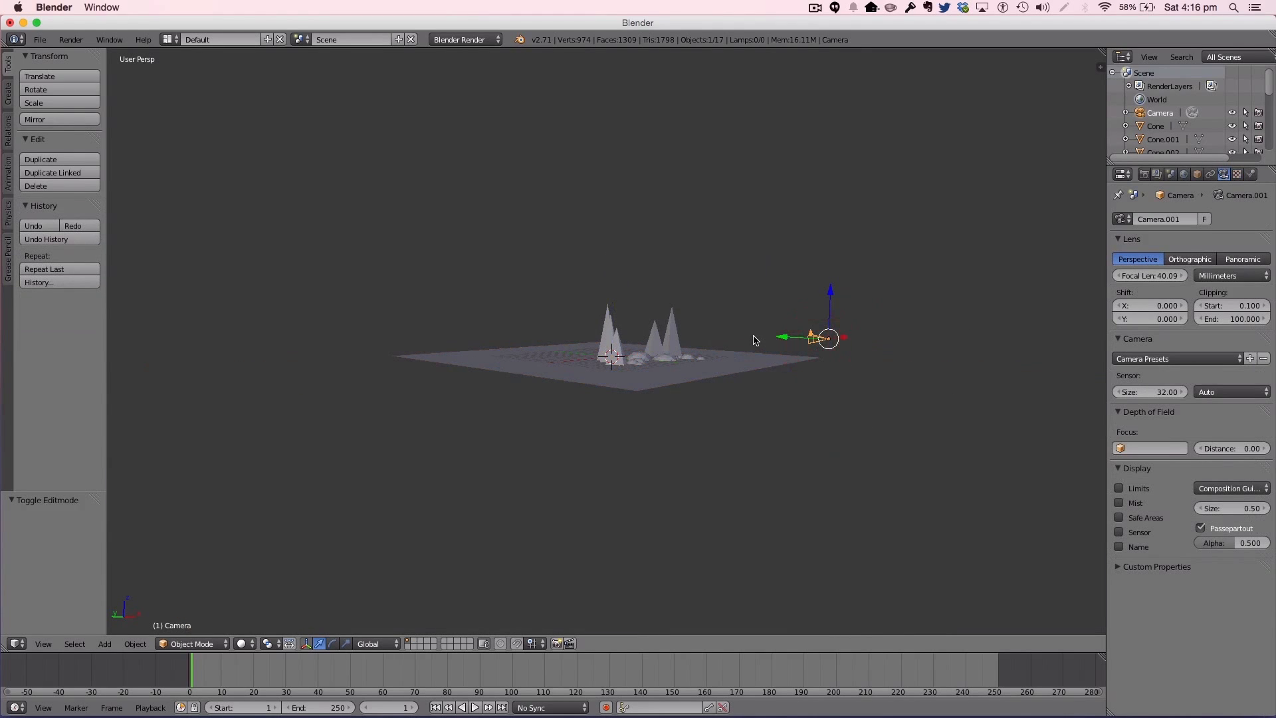
scroll(770, 345, up, 6)
scroll(788, 358, down, 5)
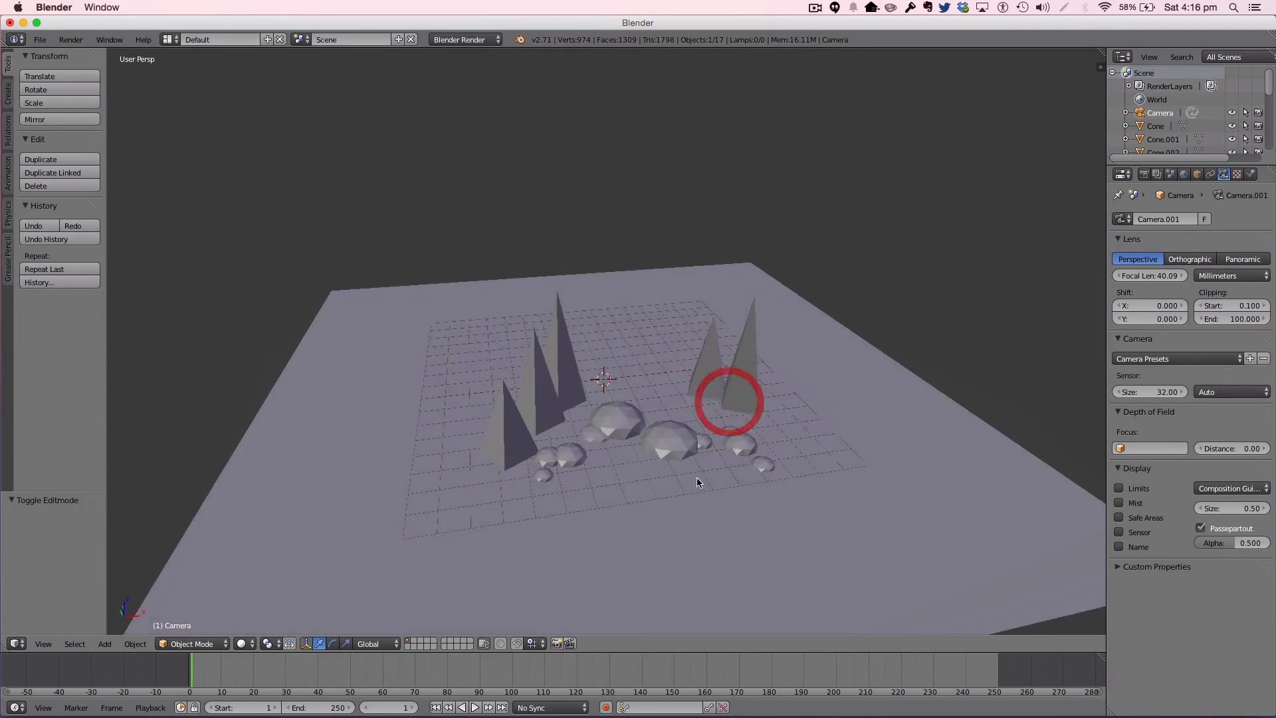
scroll(695, 479, down, 2)
key(0)
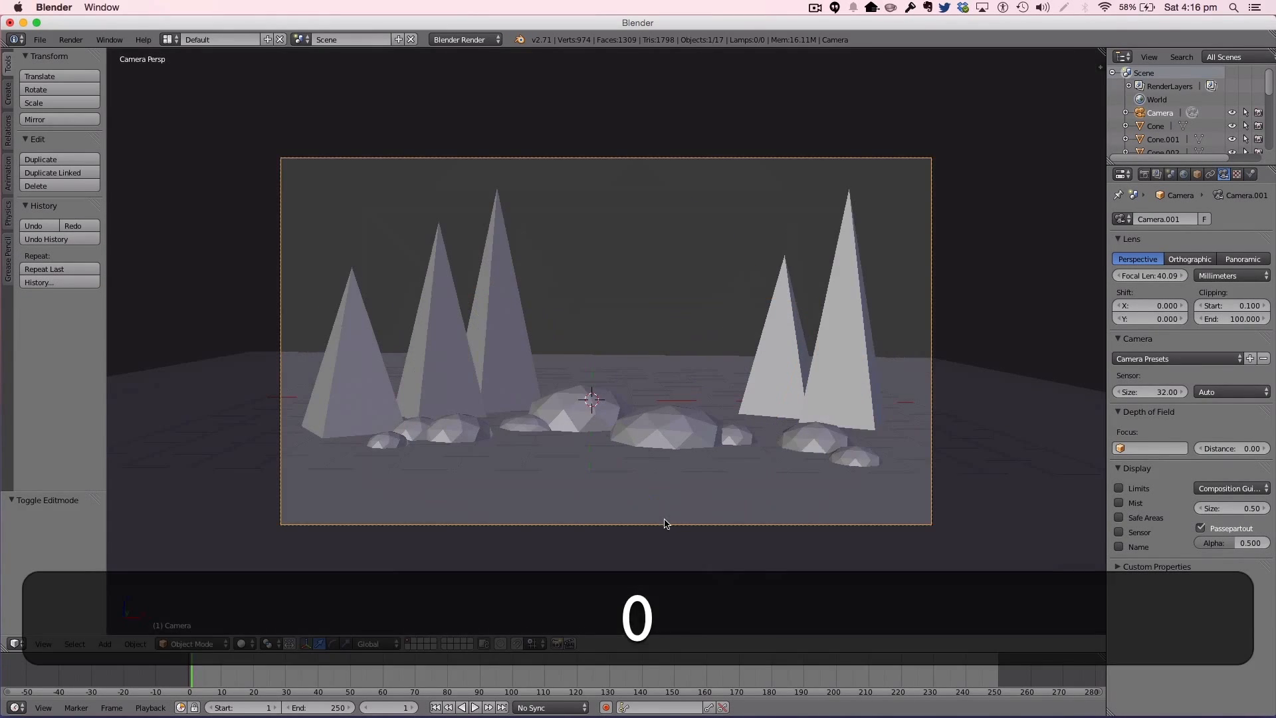
Step: Select the ground plane and subdivide its entire mesh twice more with 1 cut each
key(Tab)
right_click(673, 491)
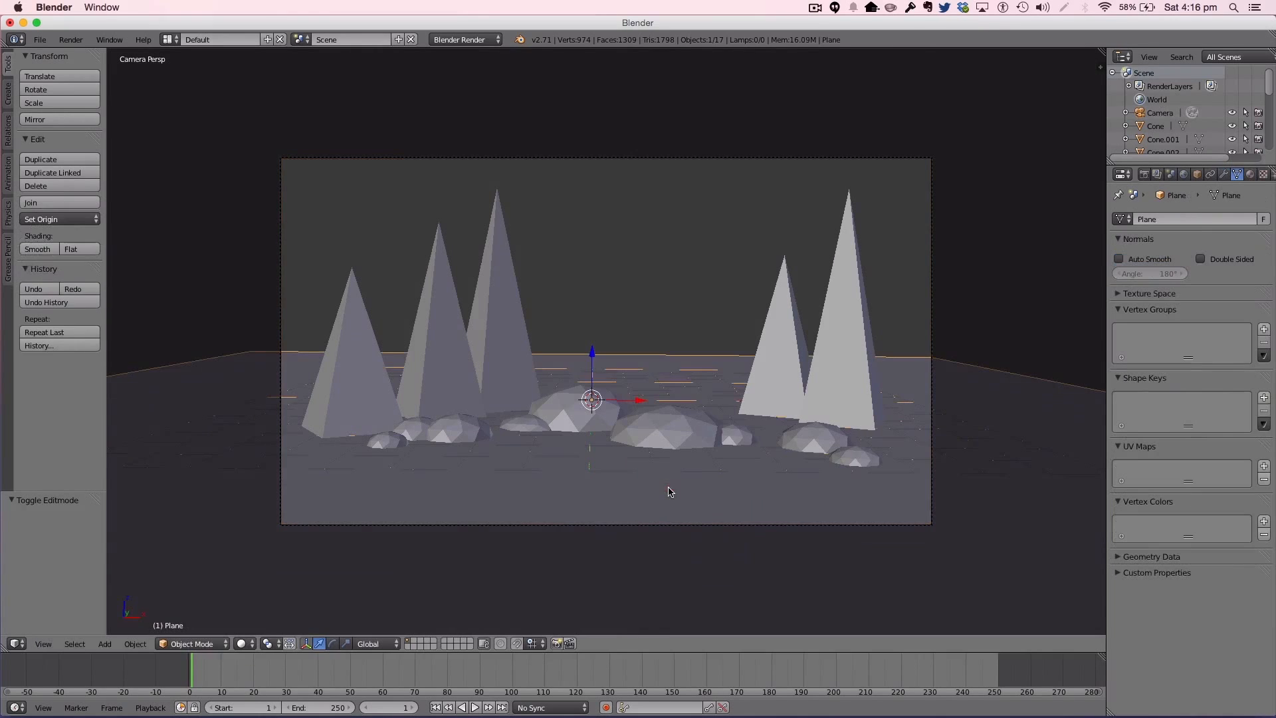
key(Tab)
key(Tab)
key(Tab)
key(a)
key(w)
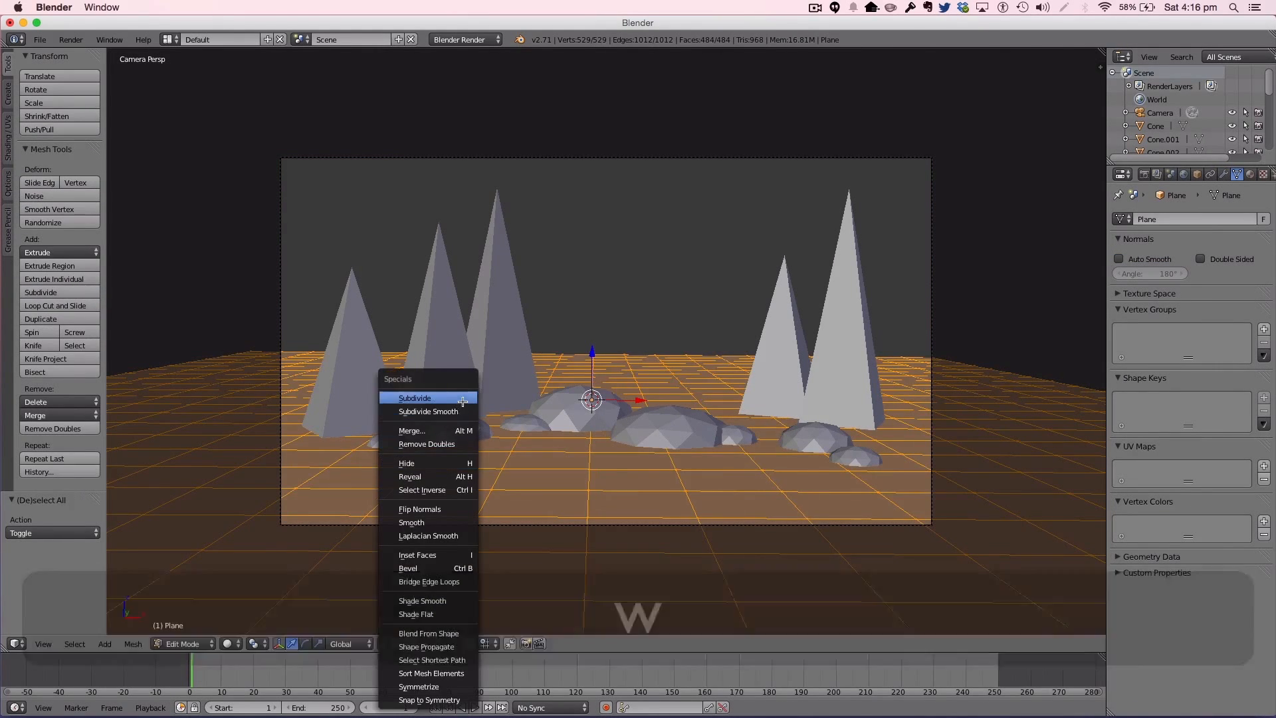
click(458, 398)
key(w)
click(448, 401)
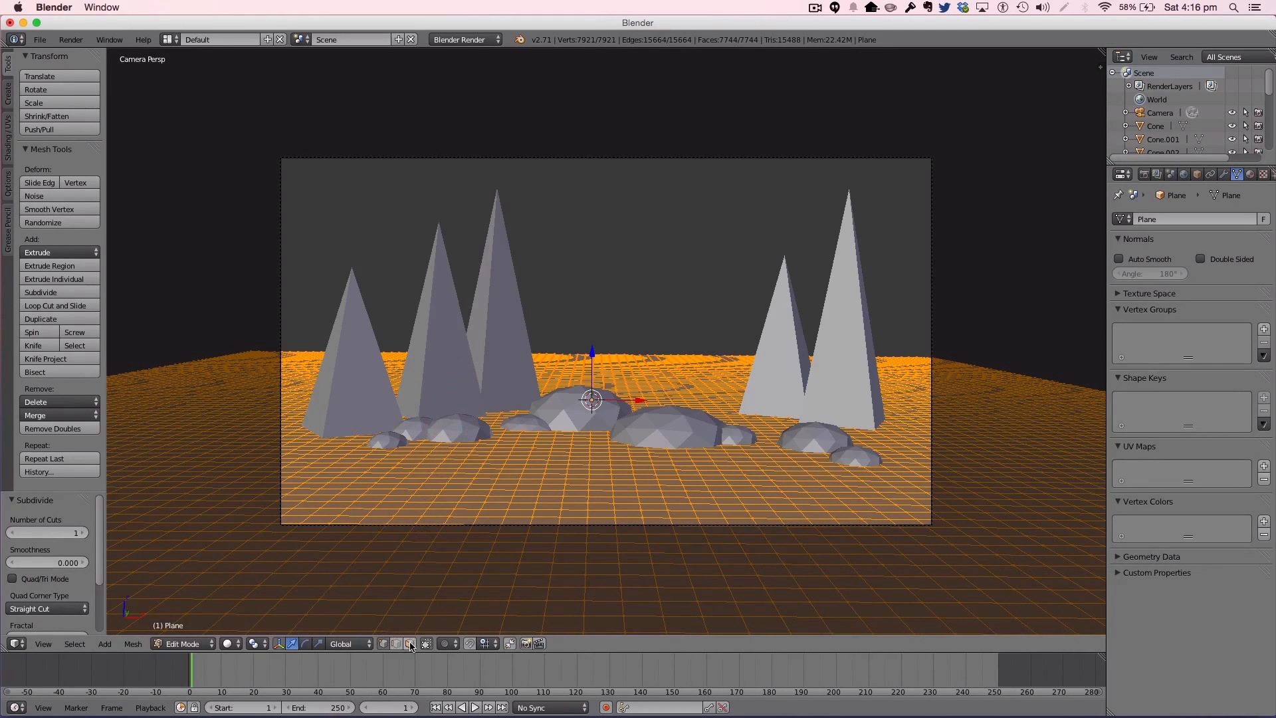
Step: In face select mode, clear the selection and circle-select a small patch of ground faces in front of the left-hand cones
key(a)
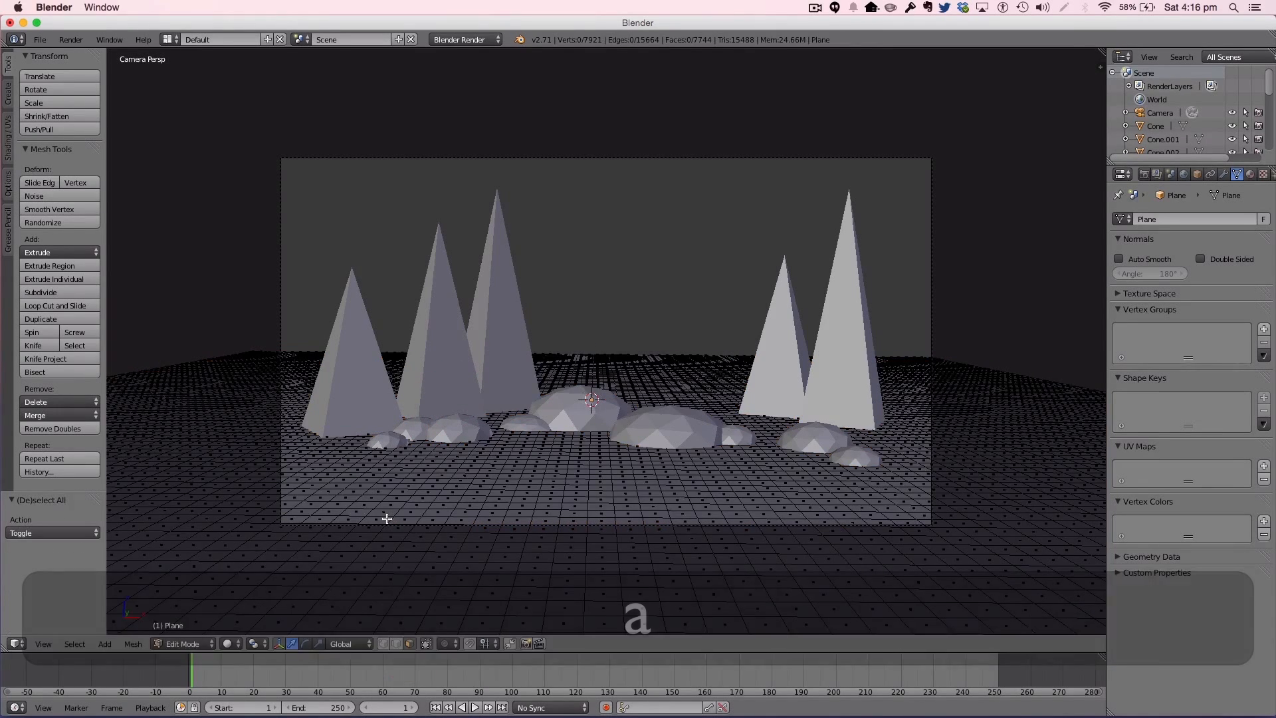
key(c)
mouse_move(386, 524)
mouse_down()
mouse_move(372, 525)
mouse_move(405, 523)
mouse_move(393, 527)
mouse_up()
click(393, 527)
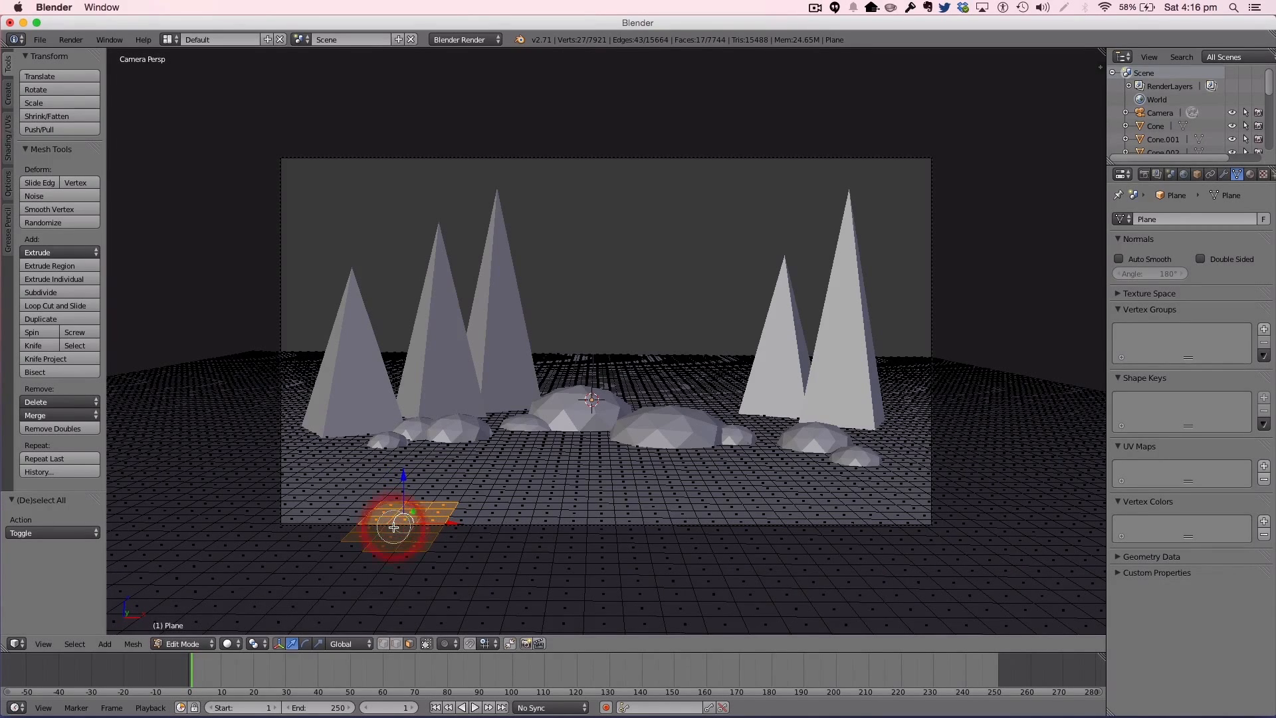
key(Escape)
Step: Add and remove individual faces around the selected ground patch to give it an irregular outline
shift+right_click(351, 517)
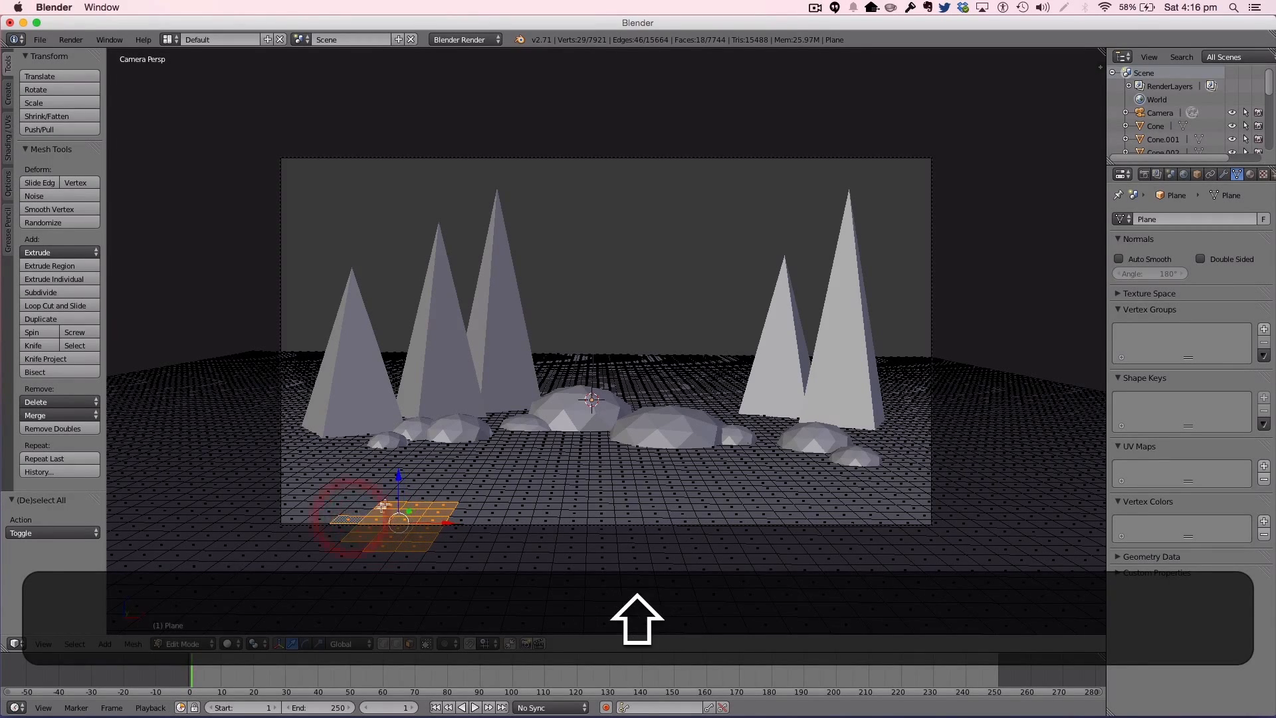
shift+right_click(373, 513)
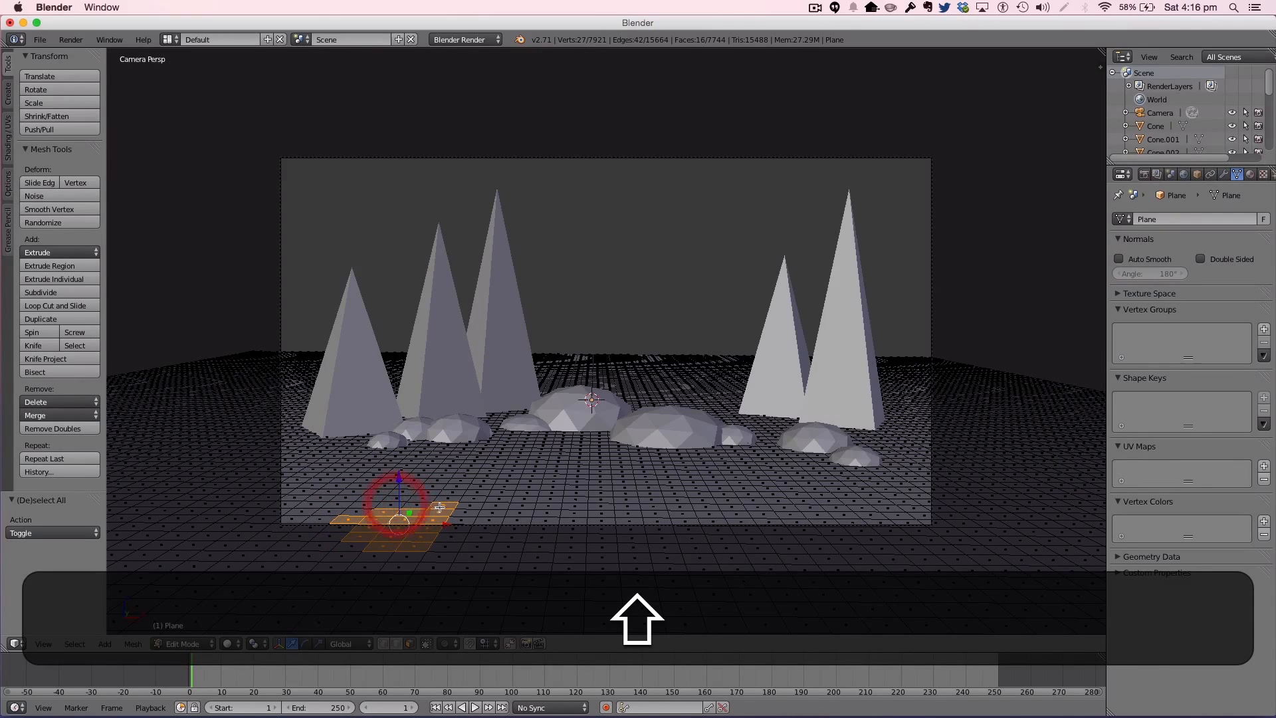
shift+right_click(446, 513)
shift+right_click(457, 521)
shift+right_click(470, 506)
shift+right_click(437, 511)
shift+right_click(457, 520)
shift+right_click(393, 505)
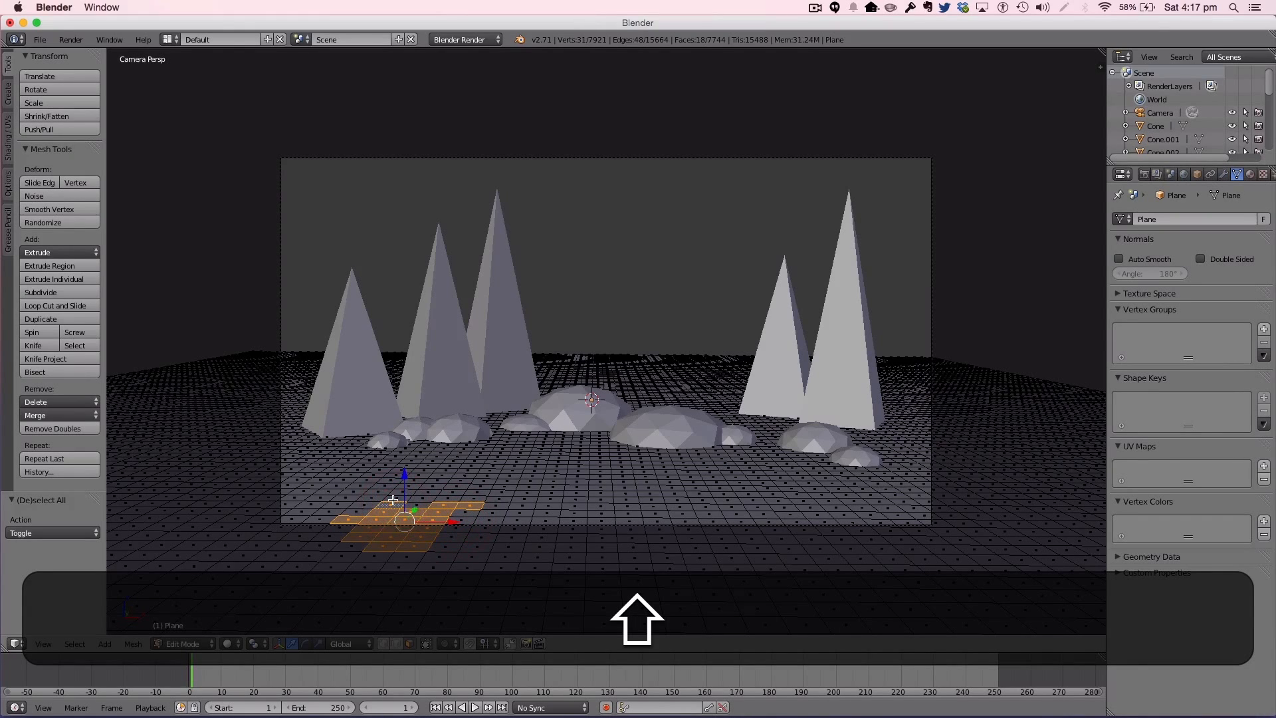
Step: Extrude the selected ground patch -0.096 along Z to form a shallow hollow, and return to Object Mode
key(e)
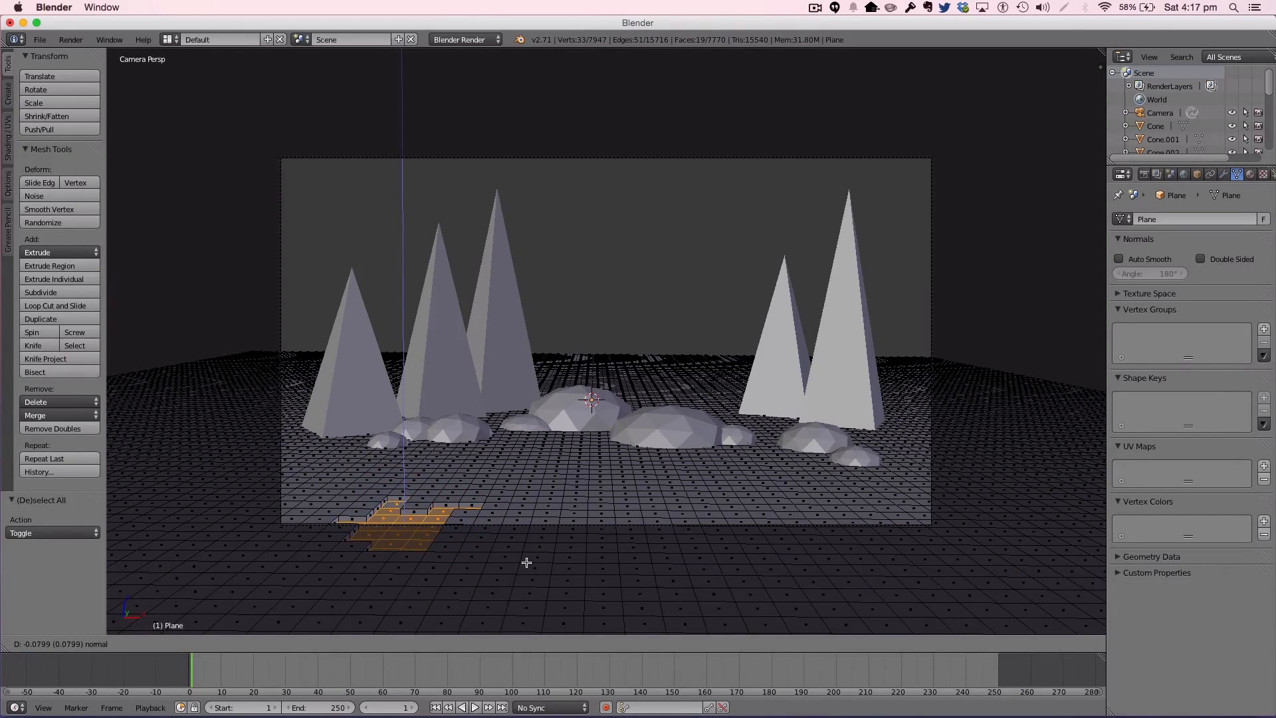
click(526, 564)
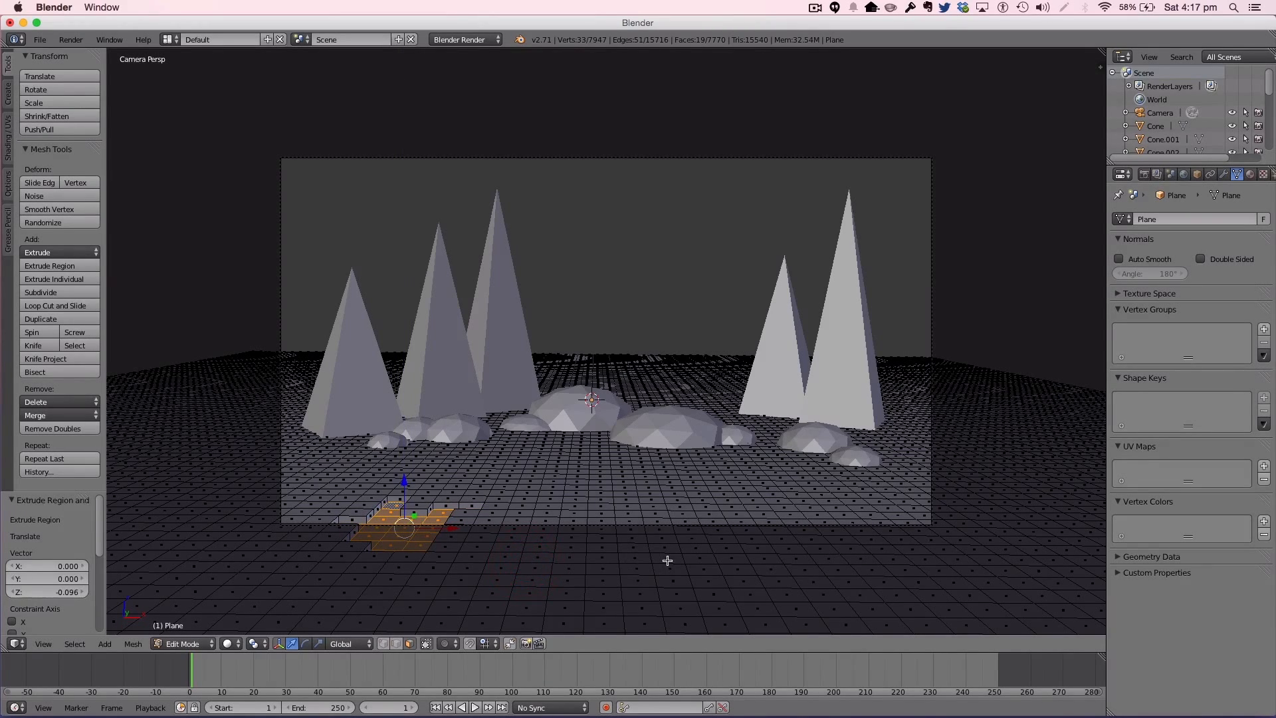
key(Tab)
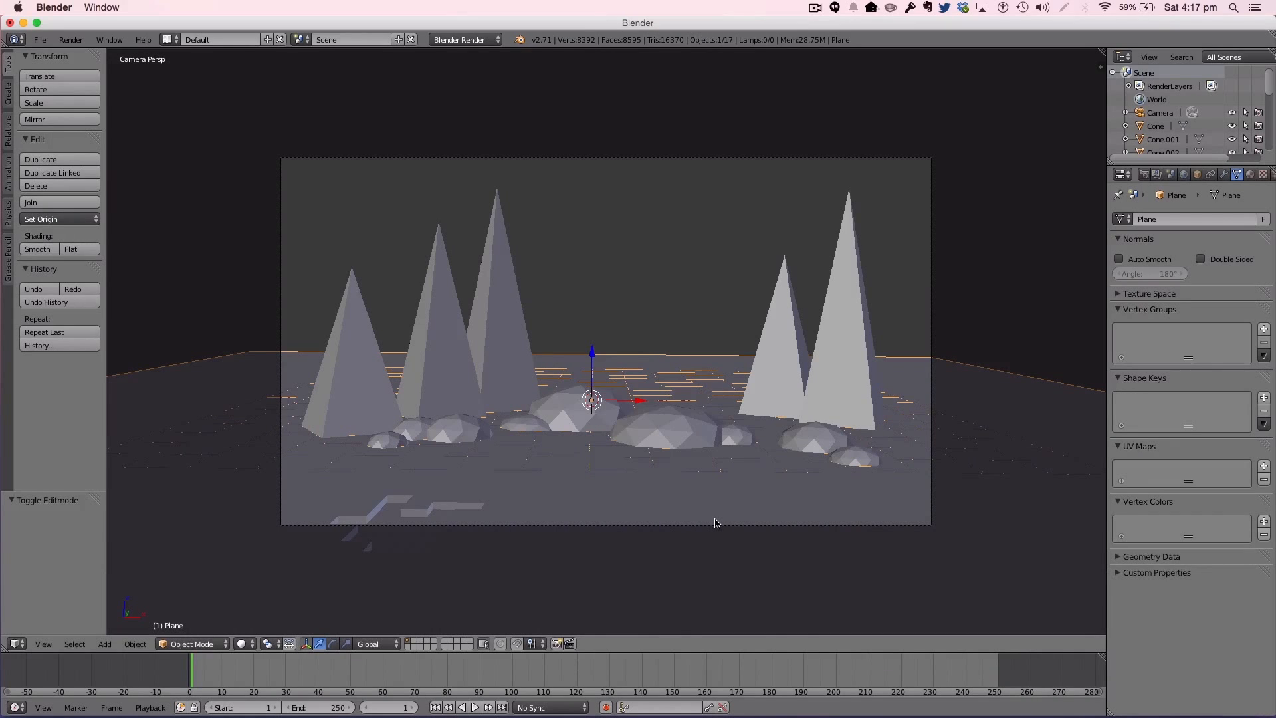
Step: Extrude the selected ground patch once more in Edit Mode, and return to Object Mode
key(Tab)
key(e)
click(405, 473)
key(Tab)
Step: Show only the empty second layer and leave the camera view for an angled perspective view of the grid
click(413, 642)
key(KP_0)
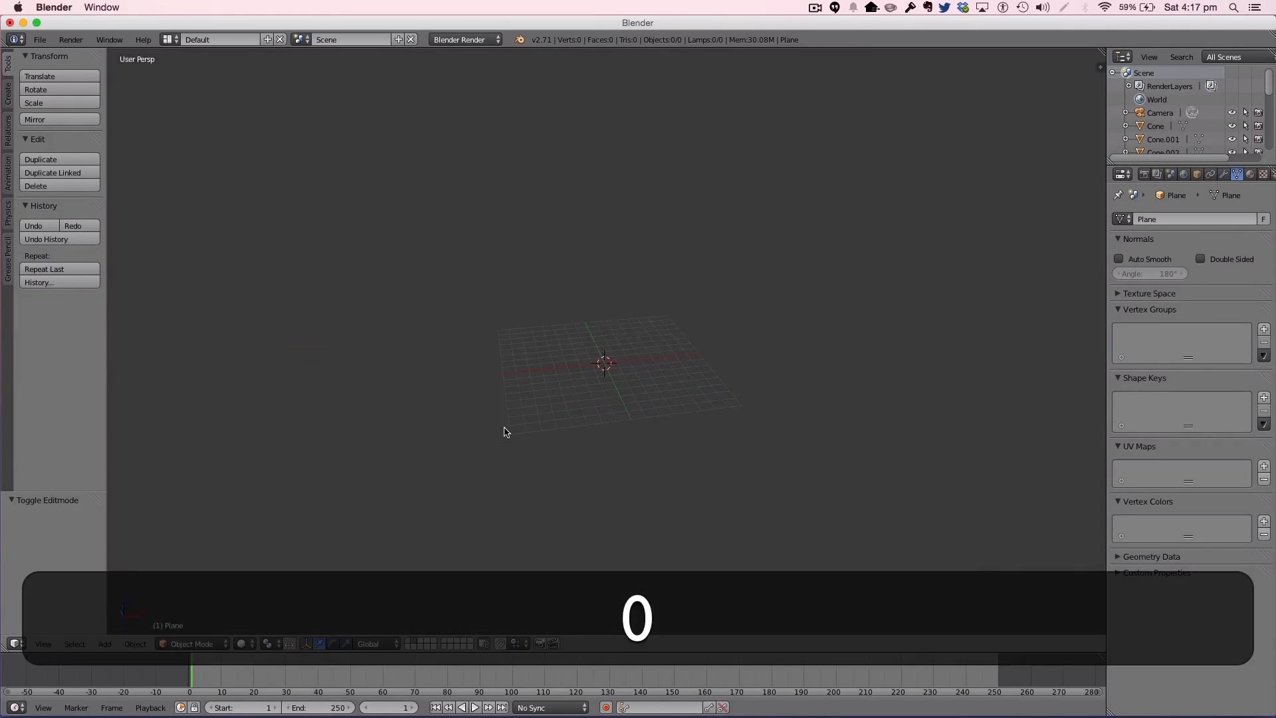
key(KP_1)
key(KP_5)
middle_drag(658, 356, 609, 454)
key(KP_5)
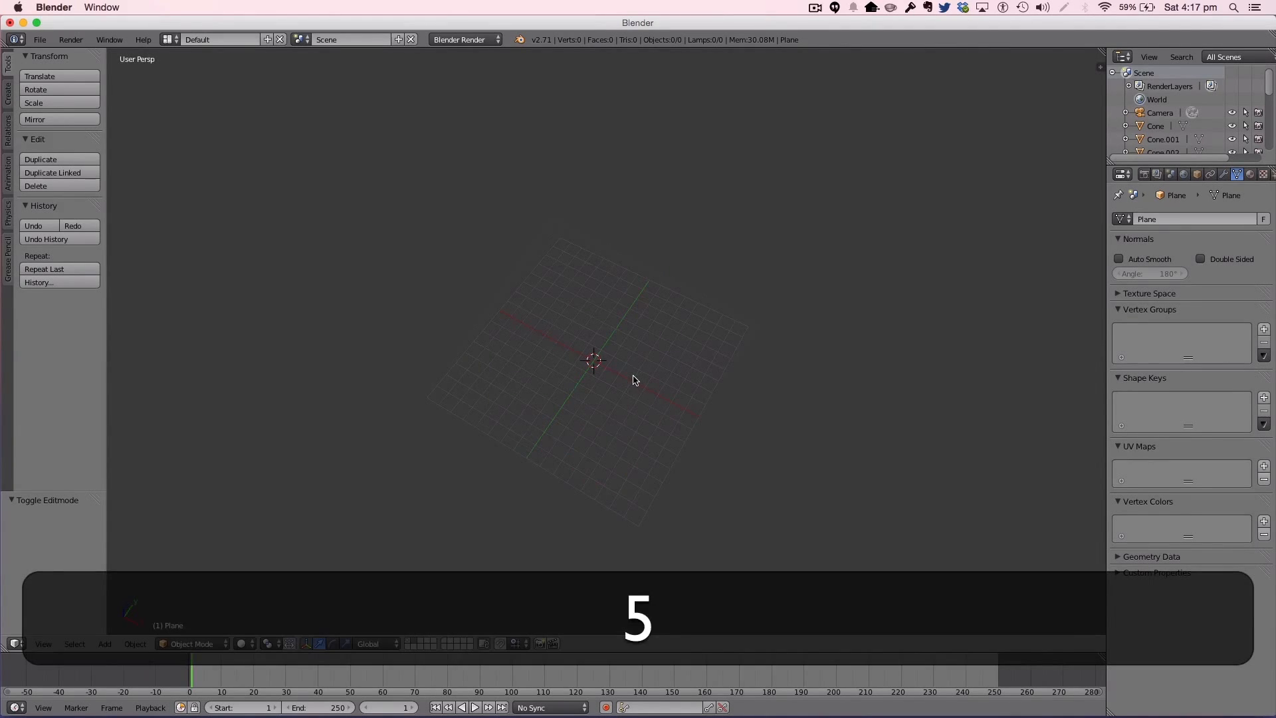
Step: Add an Image empty at the origin and rotate it 90° about X so it stands upright
key(shift+a)
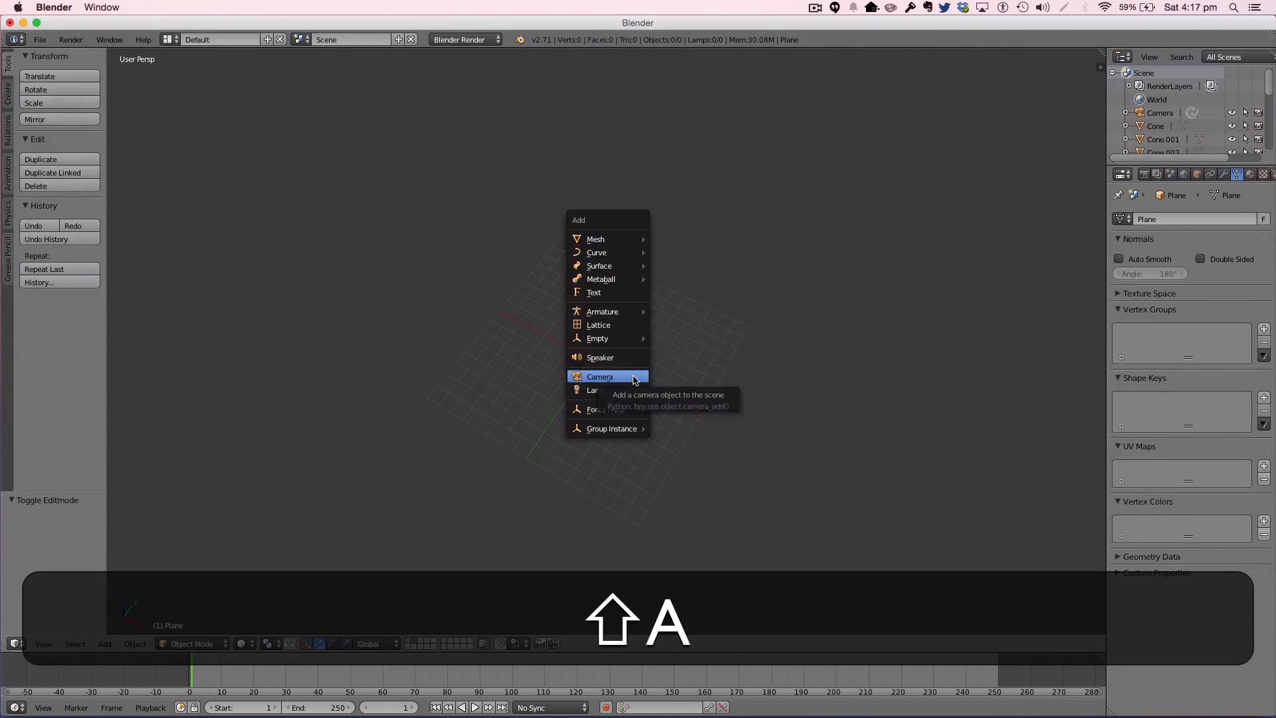
mouse_move(638, 339)
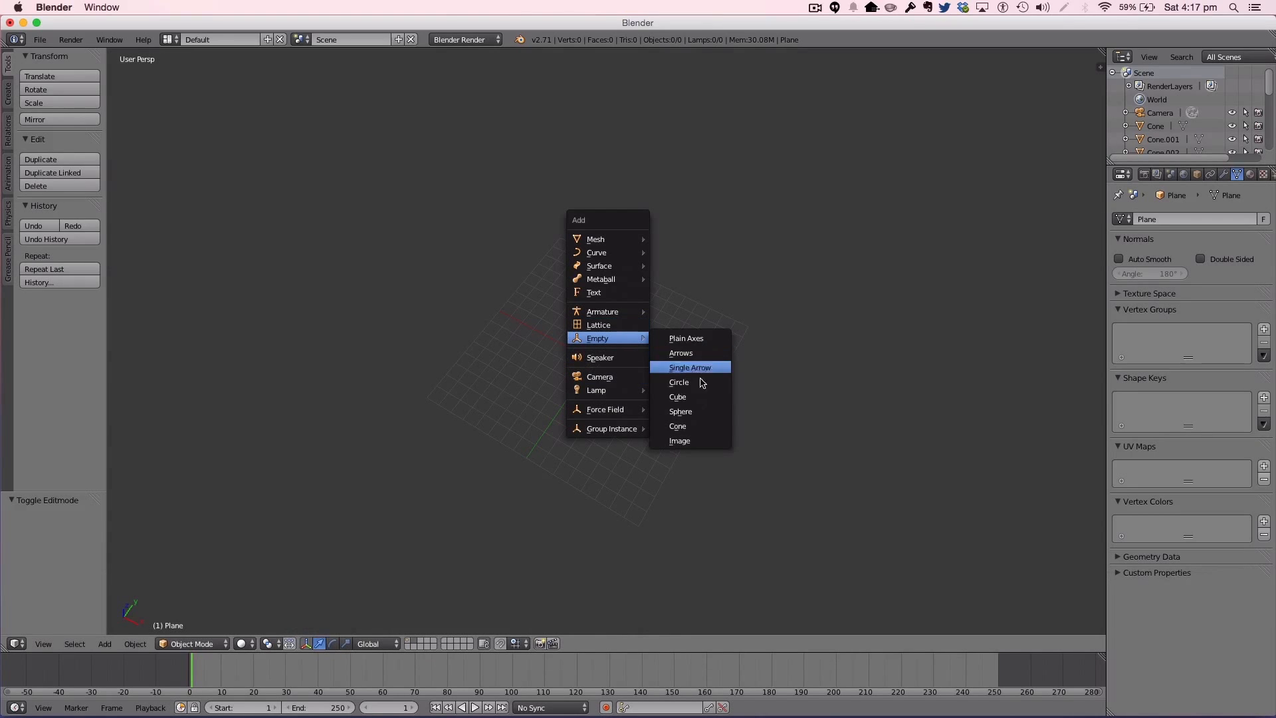
click(673, 439)
key(r)
key(x)
text(zx90)
key(Return)
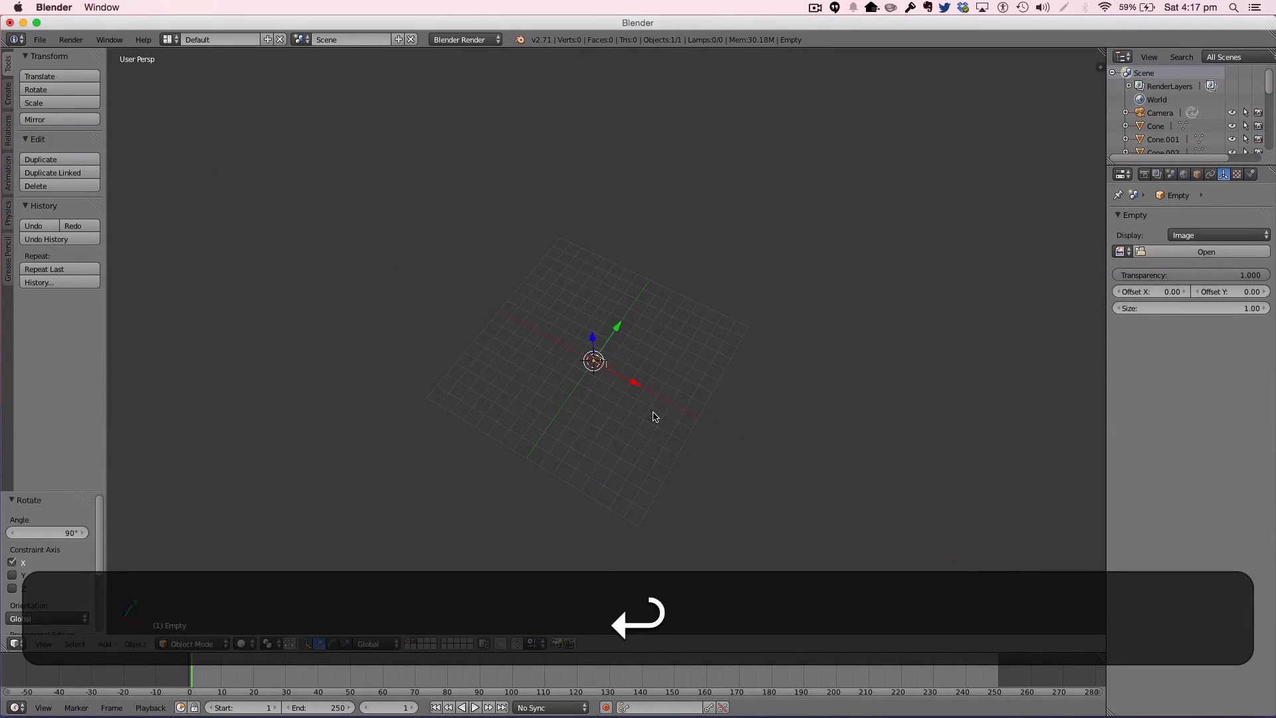
Step: Load Pengiun.jpg from the Desktop folder as the picture for the empty
click(1206, 254)
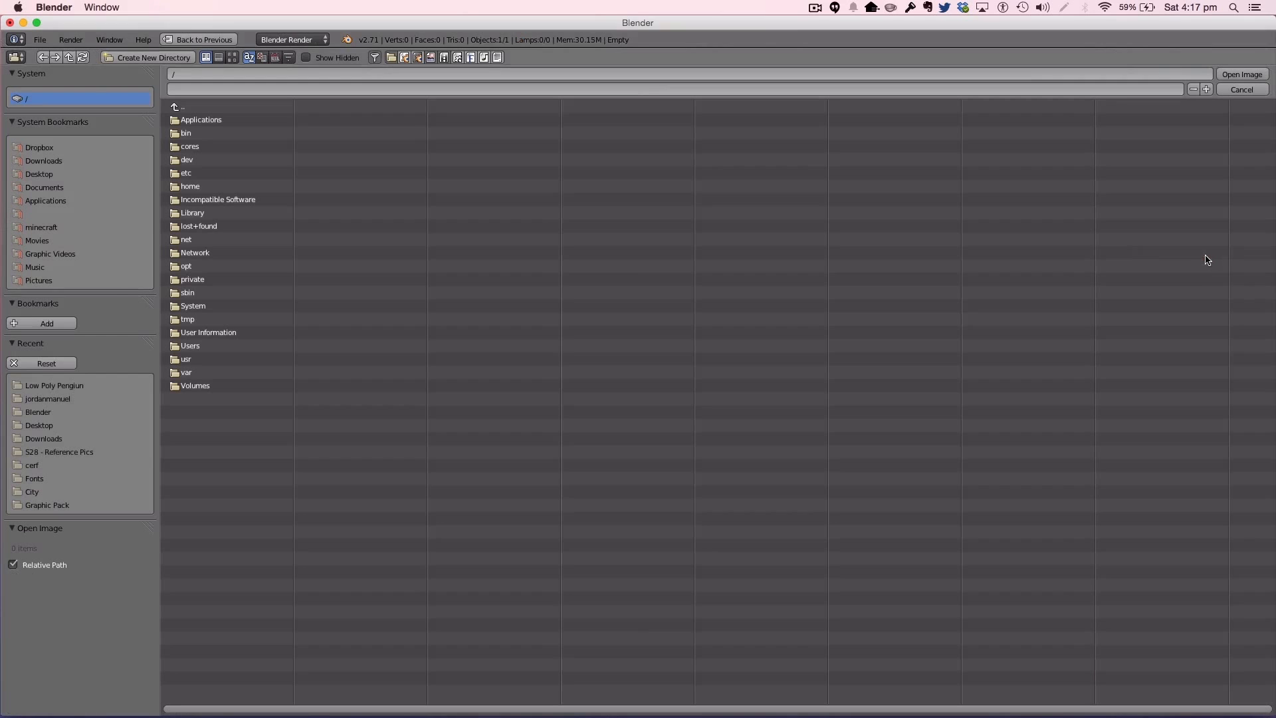
click(43, 176)
double_click(199, 120)
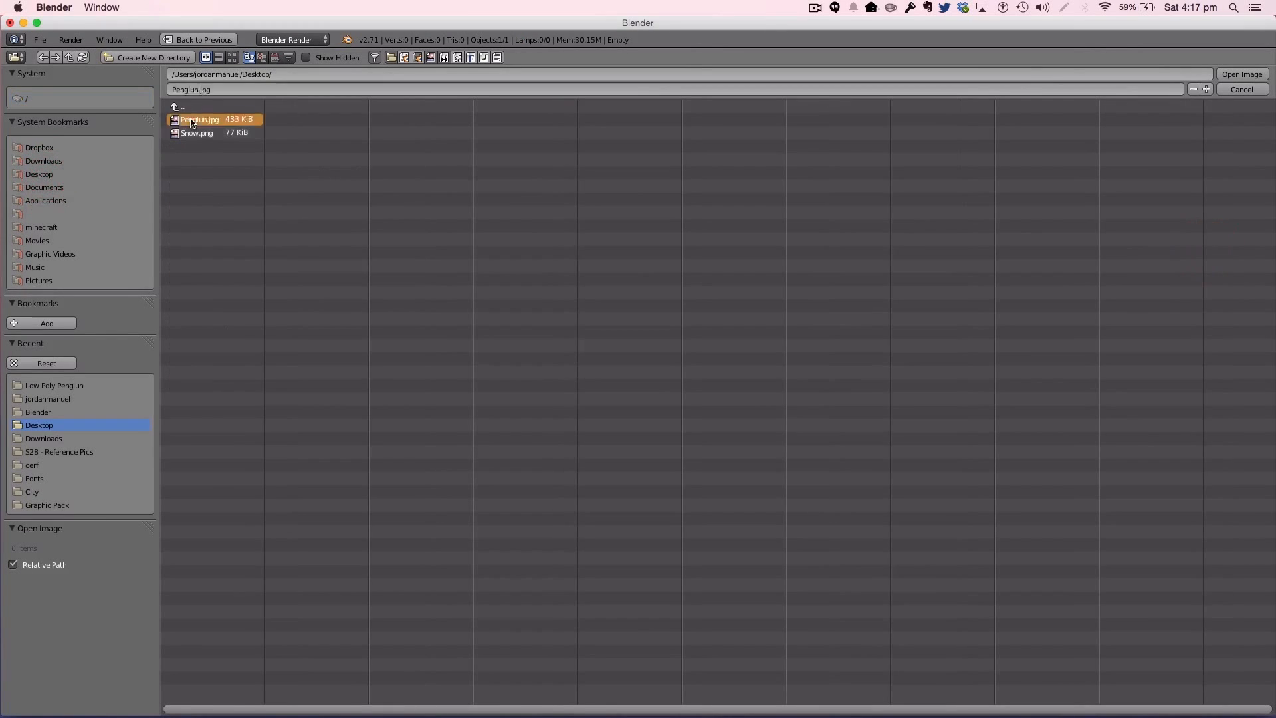
middle_drag(658, 386, 687, 297)
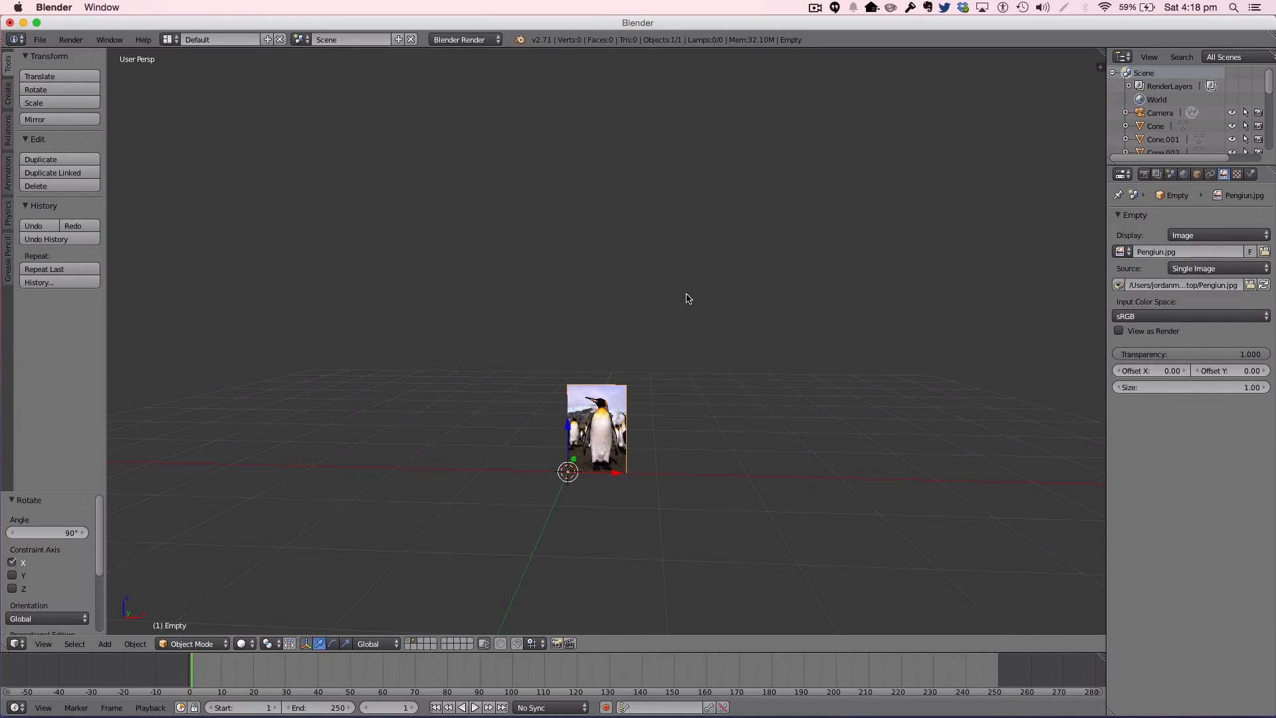
Step: Try stretching the penguin image by 1.264 along Z only, and undo it
key(r)
key(z)
click(749, 275)
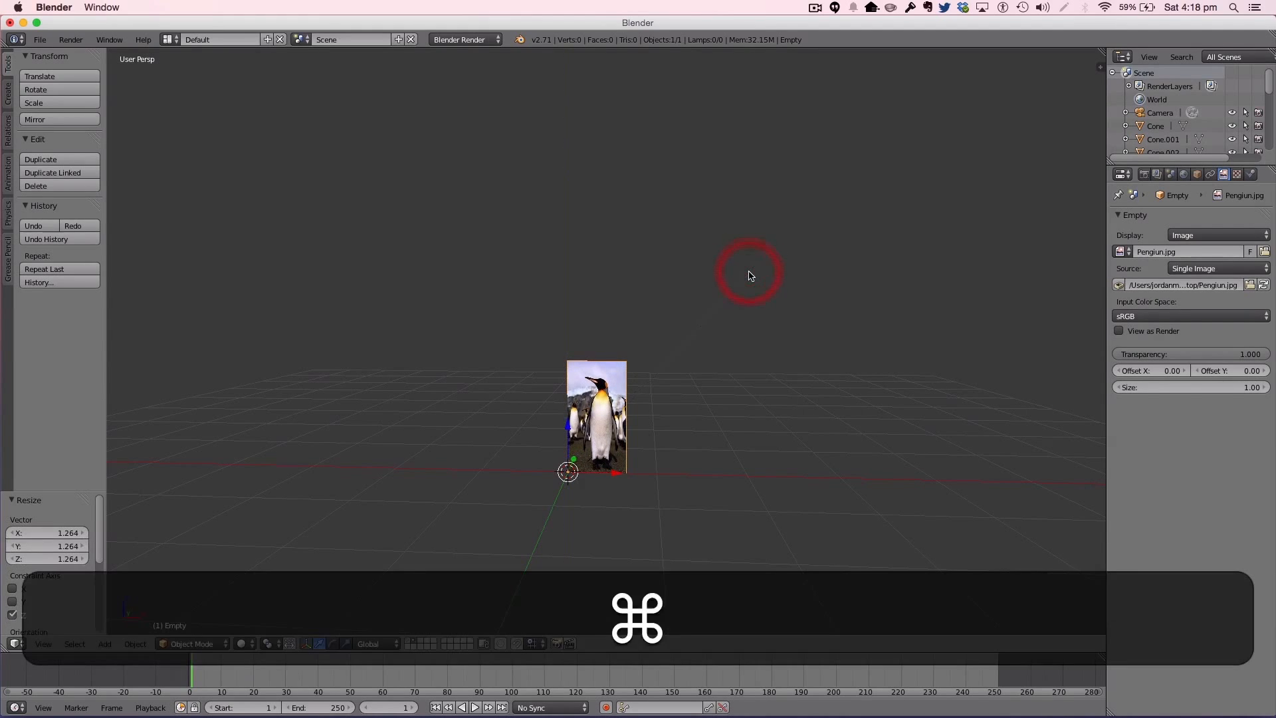
key(super+z)
Step: Scale the penguin image uniformly by about 3.971 and move it about -1.009 along X
key(s)
right_click(513, 601)
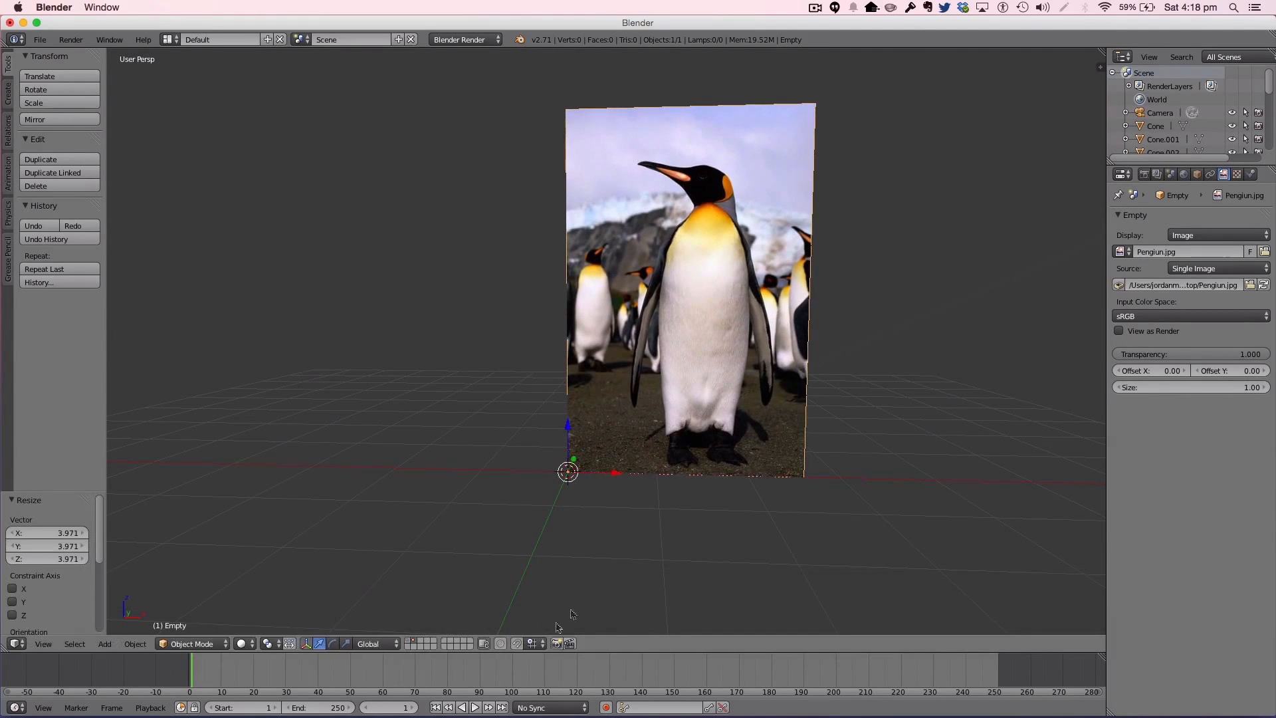
drag(613, 470, 527, 467)
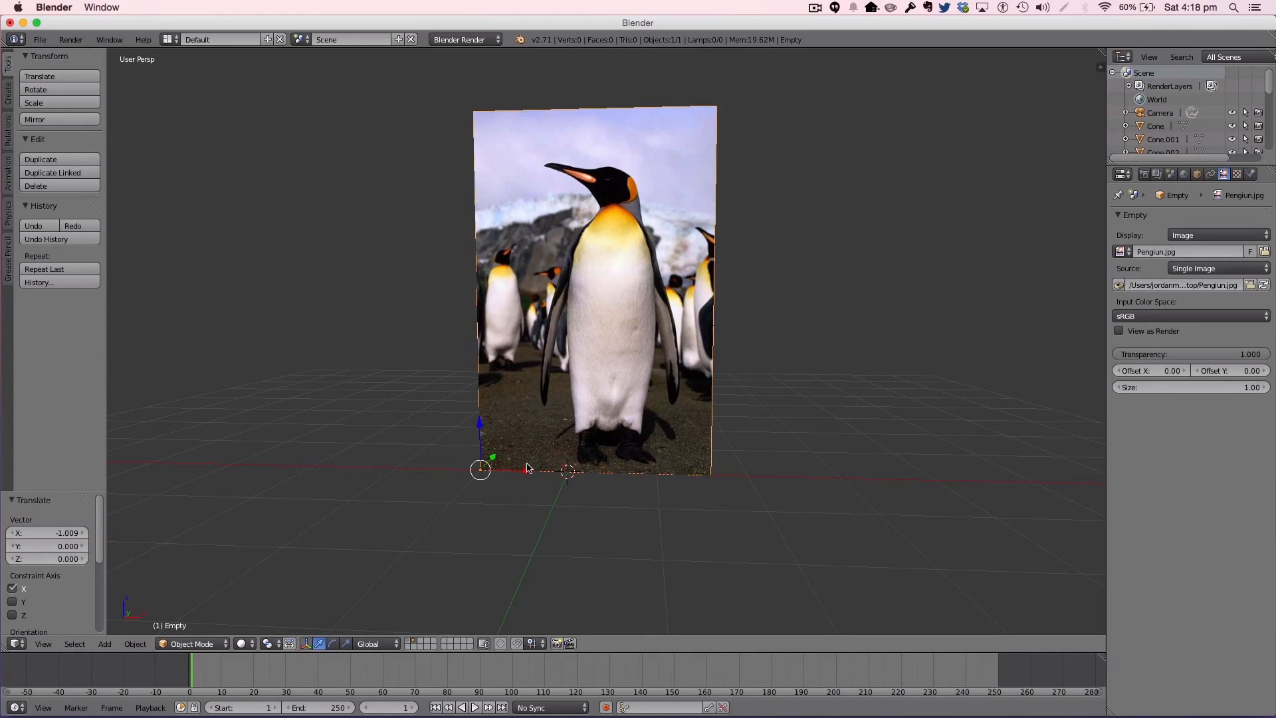
Step: In front orthographic view, shift the image -0.466 and a further -0.009 along X to centre the penguin on the vertical axis
key(KP_5)
key(KP_1)
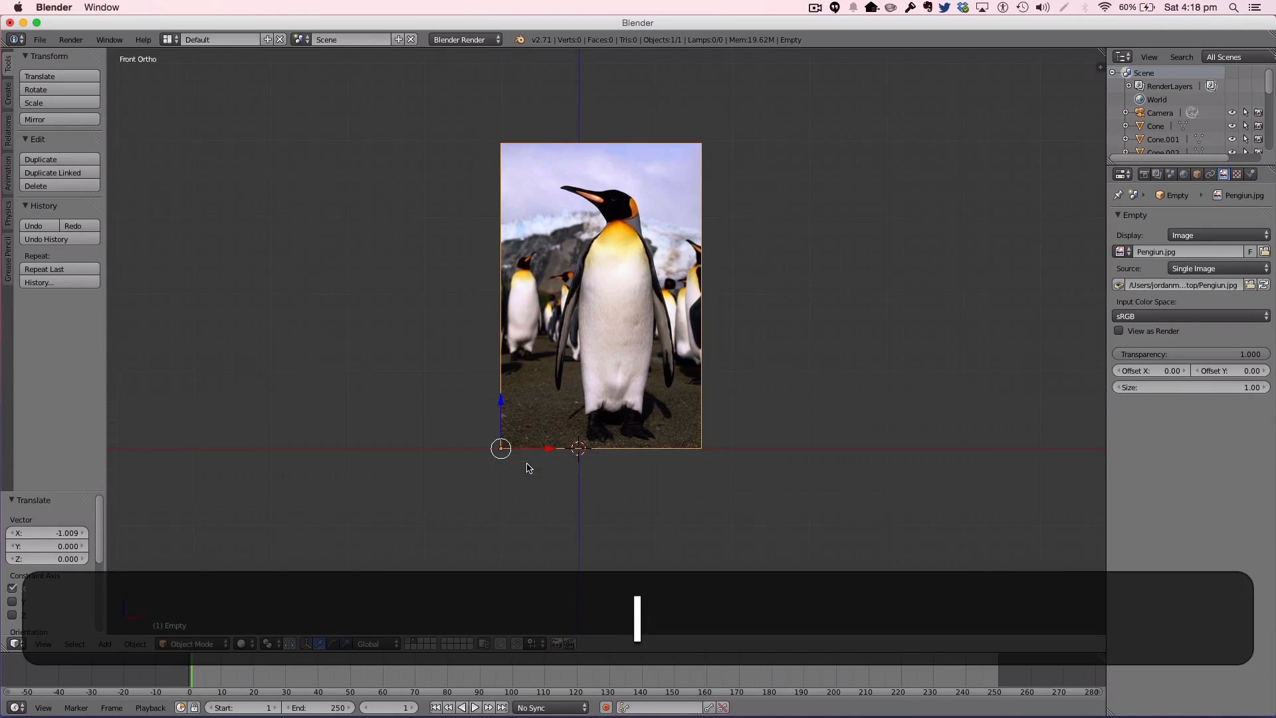
drag(551, 449, 510, 427)
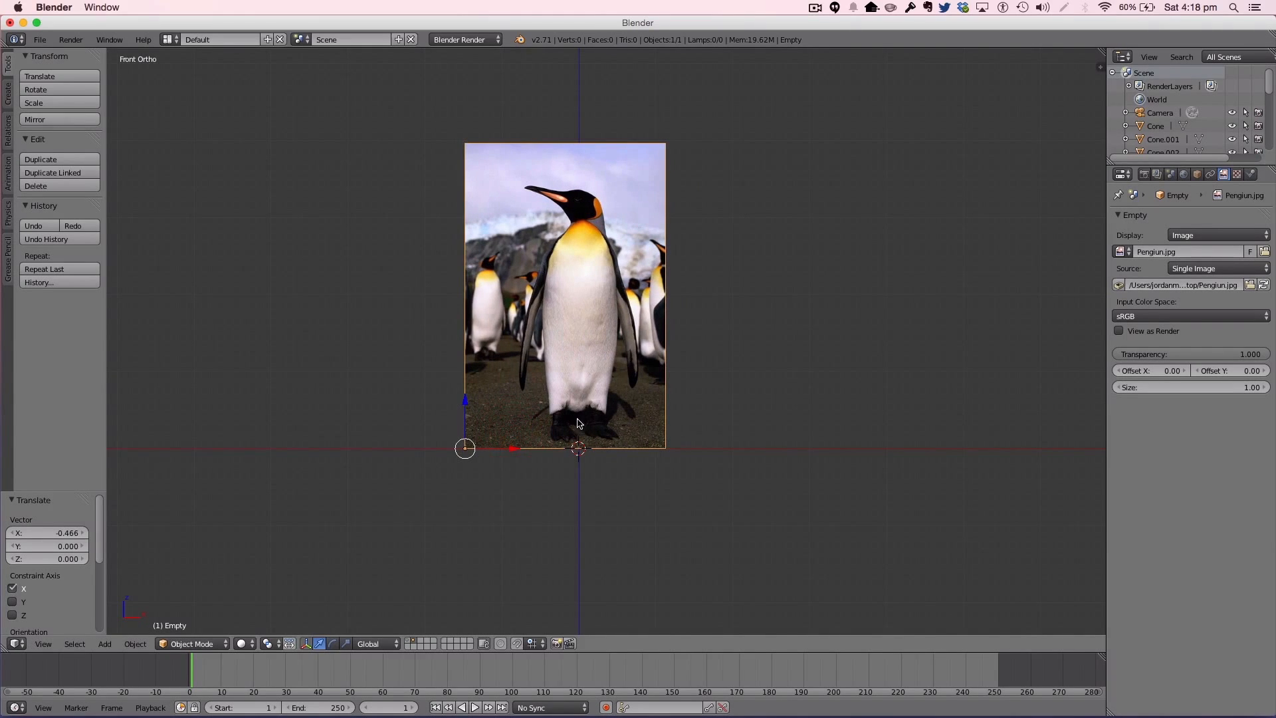
drag(512, 451, 514, 449)
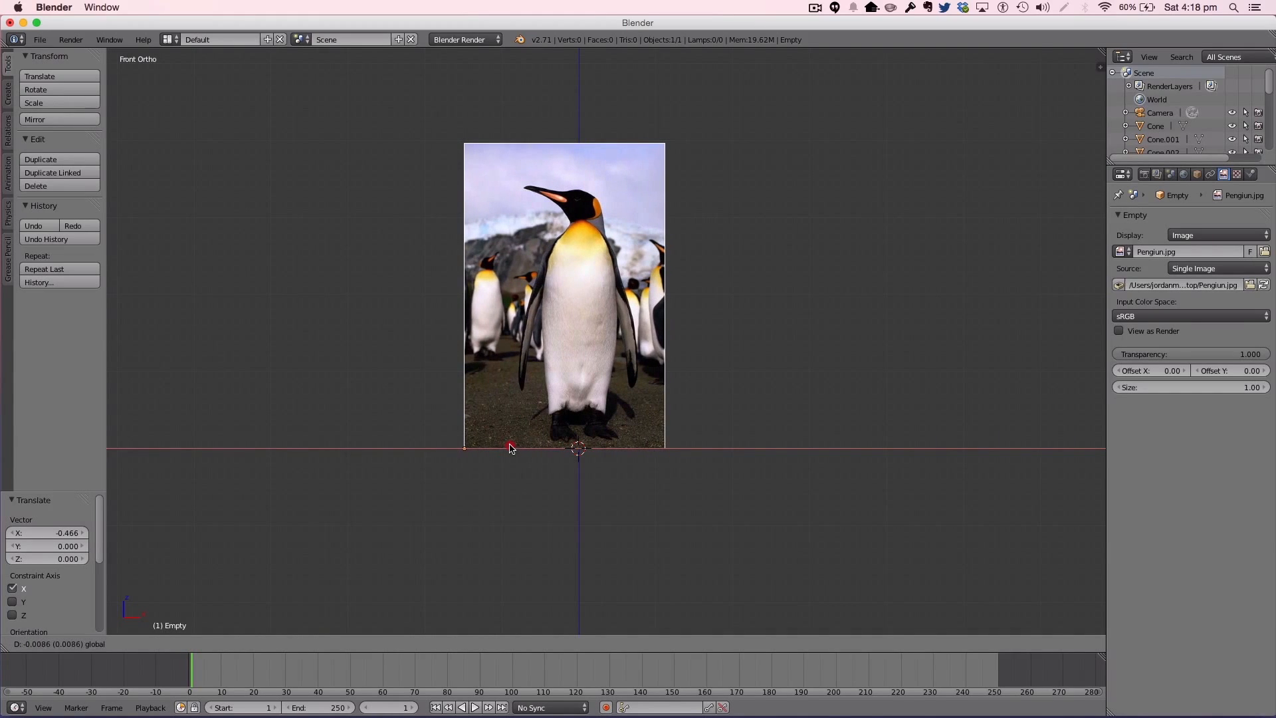
click(510, 449)
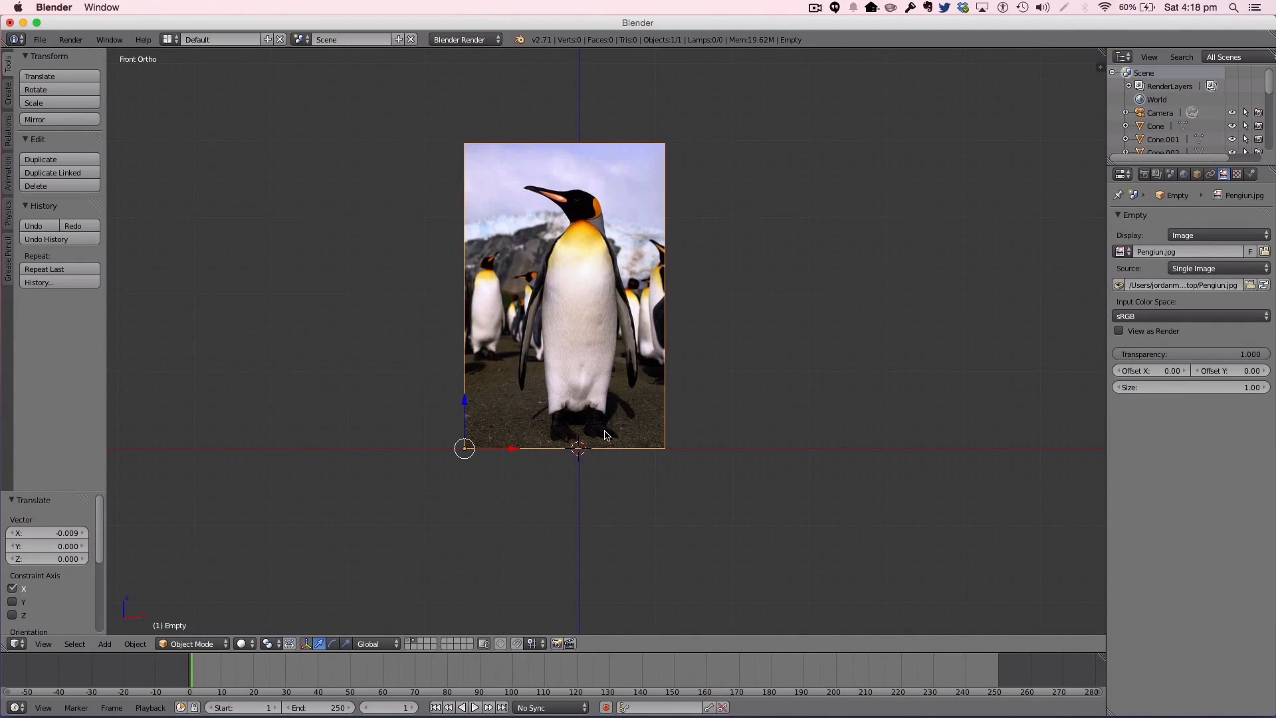
Step: Add a cylinder mesh at the origin and set it to 8 vertices
key(shift)
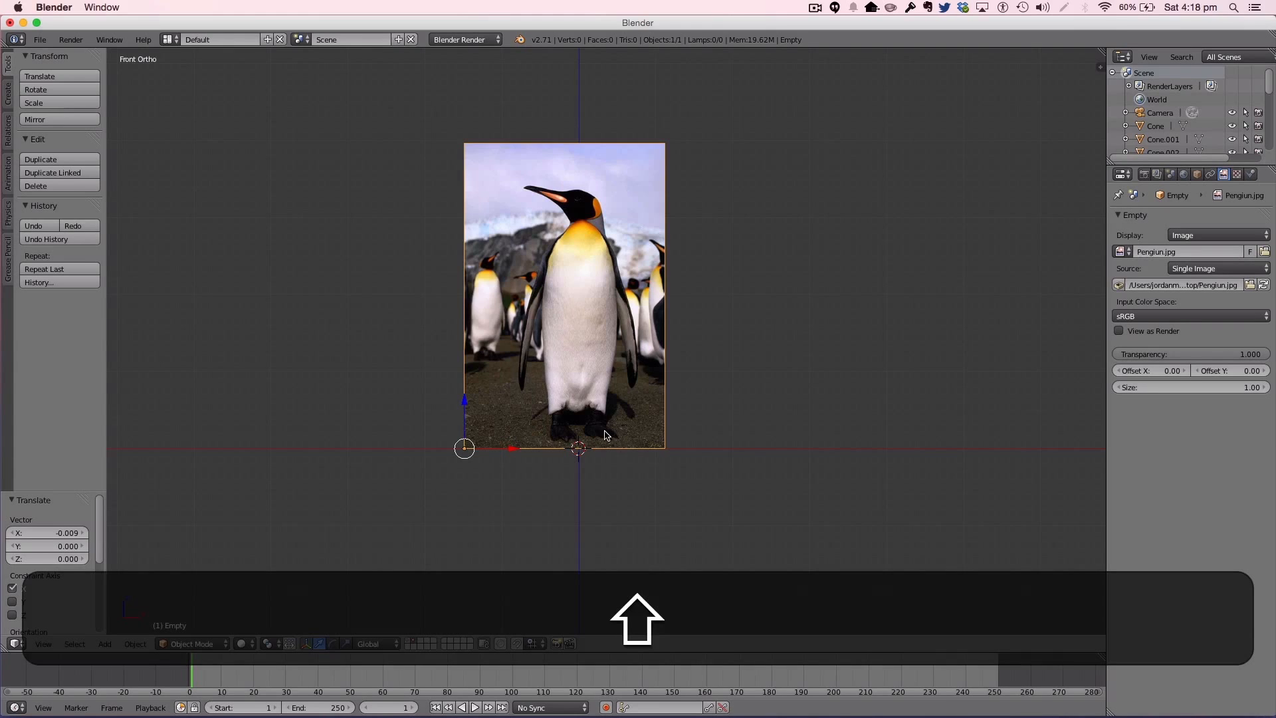
key(shift+a)
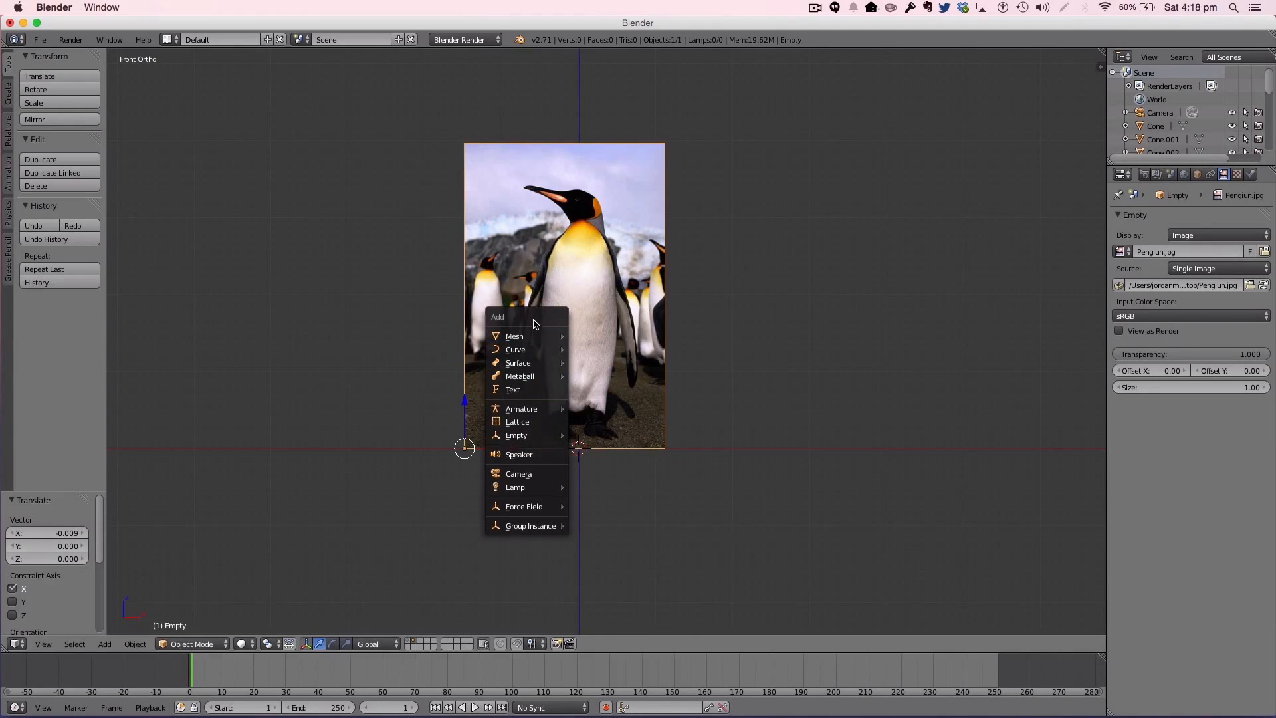
mouse_move(536, 336)
click(591, 402)
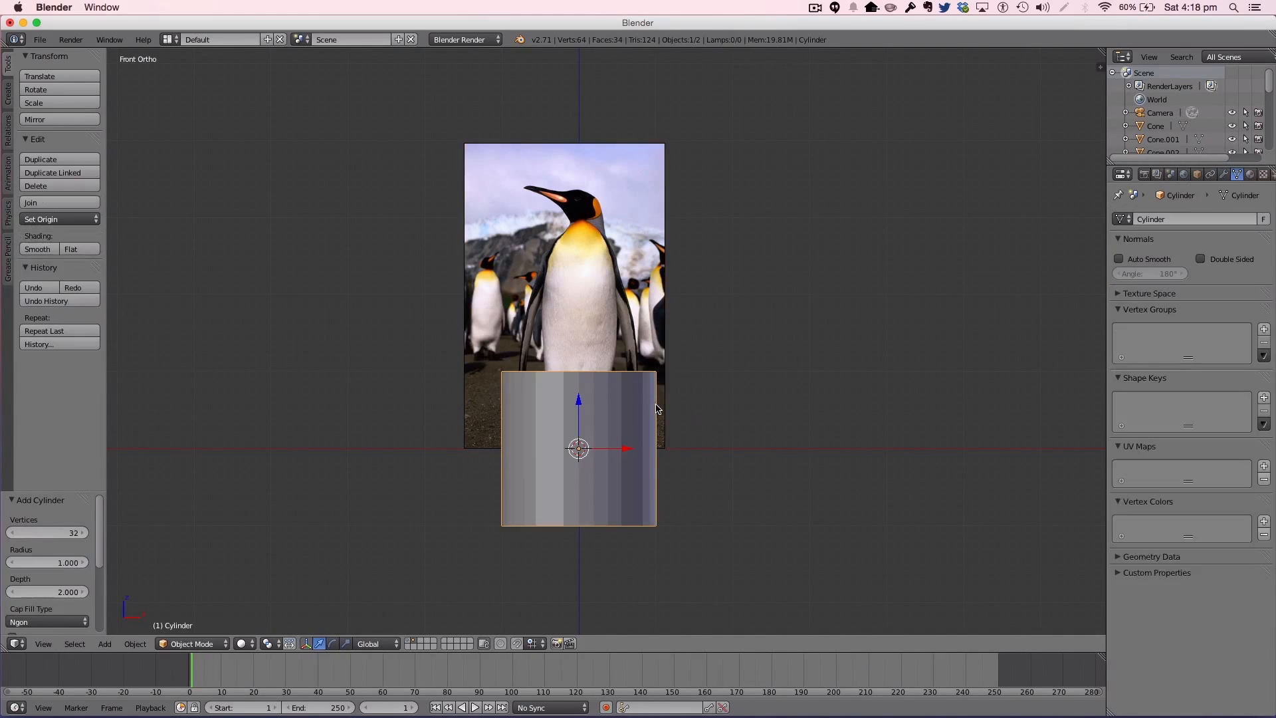
click(59, 531)
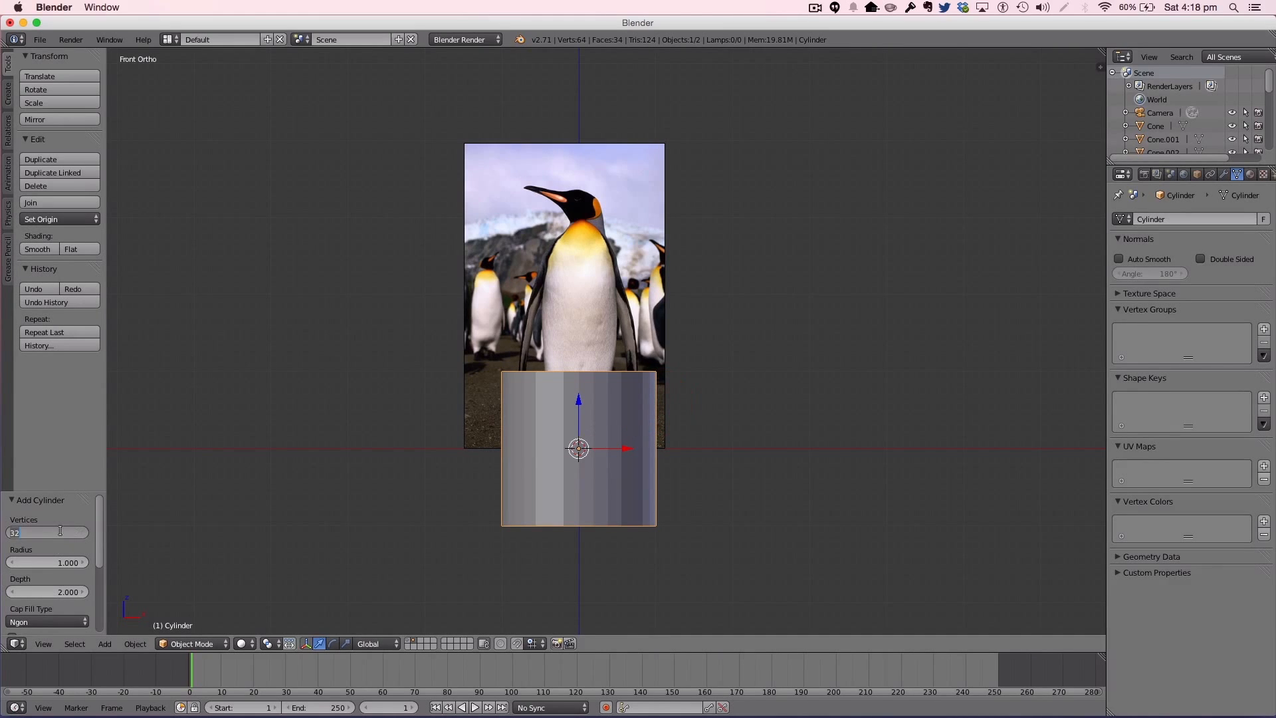
text(8)
key(Return)
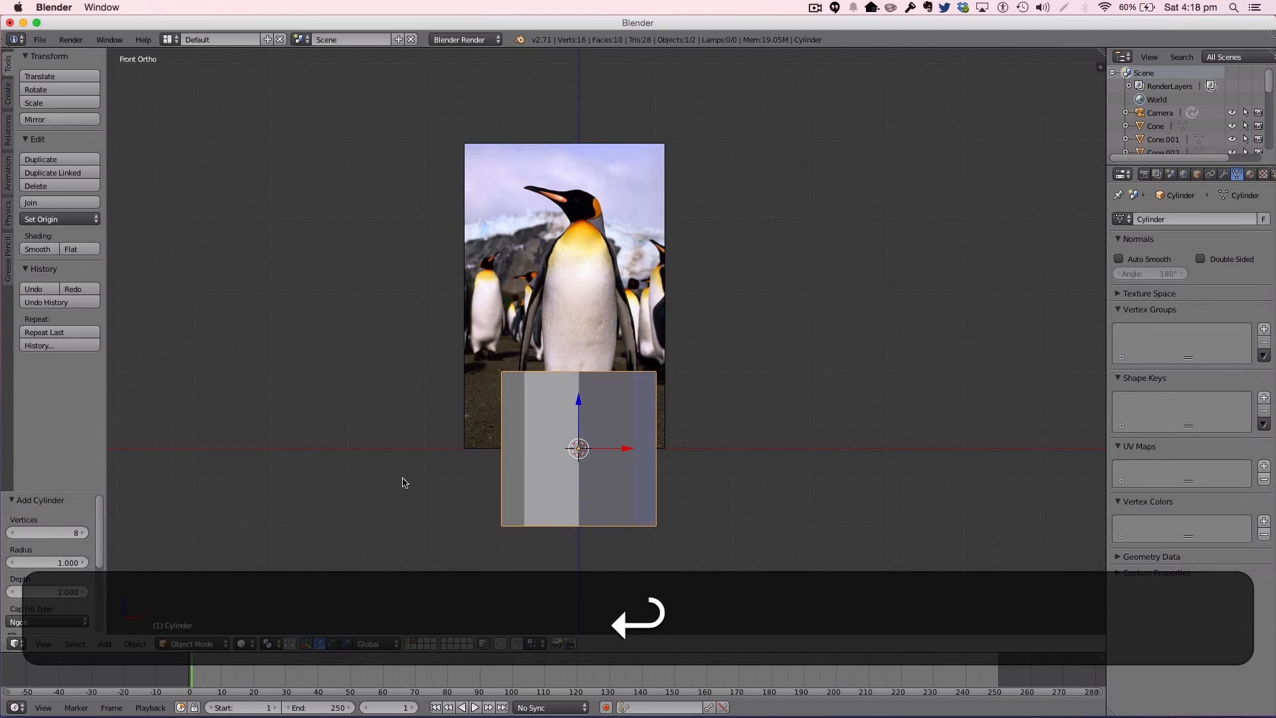
Step: Scale the cylinder down, raise it over the penguin's body and adjust its width along X
key(s)
click(635, 400)
drag(583, 401, 599, 316)
key(s)
key(x)
click(630, 313)
Step: Flatten the cylinder along Z and fit its width and position to the penguin's lower belly, nudging it 0.009 along X
key(s)
key(z)
click(580, 319)
drag(579, 319, 574, 331)
key(s)
key(x)
click(709, 357)
drag(625, 378, 629, 381)
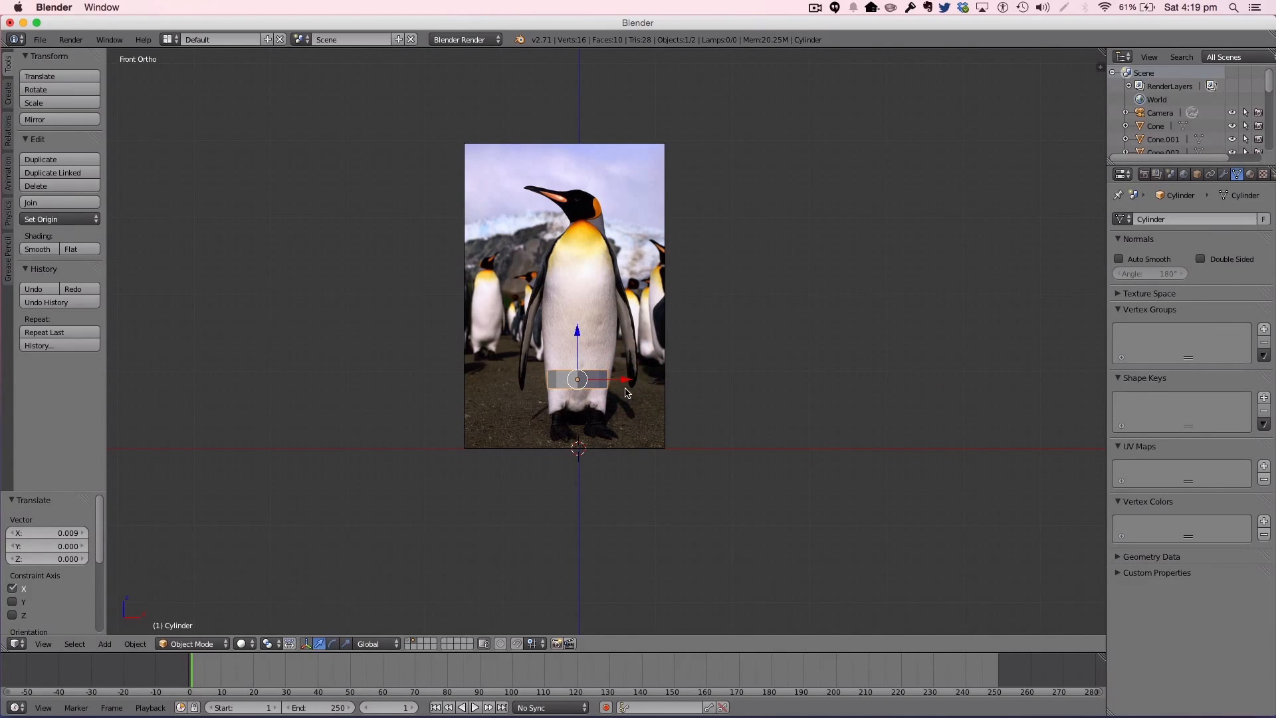
Step: Enter Edit Mode in wireframe display and box-select only the cylinder's top ring of vertices
key(Tab)
key(z)
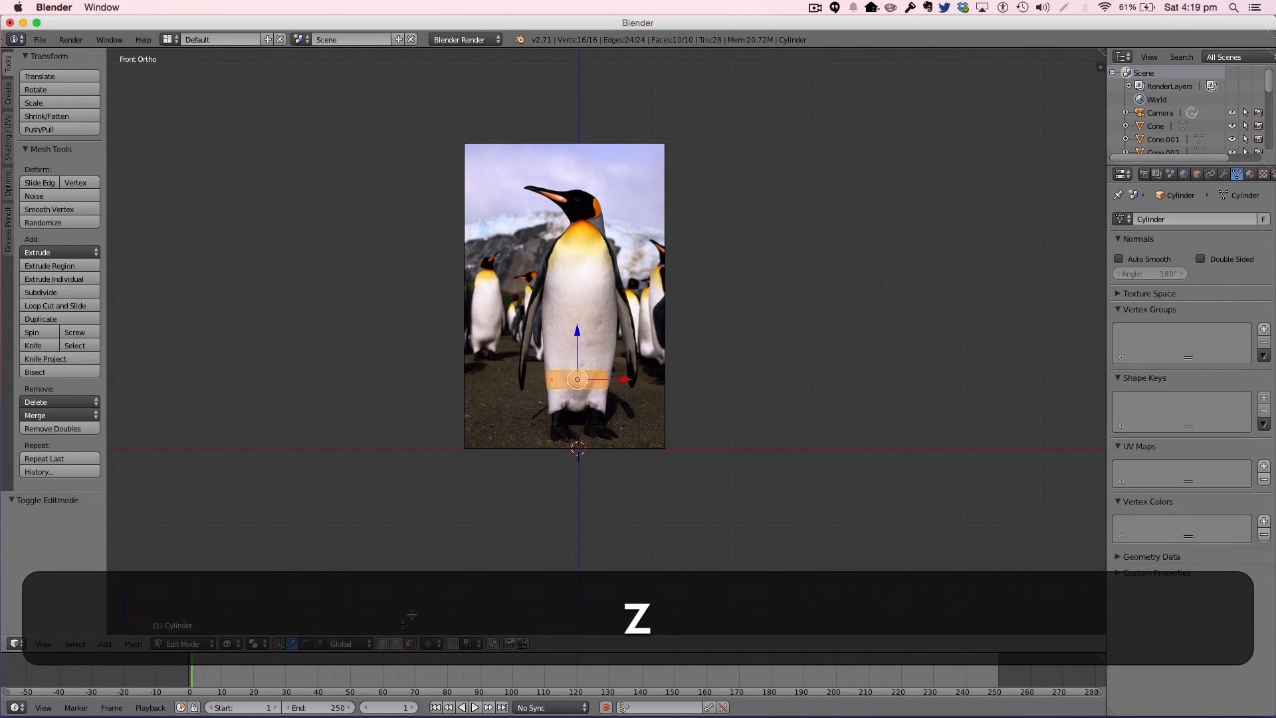
key(a)
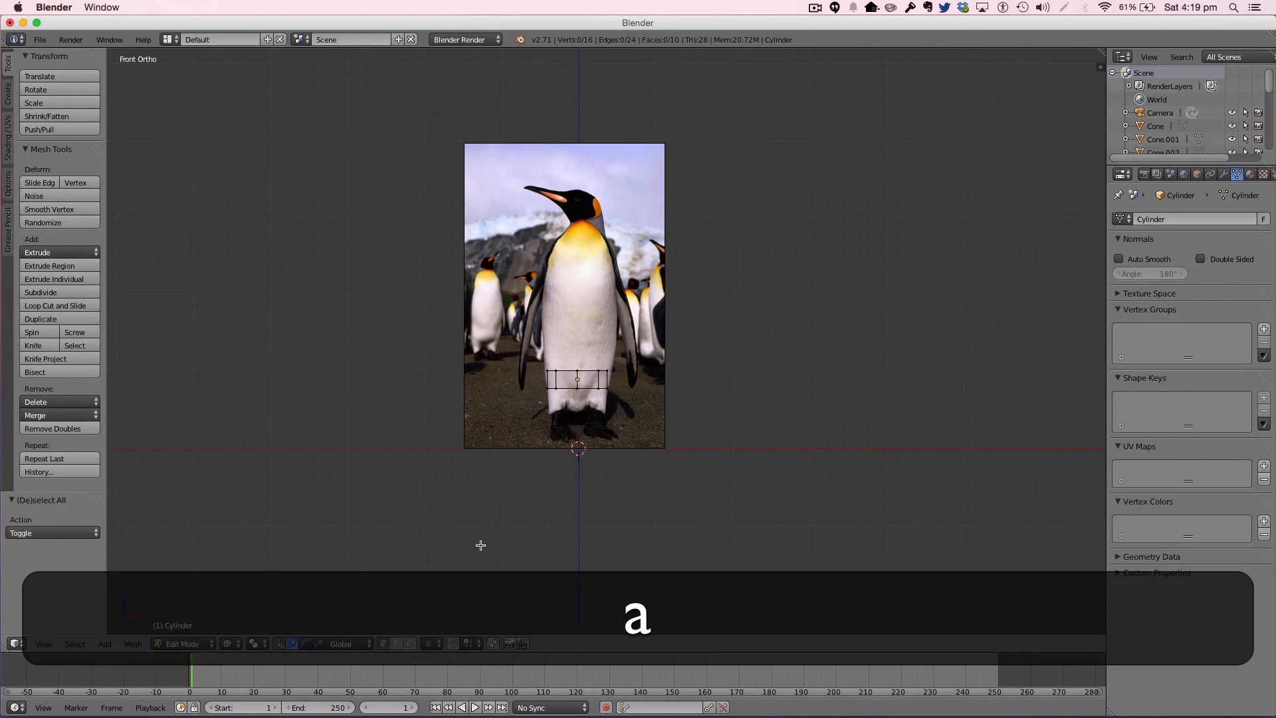
key(b)
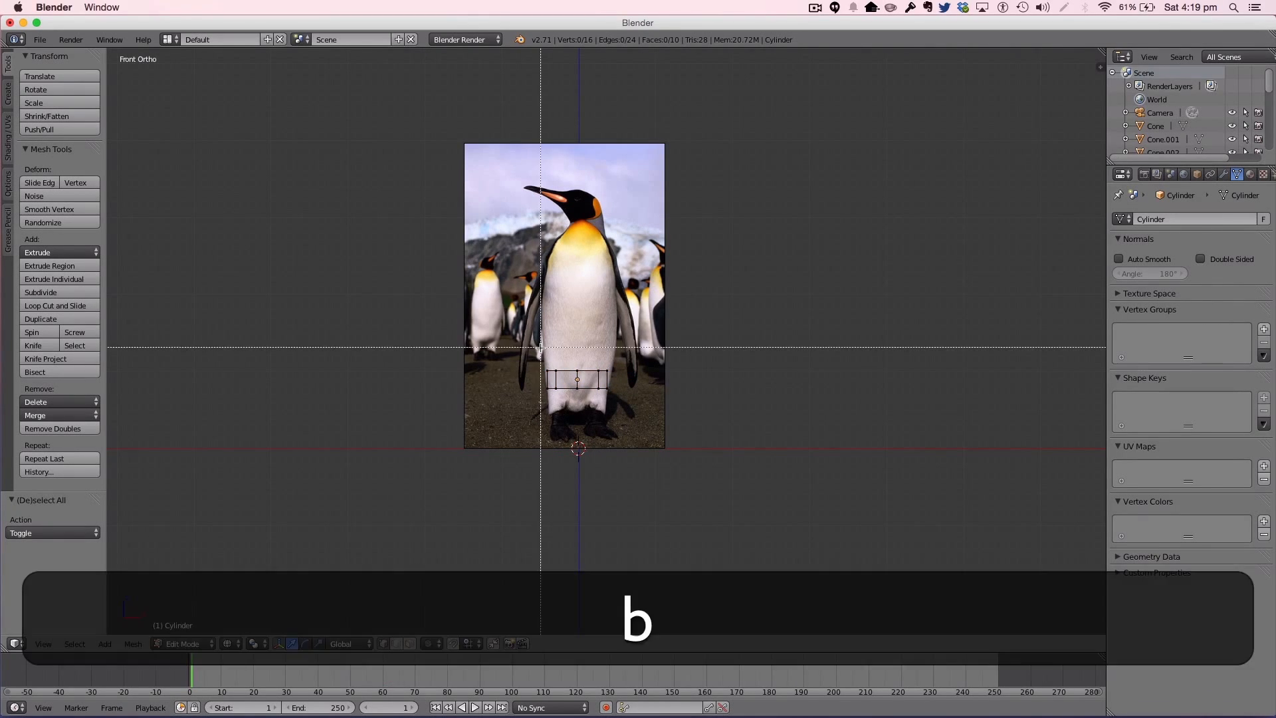
drag(544, 361, 617, 375)
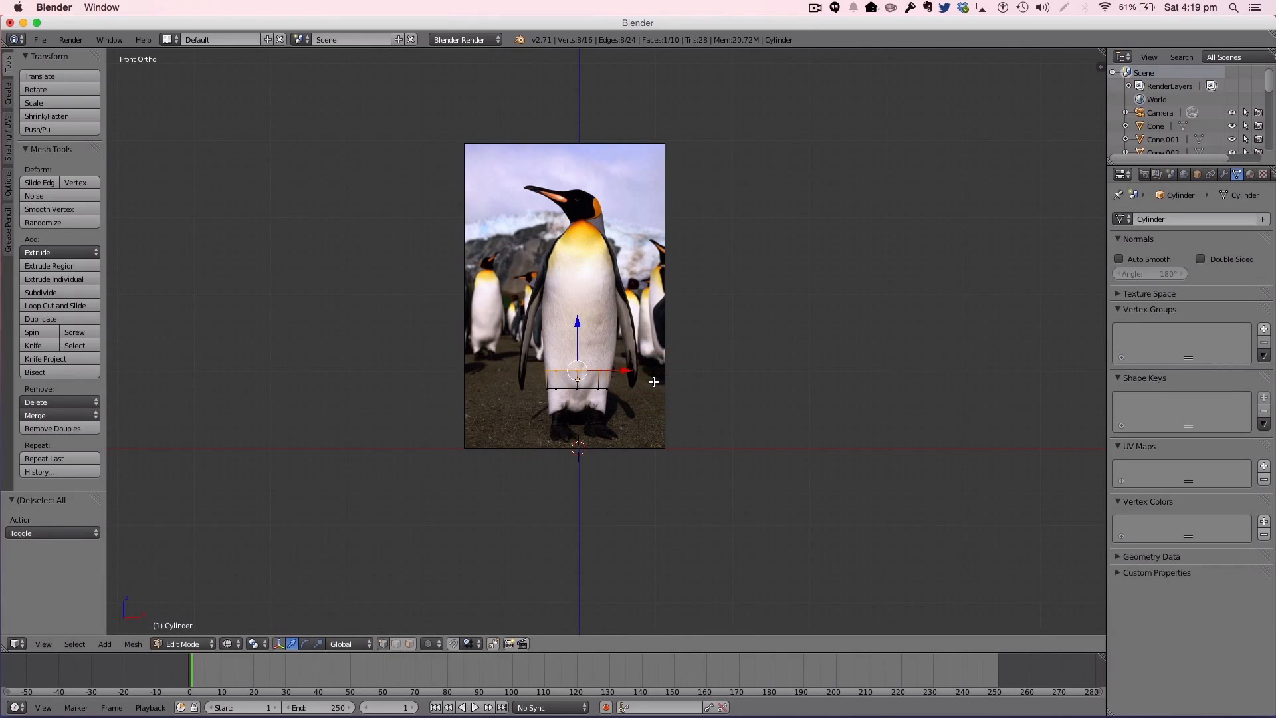
Step: Try extruding the top ring in place and scaling it by 1.237, and undo it
key(e)
key(s)
click(653, 382)
key(s)
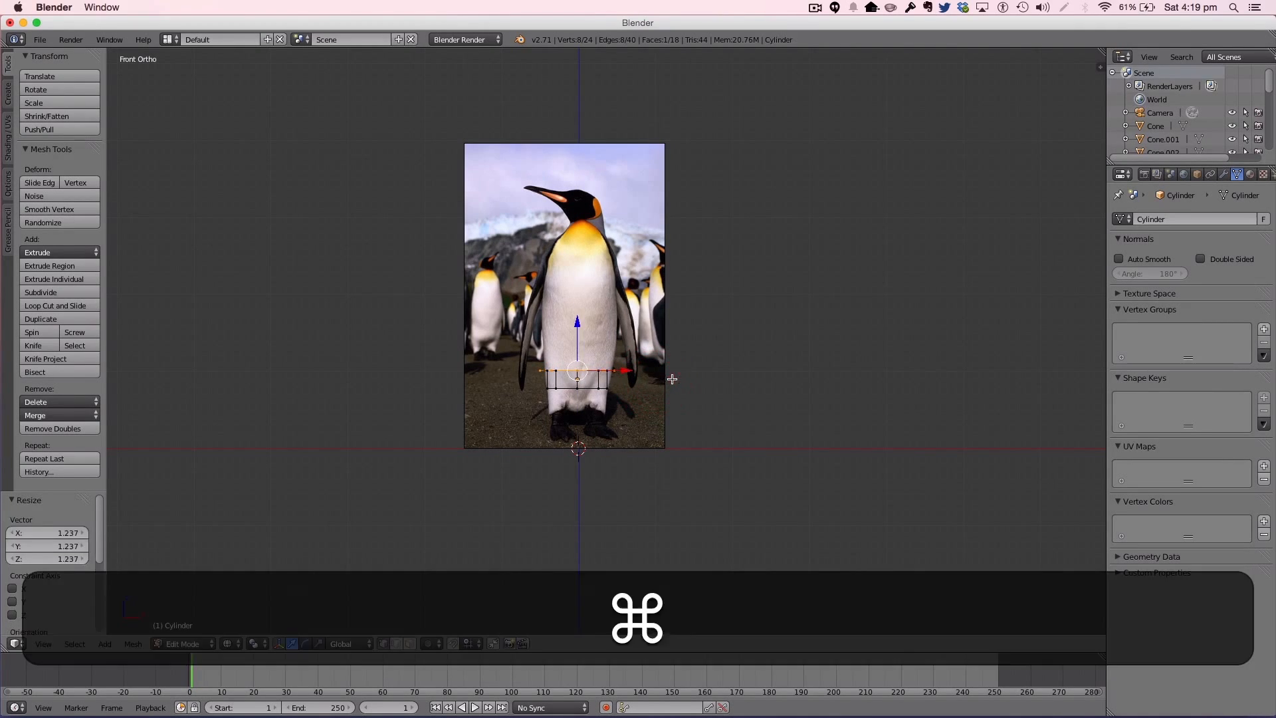
key(super+z)
key(super+s)
Step: Scale the top ring by about 1.109 and extrude a section 0.285 up, scaled by about 1.058 and shifted 0.026 along X
key(s)
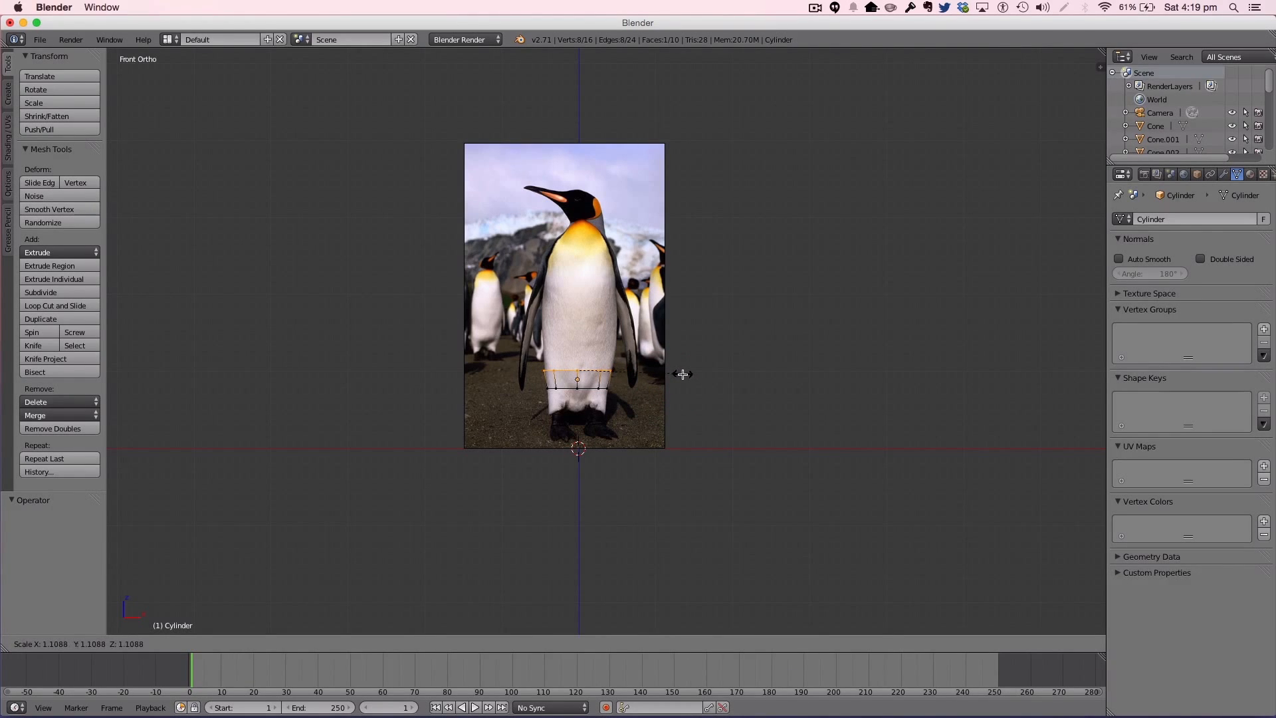
click(682, 374)
key(e)
click(643, 345)
key(s)
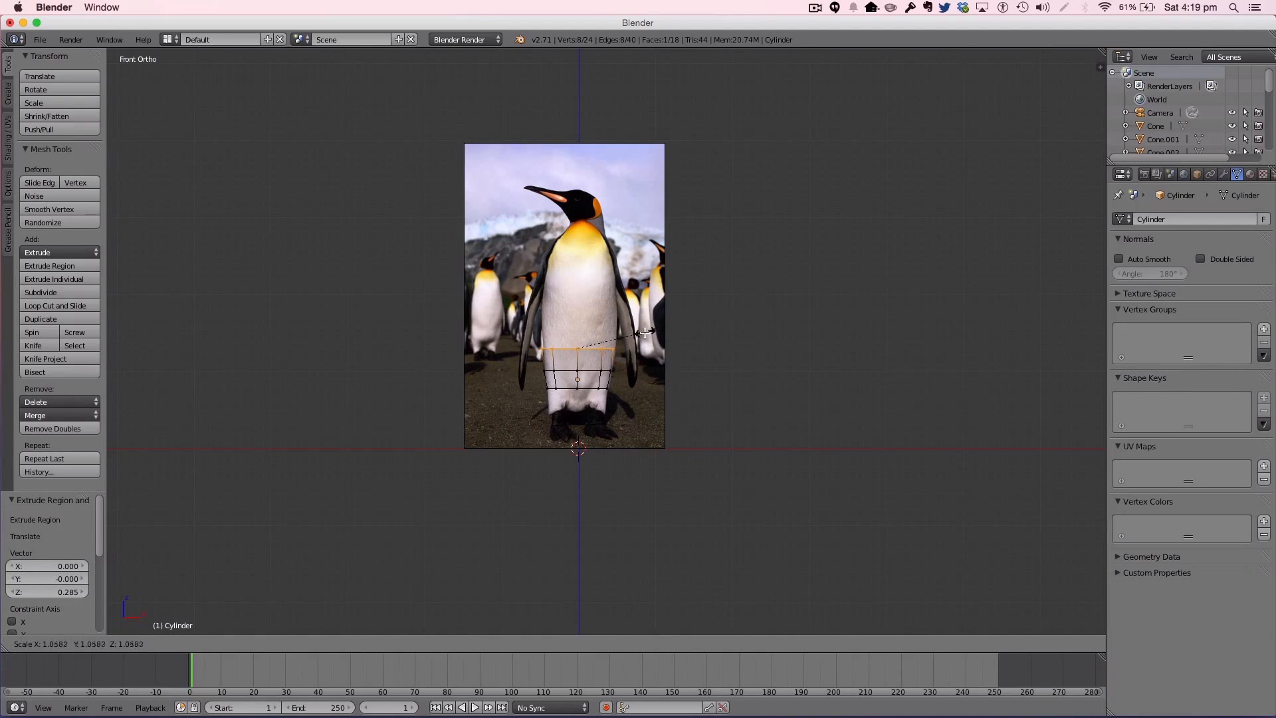
click(644, 333)
drag(622, 351, 625, 342)
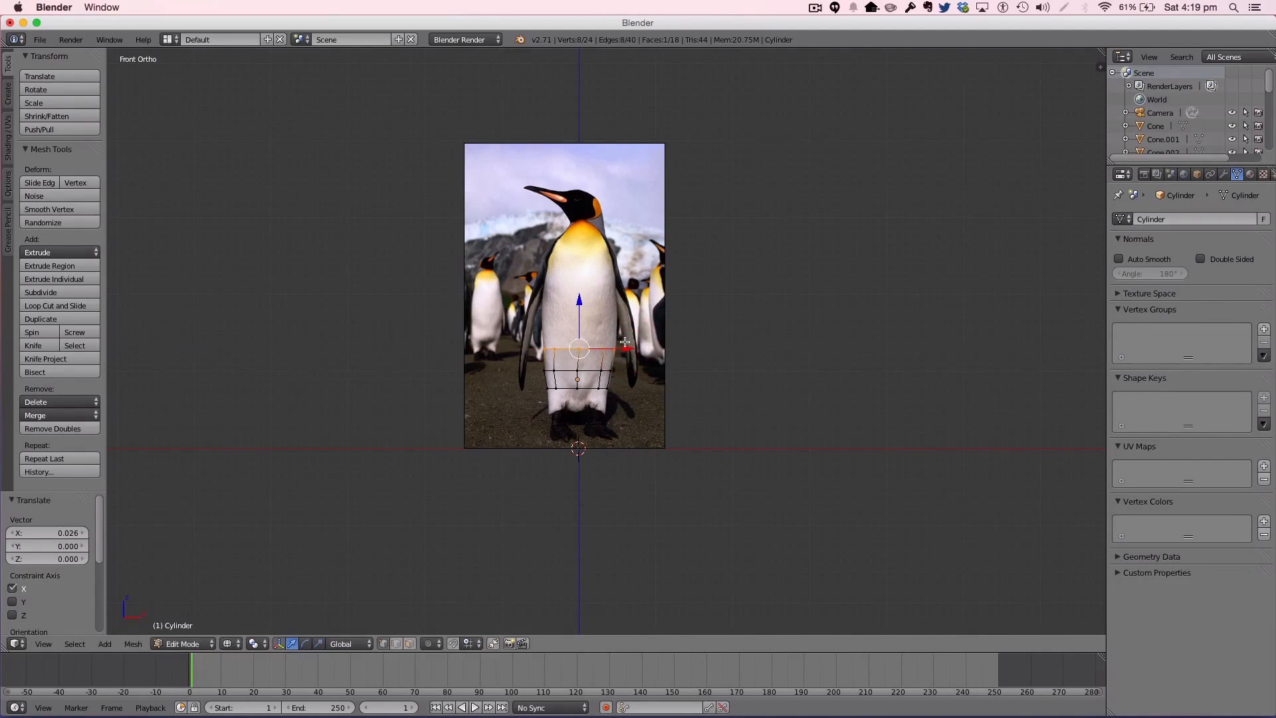
Step: Extrude the top ring 0.268 up and scale it by 1.060, and extrude another section 0.345 up, scaled by 0.957
key(e)
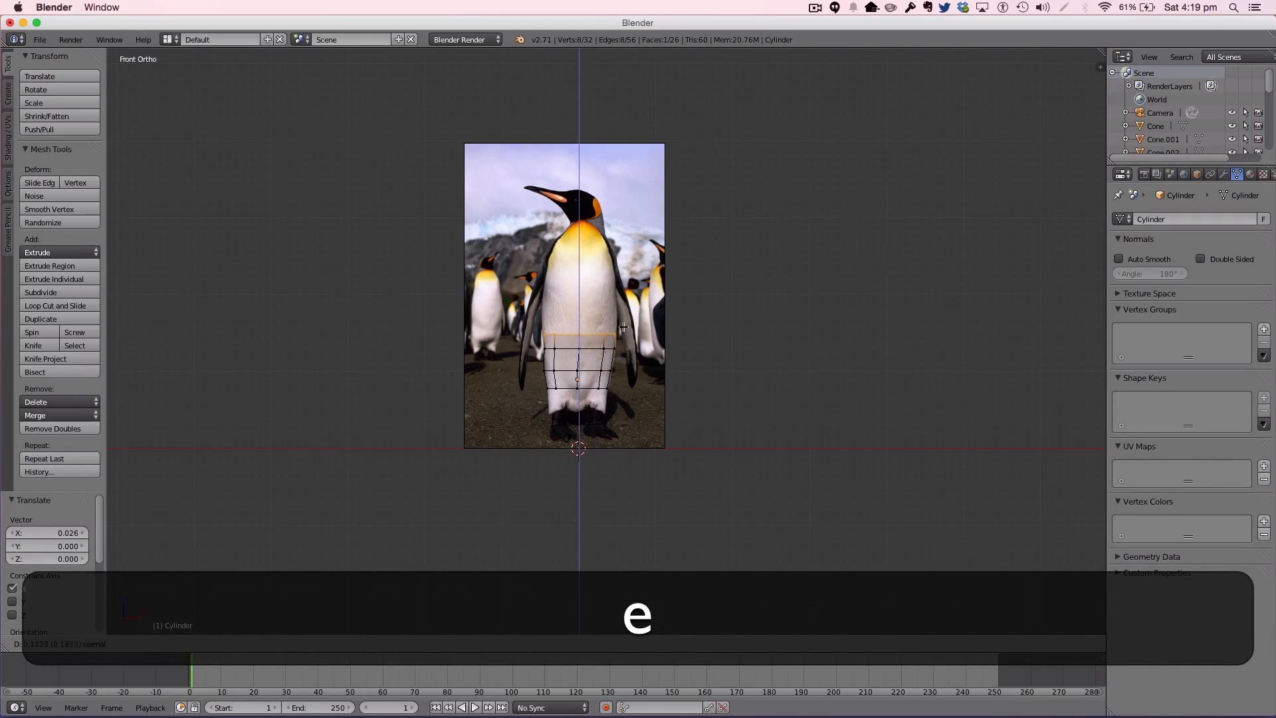
click(624, 321)
key(s)
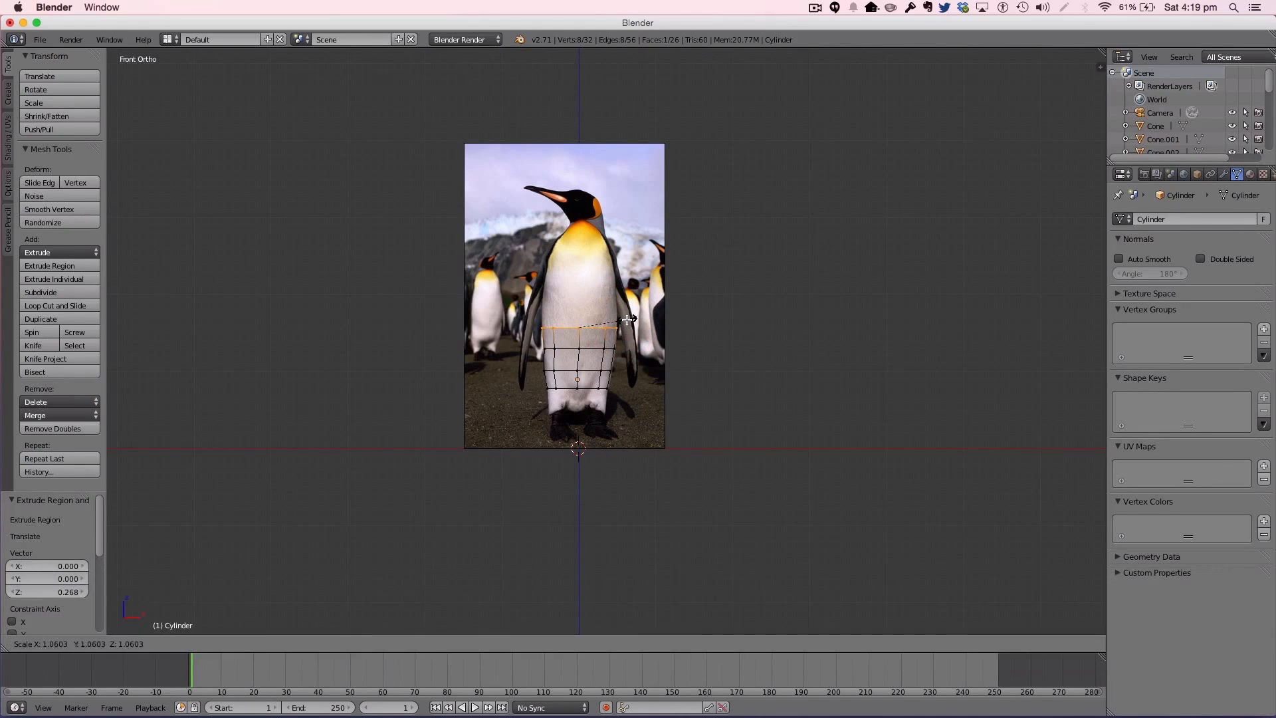
click(630, 319)
key(e)
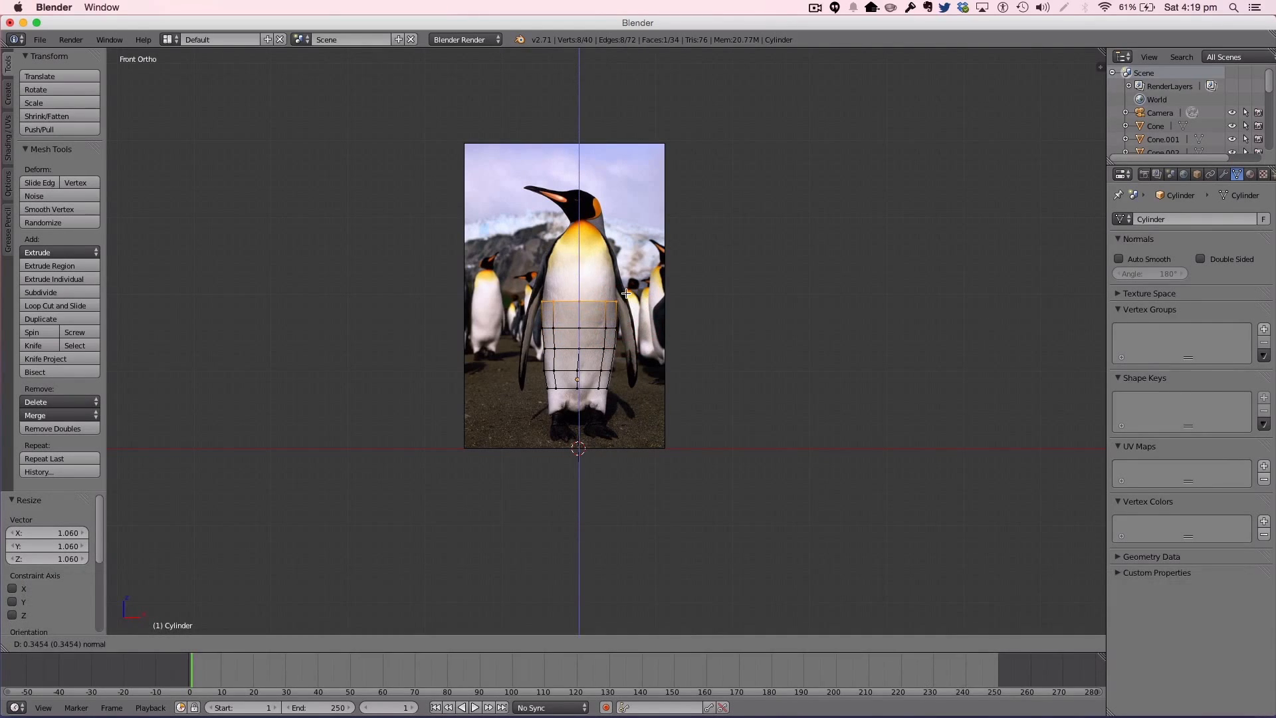
click(625, 296)
key(s)
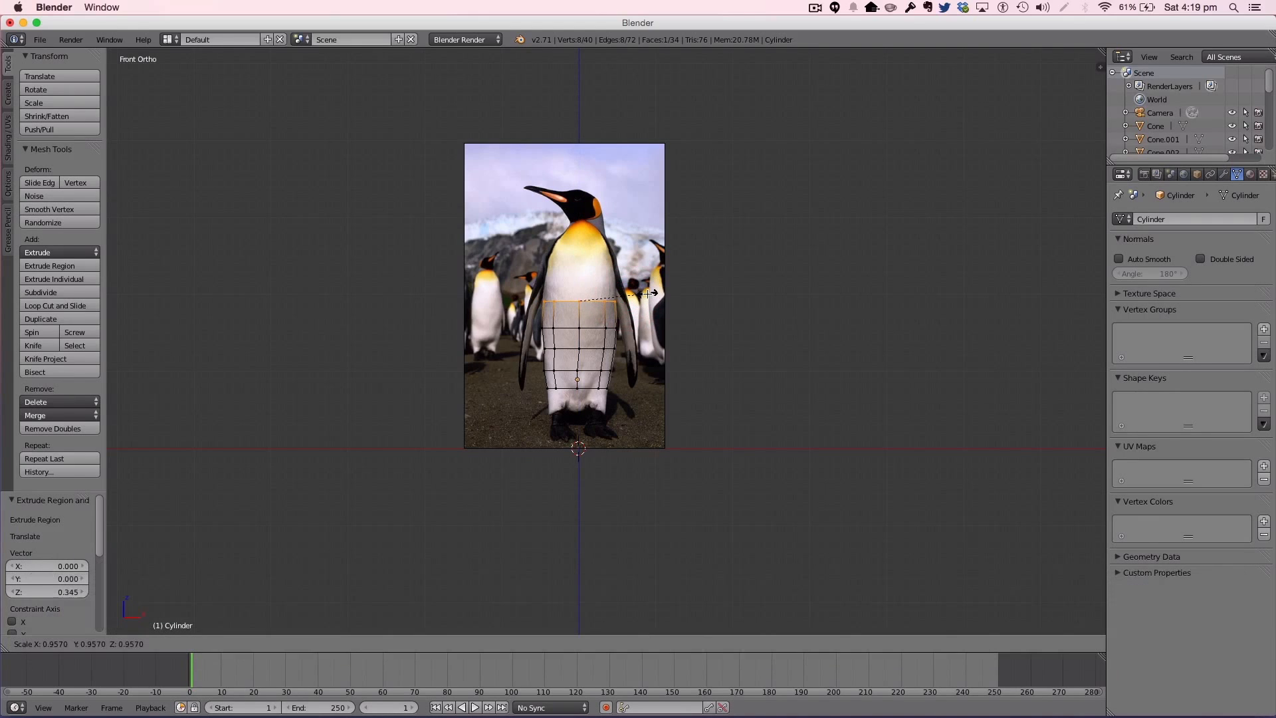
click(648, 294)
Step: Extrude the torso's top ring 0.276 up, scale it by 0.963, and shift it 0.009 along X and 0.069 along Z
key(e)
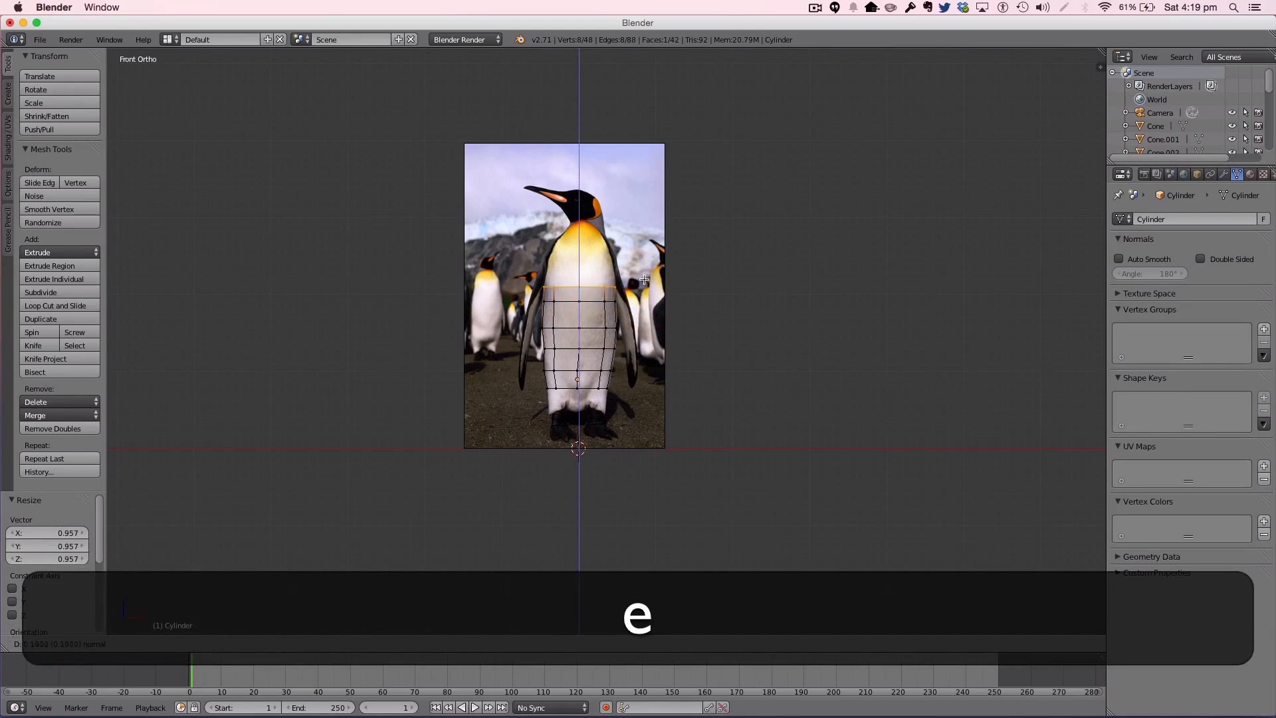
click(644, 274)
key(s)
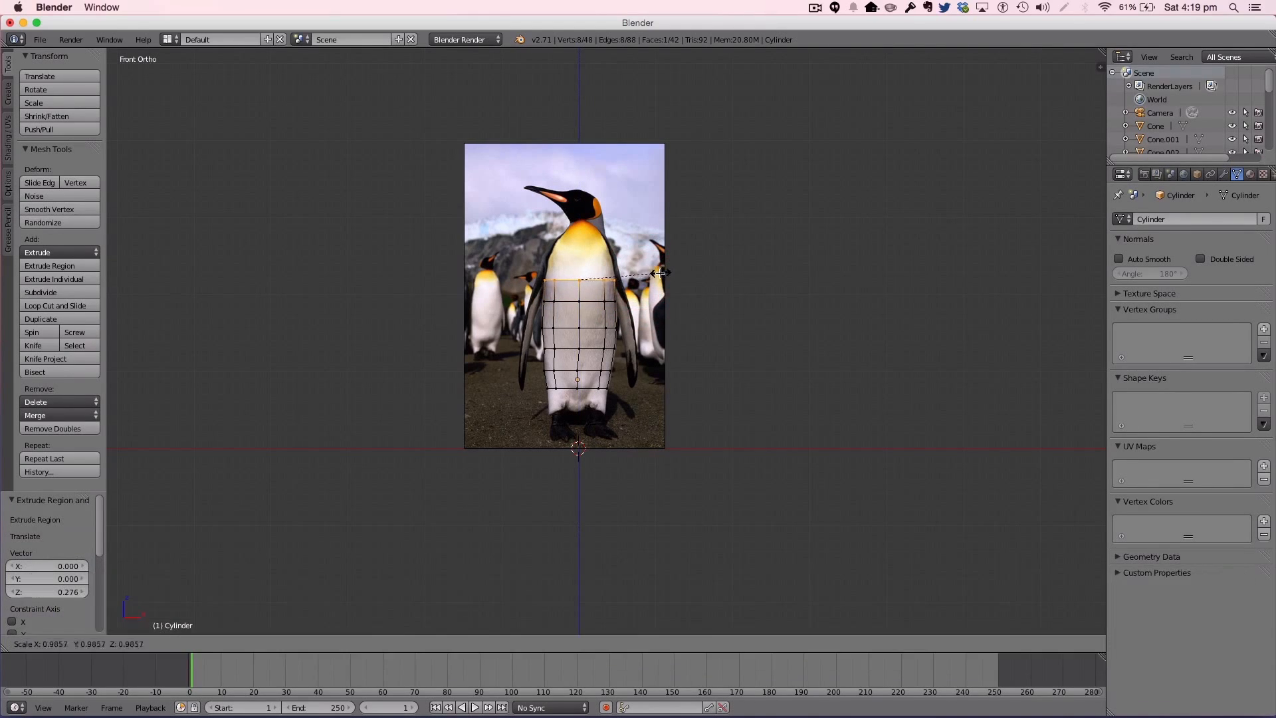
click(648, 275)
key(g)
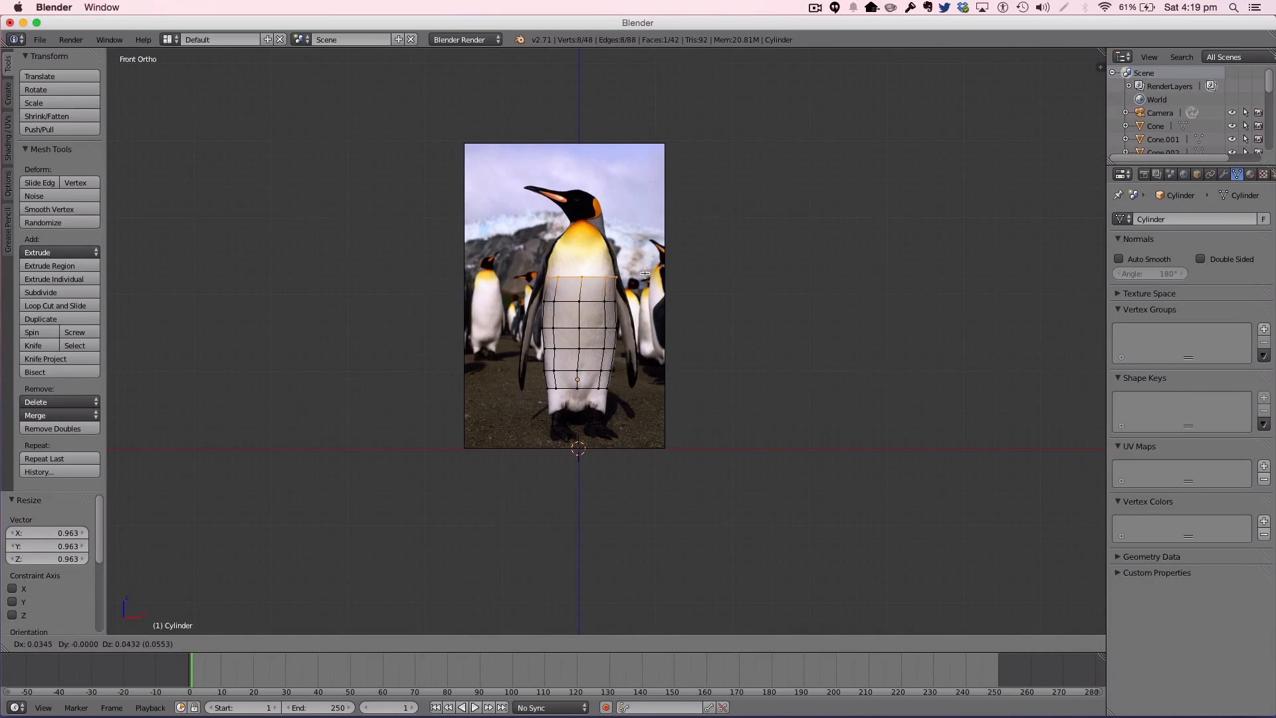
click(643, 271)
key(s)
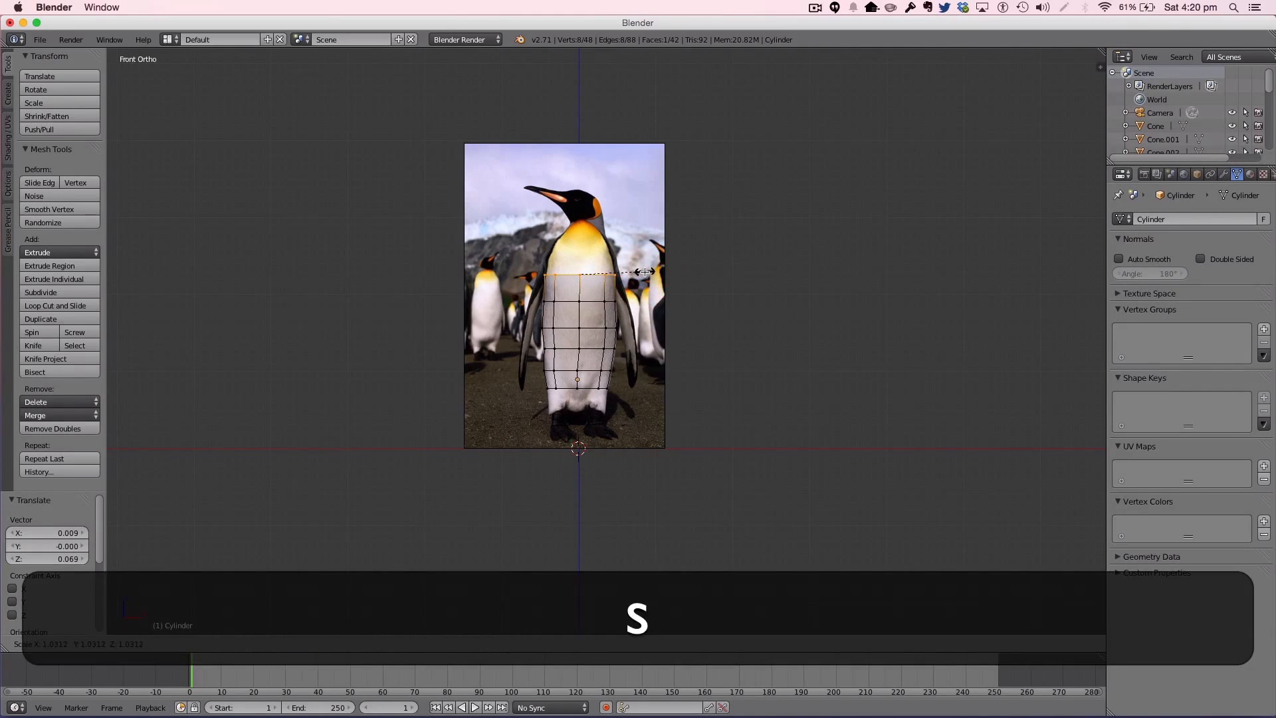
click(643, 271)
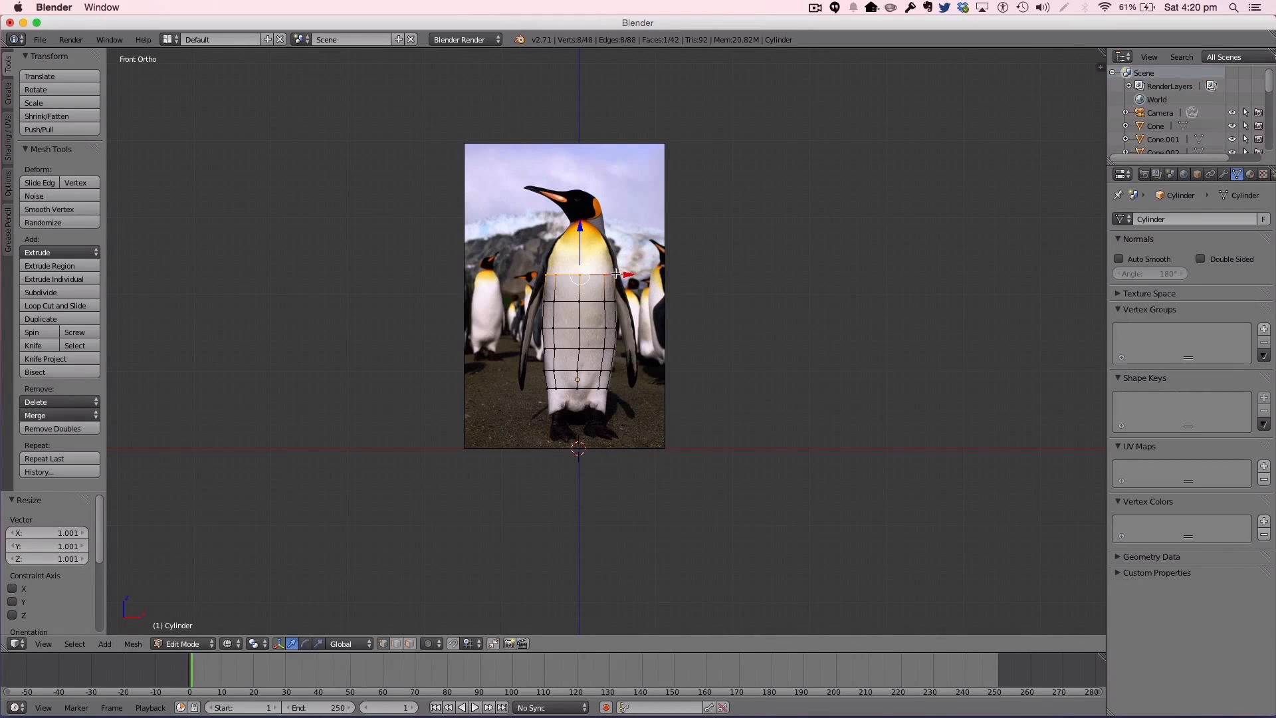
Step: Extrude a chest section about 0.276 up from the top ring and scale it by 0.796
key(e)
click(624, 251)
key(s)
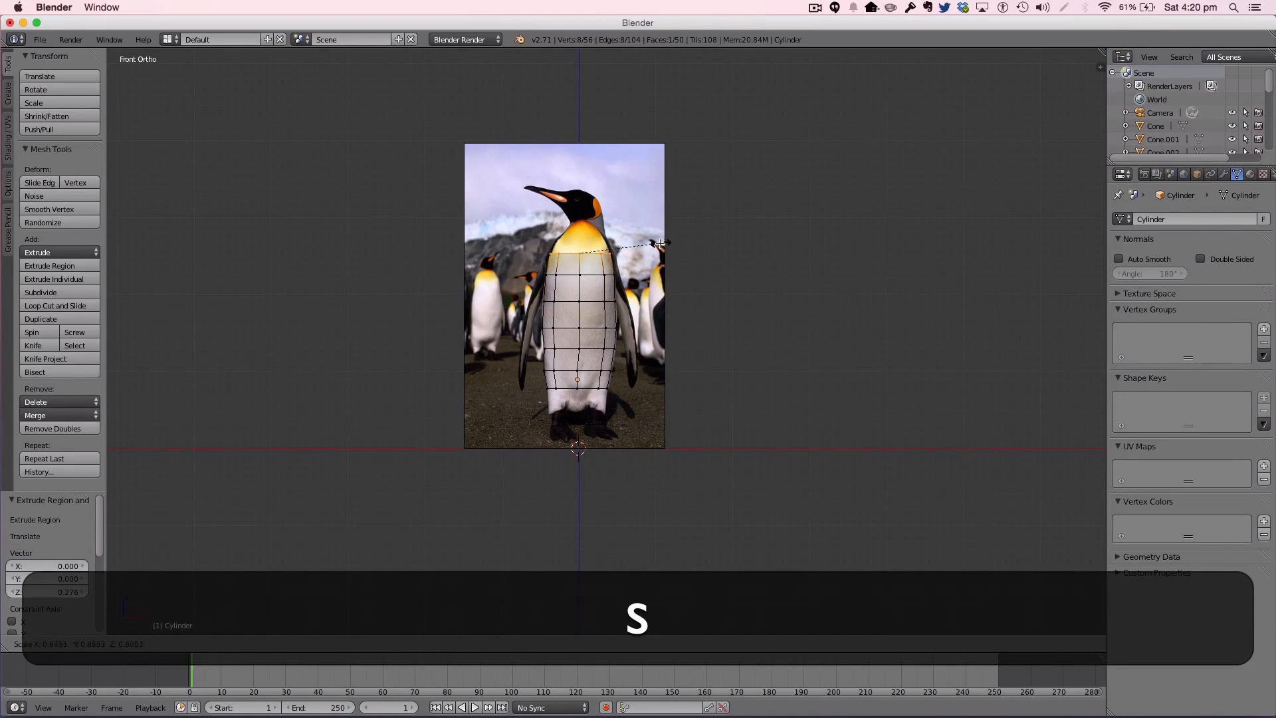
click(654, 240)
Step: Try extruding the top ring 0.302 up and scaling it by about 0.64, and undo it
key(e)
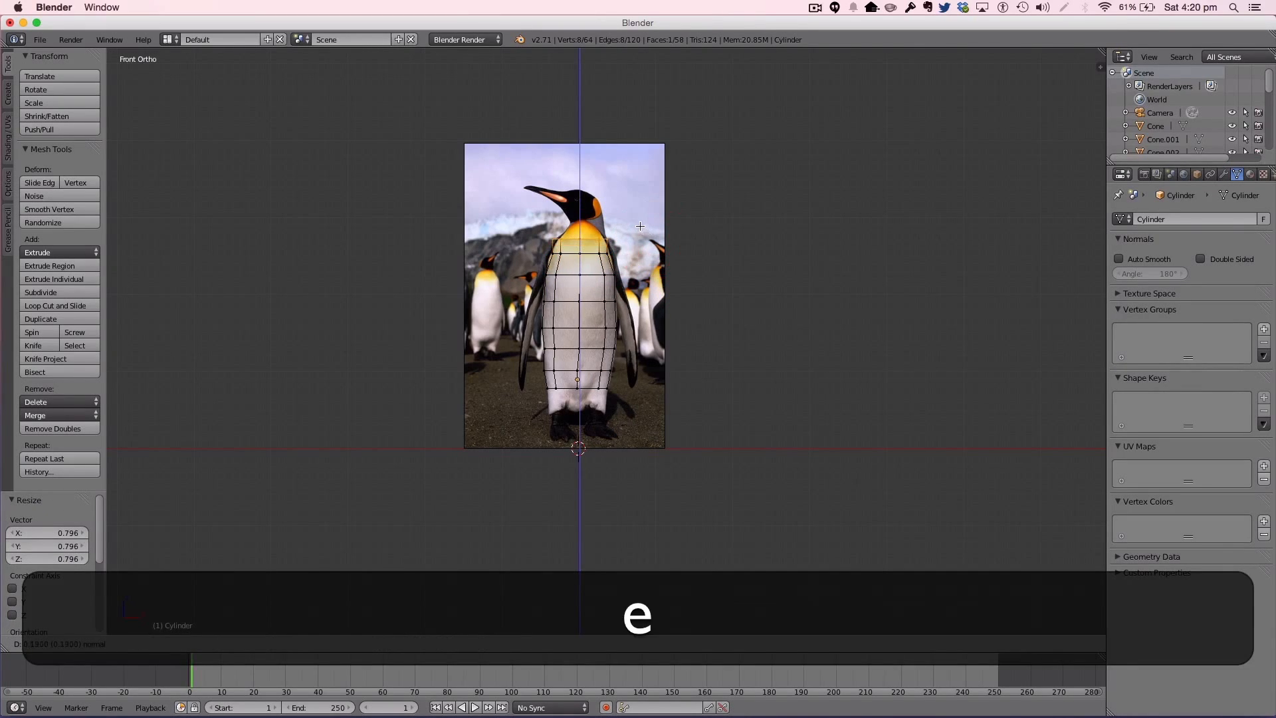
click(640, 218)
key(s)
click(641, 223)
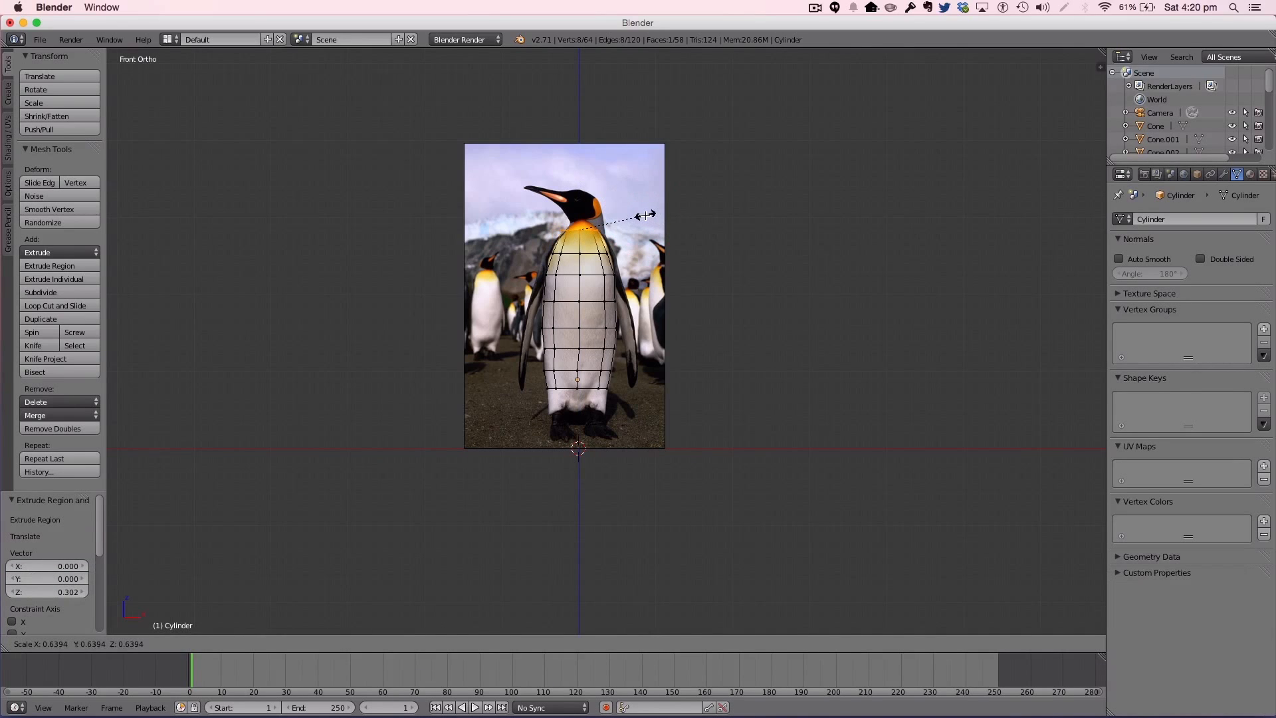
key(cmd+z)
key(cmd+z)
Step: Extrude a shoulder section 0.173 up, scaled by 0.831, and another section 0.155 up, scaled by 0.641
key(cmd+e)
key(e)
click(575, 181)
key(s)
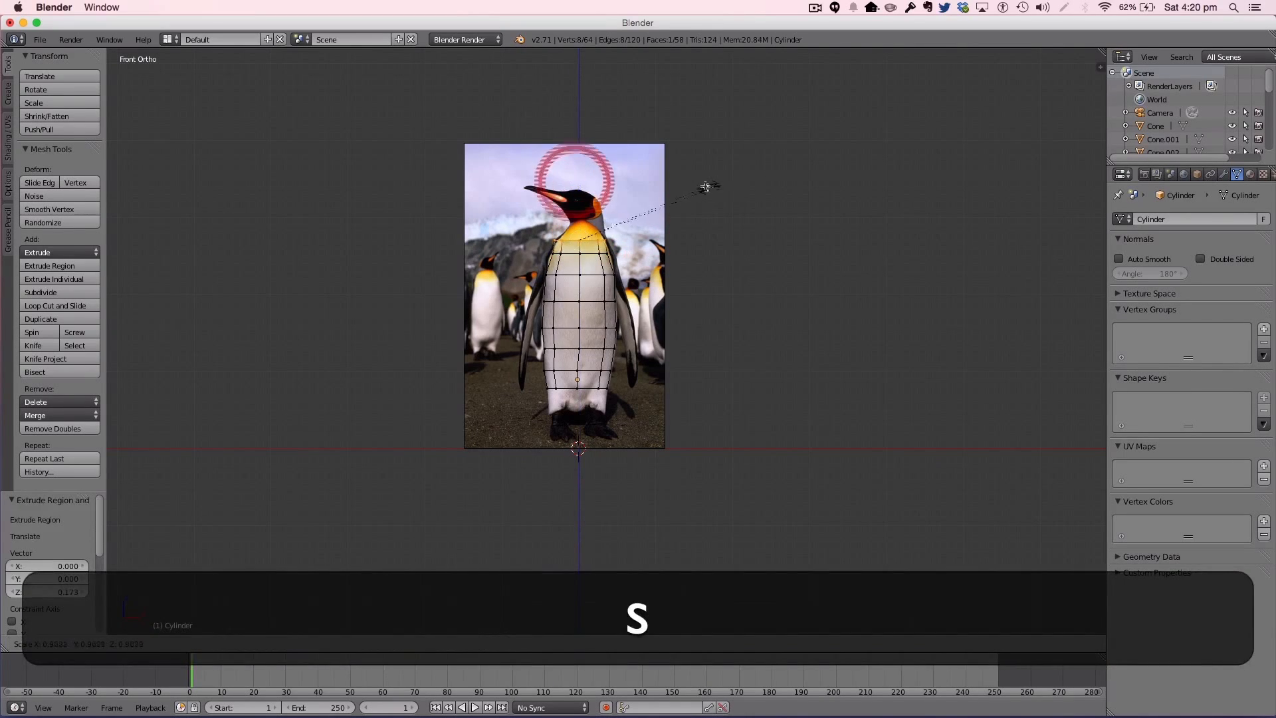
click(689, 179)
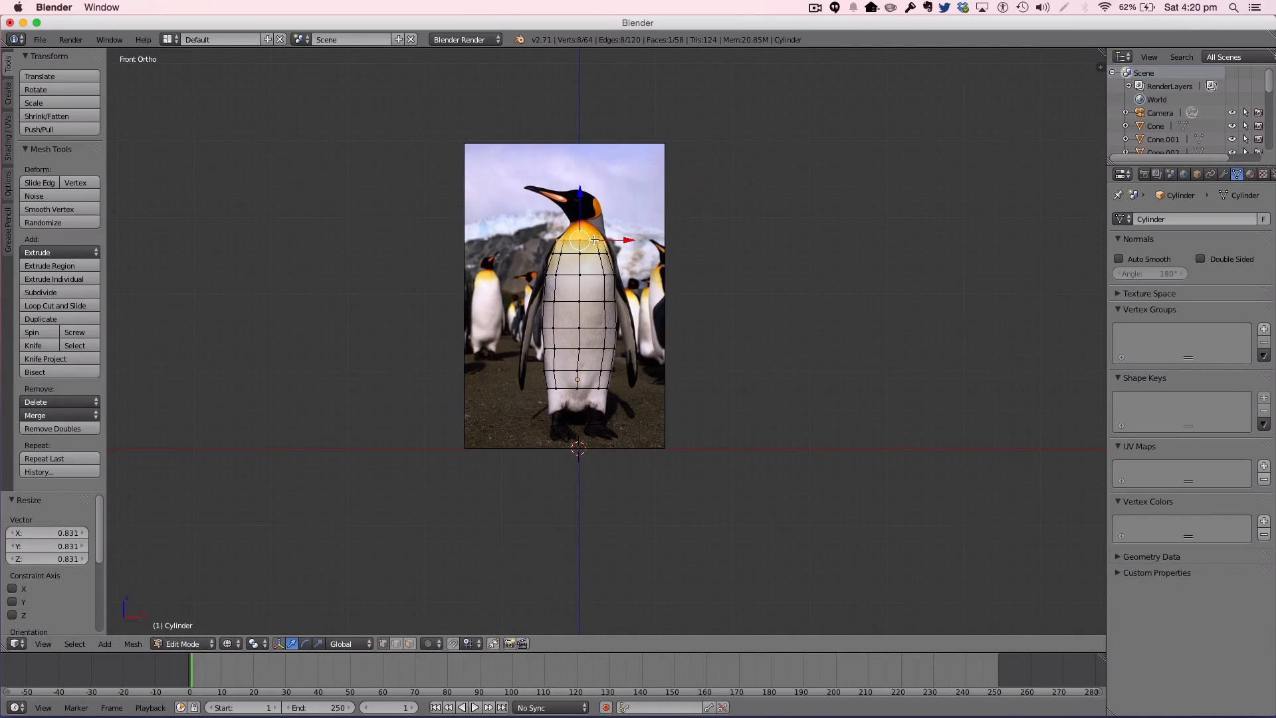
key(e)
click(598, 214)
key(s)
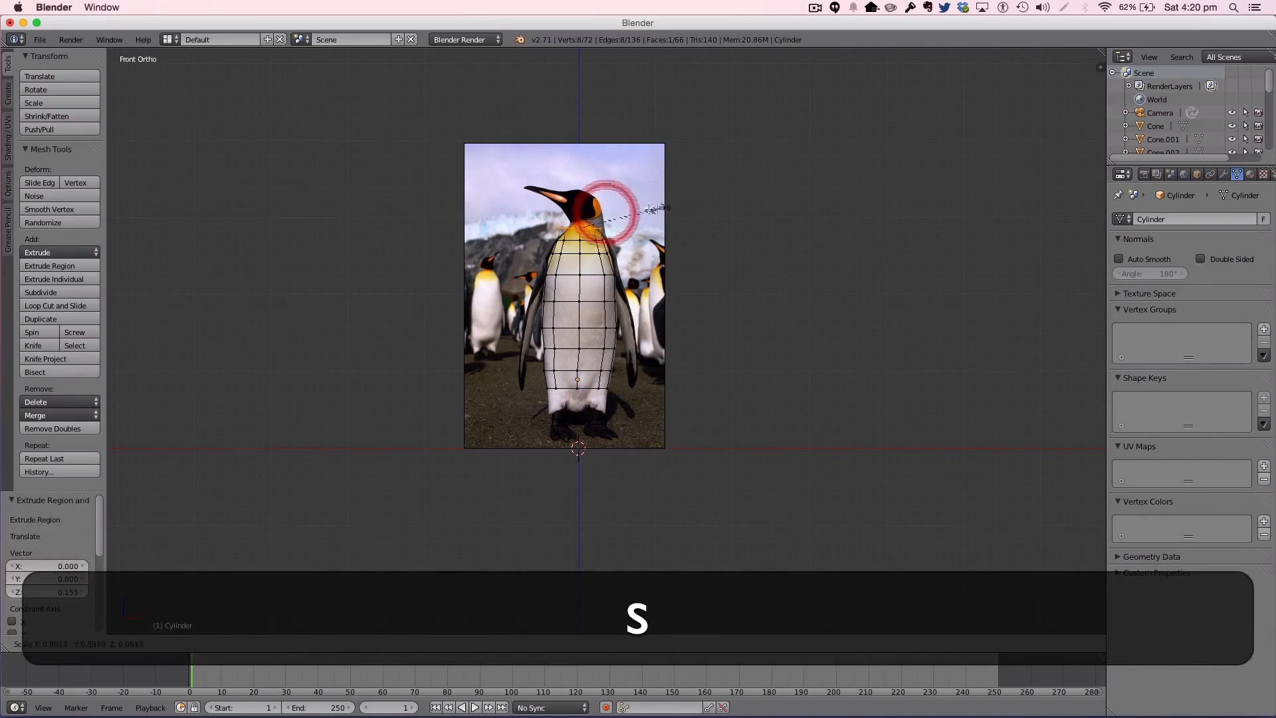
click(635, 205)
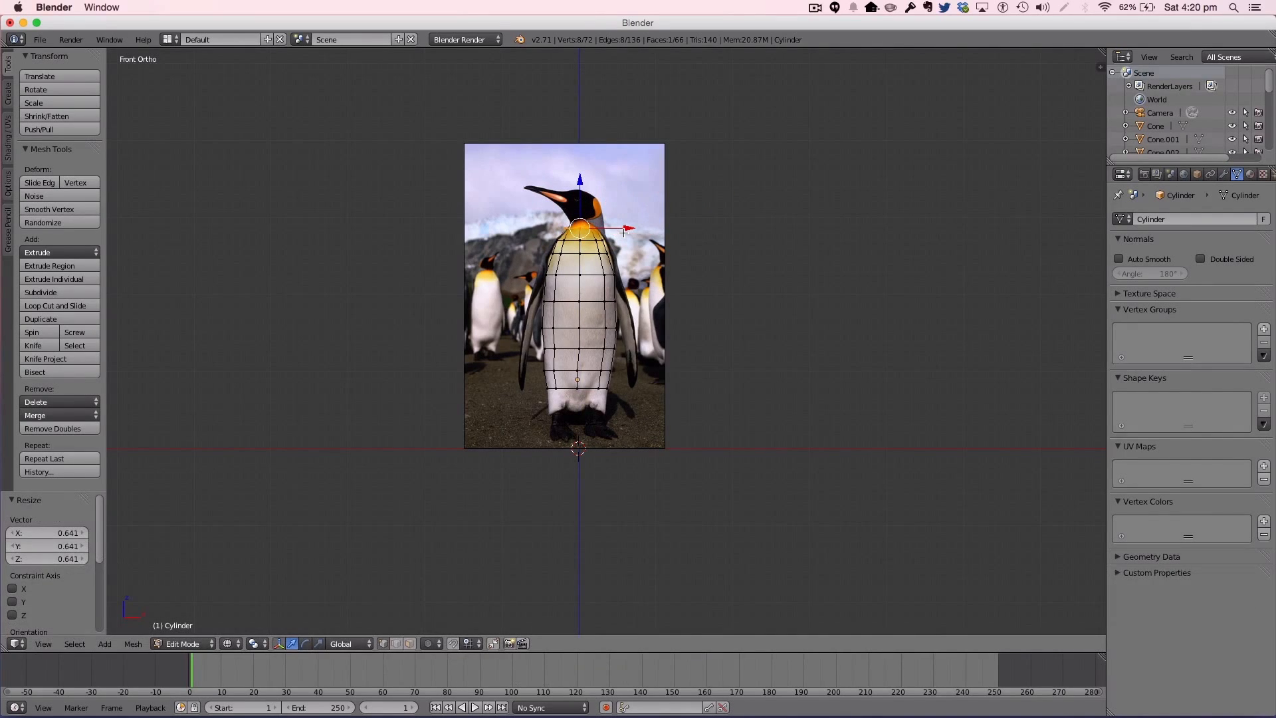
Step: Try shifting the neck ring along X and extruding it 0.190 up, and undo these attempts
drag(627, 227, 632, 222)
key(super)
key(super+z)
key(super+e)
key(e)
key(super+z)
key(super+e)
key(e)
click(625, 219)
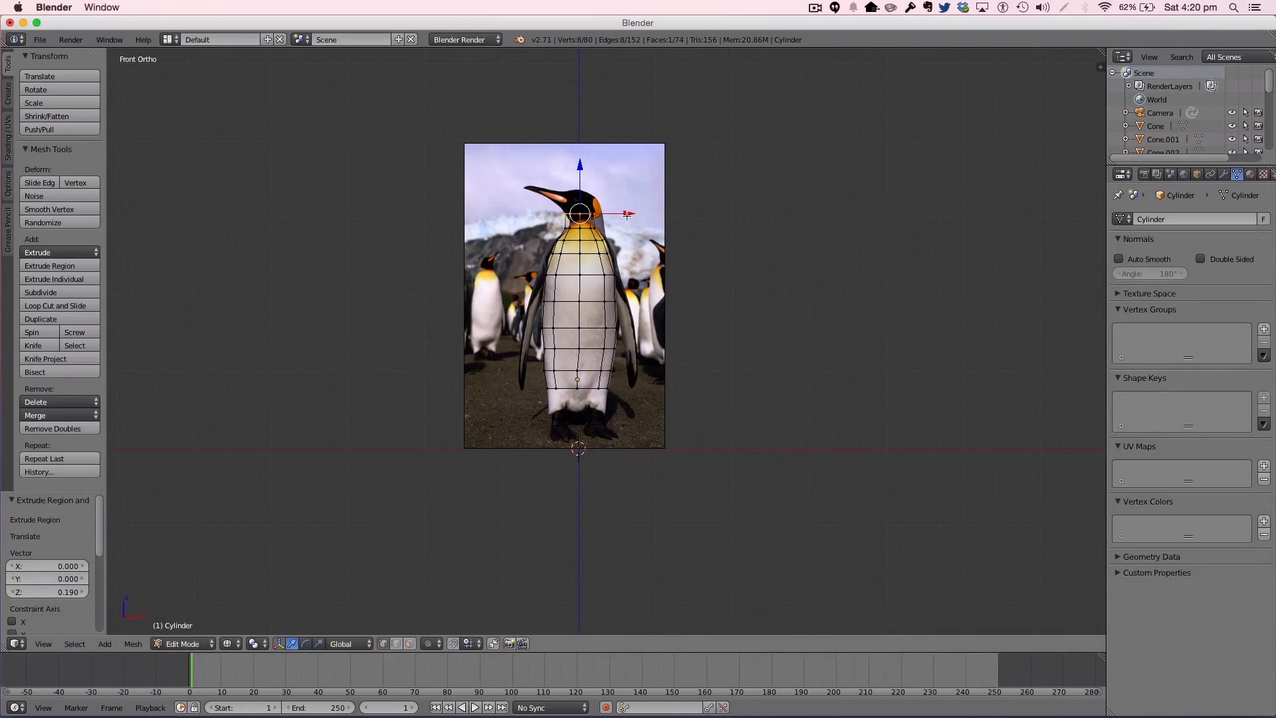
drag(627, 216, 640, 217)
key(super+z)
key(super+z)
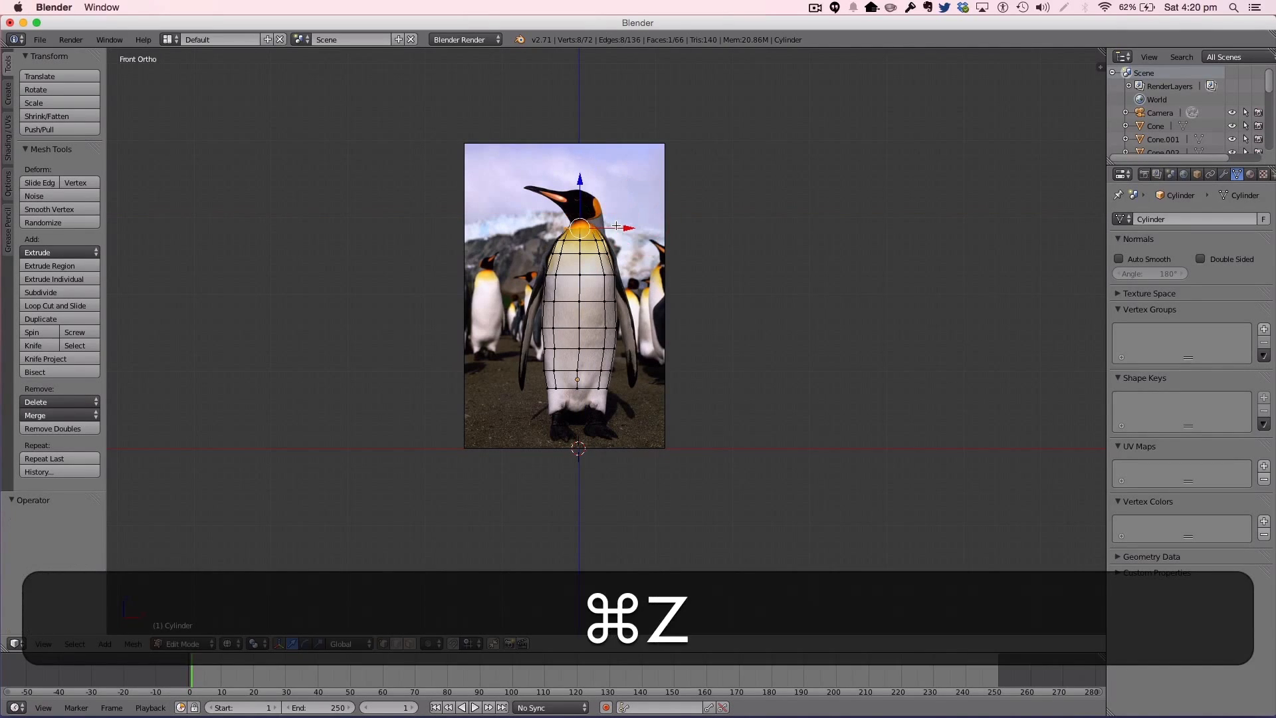
Step: Shift the neck's top ring slightly along positive X and scale it by 0.929 to fit the photo
drag(632, 228, 633, 226)
key(s)
click(671, 219)
key(s)
click(644, 226)
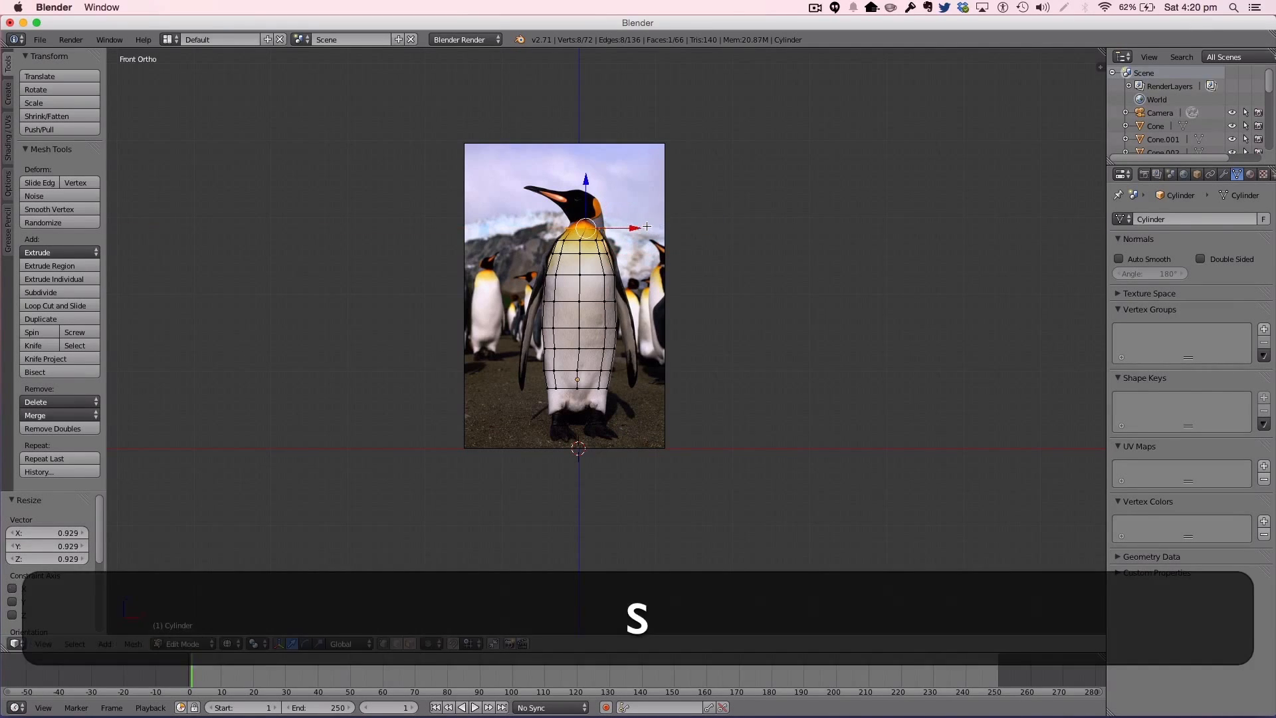
Step: Extrude another neck section upward, scale it by 0.782, lower it 0.086, rescale it by 1.219, and shift it 0.009 along X
key(e)
click(640, 209)
key(s)
click(628, 210)
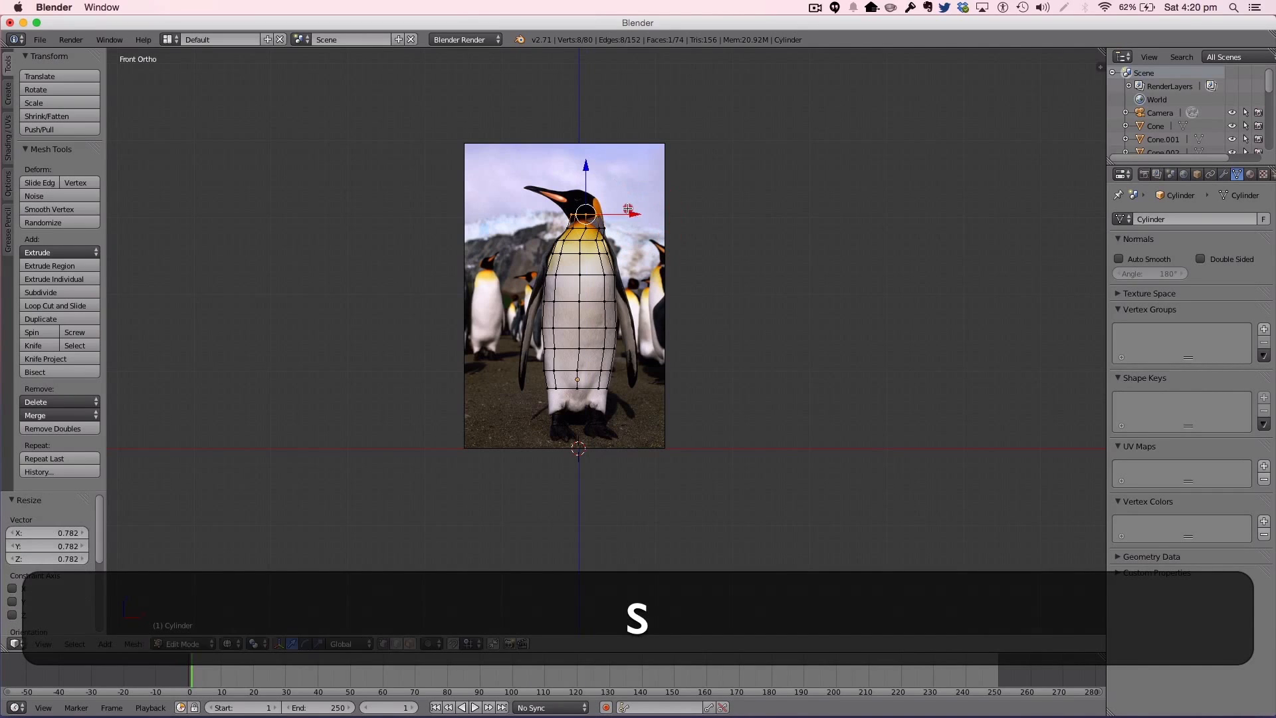
drag(598, 170, 598, 176)
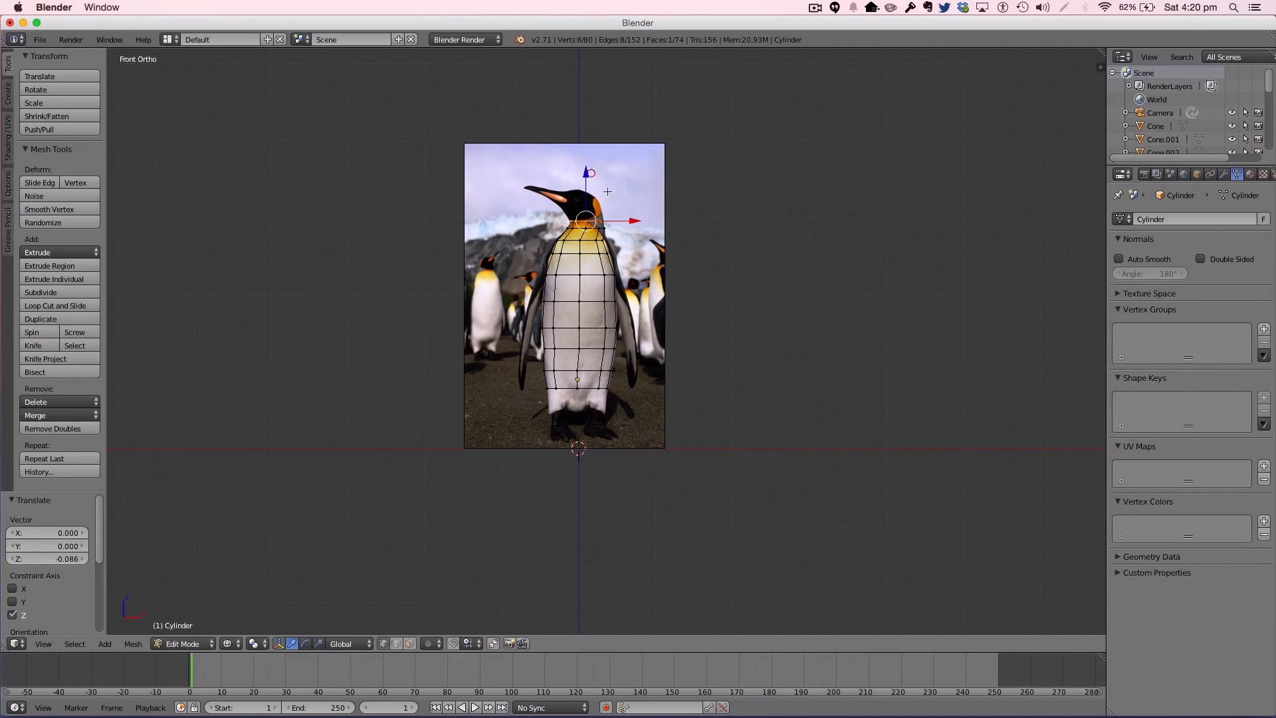
key(s)
click(635, 220)
drag(632, 220, 642, 220)
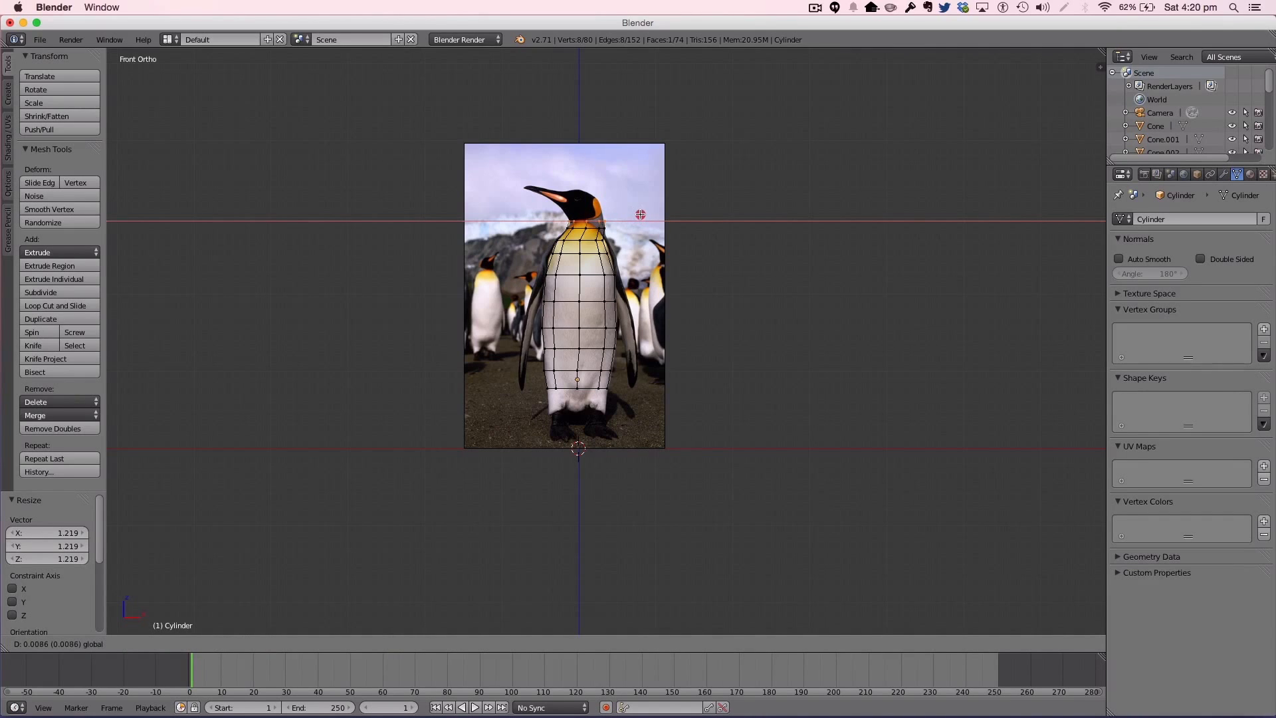
click(641, 210)
key(s)
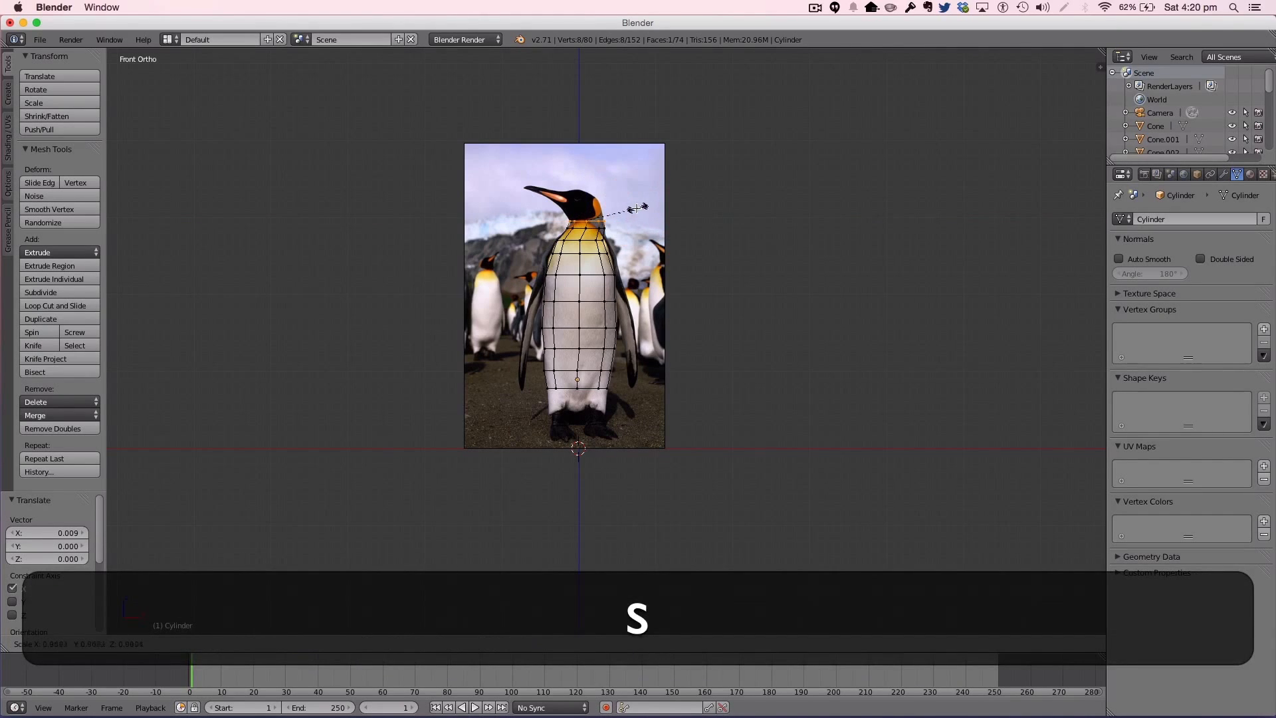
click(631, 206)
Step: Extrude the neck ring up into the head and rotate the new ring -34.643° about Y
key(e)
click(621, 185)
key(r)
key(y)
click(602, 189)
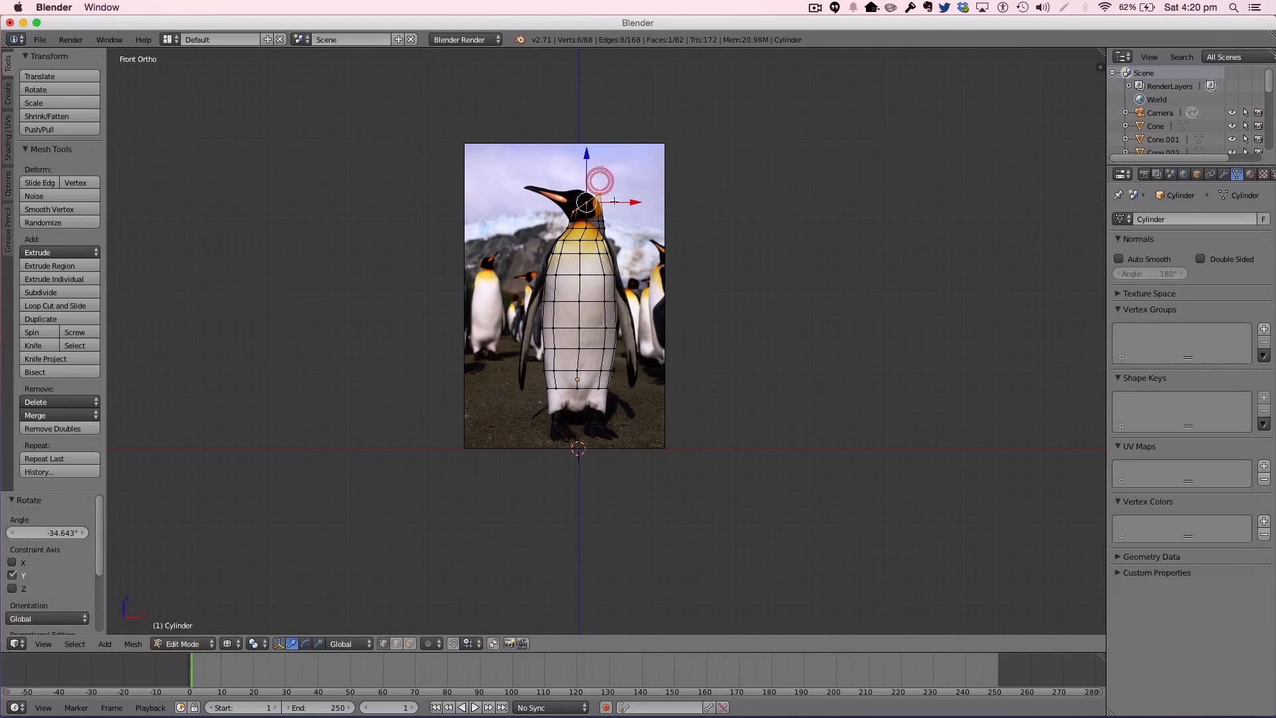
Step: Shift the tilted head ring -0.104 along X and fine-tune its position and rotation to match the photographed head
drag(641, 201, 629, 198)
click(629, 199)
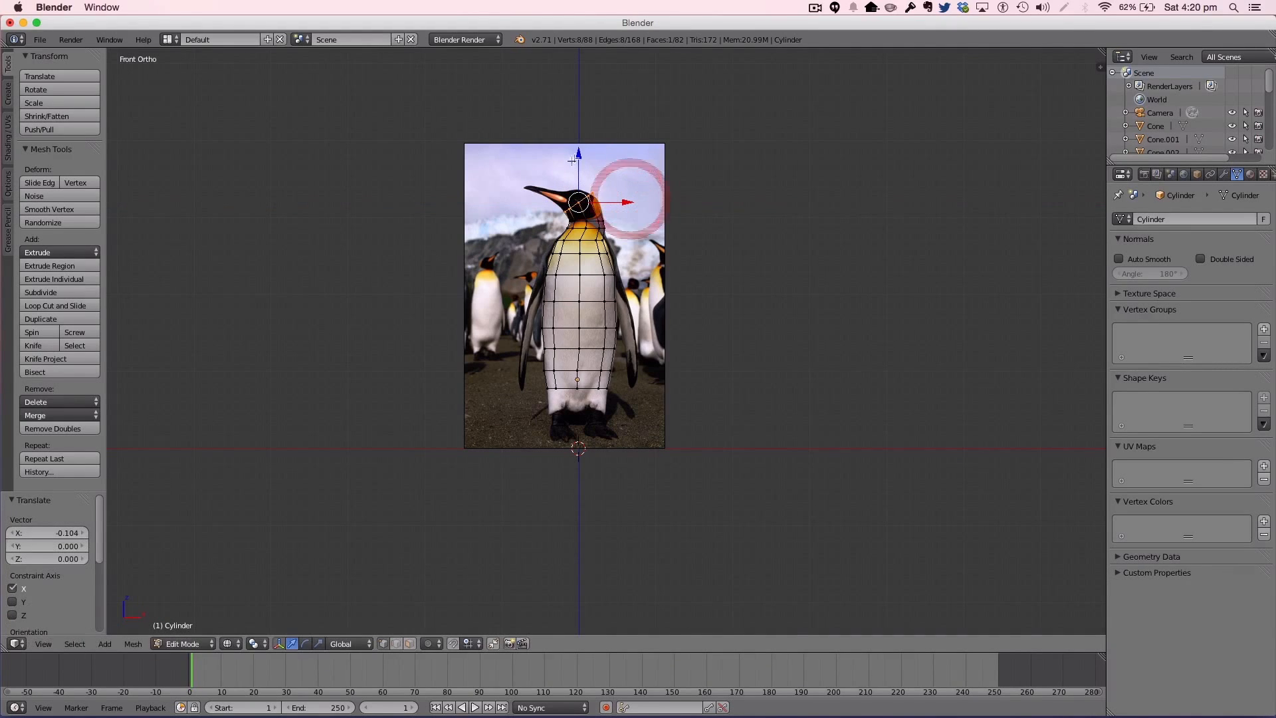
drag(579, 147, 580, 165)
drag(626, 212, 634, 210)
drag(585, 169, 585, 164)
key(r)
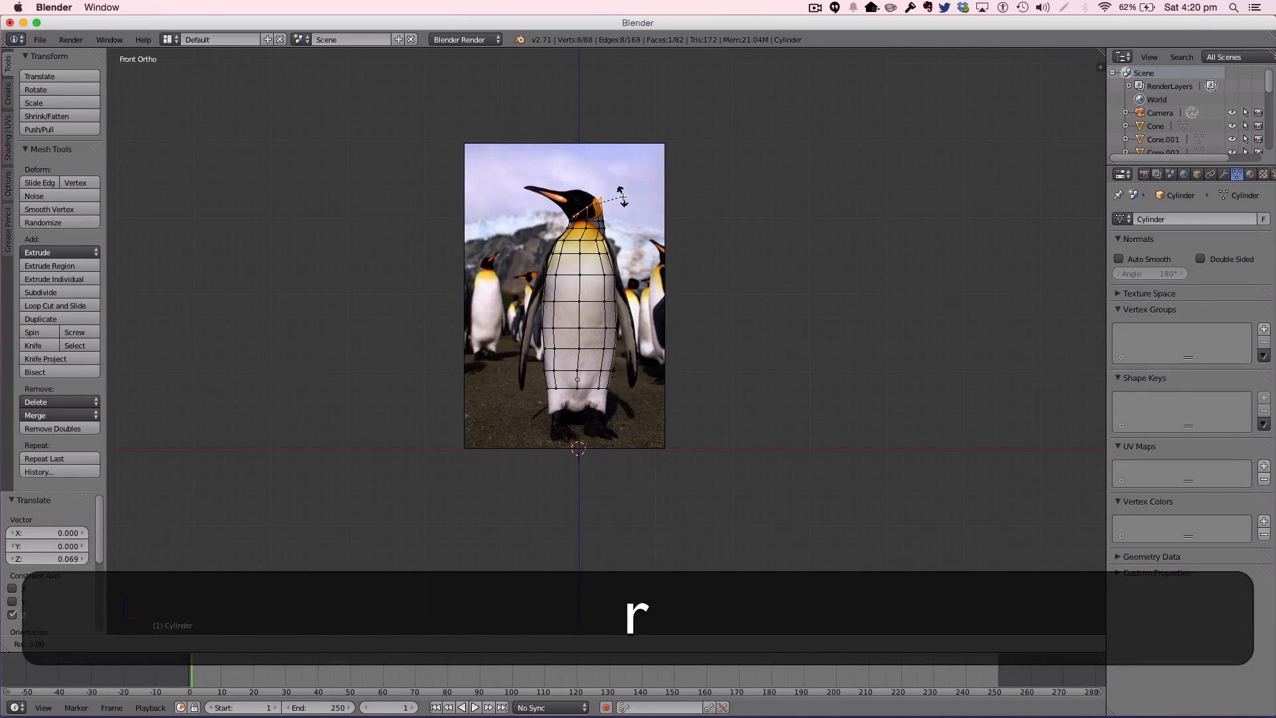
click(622, 196)
drag(634, 207, 630, 204)
Step: Extrude another head section, rotate its ring -15.251° about Y, and scale it down to the head's outline
key(e)
click(620, 193)
key(r)
key(y)
click(612, 184)
key(s)
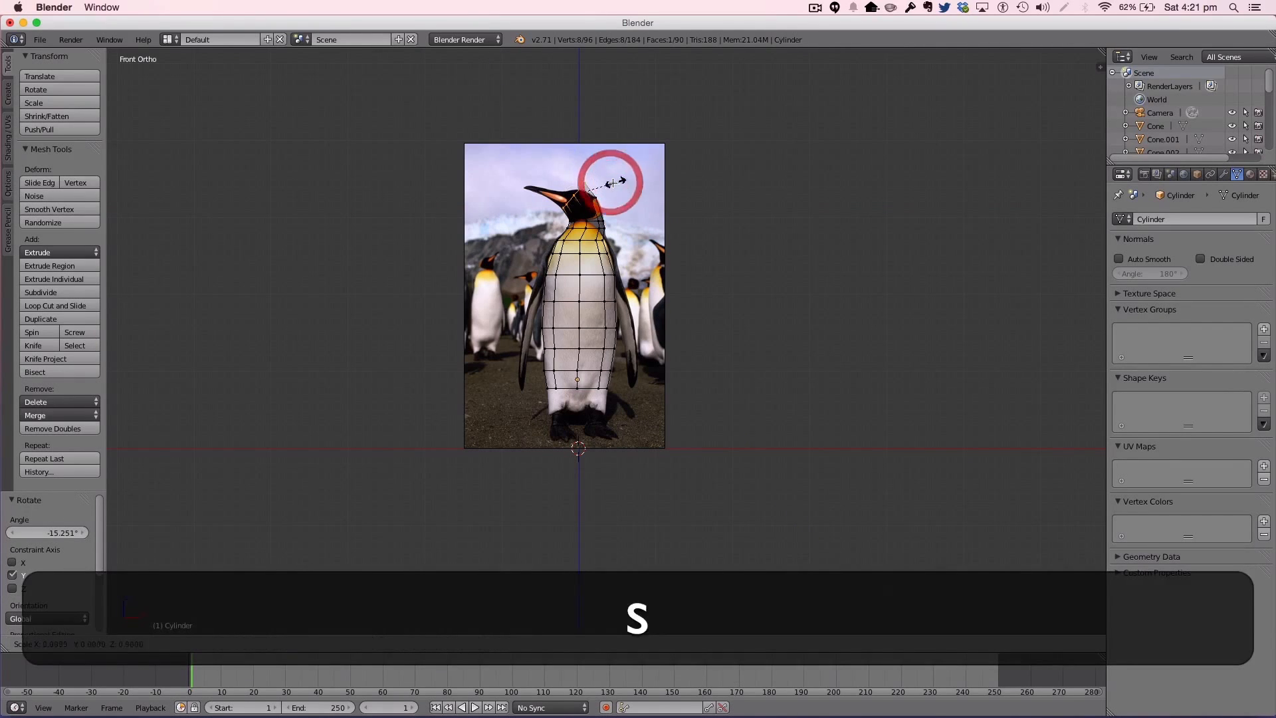
click(599, 181)
Step: Extrude the head toward the beak, offsetting the new ring -0.122 along X and 0.103 along Z
key(e)
click(578, 156)
key(s)
click(588, 157)
key(g)
key(z)
right_click(570, 156)
key(e)
click(567, 152)
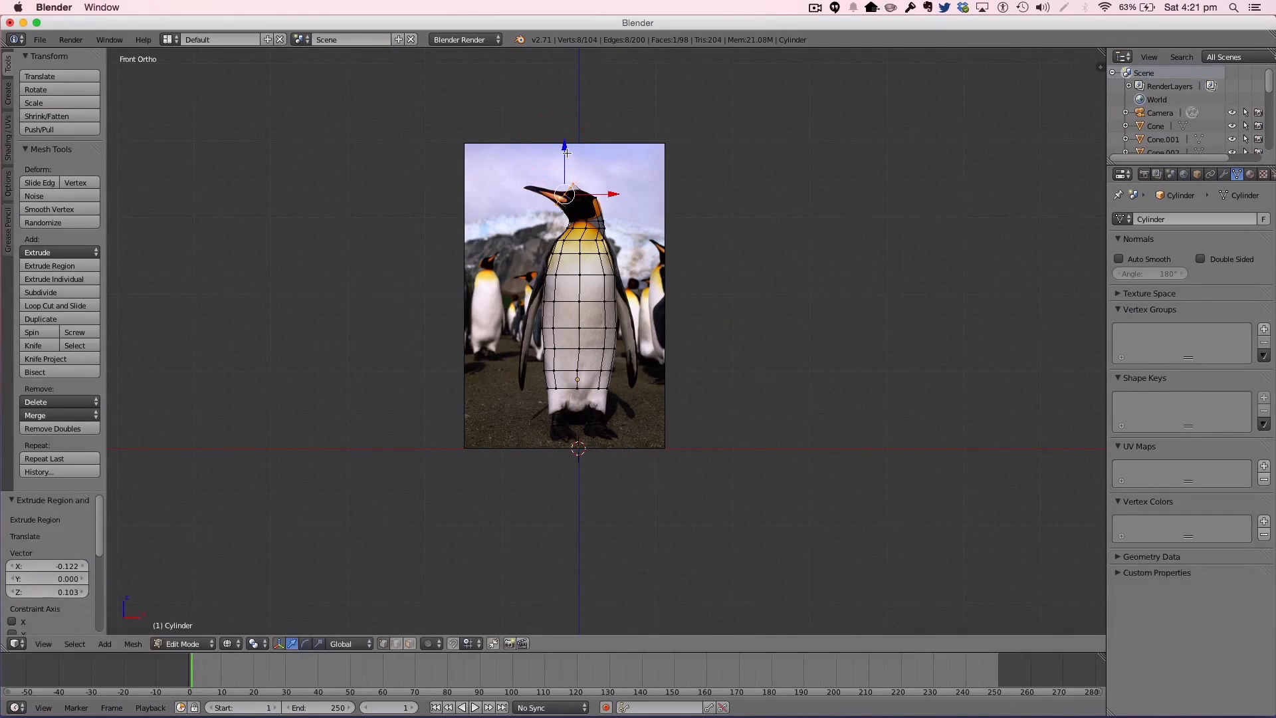
Step: Lower the ring at the beak's base 0.043, scale it by 0.718, and rotate it about -11.4° about Y
drag(567, 152, 567, 157)
key(s)
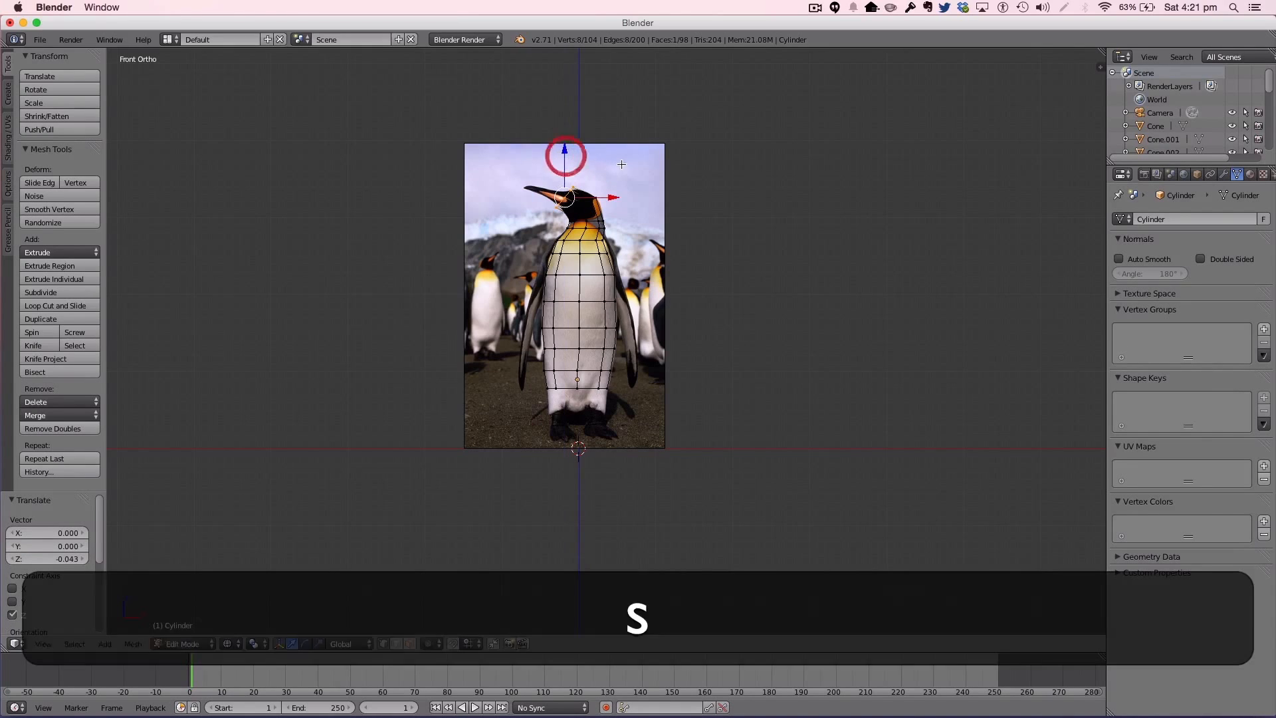
click(601, 169)
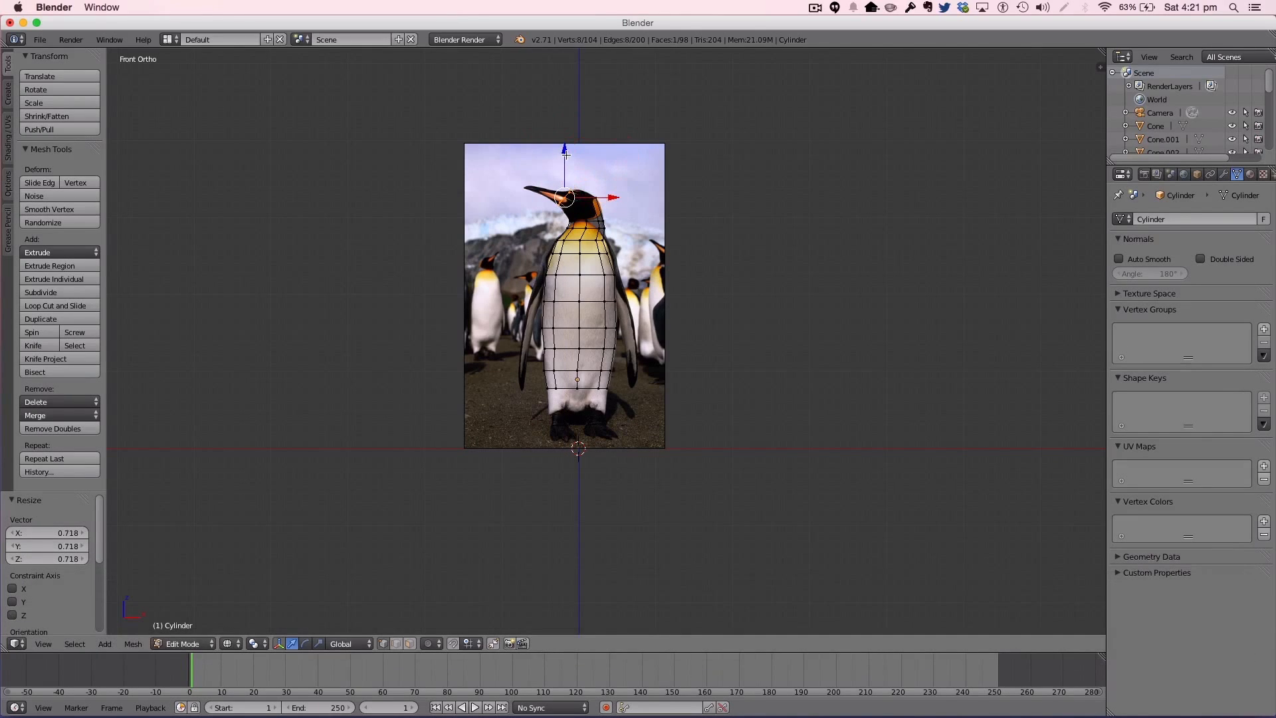
key(g)
key(z)
click(565, 152)
key(r)
key(y)
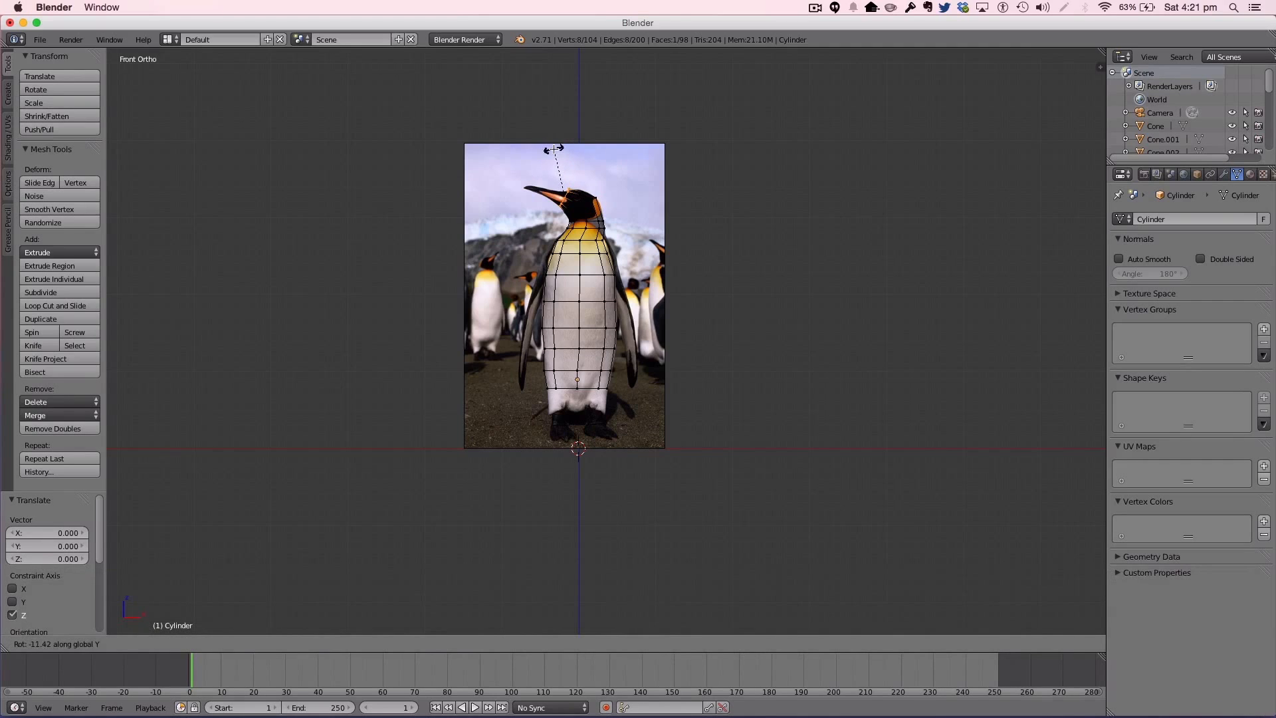
click(553, 149)
Step: Extrude a beak section -0.335 along X and upward, scale it by 0.335, lower it 0.095, and reduce it slightly
key(e)
click(550, 149)
key(s)
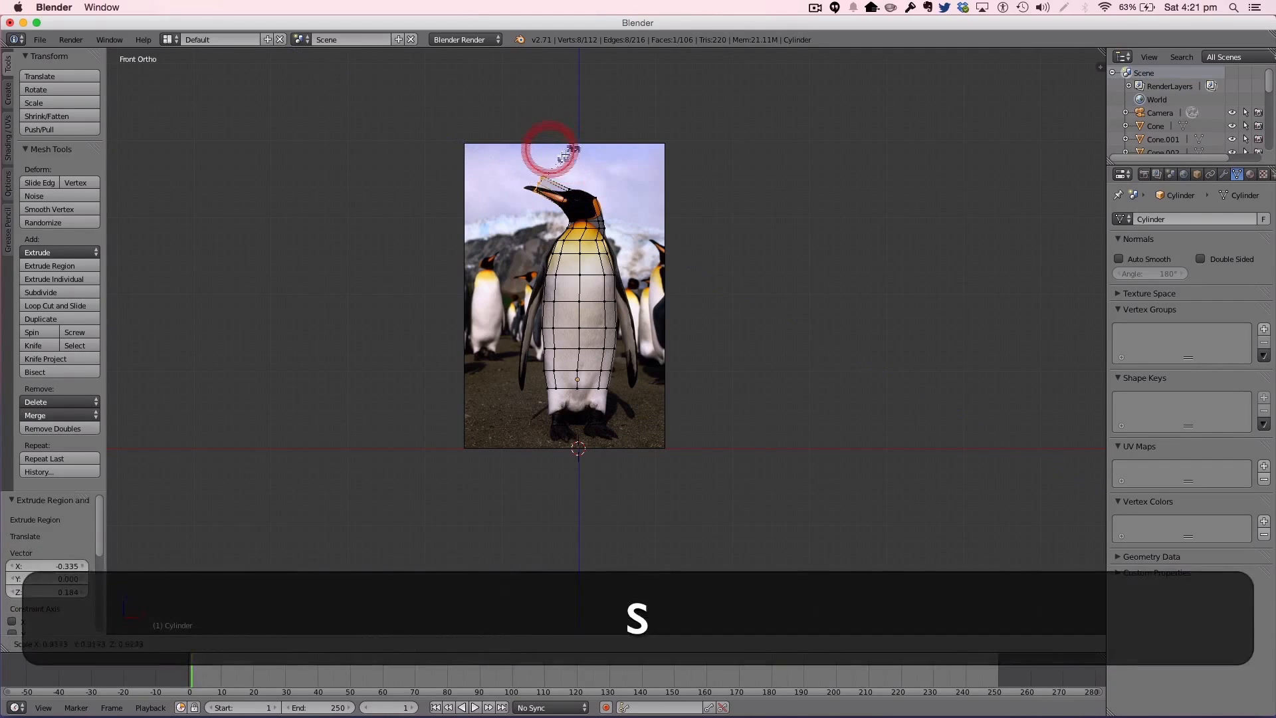
click(552, 156)
key(g)
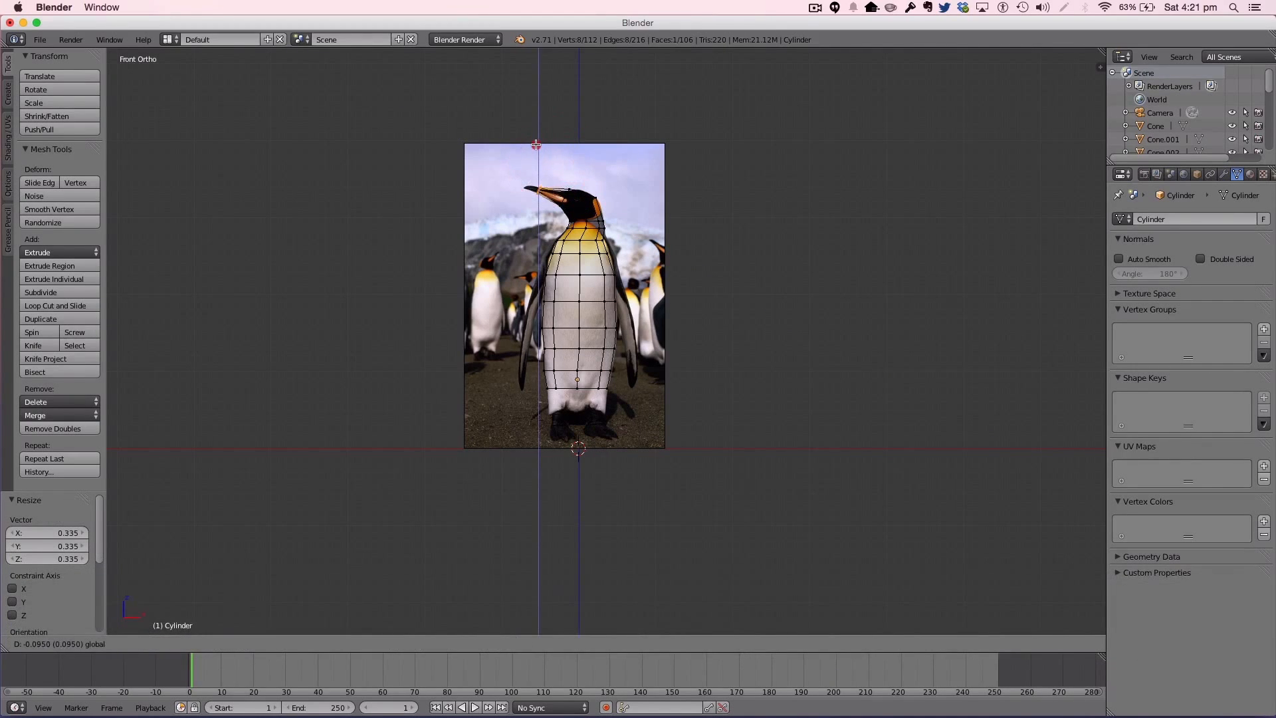
click(537, 145)
key(s)
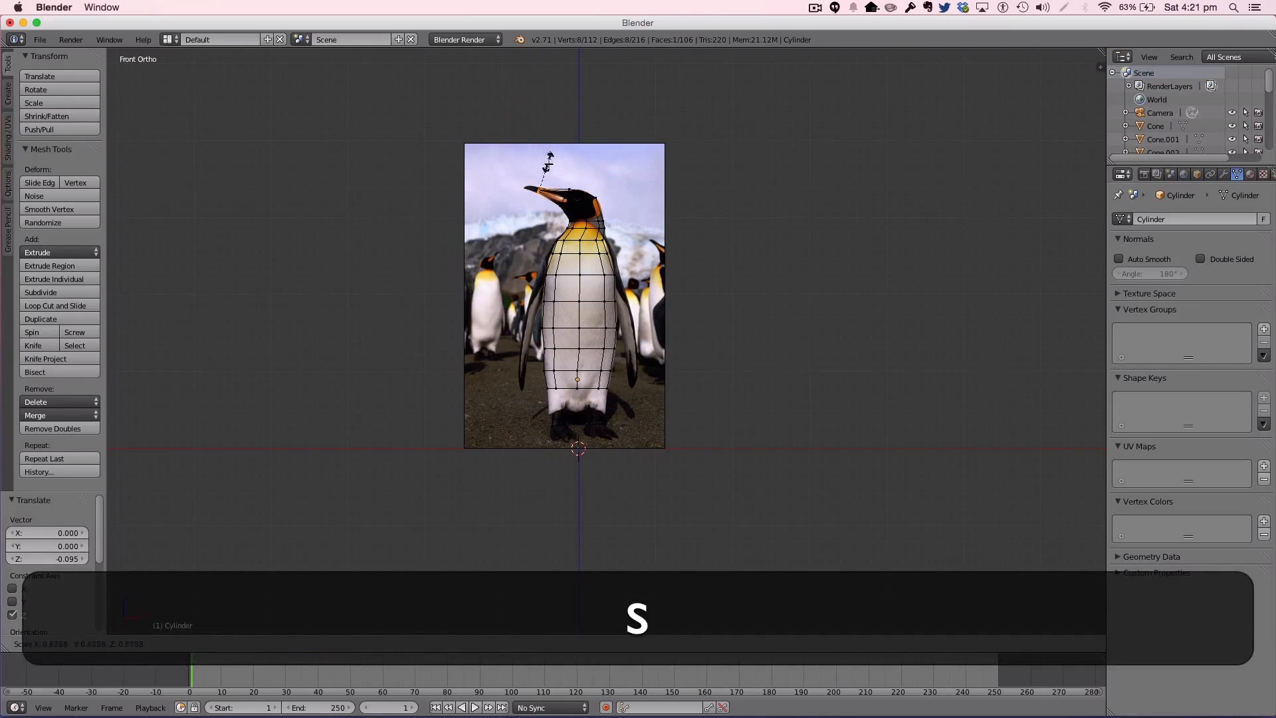
click(549, 163)
Step: Extrude the beak tip, scale it by 0.146, and adjust its height to meet the photographed tip
key(e)
click(535, 159)
key(s)
click(532, 162)
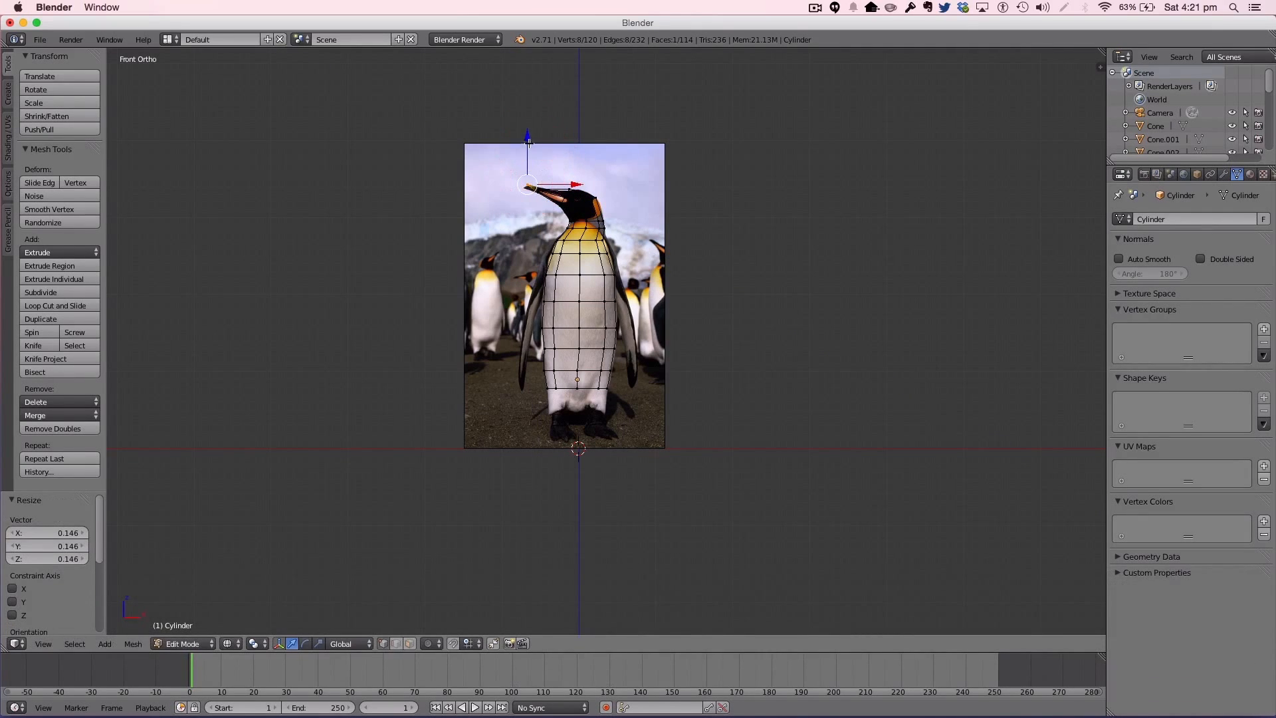
key(g)
key(z)
click(527, 145)
Step: Return to Object Mode and inspect the penguin body in solid display against the photo
key(Tab)
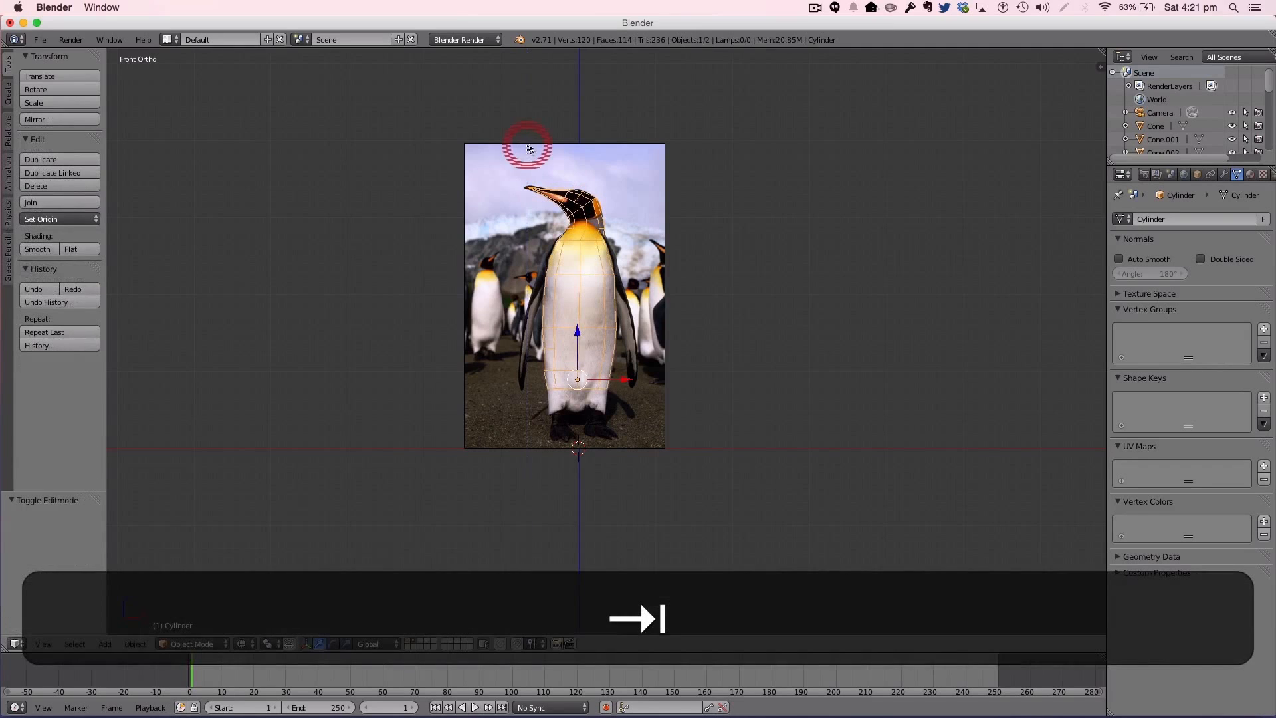
key(z)
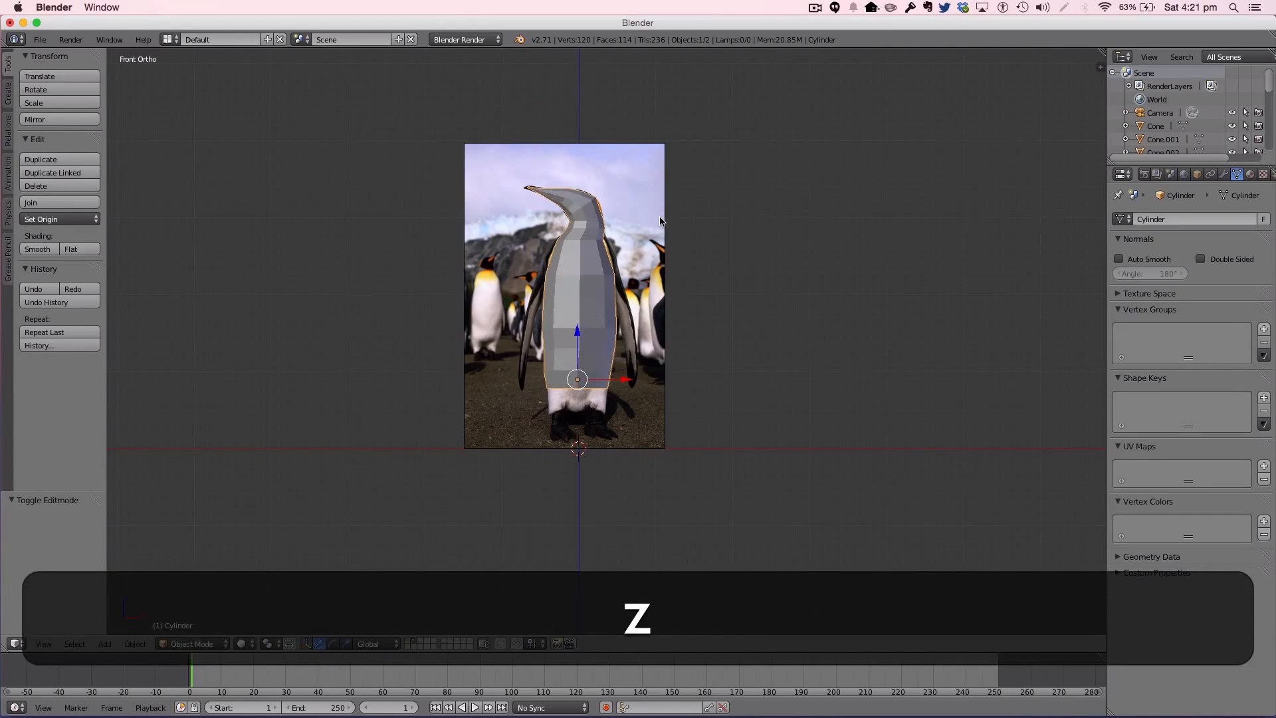
key(z)
Step: Undo the penguin body modelling and switch to Chrome to run a web search about Blender
key(super+z)
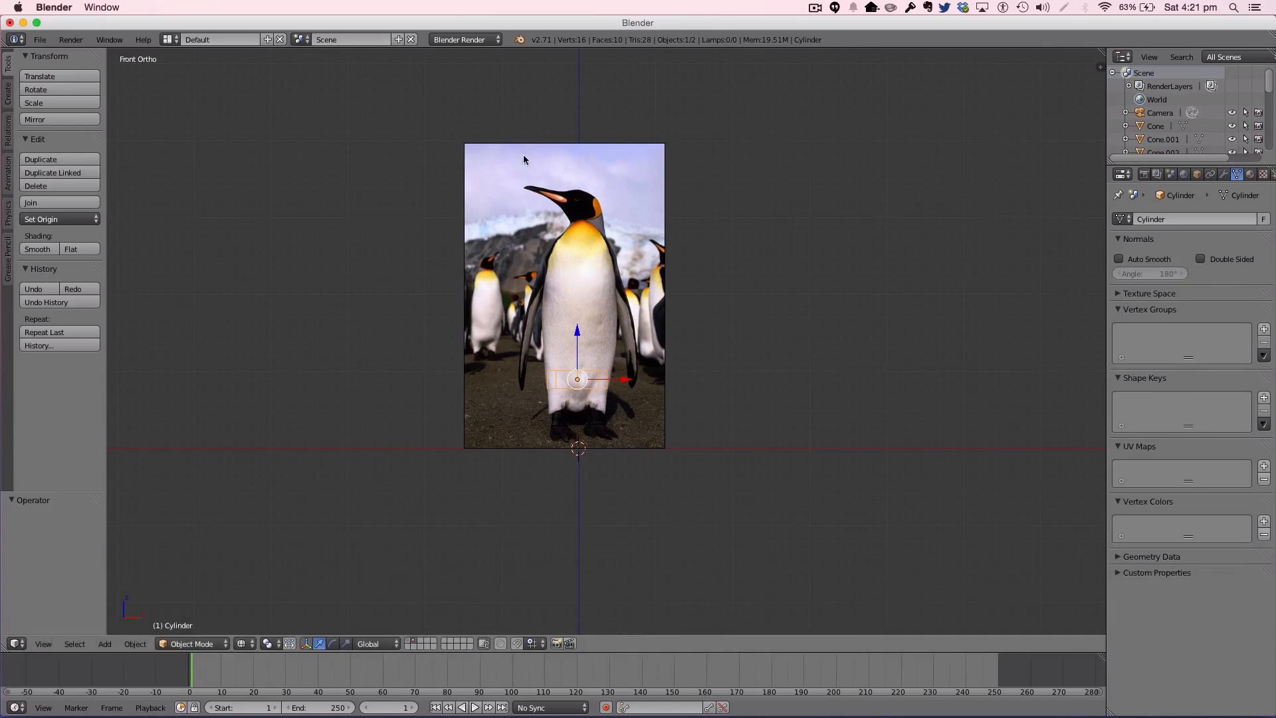
click(40, 39)
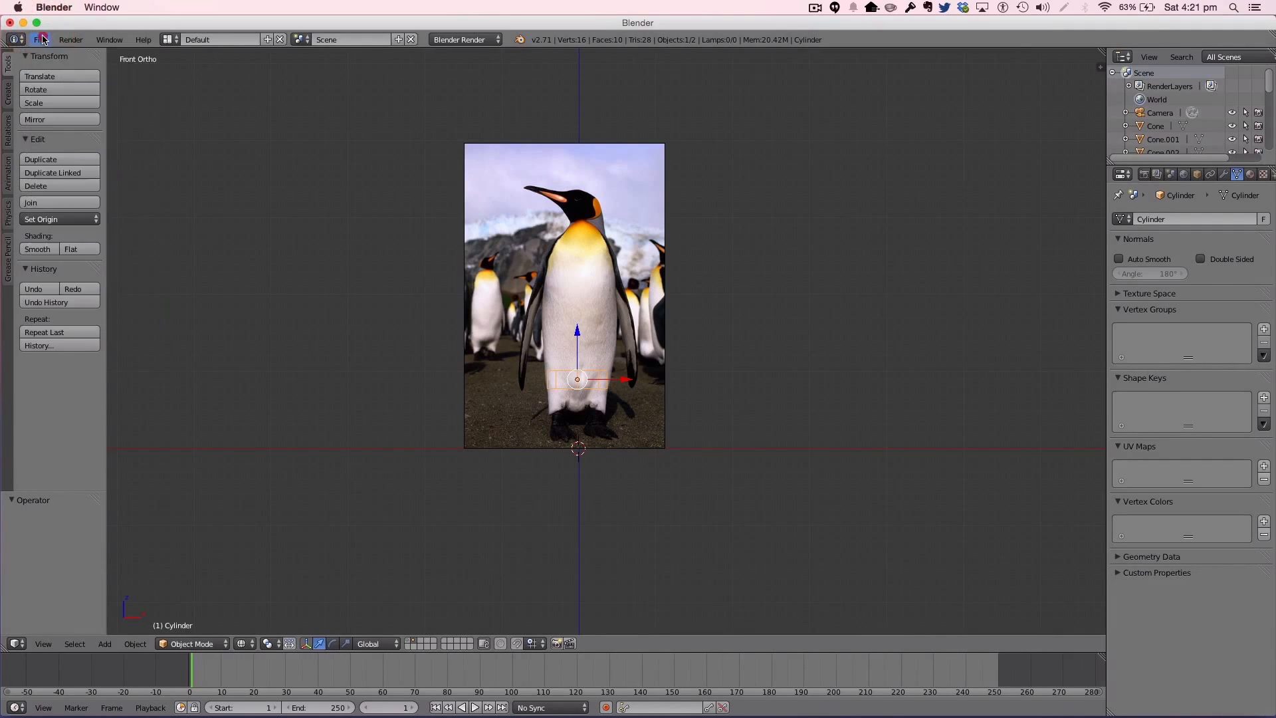
key(super)
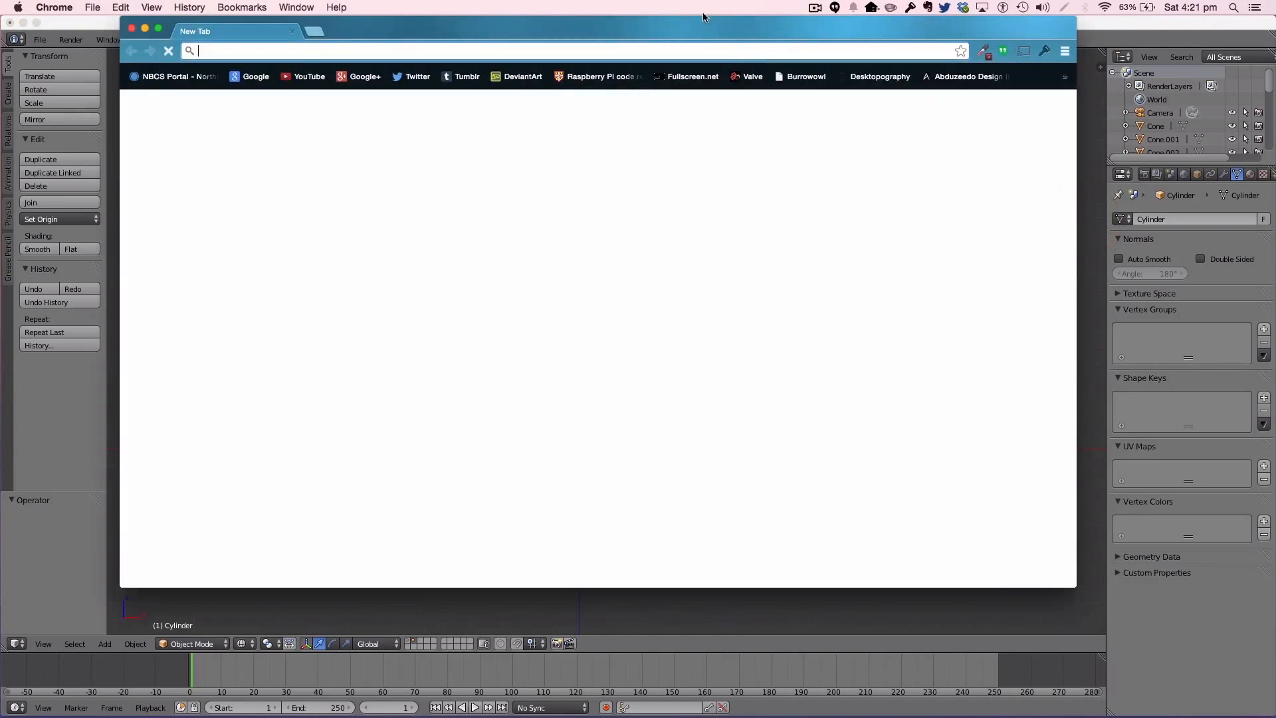
drag(708, 24, 1275, 113)
text(blender)
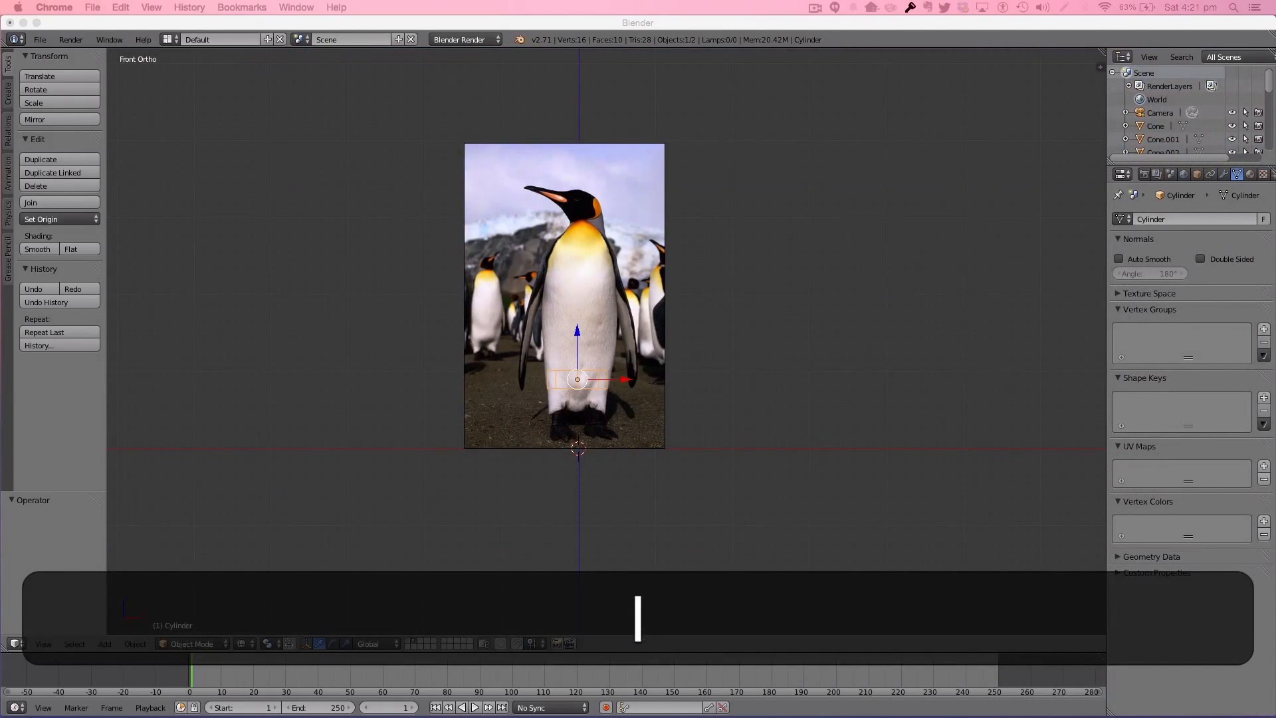
text(eo)
key(Return)
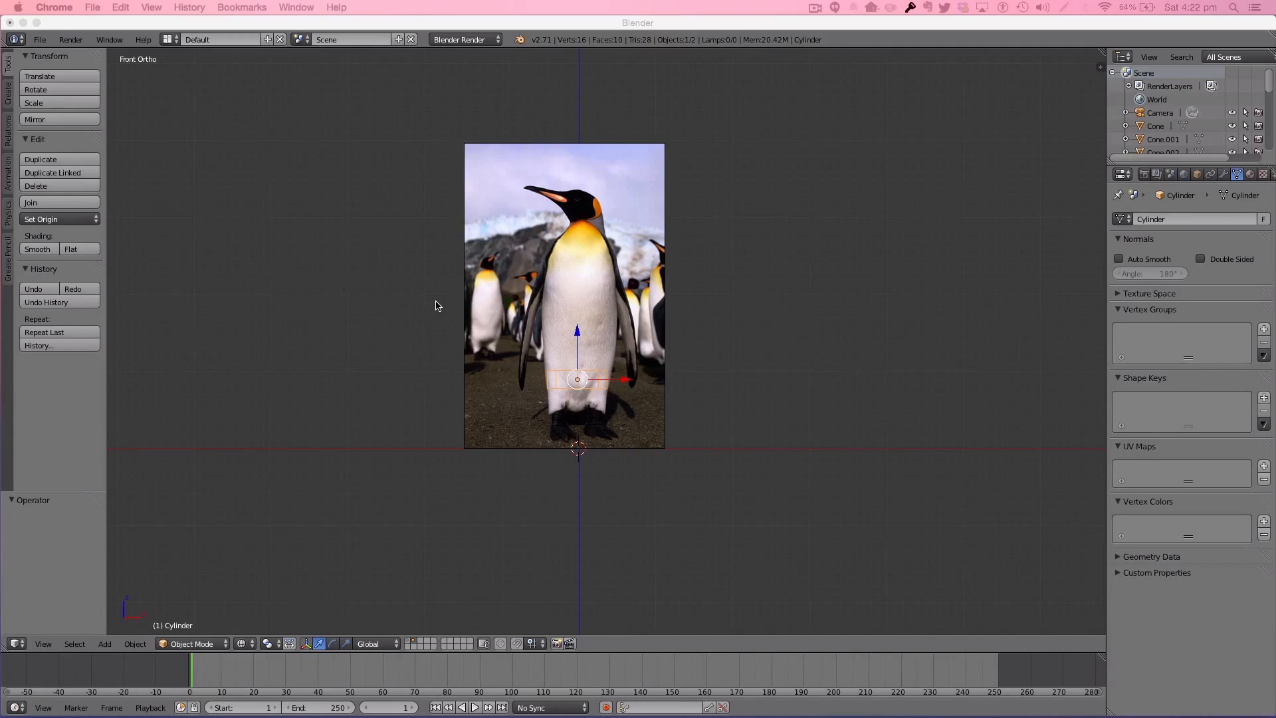
Step: Switch back to Blender, redo the undone penguin modelling, and check the restored mesh in Edit Mode
key(shift+super+z)
key(shift+ctrl+super+z)
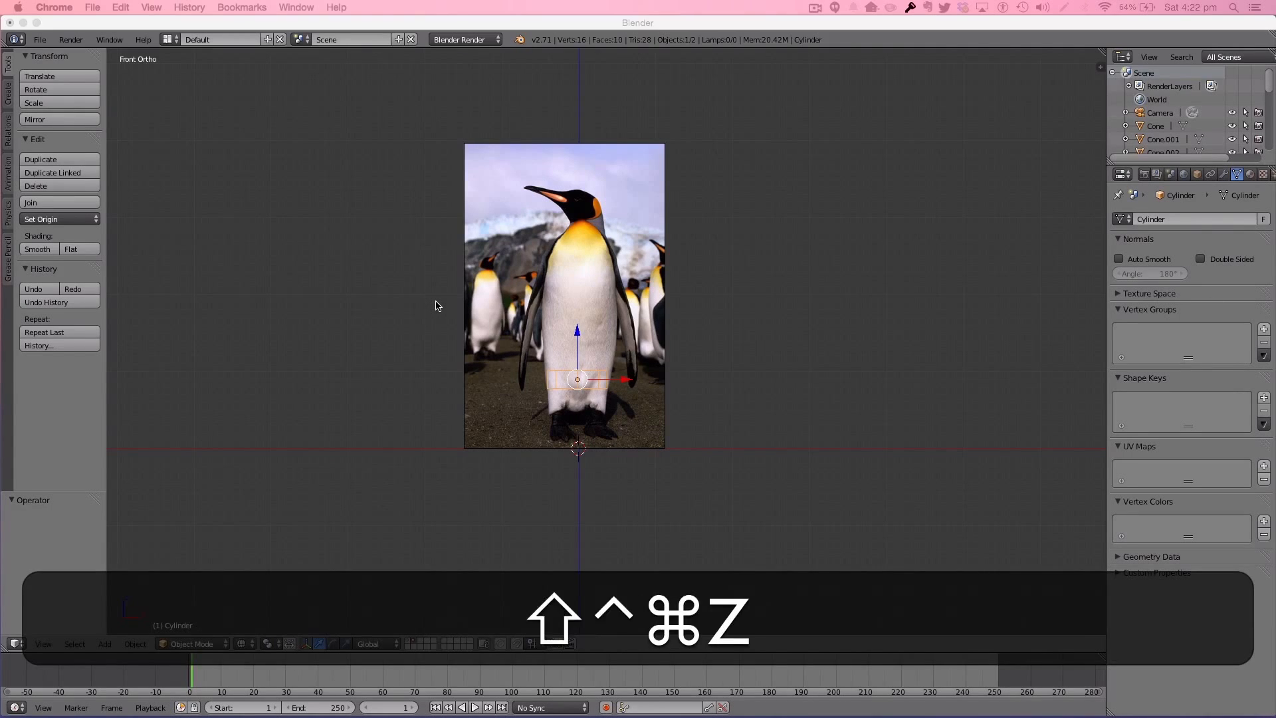
key(shift+ctrl+z)
key(shift+ctrl+Tab)
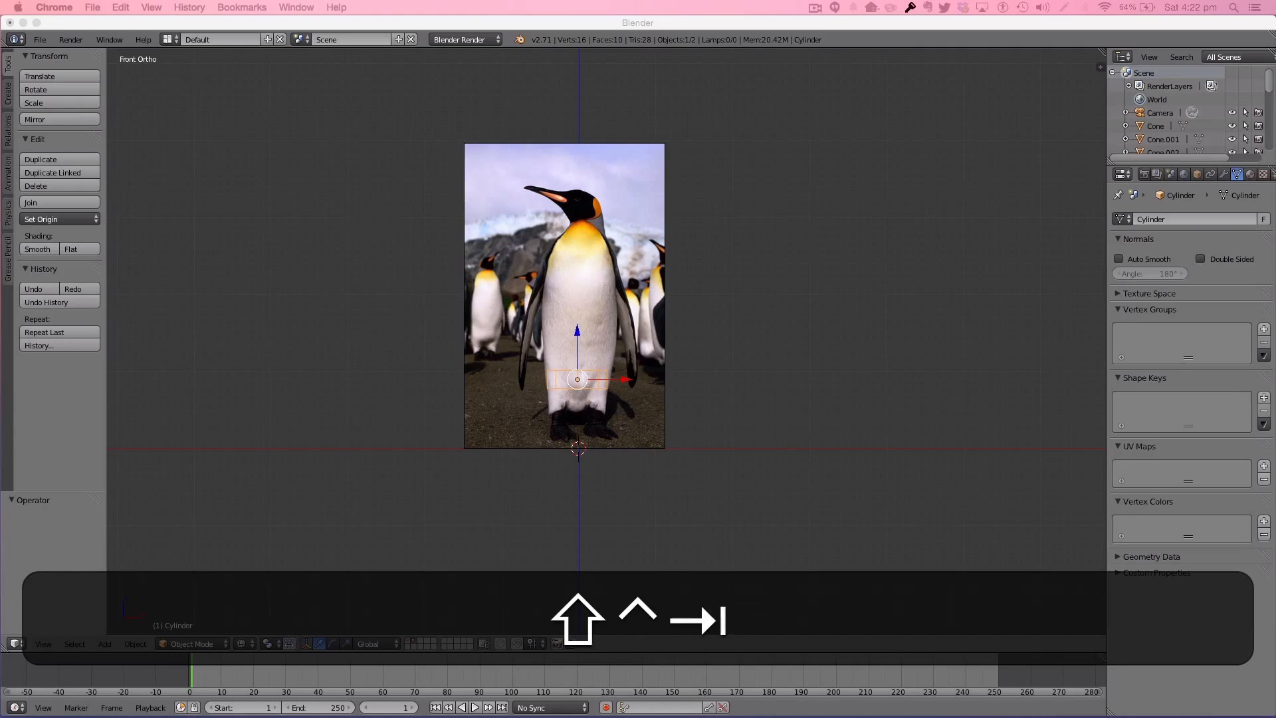
key(Tab)
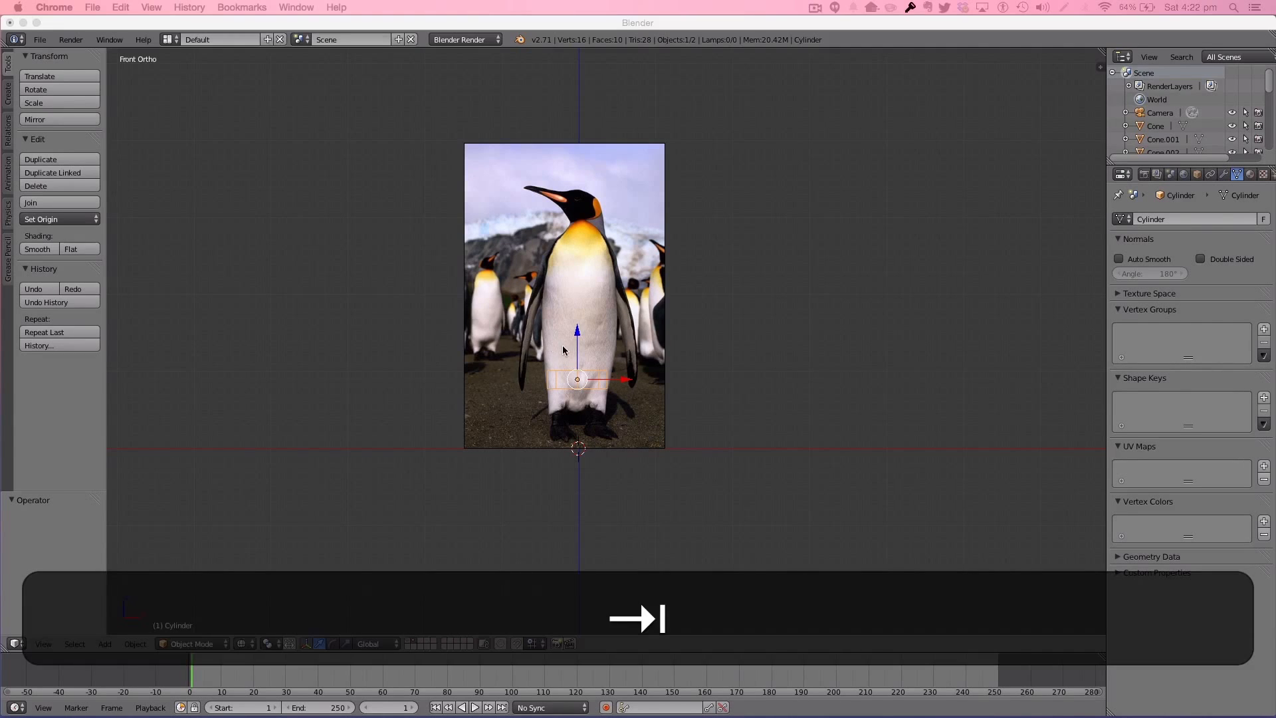
click(595, 23)
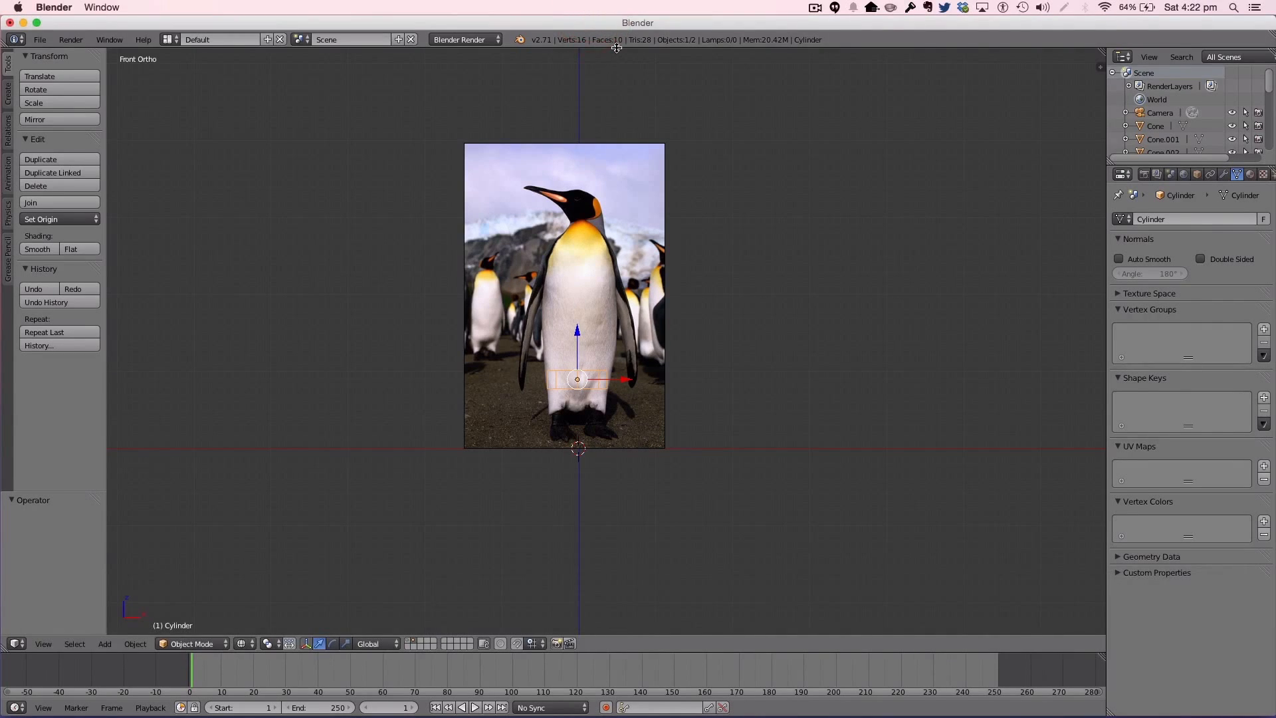
key(shift+ctrl+z)
key(Tab)
key(Tab)
key(Tab)
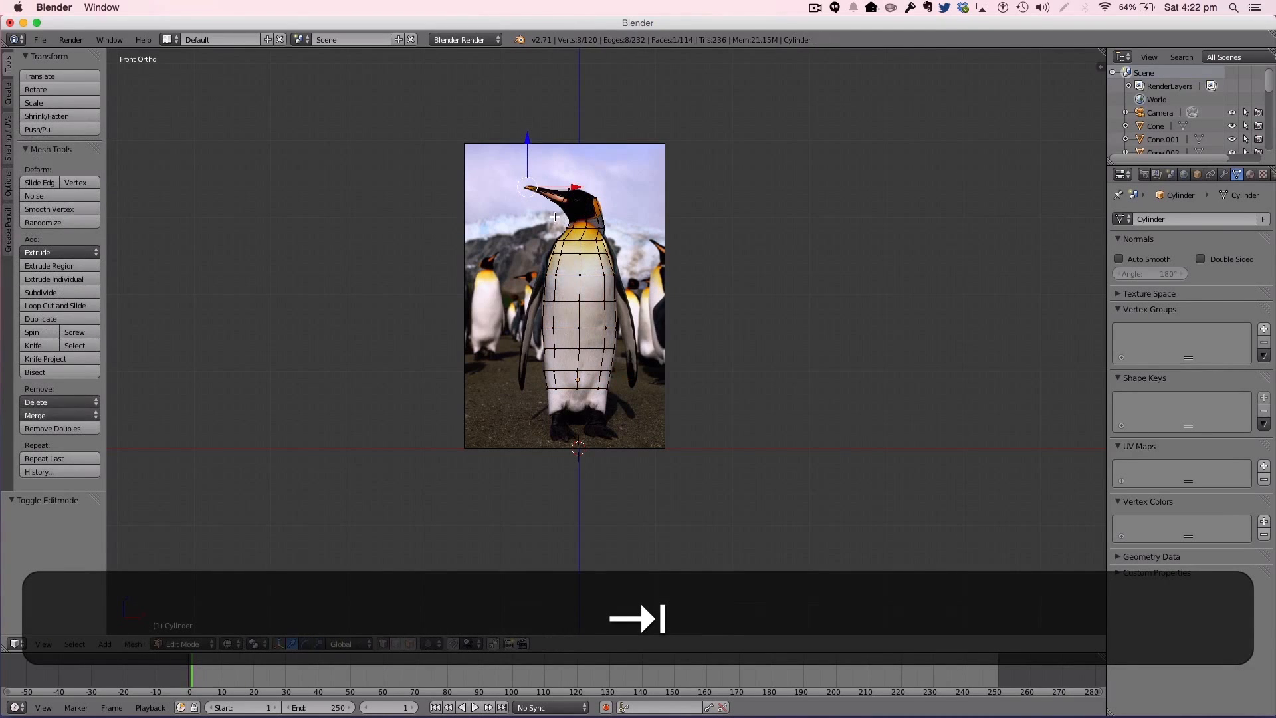
key(ctrl+z)
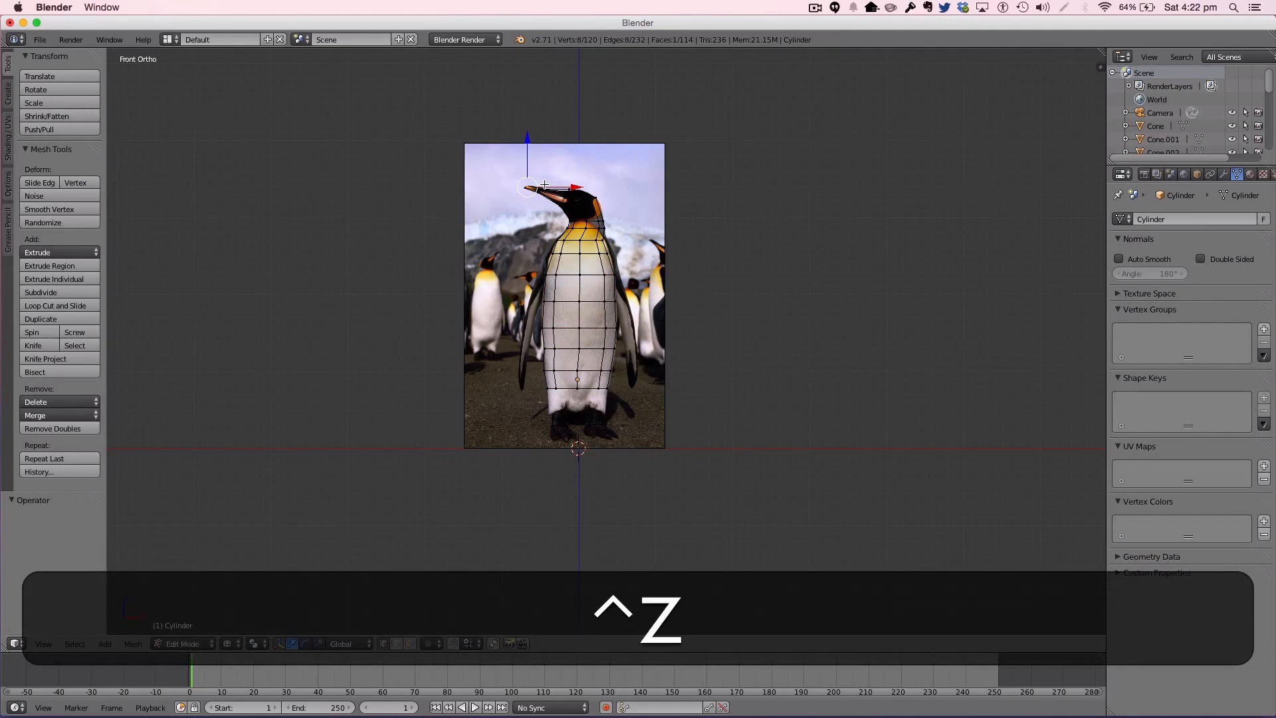
key(ctrl+super+z)
key(super+z)
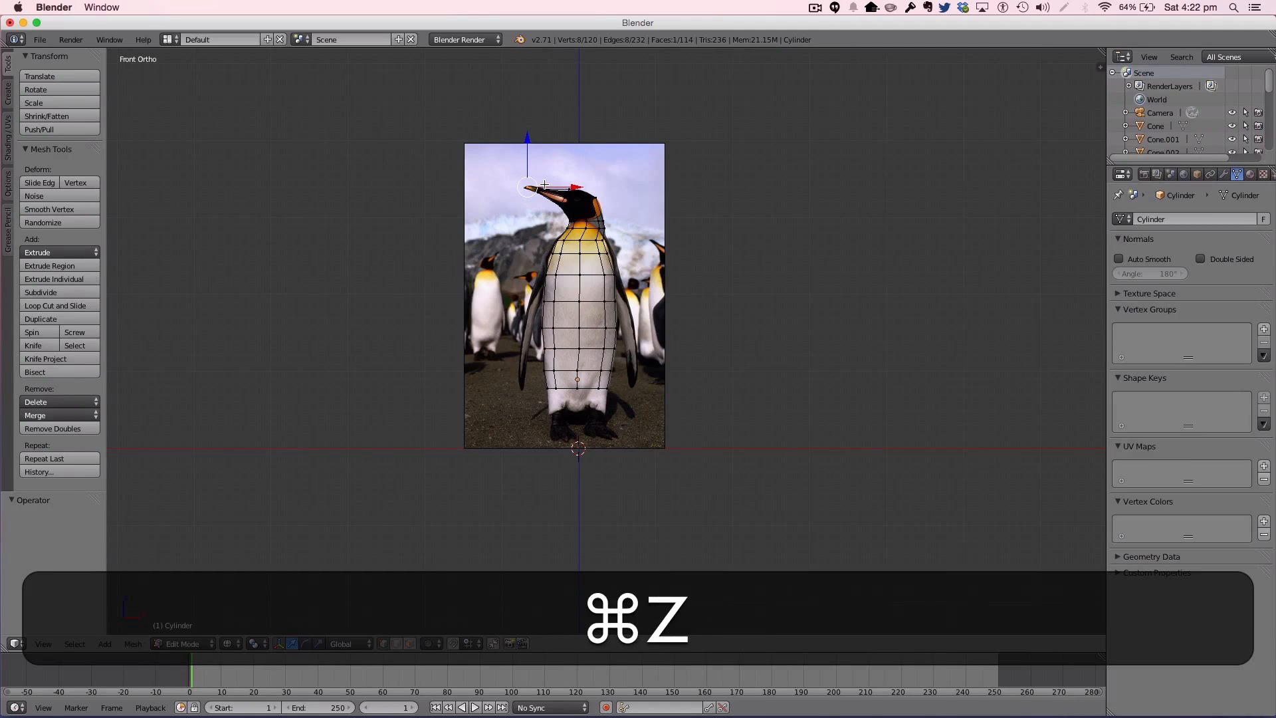
Step: Return to Object Mode and inspect the penguin body from above, through the camera, and from the front
key(Tab)
scroll(588, 190, up, 3)
scroll(589, 191, down, 1)
middle_drag(649, 193, 610, 331)
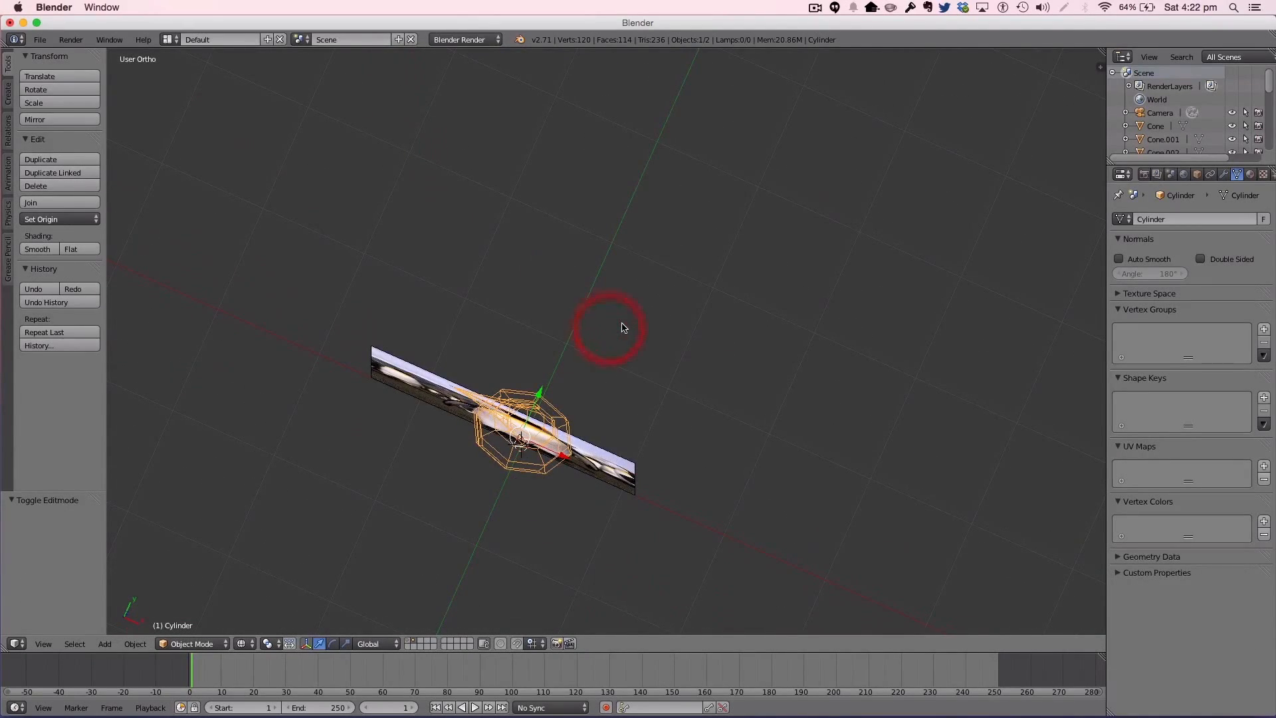
key(KP_0)
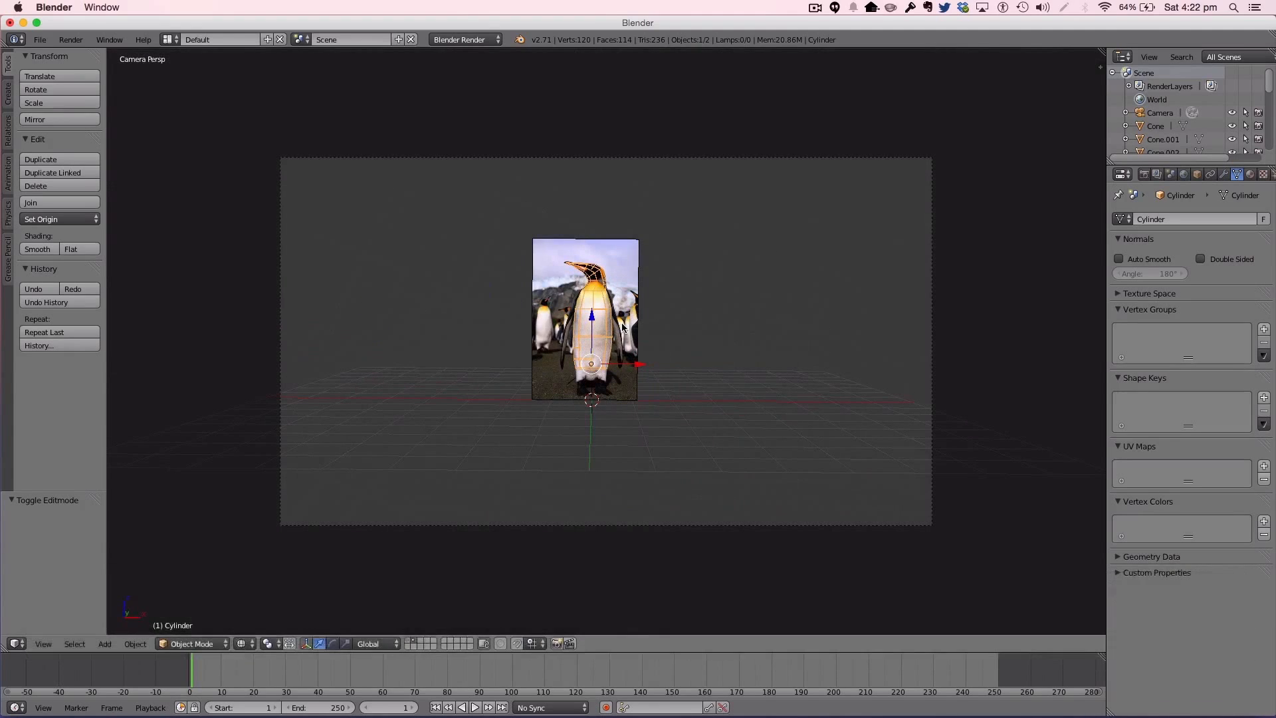
key(KP_1)
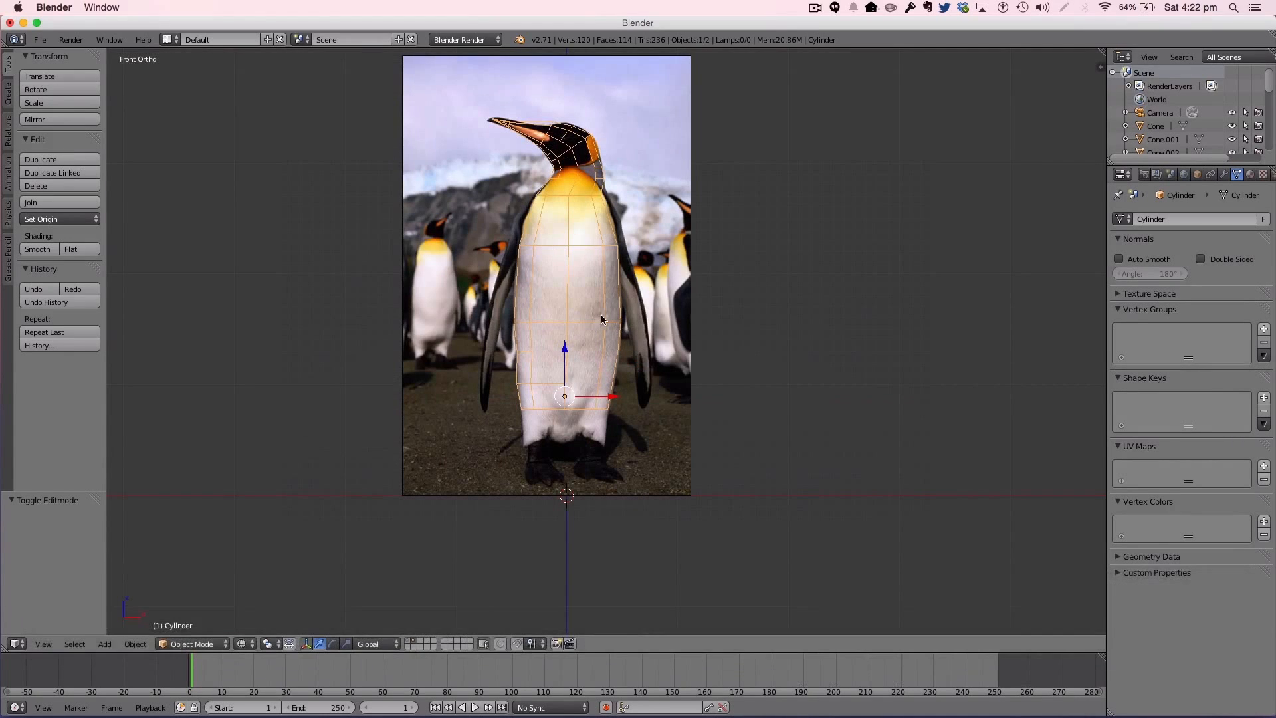
Step: Try to extrude the vertices on the +X half of the body's bottom ring
key(Tab)
key(a)
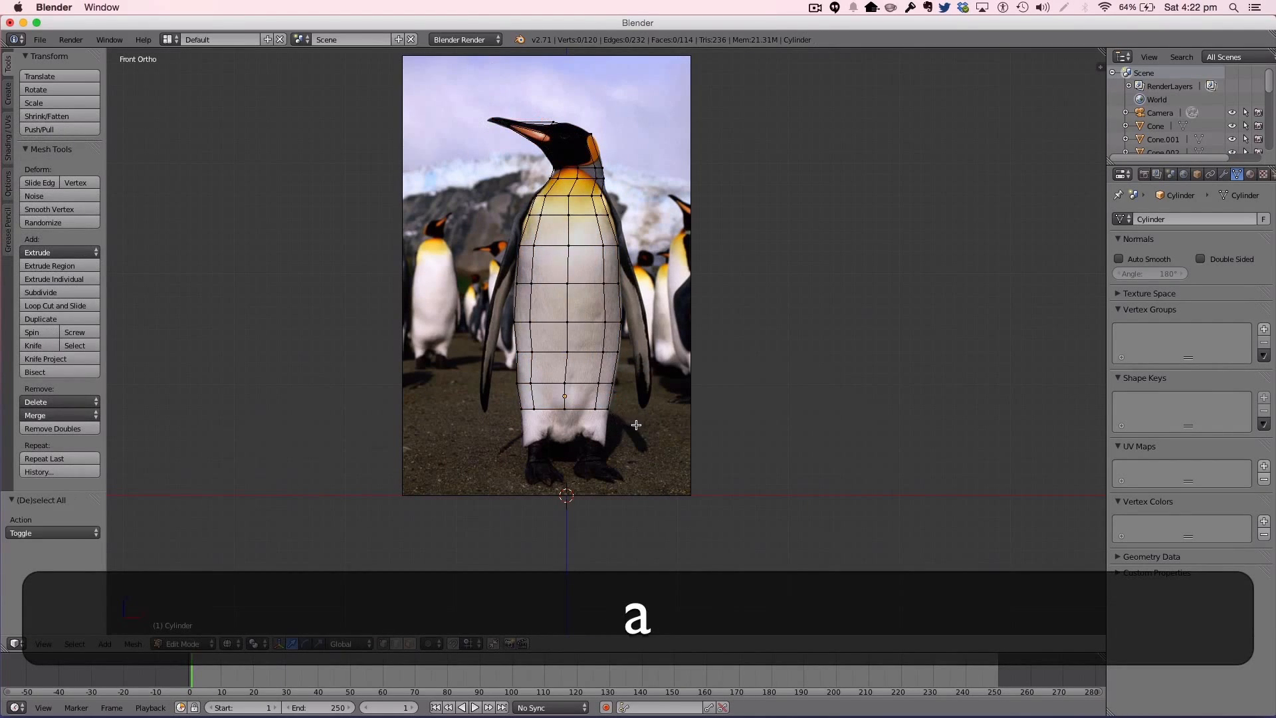
key(b)
drag(476, 399, 634, 420)
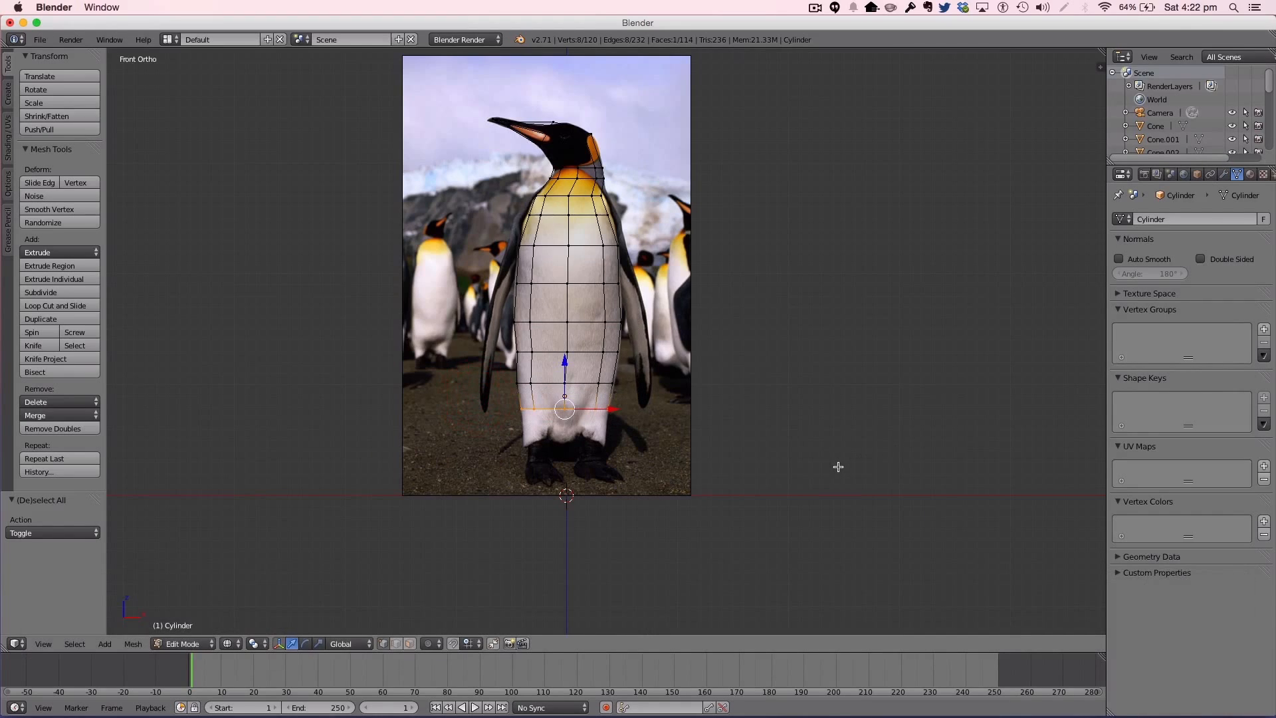
key(a)
key(b)
drag(631, 422, 569, 399)
key(e)
click(577, 414)
key(ctrl+z)
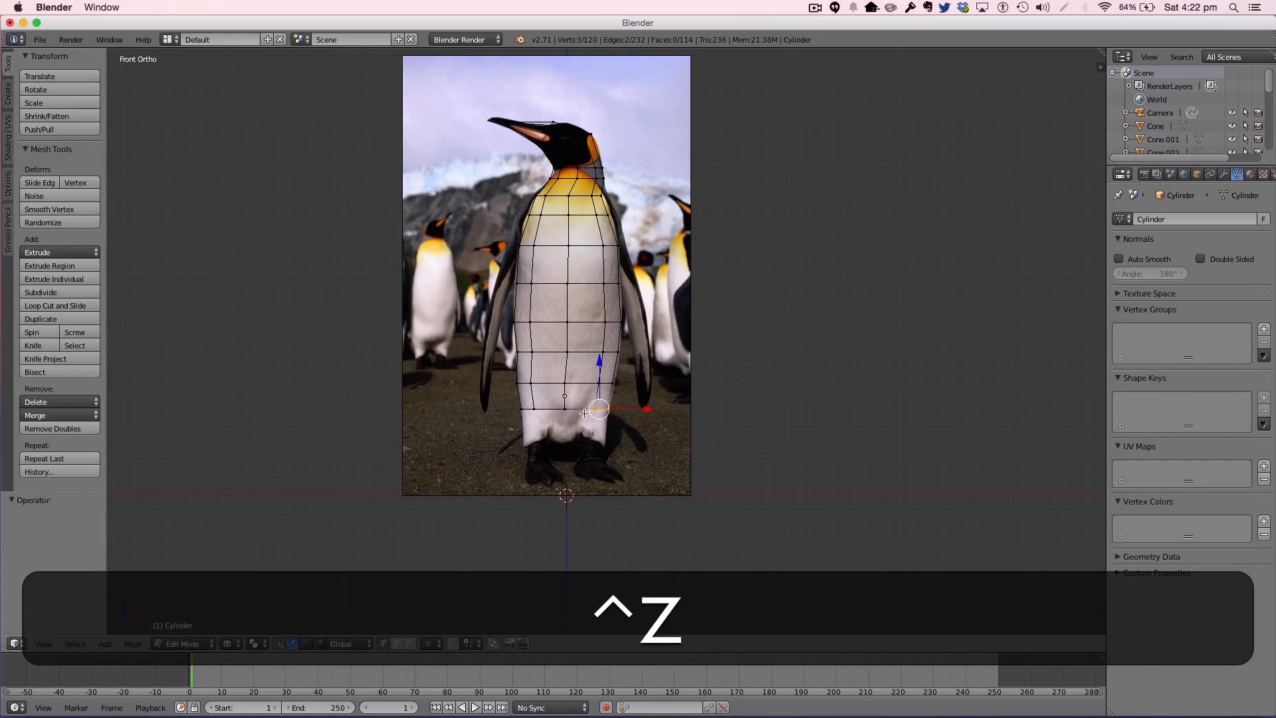
key(ctrl+a)
key(a)
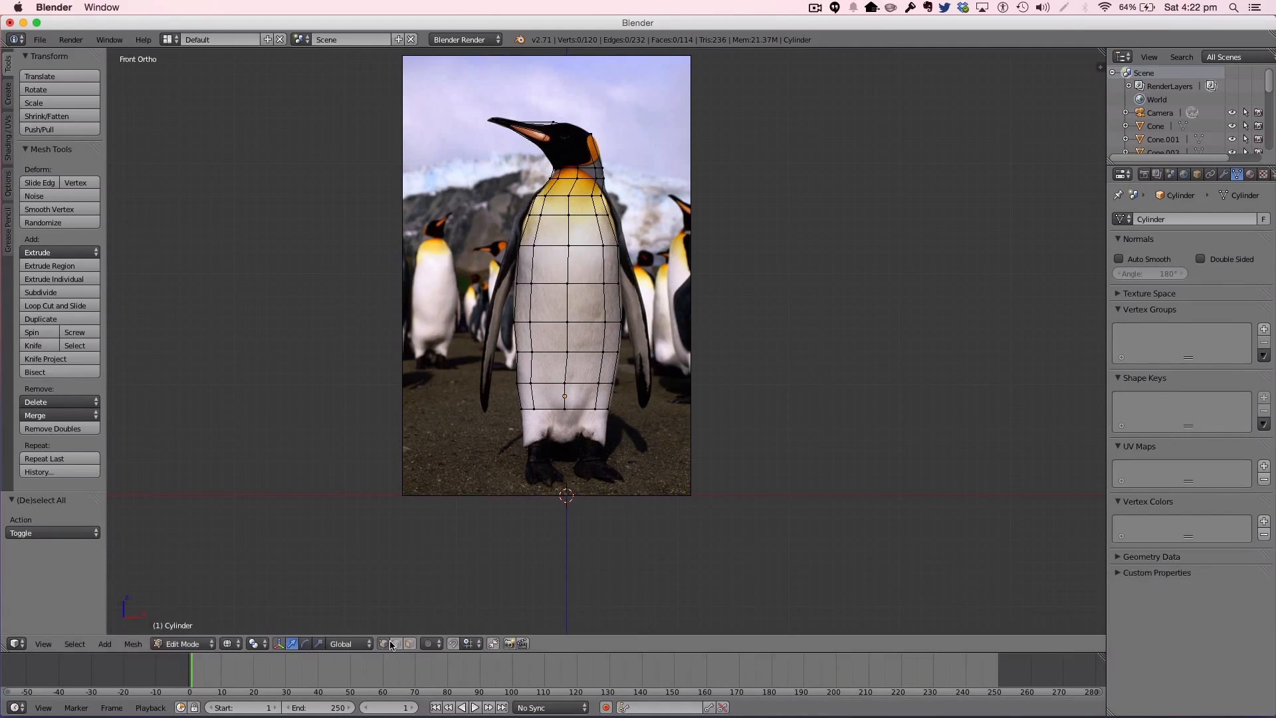
Step: In edge select mode, extrude the +X half of the bottom ring downward, scale it by 0.814, and shift it slightly along X
click(392, 643)
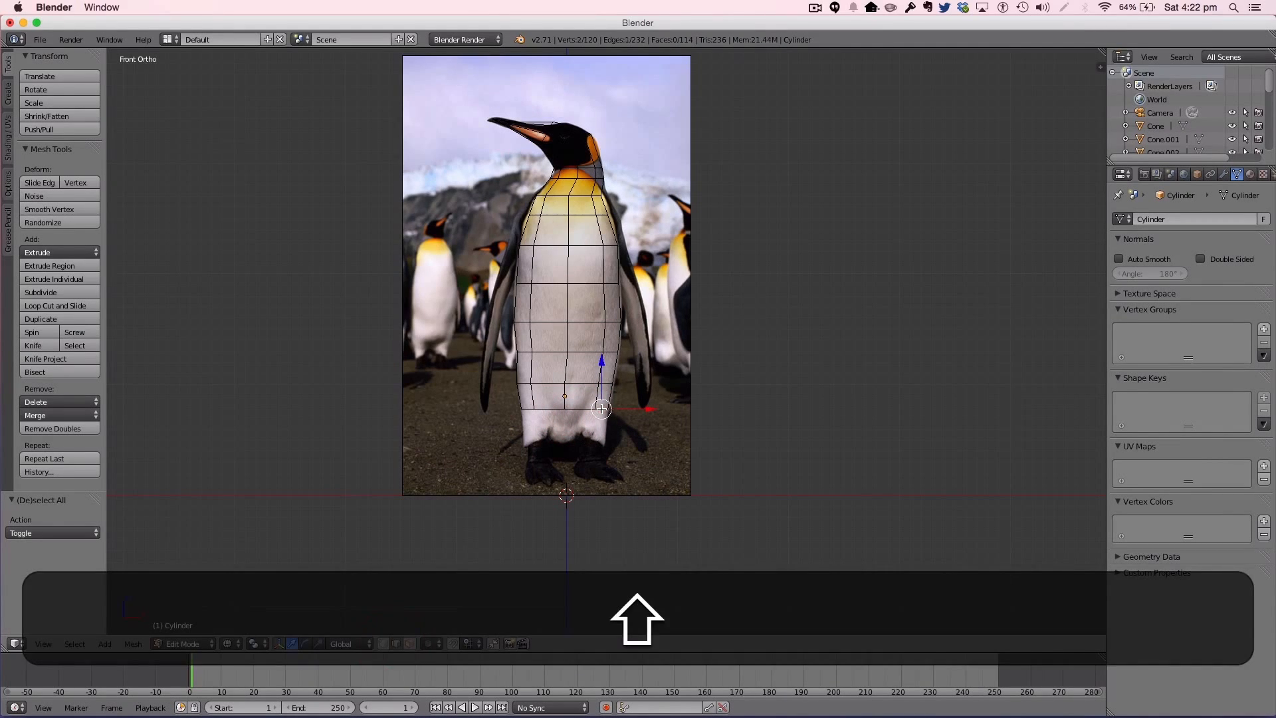
key(shift+a)
key(b)
drag(636, 430, 550, 395)
key(e)
click(606, 426)
key(s)
click(658, 433)
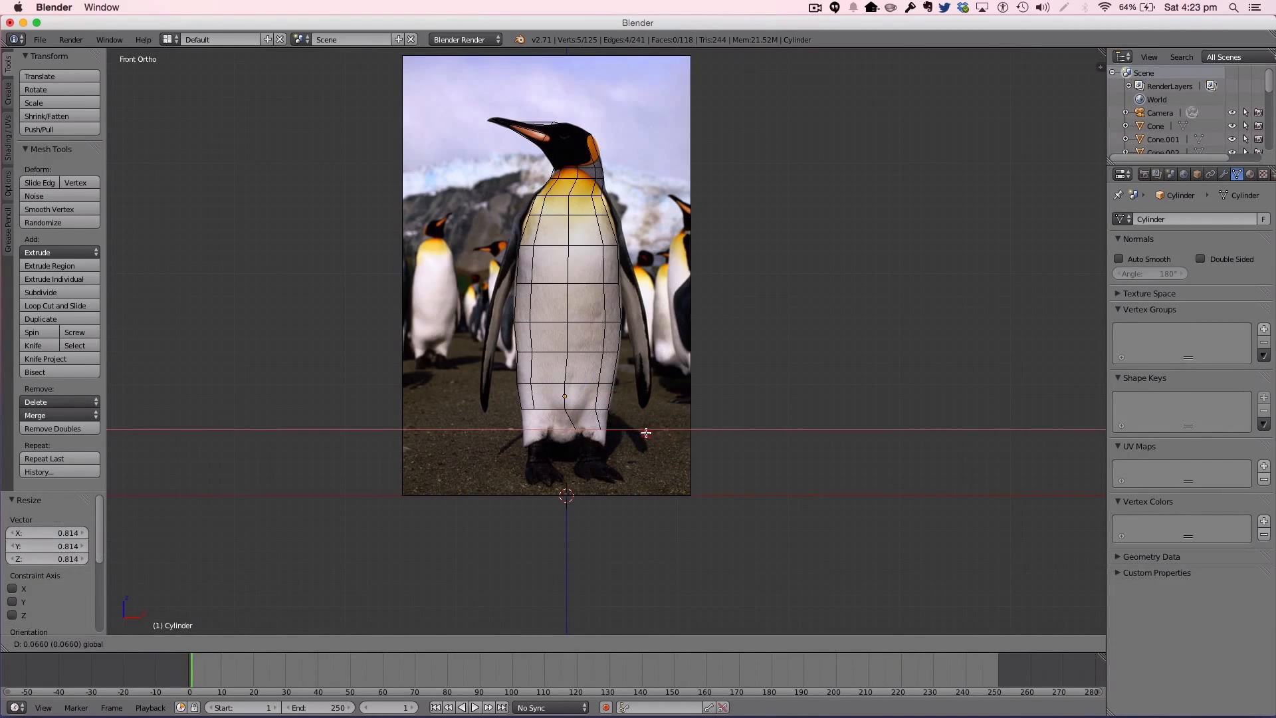
click(643, 433)
key(s)
click(641, 433)
Step: Redo the next extrusion of the +X leg about 0.17 downward and scale its end edges by 0.541
key(e)
click(636, 449)
key(super+z)
key(super+e)
key(e)
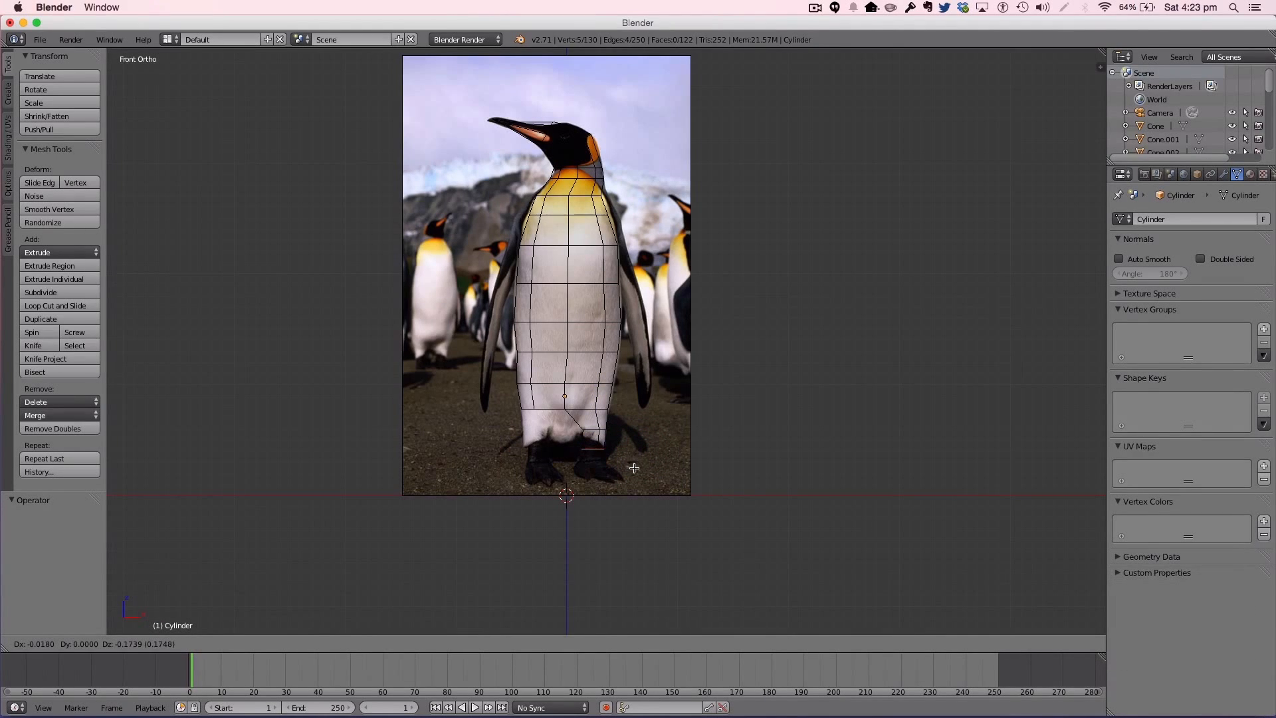
click(634, 468)
key(s)
click(612, 459)
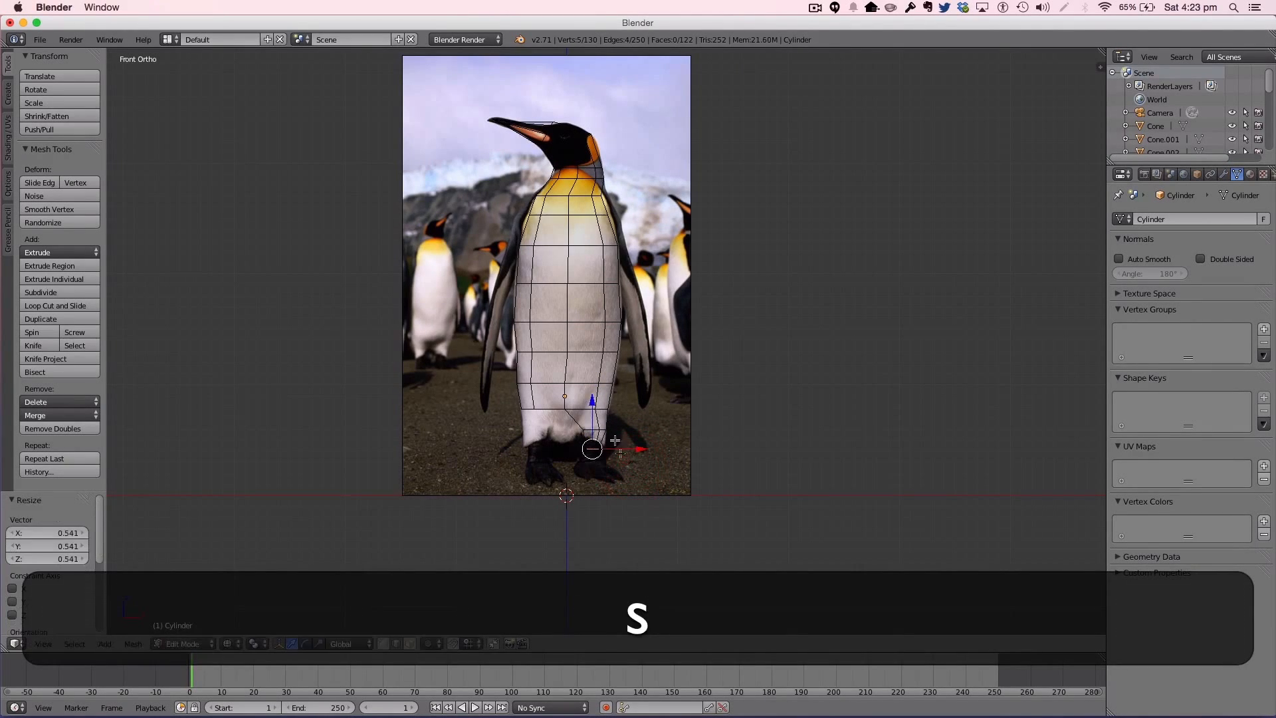
Step: Raise the +X leg's end slightly, move it 0.048 along X, and rescale it to fit the photographed leg
drag(592, 400, 592, 397)
drag(639, 448, 644, 449)
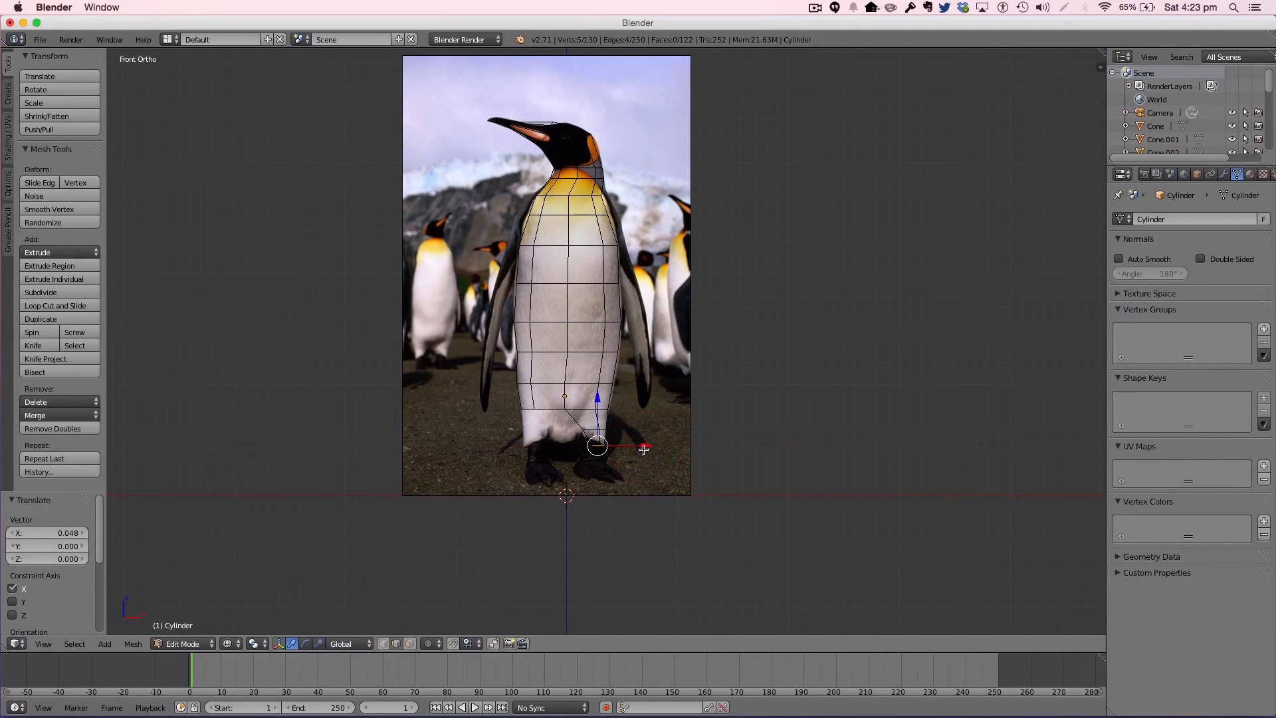
key(s)
click(663, 451)
drag(648, 445, 648, 446)
key(a)
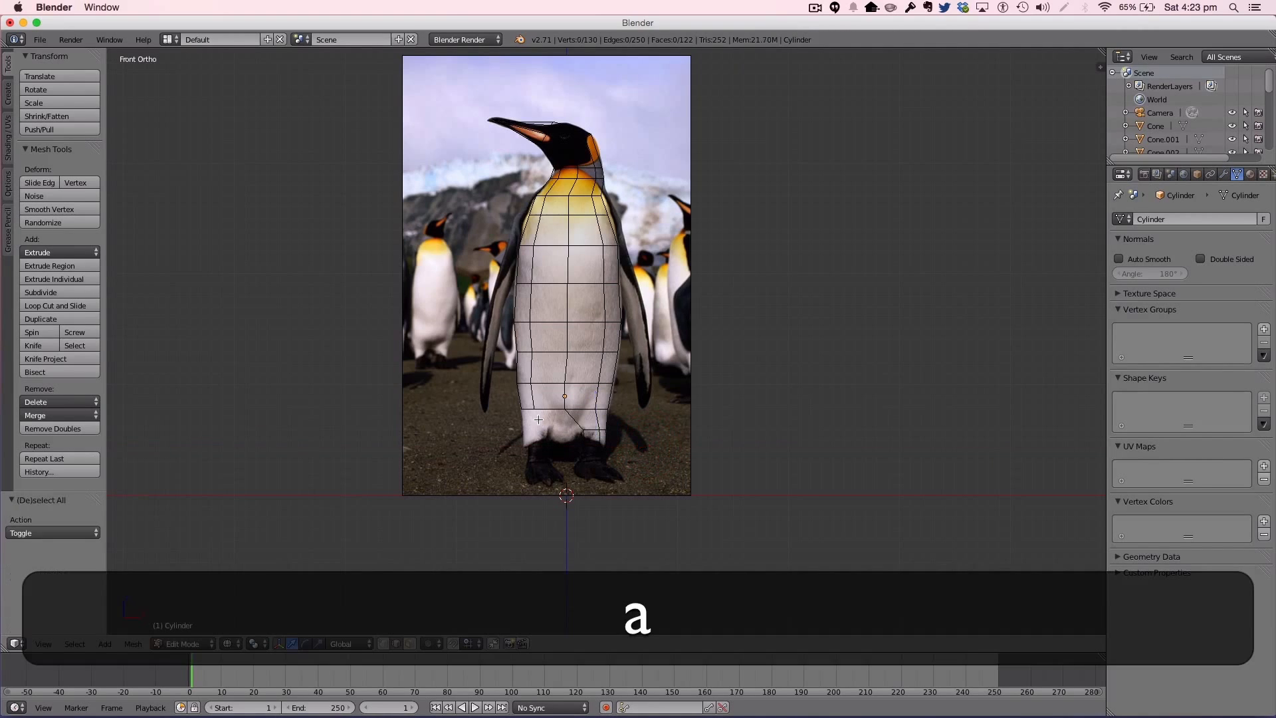
Step: Extrude the -X half of the bottom ring downward, scale it by 0.534, raise it 0.090, and move it -0.090 along X
key(b)
drag(510, 398, 578, 433)
key(e)
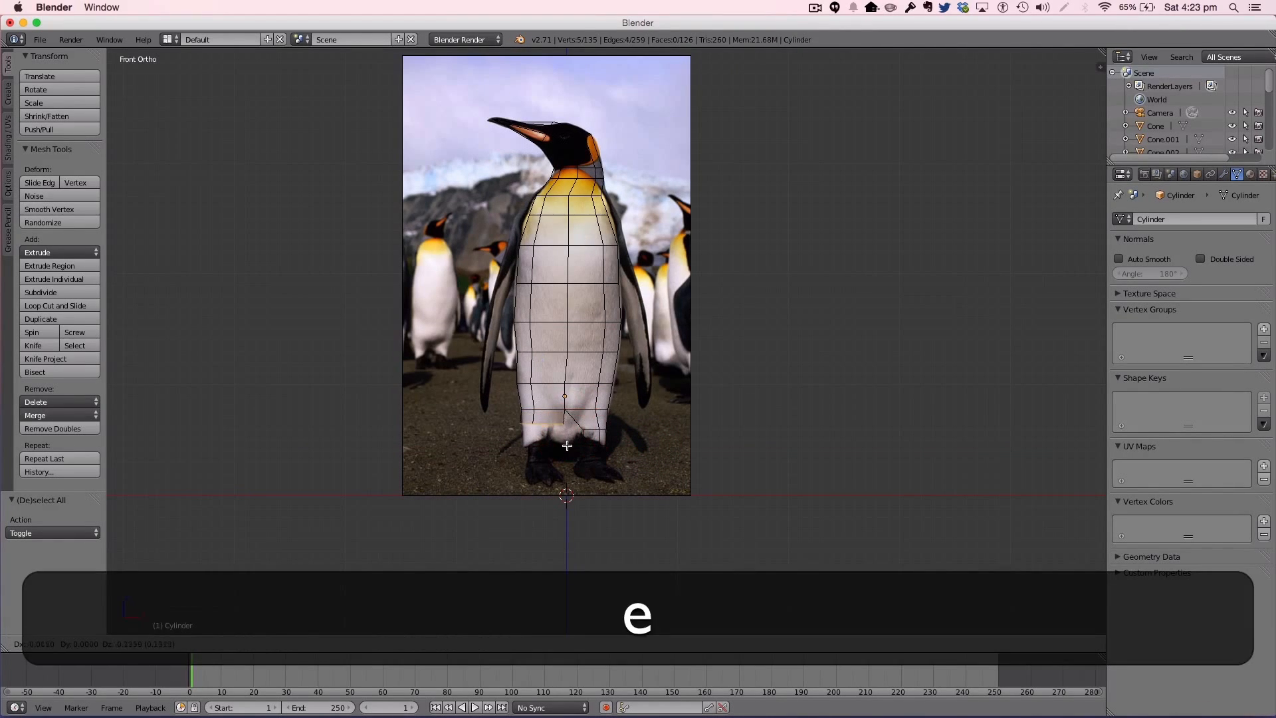
click(571, 461)
key(s)
click(543, 392)
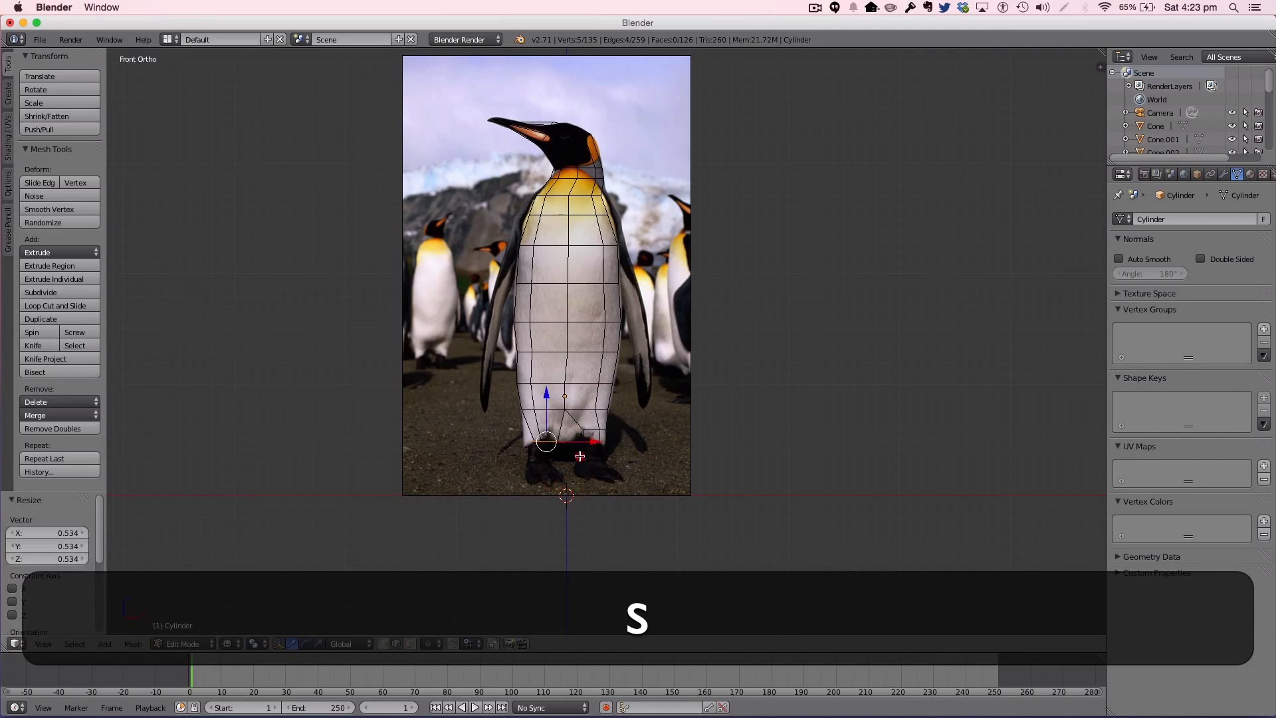
drag(543, 392, 544, 384)
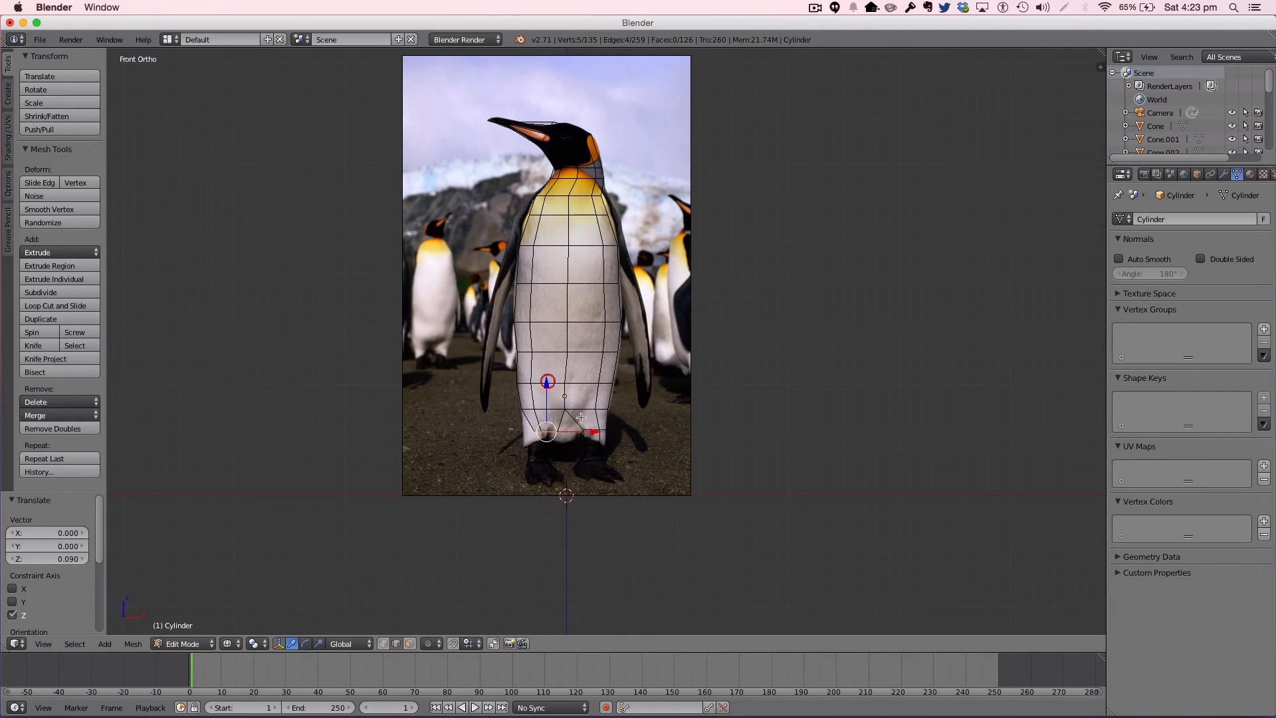
drag(591, 432, 584, 428)
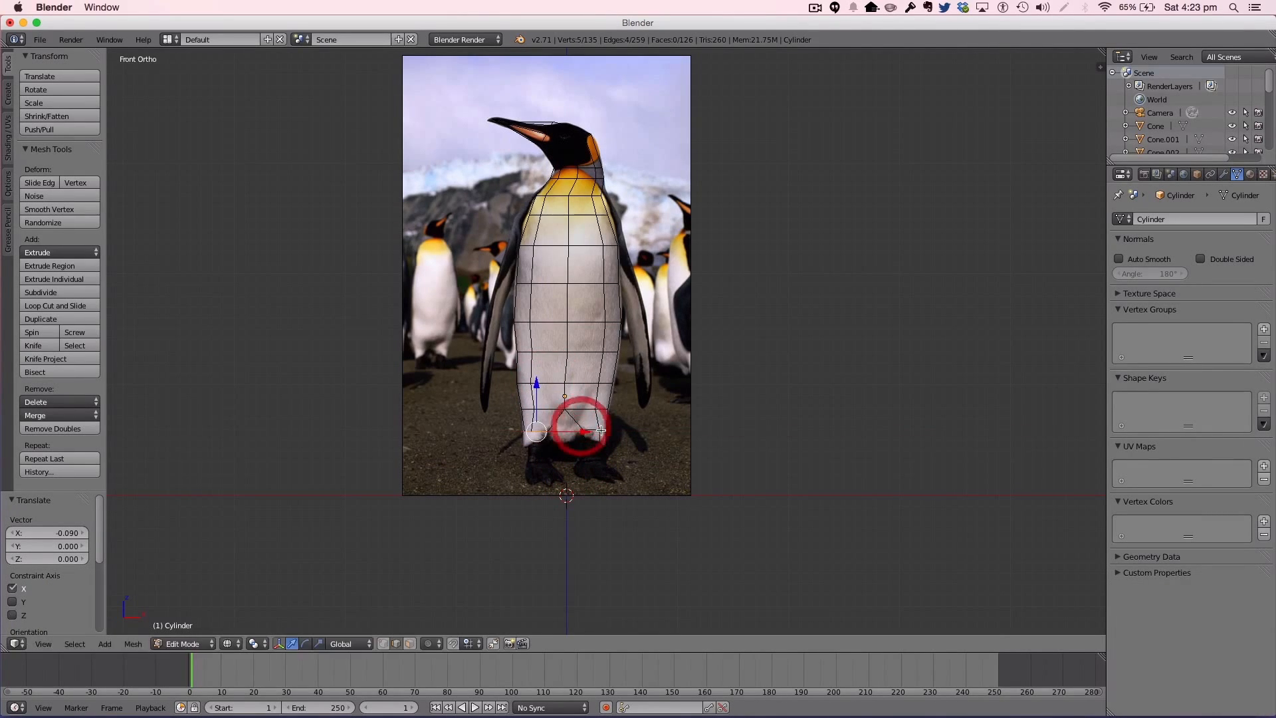
Step: Extrude the -X leg's end downward to the photographed foot, scale it by 0.751, and narrow it slightly more
key(e)
click(585, 453)
key(s)
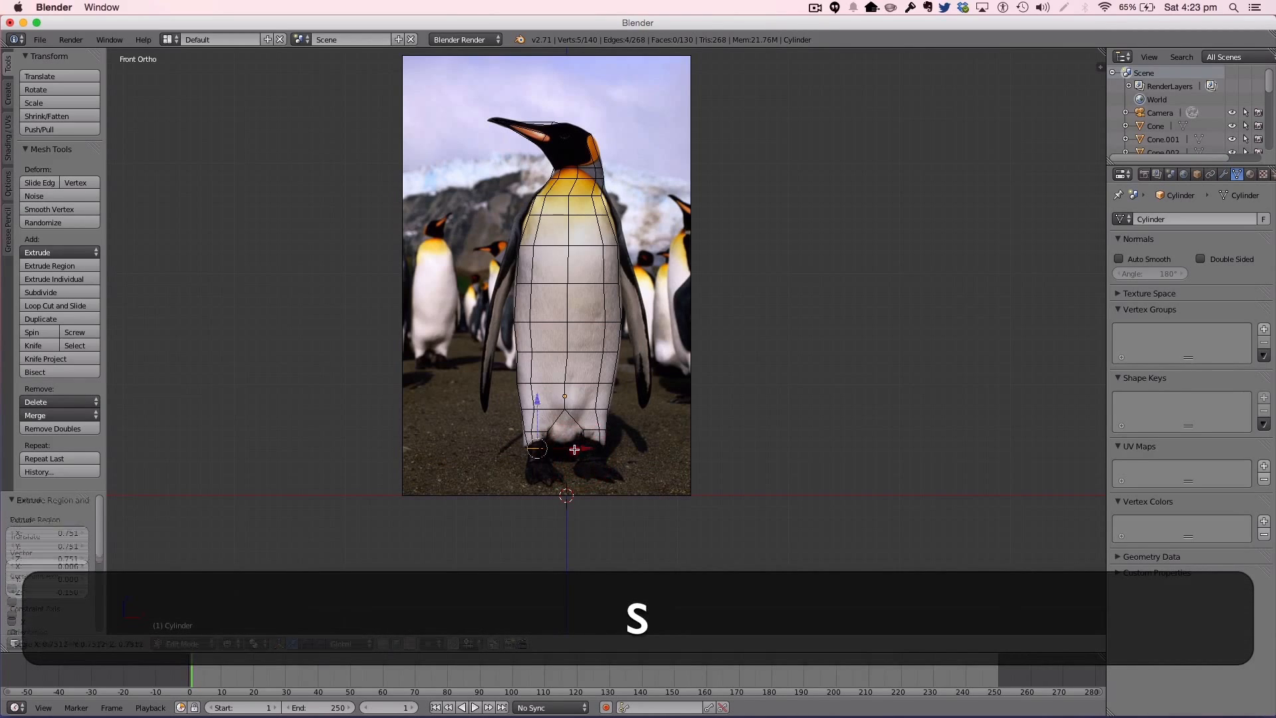
click(580, 451)
key(Tab)
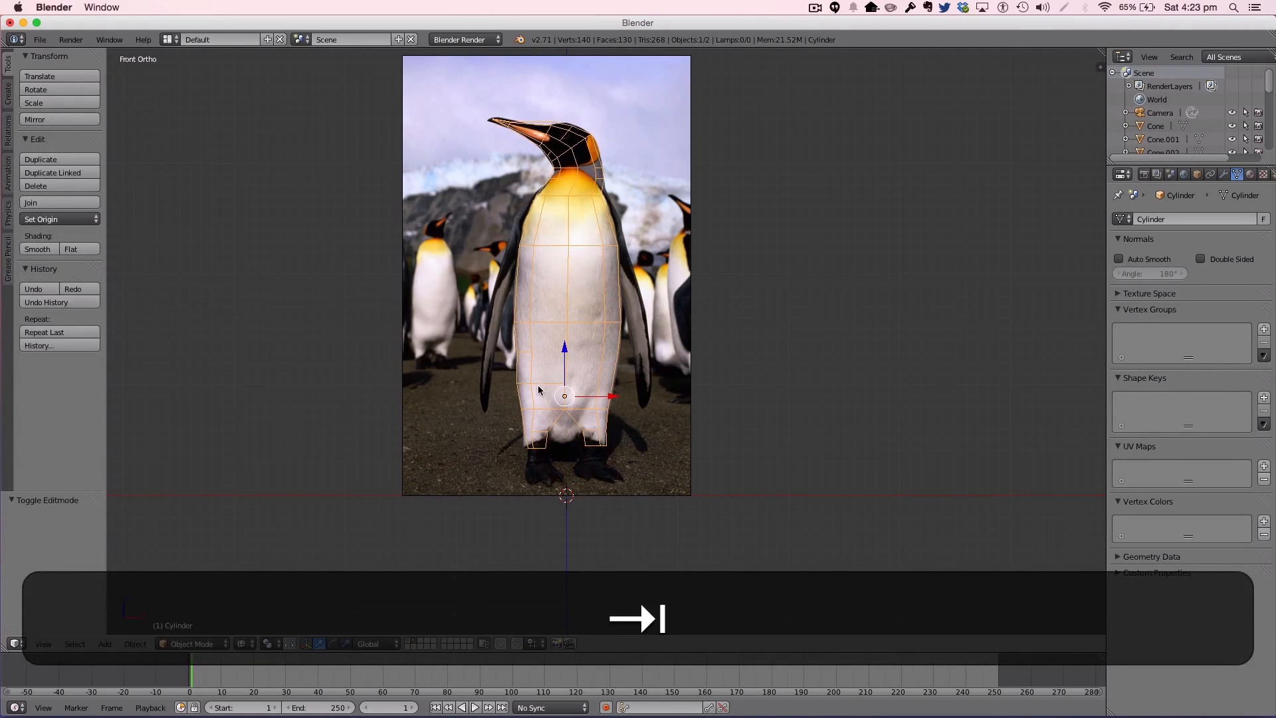
key(Tab)
key(Tab)
key(Tab)
key(s)
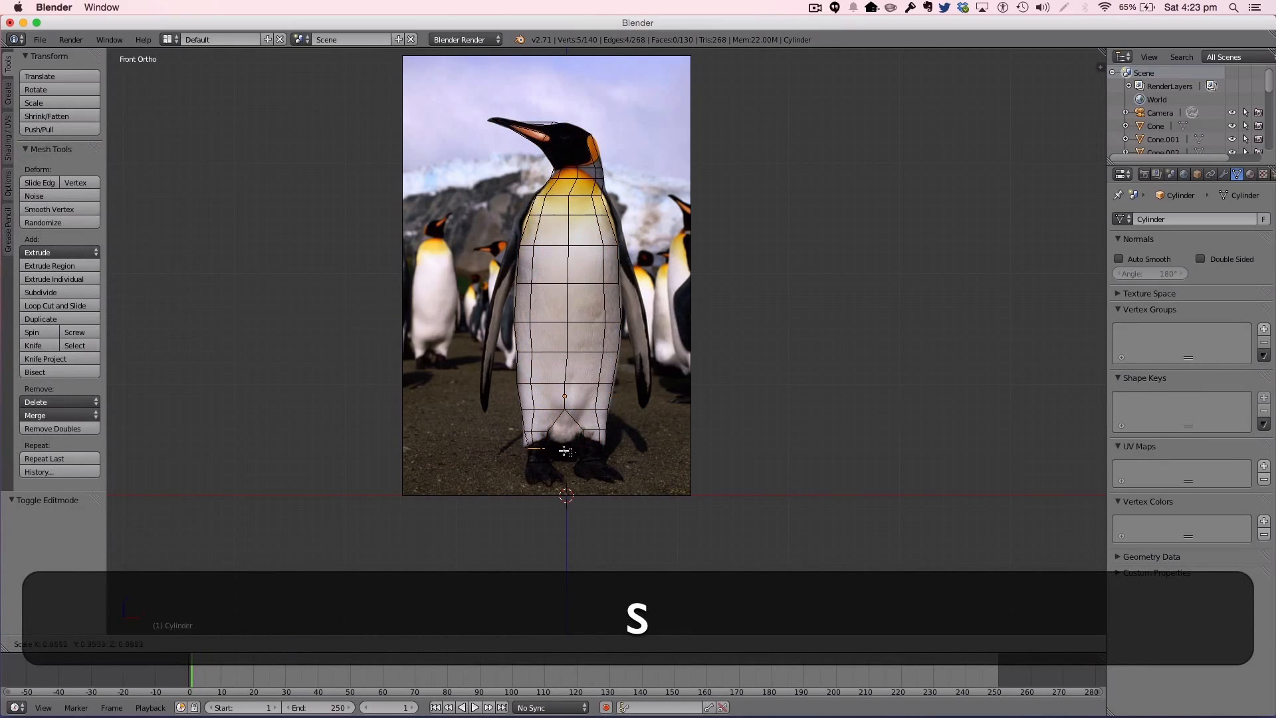
click(569, 453)
Step: Scale down the end edges of the +X leg to match the other leg, and return to Object Mode
key(a)
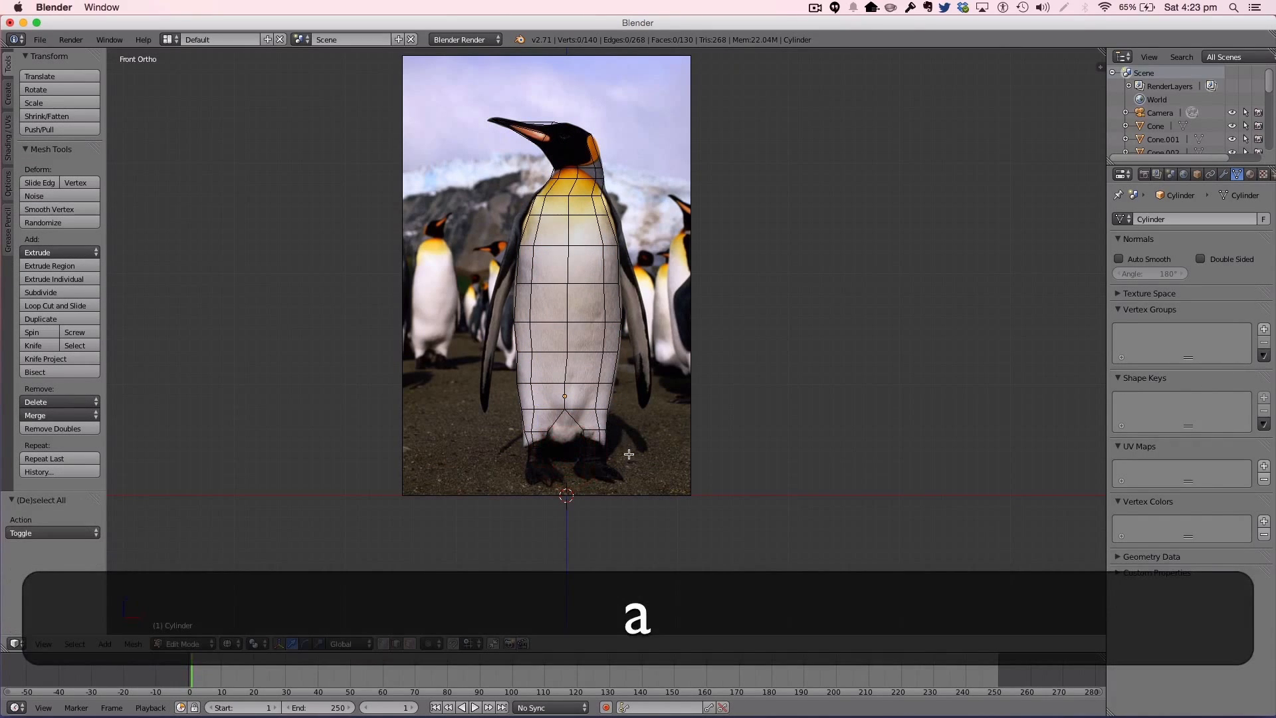
key(b)
drag(628, 454, 570, 413)
key(s)
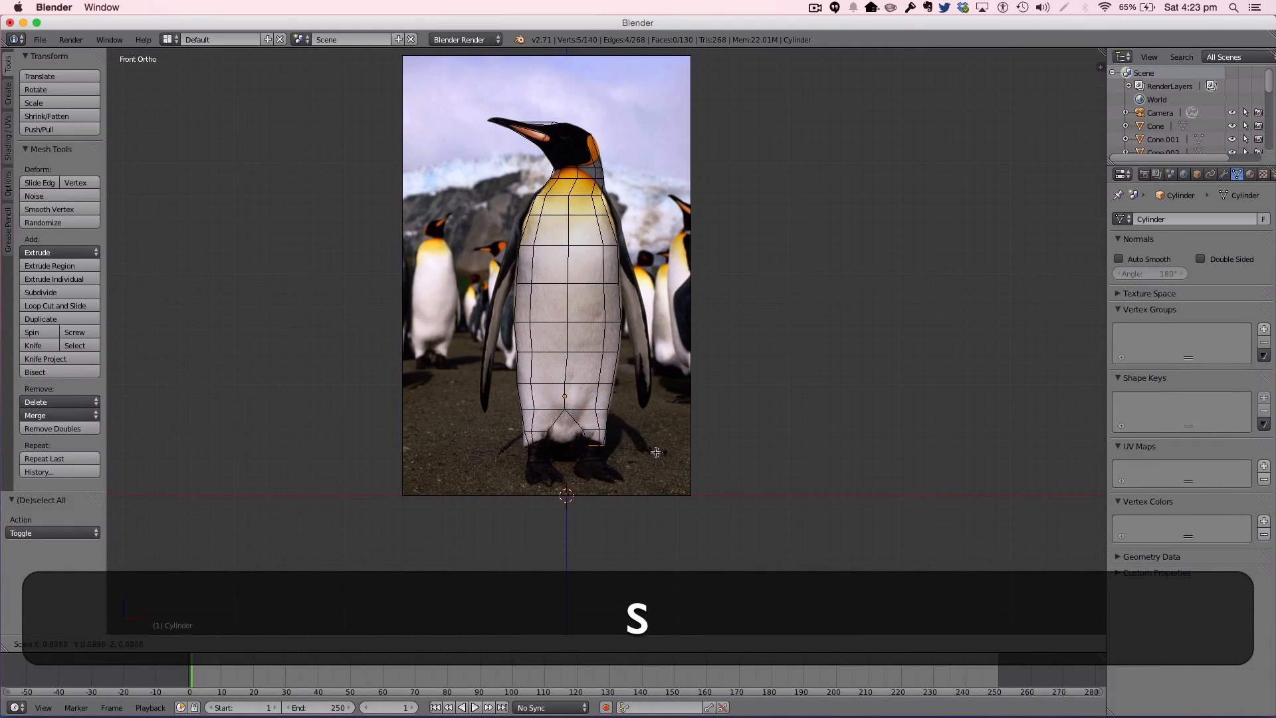
click(653, 454)
key(Tab)
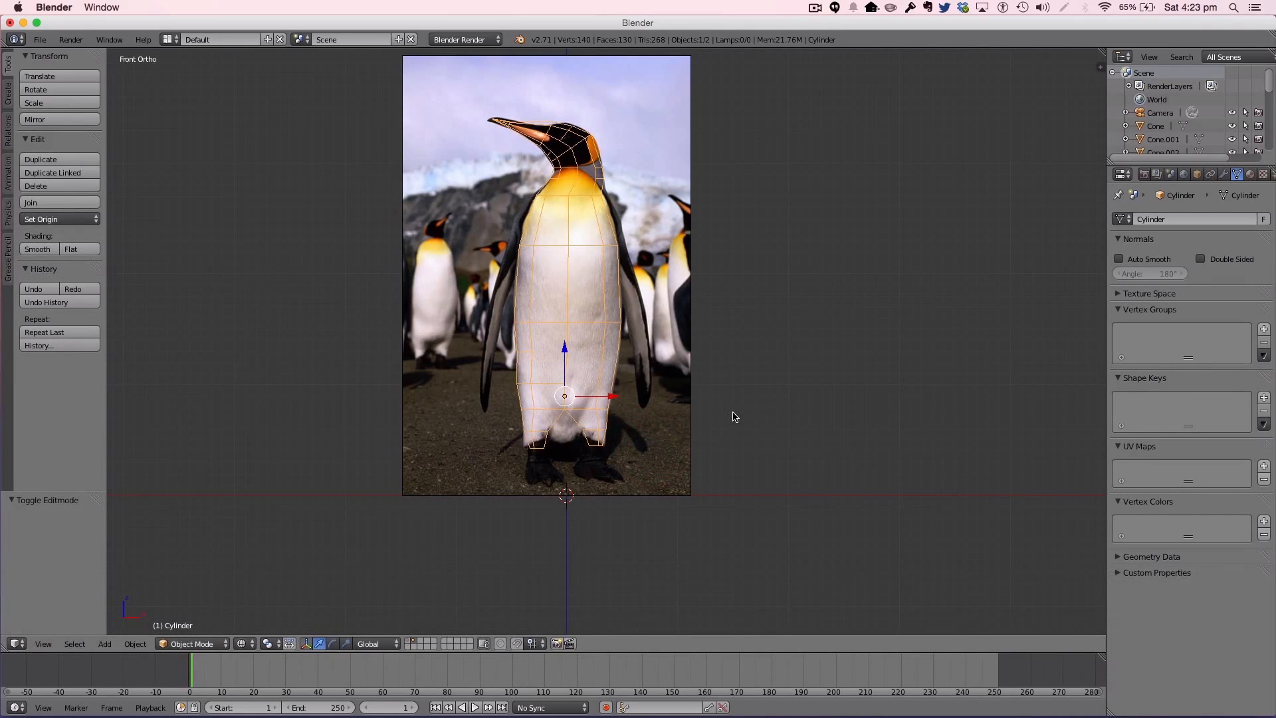
Step: Try to widen the middle edge loop of the +X leg by 1.537 and shift it in the -X direction
key(z)
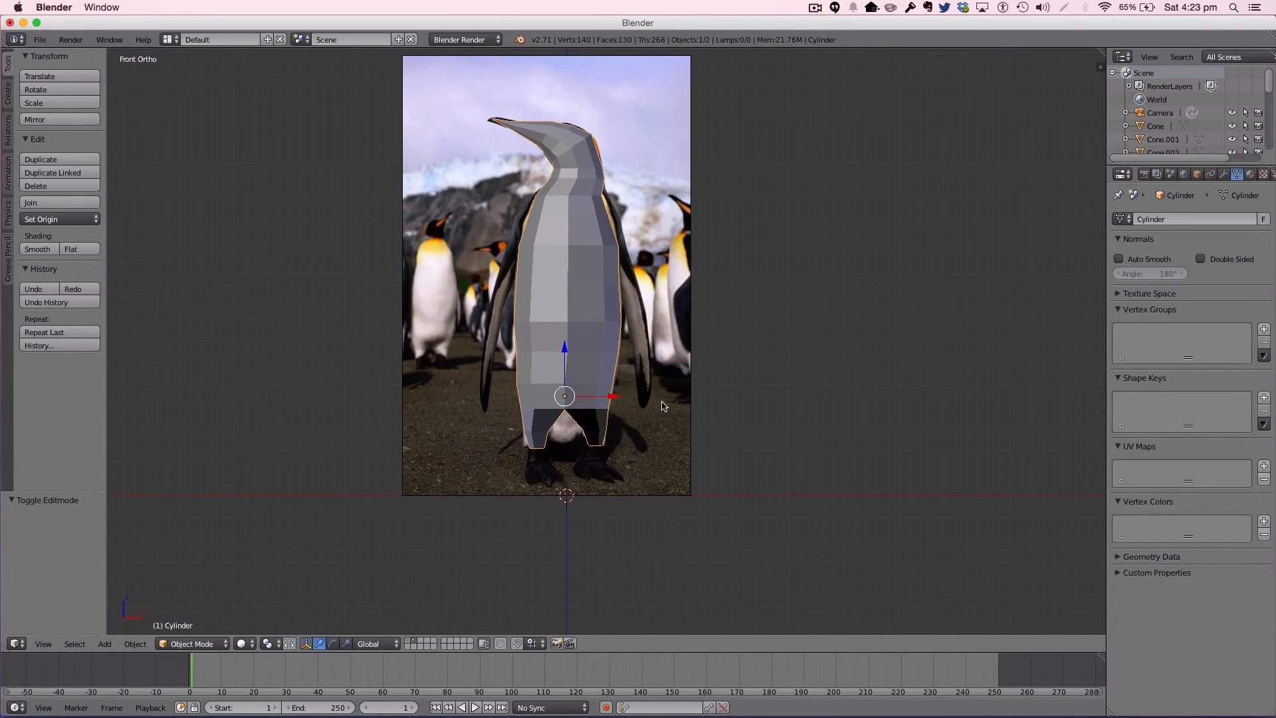
key(z)
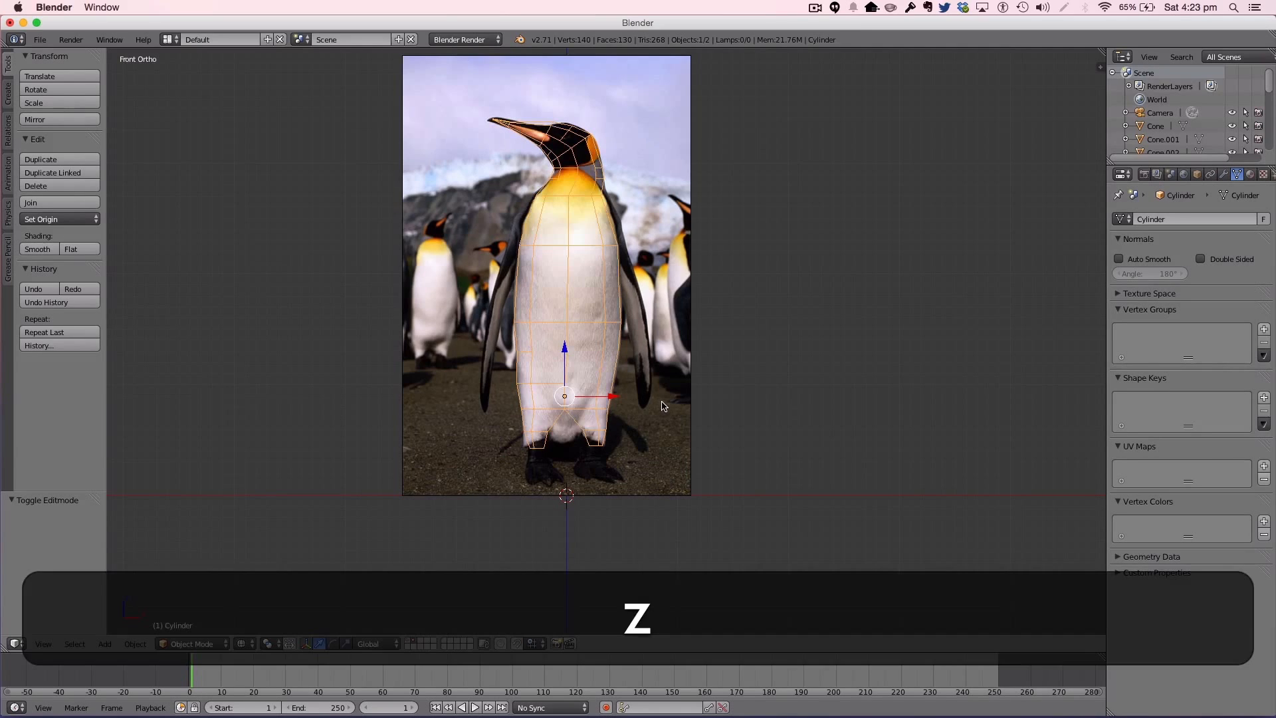
key(Tab)
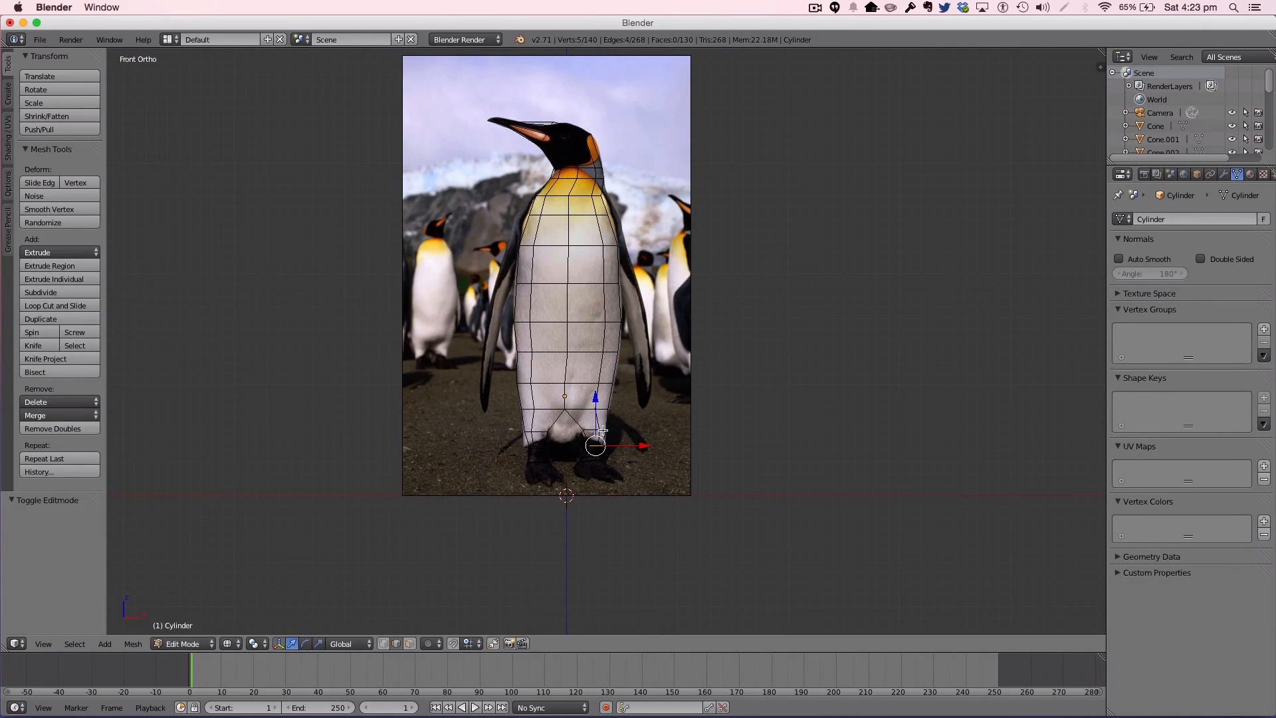
key(super+z)
key(b)
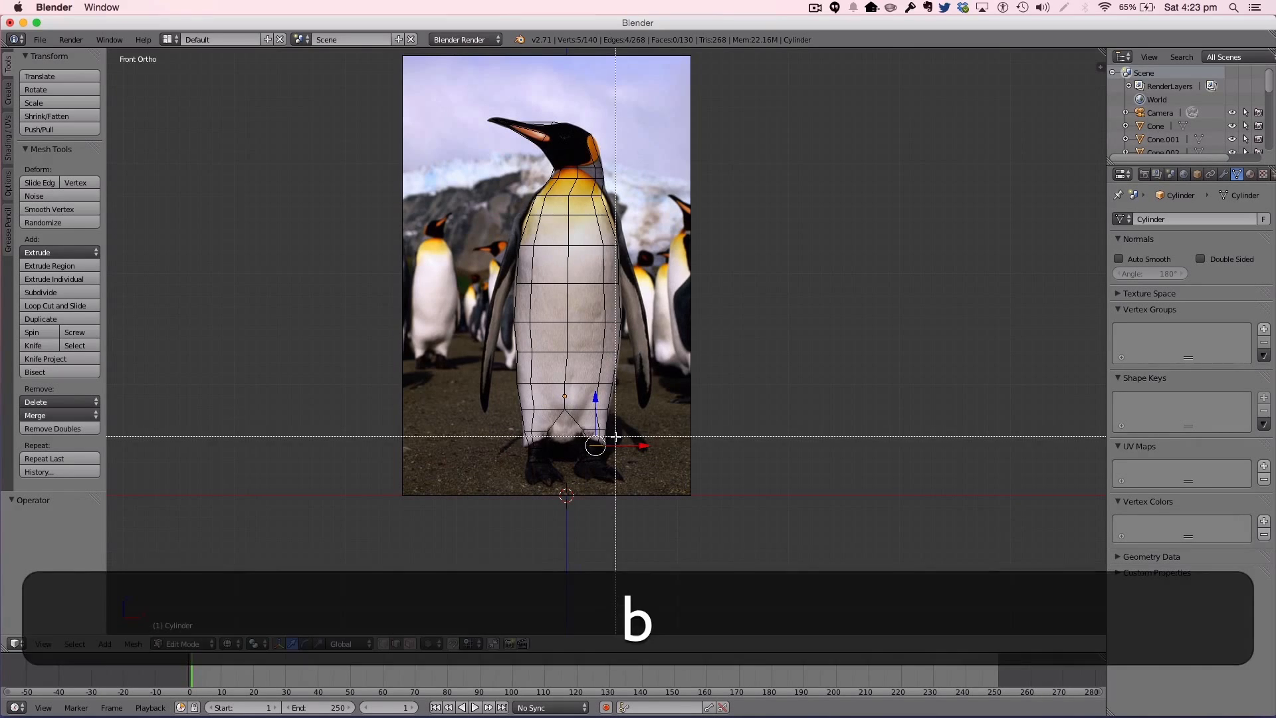
drag(609, 422, 565, 418)
key(a)
key(b)
key(a)
key(b)
key(s)
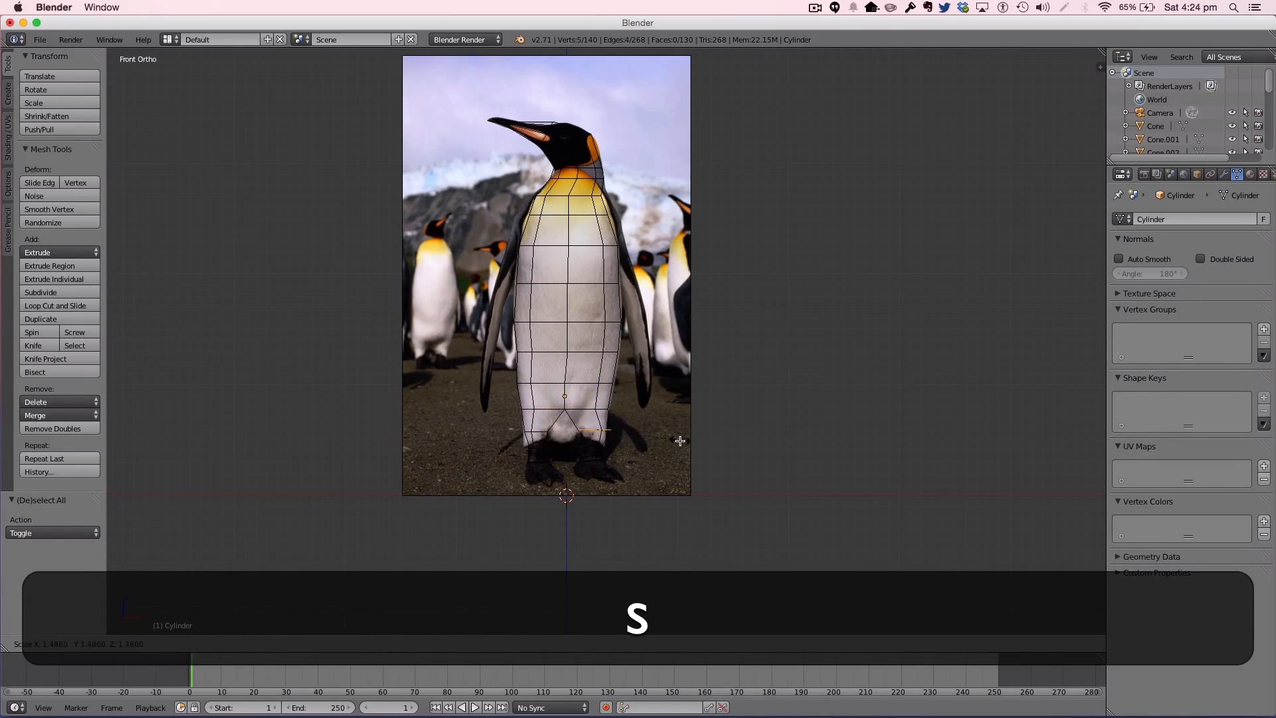
click(680, 441)
key(g)
key(x)
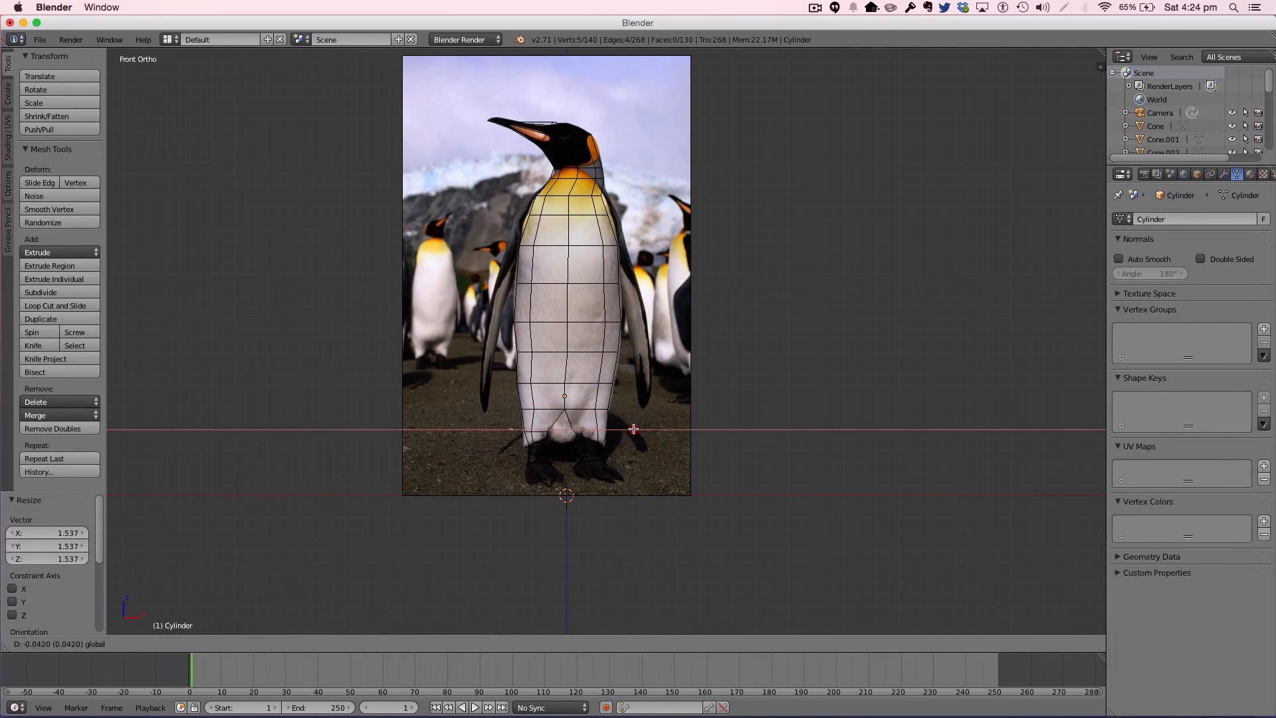
click(632, 428)
Step: Try to refine the scale and X position of the +X leg's middle loop to match the photographed leg
key(s)
click(677, 437)
key(g)
key(x)
click(631, 428)
key(s)
click(628, 432)
key(g)
key(x)
click(636, 430)
key(s)
click(638, 430)
key(g)
key(x)
click(633, 429)
Step: Try to scale the -X leg's middle edge loop by 1.600 and move it 0.042 along X, and check the legs in solid shading
key(a)
key(b)
drag(543, 376, 505, 439)
key(s)
click(518, 422)
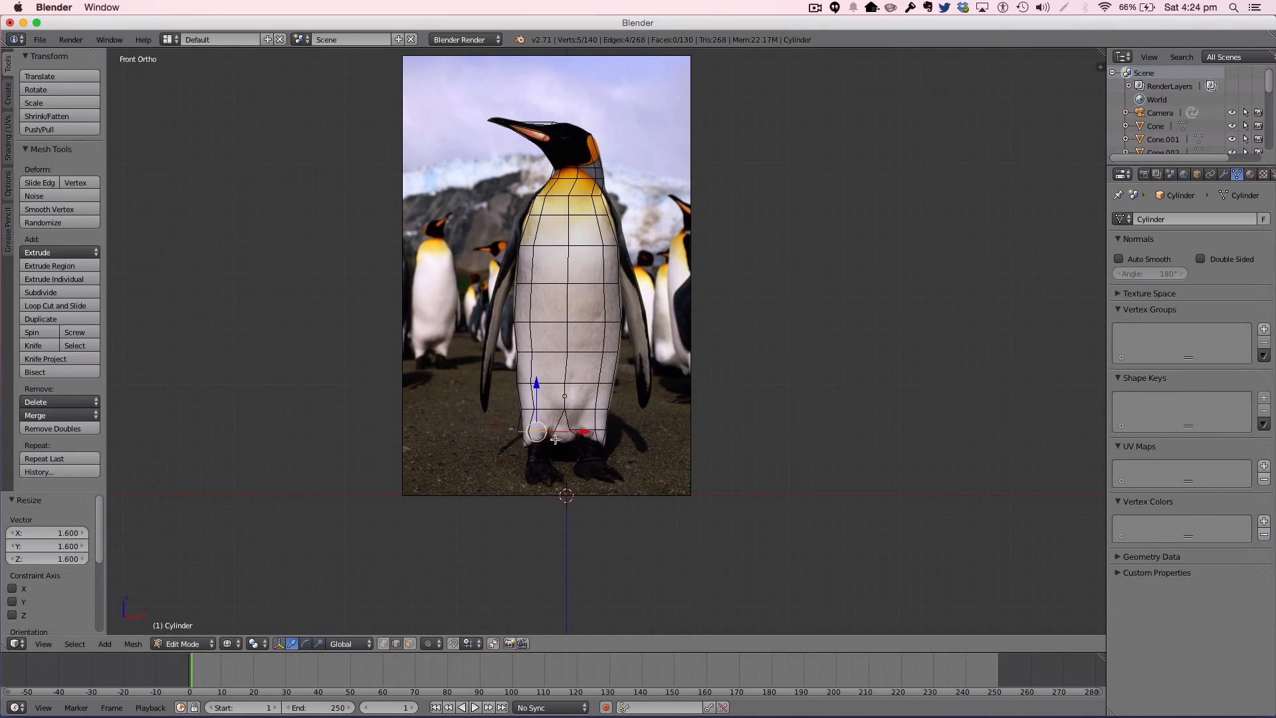
key(g)
key(x)
click(588, 434)
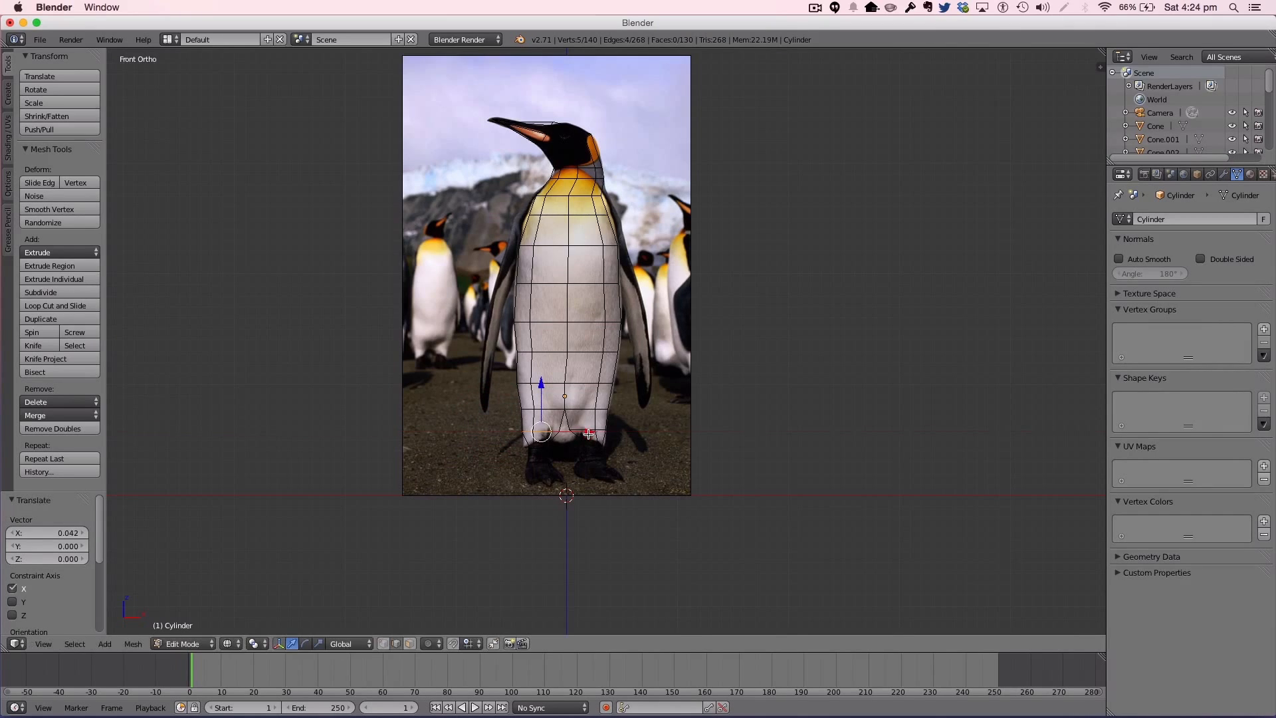
key(Tab)
key(z)
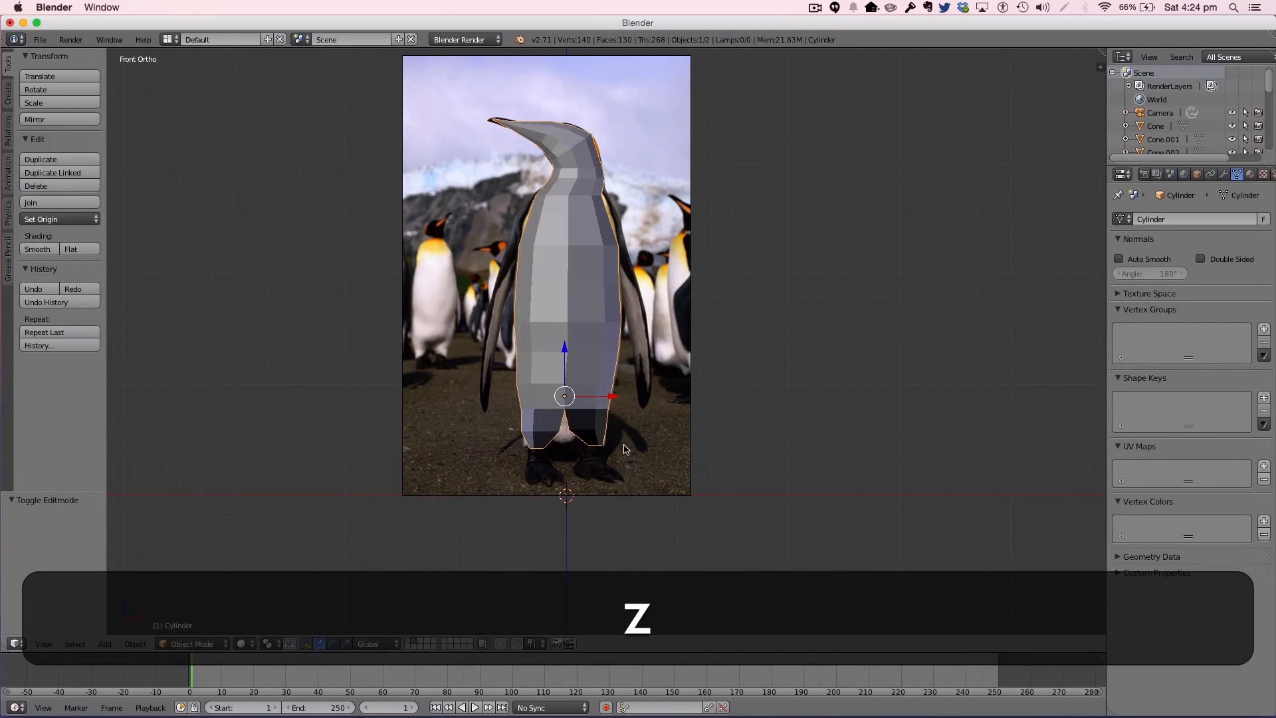
key(z)
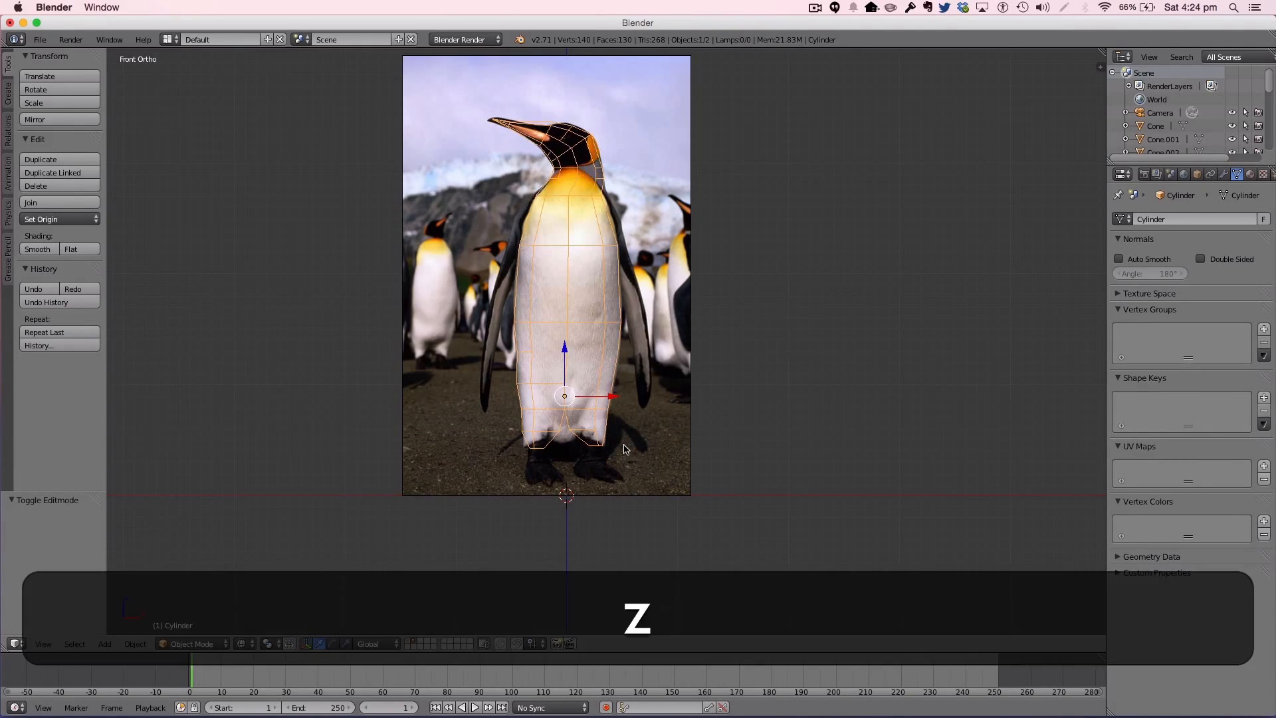
Step: Undo the widening of both legs' middle loops
key(super)
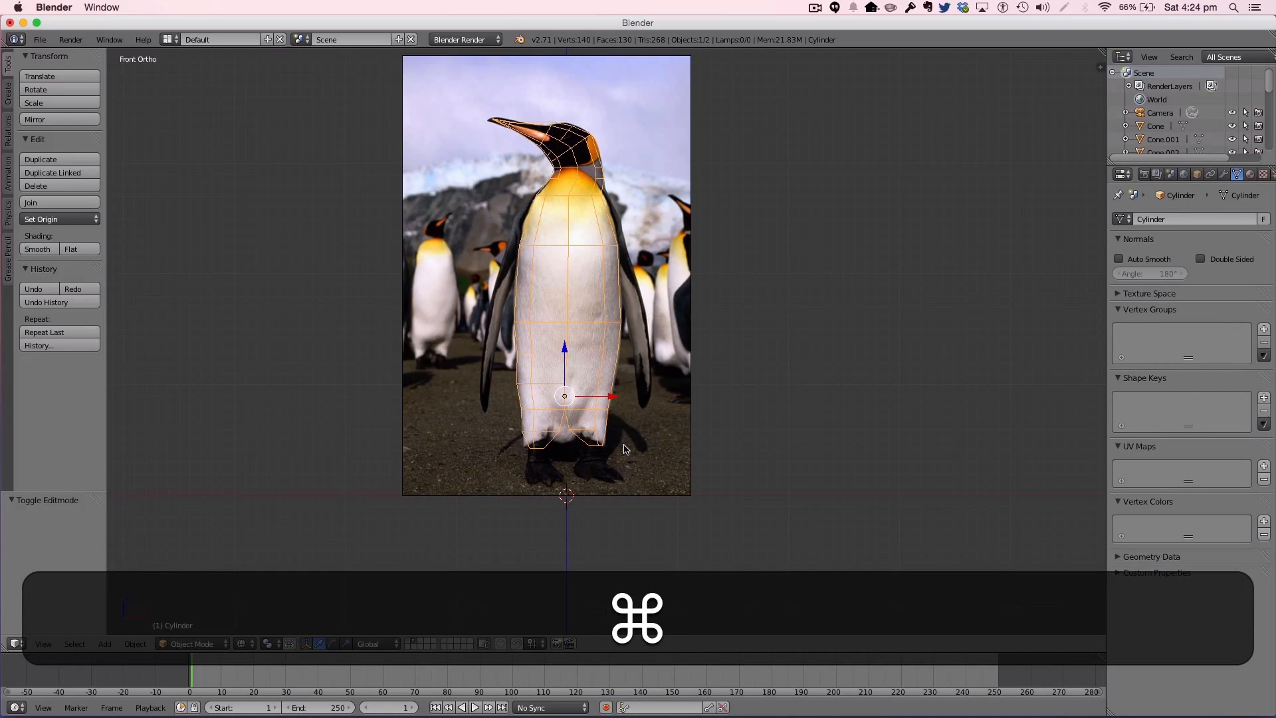
key(super+z)
key(Tab)
key(Tab)
key(a)
key(a)
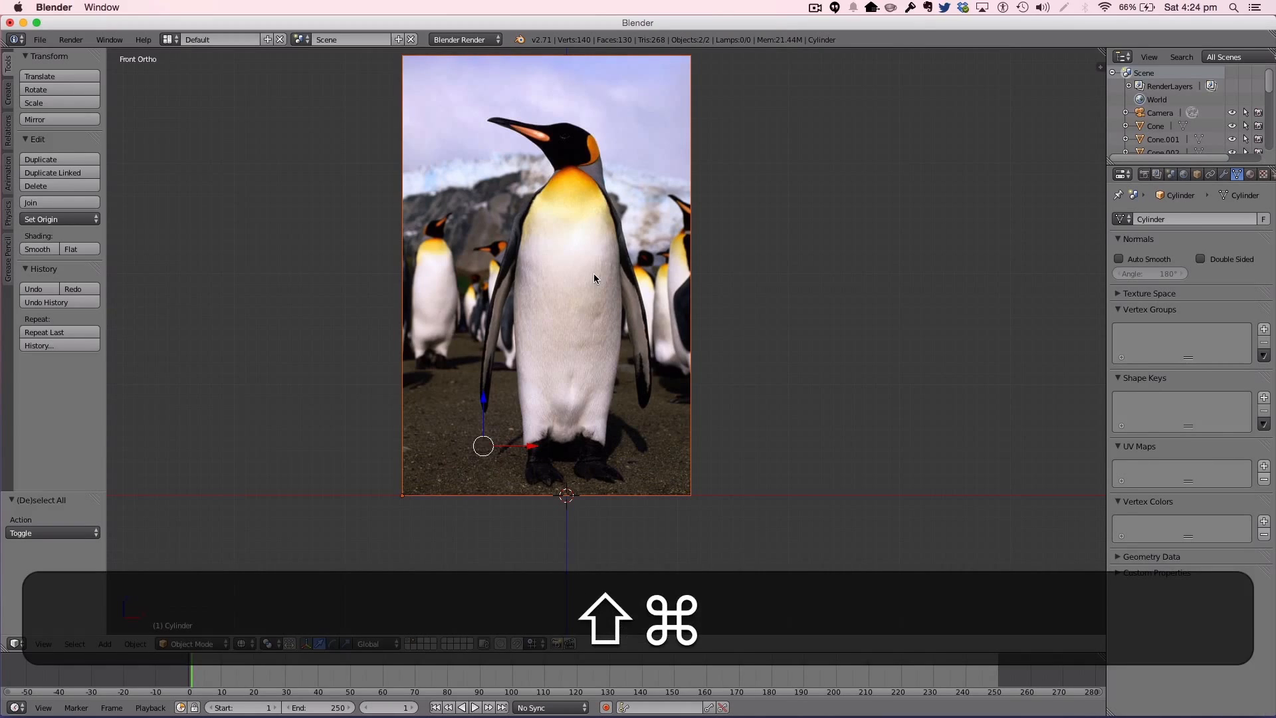
key(ctrl+shift+super+z)
key(a)
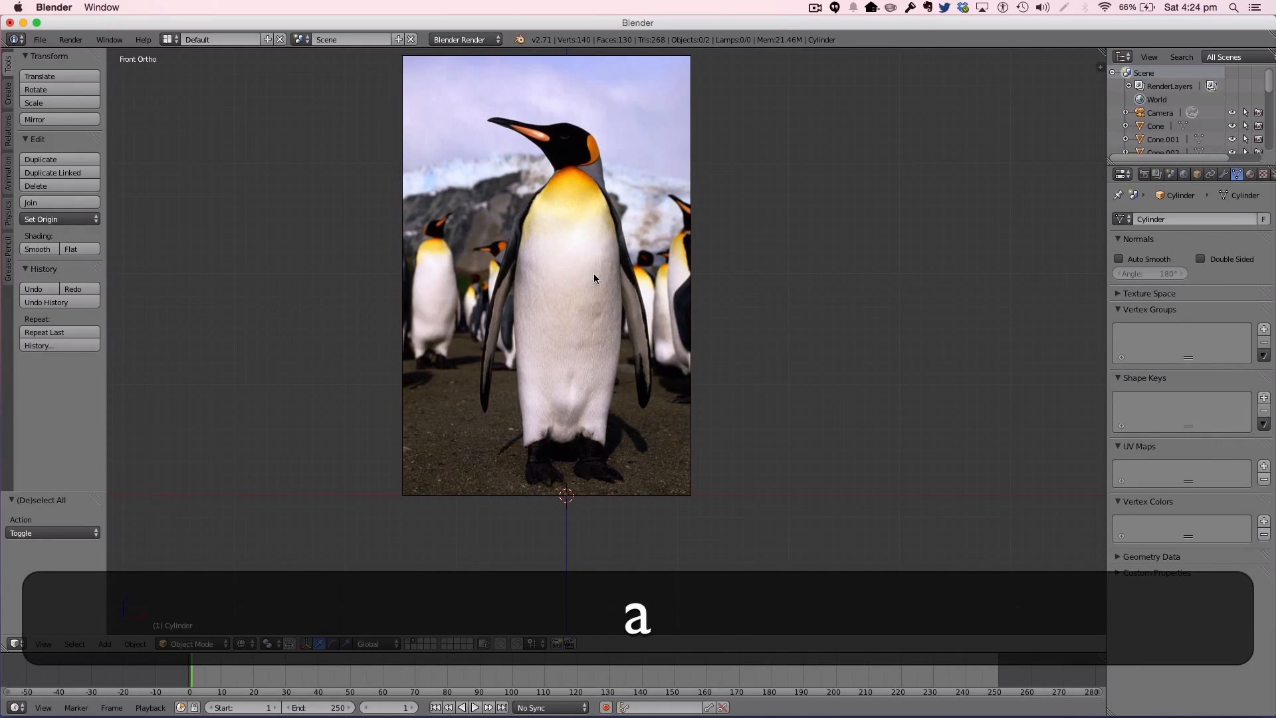
key(shift+super+z)
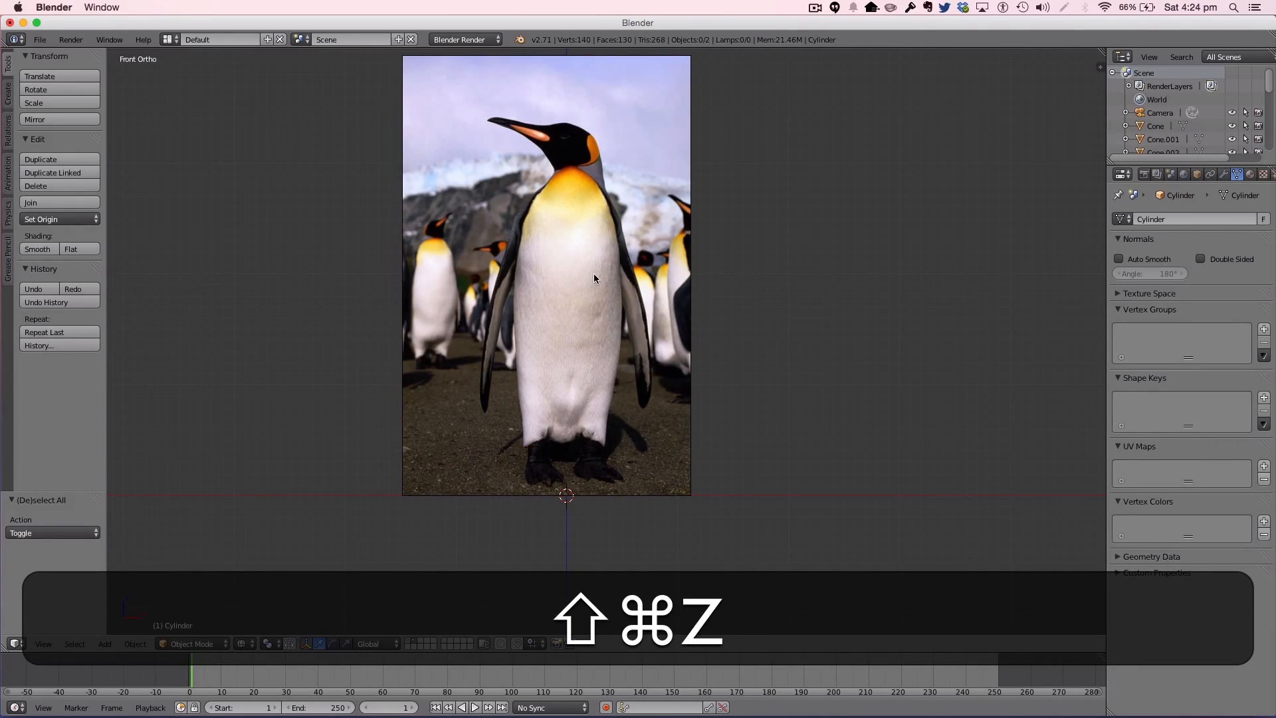
key(ctrl+shift+super+z)
key(ctrl+shift+z)
Step: Reselect the penguin body, display it in solid shading, and return to the front view in Object Mode
middle_drag(649, 273, 562, 389)
right_click(487, 421)
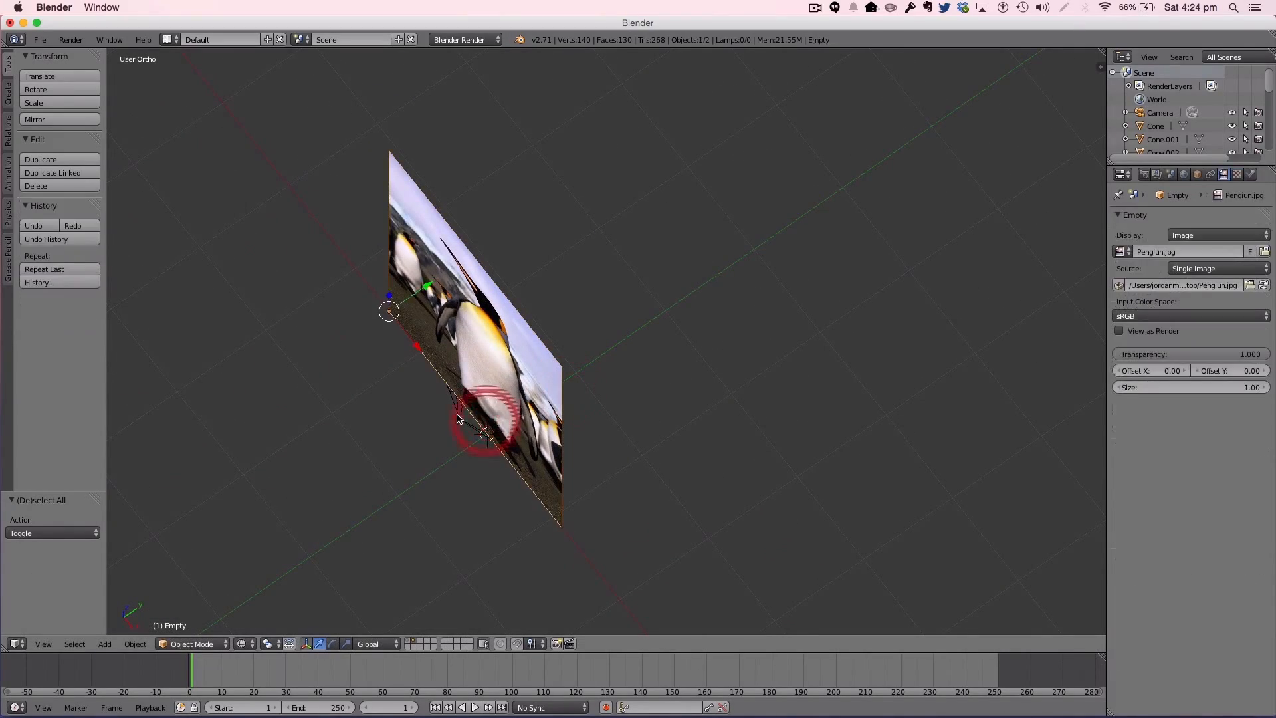
right_click(457, 418)
middle_drag(457, 418, 427, 432)
key(Tab)
key(Tab)
key(z)
mouse_move(502, 410)
middle_down()
mouse_move(621, 323)
mouse_move(588, 393)
middle_up()
scroll(587, 396, up, 2)
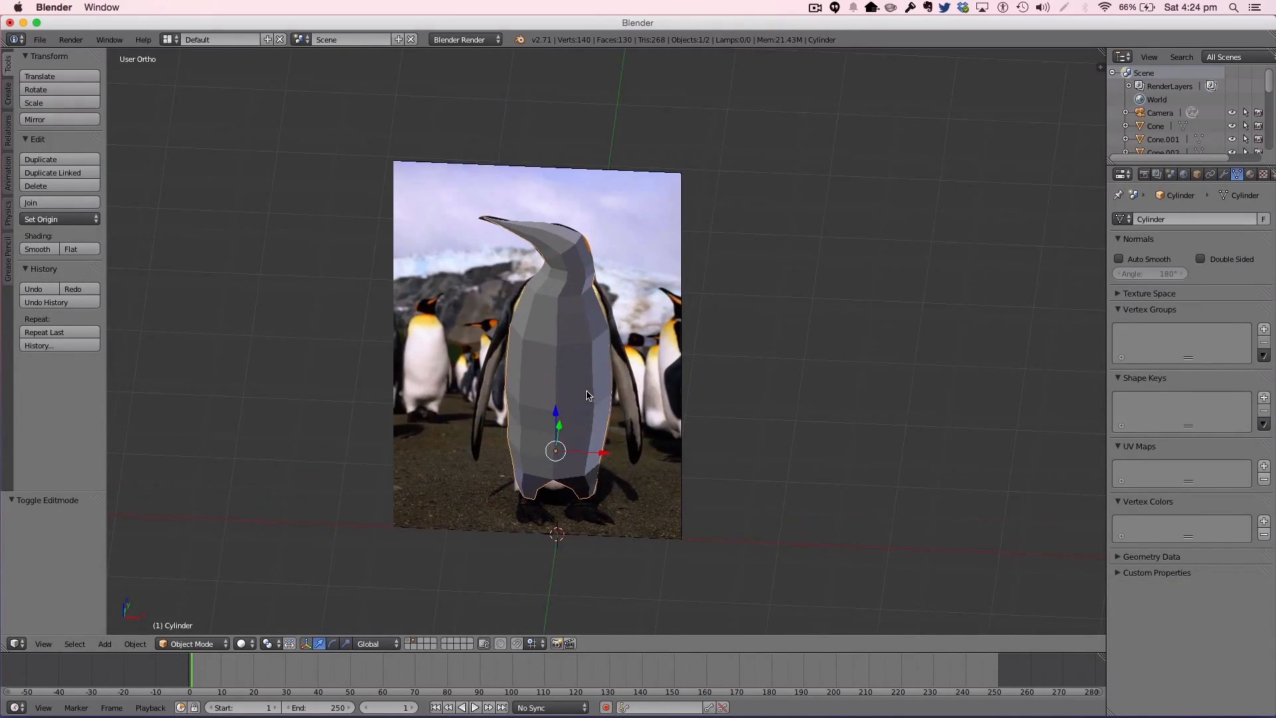
key(1)
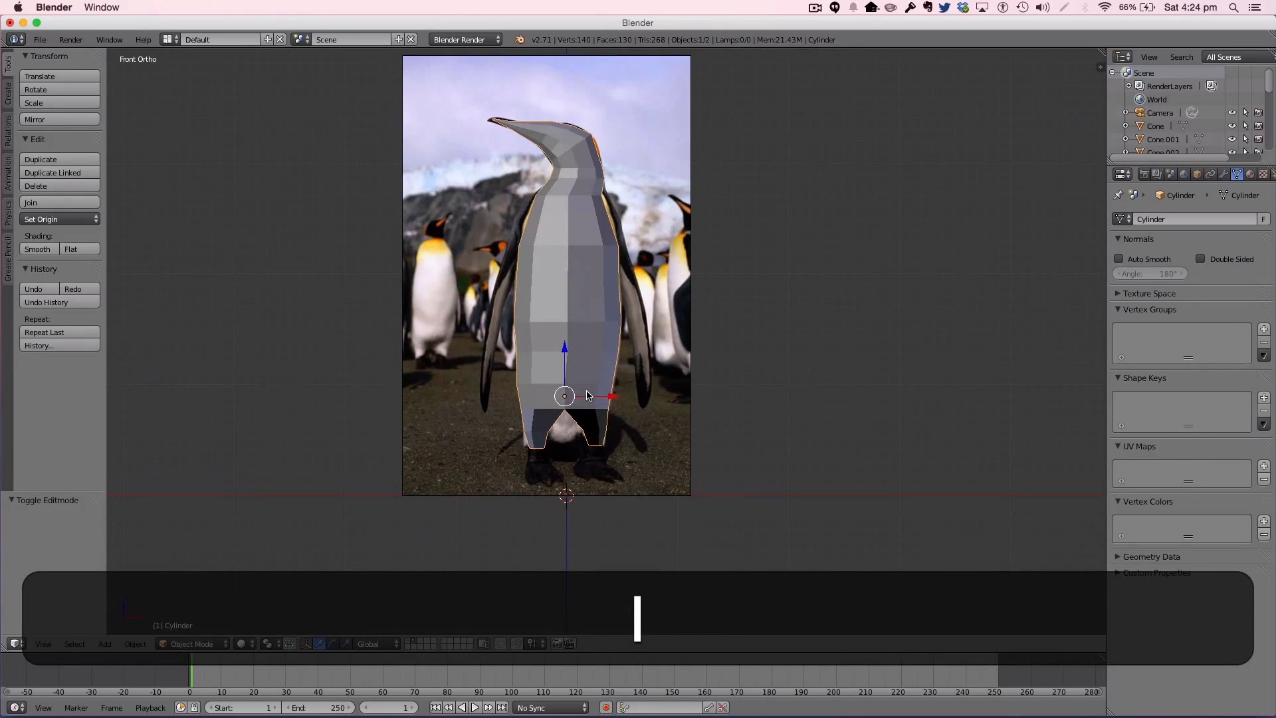
key(Tab)
key(Tab)
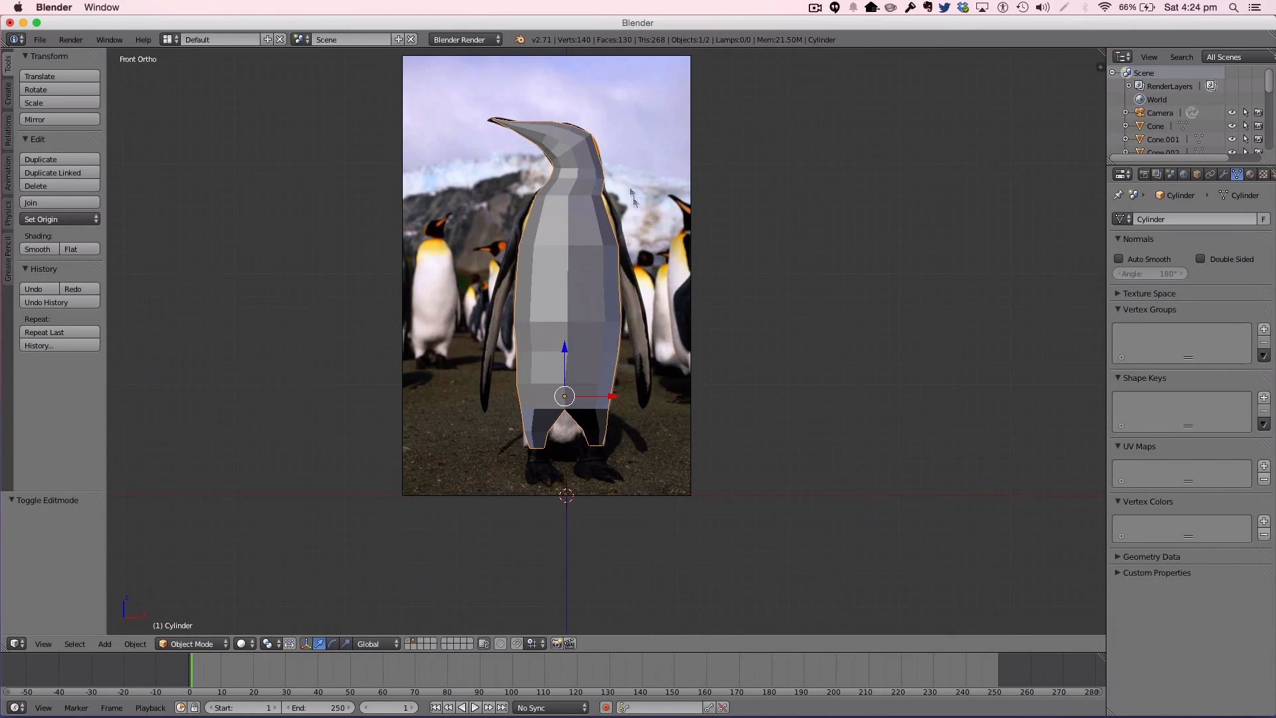
Step: Add a separate 8-sided cylinder, scale it down, and raise it 1.739 along Z to the height of the penguin's body
key(a)
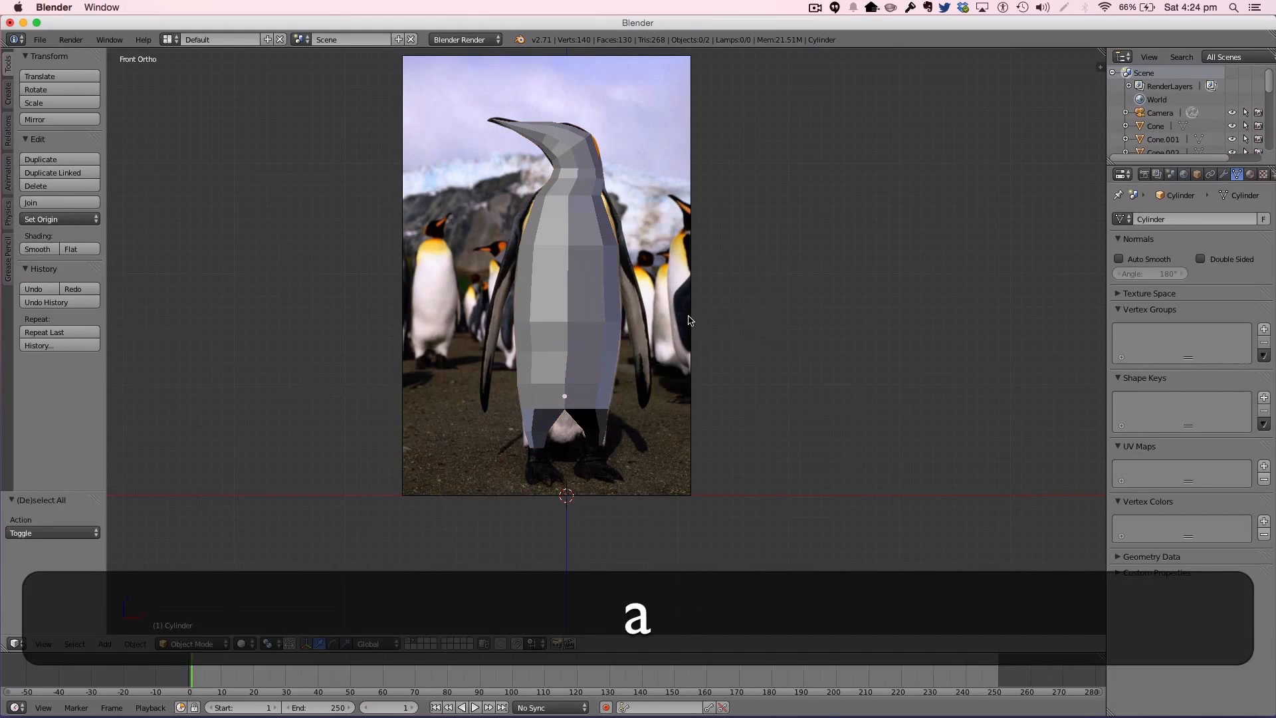
key(shift+a)
mouse_move(691, 320)
click(749, 383)
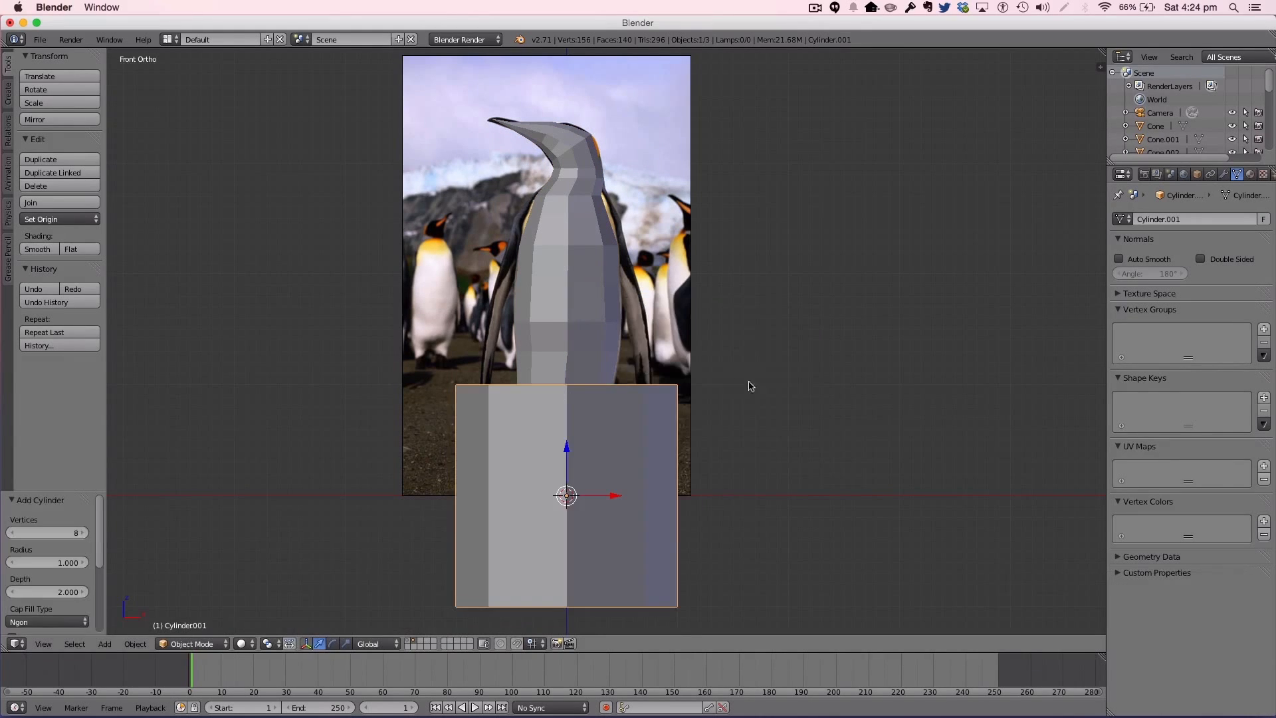
key(s)
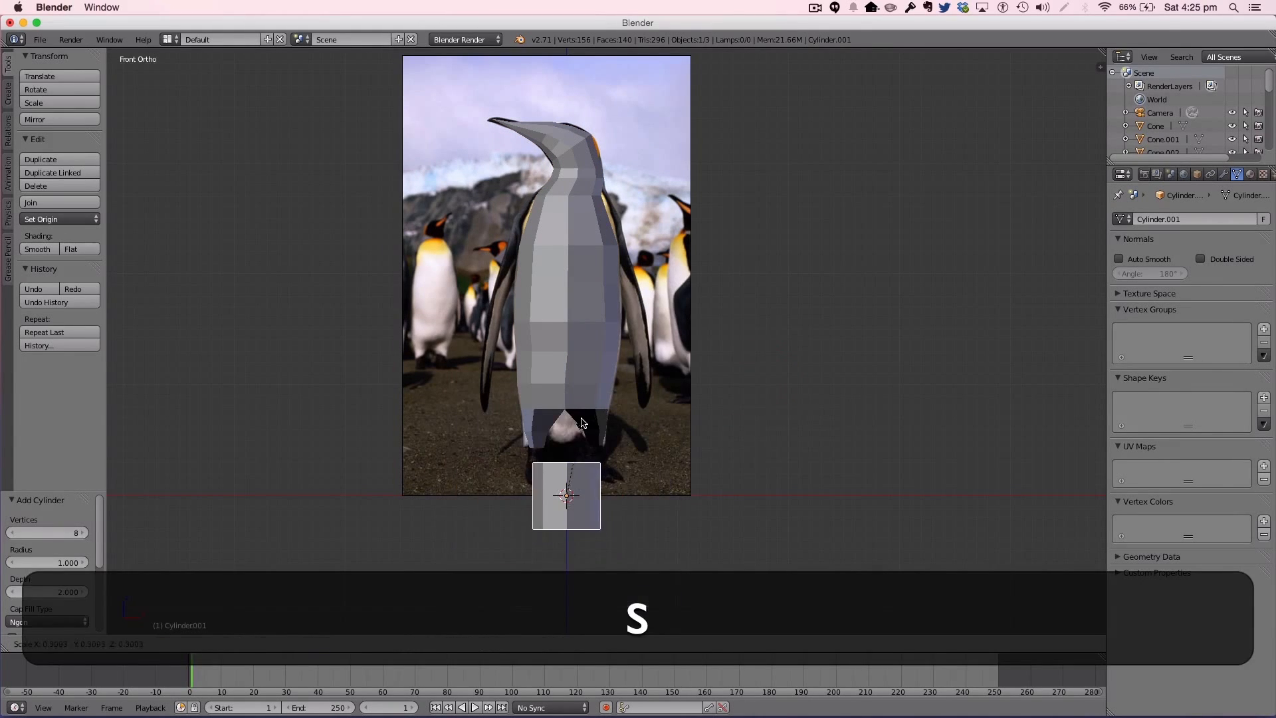
click(569, 421)
key(g)
key(z)
click(604, 250)
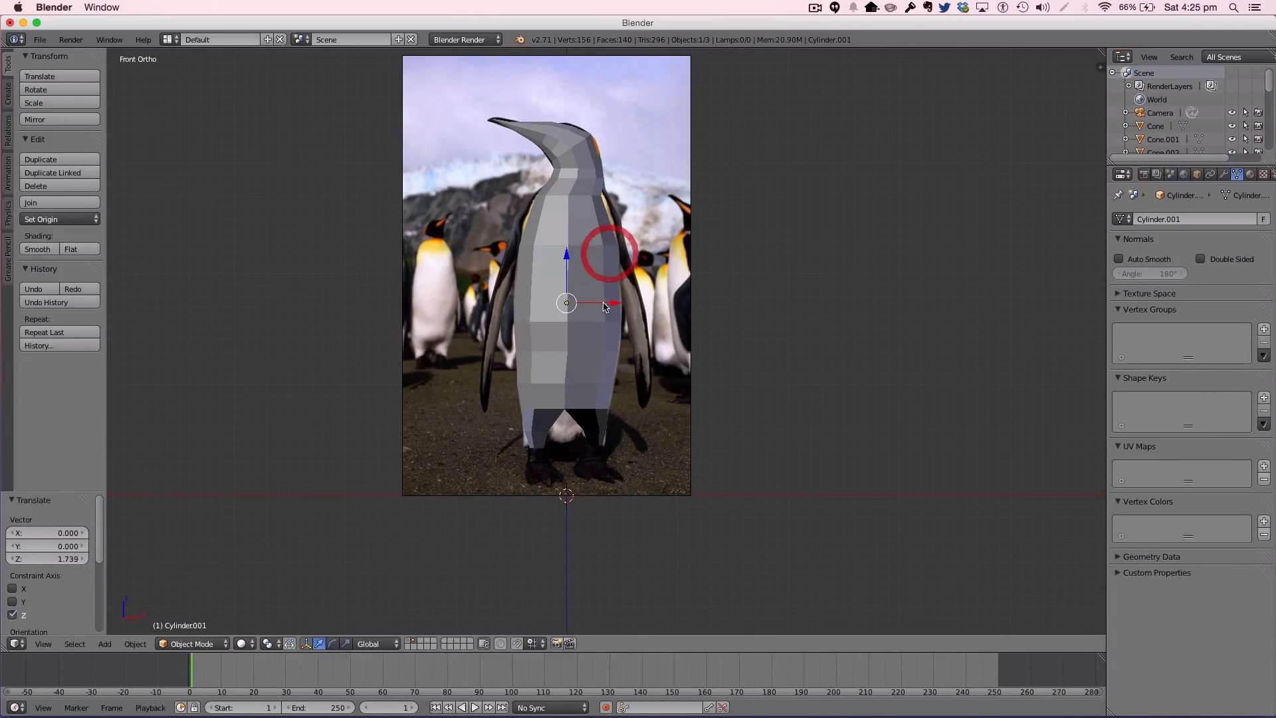
Step: Move the small cylinder along X and -0.510 along Z onto the photographed +X flipper, and scale it by 0.876
key(g)
key(x)
click(709, 290)
key(s)
key(Escape)
key(g)
key(z)
click(710, 346)
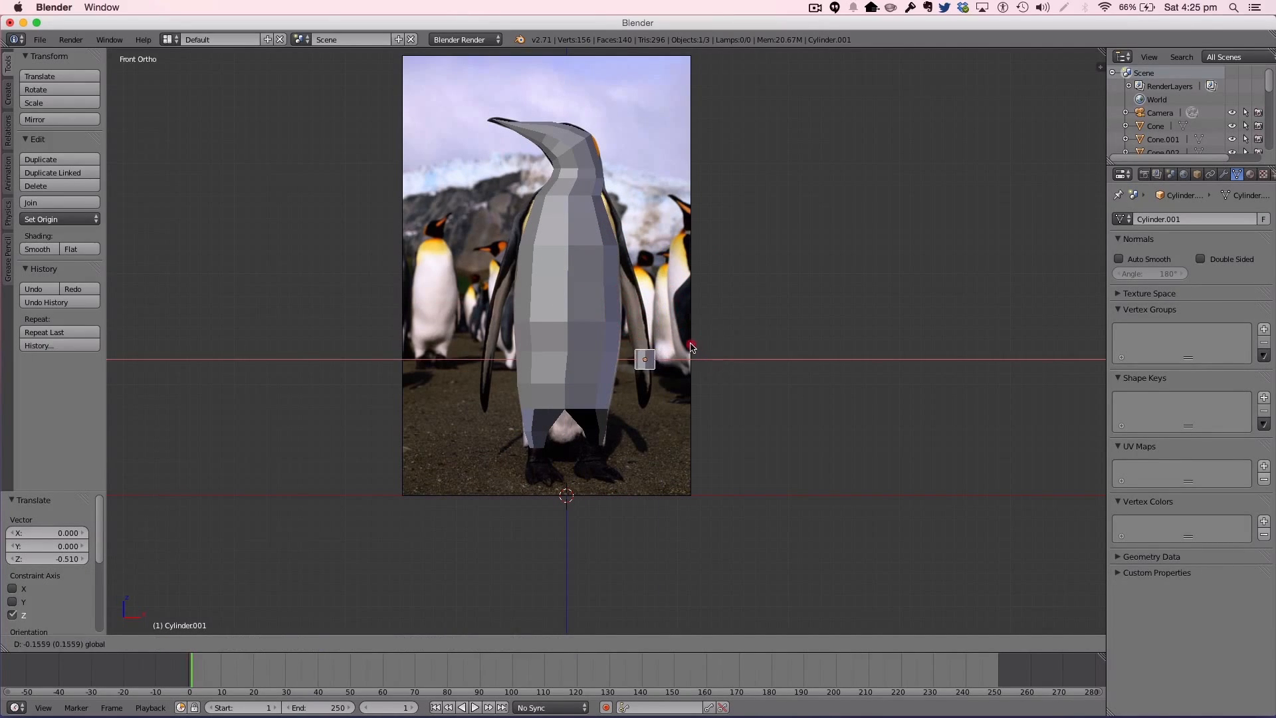
key(s)
click(692, 344)
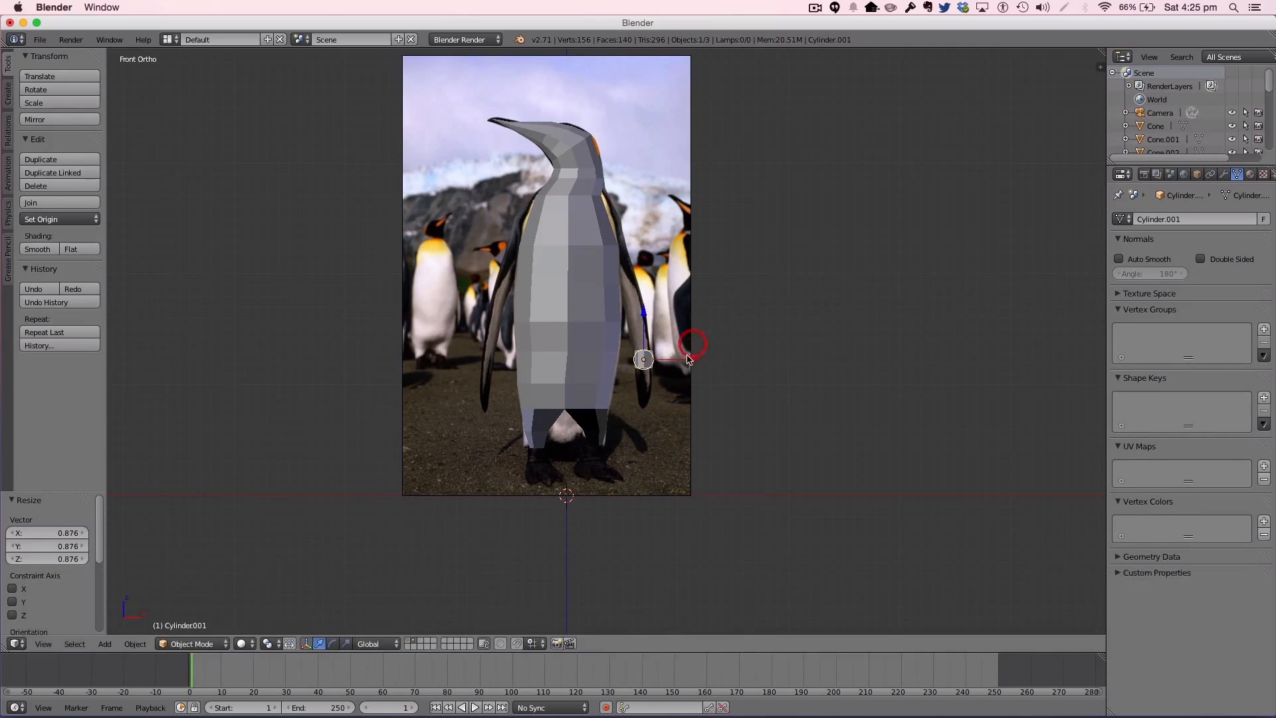
Step: Scale the flipper cylinder by 0.853 along X and shorten it along Z
click(691, 360)
key(x)
key(s)
key(x)
click(765, 325)
key(s)
key(z)
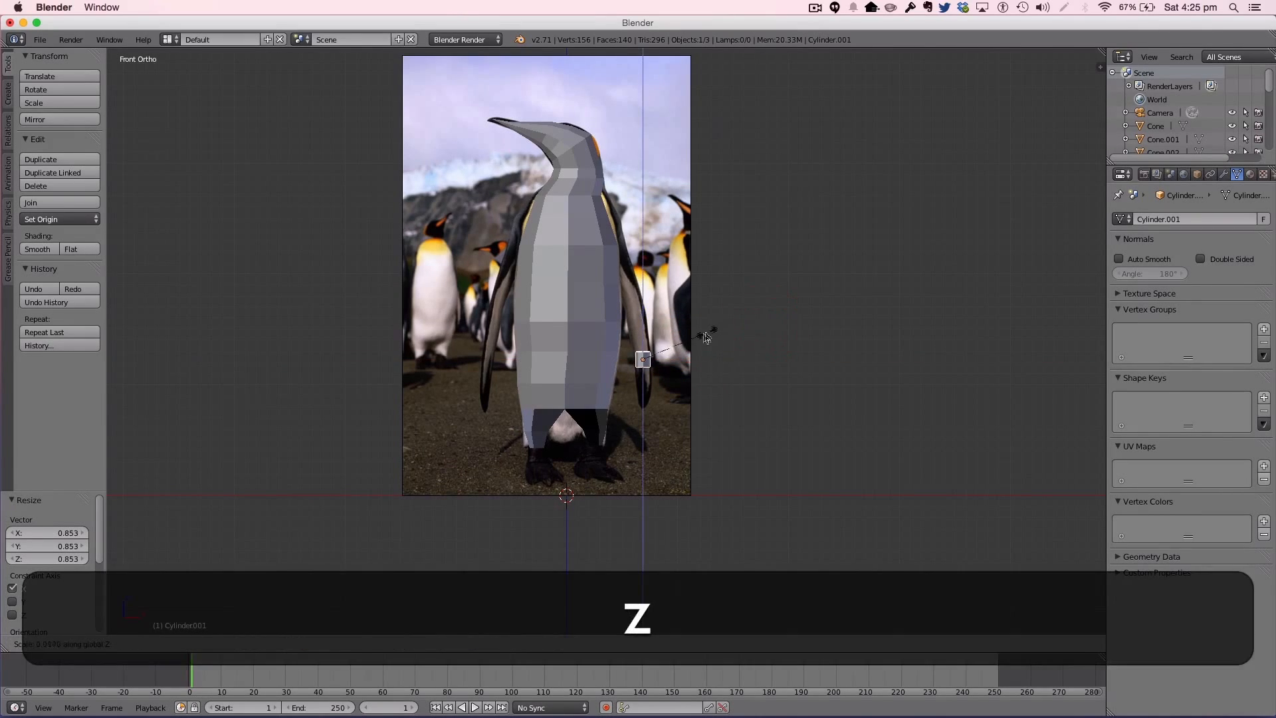
click(687, 384)
Step: Extrude the flipper cylinder's bottom ring downward along the photographed flipper in Edit Mode
key(Tab)
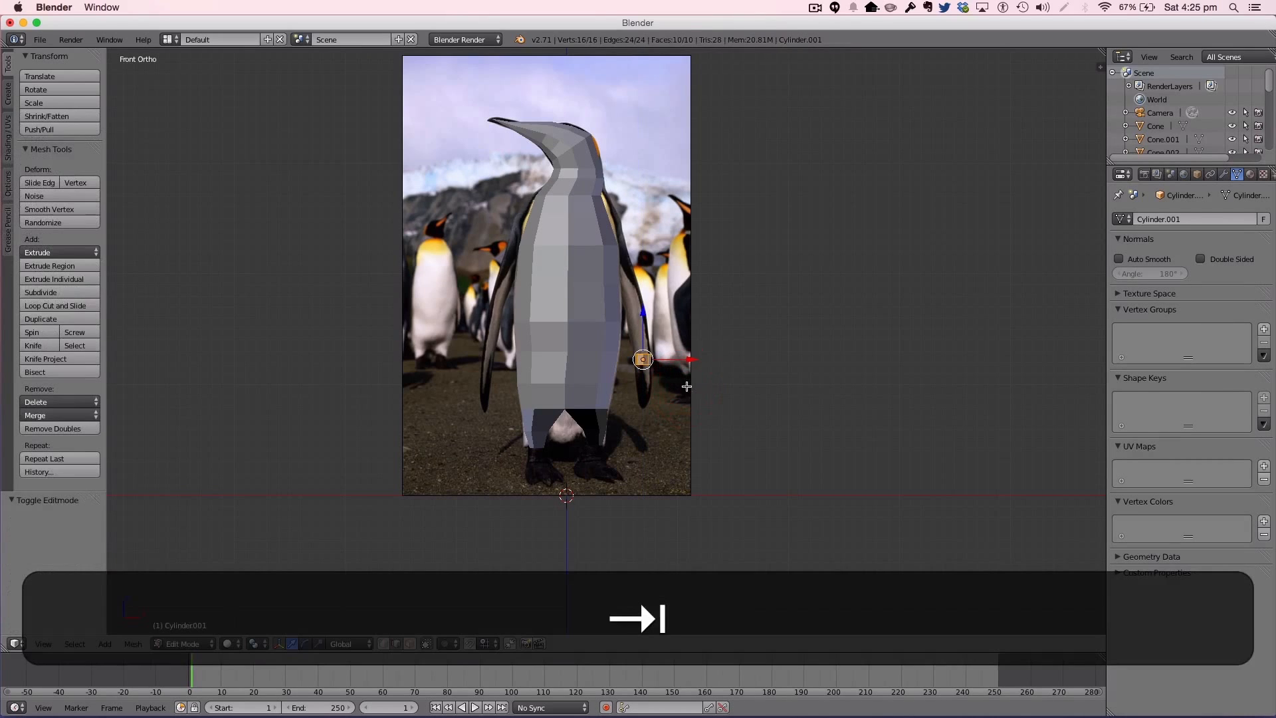
key(a)
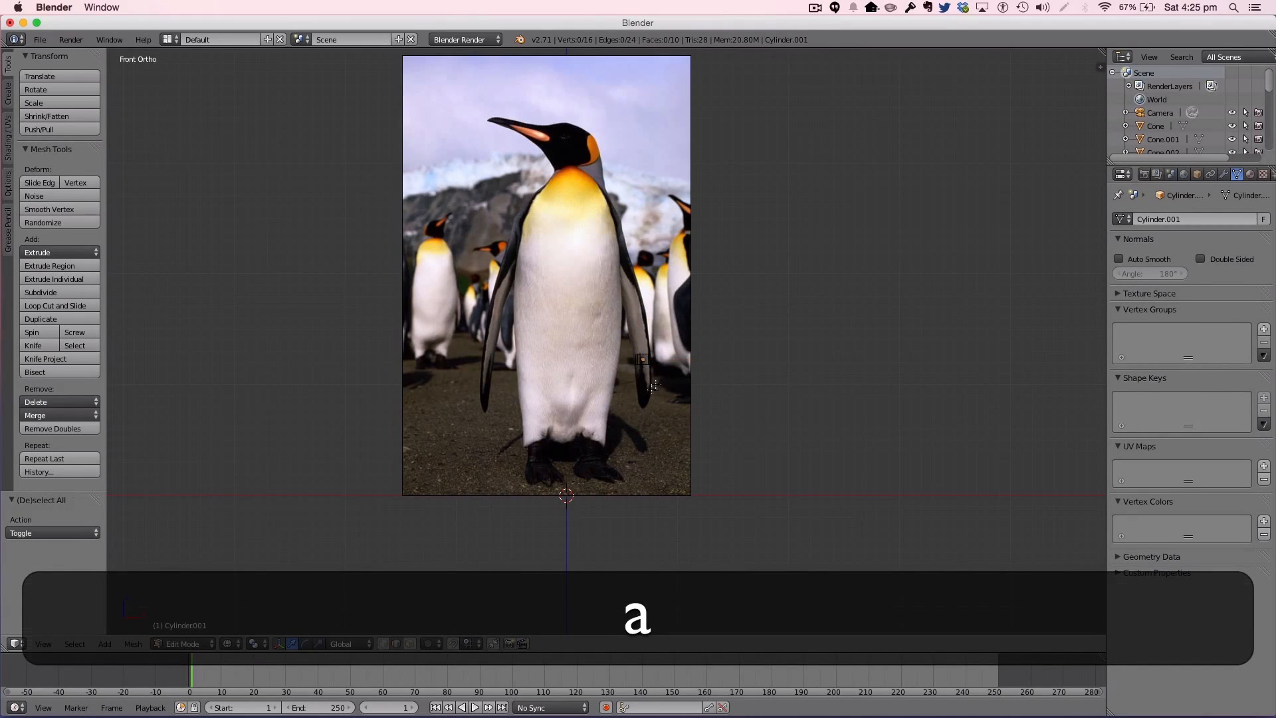
scroll(703, 408, up, 8)
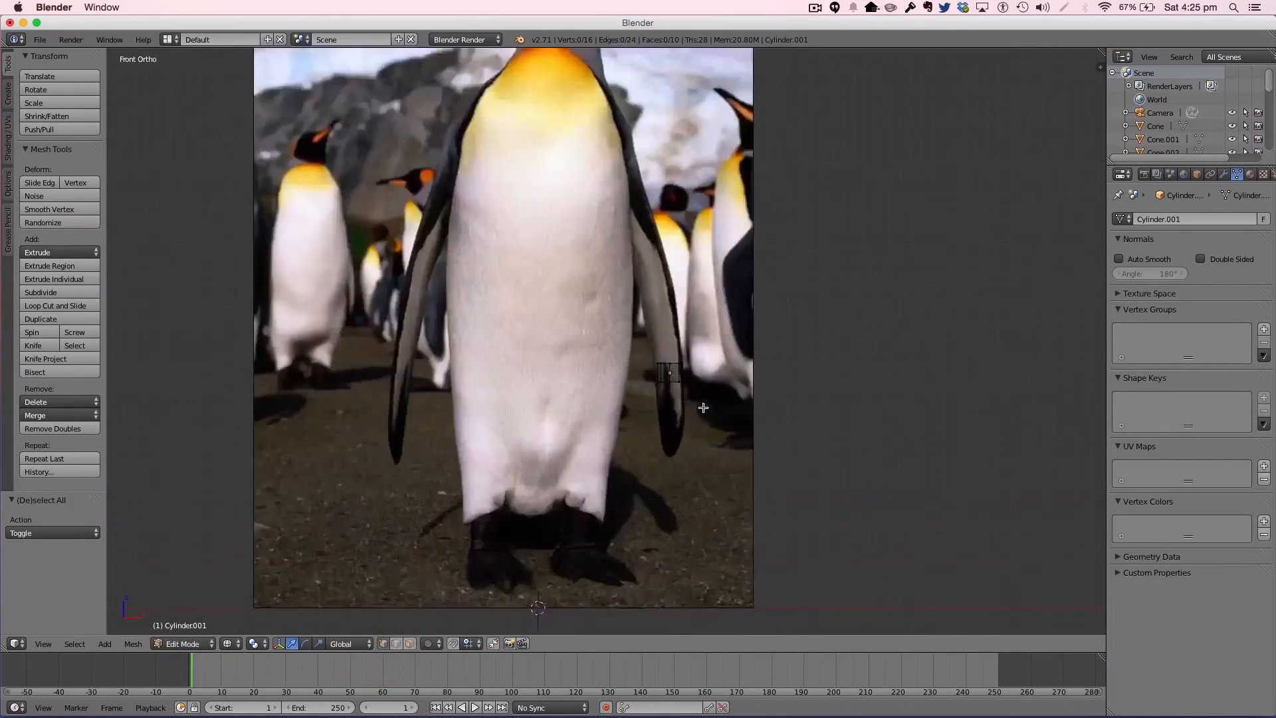
key(b)
drag(839, 461, 706, 427)
key(e)
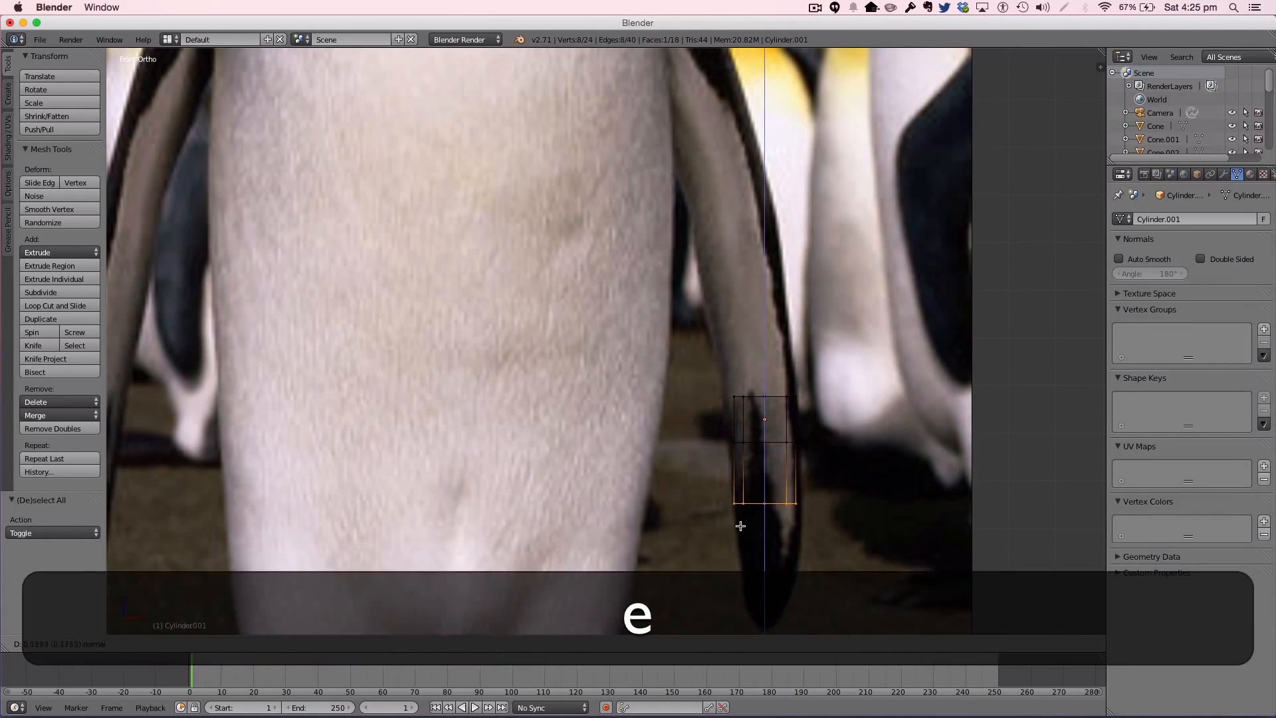
click(739, 520)
Step: Scale the extruded ring by 0.909, move it 0.007 along X, and rescale it by 1.154 to fit the flipper
key(s)
click(930, 543)
key(g)
key(x)
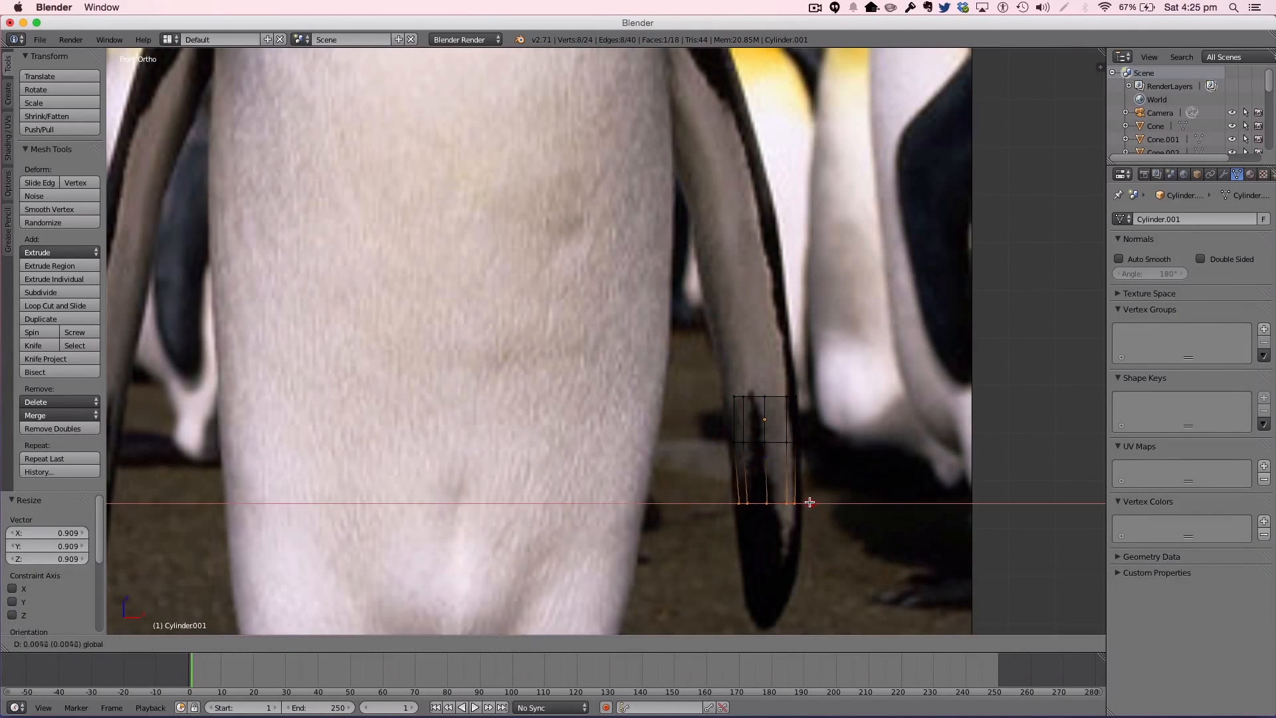
click(810, 502)
key(s)
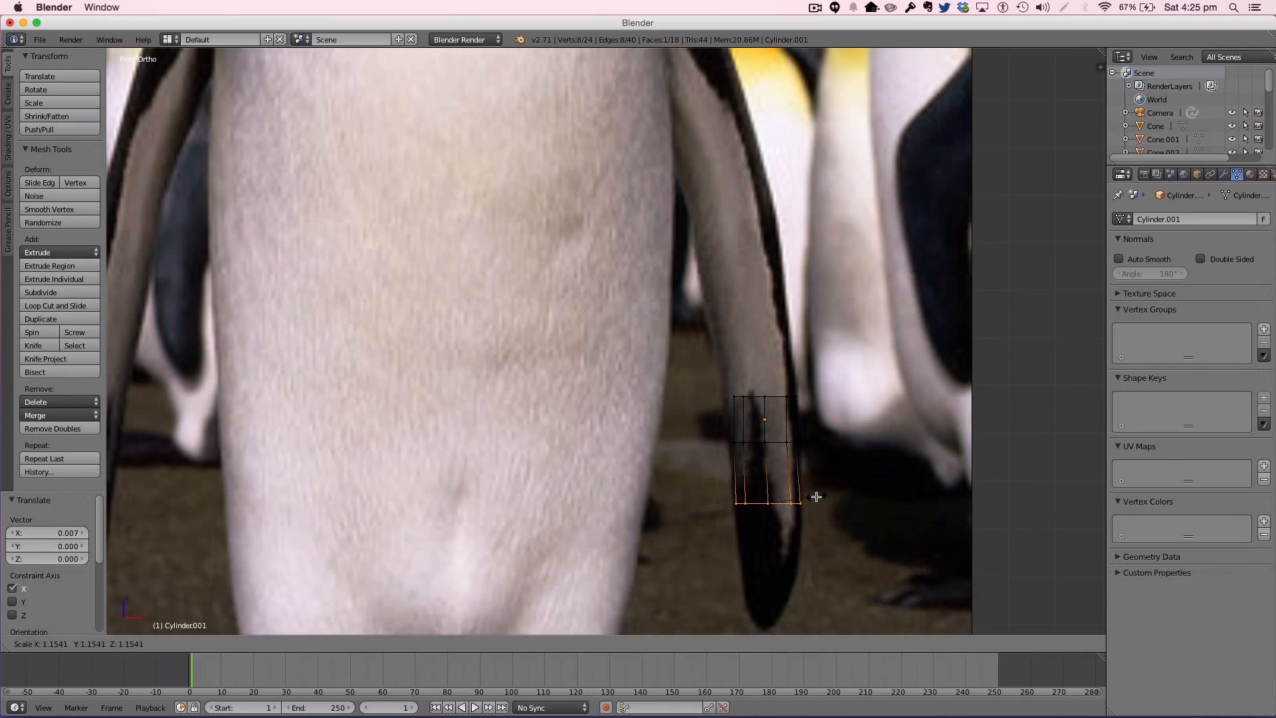
click(816, 496)
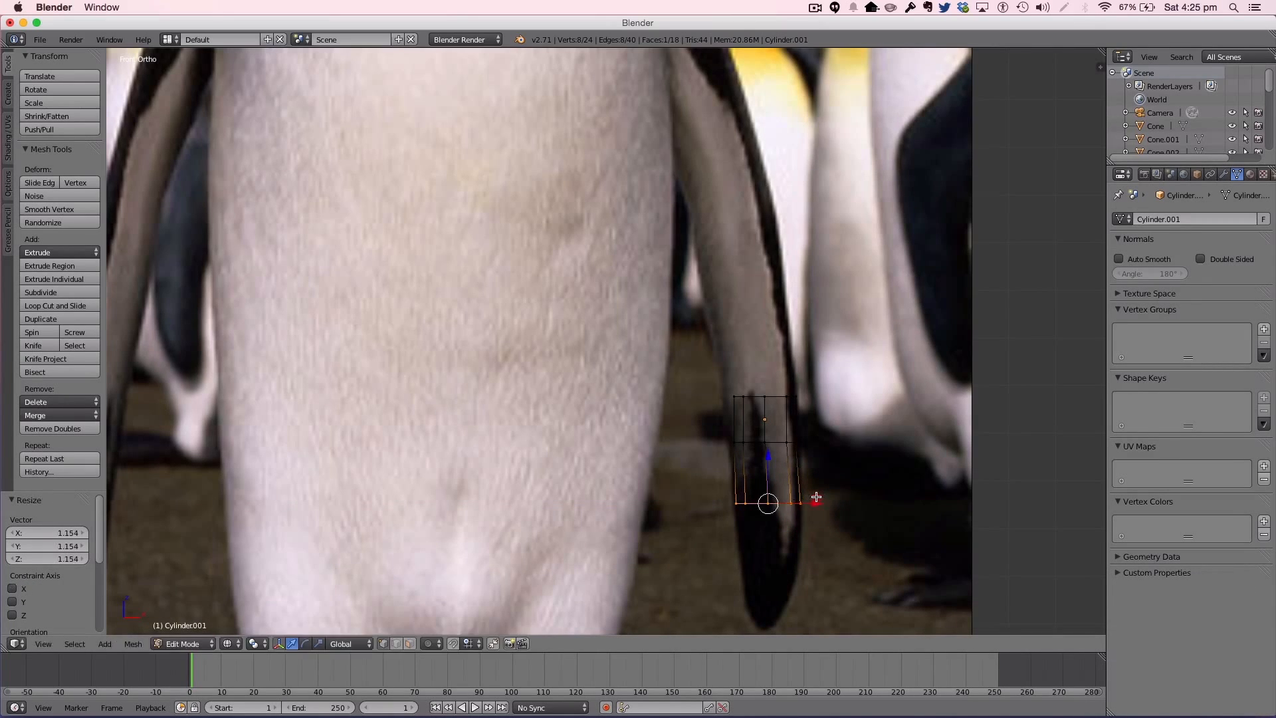
Step: Extrude the flipper's bottom ring another 0.093 downward, scale it by 0.857, and adjust its X position to the photo
key(e)
click(819, 552)
key(s)
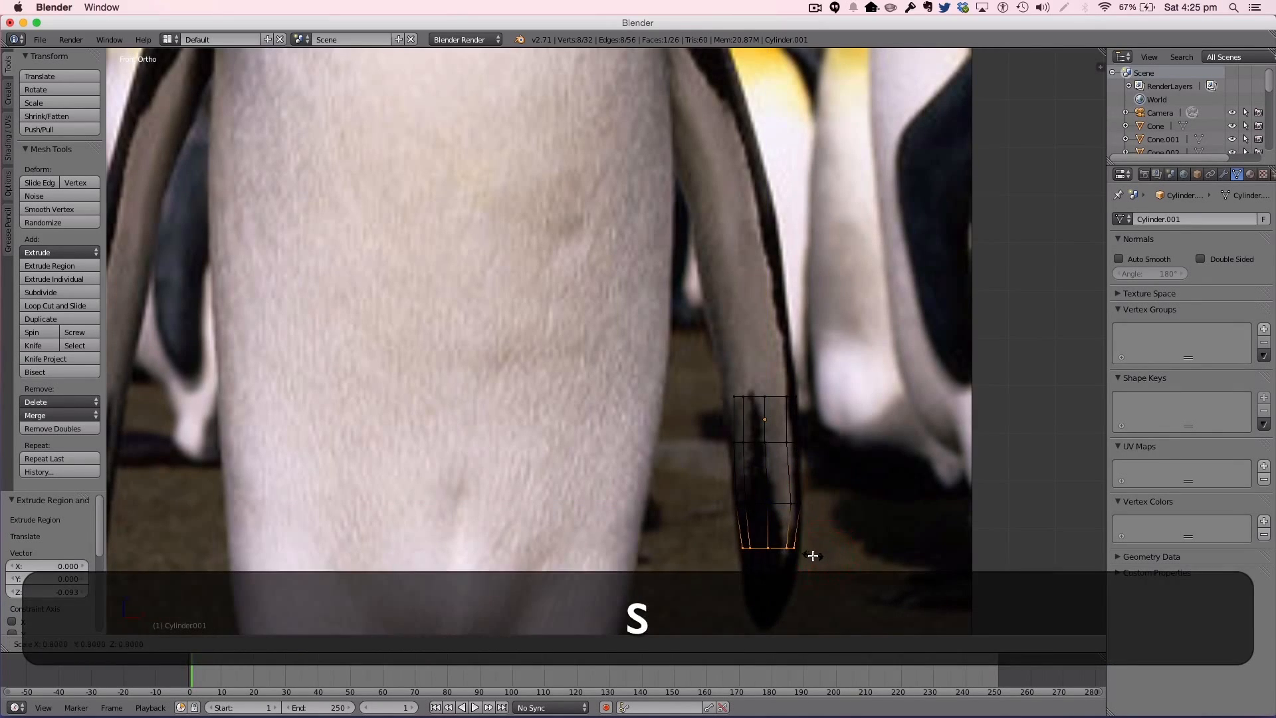
click(811, 553)
key(g)
key(x)
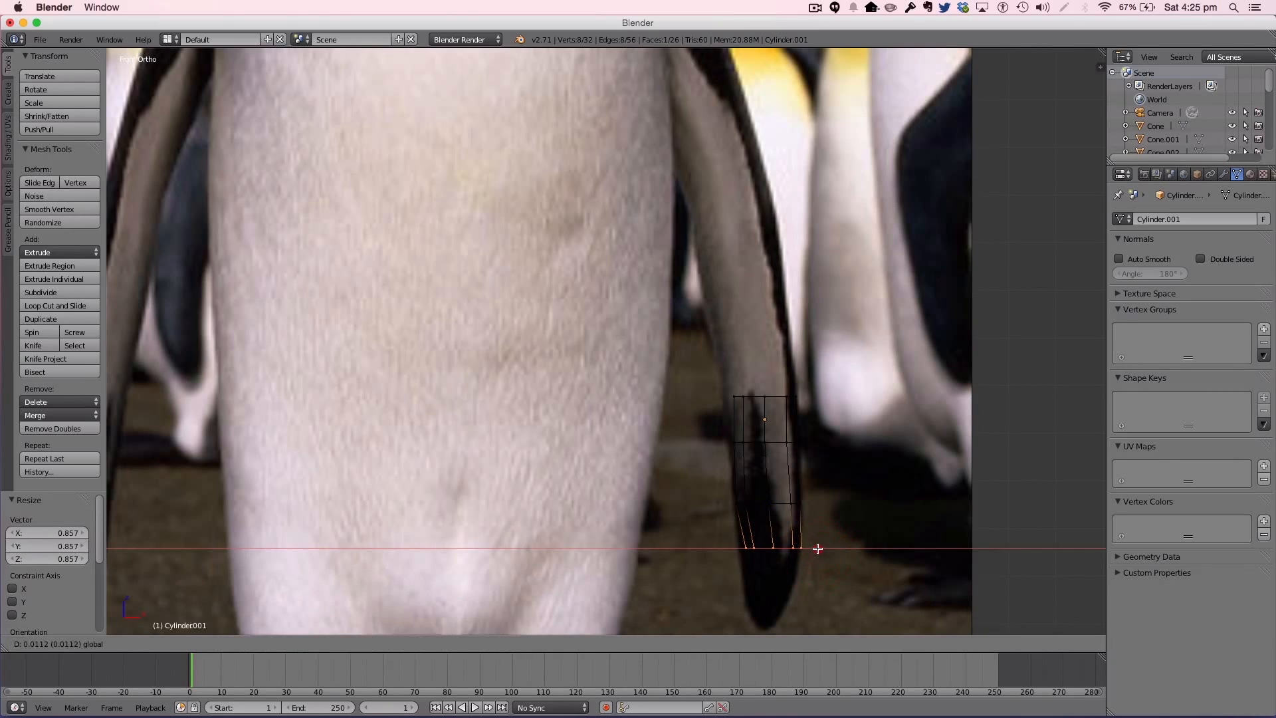
click(813, 543)
Step: Extrude the flipper's bottom ring further downward, scale it by 0.665, and move it about -0.007 along X to match the photo
key(e)
click(808, 590)
key(s)
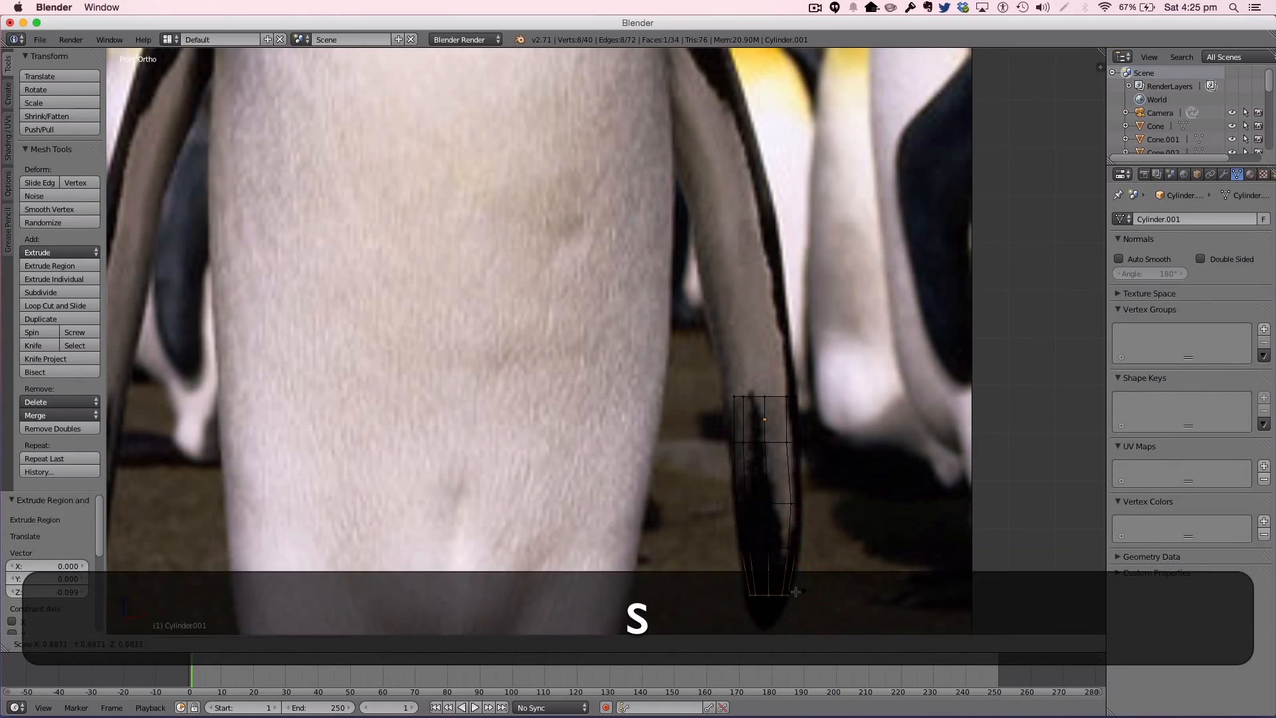
click(811, 589)
key(g)
key(x)
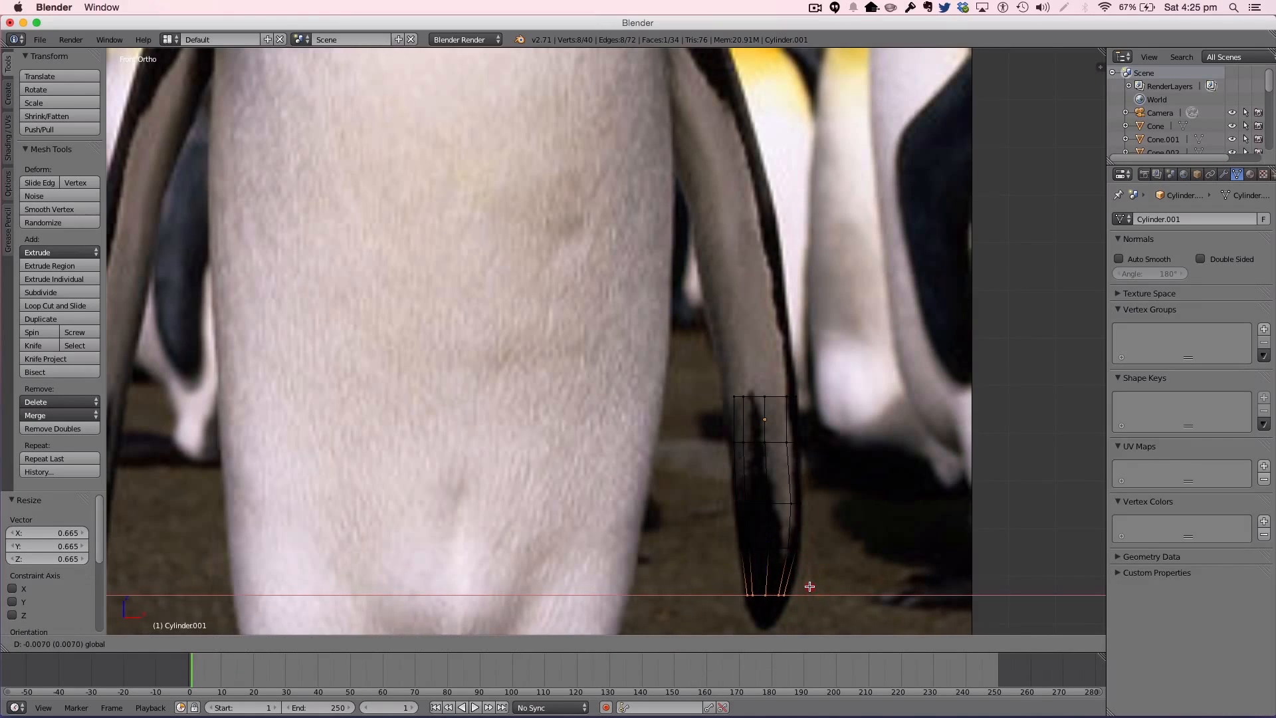
click(810, 586)
Step: Extrude the bottom ring 0.050 downward and shrink it to form the flipper's narrow tip
key(e)
click(806, 610)
key(s)
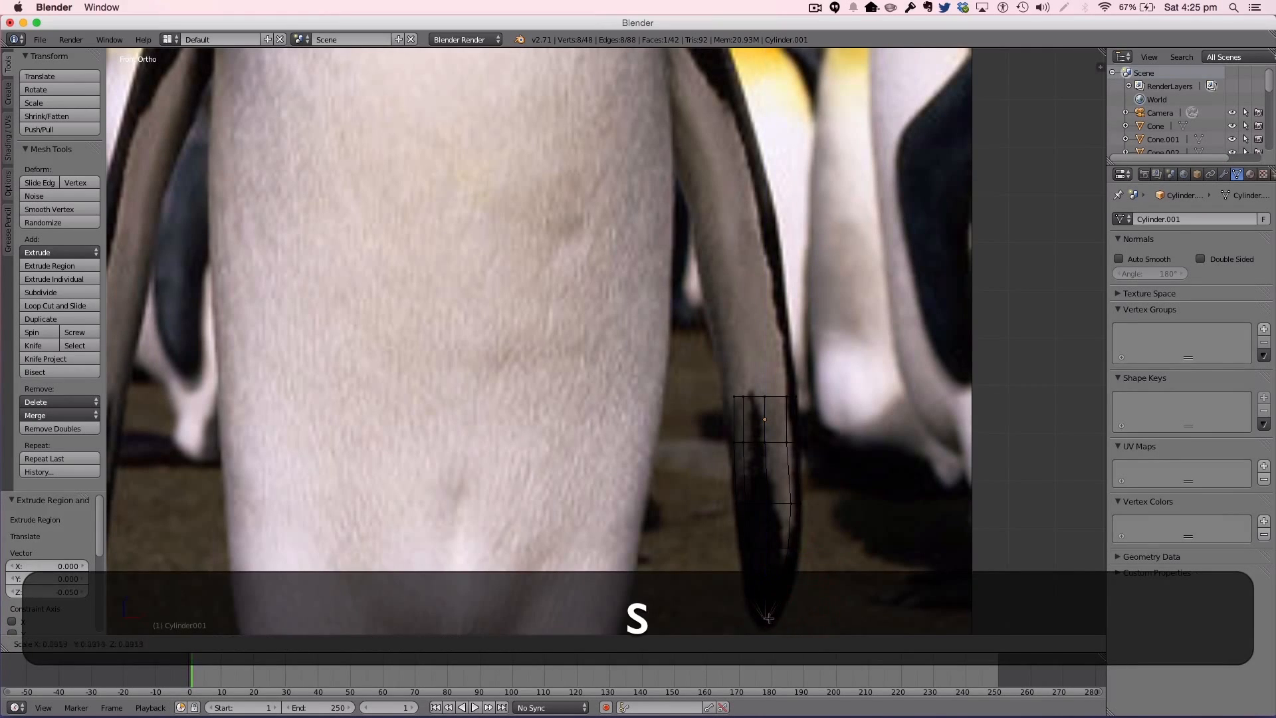
click(784, 618)
key(a)
Step: Extrude the flipper's top ring upward, then shift it along X and scale it to the photographed flipper's width
key(b)
mouse_move(734, 380)
mouse_down()
mouse_move(806, 428)
mouse_move(718, 376)
mouse_up()
key(a)
key(b)
key(e)
click(715, 339)
drag(814, 358, 806, 354)
key(s)
click(798, 356)
Step: Extrude the new top ring further up the flipper, shift it toward the body along X, and scale it by 1.140
key(a)
key(b)
drag(809, 364, 703, 321)
key(e)
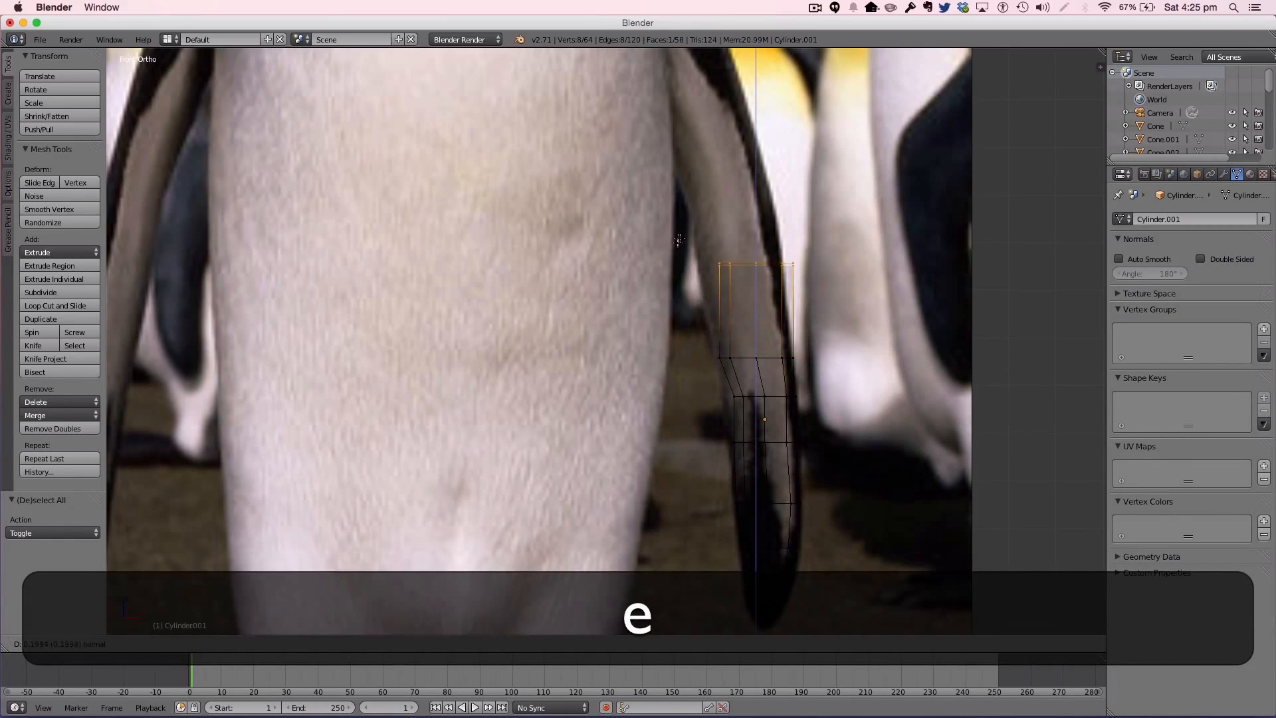
click(678, 248)
drag(809, 279, 791, 276)
key(s)
click(798, 273)
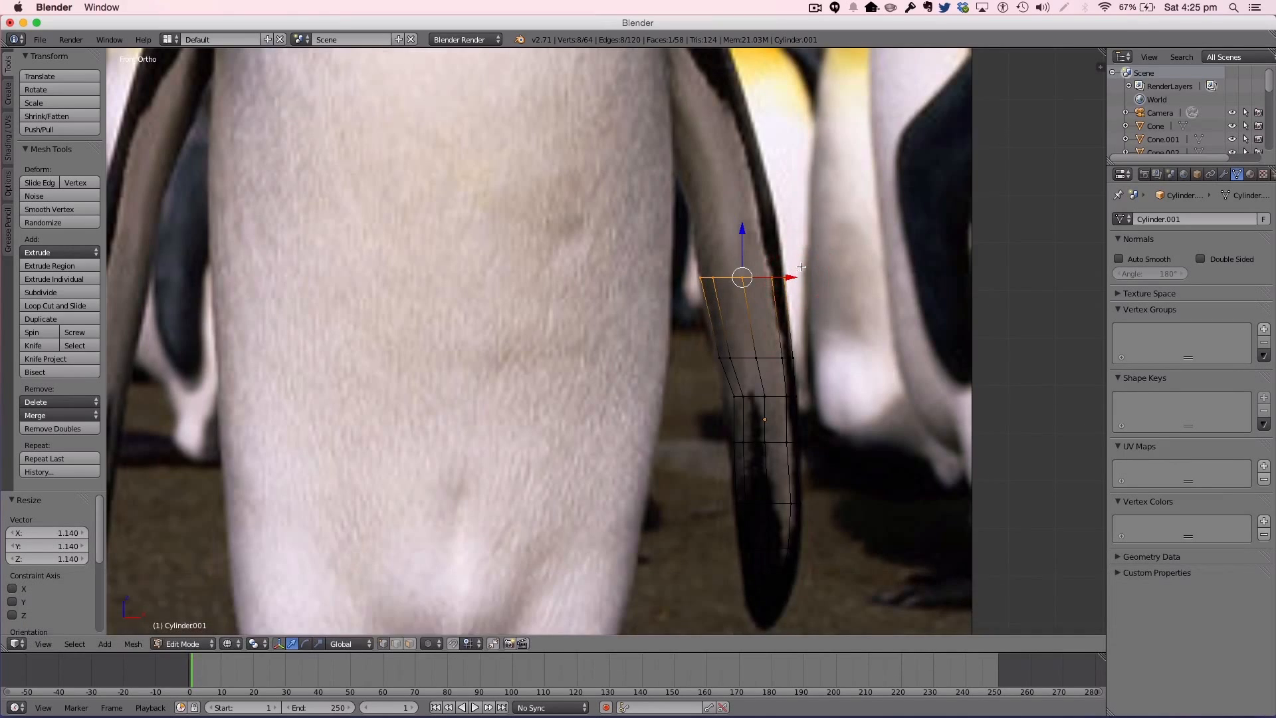
Step: Extrude the flipper upward in two more segments, shifting the first ring -0.046 along X and the second inward to follow the photo
scroll(794, 259, down, 3)
key(e)
click(769, 199)
drag(717, 247, 711, 242)
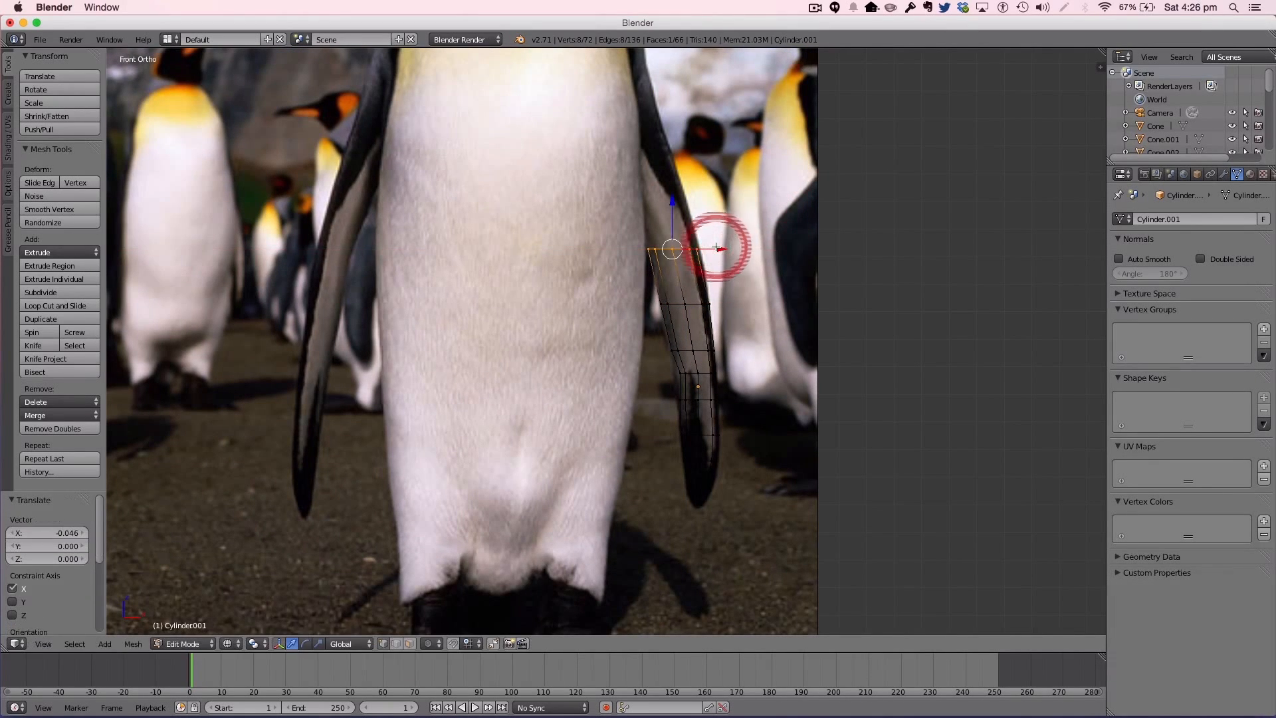
key(e)
click(691, 178)
drag(721, 178, 705, 176)
Step: Extrude the flipper's top ring 0.275 upward and move it -0.089 along X toward the body
key(Tab)
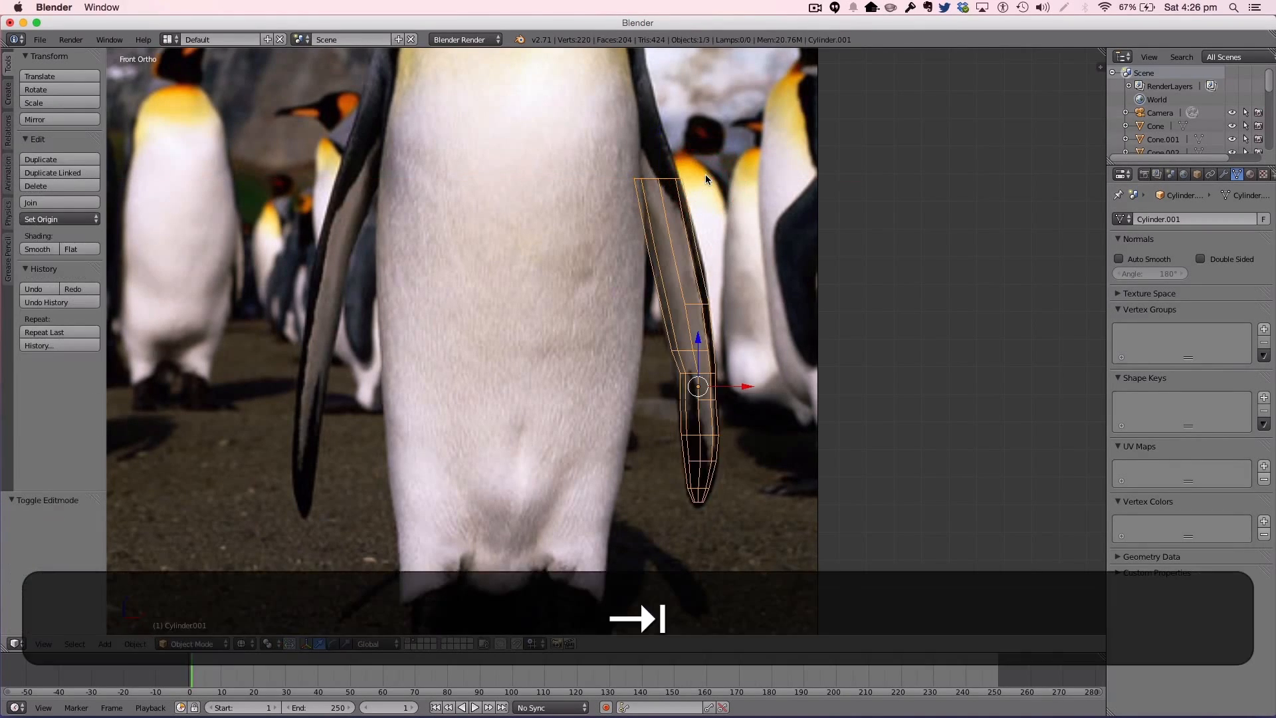
key(Tab)
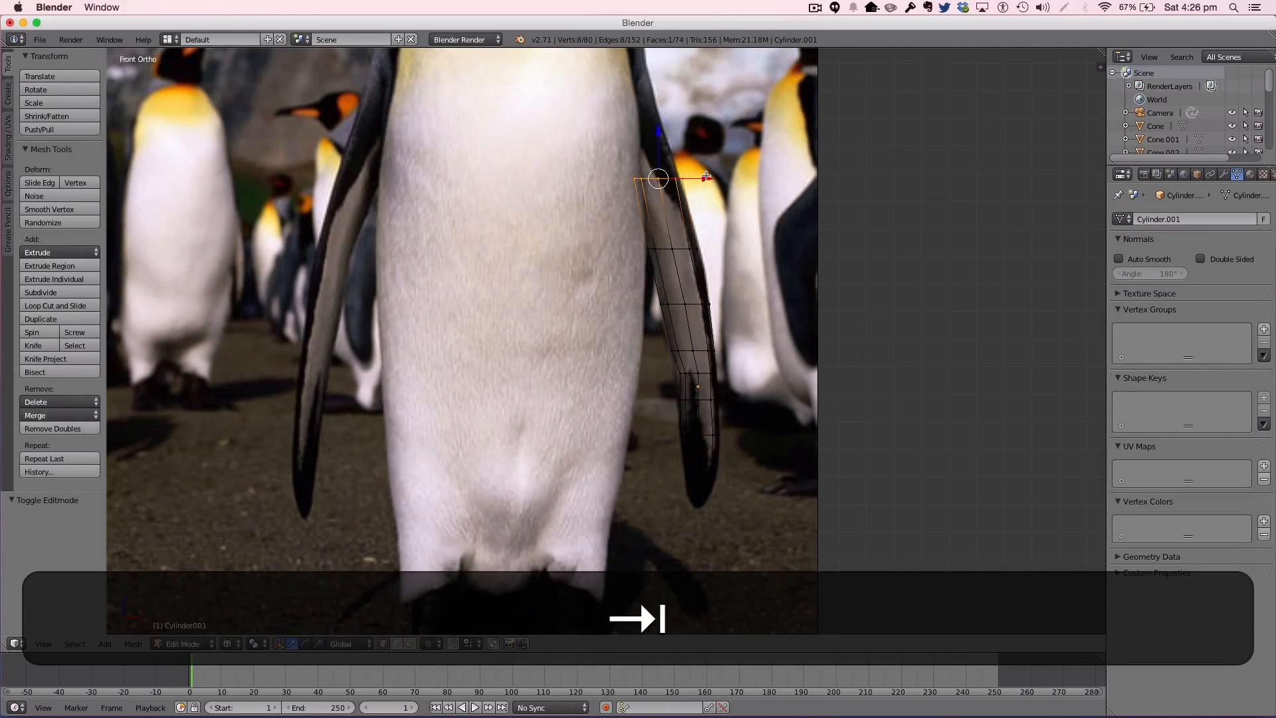
key(e)
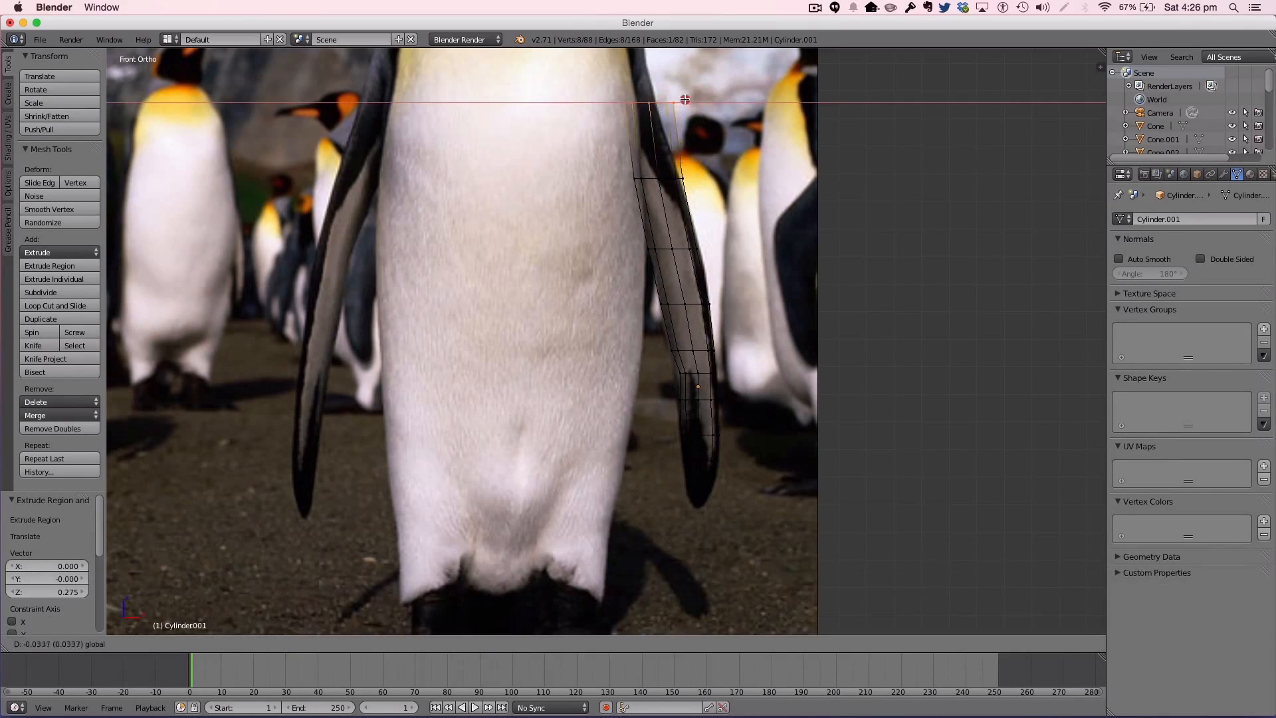
click(675, 95)
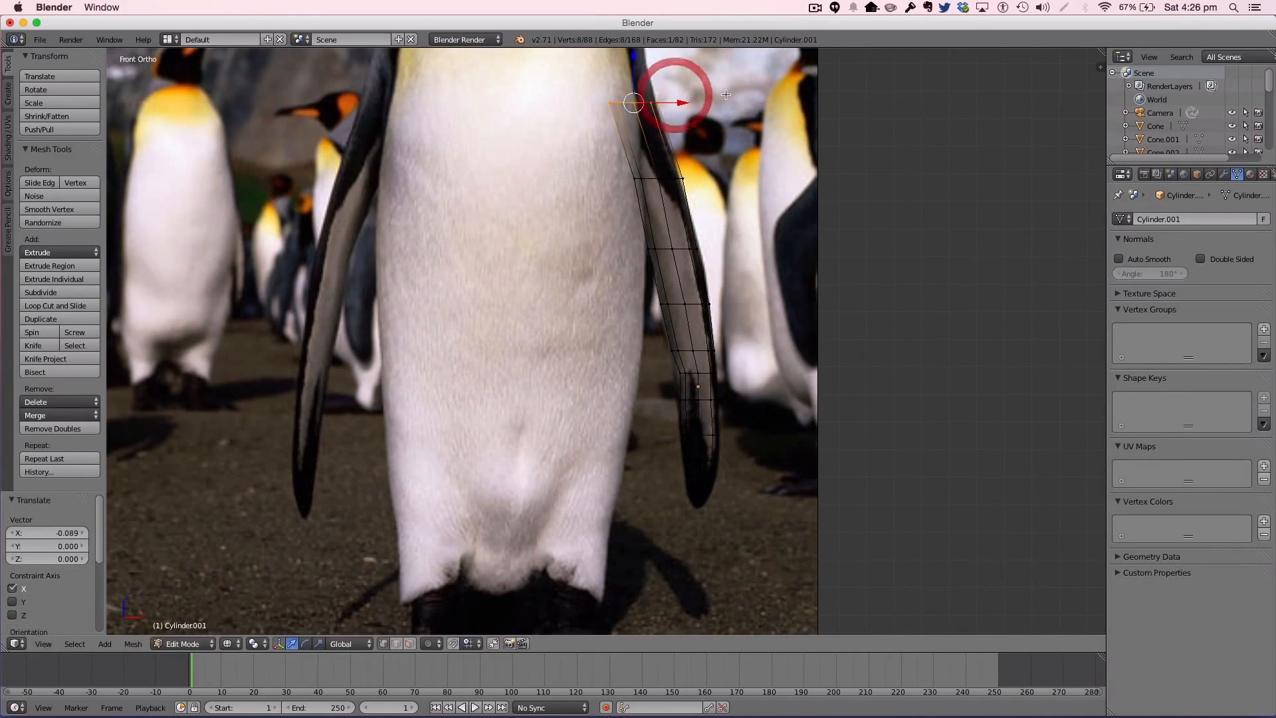
Step: Extrude the top ring 0.230 upward, move it -0.105 in X and 0.060 in Z, and rotate it about Y at the shoulder
scroll(704, 95, down, 5)
key(e)
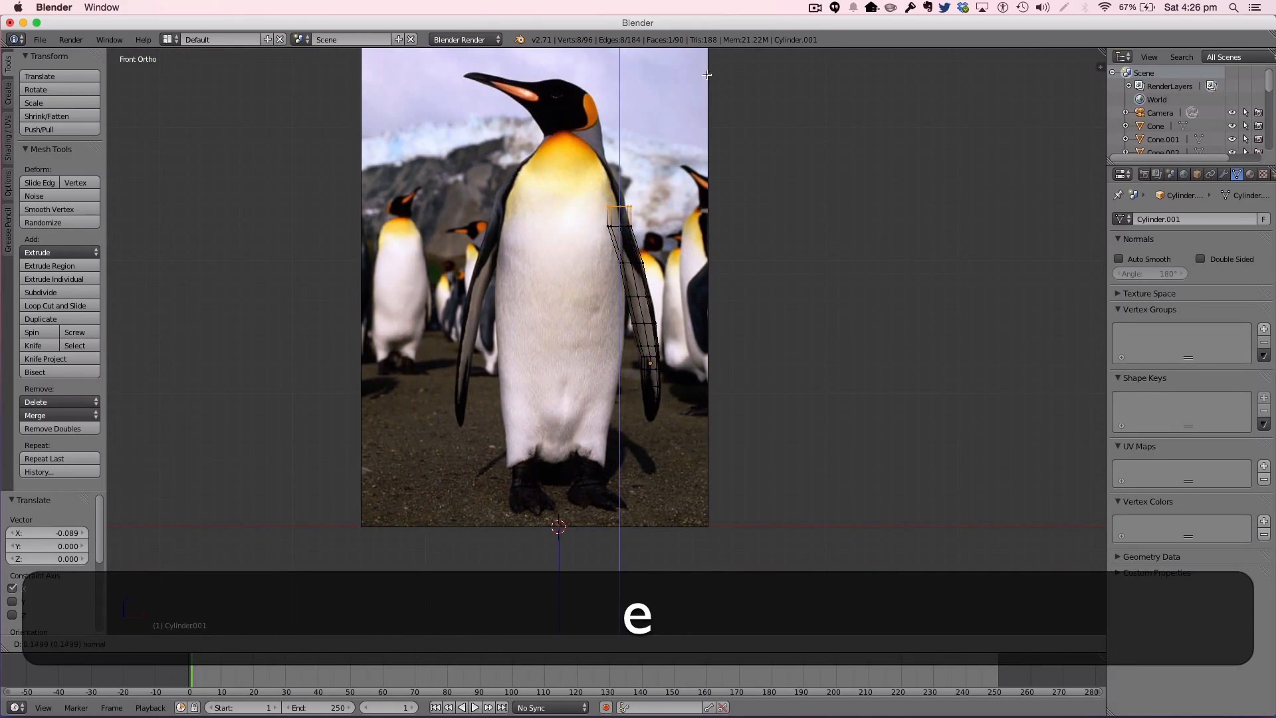
click(698, 66)
key(g)
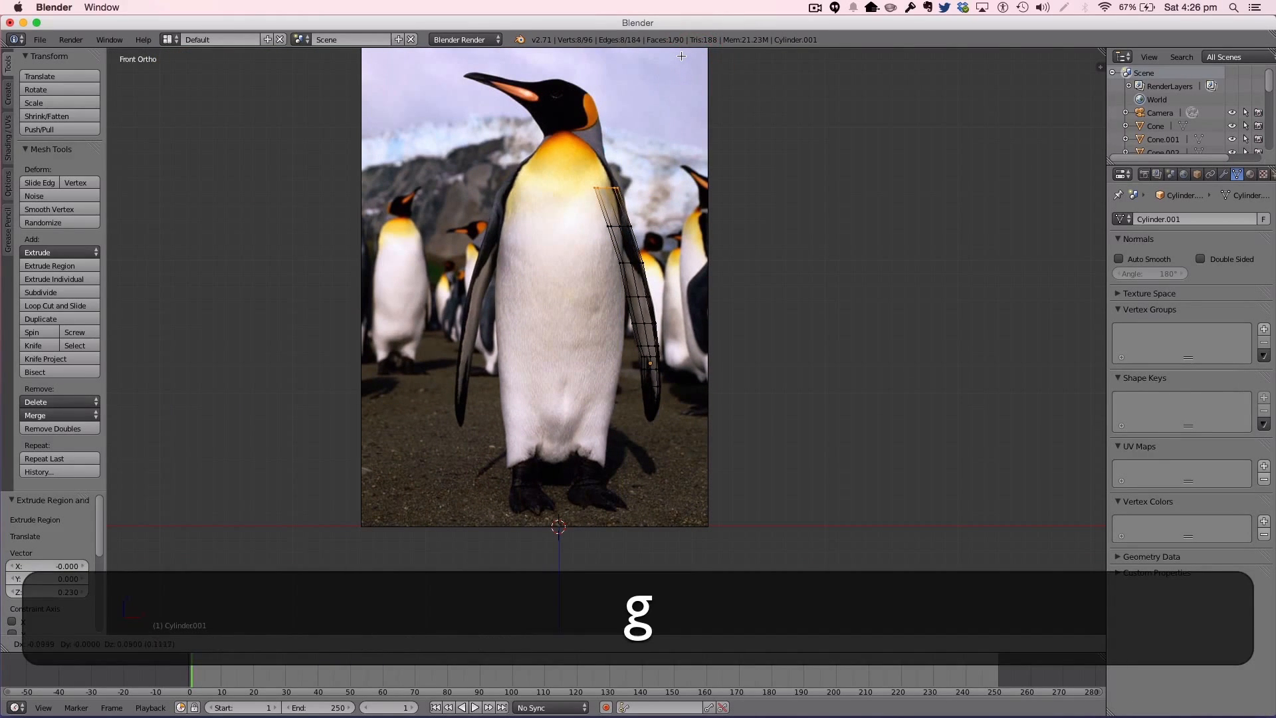
click(681, 57)
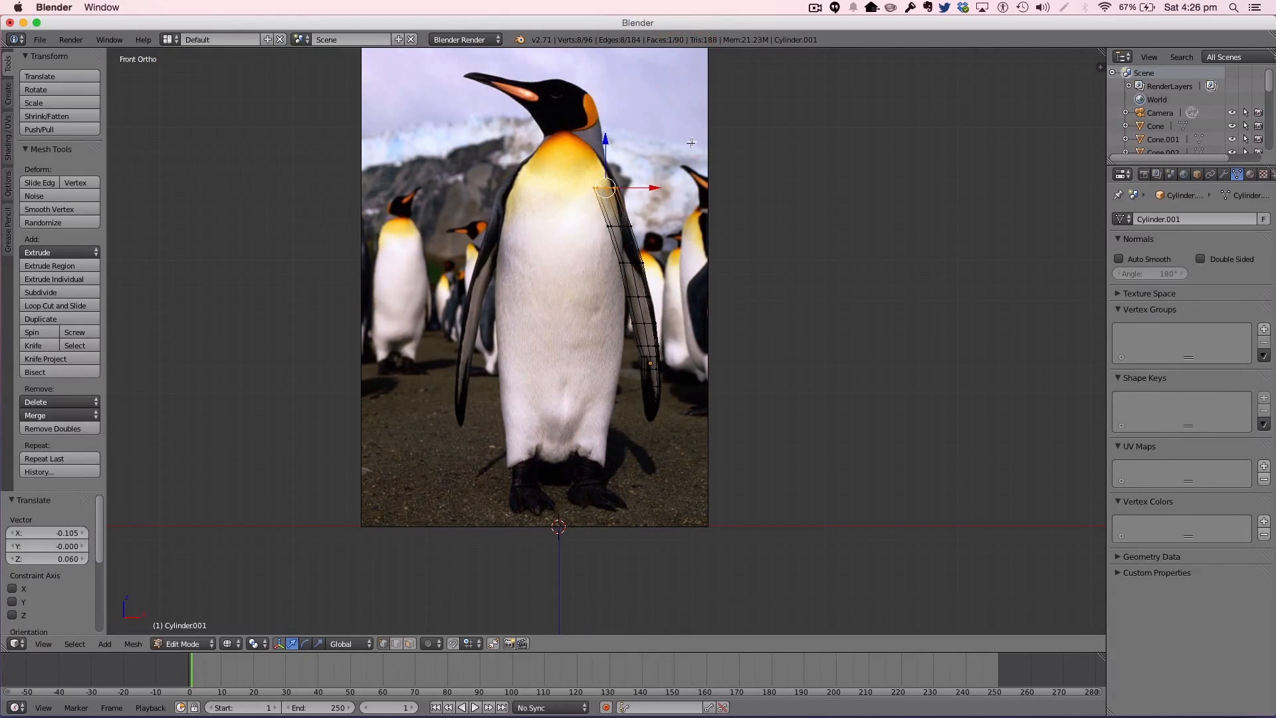
key(r)
key(y)
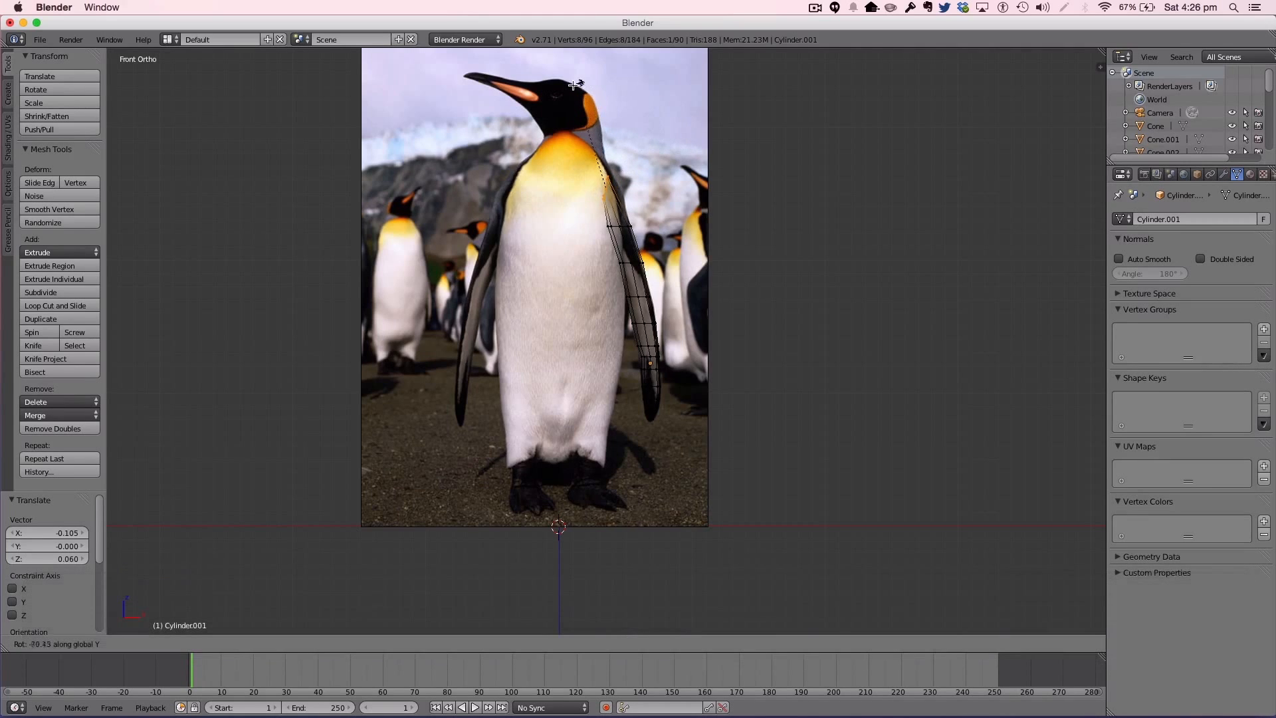
click(552, 90)
key(Tab)
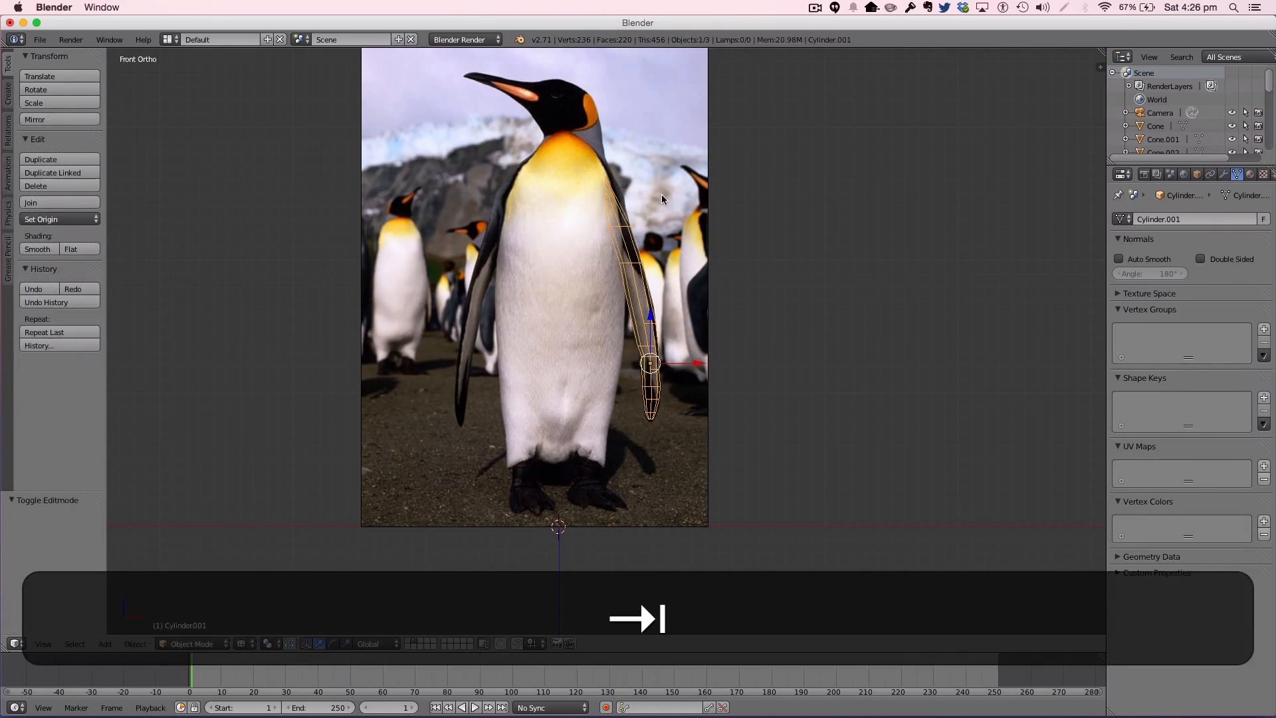
Step: Display the model in solid shading and move the flipper -0.055 along X against the body
key(z)
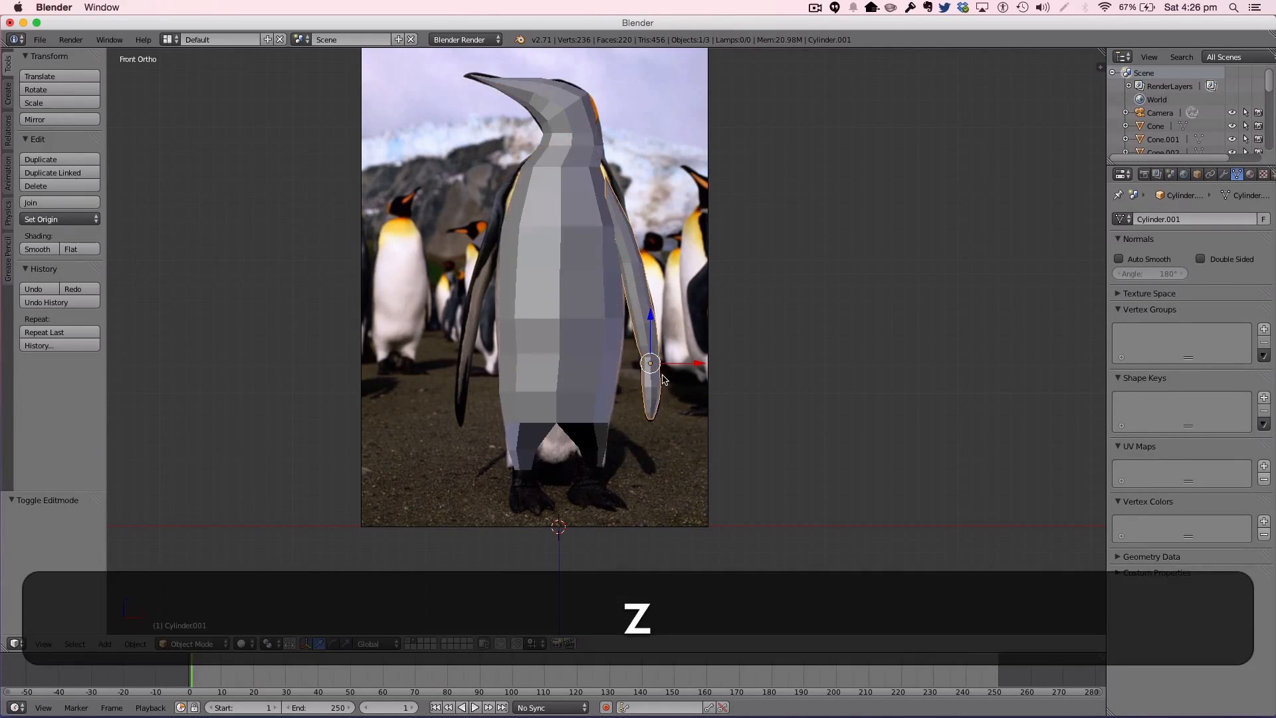
mouse_move(709, 379)
middle_down()
mouse_move(715, 455)
mouse_move(764, 507)
mouse_move(824, 464)
mouse_move(632, 399)
mouse_move(559, 392)
mouse_move(696, 388)
middle_up()
drag(633, 411, 641, 414)
Step: Try to scale the flipper by 0.604 along X and rotate it about Y, and undo both changes
key(s)
key(x)
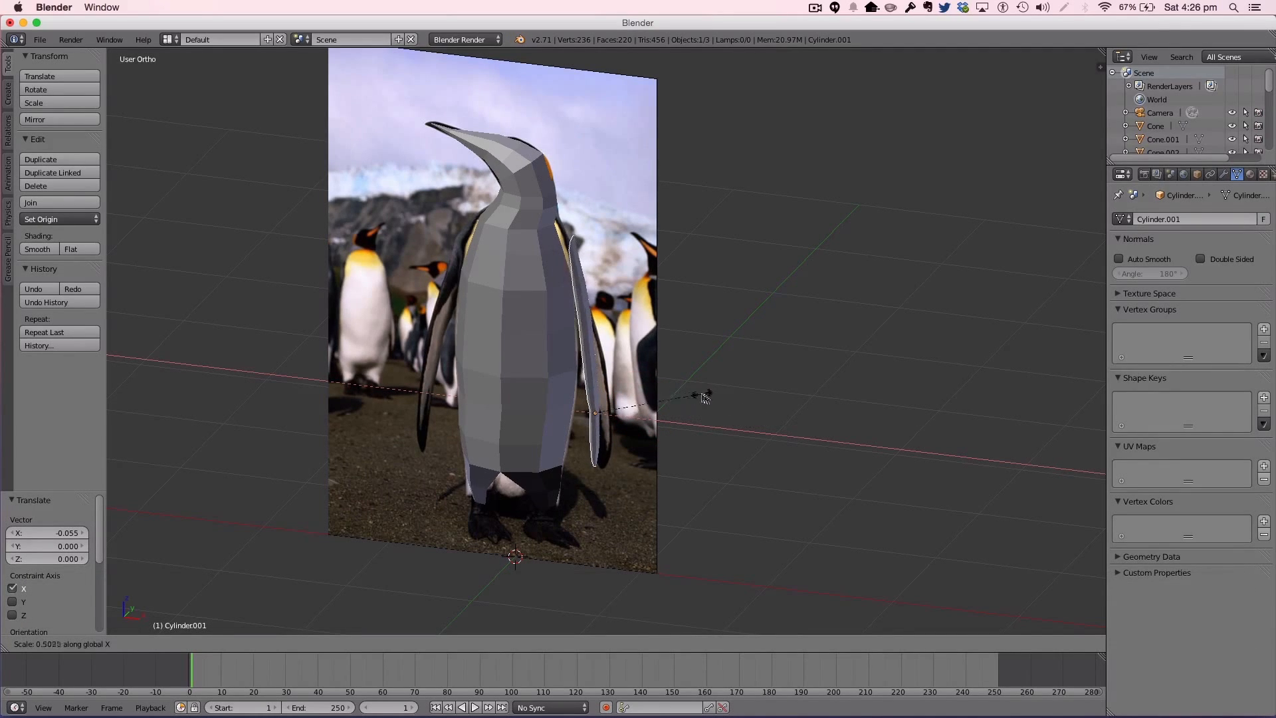
click(716, 398)
key(r)
key(y)
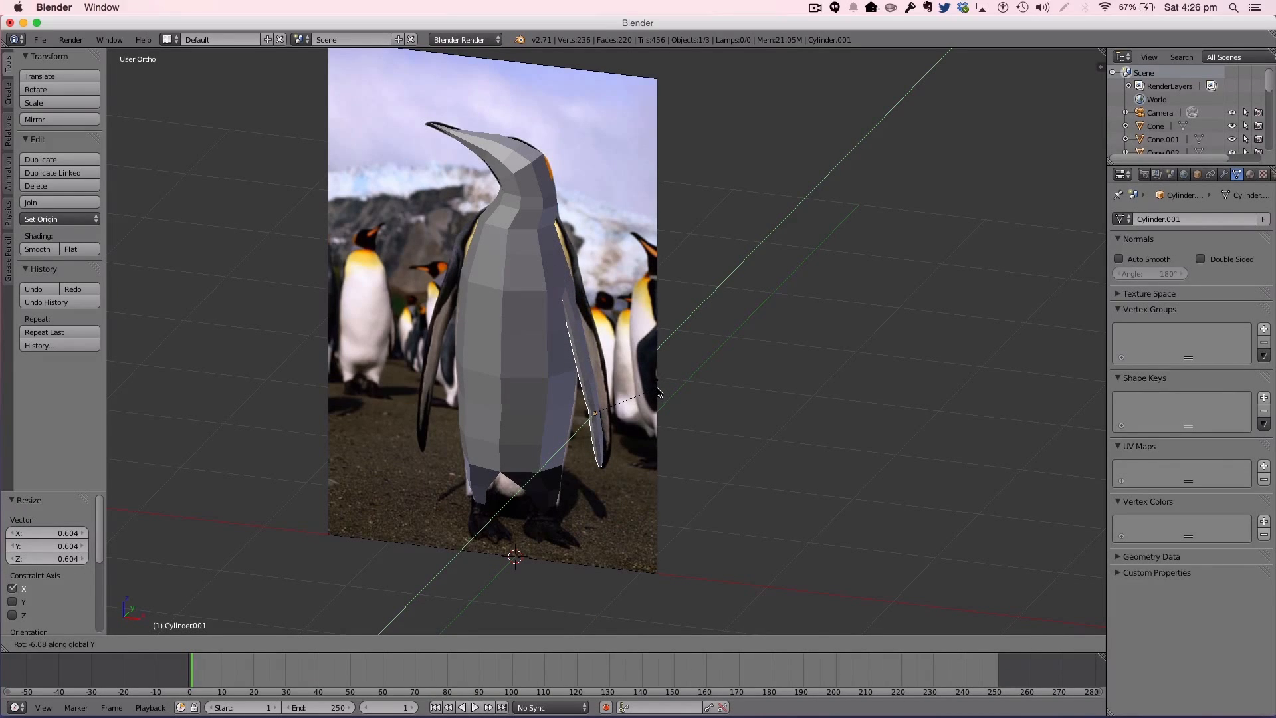
right_click(658, 392)
key(super+z)
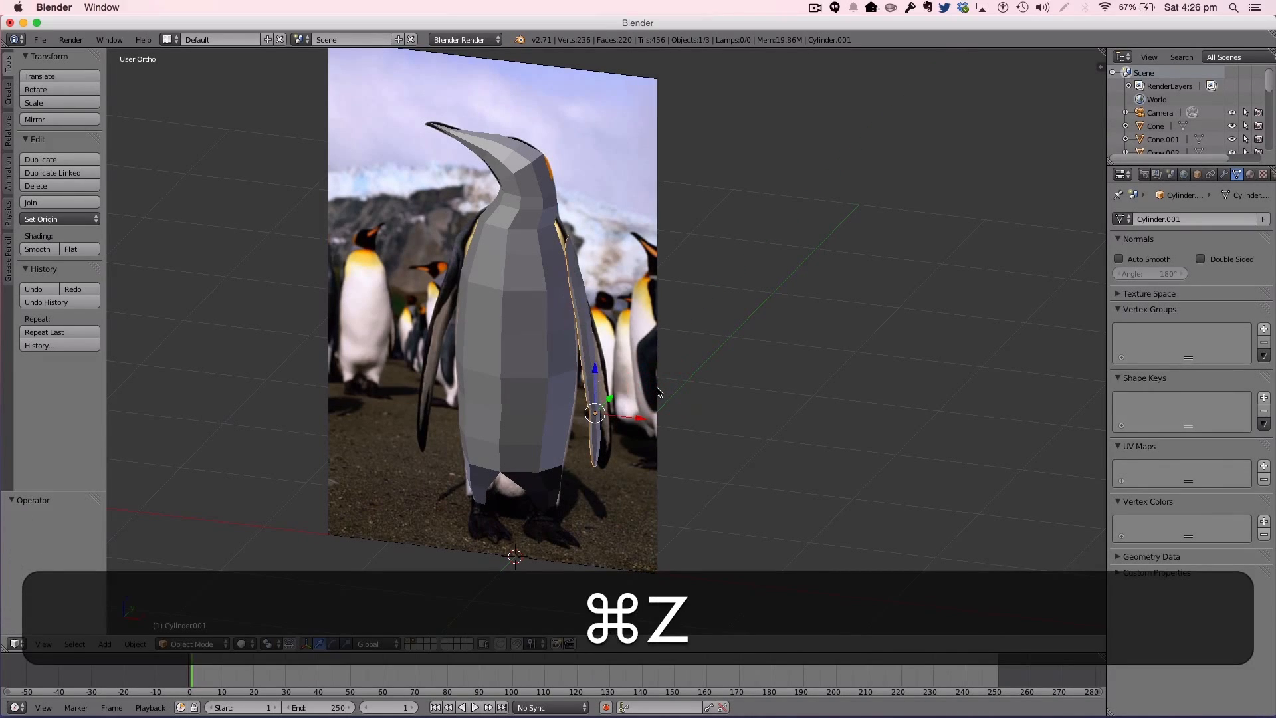
key(super+z)
Step: Try to scale the penguin's body along Y from the top view, and undo the change
scroll(758, 419, up, 3)
middle_drag(757, 419, 617, 449)
key(7)
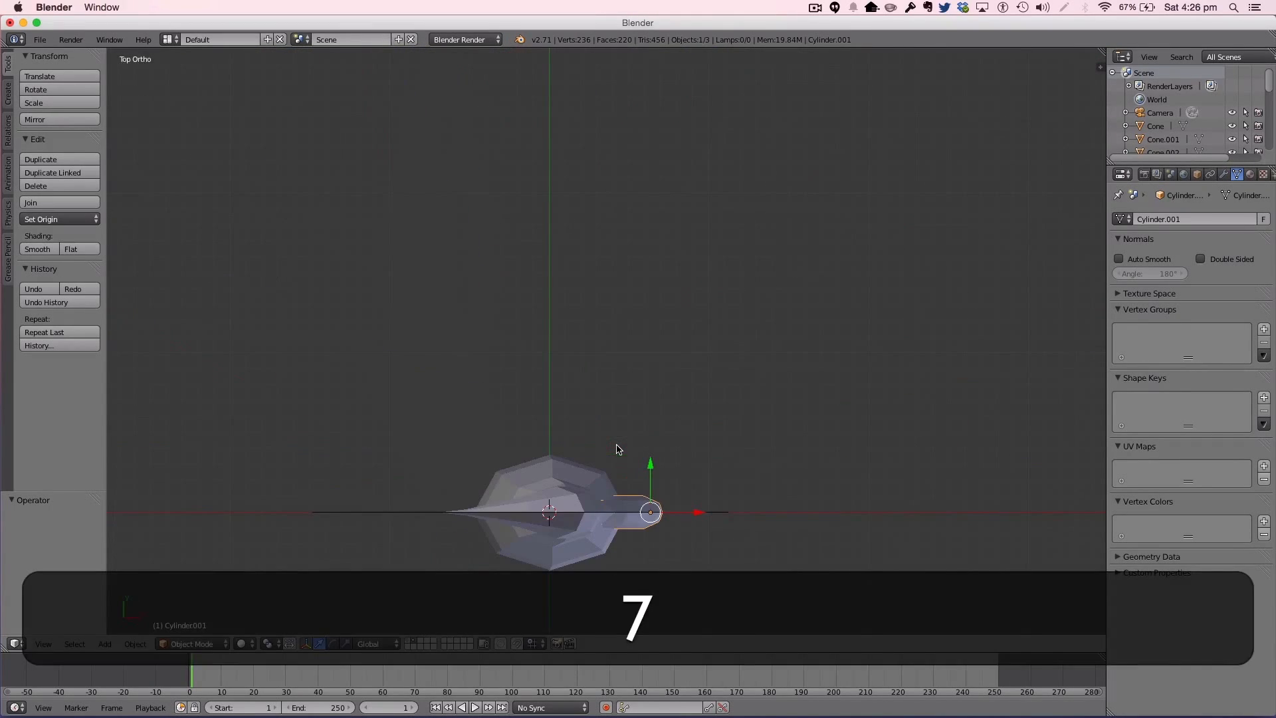
right_click(589, 472)
key(s)
key(x)
key(y)
click(615, 391)
key(super+z)
key(super+a)
Step: Duplicate the flipper in place and rotate the copy 180 degrees about Z
middle_drag(616, 386, 604, 292)
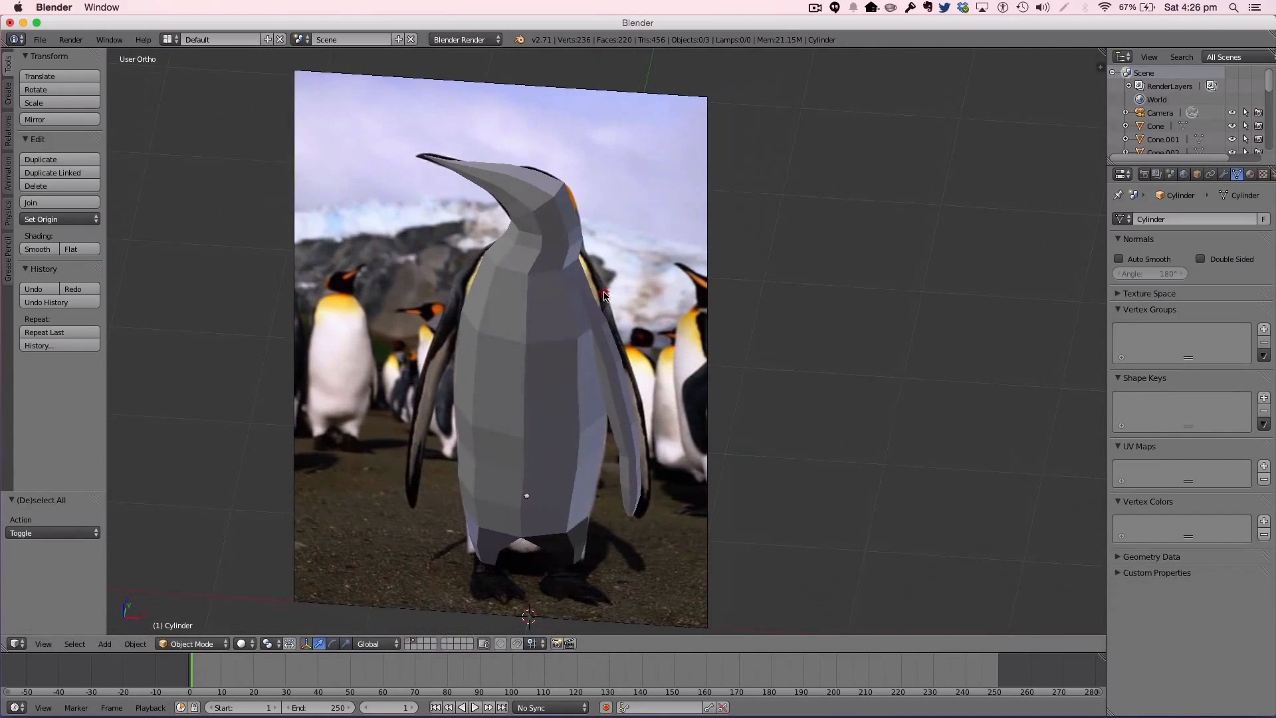
right_click(623, 370)
key(shift+d)
right_click(622, 371)
text(rz180)
key(Return)
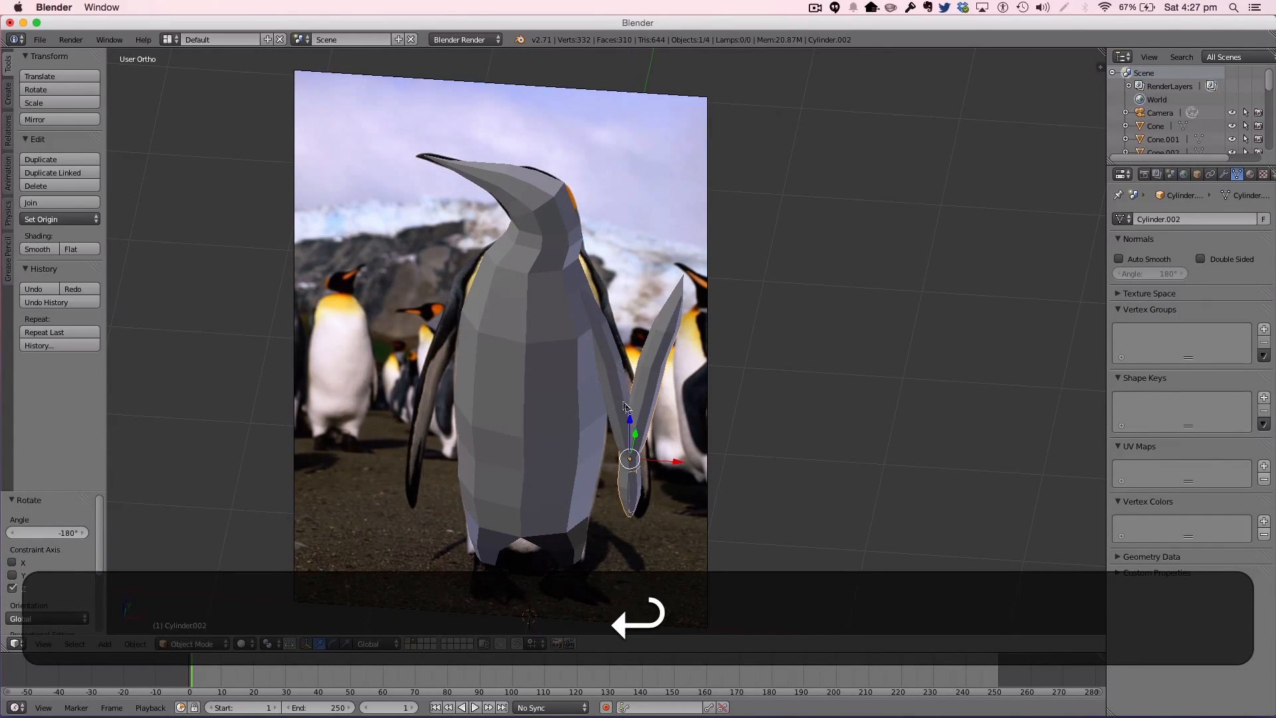
Step: Move the duplicated flipper along X to the opposite side of the penguin's body and deselect it
key(g)
key(x)
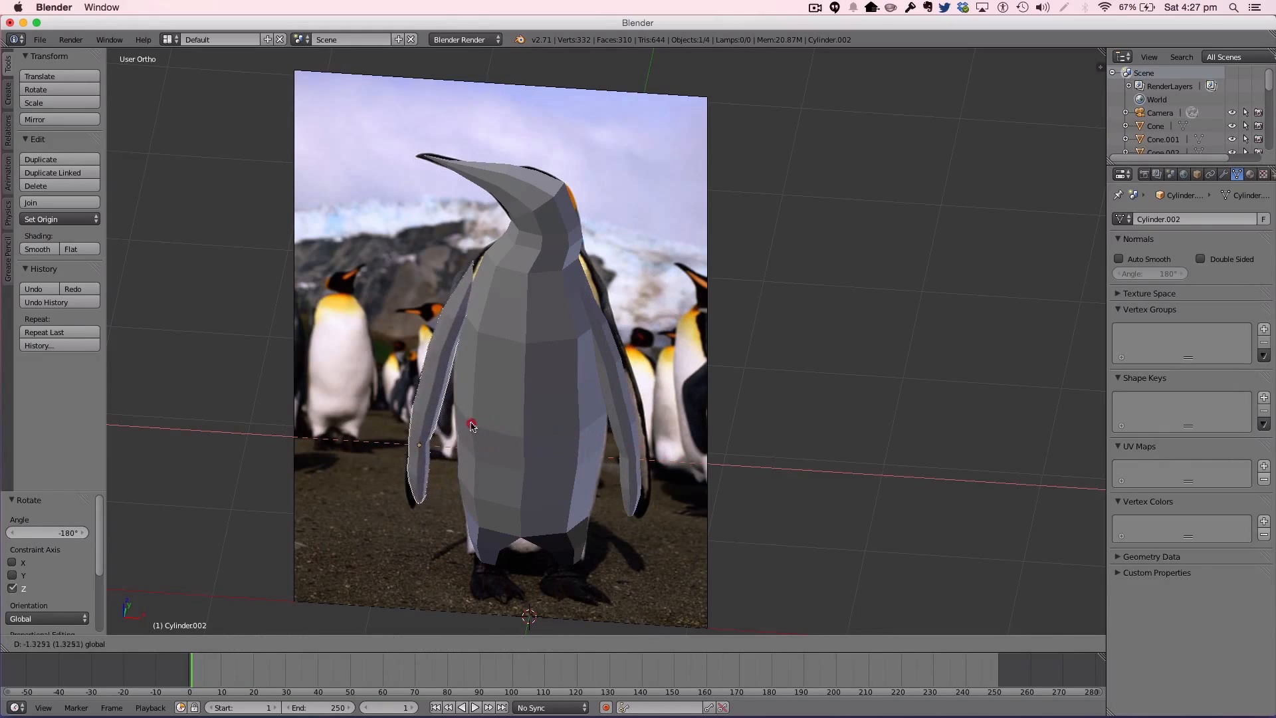
click(486, 429)
key(a)
middle_drag(486, 428, 640, 403)
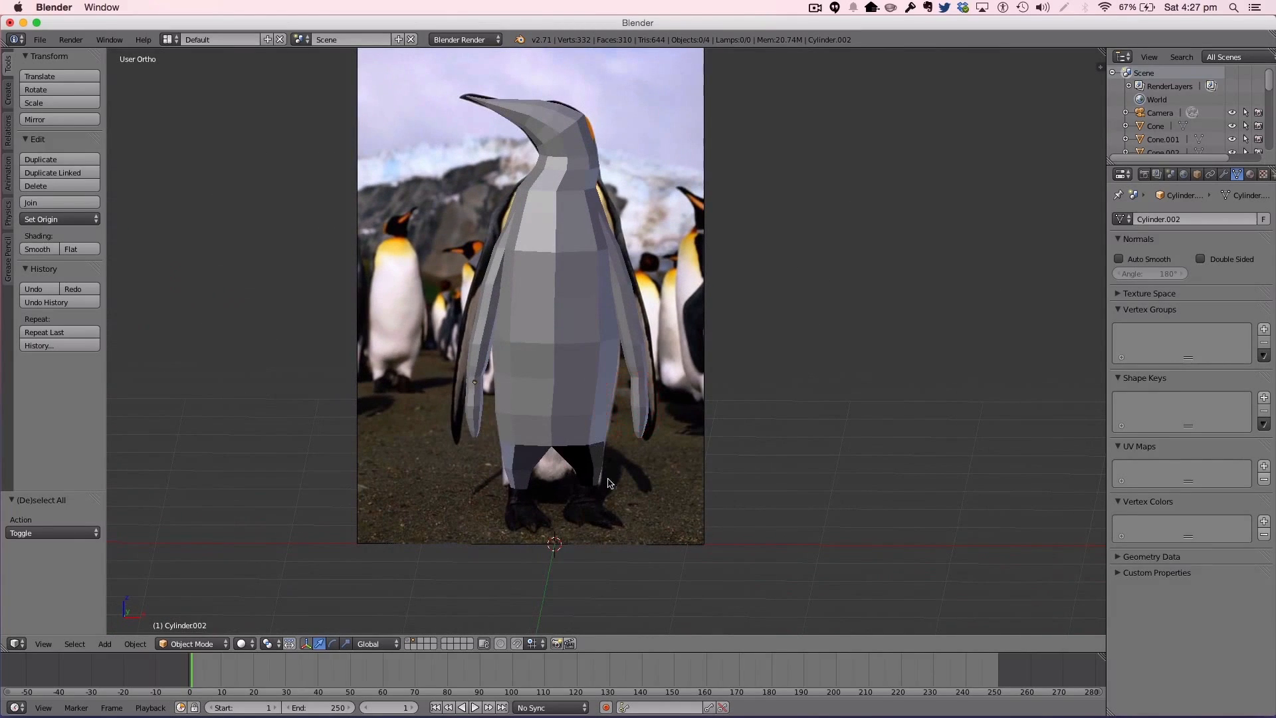
key(Tab)
key(Tab)
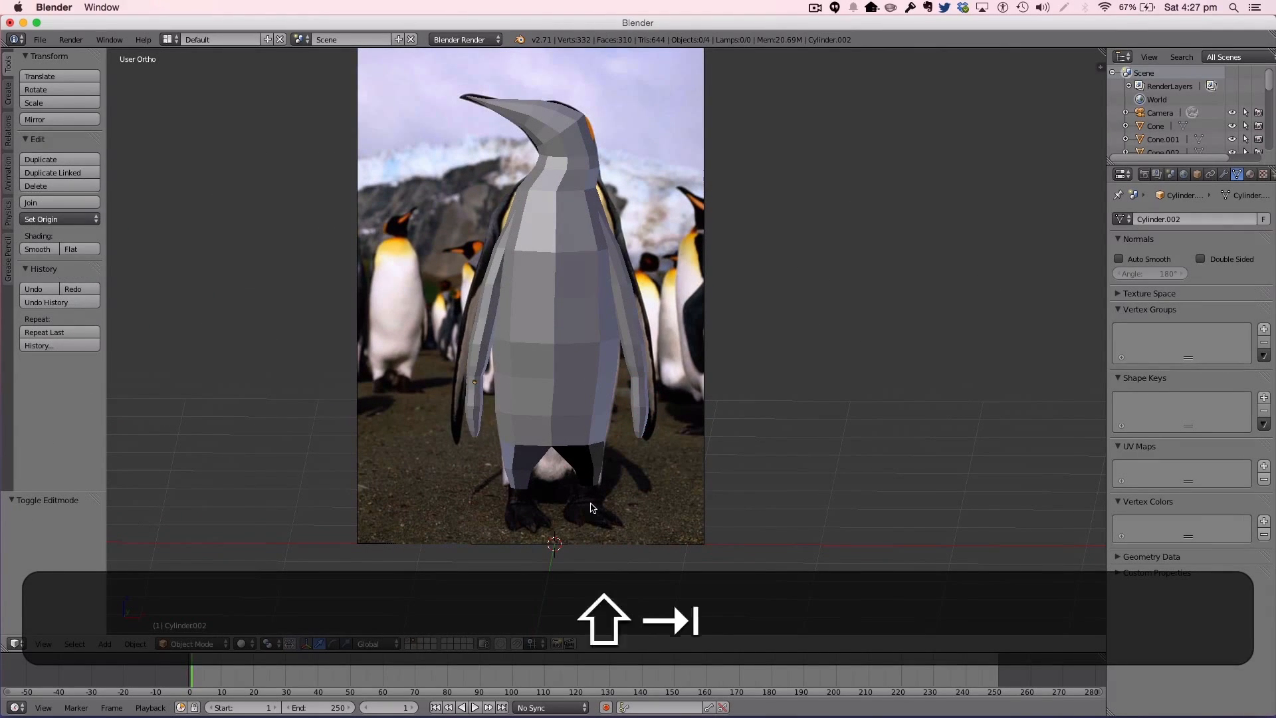
Step: Add an 8-vertex cylinder mesh at the 3D cursor and rotate it 90° about the X axis
key(shift+a)
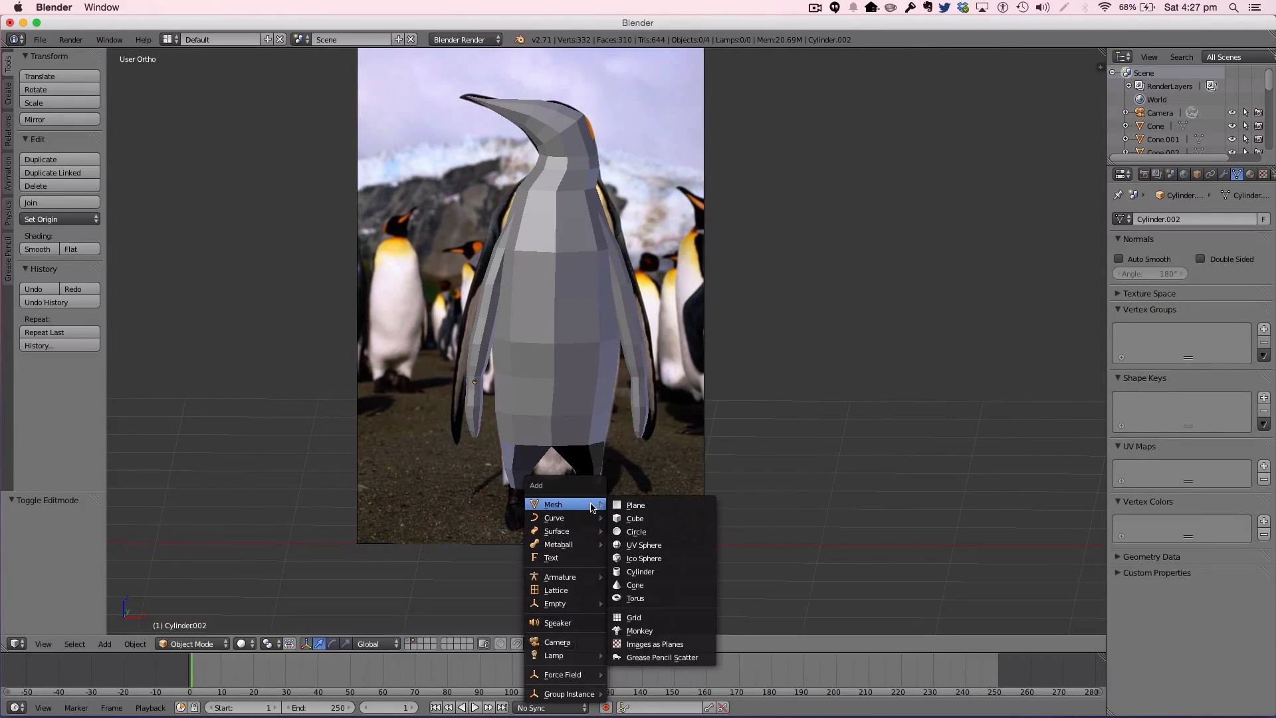
click(662, 570)
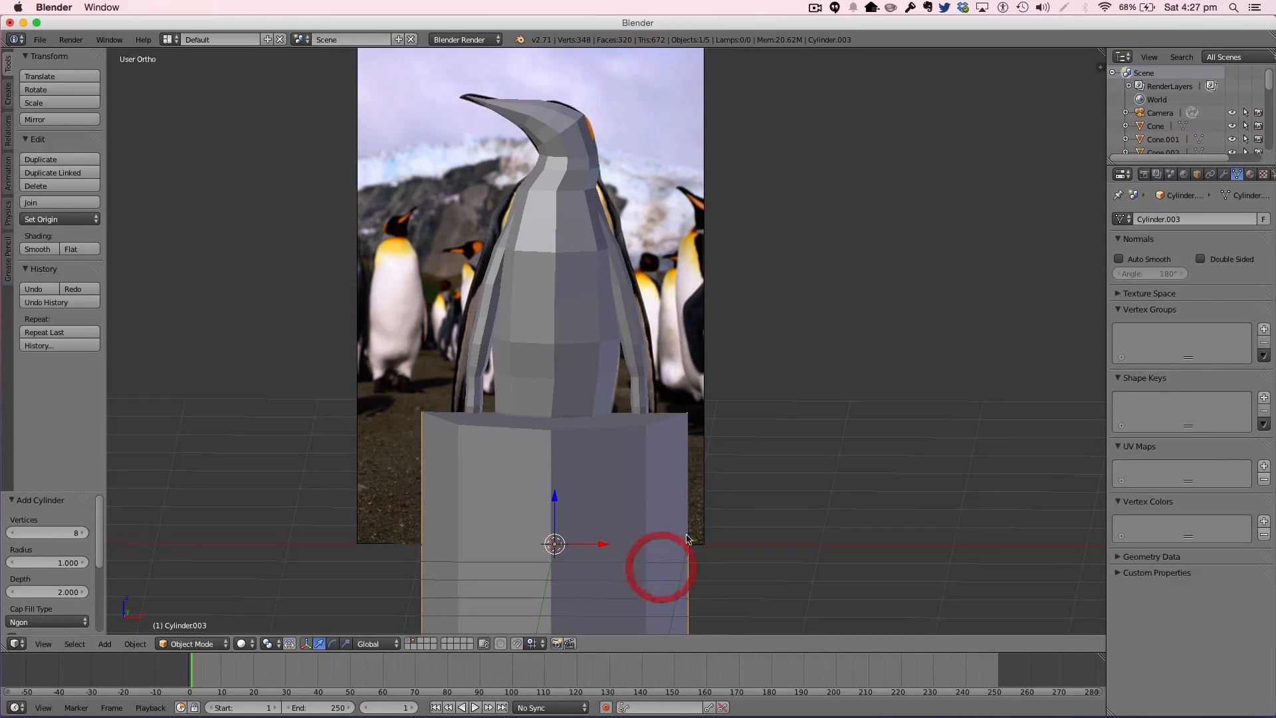
key(r)
key(z)
key(x)
key(9)
key(0)
key(Return)
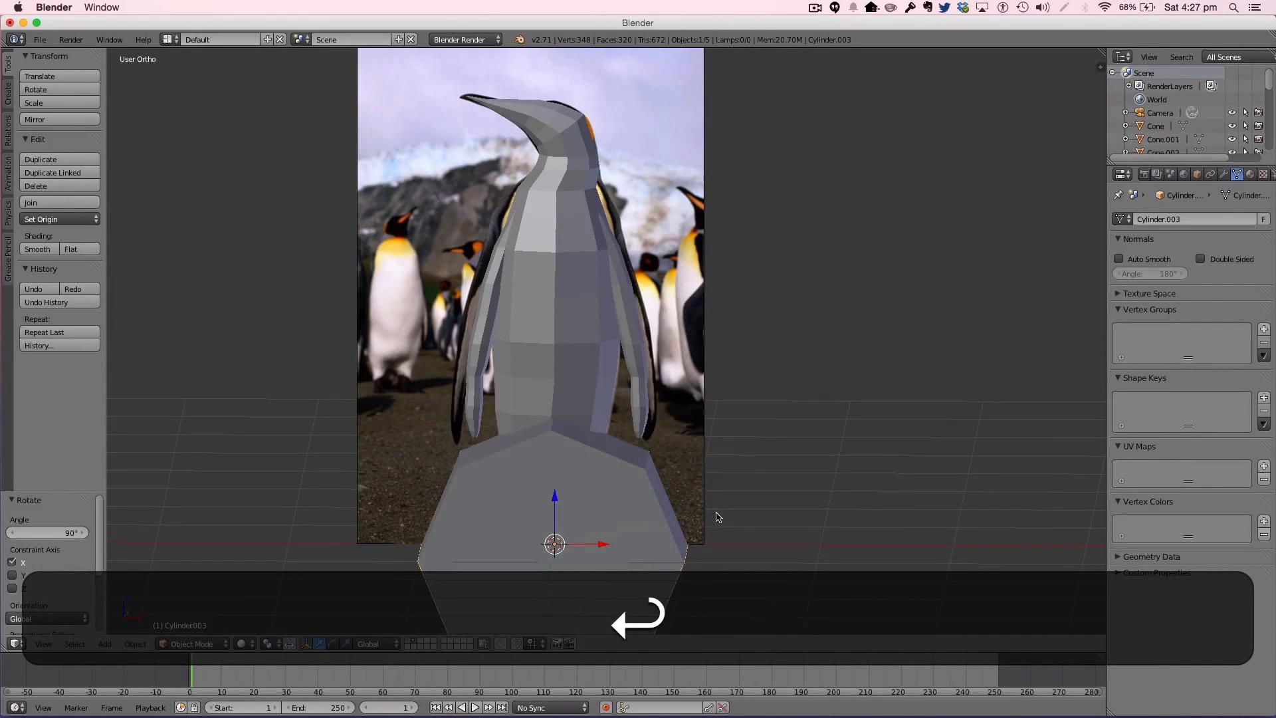
Step: Scale the cylinder by about 0.10 along Z and 0.12 along X, then by a further 0.33 along Z
key(s)
key(z)
click(571, 539)
key(s)
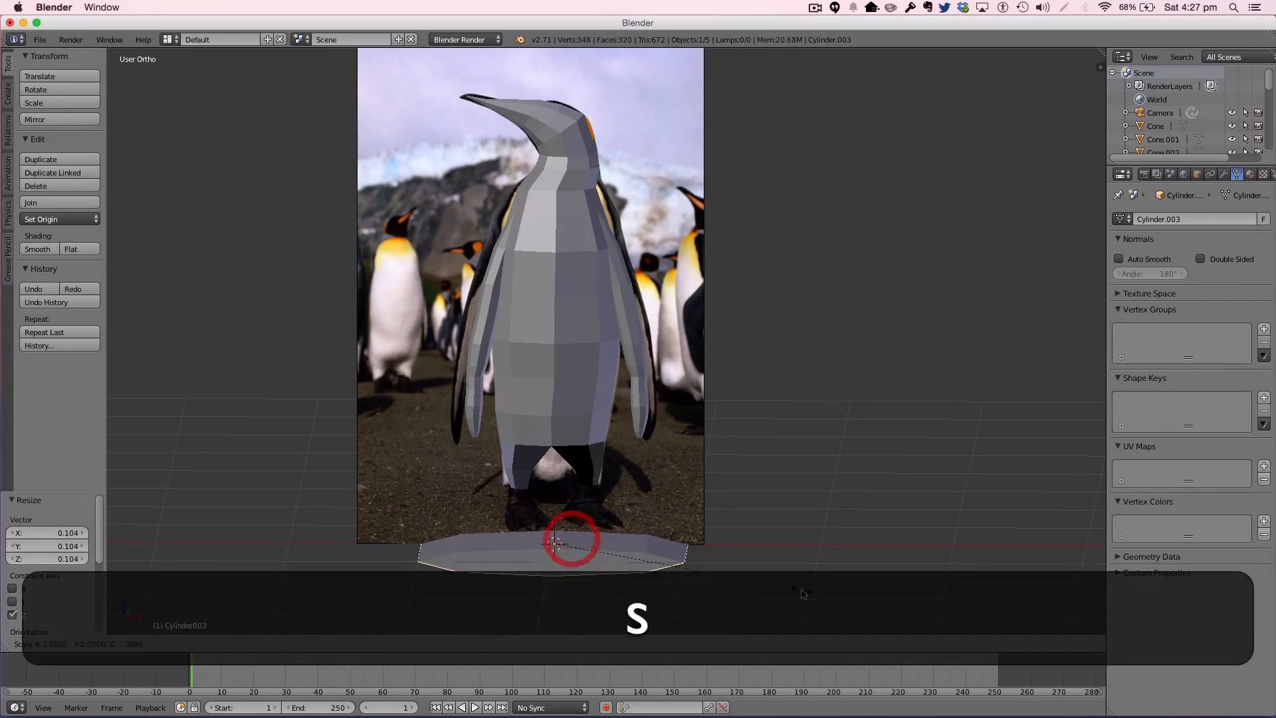
key(x)
click(595, 542)
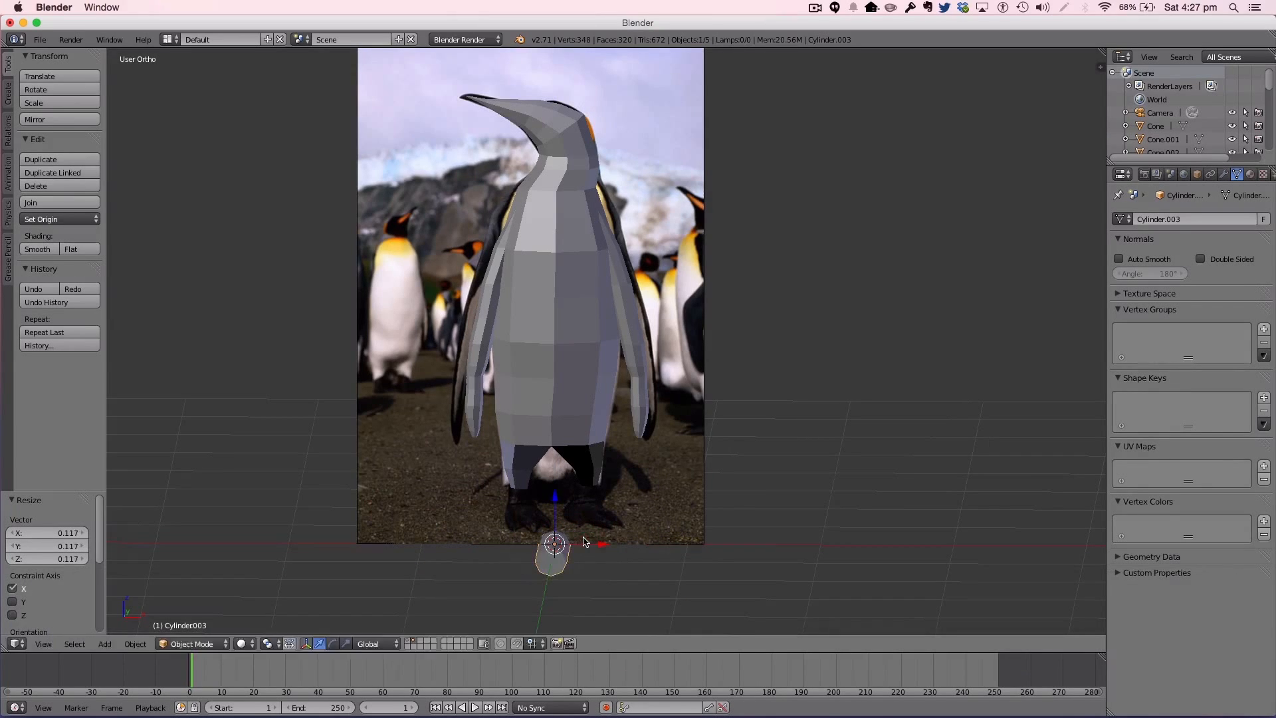
key(s)
key(z)
click(563, 554)
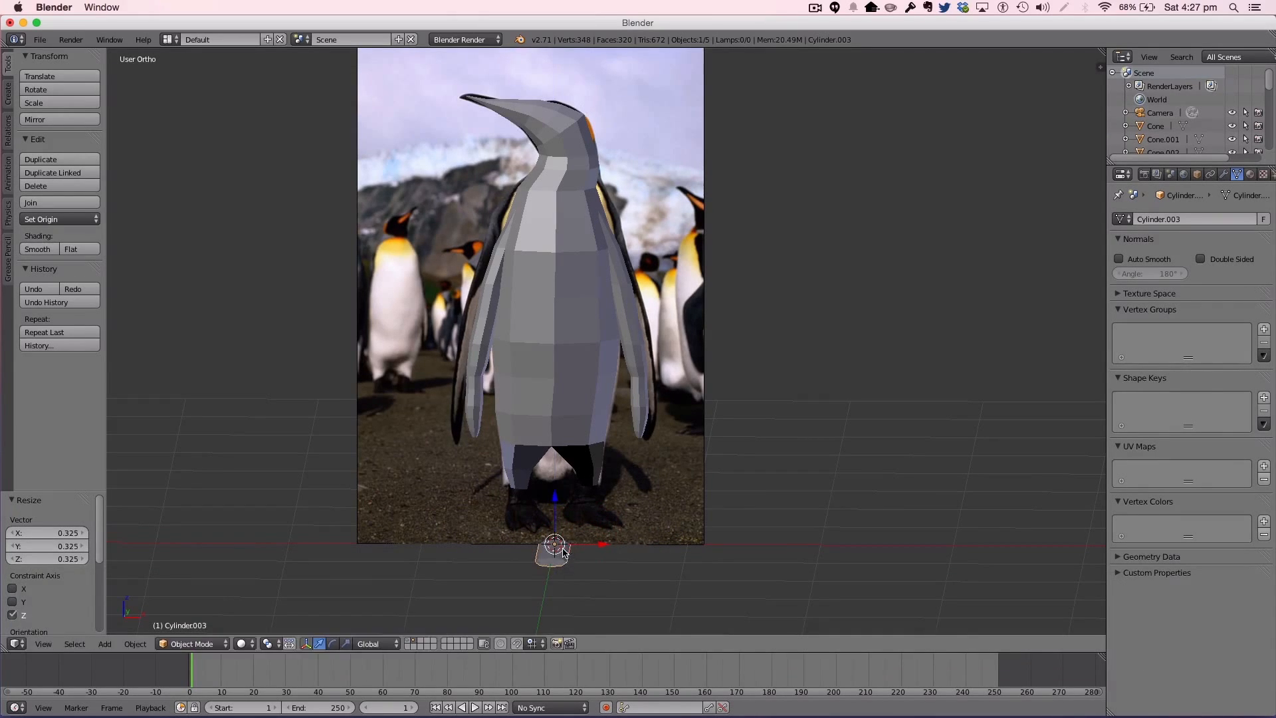
Step: Enter the cylinder's mesh editing, select its front end face and switch to the top view
key(Tab)
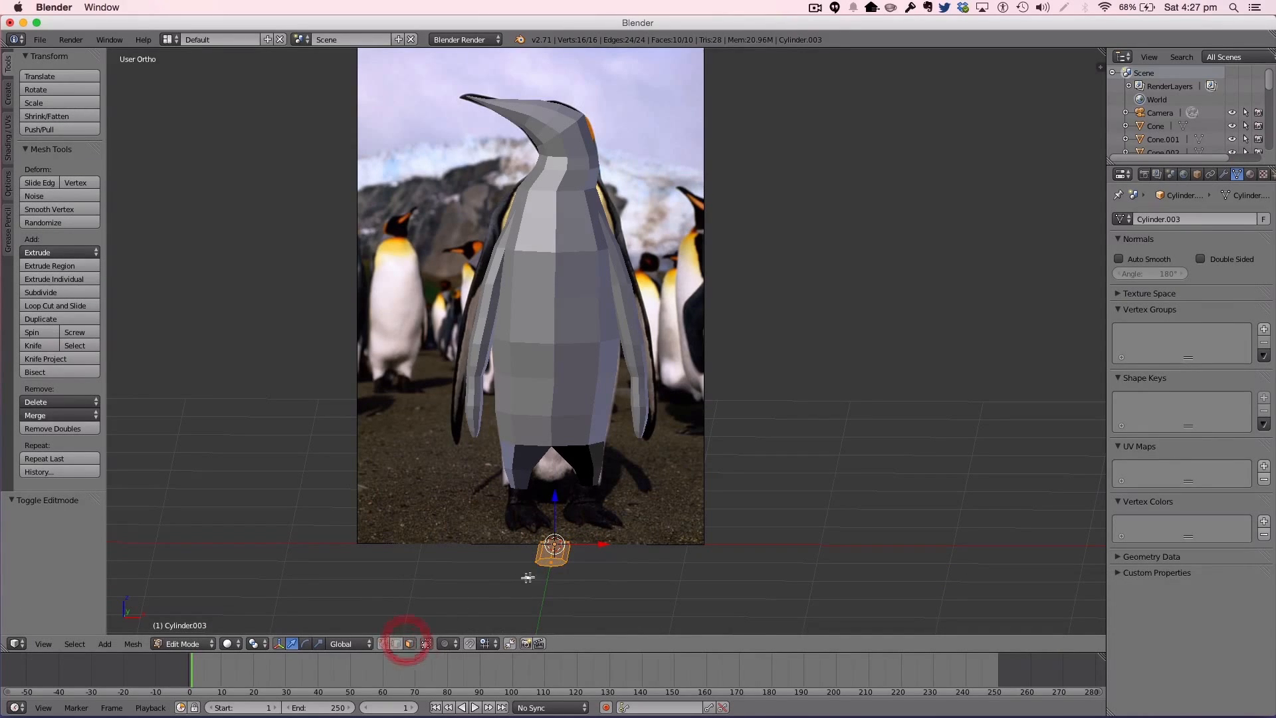
right_click(546, 563)
key(KP_7)
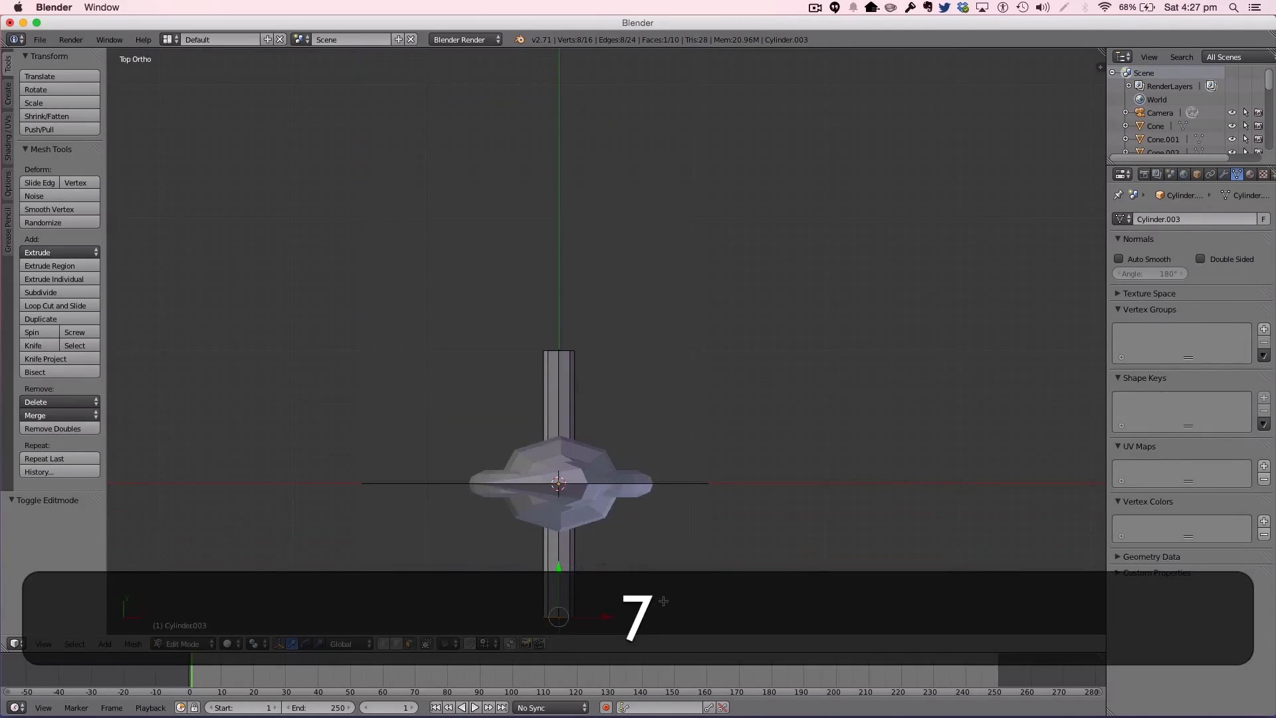
Step: Try to extrude the cylinder's front end face and scale the face along Y
key(e)
right_click(662, 601)
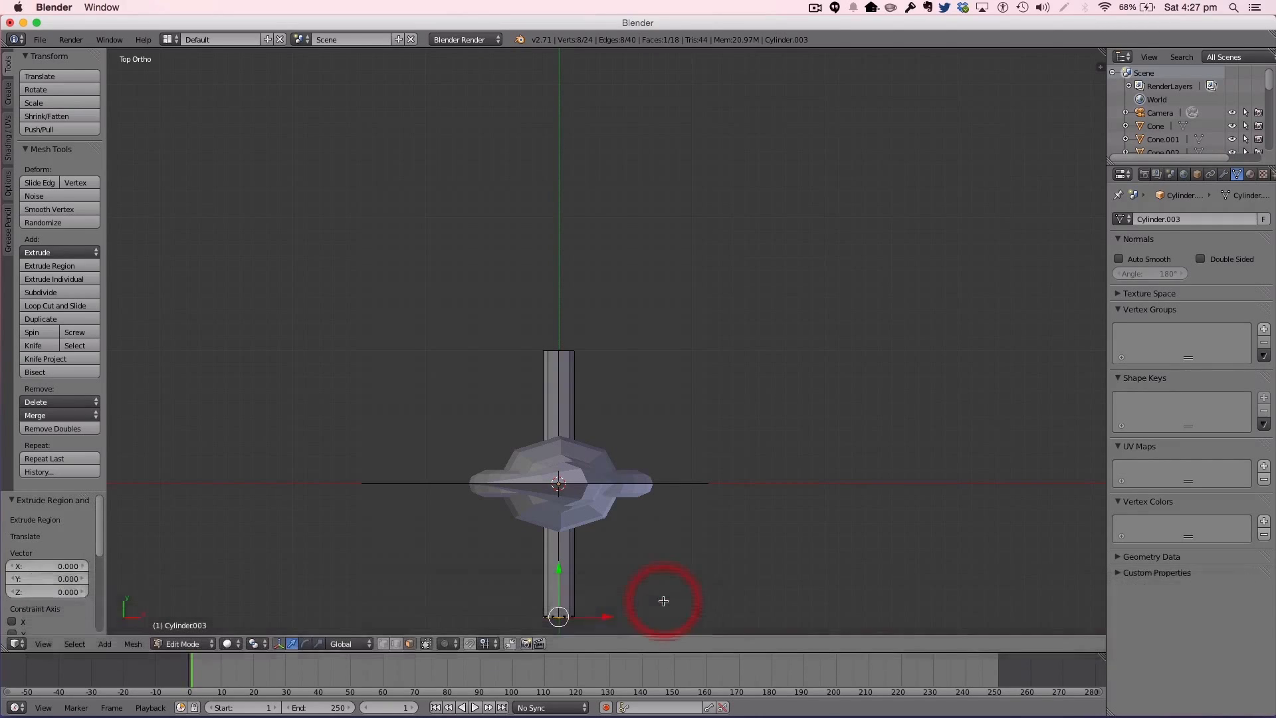
key(super+z)
key(s)
key(z)
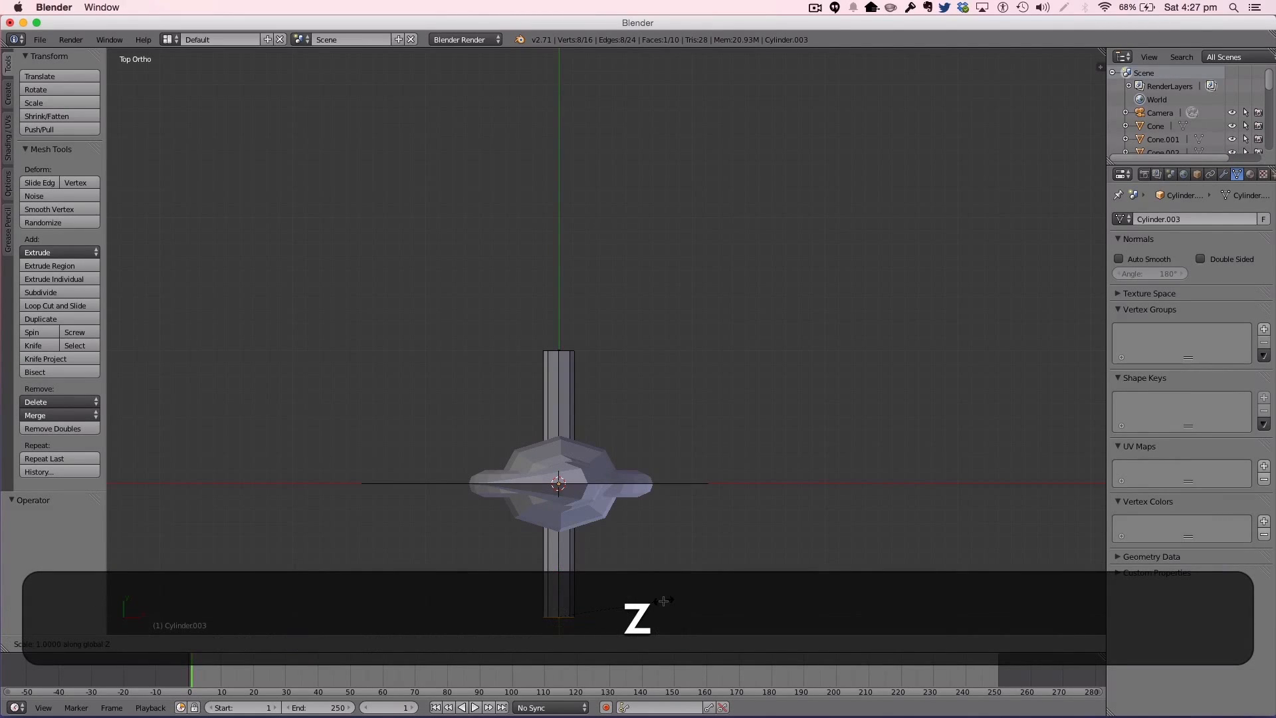
key(y)
click(606, 569)
Step: Shorten the whole cylinder along Y by factors of about 0.25 and 0.27, moving it about 0.83 in negative Y between the two
key(Tab)
key(s)
key(y)
click(560, 458)
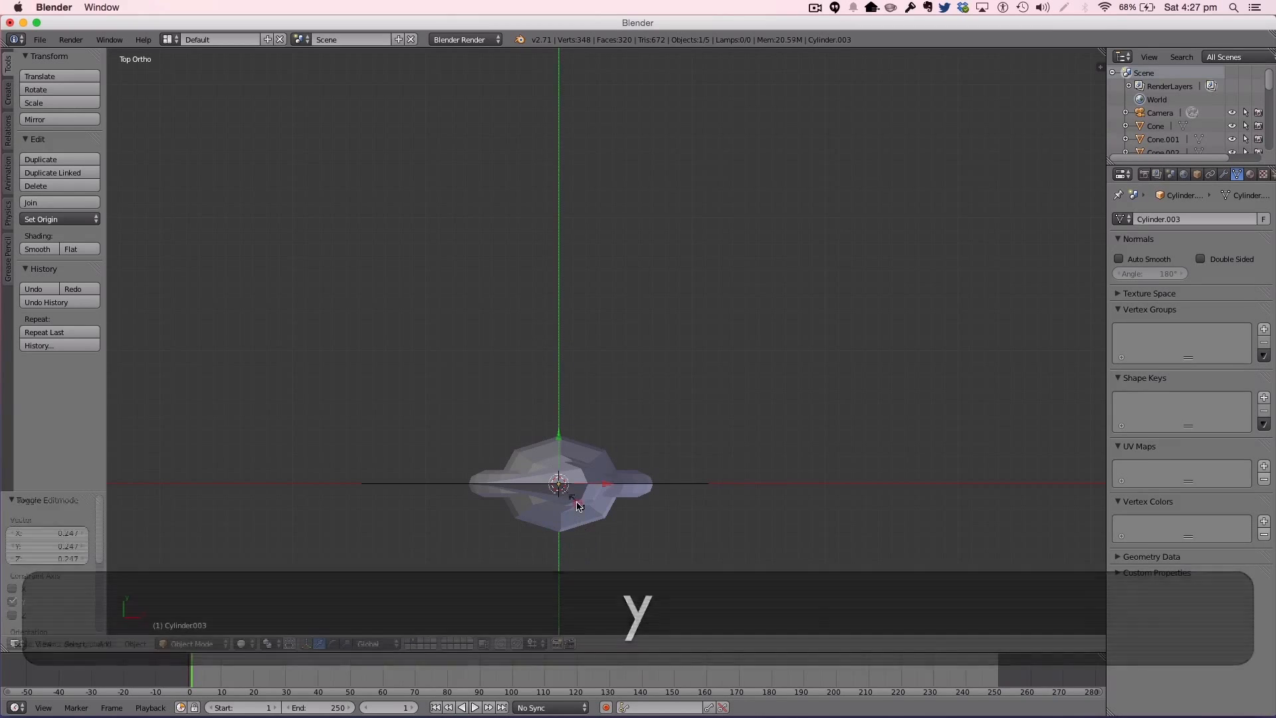
drag(557, 442, 558, 552)
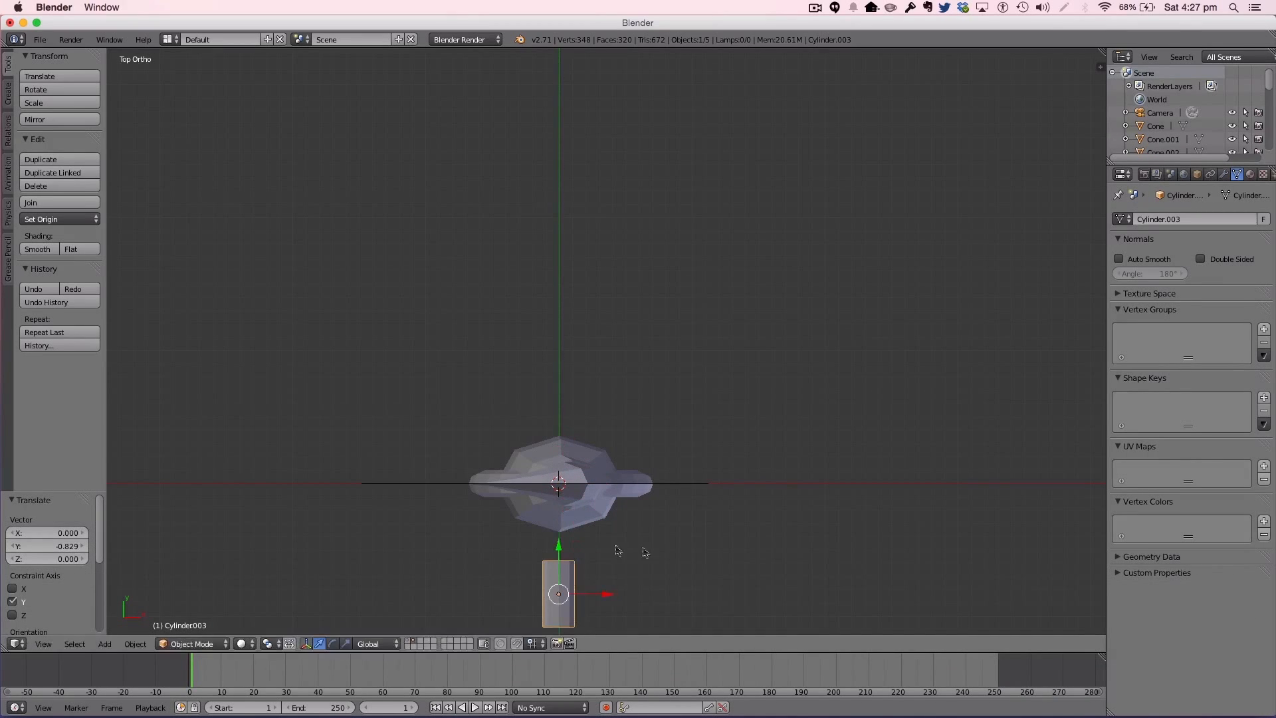
key(s)
key(y)
click(590, 590)
scroll(594, 593, down, 3)
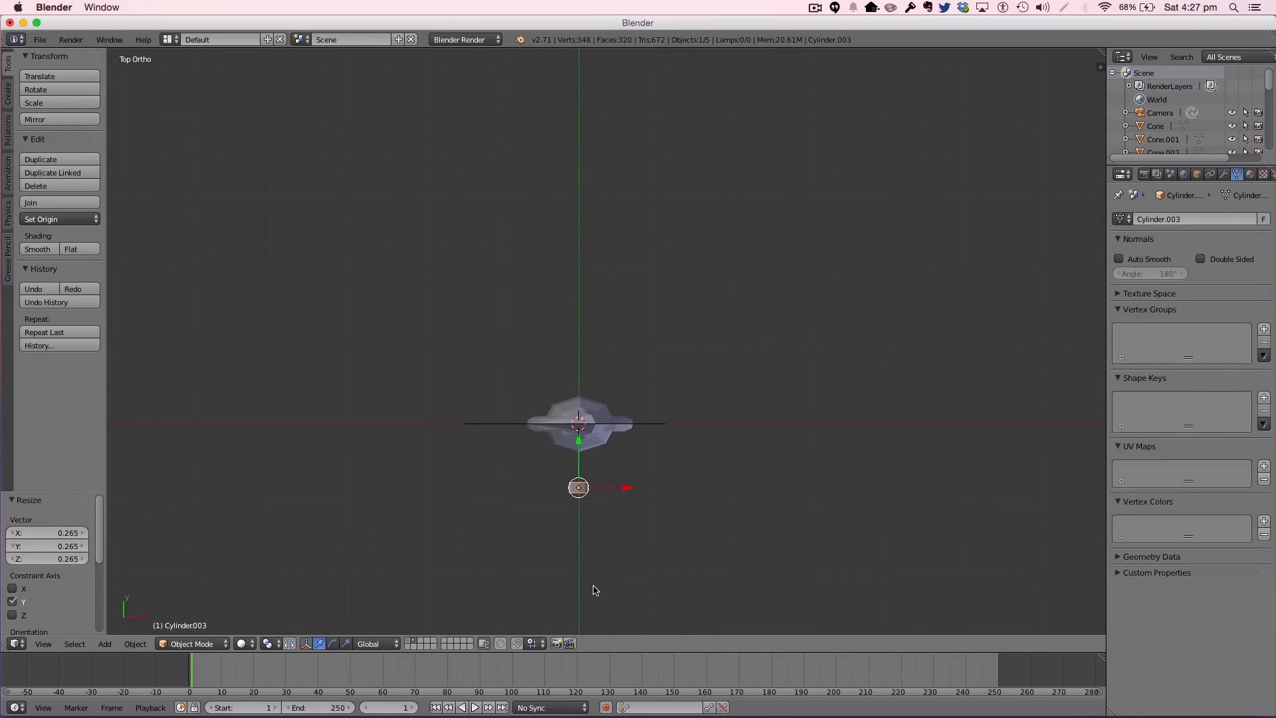
Step: Extrude the cylinder's front end face forward and scale the new end to about 0.43 to form a tapered toe
key(Tab)
key(e)
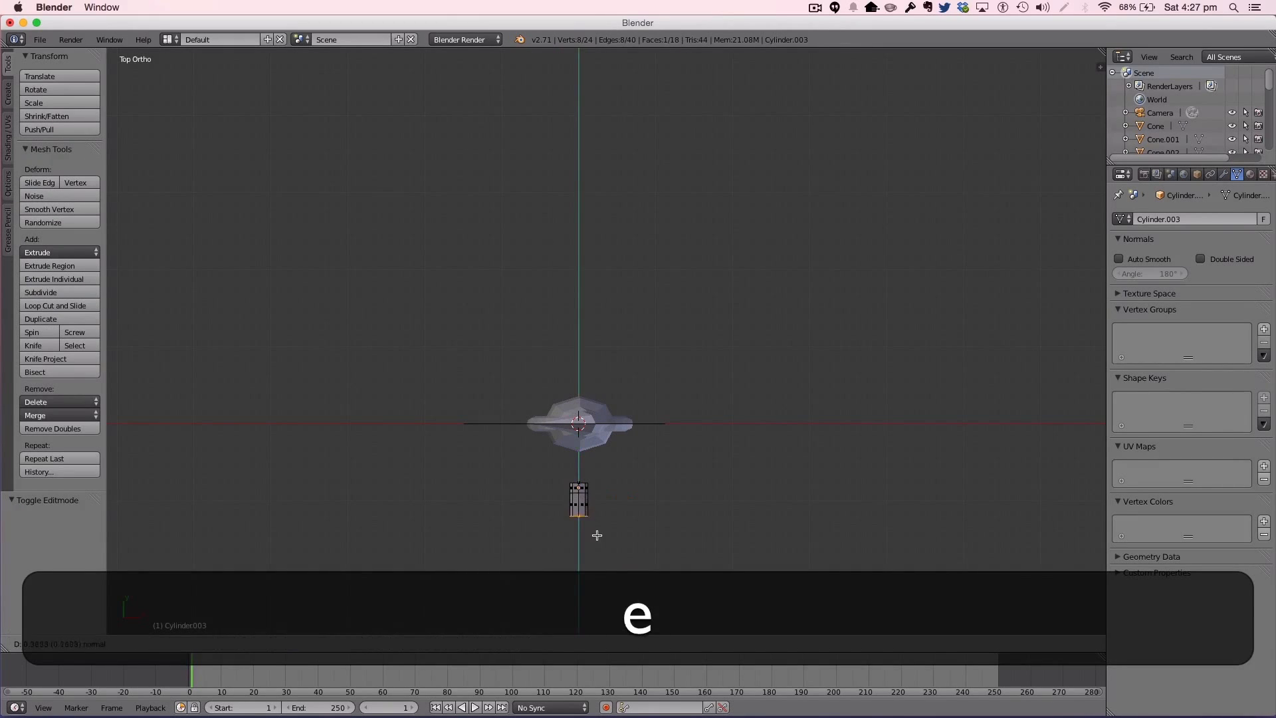
click(598, 535)
key(s)
click(610, 525)
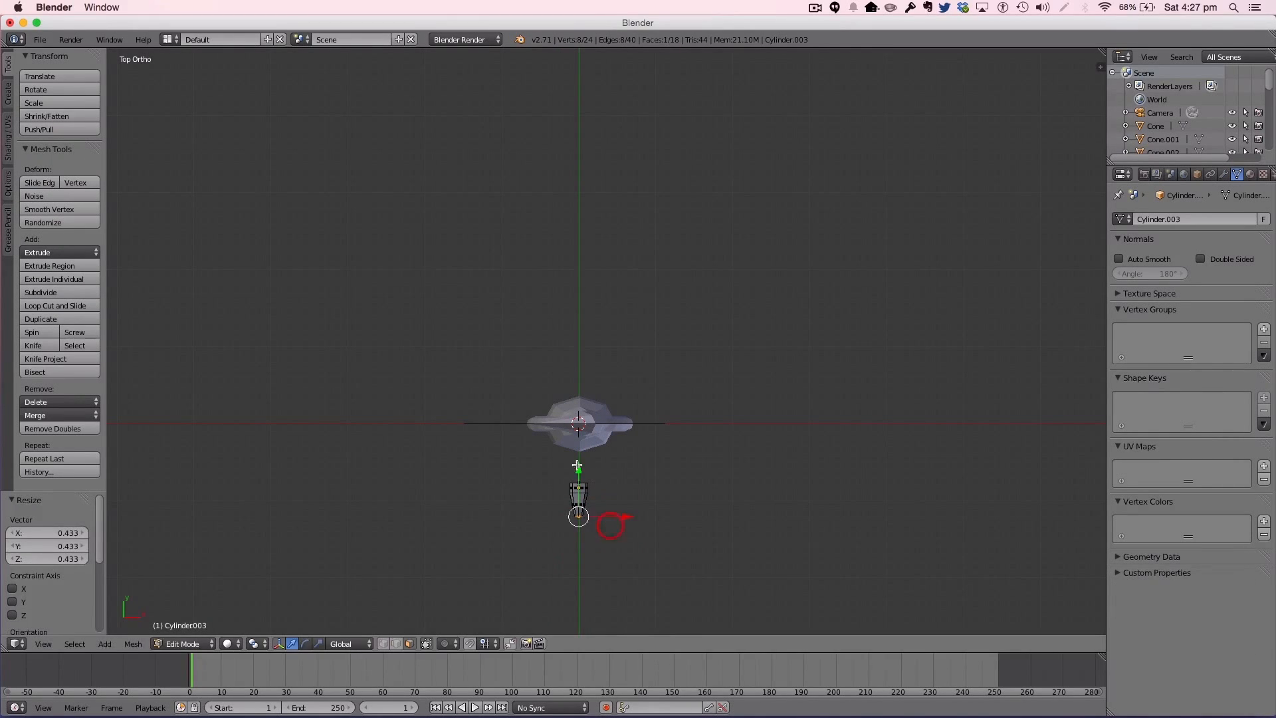
Step: Show the mesh as wireframe, box-select the toe's back end vertices and scale them up to about 1.28
key(a)
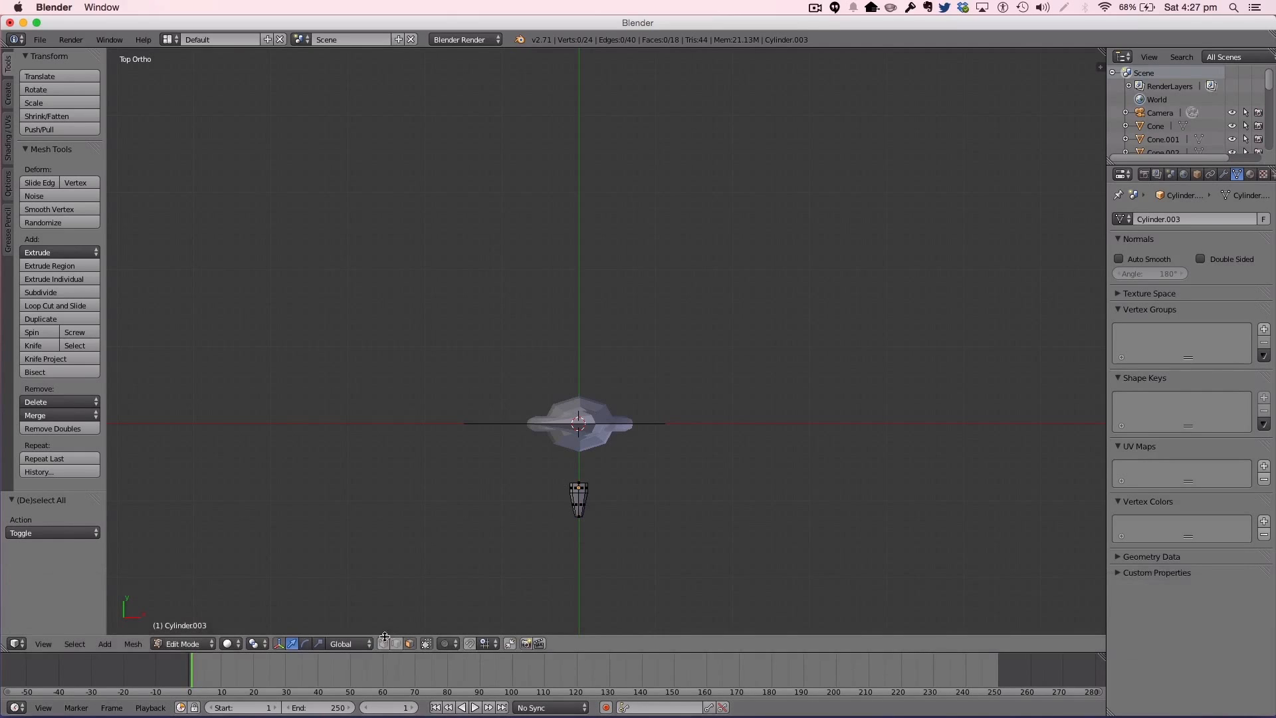
key(z)
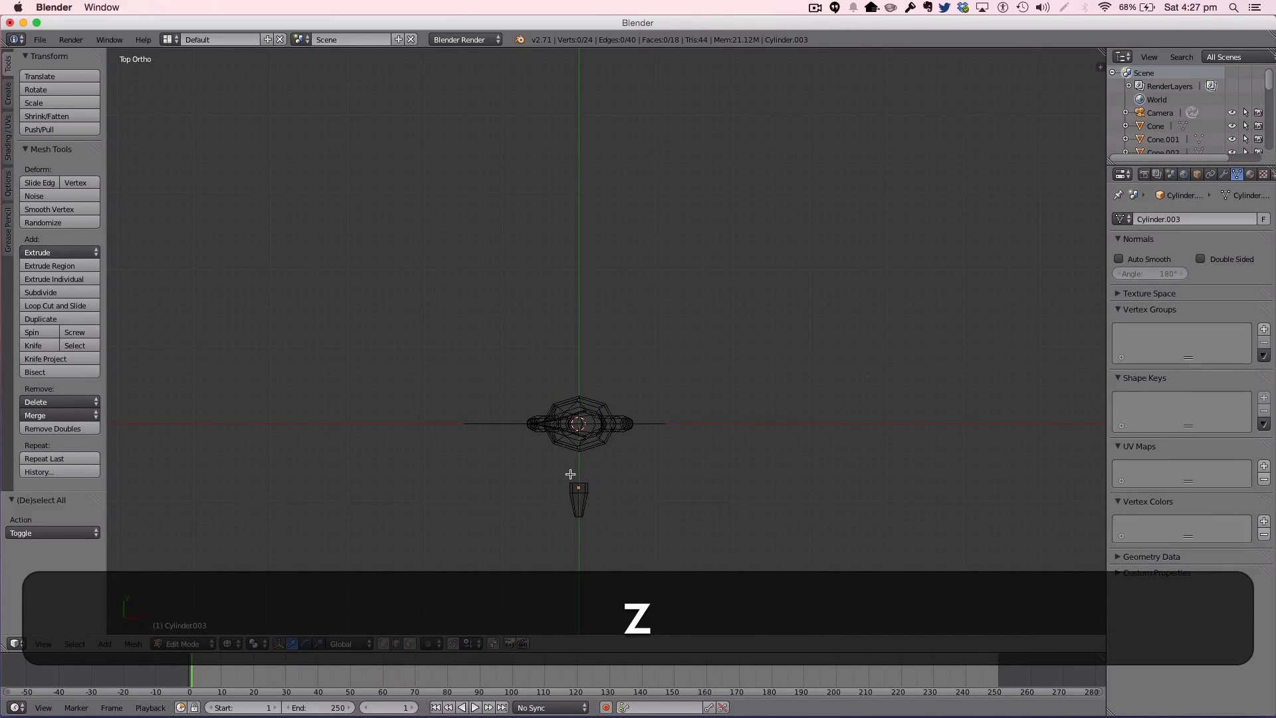
key(b)
drag(558, 475, 631, 492)
key(s)
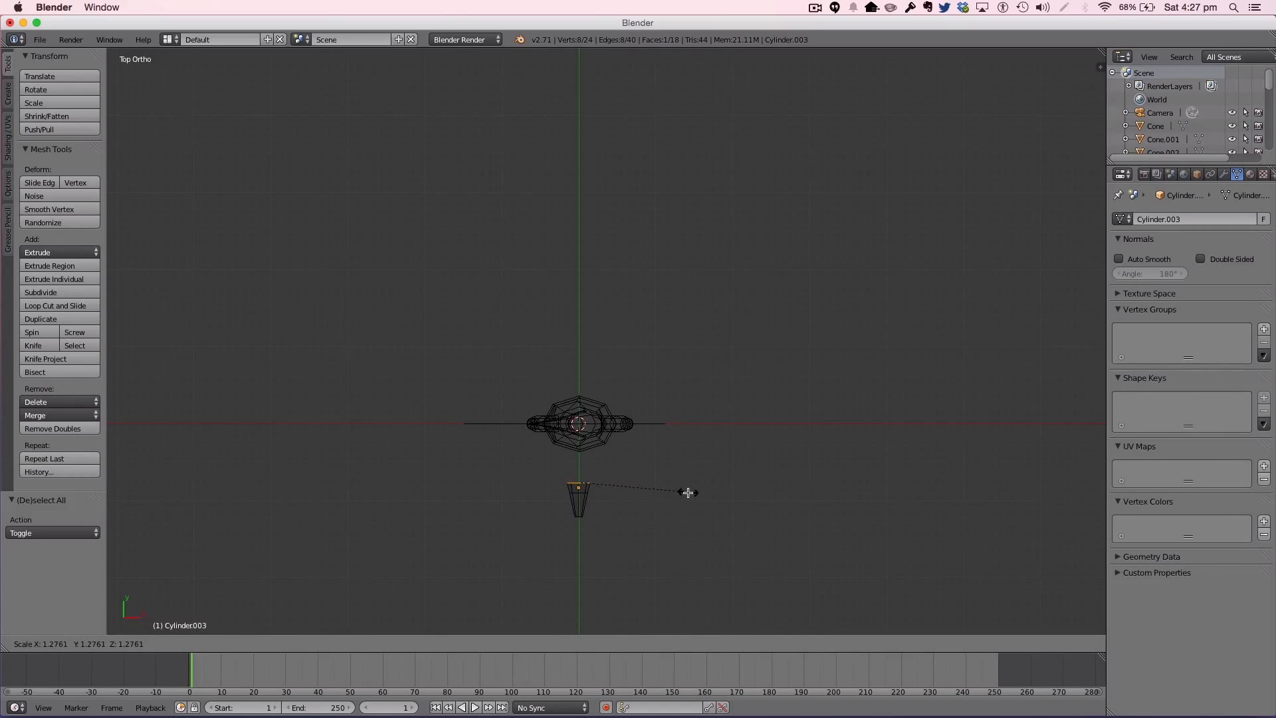
click(687, 492)
key(a)
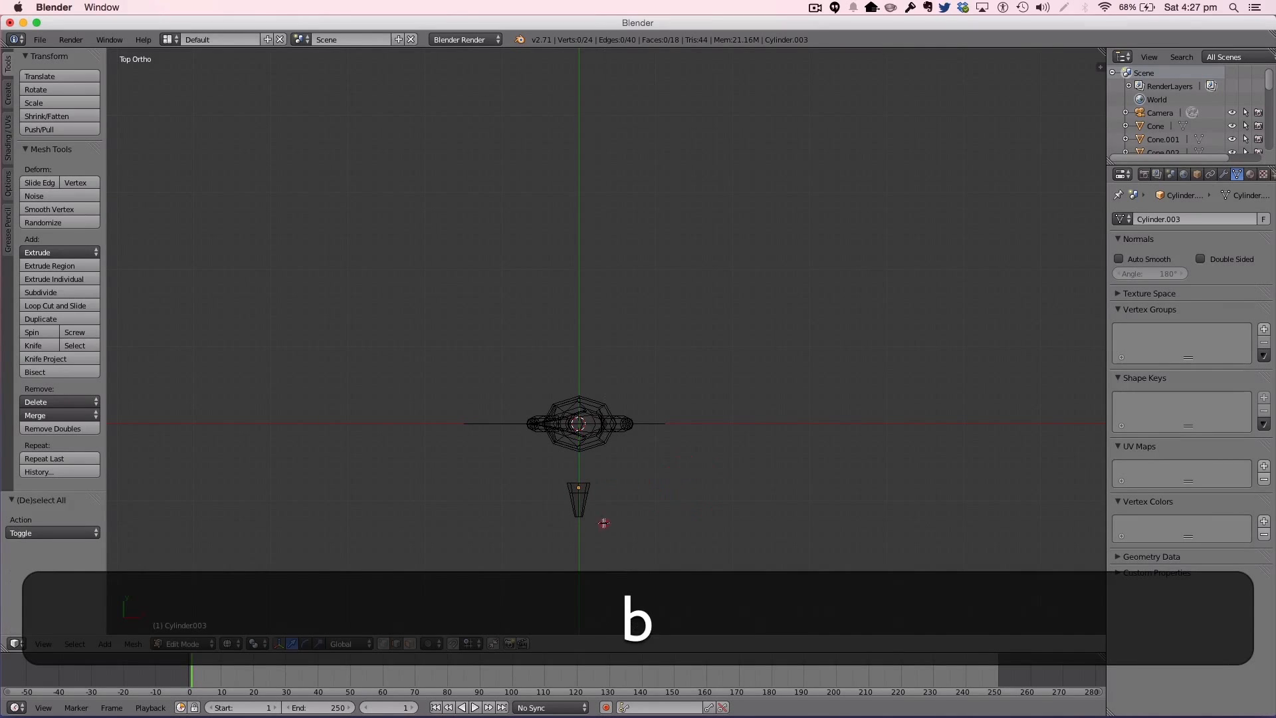
Step: Scale down the toe's front tip and scale the whole toe object to about 0.48
key(s)
click(627, 528)
key(Tab)
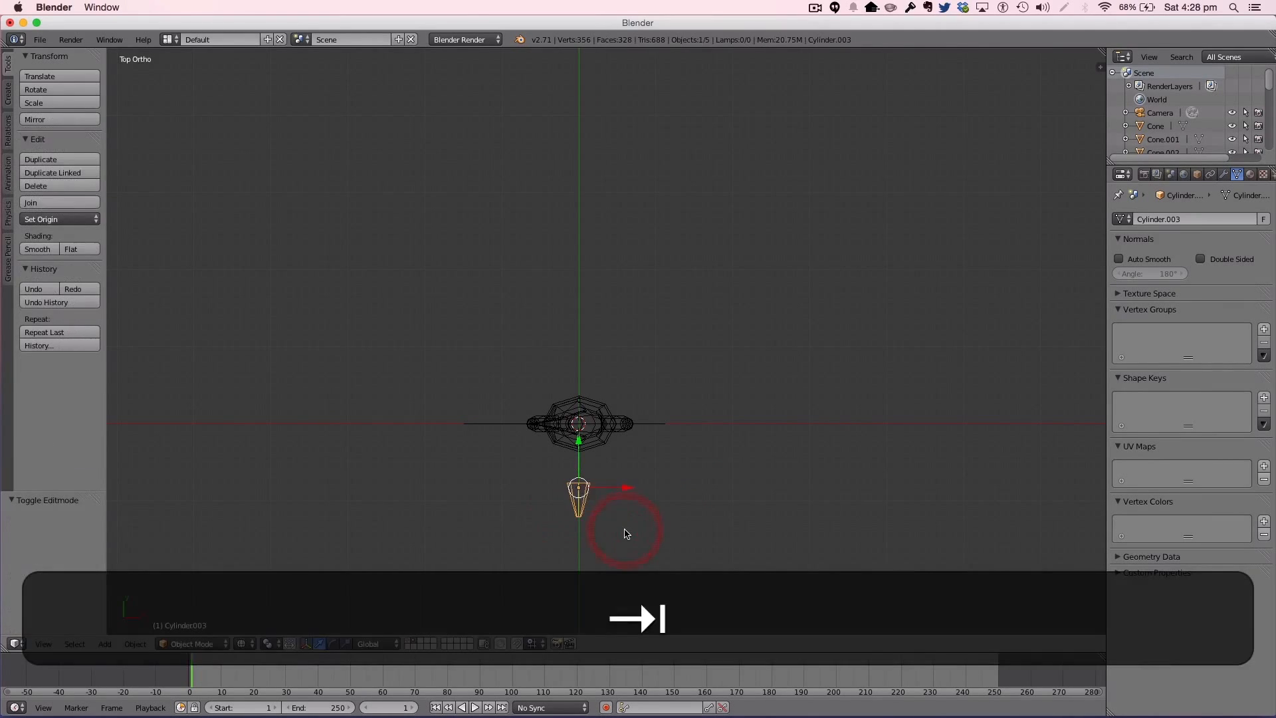
middle_drag(626, 532, 778, 493)
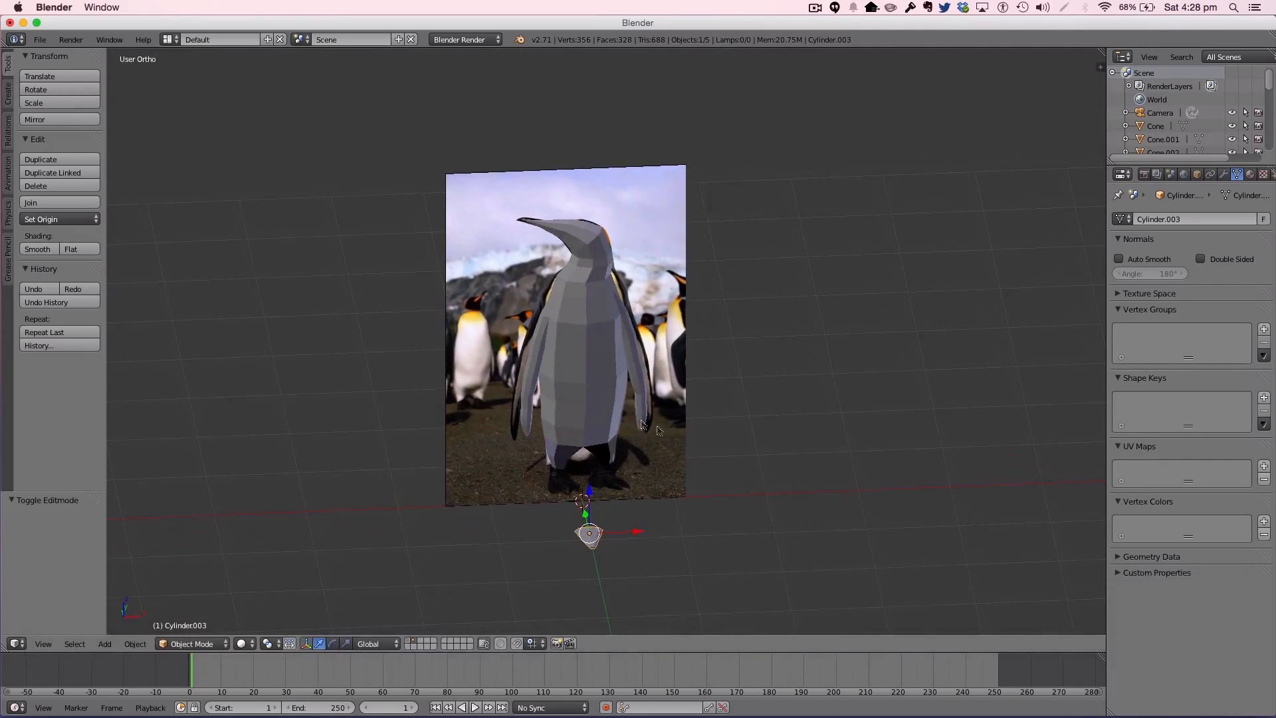
key(s)
click(683, 497)
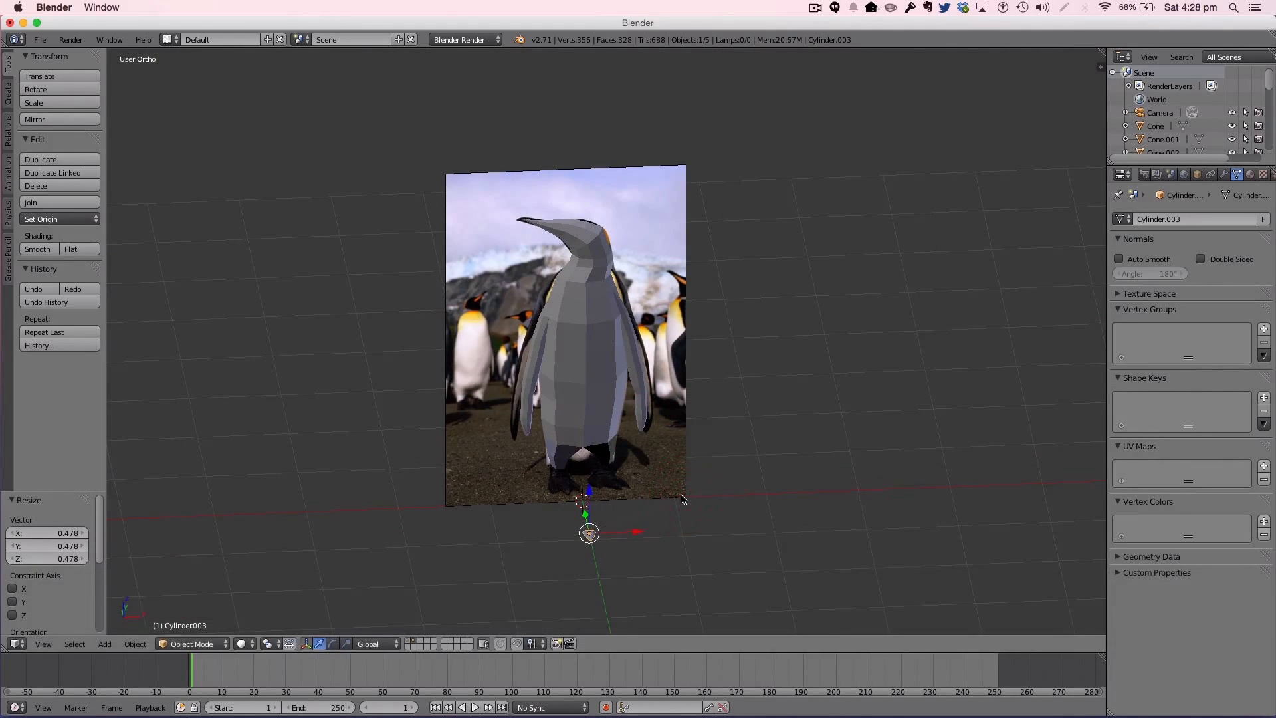
Step: In the top view, move the toe toward the body along Y and about 0.78 in negative X
key(KP_7)
drag(573, 481, 574, 417)
drag(625, 462, 553, 461)
Step: Narrow the toe along the X axis and deselect it
key(s)
key(x)
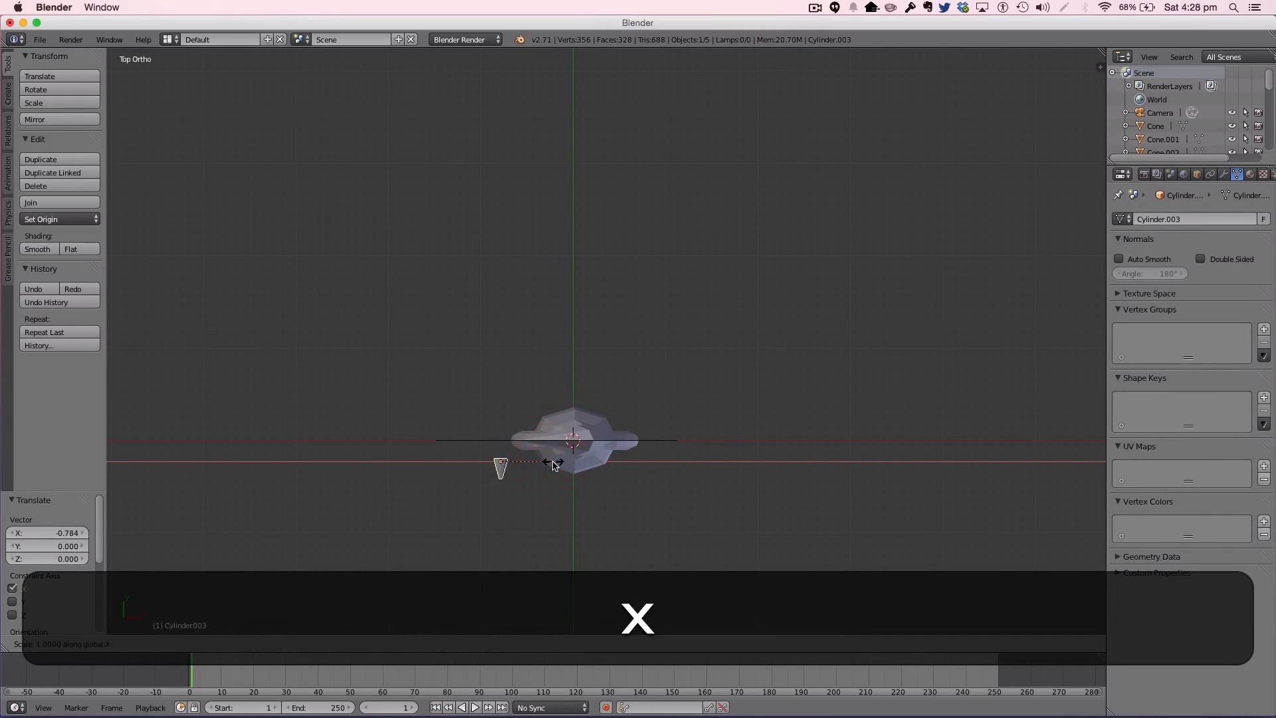
click(529, 461)
key(a)
Step: Hide the Empty that holds the penguin reference photo
middle_drag(530, 463, 528, 553)
scroll(617, 434, up, 5)
scroll(616, 434, up, 1)
middle_drag(697, 340, 591, 270)
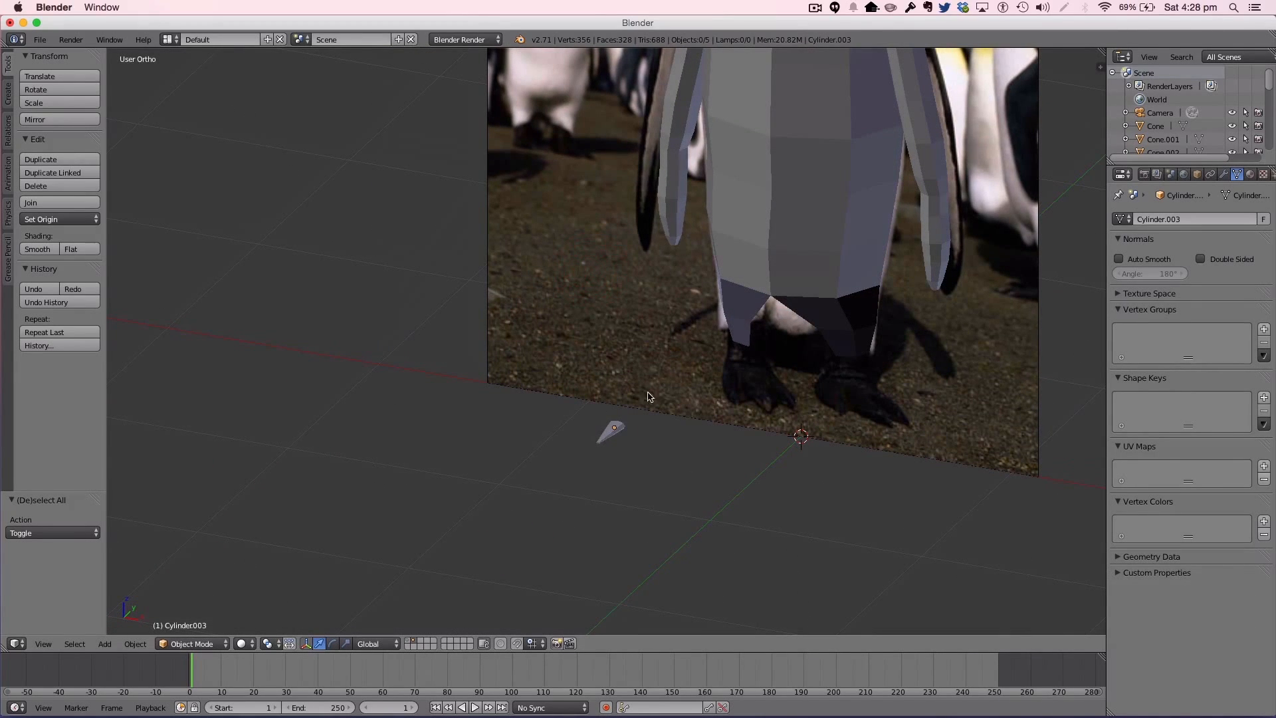
scroll(1214, 115, down, 5)
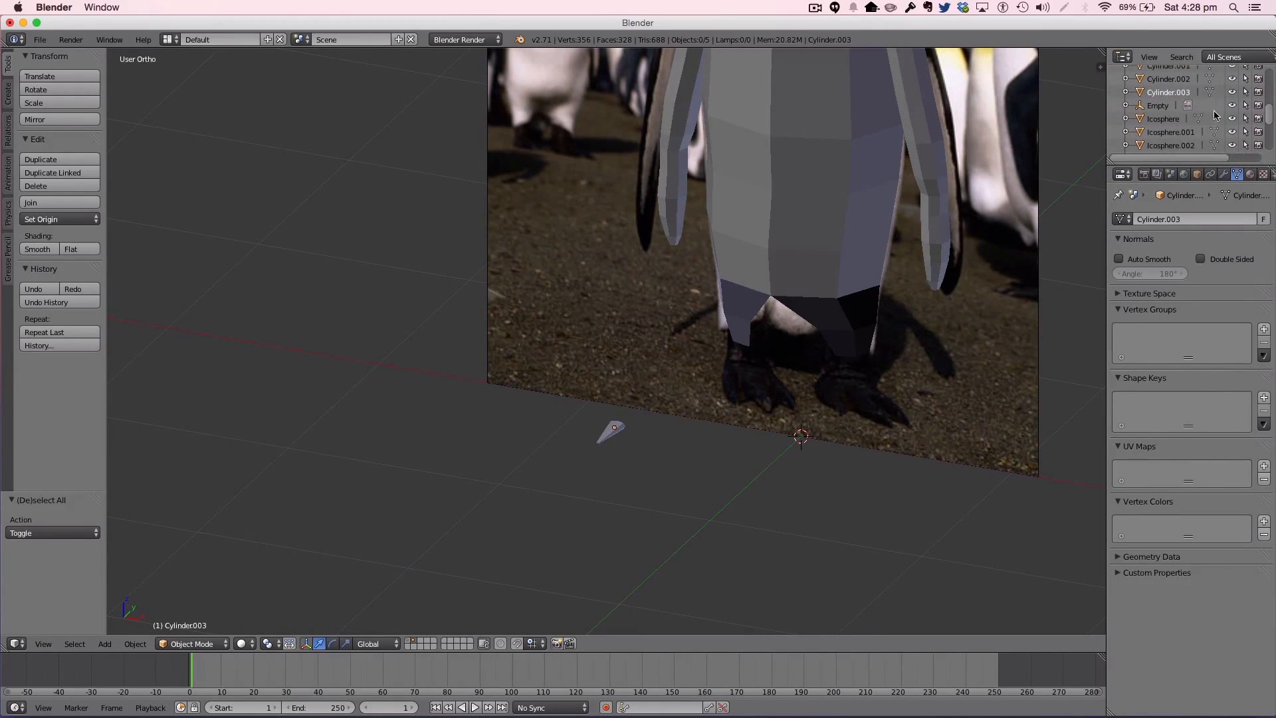
click(1234, 106)
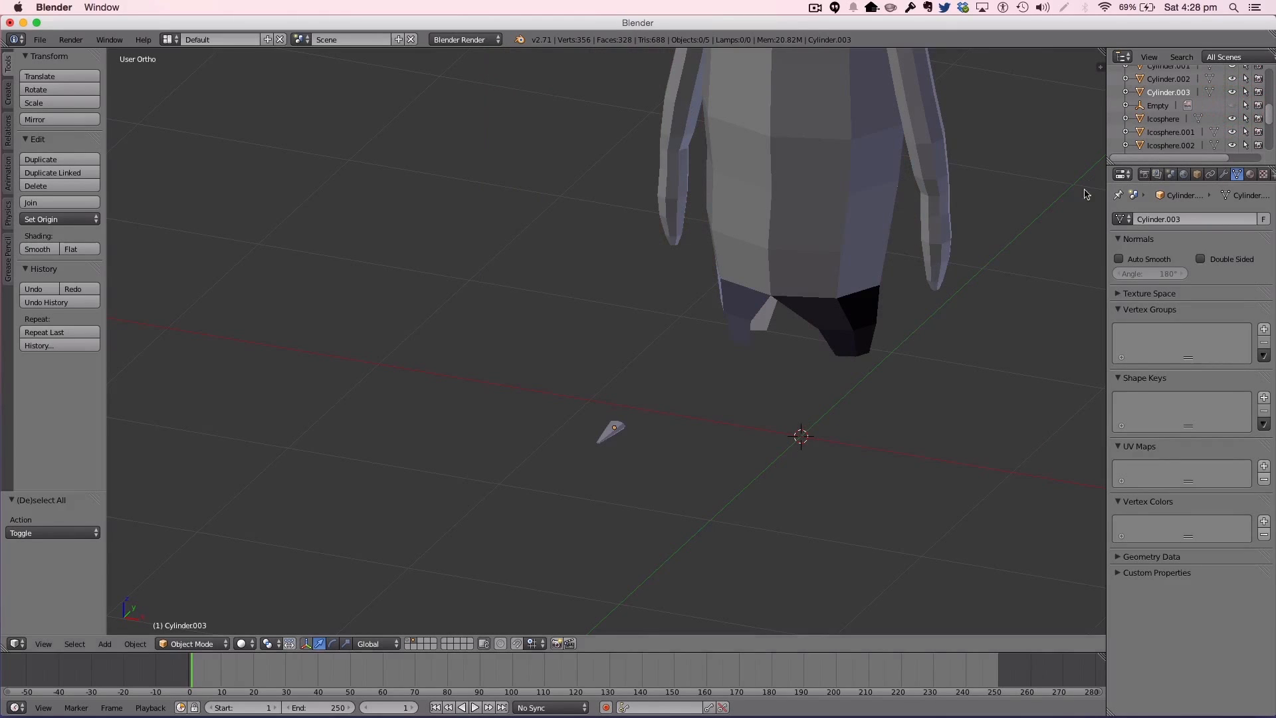
Step: Move the toe to the penguin's leg, about 0.55 along Y and about 0.35 along X
drag(614, 384, 742, 339)
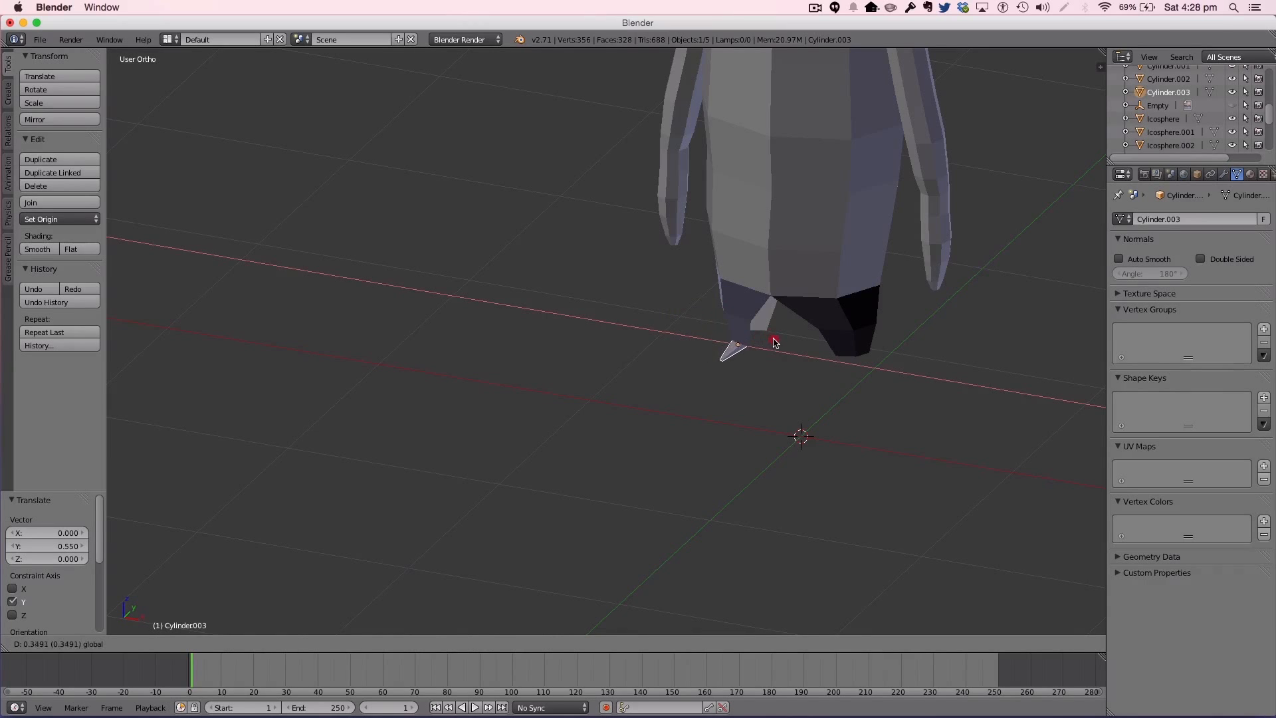
drag(772, 340, 773, 340)
middle_drag(801, 336, 903, 301)
Step: Open the penguin's body mesh for editing and clear its selection, with the open leg ends in close view
key(Tab)
key(Tab)
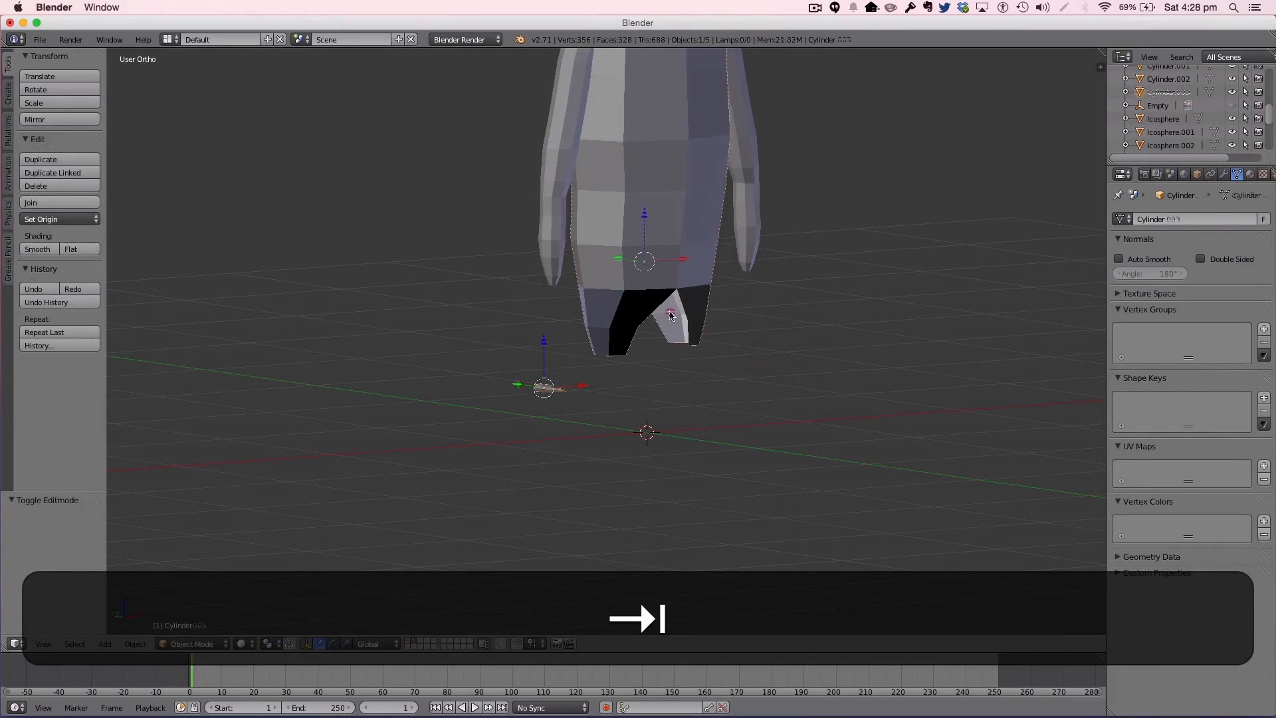
right_click(668, 310)
key(Tab)
scroll(682, 308, up, 4)
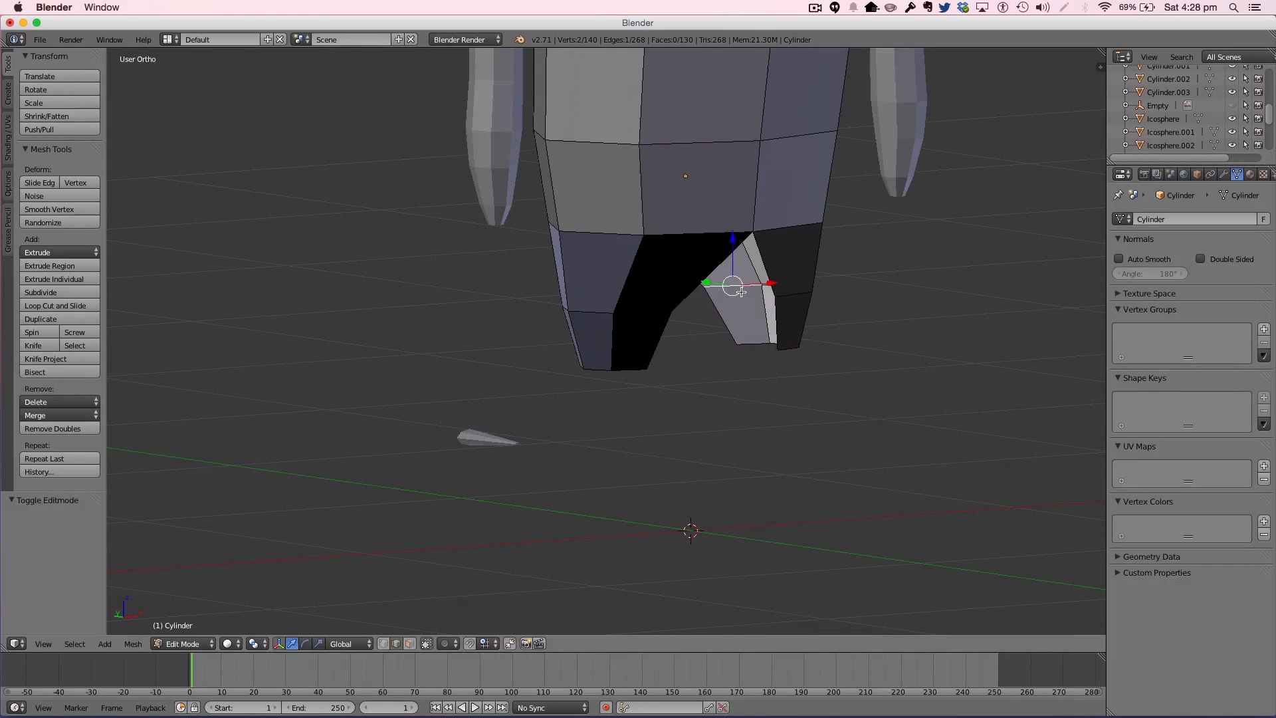
key(a)
middle_drag(745, 295, 646, 289)
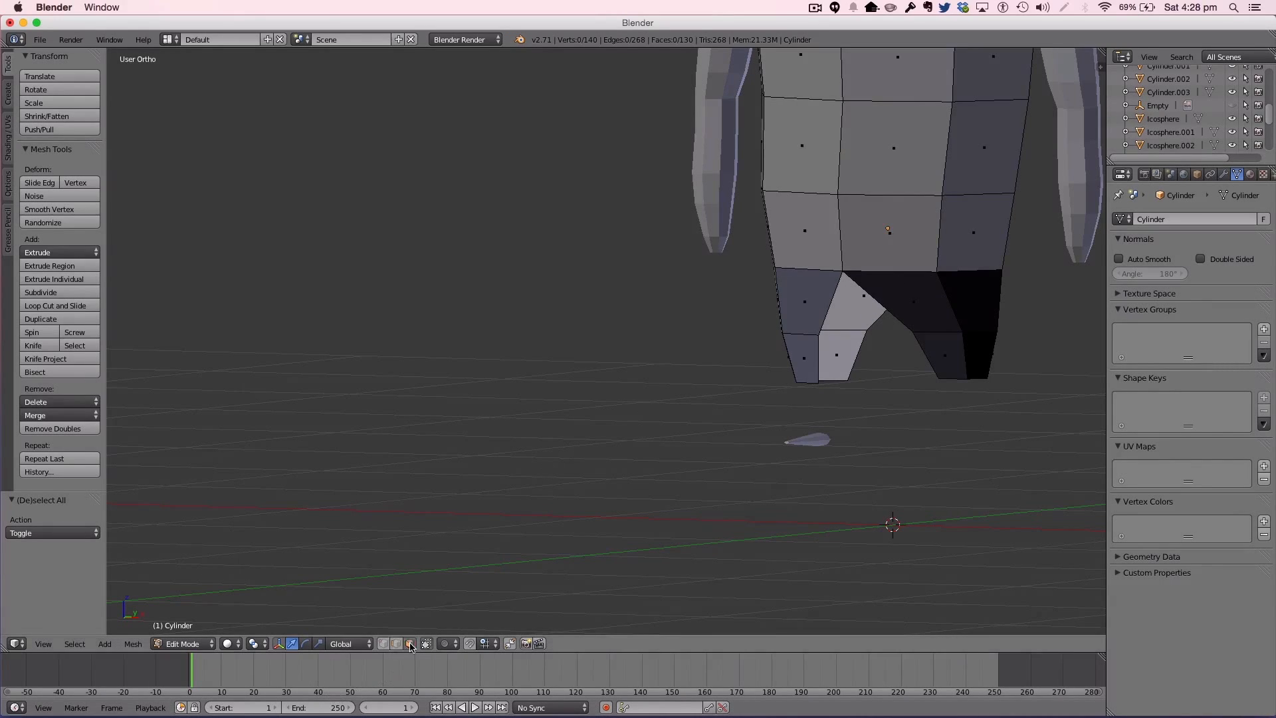
Step: Try to extrude the two side edges of the lower leg's inner face together
right_click(848, 306)
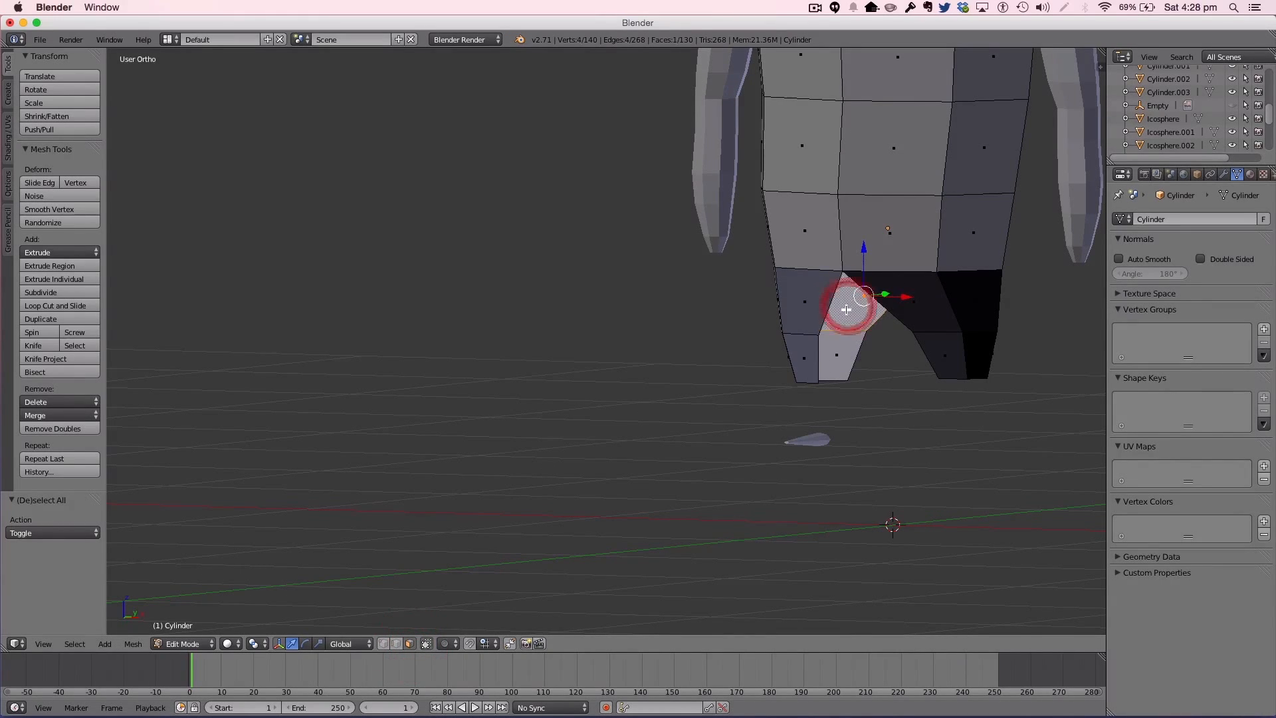
right_click(858, 349)
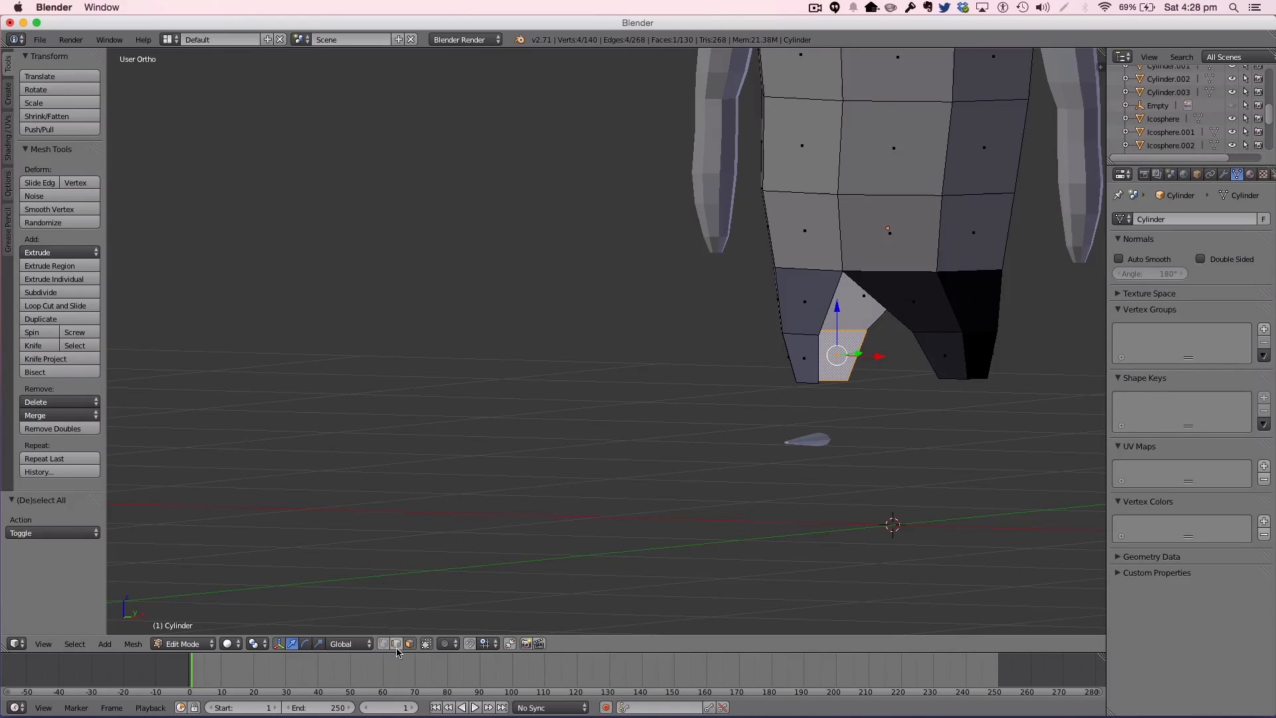
right_click(860, 341)
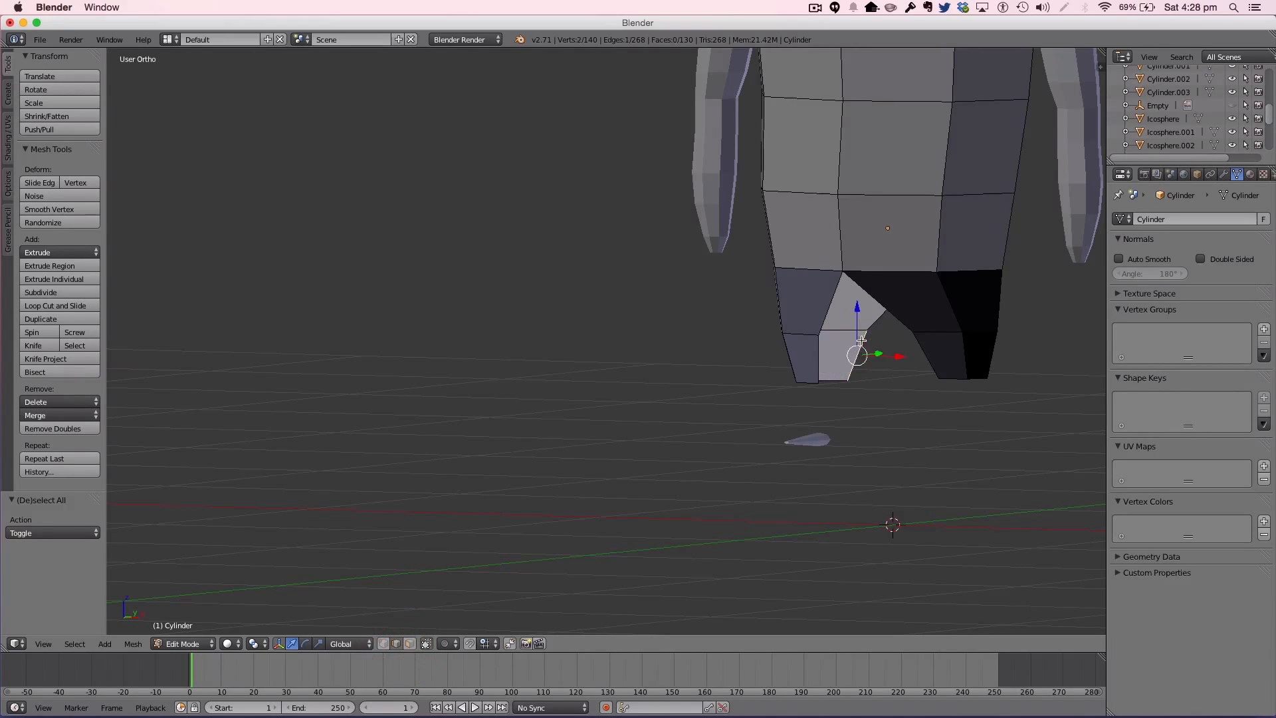
shift+right_click(817, 353)
key(e)
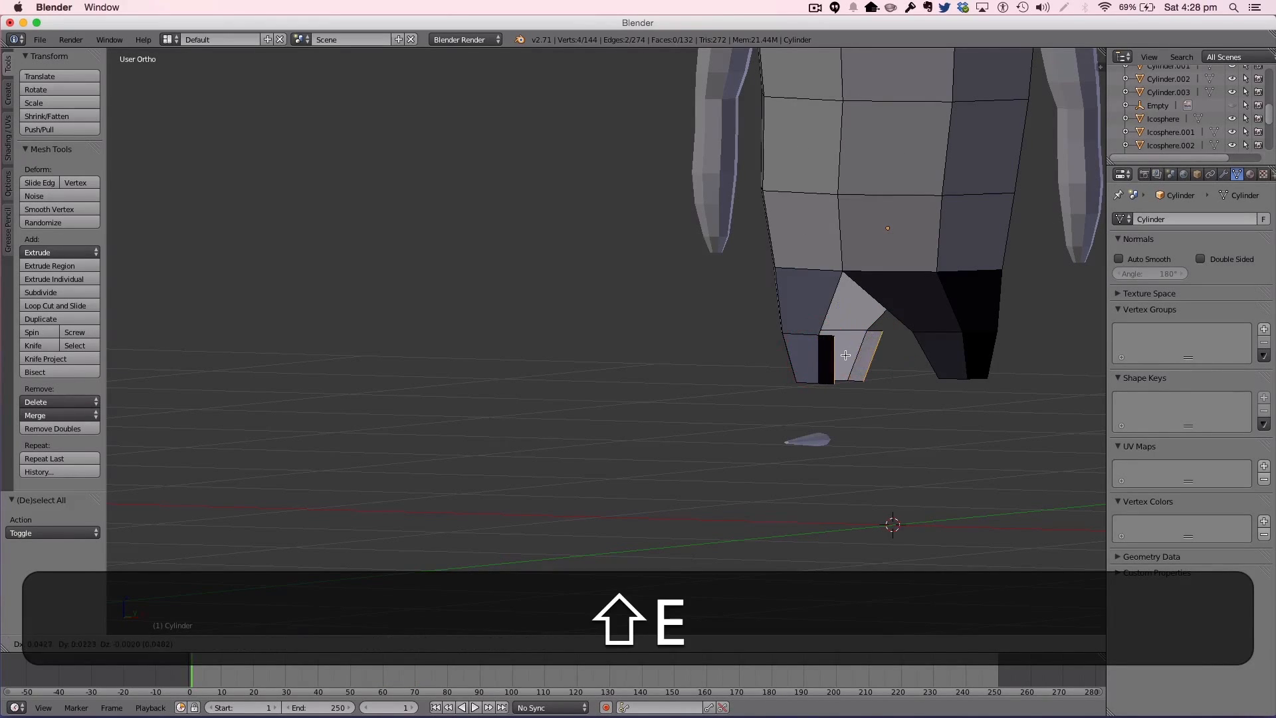
click(846, 355)
key(super+z)
Step: Try to extrude a single side edge of the lower leg's inner face
right_click(861, 343)
key(e)
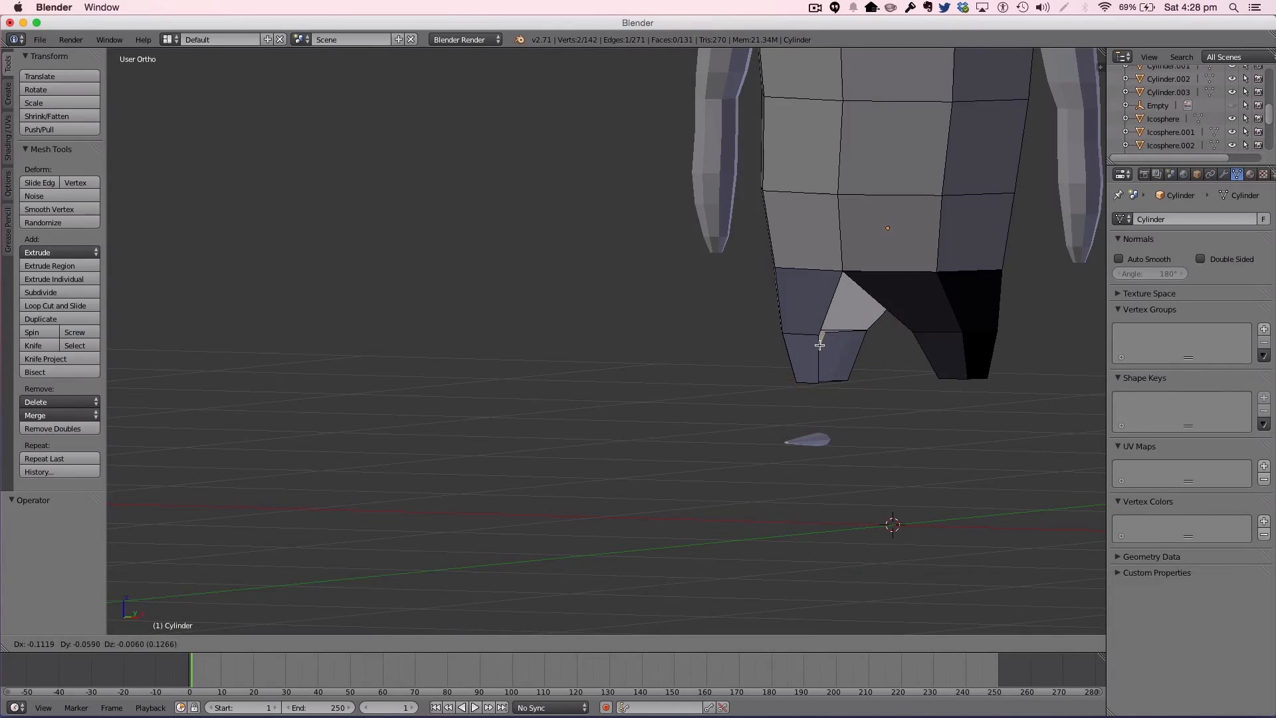
click(821, 346)
key(super+z)
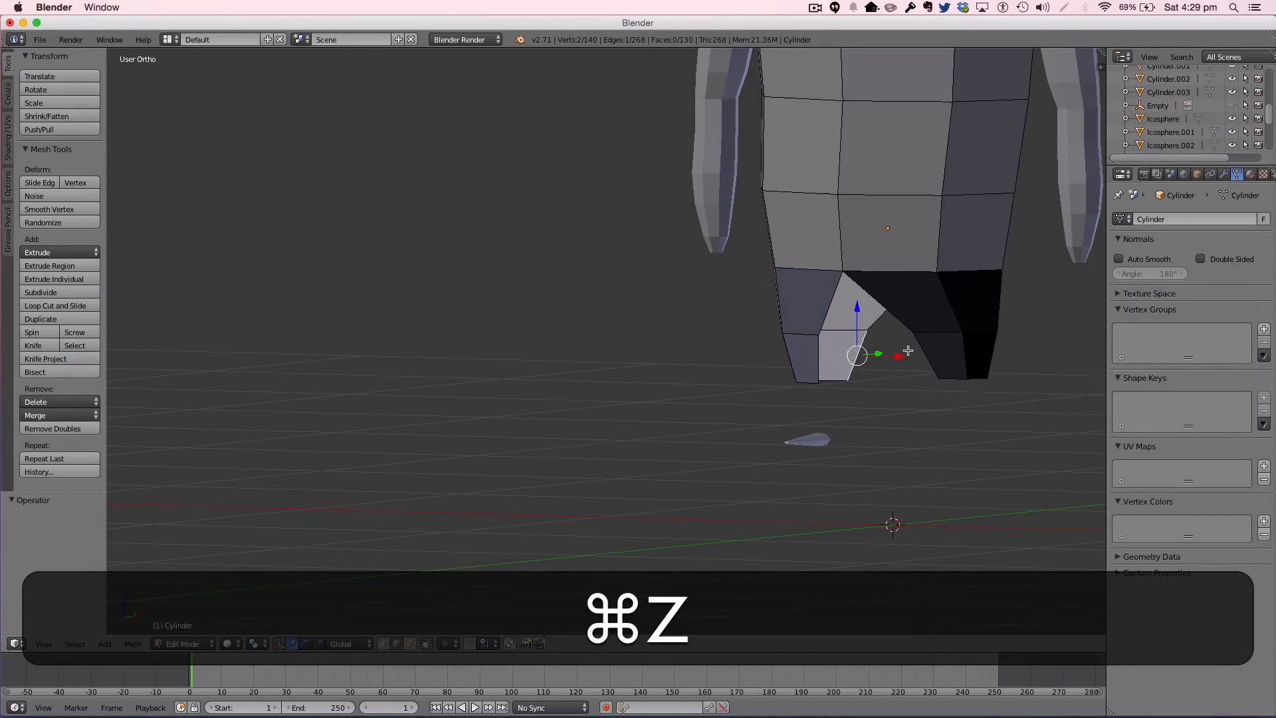
key(super+a)
key(a)
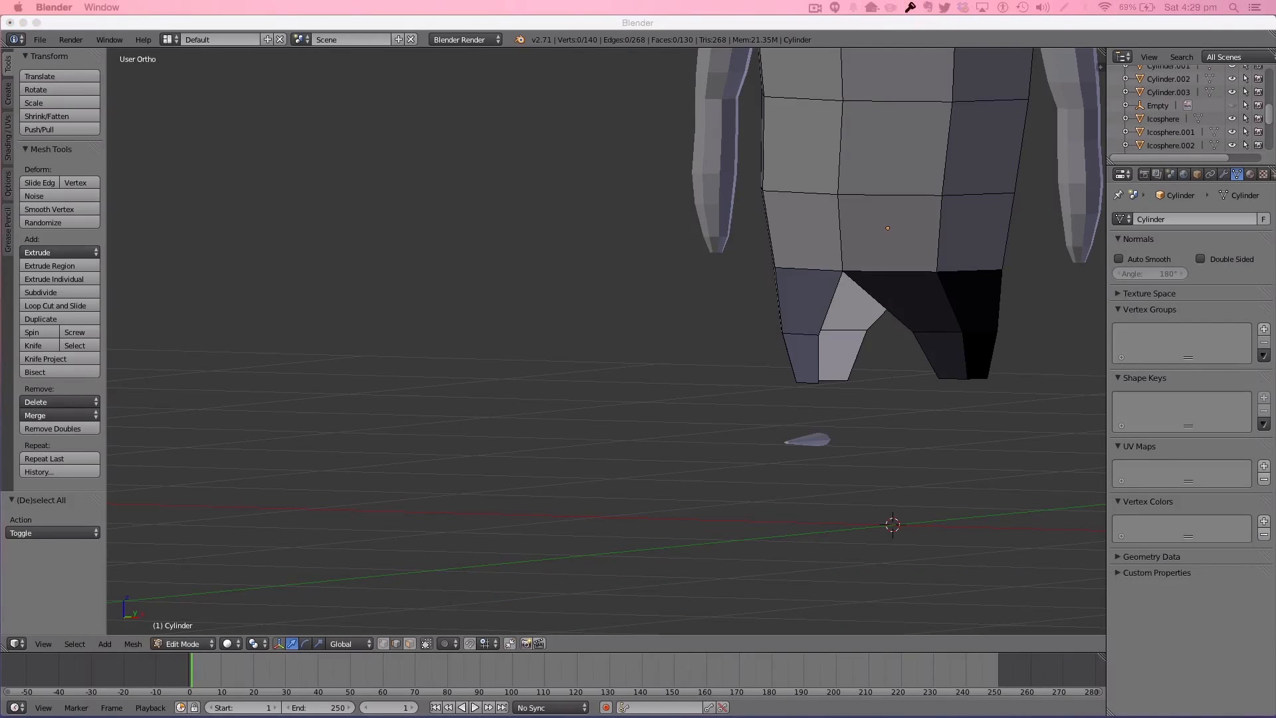
key(f)
key(space)
key(p)
key(space)
key(e)
key(r)
key(Return)
right_click(838, 339)
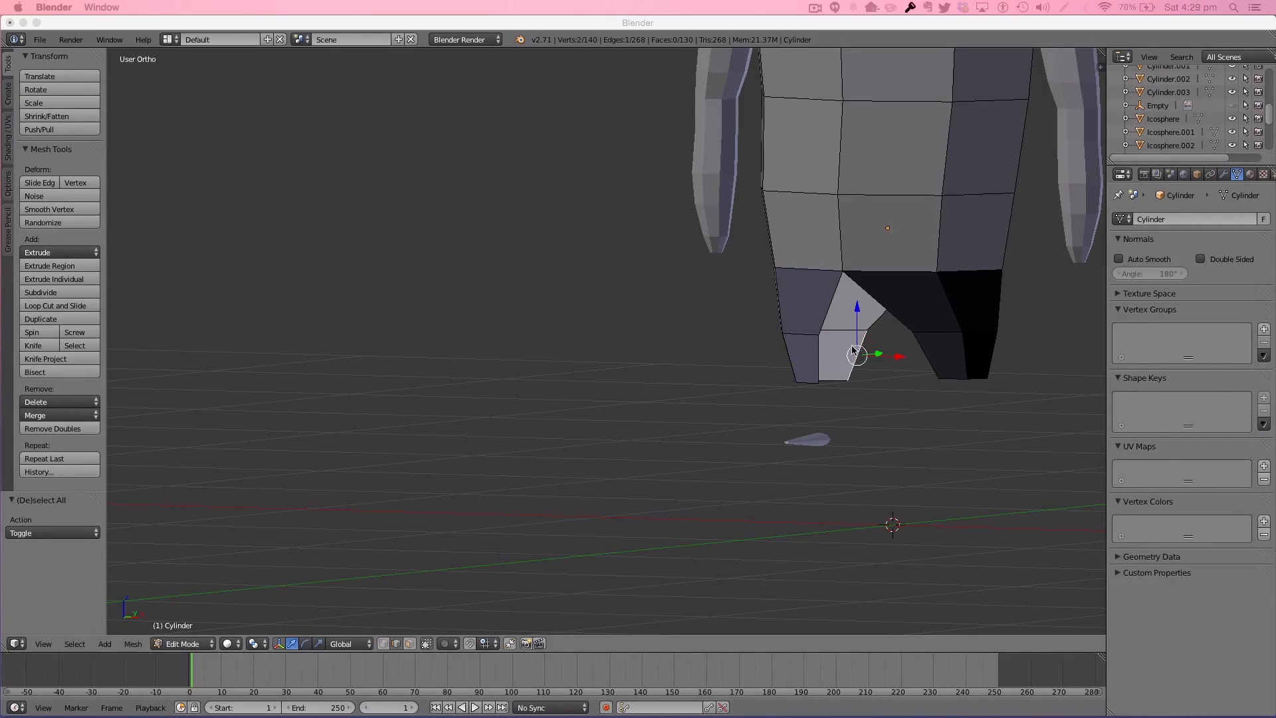
shift+right_click(817, 357)
key(shift+f)
key(f)
shift+right_click(859, 349)
right_click(824, 354)
right_click(823, 353)
right_click(858, 347)
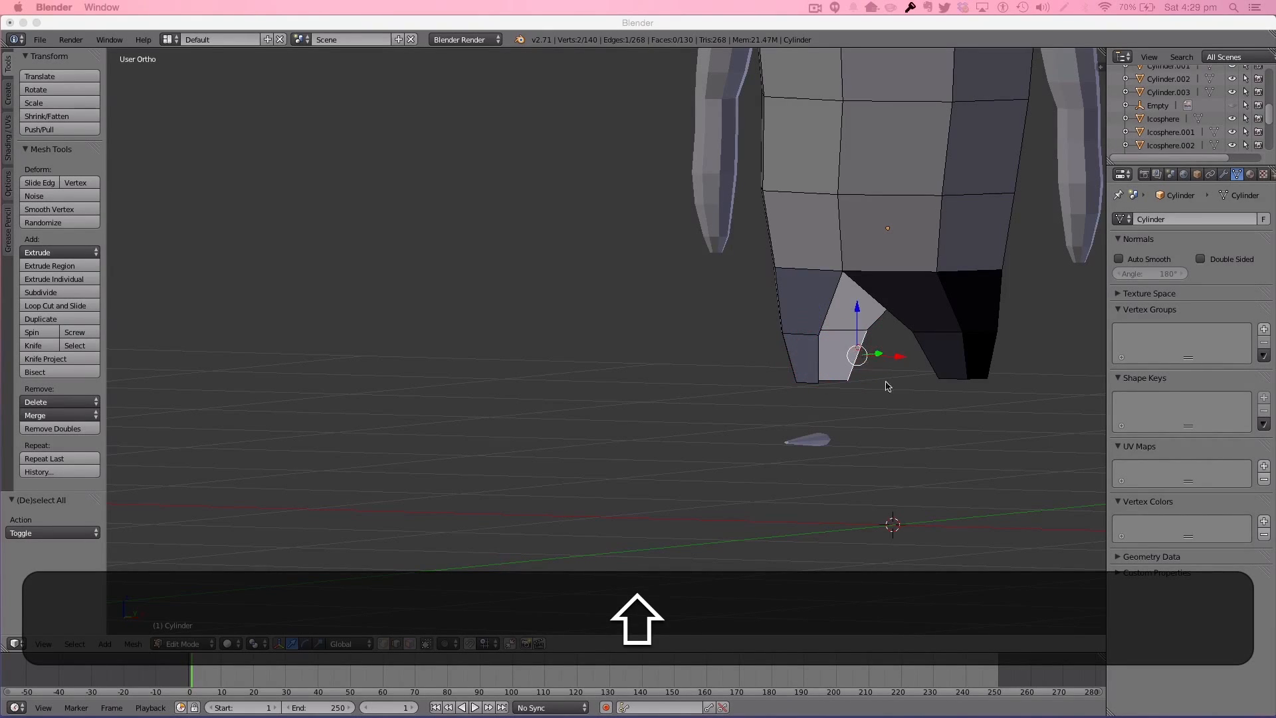
key(shift+a)
key(a)
click(750, 22)
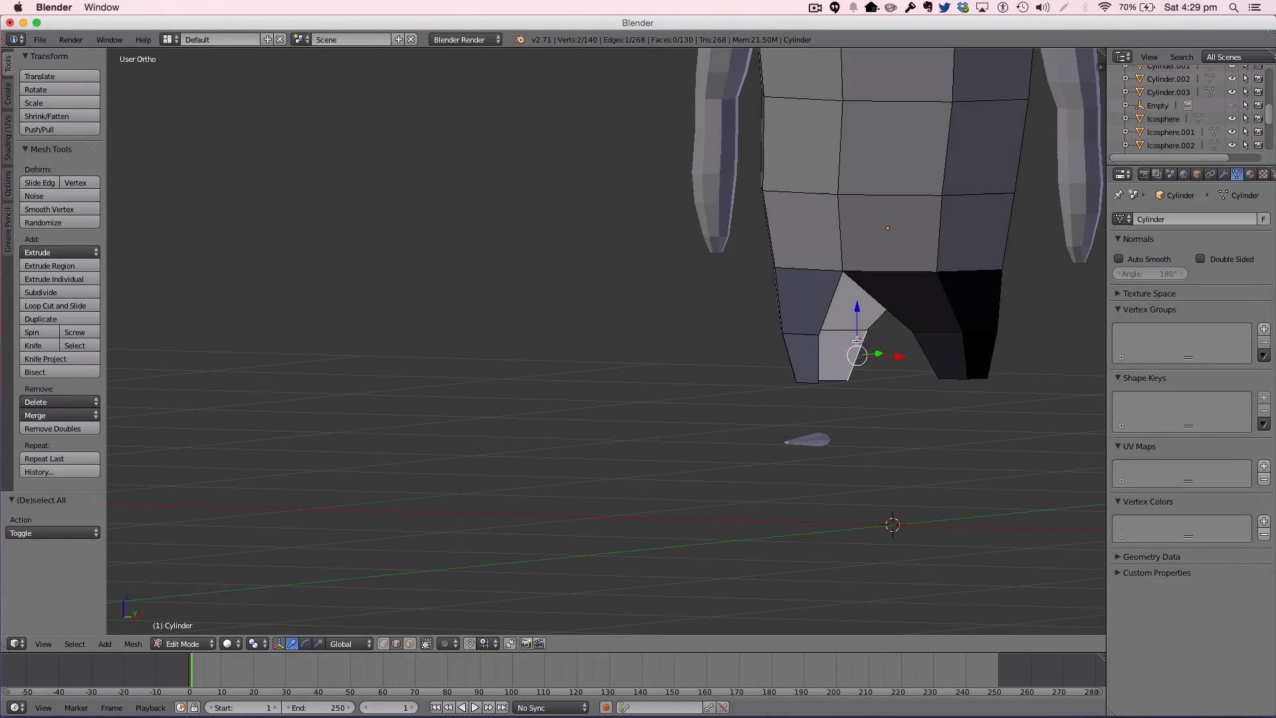
Step: Fill the lower and upper open inner faces of the near leg between their side edges
key(a)
right_click(813, 351)
shift+right_click(855, 338)
key(shift+f)
key(a)
right_click(875, 320)
shift+right_click(830, 311)
key(shift+f)
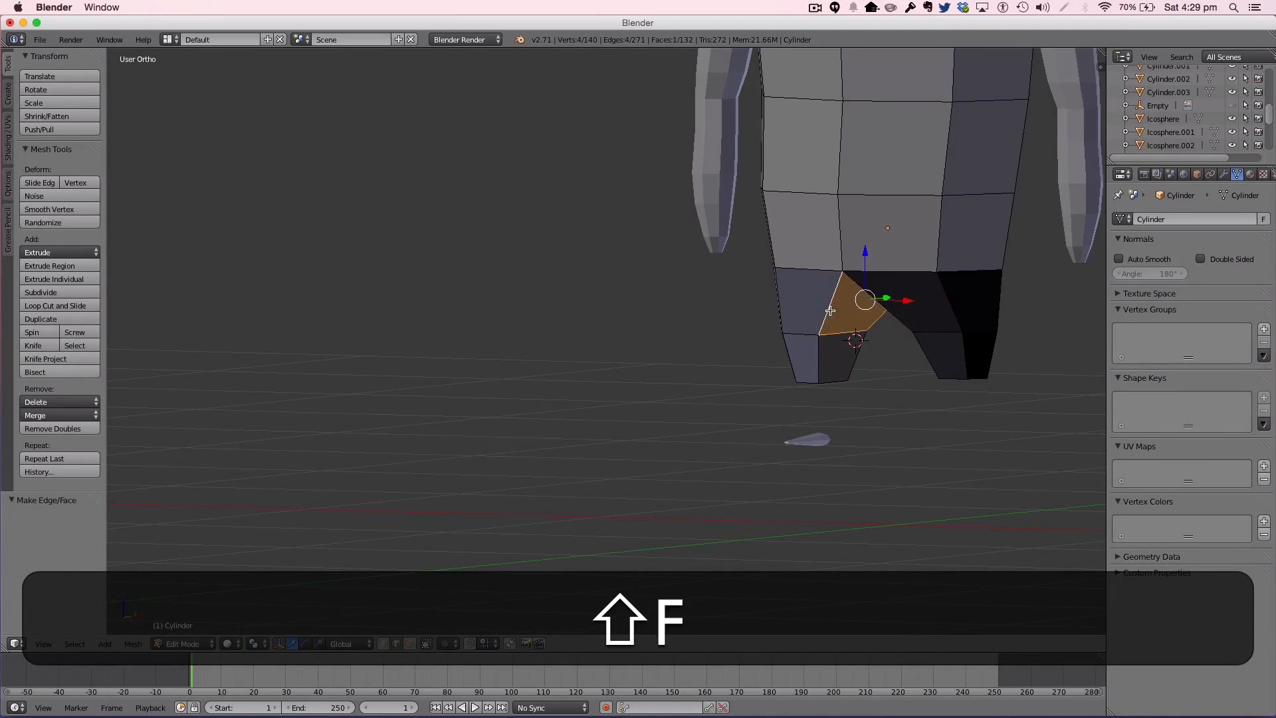
key(a)
Step: Fill the lower and upper open inner faces of the opposite leg between their side edges
middle_drag(918, 349, 1034, 368)
right_click(736, 284)
shift+right_click(773, 299)
key(shift+f)
key(f)
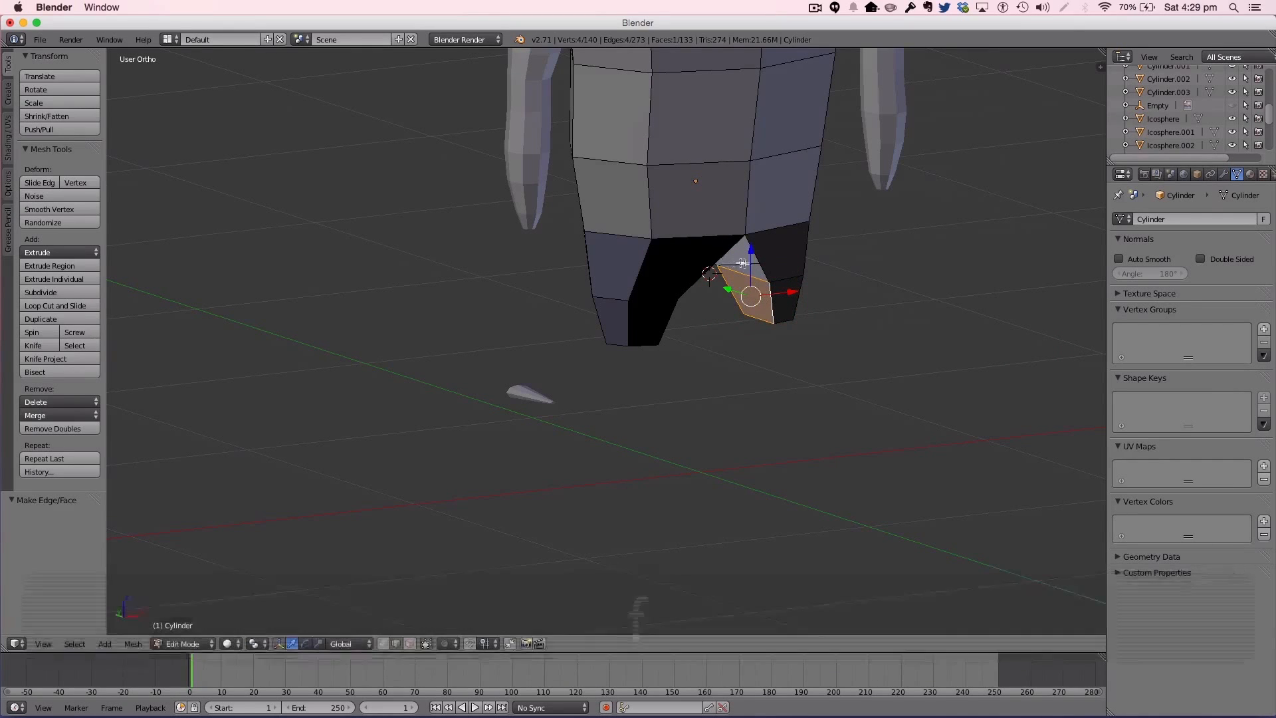
right_click(733, 252)
scroll(800, 256, up, 2)
middle_drag(799, 256, 852, 242)
shift+right_click(1040, 212)
key(shift+f)
key(a)
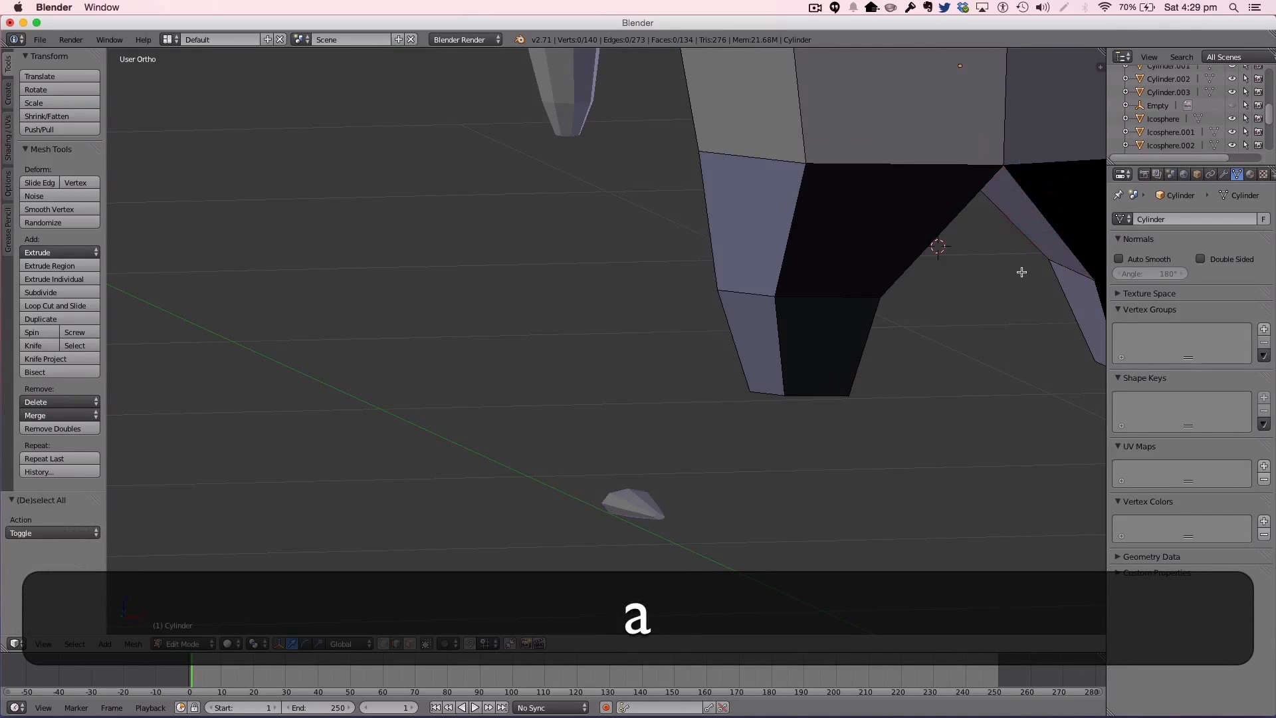
Step: Close the open bottom end of the farther leg with faces built from its rim edges
scroll(1019, 270, down, 3)
middle_drag(1011, 273, 877, 322)
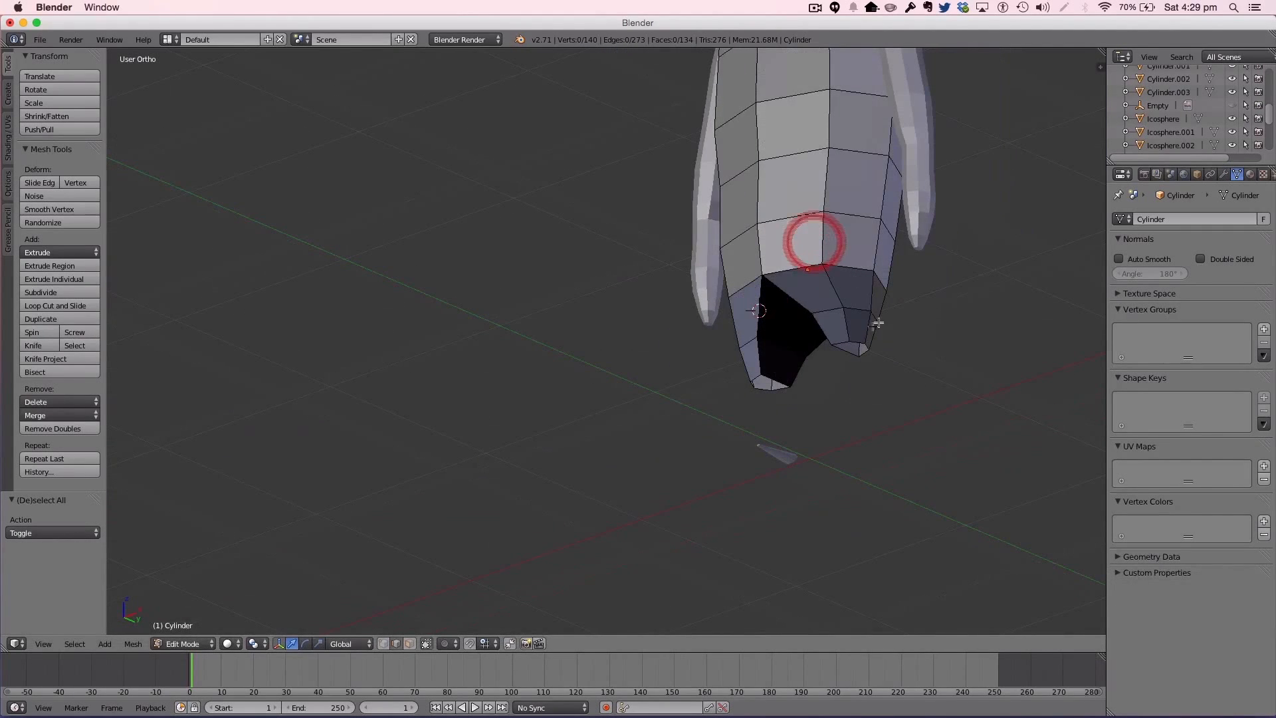
shift+right_click(851, 348)
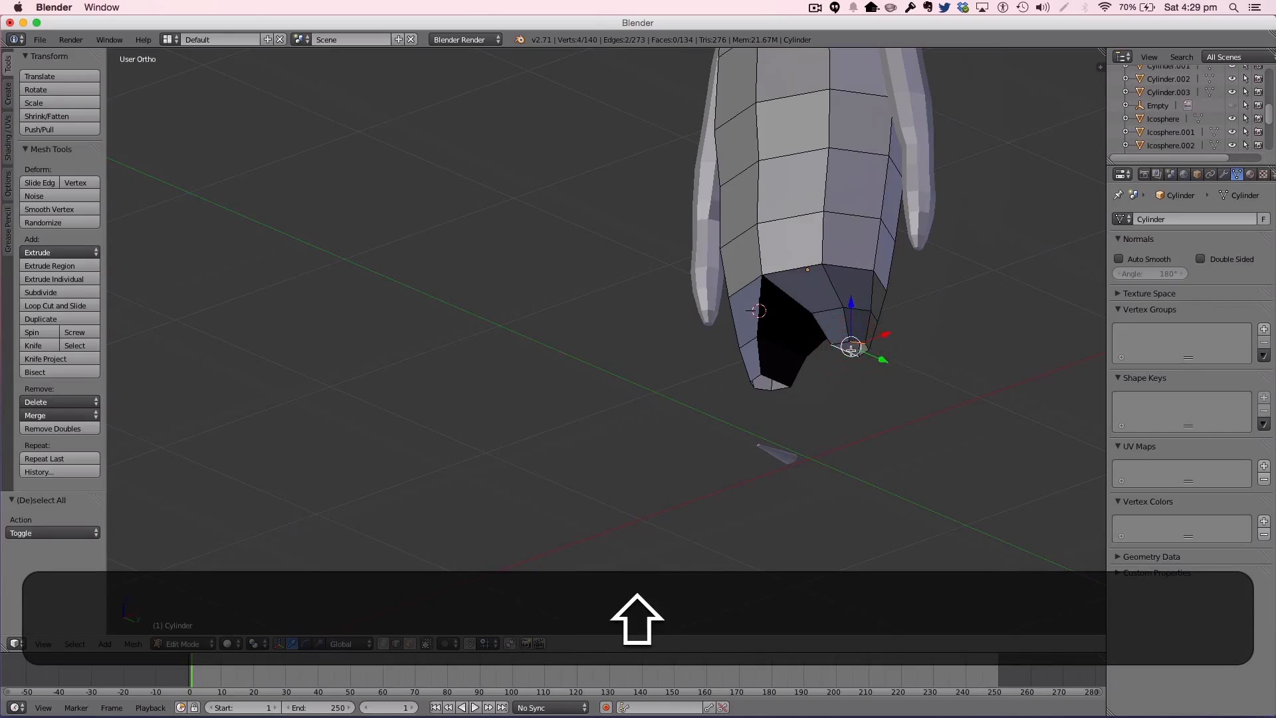
key(shift+f)
key(f)
key(a)
shift+right_click(852, 352)
key(f)
key(a)
Step: Close the open bottom end of the nearer leg with faces, working edge by edge around its rim
right_click(768, 387)
shift+right_click(772, 382)
shift+right_click(771, 380)
key(f)
key(a)
right_click(782, 385)
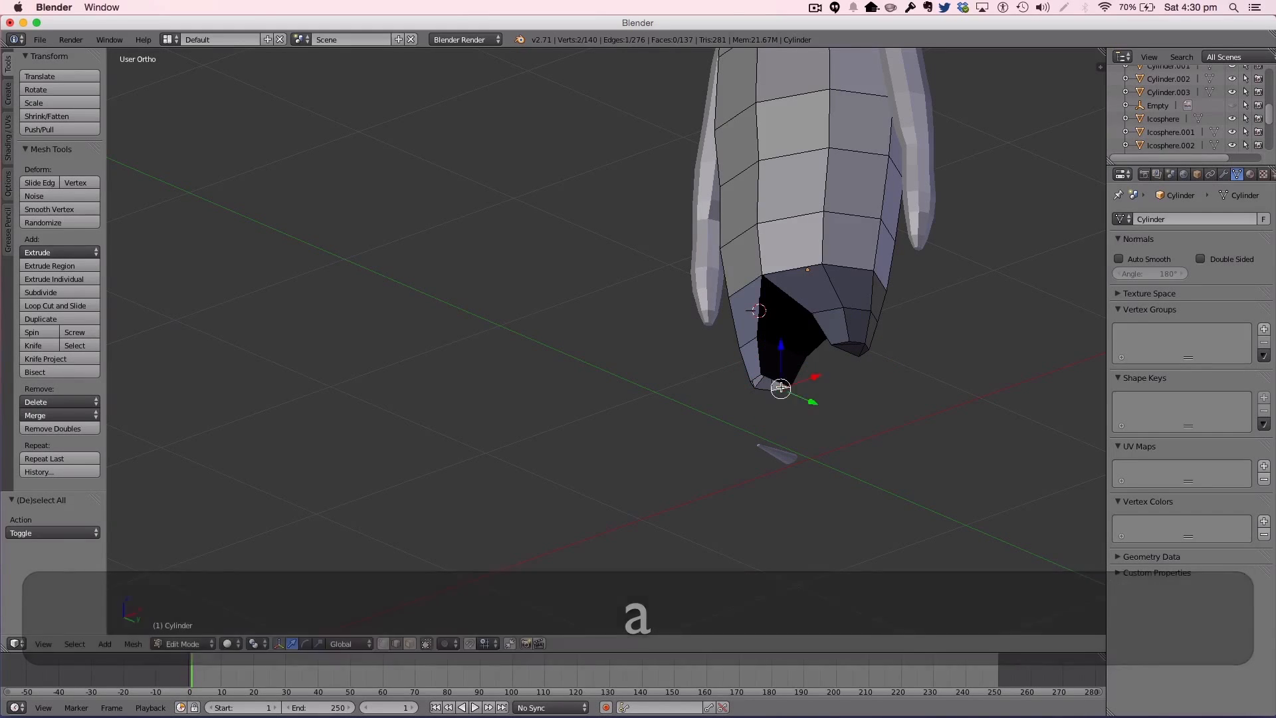
shift+right_click(777, 382)
key(f)
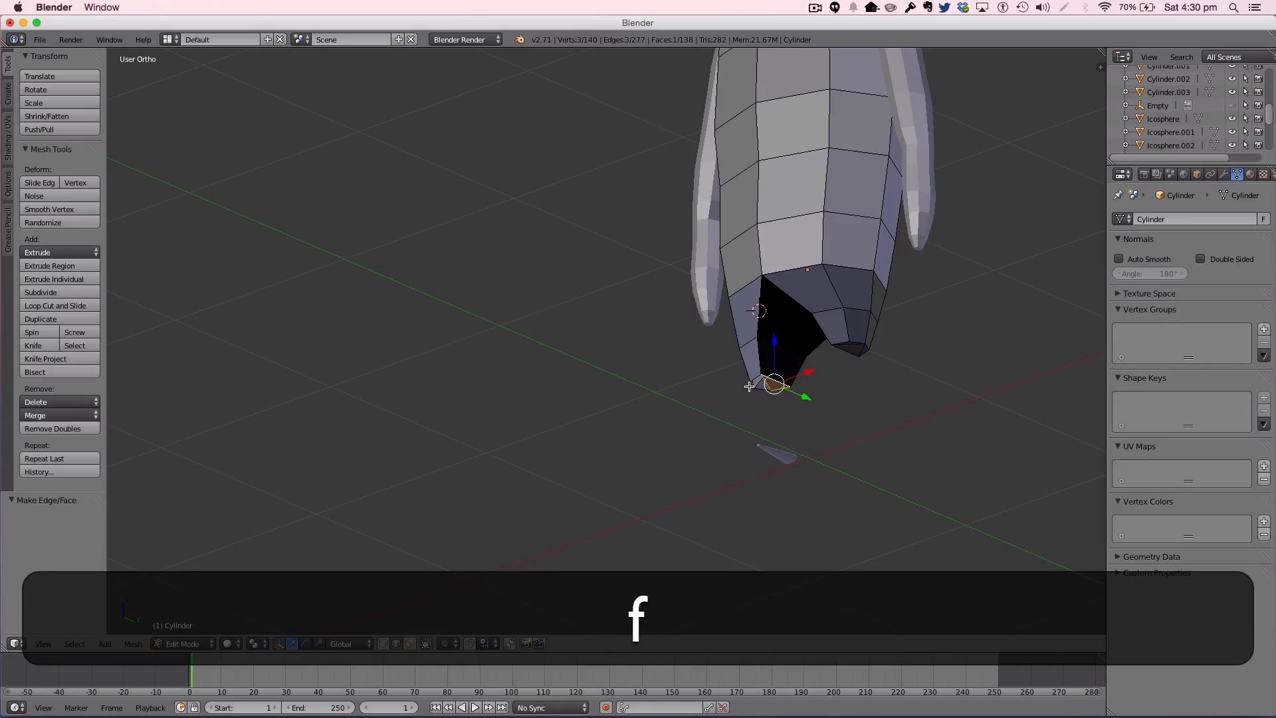
shift+right_click(766, 378)
key(f)
key(a)
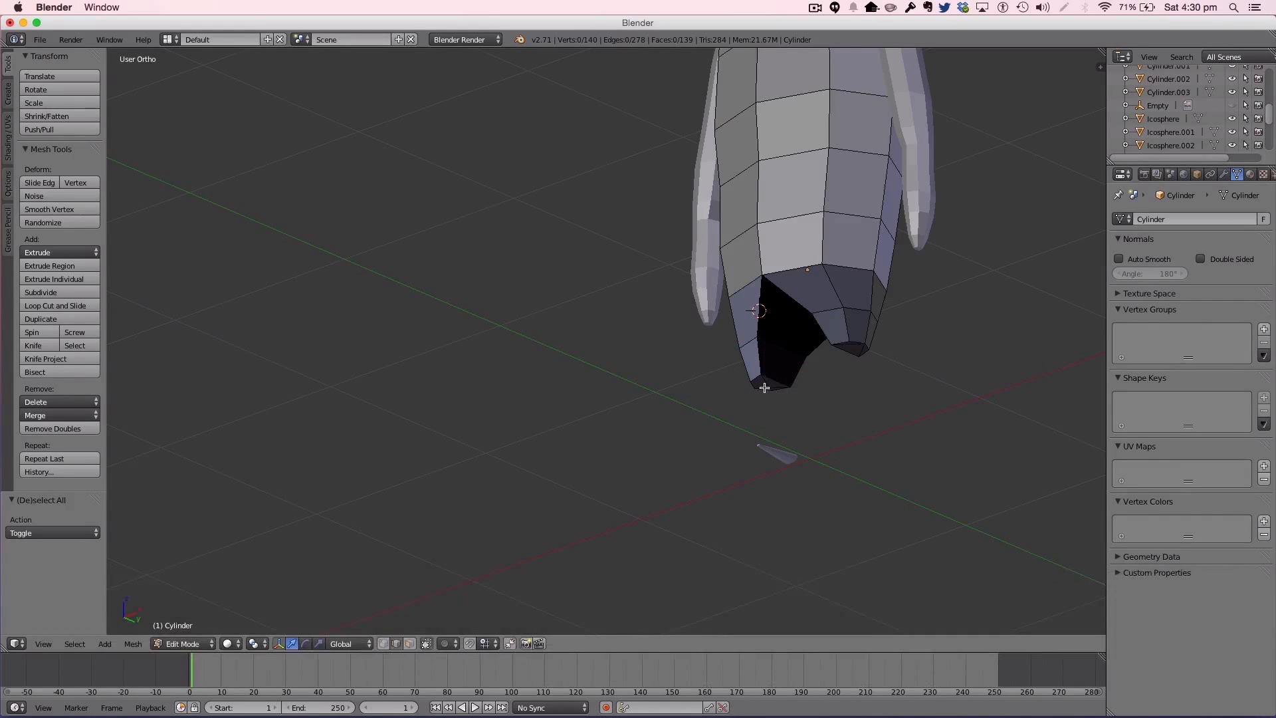
shift+right_click(768, 380)
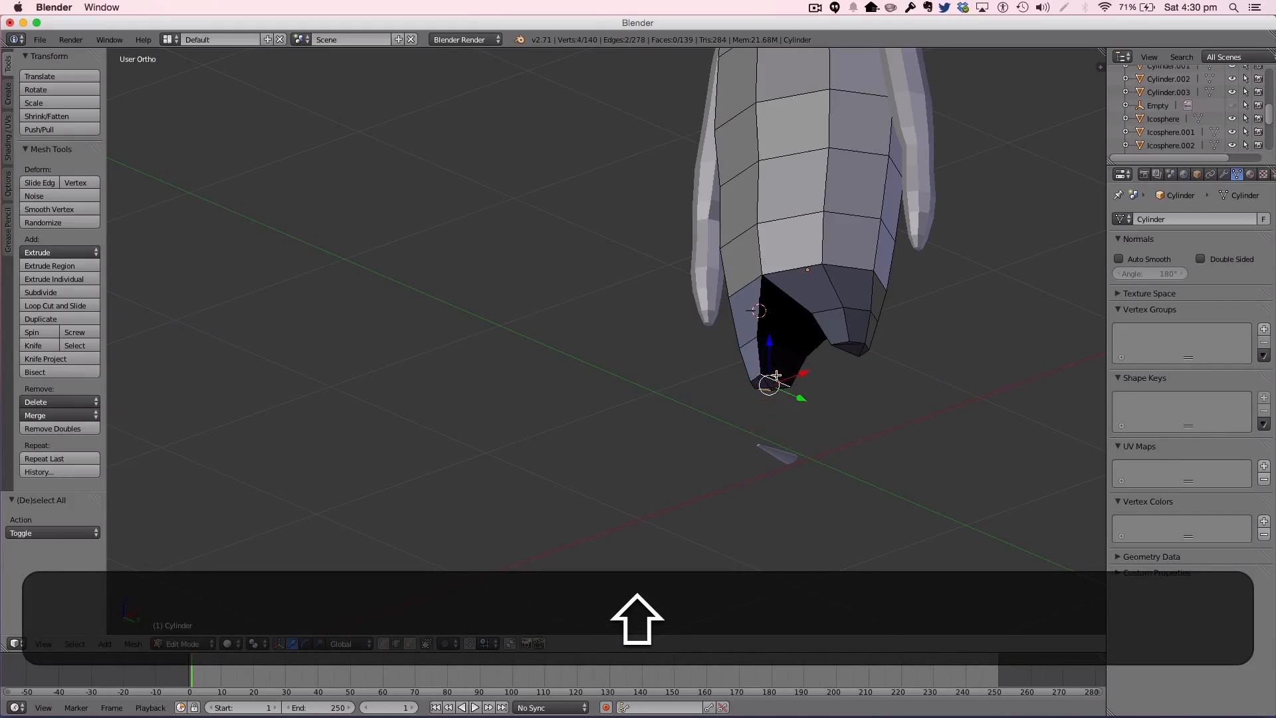
key(f)
key(a)
Step: Return to object mode and move the toe to the leg's bottom end, about 0.54 then -0.16 along X and -0.16 along Y
middle_drag(834, 382, 969, 450)
key(Tab)
right_click(543, 360)
key(g)
click(681, 311)
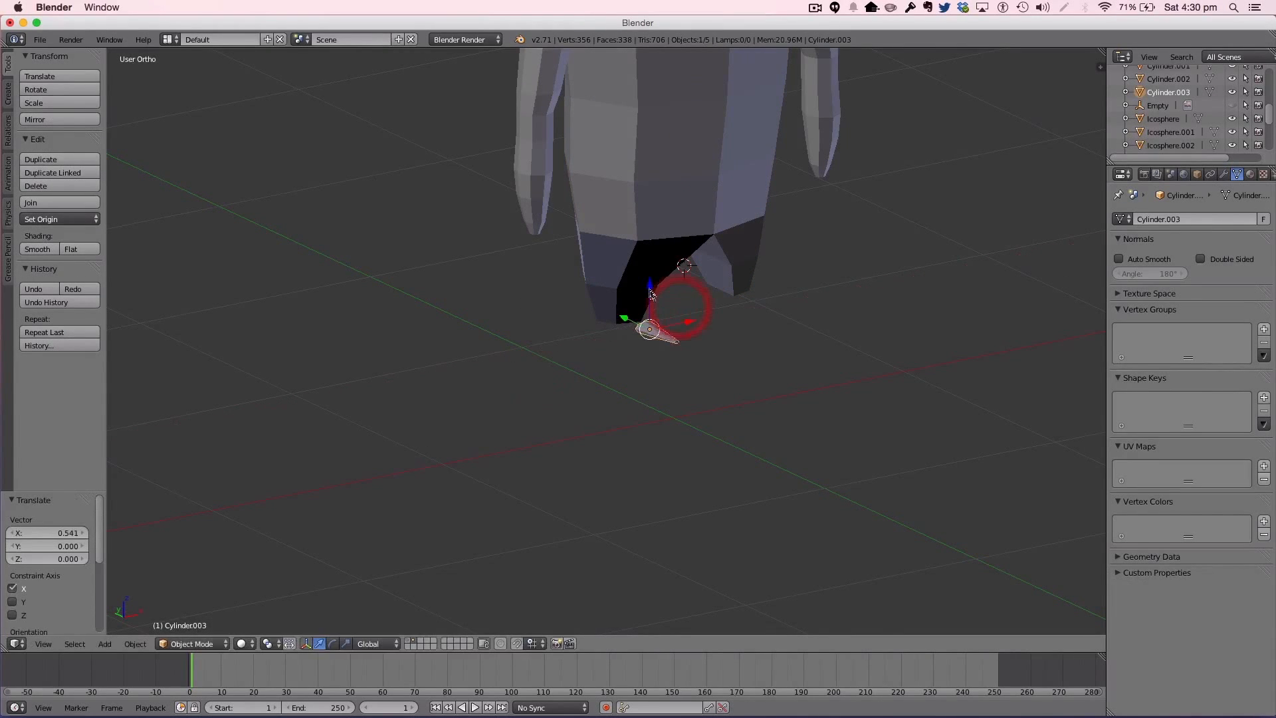
key(g)
key(x)
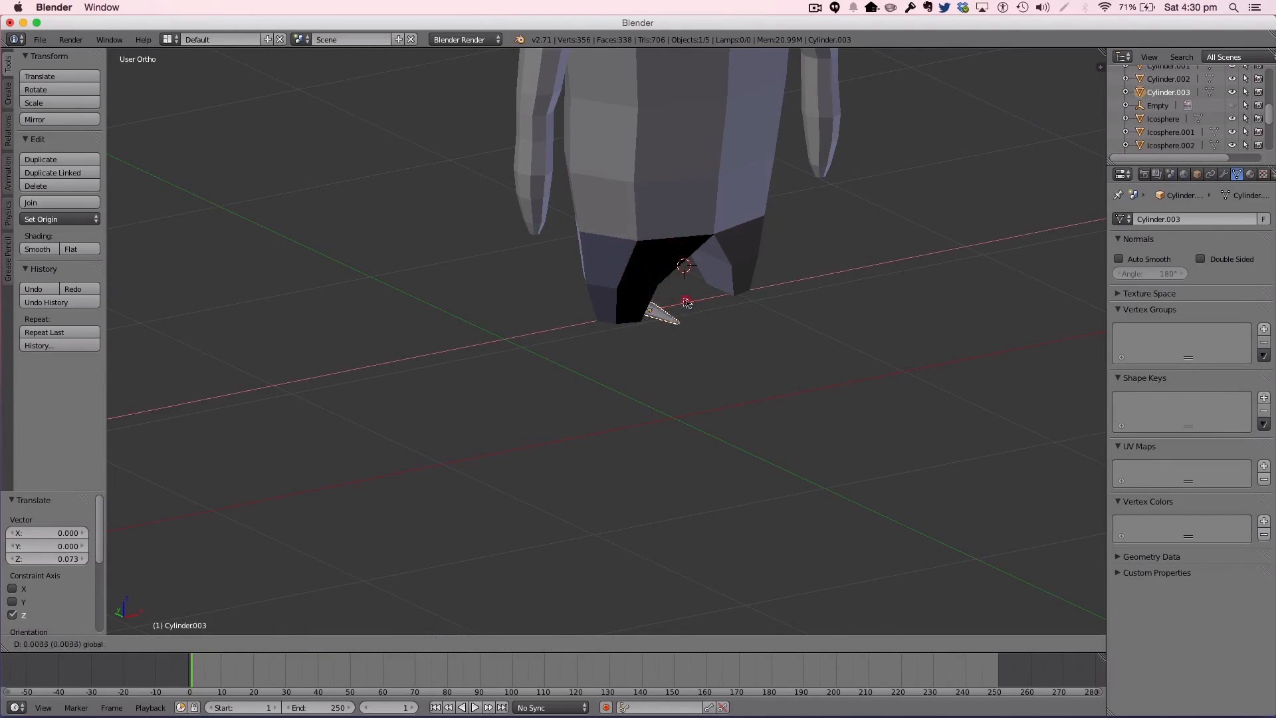
click(649, 306)
key(g)
key(z)
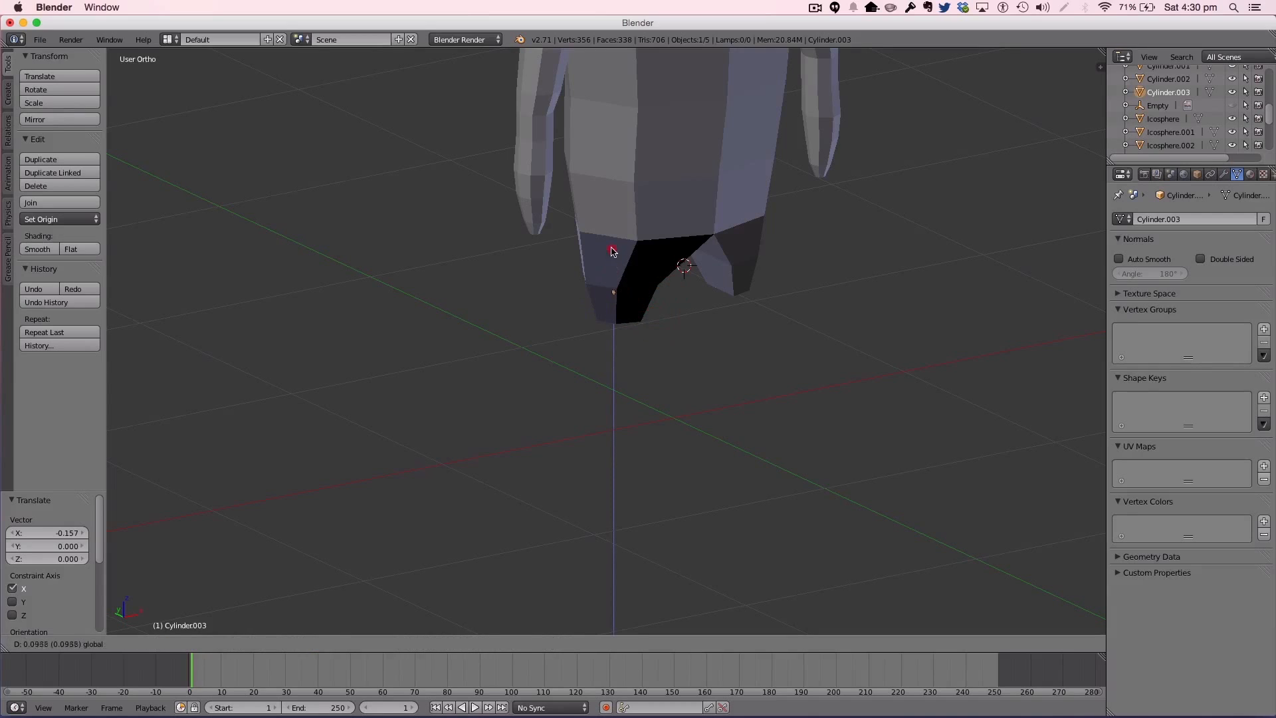
click(612, 250)
drag(593, 283, 606, 315)
Step: Rotate the toe about -27° around Z and nudge it along X at the leg's end
key(r)
key(z)
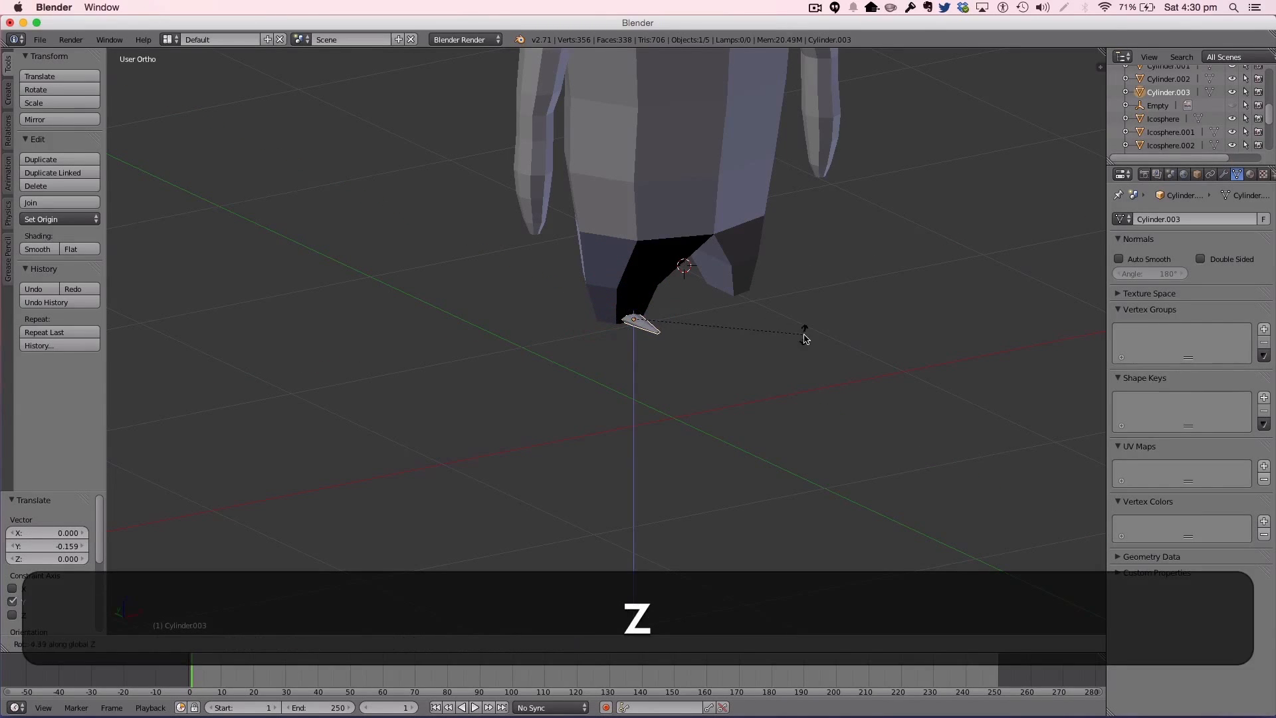
click(672, 337)
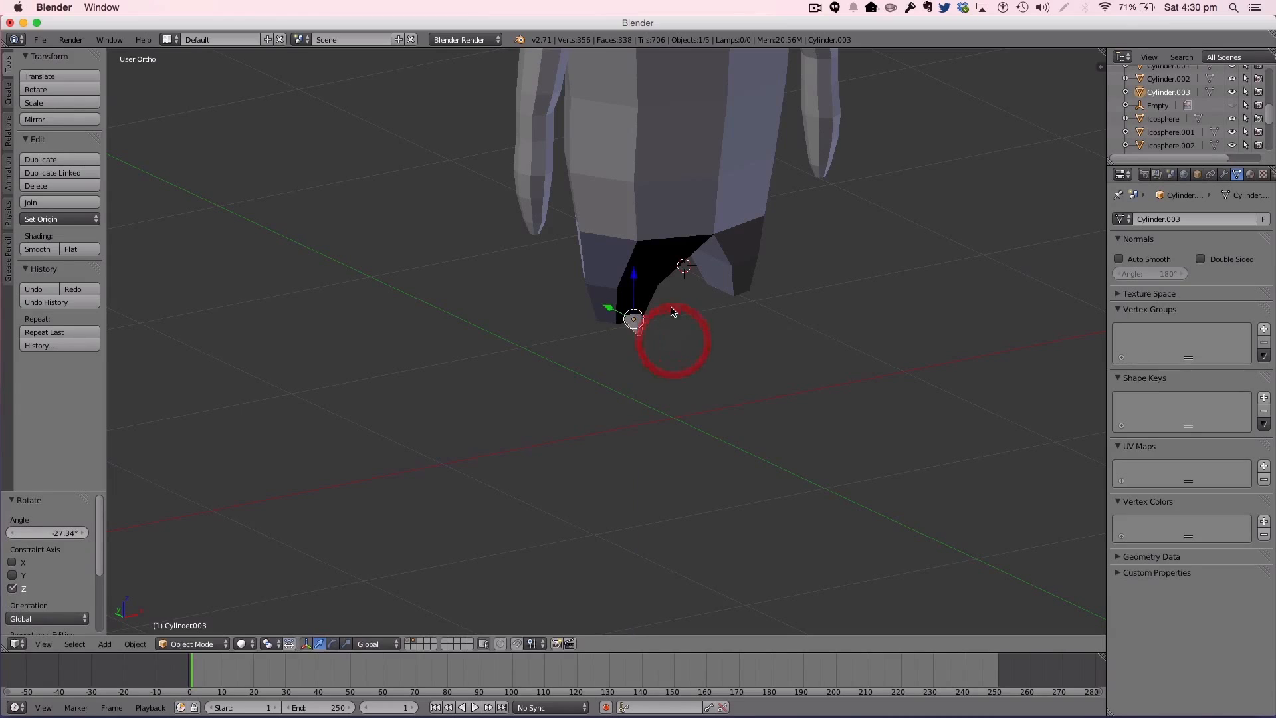
drag(673, 311, 660, 307)
click(661, 307)
Step: Duplicate the toe, rotate the copy around Z to fan it out, and offset it slightly along X
key(shift+d)
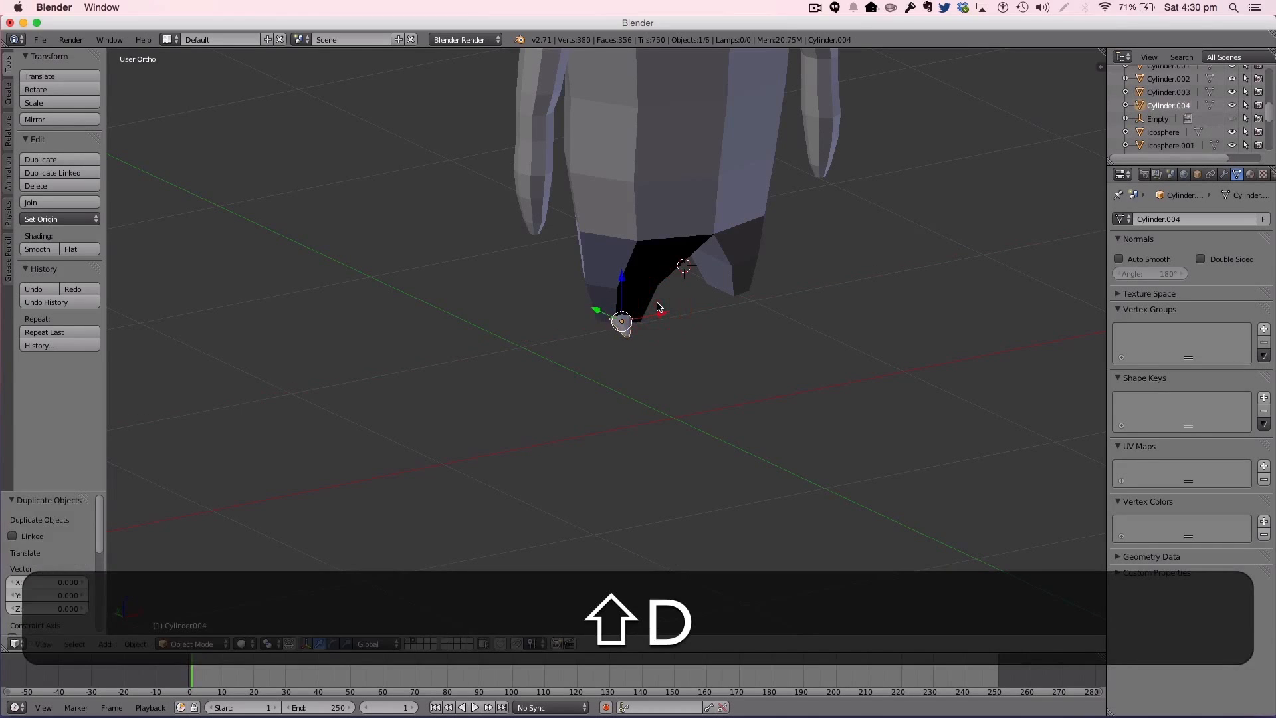
key(shift+r)
key(z)
click(650, 294)
drag(658, 314, 668, 313)
Step: Duplicate the second toe, move this third toe about 0.04 along X and rotate it outward around Z
key(shift+d)
click(667, 312)
middle_drag(726, 316, 666, 336)
shift+drag(767, 315, 780, 313)
key(r)
key(z)
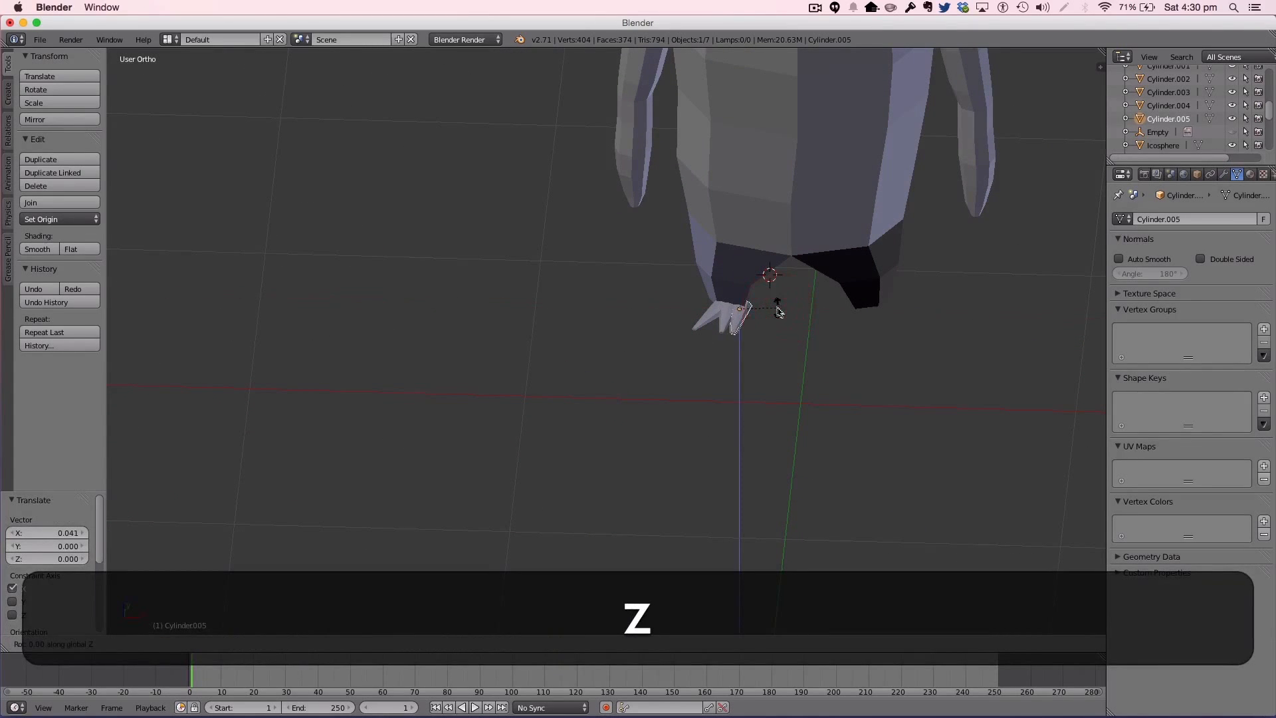
click(768, 293)
Step: Duplicate the three toes together and move the copies along X to the bottom of the other leg
shift+click(723, 326)
shift+click(723, 324)
key(shift+d)
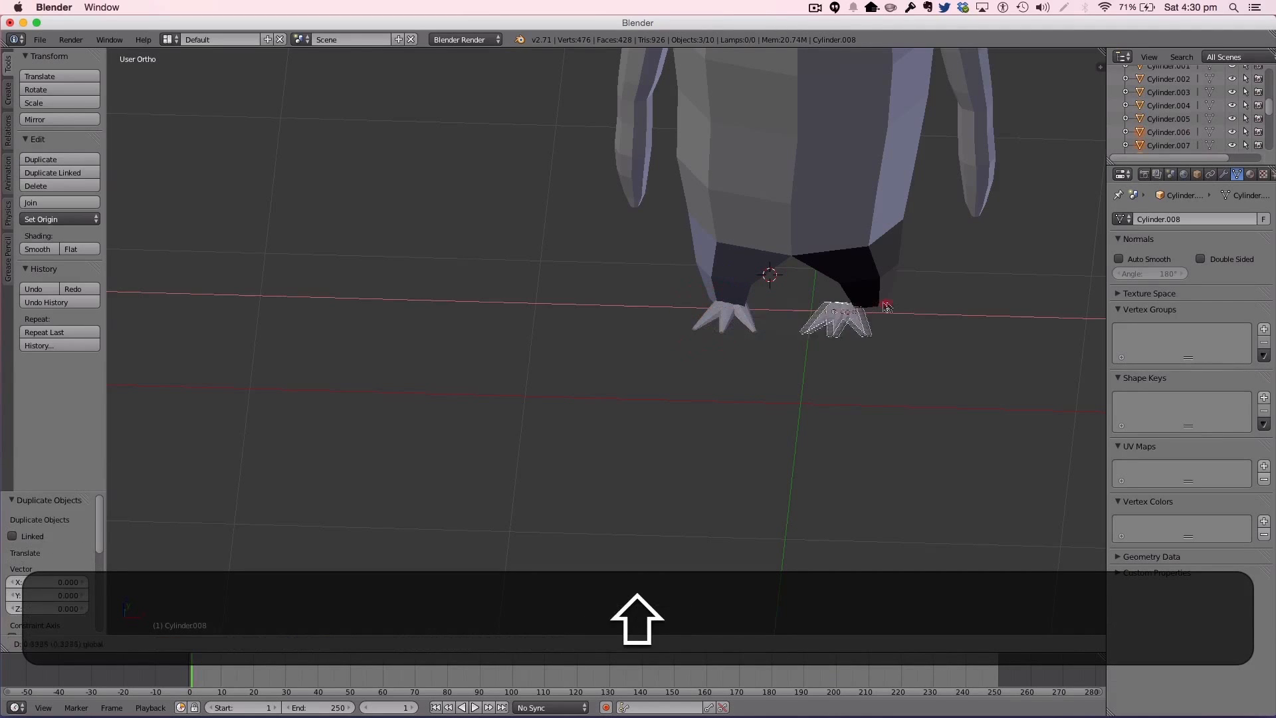
click(908, 299)
key(a)
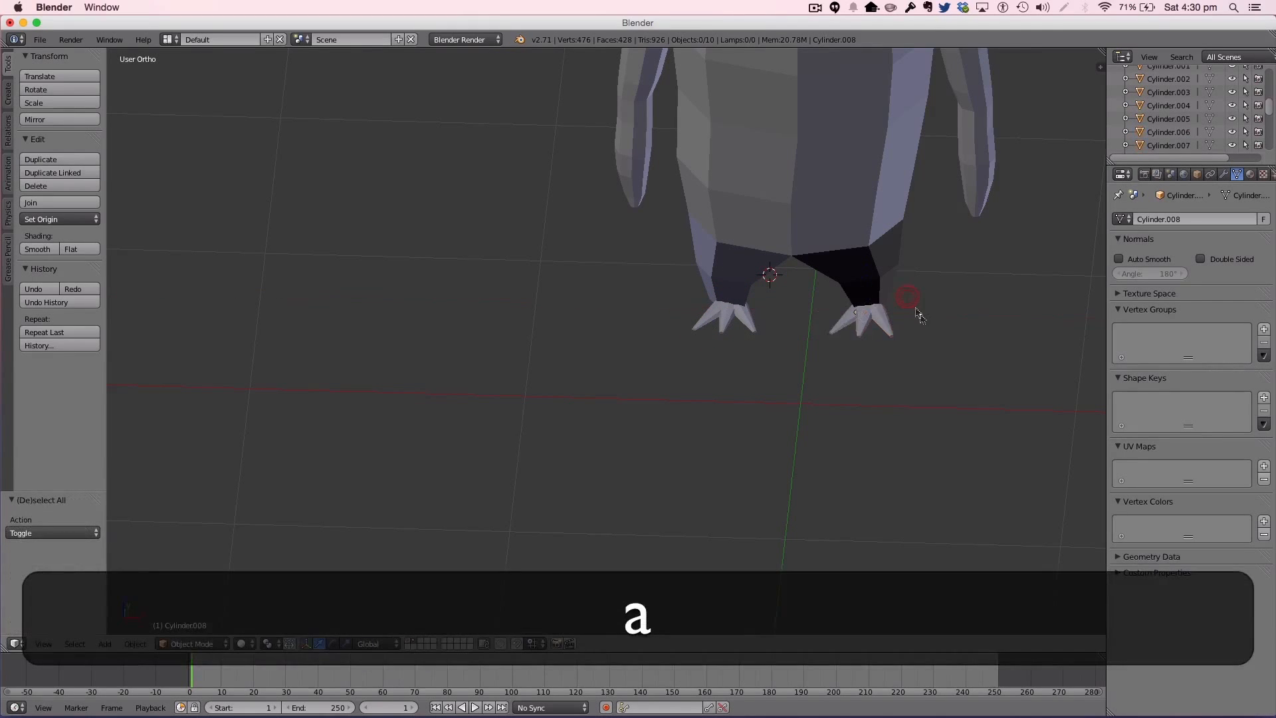
Step: Box-select all the parts of the penguin
scroll(911, 307, down, 5)
middle_drag(911, 307, 848, 300)
scroll(856, 272, down, 4)
scroll(653, 330, up, 5)
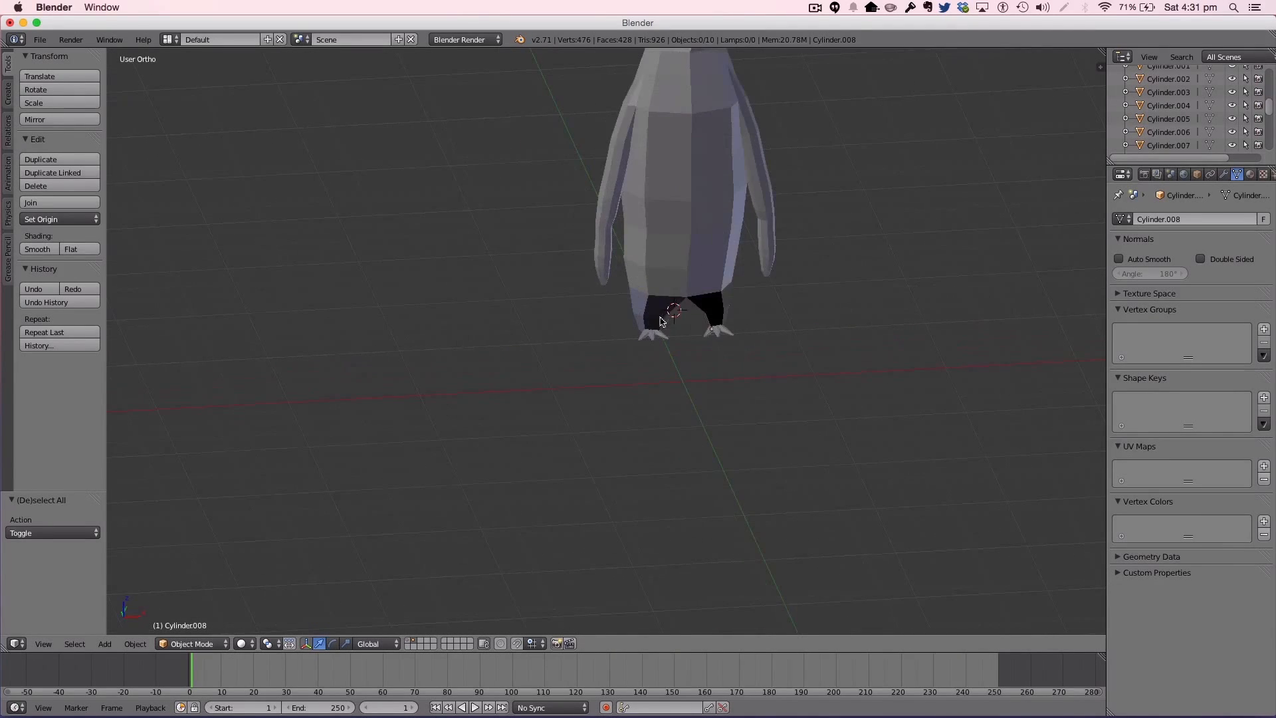
scroll(728, 330, down, 5)
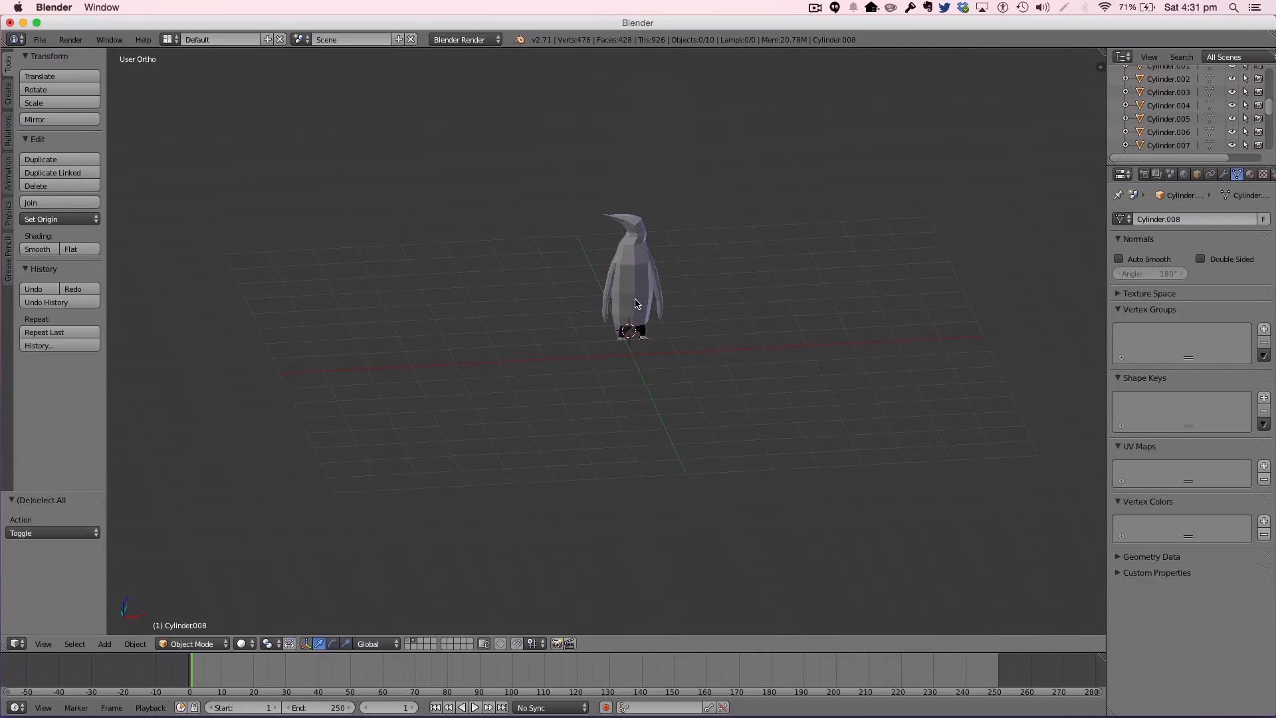
scroll(1170, 135, up, 5)
key(b)
drag(719, 364, 531, 180)
scroll(1180, 113, down, 5)
scroll(1179, 113, down, 5)
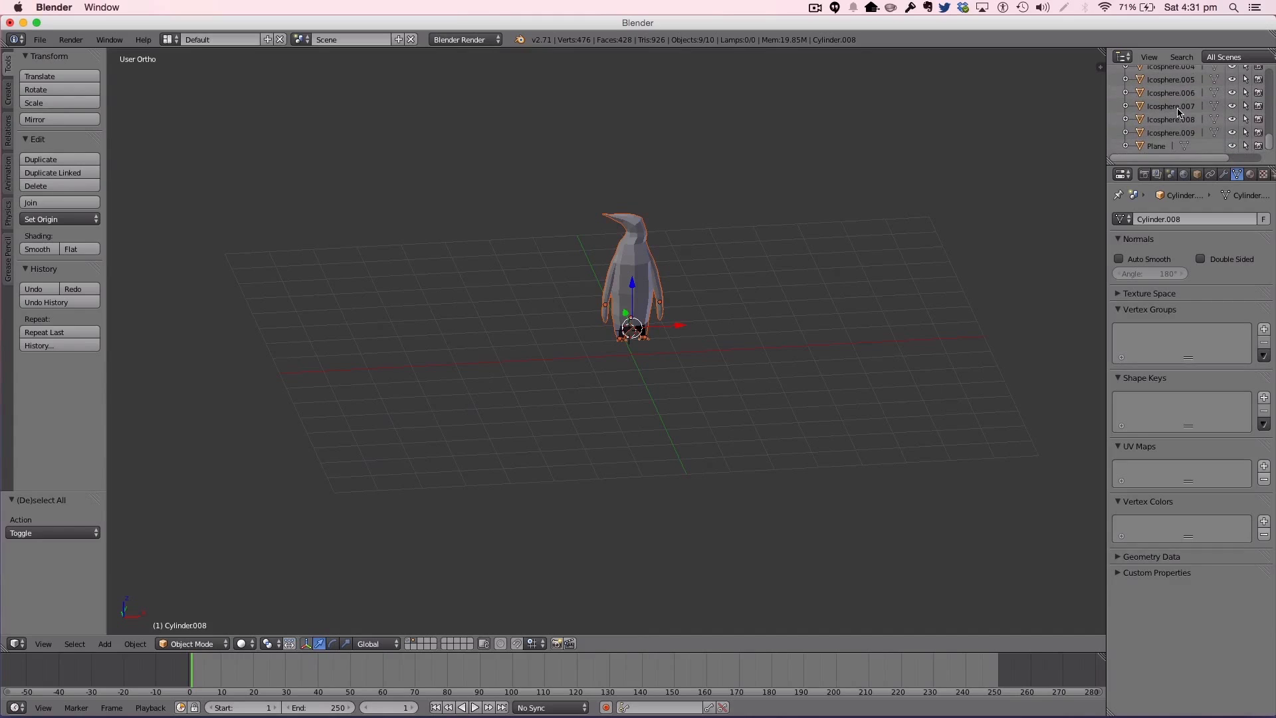
scroll(1178, 111, up, 10)
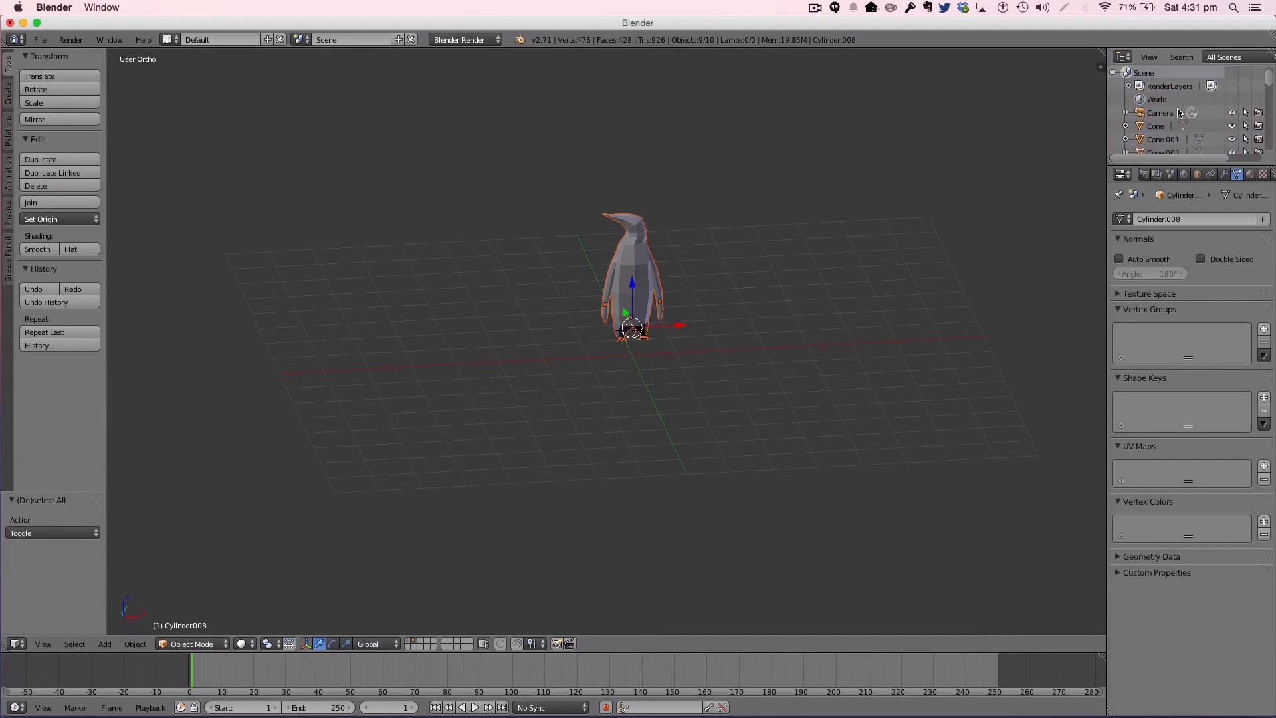
Step: Rename the Cone object to Mountains and the Plane object to Floor
click(1157, 127)
double_click(1157, 127)
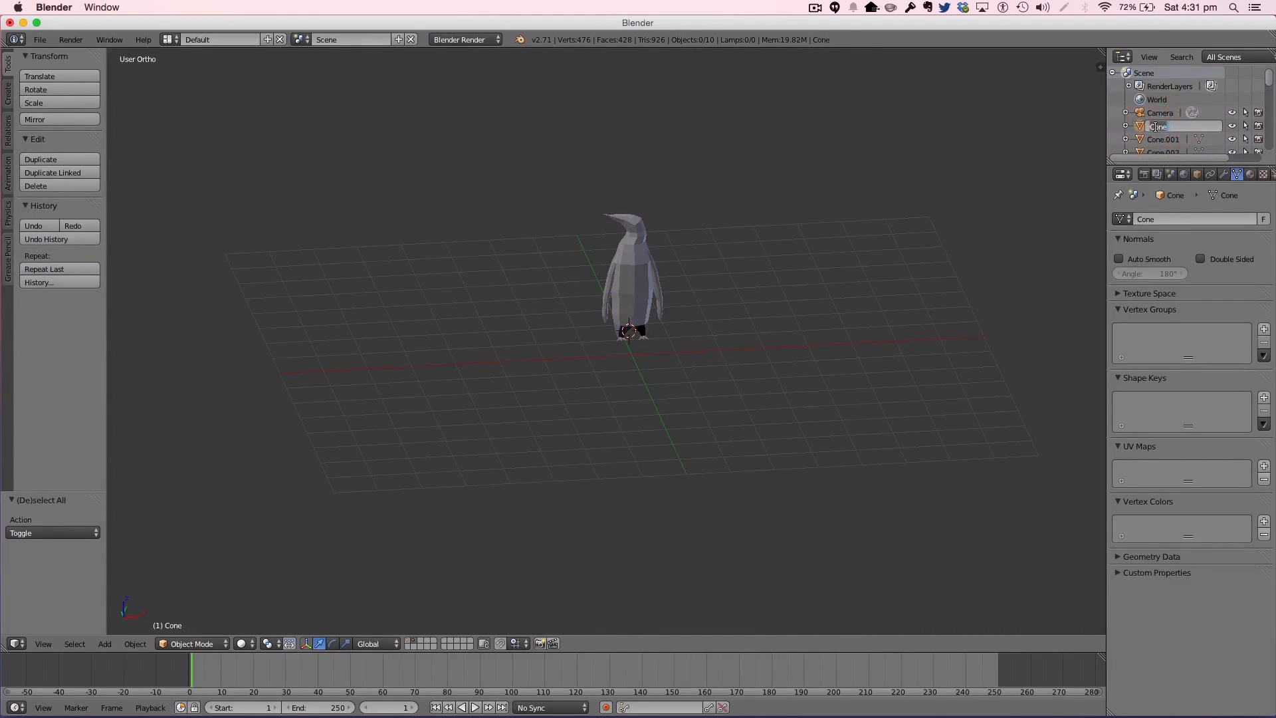
text(Mountains)
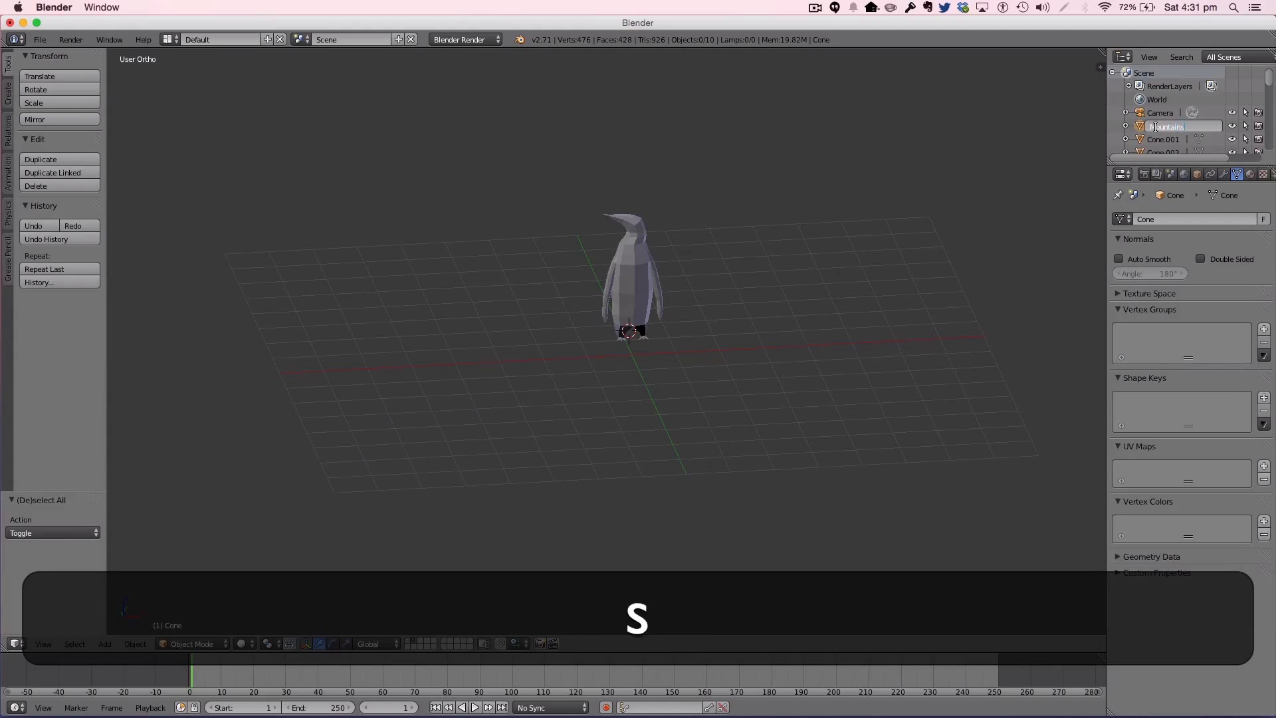
key(Return)
scroll(1162, 143, down, 10)
key(Return)
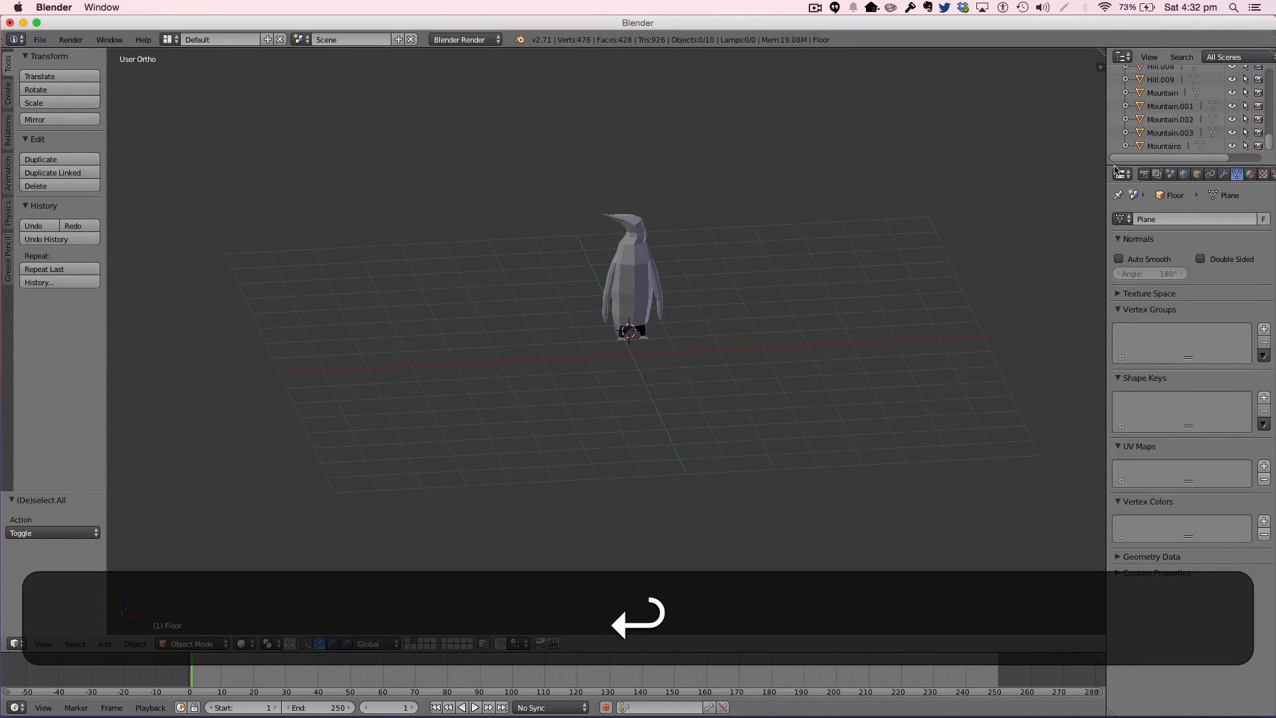
key(a)
key(a)
middle_drag(823, 265, 869, 293)
scroll(1156, 113, up, 10)
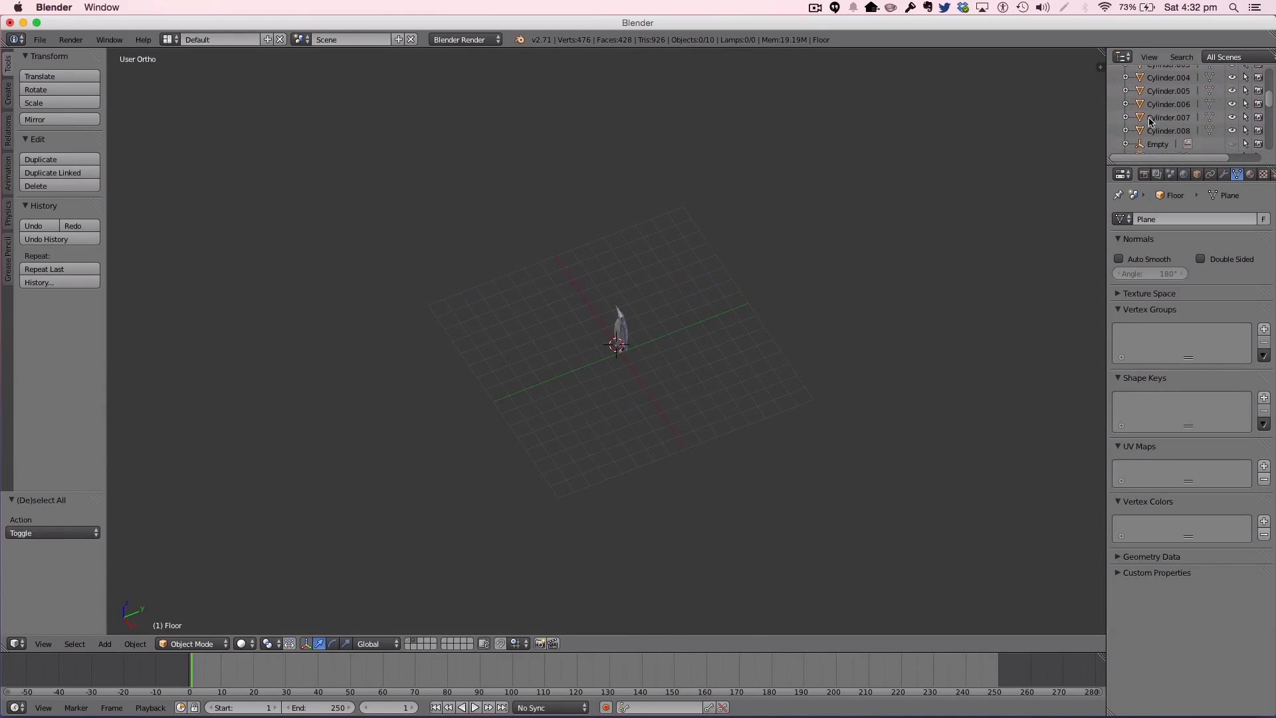
scroll(667, 305, up, 2)
middle_drag(591, 301, 650, 274)
scroll(649, 274, up, 1)
click(814, 8)
click(795, 10)
scroll(823, 249, down, 5)
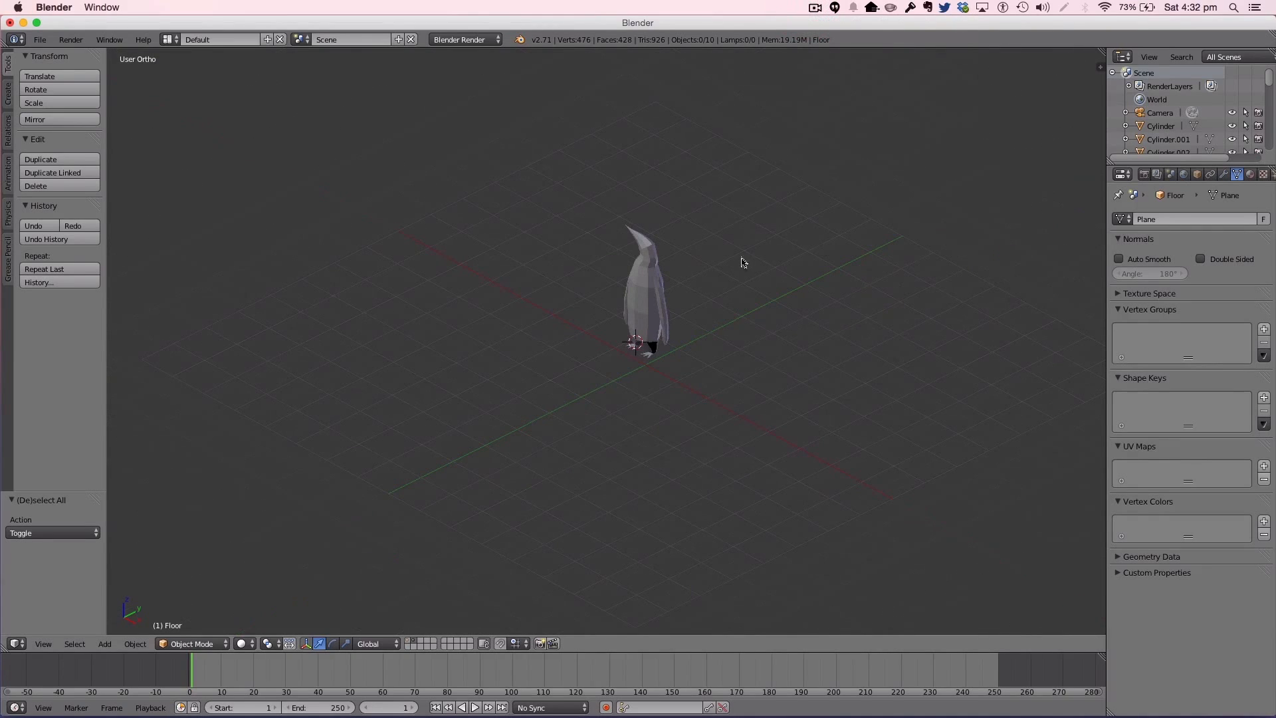
key(a)
key(a)
Step: Switch to an empty layer and set the 3D cursor's location to 0 on X, Y and Z
click(424, 643)
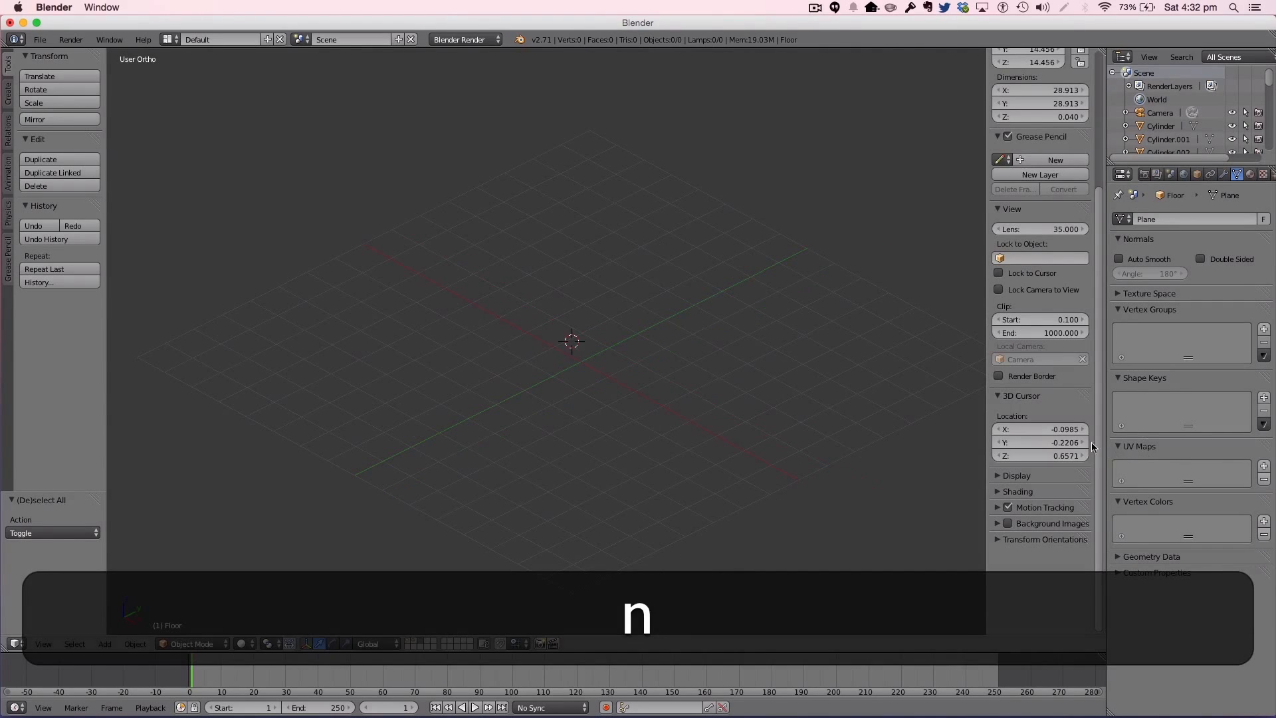
click(1048, 428)
text(0)
key(Return)
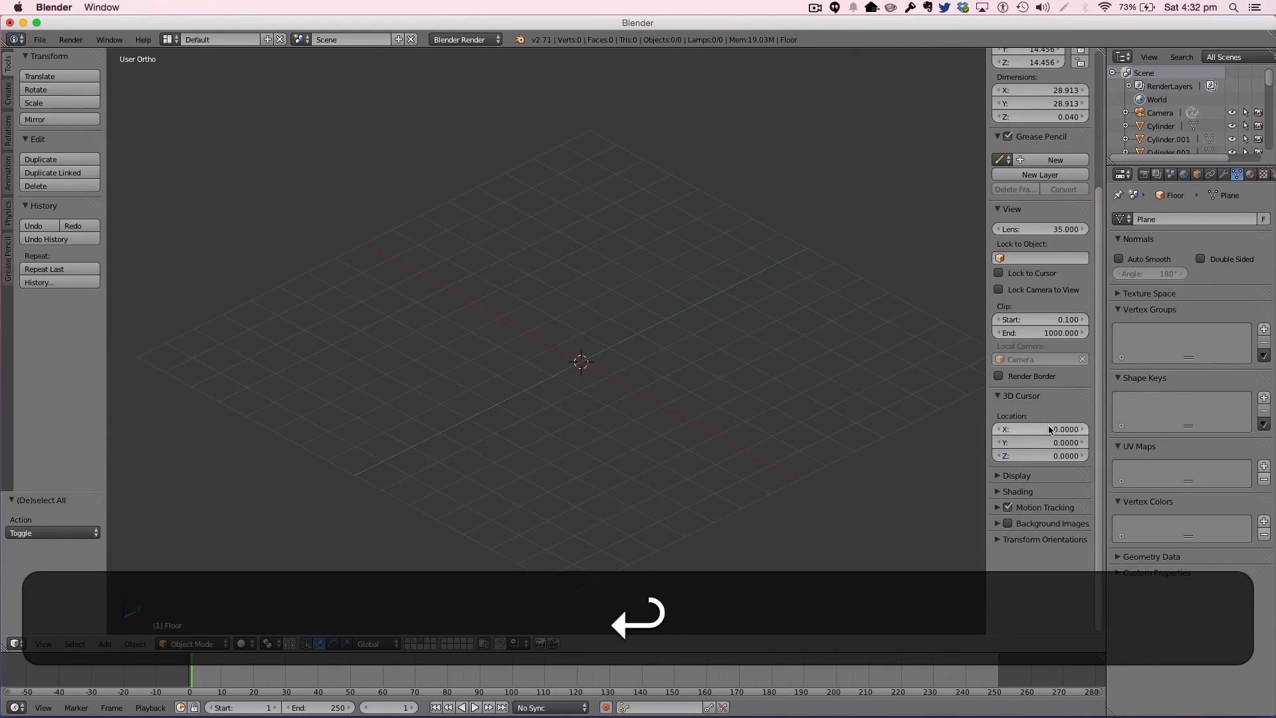
Step: Add a cube at the 3D cursor as the house body and reduce its height along Z
key(n)
scroll(666, 349, up, 5)
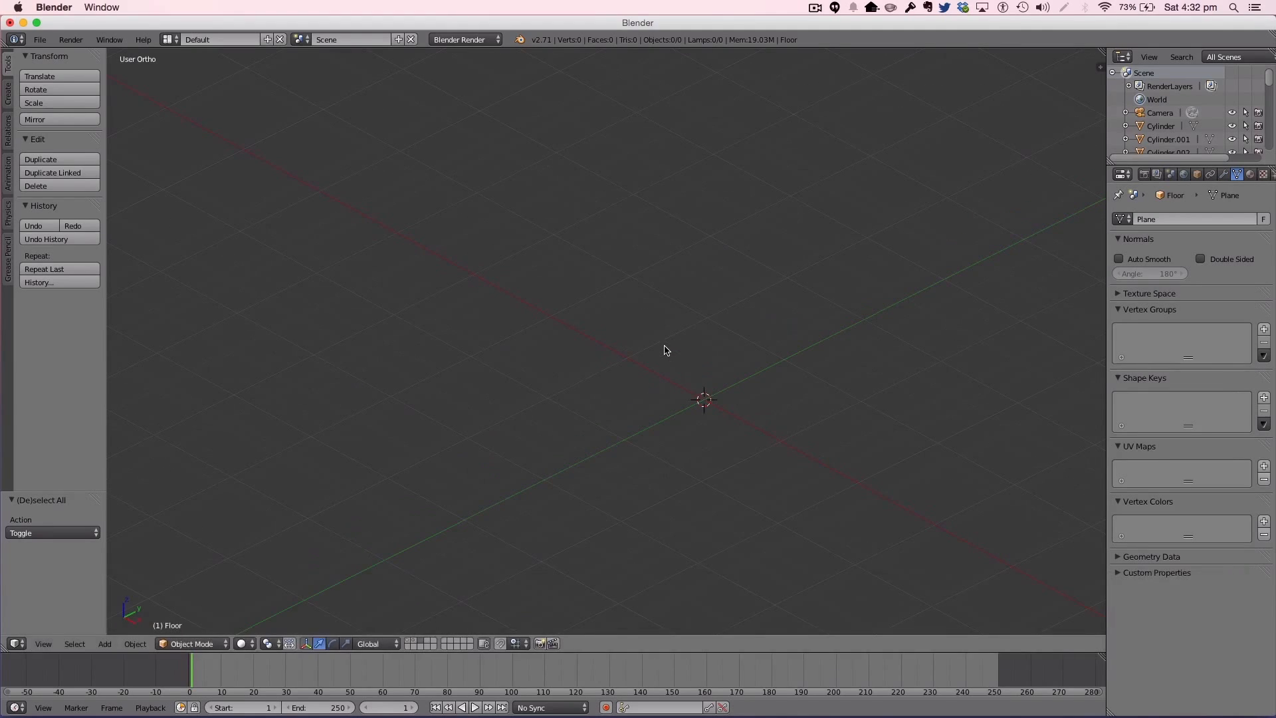
key(KP_1)
key(shift+a)
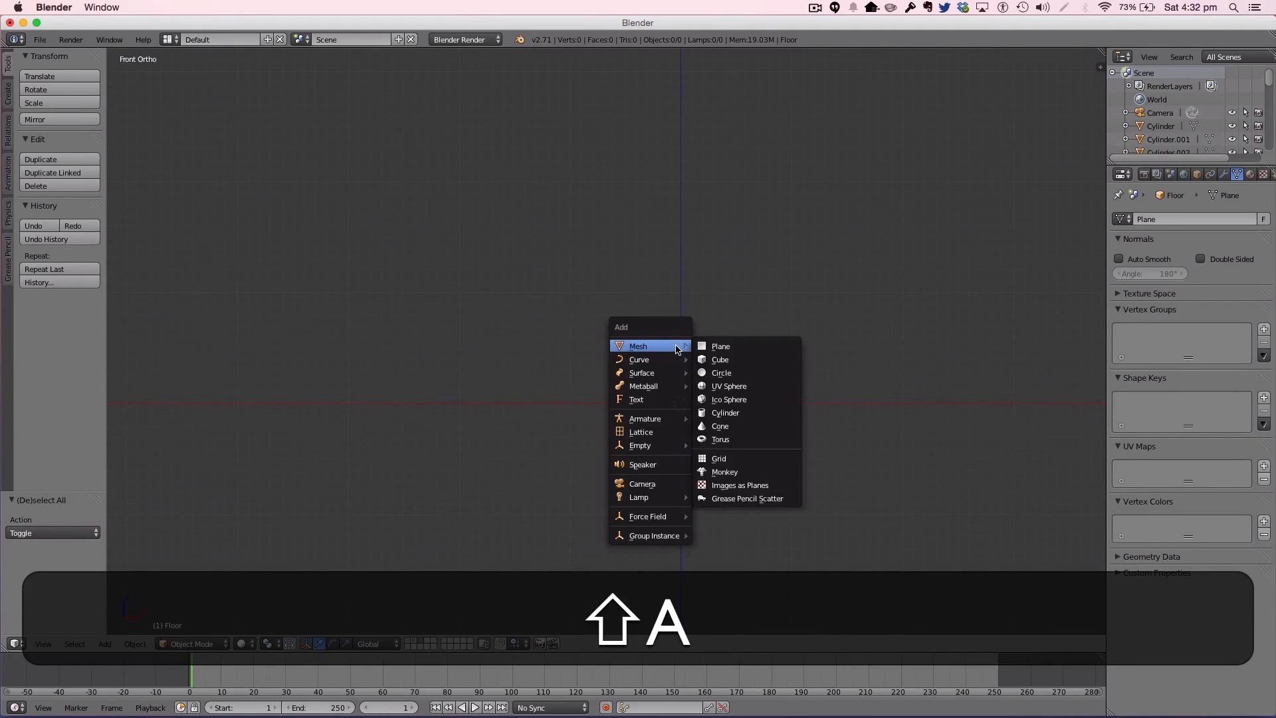
click(690, 361)
key(s)
key(z)
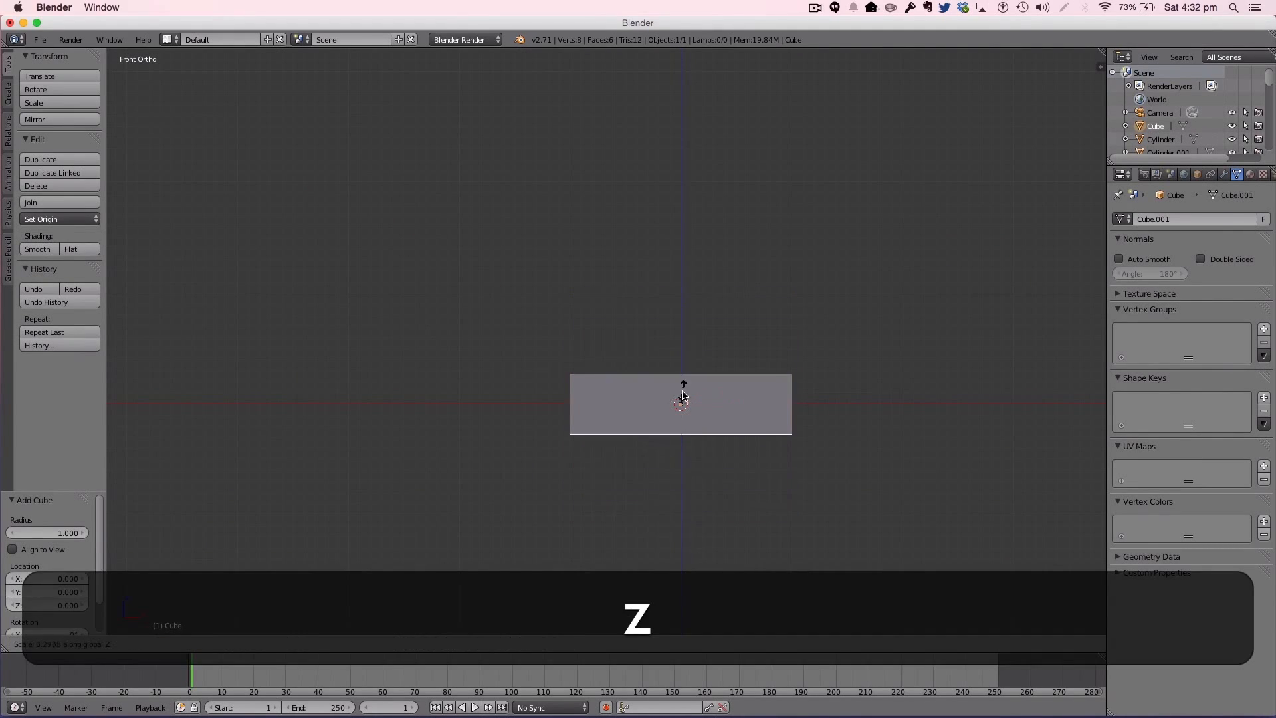
click(679, 365)
Step: Scale the cube by about 0.842 along X and 1.034 along Y, and flatten it further along Z
key(s)
key(x)
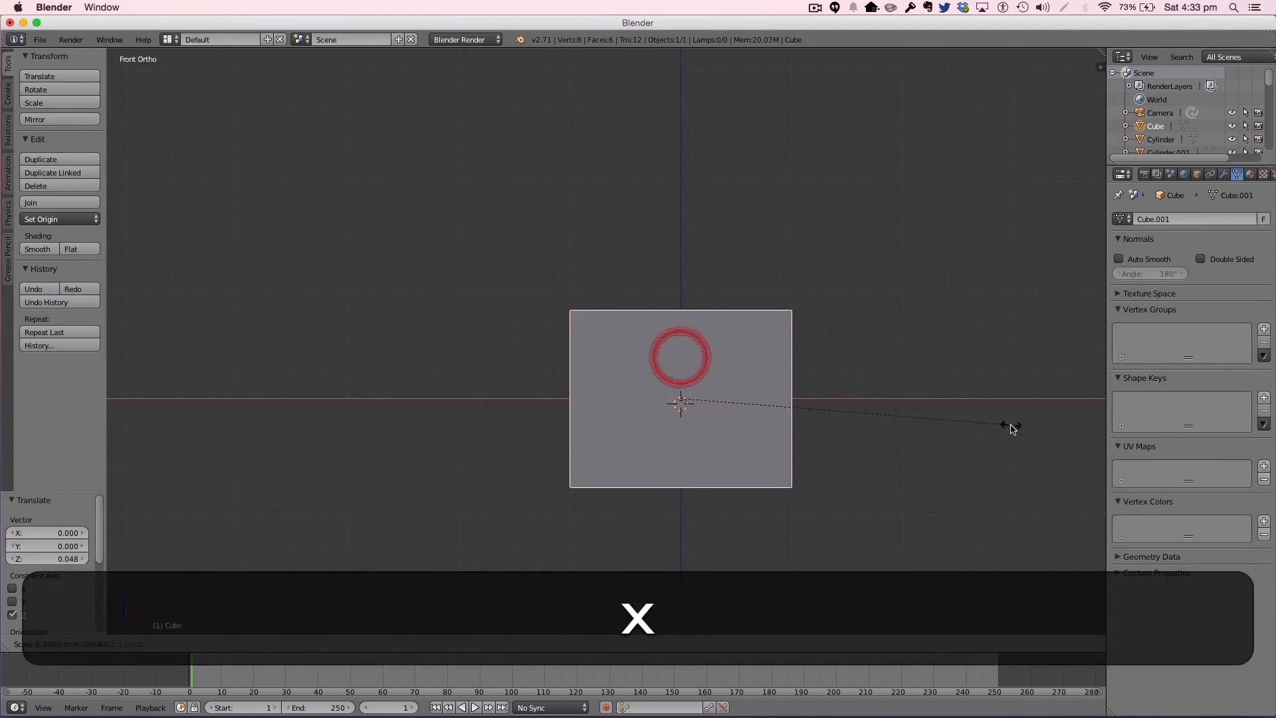
click(959, 420)
key(7)
key(s)
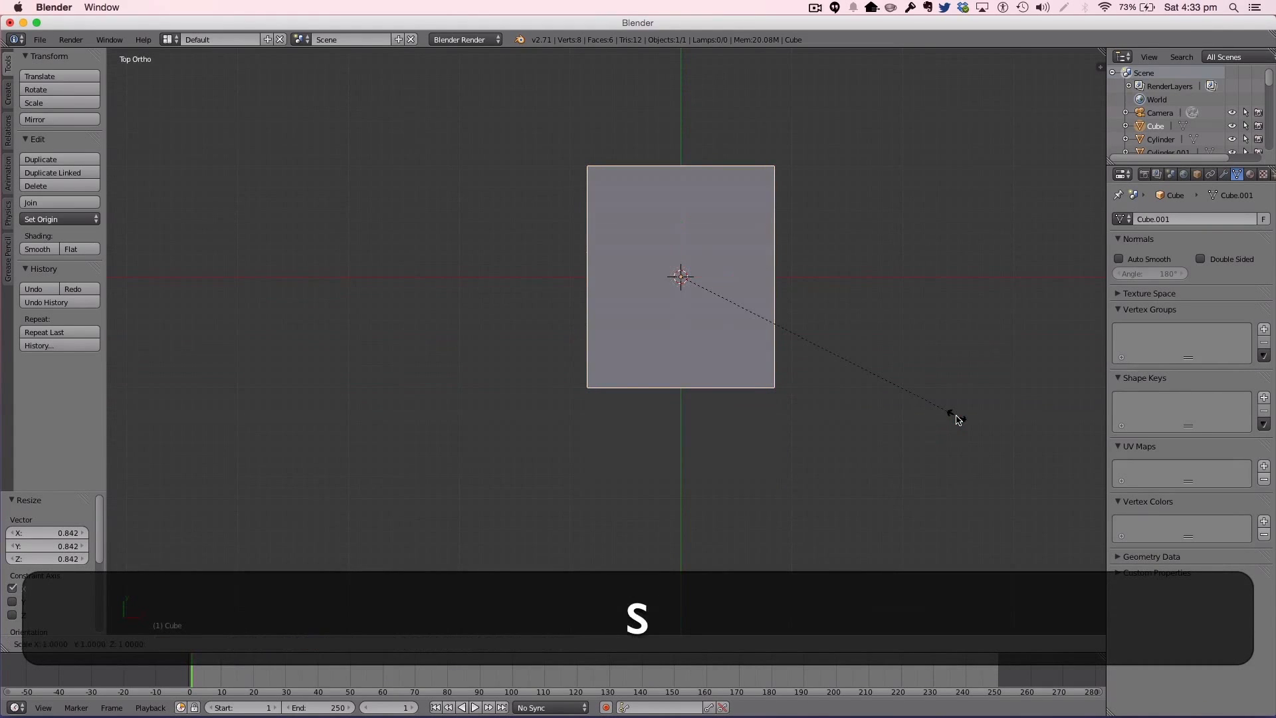
key(y)
click(954, 447)
key(1)
key(s)
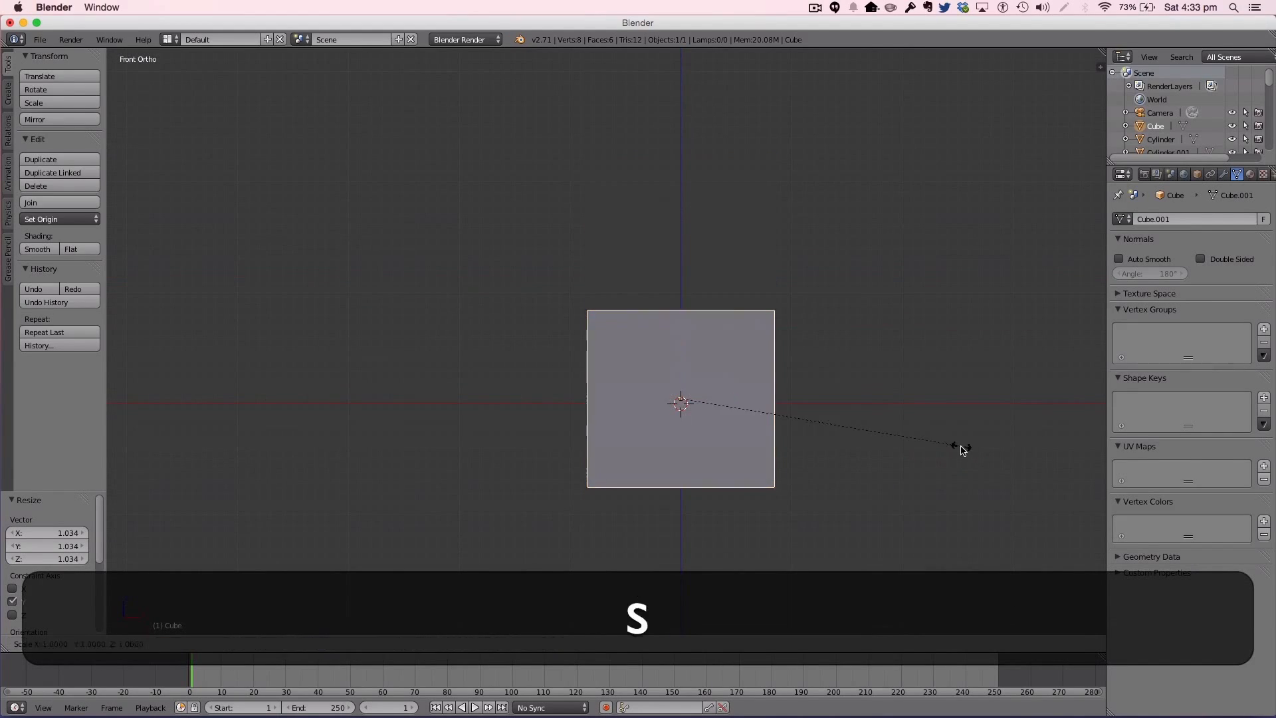
key(z)
click(902, 447)
key(a)
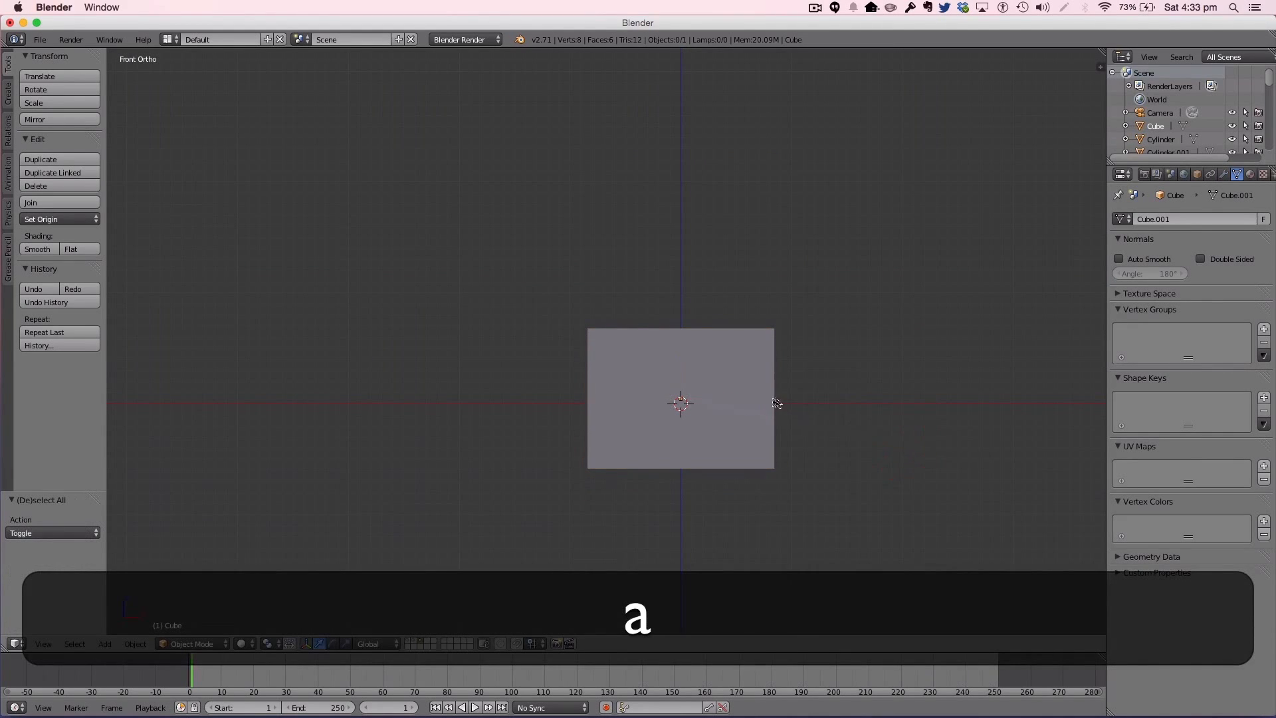
right_click(777, 403)
key(shift+a)
mouse_move(776, 399)
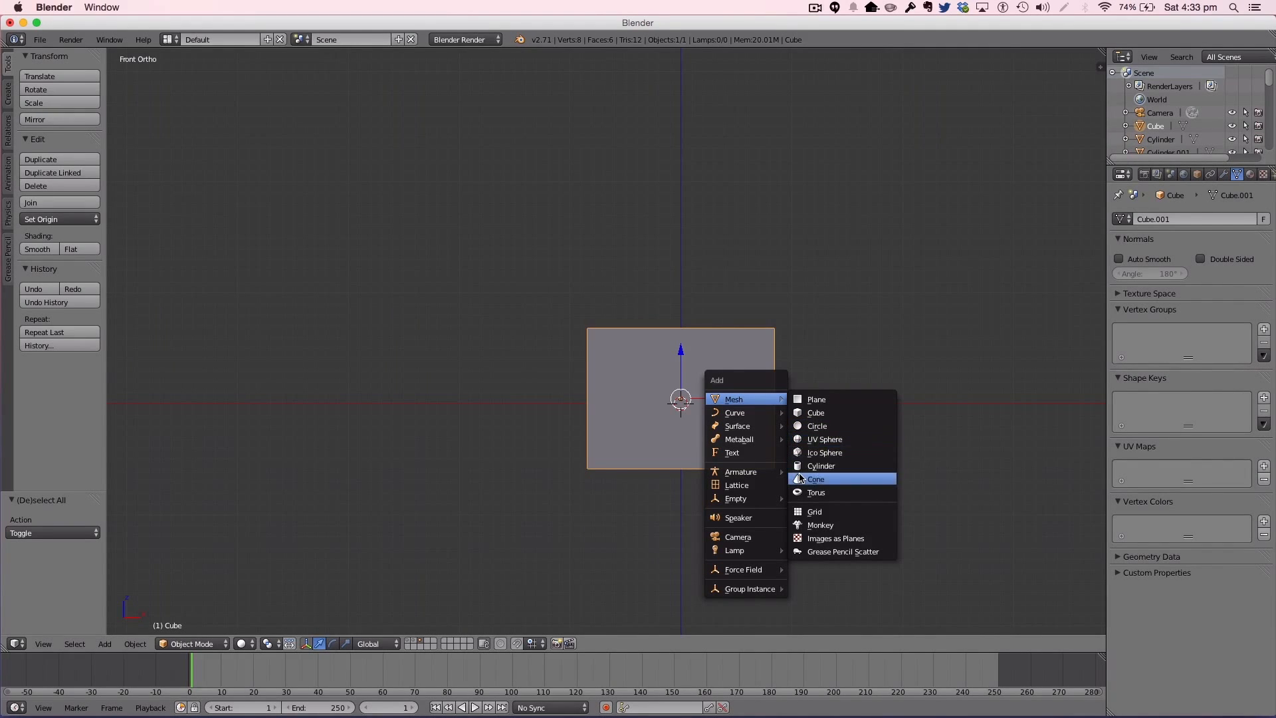
click(800, 478)
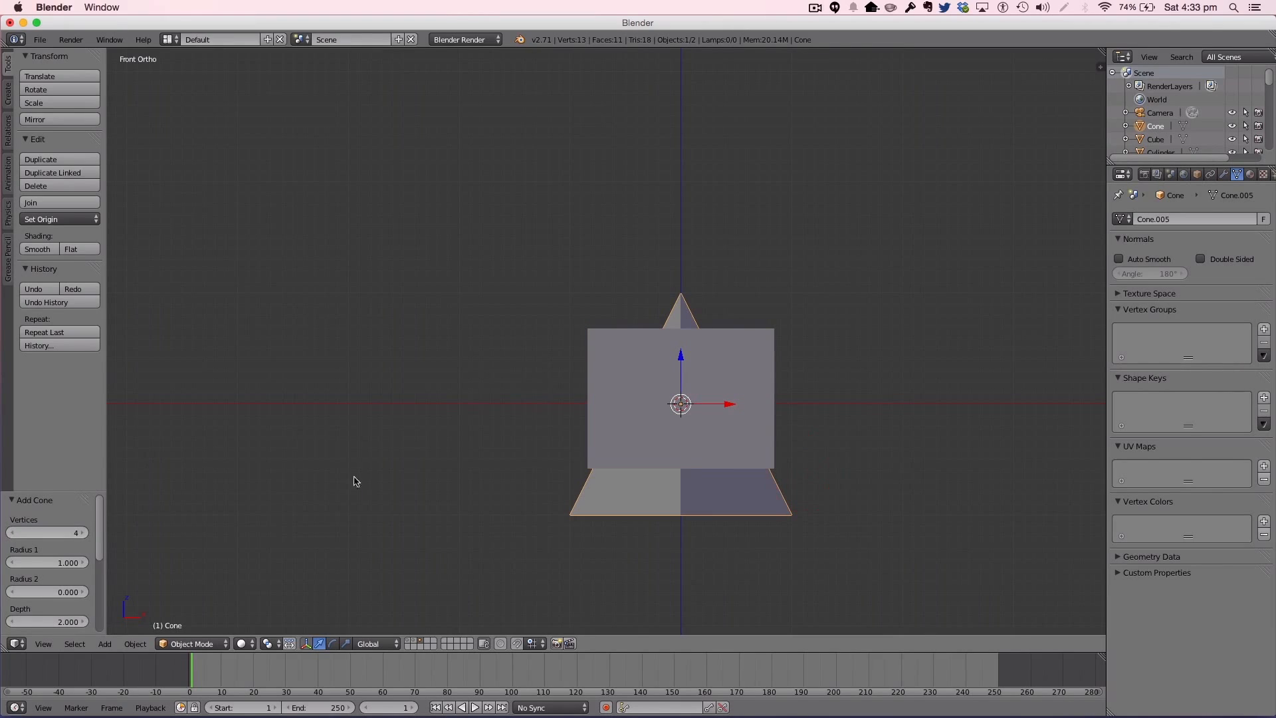
key(x)
click(676, 354)
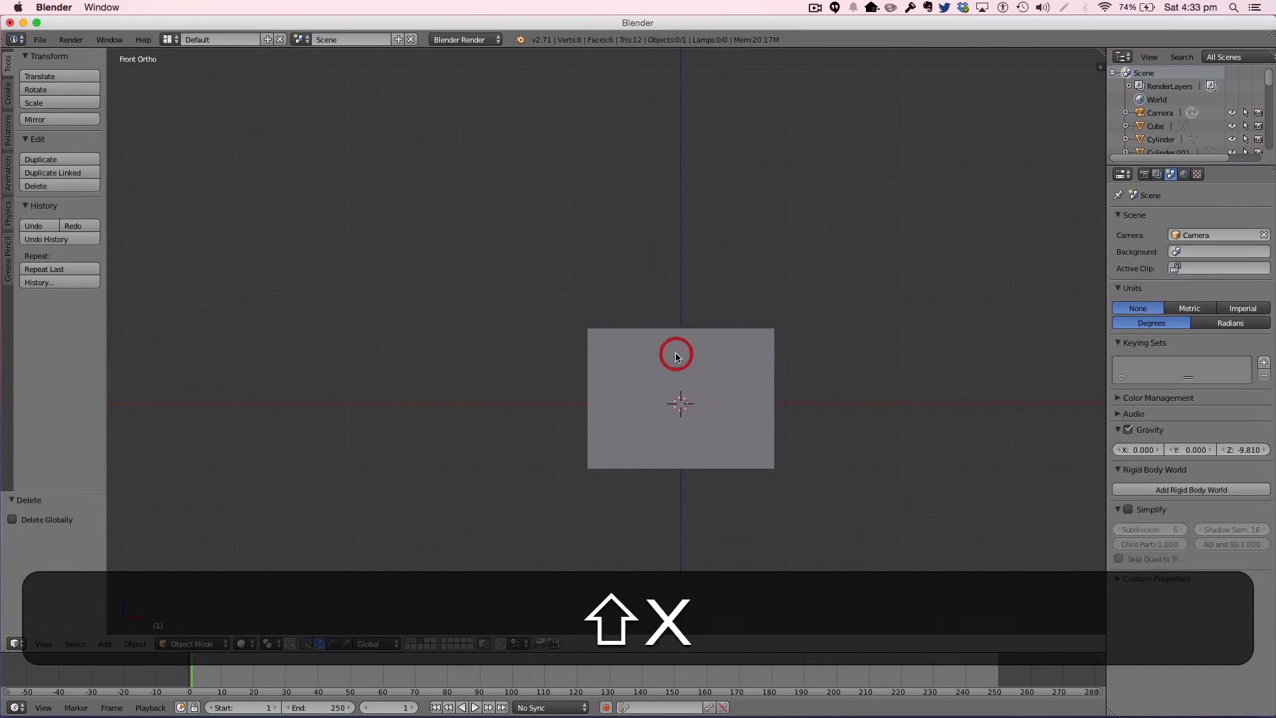
Step: Add a cylinder with 3 vertices for the roof and rotate it 90° about the X axis
key(shift+a)
mouse_move(676, 354)
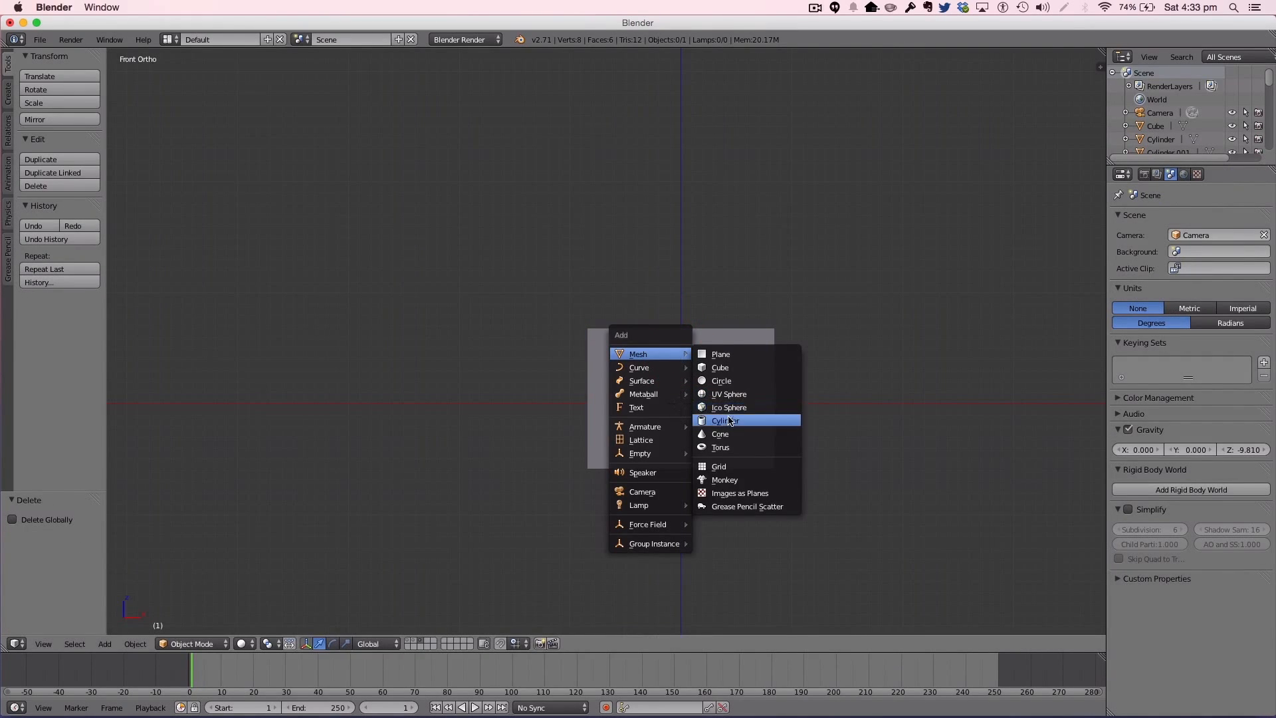
click(726, 420)
click(72, 532)
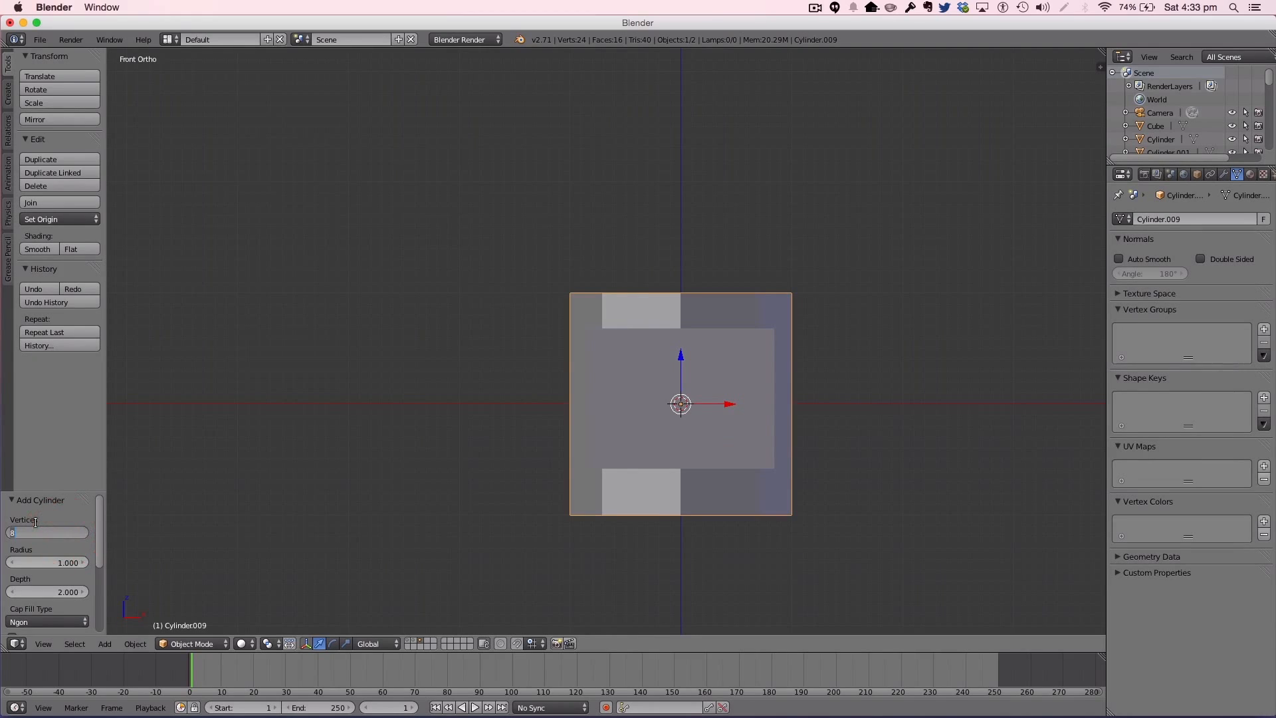
text(3)
key(Return)
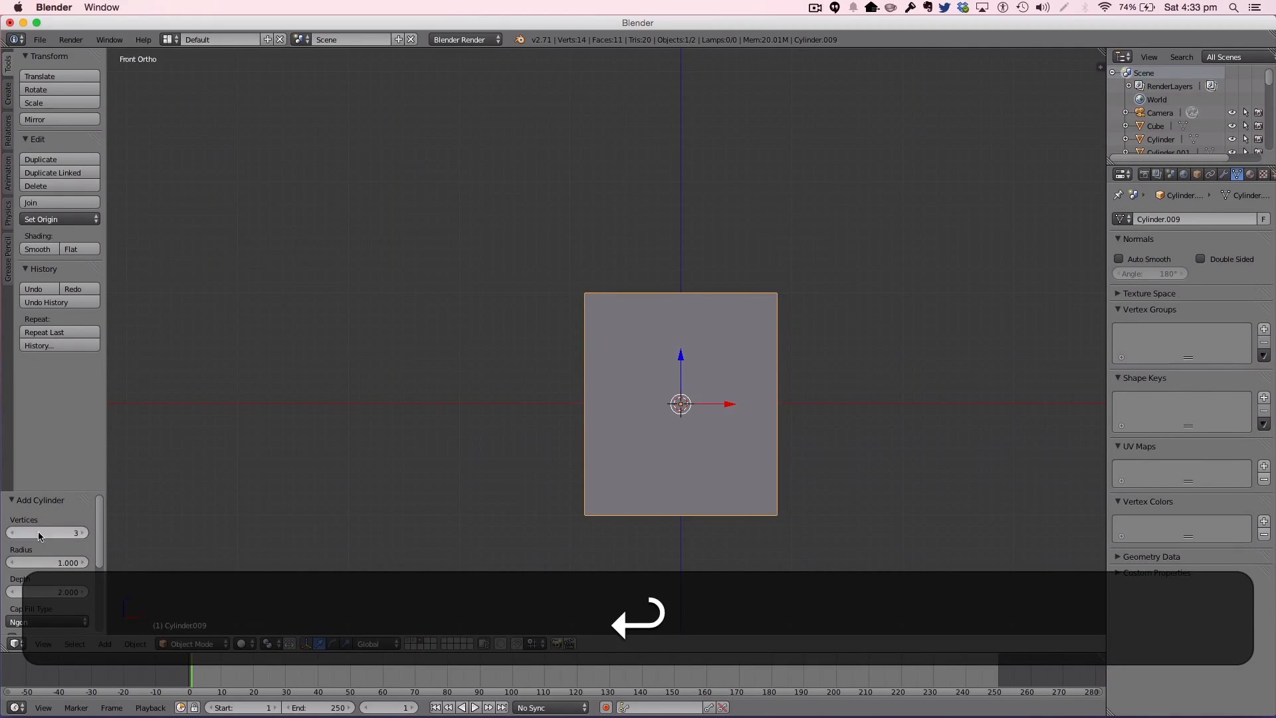
text(rx90)
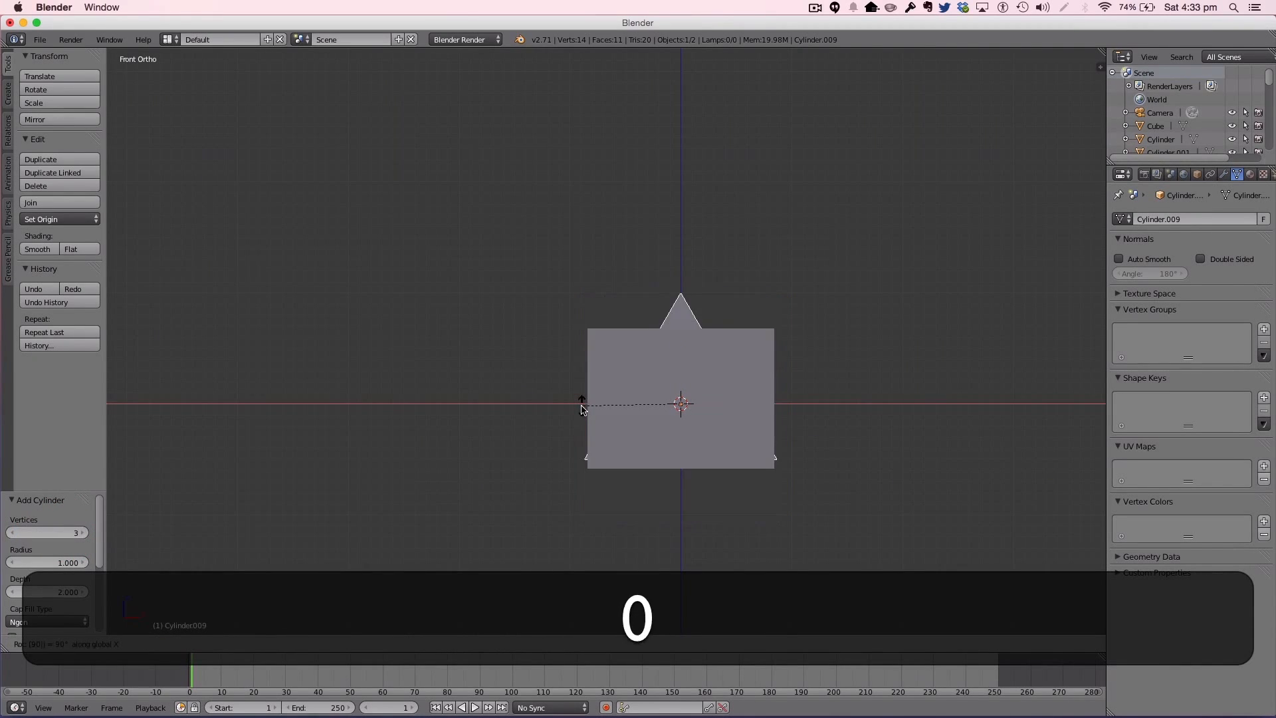
key(Return)
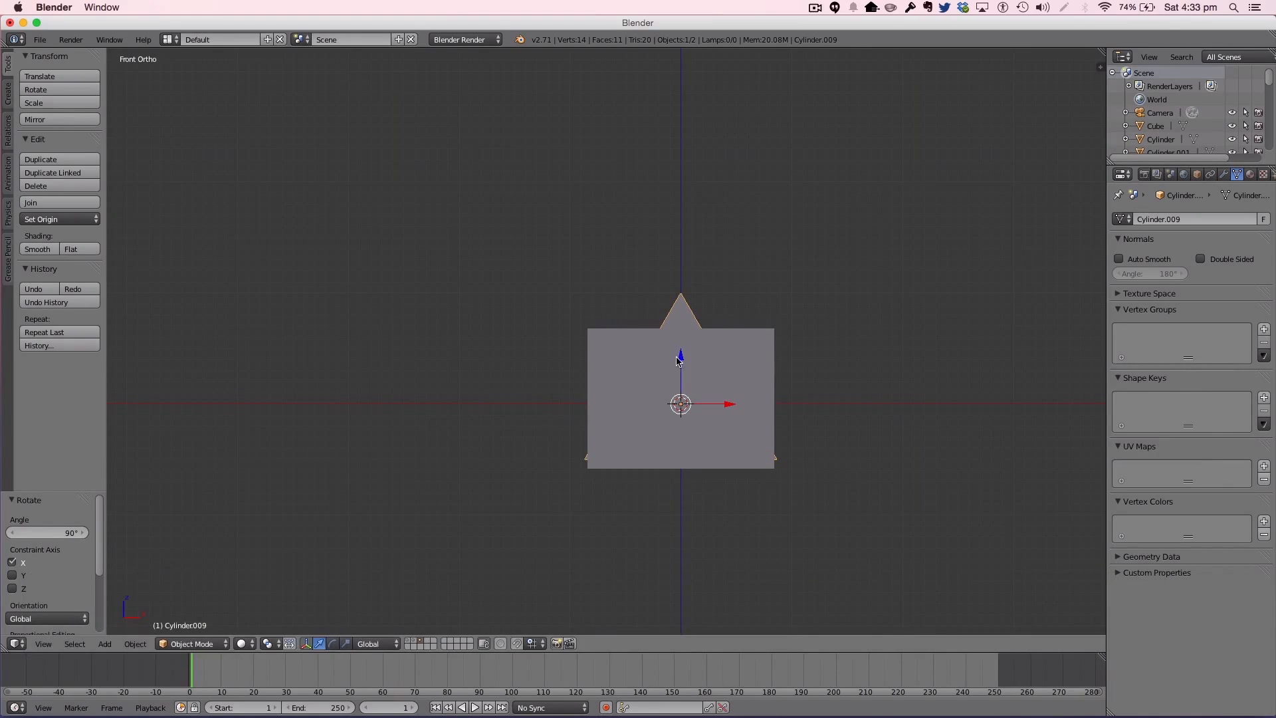
Step: Raise the triangular prism above the cube, scale it to about 0.564 along Z, and lower it onto the cube
drag(676, 361, 709, 208)
key(s)
key(z)
click(704, 235)
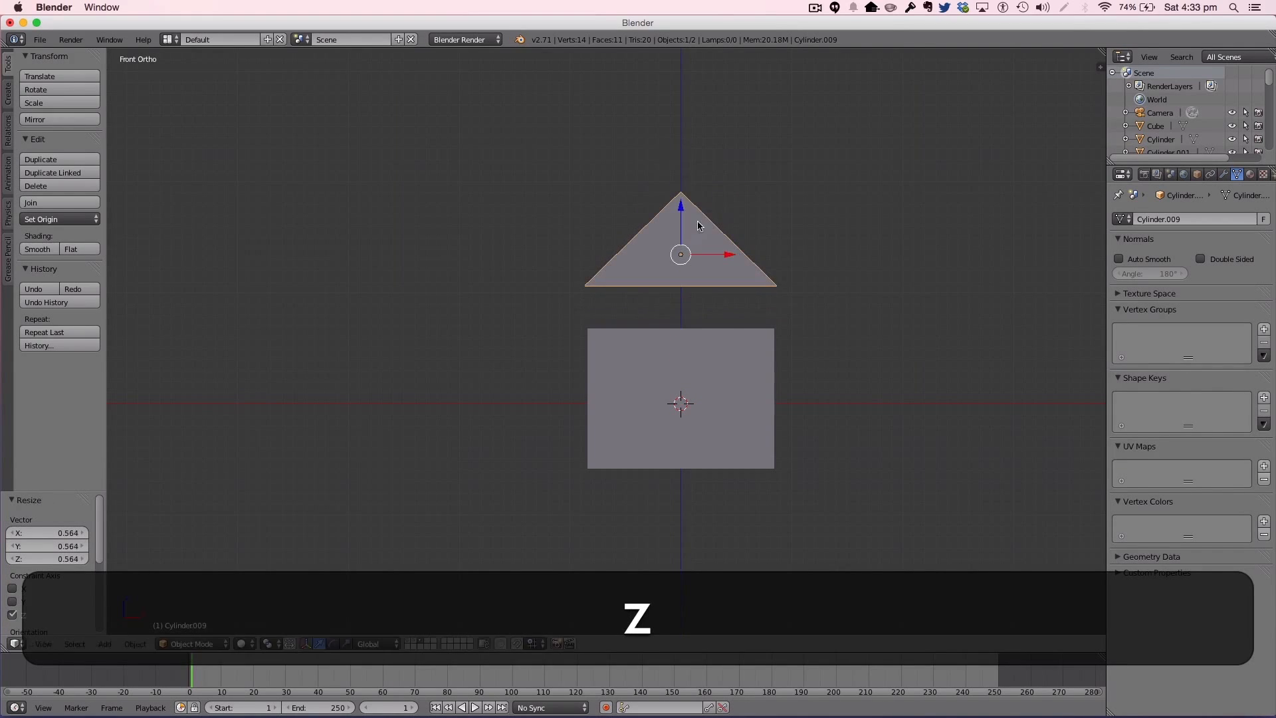
drag(682, 211, 677, 251)
Step: Widen the roof along X past the cube's sides, increase its height along Z, and adjust its vertical position
key(s)
key(x)
click(809, 248)
key(s)
key(z)
click(737, 199)
mouse_move(683, 247)
mouse_down()
mouse_move(693, 230)
mouse_move(686, 242)
mouse_up()
Step: Lengthen the roof along Y in the top view so it overhangs the cube's front and back
key(KP_7)
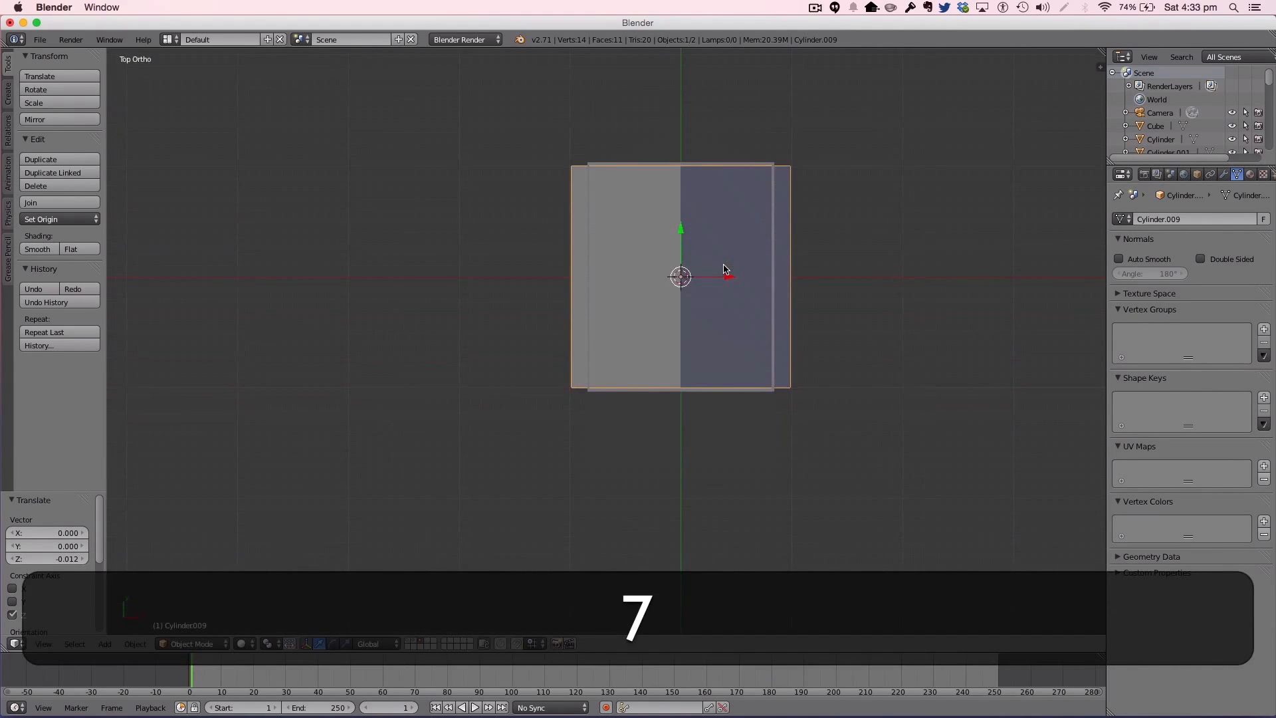
key(s)
key(y)
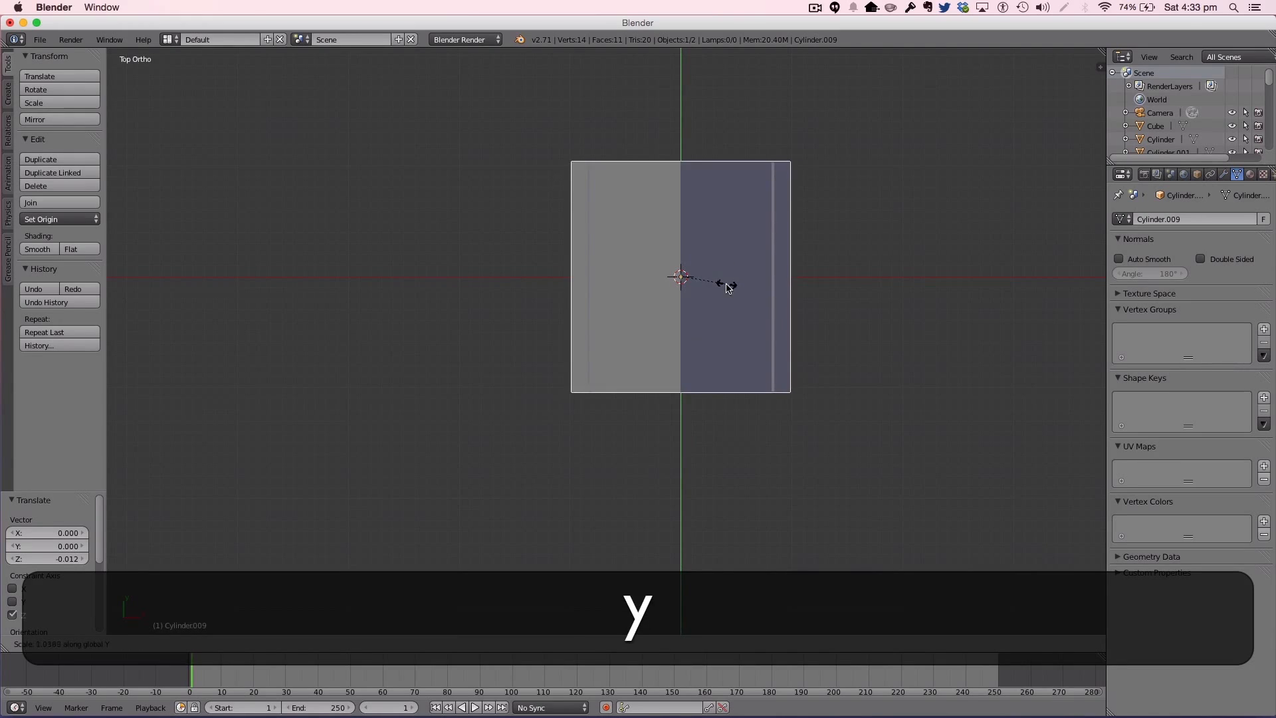
click(729, 293)
key(a)
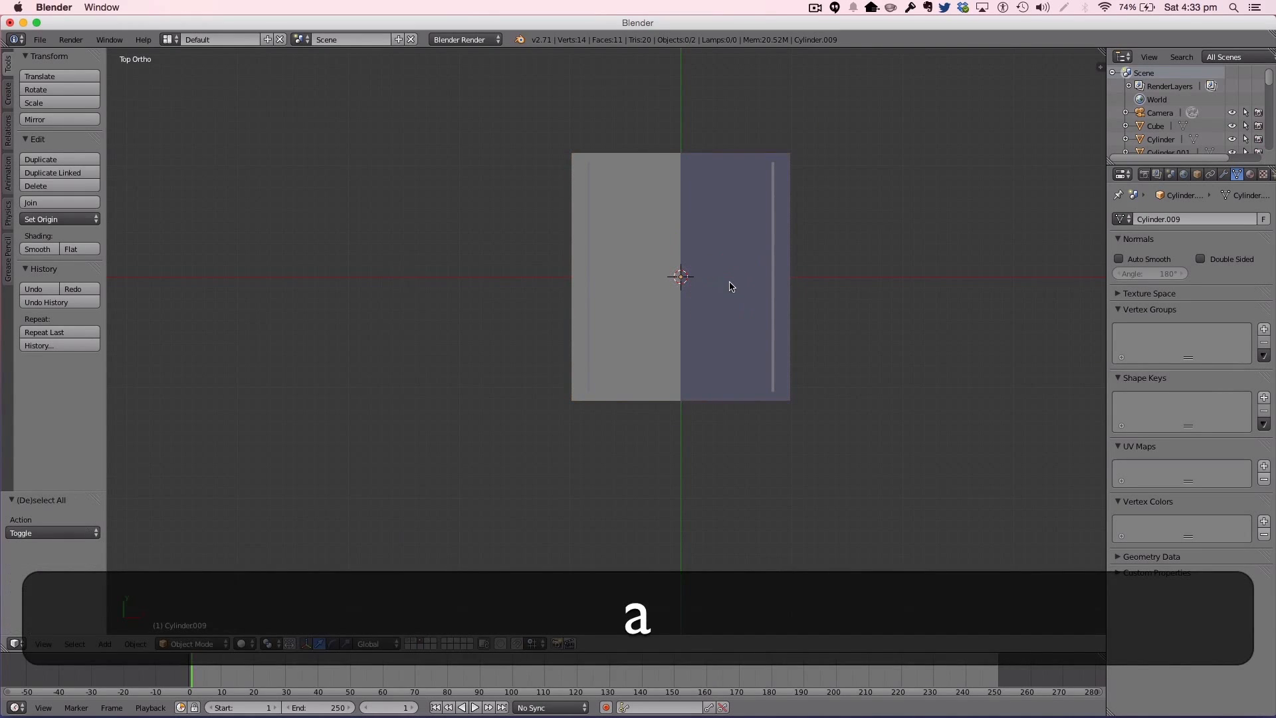
Step: Adjust the roof's vertical position in the front view and stretch it taller along Z
key(KP_1)
right_click(715, 269)
mouse_move(680, 250)
mouse_down()
mouse_move(678, 228)
mouse_move(678, 242)
mouse_up()
key(s)
key(z)
click(683, 229)
Step: Reduce the height of the cube beneath the roof by scaling it along Z
right_click(709, 444)
key(s)
key(z)
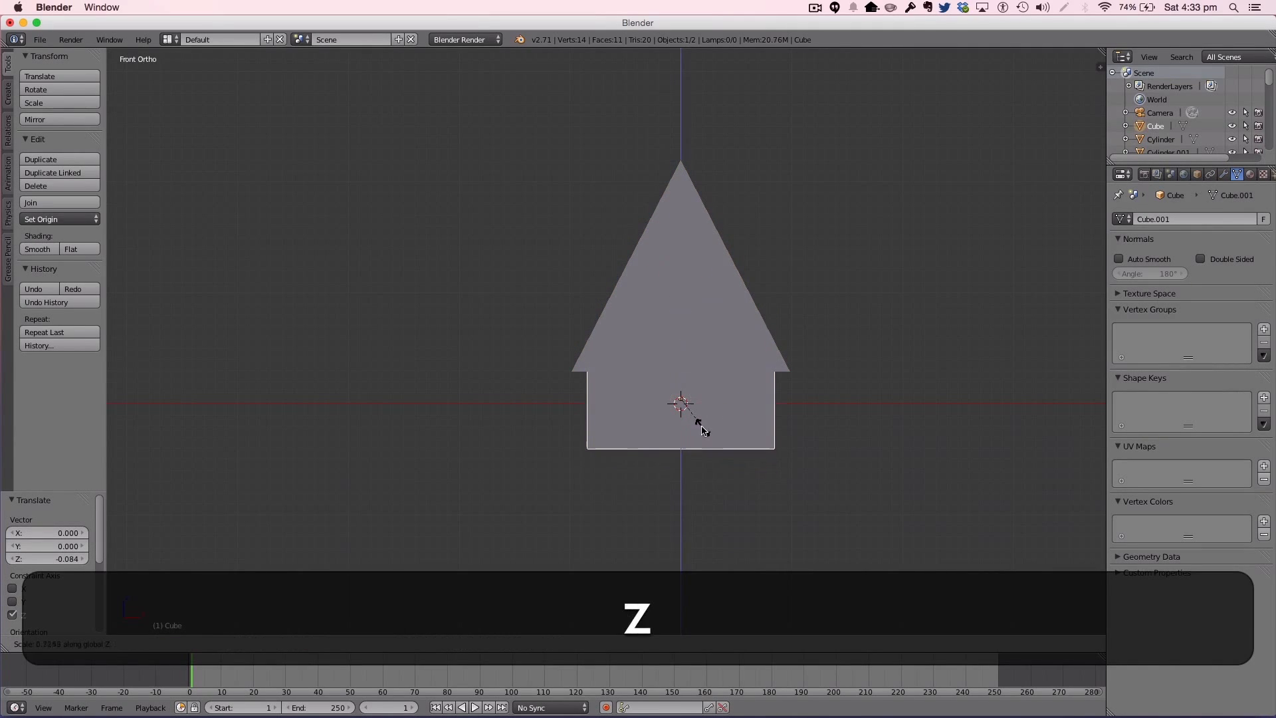
click(703, 428)
key(a)
Step: Scale the roof to about 0.767 along Z, and fine-tune its height with a second, slight Z scaling
right_click(712, 336)
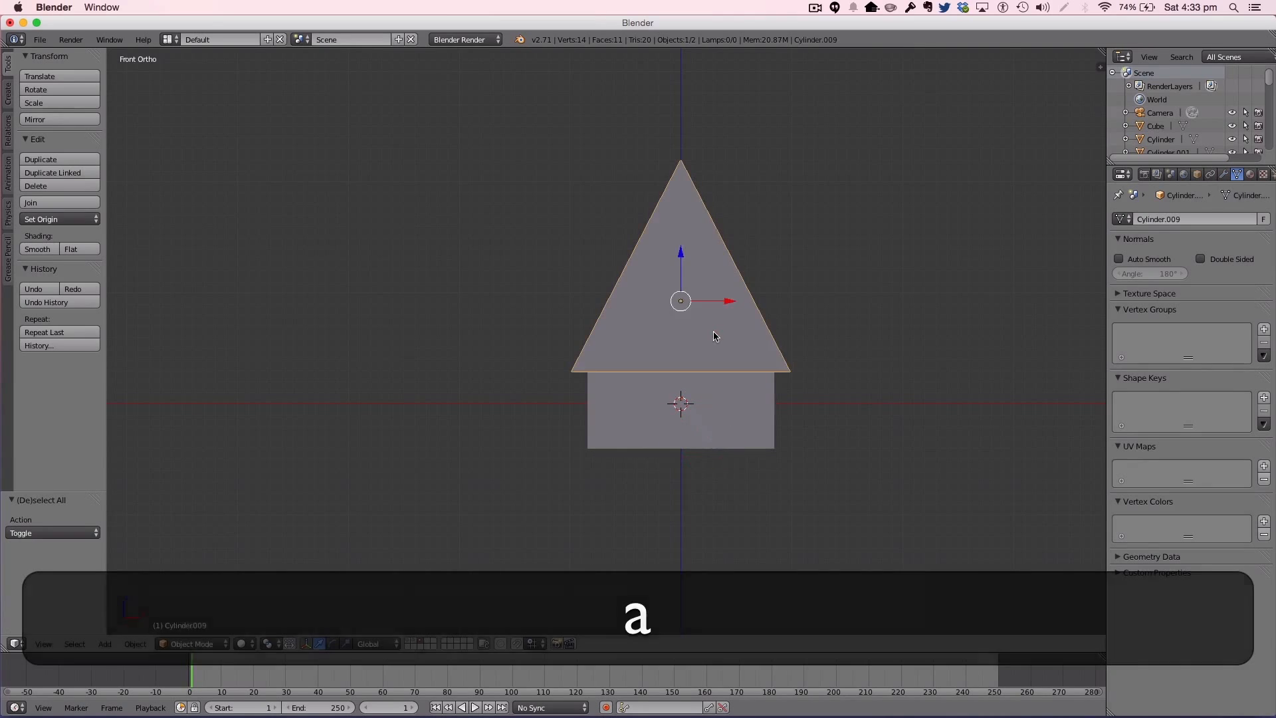
key(s)
key(z)
click(709, 325)
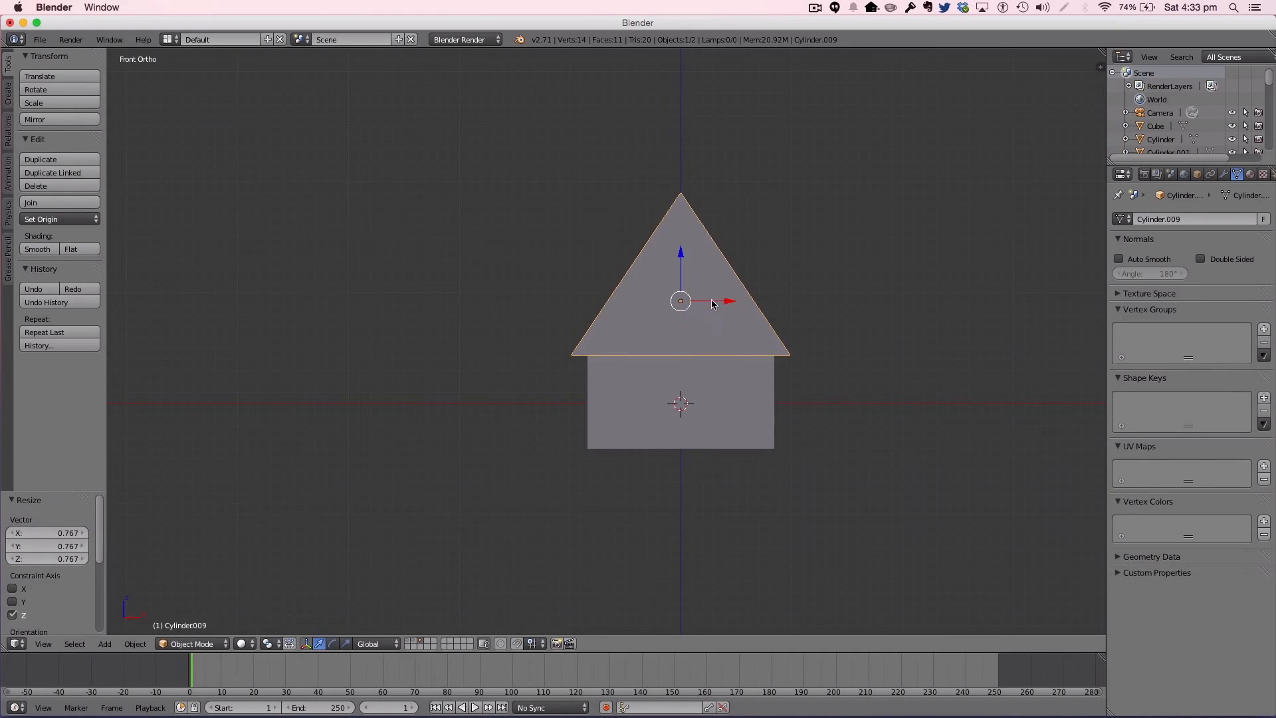
key(s)
key(z)
click(713, 286)
key(a)
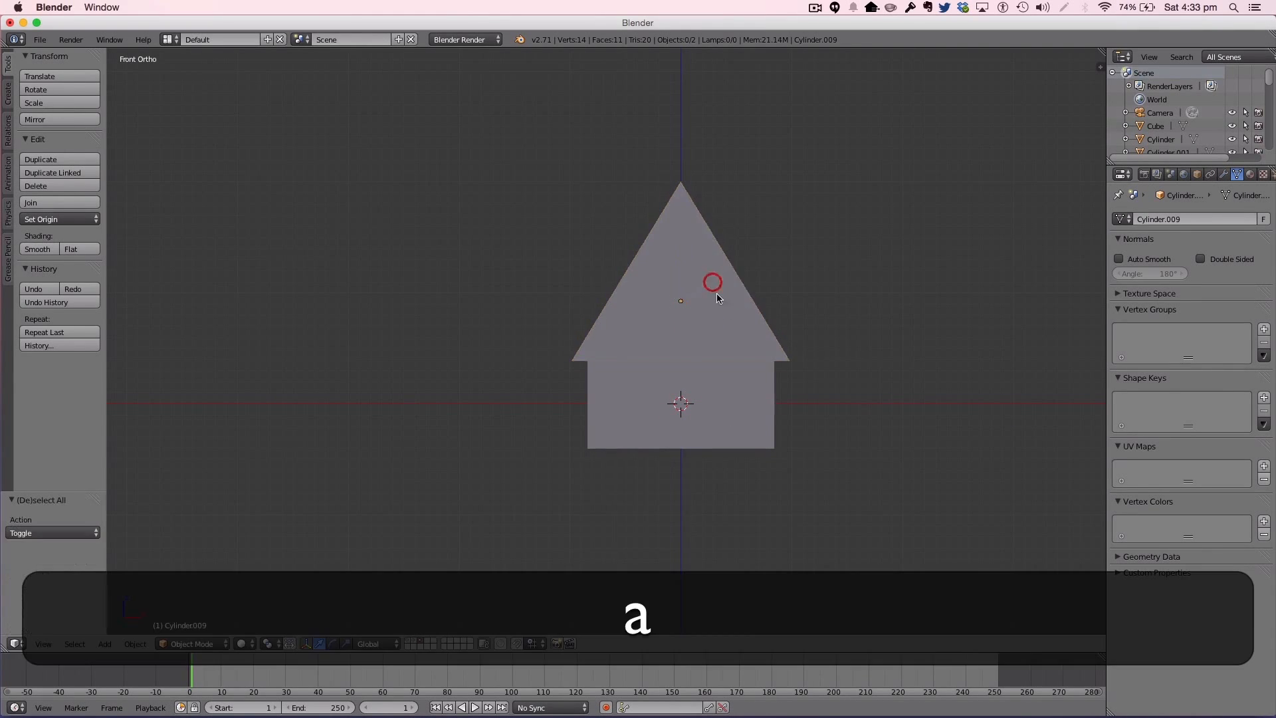
Step: Subdivide the whole mesh of the cube under the roof four times in Edit Mode
middle_drag(760, 370, 699, 403)
right_click(699, 403)
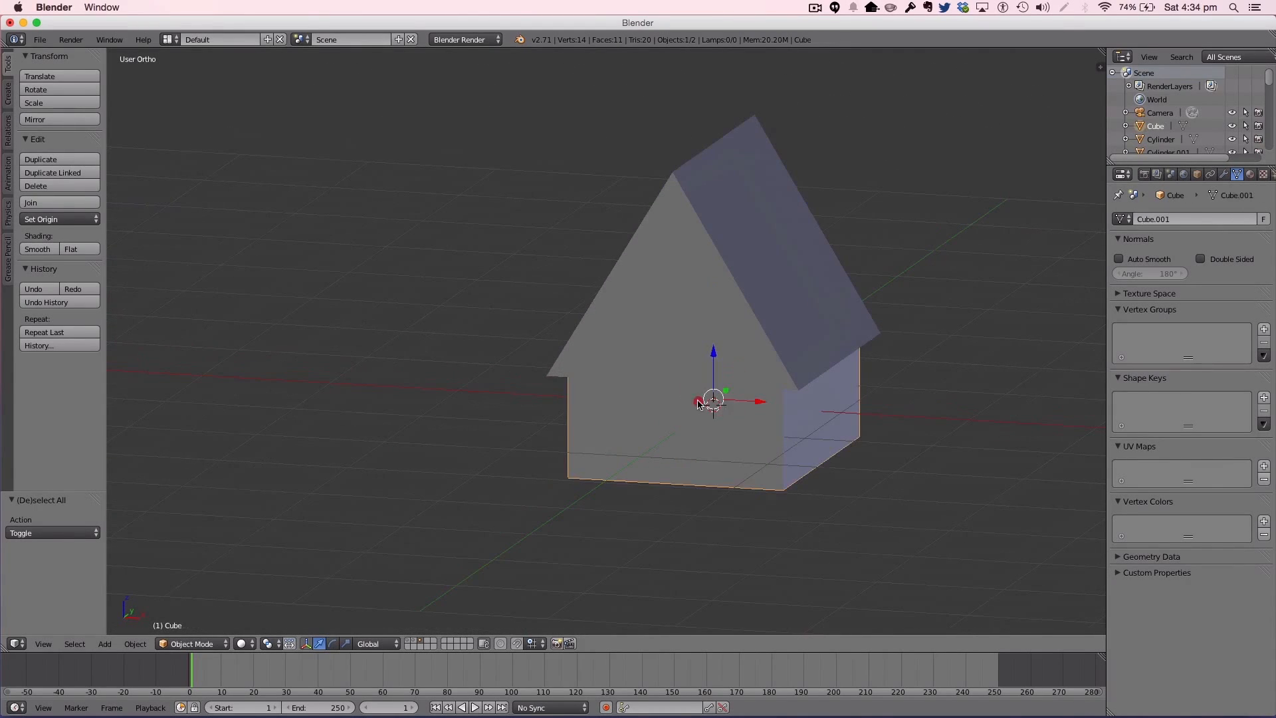
key(1)
key(Tab)
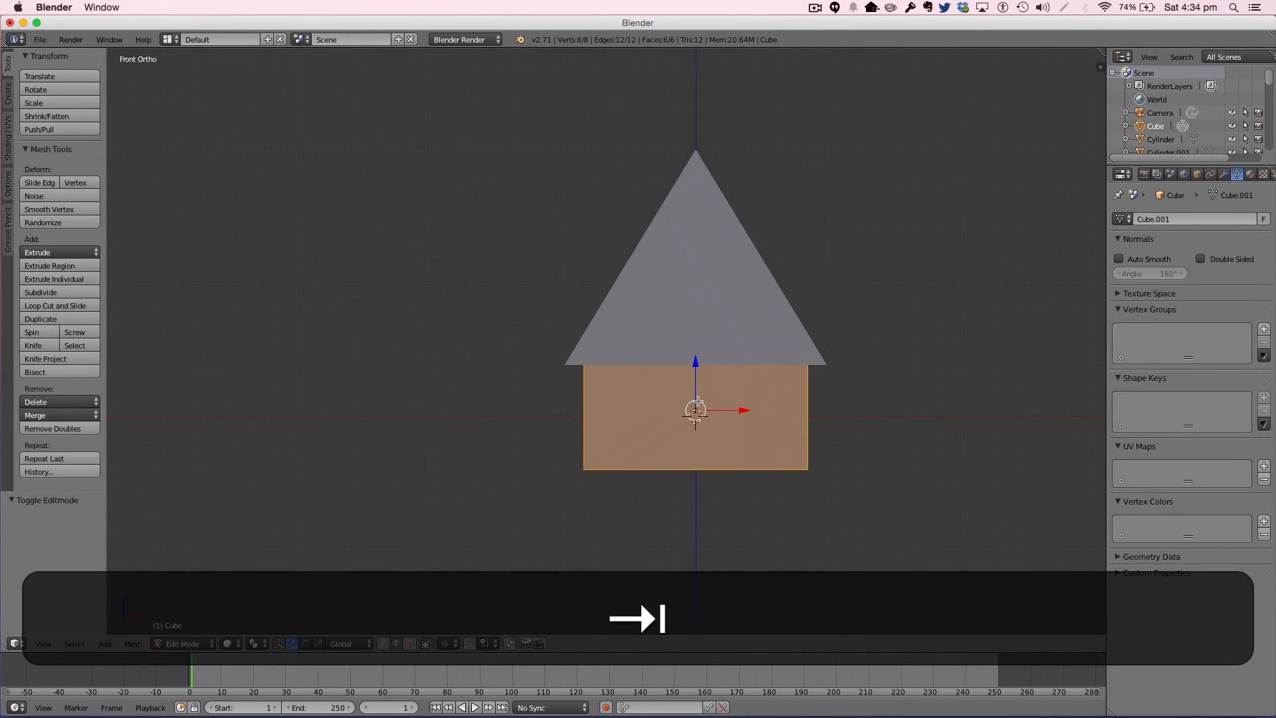
key(w)
click(697, 399)
key(w)
click(698, 399)
key(w)
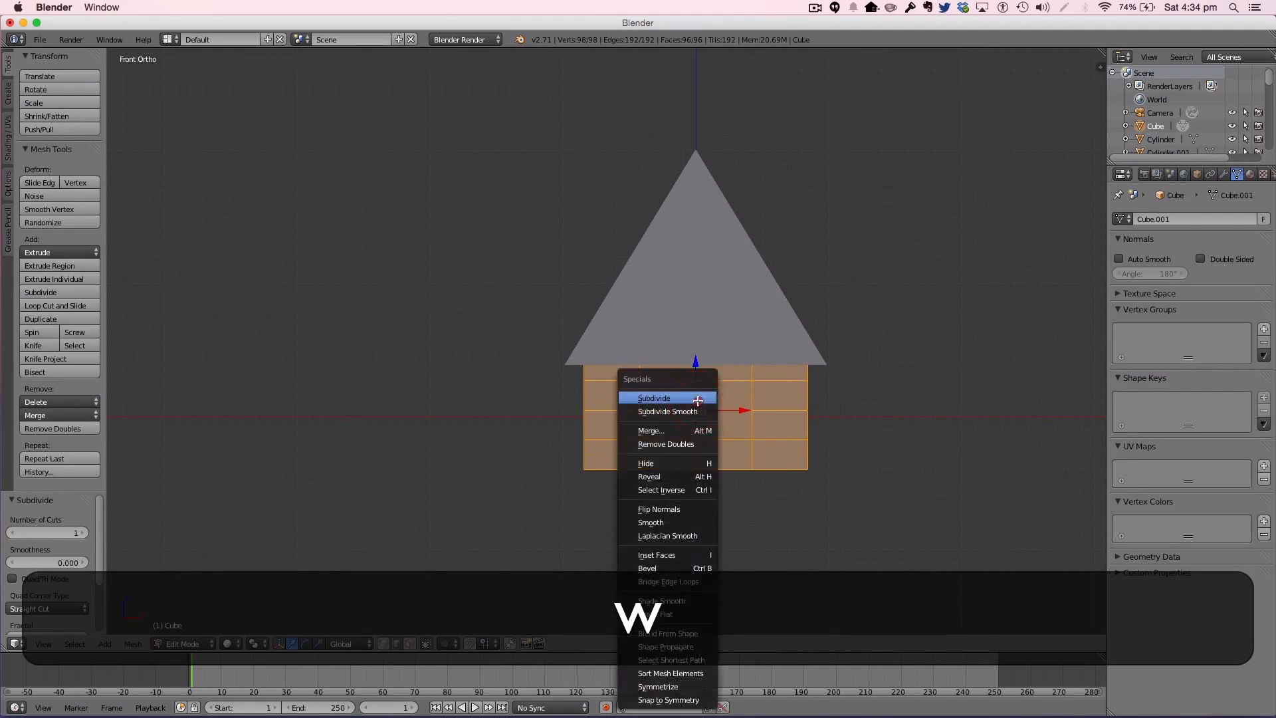
click(694, 399)
key(w)
click(694, 399)
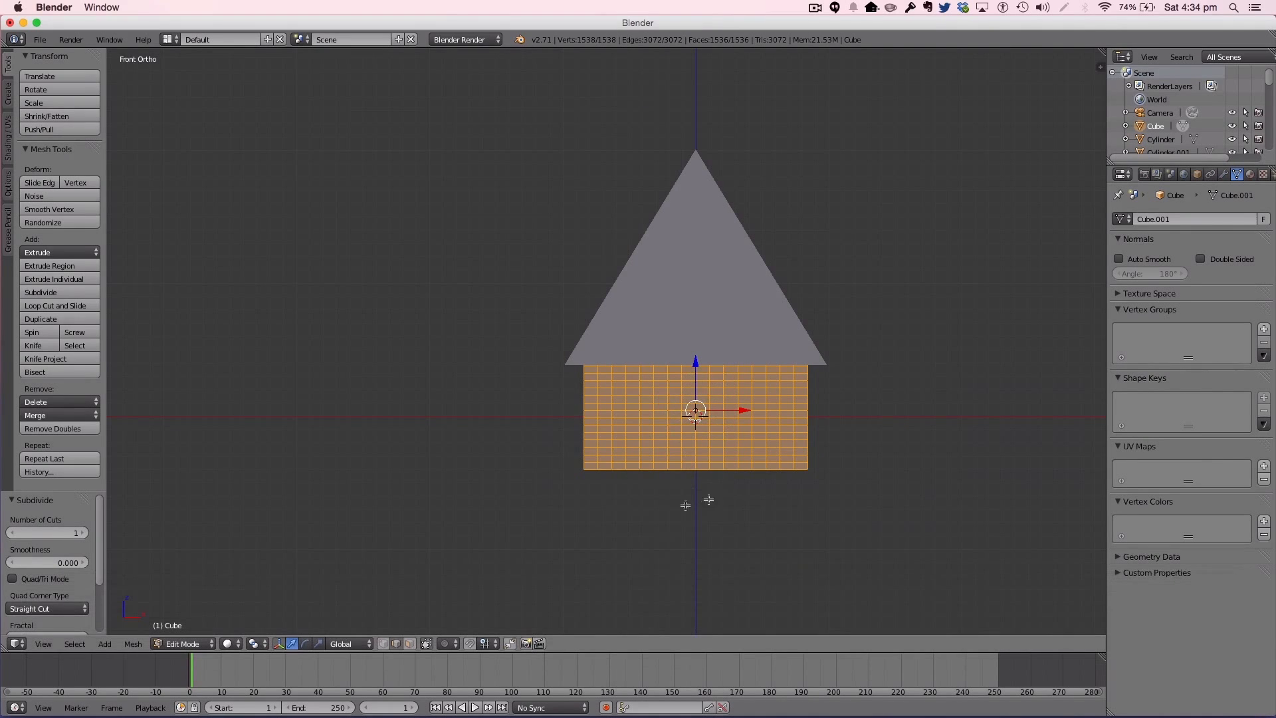
Step: Clear the selection and circle-select the front wall faces forming a door frame's left column and top row
key(a)
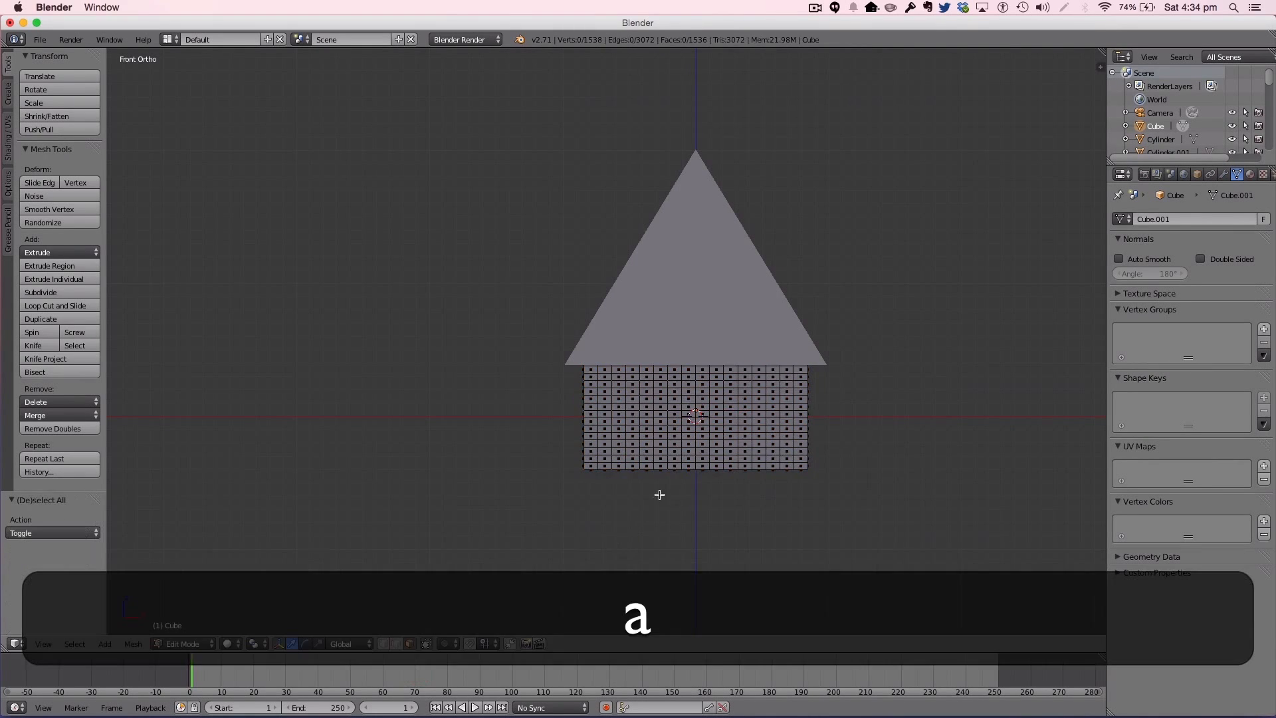
key(shift)
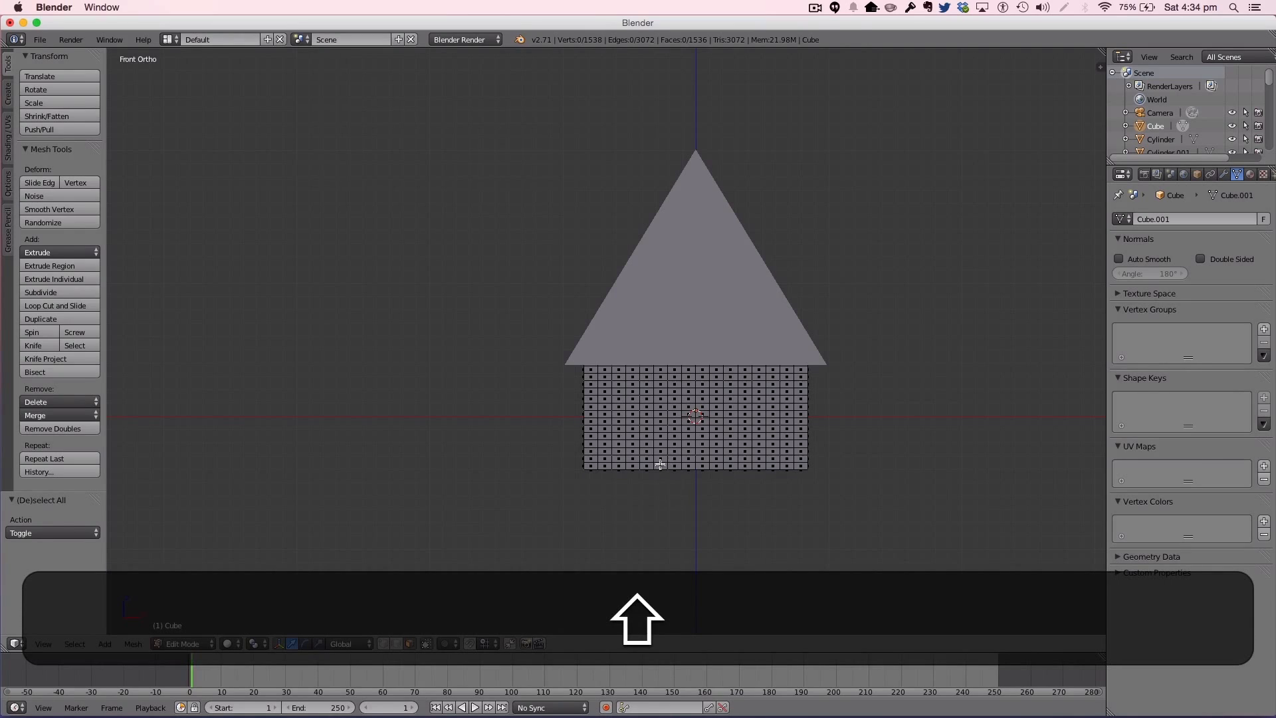
key(shift+c)
drag(662, 459, 664, 437)
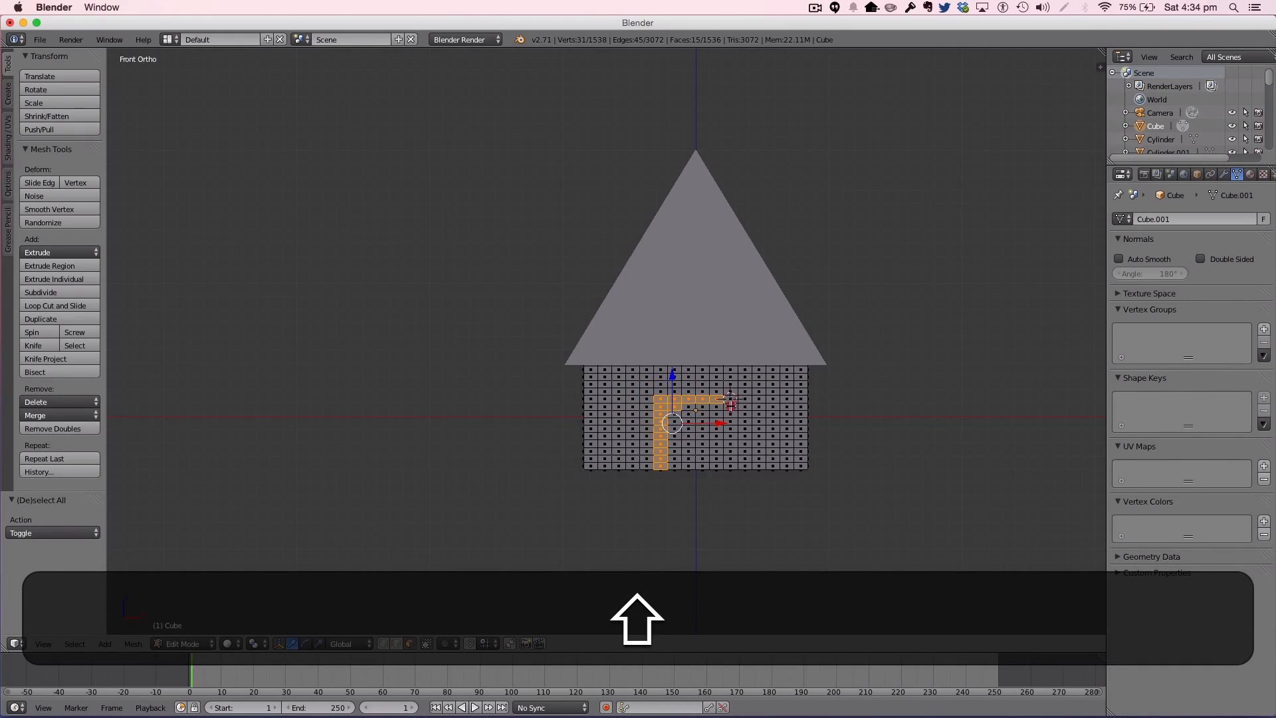
Step: Add the door frame's right column of faces down to the wall's base and deselect the stray faces around it
key(c)
drag(729, 407, 725, 425)
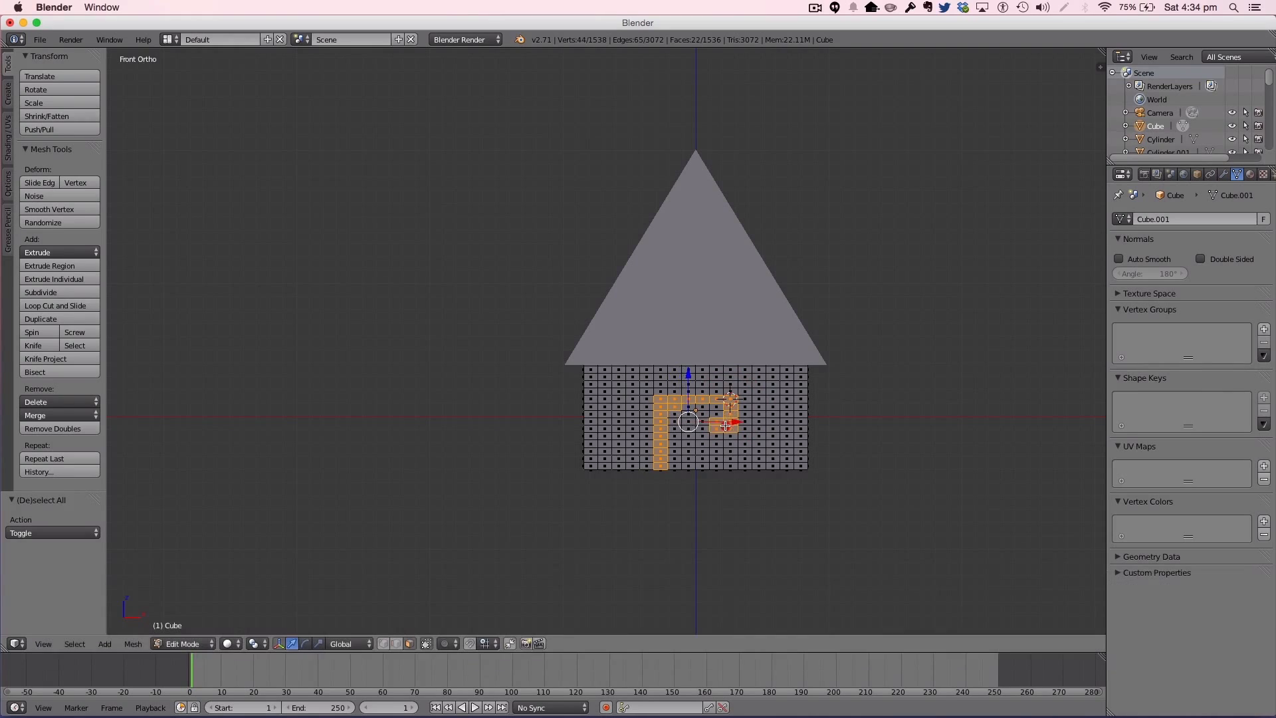
shift+click(732, 461)
shift+click(718, 424)
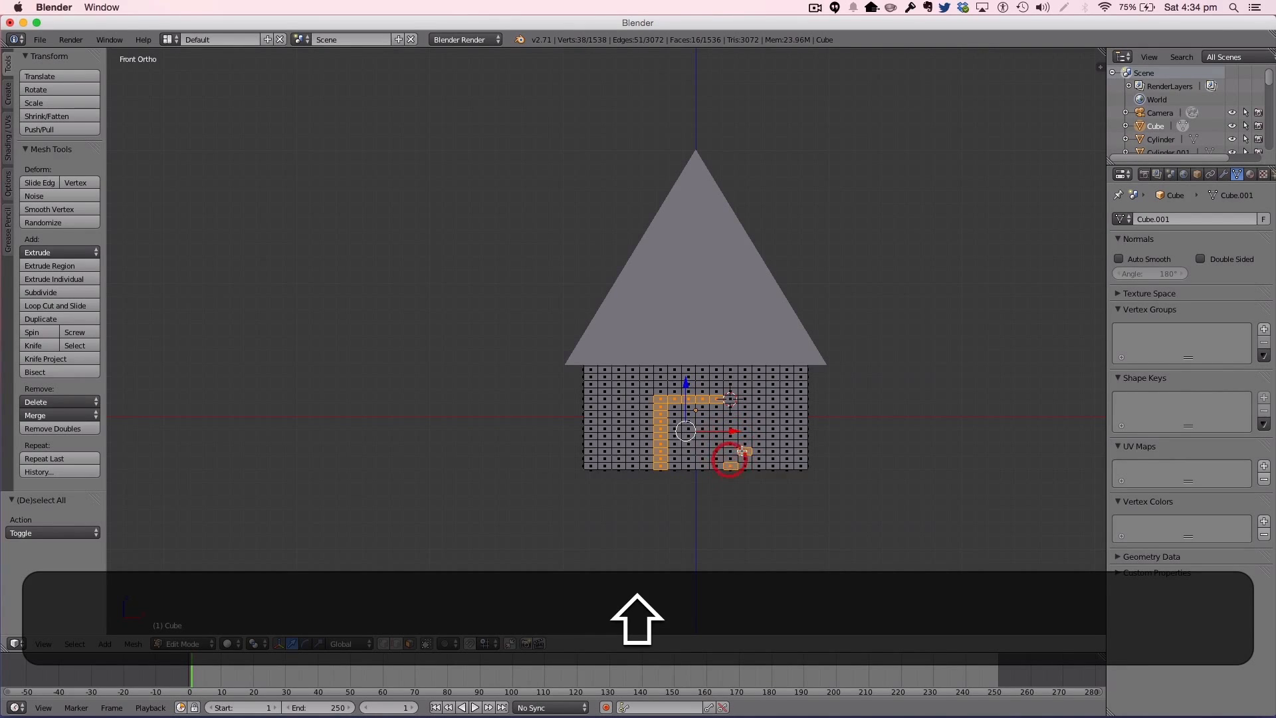
key(shift+c)
shift+right_click(716, 428)
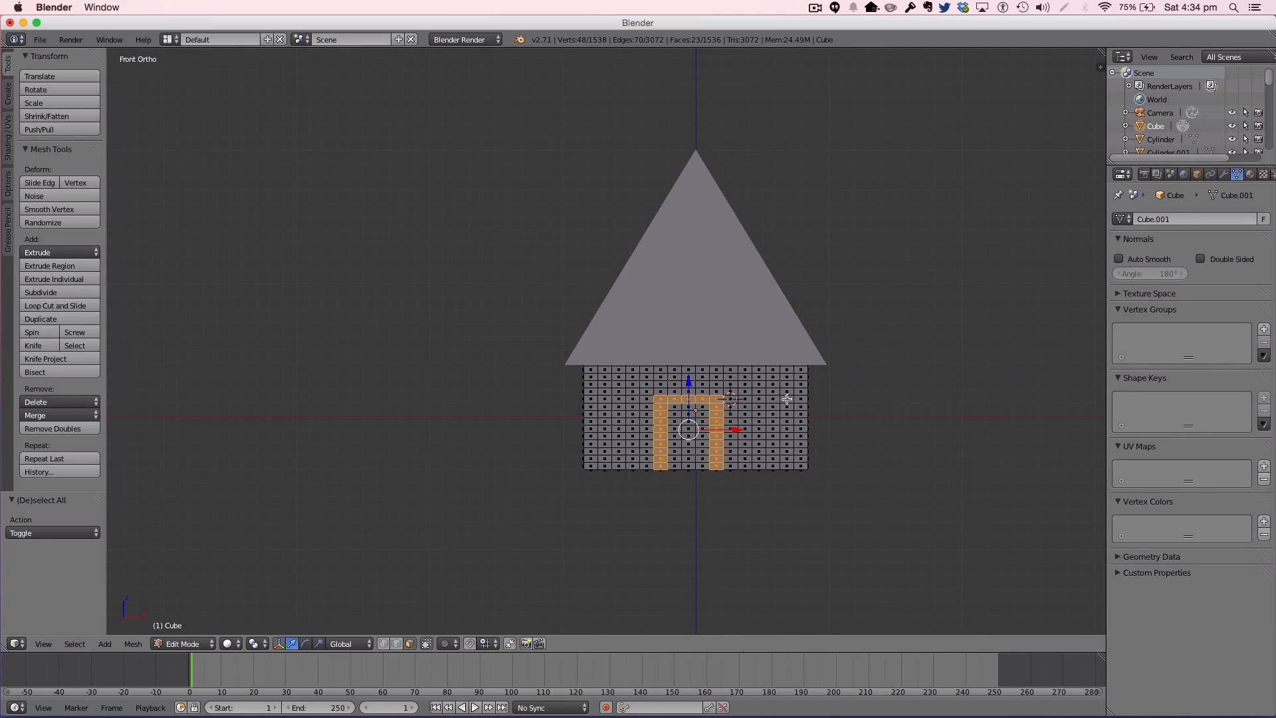
Step: Deselect the door frame's left column and select the adjacent inner column of faces down to the base instead
key(shift)
shift+right_click(661, 399)
shift+right_click(658, 412)
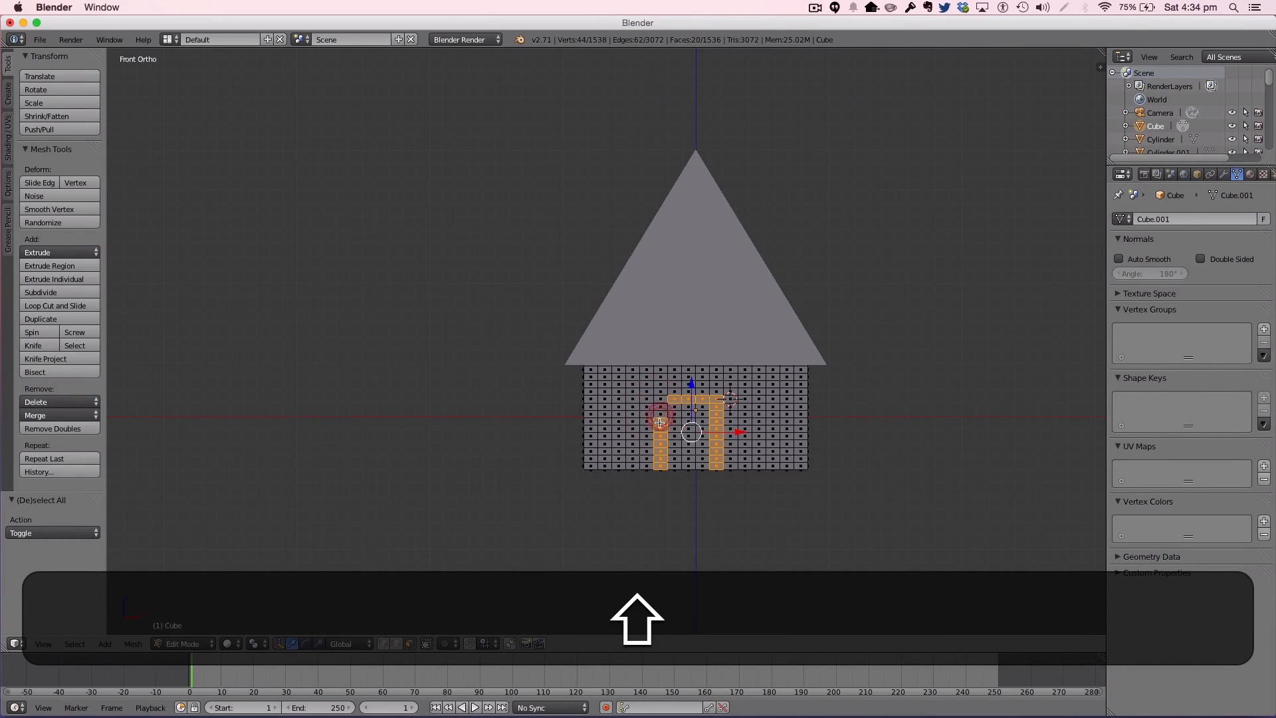
shift+right_click(662, 458)
key(c)
drag(674, 408, 673, 434)
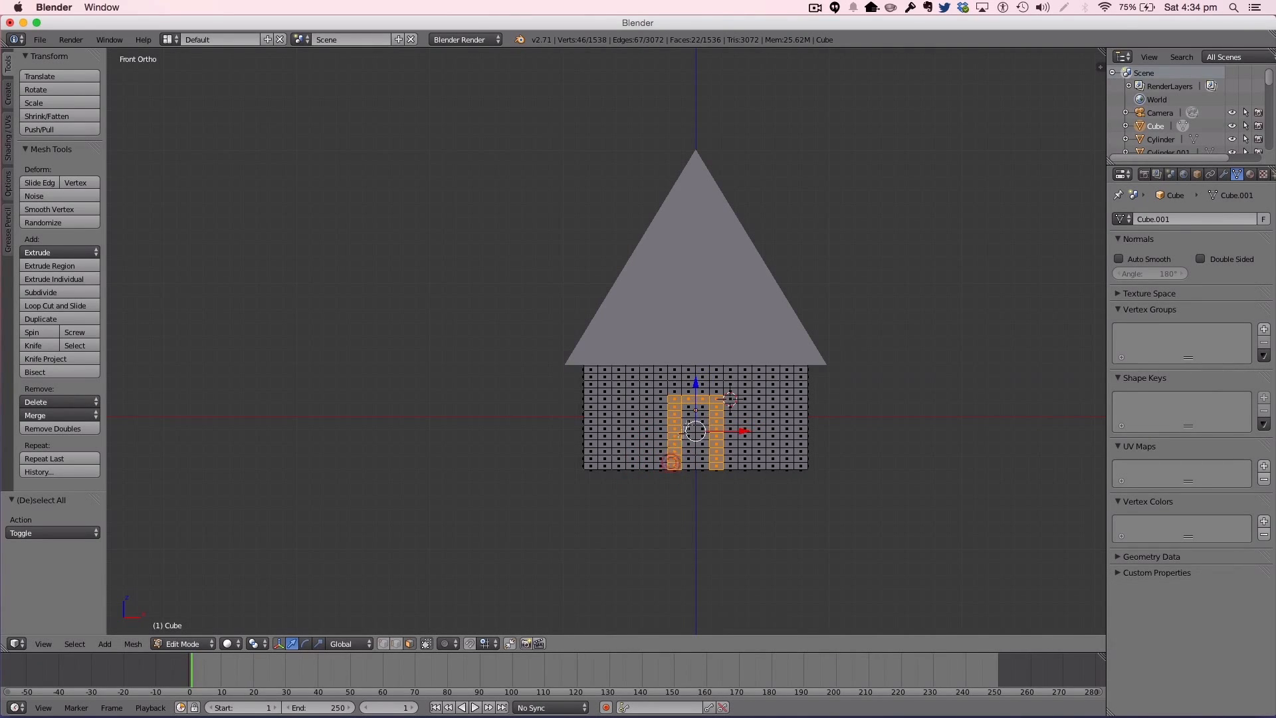
Step: Extrude the selected door frame faces and move them out from the front wall by about 0.03, clearing the selection
key(Escape)
key(7)
key(e)
click(781, 412)
scroll(780, 412, up, 4)
middle_drag(781, 413, 709, 338)
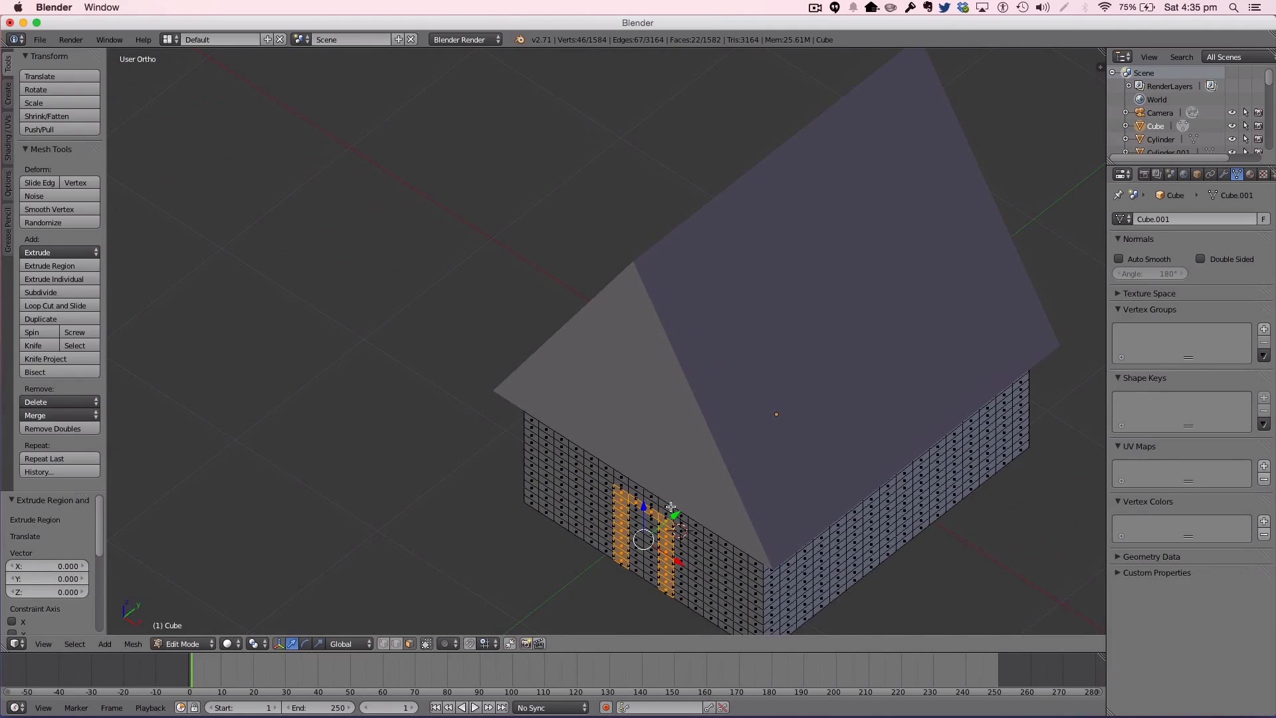
key(g)
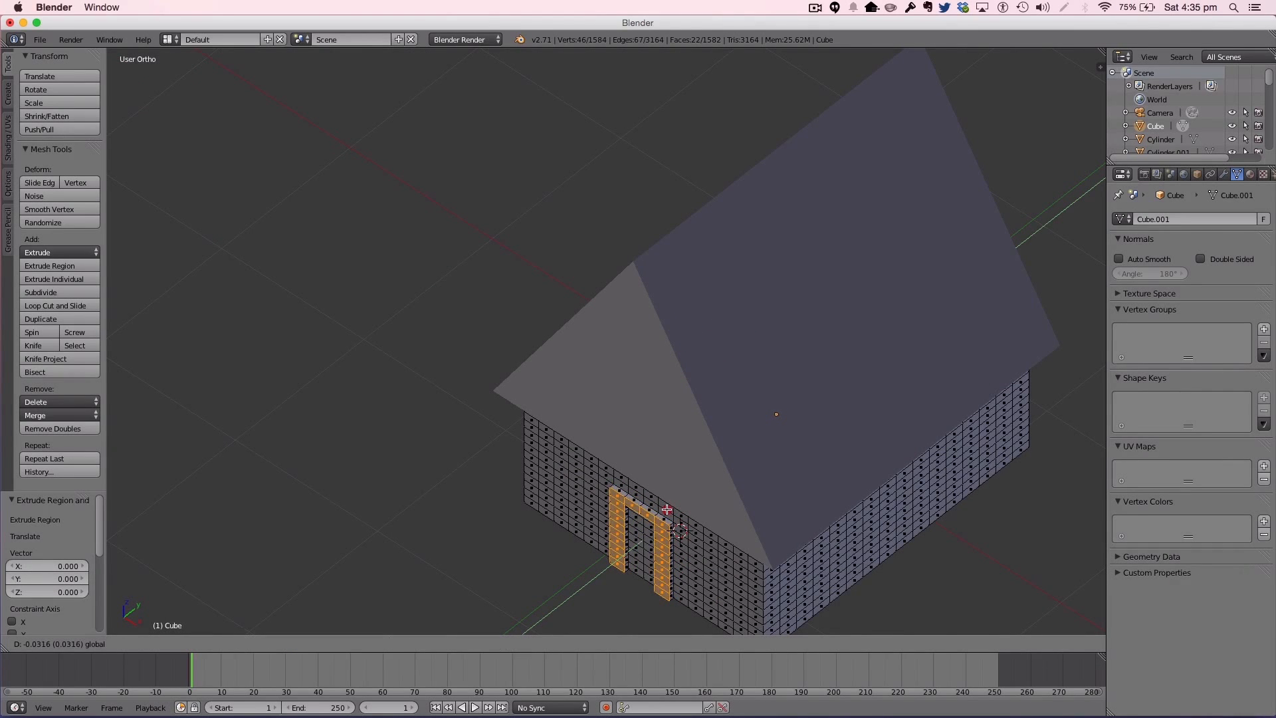
click(666, 509)
key(a)
scroll(786, 512, down, 4)
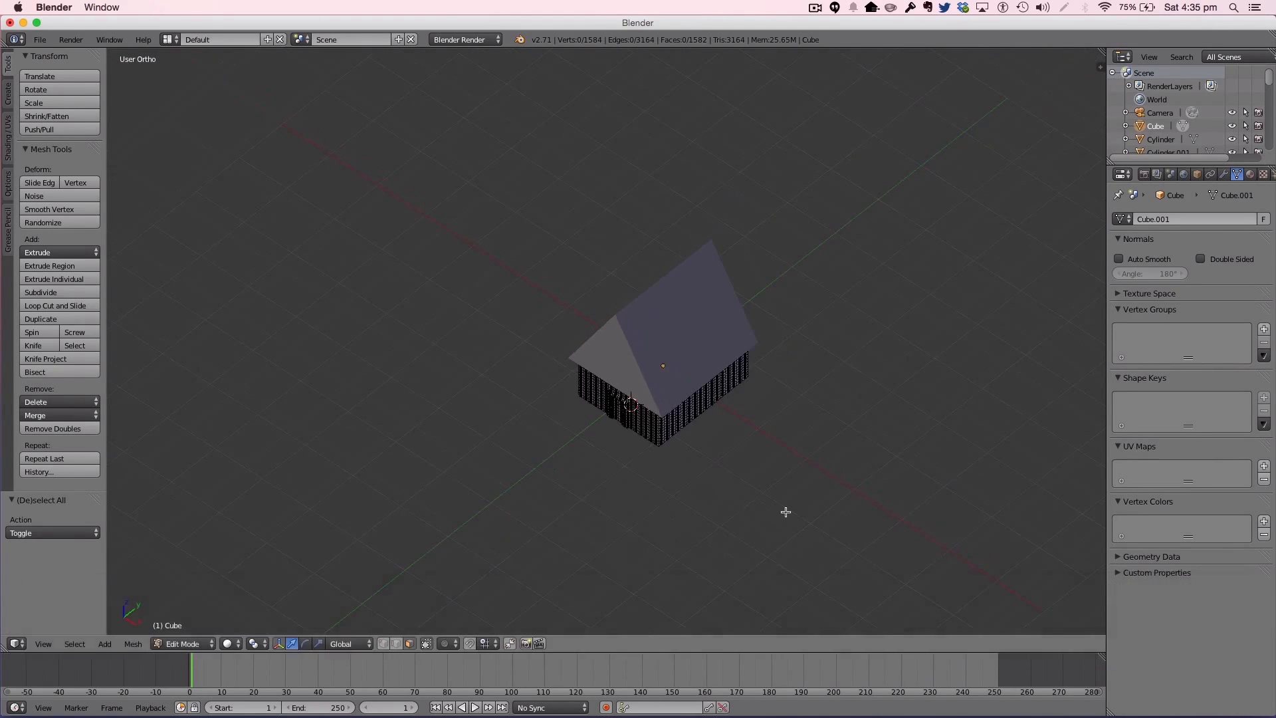
Step: Circle-select a window frame outline four faces wide and five high on the right side wall, one column from the front edge
scroll(746, 485, up, 4)
key(Tab)
middle_drag(746, 484, 824, 441)
key(KP_0)
key(KP_1)
key(KP_3)
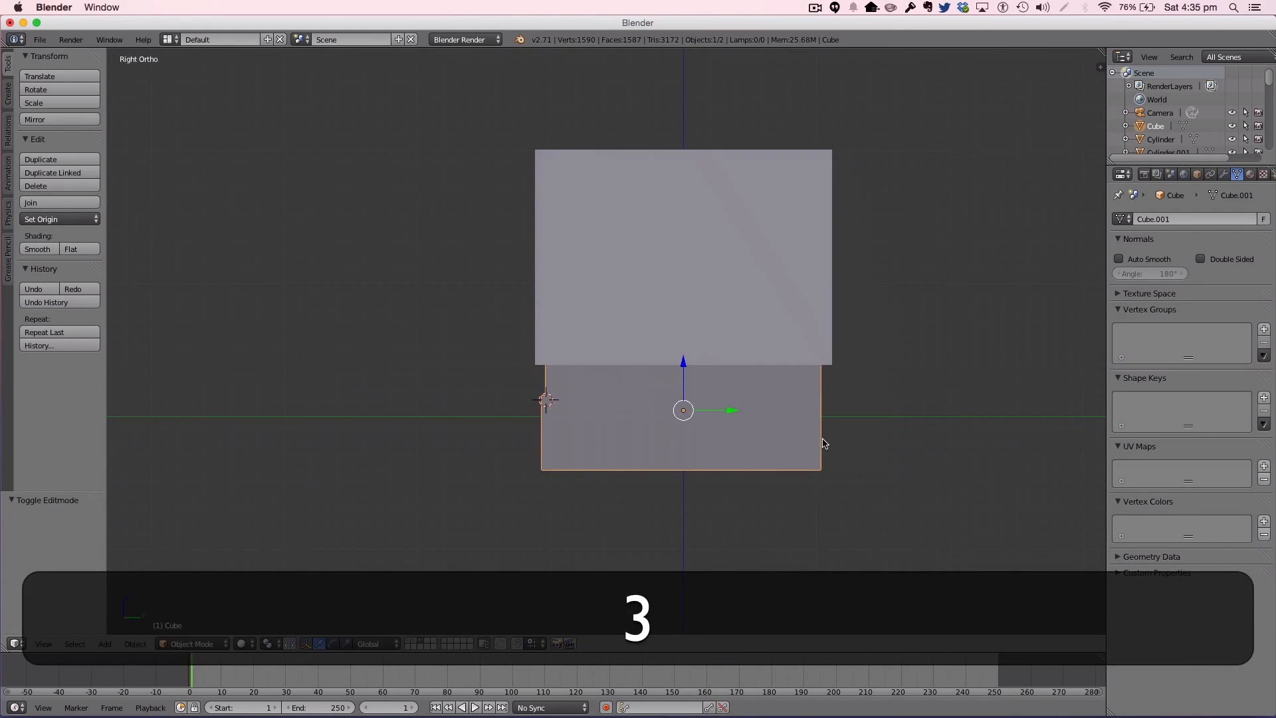
key(Tab)
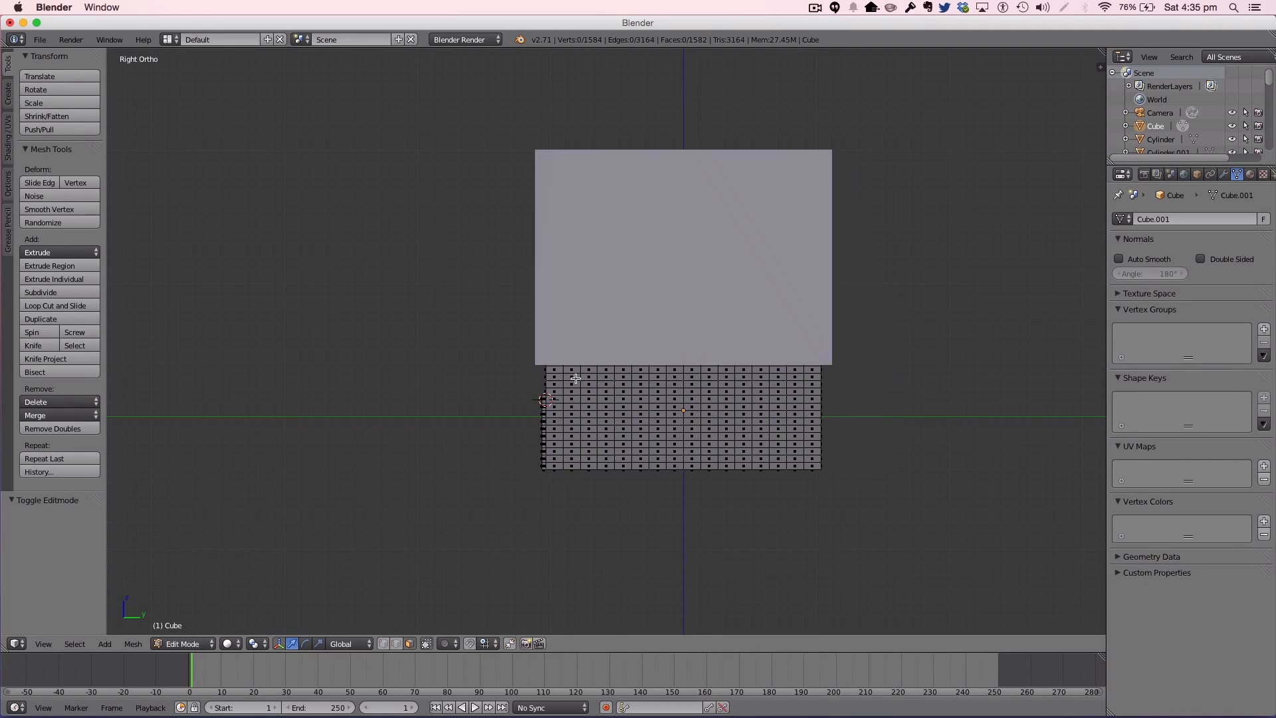
key(c)
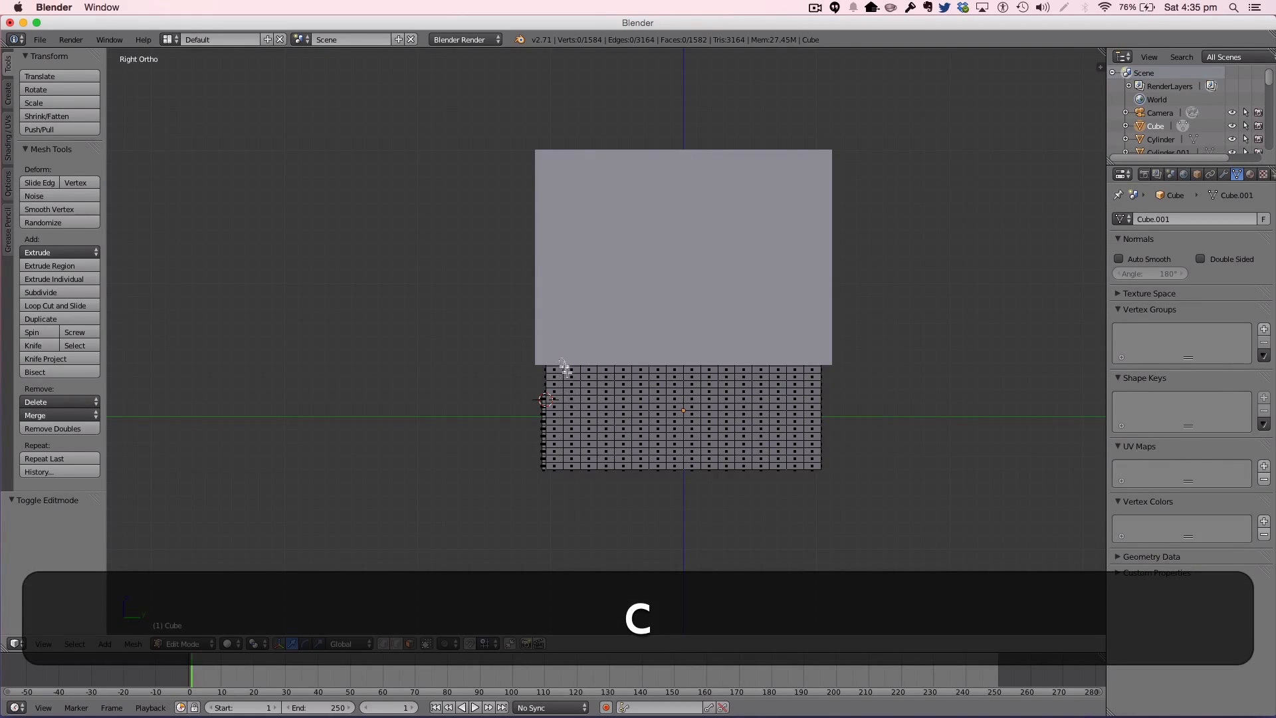
scroll(569, 380, up, 7)
shift+middle_drag(570, 381, 623, 198)
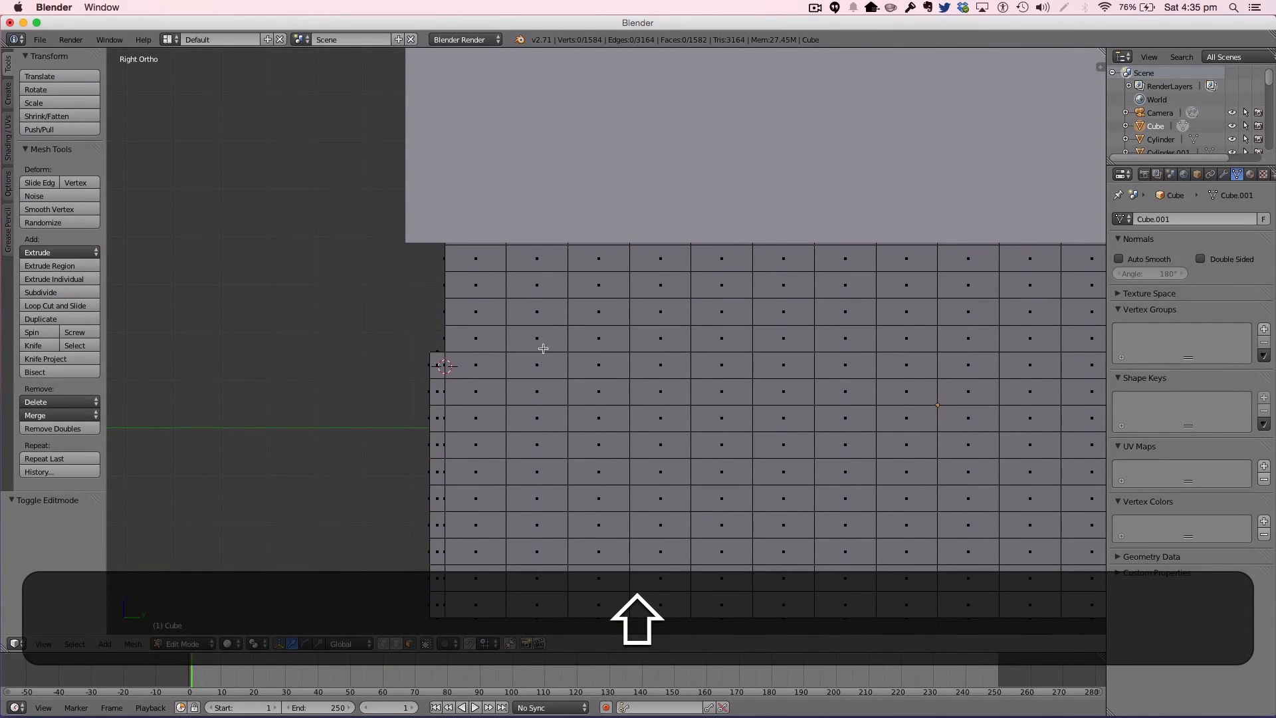
key(c)
click(538, 366)
mouse_move(539, 379)
mouse_down()
mouse_move(533, 470)
mouse_move(671, 471)
mouse_move(720, 442)
mouse_move(724, 379)
mouse_move(703, 364)
mouse_move(624, 373)
mouse_move(720, 396)
mouse_up()
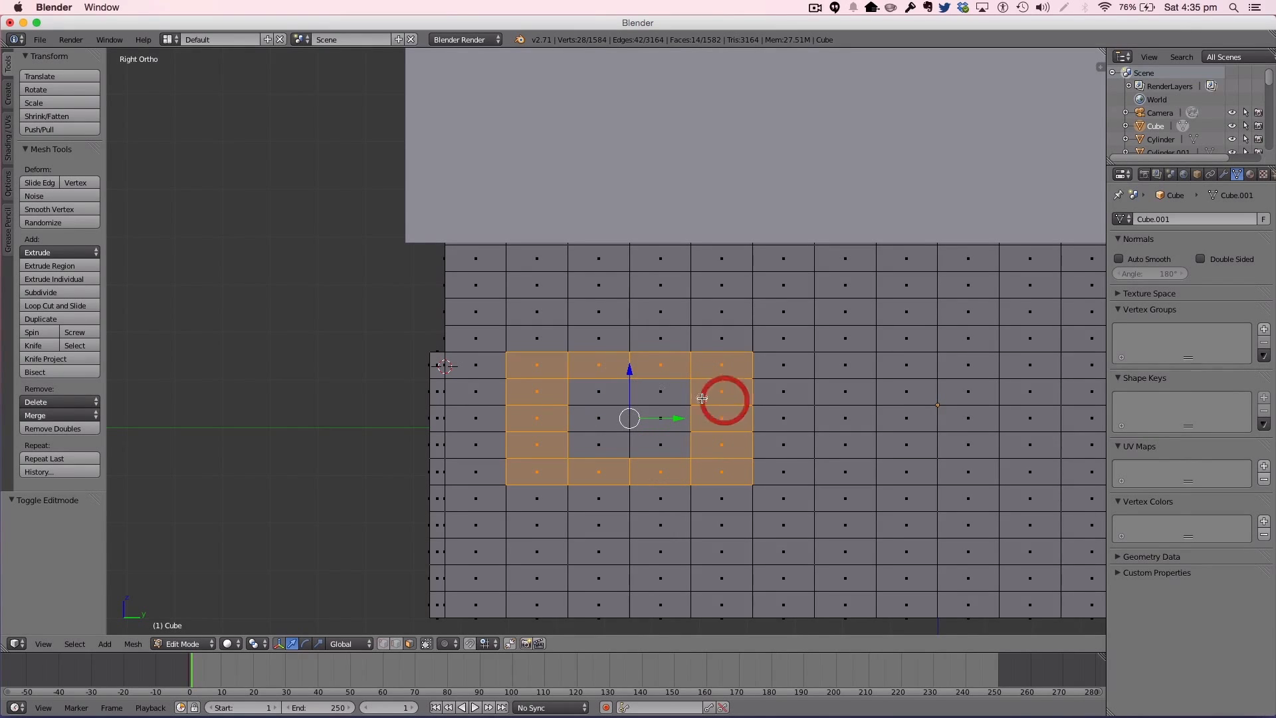
key(Escape)
Step: Add a second window frame outline of the same size in the middle of the right side wall, one column from the first
scroll(710, 394, down, 3)
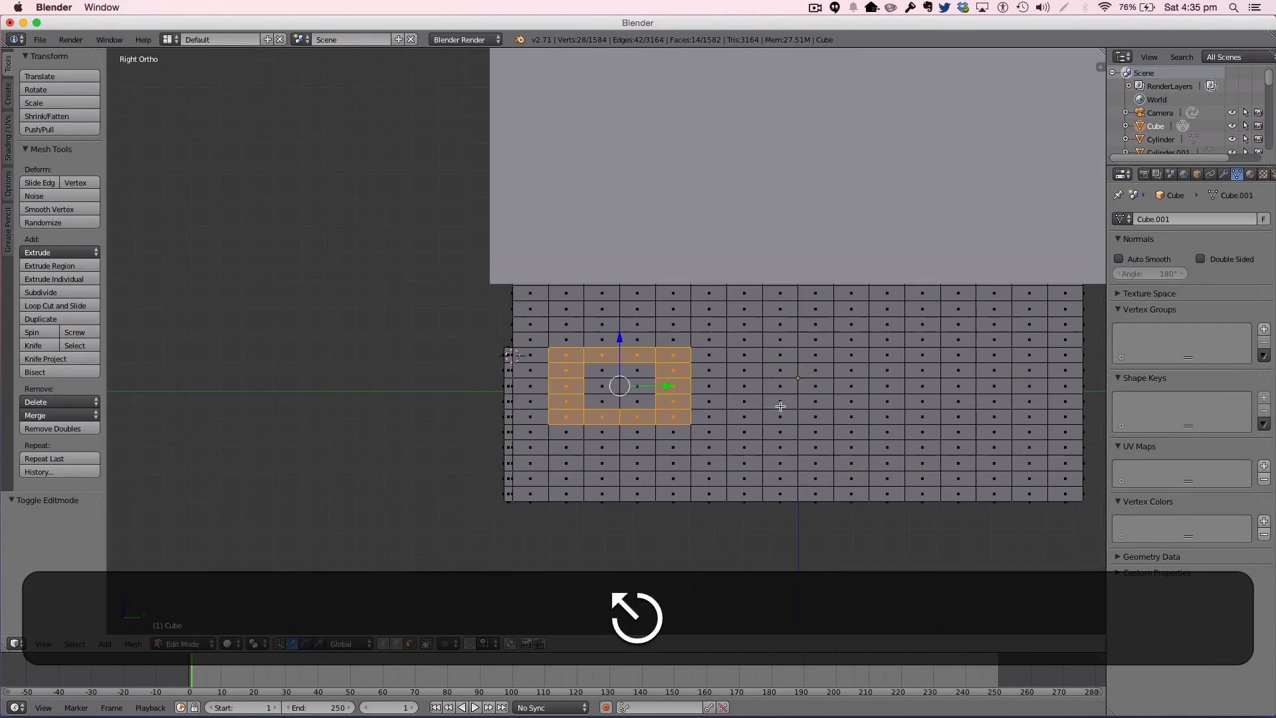
key(c)
mouse_move(745, 350)
mouse_down()
mouse_move(758, 416)
mouse_move(816, 416)
mouse_move(841, 396)
mouse_move(850, 364)
mouse_move(834, 357)
mouse_up()
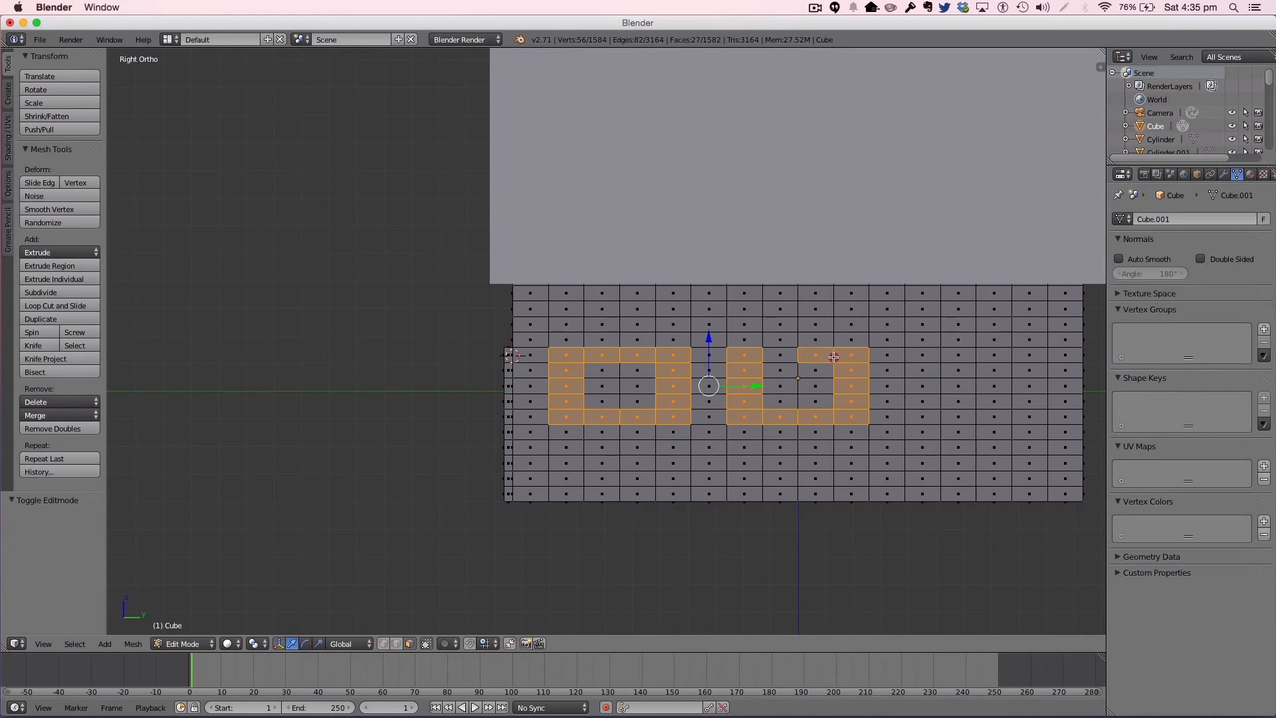
key(Escape)
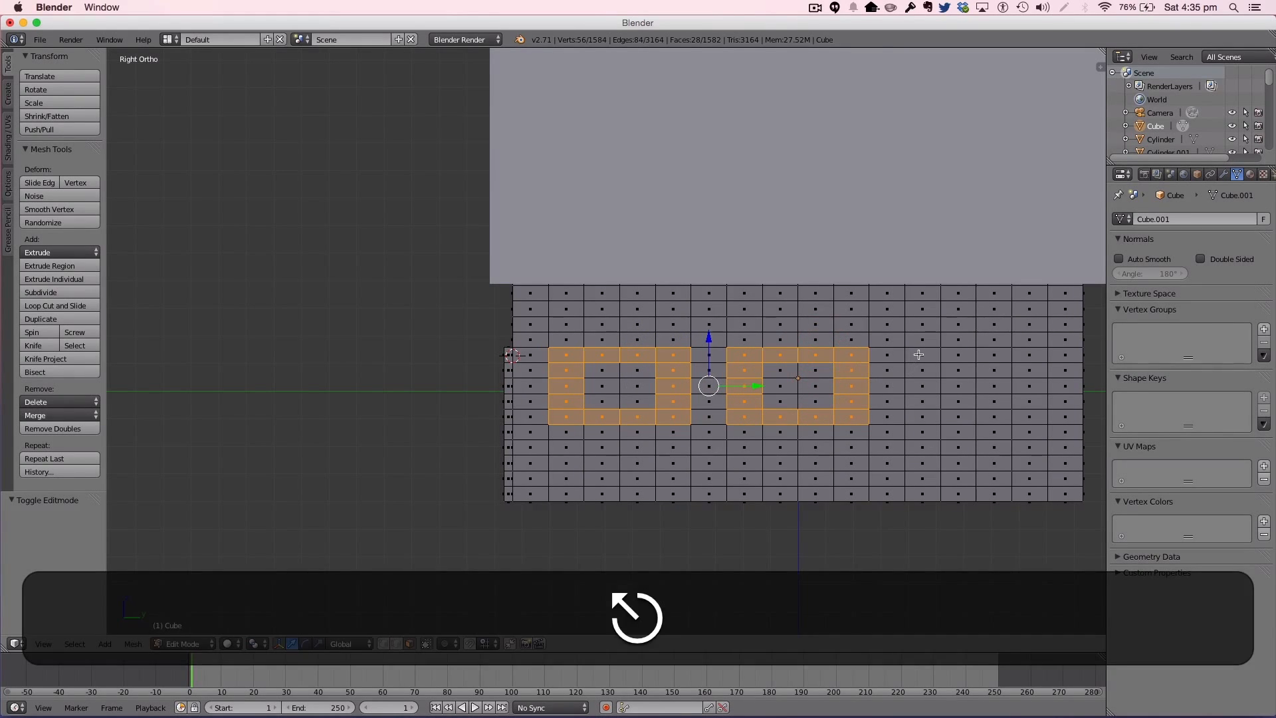
Step: Add a third matching window frame outline near the back of the right side wall and deselect its two stray faces
key(v)
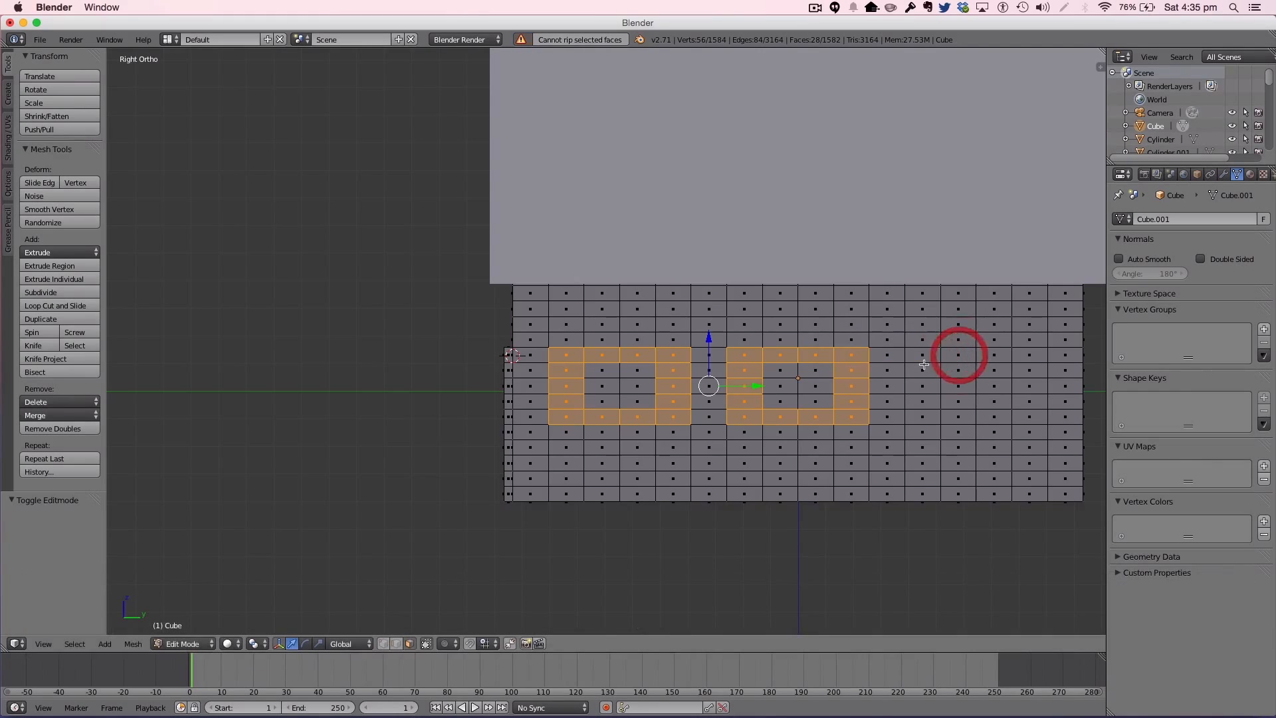
key(c)
mouse_move(924, 356)
mouse_down()
mouse_move(935, 410)
mouse_move(1034, 415)
mouse_move(1030, 357)
mouse_move(988, 349)
mouse_up()
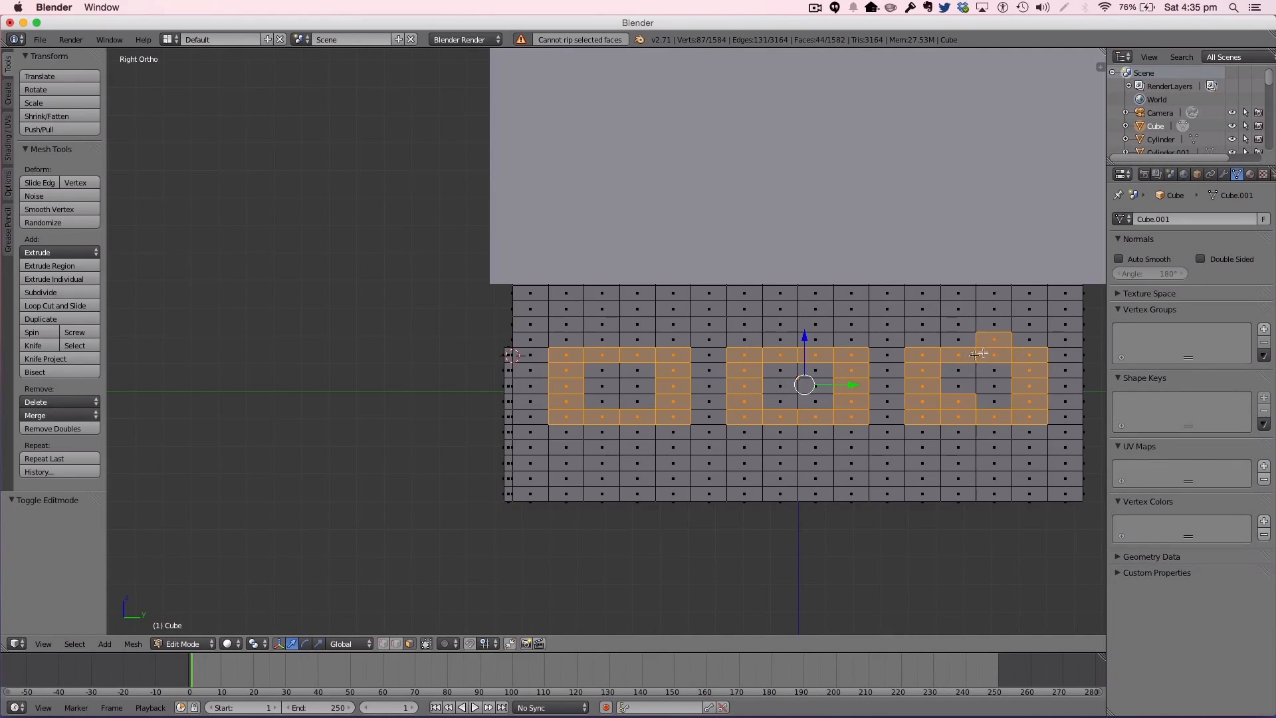
key(shift+Escape)
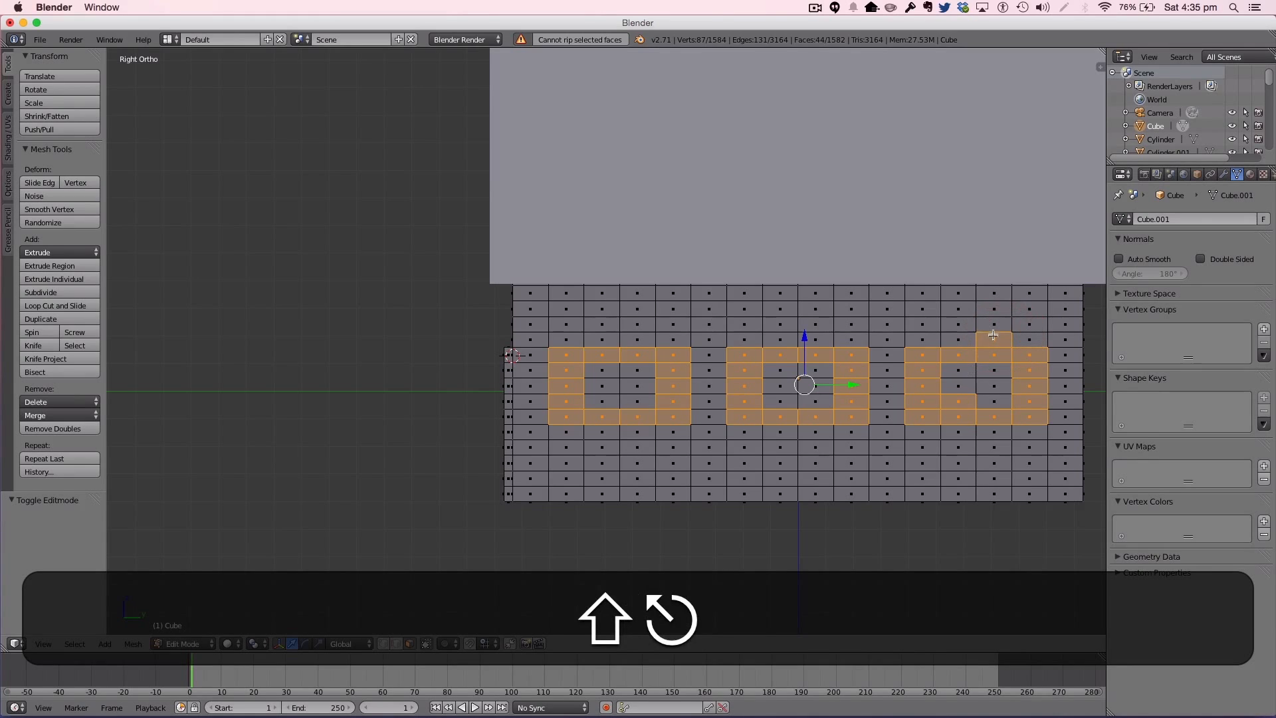
shift+right_click(994, 339)
shift+right_click(964, 399)
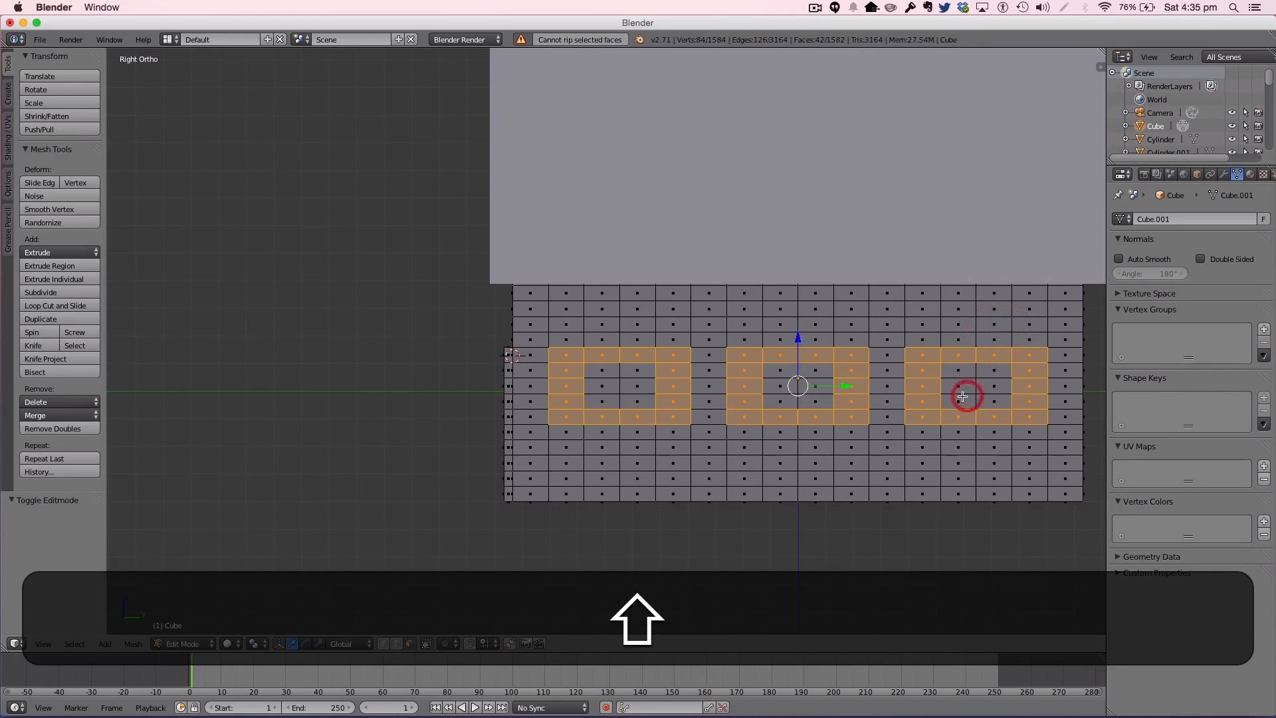
Step: Extrude the three selected window frames slightly outward from the right side wall and clear the selection
scroll(960, 392, down, 2)
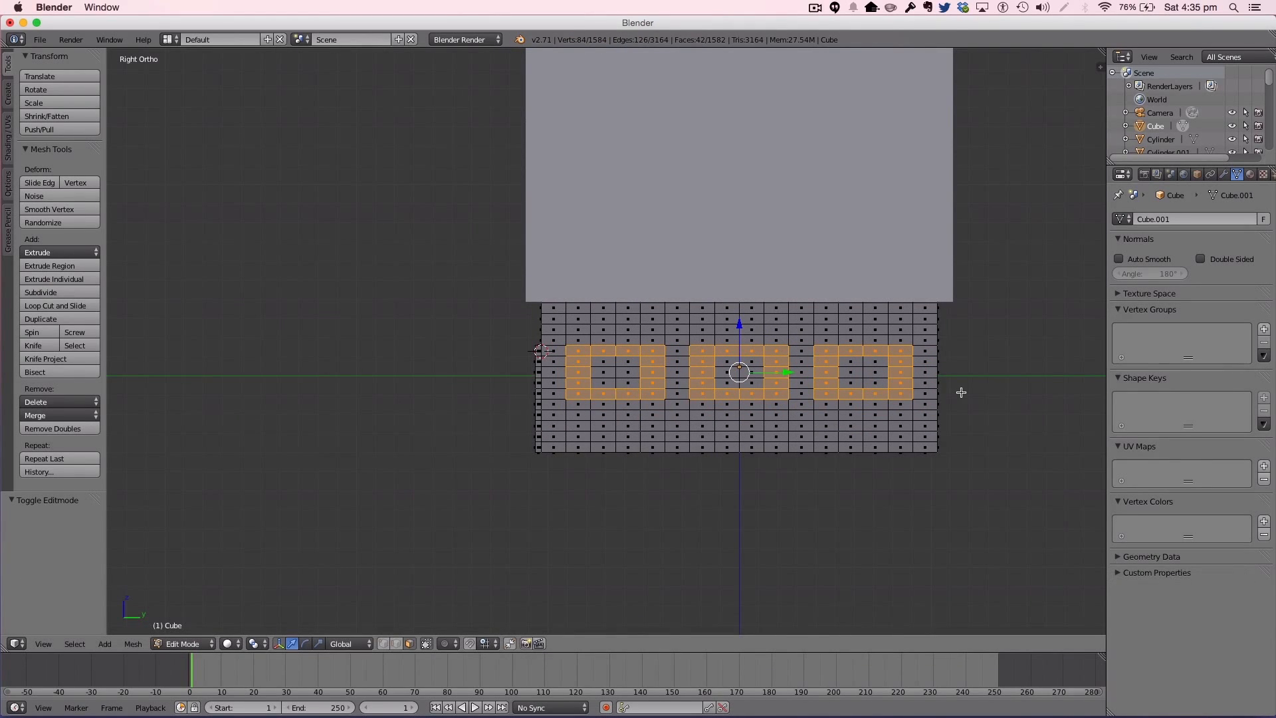
key(1)
key(e)
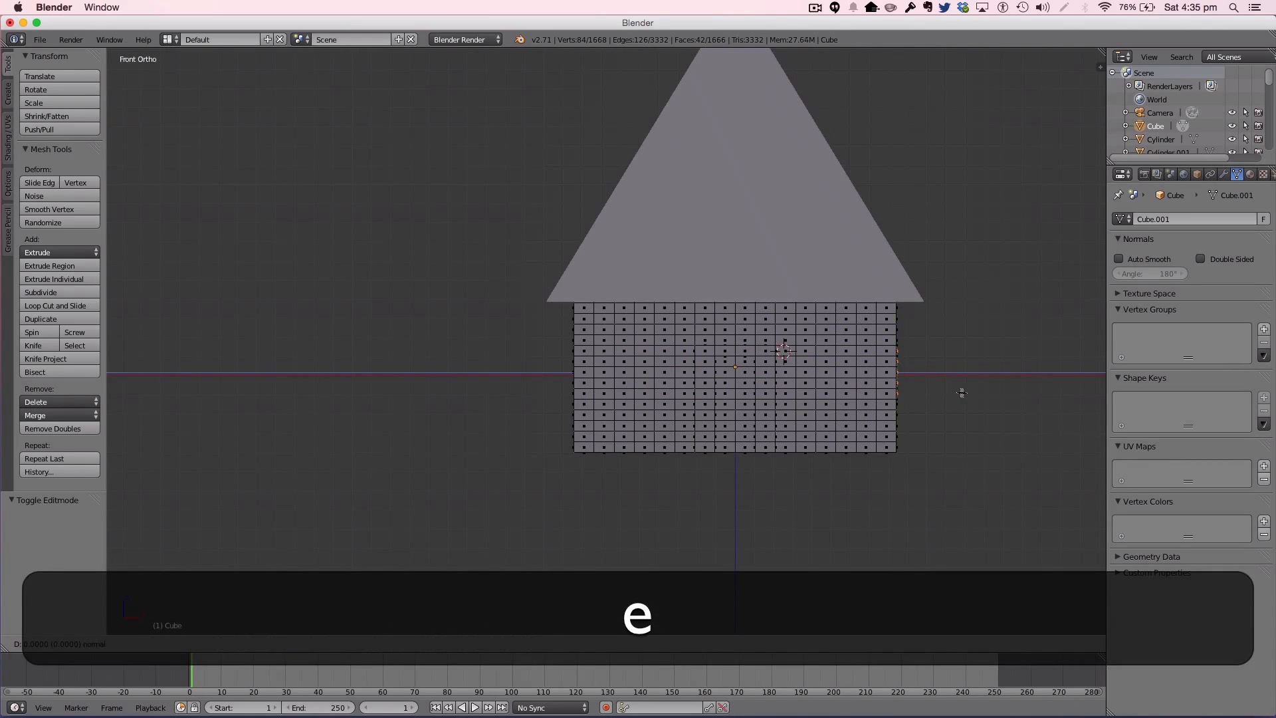
click(964, 394)
key(a)
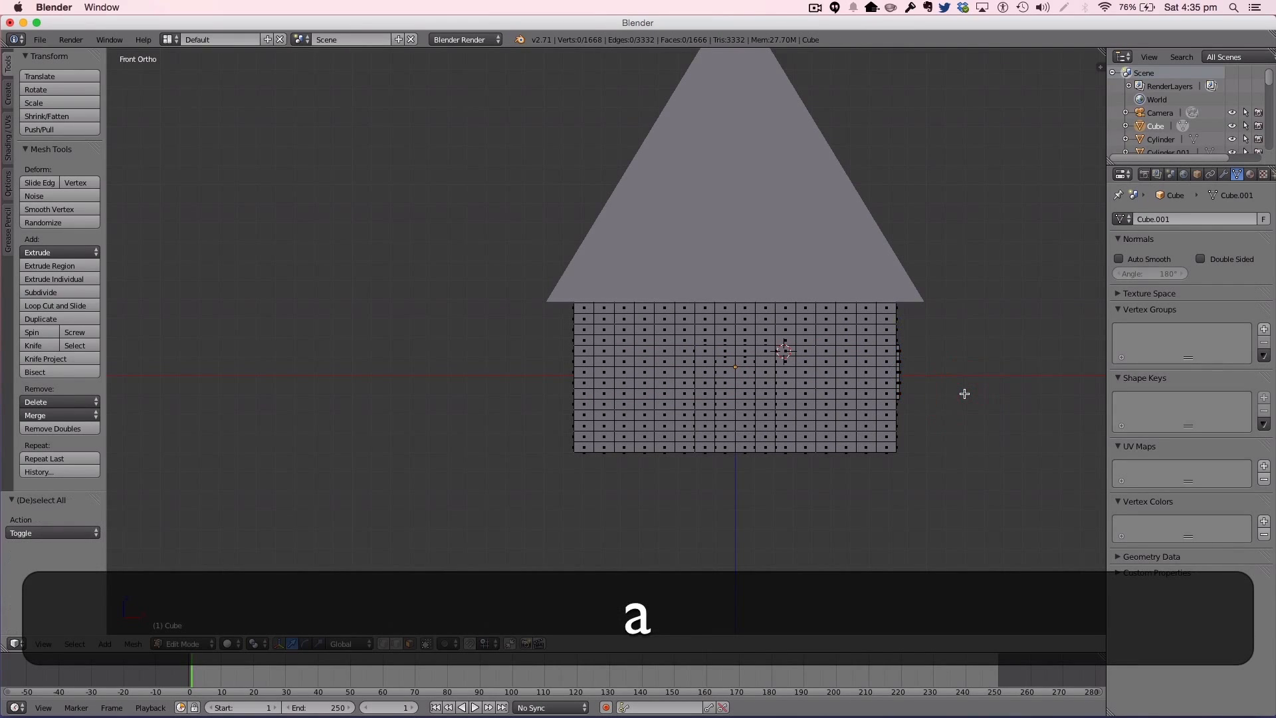
key(shift+3)
key(ctrl+3)
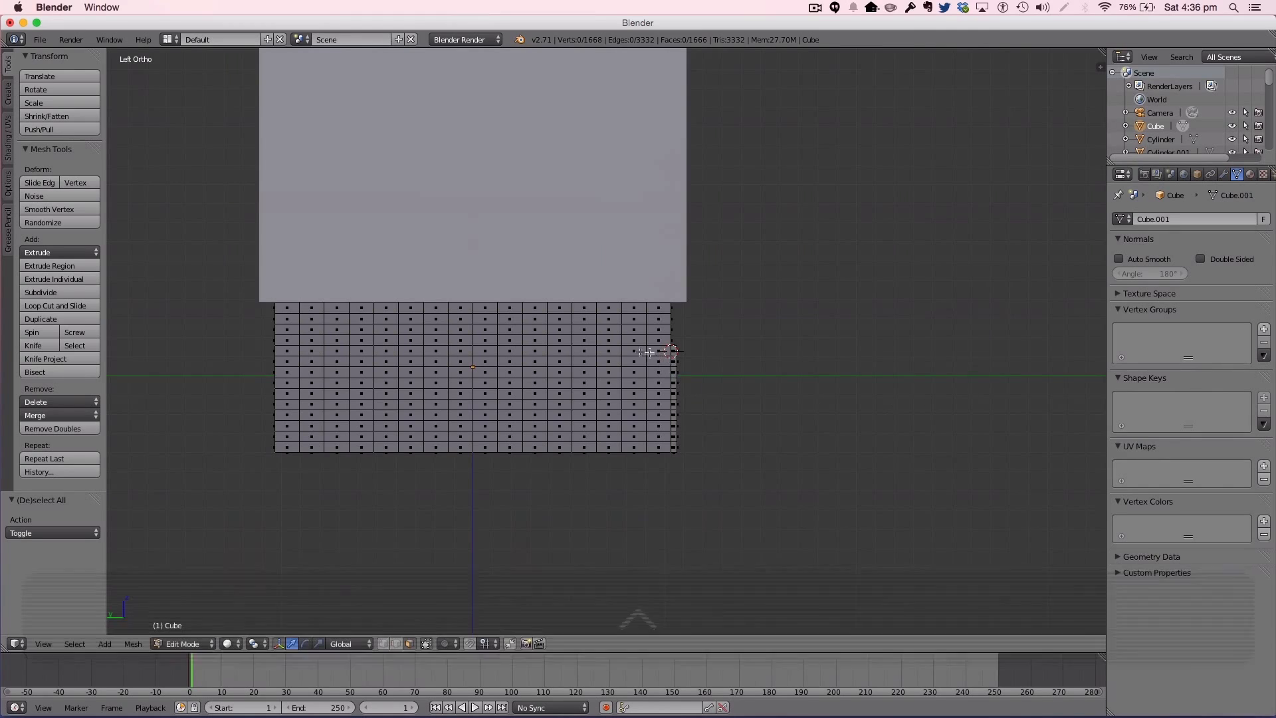
scroll(618, 343, up, 1)
middle_drag(758, 360, 476, 374)
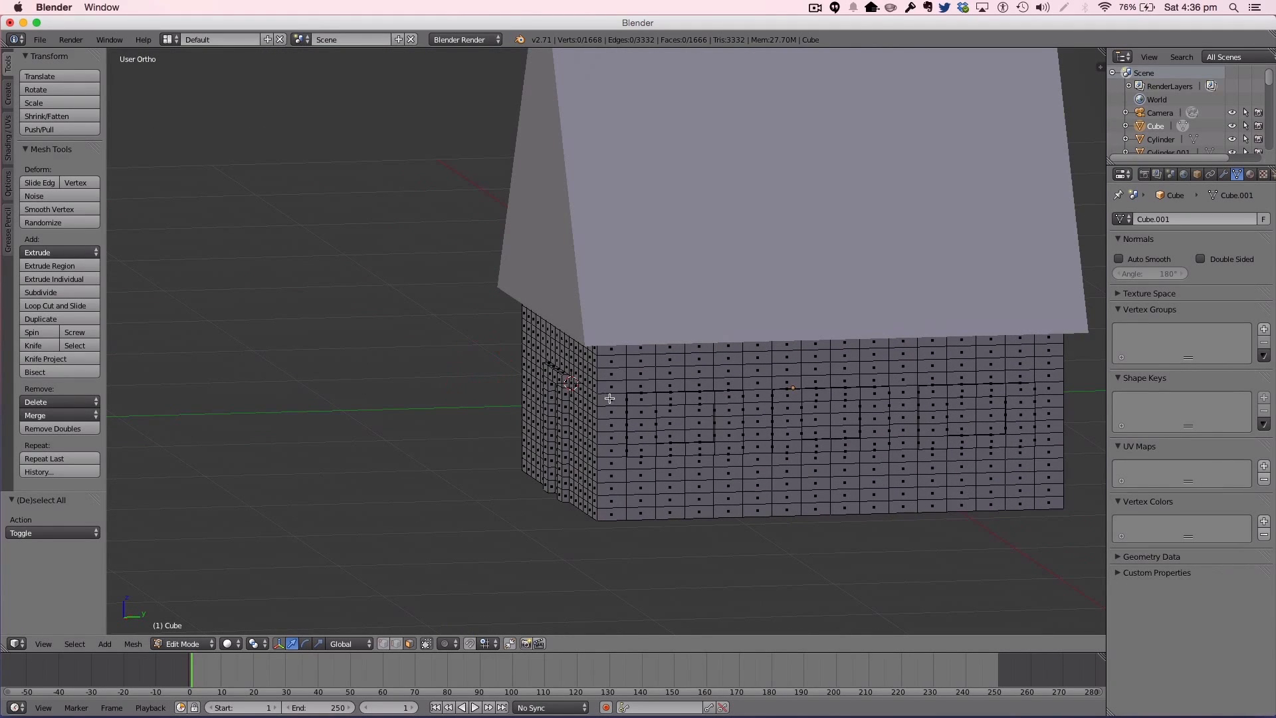
scroll(611, 350, down, 1)
middle_drag(612, 350, 610, 337)
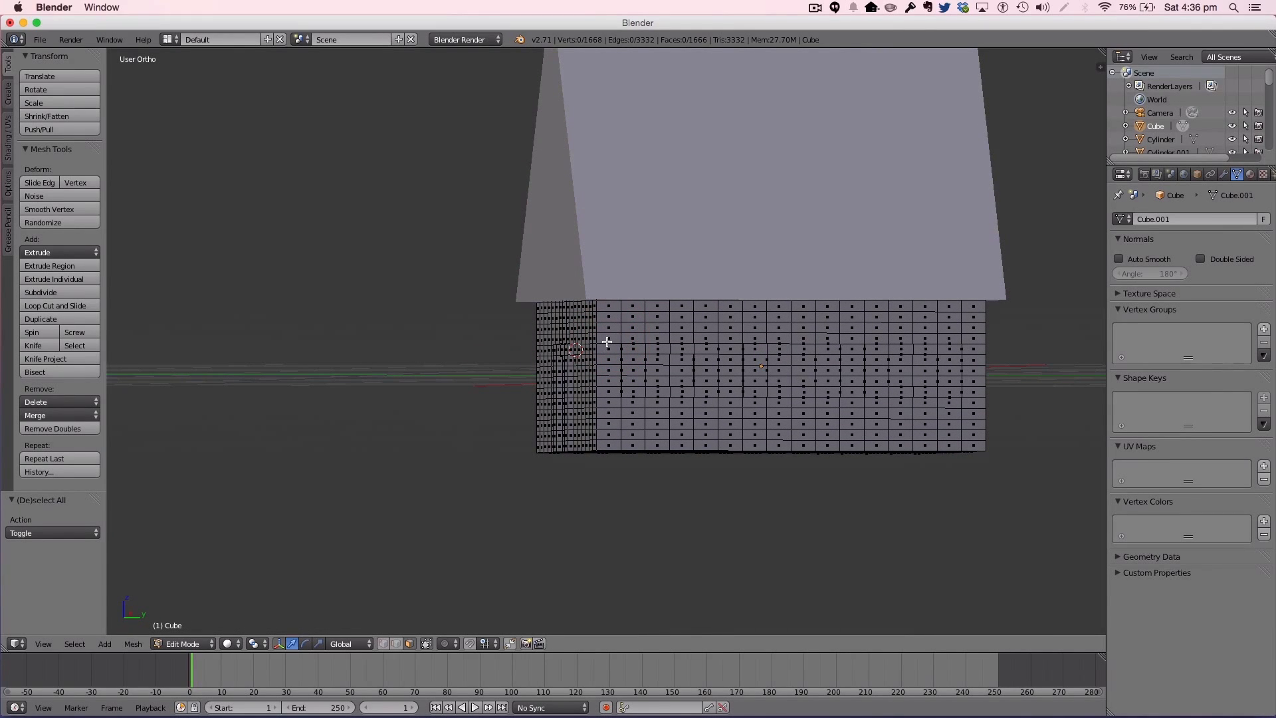
key(ctrl+3)
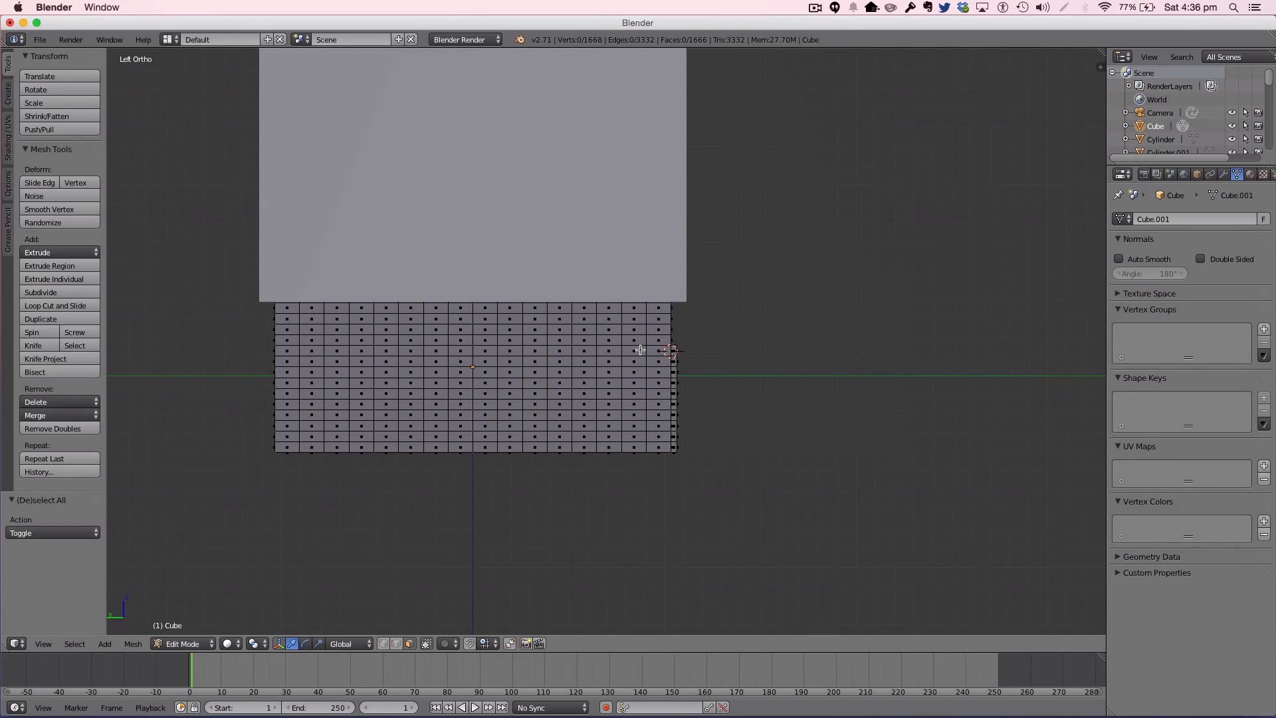
key(c)
mouse_move(640, 349)
mouse_down()
mouse_move(583, 337)
mouse_move(607, 340)
mouse_move(556, 358)
mouse_move(563, 382)
mouse_move(635, 380)
mouse_move(620, 362)
mouse_up()
mouse_move(525, 351)
mouse_down()
mouse_move(437, 365)
mouse_move(438, 382)
mouse_move(482, 393)
mouse_move(509, 370)
mouse_move(453, 394)
mouse_up()
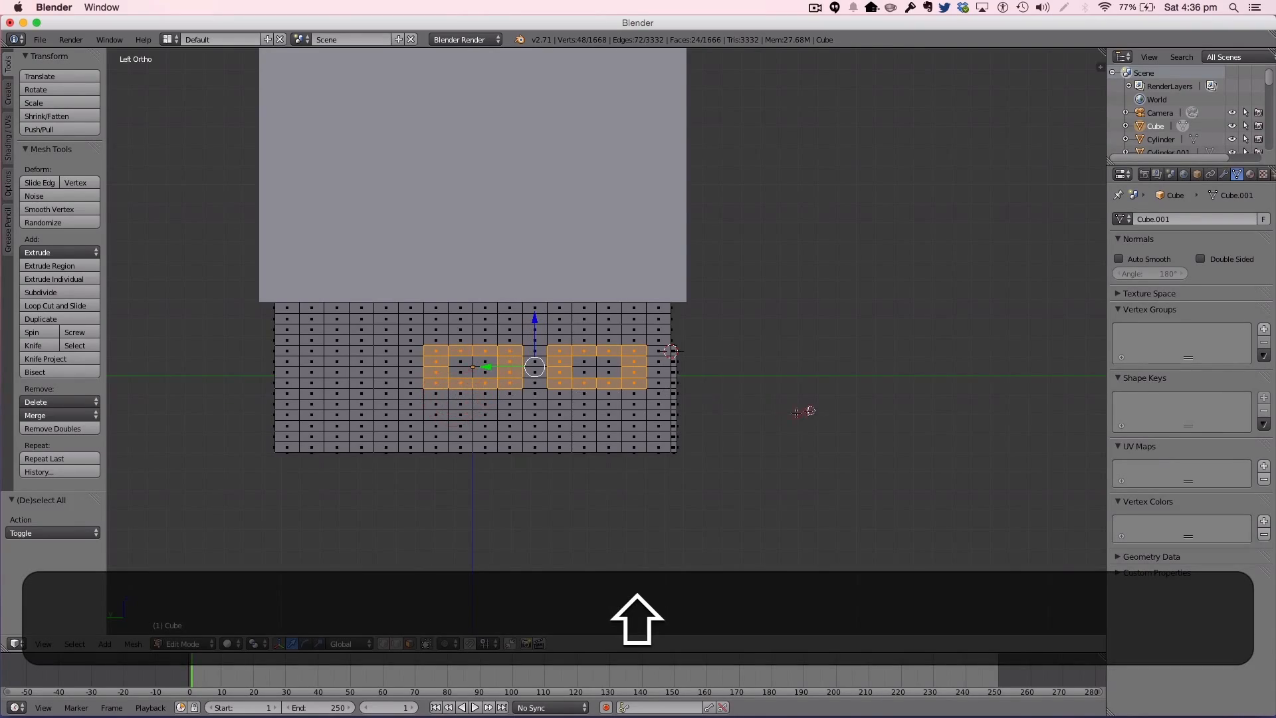
middle_drag(724, 422, 460, 435)
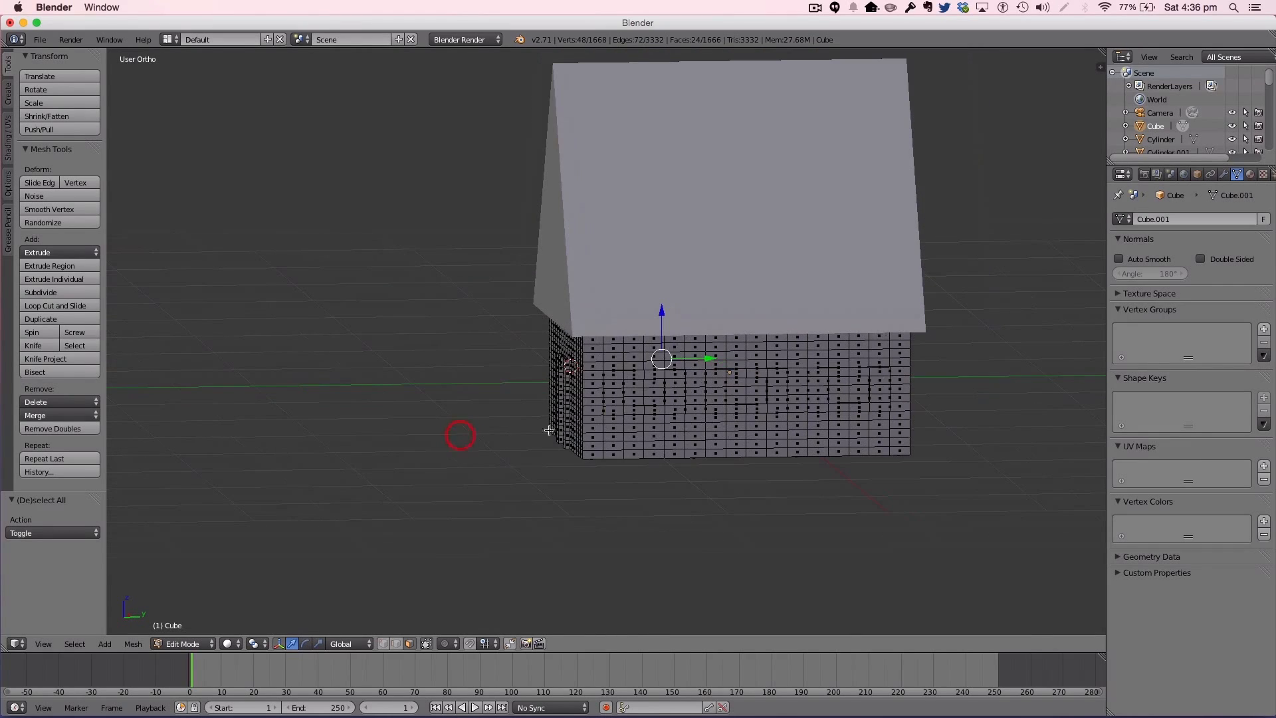
key(Tab)
middle_drag(707, 387, 747, 390)
key(Tab)
scroll(824, 407, up, 3)
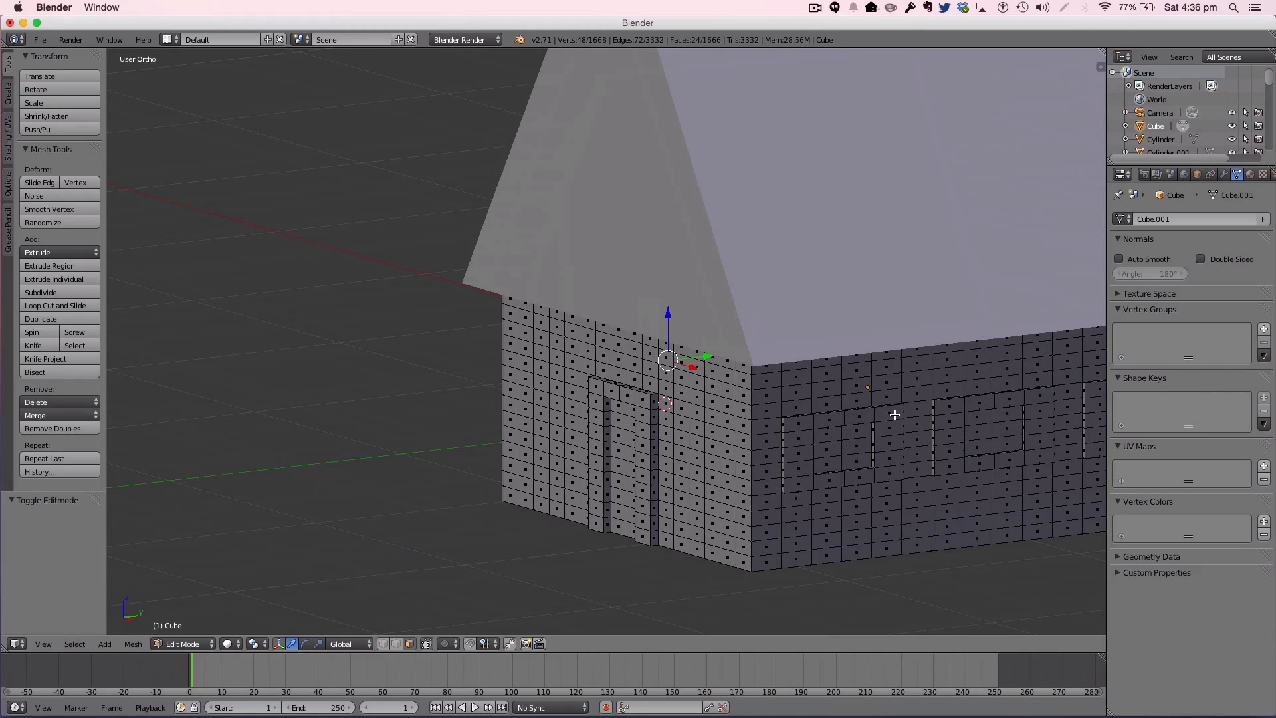
key(Tab)
key(Tab)
Step: Clear the selection and circle-select a clean window frame outline four faces wide and five high near the front of the left side wall
key(ctrl+3)
key(a)
key(a)
key(a)
mouse_move(644, 359)
mouse_down()
mouse_move(646, 415)
mouse_move(558, 425)
mouse_move(546, 404)
mouse_move(557, 359)
mouse_move(610, 356)
mouse_up()
right_click(646, 415)
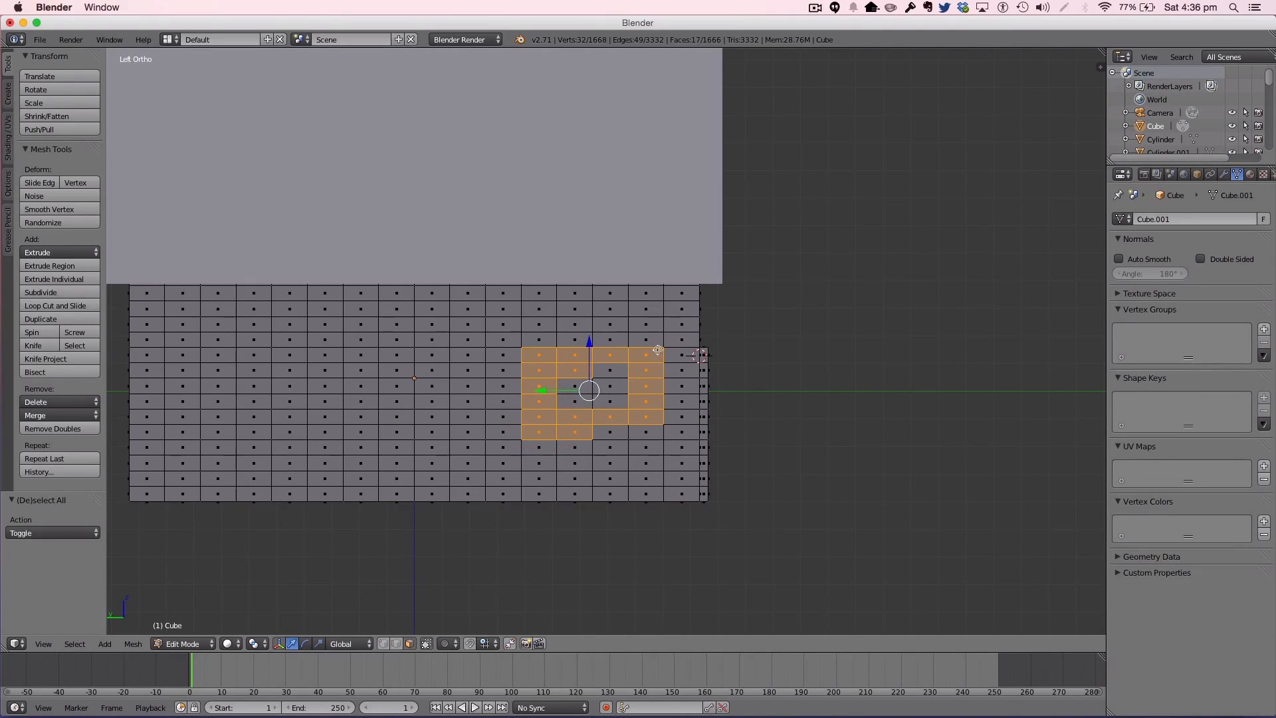
shift+right_click(572, 432)
shift+right_click(538, 431)
key(c)
shift+right_click(577, 370)
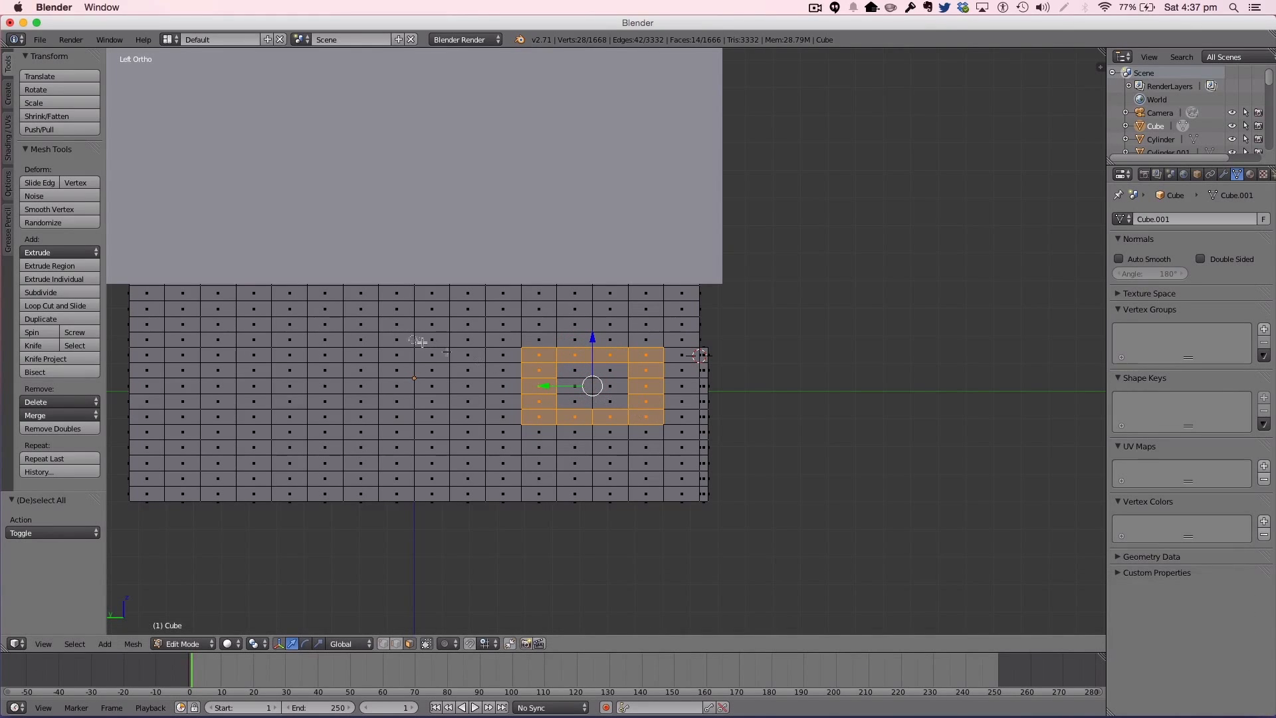
Step: Add two more window frame outlines of the same size along the left side wall, keeping one column between frames
mouse_move(463, 357)
mouse_down()
mouse_move(370, 363)
mouse_move(359, 410)
mouse_move(431, 412)
mouse_move(462, 400)
mouse_move(468, 374)
mouse_move(410, 372)
mouse_move(412, 398)
mouse_move(436, 402)
mouse_up()
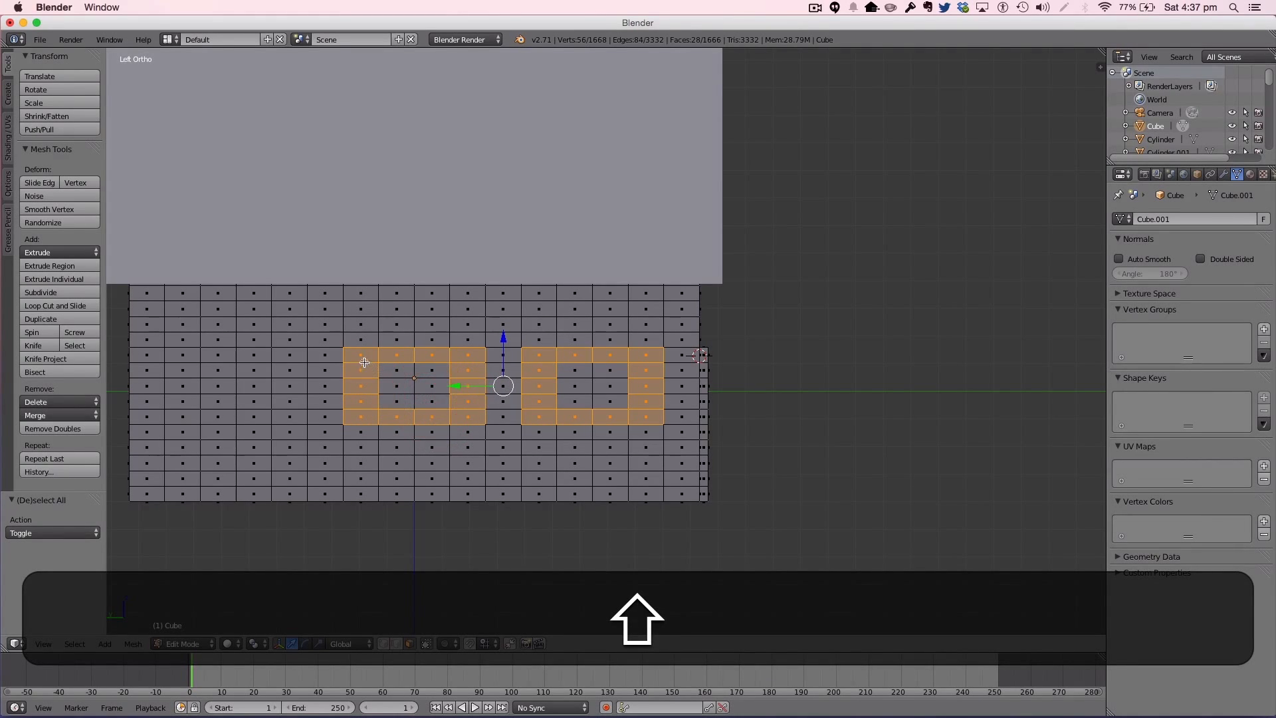
mouse_move(302, 355)
mouse_down()
mouse_move(190, 357)
mouse_move(186, 408)
mouse_move(270, 417)
mouse_move(284, 386)
mouse_up()
shift+click(238, 403)
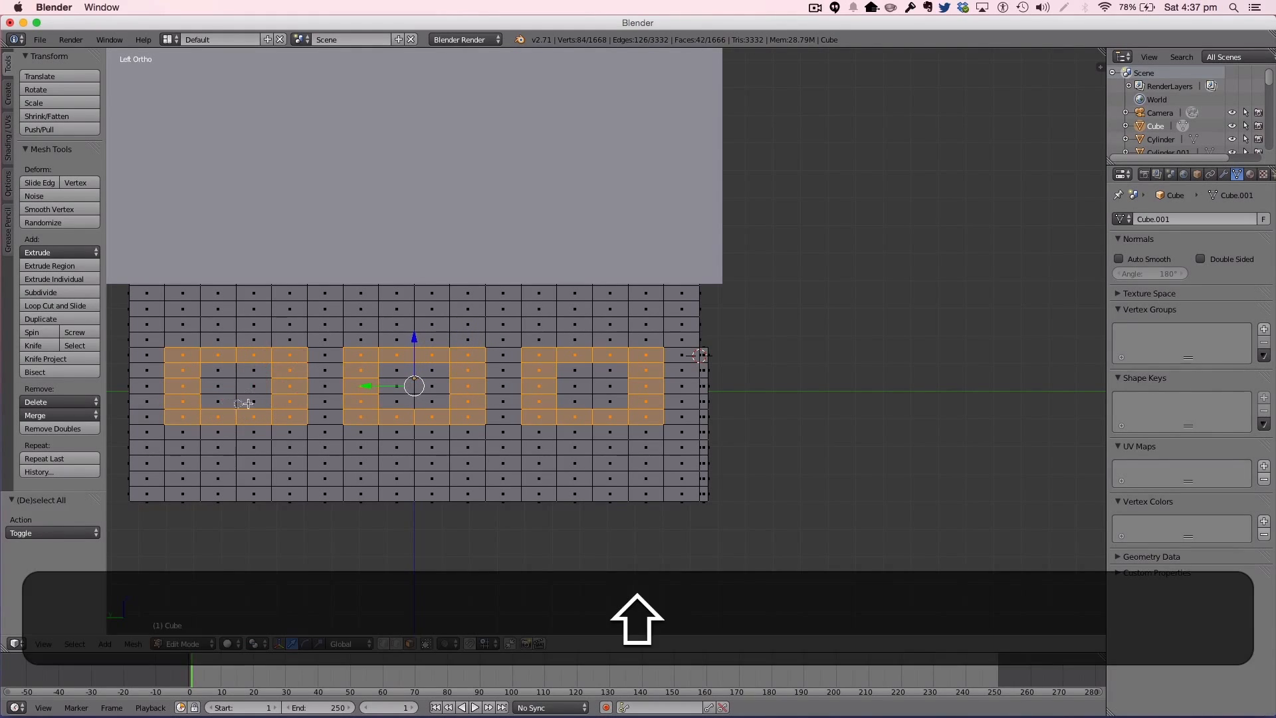
key(Escape)
click(701, 366)
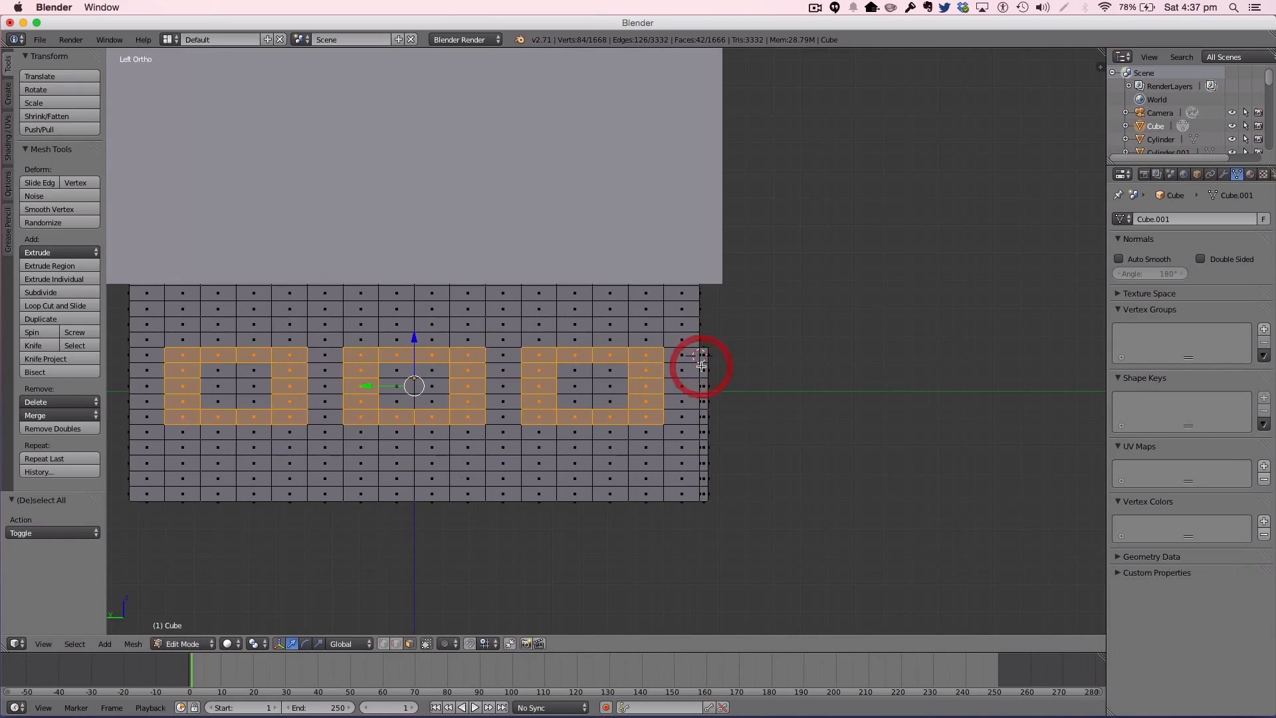
Step: Extrude the left wall's three window frames outward by about 0.017, clear the selection and return to Object Mode
key(1)
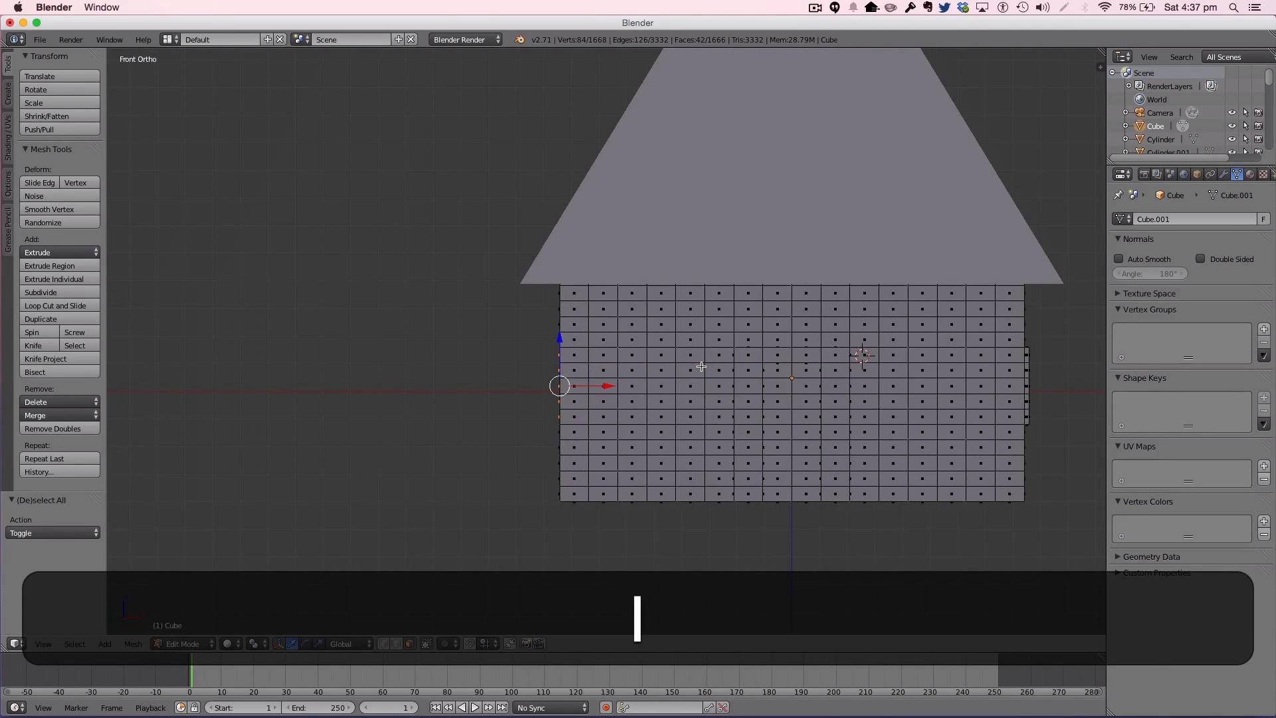
key(e)
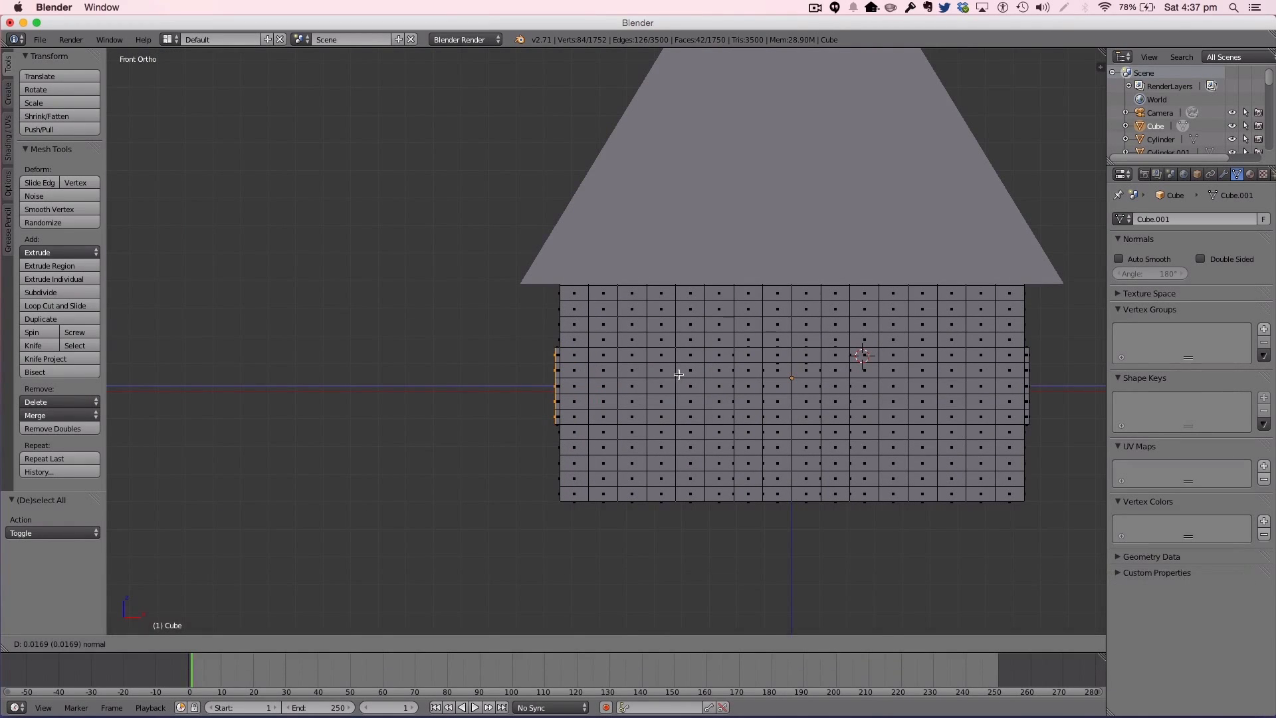
click(677, 374)
key(a)
key(Tab)
Step: Set the 3D cursor location to X 0, Y 0 and Z 0
middle_drag(686, 376, 863, 355)
key(n)
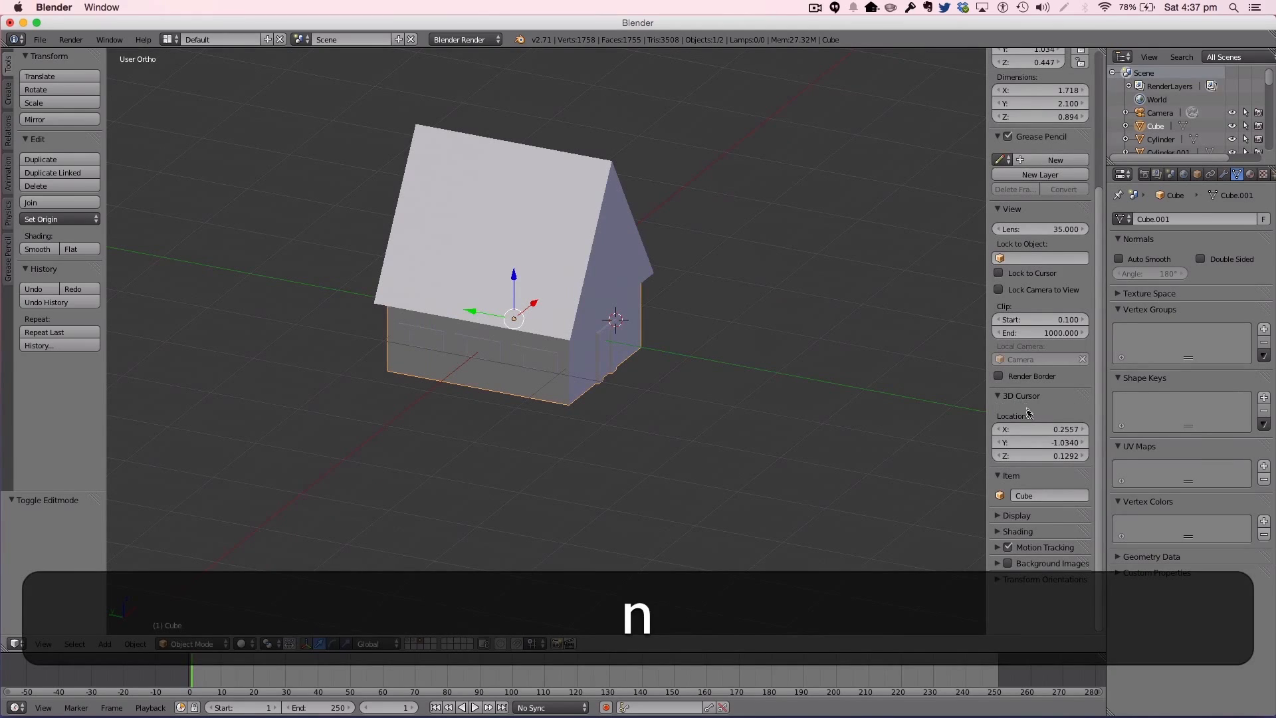
click(1024, 429)
text(0)
key(Tab)
text(0)
key(Tab)
key(Return)
click(1037, 456)
text(0)
key(Return)
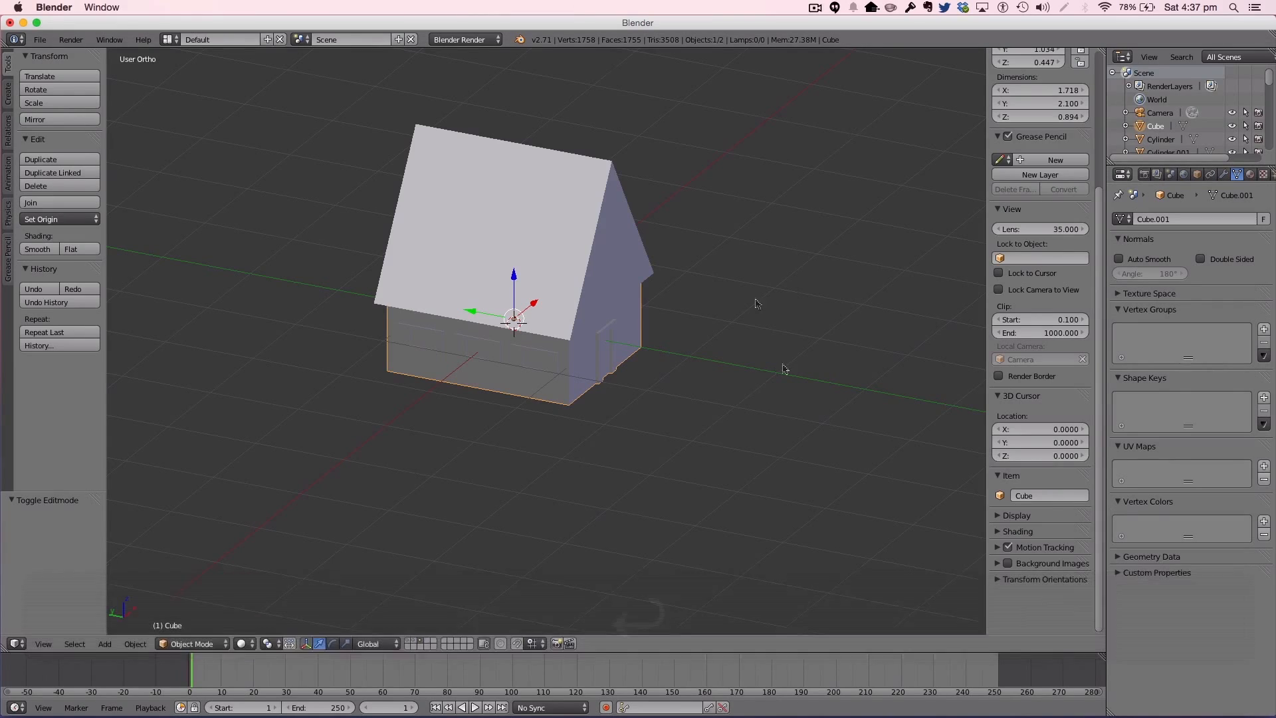
key(n)
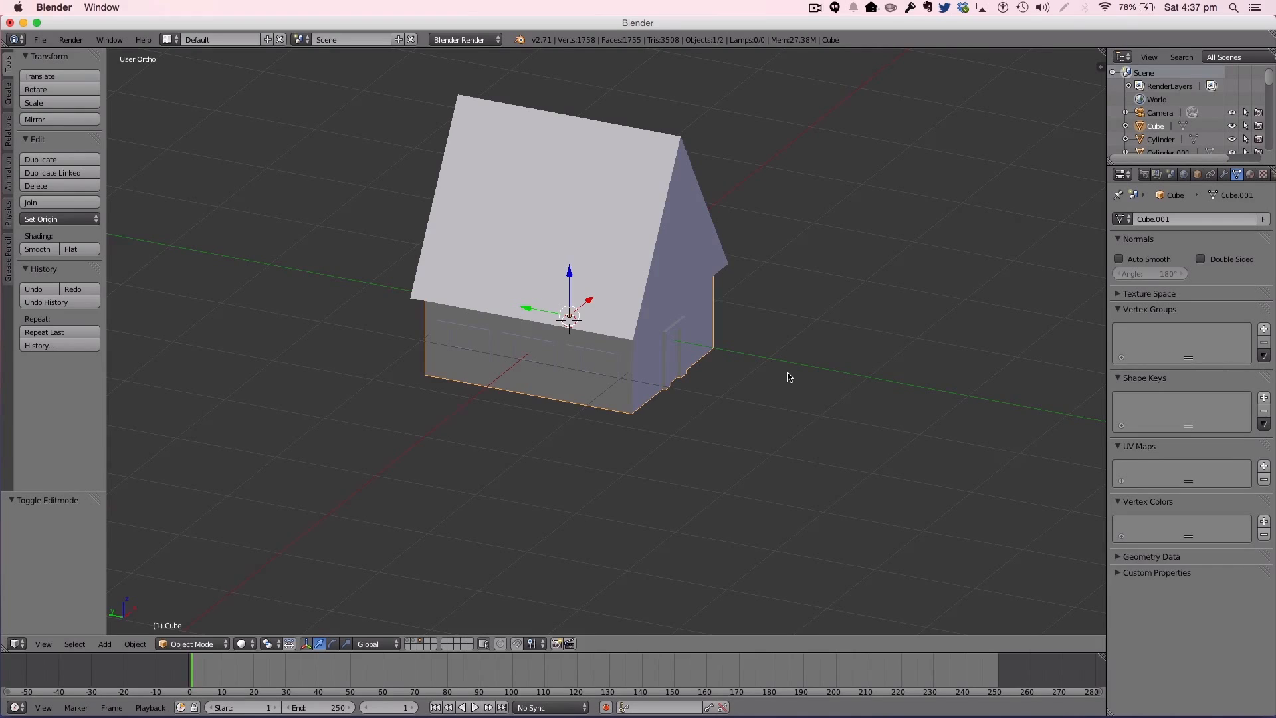
Step: In front view, add a cube at the origin and scale it to about half its width along X
key(KP_1)
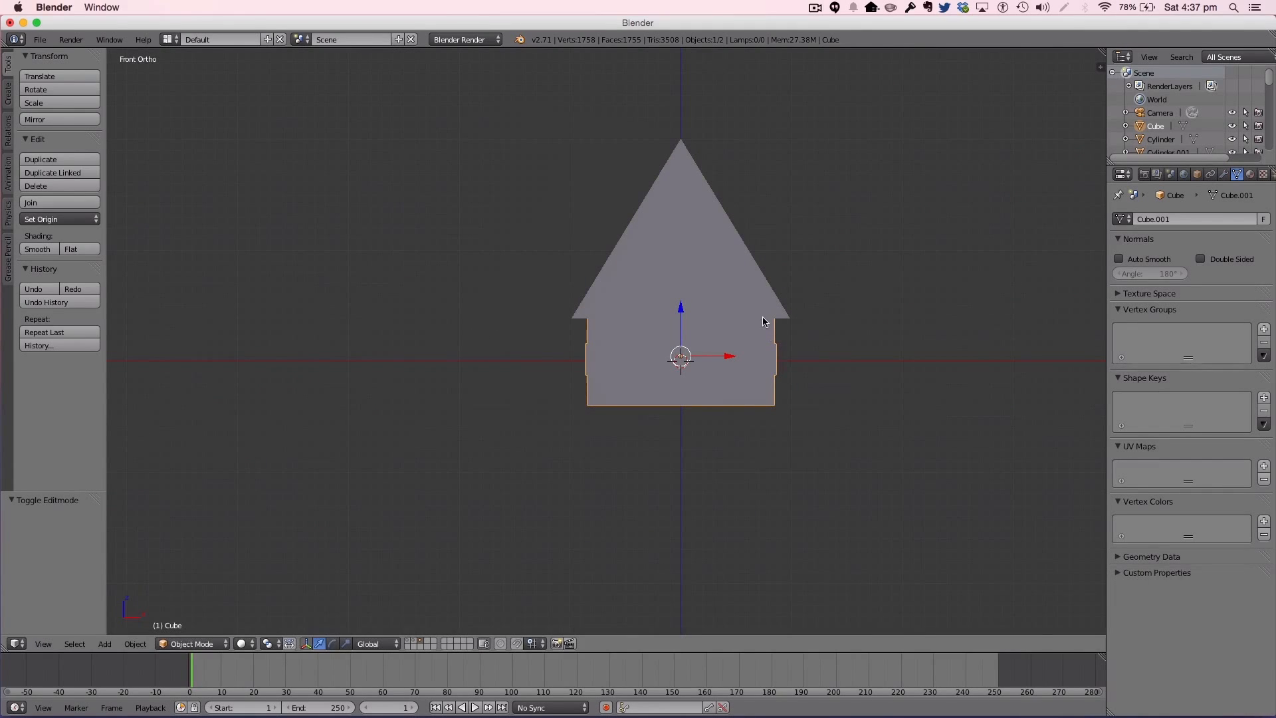
key(shift+a)
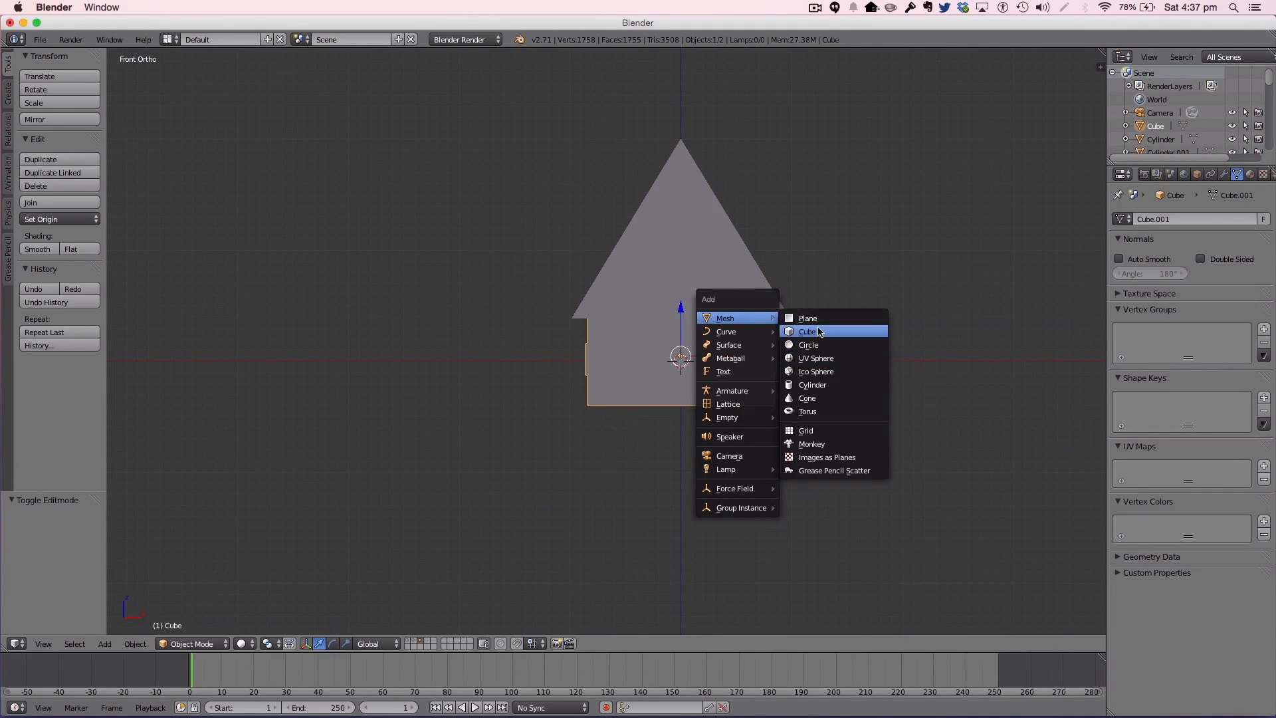
click(819, 331)
key(s)
key(x)
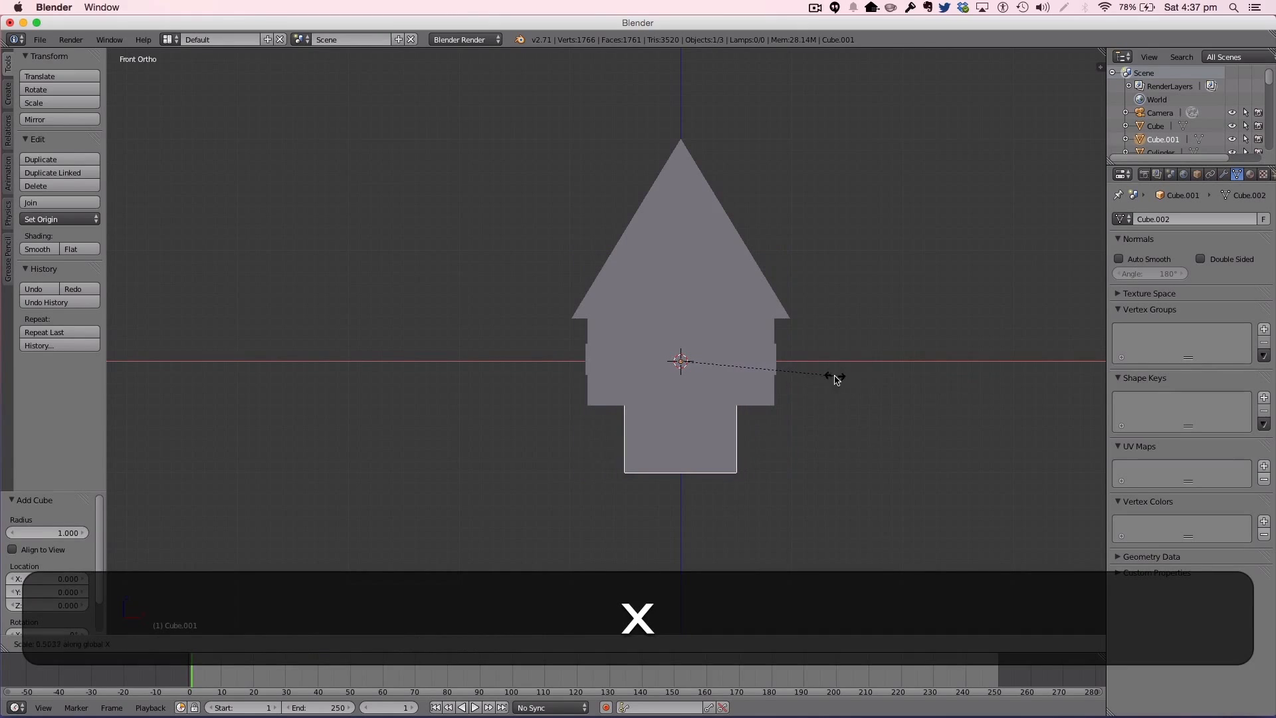
click(834, 378)
Step: Raise the cube onto the roof slope on the +X side, narrow it along X and shorten it along Z
drag(678, 310, 694, 174)
drag(739, 236, 793, 220)
key(s)
key(x)
click(830, 236)
key(s)
key(z)
click(777, 234)
Step: Reposition the chimney block on the roof slope and adjust its height, finishing with a 1.453 scale along Z
drag(741, 169, 775, 213)
key(s)
key(z)
click(773, 214)
key(s)
key(z)
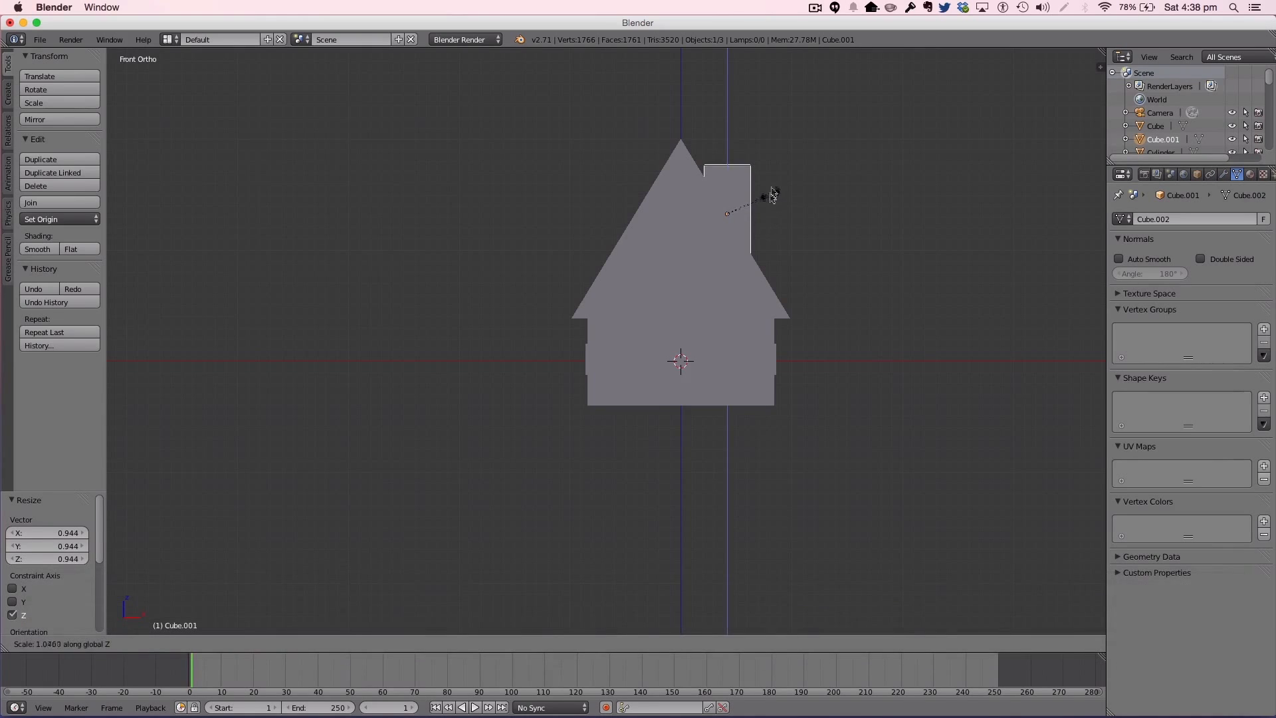
click(775, 171)
Step: Scale the chimney block to about 0.202 along Y and shift it along Y toward the front of the house
middle_drag(891, 200, 906, 265)
key(s)
key(y)
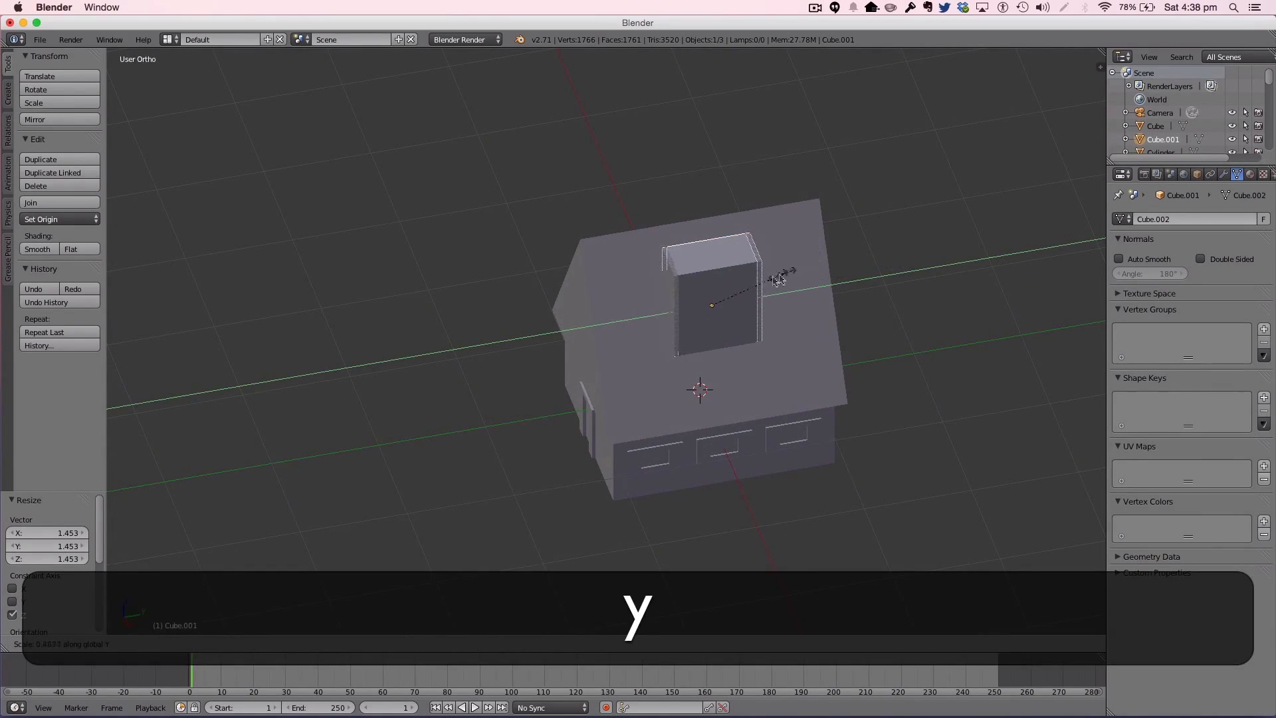
click(740, 277)
click(761, 289)
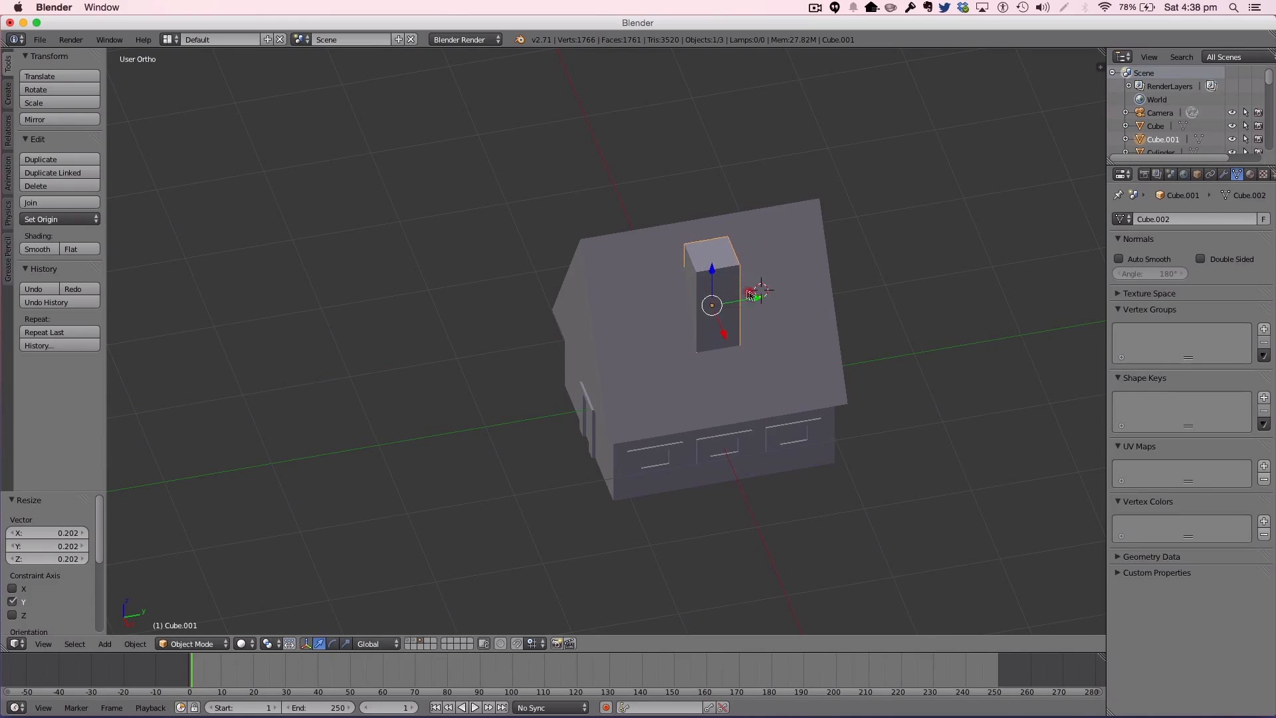
key(g)
key(y)
click(659, 279)
Step: In Edit Mode, select the chimney's top face and subdivide it twice into a four-by-four grid
key(Tab)
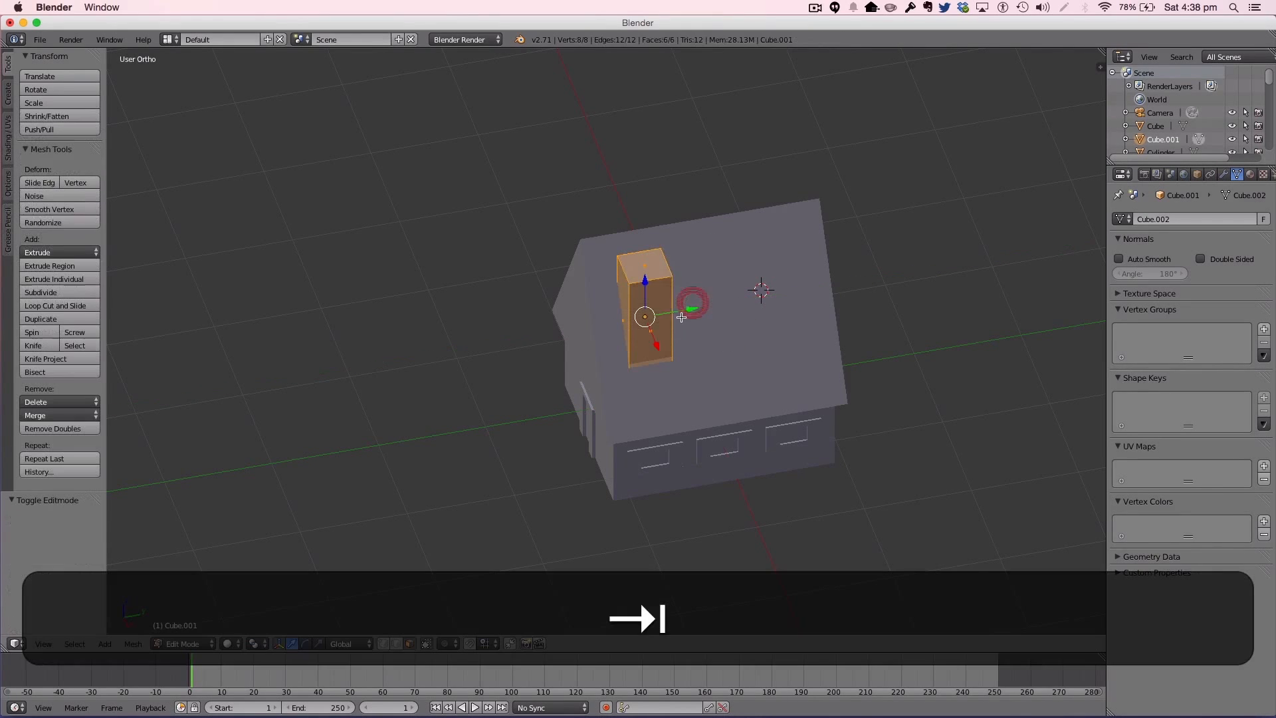
right_click(649, 269)
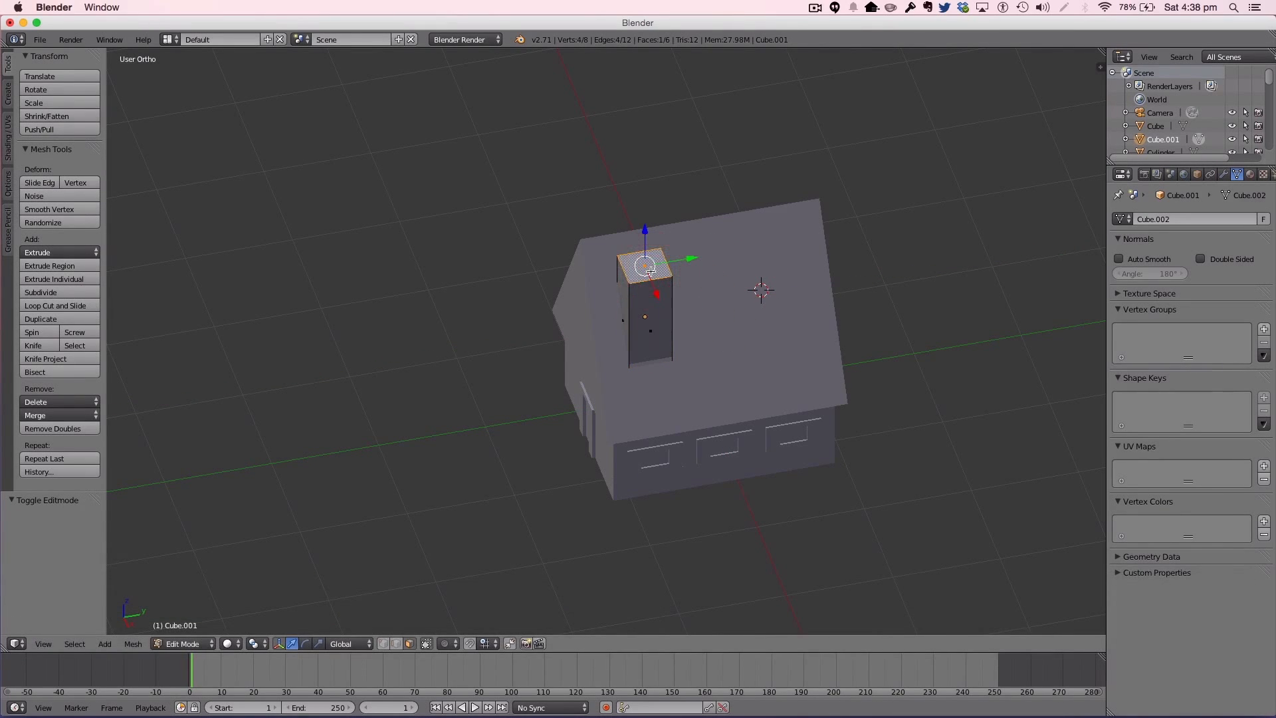
key(w)
click(651, 272)
key(w)
click(651, 269)
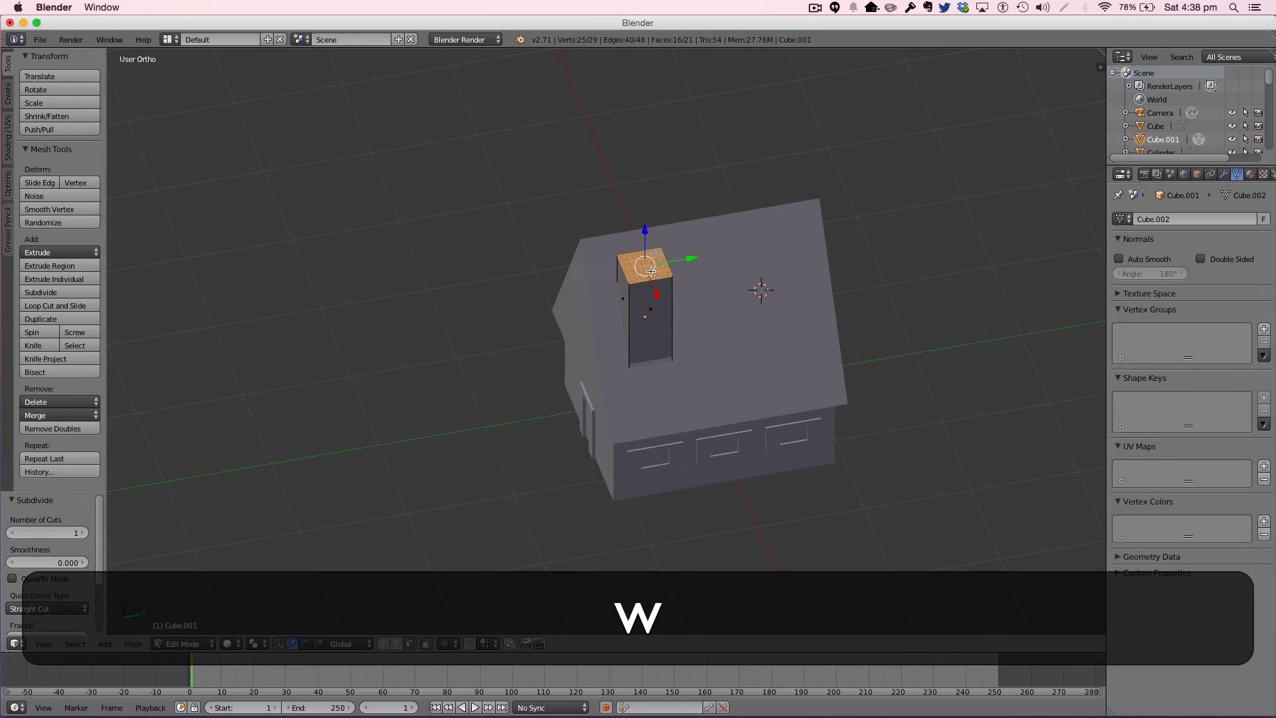
Step: Circle-select the four central faces of the chimney top, extrude them downward as a flue opening and return to Object Mode
key(c)
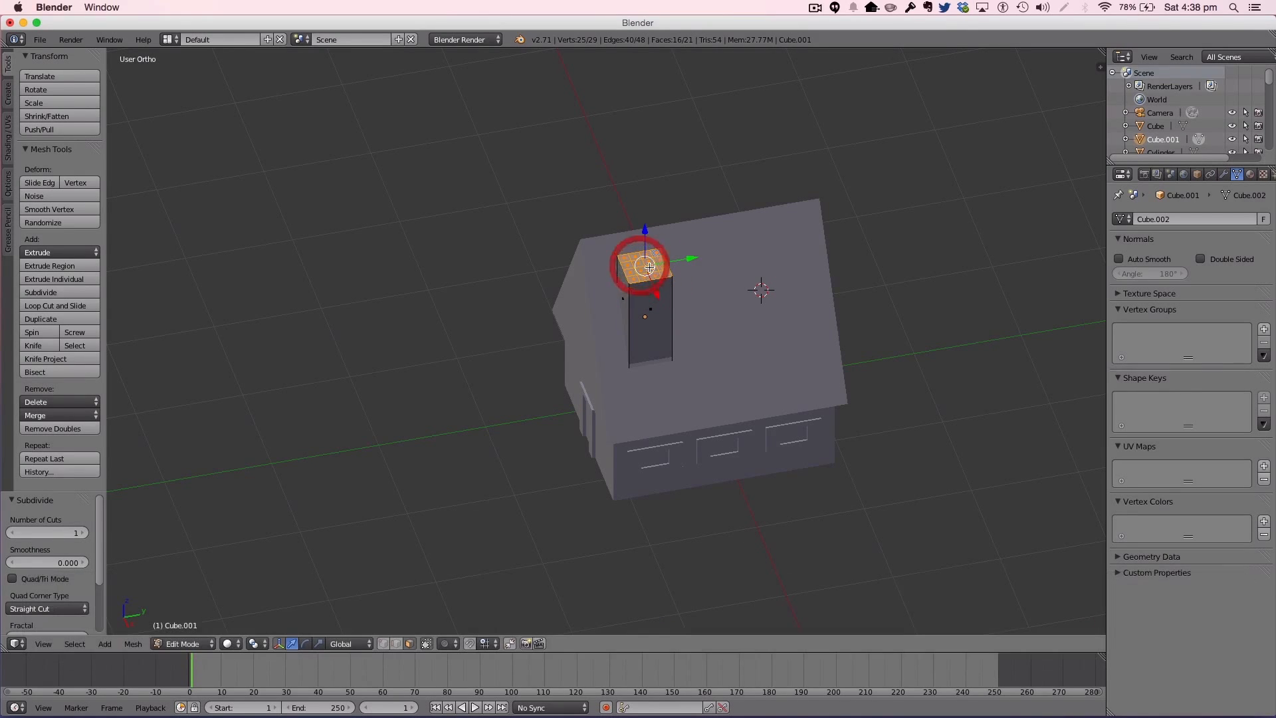
key(a)
key(Escape)
key(a)
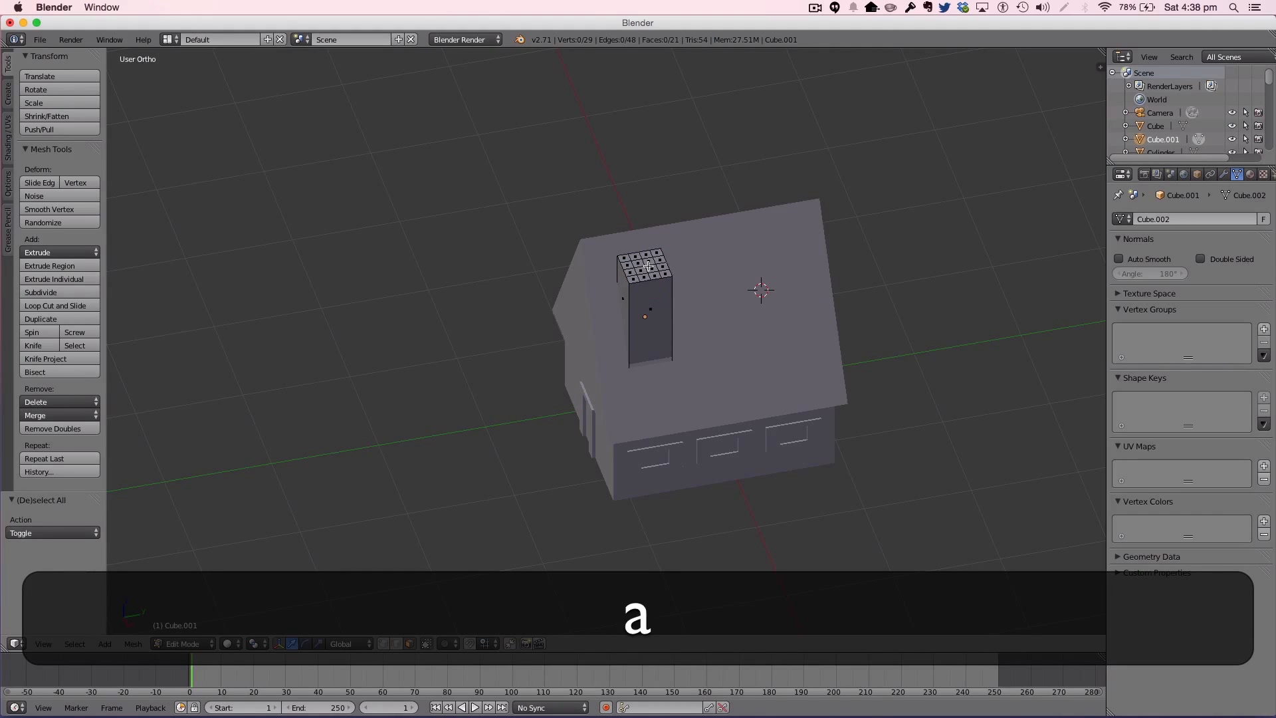
key(c)
click(646, 266)
key(Escape)
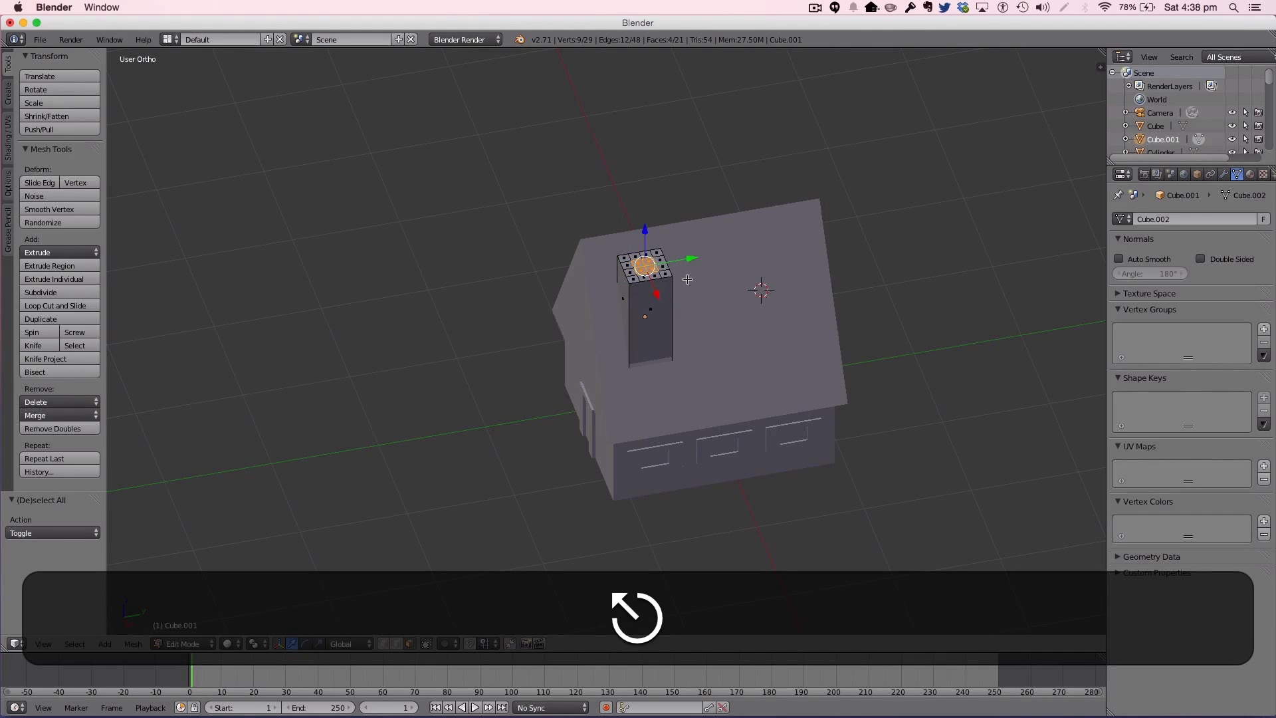
key(e)
click(700, 335)
key(a)
key(Tab)
Step: Scale the whole chimney down to about 0.34 by 0.34 by 0.99 and clear the selection
middle_drag(726, 333, 809, 315)
key(s)
click(714, 350)
key(a)
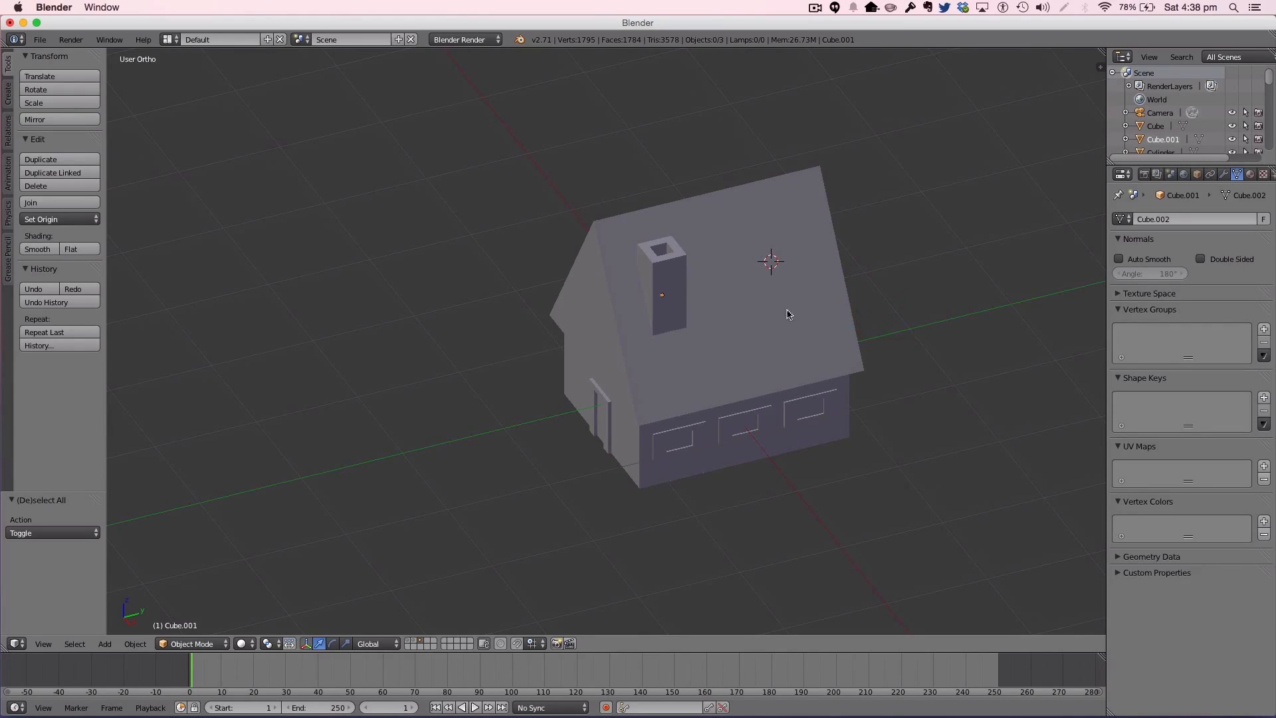
Step: Reset the 3D cursor to the world origin
key(shift+a)
key(n)
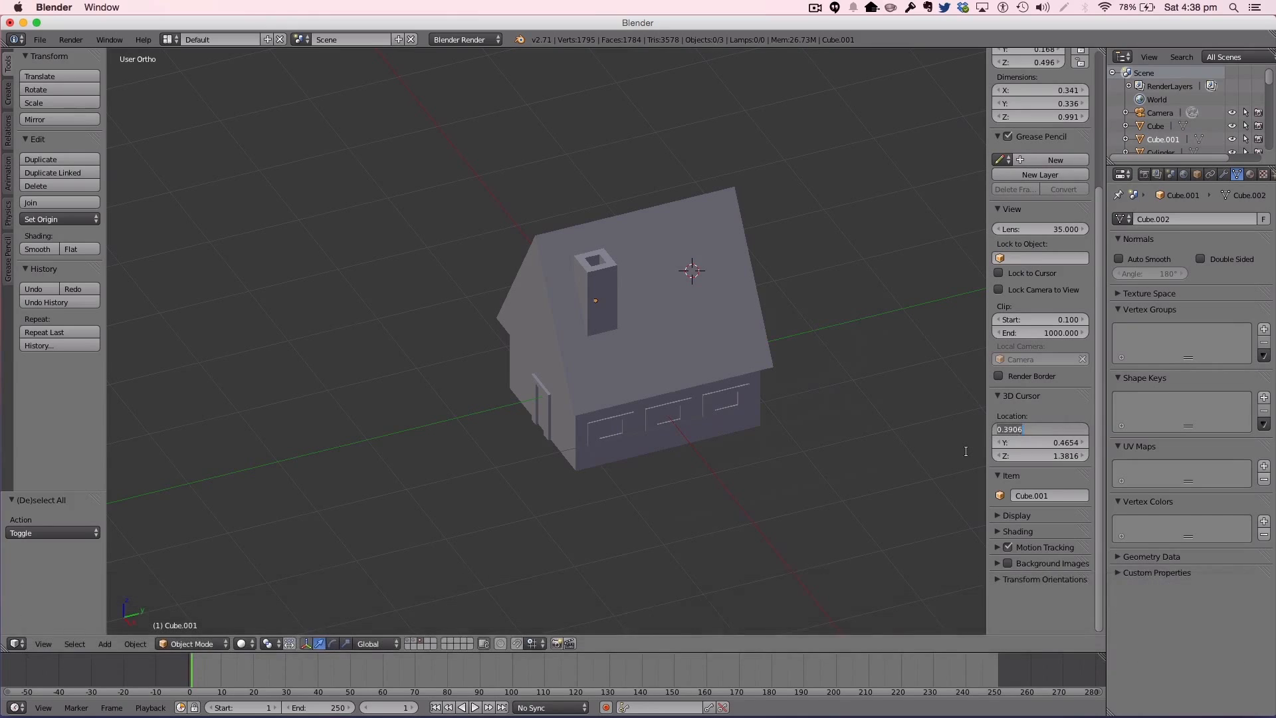
key(shift+c)
key(n)
Step: Add another cube at the origin and raise it 1.945 along Z above the house
key(shift+a)
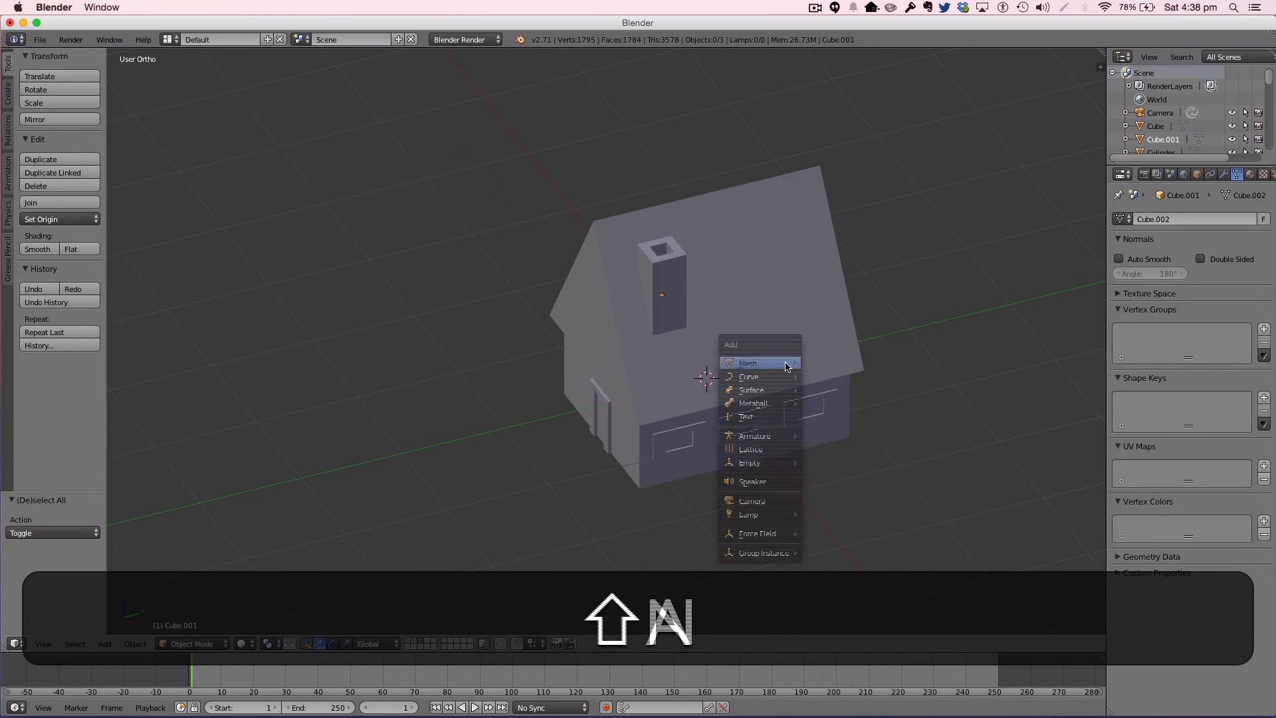
mouse_move(758, 364)
click(867, 377)
key(g)
key(z)
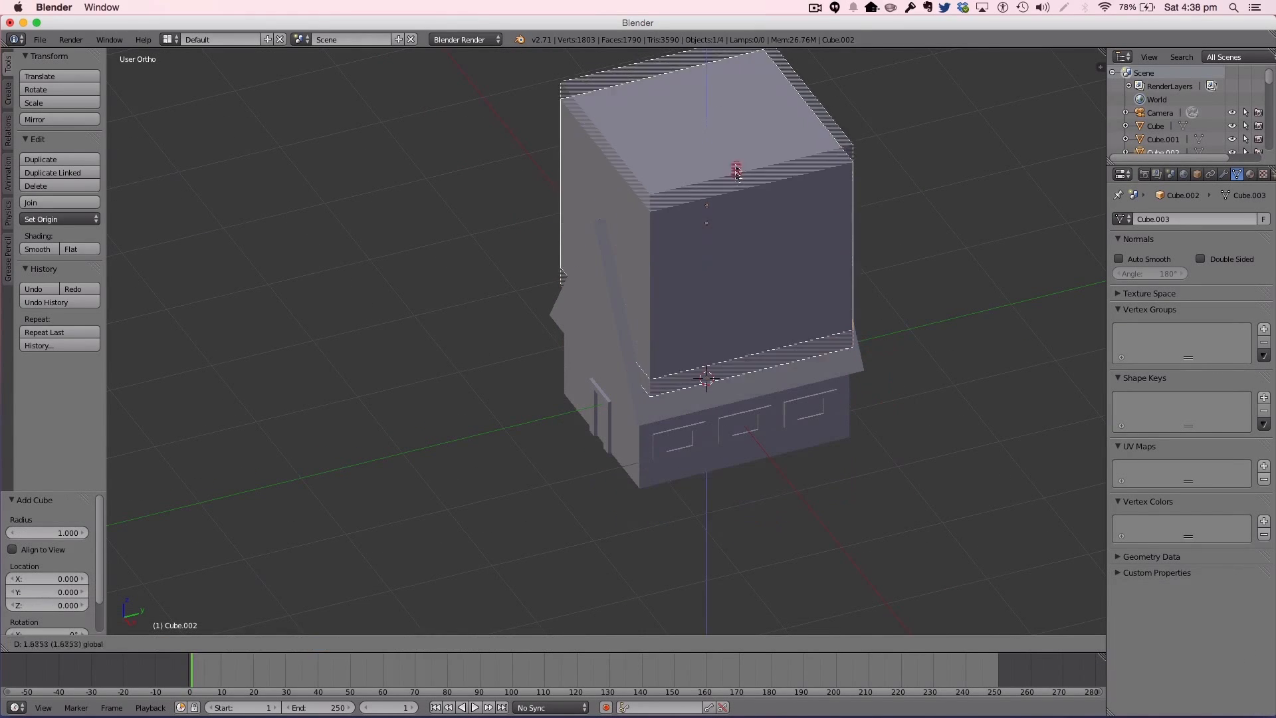
click(735, 163)
Step: Try to scale the new cube along X and undo the scaling
key(s)
key(x)
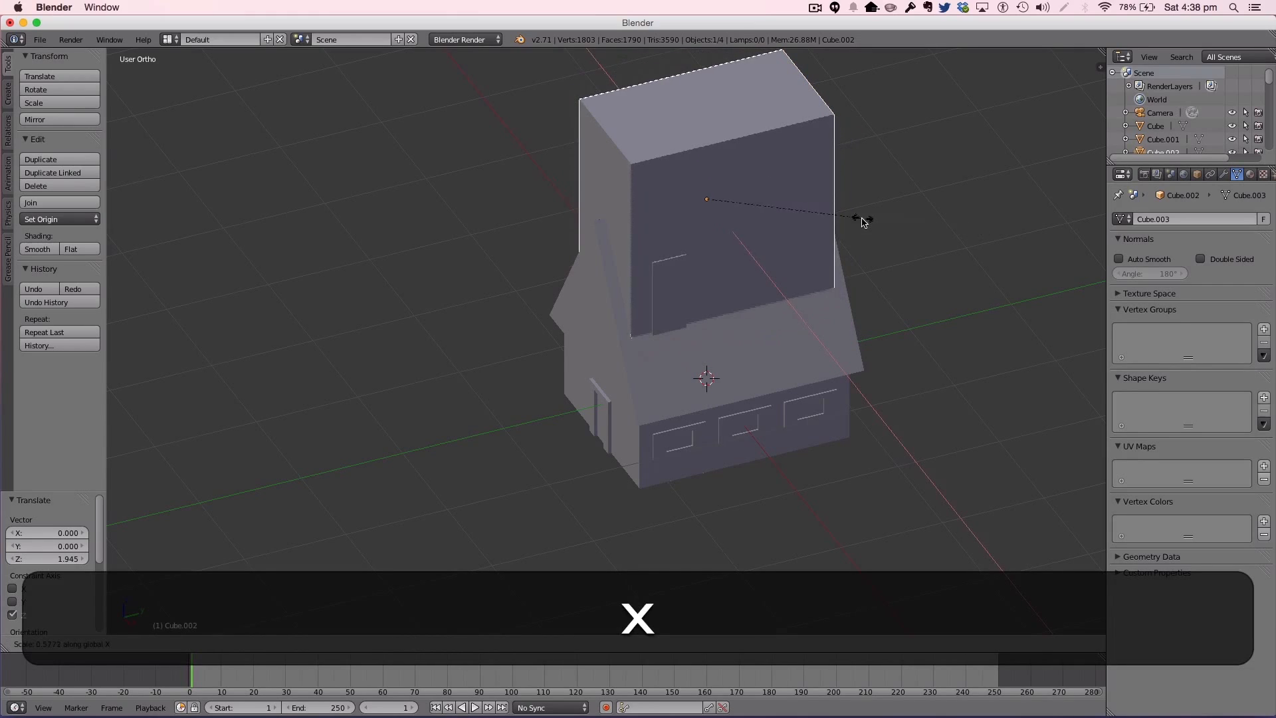
click(859, 218)
key(super+z)
Step: Thin the new cube to about 0.15 along Y and scale it to 0.279 along Z
key(s)
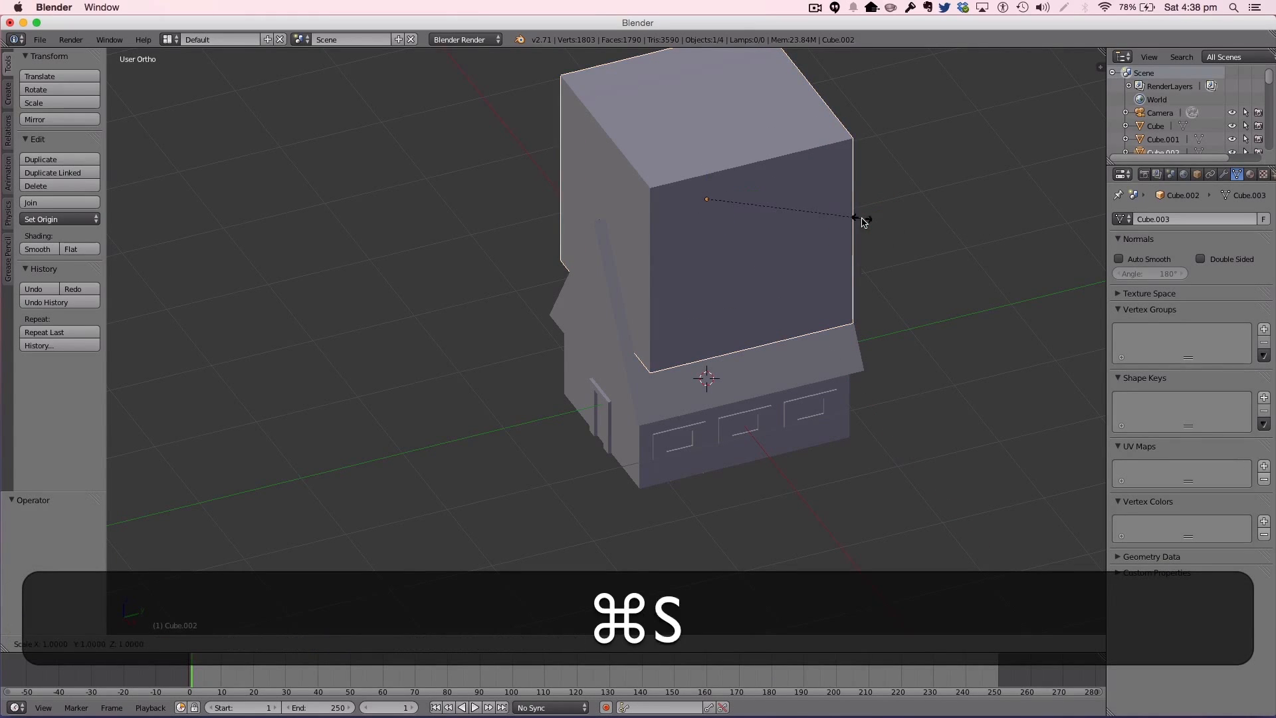
key(y)
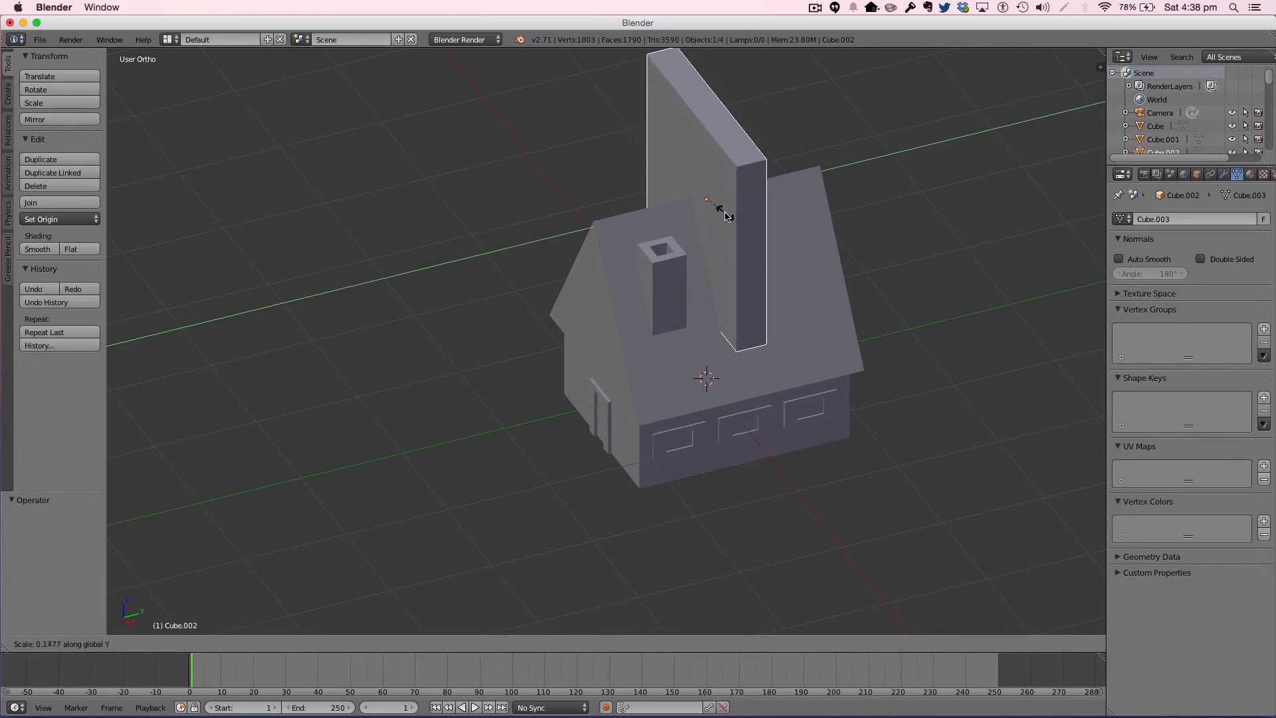
click(724, 212)
key(s)
key(z)
click(745, 177)
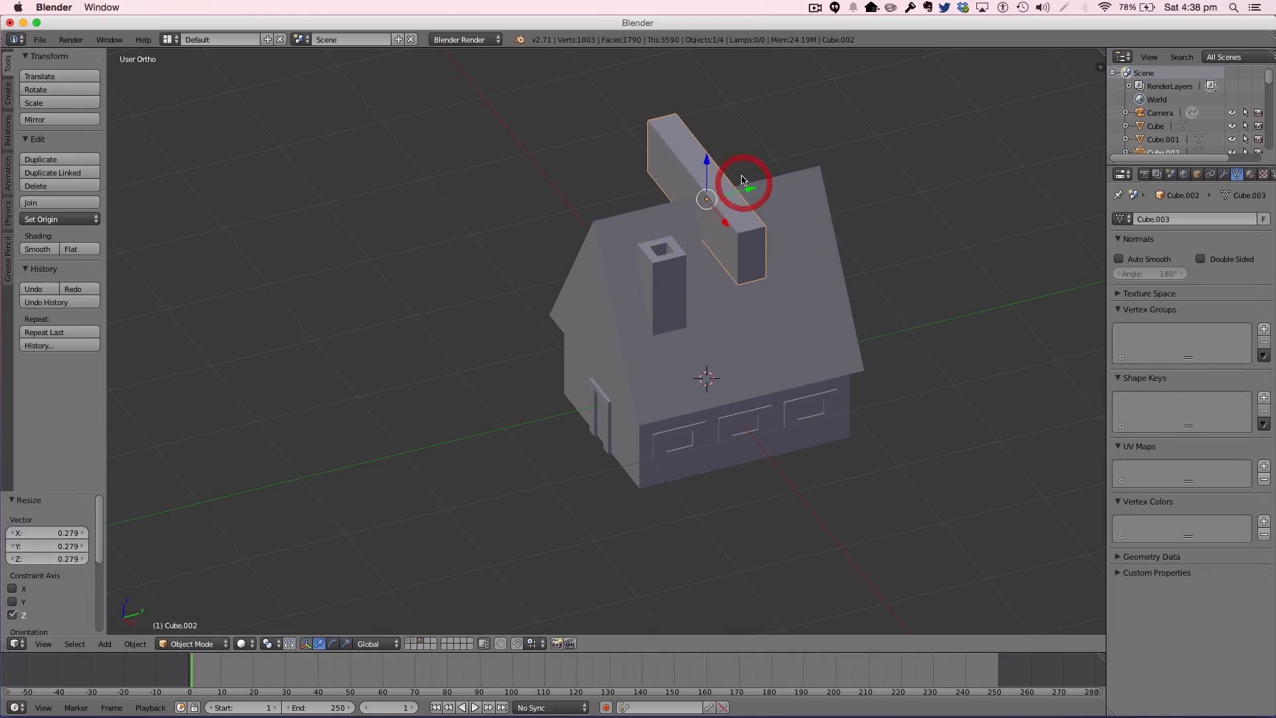
Step: In front view, scale the block to 0.796 along X and move it 1.571 along X clear of the roof
key(7)
key(1)
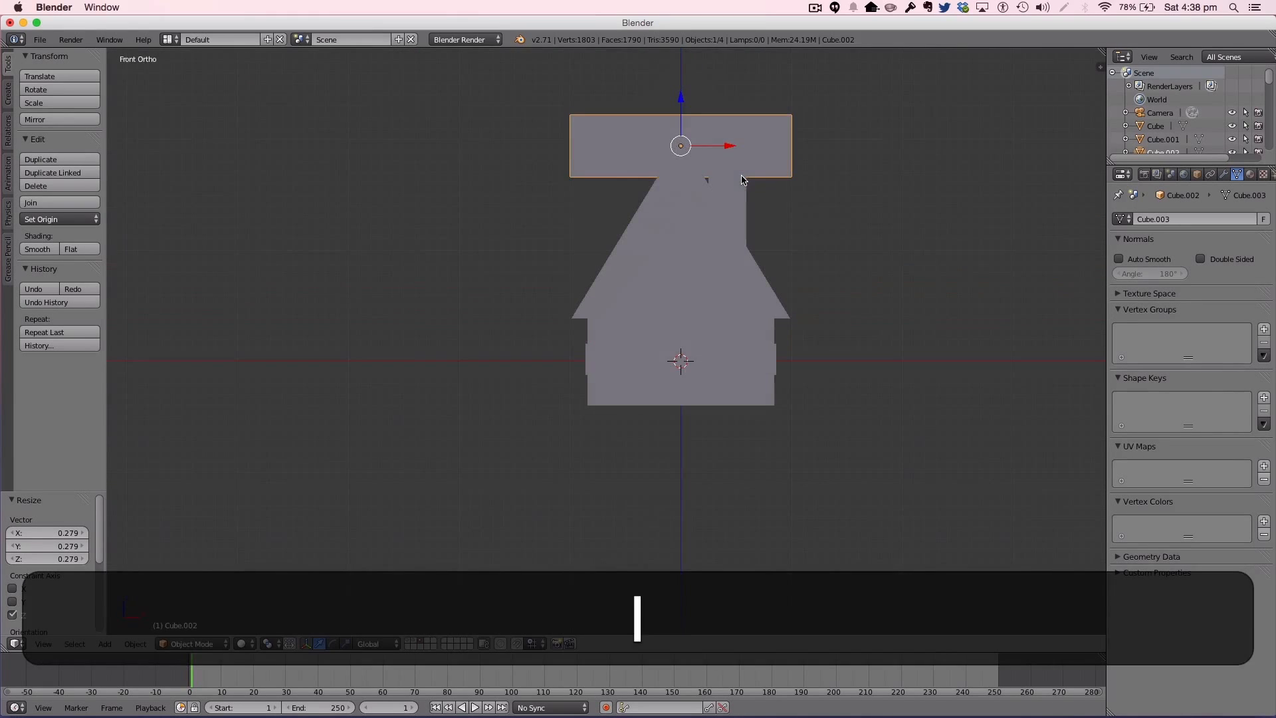
key(s)
key(x)
click(729, 145)
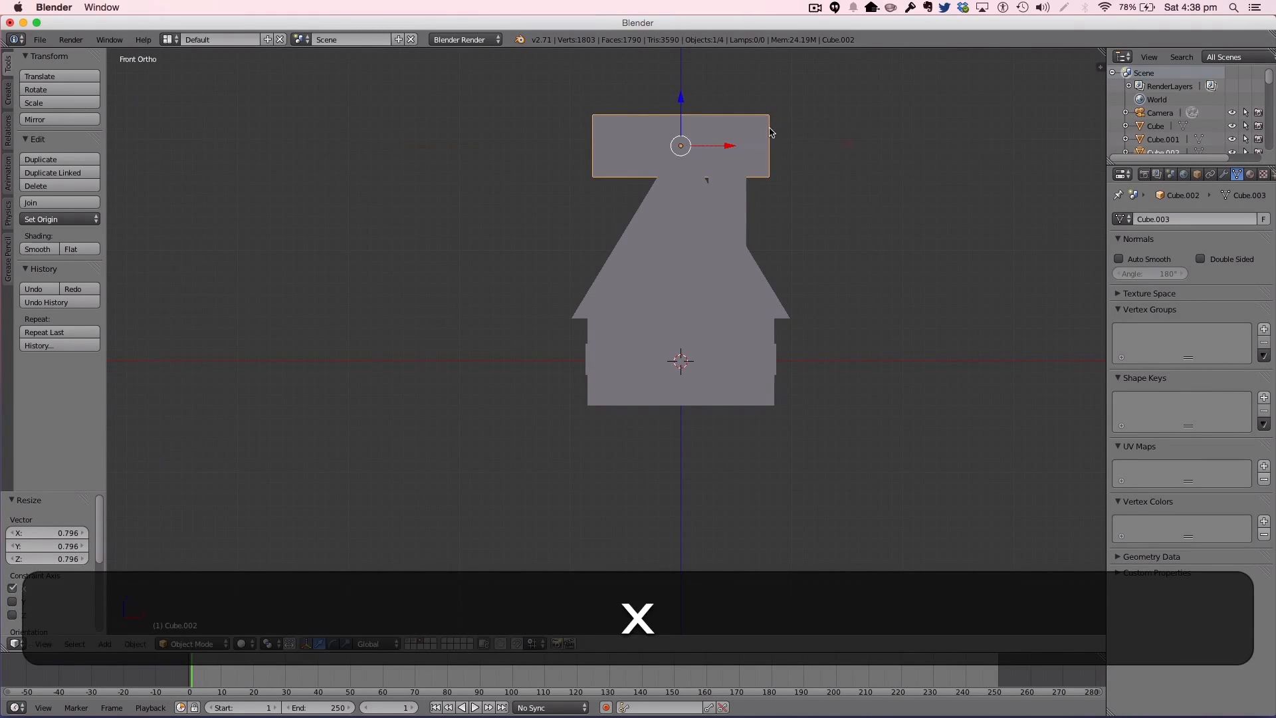
drag(735, 147, 906, 146)
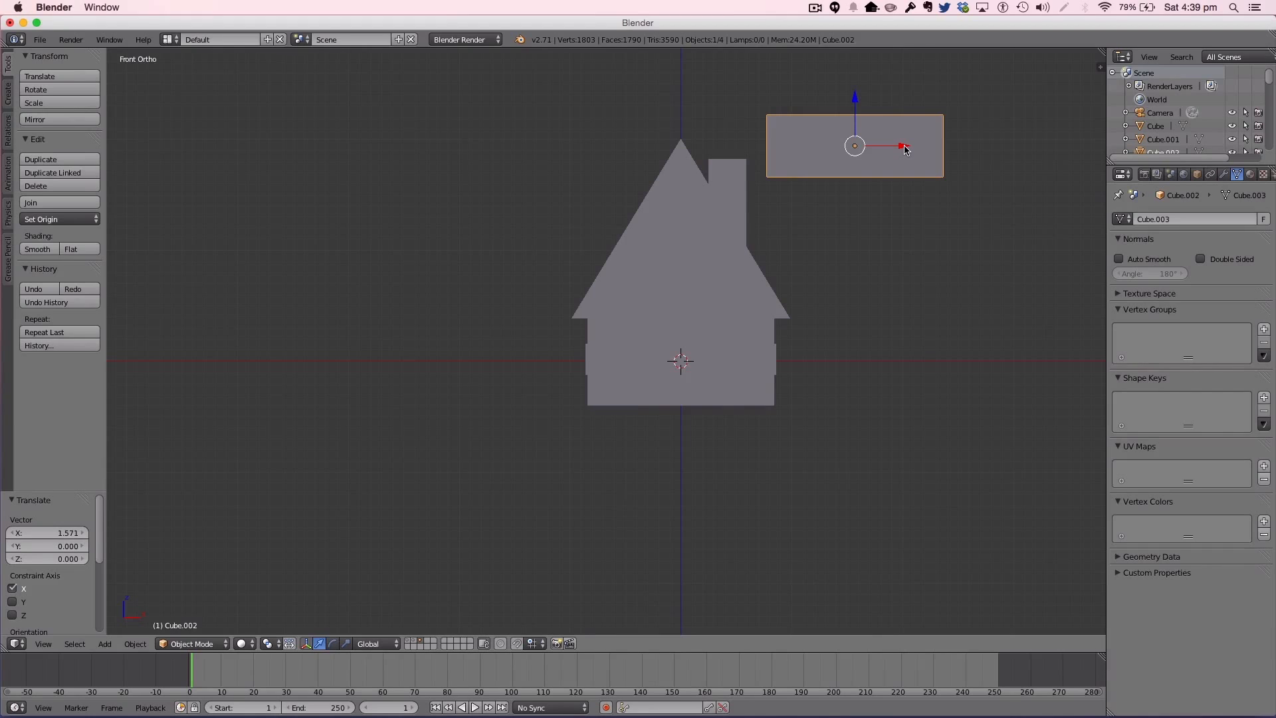
Step: Scale the block to 0.165 as a brick, lower it 0.306 and move it -1.157 along X over the chimney
key(s)
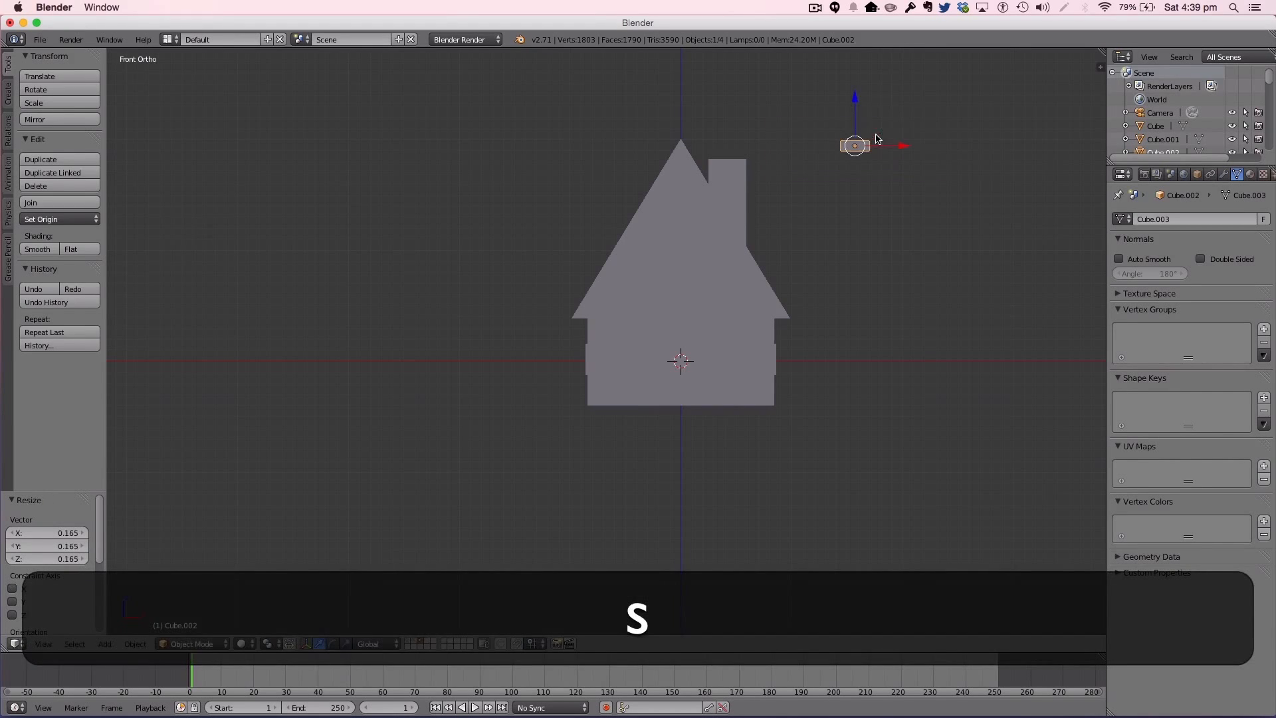
click(859, 138)
key(g)
key(z)
click(859, 134)
key(g)
key(x)
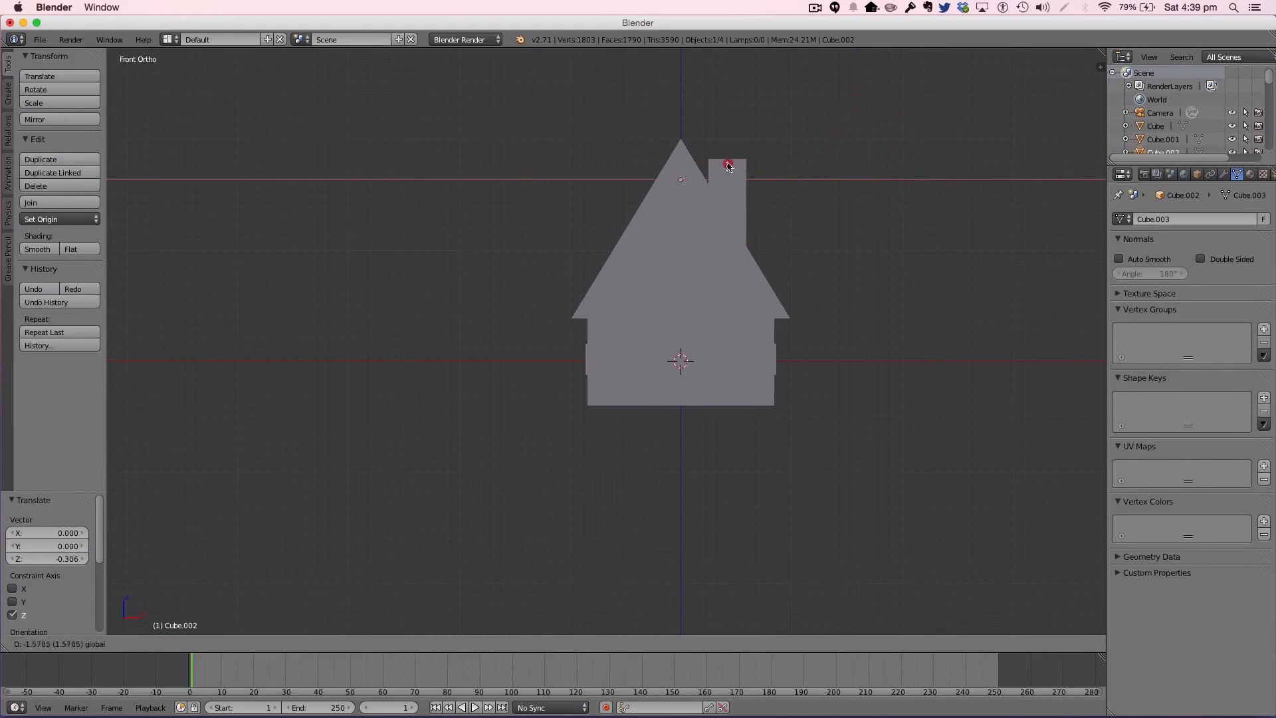
click(774, 171)
Step: In top view, move the brick -0.815 along Y to the chimney's front face
key(7)
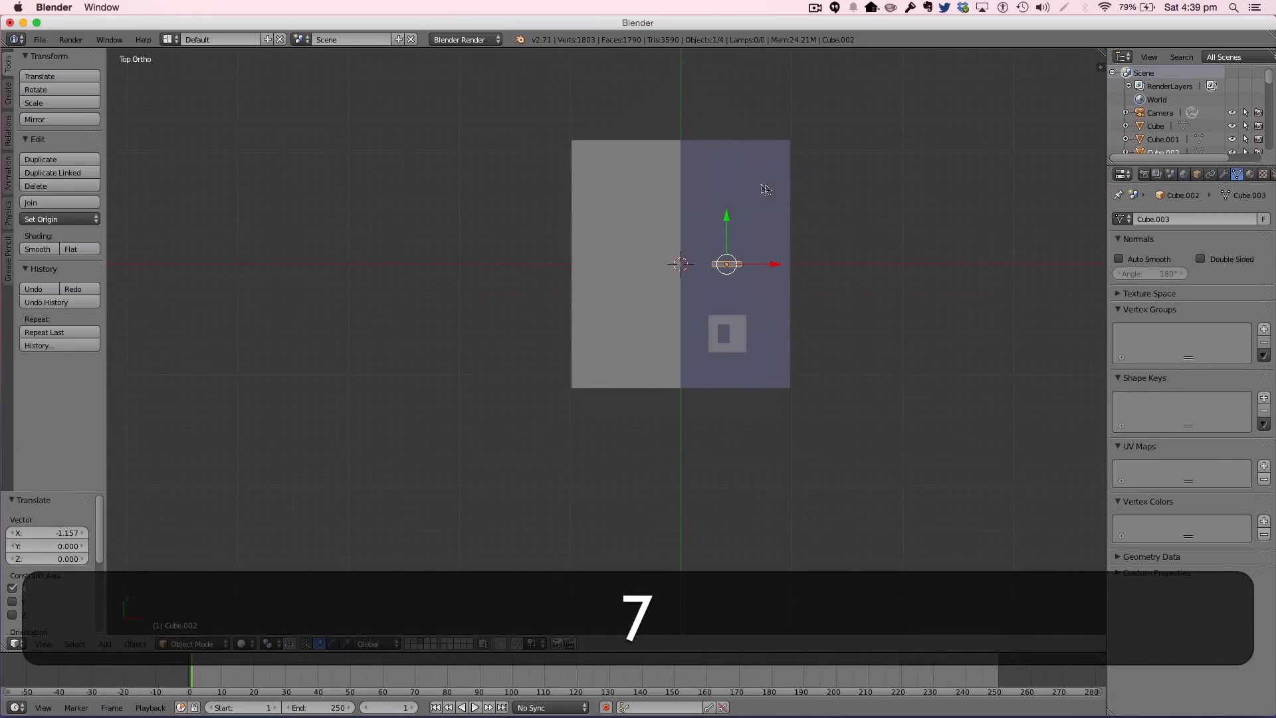
key(g)
key(y)
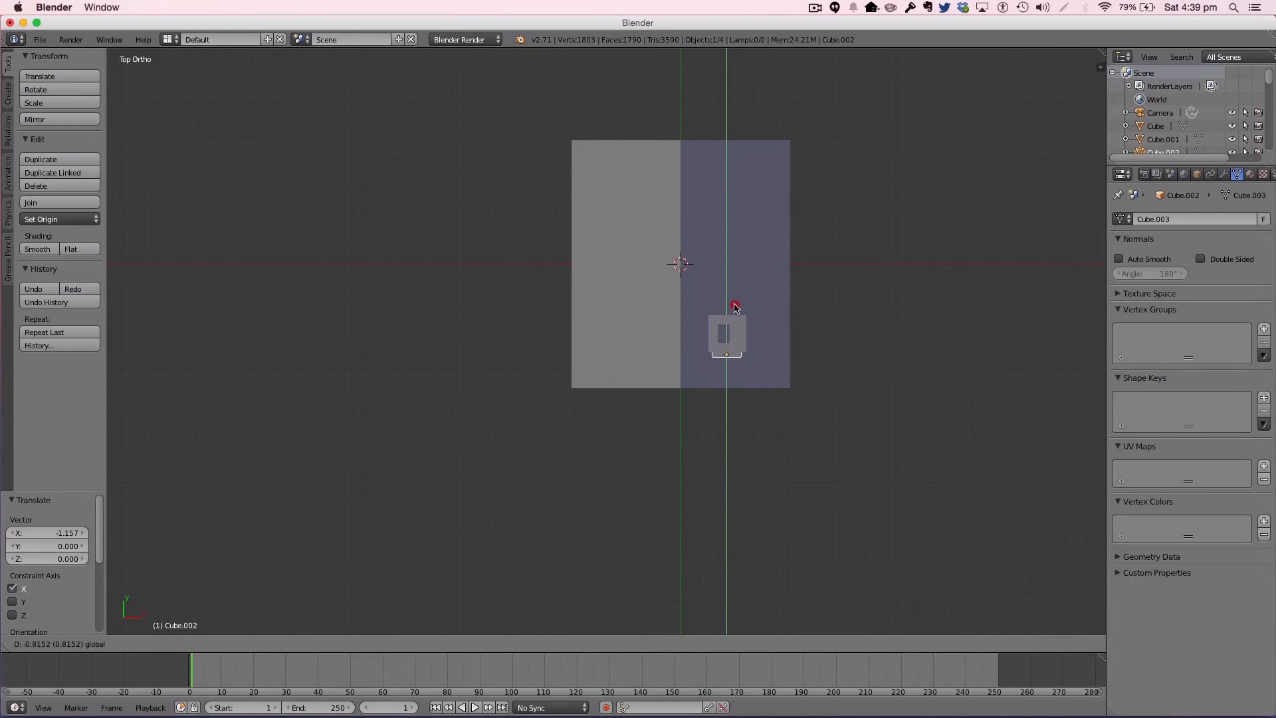
click(735, 305)
Step: In front view, select the chimney and move it 0.125 along X away from the roof ridge
key(1)
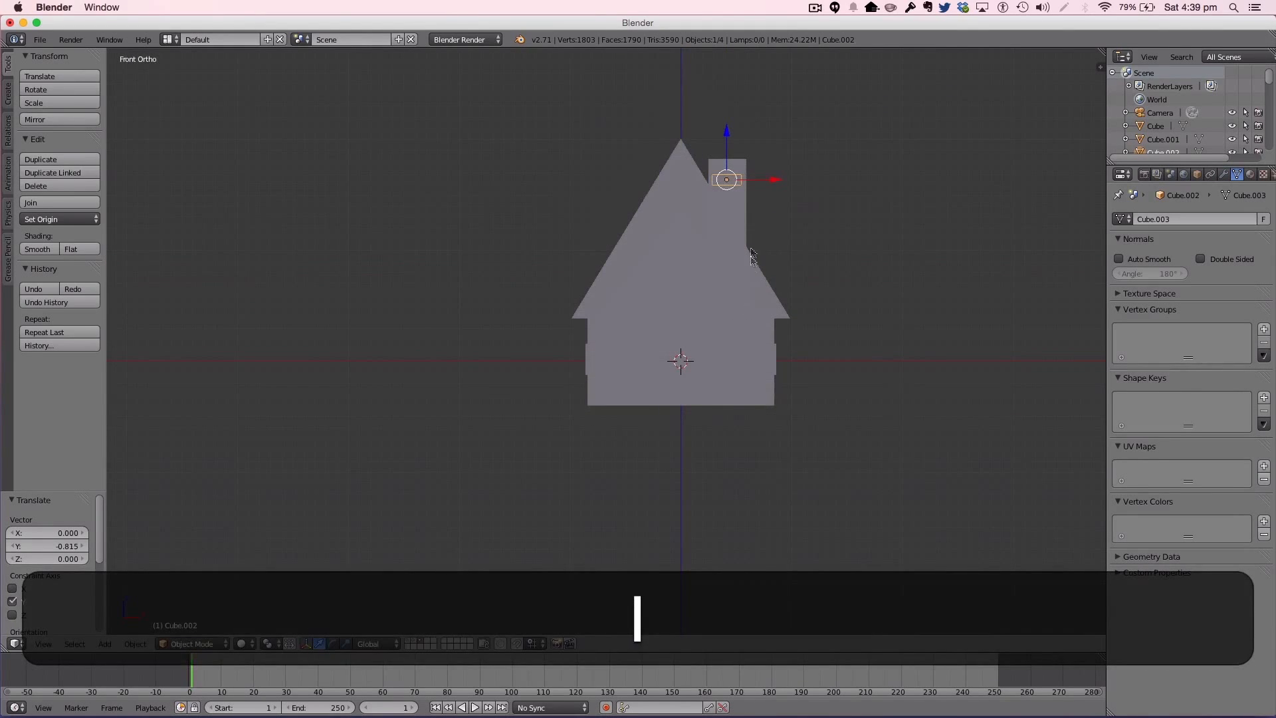
scroll(751, 256, up, 2)
key(Tab)
key(Tab)
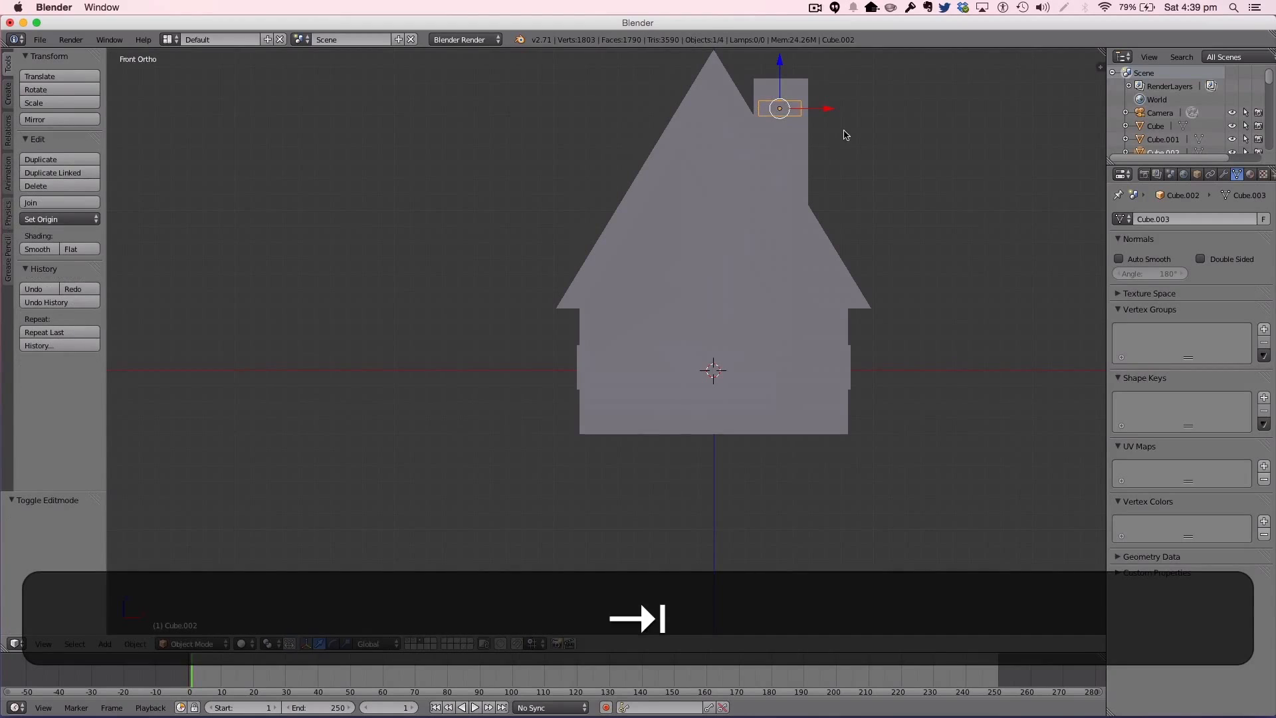
scroll(903, 111, up, 1)
key(shift)
shift+middle_drag(910, 109, 843, 265)
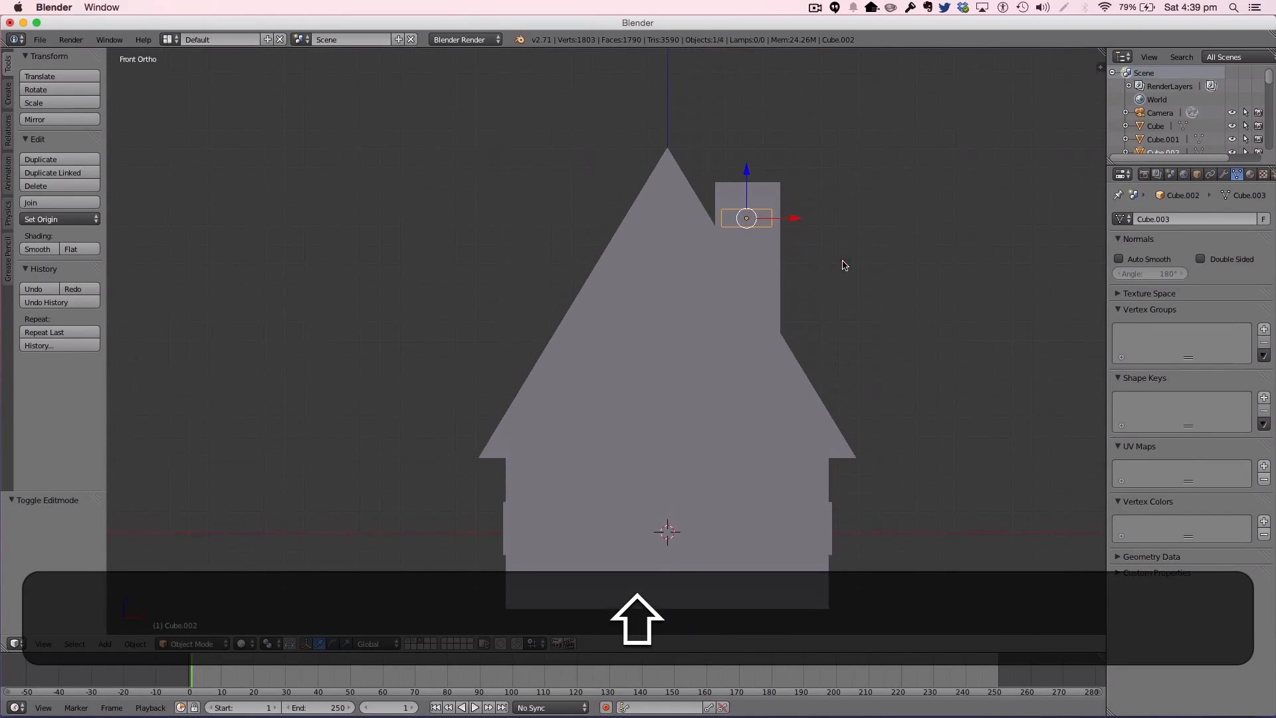
right_click(781, 251)
key(g)
key(x)
click(821, 275)
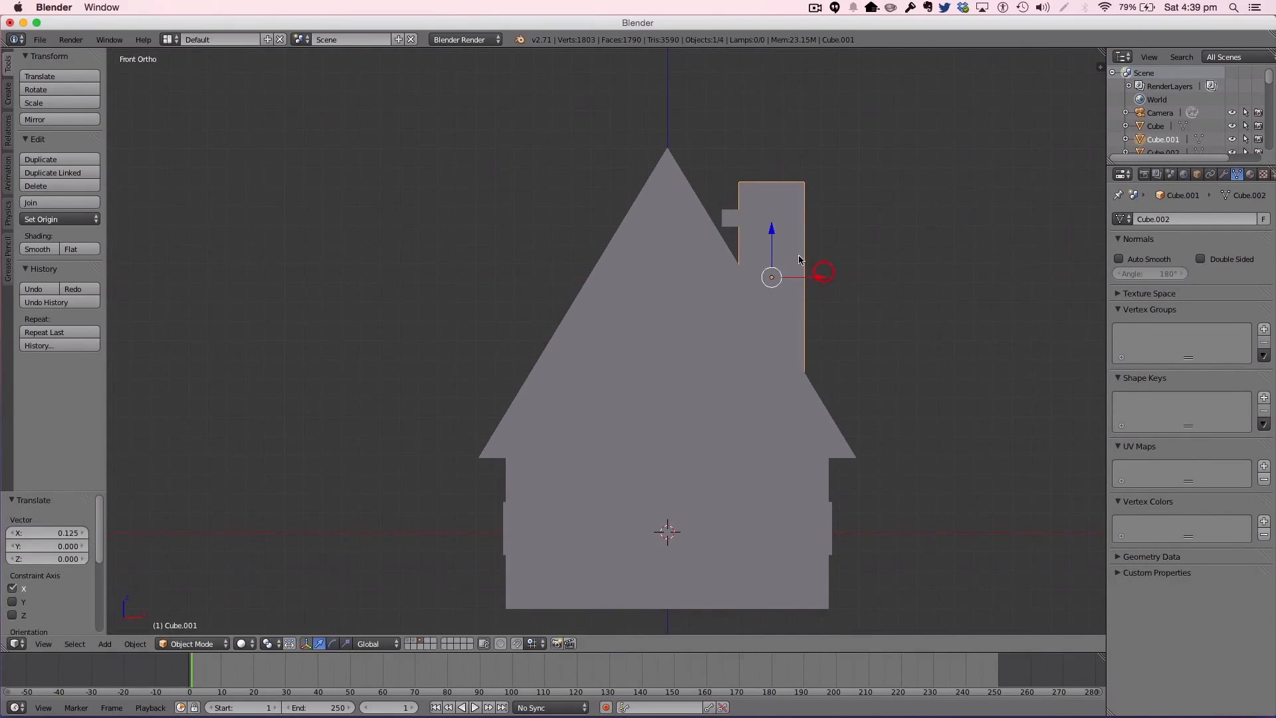
Step: Move the brick along X back onto the chimney, scale it smaller and adjust its X position
right_click(730, 219)
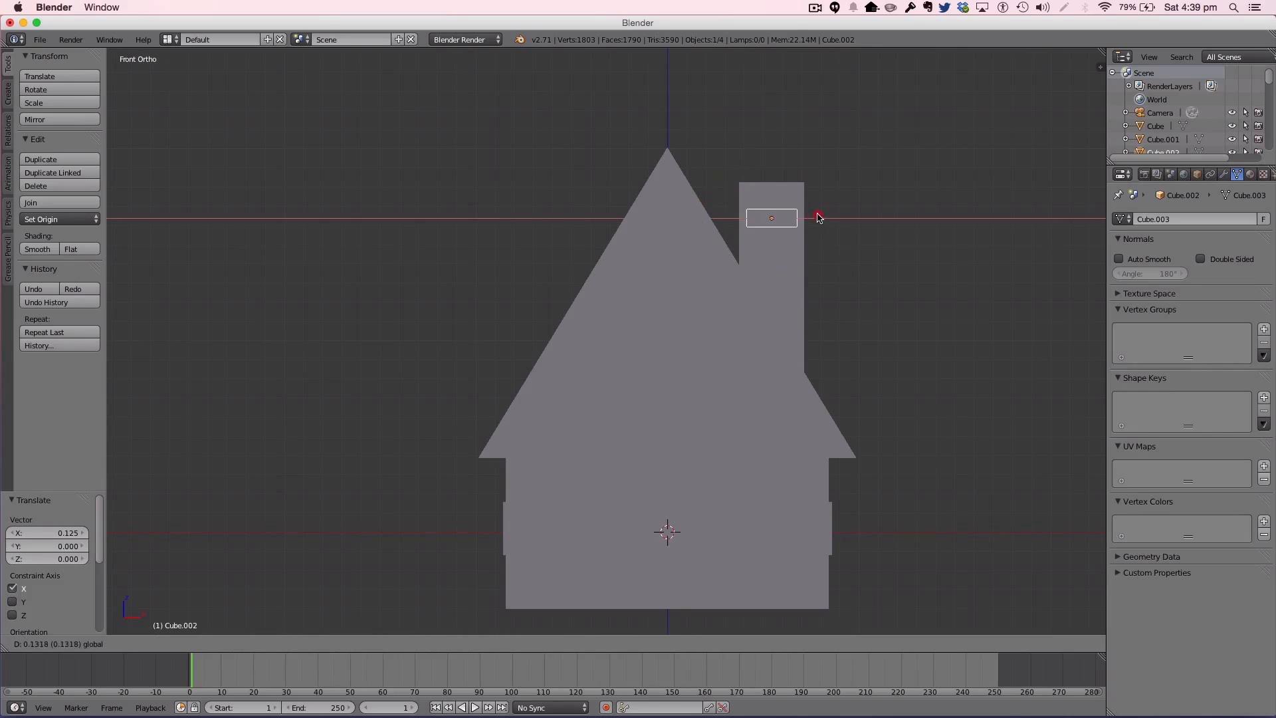
key(s)
click(846, 225)
key(g)
key(x)
click(817, 224)
Step: Duplicate the brick and place the copy just below the first, offset slightly toward the chimney's roof-ridge side
key(shift+d)
right_click(817, 224)
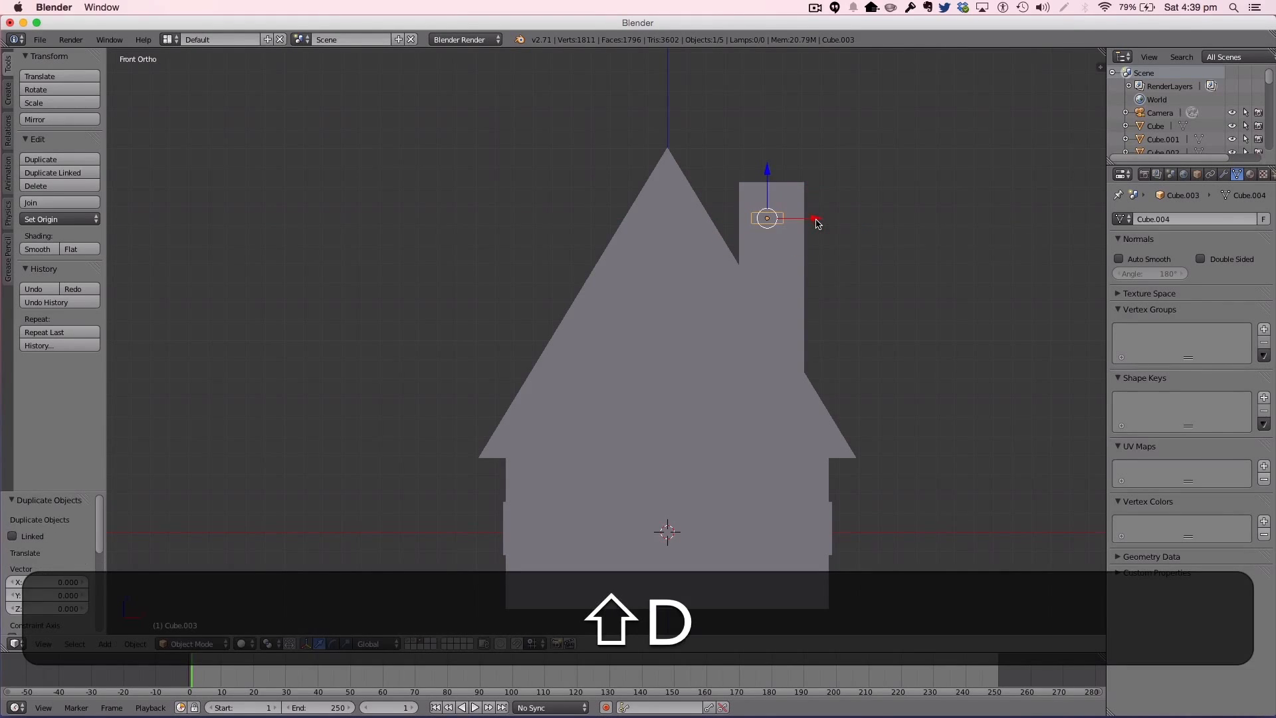
drag(768, 174, 765, 187)
drag(816, 231, 808, 226)
key(Tab)
key(Tab)
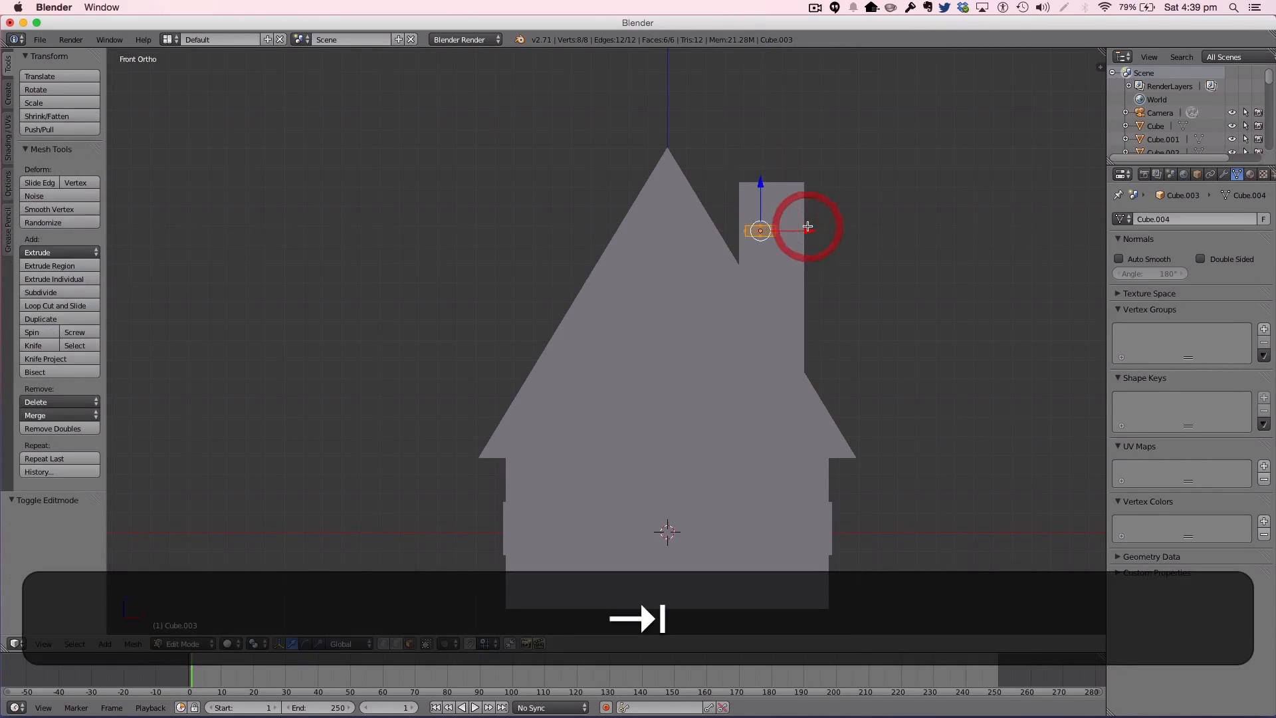
Step: Switch to wireframe display, duplicate the lower brick and place the copy beside it along X
key(z)
key(shift+d)
click(817, 230)
mouse_move(816, 231)
mouse_down()
mouse_move(848, 228)
mouse_move(824, 230)
mouse_up()
Step: Delete the two lower bricks and scale the remaining top brick by 0.883 along X
shift+right_click(762, 232)
key(x)
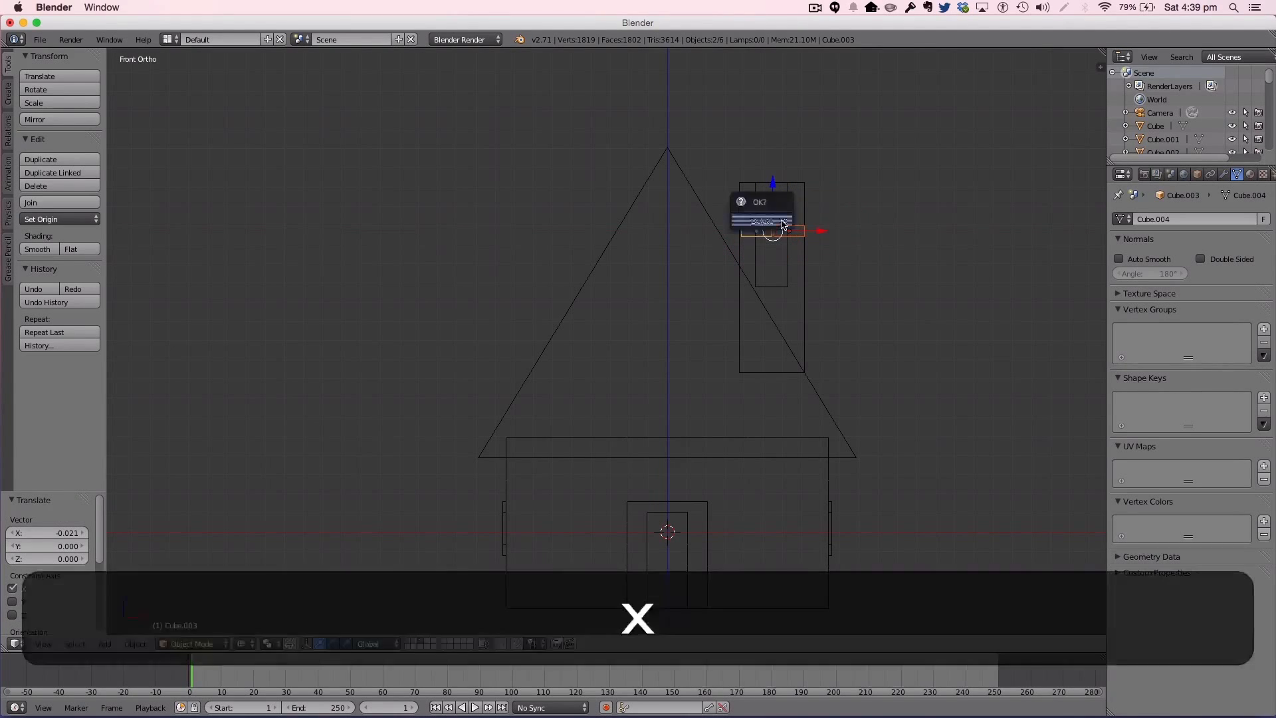
click(751, 226)
right_click(766, 218)
key(s)
key(x)
click(839, 219)
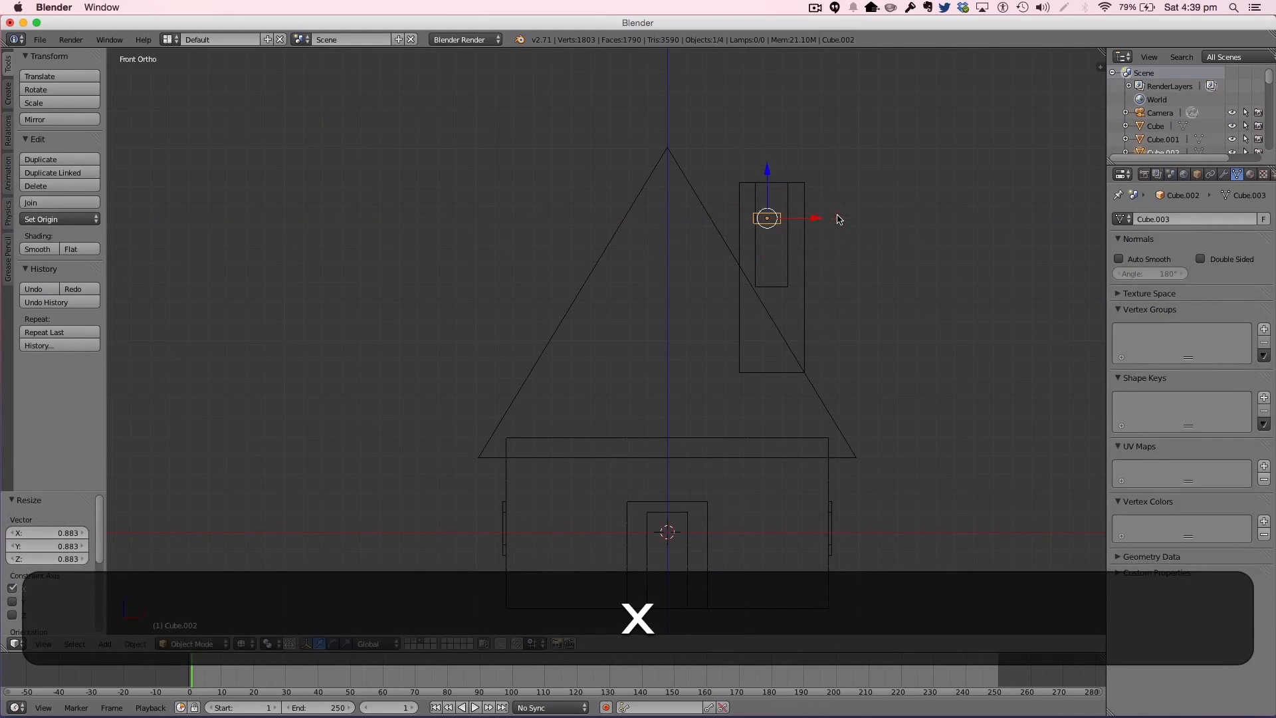
Step: Duplicate the brick into a row below, offset toward the roof ridge, and place another copy beside it along X
key(shift+d)
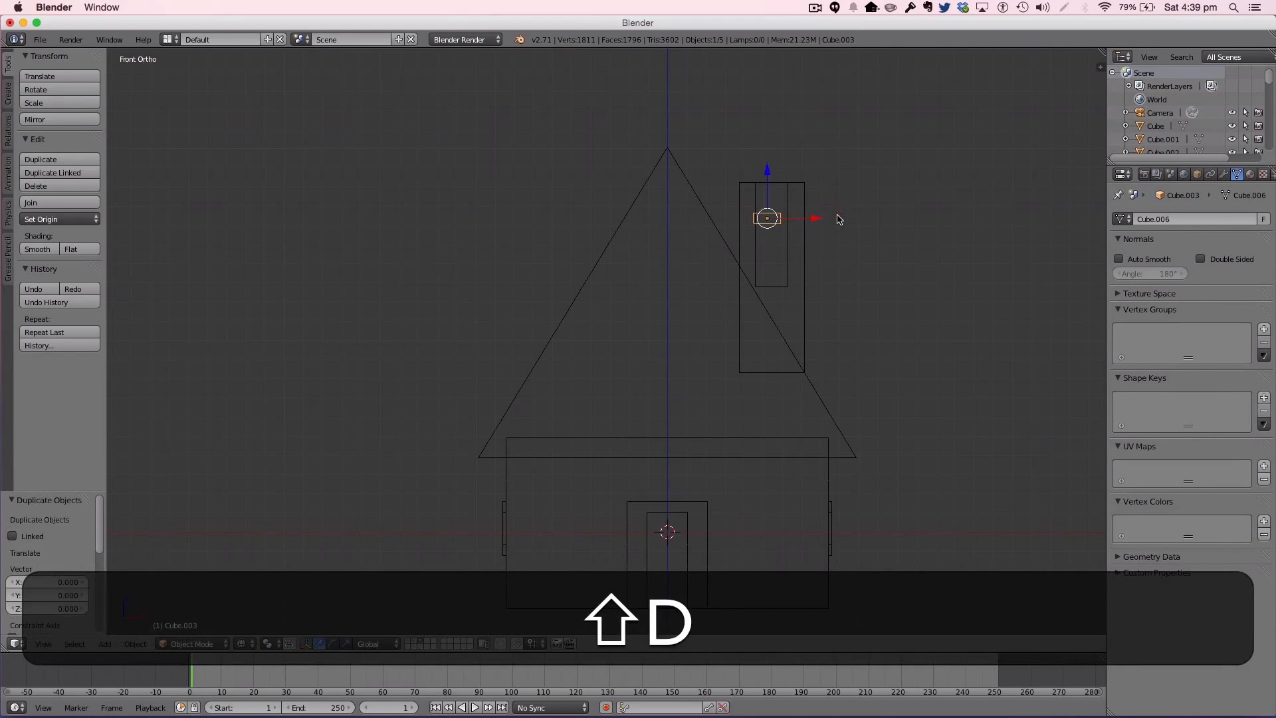
key(z)
click(774, 192)
key(shift+d)
key(x)
click(806, 232)
key(shift+d)
key(x)
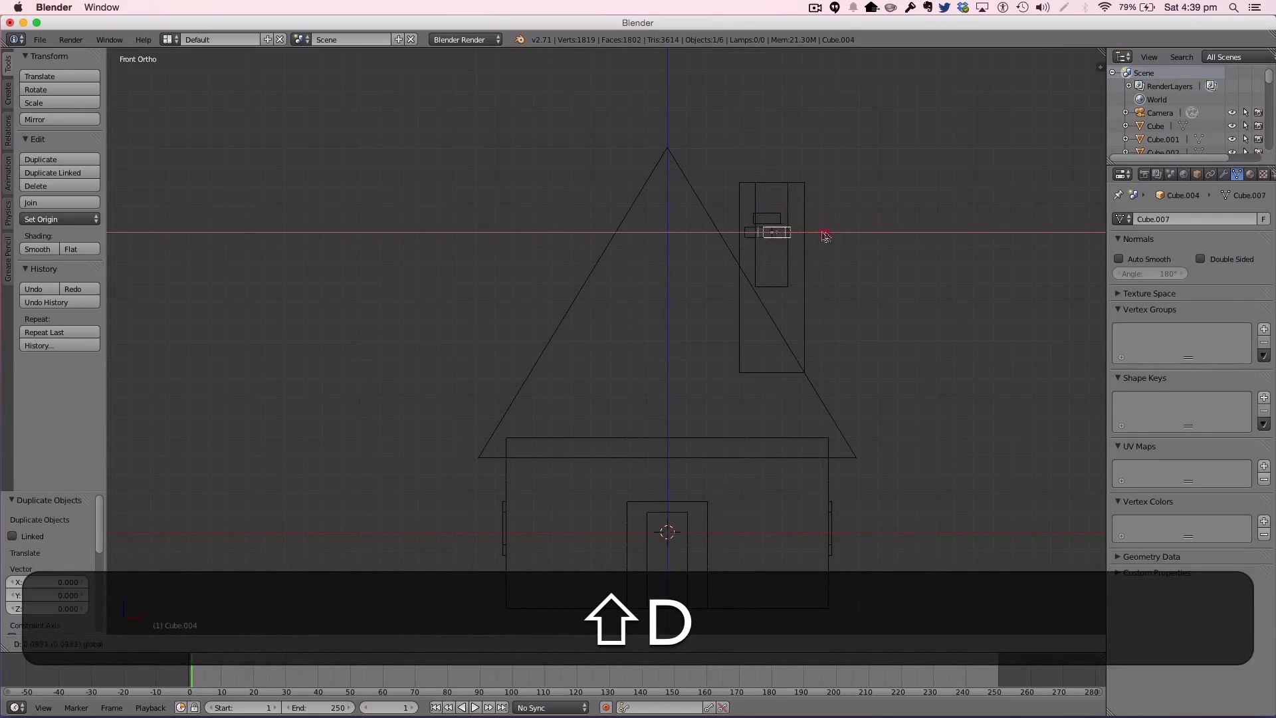
click(835, 231)
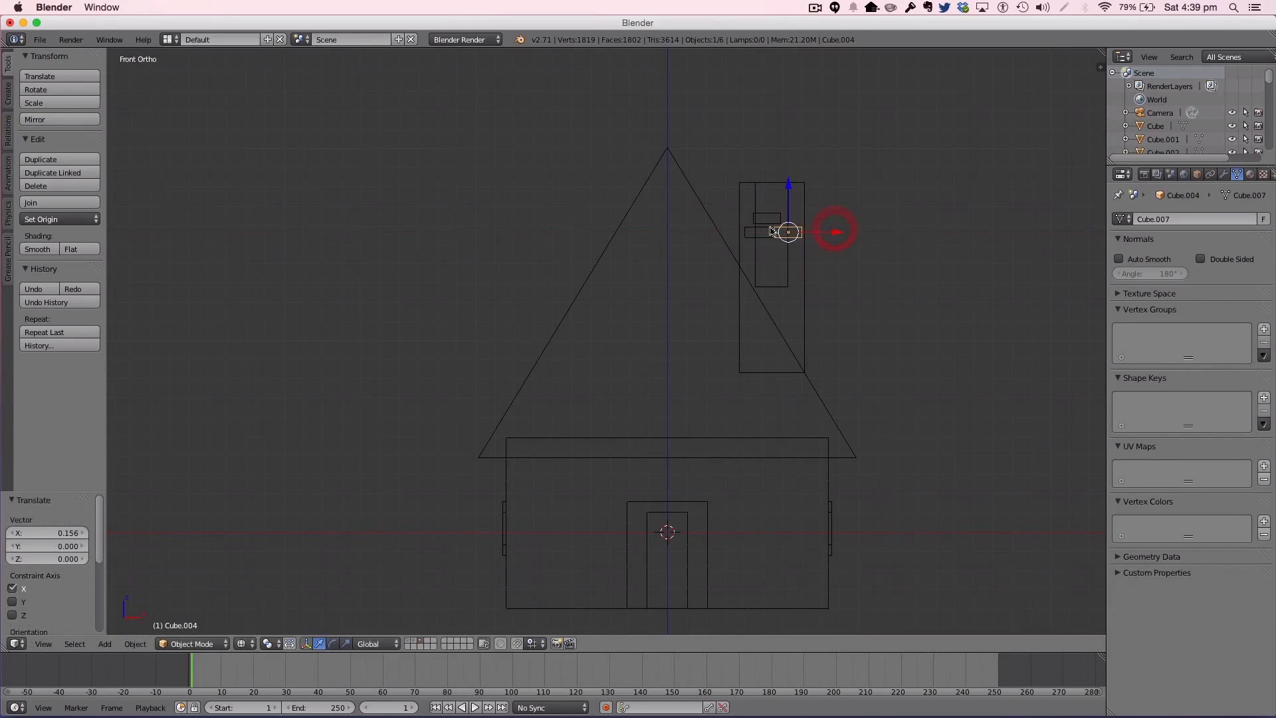
Step: Duplicate the outer second-row brick, place the copy 0.142 lower along Z and adjust its X position under that row
key(shift+d)
key(z)
click(774, 200)
key(g)
key(x)
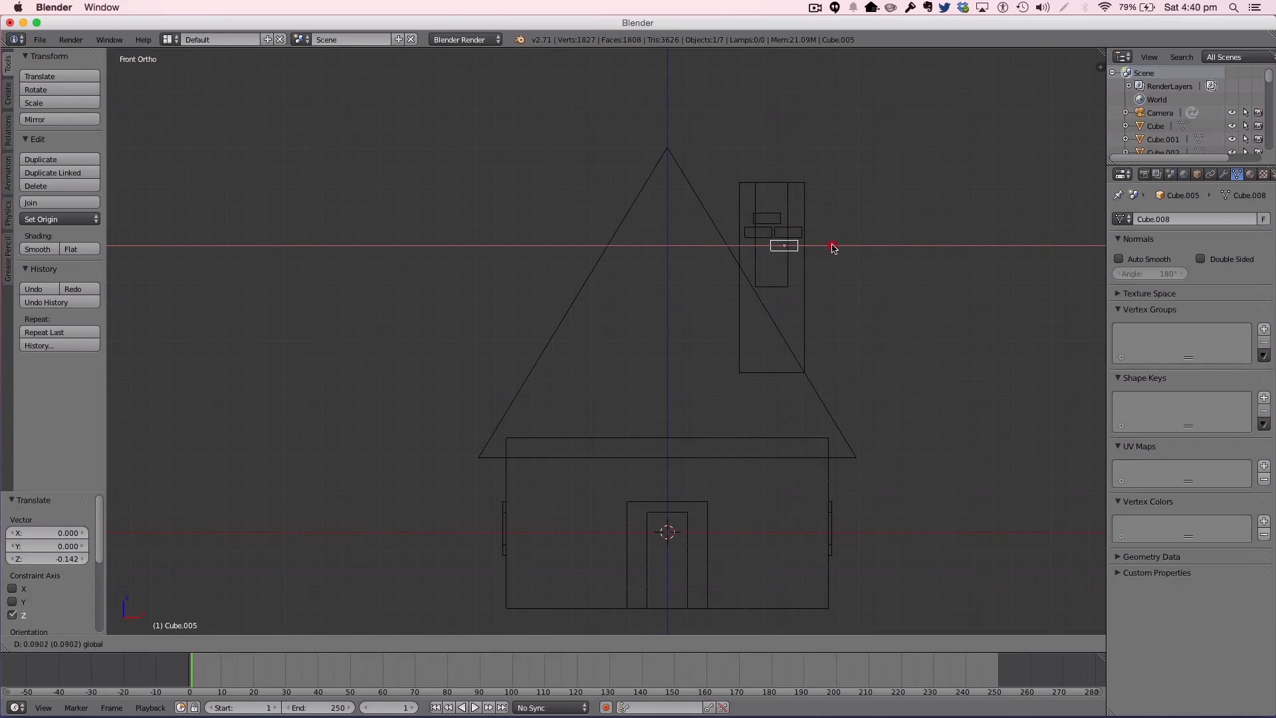
click(834, 247)
Step: Select all four bricks on the chimney face and duplicate them in place
key(a)
right_click(787, 244)
right_click(772, 247)
shift+right_click(769, 221)
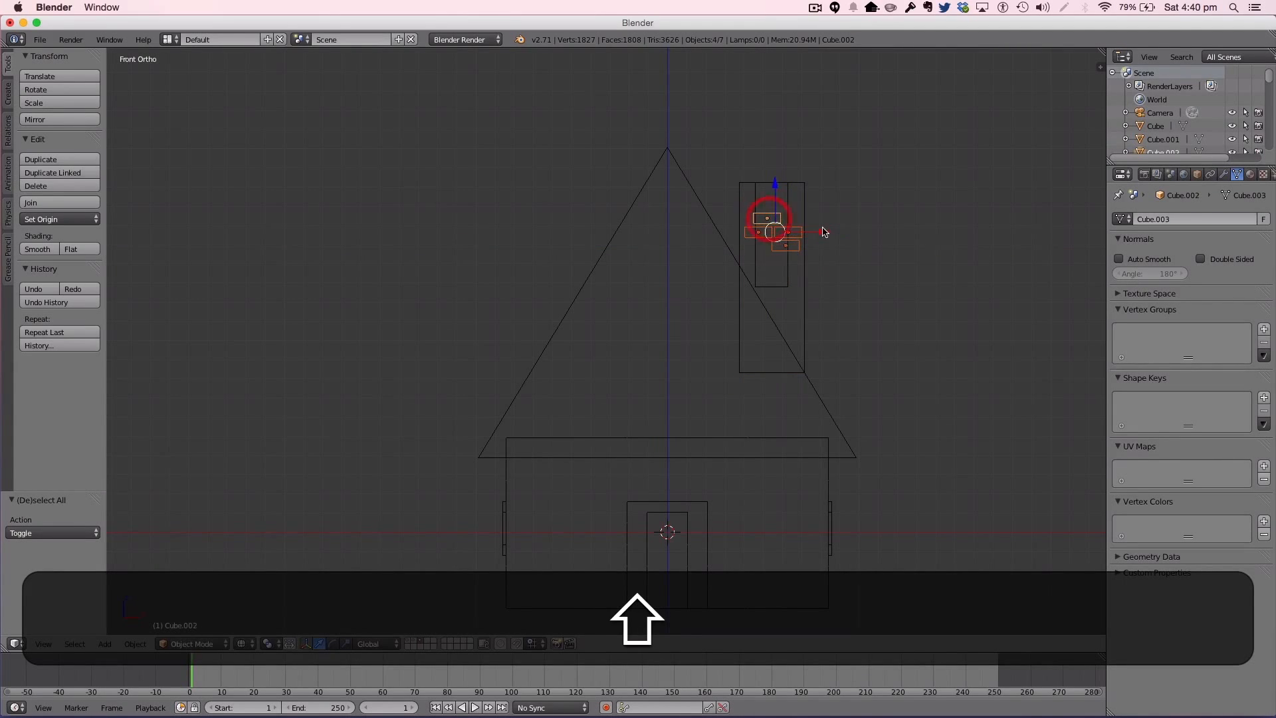
key(shift+d)
right_click(824, 231)
Step: In solid display, move the copied bricks along Y onto the chimney's opposite face, finishing with a 0.014 nudge
key(l)
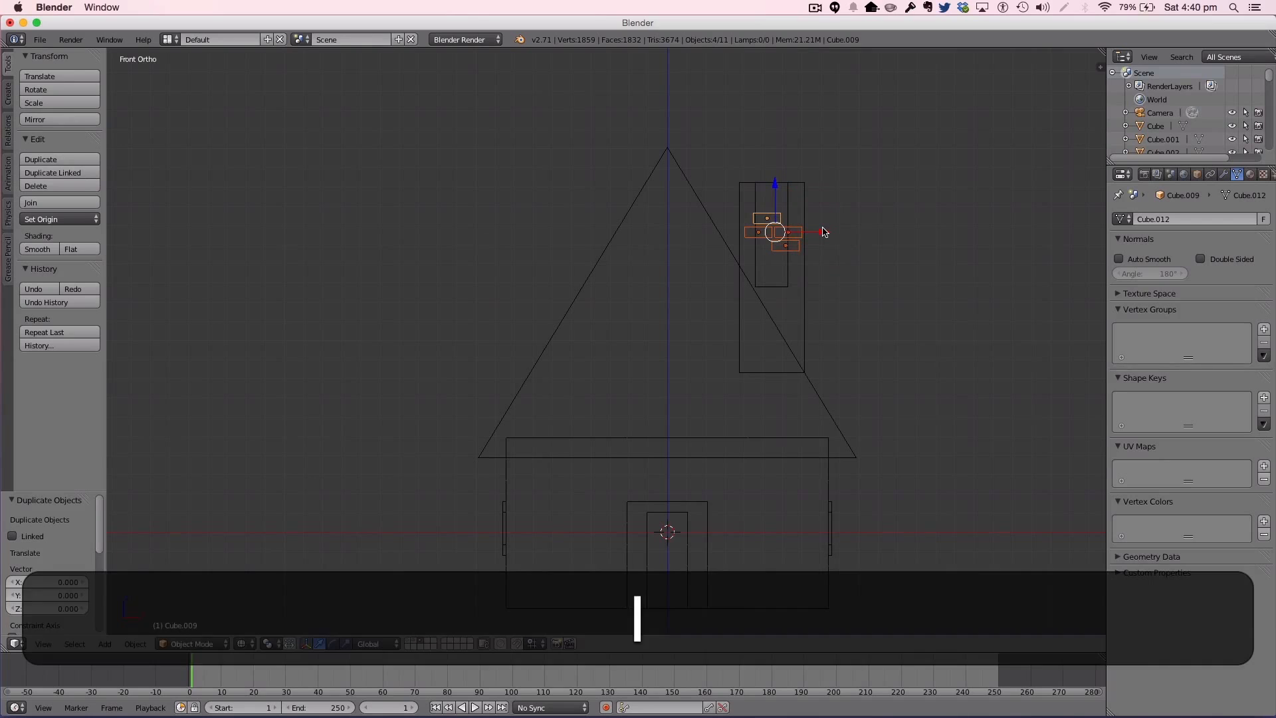
key(z)
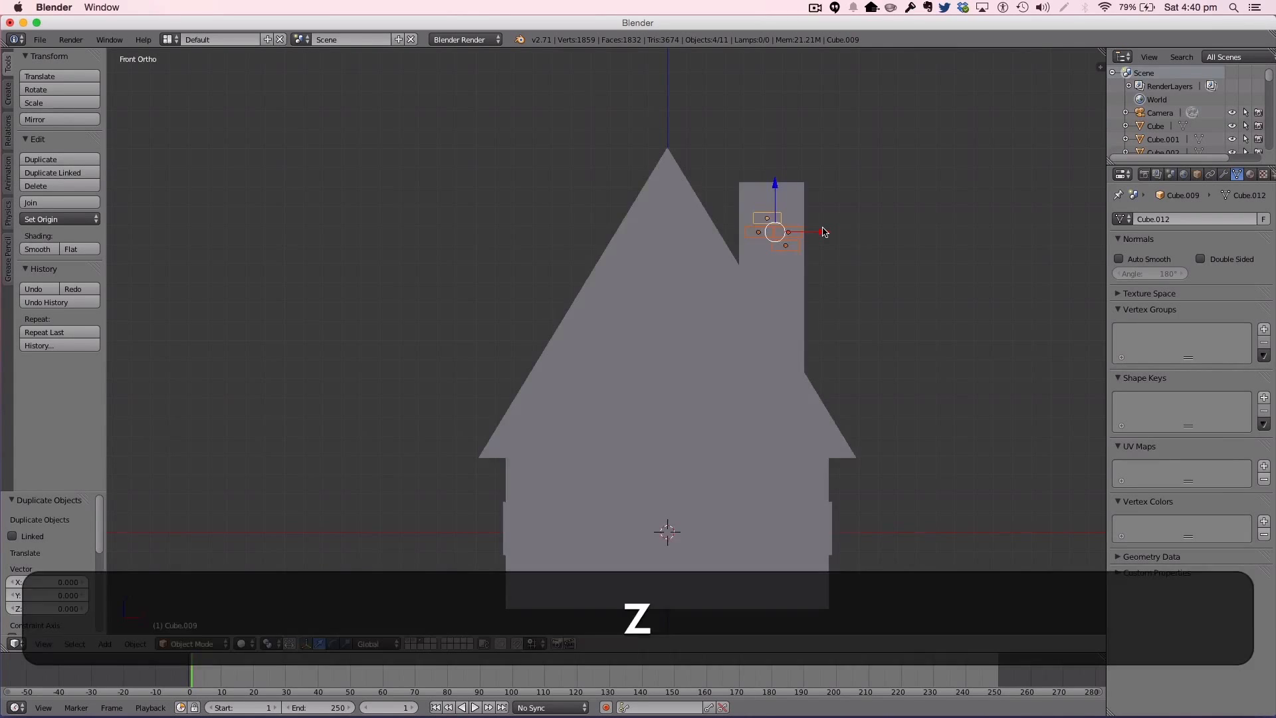
middle_drag(842, 221, 732, 290)
drag(698, 361, 761, 342)
middle_drag(769, 337, 754, 339)
middle_drag(723, 385, 726, 379)
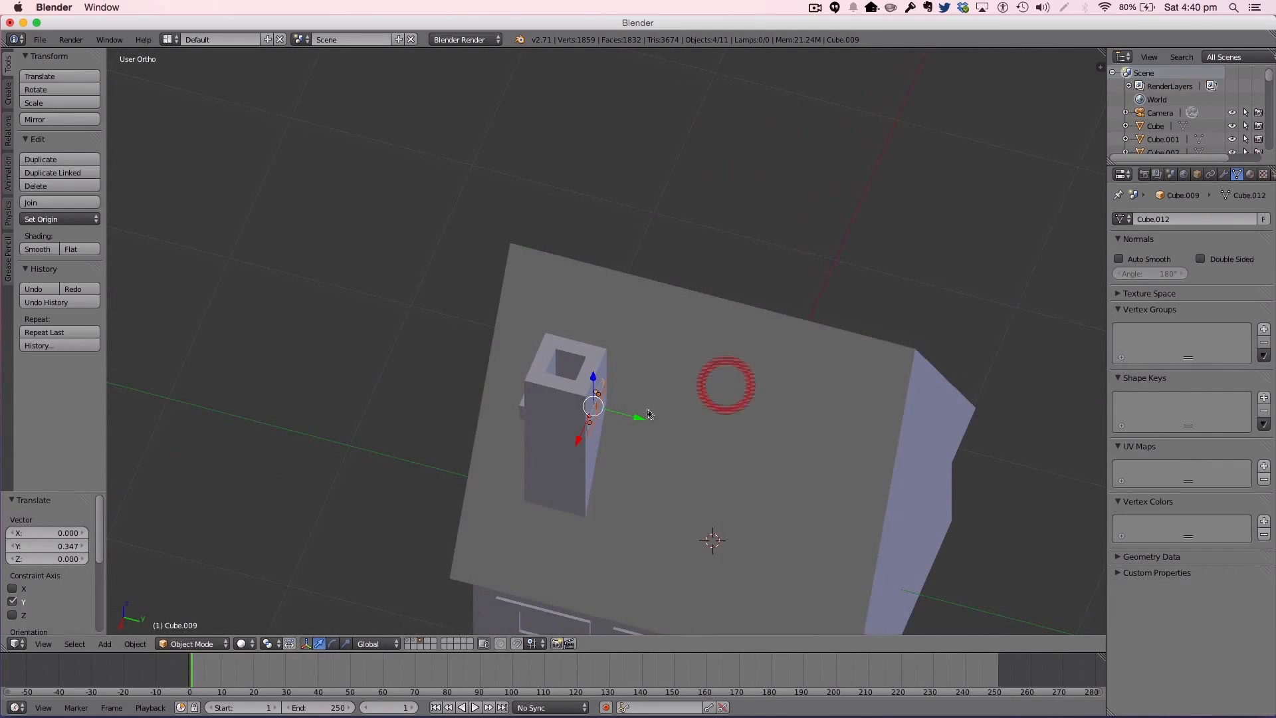
drag(640, 419, 640, 413)
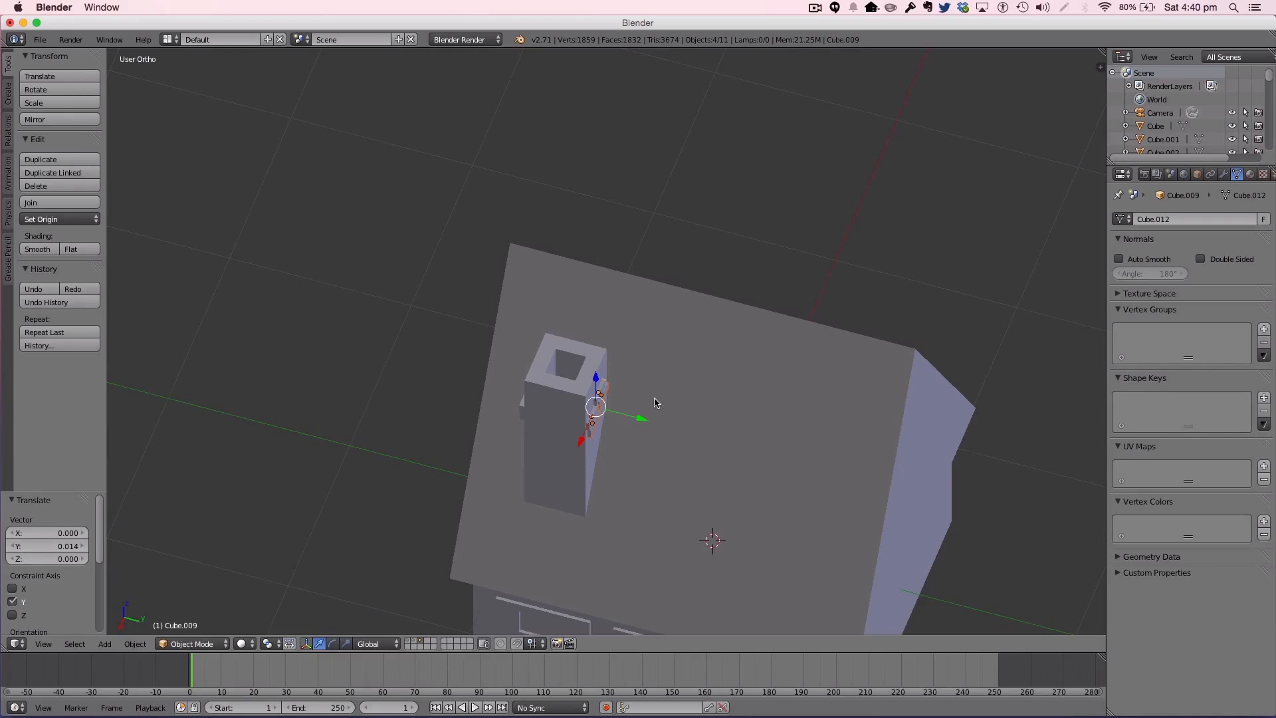
Step: Shift the top and bottom bricks of the copied group individually along X, the bottom one by -0.054
middle_drag(616, 385, 547, 347)
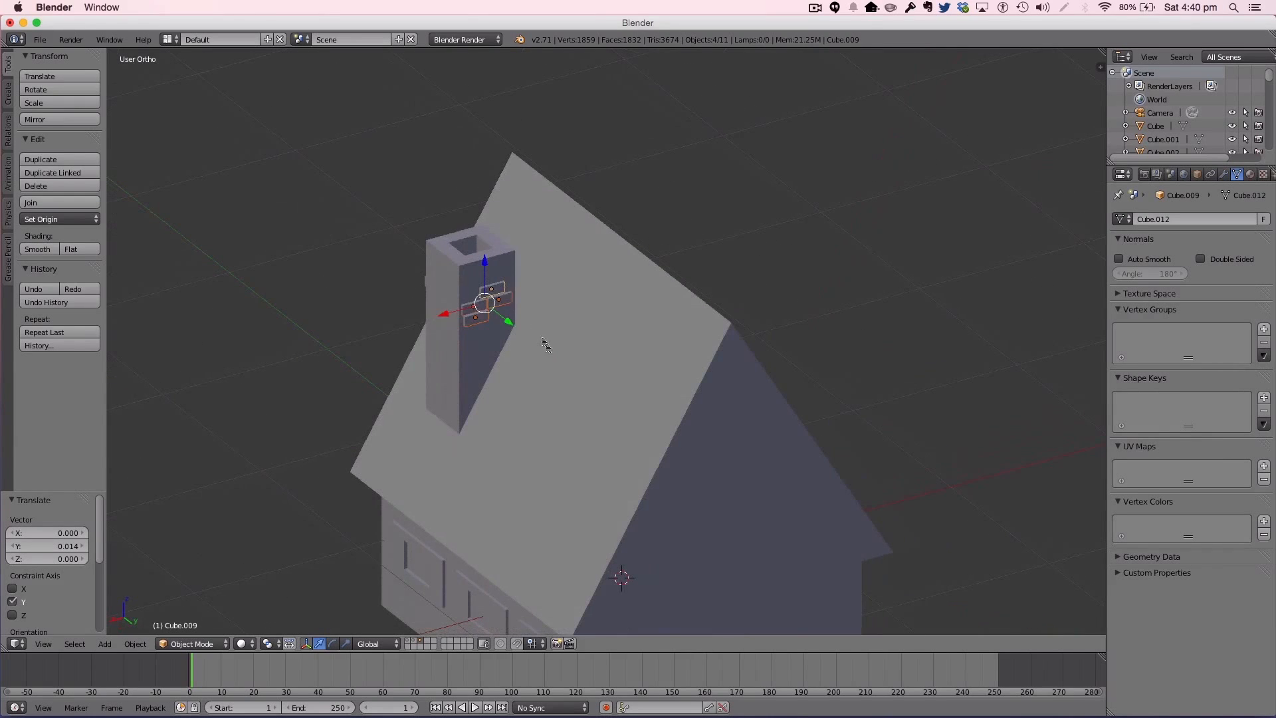
right_click(501, 290)
right_click(494, 291)
drag(455, 306, 442, 328)
right_click(476, 314)
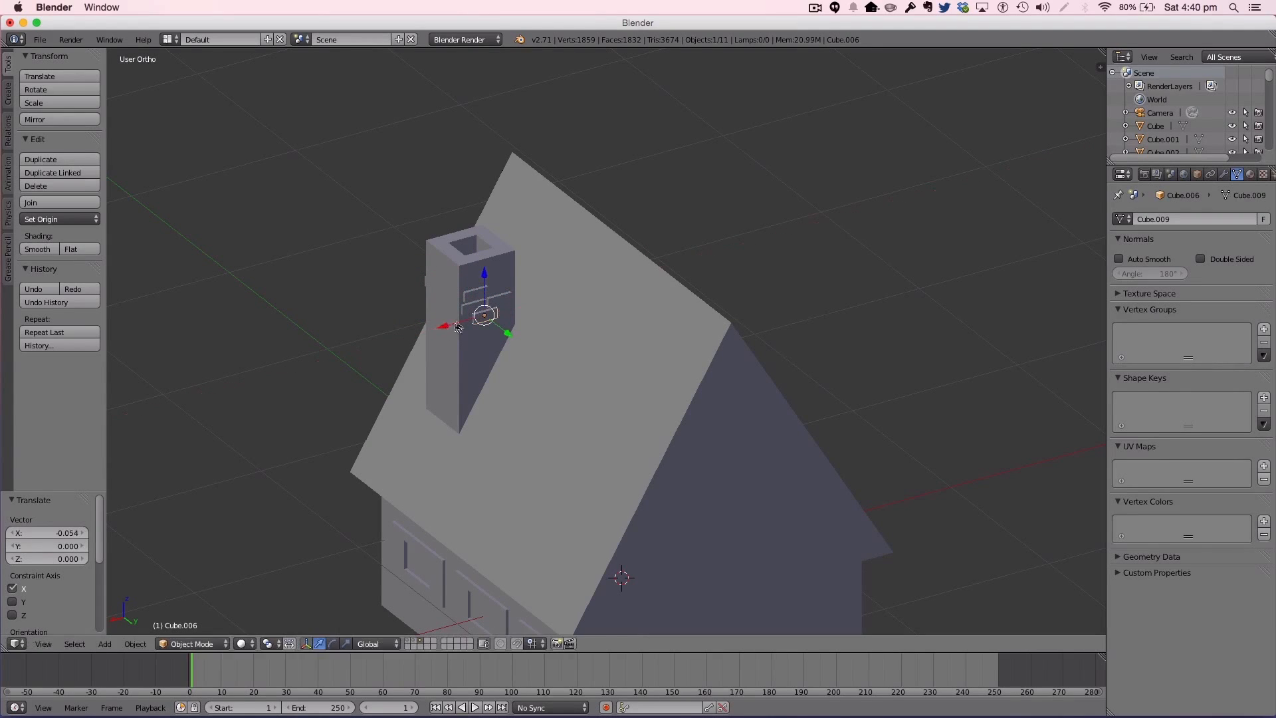
Step: Duplicate the bottom brick of this group, place the copy just below it and offset it slightly along X
key(shift+d)
drag(483, 281, 483, 293)
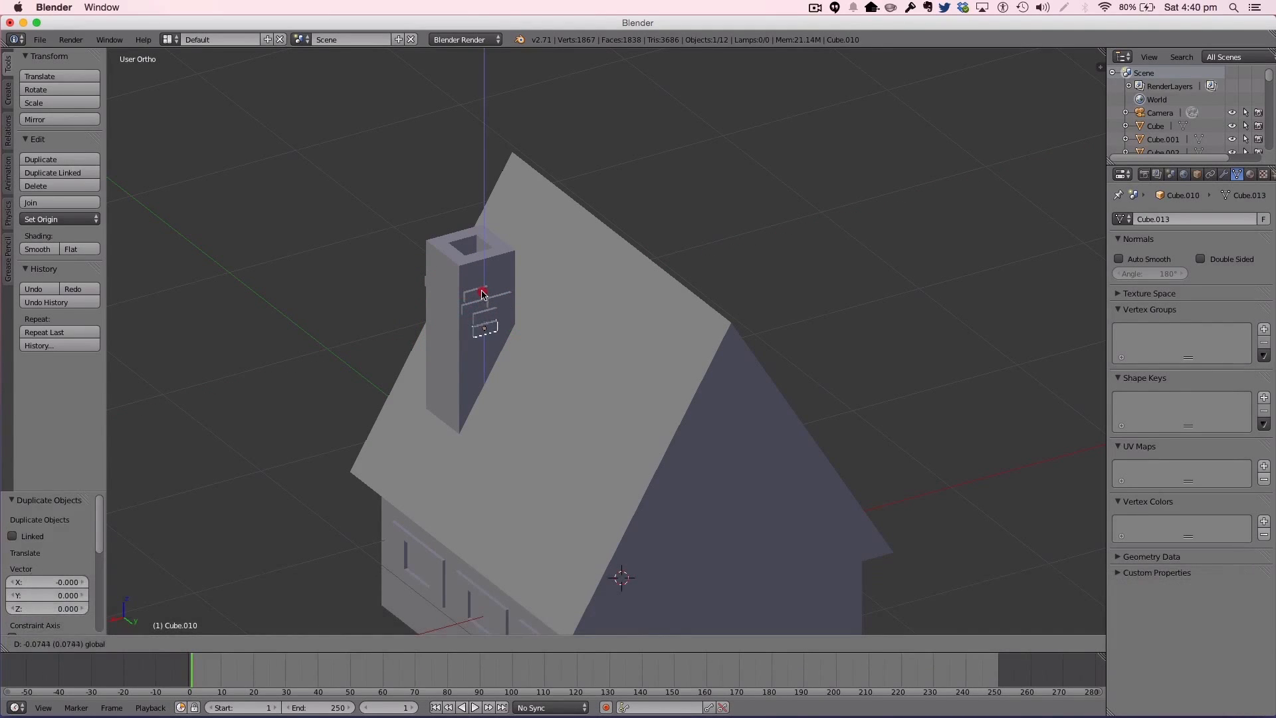
click(483, 293)
click(438, 336)
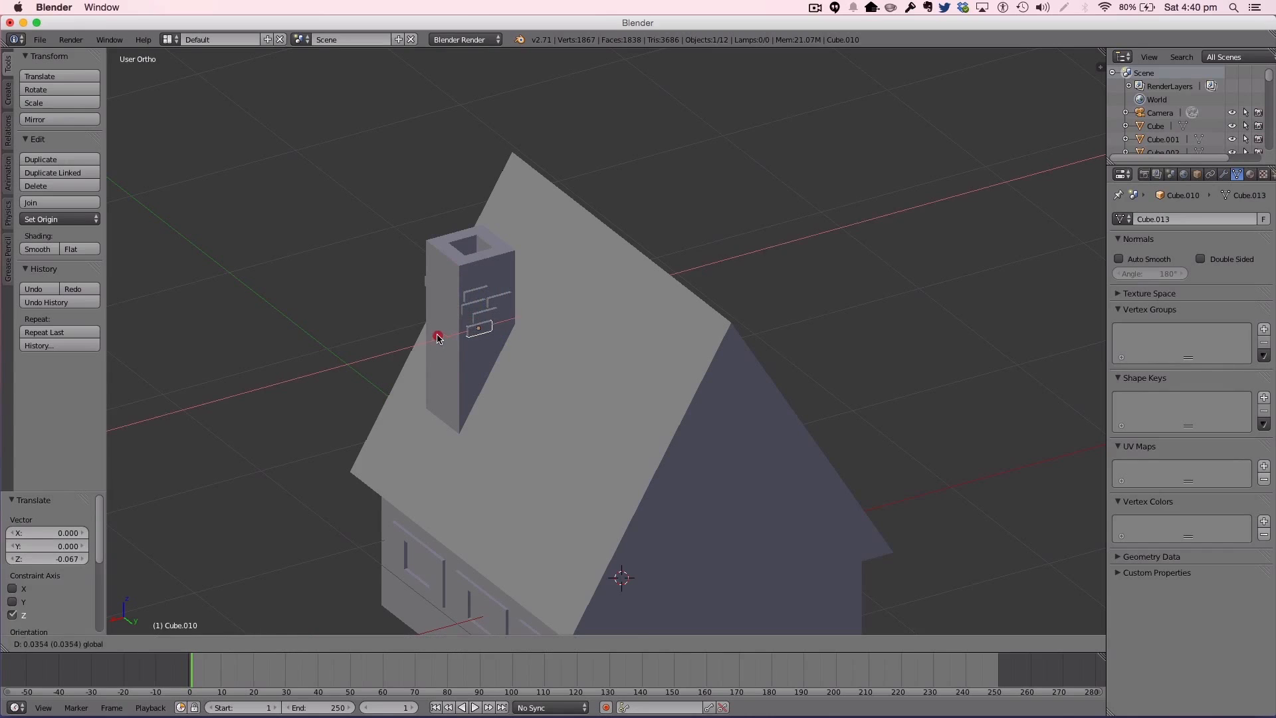
Step: Select the four original bricks on the front chimney face and duplicate them in place
key(a)
middle_drag(495, 381, 690, 426)
right_click(687, 423)
shift+right_click(642, 408)
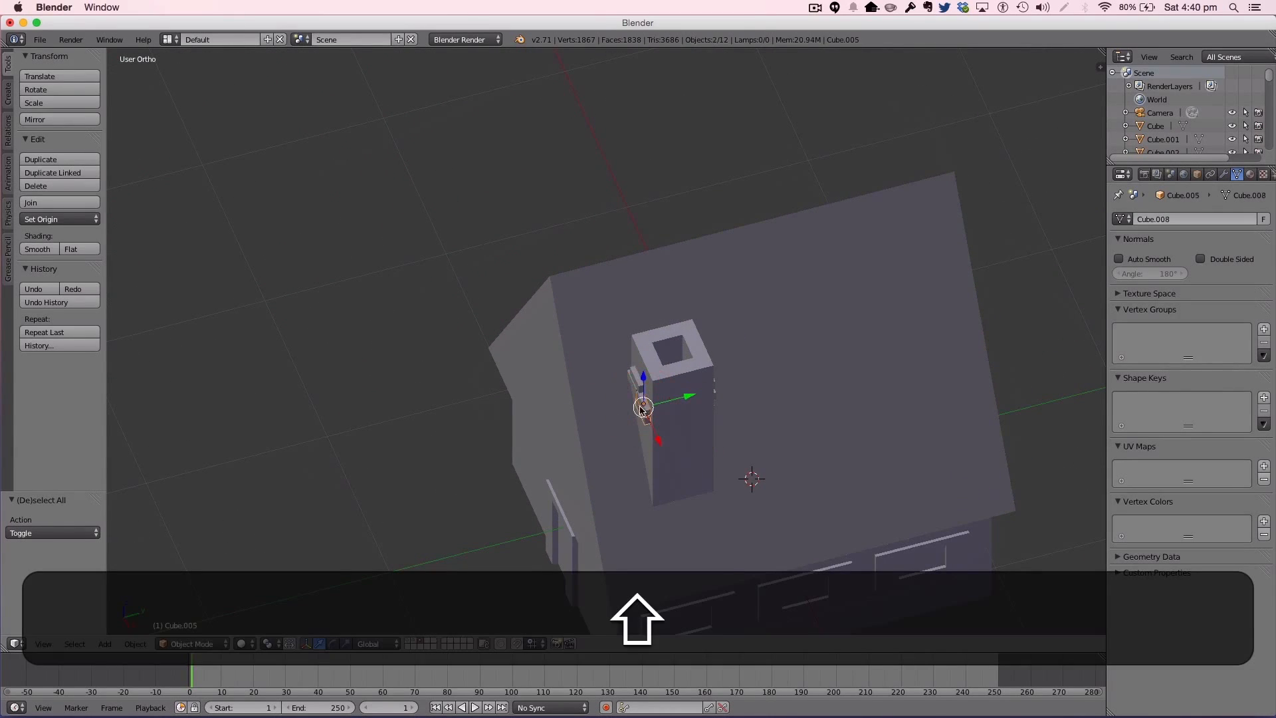
shift+right_click(634, 382)
shift+right_click(632, 383)
drag(680, 384, 682, 384)
key(shift+d)
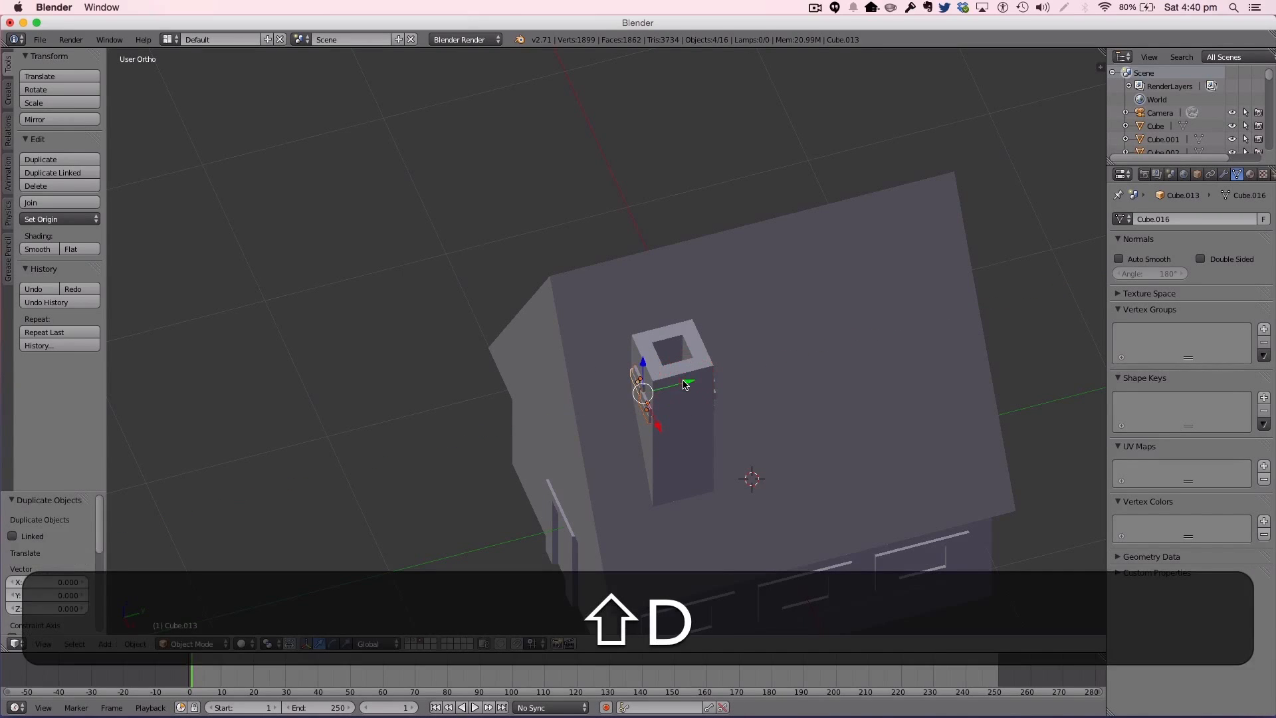
click(683, 384)
Step: Rotate the duplicated bricks 90° about the Z axis
key(shift+r)
key(r)
key(z)
key(9)
key(0)
key(Return)
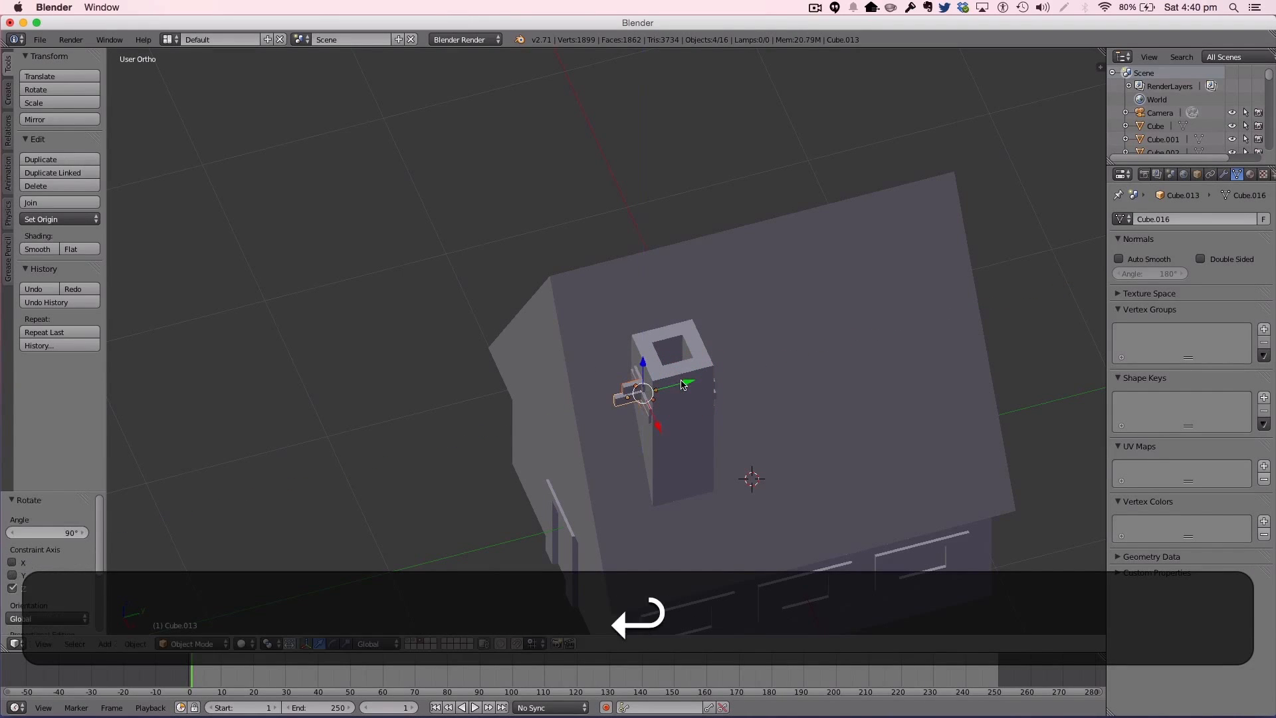
Step: Move the rotated bricks 0.191 along X and about 0.16 along Y onto the chimney's outer side face
key(g)
key(x)
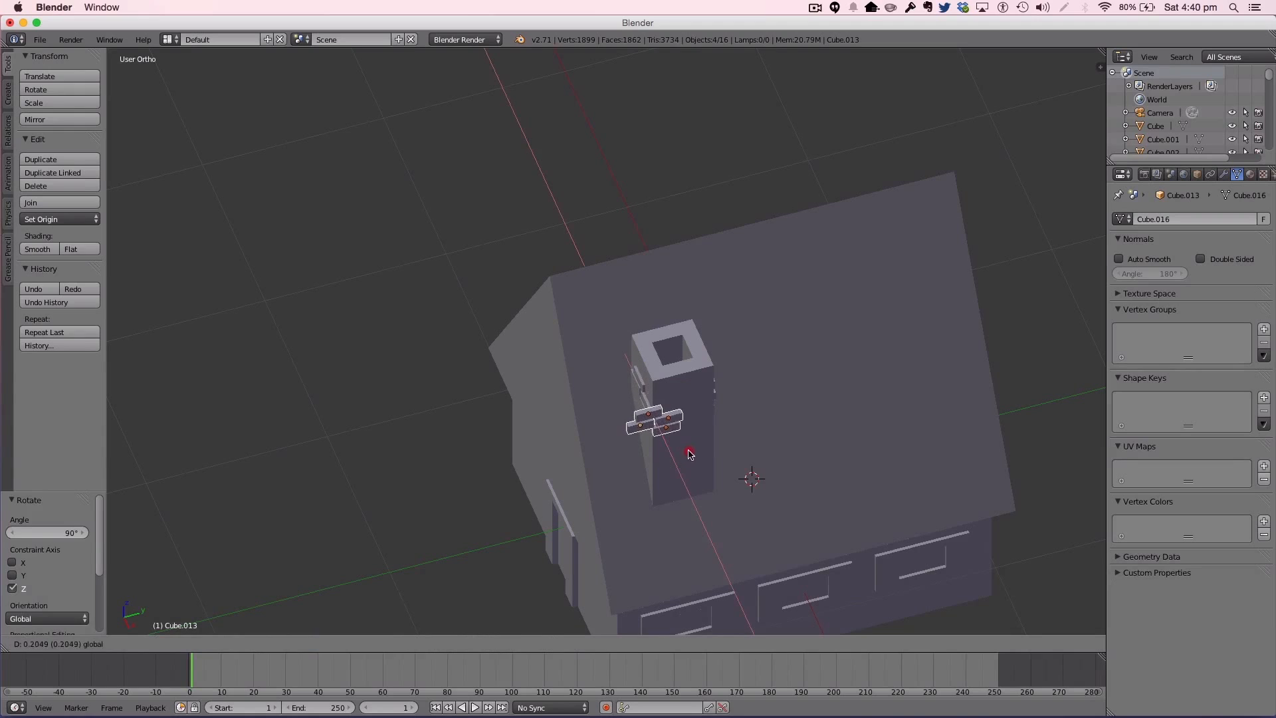
click(688, 449)
key(g)
key(y)
click(727, 403)
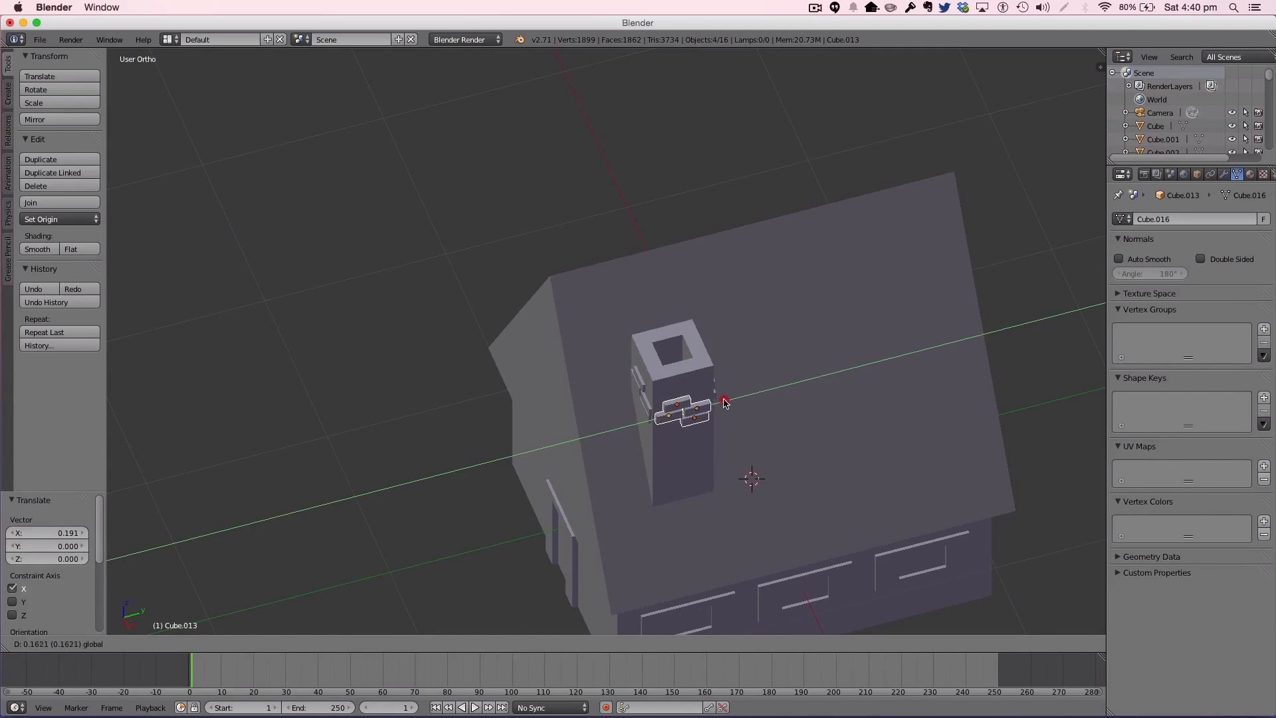
Step: In right-side wireframe view, lower the rotated bricks 0.219 along Z and move them 0.017 along Y
key(3)
key(z)
key(g)
key(z)
click(675, 271)
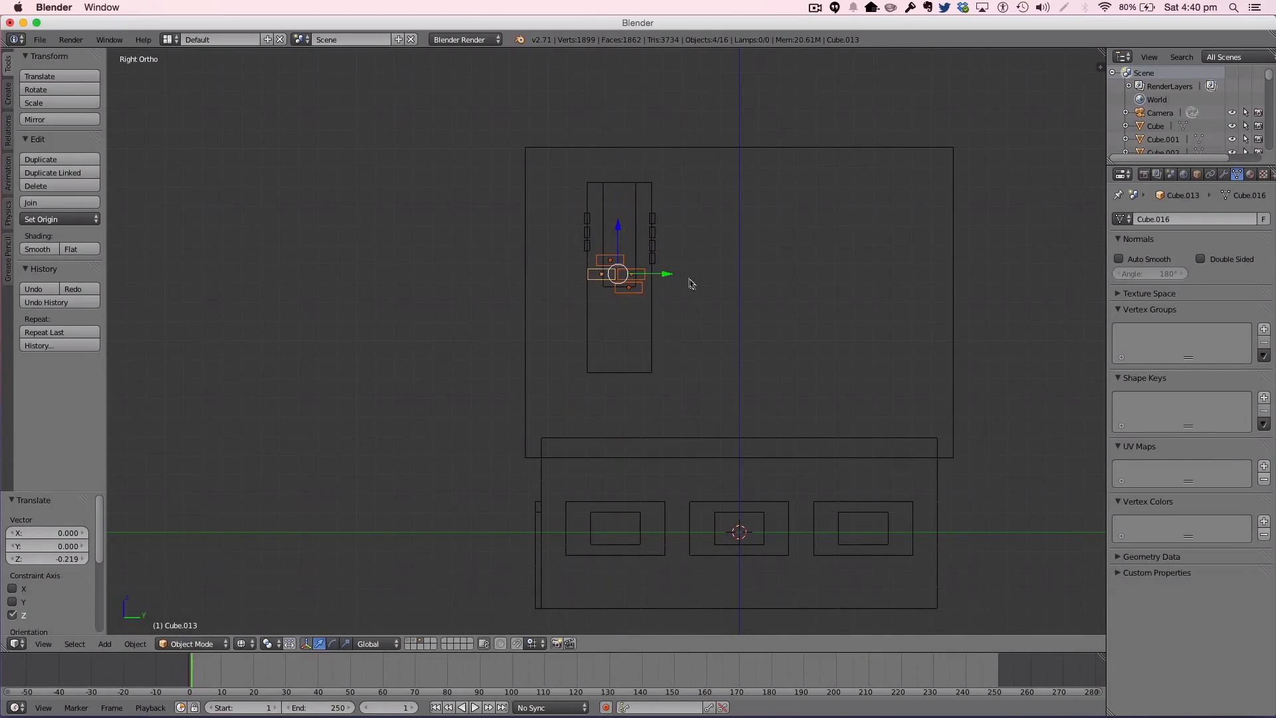
drag(667, 275, 667, 271)
Step: From the top view, fit the rotated bricks against the chimney side along X, return to solid display and deselect everything
key(KP_7)
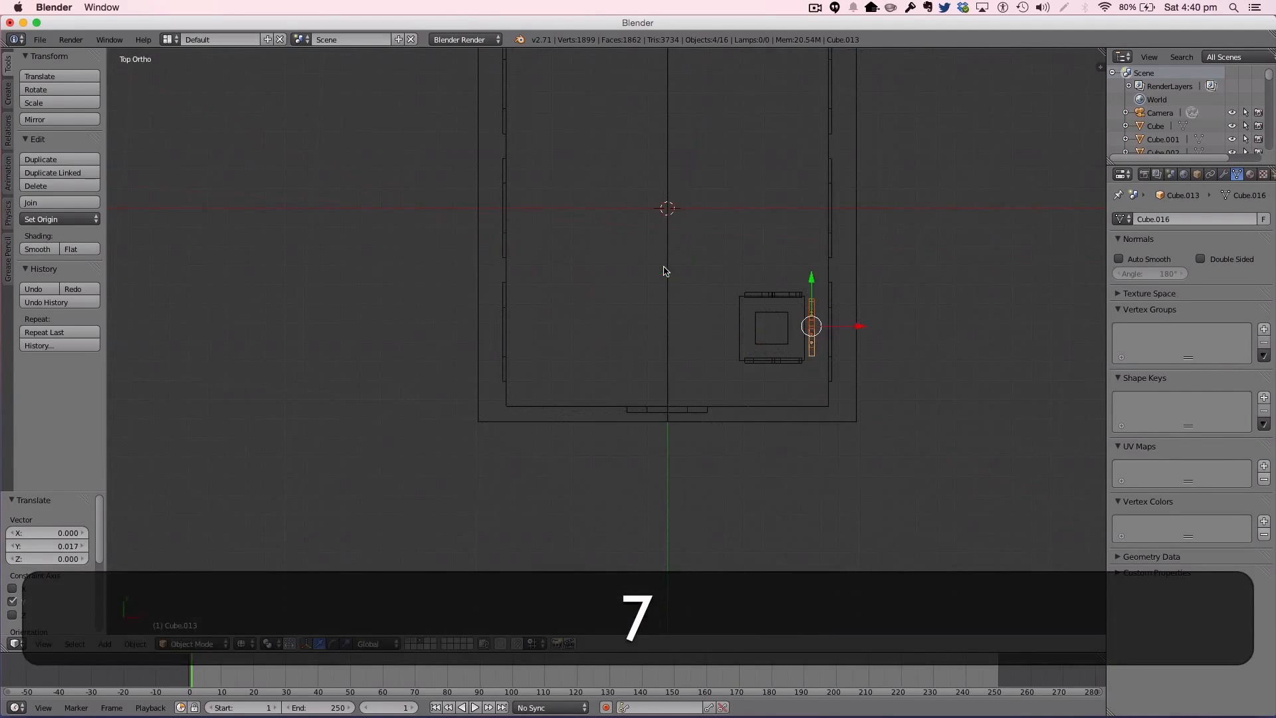
drag(864, 327, 862, 327)
key(Tab)
key(z)
key(a)
mouse_move(859, 324)
middle_down()
mouse_move(830, 280)
mouse_move(755, 239)
middle_up()
key(a)
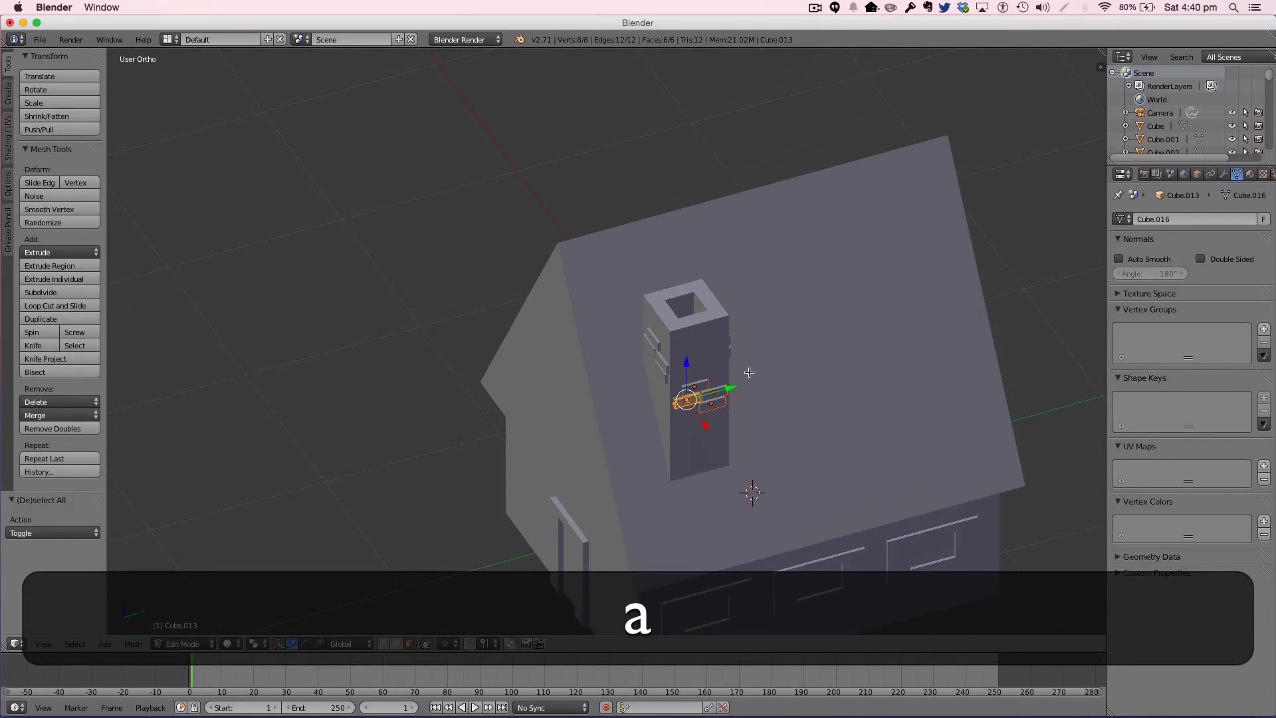
key(Tab)
key(a)
mouse_move(749, 373)
middle_down()
mouse_move(784, 358)
mouse_move(801, 323)
mouse_move(712, 305)
mouse_move(638, 331)
mouse_move(857, 379)
mouse_move(837, 320)
mouse_move(627, 336)
mouse_move(643, 319)
mouse_move(874, 332)
mouse_move(804, 313)
mouse_move(791, 351)
mouse_move(747, 381)
middle_up()
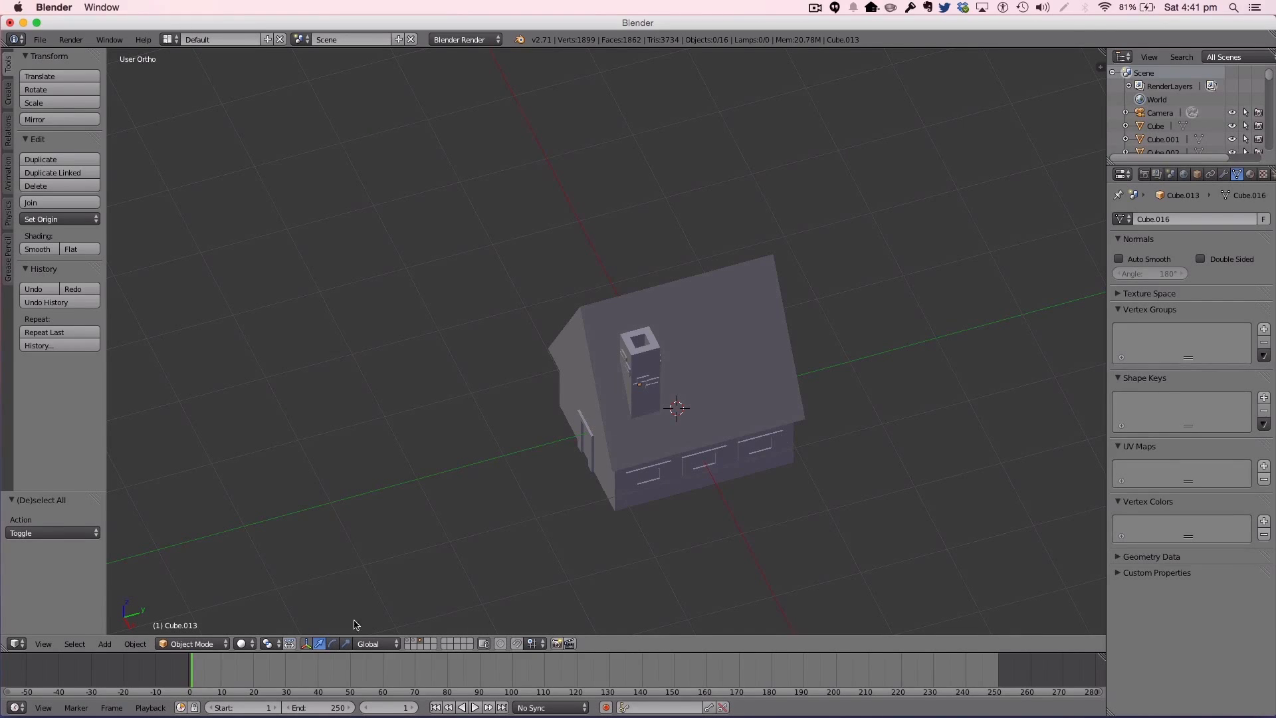
Step: Switch to an empty layer and add a four-vertex cone mesh in front view
click(426, 642)
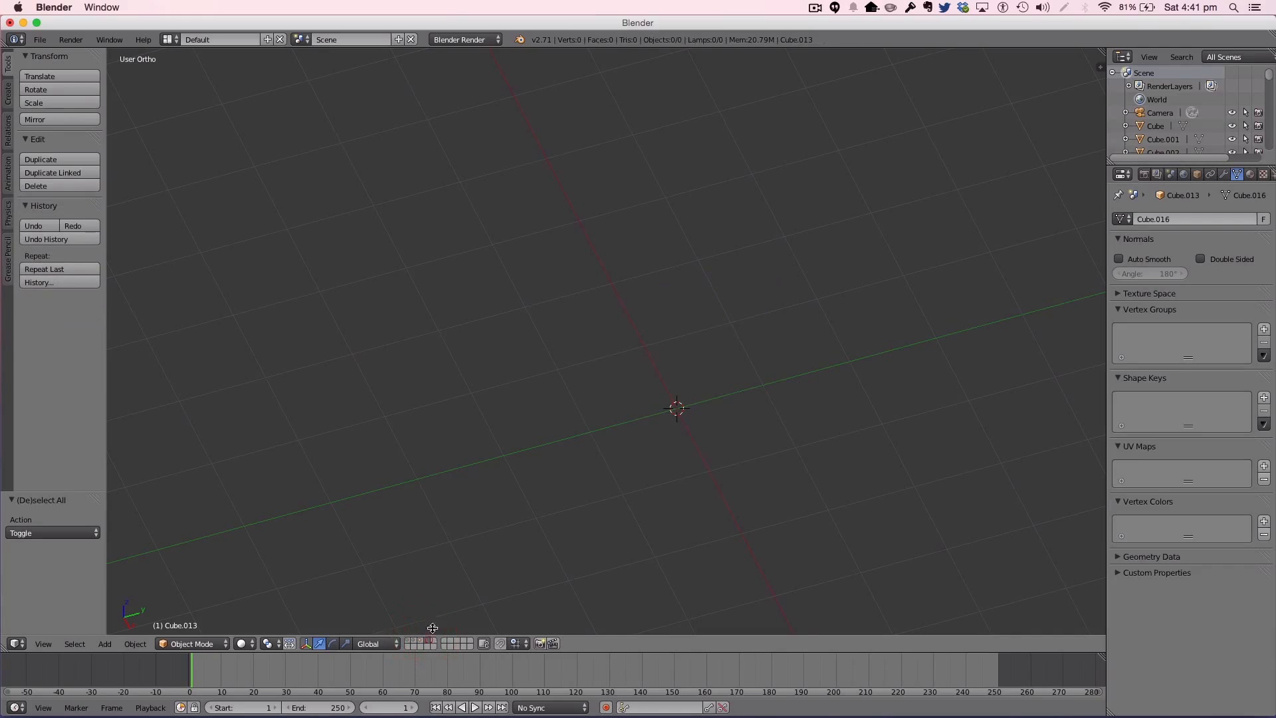
key(1)
key(shift+a)
mouse_move(710, 254)
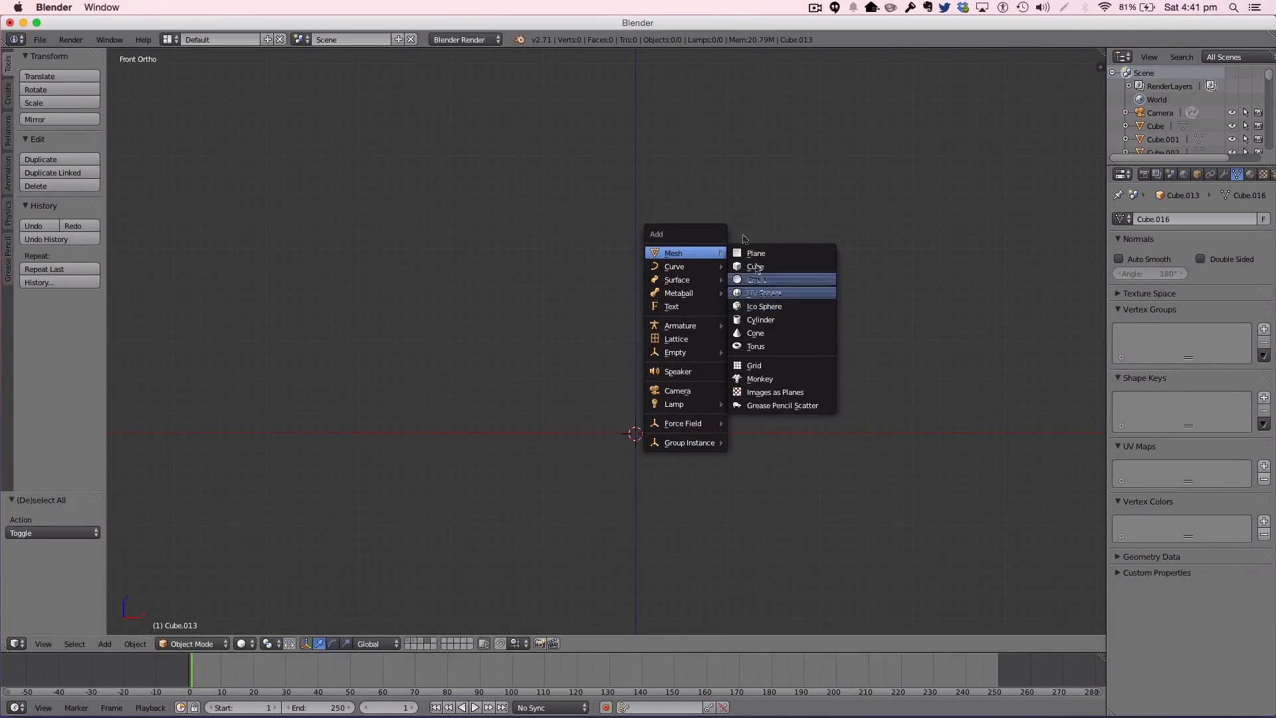
click(757, 333)
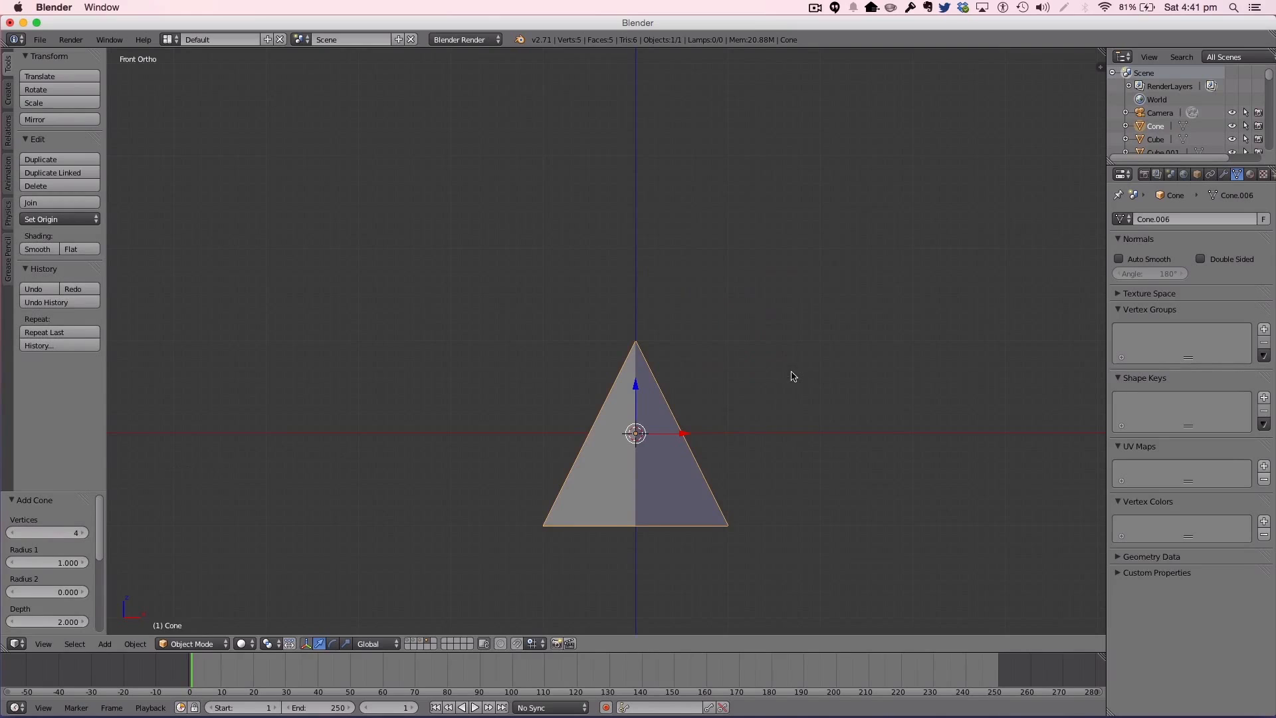
Step: Scale the cone by 1.977 along Z and raise it above the floor line
key(s)
key(z)
click(663, 110)
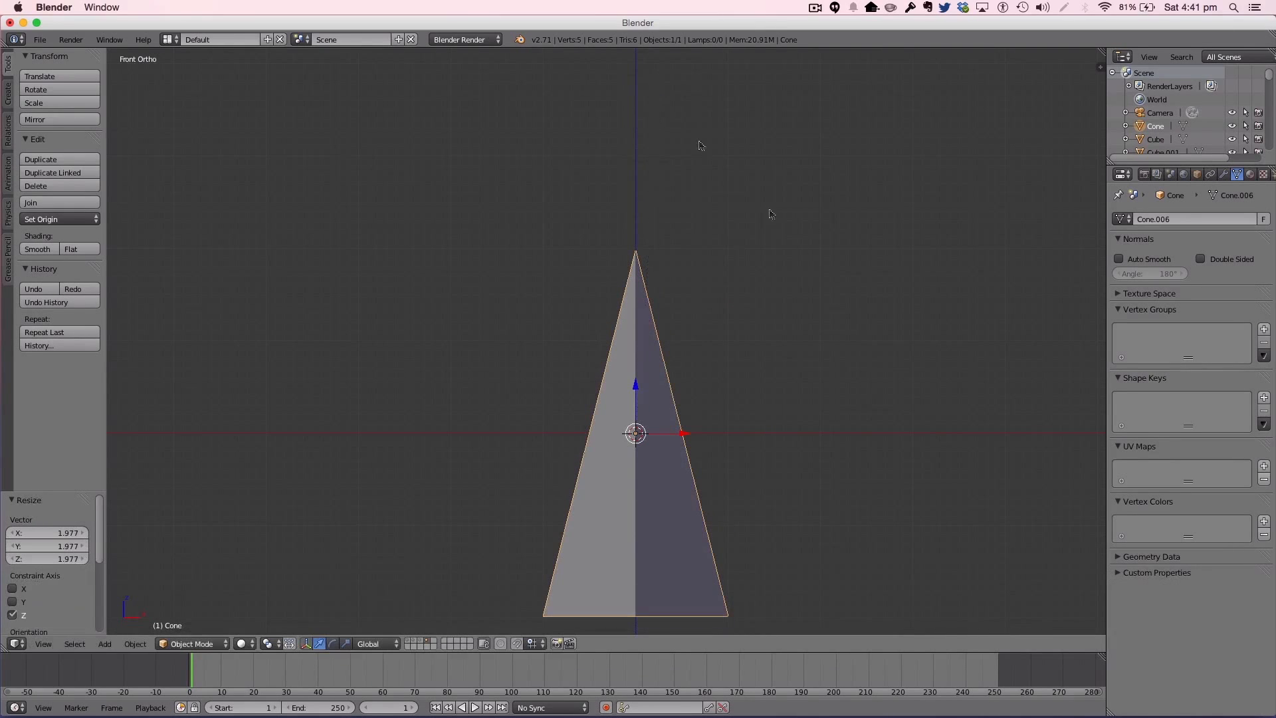
drag(636, 387, 633, 288)
Step: Scale the cone down into a small, narrow spike and lower it about 0.367 along Z
key(s)
click(698, 258)
key(s)
key(z)
click(640, 258)
key(s)
click(661, 276)
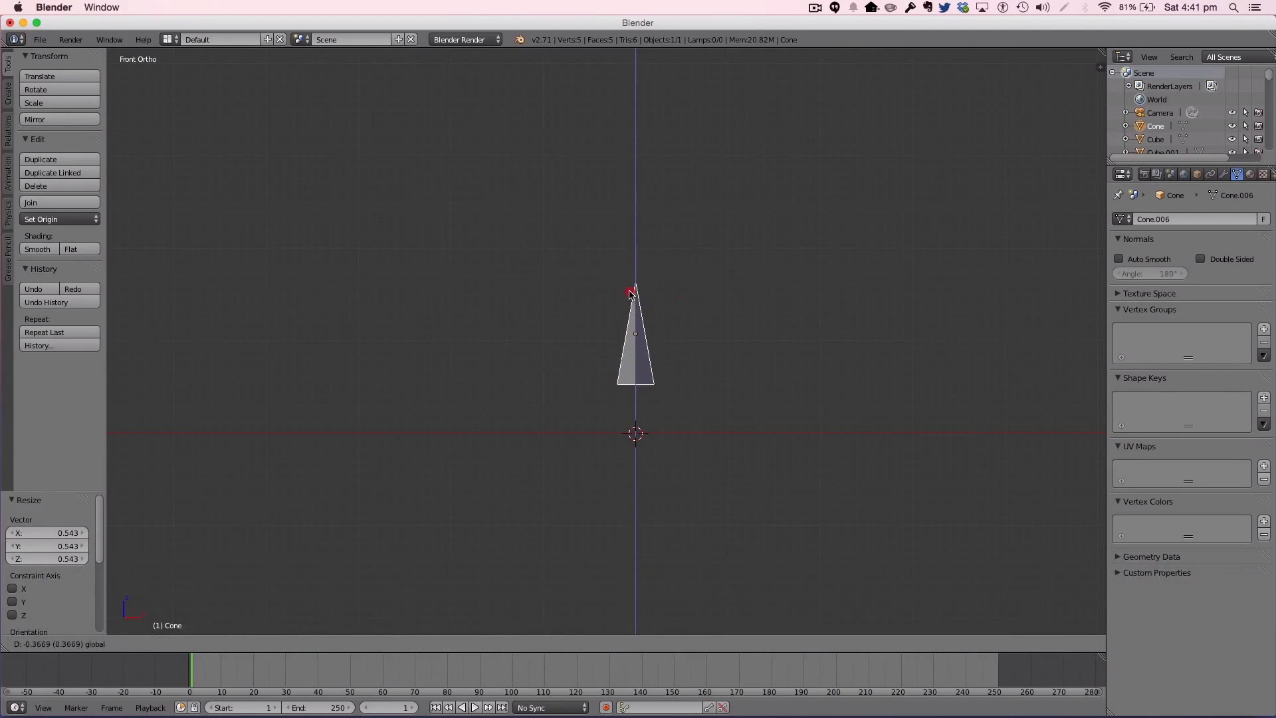
Step: Add a cube for the tree trunk and scale it by 0.189 along X
key(shift+a)
click(630, 295)
click(678, 313)
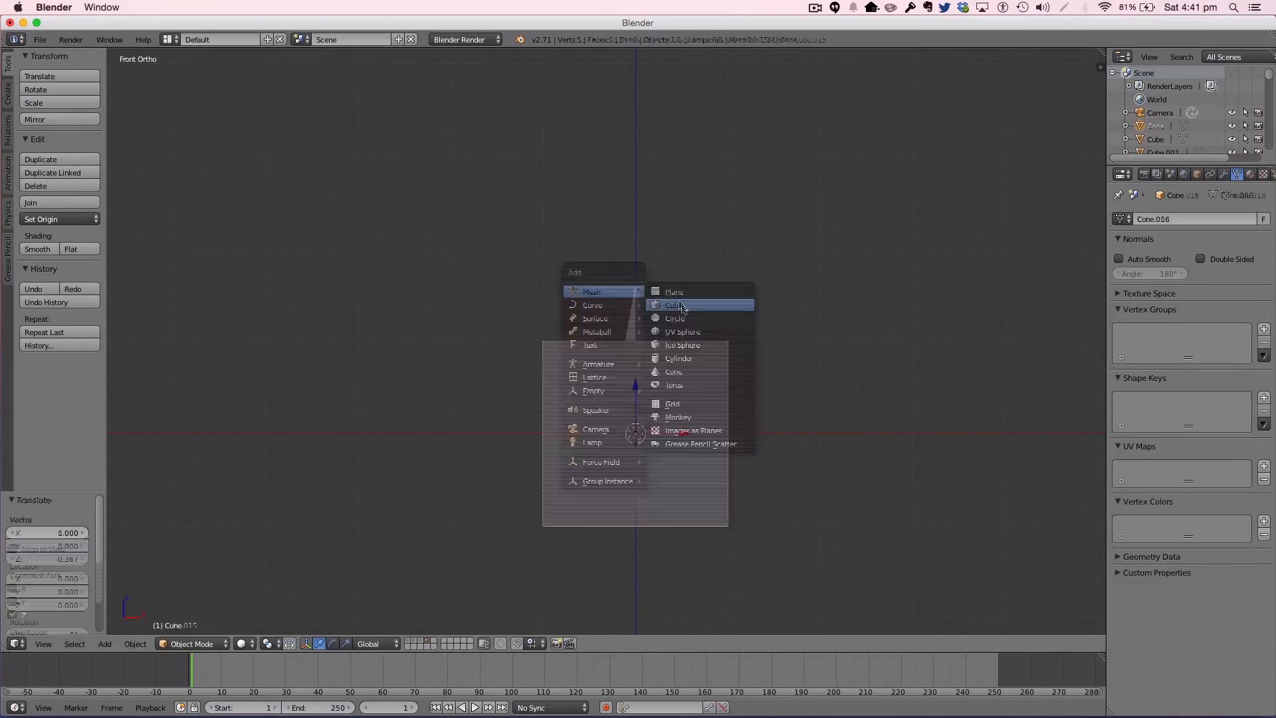
key(s)
key(x)
click(640, 403)
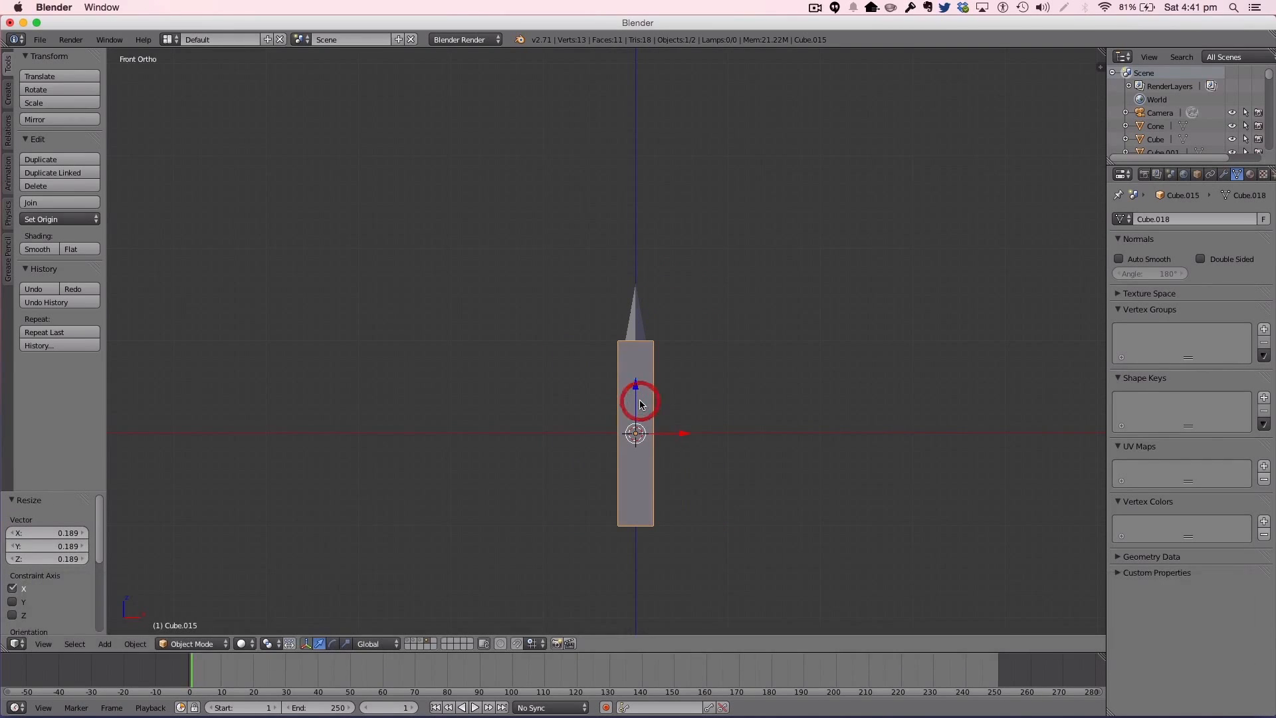
Step: Shorten the trunk along Z, scale it by 0.356 along X, and raise it 0.266 into the cone's base
key(s)
key(z)
click(685, 427)
key(s)
key(x)
click(653, 421)
right_drag(643, 394, 643, 370)
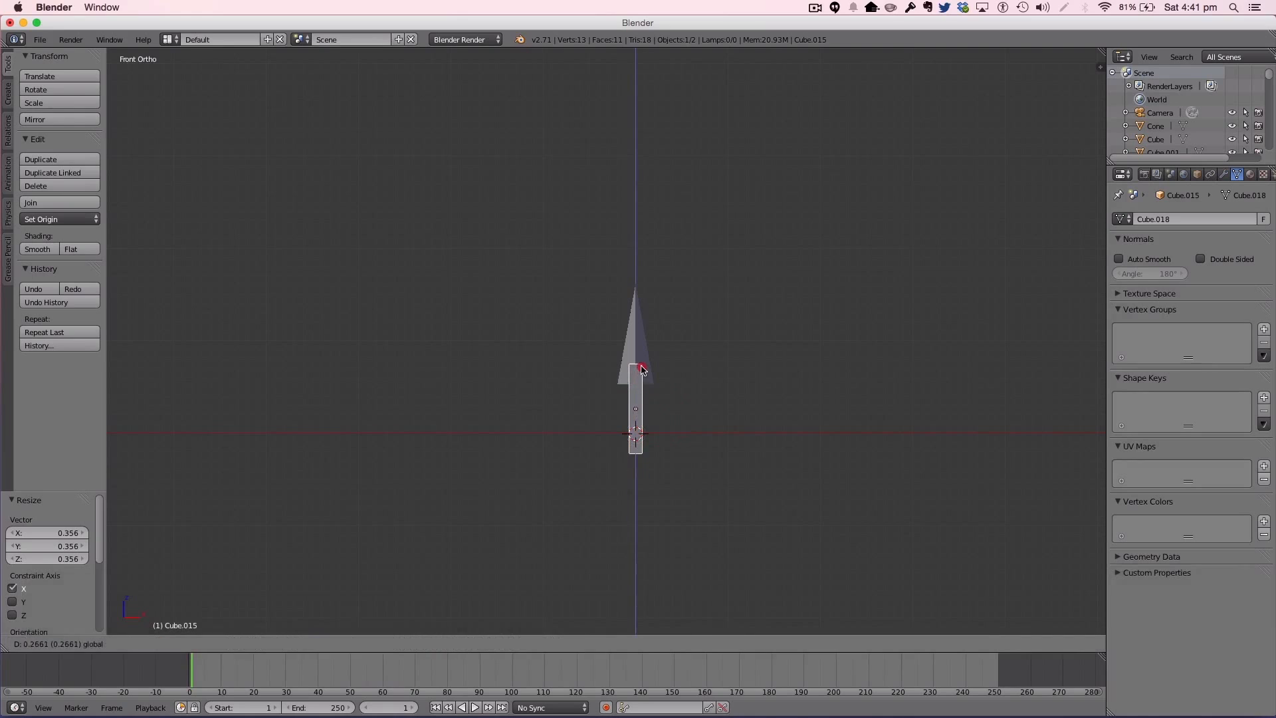
click(642, 369)
Step: In top view, scale the trunk by 0.090 along Y so it fits within the cone
key(7)
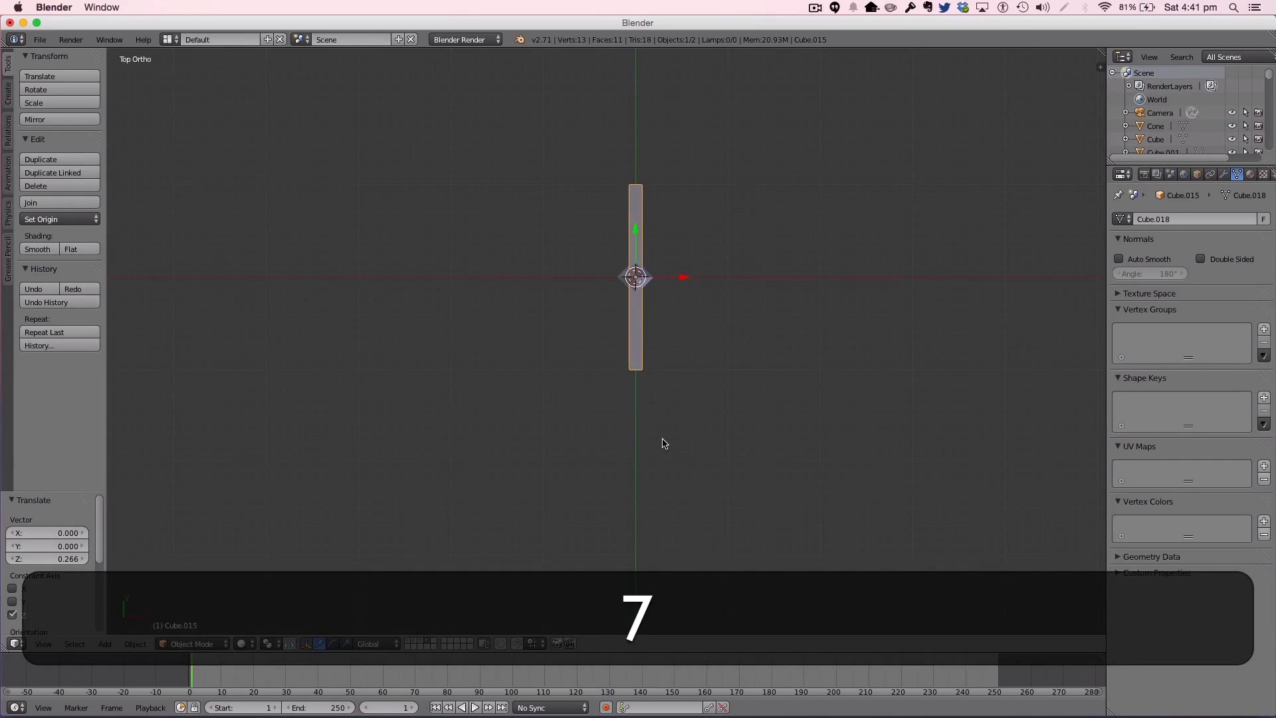
key(s)
key(y)
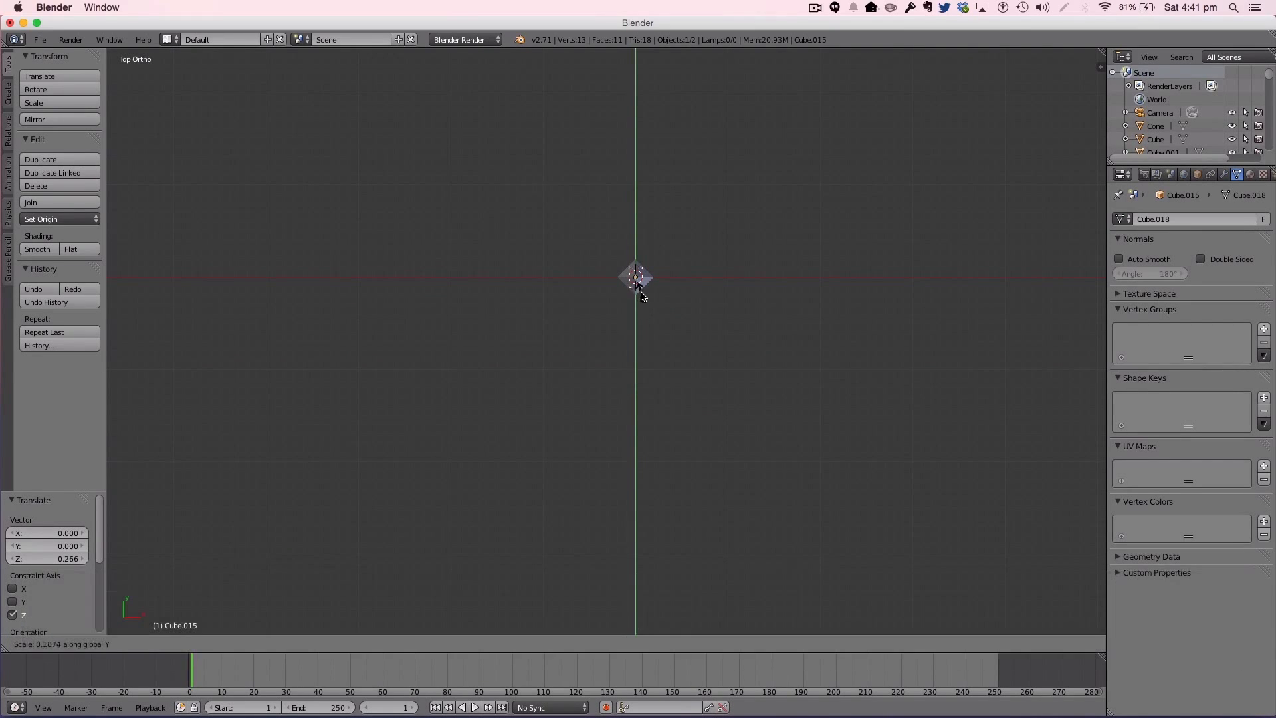
click(642, 290)
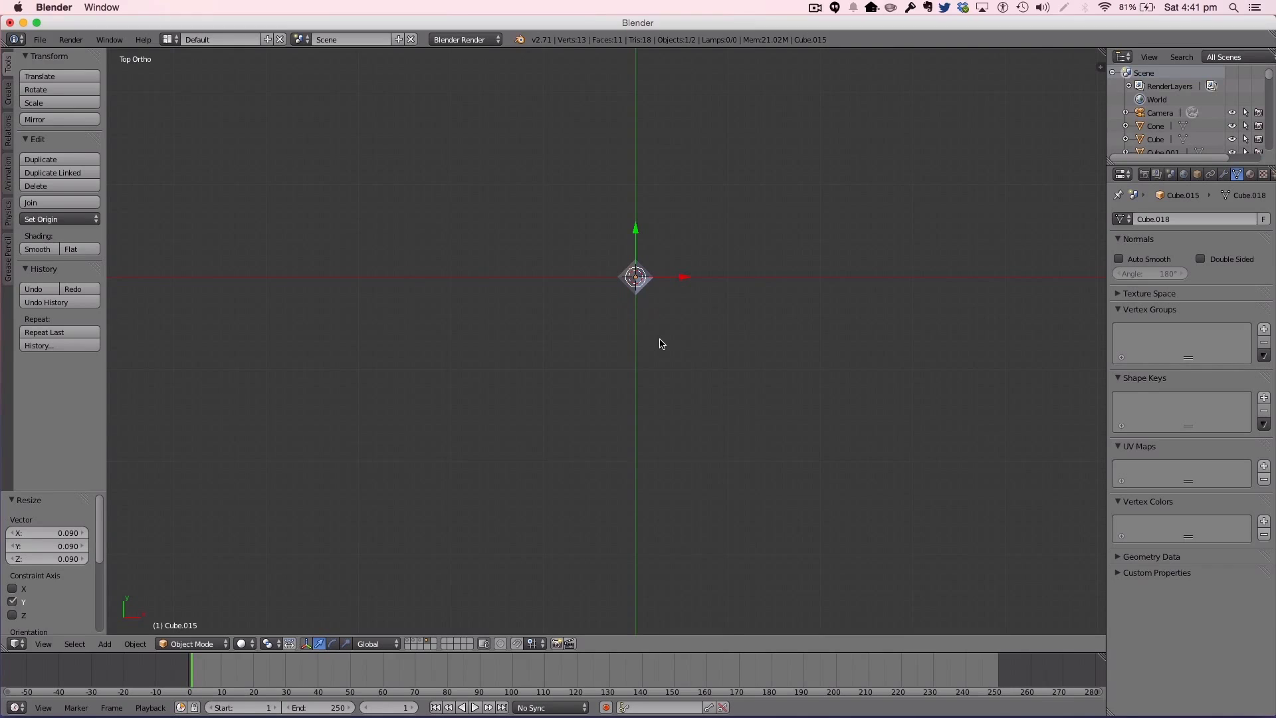
Step: In front view, shorten the tree trunk along Z and raise it 0.165 along Z into the cone
key(1)
key(s)
key(z)
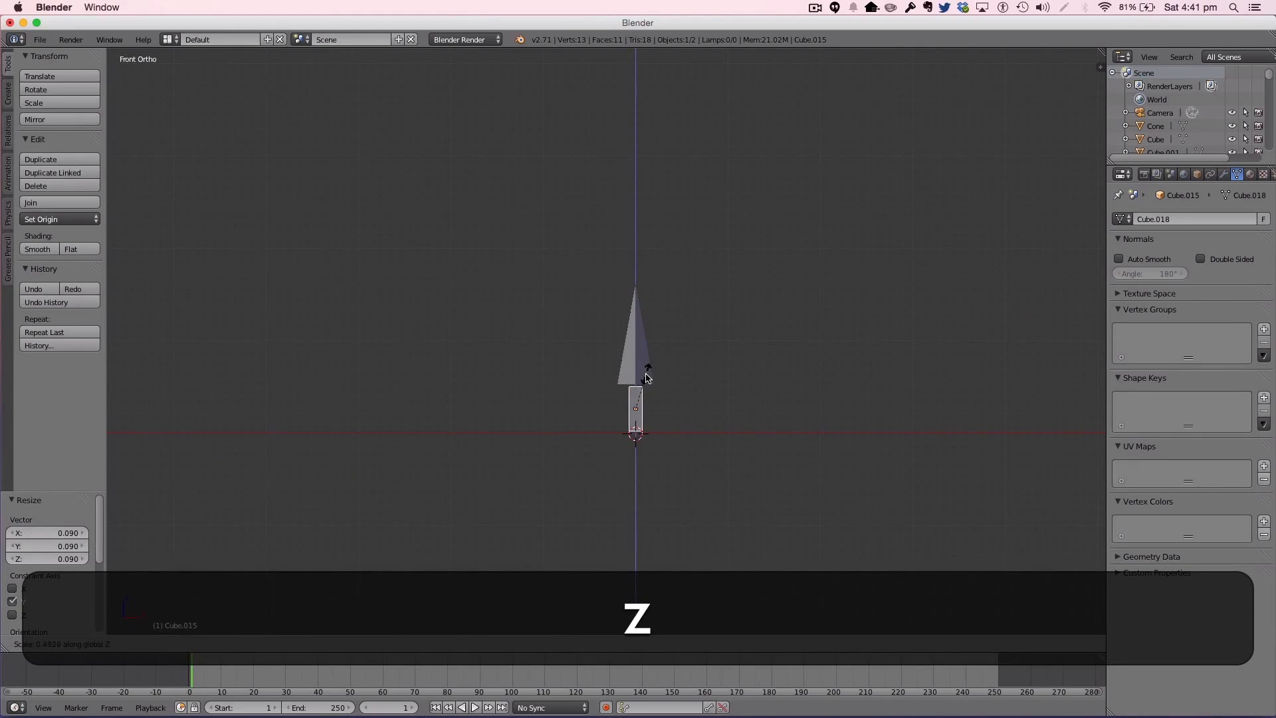
click(646, 376)
key(g)
click(635, 345)
Step: Lower the cone by about 0.08 along Z so it covers more of the trunk
right_click(643, 358)
key(g)
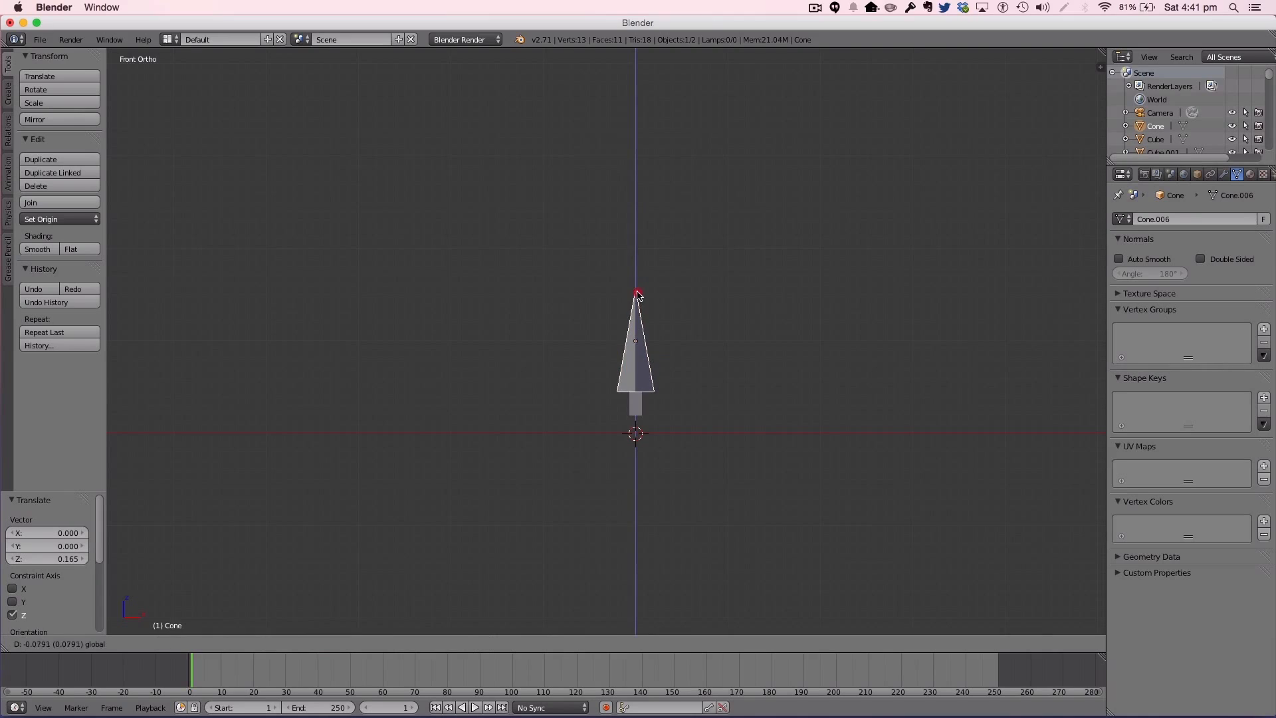
drag(635, 292, 636, 292)
Step: Select only the trunk and stretch it by 1.341 along Z
right_click(635, 401)
key(s)
click(672, 402)
key(a)
right_click(640, 404)
key(s)
key(z)
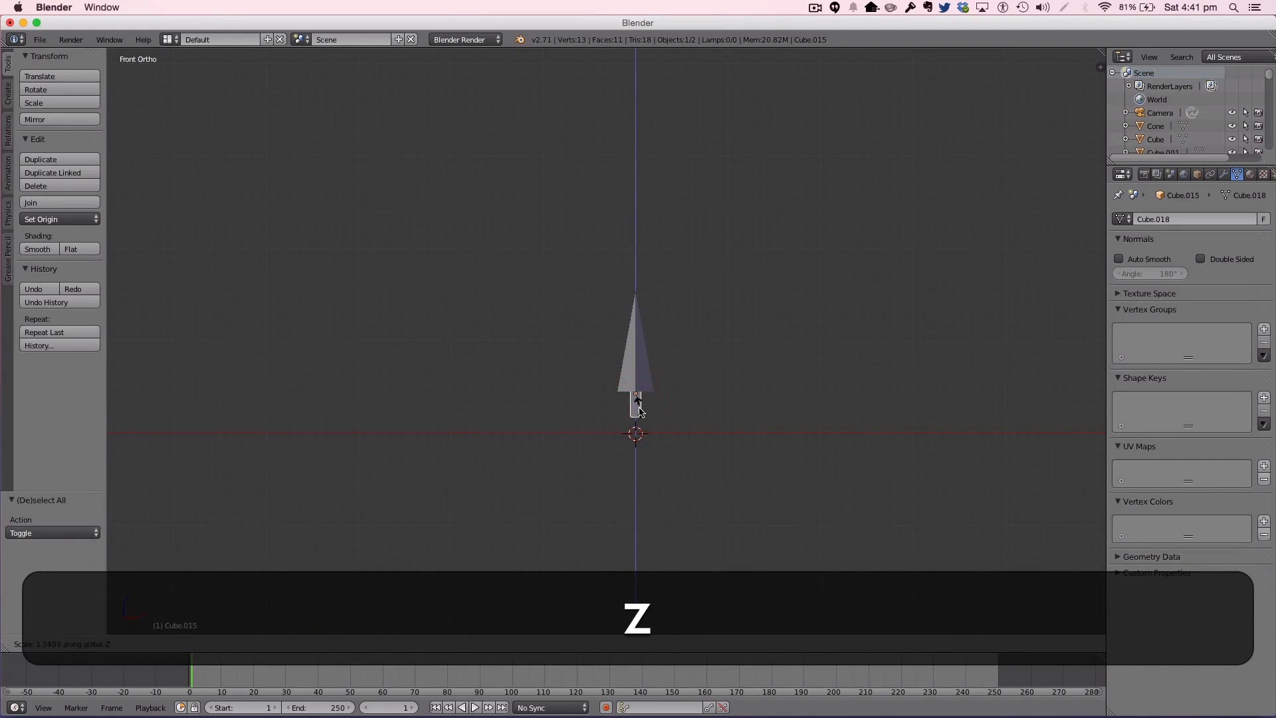
click(640, 409)
Step: Shorten the cone along Z and lower it so it sits over the trunk's upper end
right_click(640, 377)
key(s)
key(z)
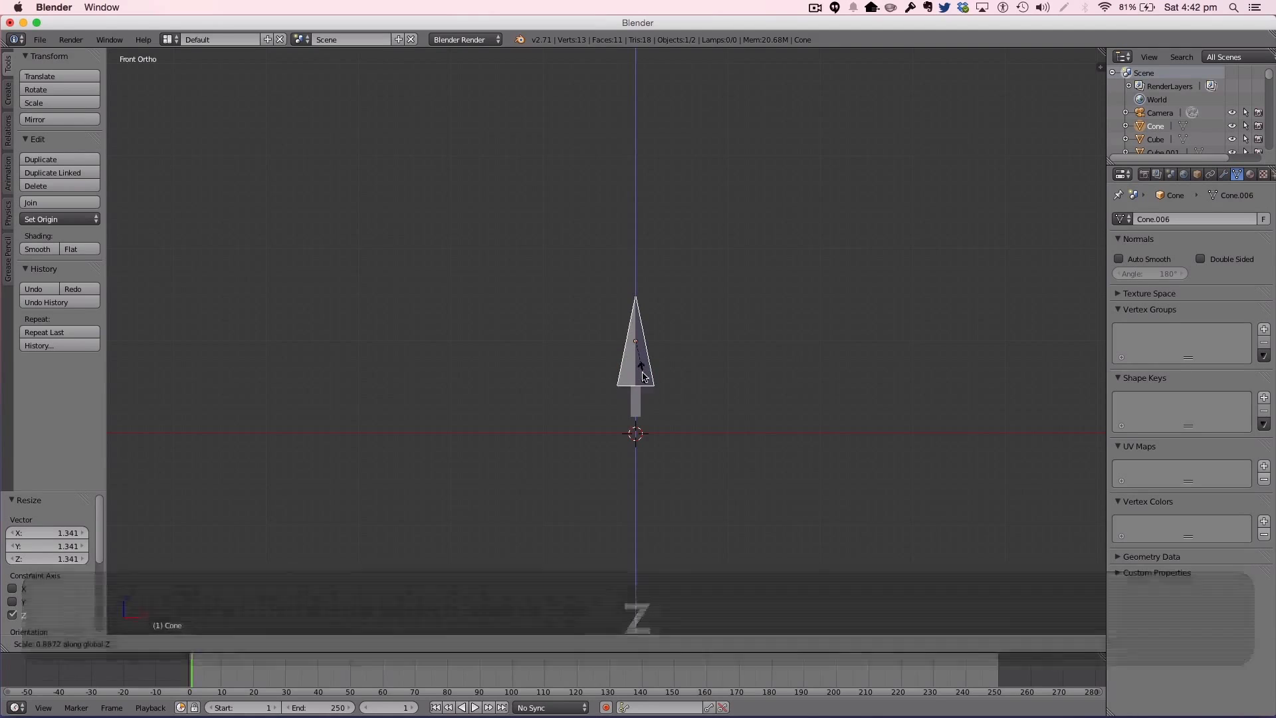
click(640, 389)
drag(636, 295, 636, 307)
Step: Move the cone and trunk together about 0.8 in the negative X direction, then deselect everything
shift+right_click(634, 403)
drag(667, 369, 591, 370)
key(a)
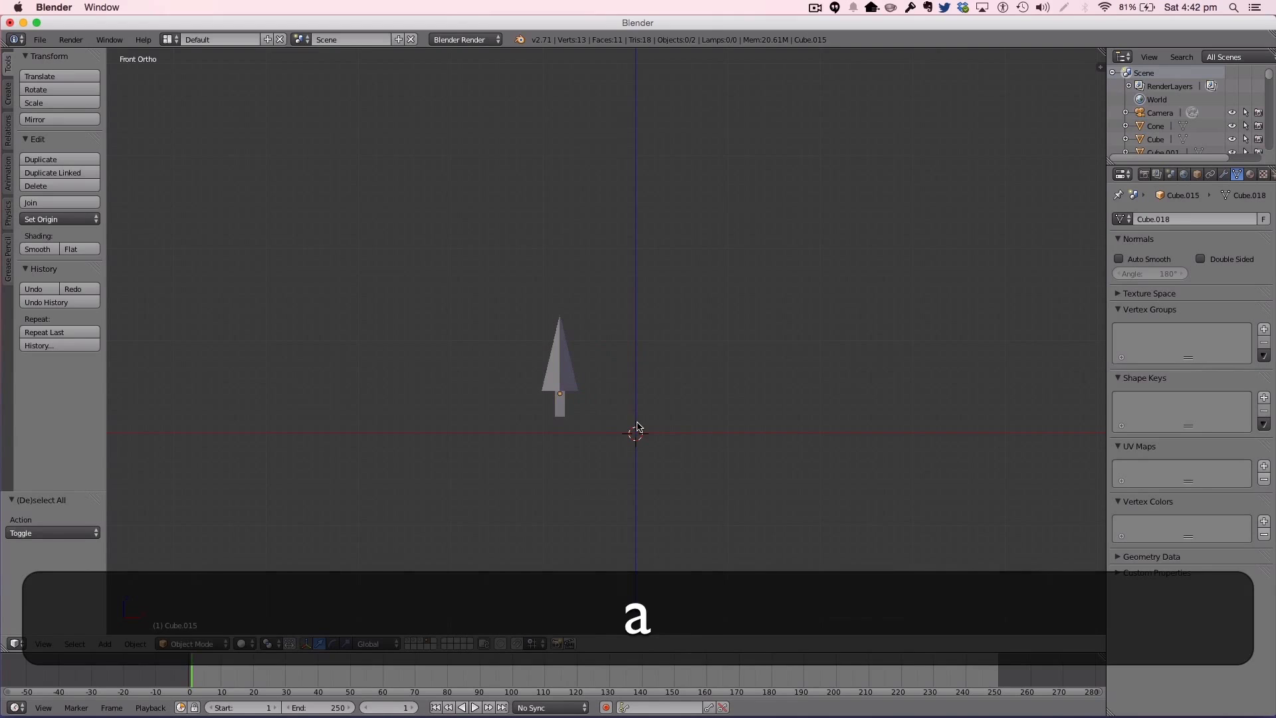
Step: Add a cylinder with 8 vertices at the scene's centre
key(shift+a)
mouse_move(636, 423)
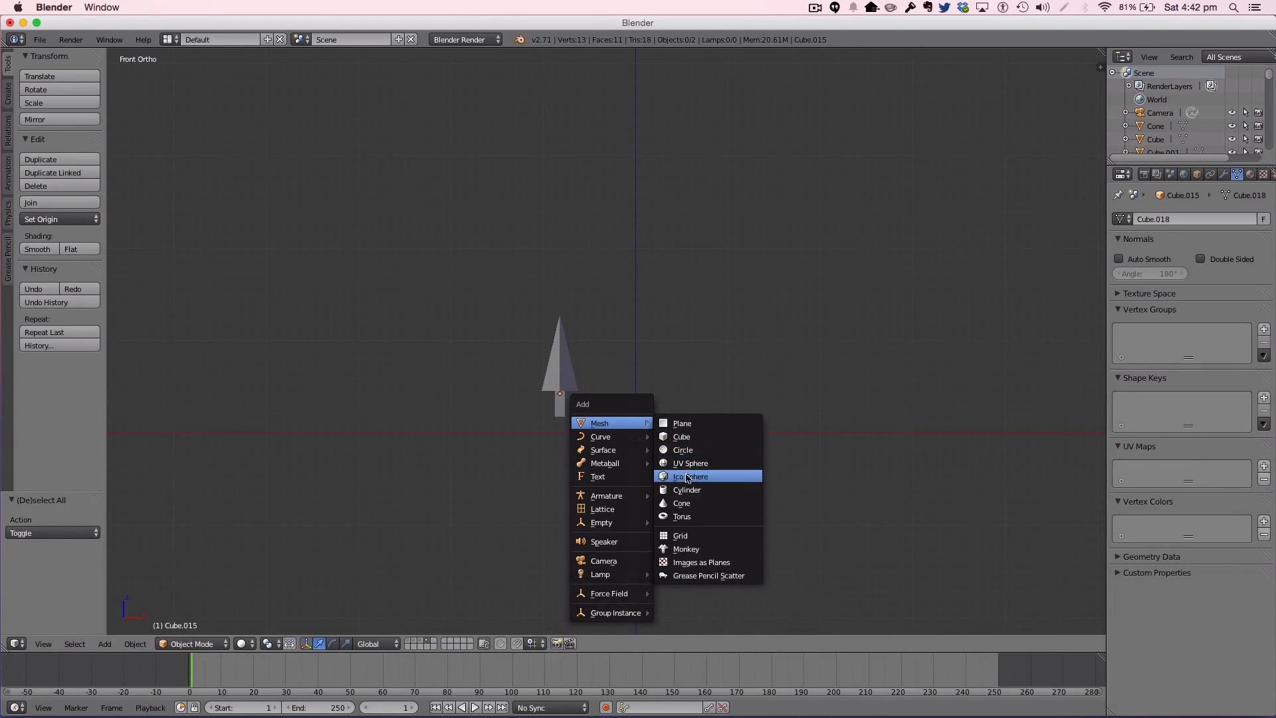
click(688, 488)
click(66, 537)
text(8)
key(Return)
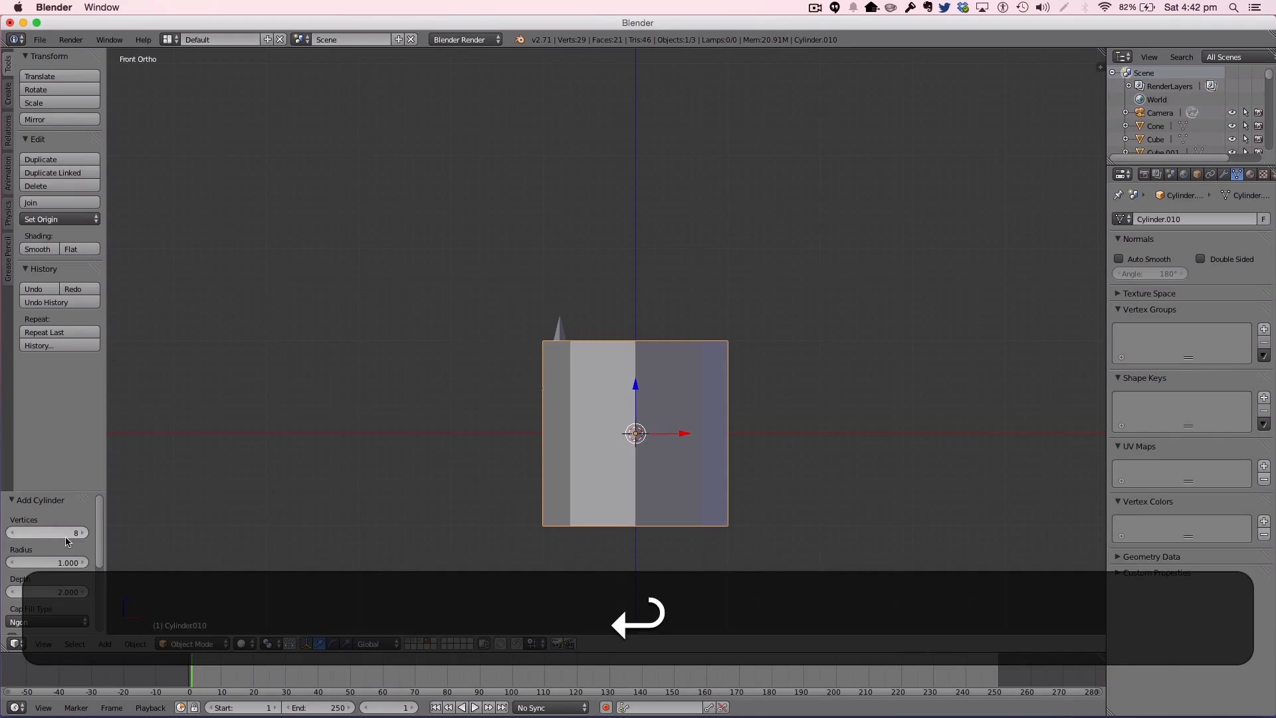
Step: Open the cylinder's mesh for editing in wireframe with vertex selection and nothing selected
key(Tab)
key(z)
key(a)
click(383, 644)
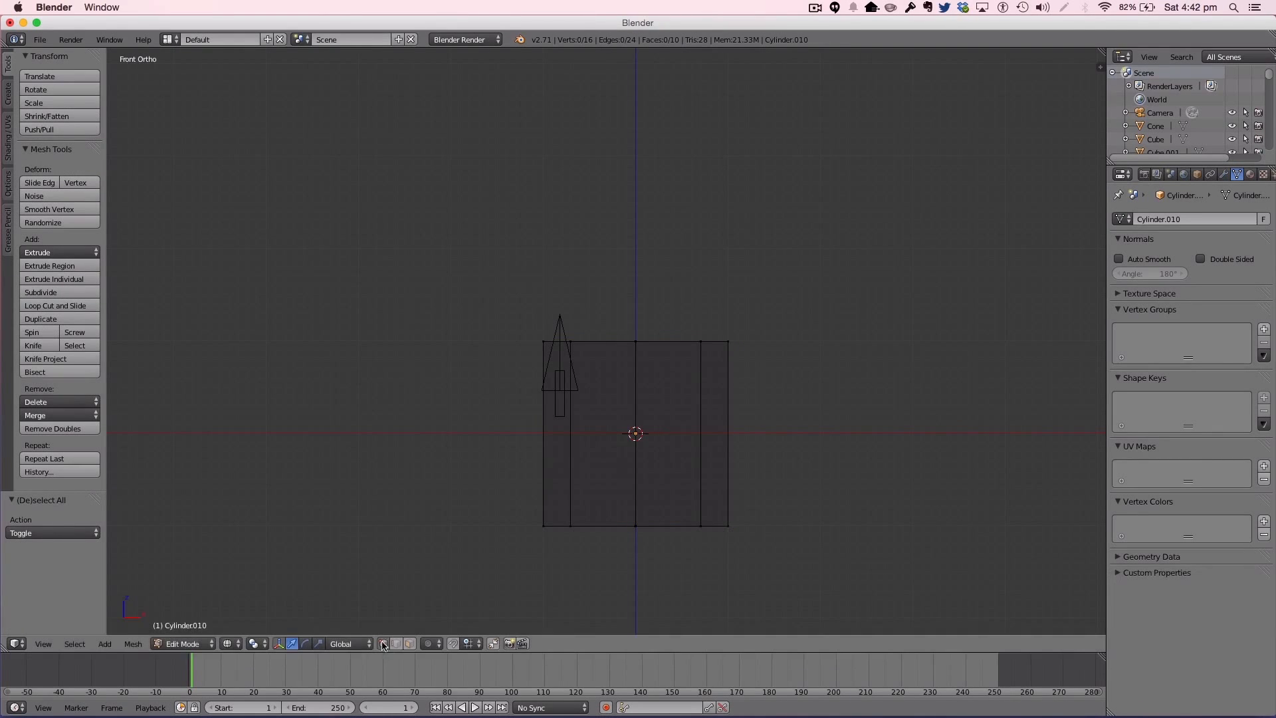
Step: Add three evenly spaced horizontal loop cuts around the cylinder
key(ctrl)
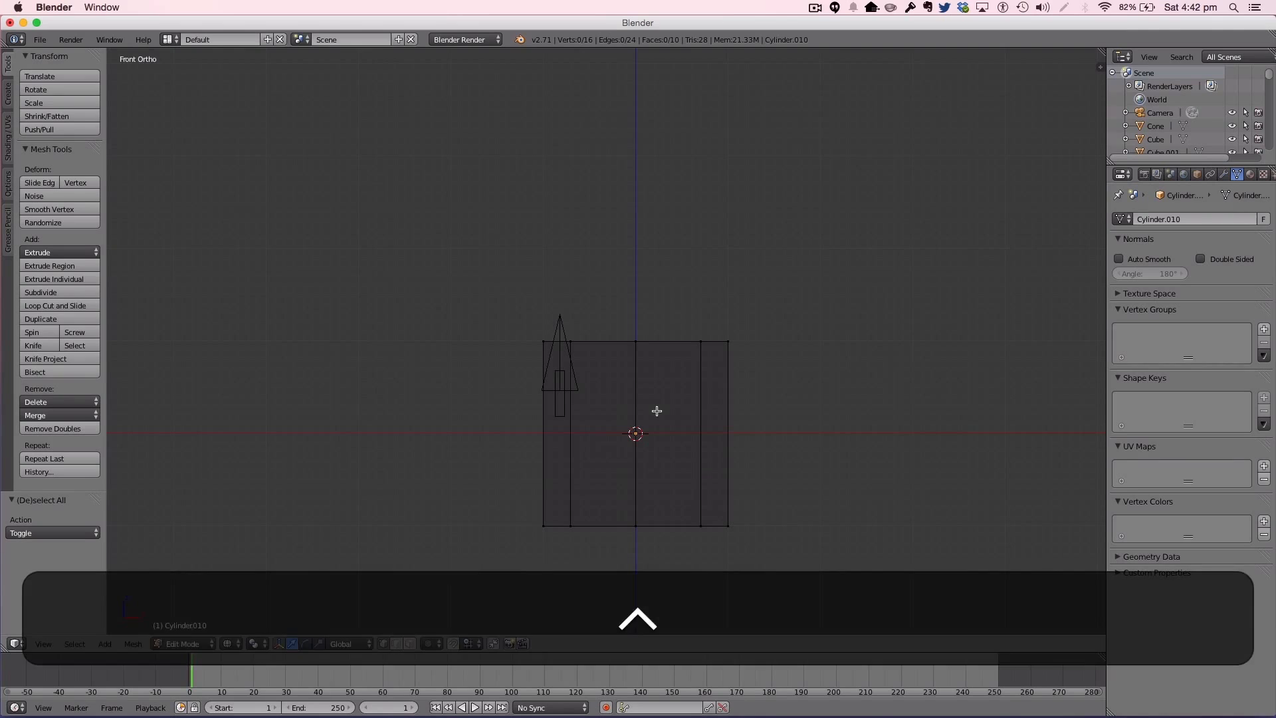
key(ctrl+r)
key(3)
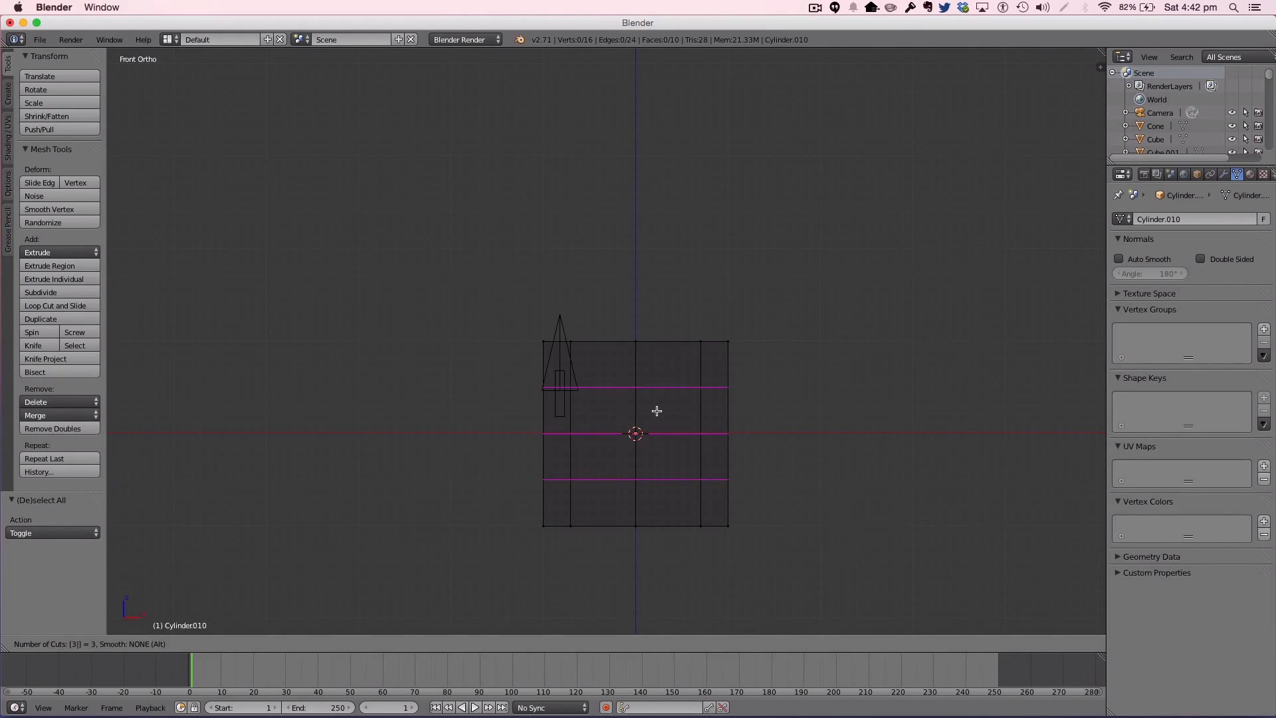
click(656, 411)
right_click(657, 411)
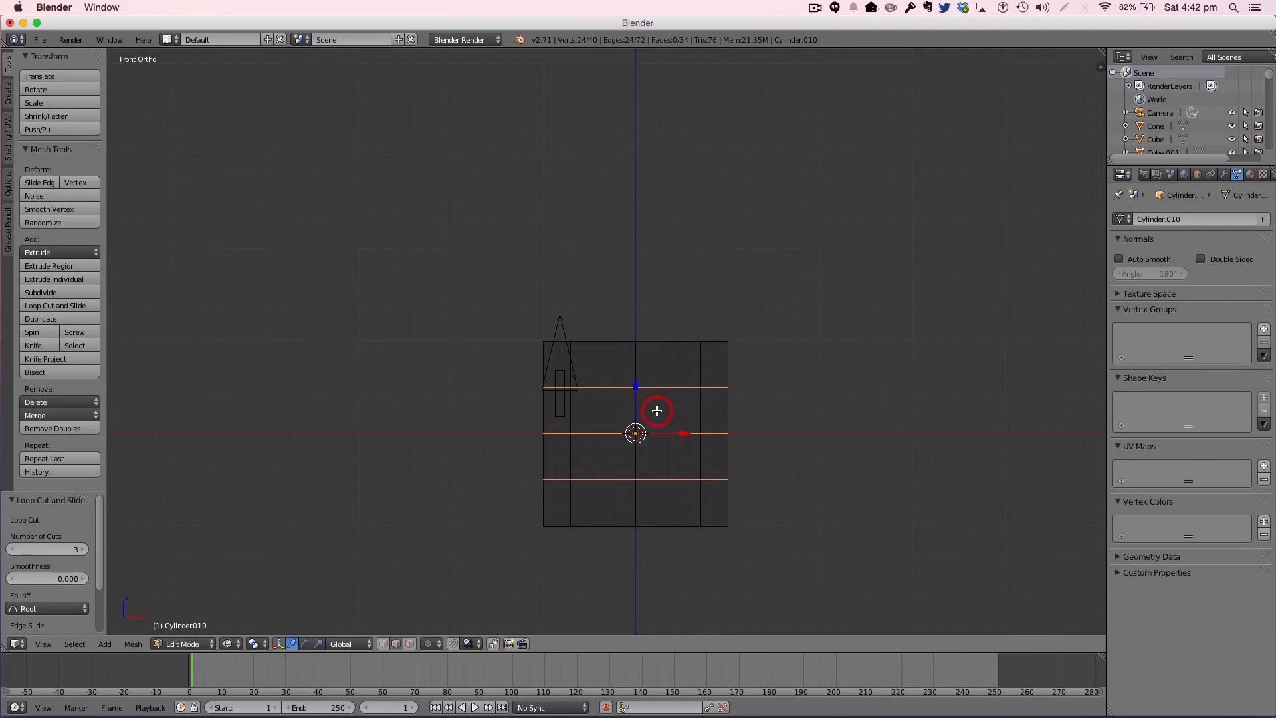
key(a)
Step: In Object Mode, stretch the cylinder along Z to about twice its height, then return to mesh editing
key(Tab)
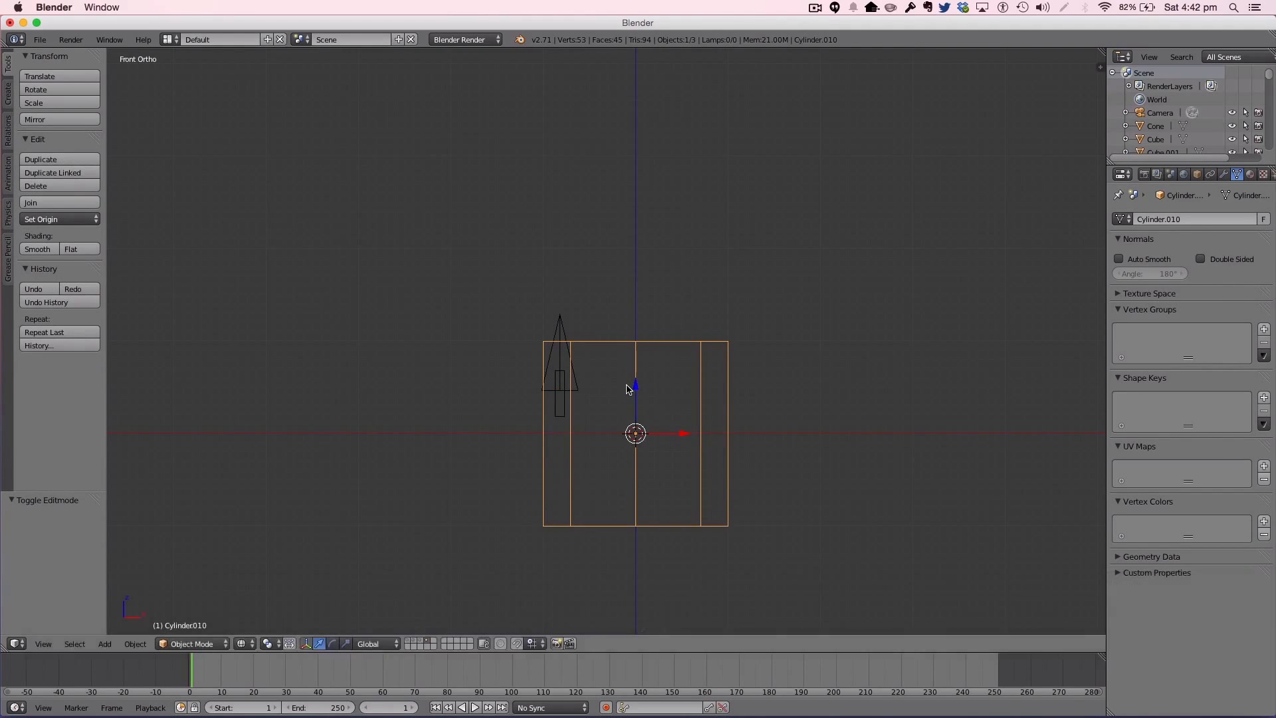
key(Tab)
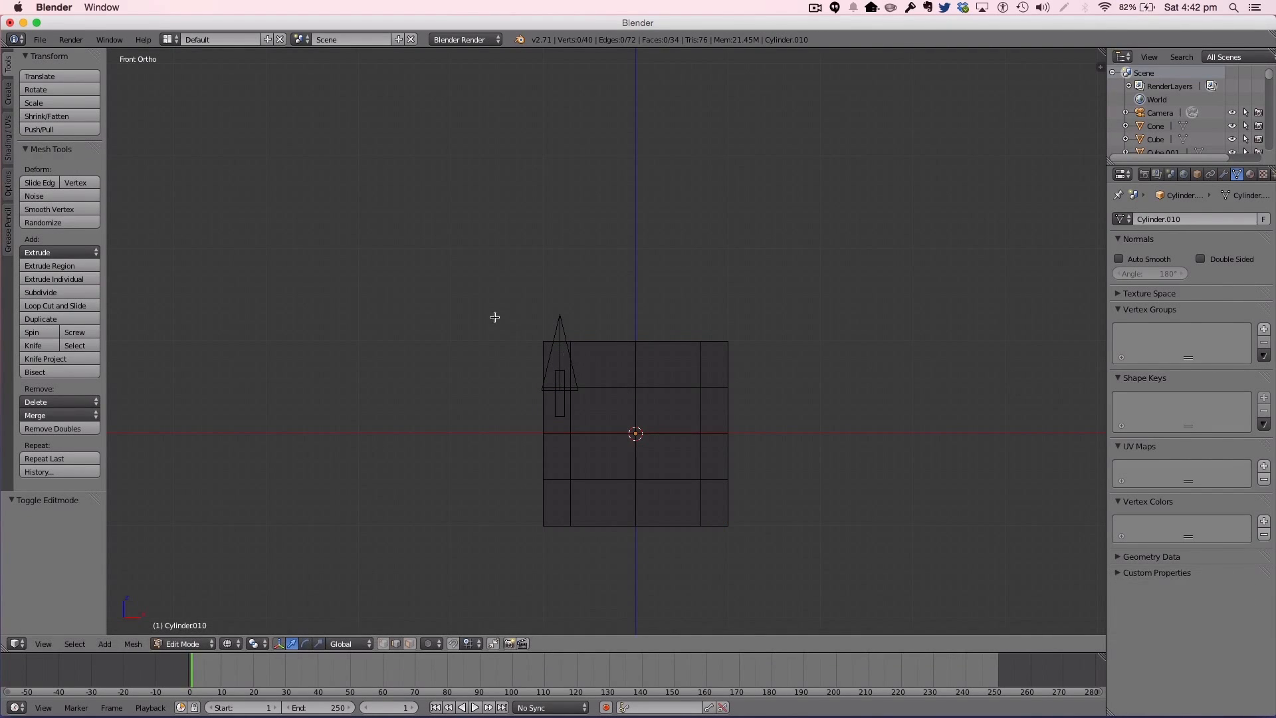
key(Tab)
key(s)
key(z)
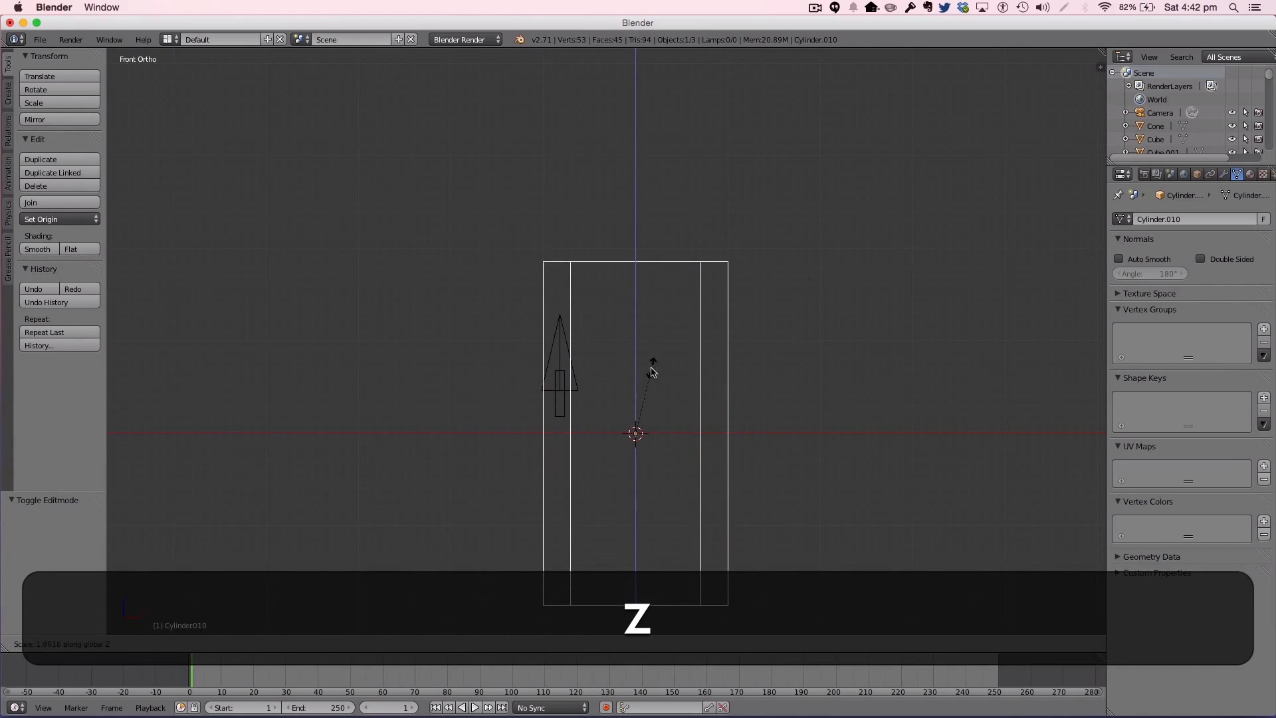
click(649, 363)
key(Tab)
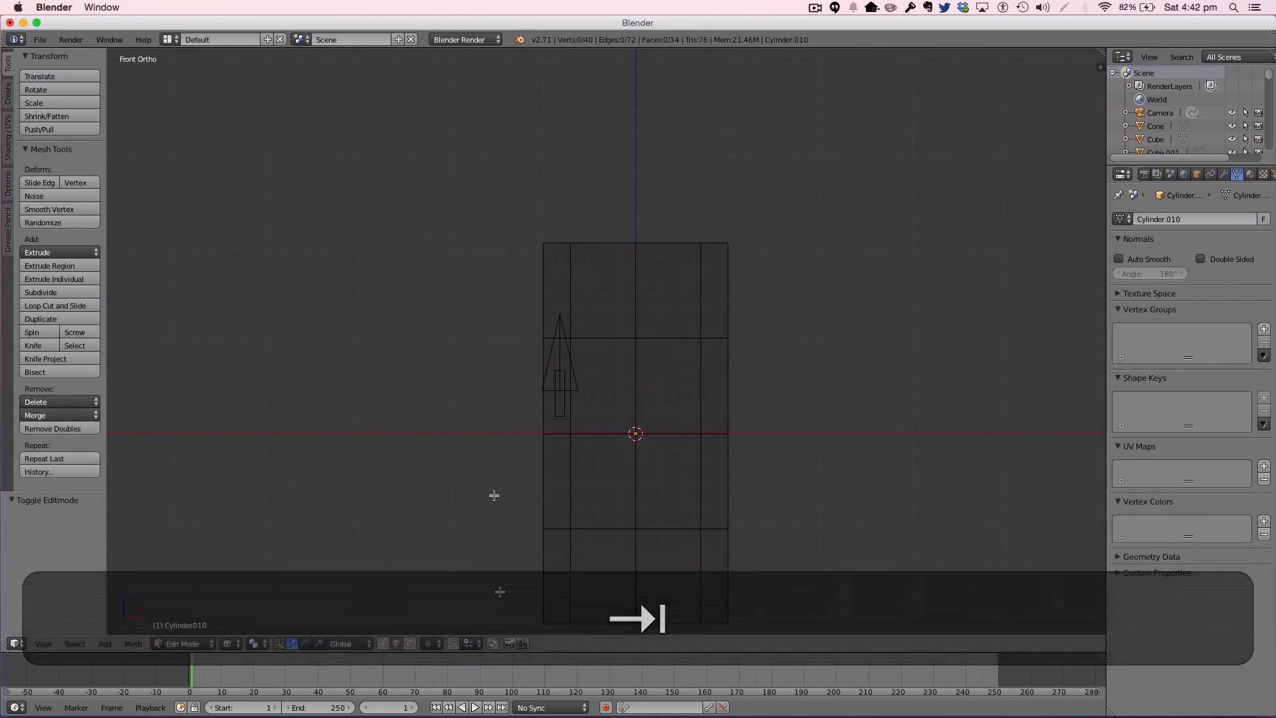
Step: Try tapering the cylinder's top section by scaling its top ring of vertices by about 0.150
click(384, 643)
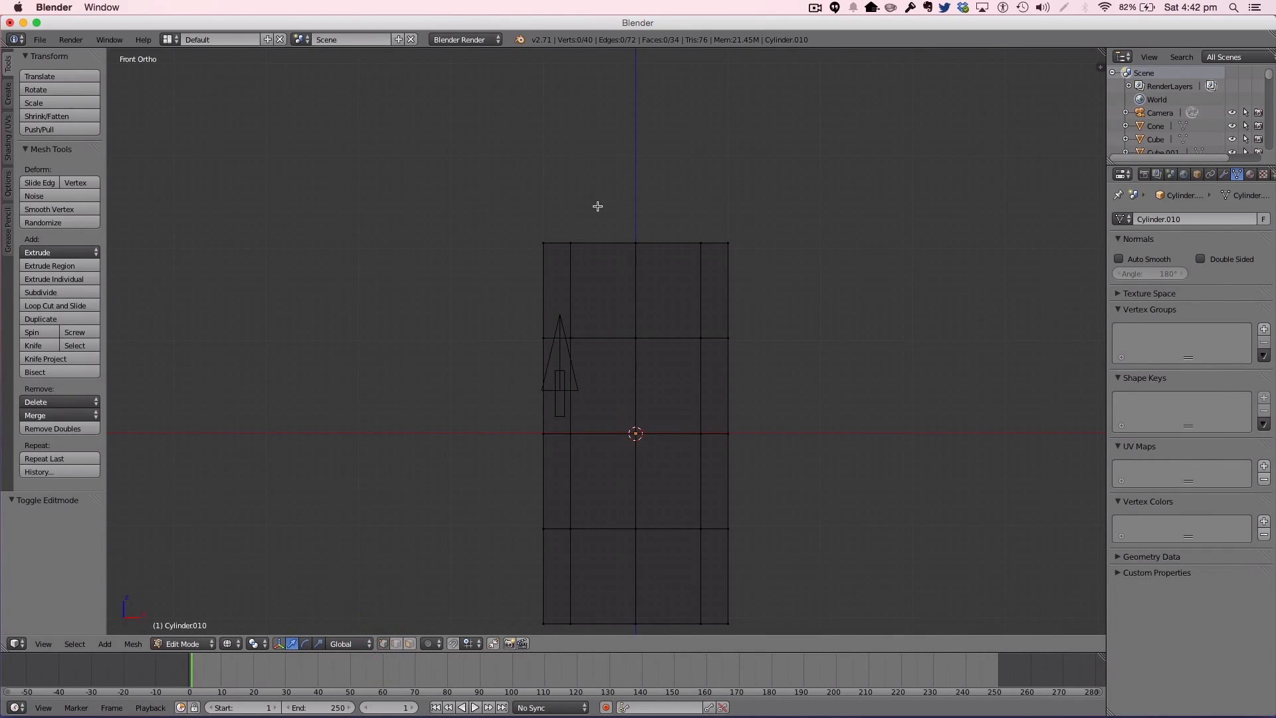
key(b)
drag(507, 206, 803, 279)
key(s)
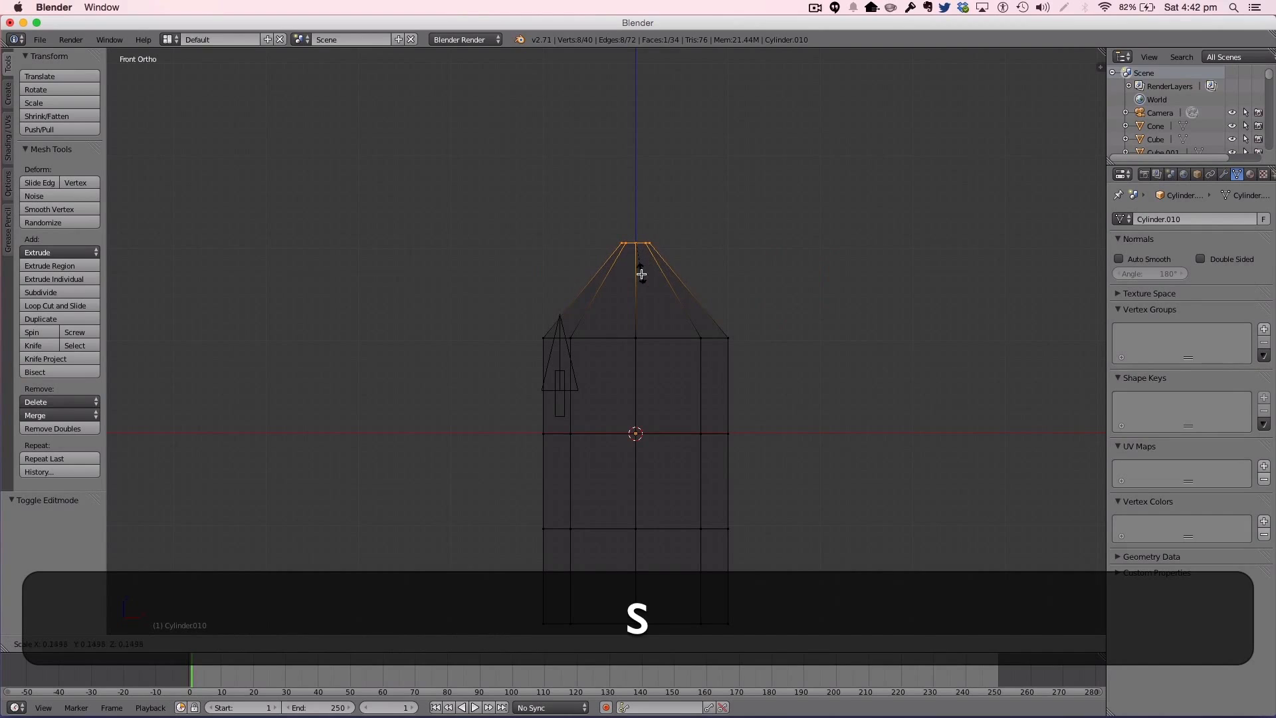
click(642, 273)
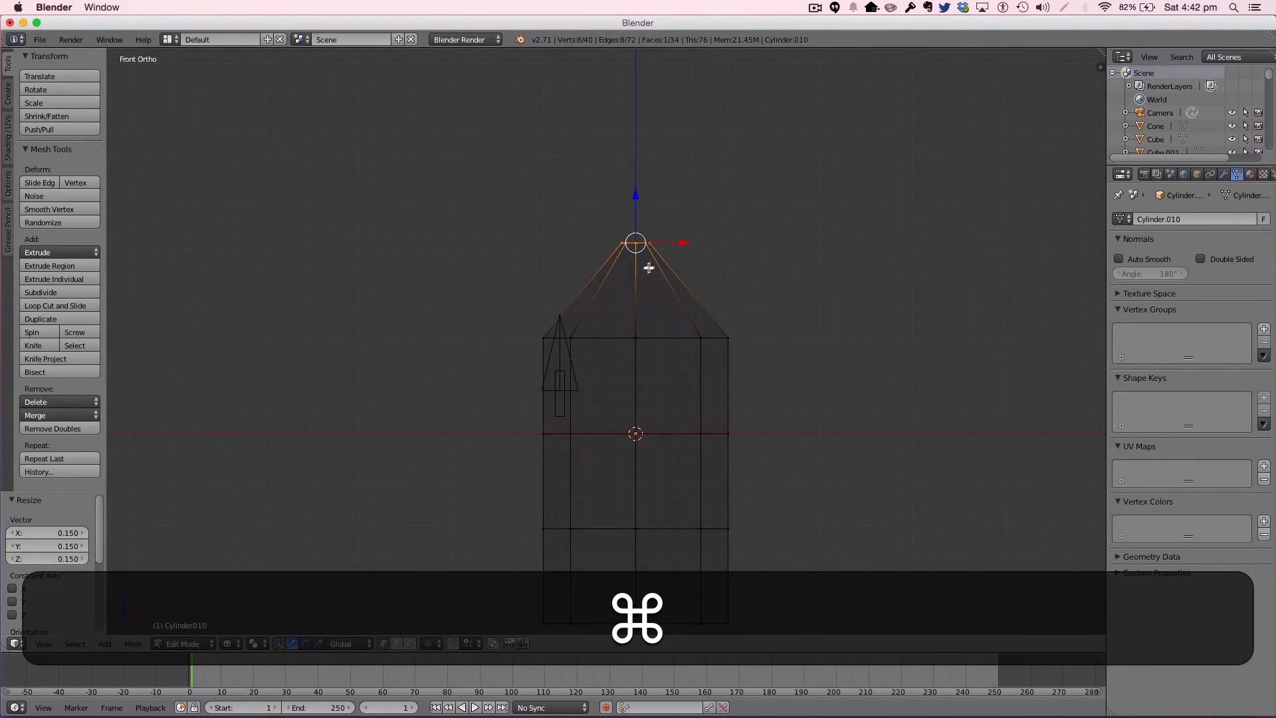
key(super+z)
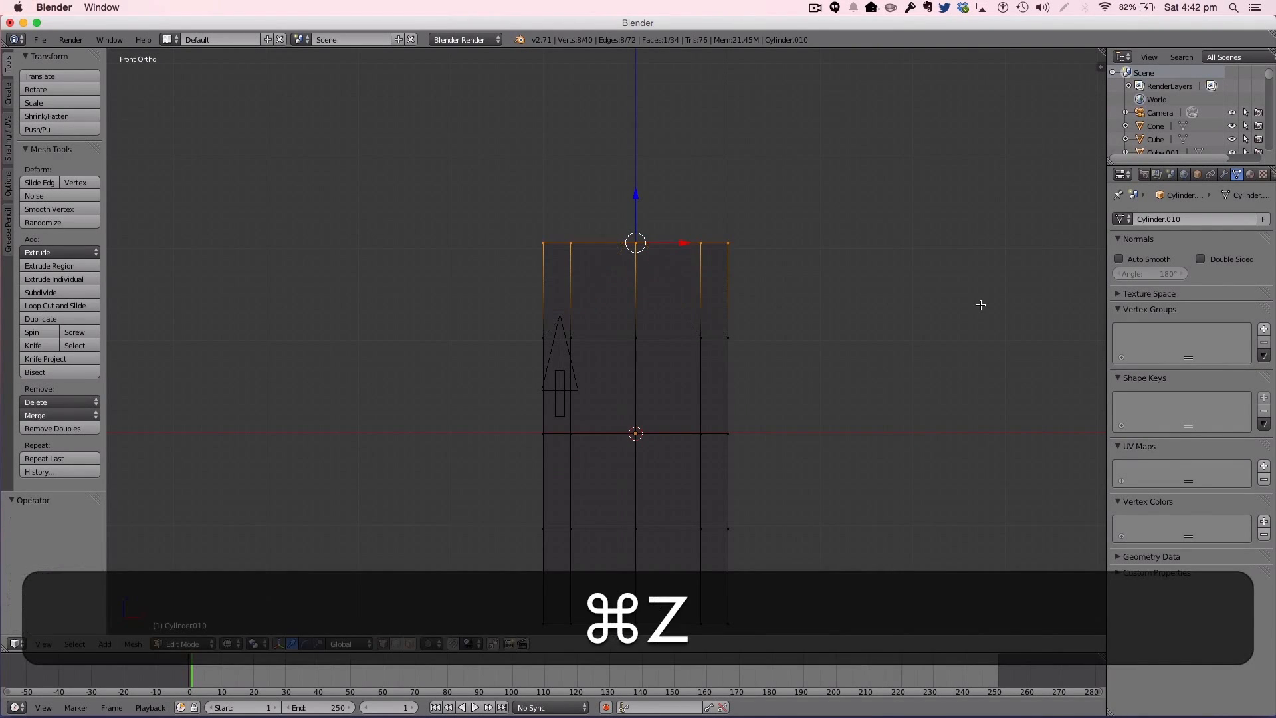
key(s)
click(641, 276)
Step: Undo the top taper, the vertex selection and the three loop cuts
key(super+z)
key(super+z)
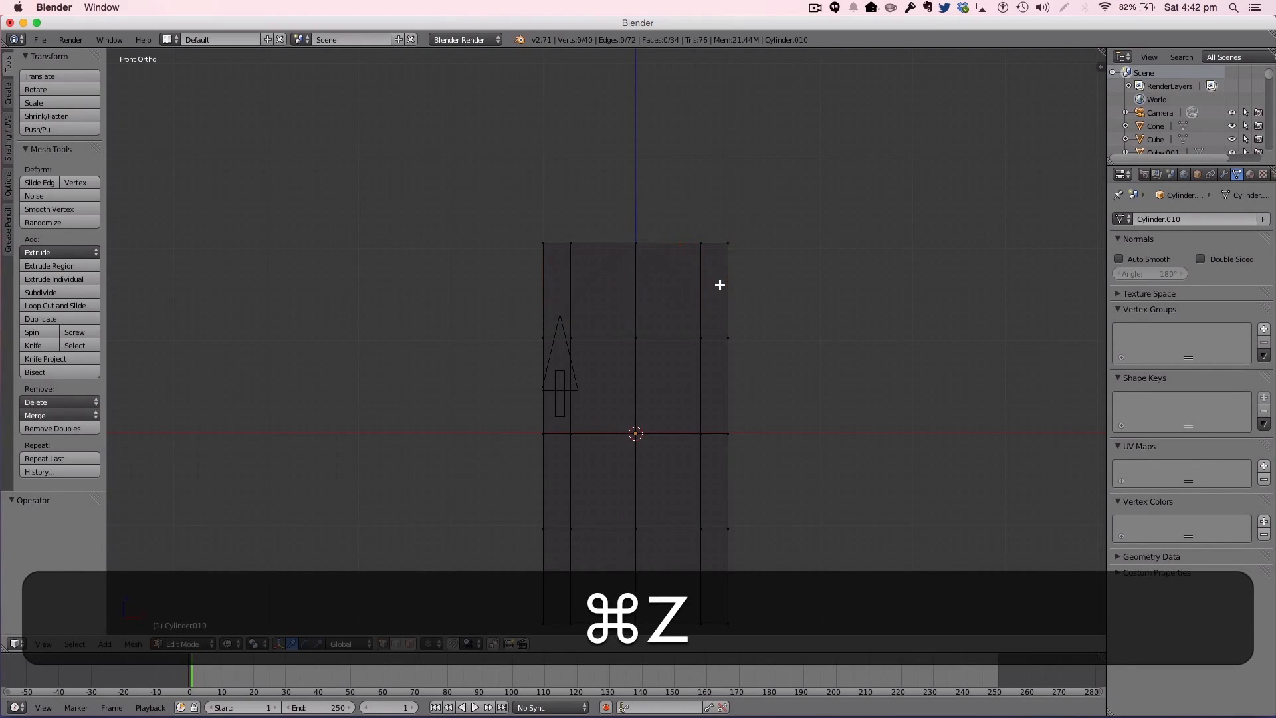
key(super+z)
key(super+z)
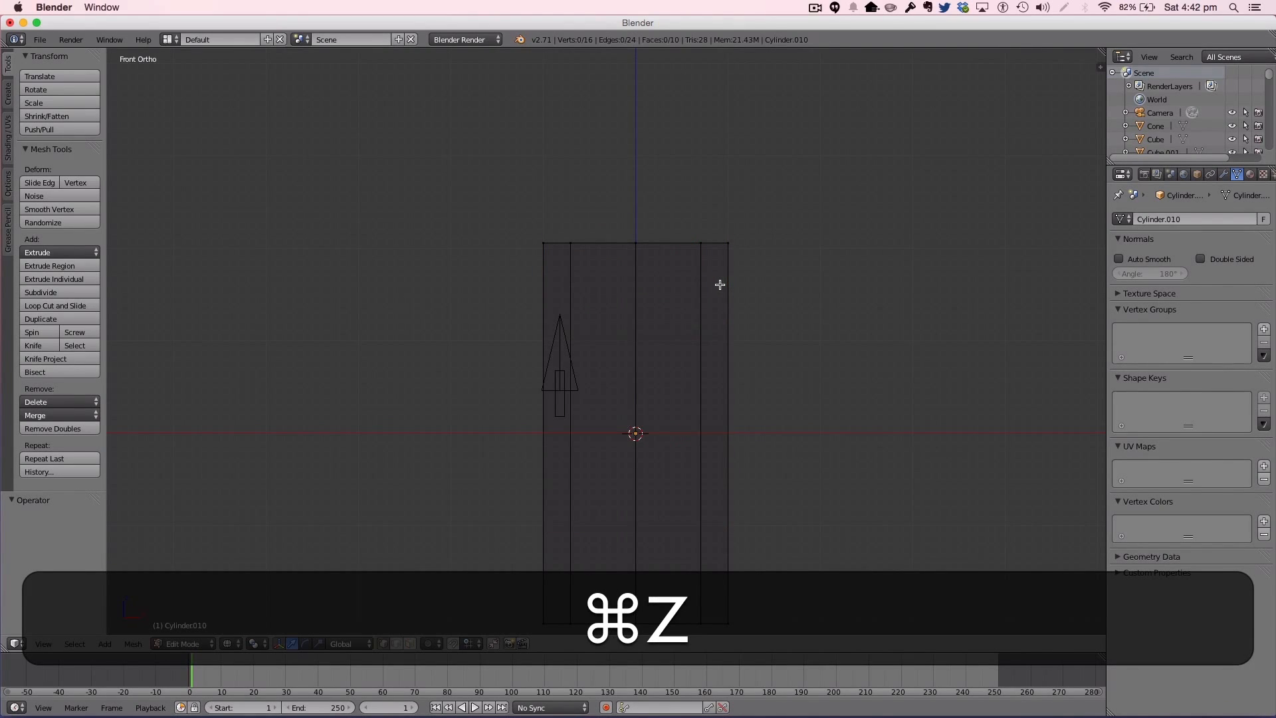
Step: Scale the cylinder's top ring of vertices to about 0.03 so the sides taper almost to a point
key(b)
drag(789, 282, 425, 176)
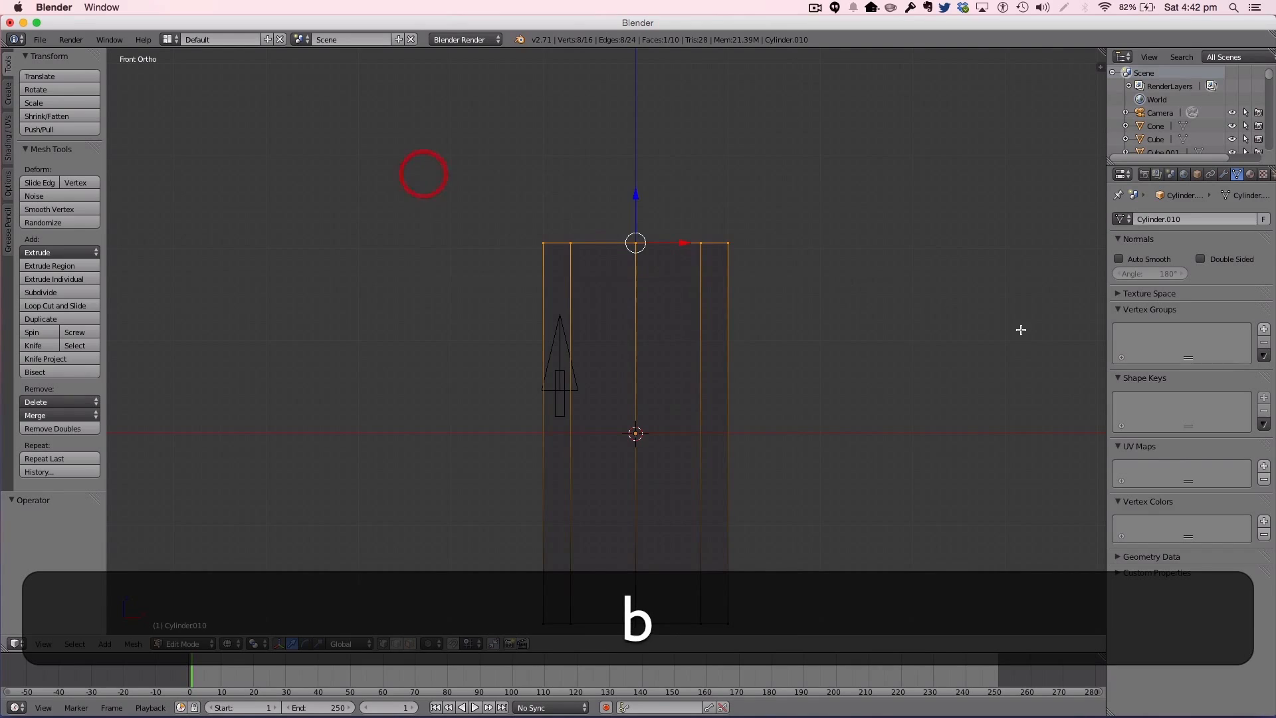
key(s)
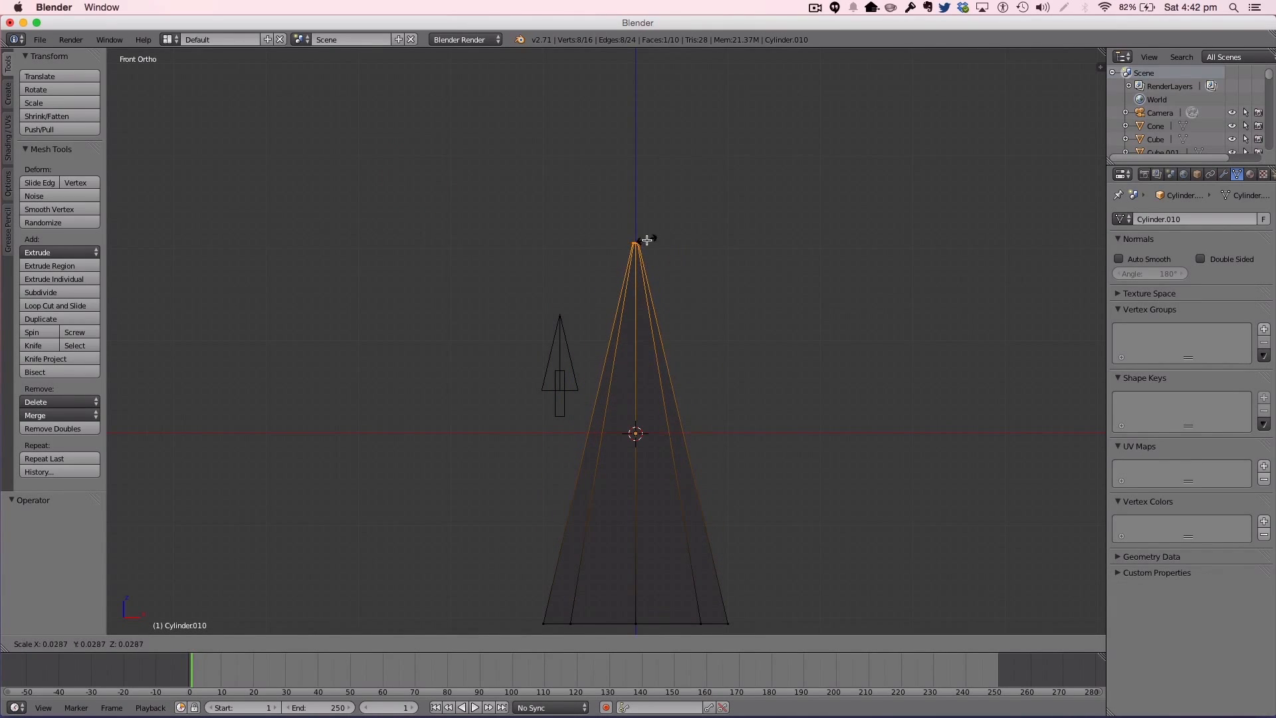
click(644, 243)
key(a)
Step: Add three evenly spaced horizontal loop cuts to the tapered cylinder
key(ctrl+a)
key(ctrl+r)
key(ctrl+3)
click(598, 371)
right_click(598, 371)
key(a)
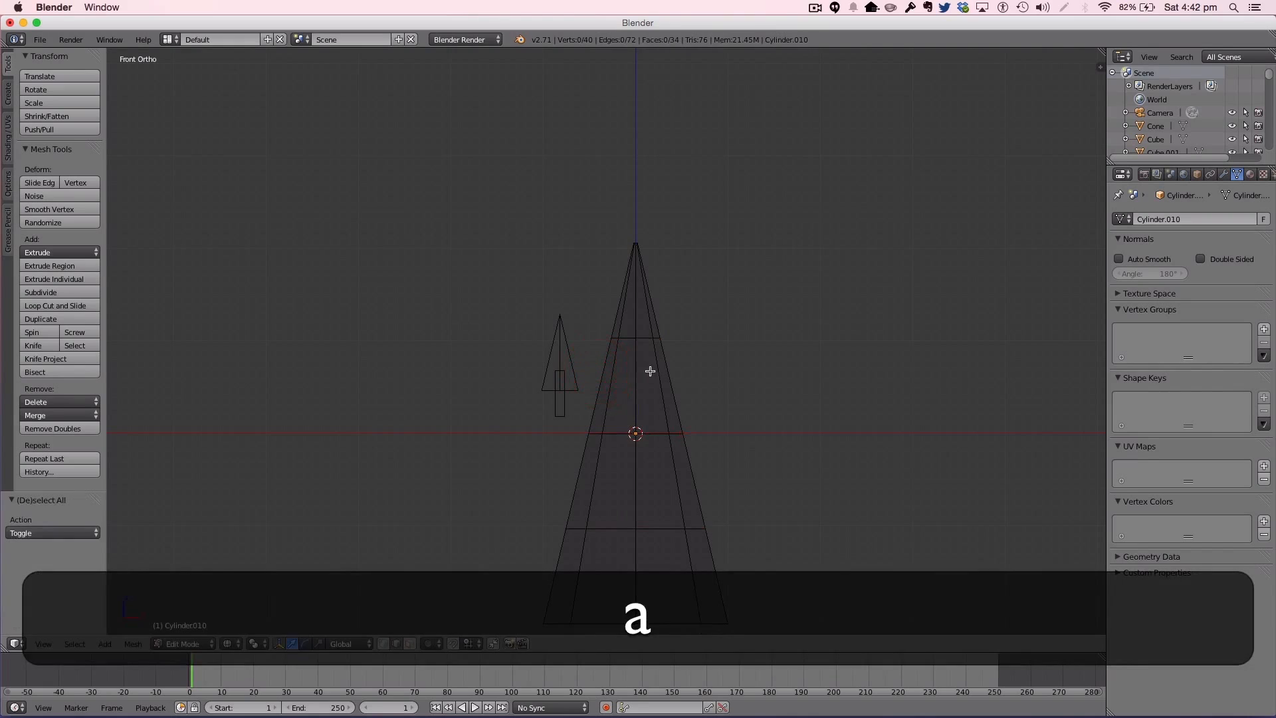
Step: Add a loop cut slid onto the uppermost ring and scale it outward to form the tree's top tier
key(ctrl+r)
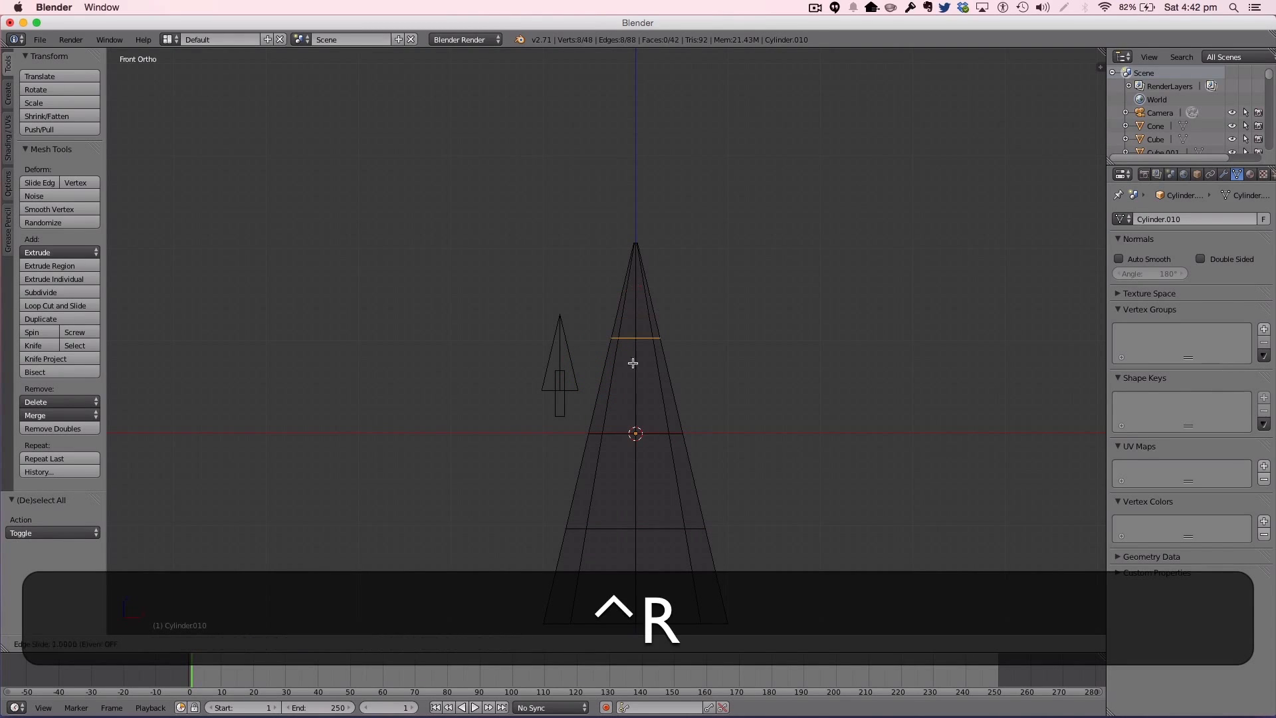
click(672, 382)
key(s)
click(889, 385)
key(a)
Step: Add a loop cut slid onto the middle ring and scale it by 1.726 to form the second tier
key(ctrl+r)
click(589, 512)
key(s)
click(1042, 493)
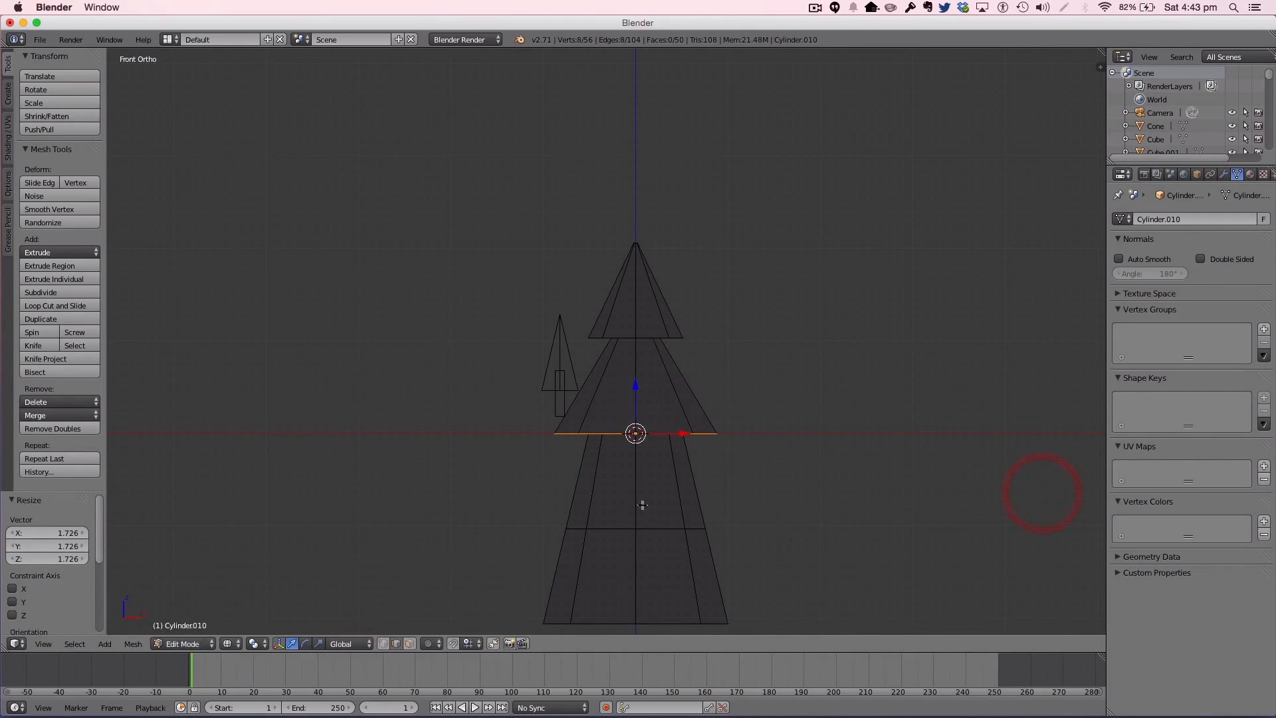
Step: Add a loop cut slid onto the lowest inner ring and scale it outward to form the third tier
key(ctrl+r)
click(641, 527)
key(s)
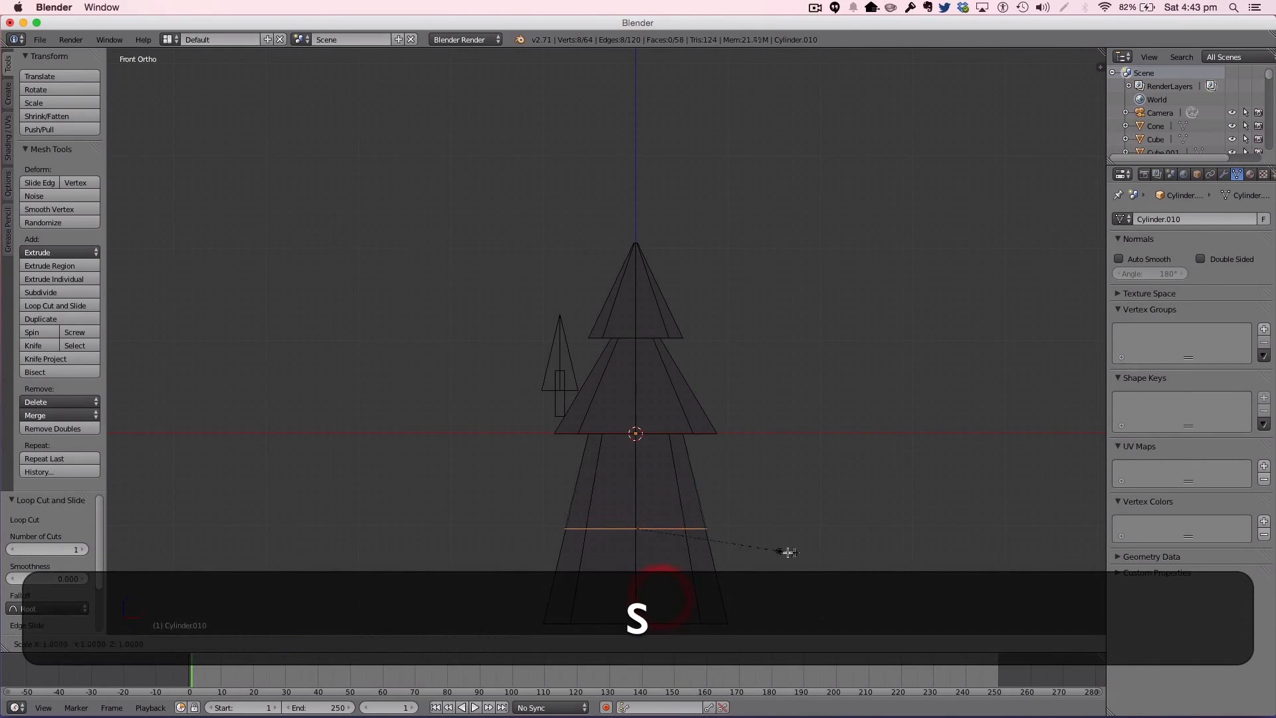
click(864, 550)
key(a)
Step: Add a loop cut slid down to the base and scale it by 1.403 to form the bottom tier
key(ctrl+a)
key(ctrl+r)
click(576, 584)
click(580, 97)
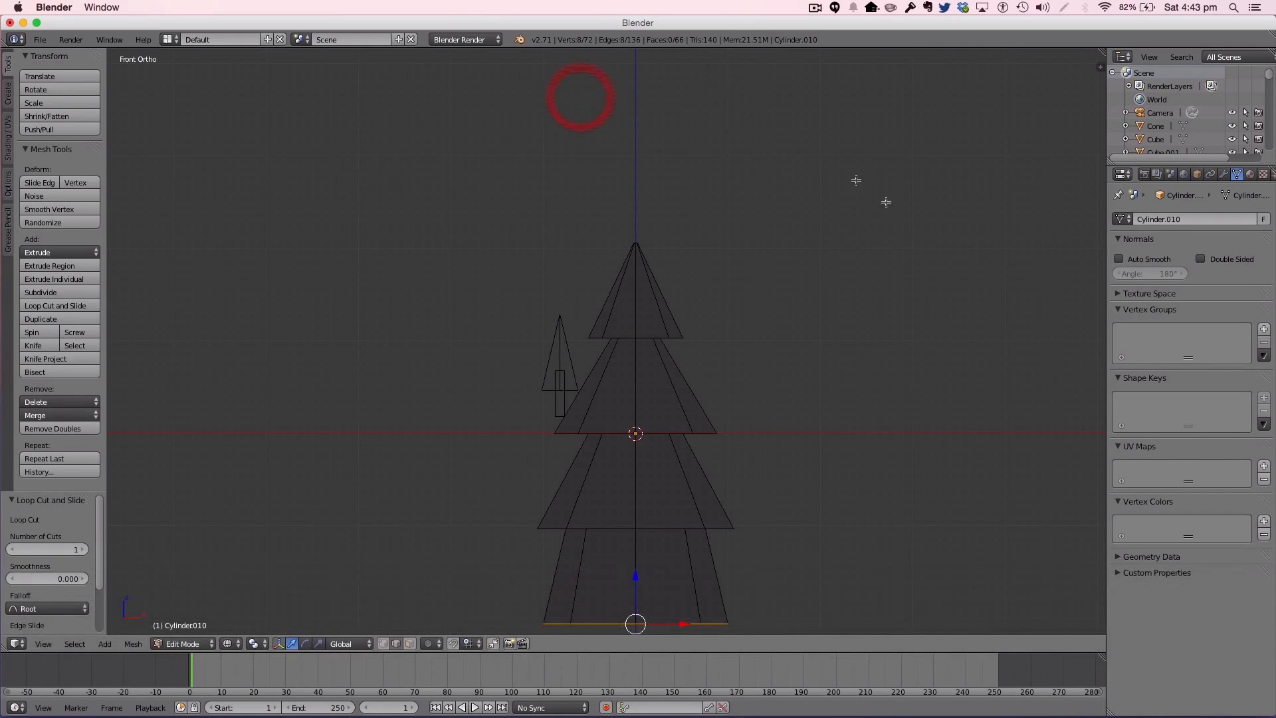
key(s)
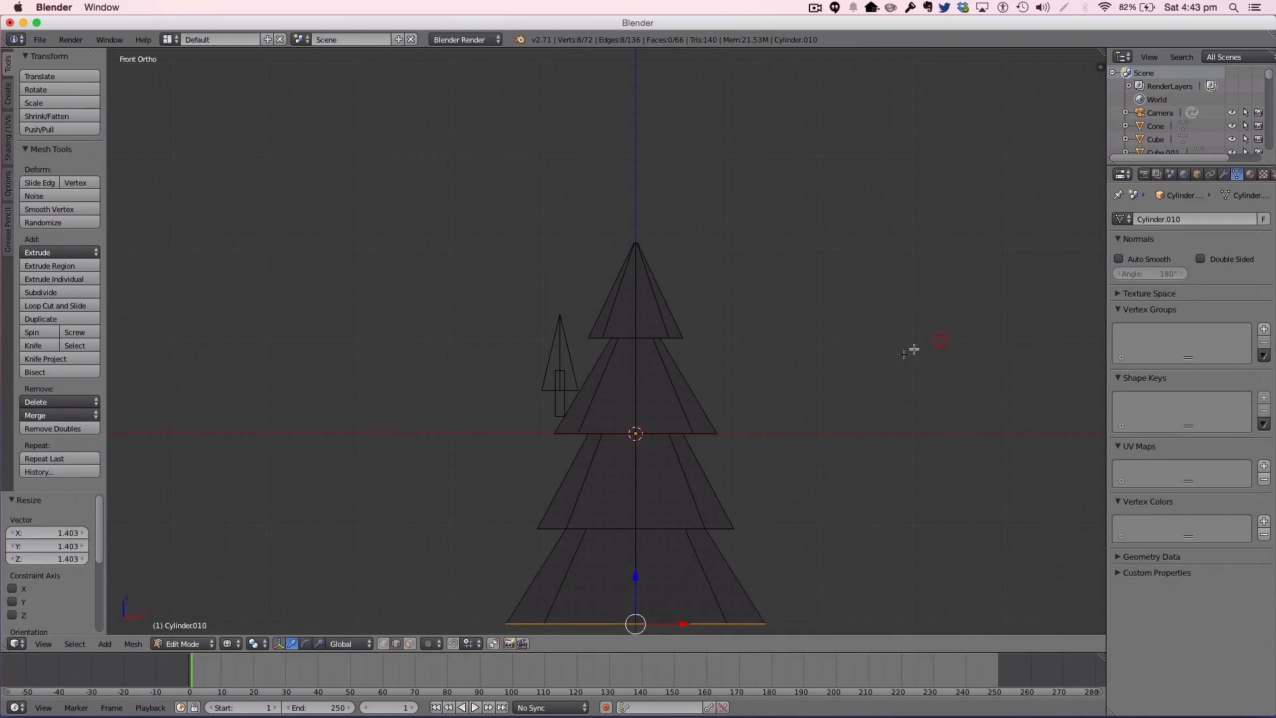
click(914, 348)
Step: In Object Mode, squash the tiered tree to about half its height along Z and raise it 0.532
key(Tab)
key(s)
key(z)
click(763, 399)
drag(636, 384, 640, 335)
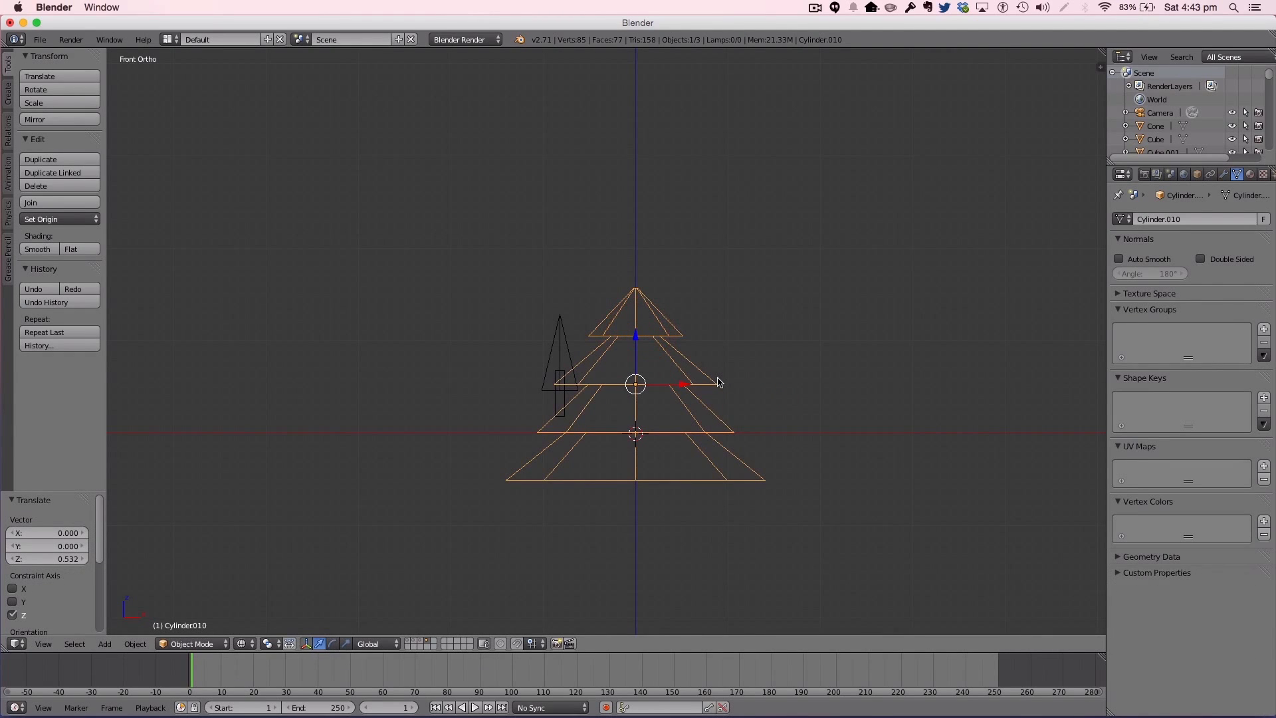
key(Tab)
key(Tab)
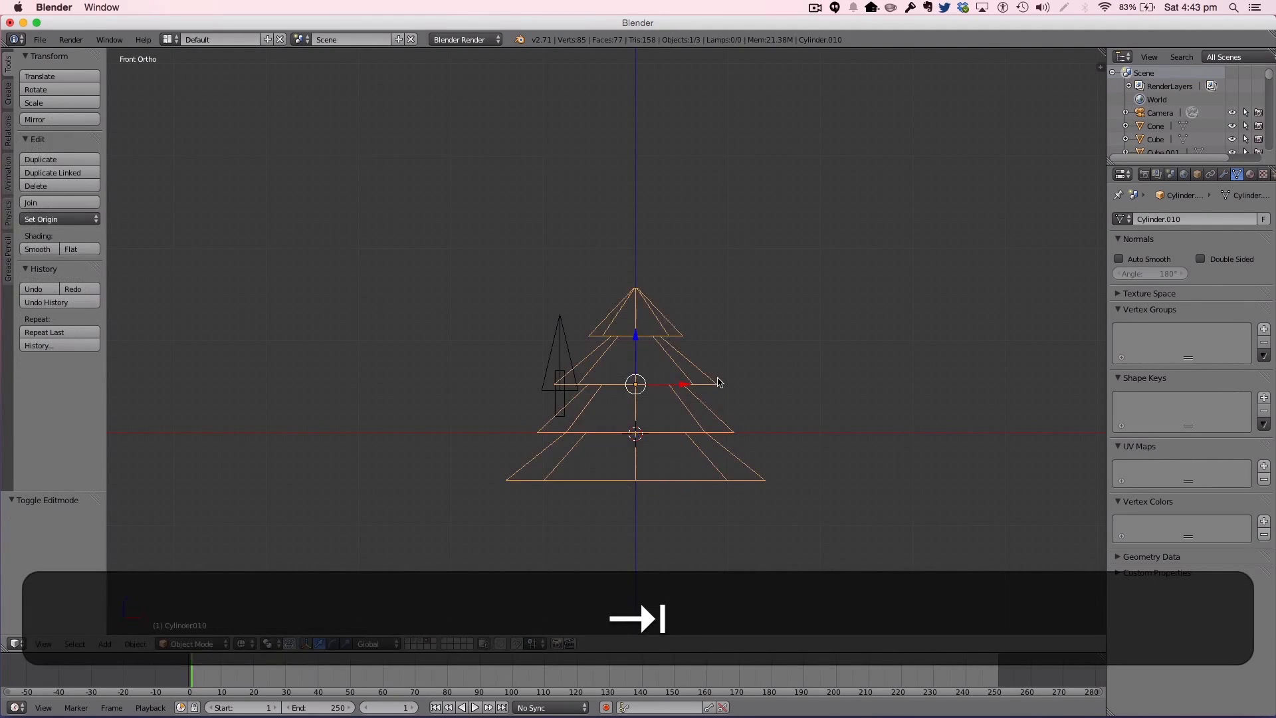
Step: In top view, scale the tiered tree by 0.447 along X and shrink it similarly along Y
key(KP_7)
key(s)
key(x)
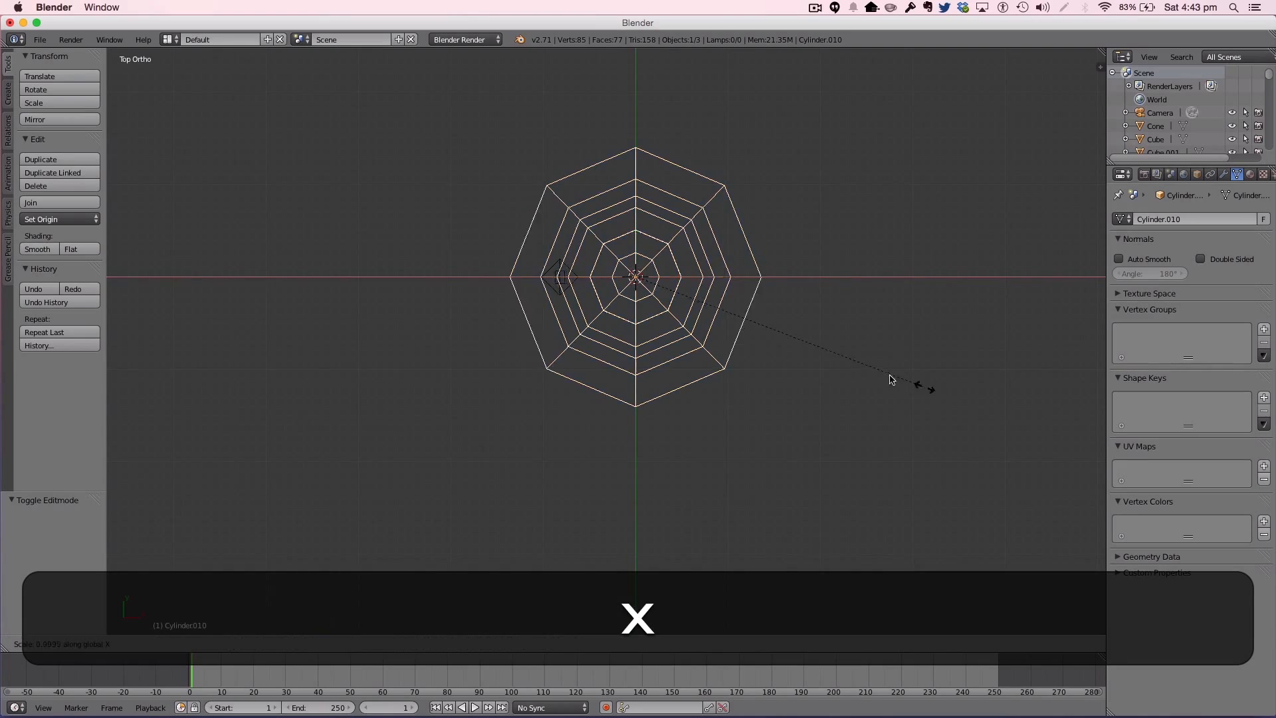
click(771, 321)
key(s)
key(y)
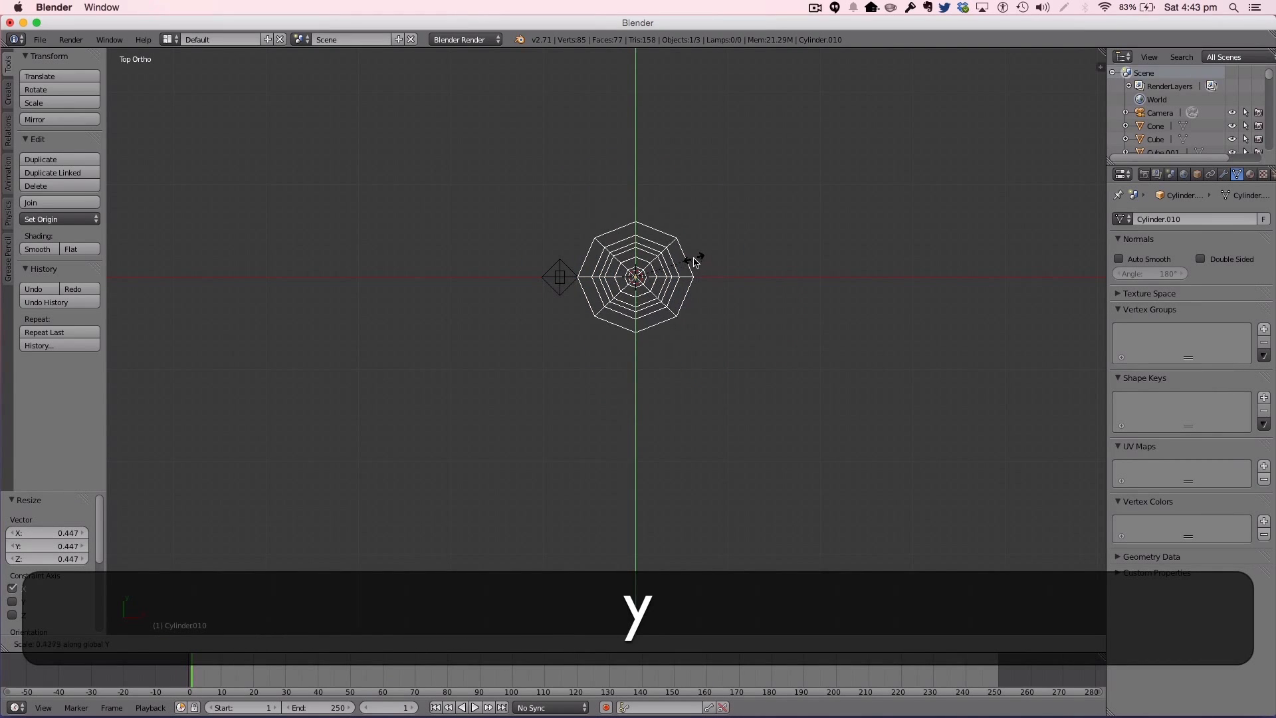
click(691, 256)
Step: Narrow the tiered tree further along X and Y, finishing with a 0.738 scale along X
key(s)
key(x)
click(732, 270)
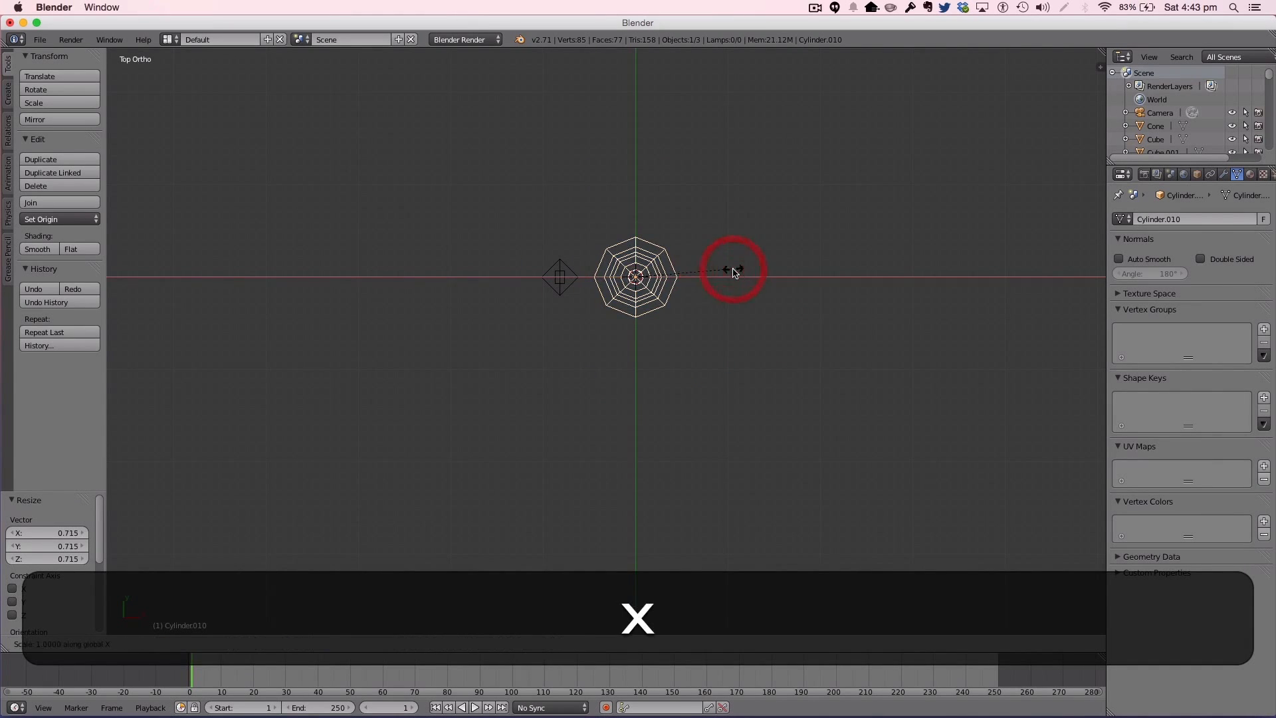
key(s)
key(y)
click(691, 273)
key(s)
key(x)
click(705, 276)
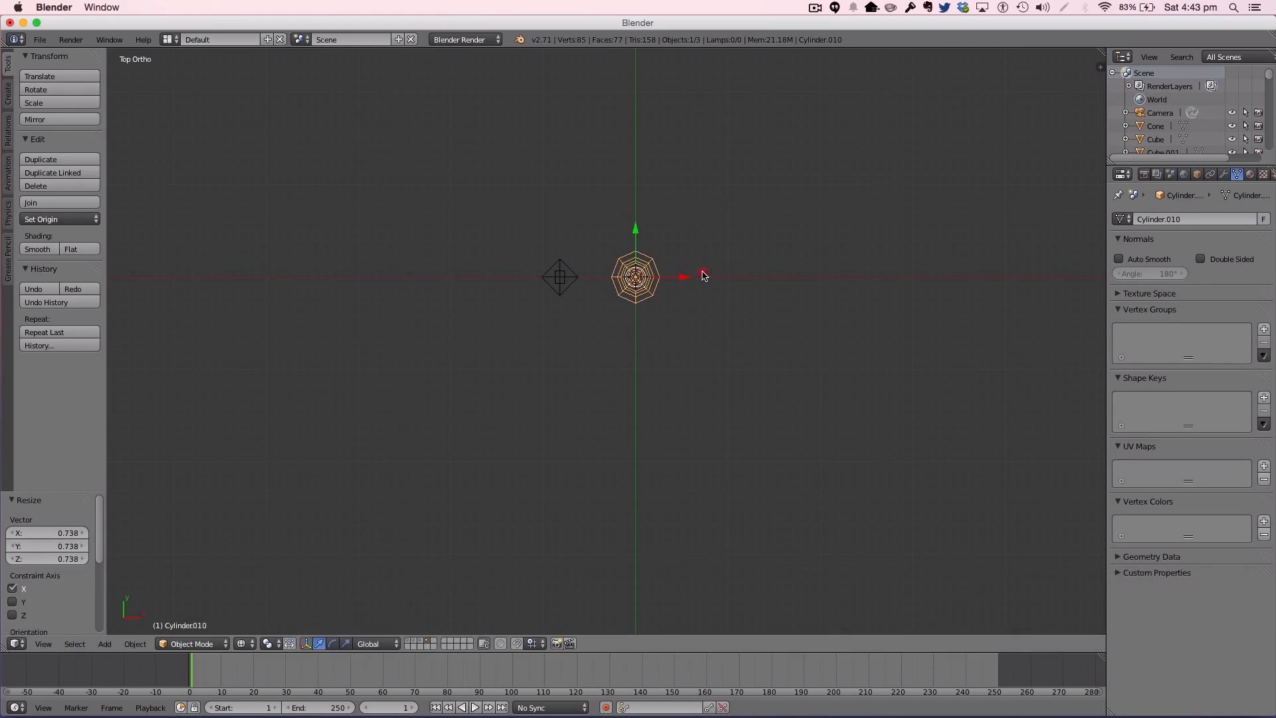
Step: In front view, shrink the tiered tree to about 0.6 of its height along Z and raise it 0.230
key(1)
key(s)
key(z)
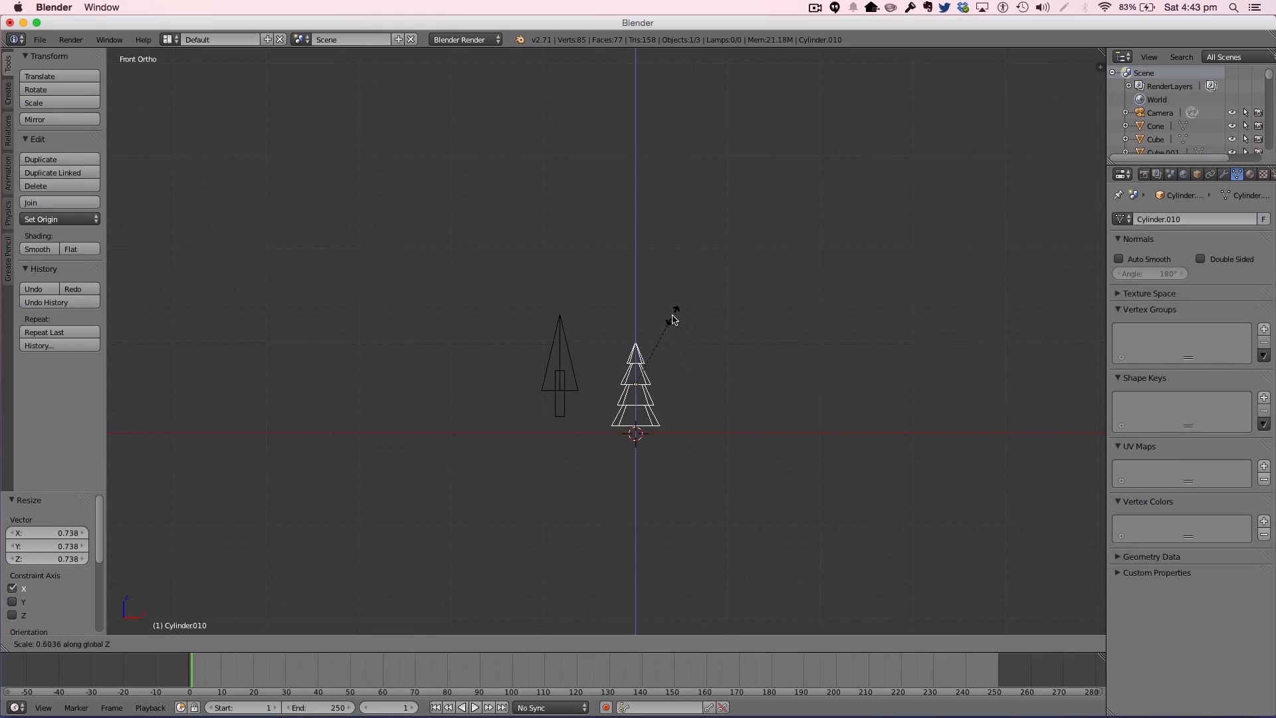
click(672, 318)
key(g)
key(z)
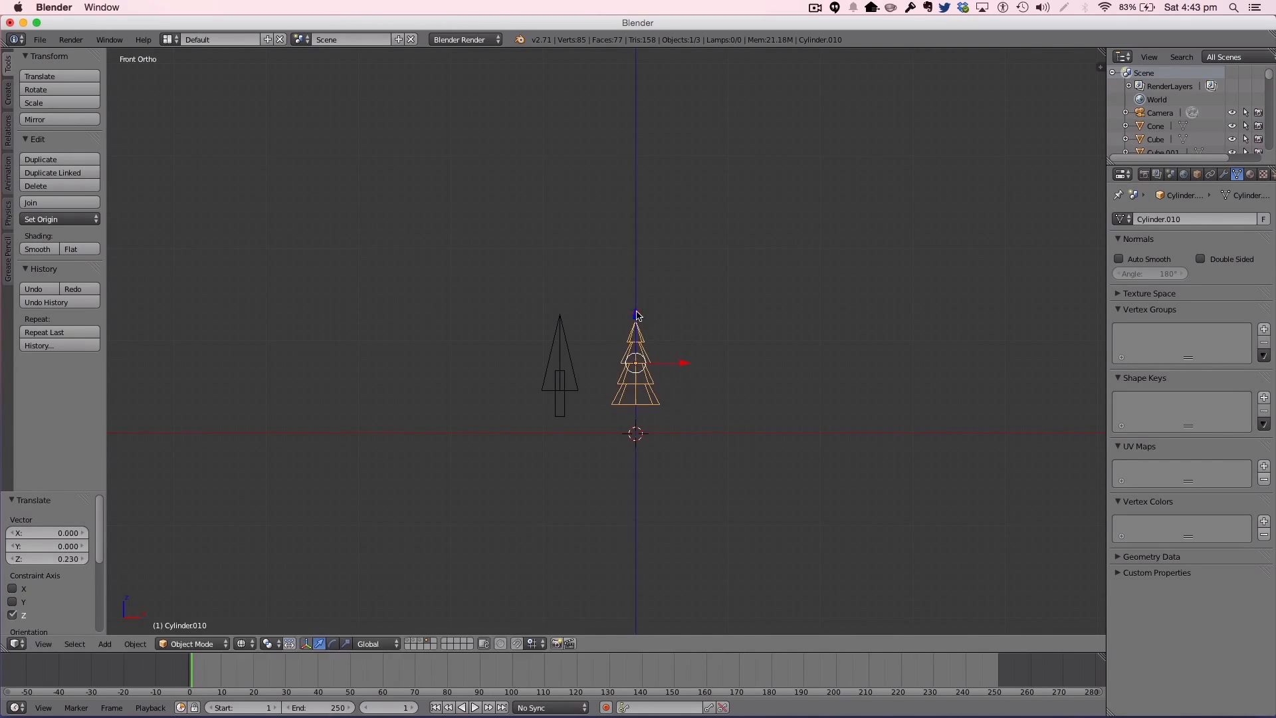
click(687, 322)
Step: Adjust the tiered tree's width along X and its overall size to suit the cone tree beside it
key(s)
key(x)
click(704, 323)
key(s)
click(704, 327)
scroll(705, 328, up, 5)
Step: In vertex selection mode, select the outer corner vertices on both sides of all four tiers and lower them 0.020 along Z
key(Tab)
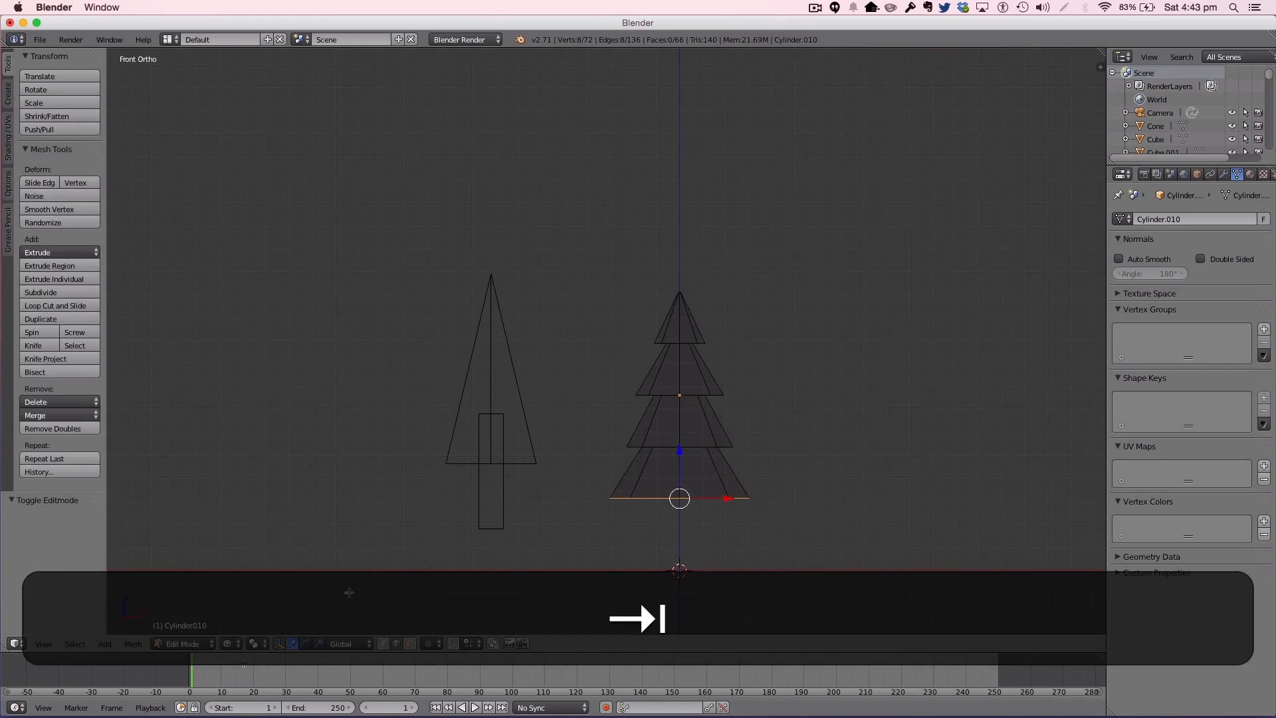
click(384, 643)
key(a)
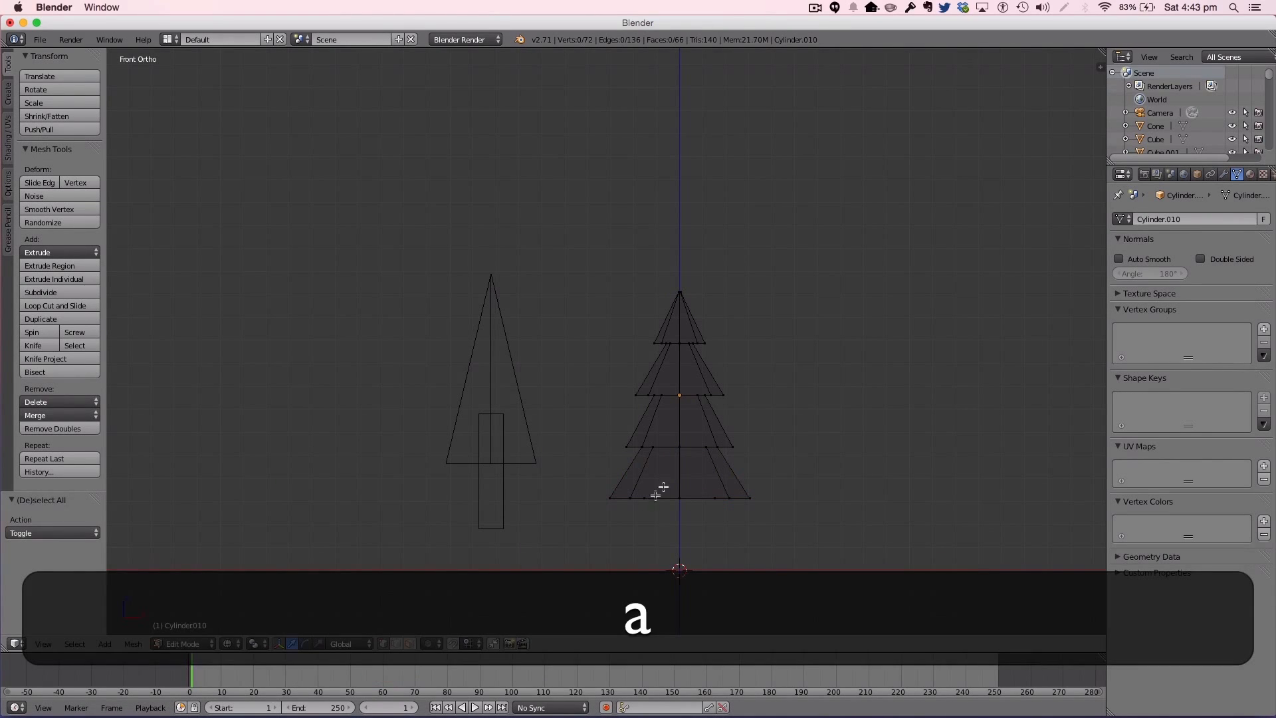
key(c)
click(708, 341)
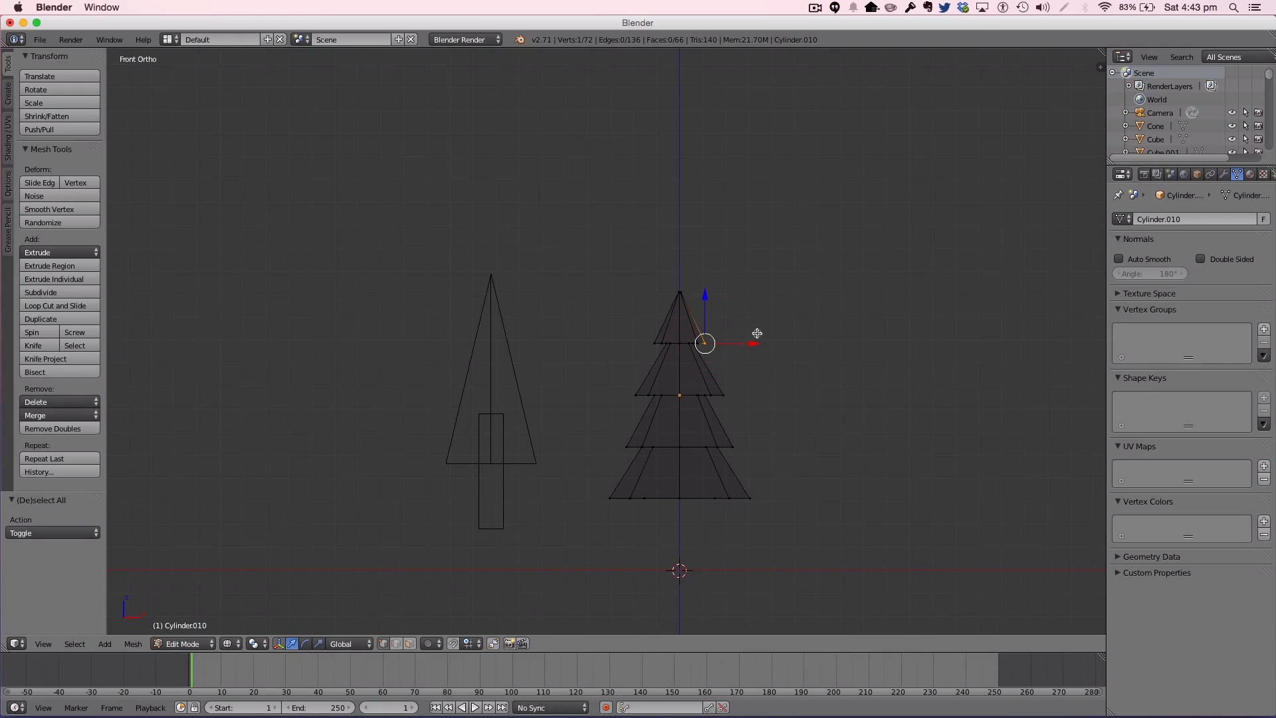
key(bracketright)
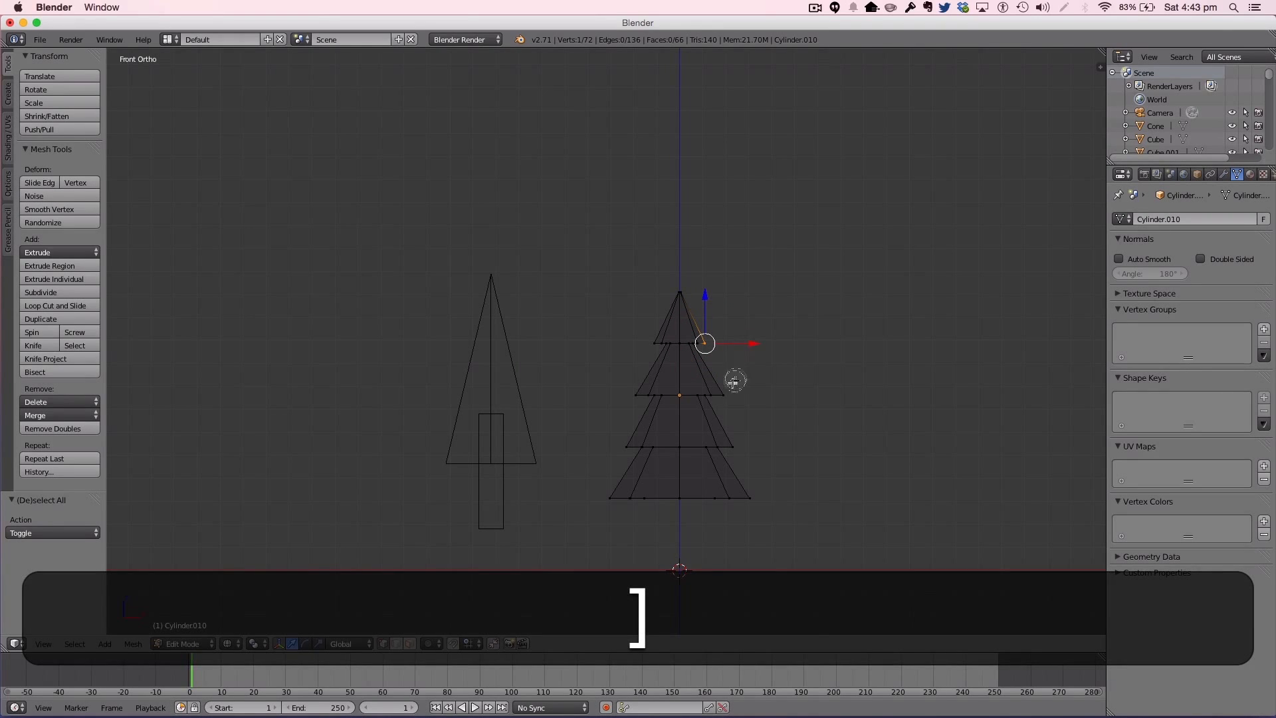
shift+right_click(726, 394)
shift+right_click(736, 448)
shift+right_click(738, 500)
shift+right_click(608, 497)
shift+right_click(626, 446)
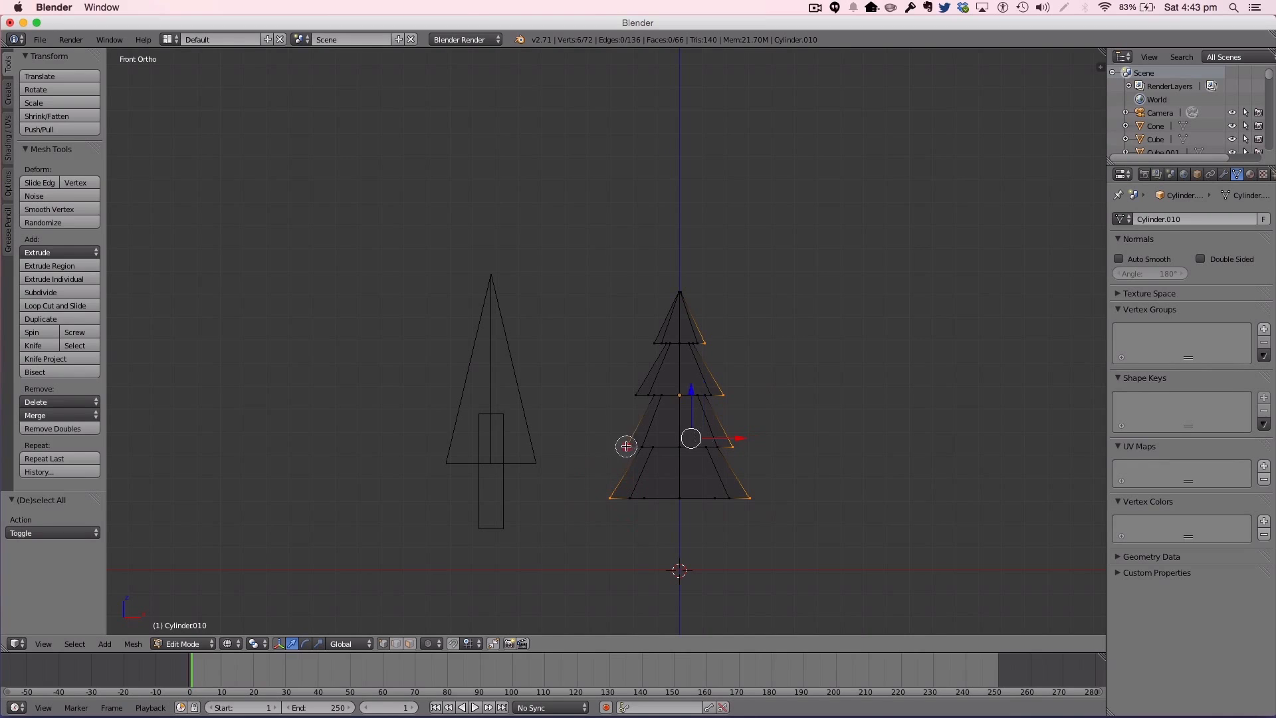
shift+right_click(633, 396)
shift+right_click(649, 344)
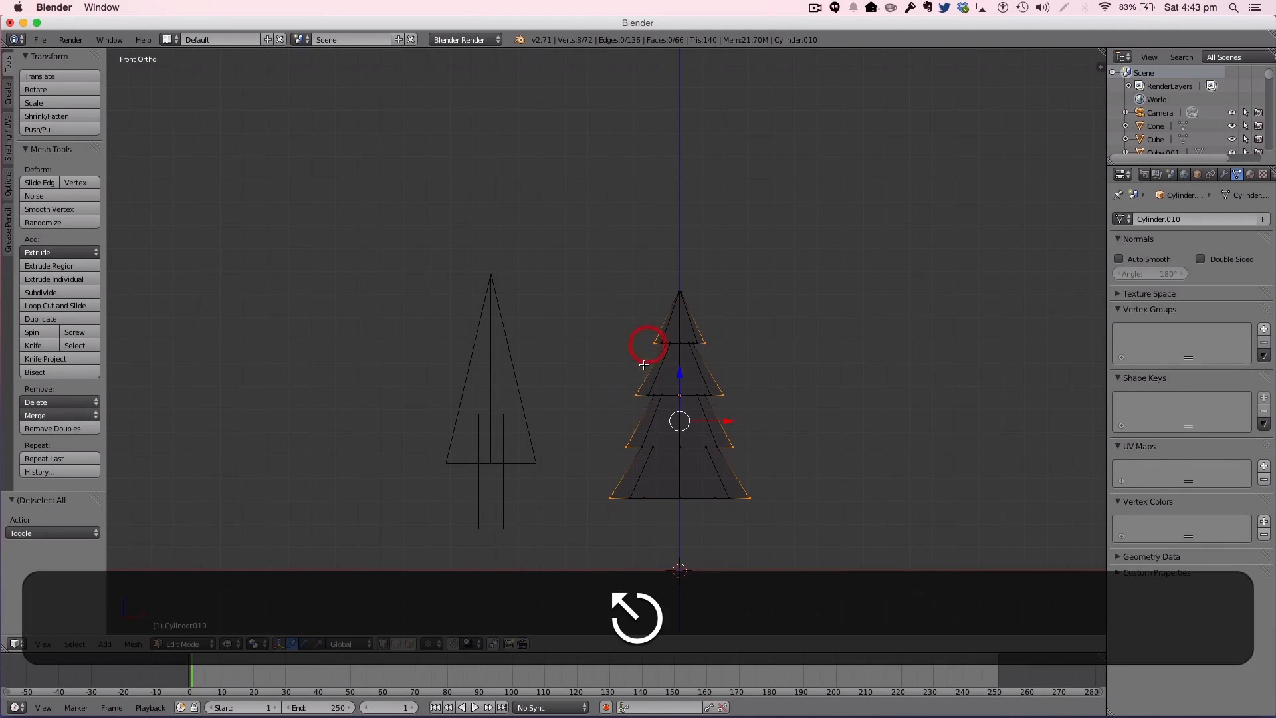
key(Tab)
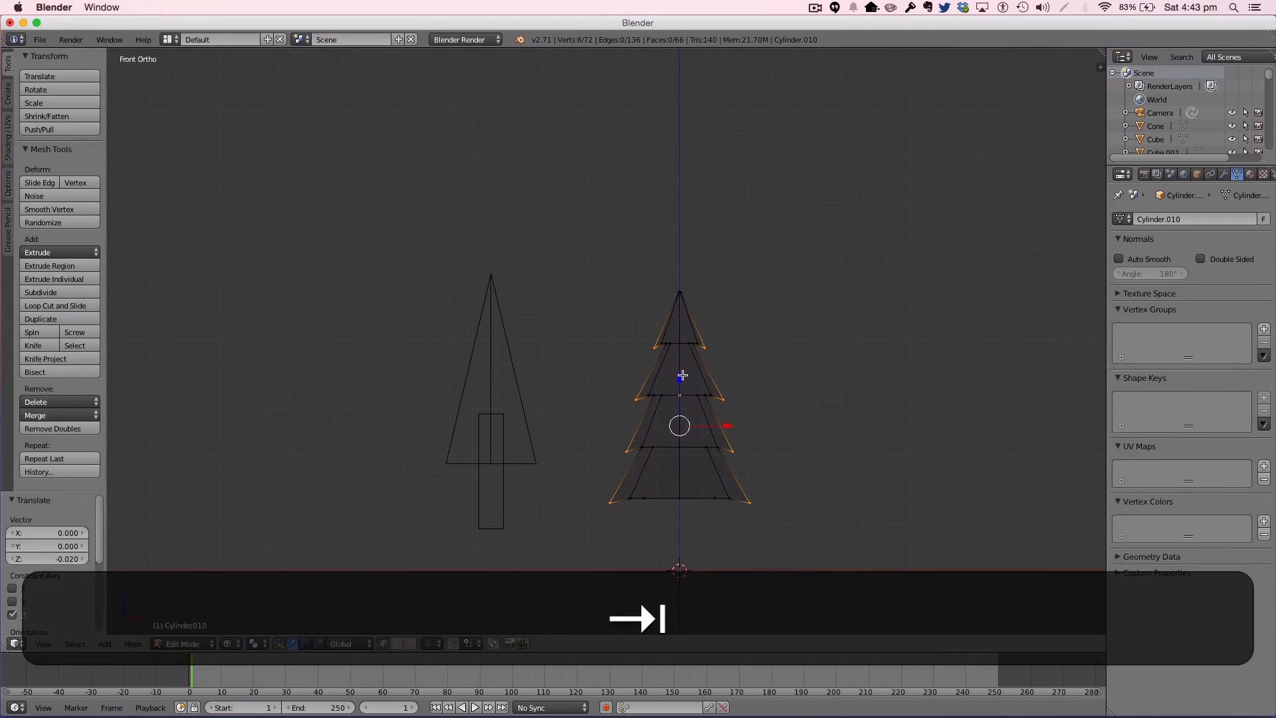
Step: Return to solid shading in front view and narrow the cone tree's trunk along X
key(z)
middle_drag(822, 385, 792, 417)
key(1)
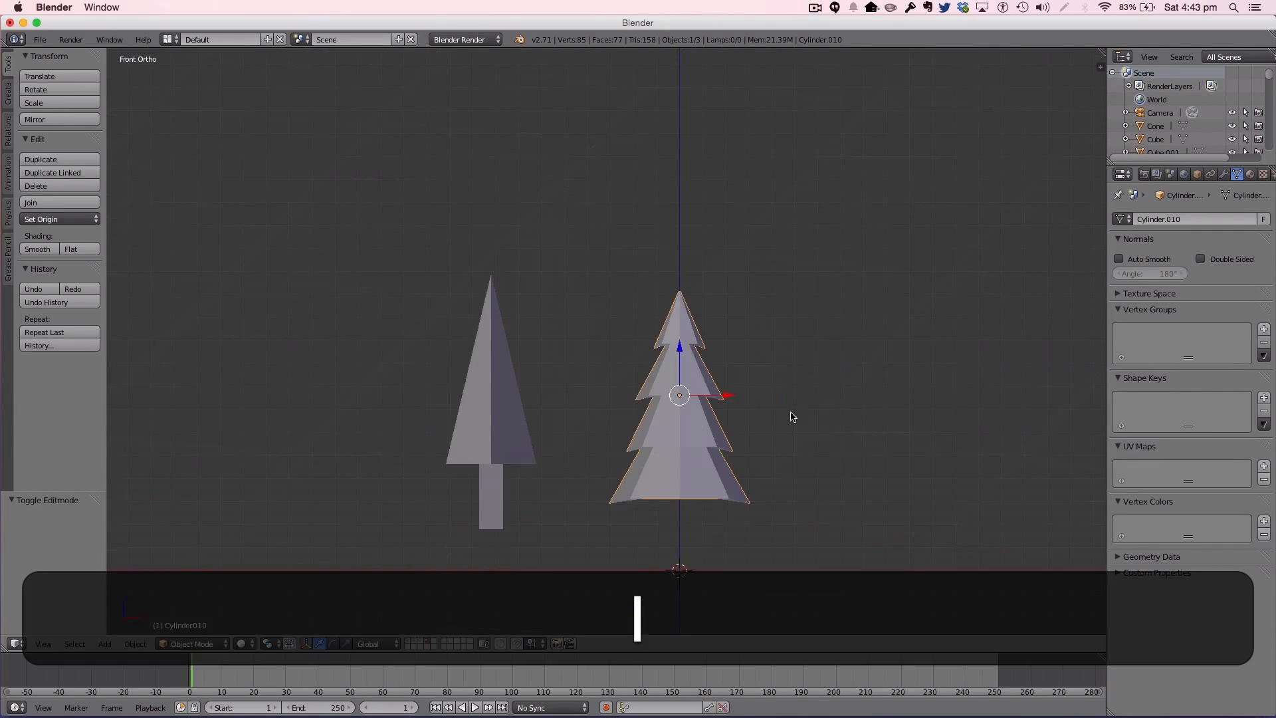
right_click(481, 481)
key(s)
key(x)
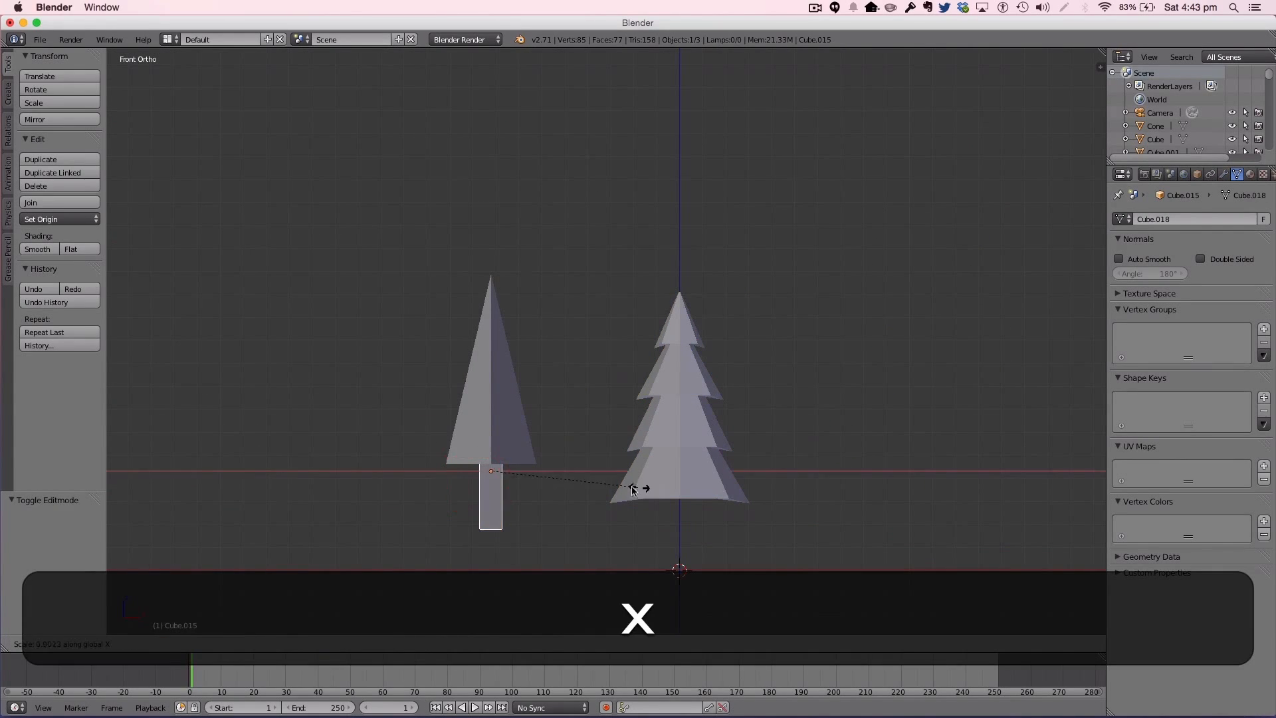
click(614, 483)
Step: Duplicate the narrowed trunk along X and centre the copy under the tiered tree
key(shift+d)
key(x)
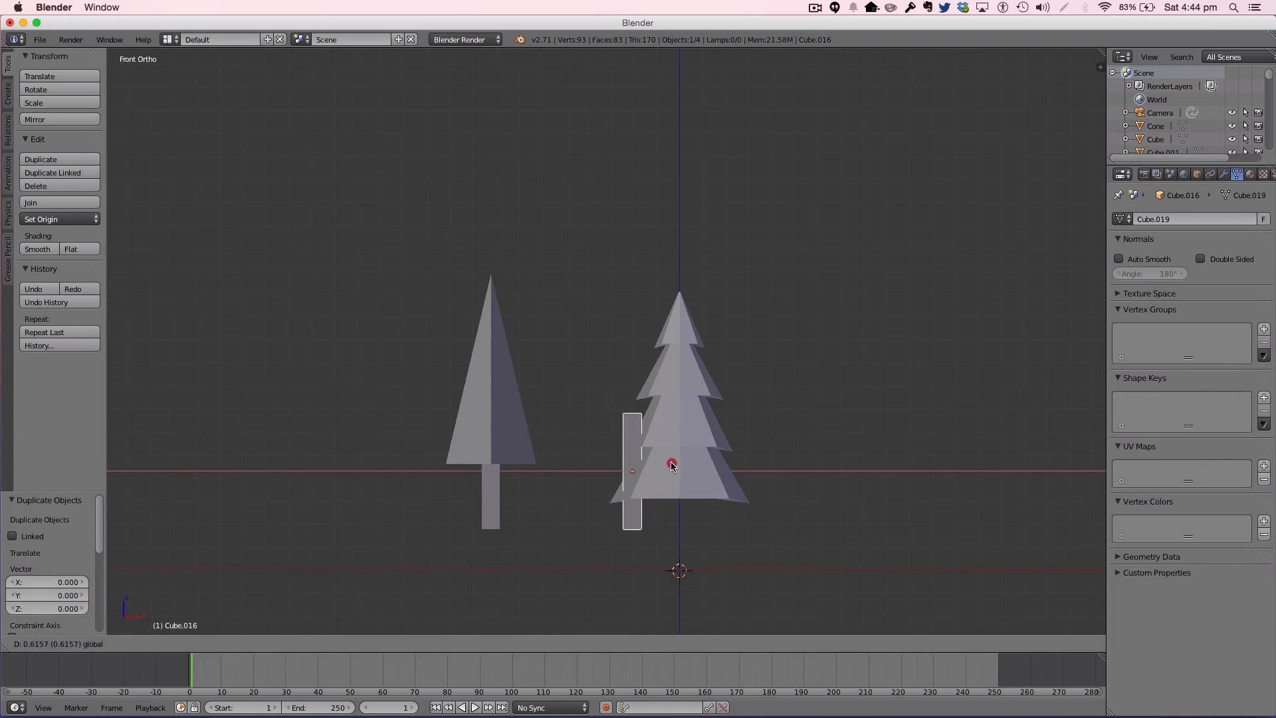
click(718, 455)
key(a)
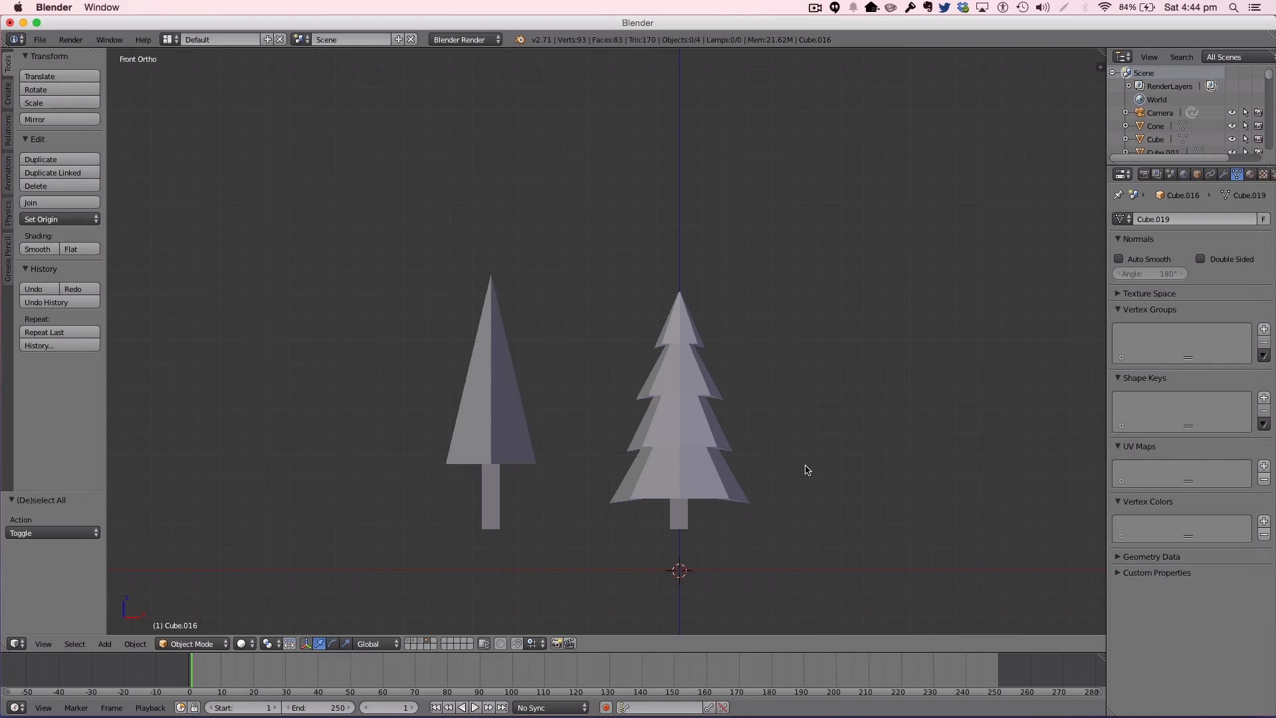
mouse_move(653, 412)
right_down()
mouse_move(633, 413)
mouse_move(668, 404)
right_up()
key(super+z)
key(Tab)
key(Tab)
key(a)
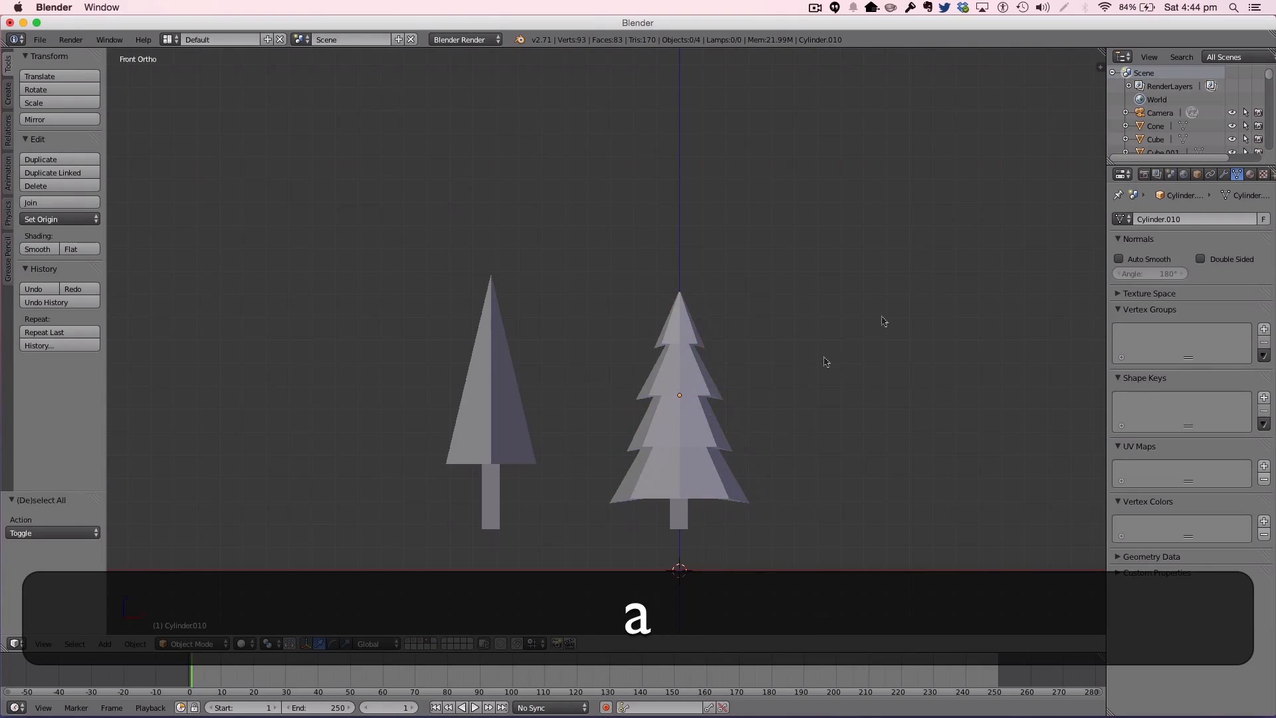
Step: Add a new material to the tiered tree, switch the render engine to Cycles Render and enable nodes for the material
right_click(675, 461)
click(1250, 174)
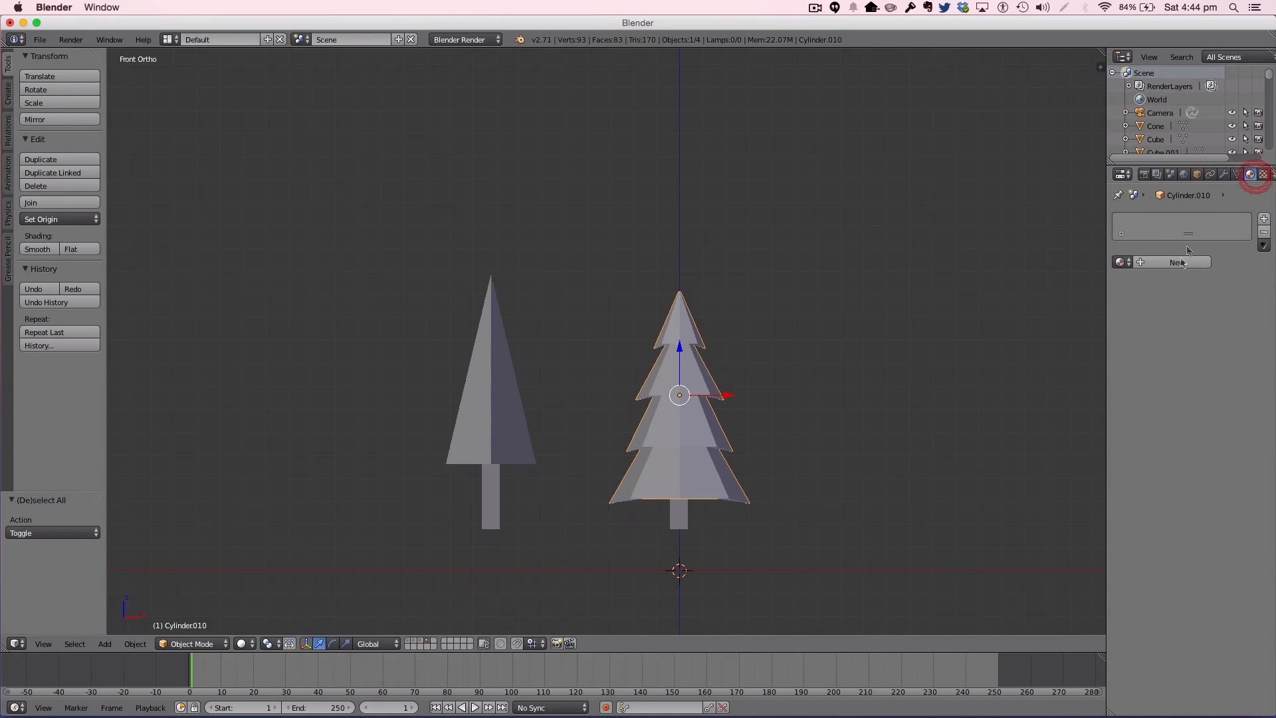
click(1167, 262)
click(465, 40)
click(465, 91)
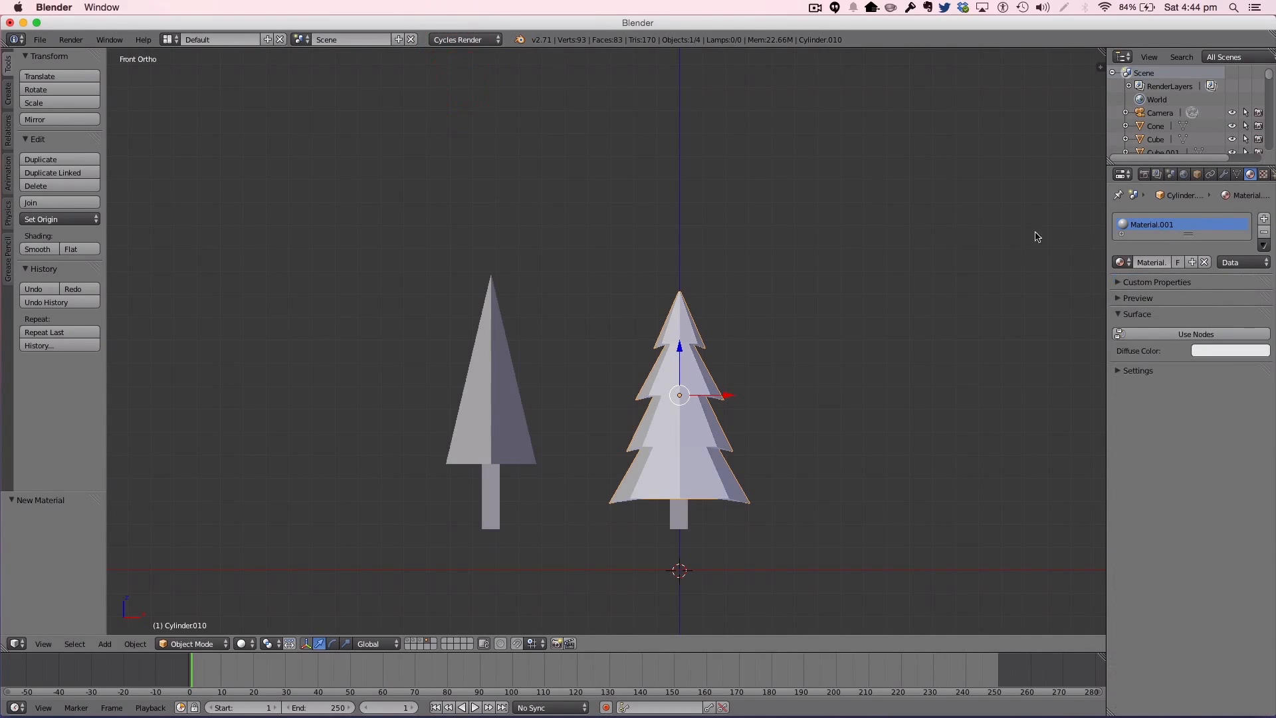
click(1187, 334)
Step: Rename the tiered tree's material as Leaves
double_click(1144, 262)
click(1144, 262)
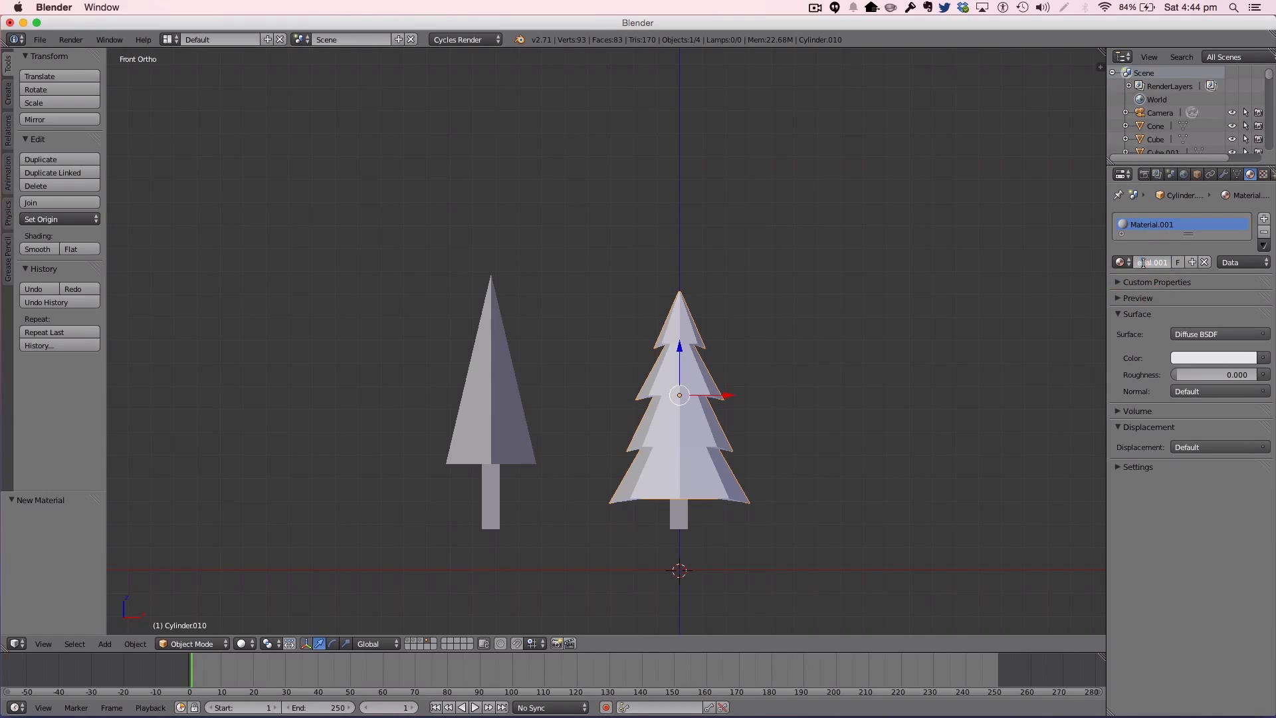
click(1144, 263)
text(Leaves)
key(Return)
click(1163, 262)
key(Right)
key(BackSpace)
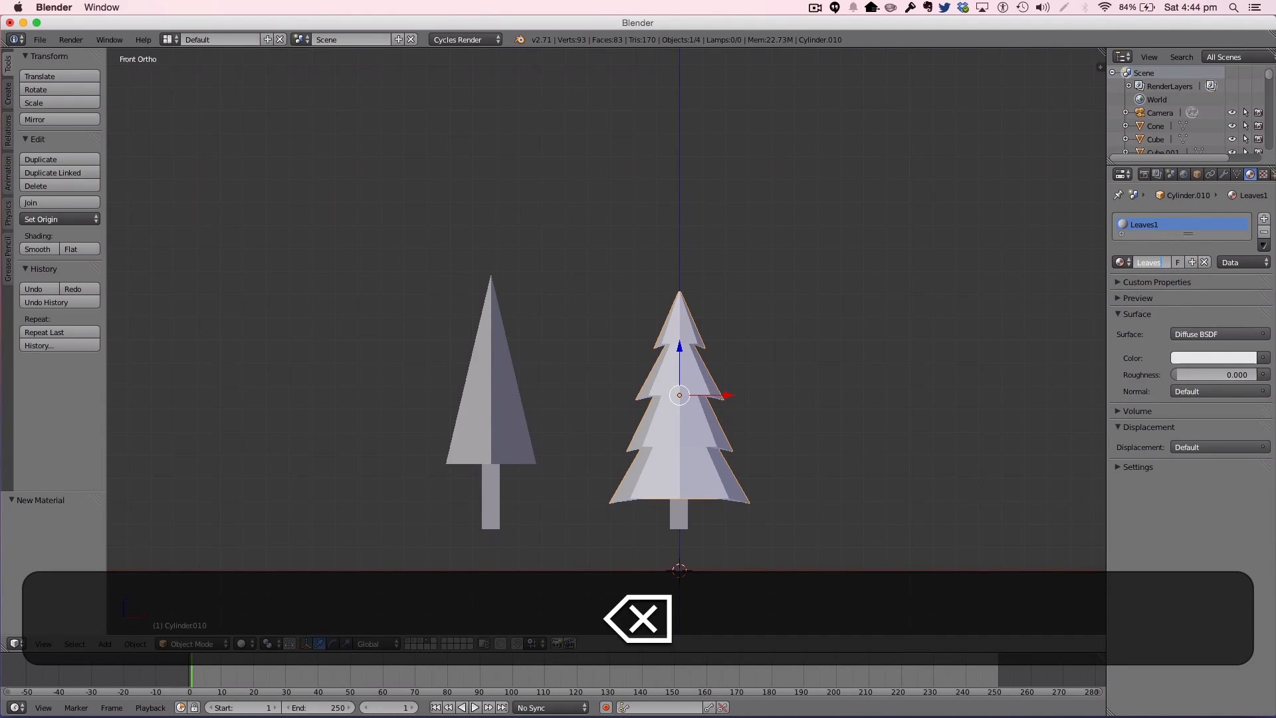
Step: Set the Leaves diffuse color to a yellowish green with R 0.129, G 0.411 and B 0.010
click(1190, 357)
drag(1166, 219, 1154, 205)
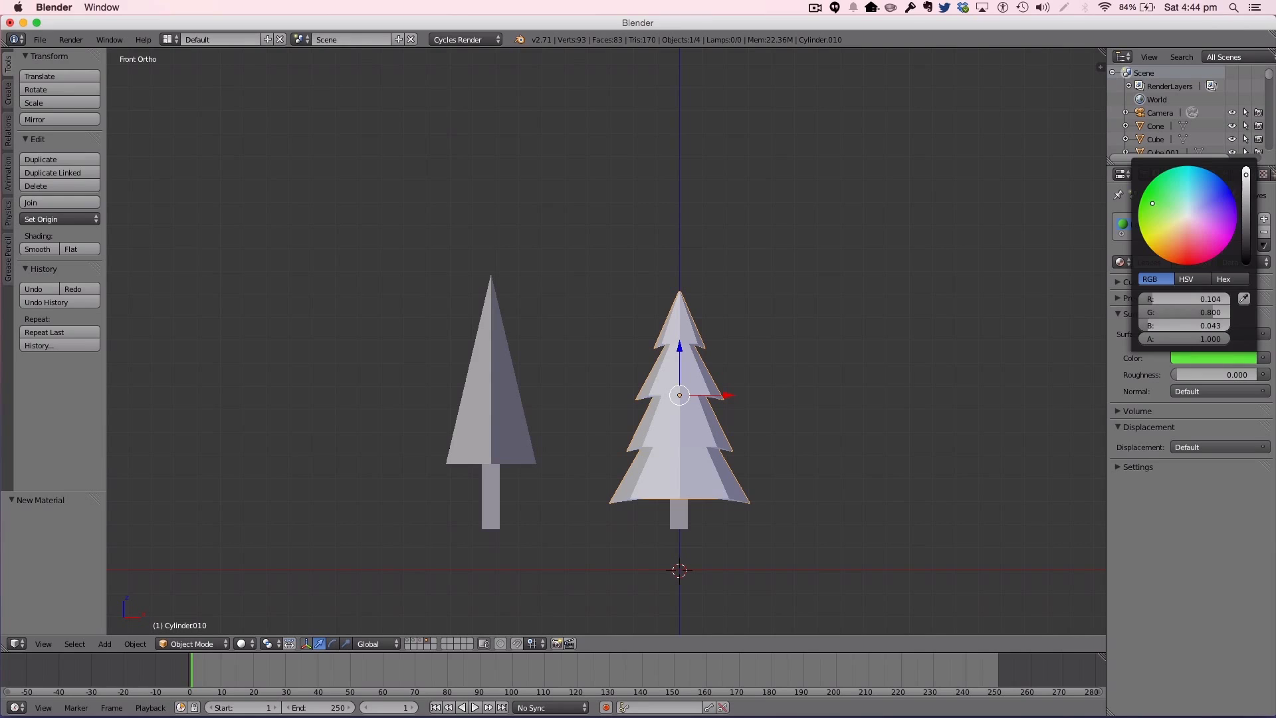
click(1214, 357)
drag(1246, 174, 1246, 201)
drag(1146, 208, 1152, 221)
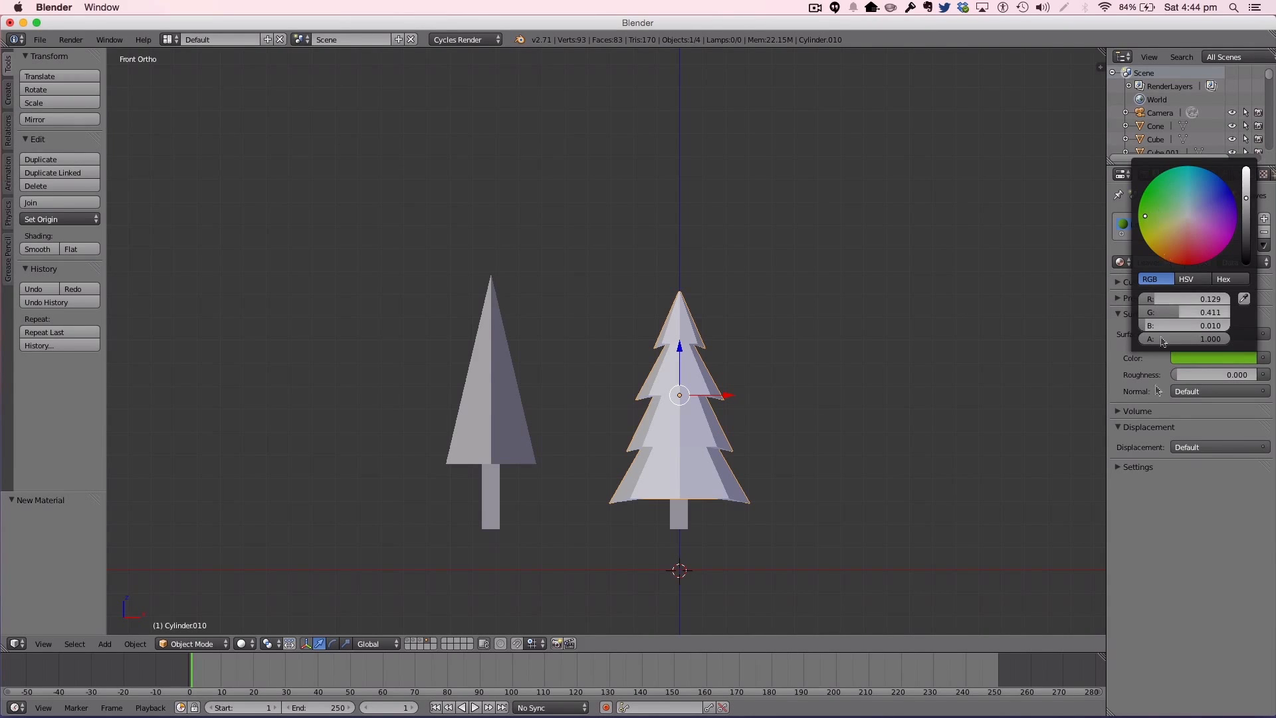
Step: Copy the Leaves diffuse green to its viewport color, darken the diffuse color and match the viewport color to the darker green
click(1138, 467)
click(1163, 500)
drag(1204, 357, 1156, 499)
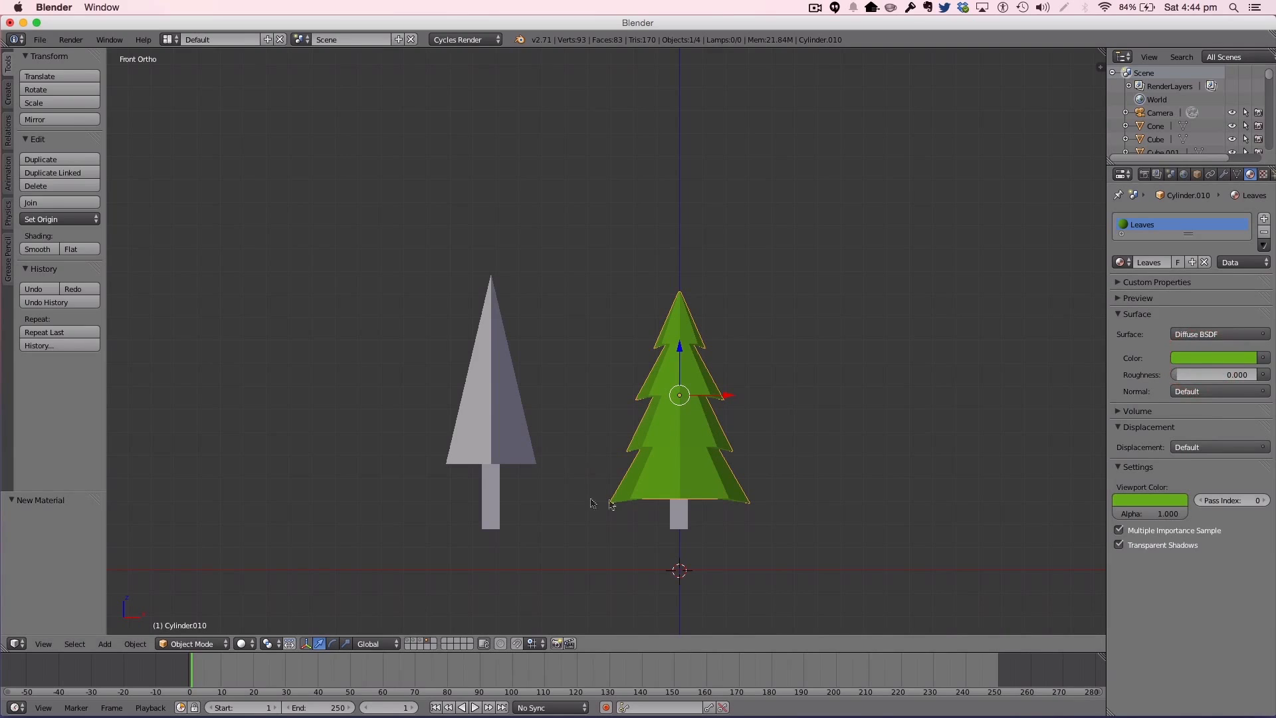
click(1187, 357)
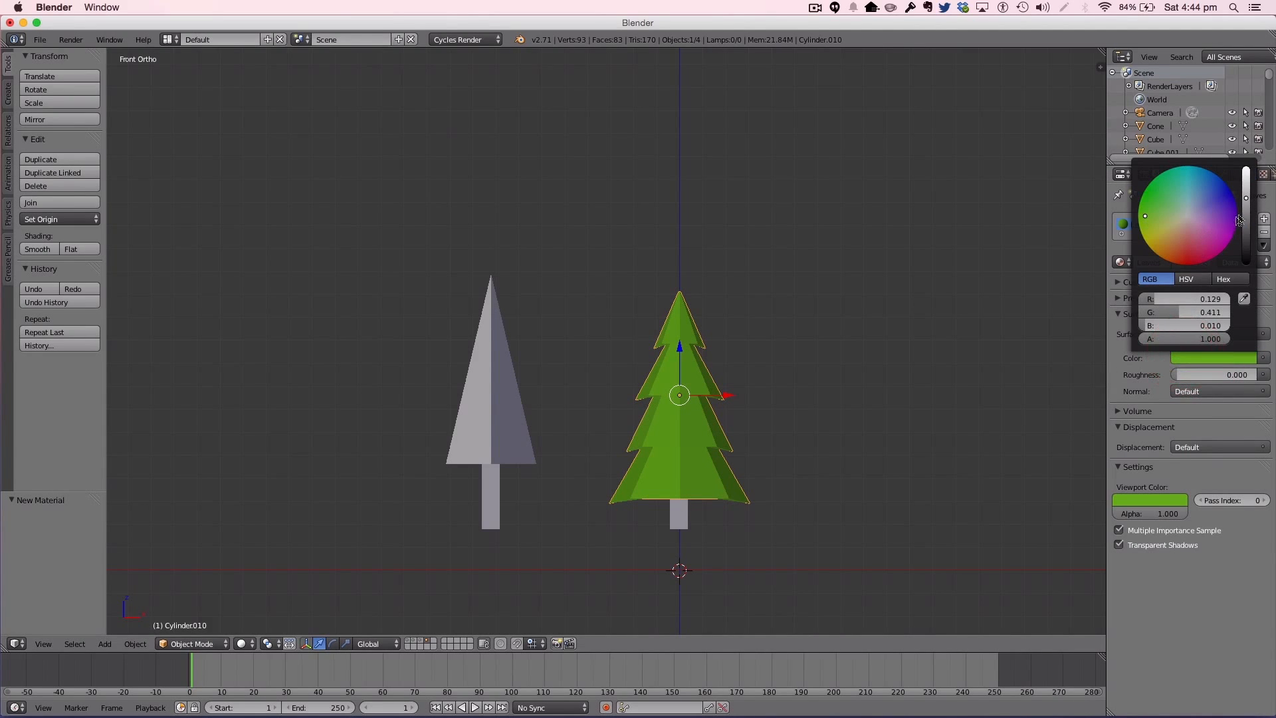
click(1141, 505)
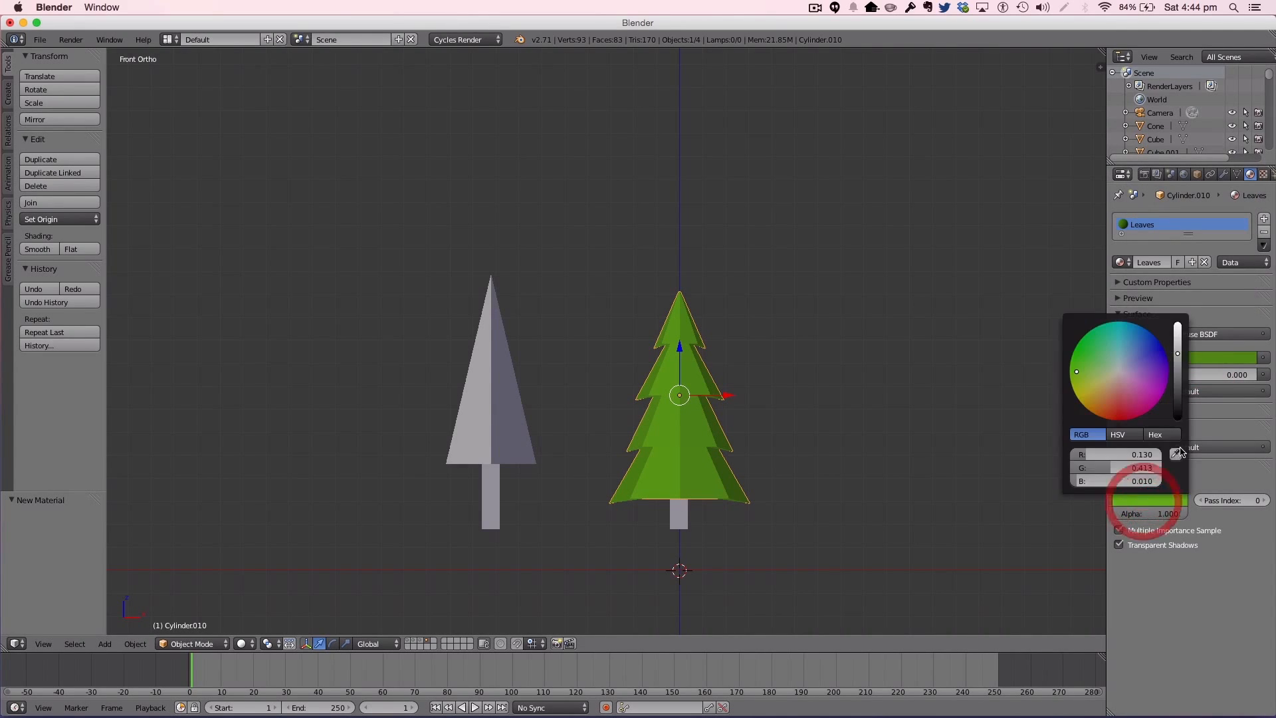
Step: In Edit Mode with face selection and wireframe shading, select the sloping side faces of all four tiers of the tree
key(Tab)
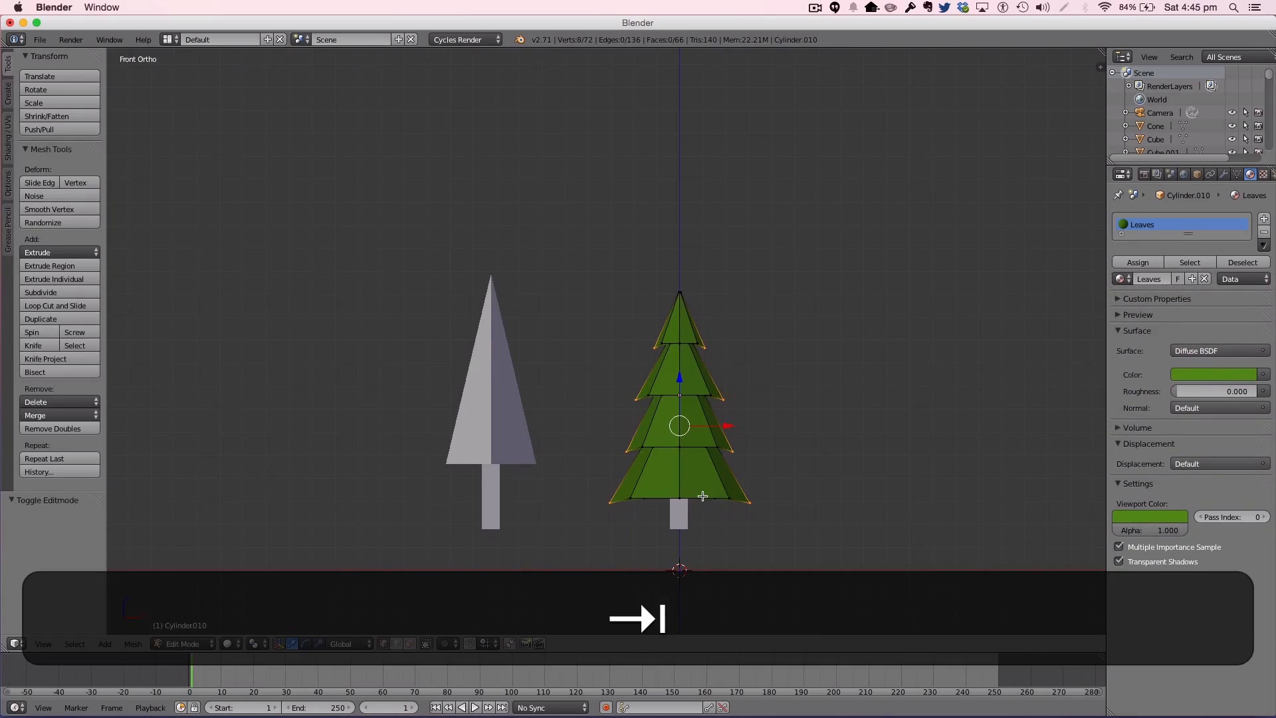
key(a)
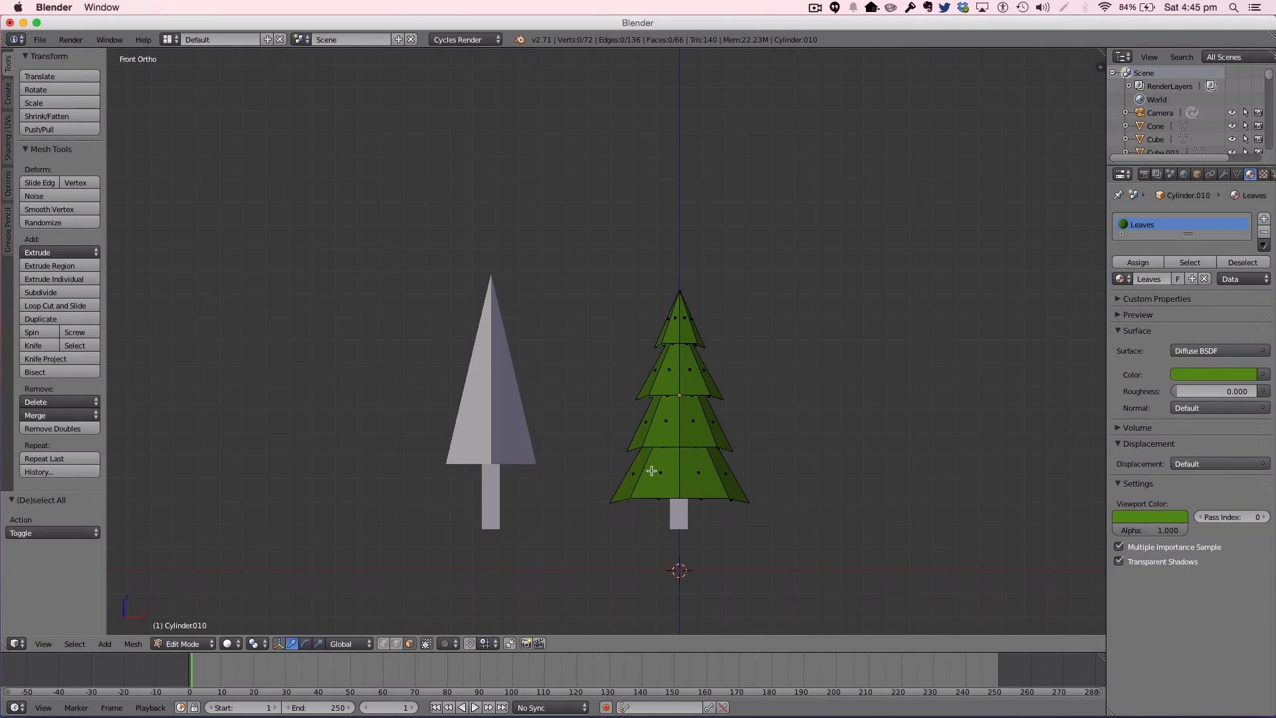
key(Tab)
key(Tab)
key(z)
key(c)
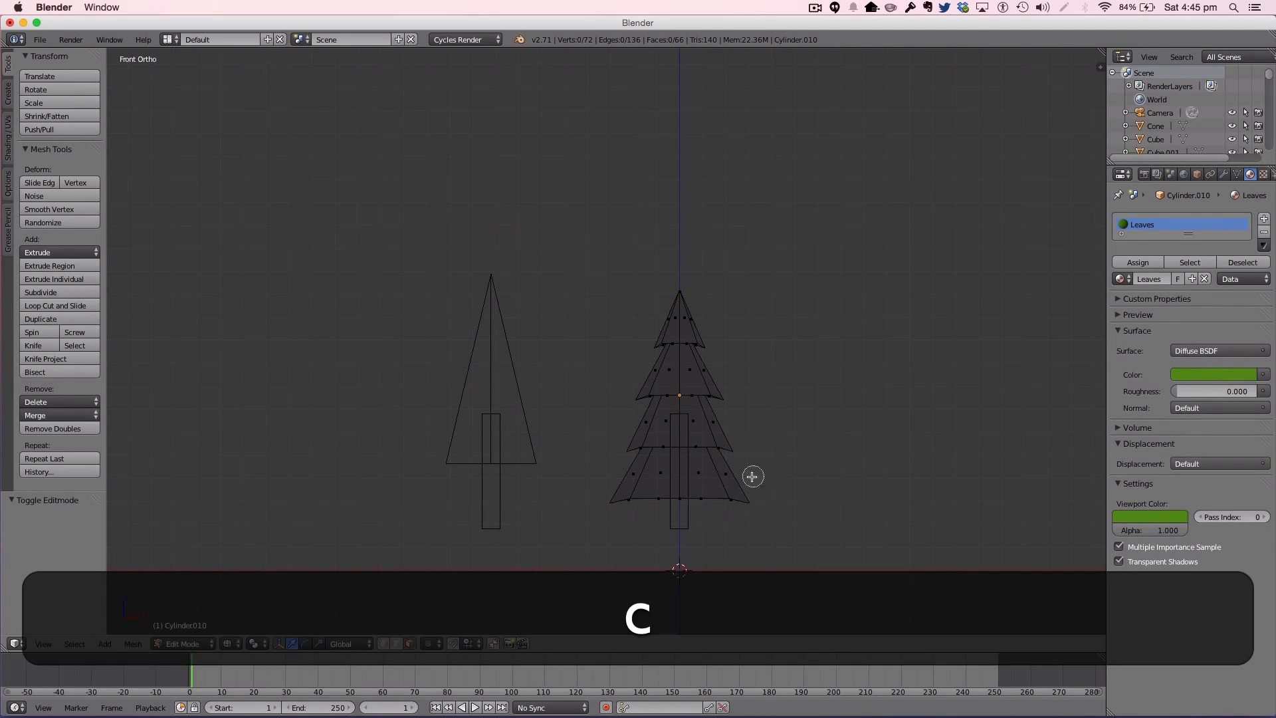
mouse_move(722, 477)
mouse_down()
mouse_move(641, 473)
mouse_move(648, 425)
mouse_move(707, 421)
mouse_move(691, 363)
mouse_move(671, 359)
mouse_move(665, 336)
mouse_move(718, 322)
mouse_up()
key(Escape)
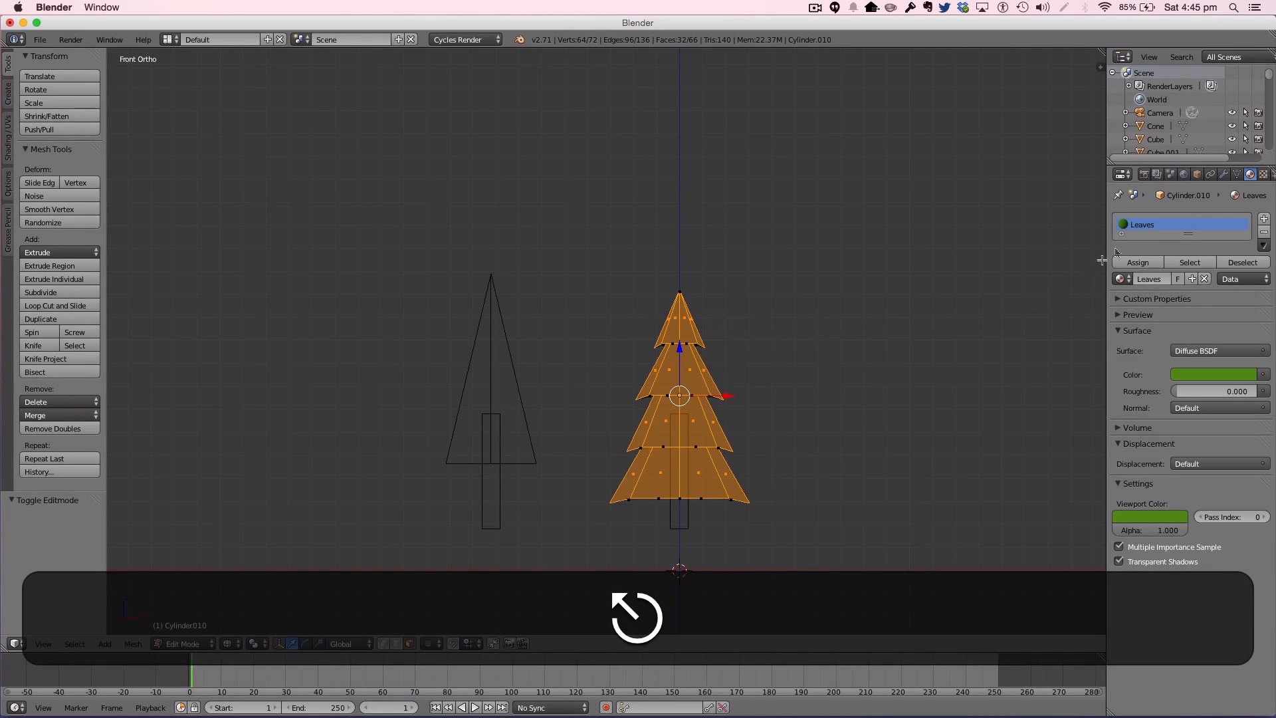
Step: Add a second material slot with a white material named Snow, assign it to the selected faces and return to Object Mode with solid shading
click(1258, 219)
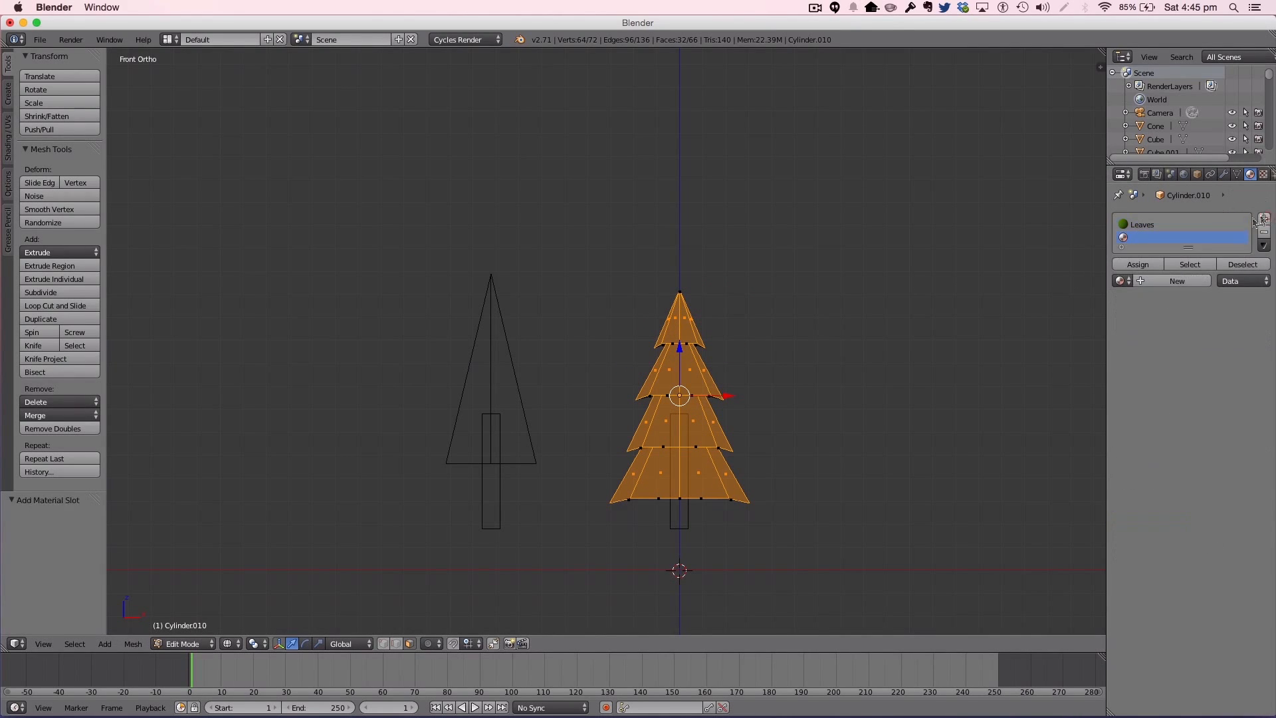
click(1150, 279)
double_click(1154, 280)
text(Snow)
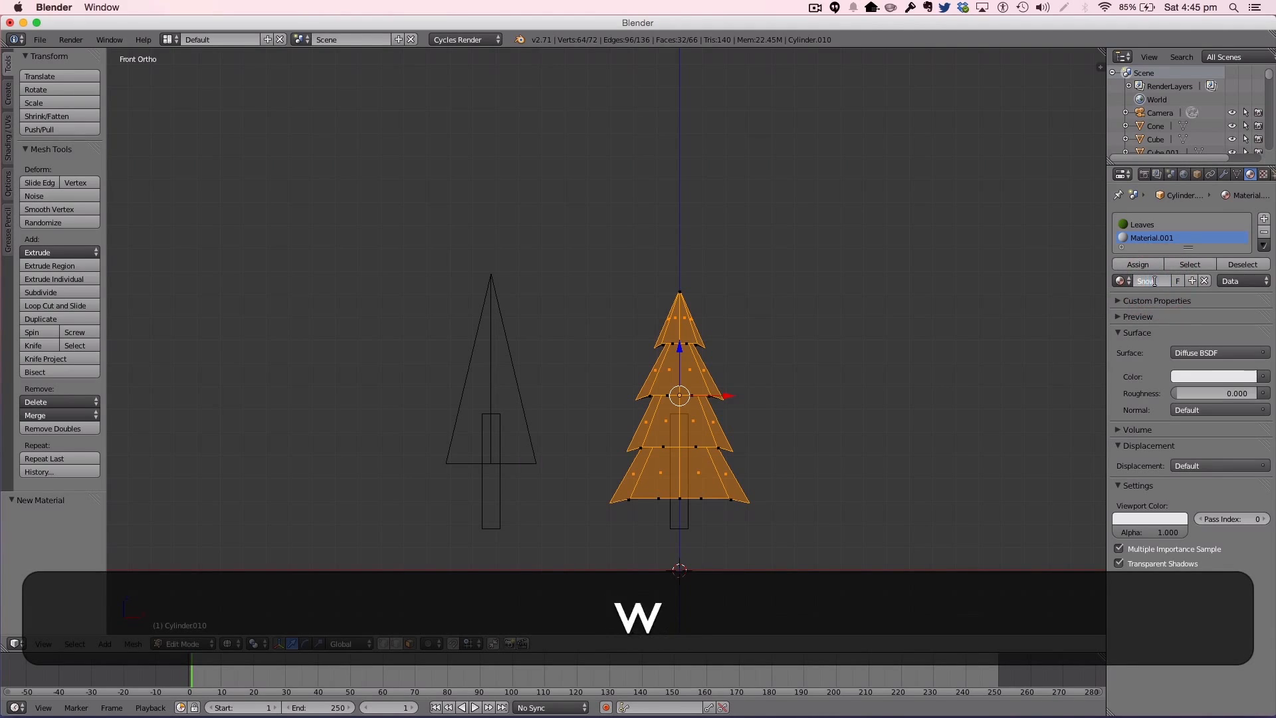
key(Return)
click(1213, 376)
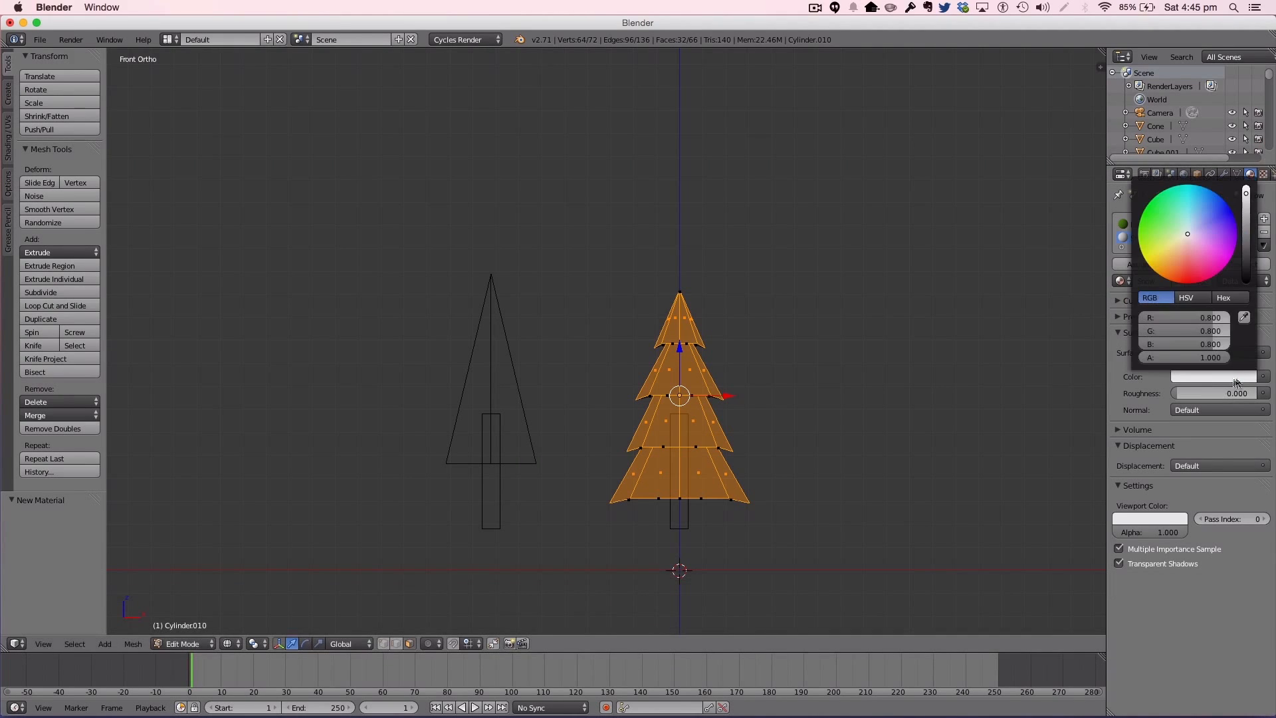
click(1162, 265)
key(Tab)
key(z)
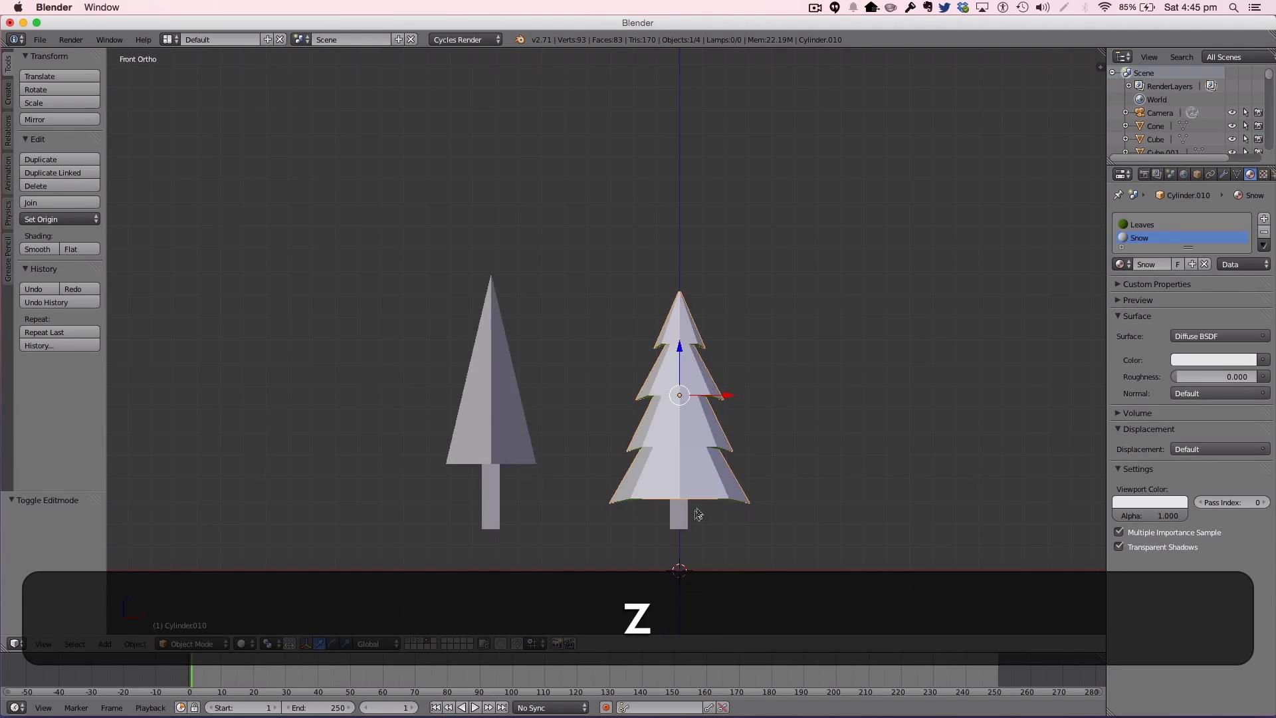
Step: Give the tiered tree's trunk a new material named Trunk
right_click(685, 525)
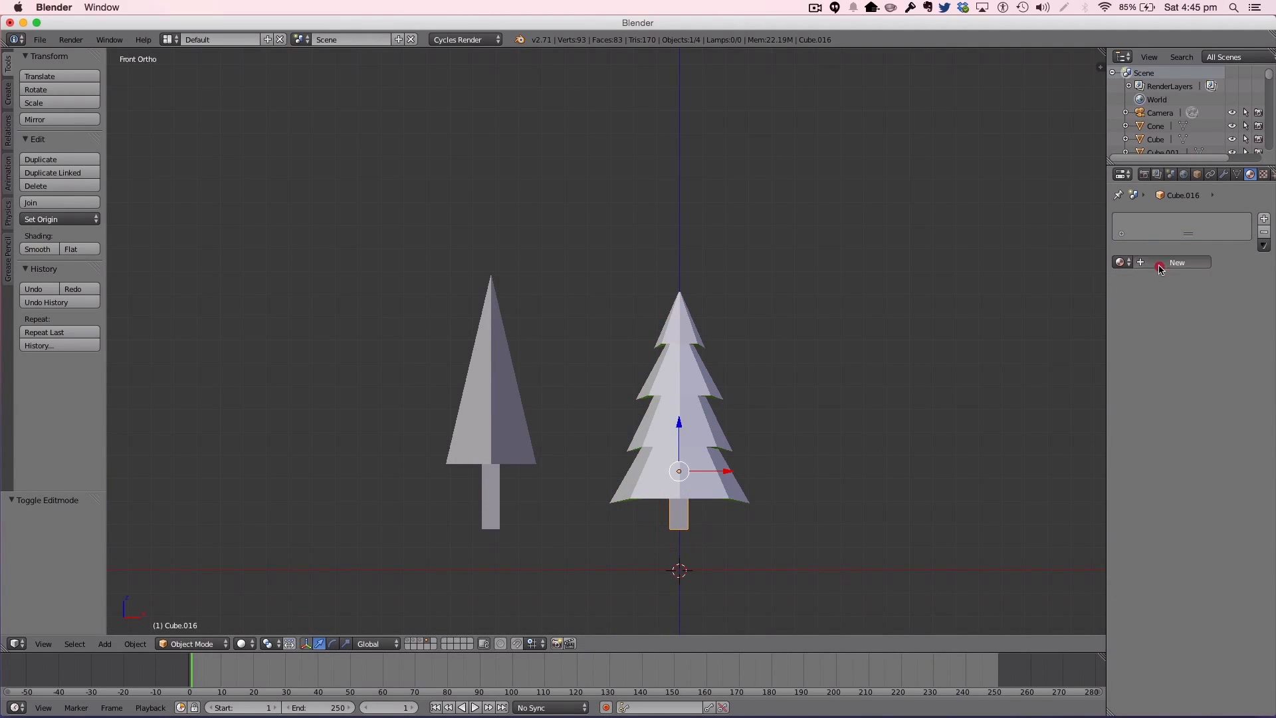
click(1156, 263)
text(Trunk)
key(Return)
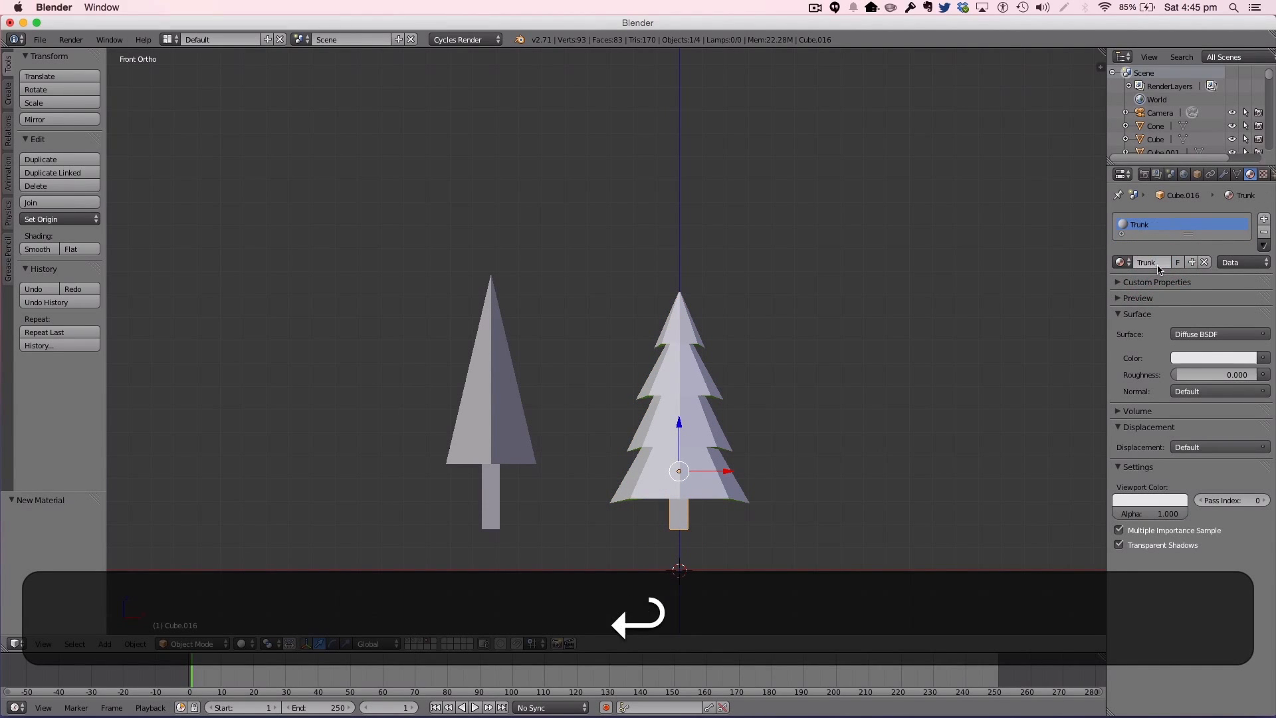
Step: Set the Trunk material's diffuse color to a dark brown
click(1212, 358)
click(1183, 247)
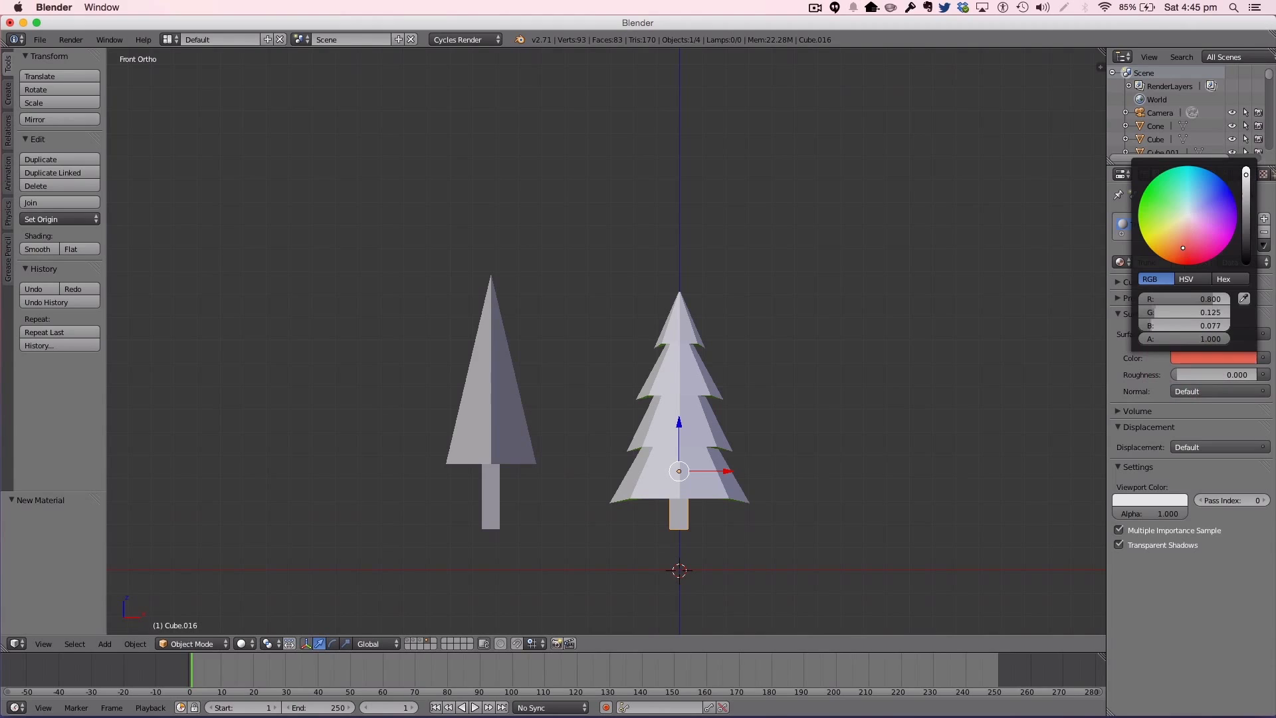
drag(1239, 228, 1245, 225)
drag(1173, 250, 1169, 245)
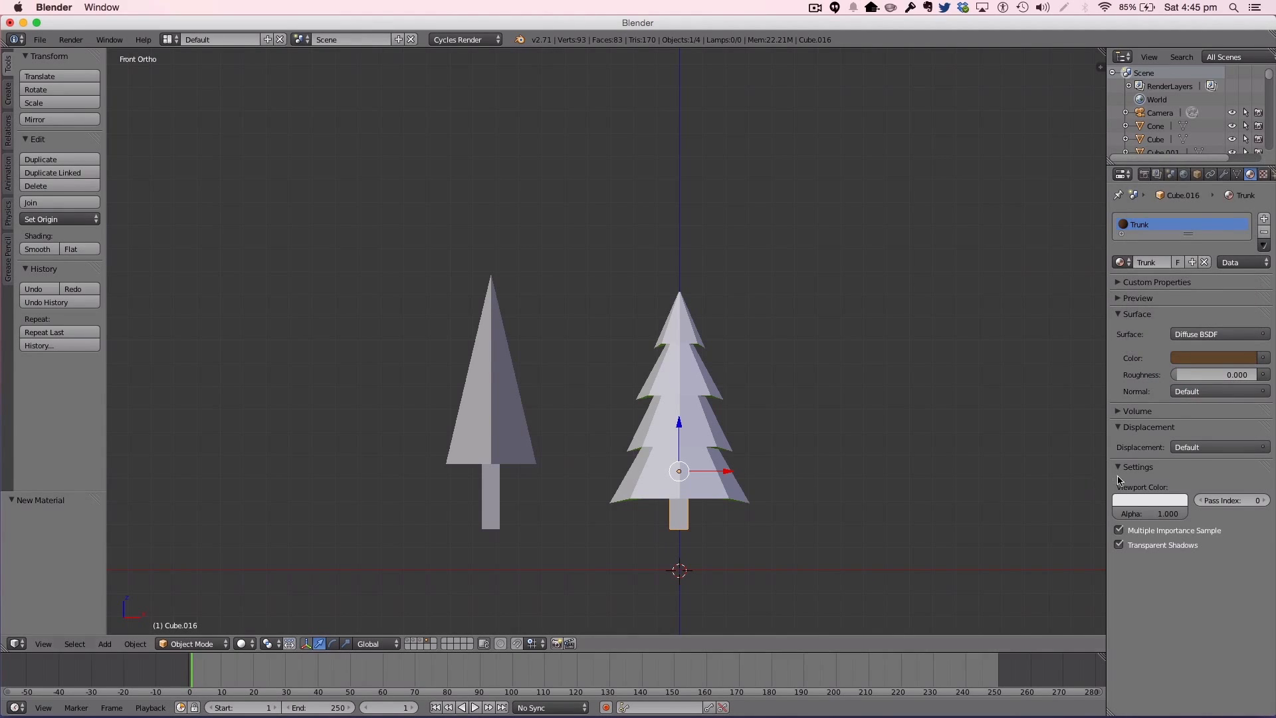
Step: Match the Trunk material's viewport color to its brown diffuse color by sampling it with the eyedropper
click(1150, 500)
click(1176, 455)
click(1196, 361)
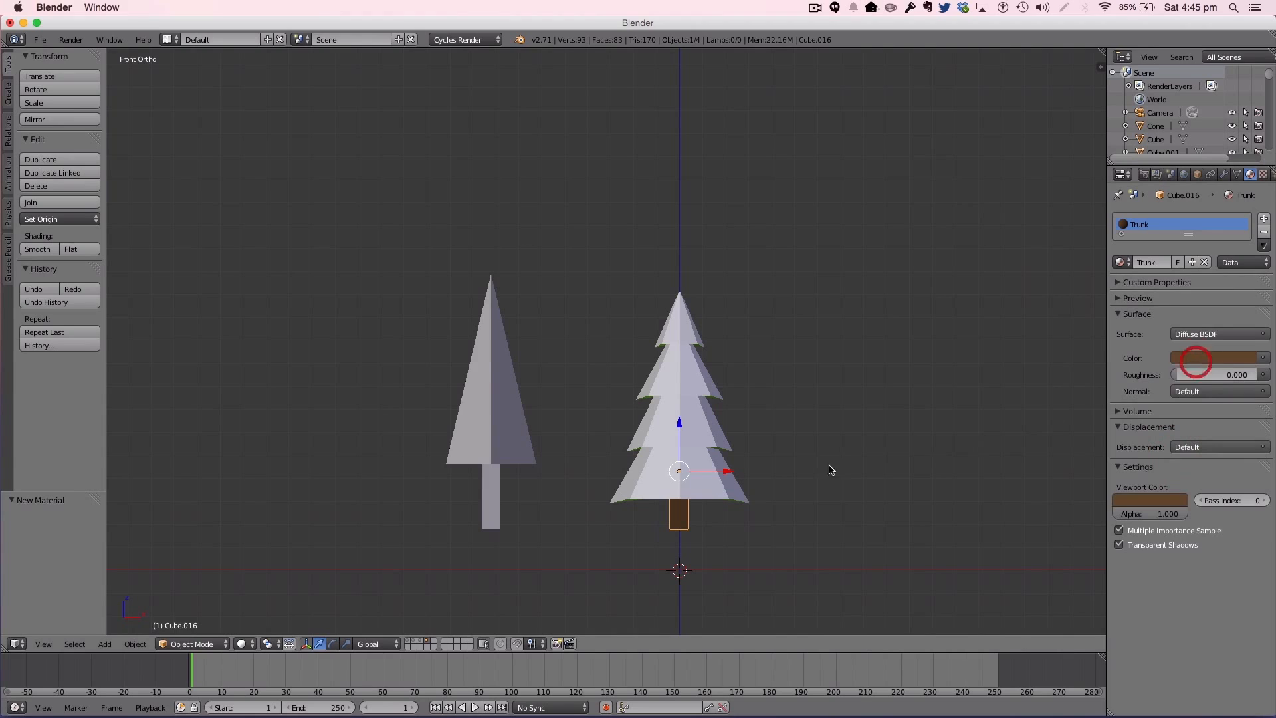
Step: Assign the existing Trunk material to the plain cone tree's trunk and the existing Leaves material to its cone
right_click(485, 491)
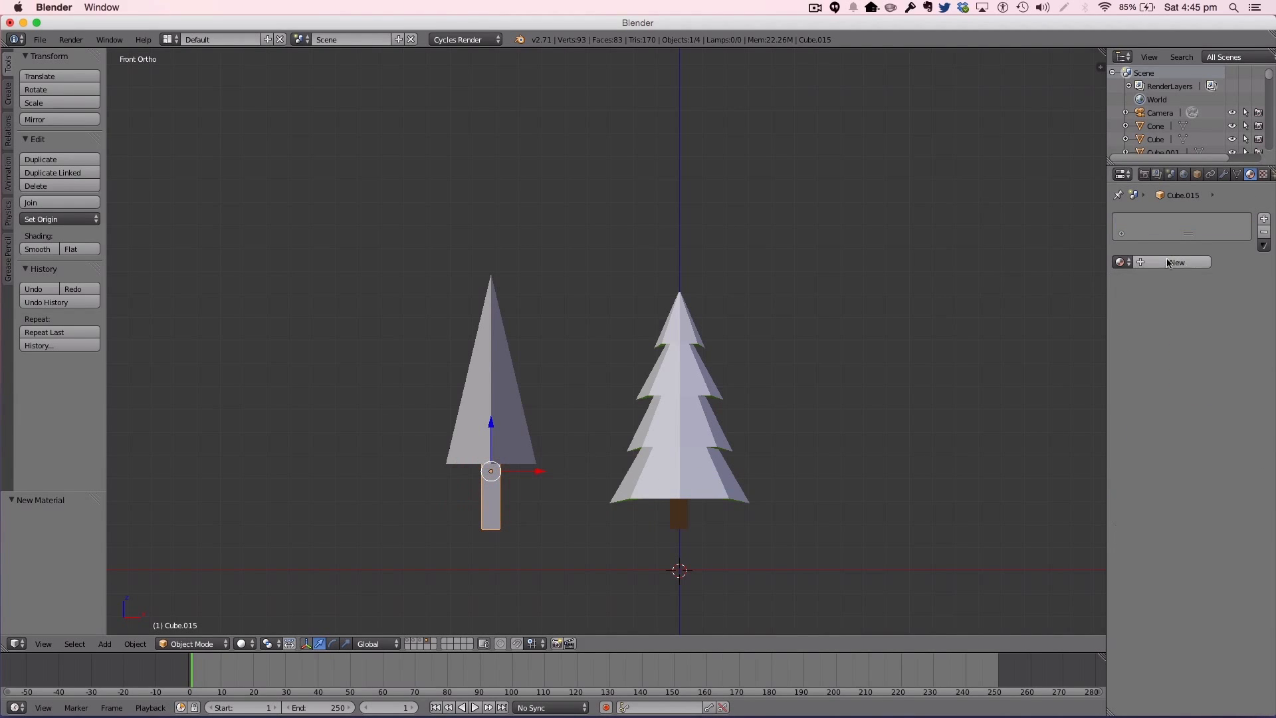
click(1119, 262)
click(997, 323)
right_click(505, 356)
click(1120, 261)
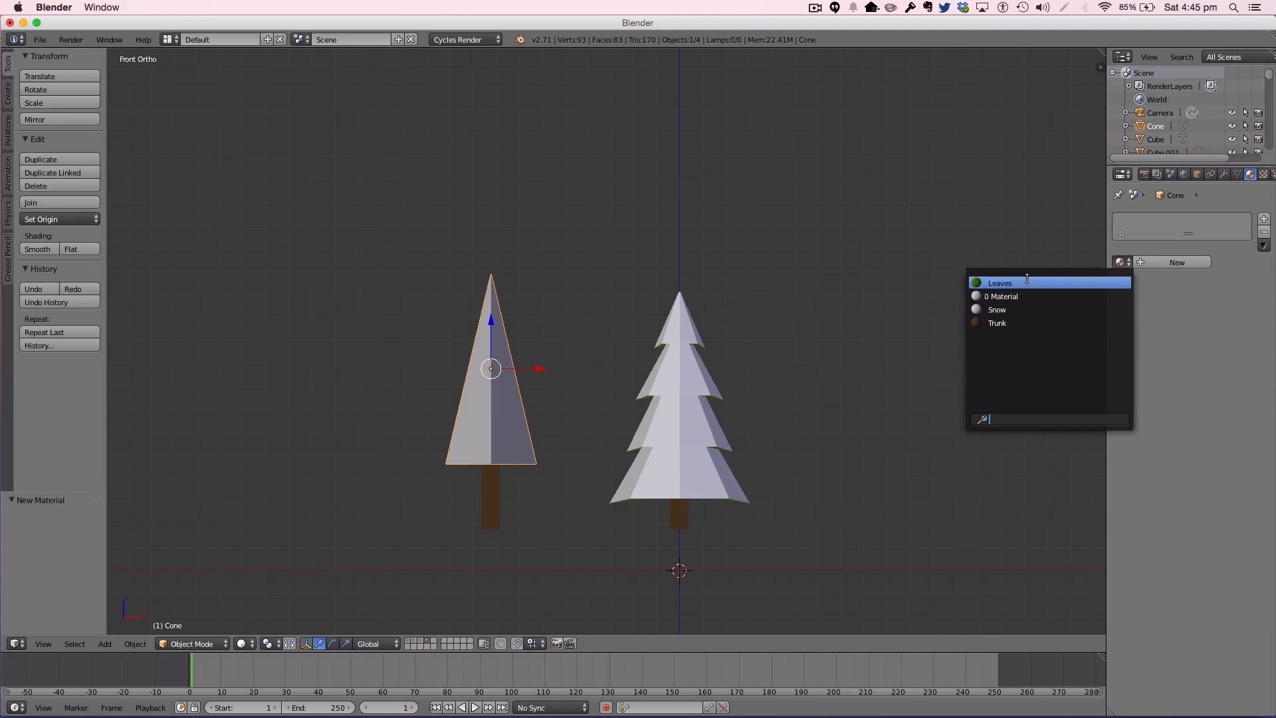
click(997, 277)
Step: Enter Edit Mode on the cone and subdivide its whole mesh twice
key(Tab)
key(w)
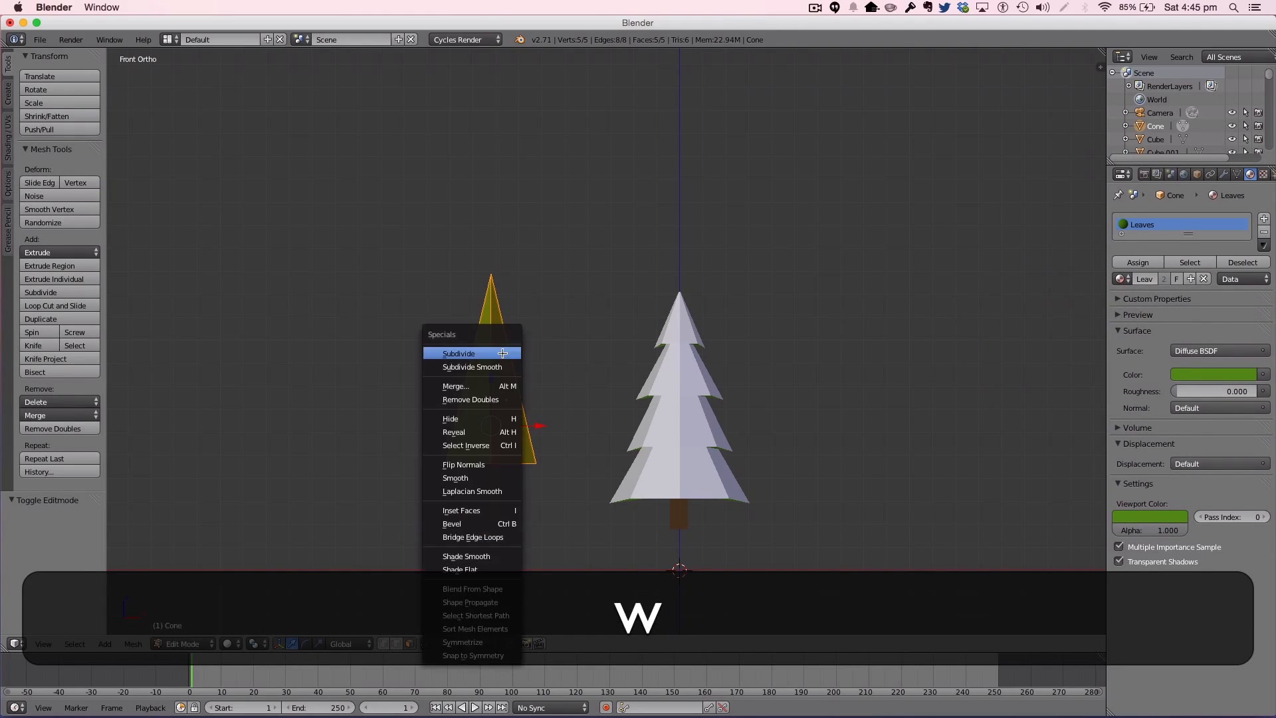
click(502, 353)
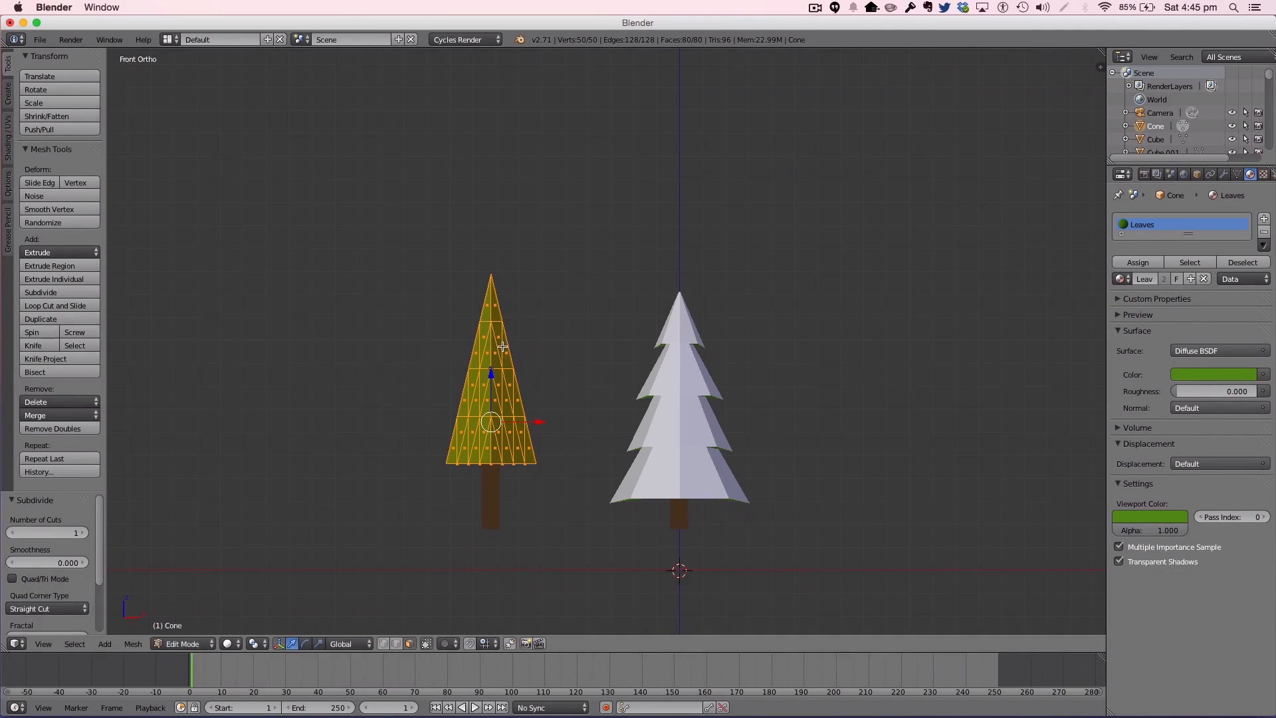
Step: In wireframe shading, clear the selection and select the cone's tip faces plus the downward-pointing faces below them as a jagged snow cap
key(z)
key(a)
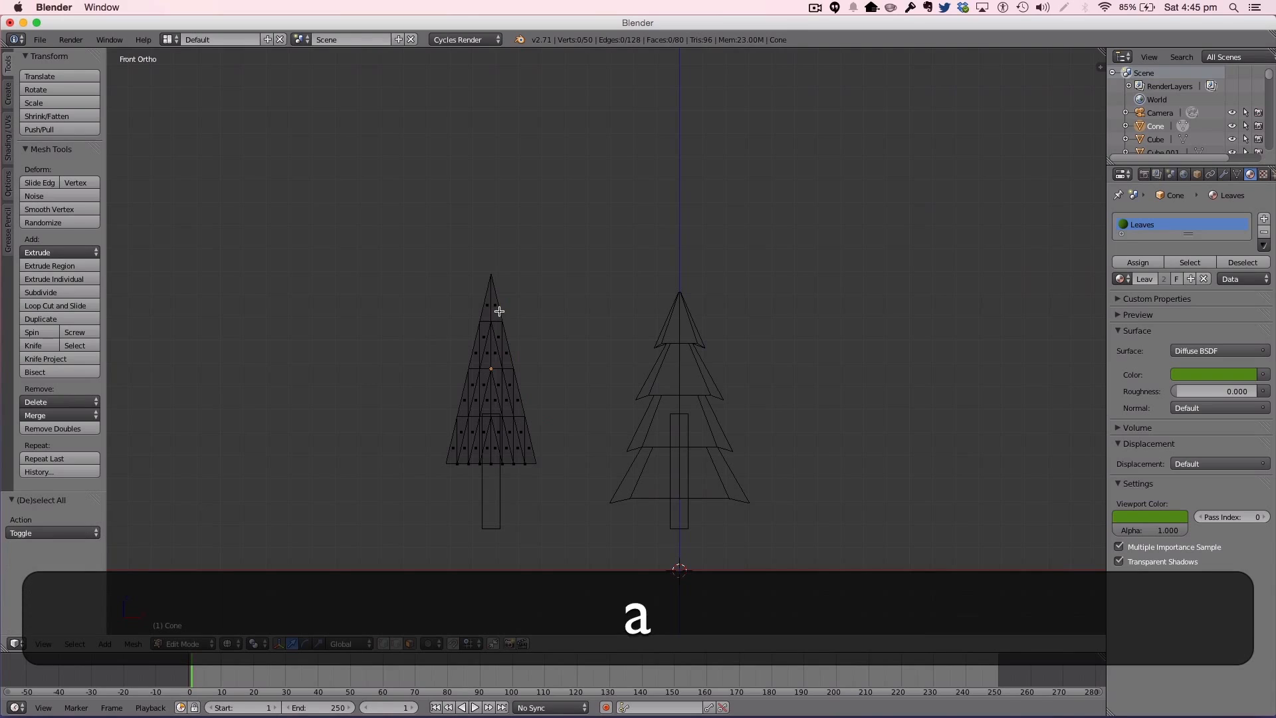
key(c)
click(485, 306)
key(Escape)
shift+right_click(483, 330)
shift+right_click(499, 330)
shift+right_click(483, 330)
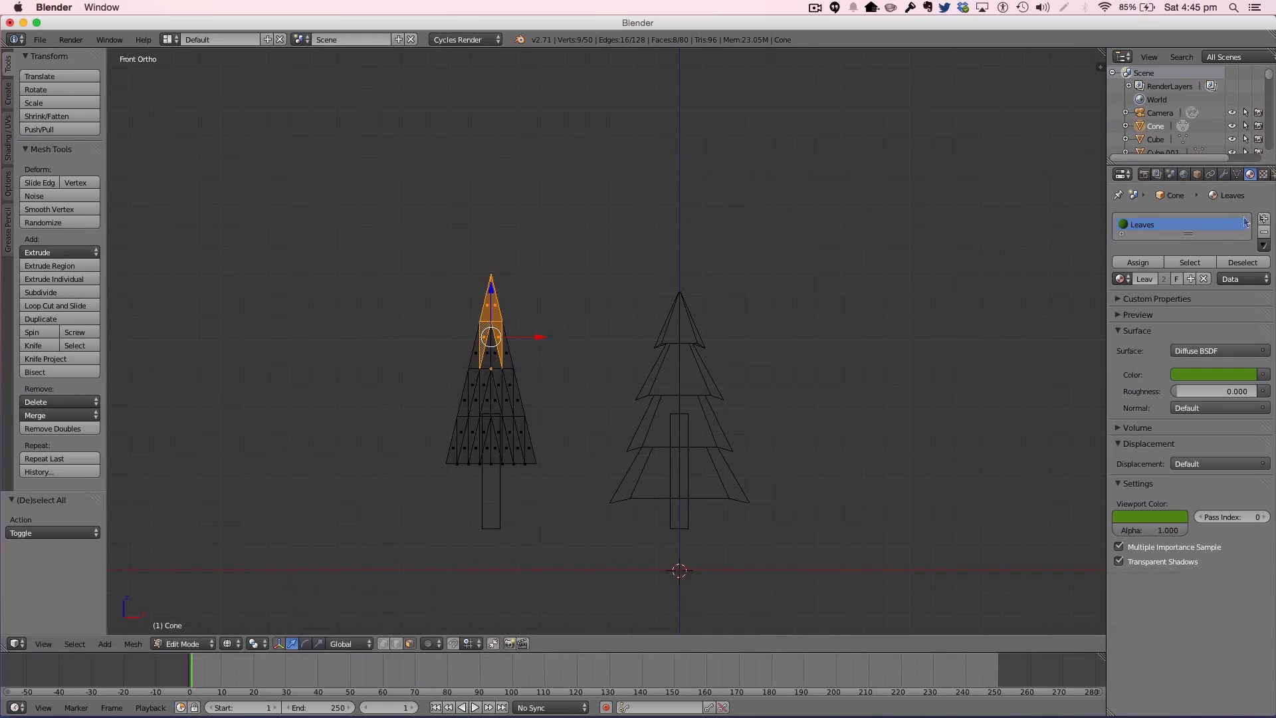
Step: Add a second material slot with the Snow material, assign it to the selected tip faces and return to Object Mode with solid shading
click(1264, 220)
click(1121, 264)
click(1037, 321)
key(Tab)
key(z)
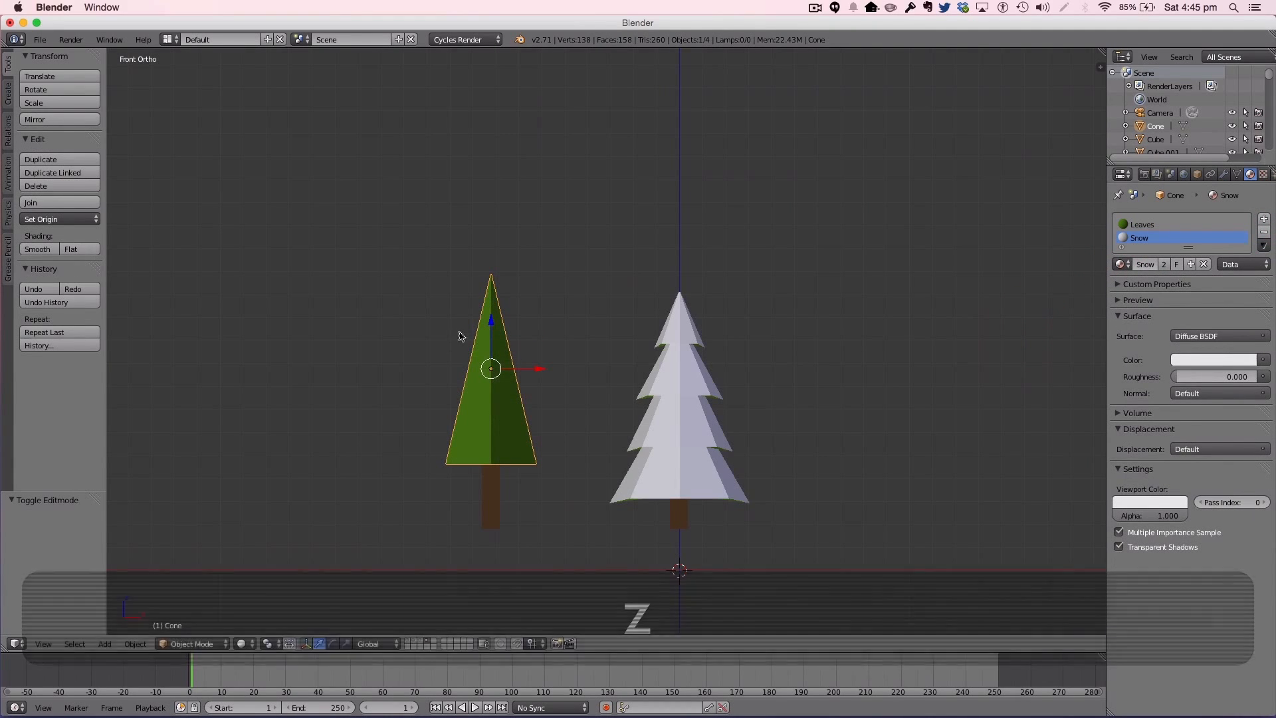
key(z)
key(Tab)
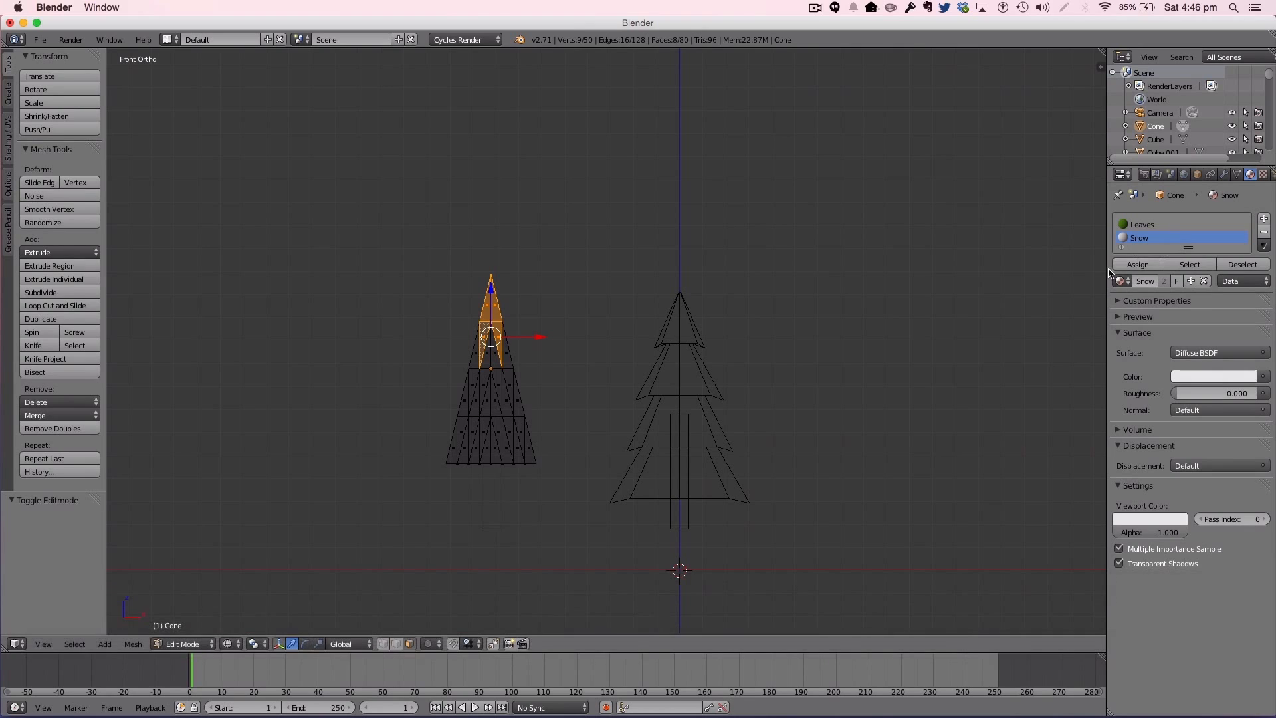
key(Tab)
key(z)
key(a)
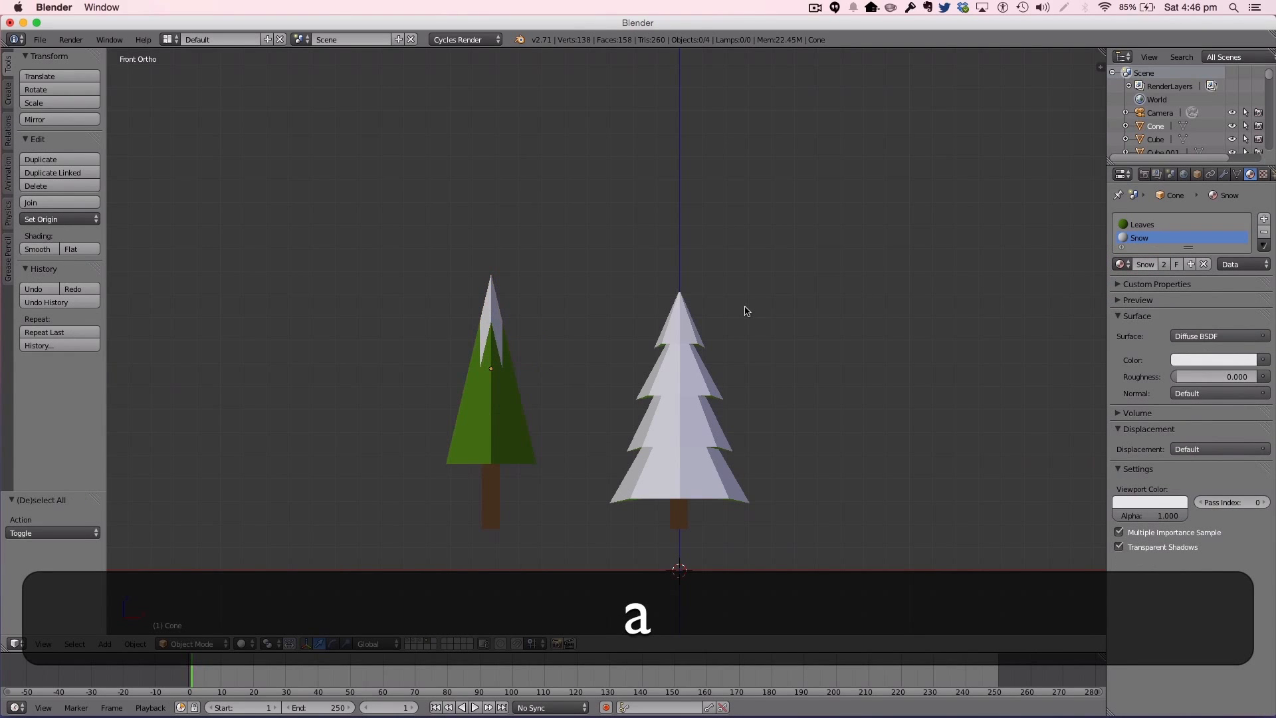
Step: Scale the tiered tree's trunk along the Y axis by about 0.304
middle_drag(744, 310, 575, 316)
right_click(787, 562)
key(s)
key(y)
click(806, 547)
Step: Scale the cone tree's trunk along the Y axis by about 0.508, deselect everything and check both trees through the camera
right_click(837, 518)
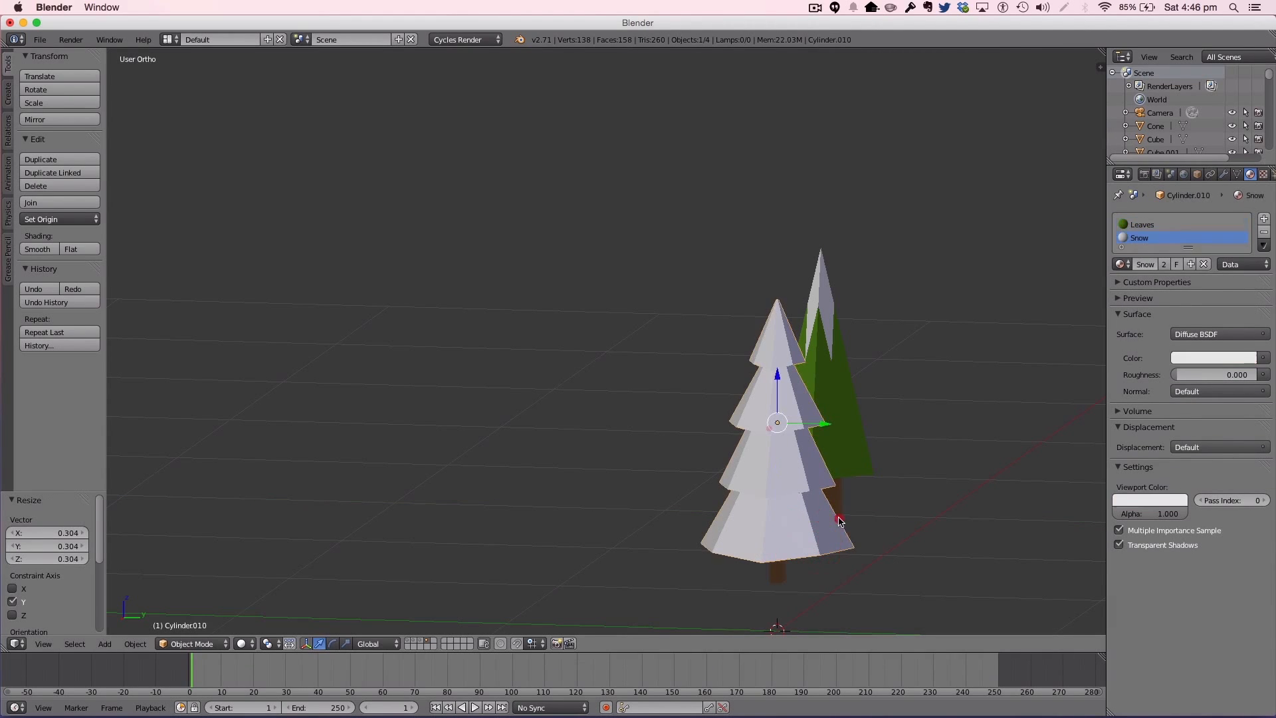
right_click(839, 503)
scroll(884, 510, down, 2)
middle_drag(896, 513, 852, 541)
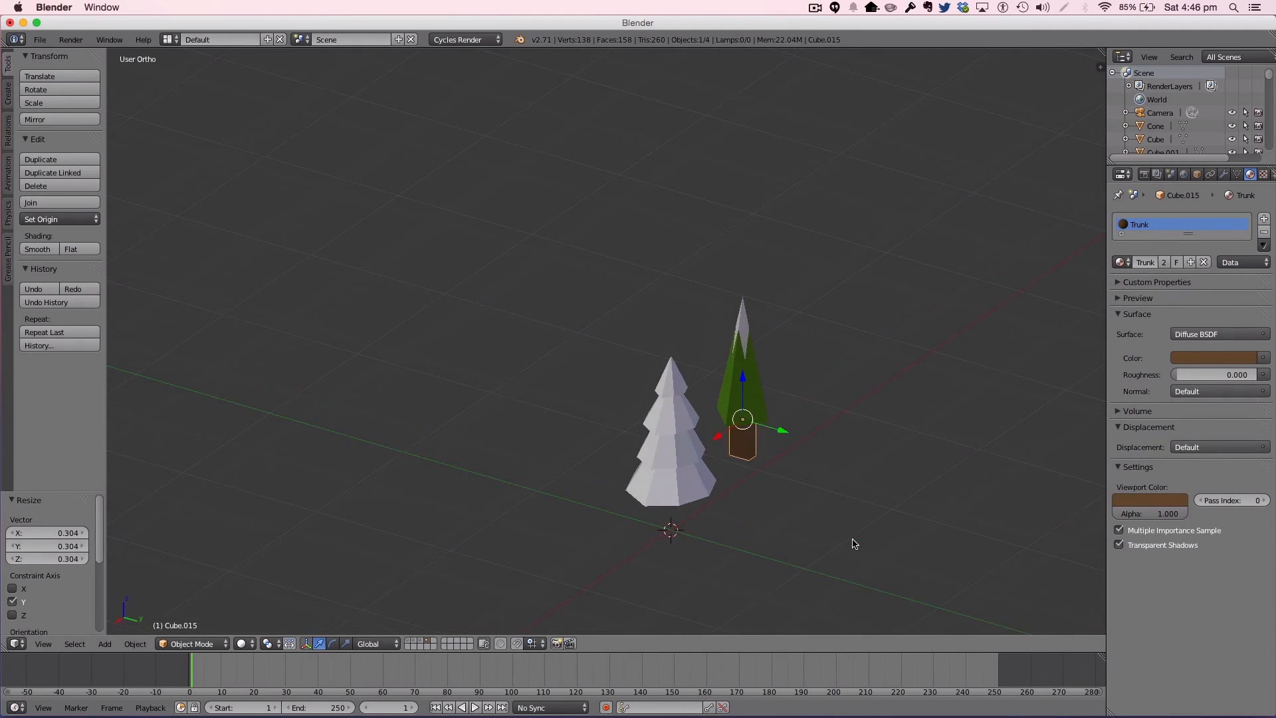
key(s)
key(y)
click(779, 498)
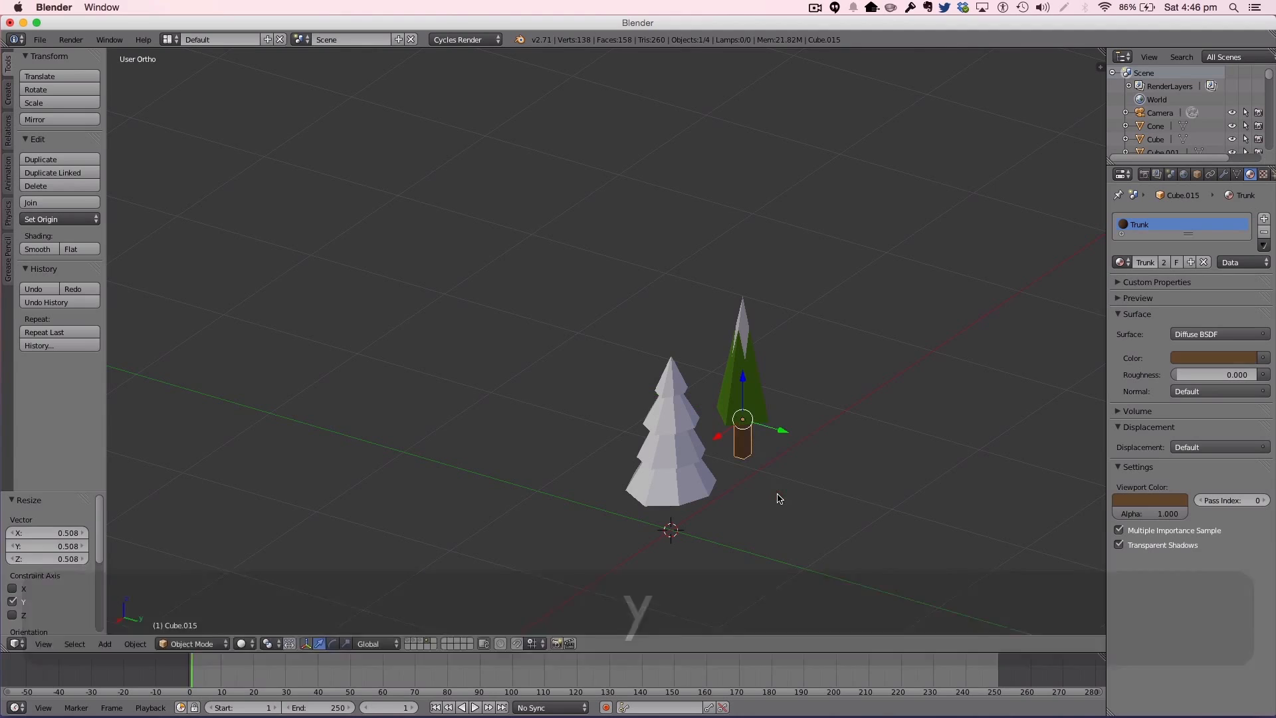
key(a)
key(0)
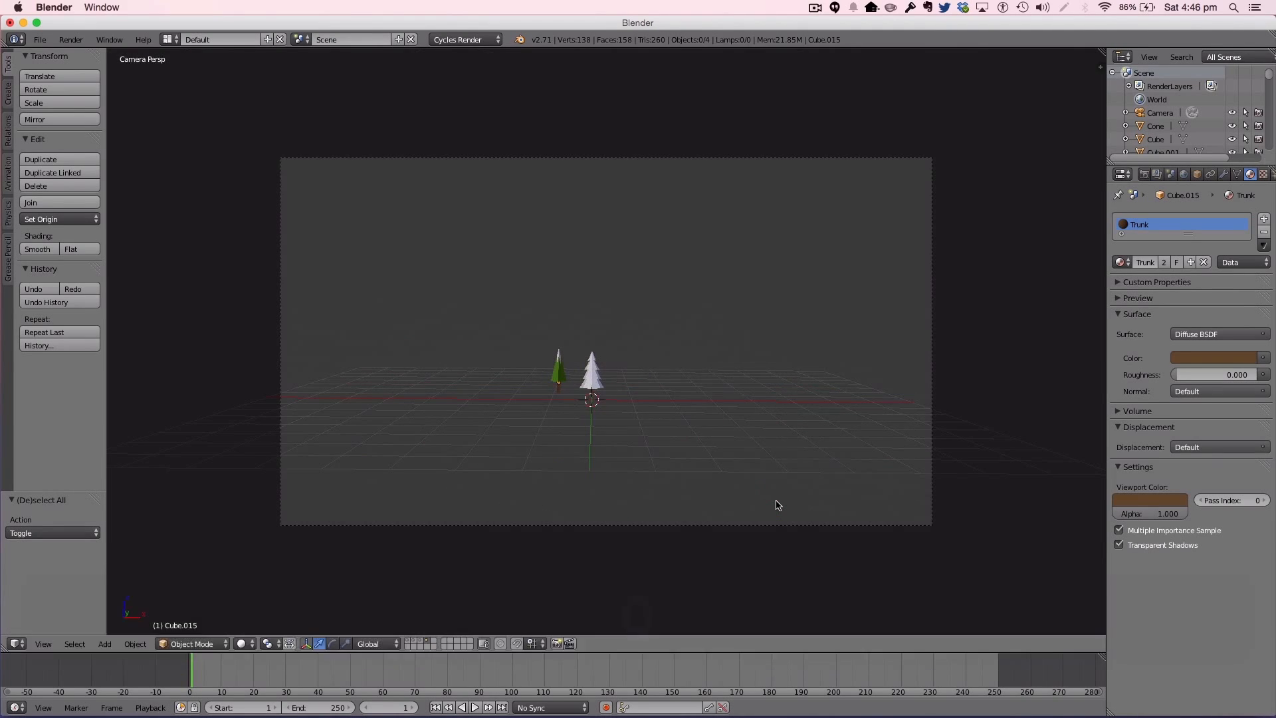
Step: From the front view, join the tiered tree's trunk and foliage into one object, with the foliage as the active object
key(1)
key(a)
key(a)
key(b)
drag(622, 279, 738, 483)
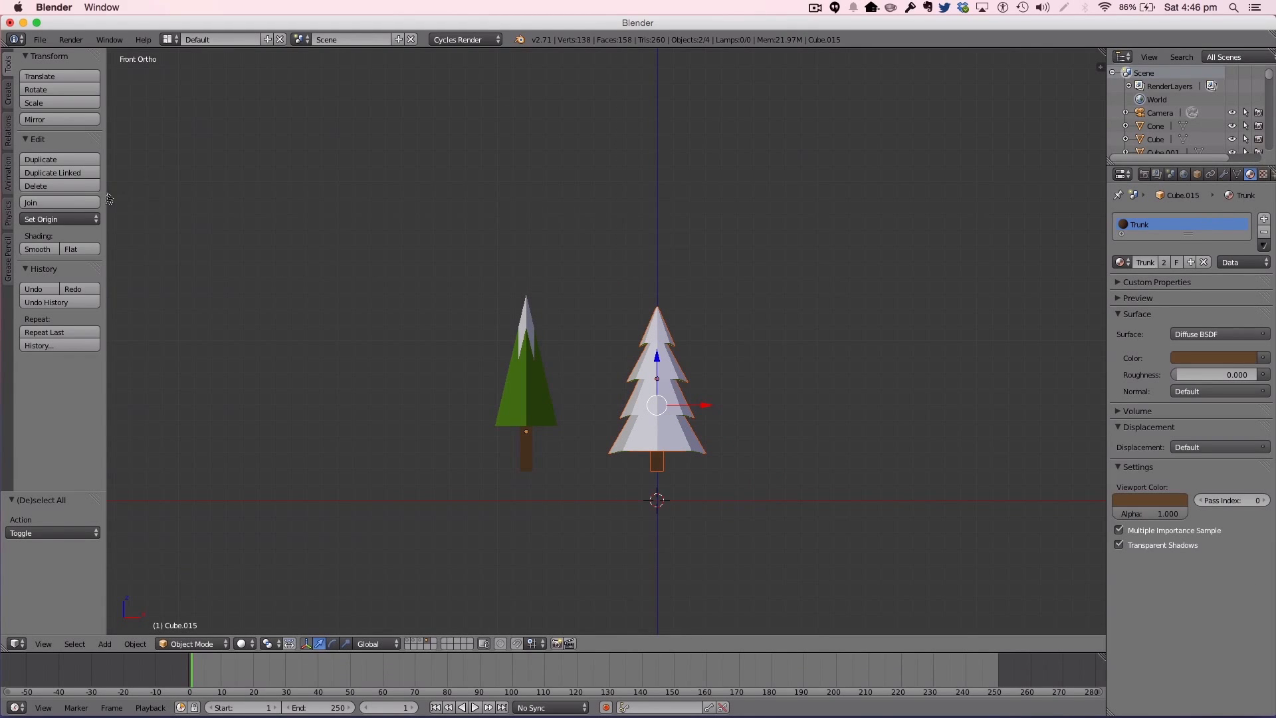
click(93, 202)
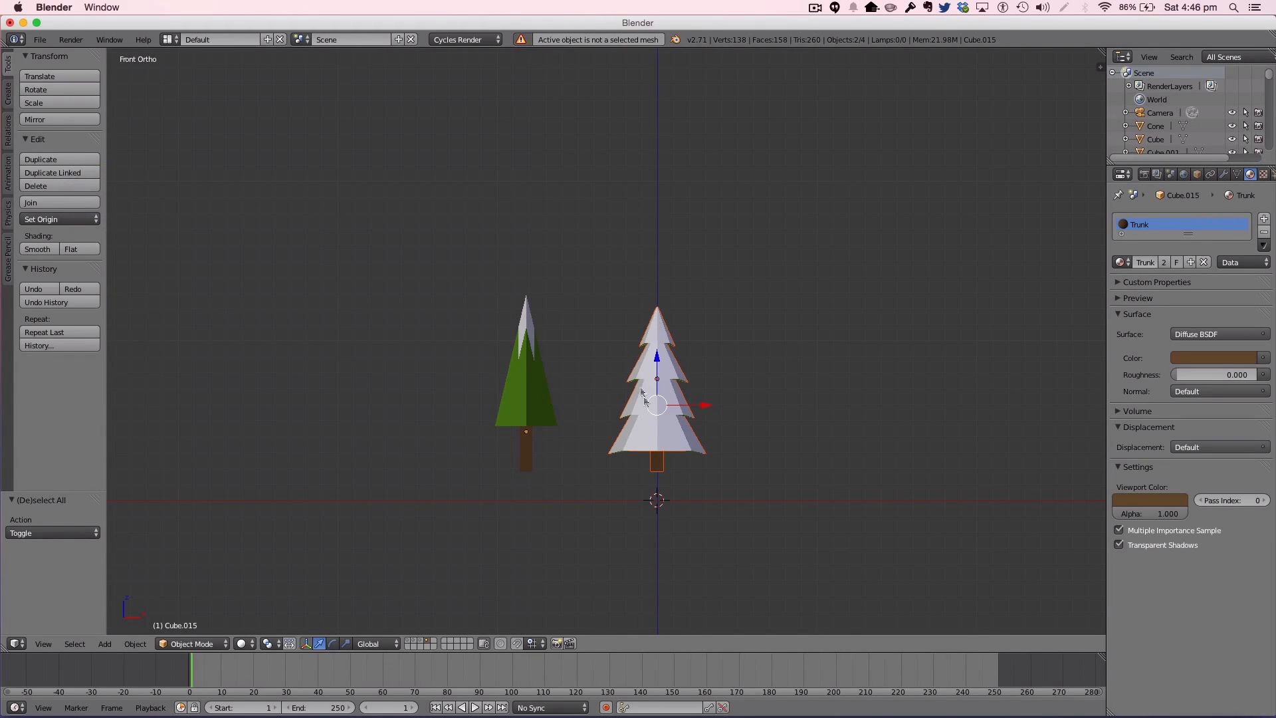
shift+click(658, 422)
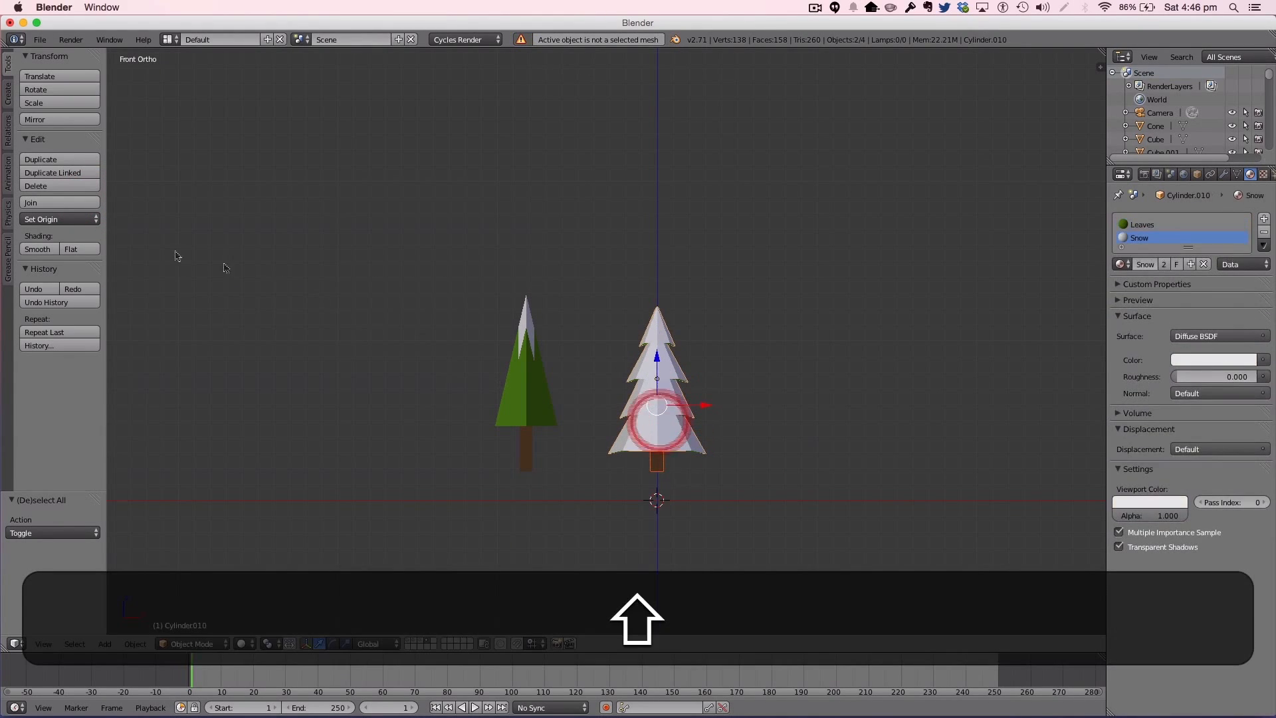
click(33, 204)
Step: Rename the joined tiered tree object as Fir Tree
scroll(1163, 131, down, 3)
scroll(1163, 132, down, 5)
double_click(1164, 88)
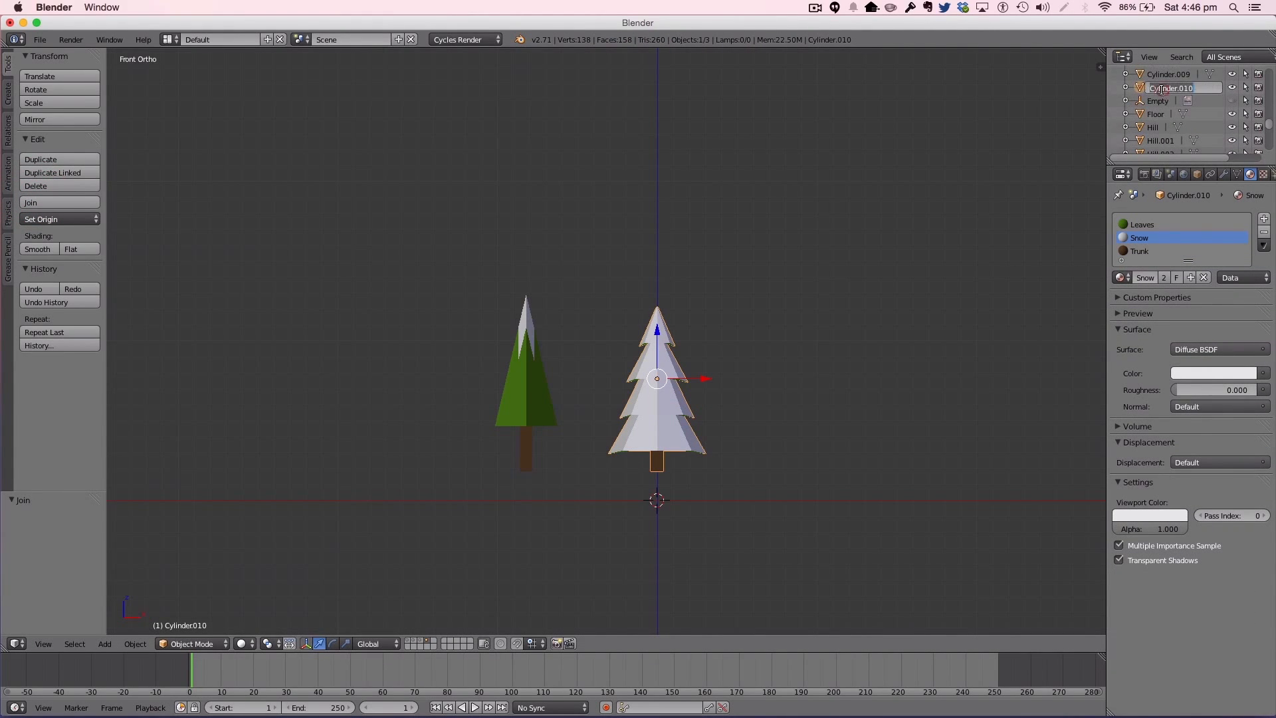
text(Fir Tree)
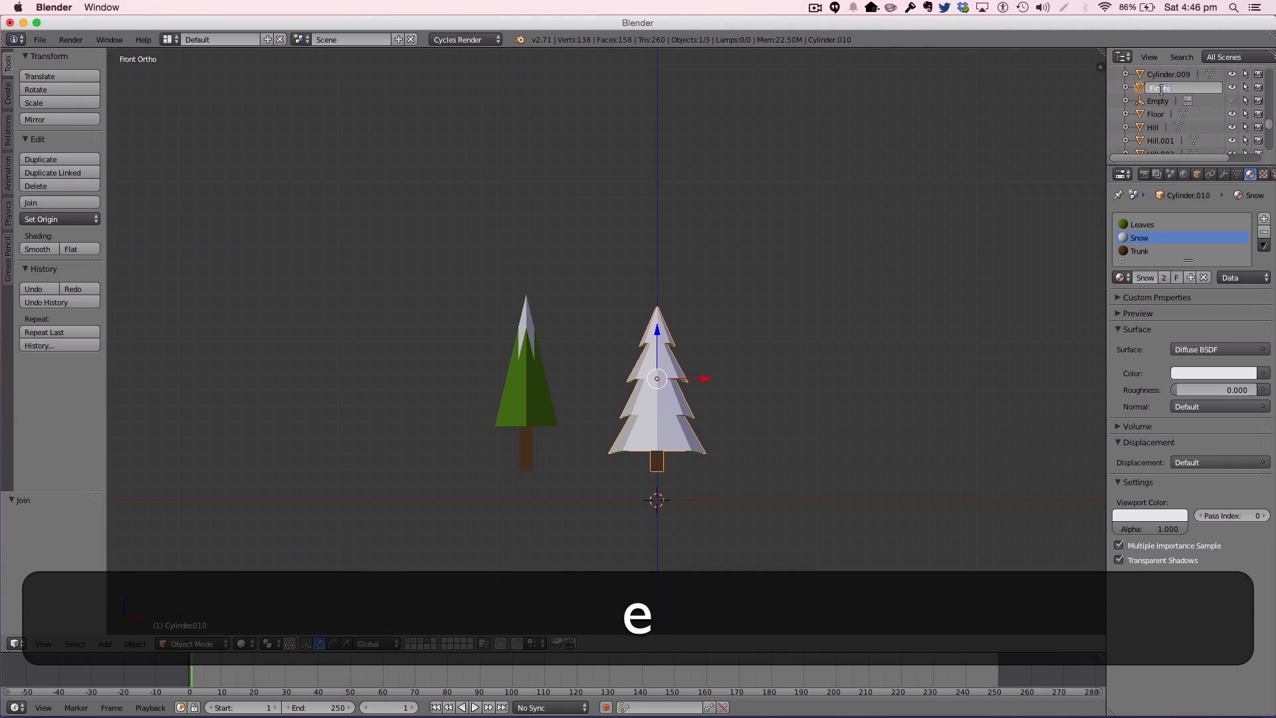
key(Return)
Step: Join the snow-tipped green cone and its trunk into one object
key(a)
right_click(525, 378)
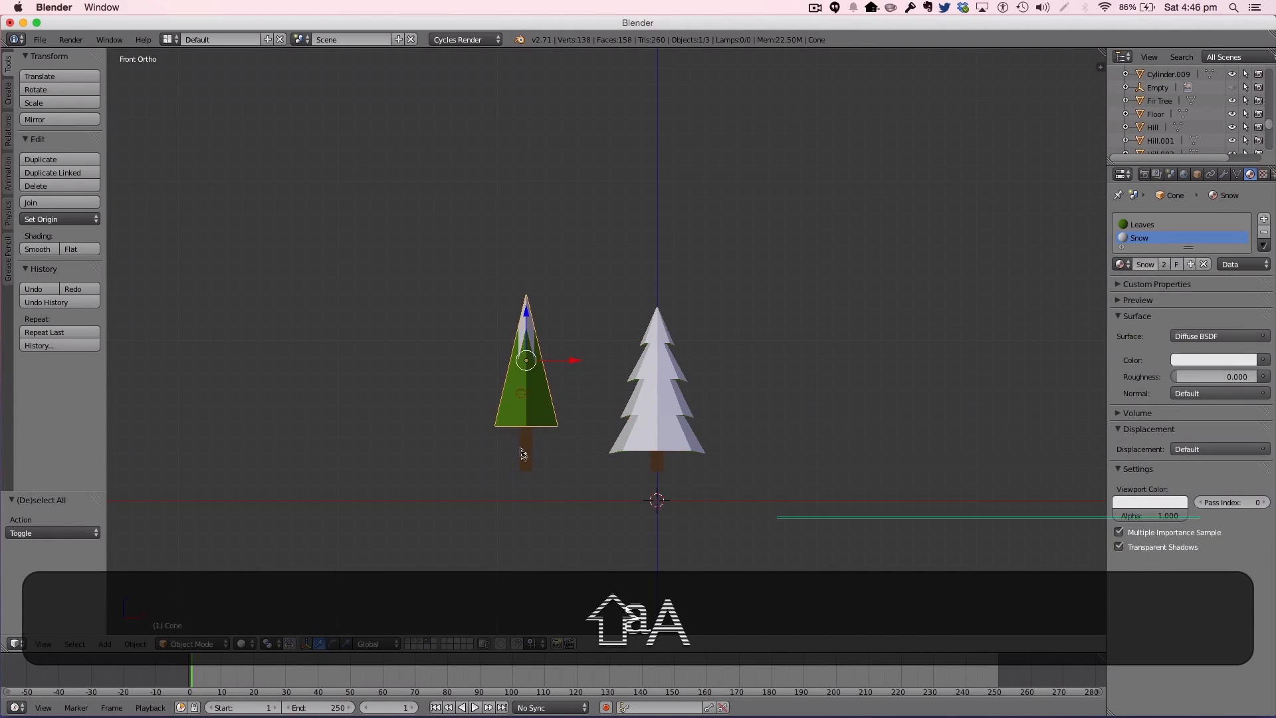
shift+right_click(526, 449)
click(59, 202)
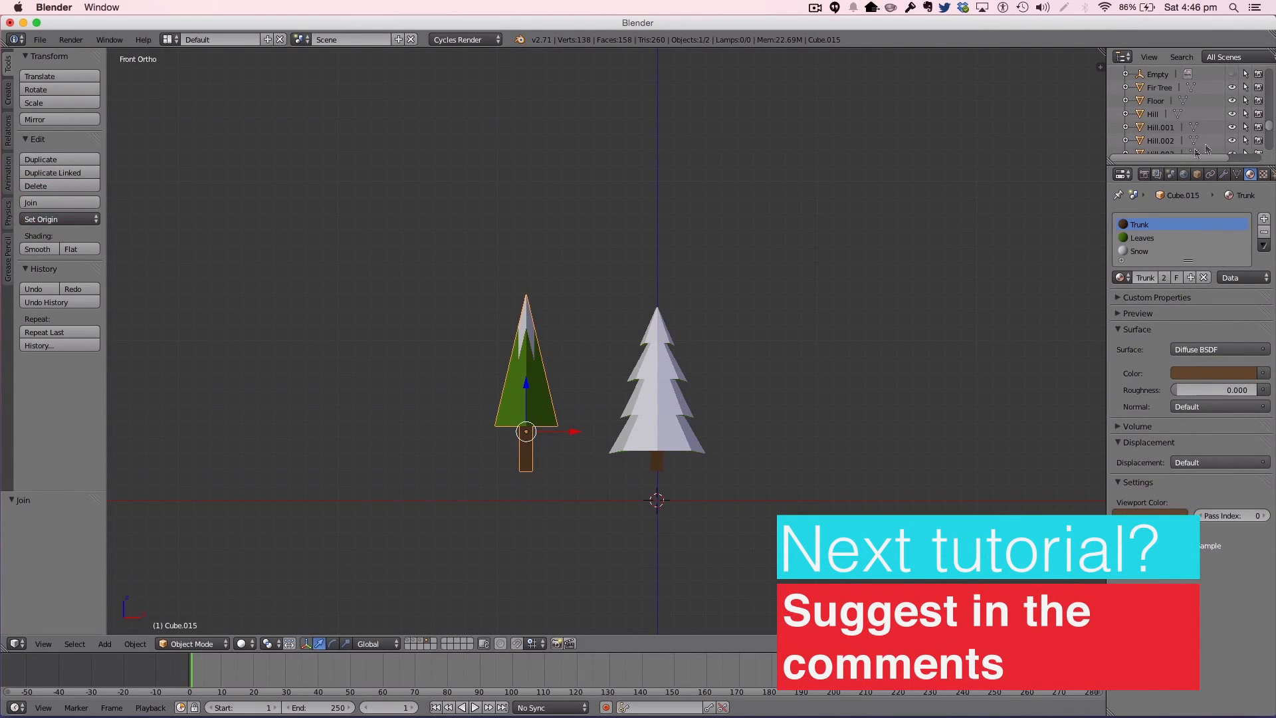
Step: Rename the joined cone tree object as Pine Tree and deselect it
click(1196, 174)
click(1164, 218)
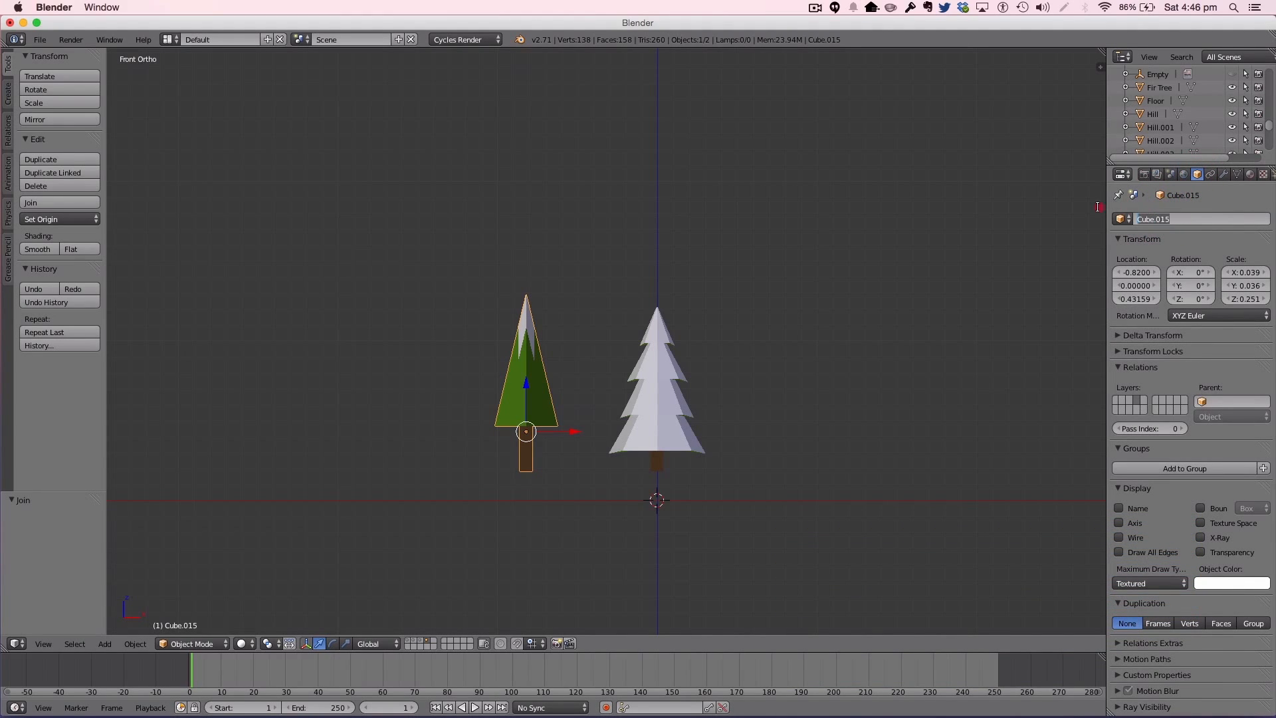
text(Pine)
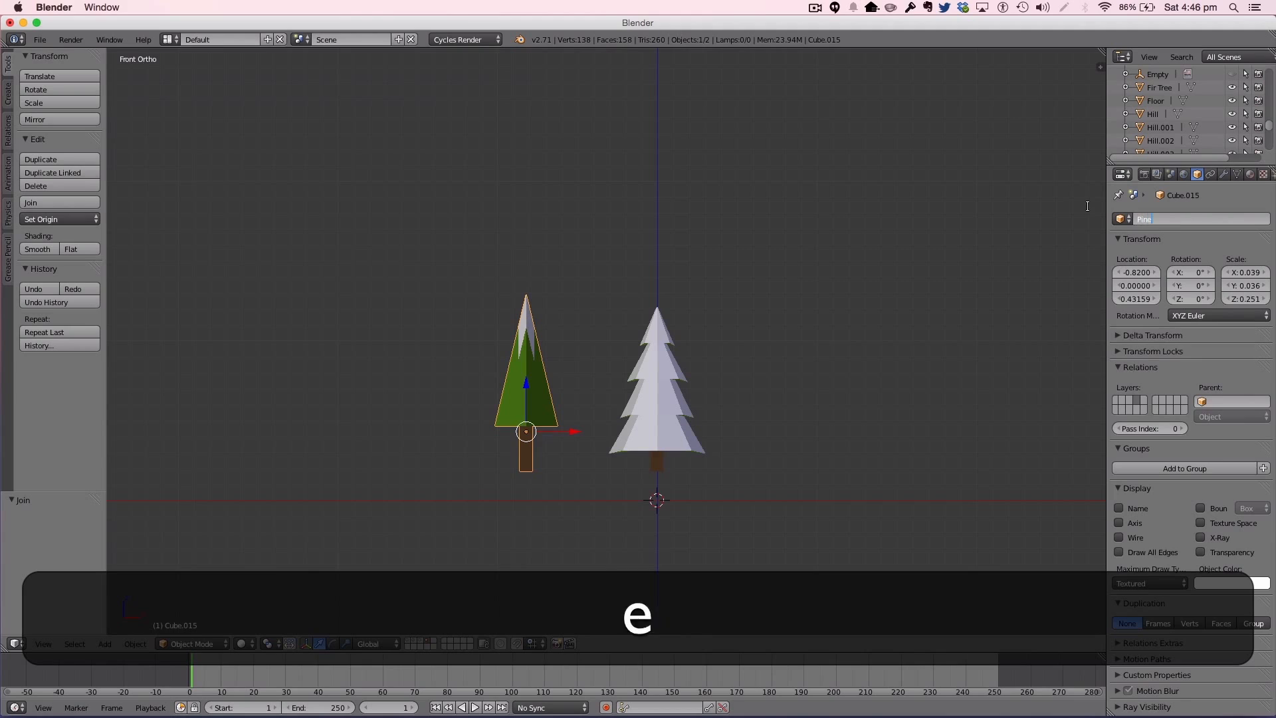
text( Tree)
key(Return)
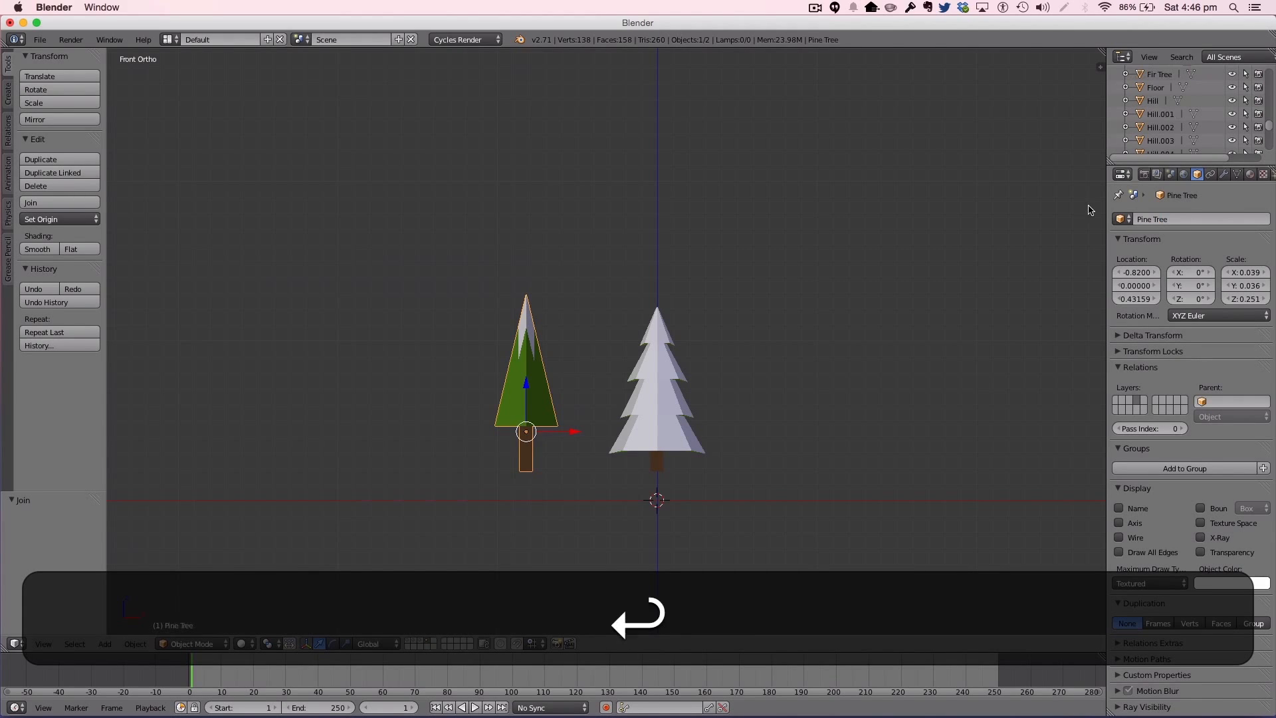
key(a)
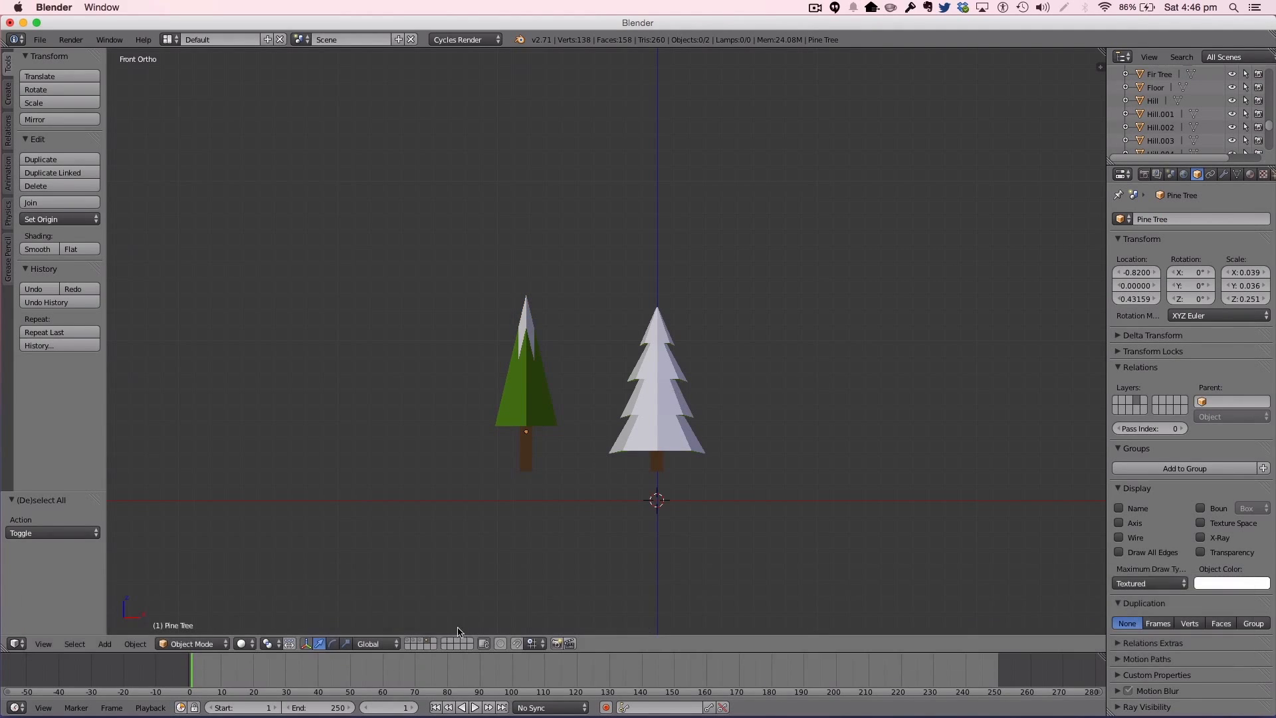
Step: Switch to the layer holding the penguin and select the penguin's body
click(421, 639)
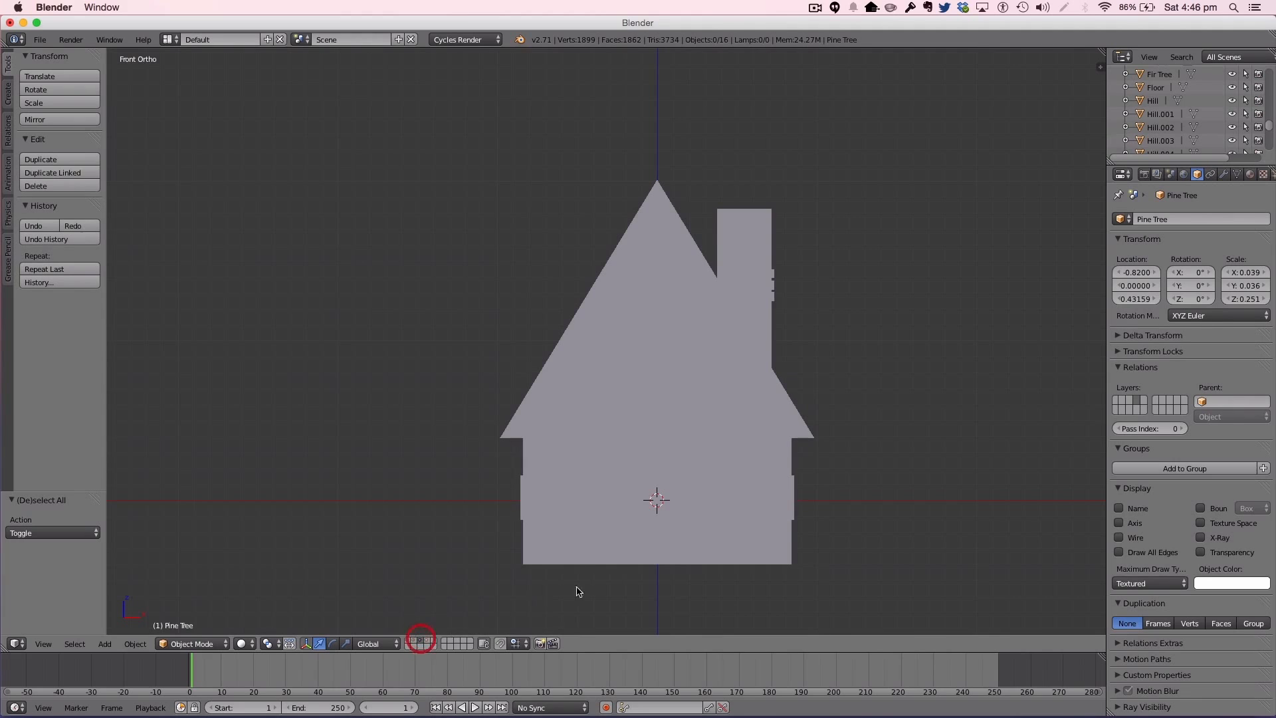
click(414, 639)
mouse_move(767, 383)
middle_down()
mouse_move(566, 450)
mouse_move(441, 433)
mouse_move(754, 388)
middle_up()
scroll(764, 395, down, 6)
right_click(636, 317)
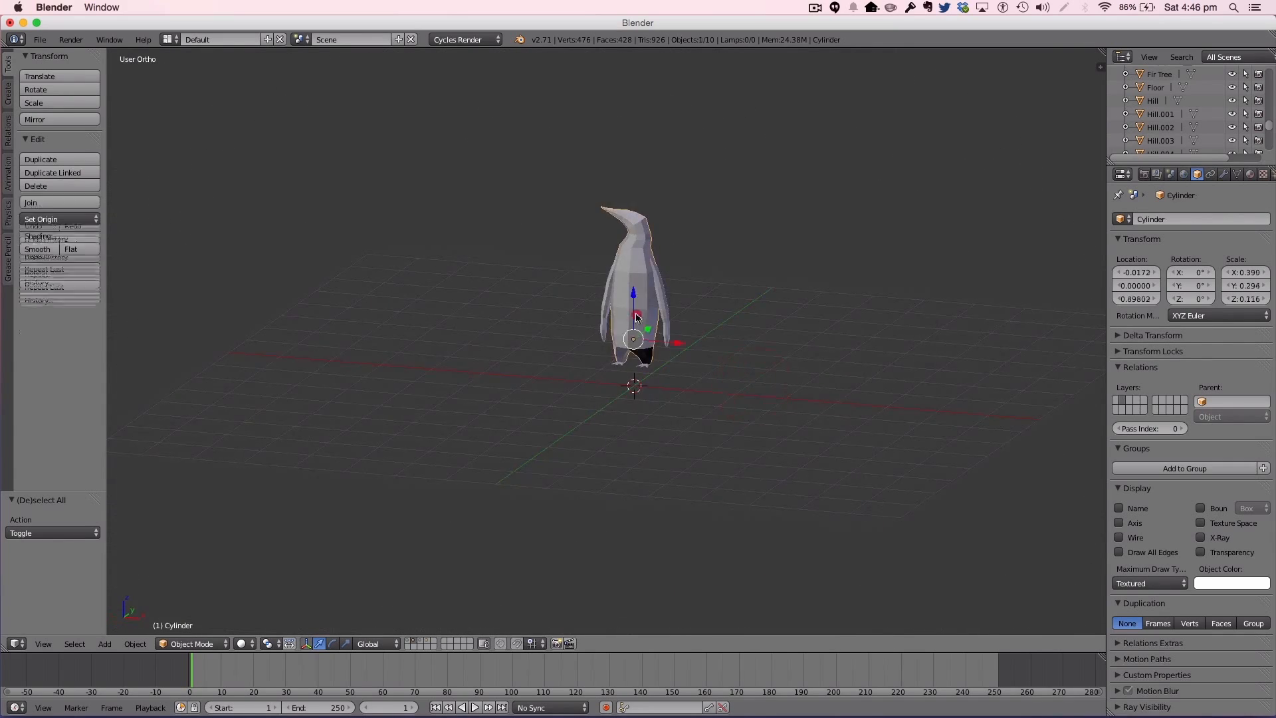
Step: Give the penguin's body a new material named Pengiun Body
click(1262, 174)
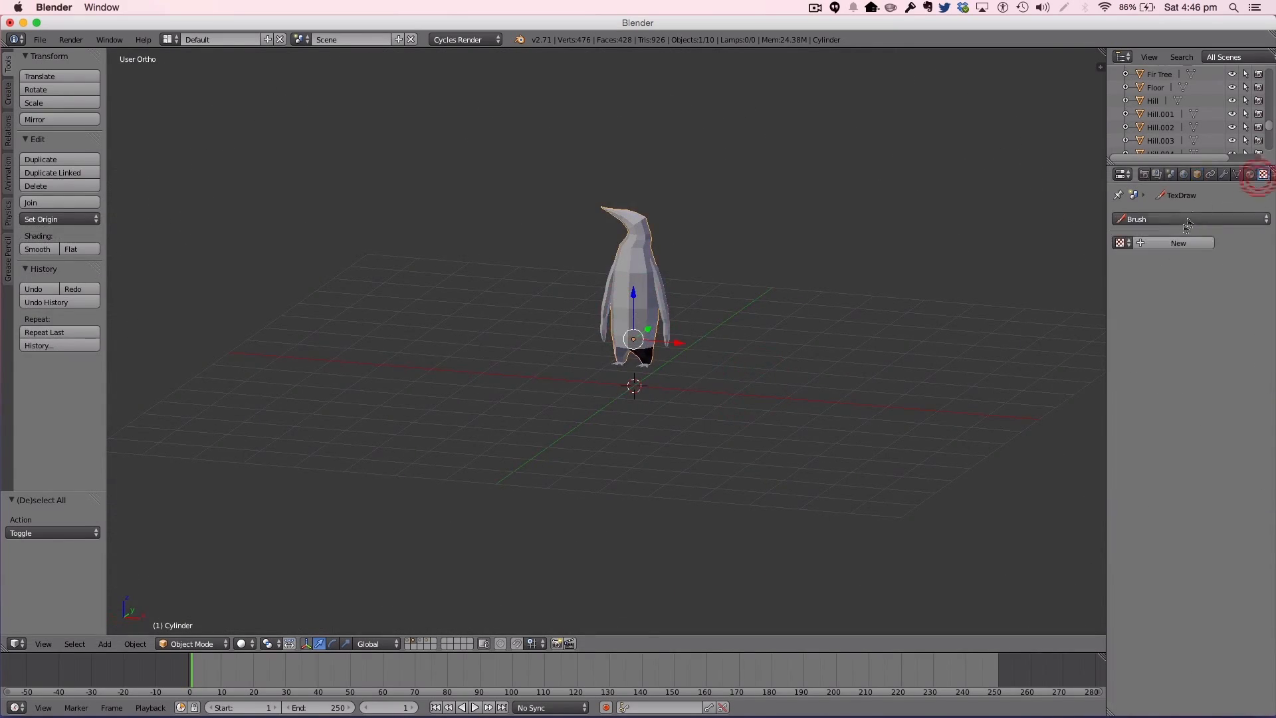
click(1250, 174)
click(1163, 262)
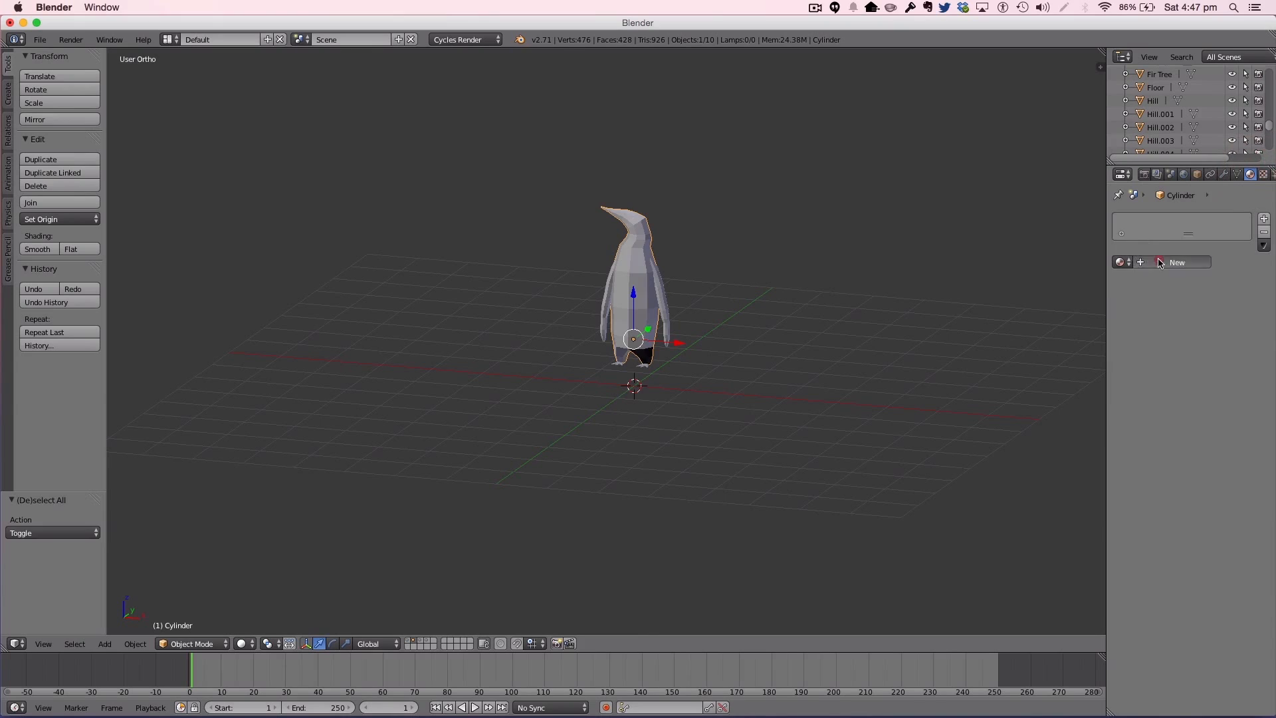
click(1143, 263)
text(P)
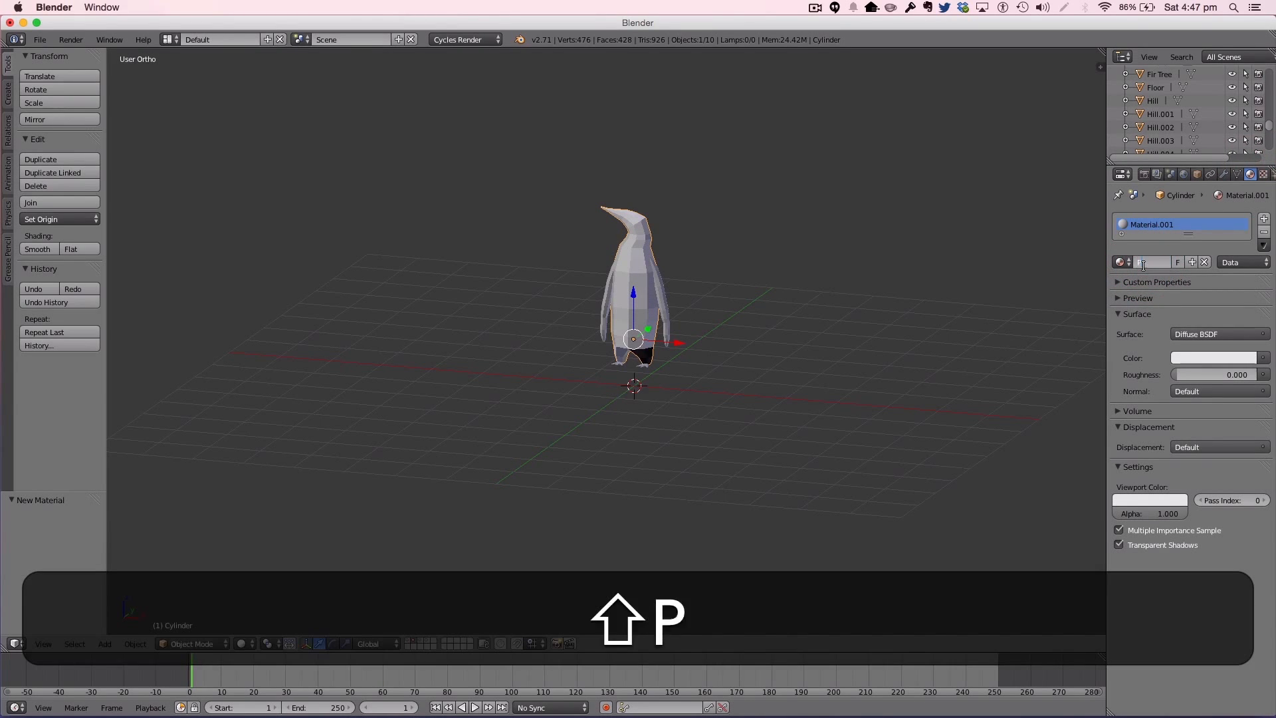
text(engiun Body)
key(Return)
Step: Set the Pengiun Body diffuse color to dark grey, about 0.035 in each RGB channel, and match its viewport color
click(1196, 358)
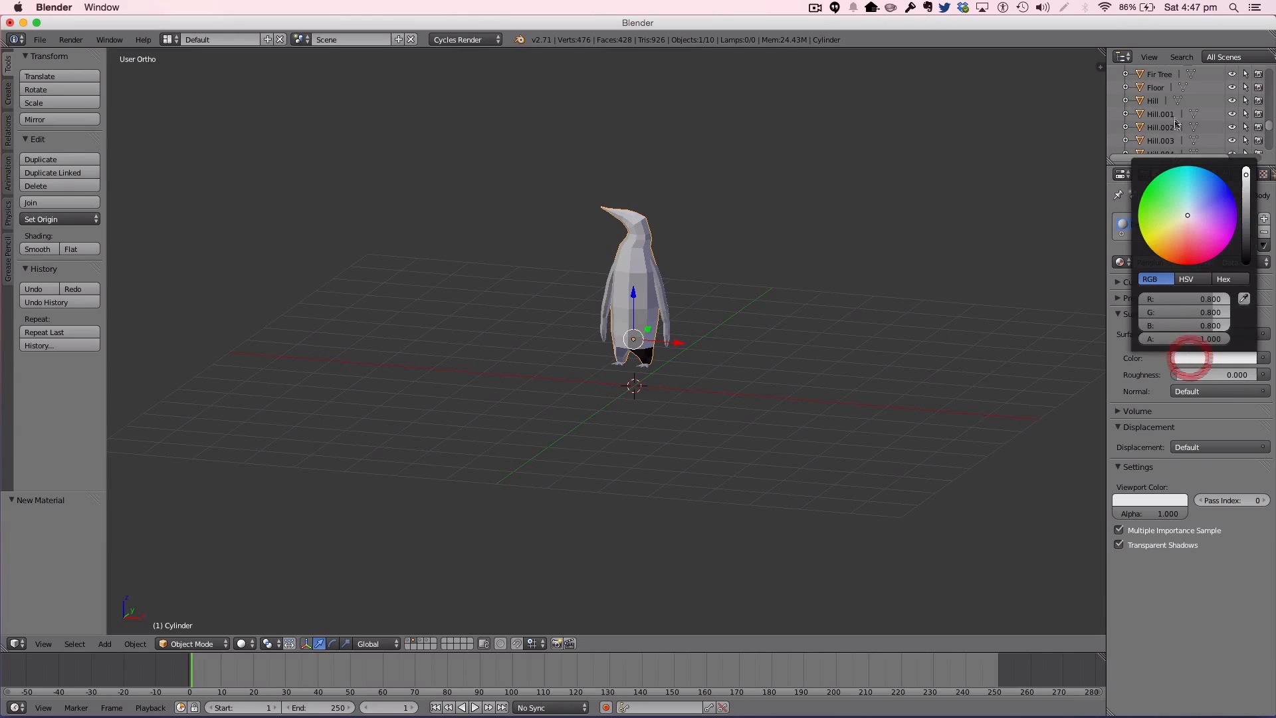
click(1246, 232)
click(1163, 500)
click(1186, 353)
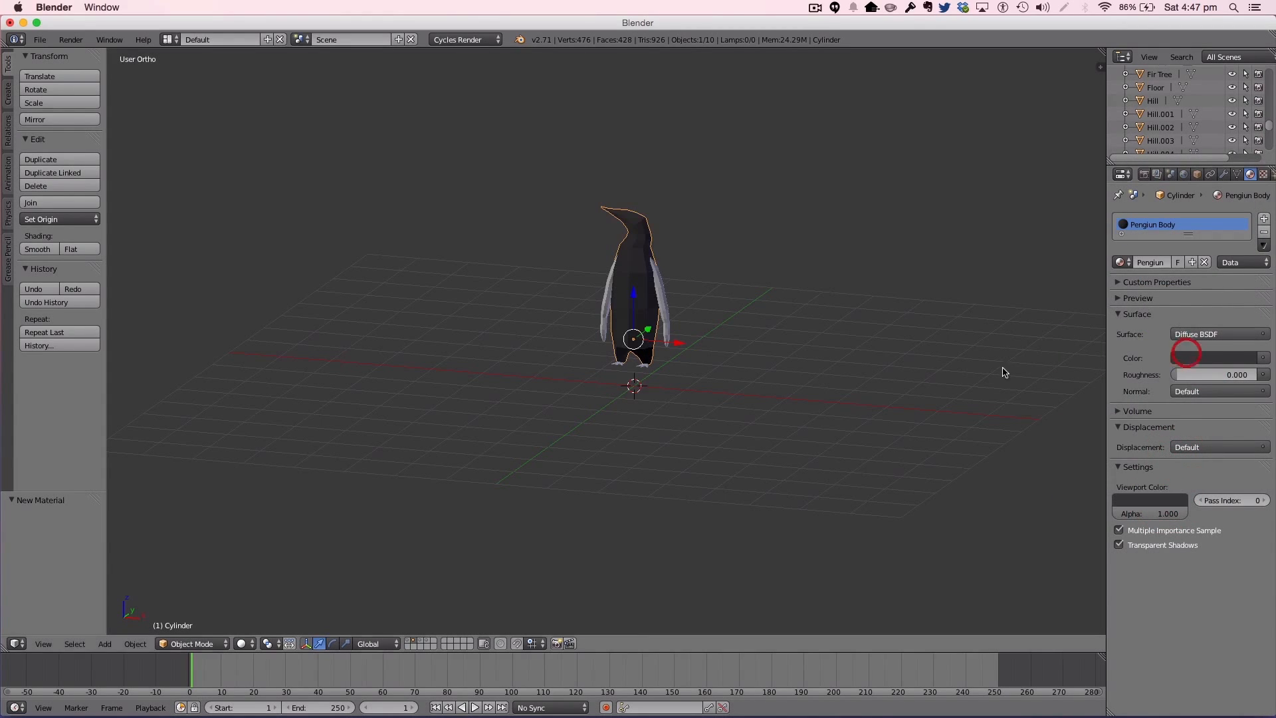
Step: Darken the Pengiun Body diffuse color to near black and sample it into the material's viewport color
click(1181, 357)
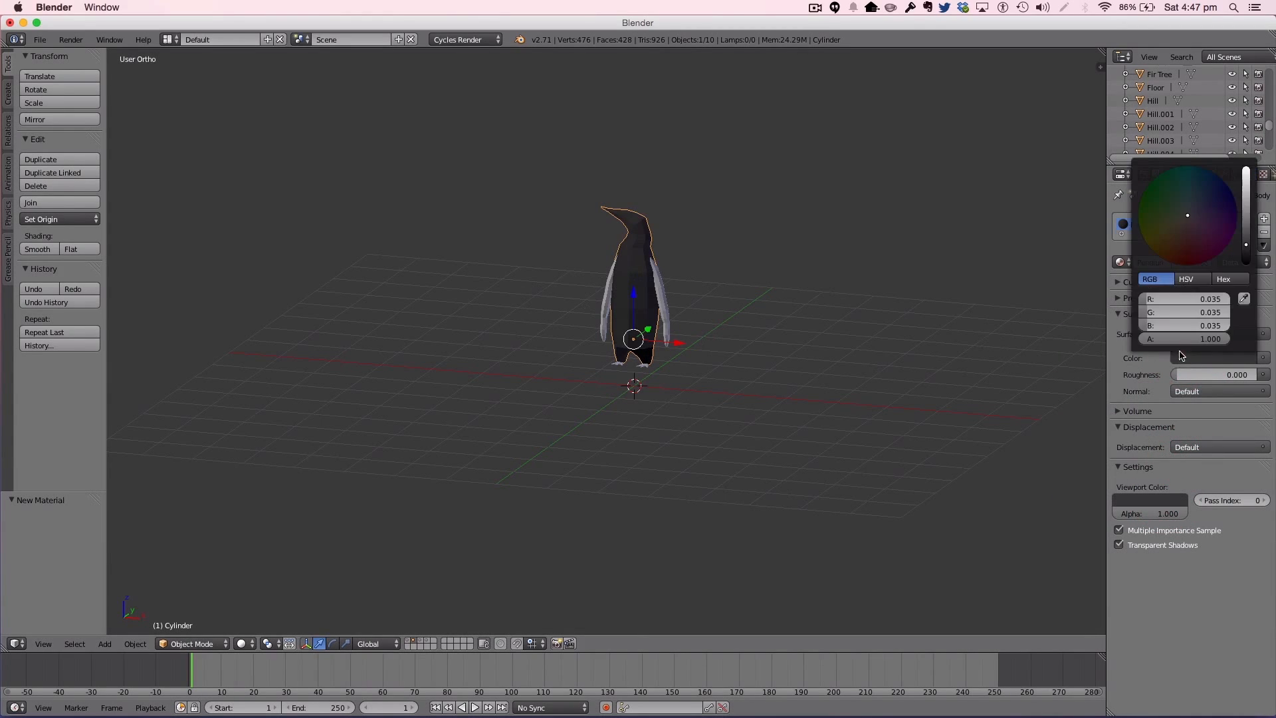
click(1240, 251)
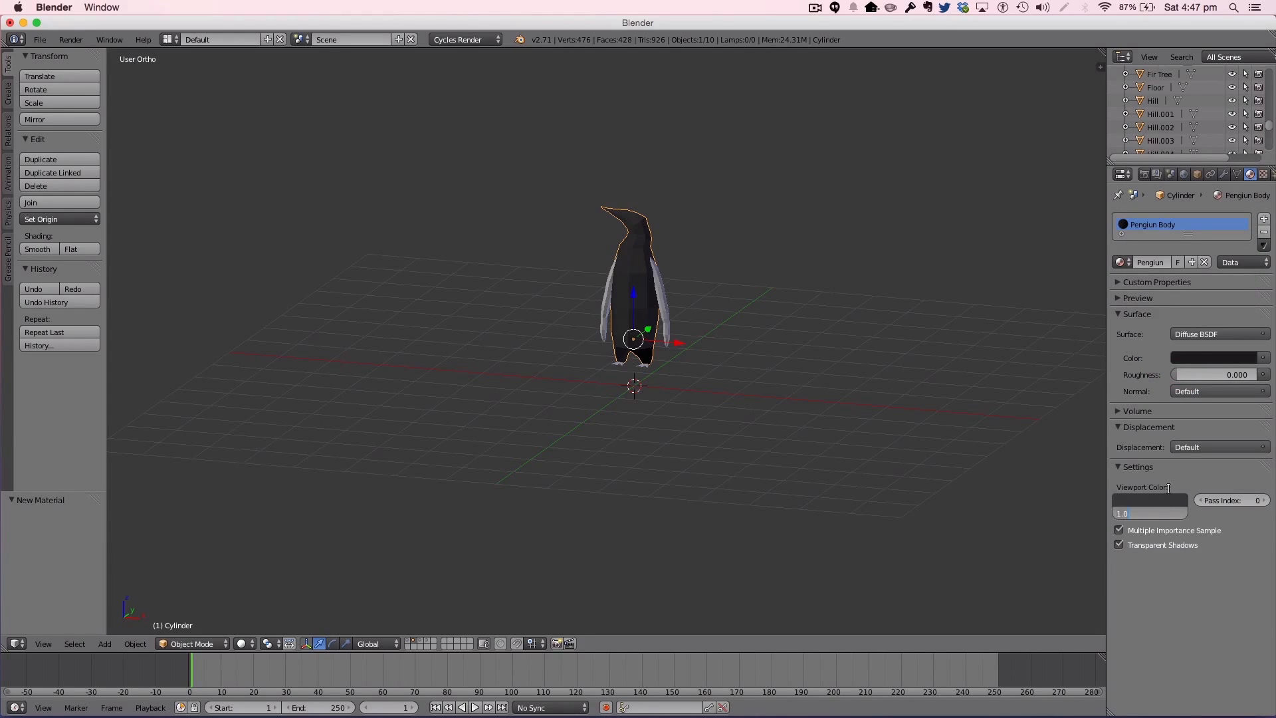
click(1165, 497)
click(1177, 457)
click(1187, 358)
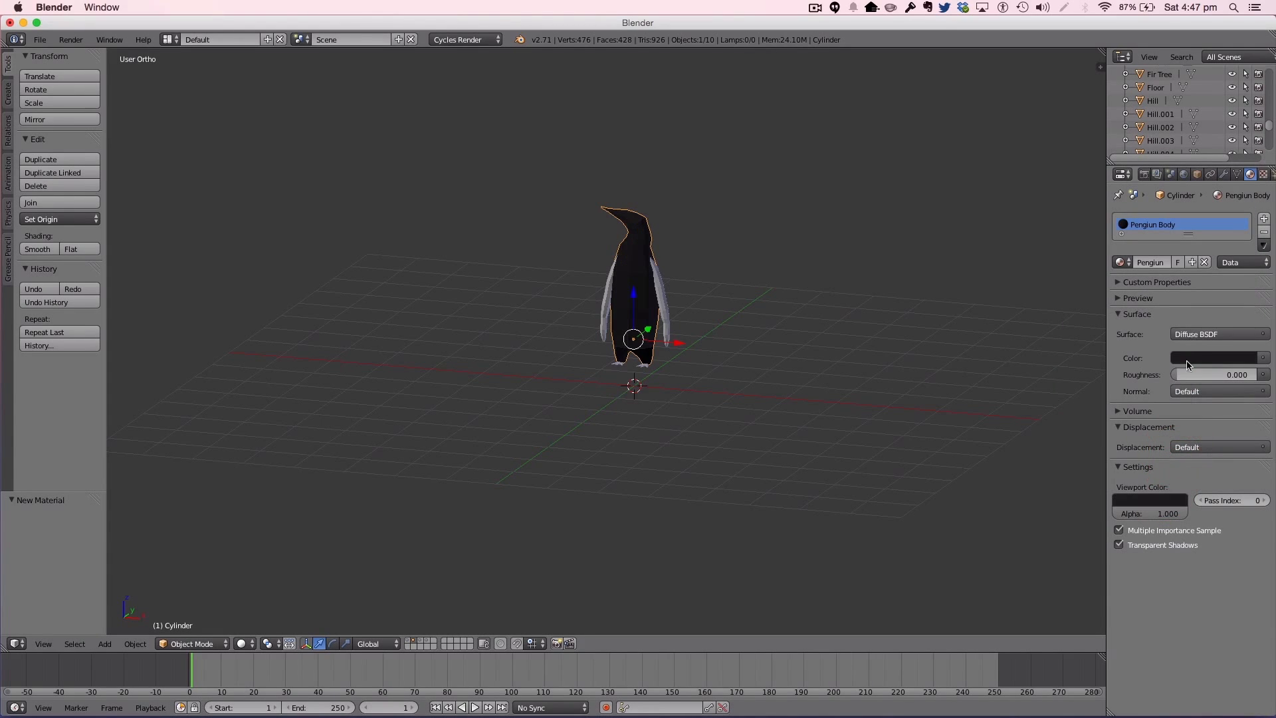
Step: Apply the existing Pengiun Body material to both of the penguin's wings
right_click(650, 286)
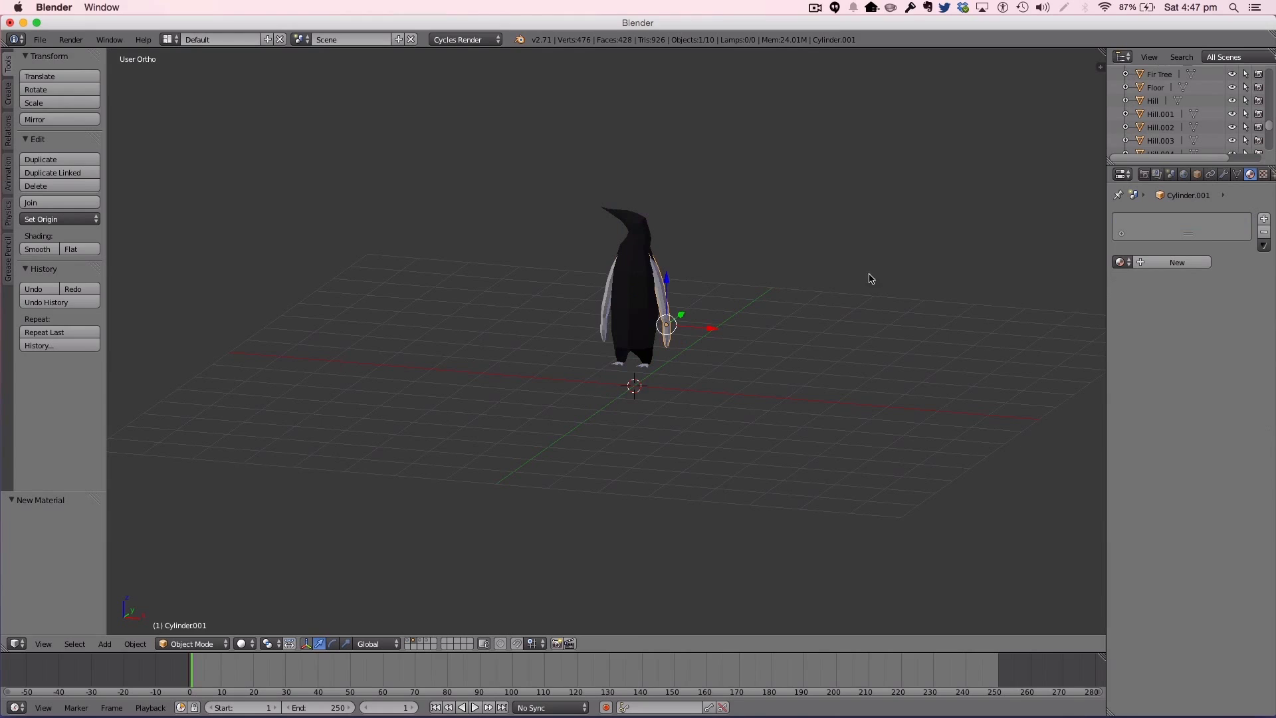
click(1122, 262)
click(1086, 310)
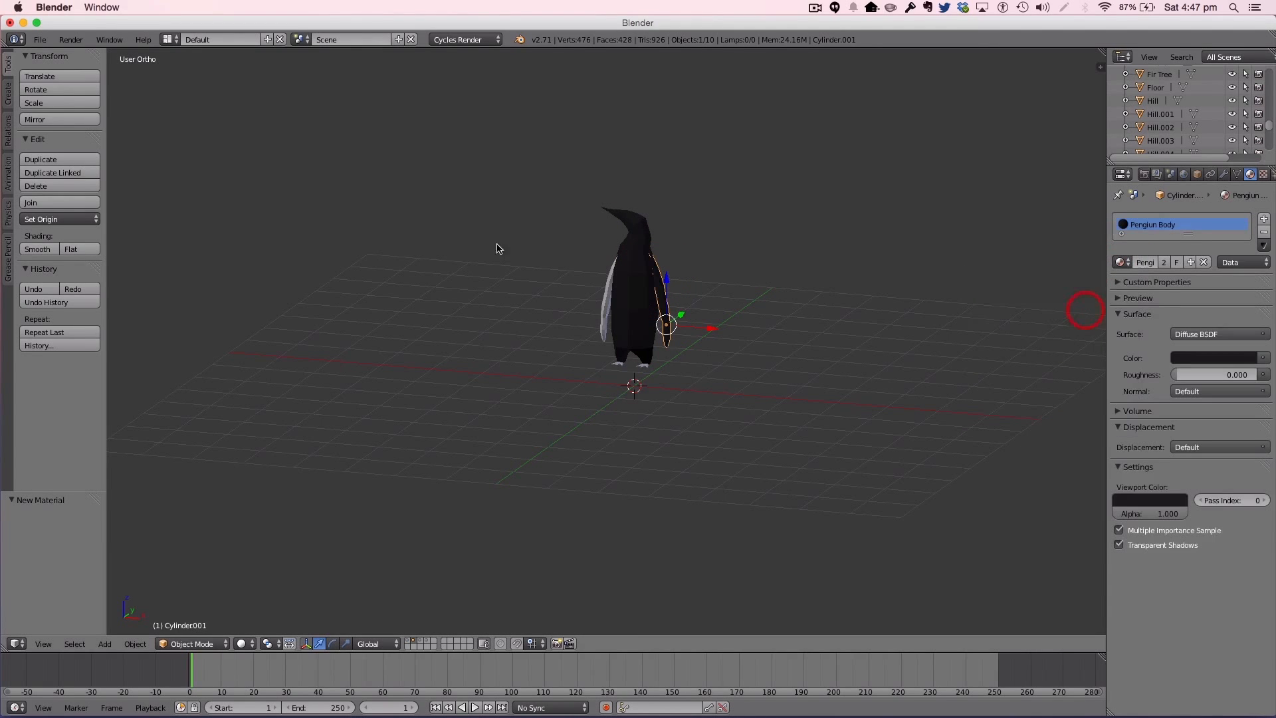
right_click(606, 289)
click(1122, 262)
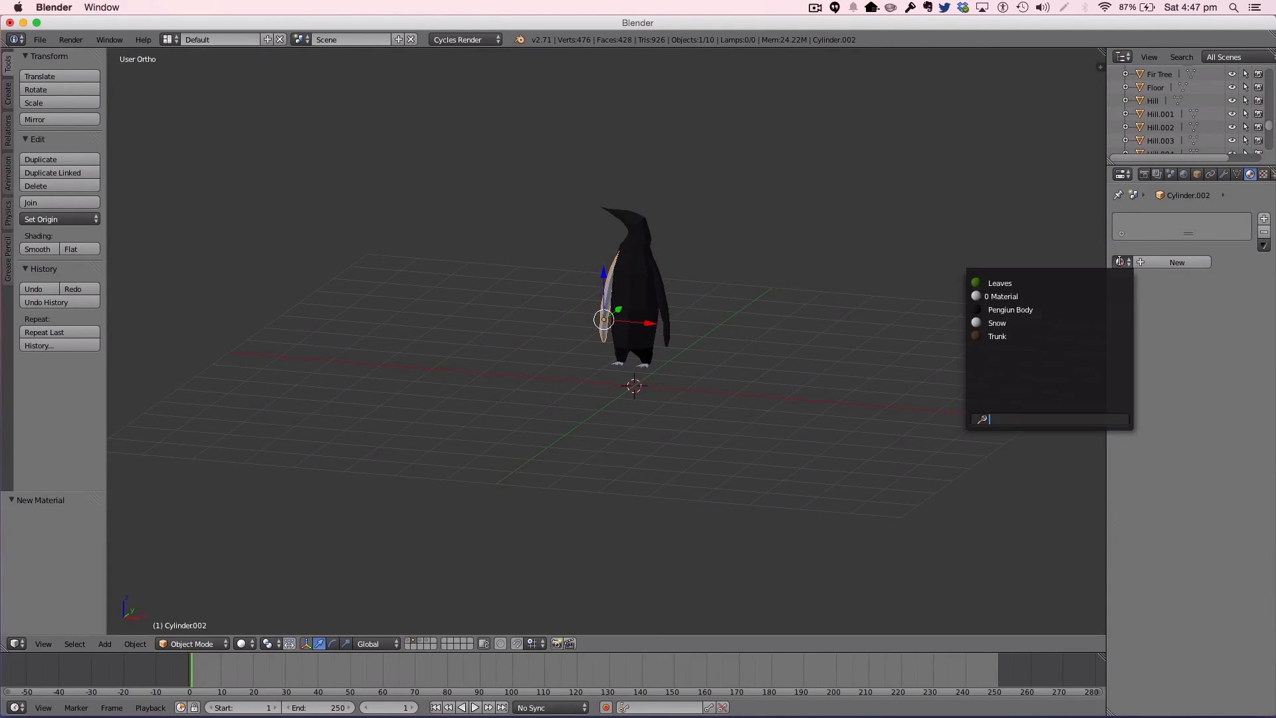
click(1005, 309)
Step: Enter mesh editing on the penguin's body and select the block of belly faces with circle select
right_click(644, 365)
right_click(634, 322)
key(Tab)
key(c)
drag(630, 280, 630, 327)
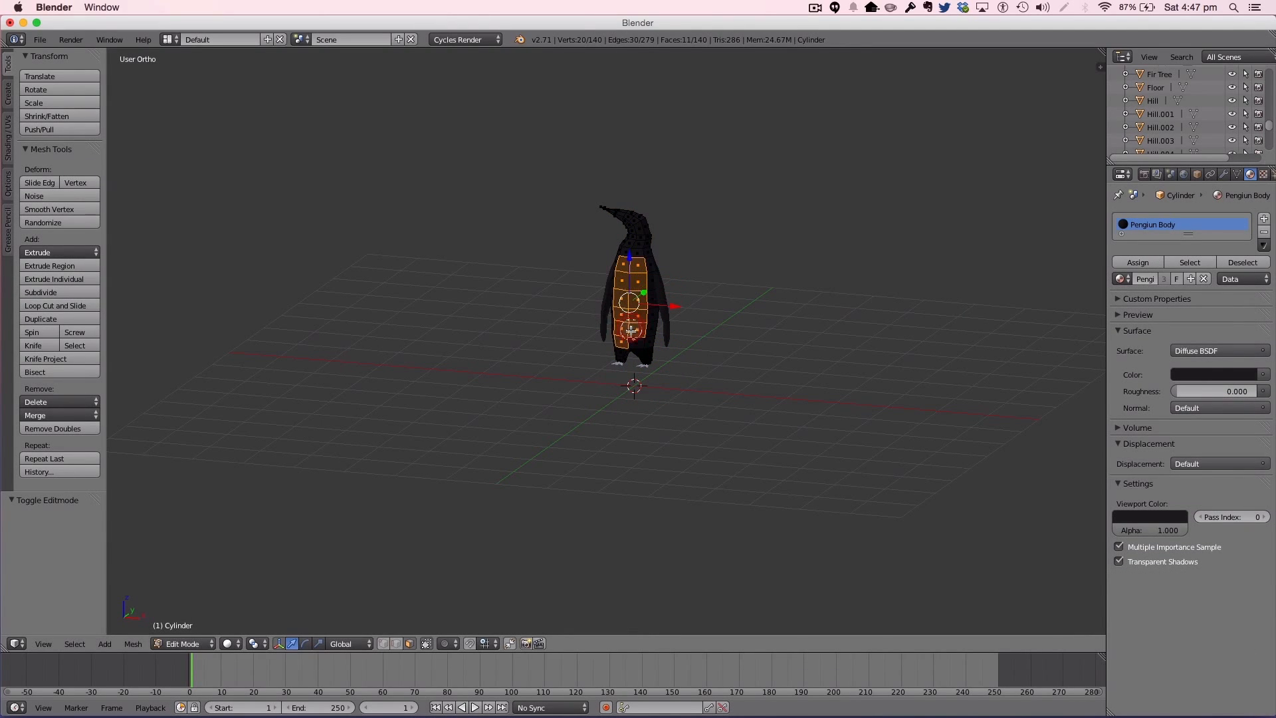
key(Escape)
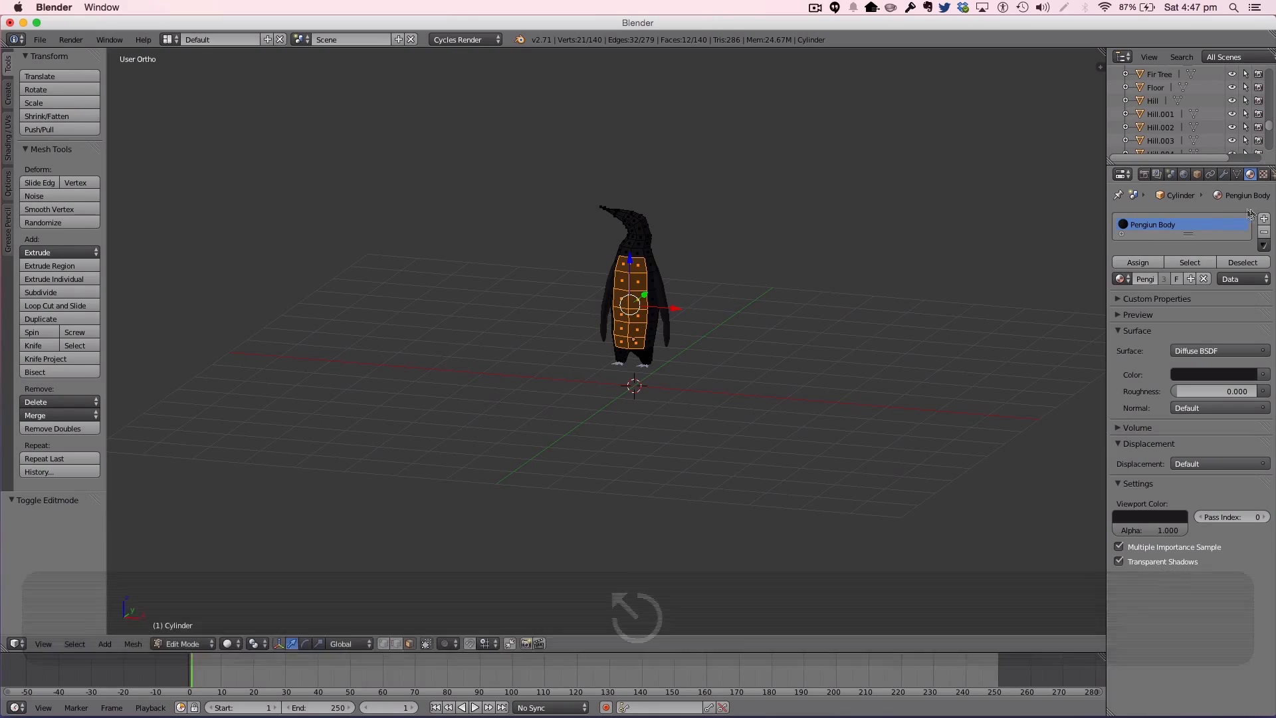
Step: Add a second material slot to the body, assign the selected belly faces to it with the Snow material, and return to Object Mode
click(1264, 218)
click(1122, 280)
click(1011, 328)
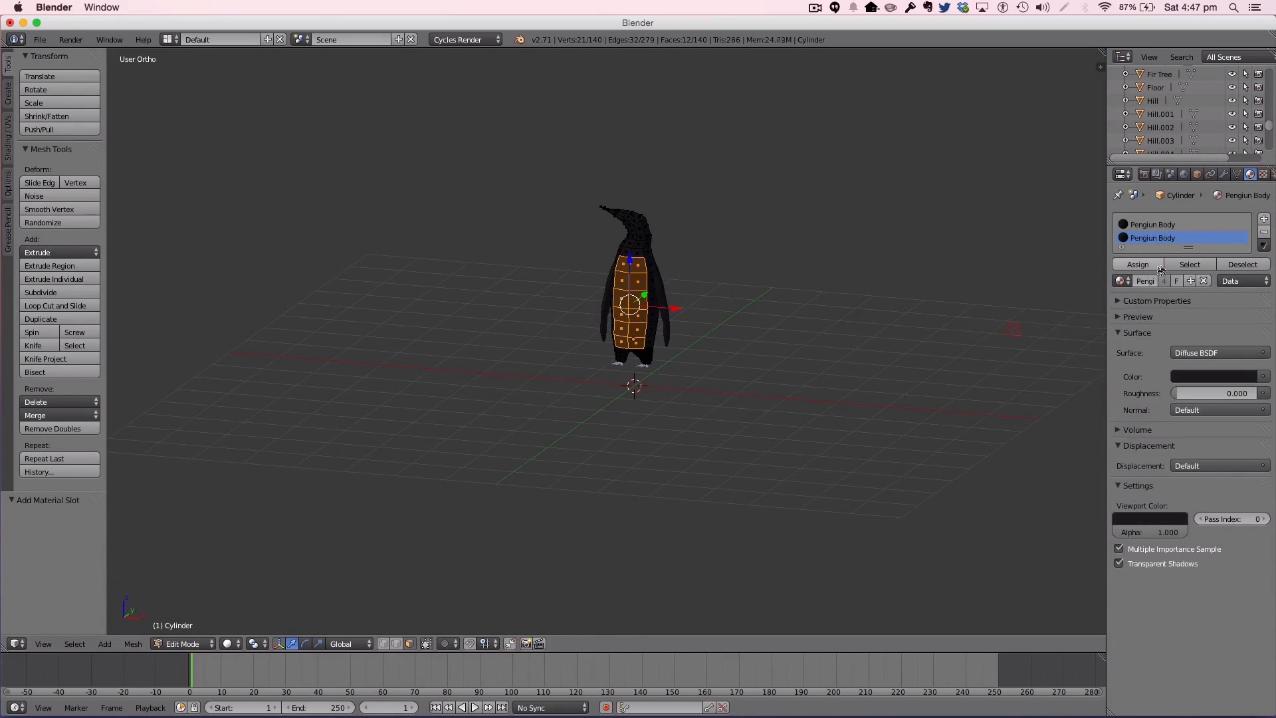
click(1150, 266)
click(1121, 281)
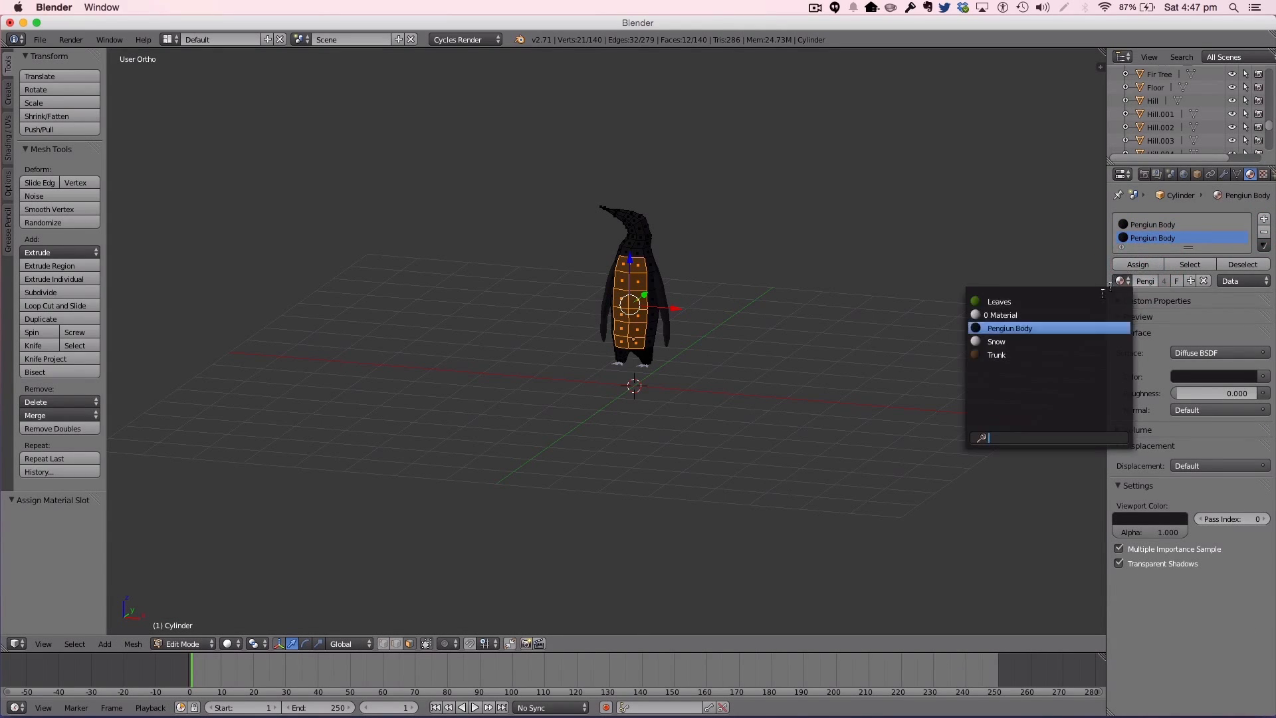
click(1047, 340)
key(Tab)
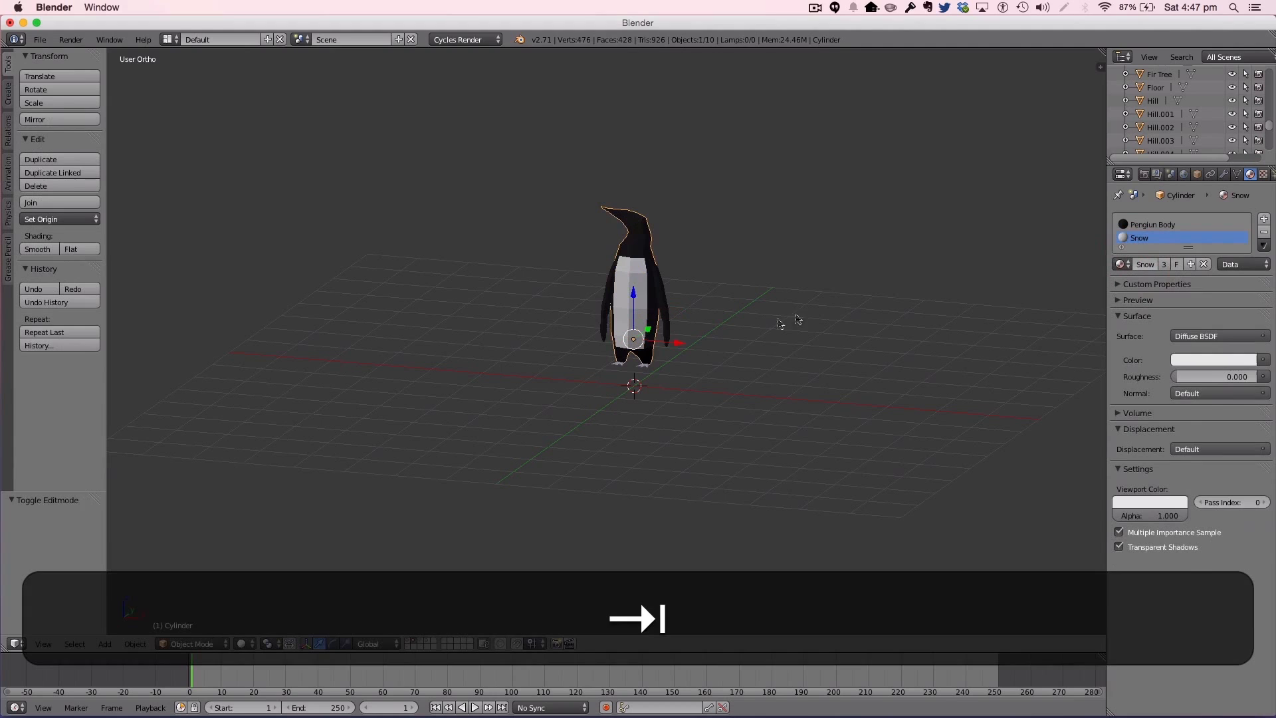
Step: Give one toe piece of the penguin's foot a new material named Gray
right_click(645, 364)
scroll(662, 371, up, 5)
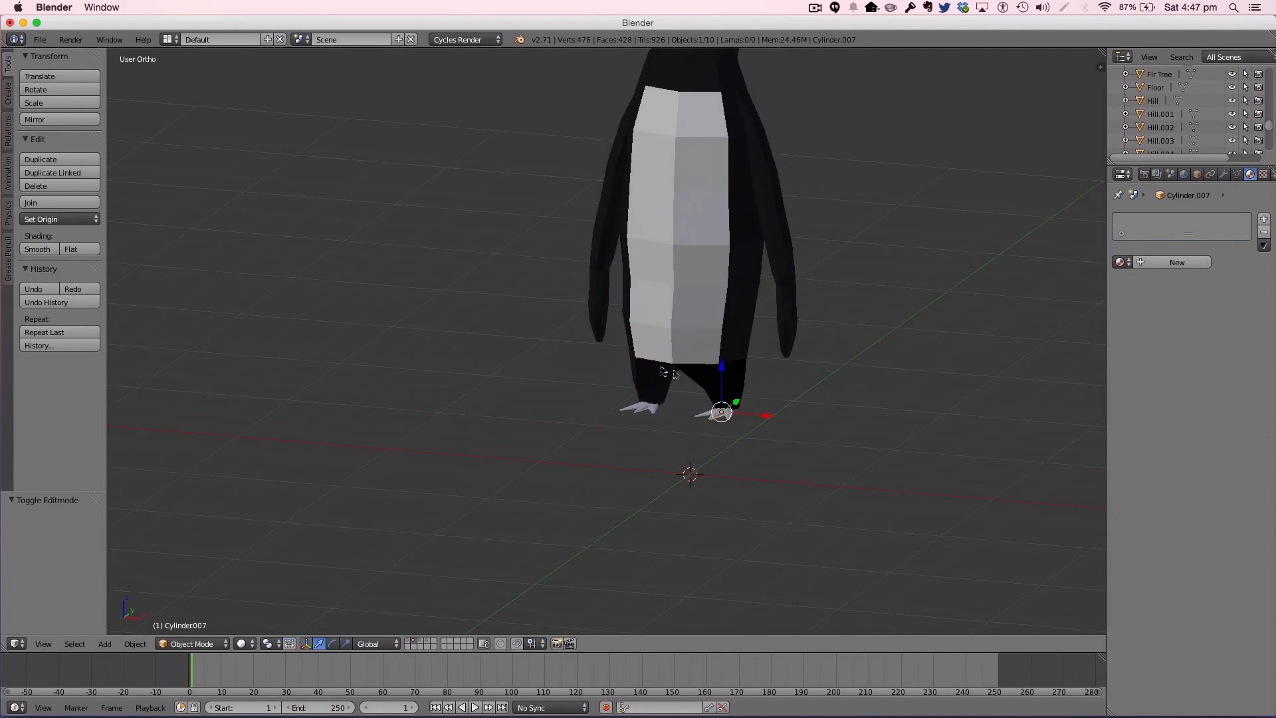
key(a)
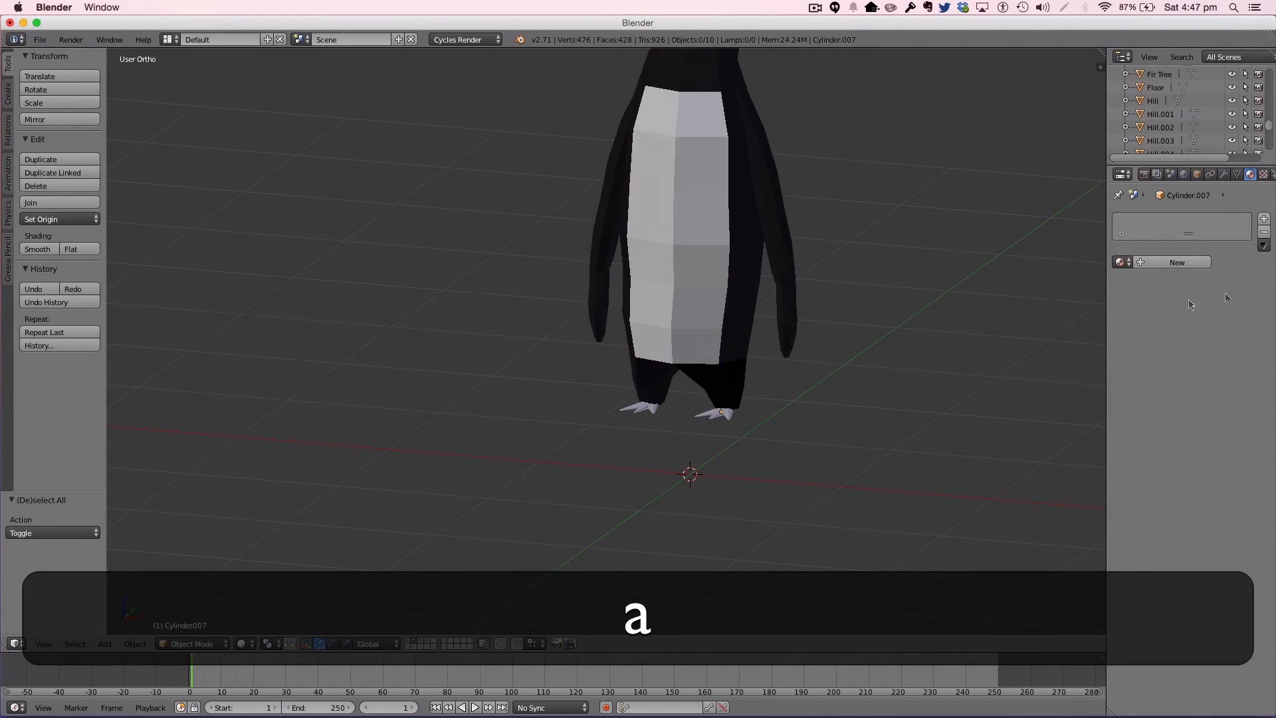
click(1144, 262)
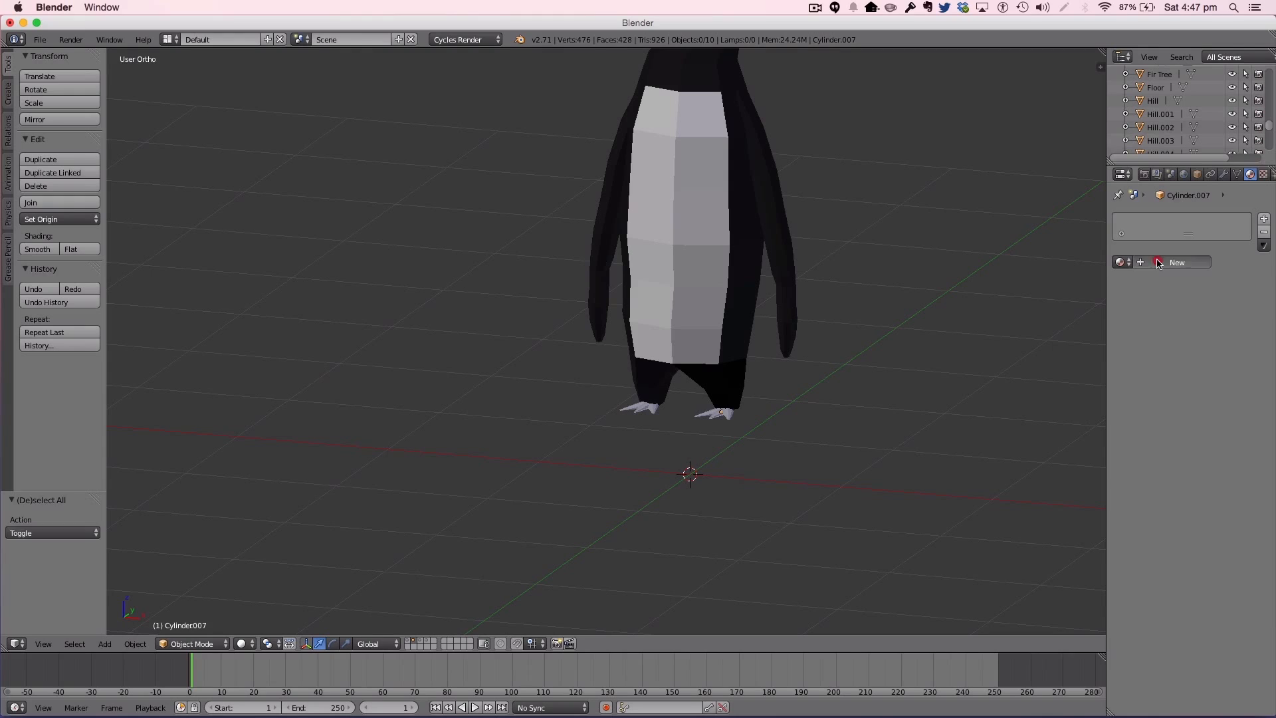
click(1149, 261)
text(GR)
key(Return)
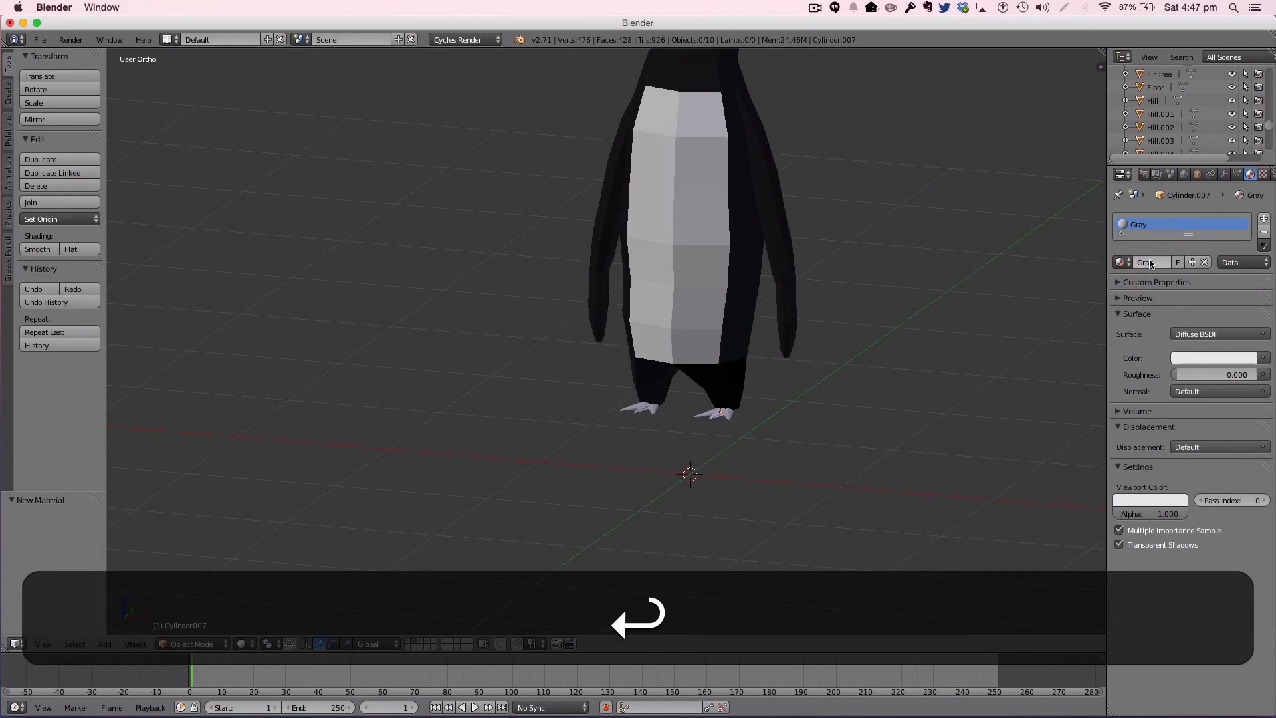
Step: Darken the Gray material's diffuse color to dark grey and match its viewport color
click(1227, 359)
drag(1246, 199, 1246, 251)
click(1170, 502)
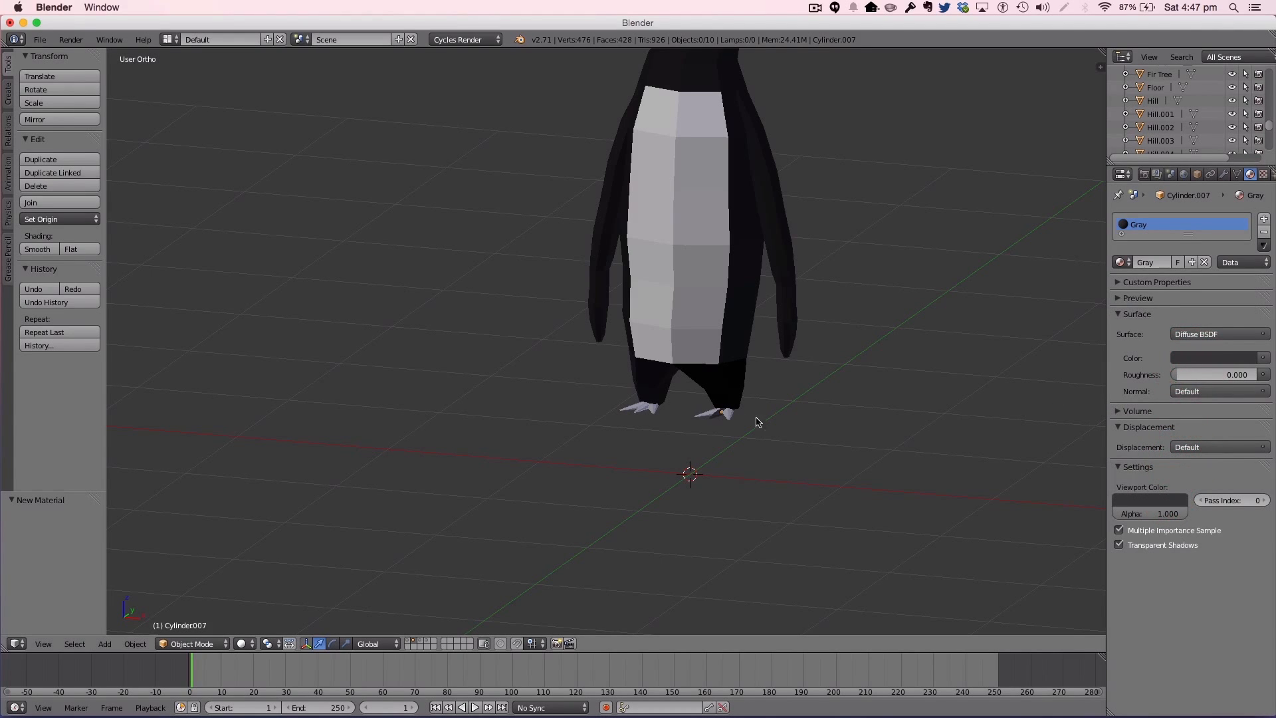
Step: Apply the Gray material to the two remaining toe pieces of the same foot
right_click(727, 421)
click(1122, 263)
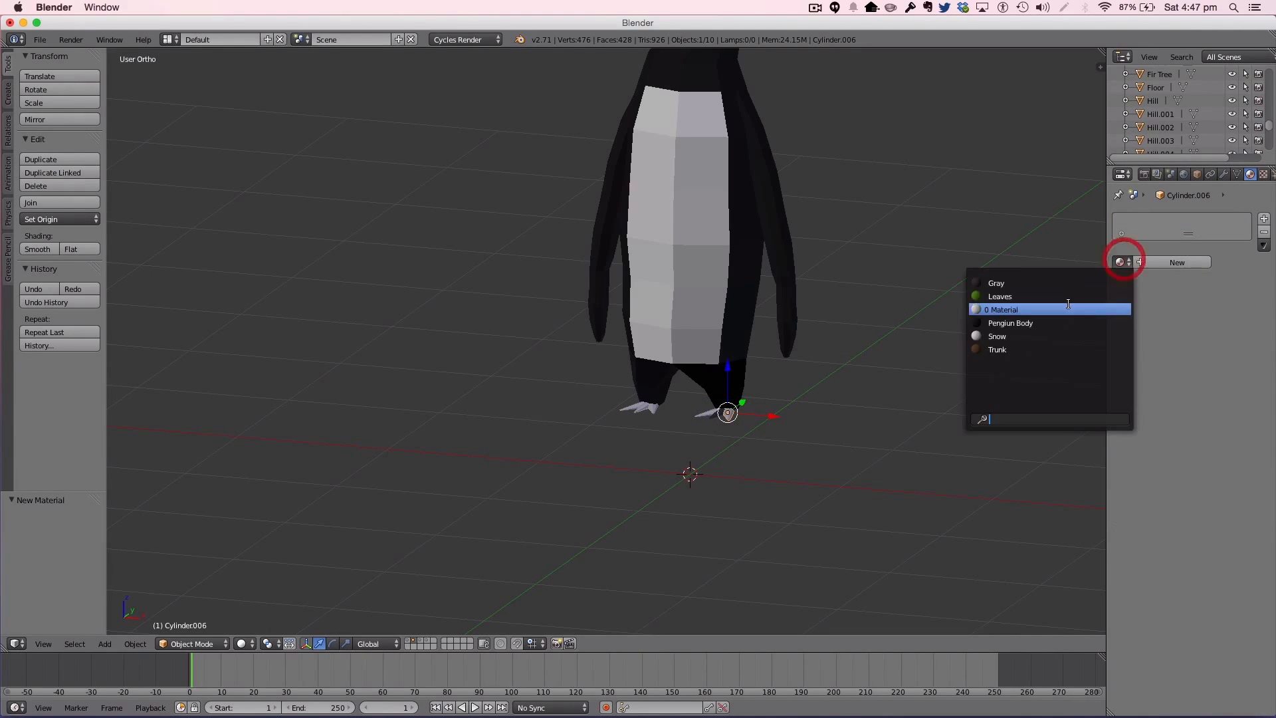
click(993, 281)
right_click(699, 412)
click(1121, 262)
click(1060, 279)
Step: Apply the Gray material to the first toe piece of the penguin's other foot
right_click(656, 412)
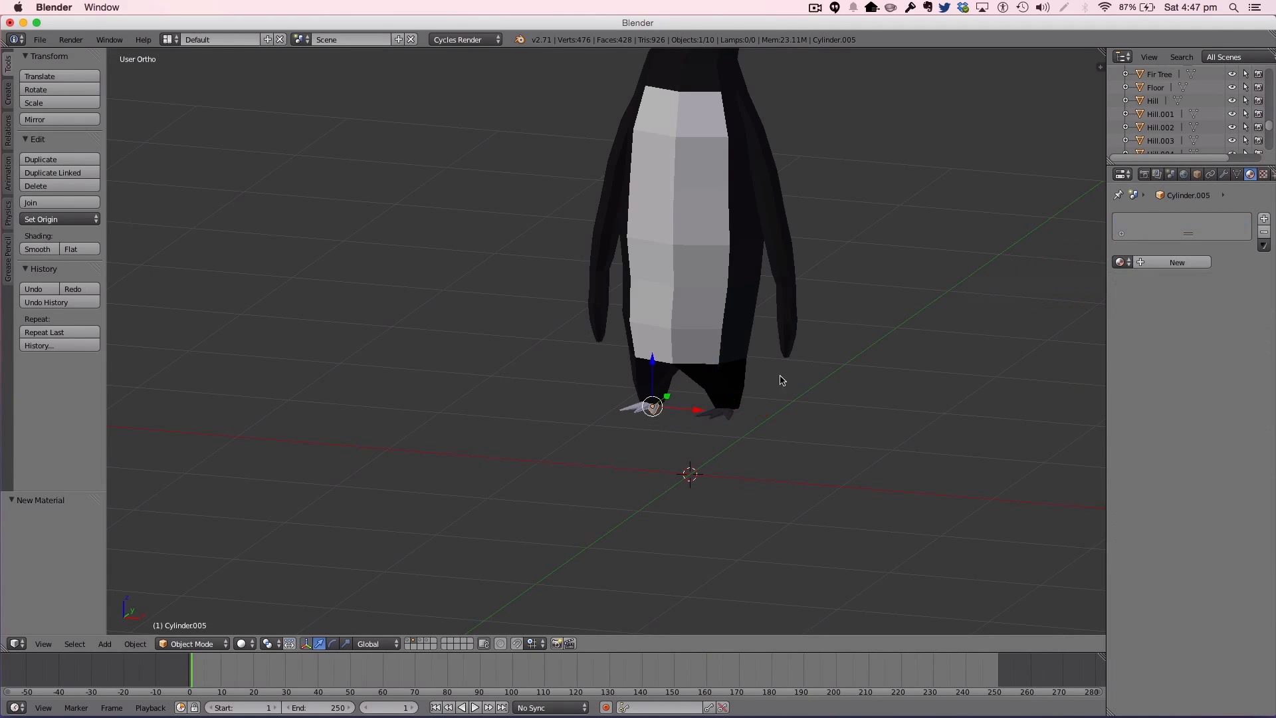
click(1122, 263)
click(1053, 291)
click(1120, 262)
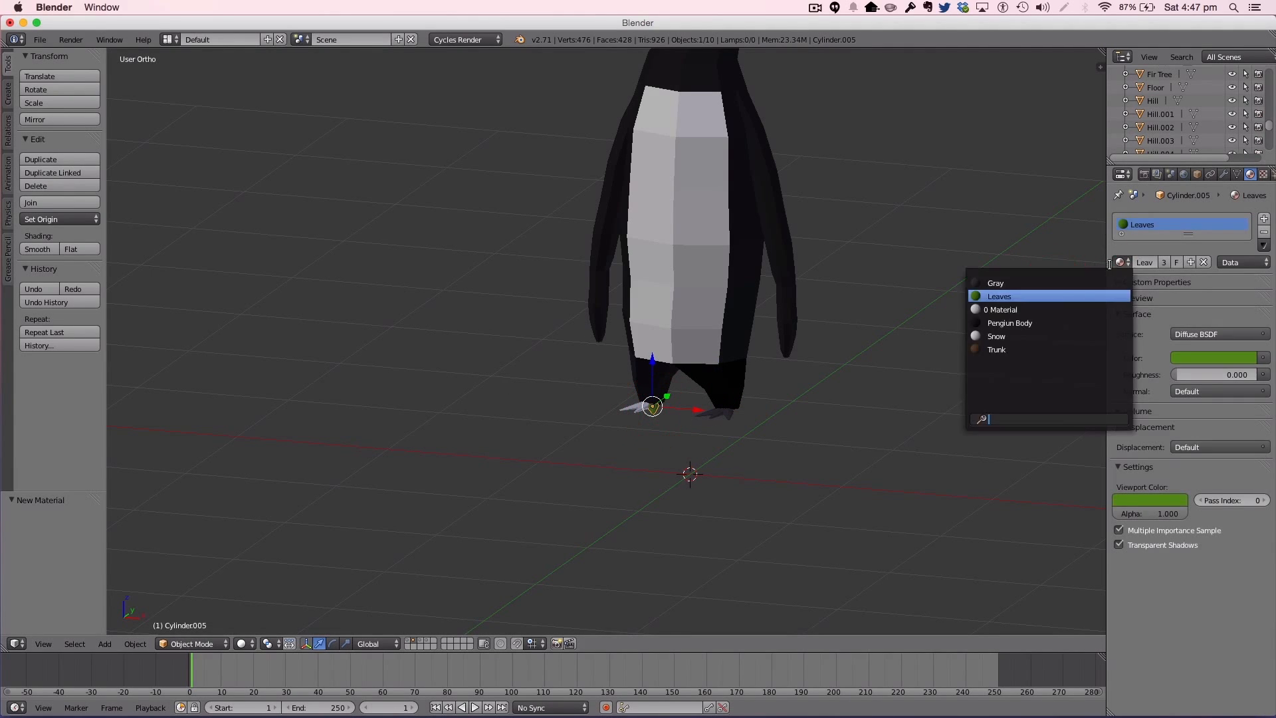
click(1077, 278)
Step: Apply the Gray material to the other foot's two remaining toe pieces and deselect everything
right_click(634, 407)
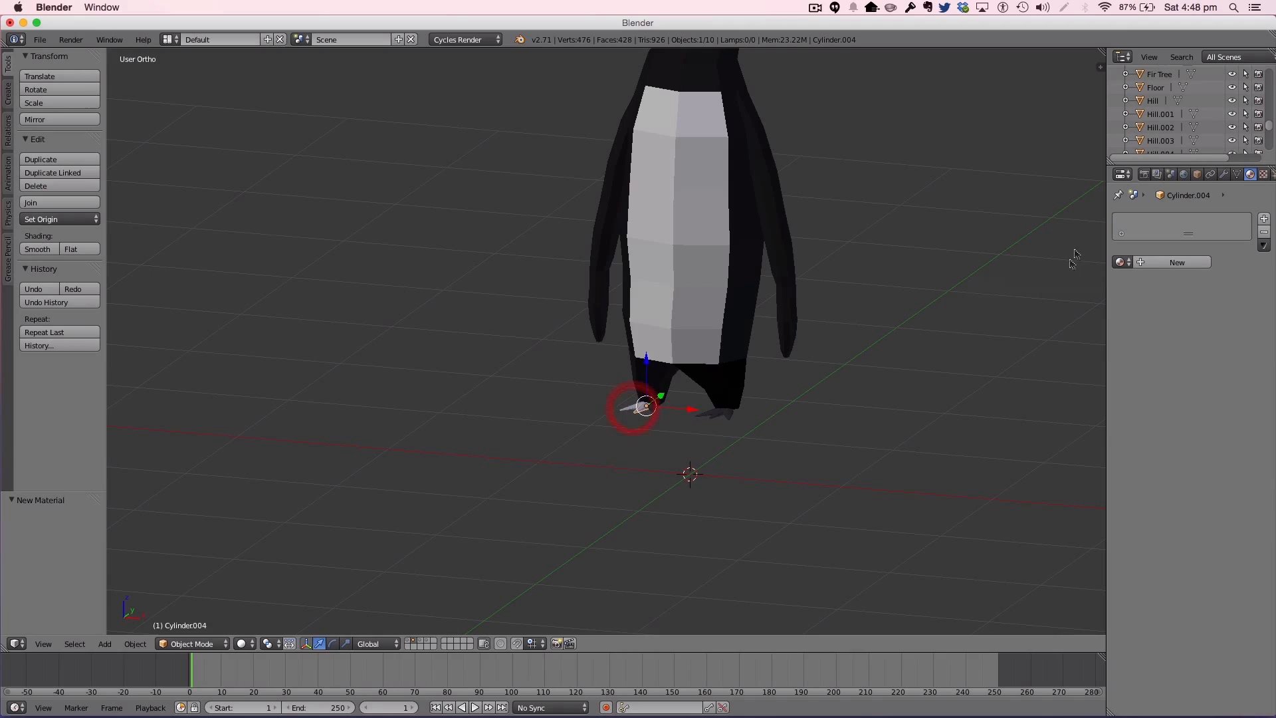
click(1120, 262)
click(1072, 283)
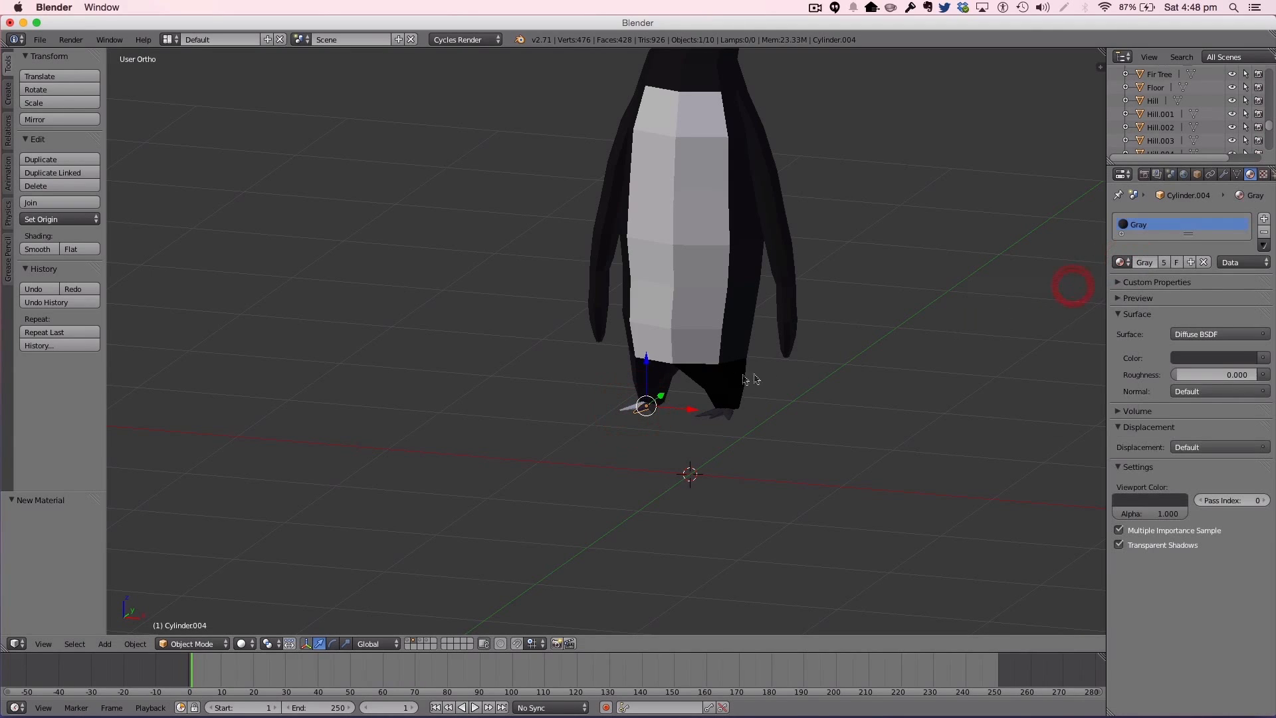
right_click(640, 406)
click(1121, 262)
click(1071, 286)
key(a)
scroll(950, 317, down, 5)
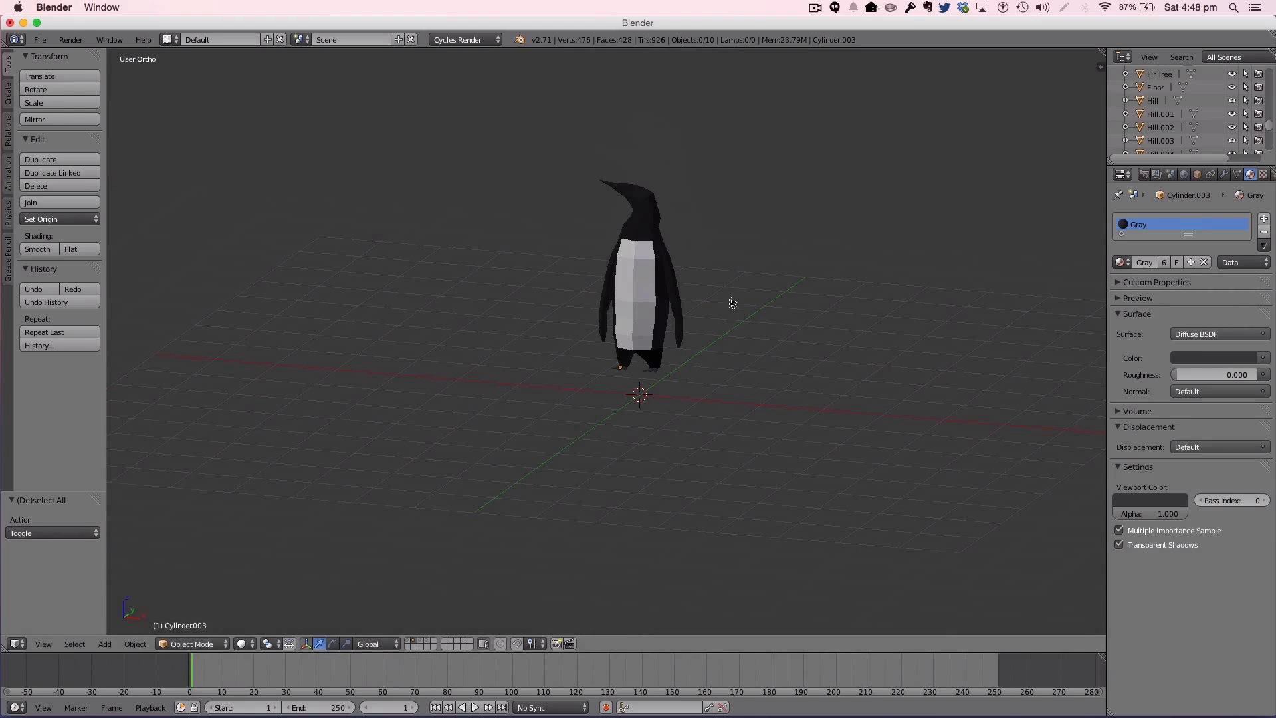
Step: Select all the separate parts of the penguin and join them into a single object
middle_drag(732, 303, 697, 311)
key(b)
drag(684, 379, 586, 193)
click(41, 202)
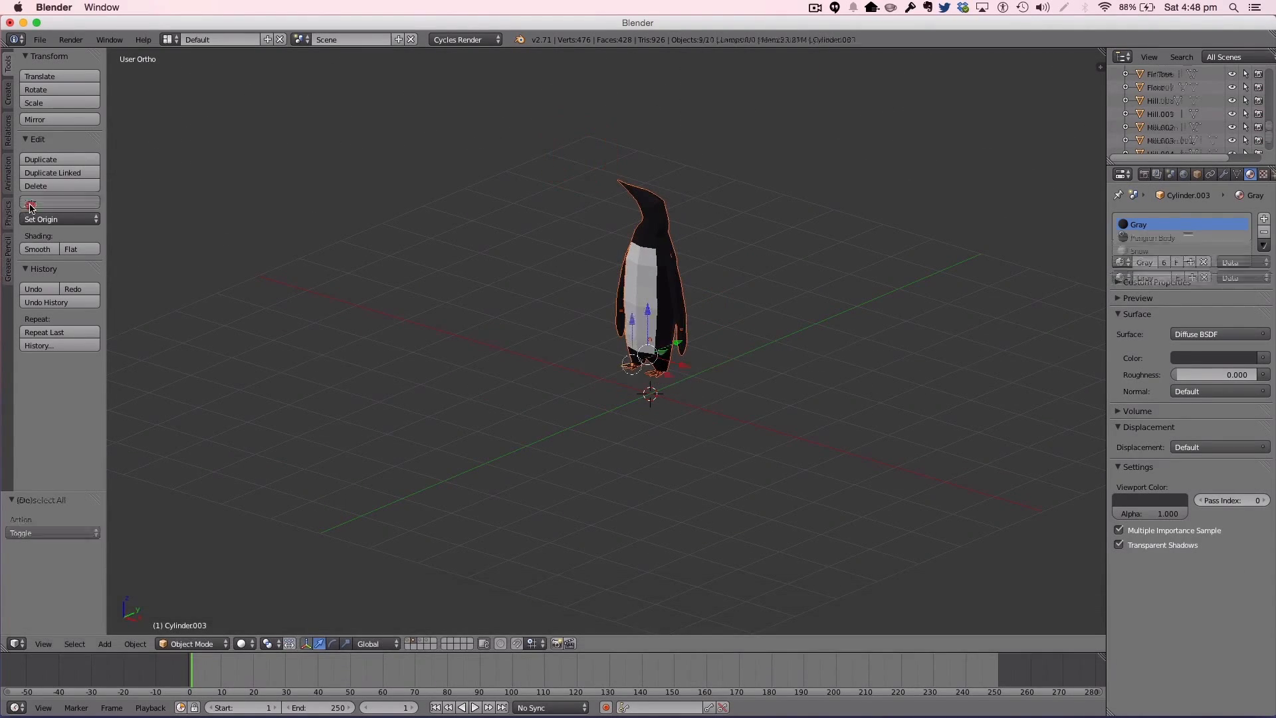
Step: Rename the joined penguin object as Pengiun
click(1196, 175)
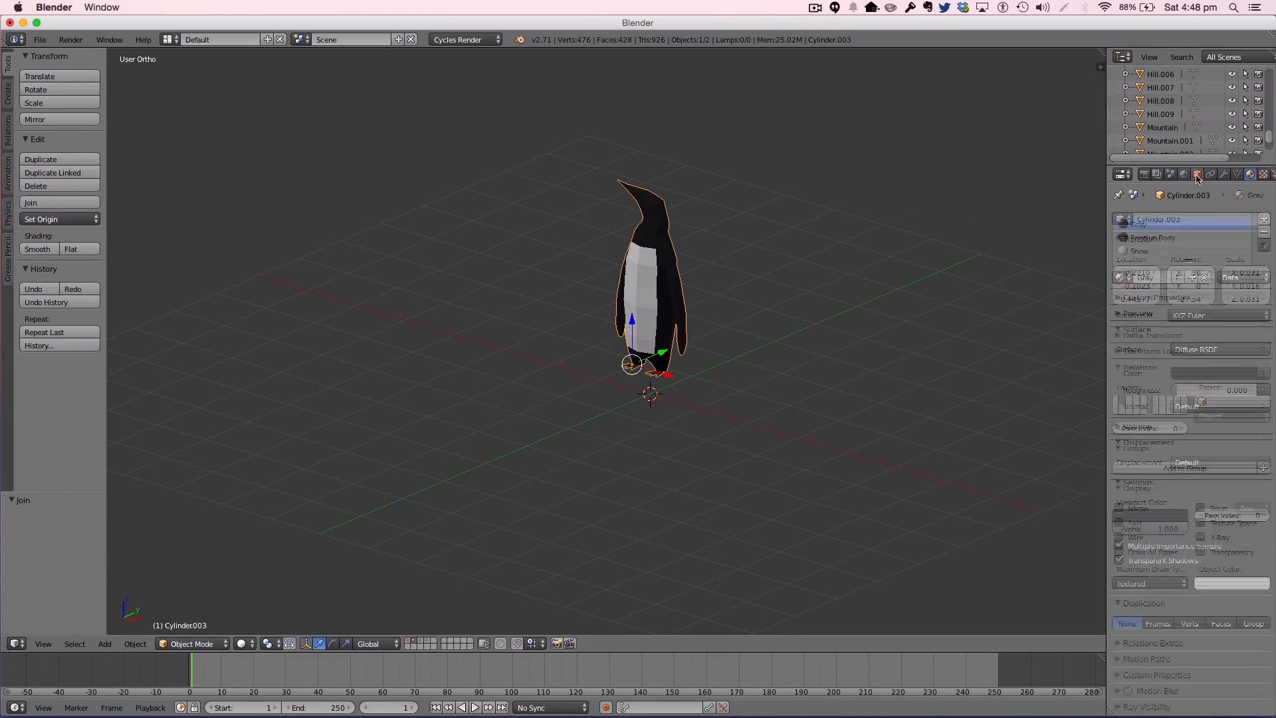
click(1164, 218)
text(Pengiun)
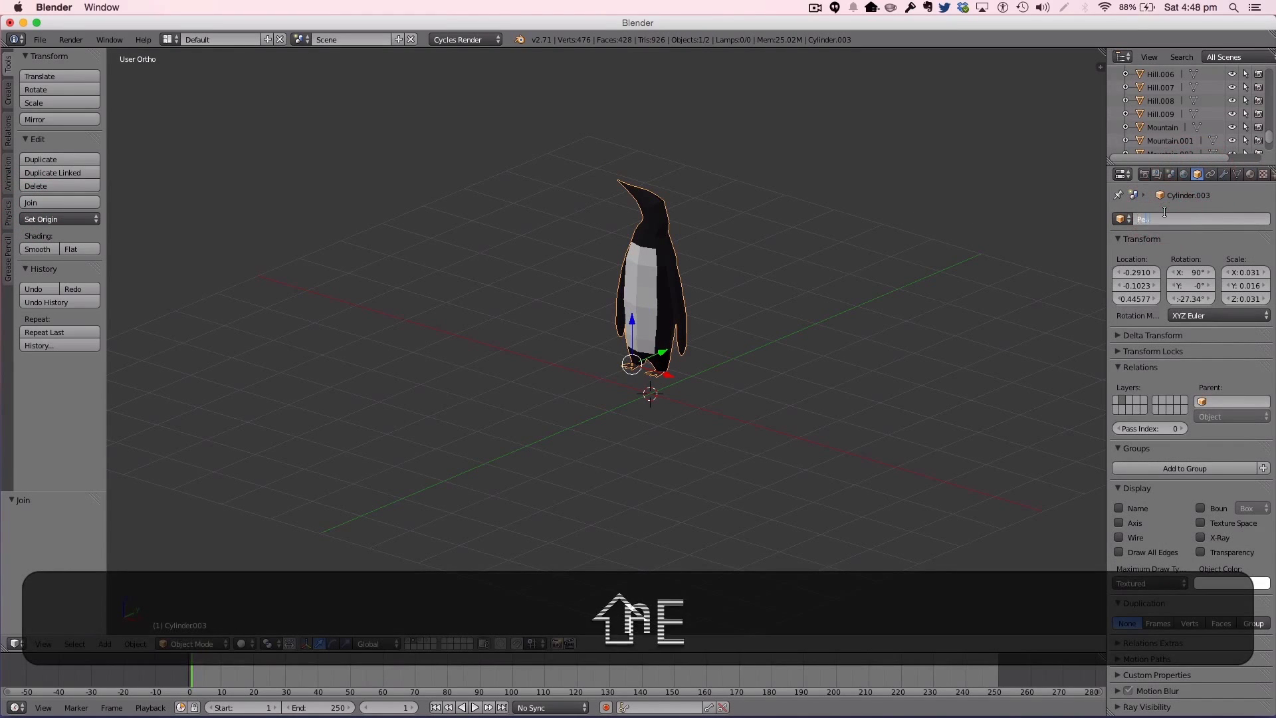
key(Return)
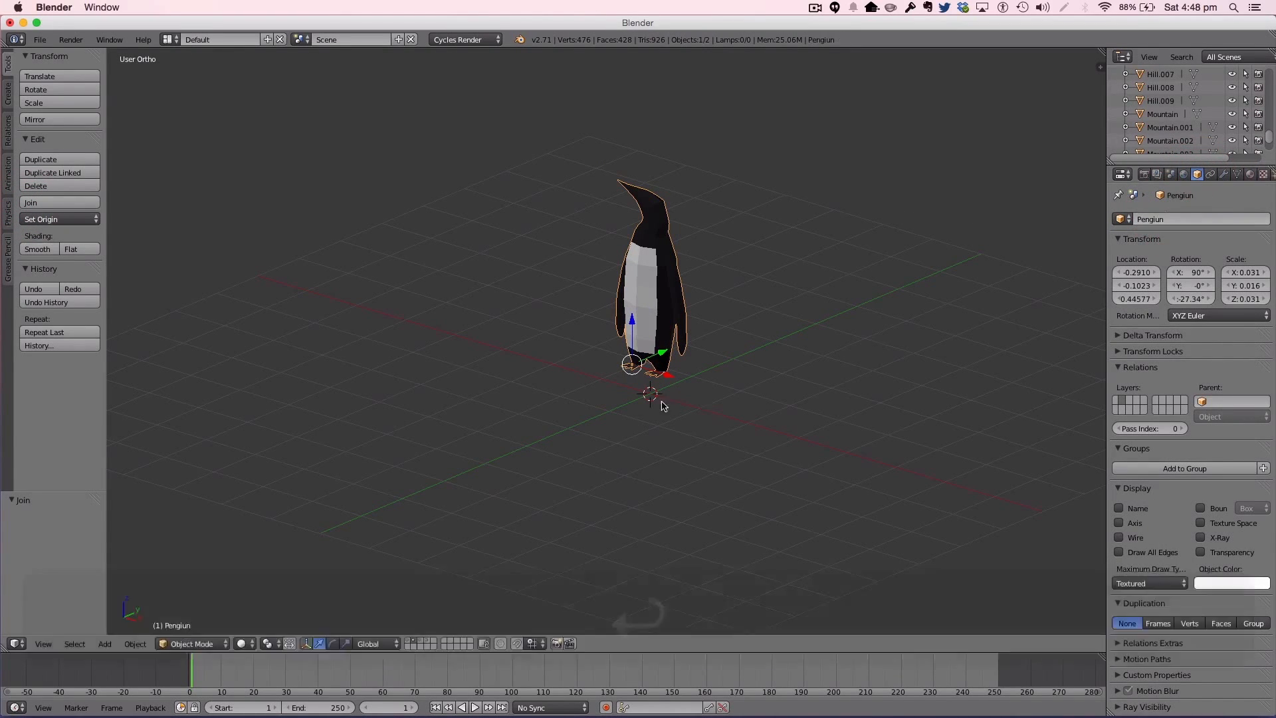
Step: Show the layer with the house and give its walls a new material named Timber
click(421, 642)
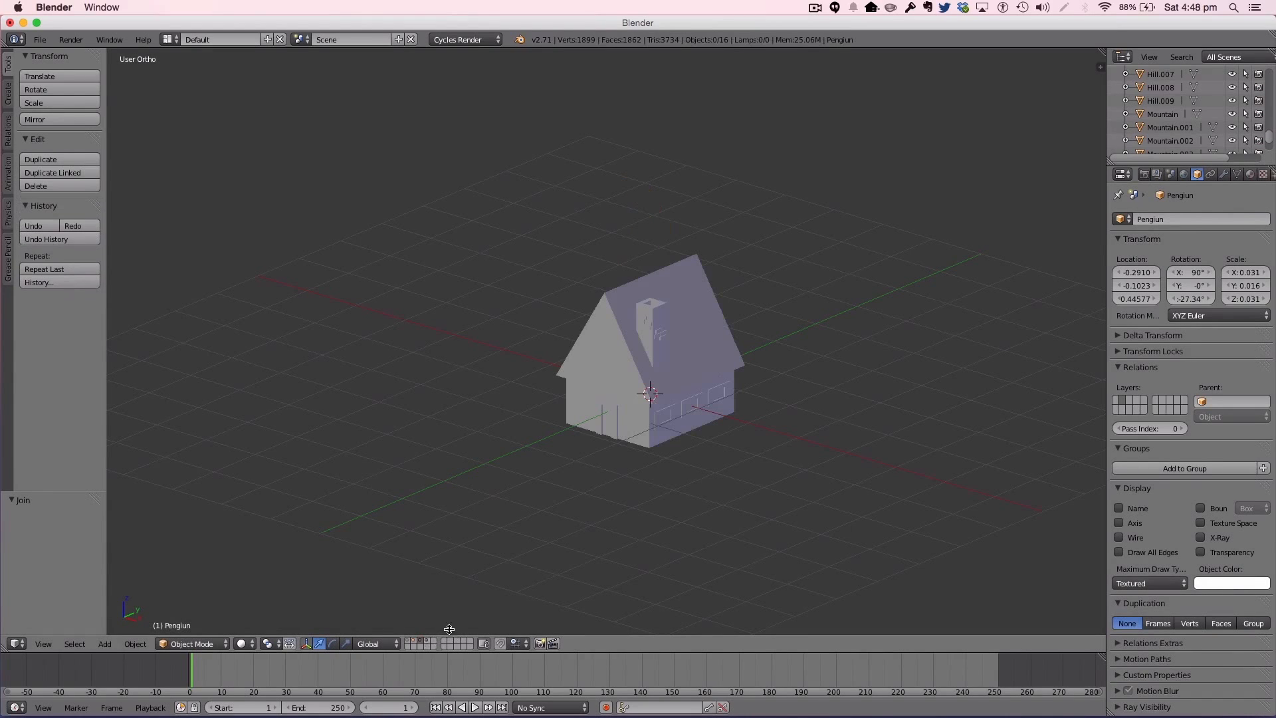
scroll(616, 451, up, 4)
right_click(625, 475)
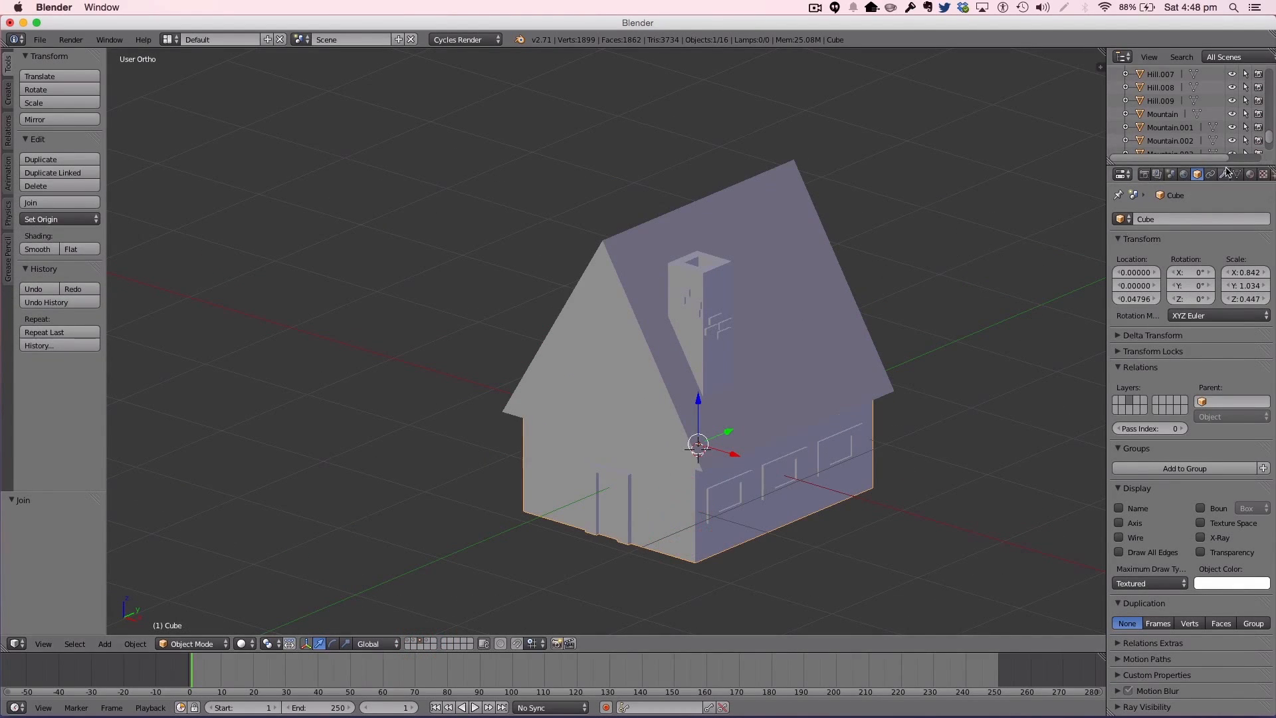
click(1249, 173)
click(1263, 219)
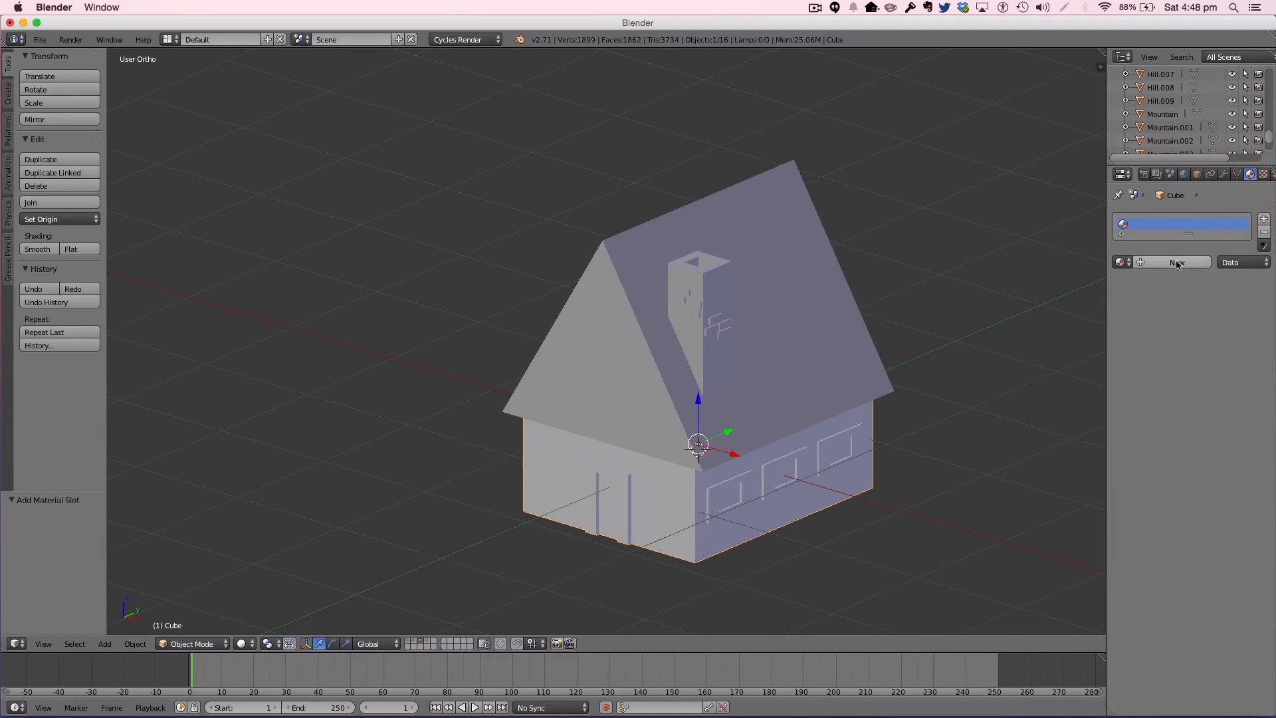
click(1176, 263)
double_click(1170, 262)
text(Timber)
key(Return)
Step: Set the Timber material's diffuse color to brown and sample the same brown for its viewport color
click(1213, 358)
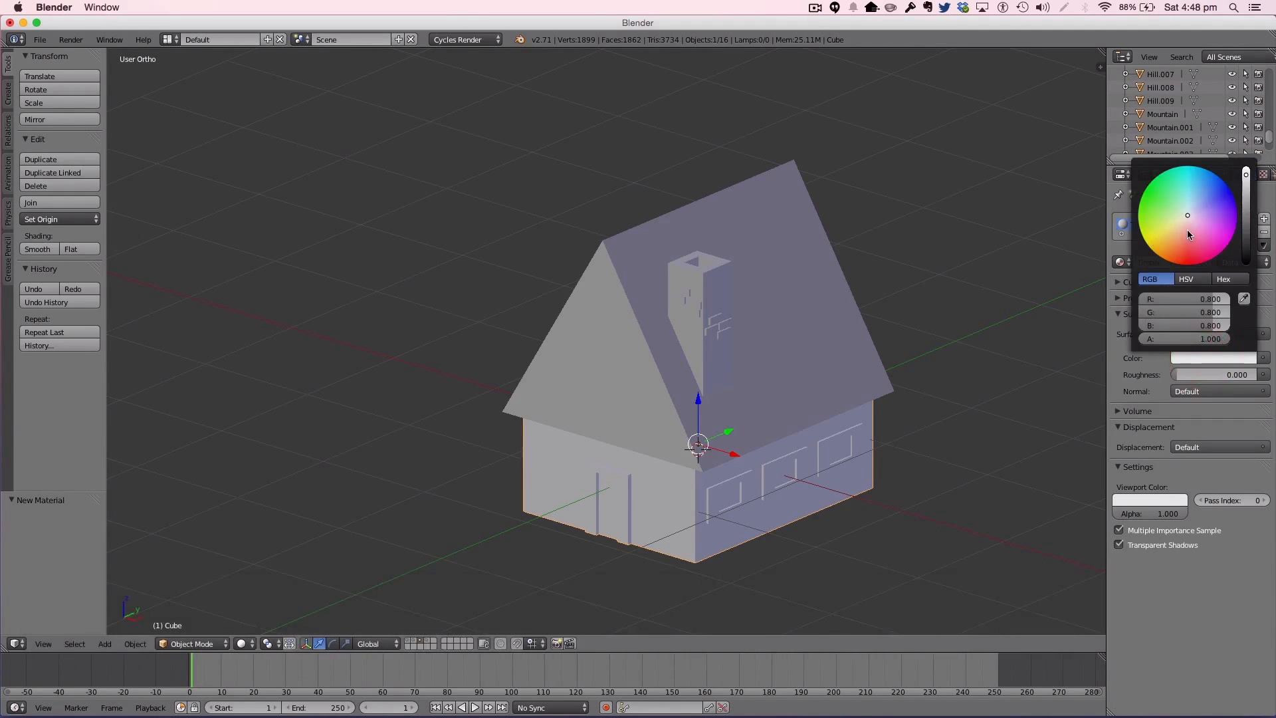
click(1175, 239)
mouse_move(1246, 219)
mouse_down()
mouse_move(1246, 245)
mouse_move(1246, 218)
mouse_up()
click(1163, 501)
click(1176, 454)
click(1202, 356)
Step: Assign the existing Timber material to the house roof
right_click(831, 344)
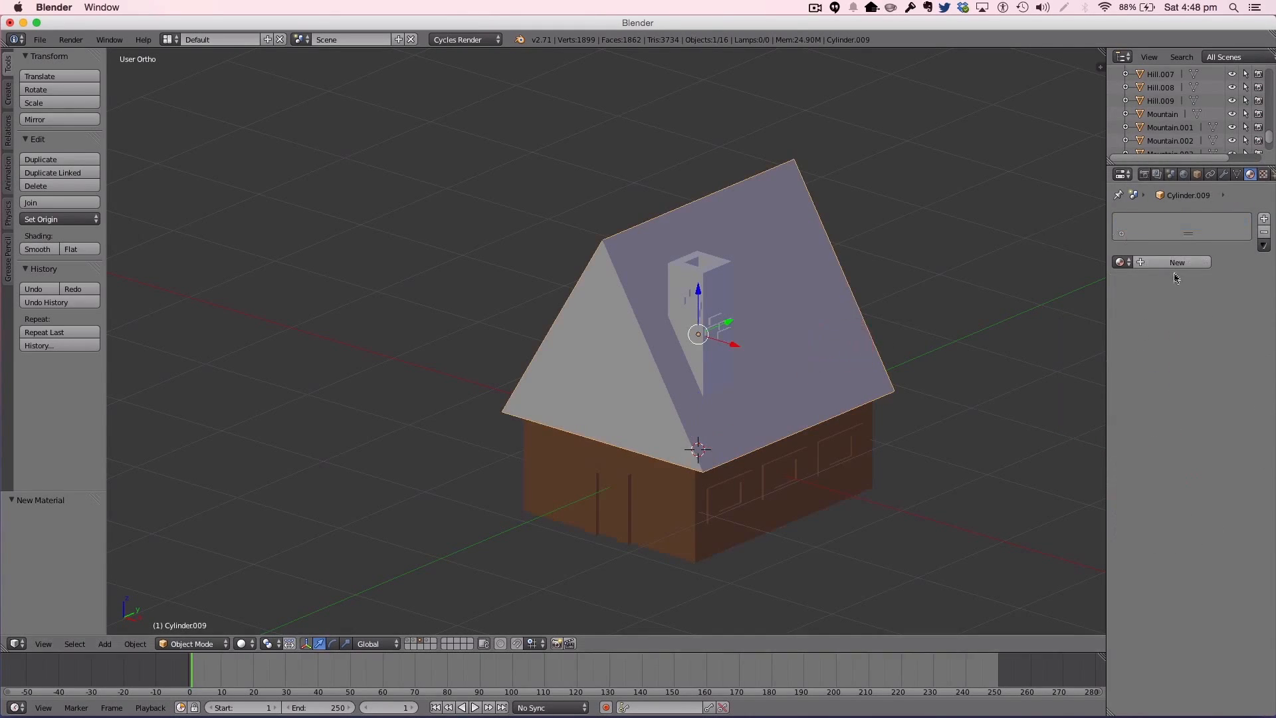
click(1120, 262)
click(1017, 349)
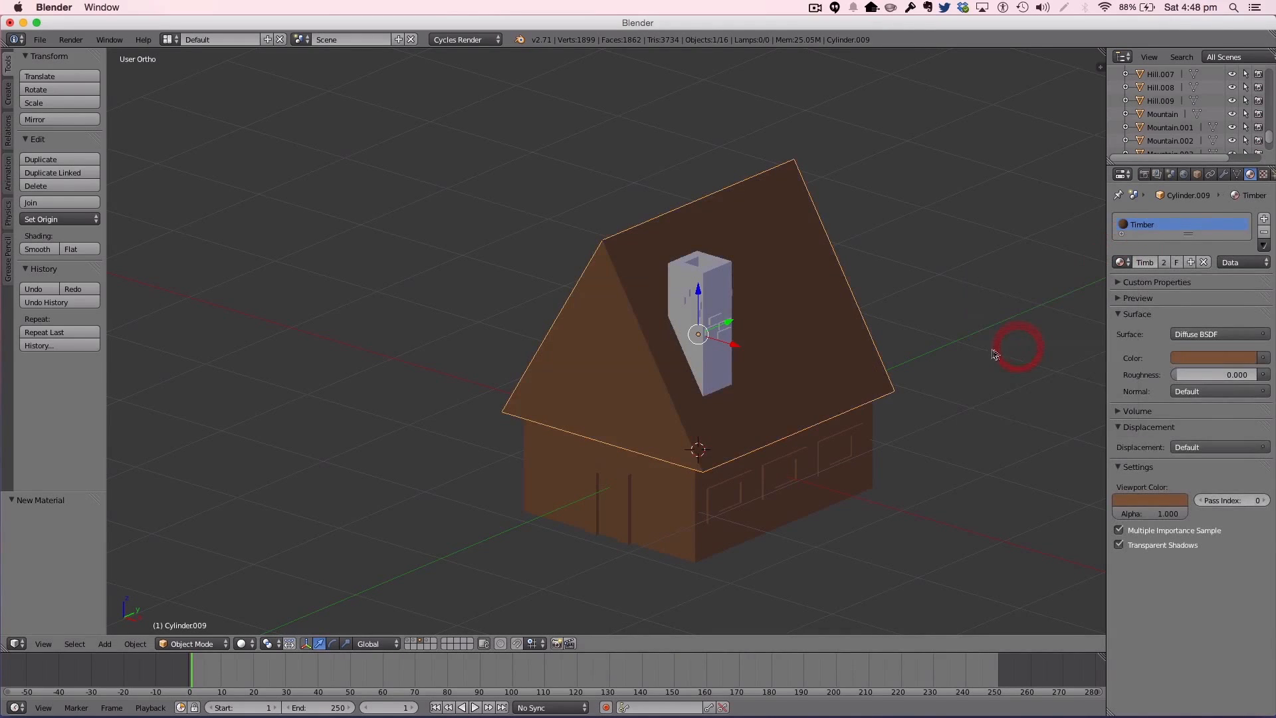
Step: Assign the existing Gray material to the chimney
right_click(703, 372)
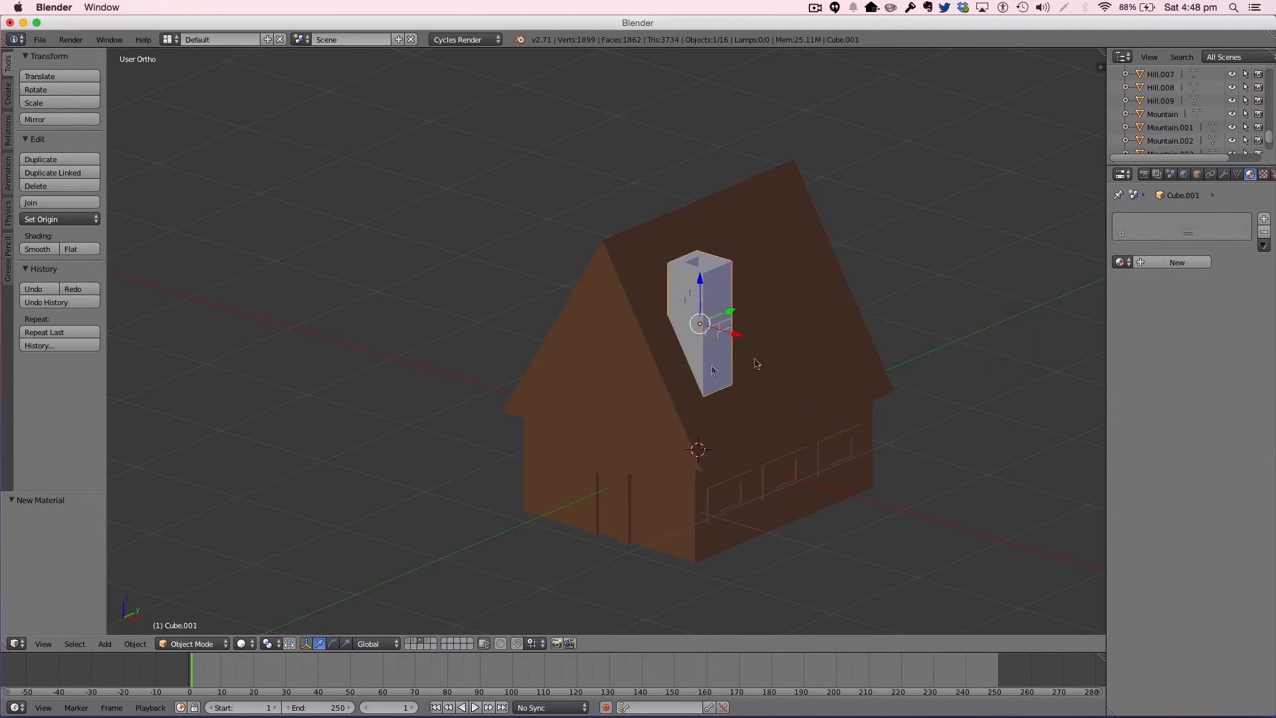
click(1118, 262)
click(1053, 284)
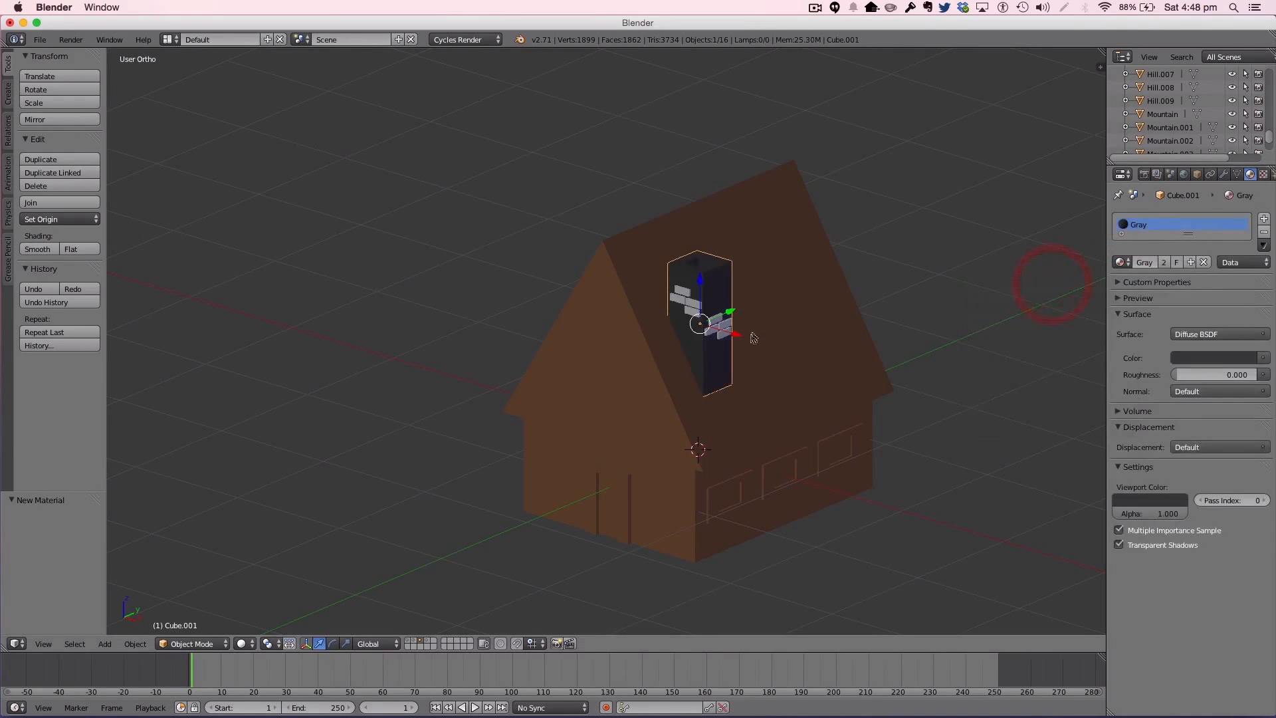
Step: Add a second material slot to the house walls with a new material named Bricks
right_click(678, 492)
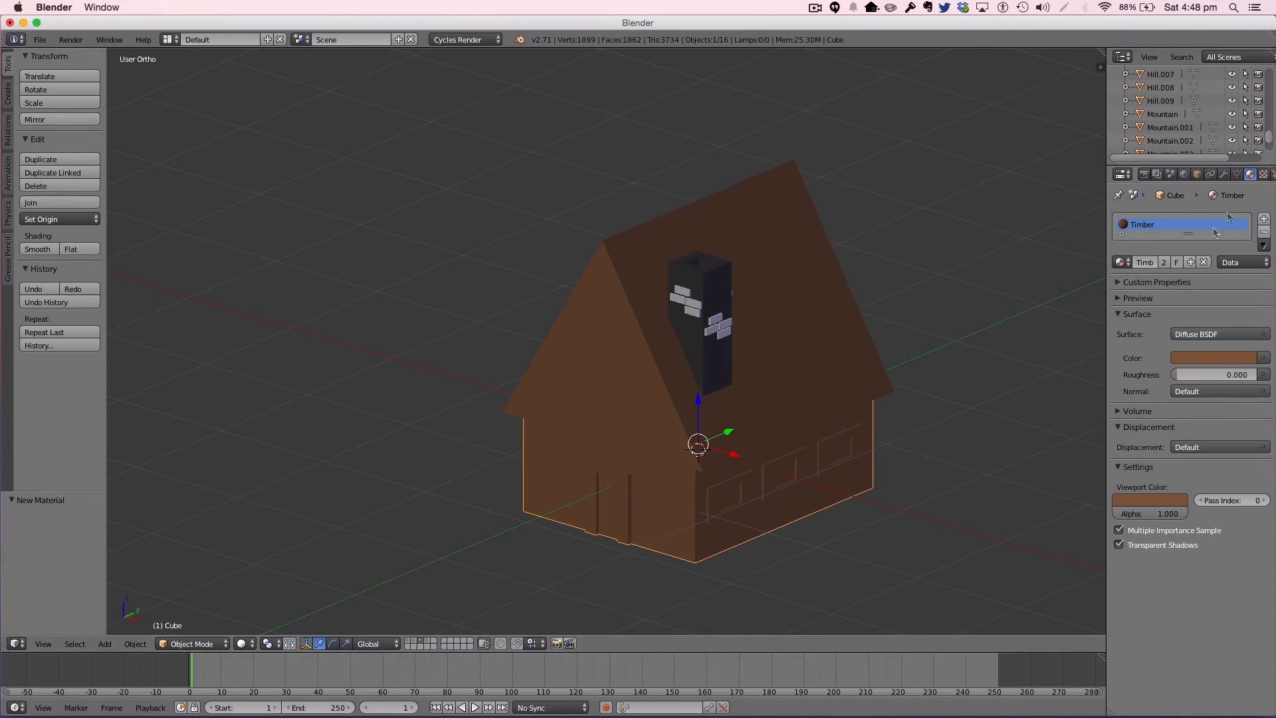
click(1259, 219)
click(1156, 264)
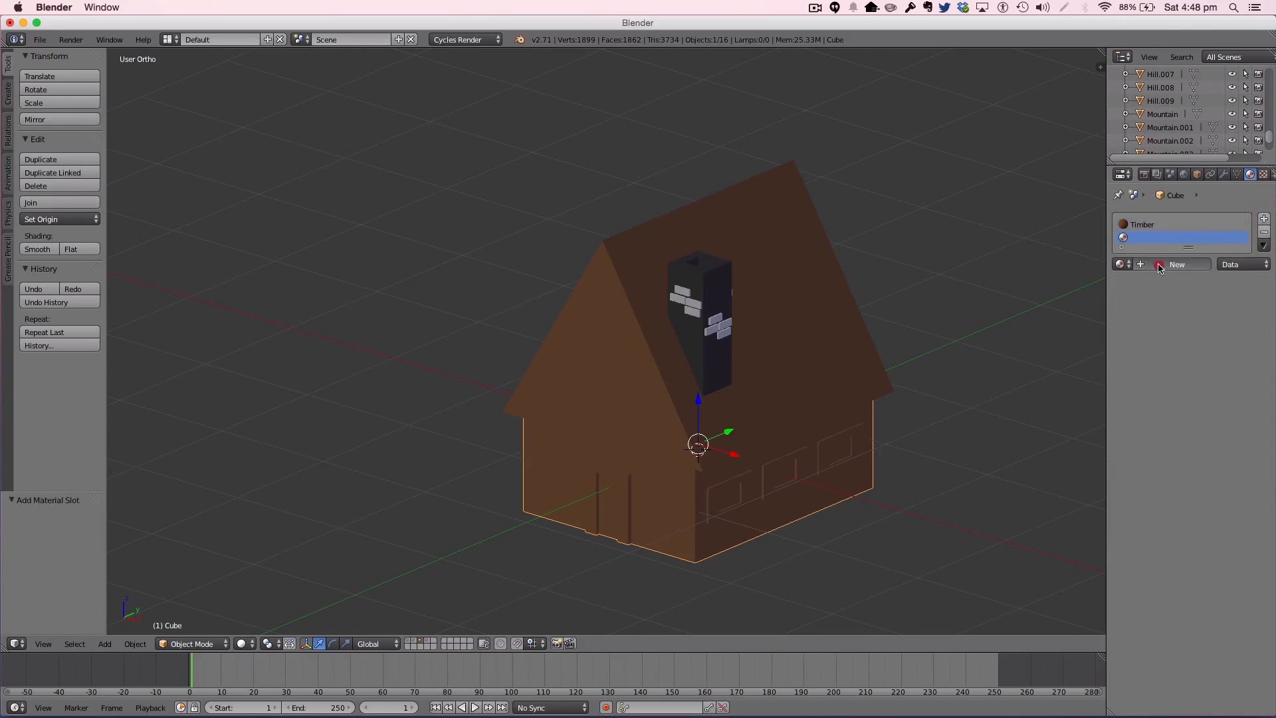
double_click(1157, 264)
text(MA)
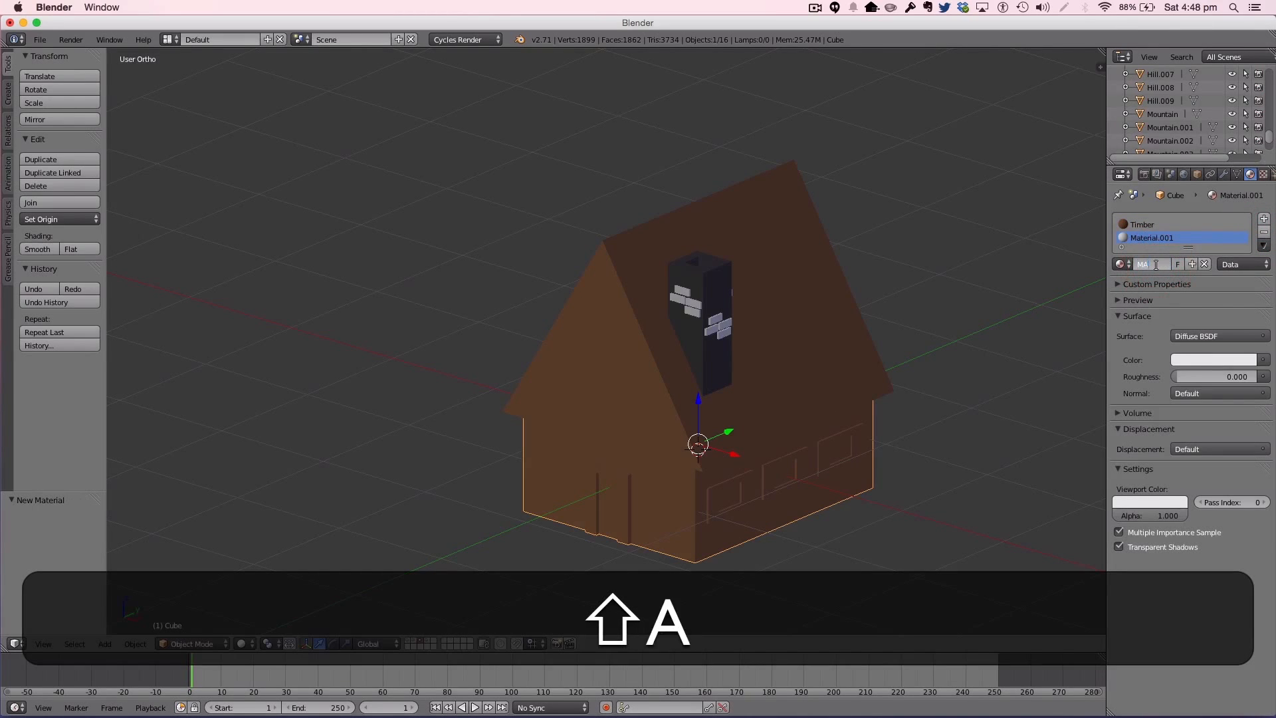
key(BackSpace)
key(shift+BackSpace)
text(Bric)
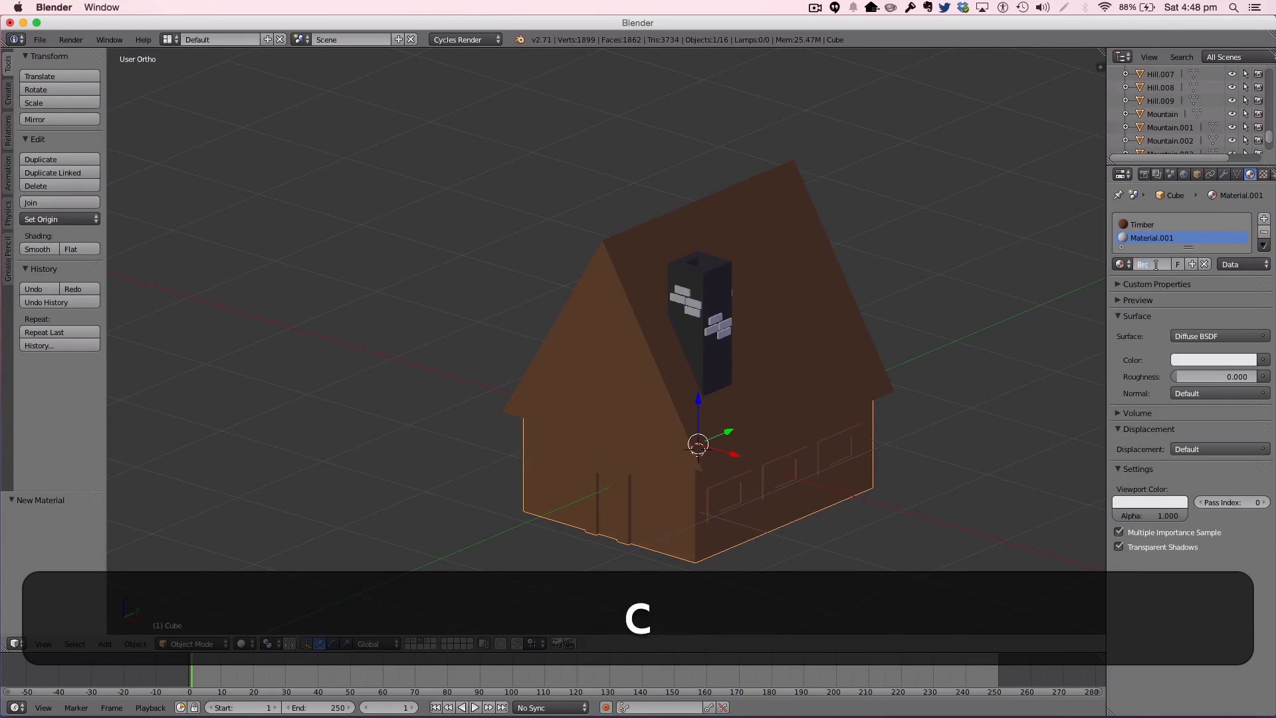
key(BackSpace)
key(BackSpace)
text(icks)
key(Return)
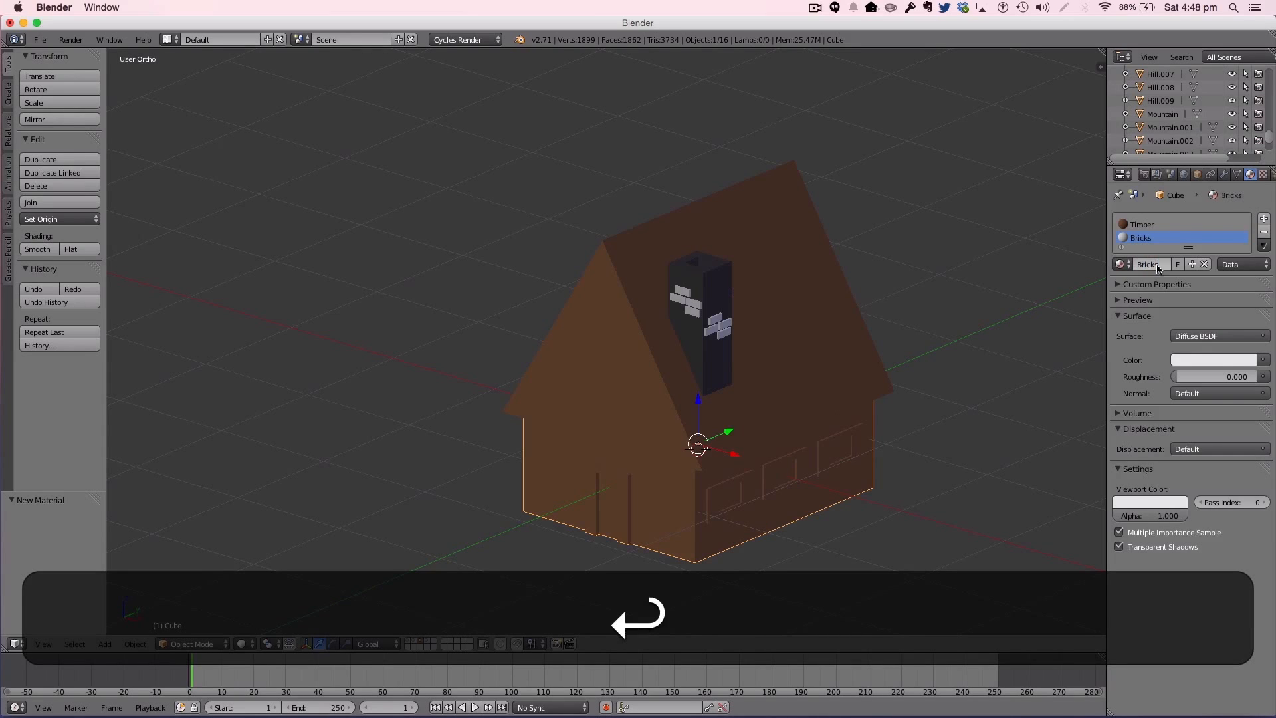
Step: Set the Bricks diffuse color to dark red (R 0.152, G 0.039, B 0.031) and sample it for the viewport color
click(1209, 359)
click(1196, 254)
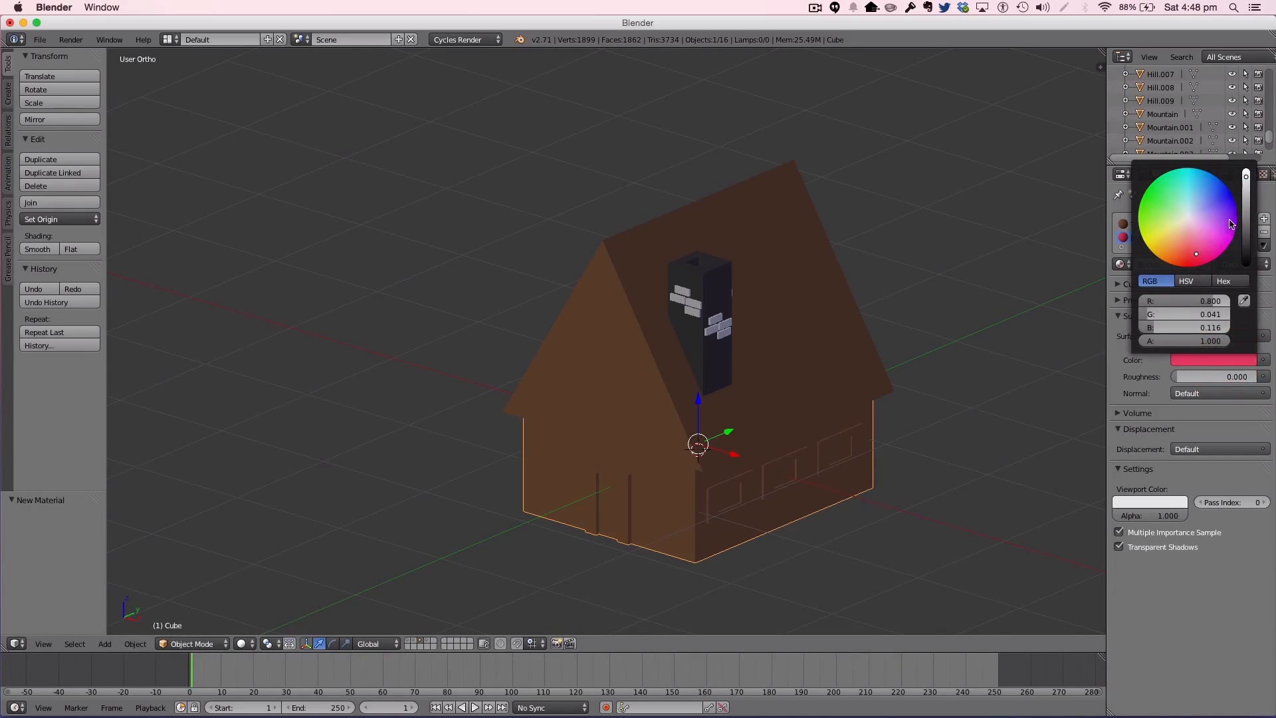
click(1247, 224)
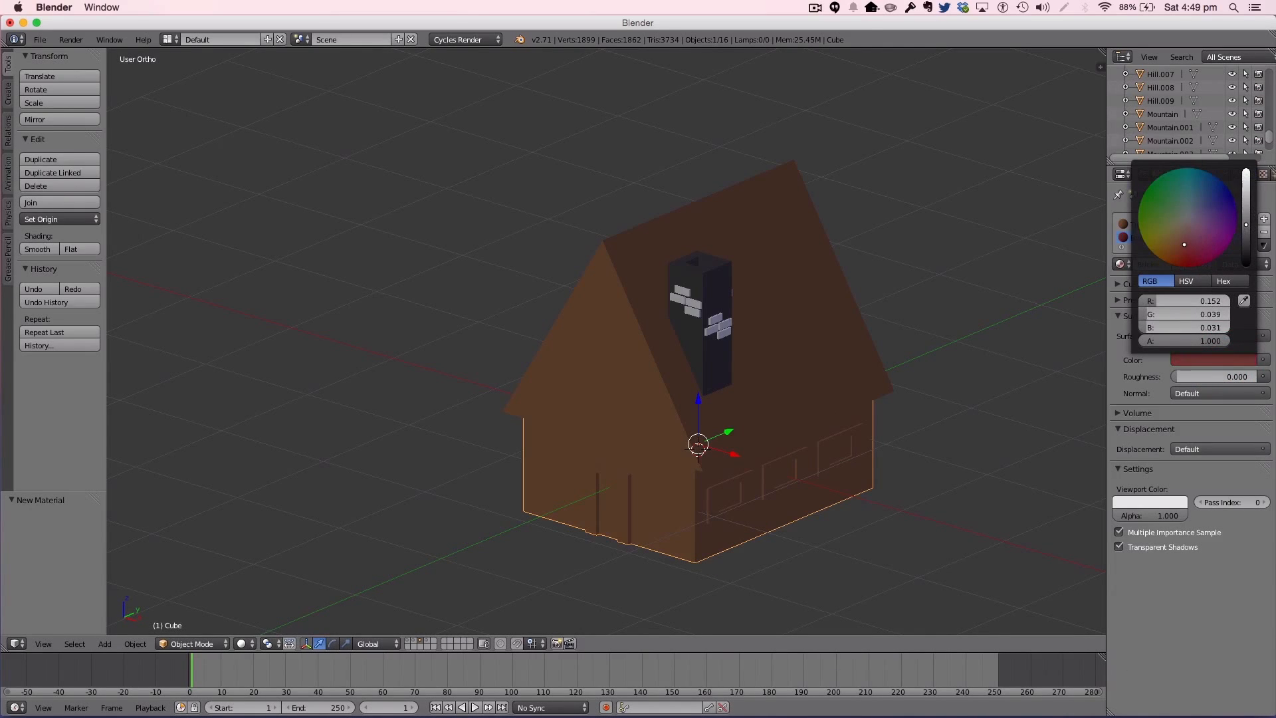
click(1174, 500)
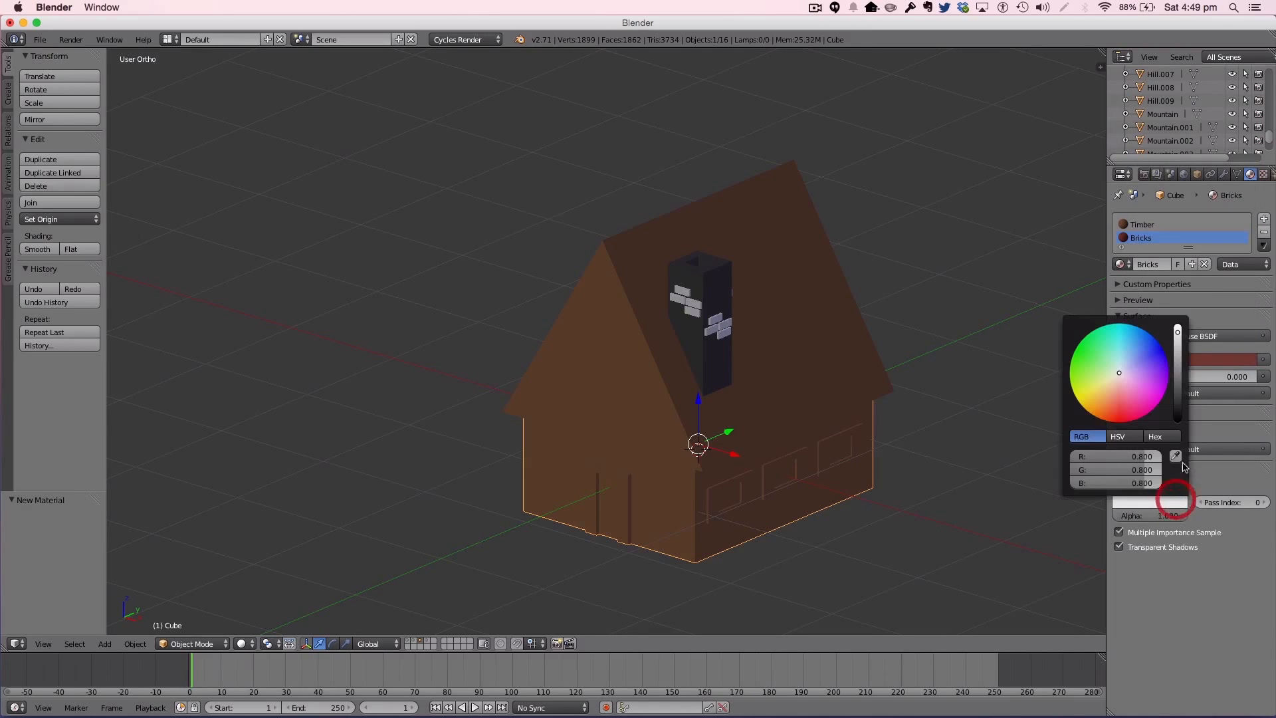
click(1177, 454)
click(1214, 357)
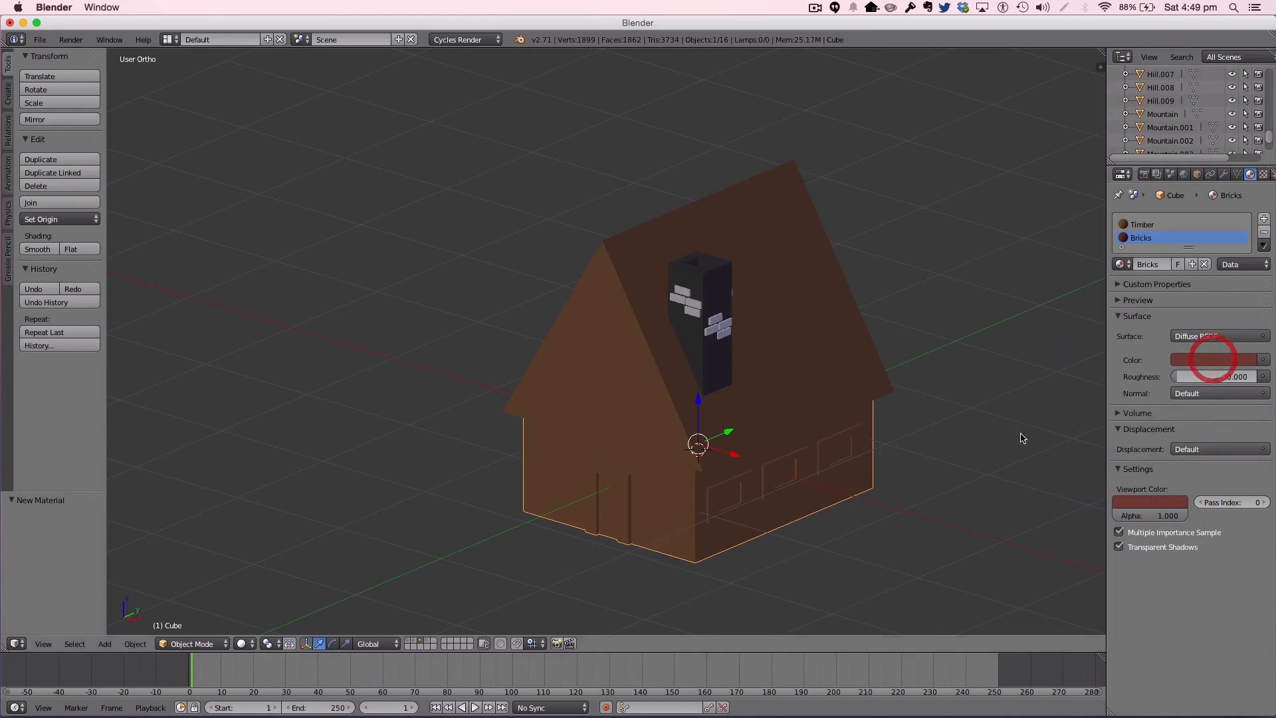
Step: Join several of the small brick blocks on the chimney's front face into one object
right_click(688, 311)
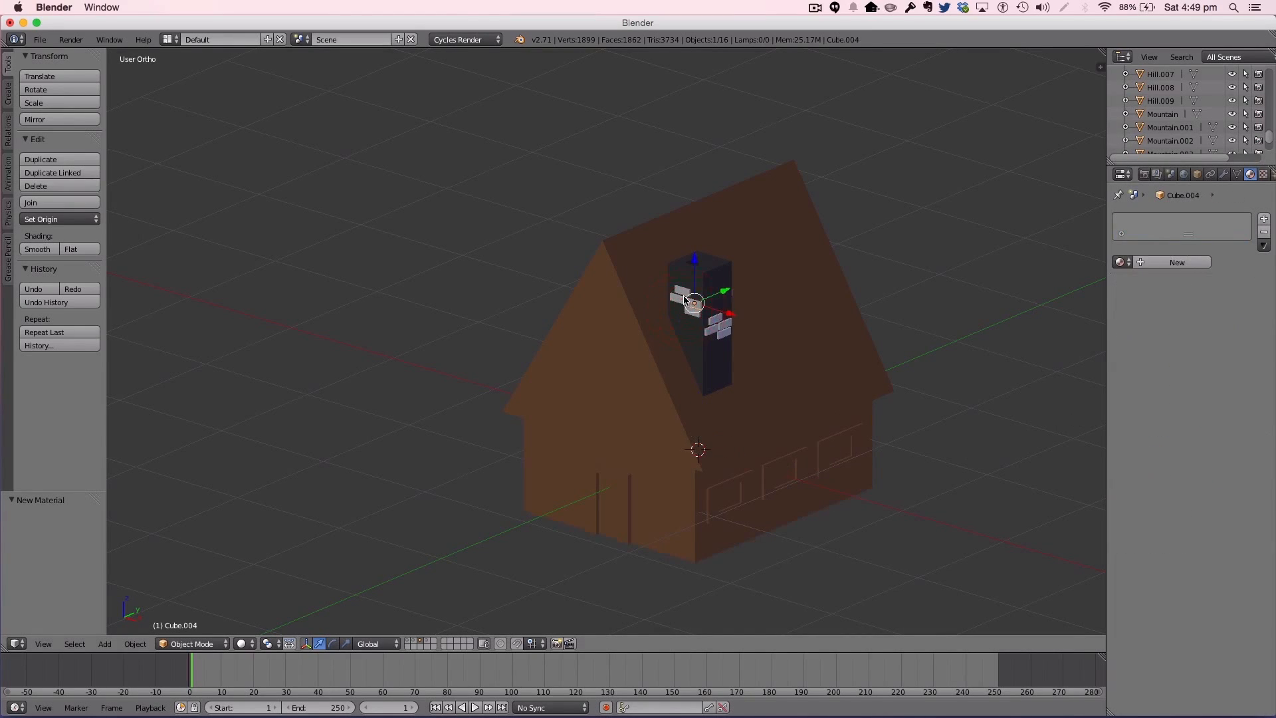
key(shift)
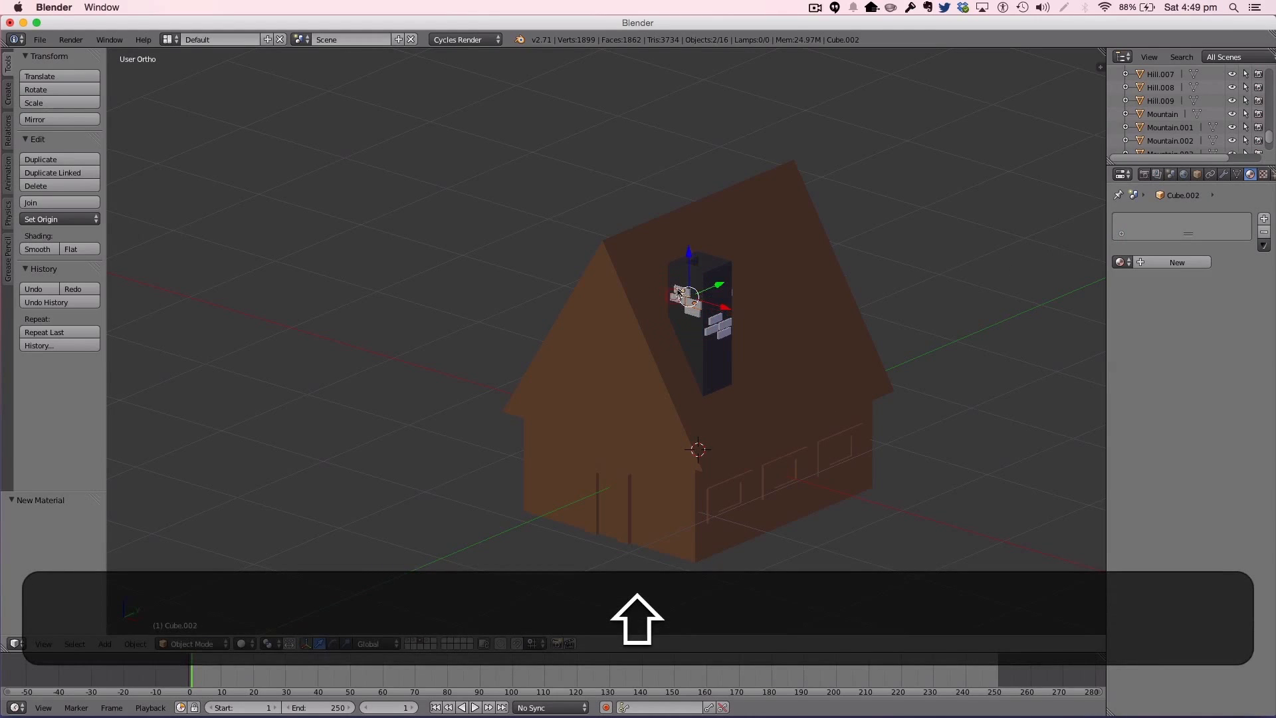
click(59, 202)
right_click(673, 296)
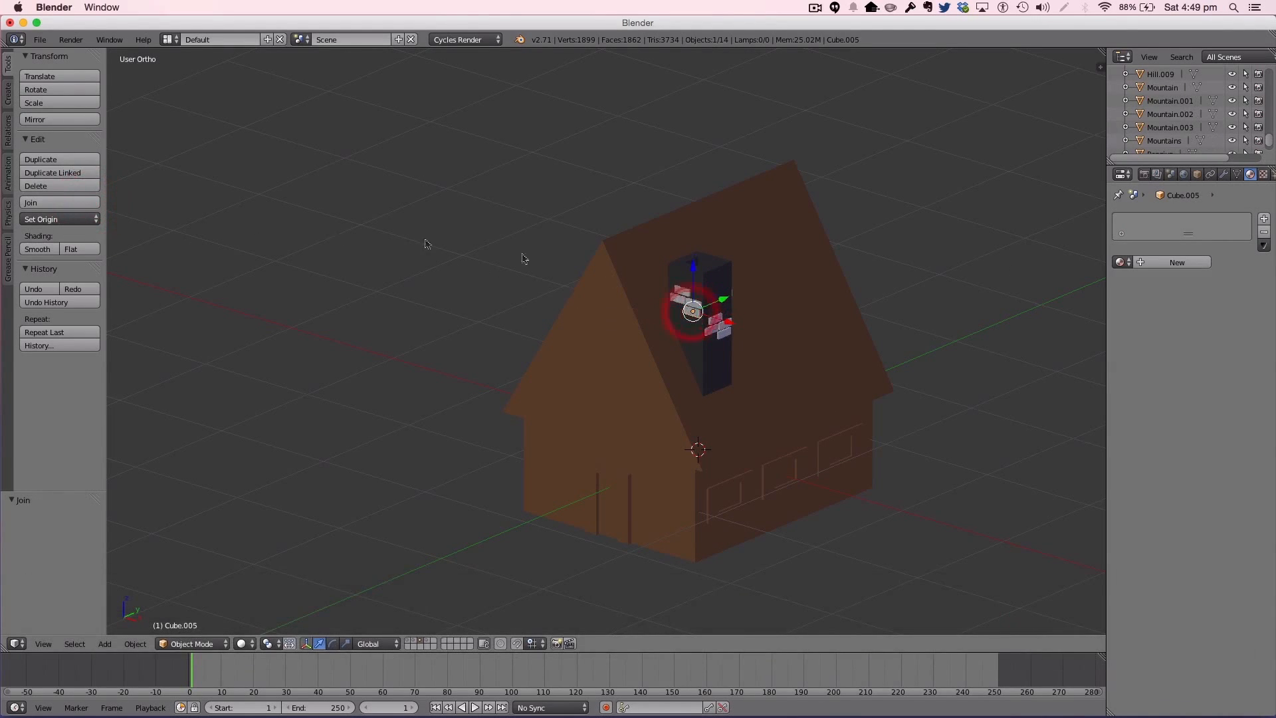
key(shift)
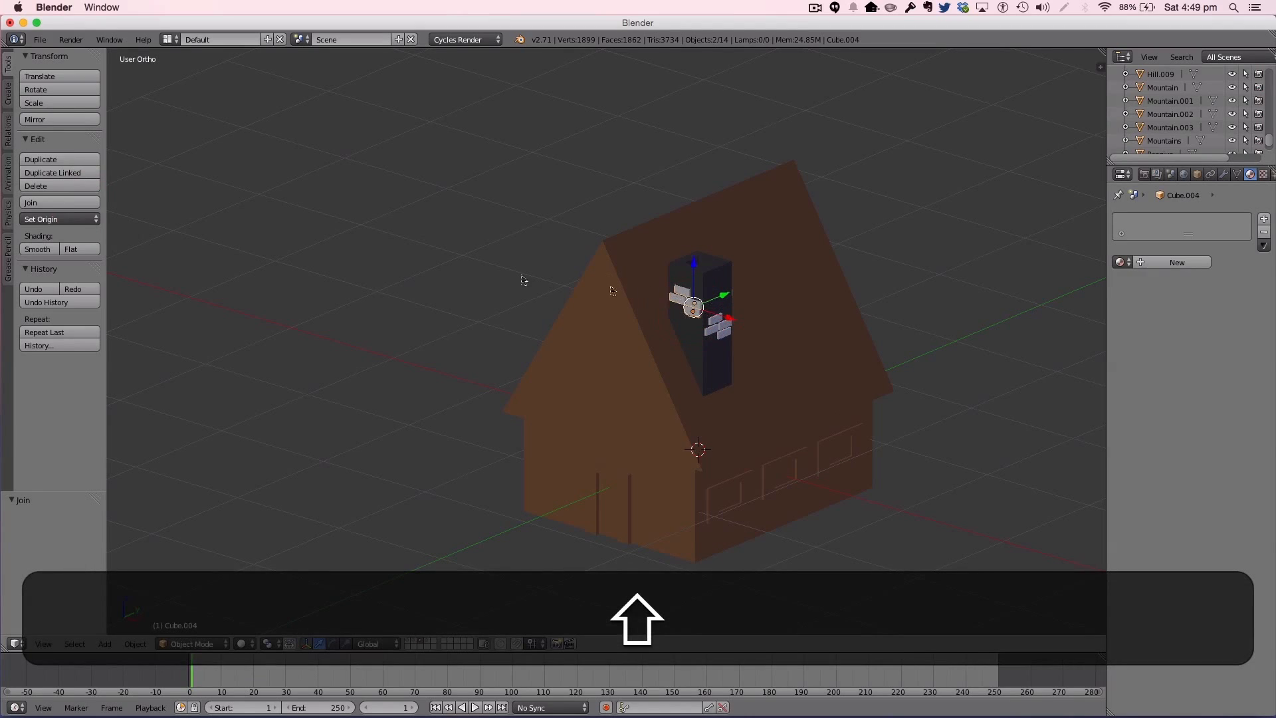
click(60, 202)
Step: Add the brick blocks on the chimney's adjacent side face to the joined bricks object
scroll(810, 343, up, 4)
right_click(847, 310)
shift+right_click(829, 296)
shift+right_click(824, 318)
shift+right_click(776, 283)
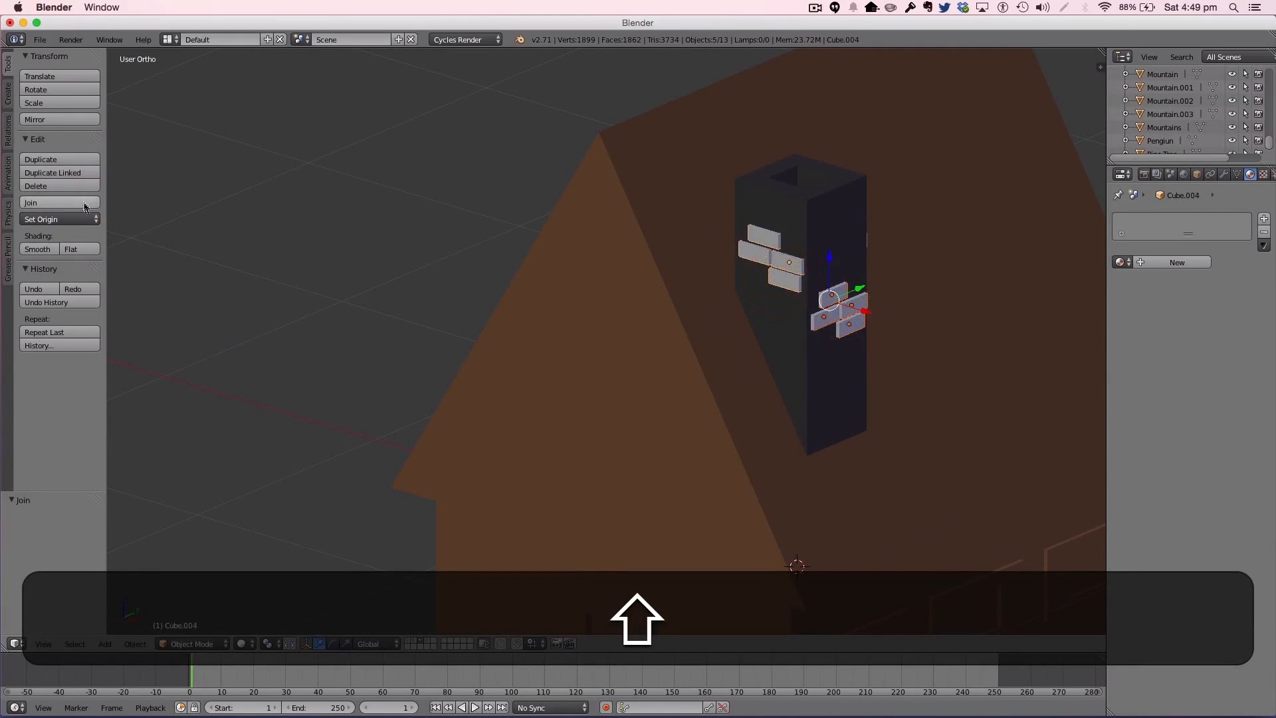
click(59, 202)
Step: Join the remaining brick blocks around the chimney into the same object and assign it the Bricks material
middle_drag(854, 303, 709, 316)
right_click(513, 325)
shift+right_click(485, 328)
shift+right_click(489, 351)
shift+right_click(490, 374)
shift+right_click(459, 381)
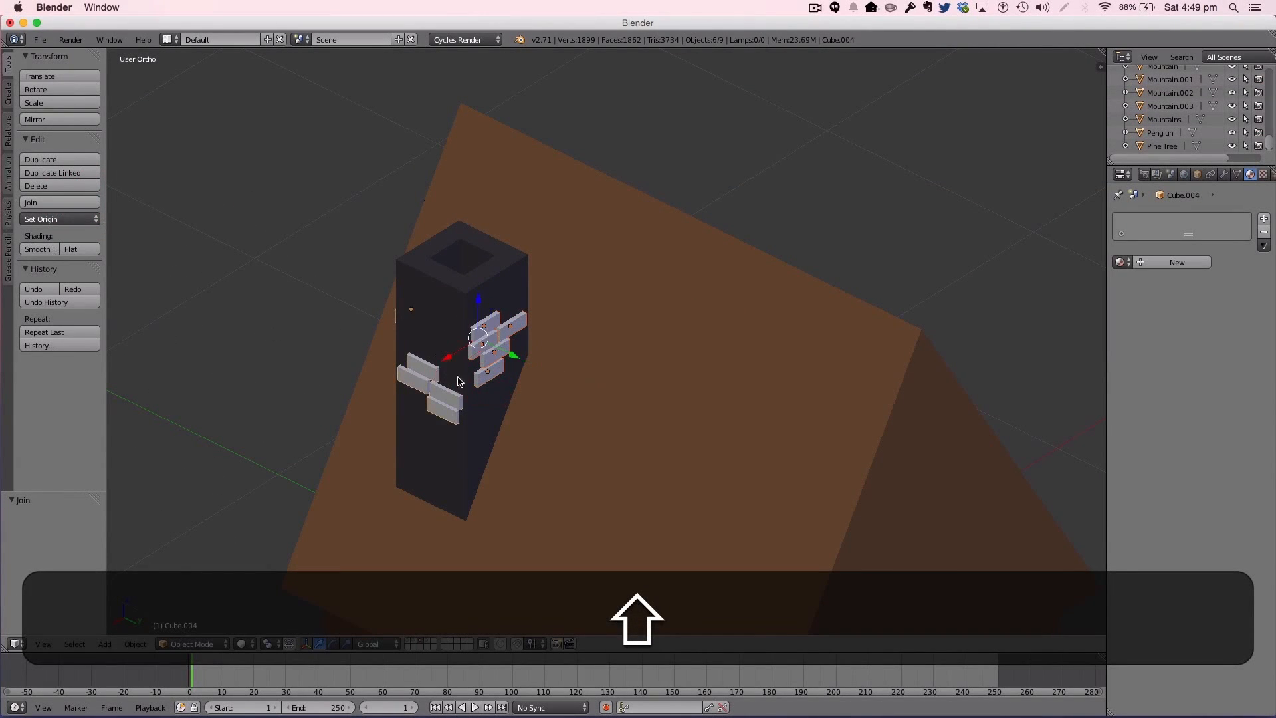
click(60, 202)
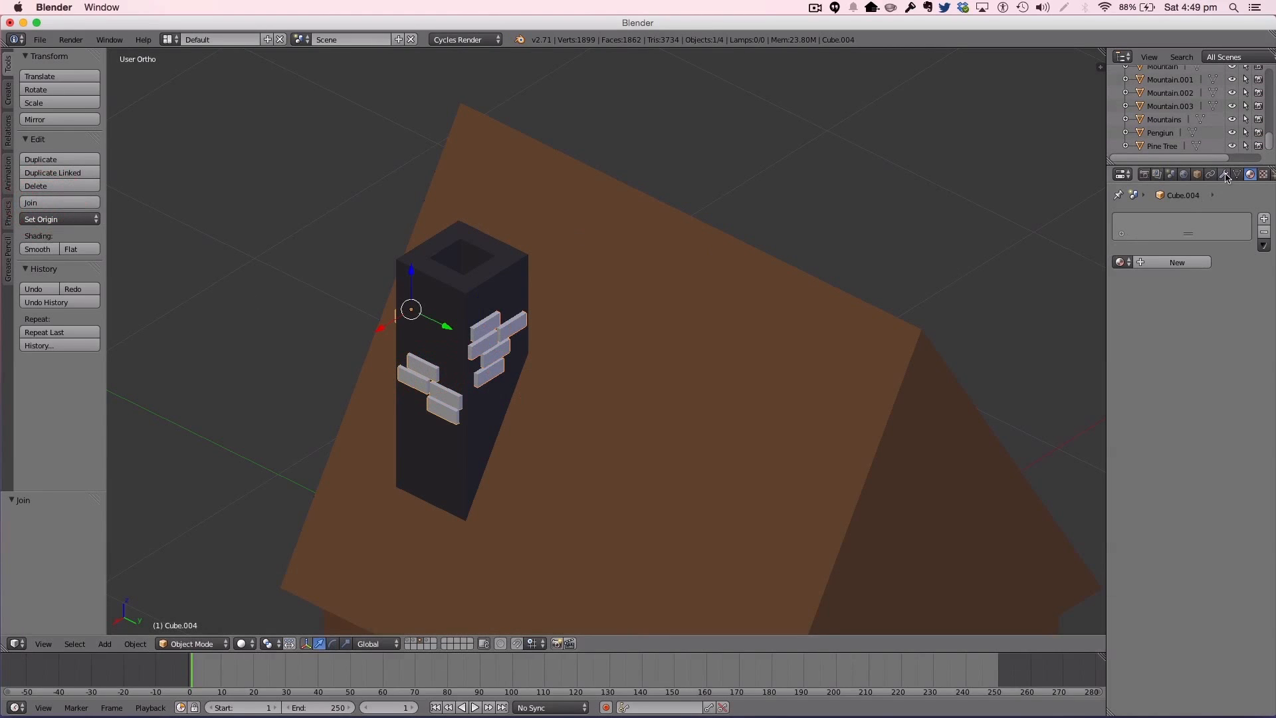
click(1121, 261)
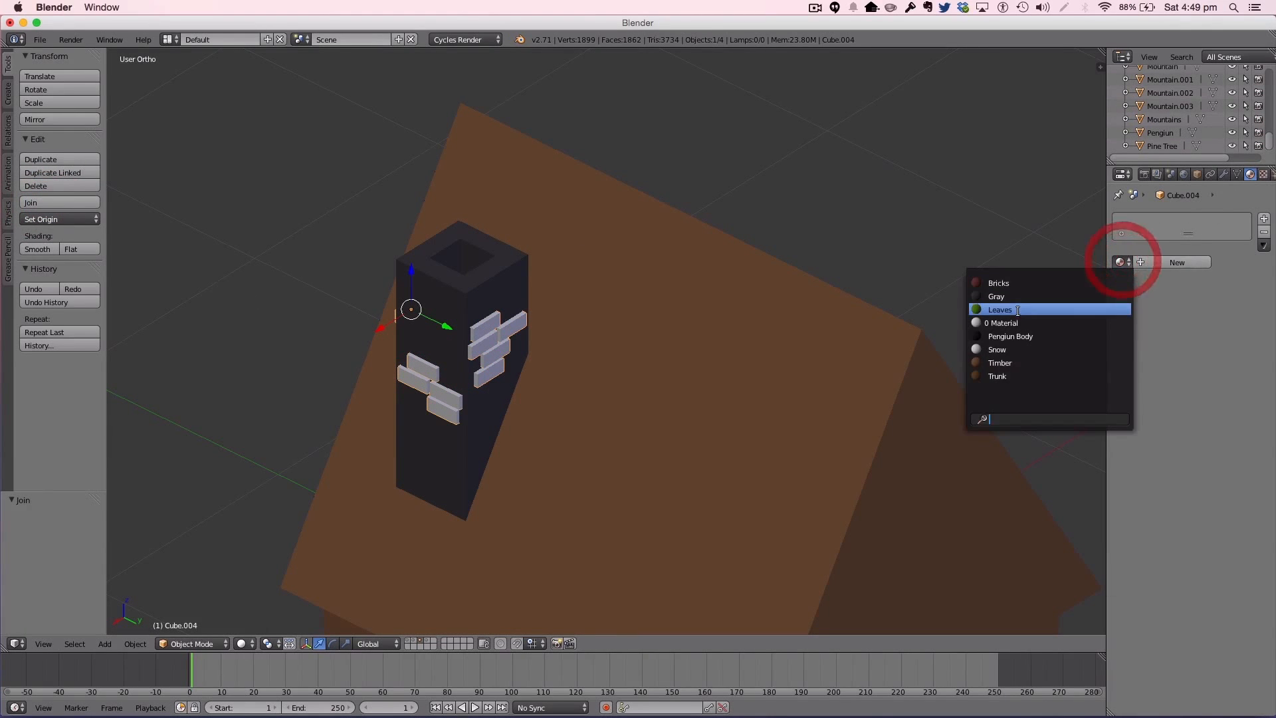
click(1015, 282)
Step: Assign the Bricks material to the wall faces that frame the front doorway of the house
middle_drag(625, 317, 772, 305)
right_click(834, 589)
key(Tab)
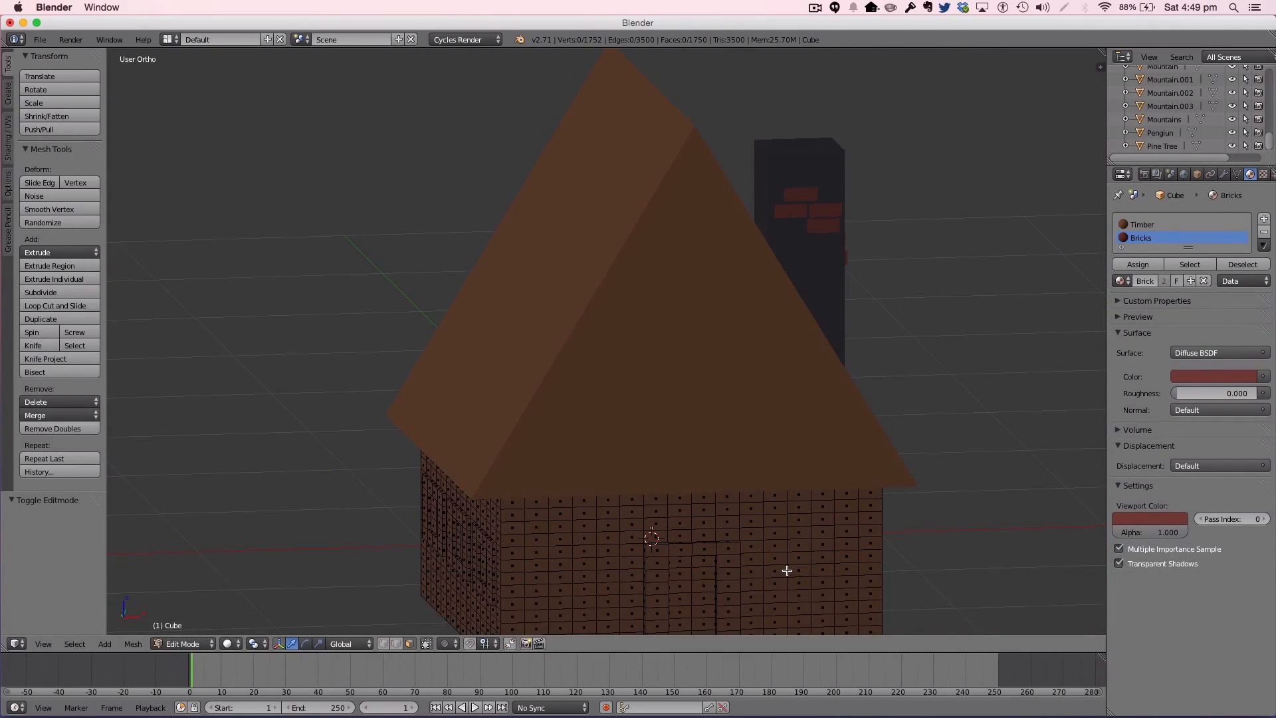
key(1)
scroll(743, 578, down, 1)
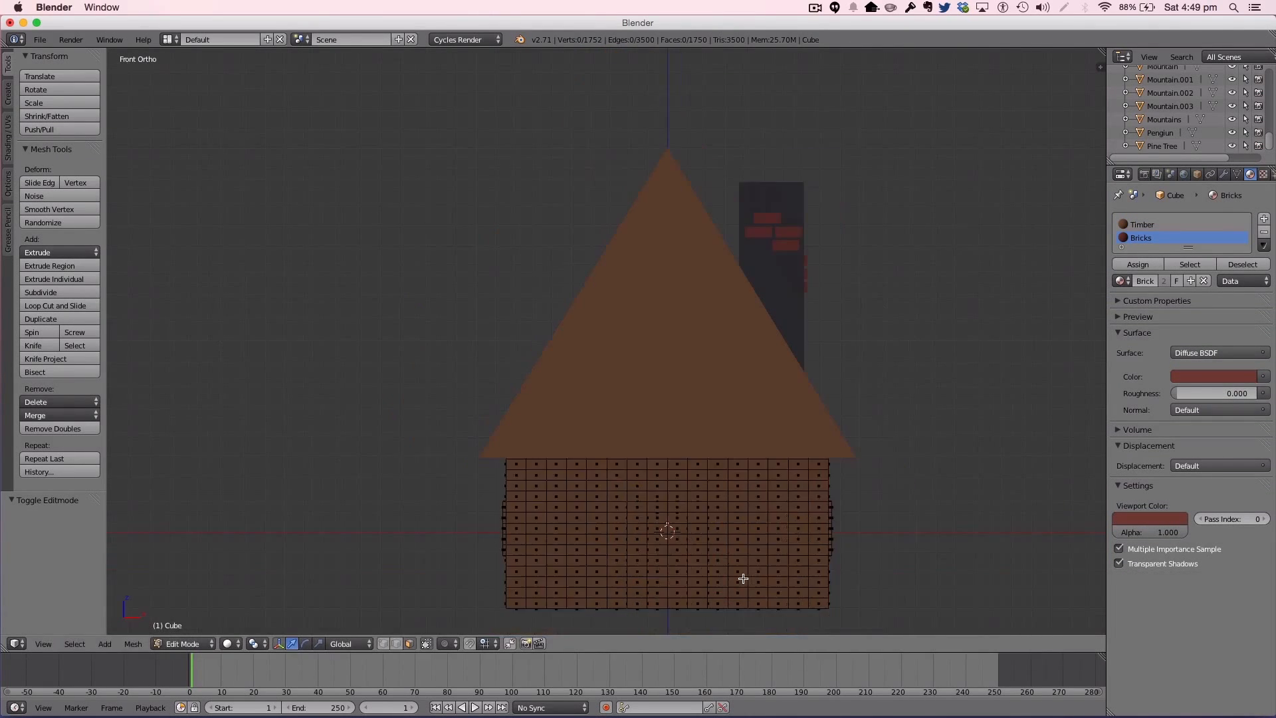
key(c)
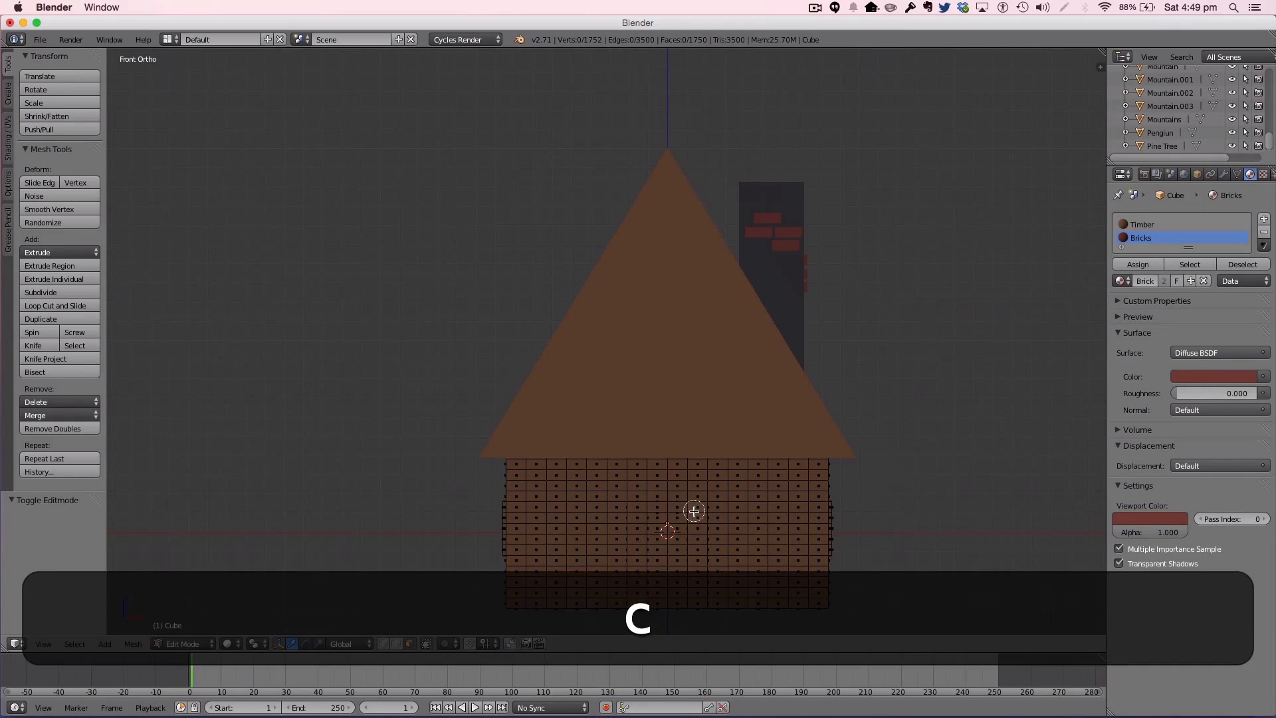
drag(696, 511, 694, 602)
mouse_move(681, 508)
mouse_down()
mouse_move(636, 520)
mouse_move(636, 602)
mouse_up()
shift+right_click(678, 516)
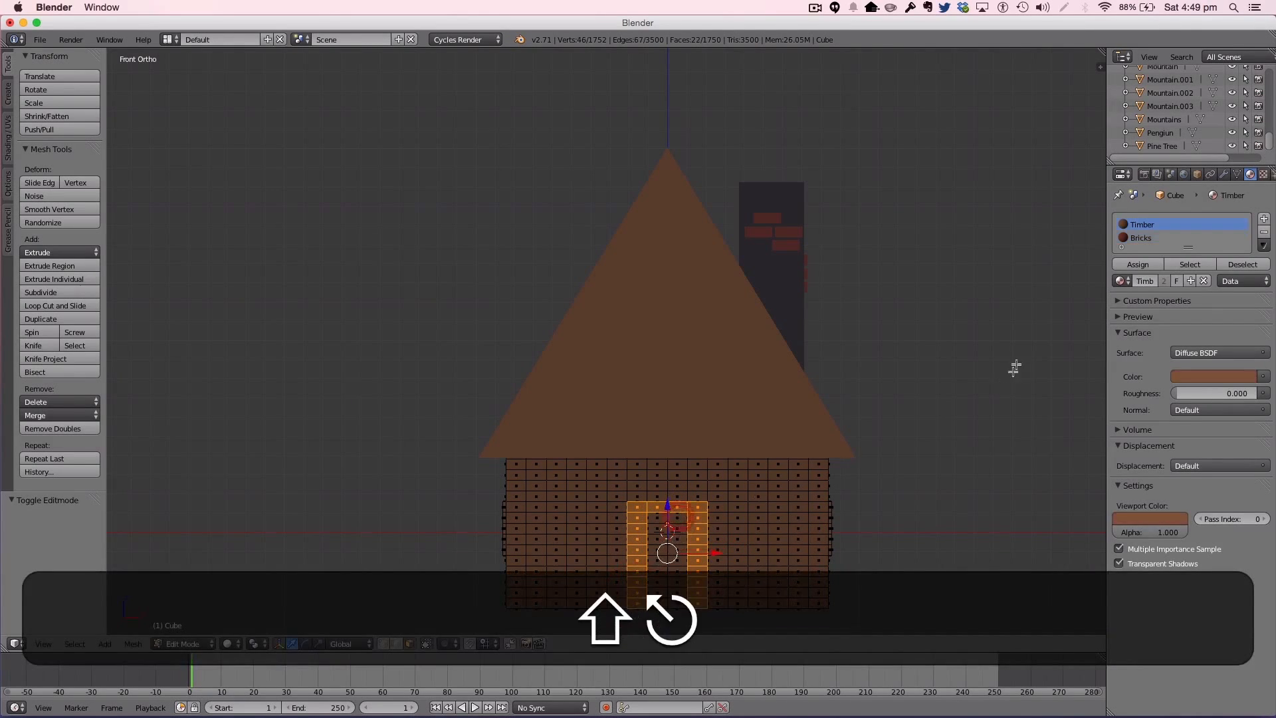
click(1142, 240)
click(1138, 265)
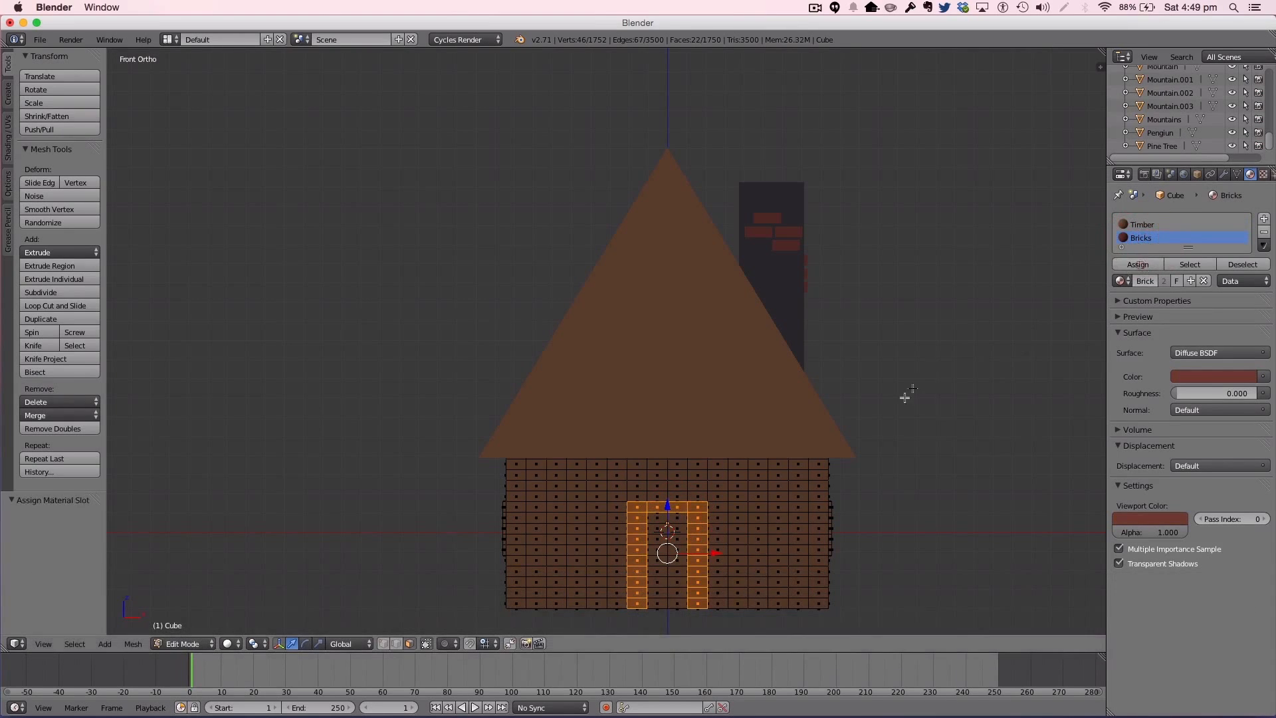
key(Tab)
key(z)
middle_drag(872, 493, 812, 505)
key(z)
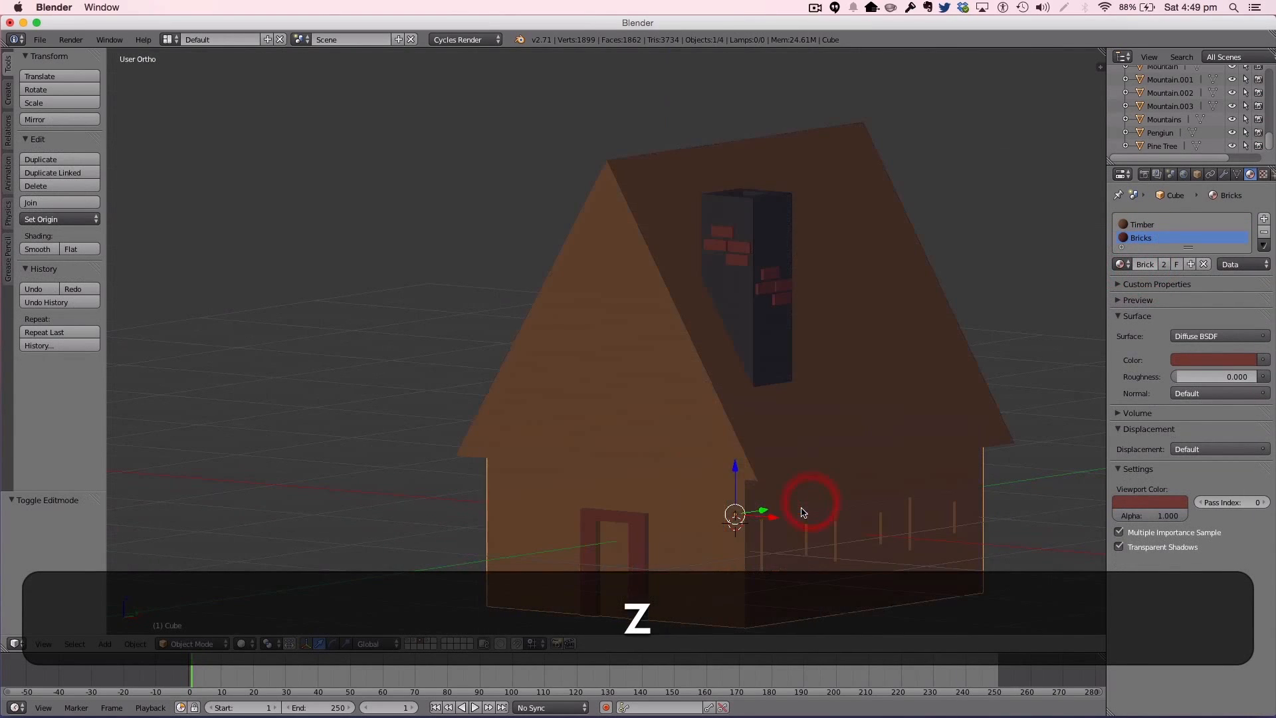
Step: Assign the Bricks material to the front door frame, including the protruding side faces on both sides of the doorway
scroll(726, 546, down, 2)
middle_drag(667, 547, 631, 522)
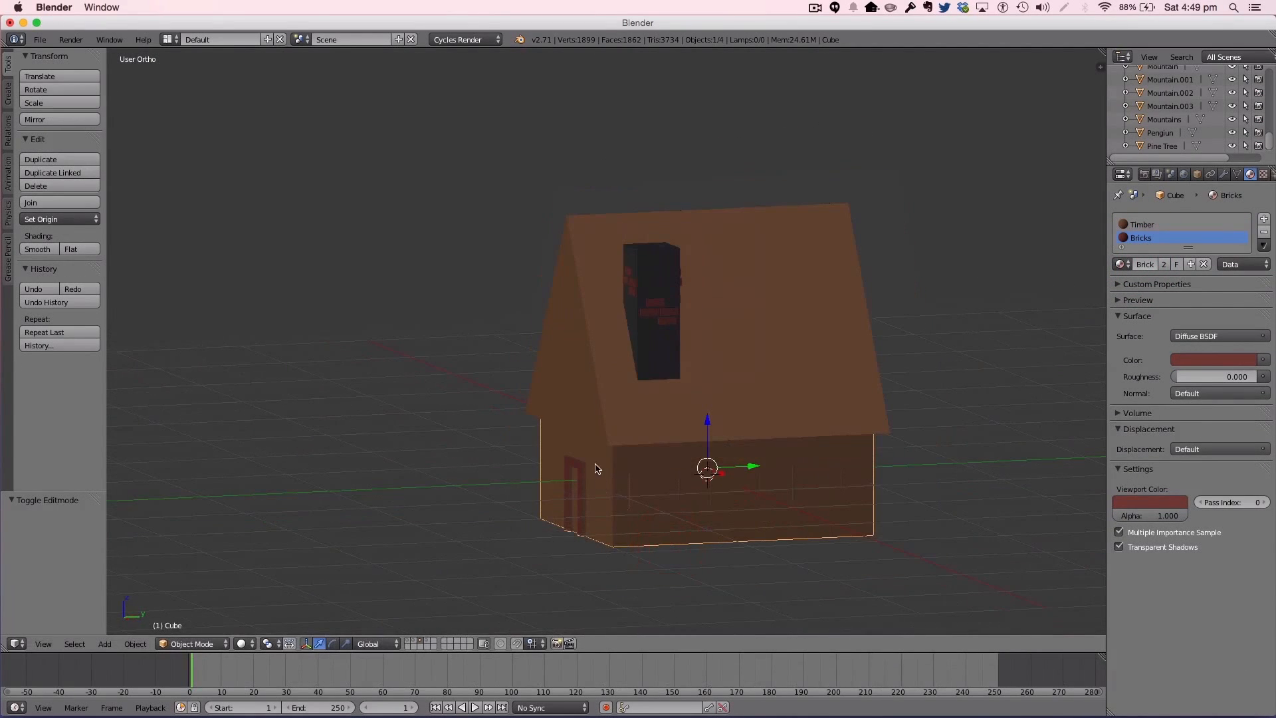
key(Tab)
scroll(582, 469, up, 6)
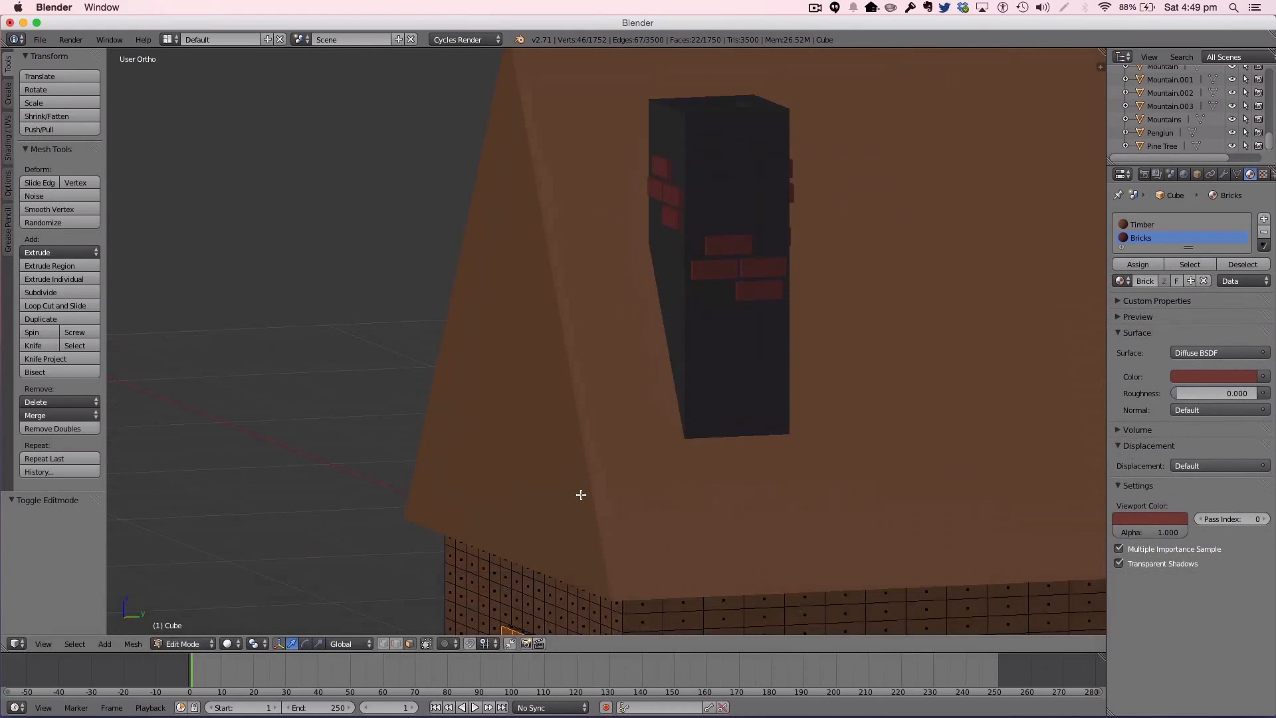
scroll(561, 242, down, 6)
key(a)
key(c)
click(529, 399)
mouse_move(529, 399)
mouse_down()
mouse_move(523, 562)
mouse_move(523, 541)
mouse_up()
mouse_move(528, 474)
mouse_down()
mouse_move(492, 402)
mouse_move(490, 550)
mouse_up()
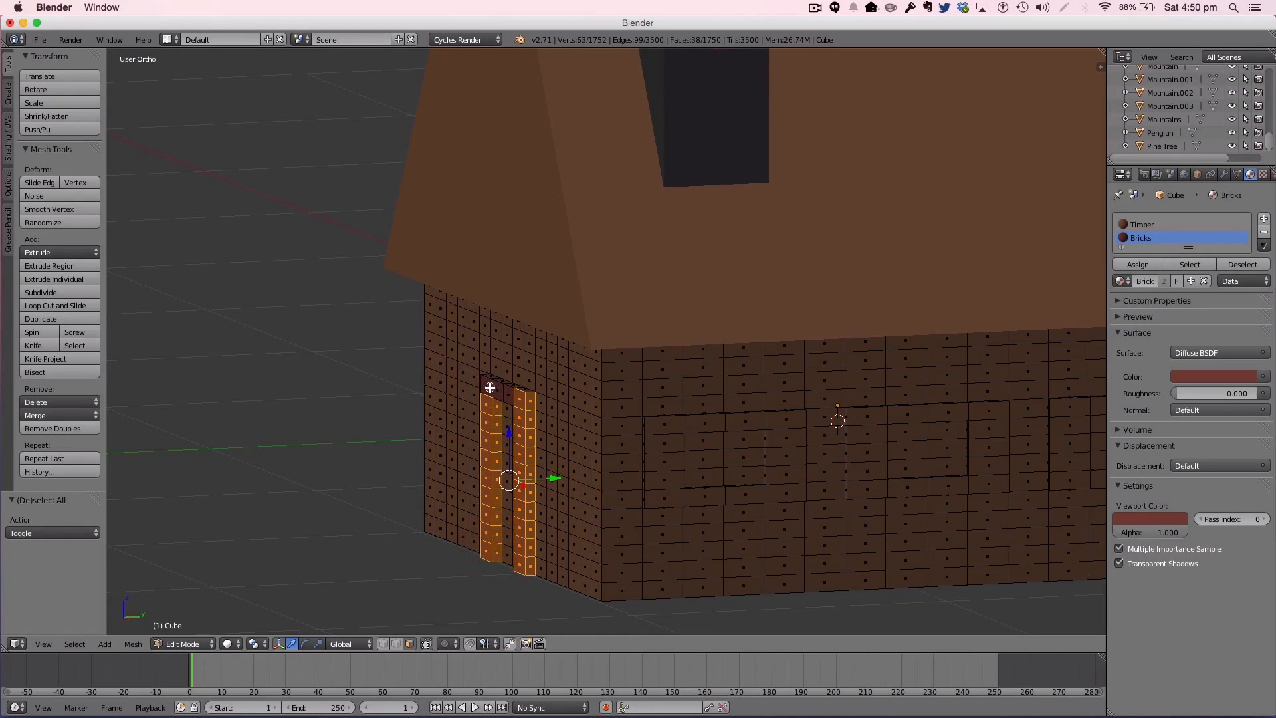
drag(487, 381, 515, 392)
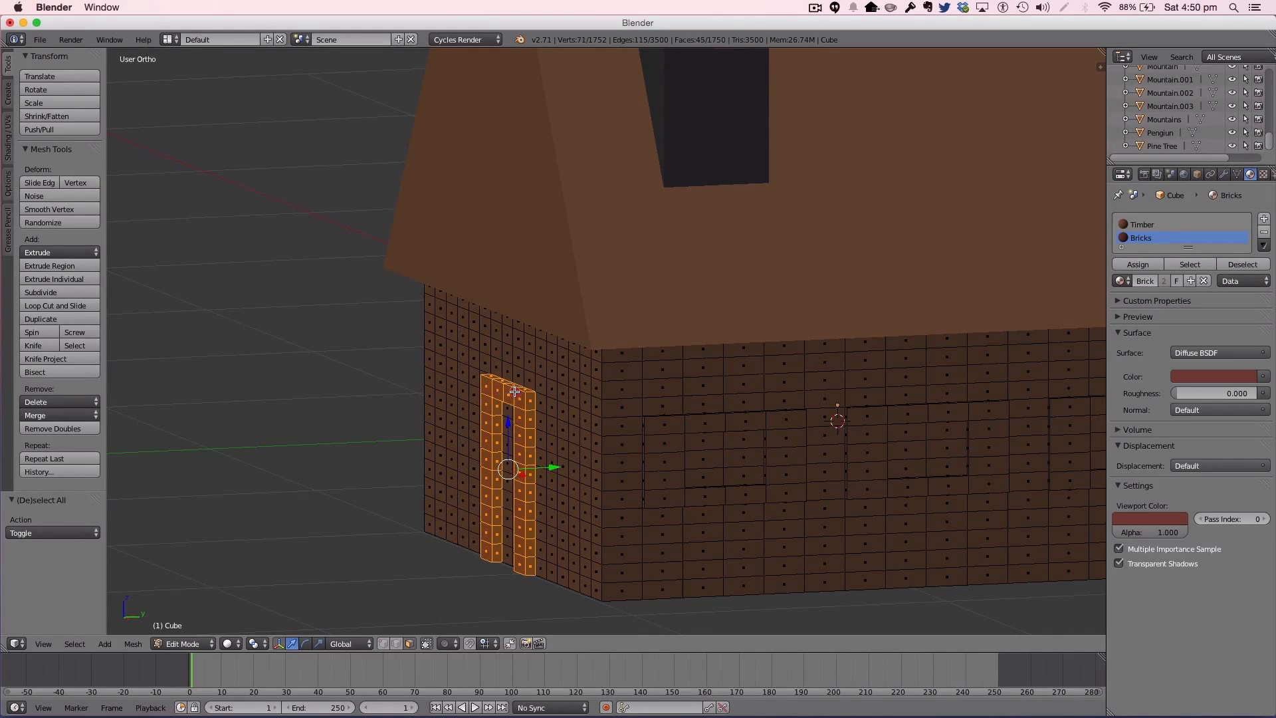
right_click(514, 395)
middle_drag(596, 408, 806, 407)
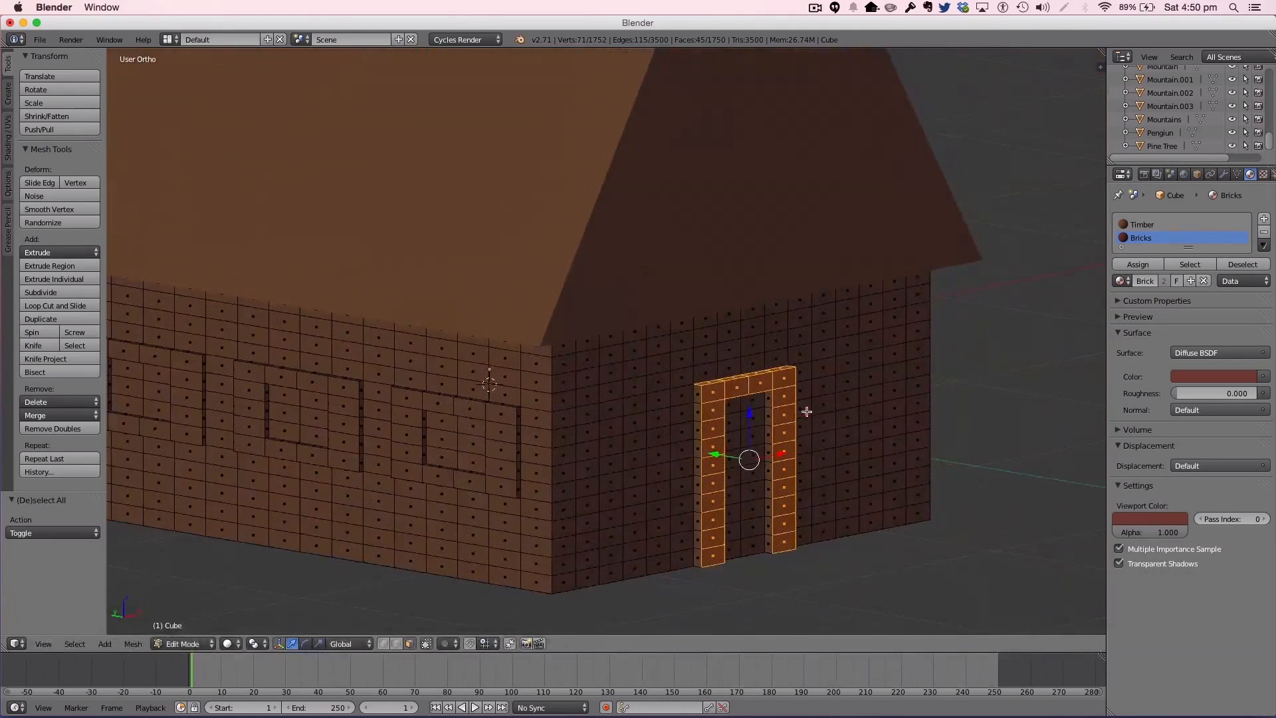
key(c)
drag(776, 399, 773, 543)
drag(702, 392, 706, 550)
shift+right_click(696, 555)
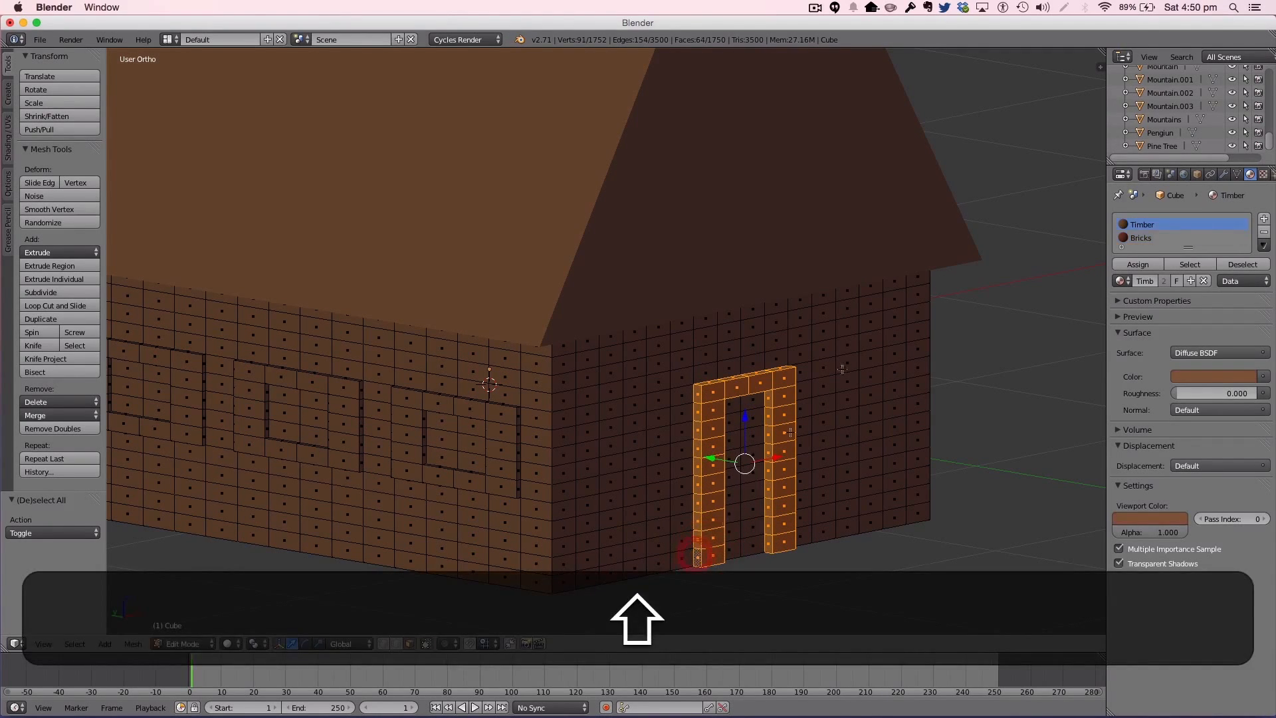
click(1149, 239)
click(1136, 265)
key(Tab)
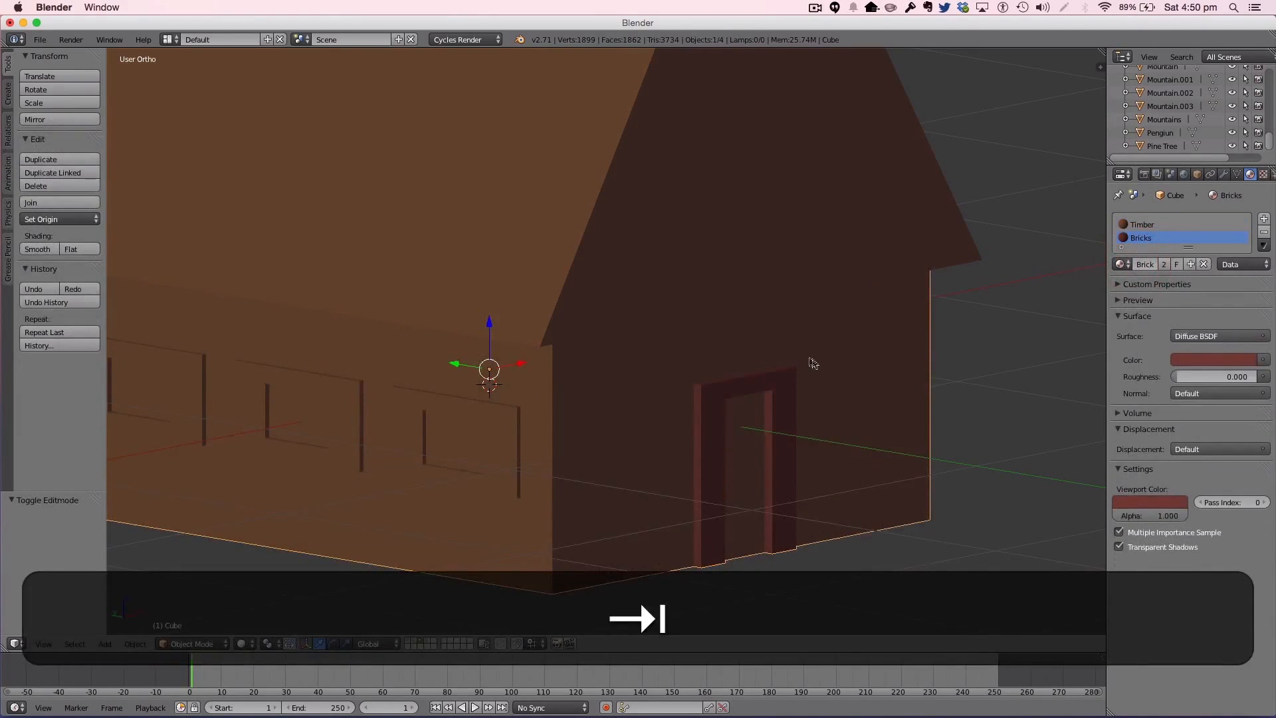
Step: Assign the Bricks material to the window frame nearest the door on the wall opposite the chimney side, including its side faces
key(Tab)
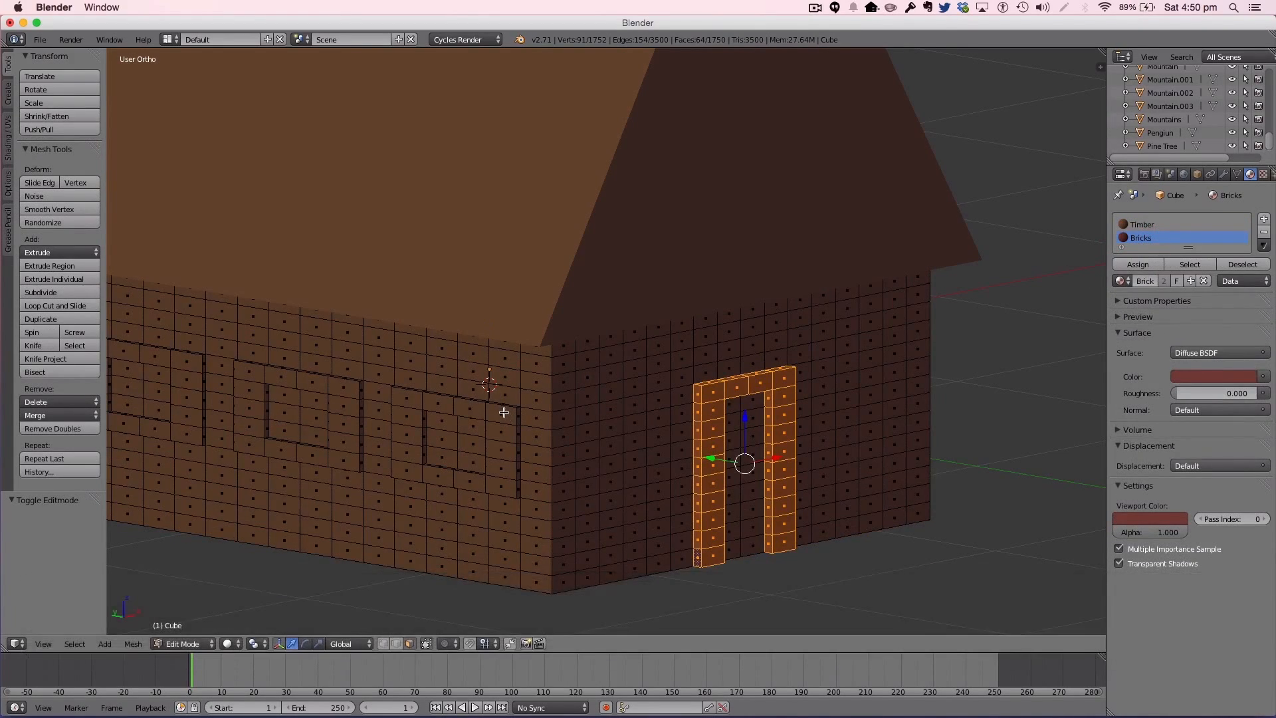
key(a)
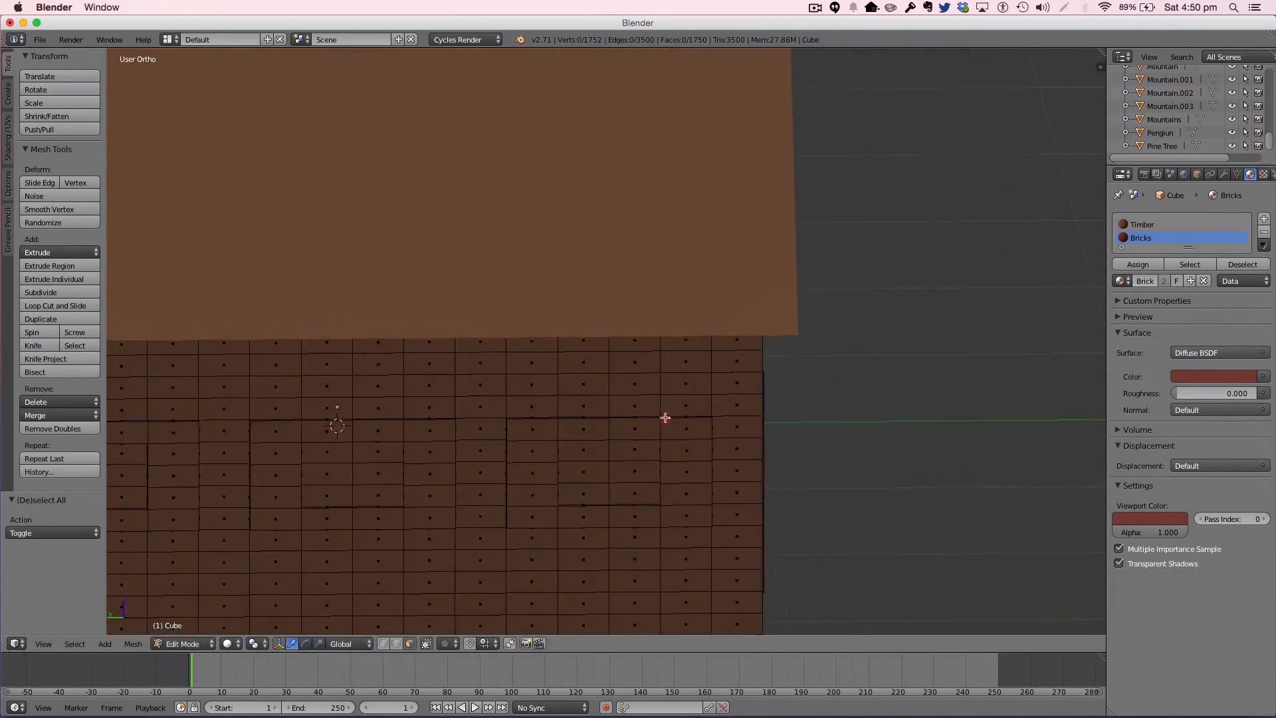
middle_drag(665, 417, 624, 436)
scroll(650, 402, up, 2)
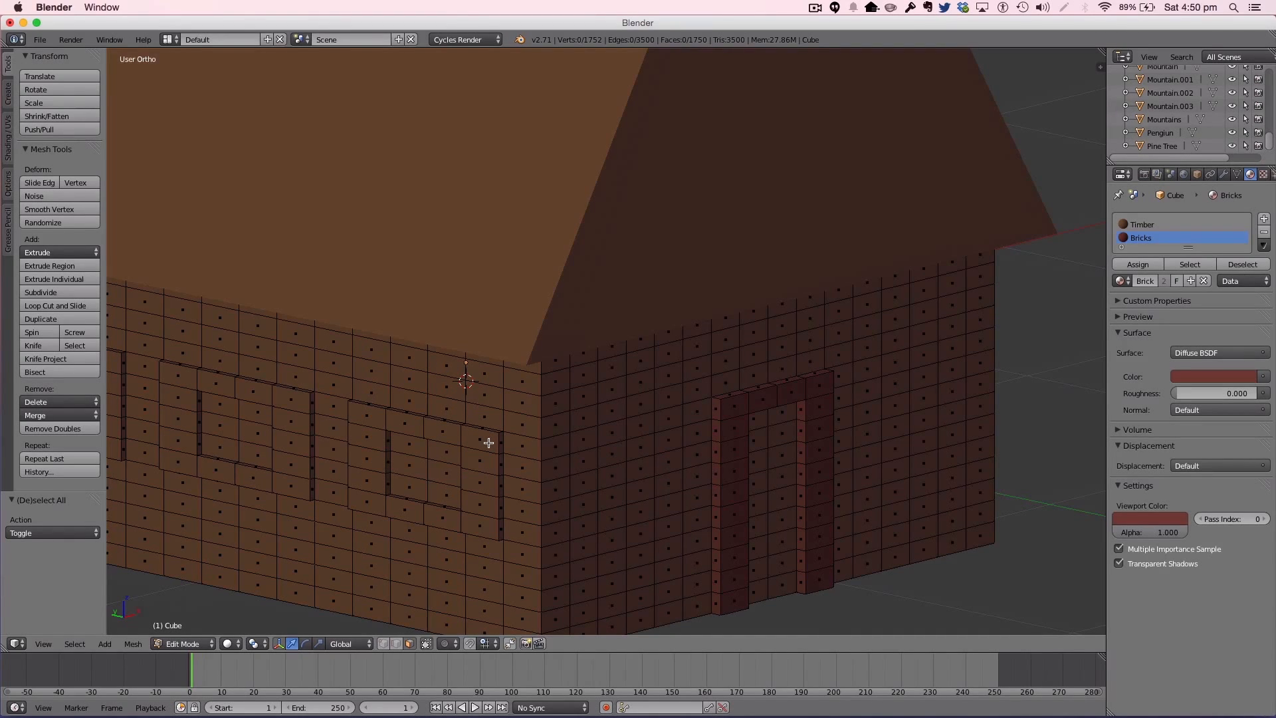
key(shift)
key(c)
mouse_move(485, 439)
mouse_down()
mouse_move(376, 432)
mouse_move(367, 503)
mouse_move(482, 520)
mouse_move(492, 436)
mouse_move(496, 469)
mouse_up()
click(498, 527)
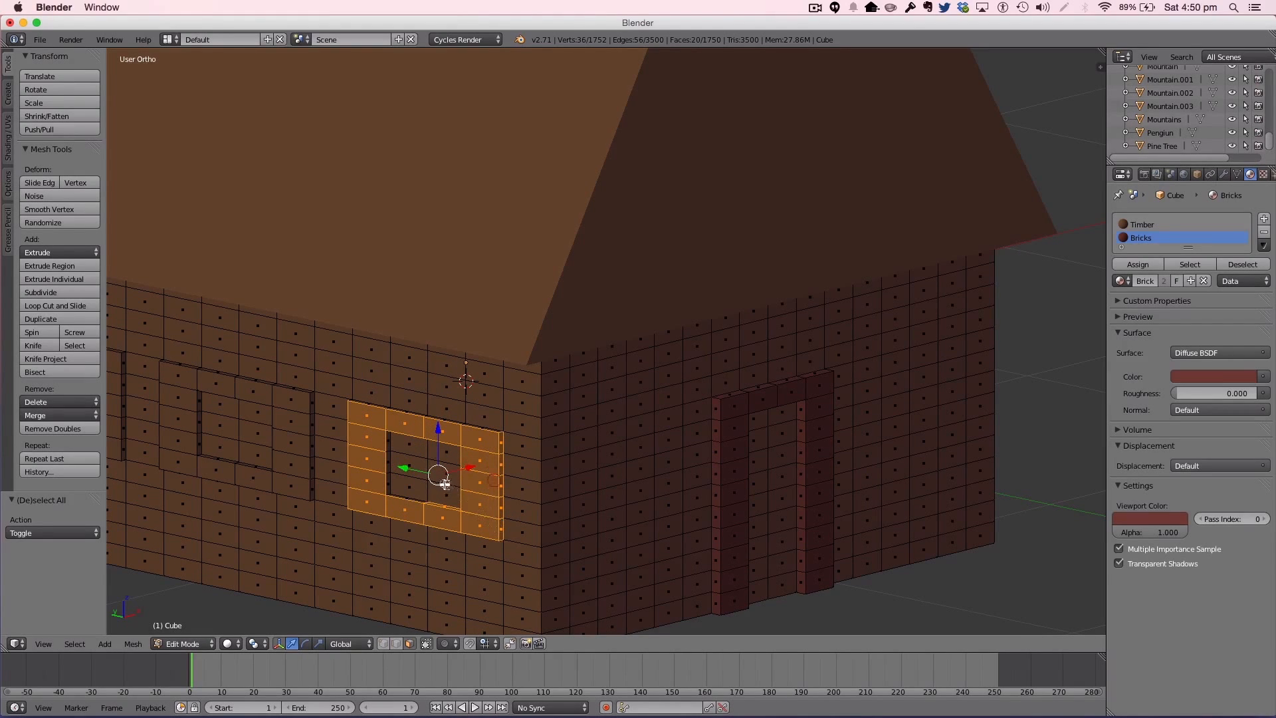
click(402, 502)
drag(388, 499, 384, 439)
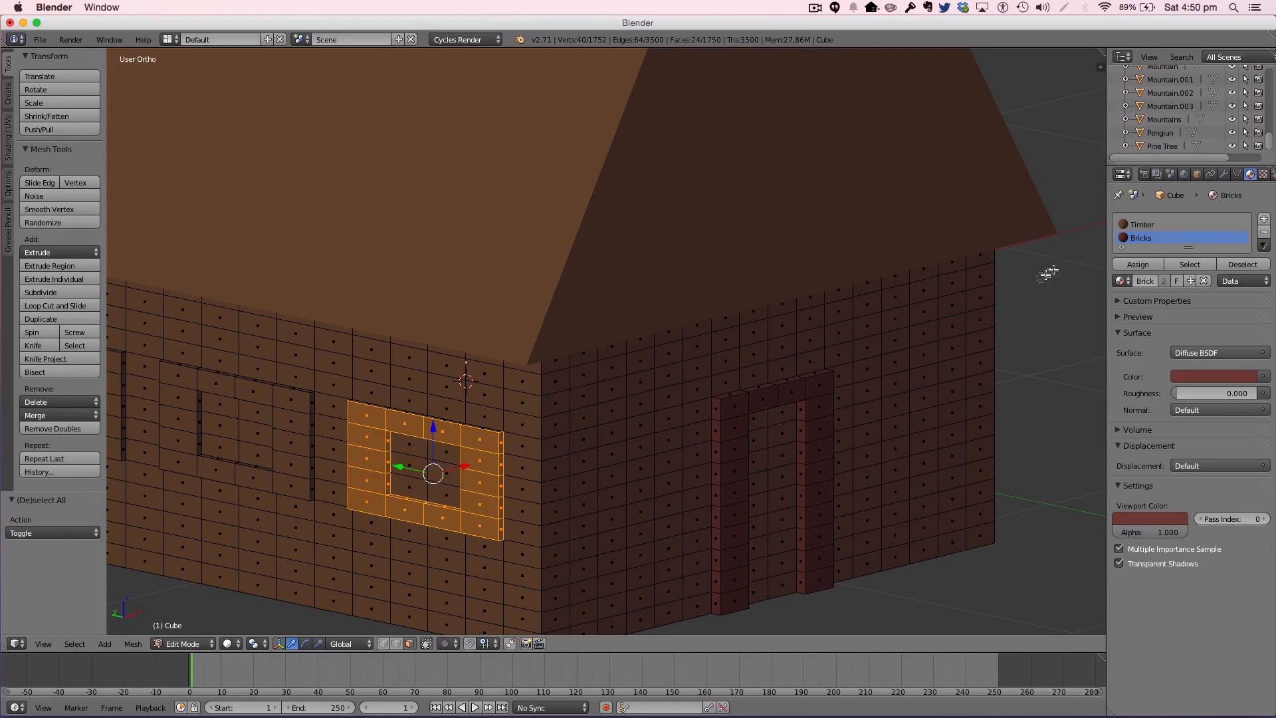
click(1135, 265)
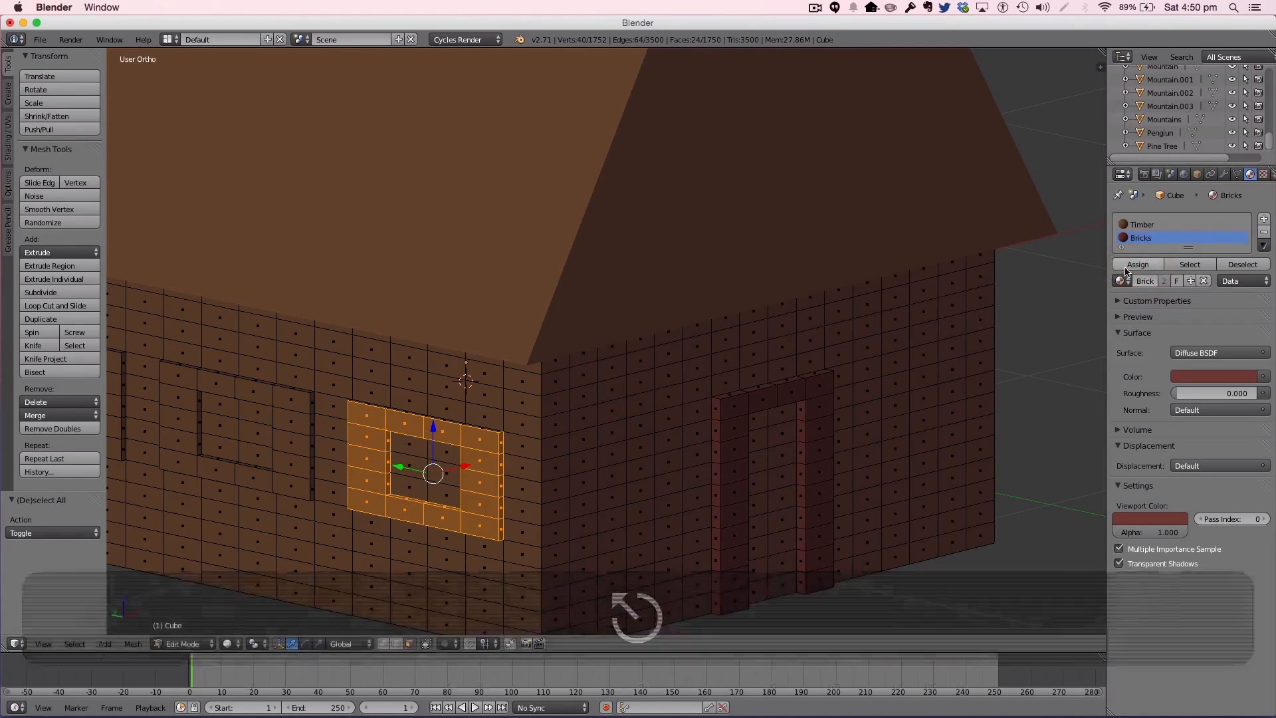
Step: Assign the Bricks material to the house's remaining window frames
key(a)
middle_drag(472, 419, 643, 410)
key(c)
mouse_move(618, 441)
mouse_down()
mouse_move(692, 435)
mouse_move(709, 515)
mouse_move(655, 528)
mouse_move(620, 512)
mouse_move(615, 465)
mouse_move(655, 490)
mouse_move(558, 458)
mouse_up()
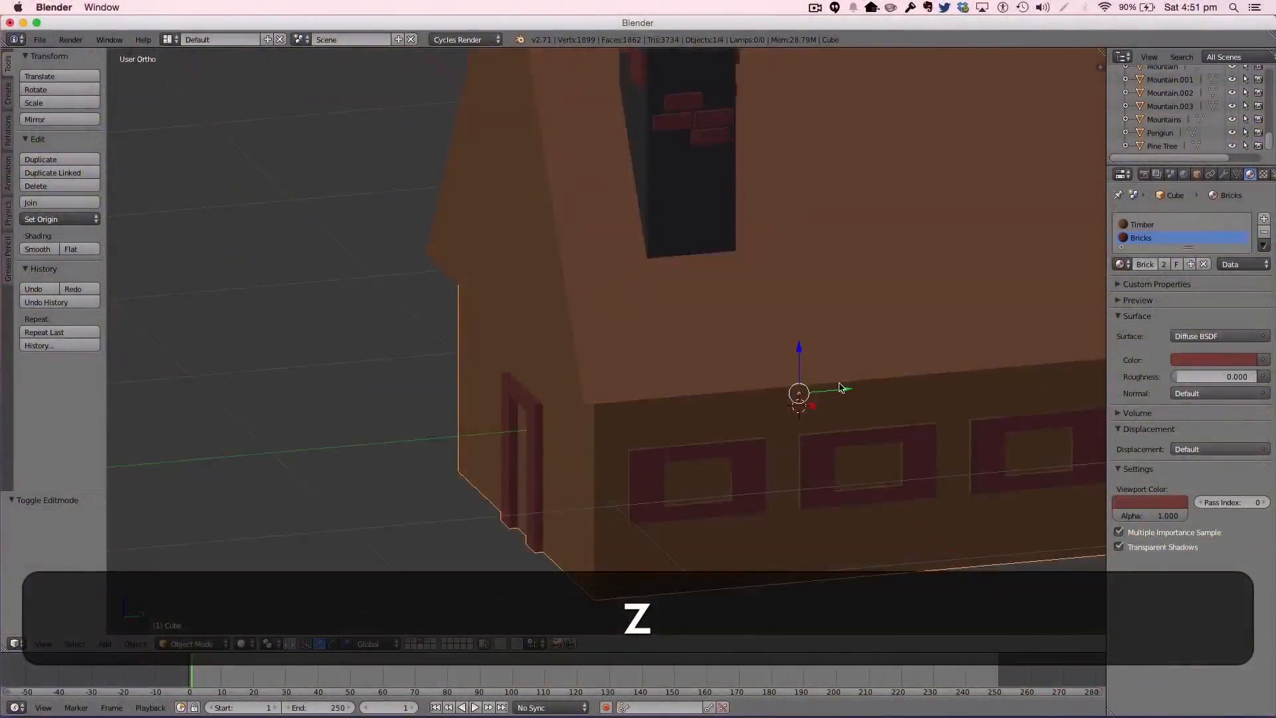
Step: Join all parts of the house, including the walls, roof, chimney and bricks, into one object
scroll(880, 369, down, 6)
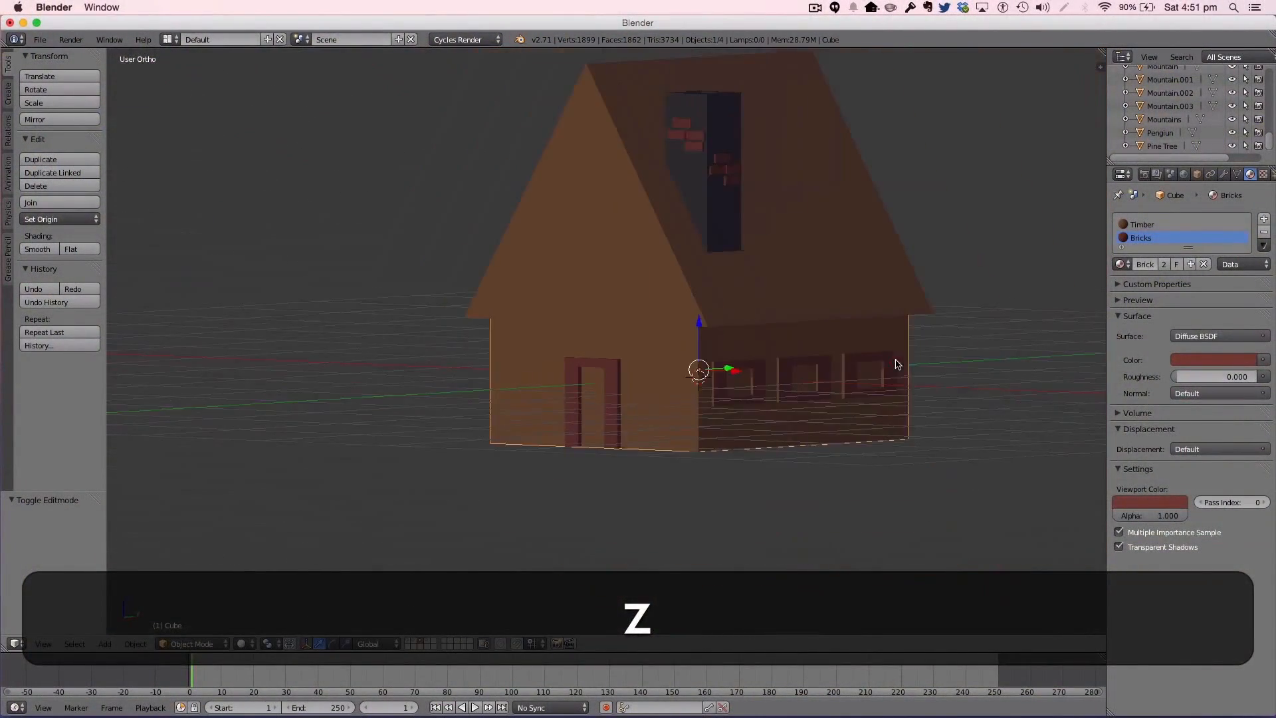
middle_drag(827, 396, 741, 364)
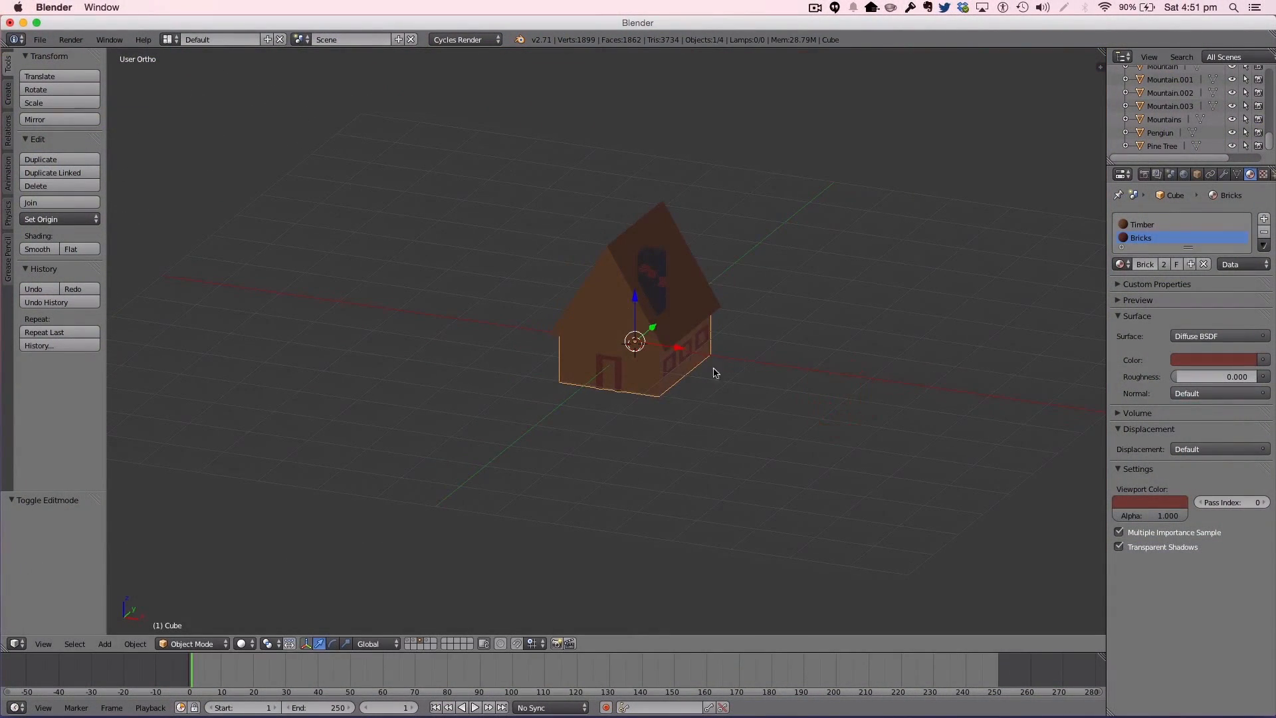
key(a)
key(b)
drag(743, 361, 359, 131)
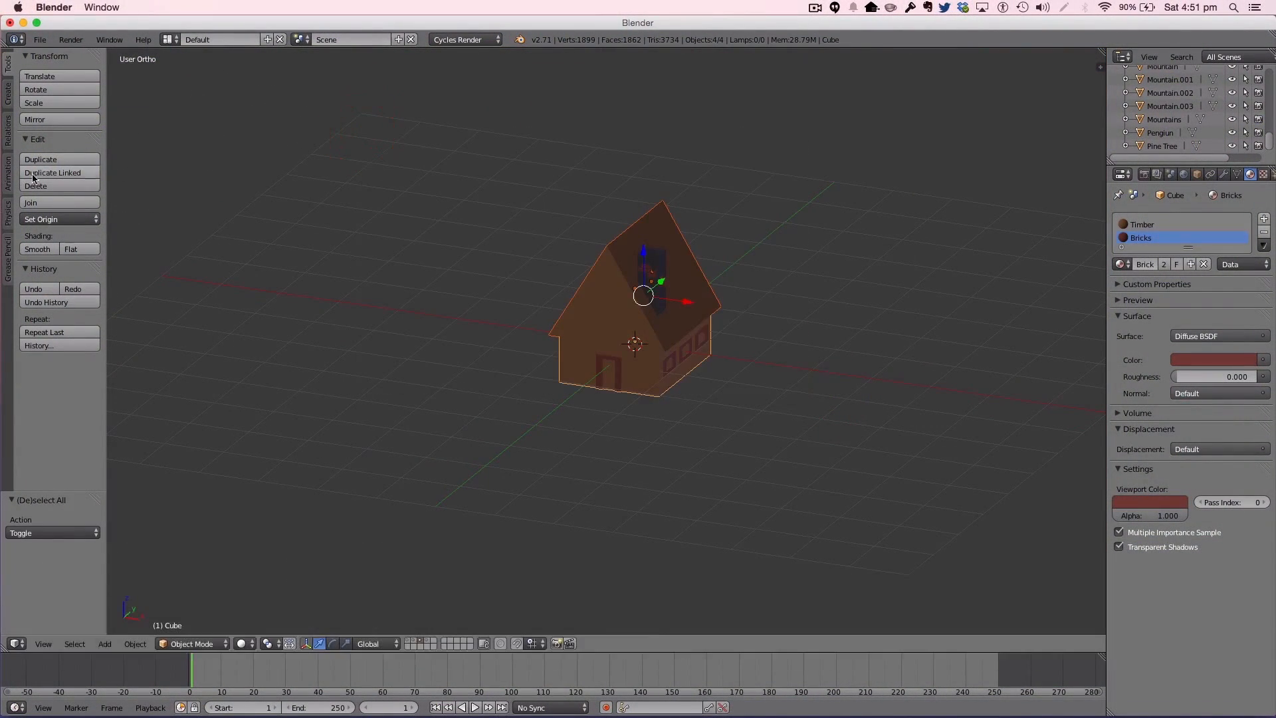
click(40, 203)
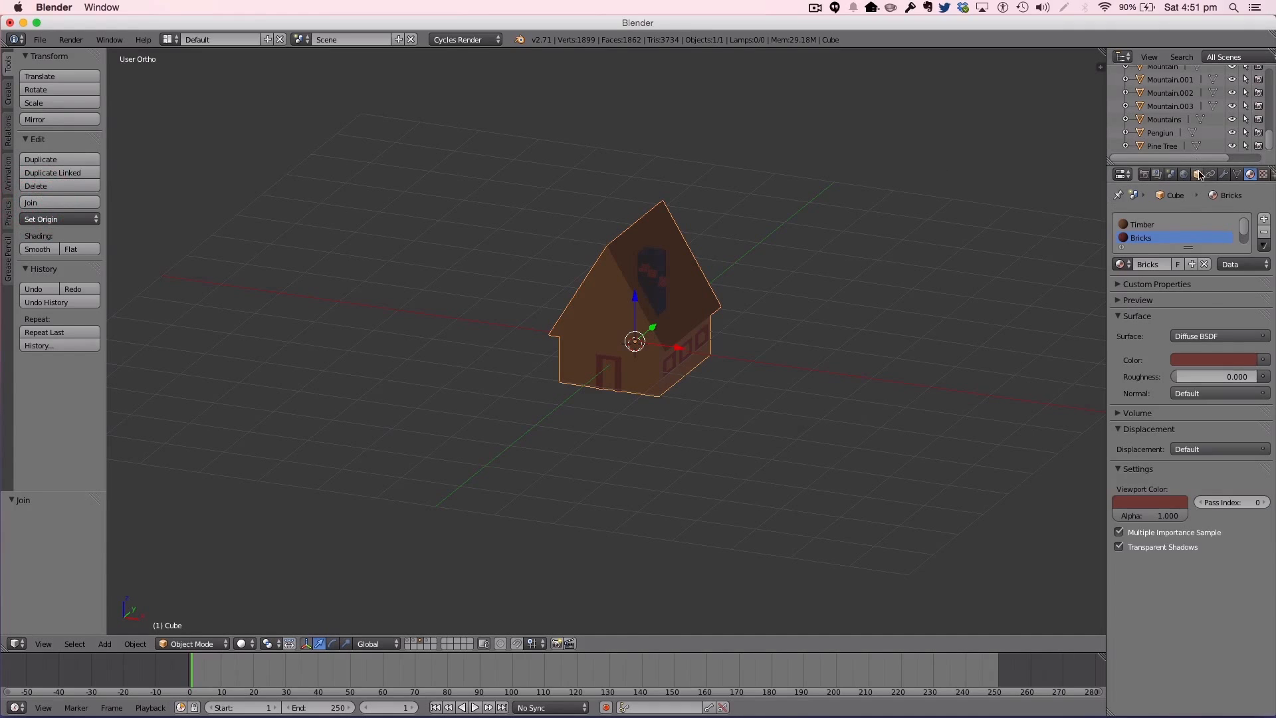
Step: Rename the joined object as House
click(1197, 174)
click(1166, 220)
text(Hop)
key(BackSpace)
text(use)
key(Return)
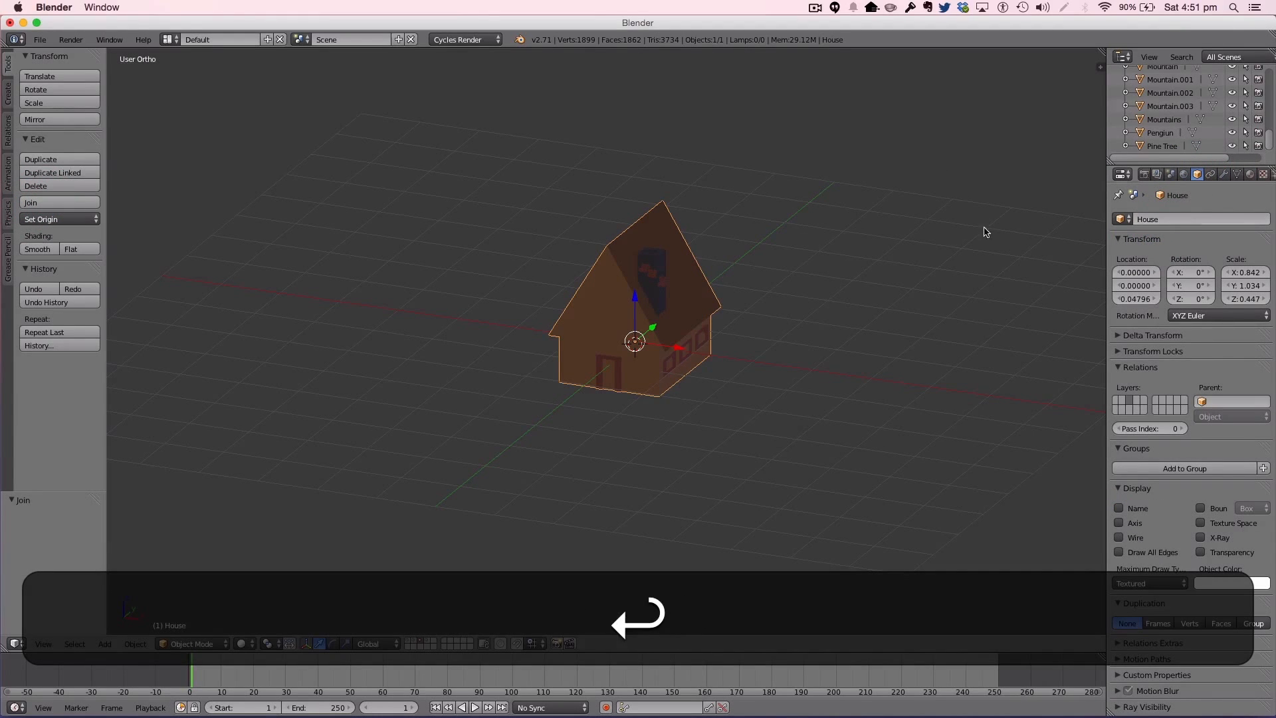
Step: Show the layer with the mountains and select the front mountain of the separate pair, Mountain.002, in front view
click(408, 642)
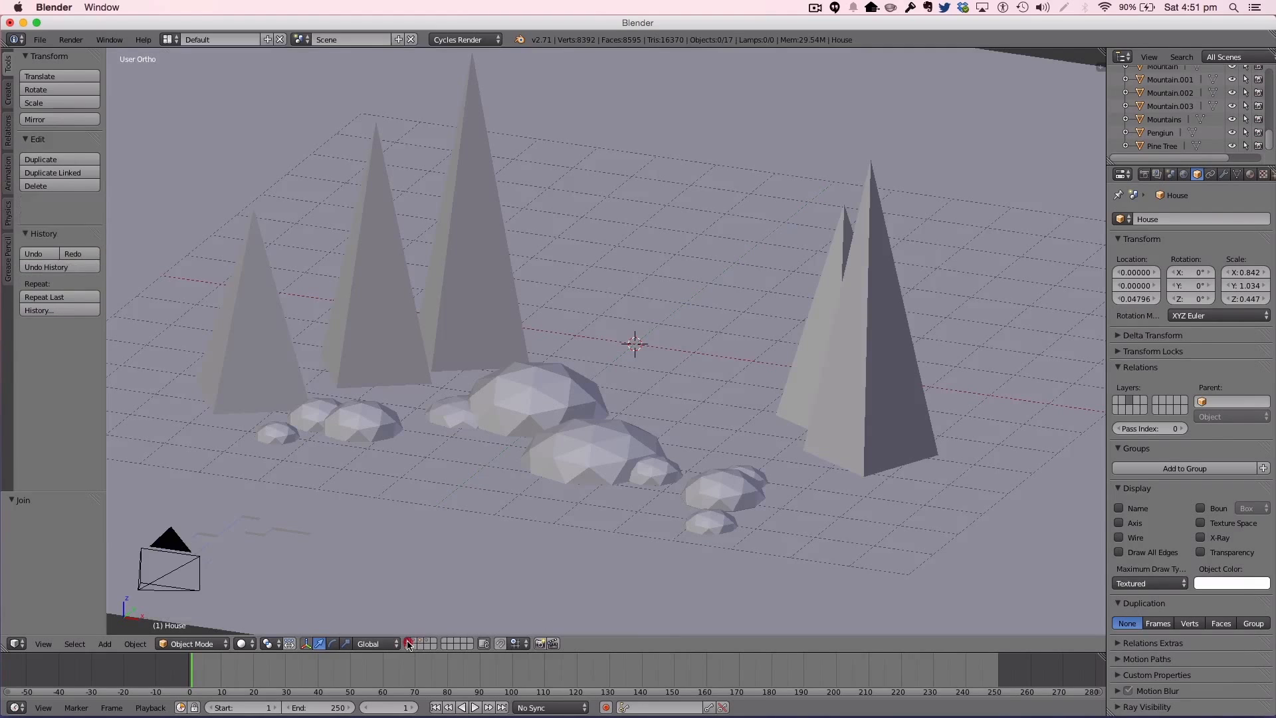
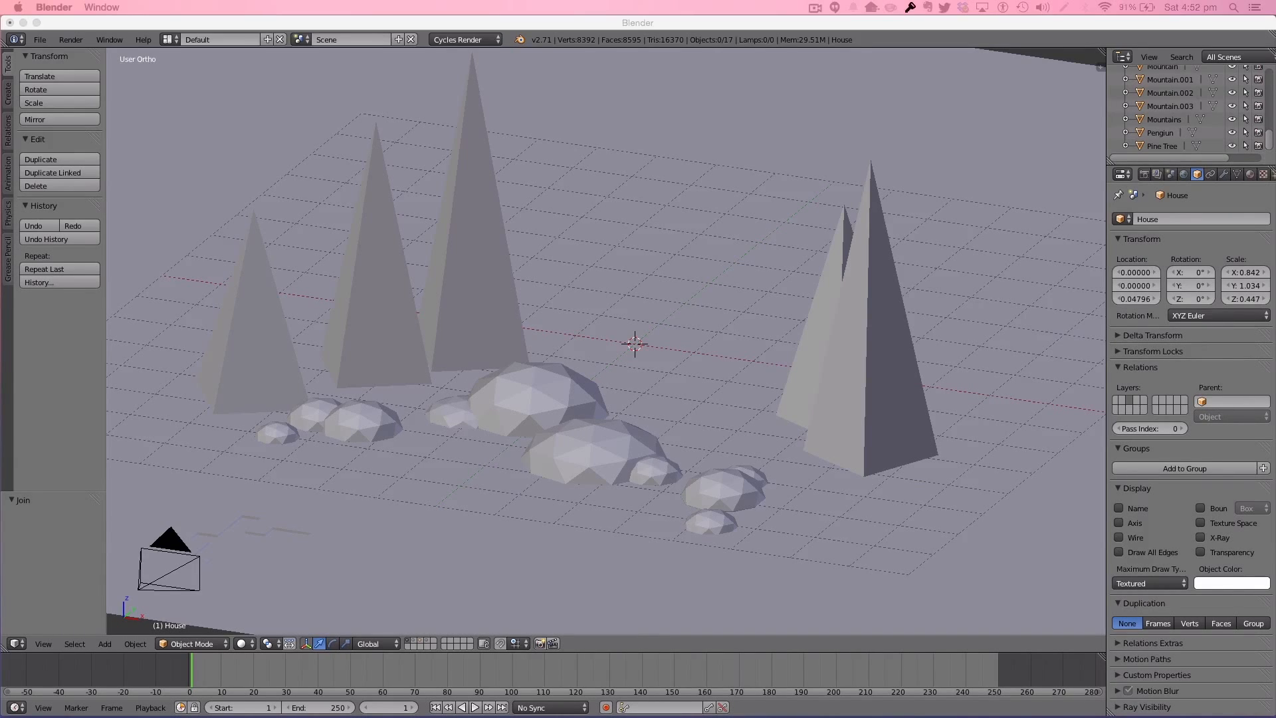
key(super+c)
click(664, 28)
right_drag(895, 320, 883, 319)
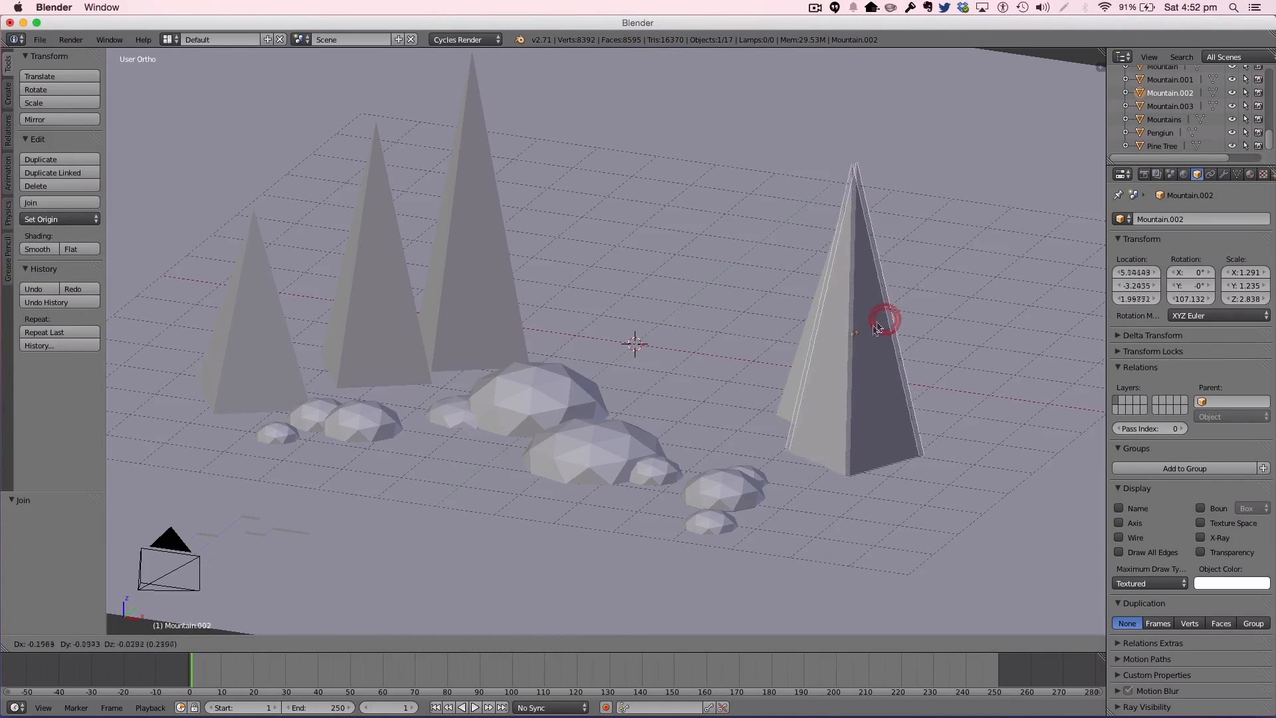
click(885, 331)
key(super+z)
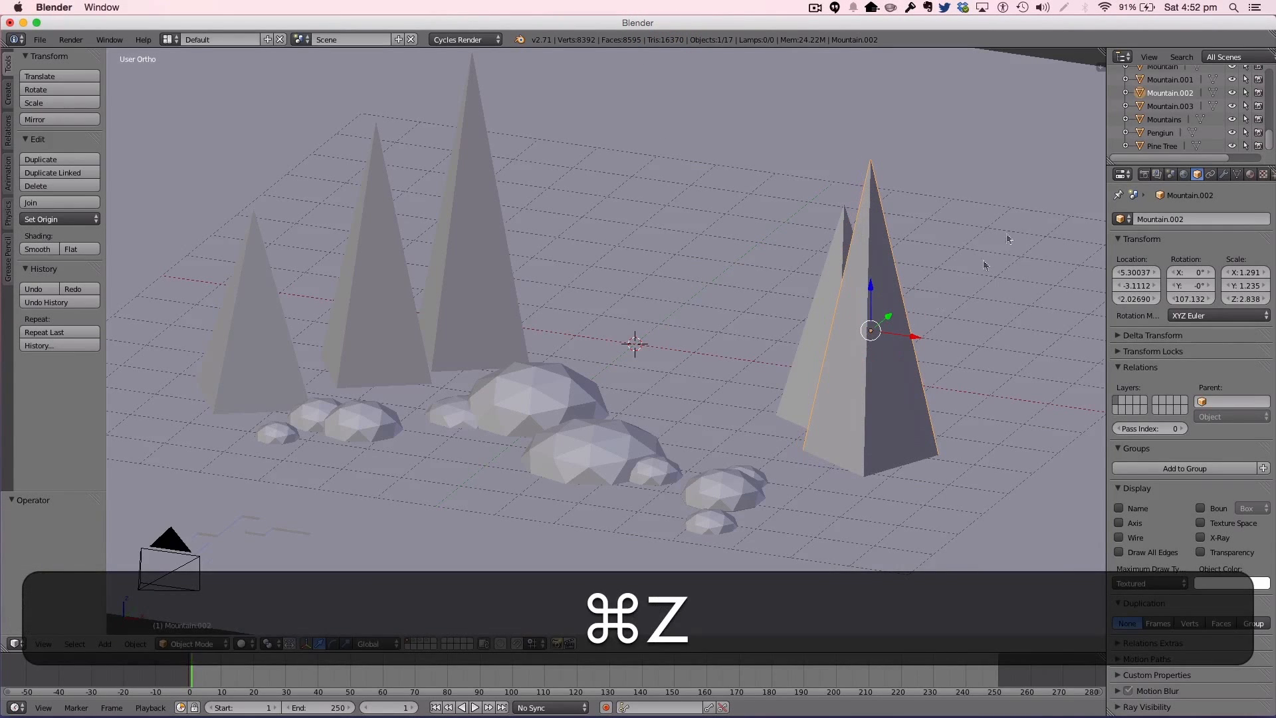
key(1)
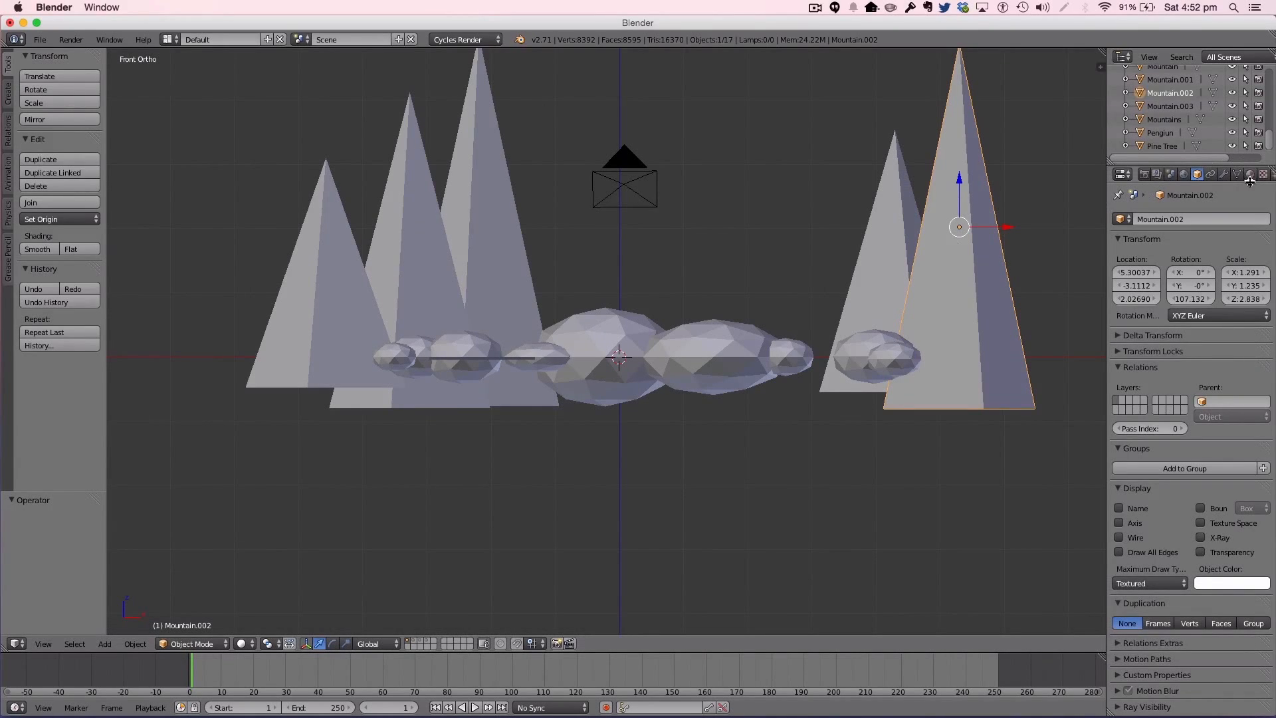
Step: Create a new material named Mountain on the selected mountain
click(1250, 174)
click(1157, 266)
click(1155, 267)
text(MN)
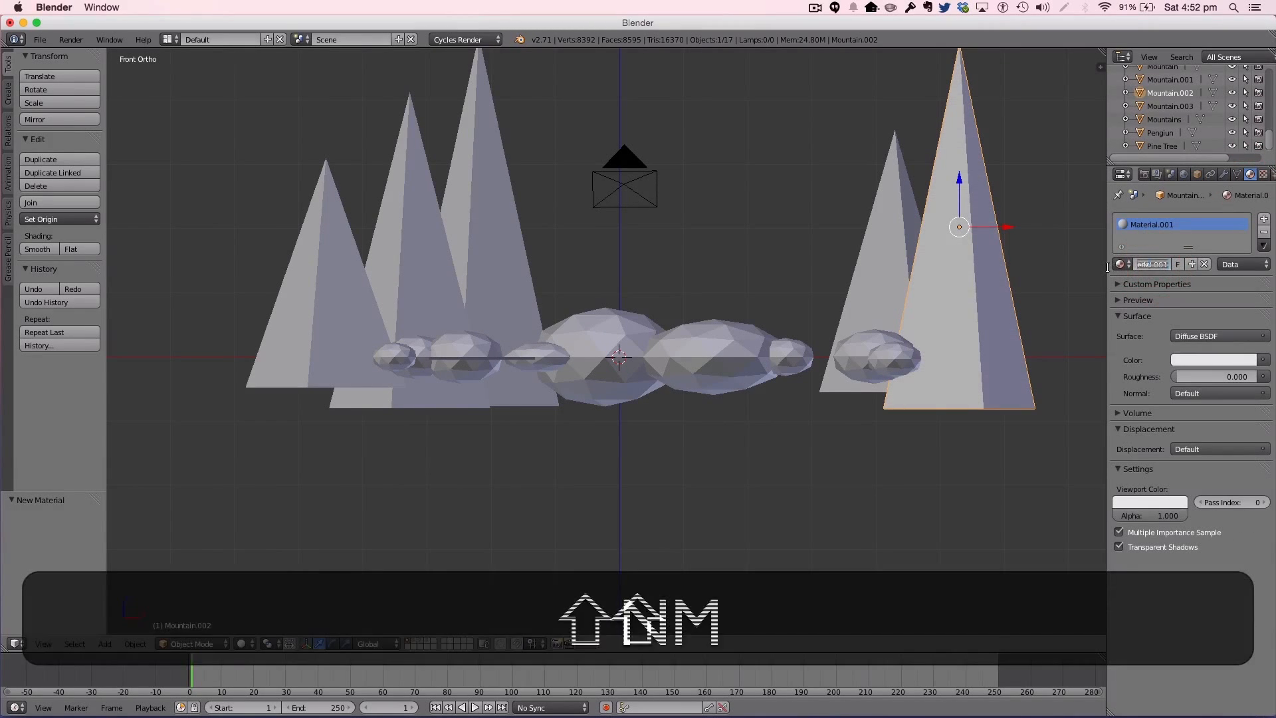
key(BackSpace)
text(ount)
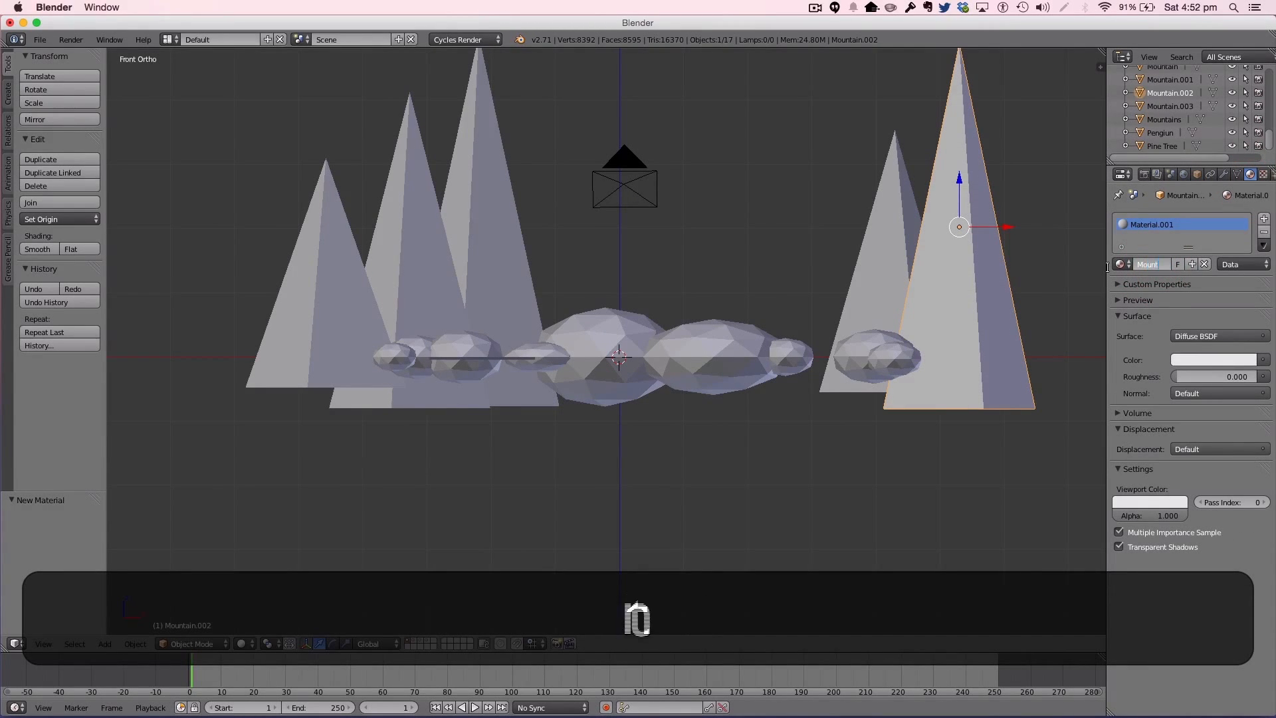
text(ain)
key(Return)
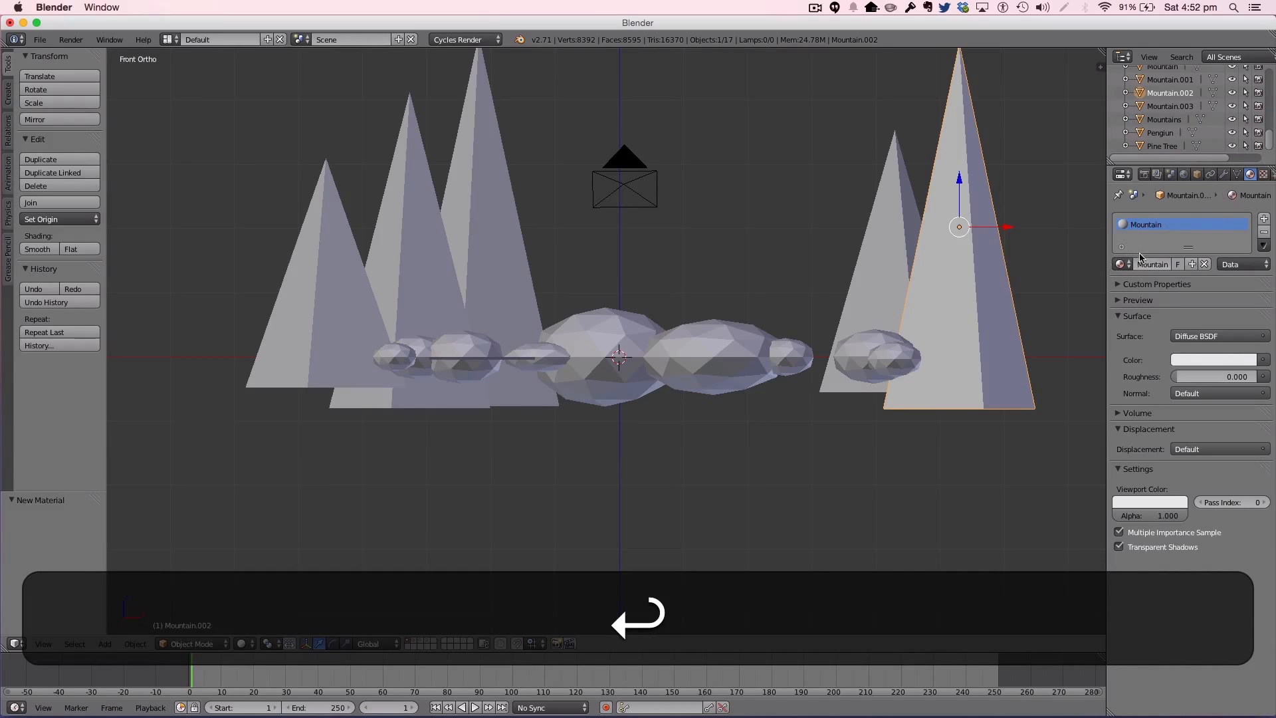
Step: Set the Mountain material's diffuse color to dark gray with RGB values of 0.084, and match its viewport color
click(1213, 359)
click(1246, 235)
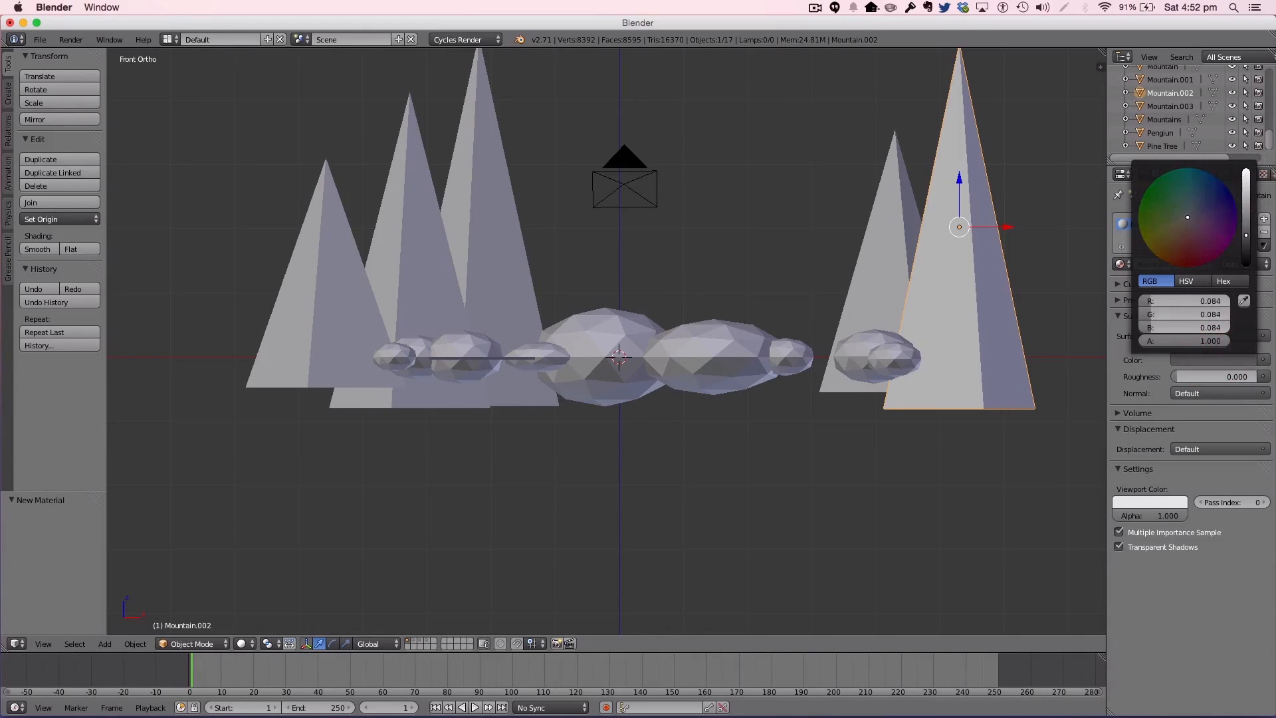
click(1154, 502)
click(1177, 456)
click(1189, 360)
Step: Subdivide the selected mountain's whole mesh twice with one cut each time
key(Tab)
key(w)
click(996, 239)
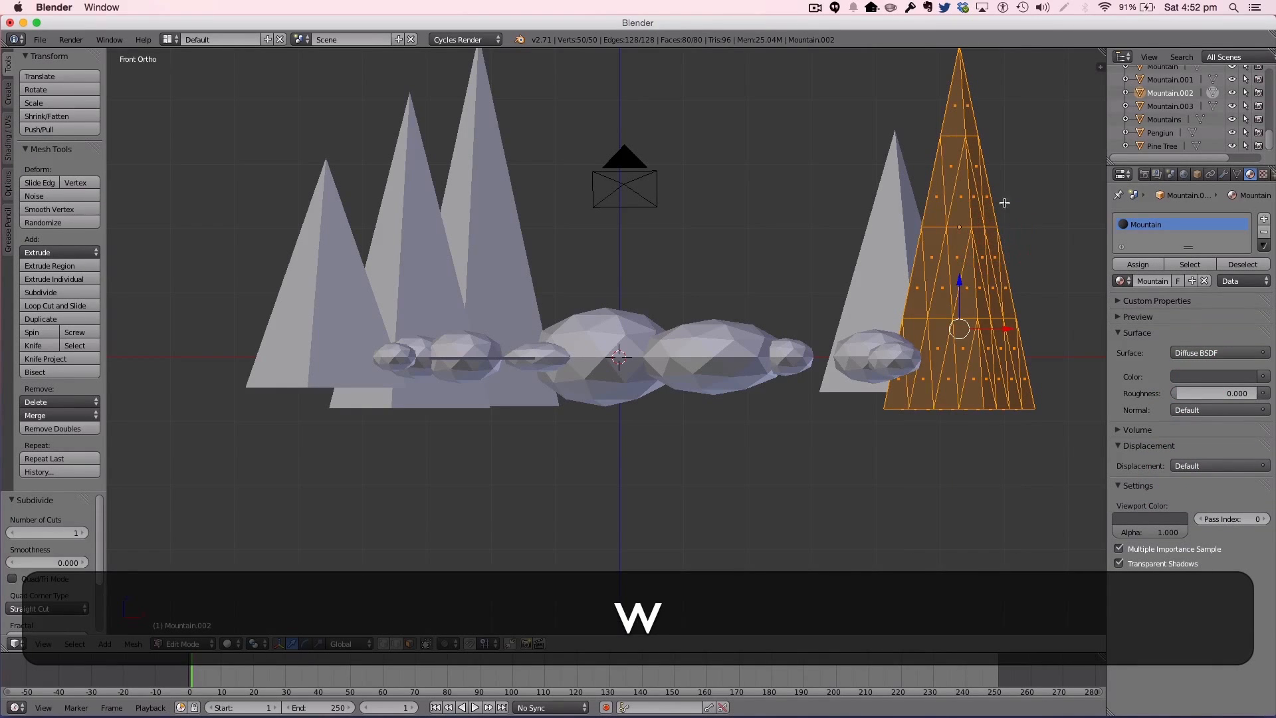
key(Tab)
key(Tab)
Step: Select the mountain's peak faces and the downward-pointing triangles below them on each side to outline a jagged snow cap
key(a)
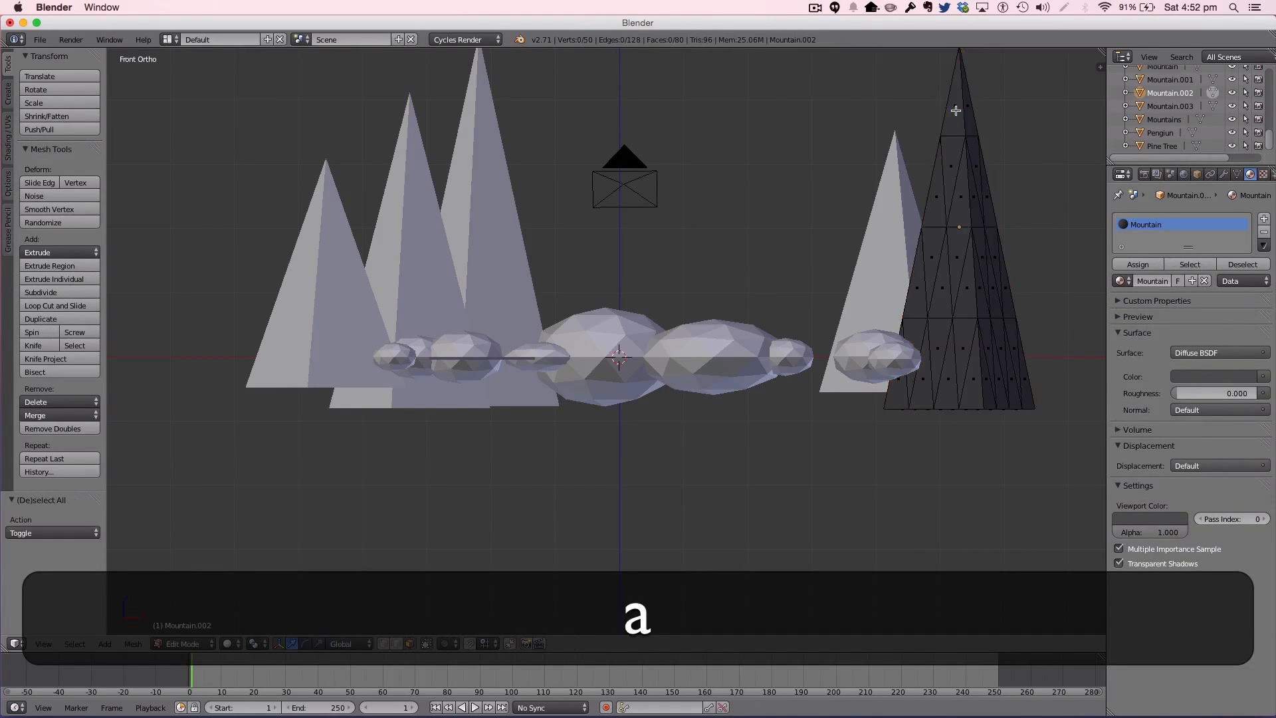
key(z)
key(c)
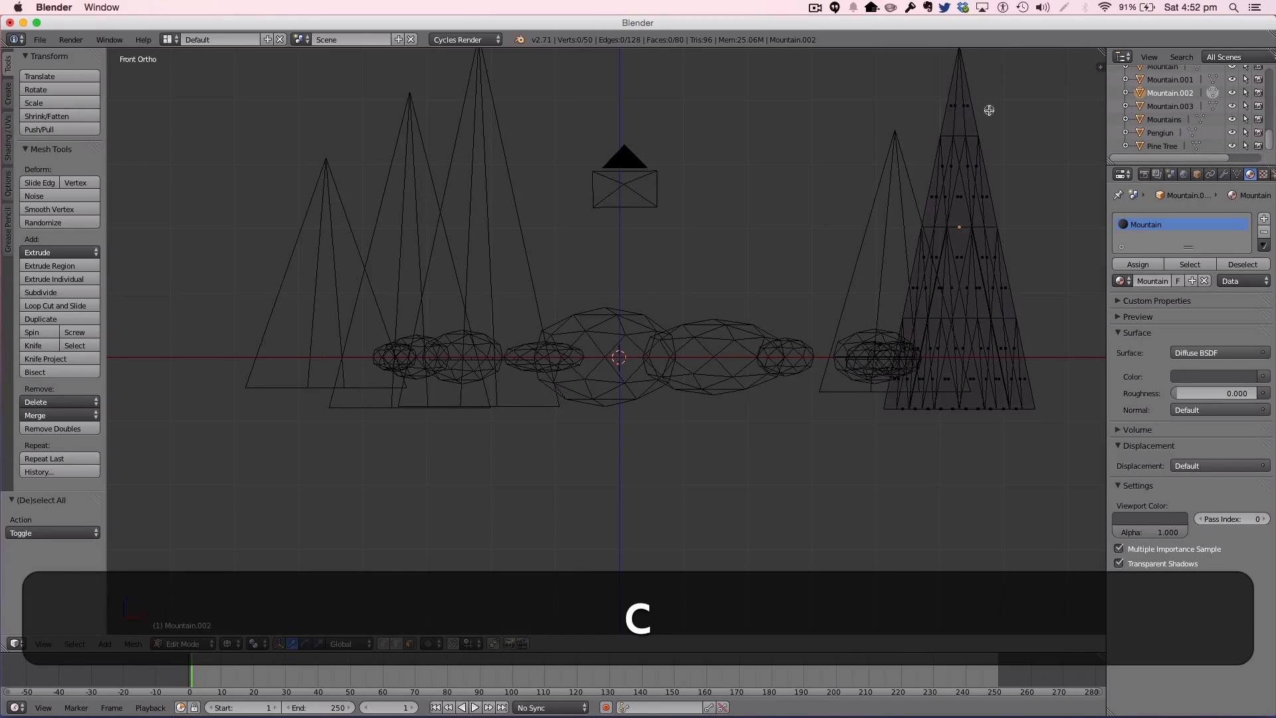
drag(988, 111, 957, 94)
key(Escape)
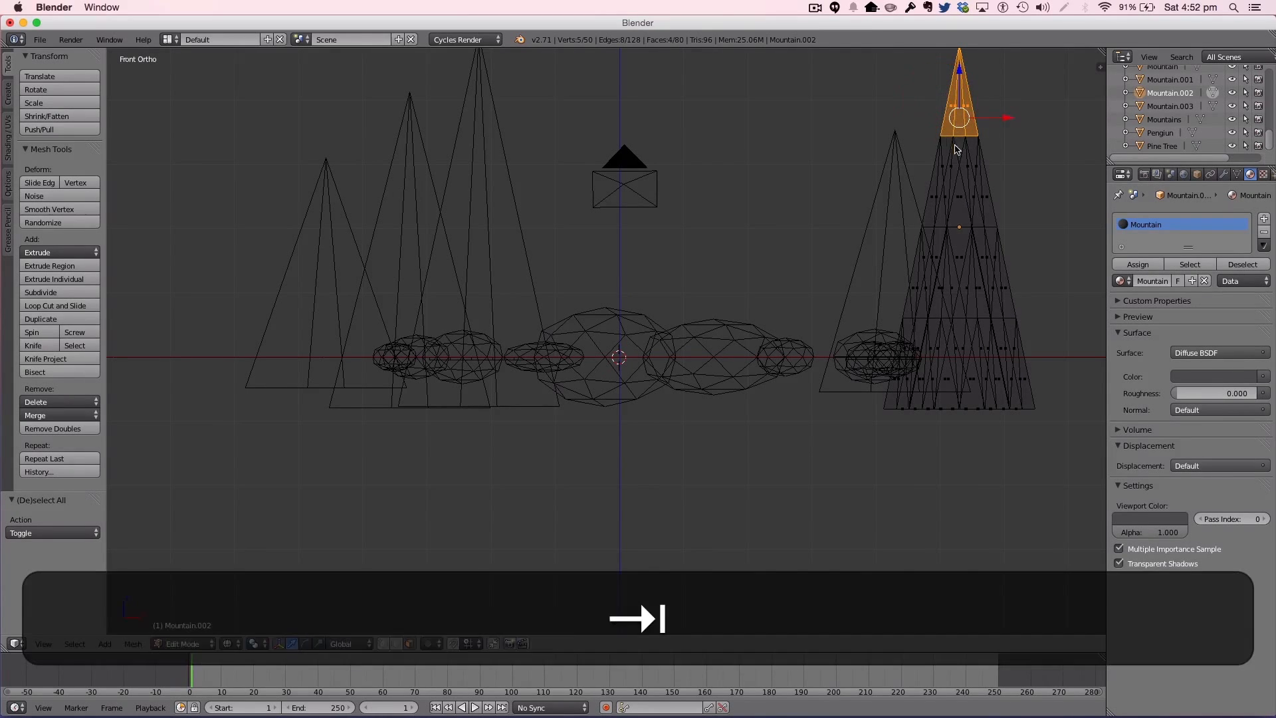
key(Tab)
key(Tab)
key(z)
shift+right_click(959, 152)
shift+right_click(970, 150)
middle_drag(1005, 158, 820, 222)
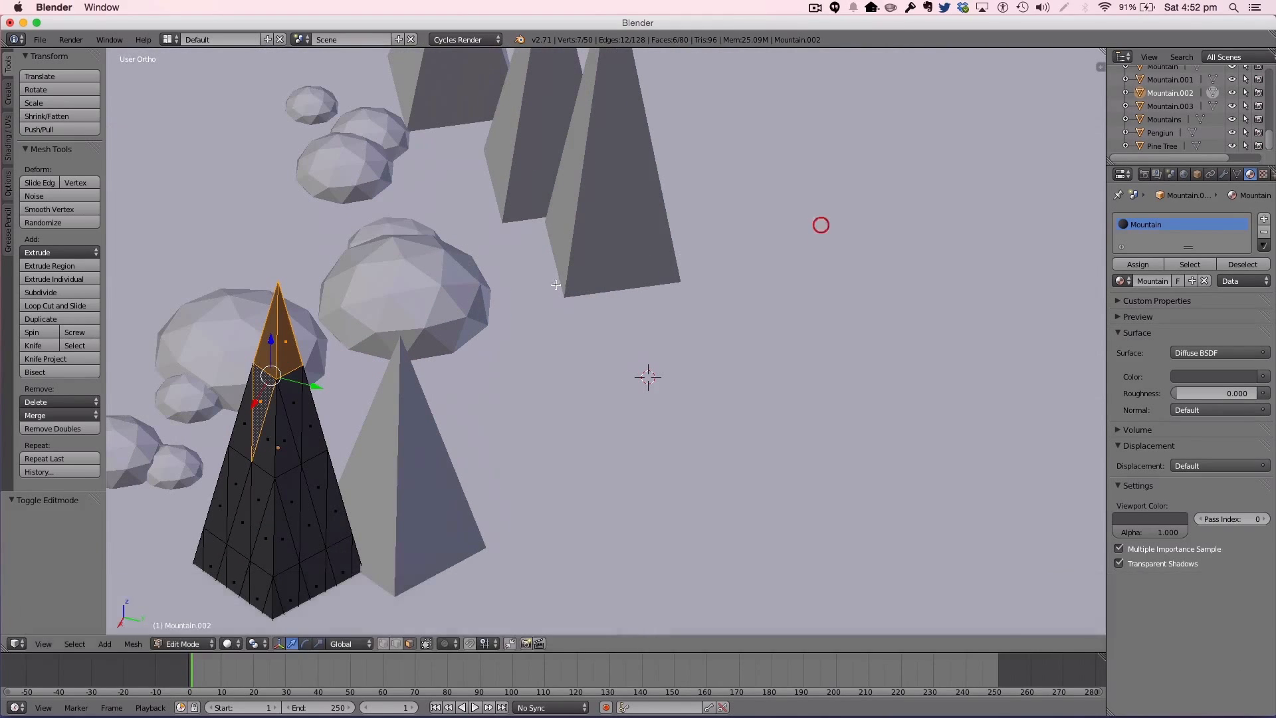
shift+right_click(330, 388)
middle_drag(330, 389, 583, 376)
shift+right_click(1041, 99)
Step: Add the existing Snow material to the mountain in a second slot and assign it to the selected peak faces
click(1264, 219)
click(1120, 281)
click(1041, 381)
click(1140, 264)
key(Tab)
key(z)
key(z)
Step: Apply the Mountain material to the neighboring mountain behind the snow-capped one, Mountain.003
middle_drag(1021, 282, 877, 292)
right_click(864, 312)
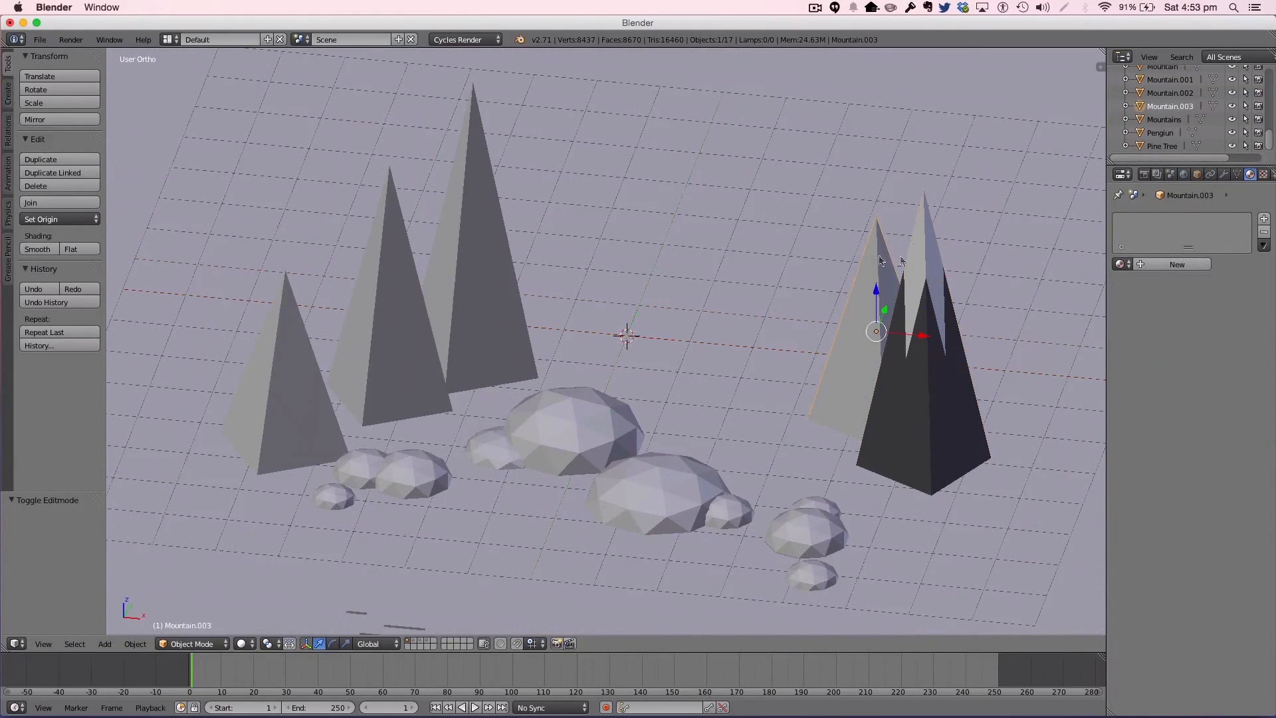
click(1119, 263)
click(1009, 338)
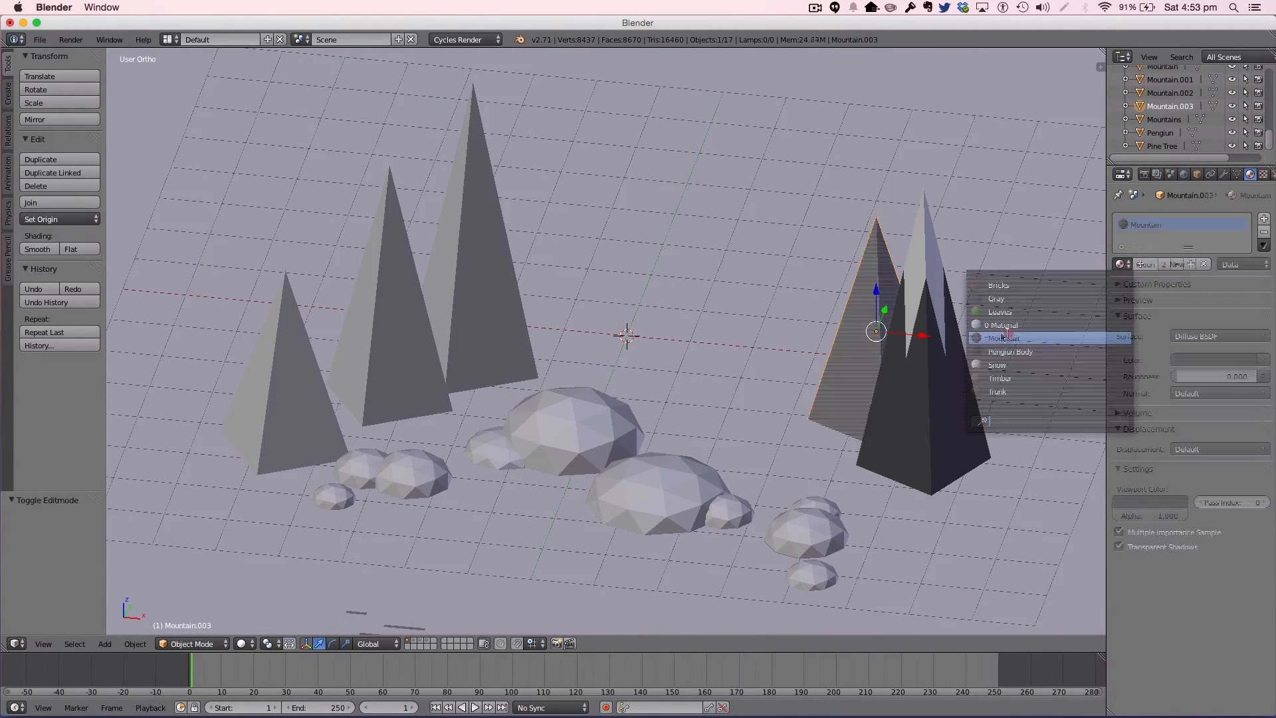
Step: Apply the existing Mountain material to each of the three bare mountains in the group across from the snow-capped one
right_click(481, 199)
click(1120, 264)
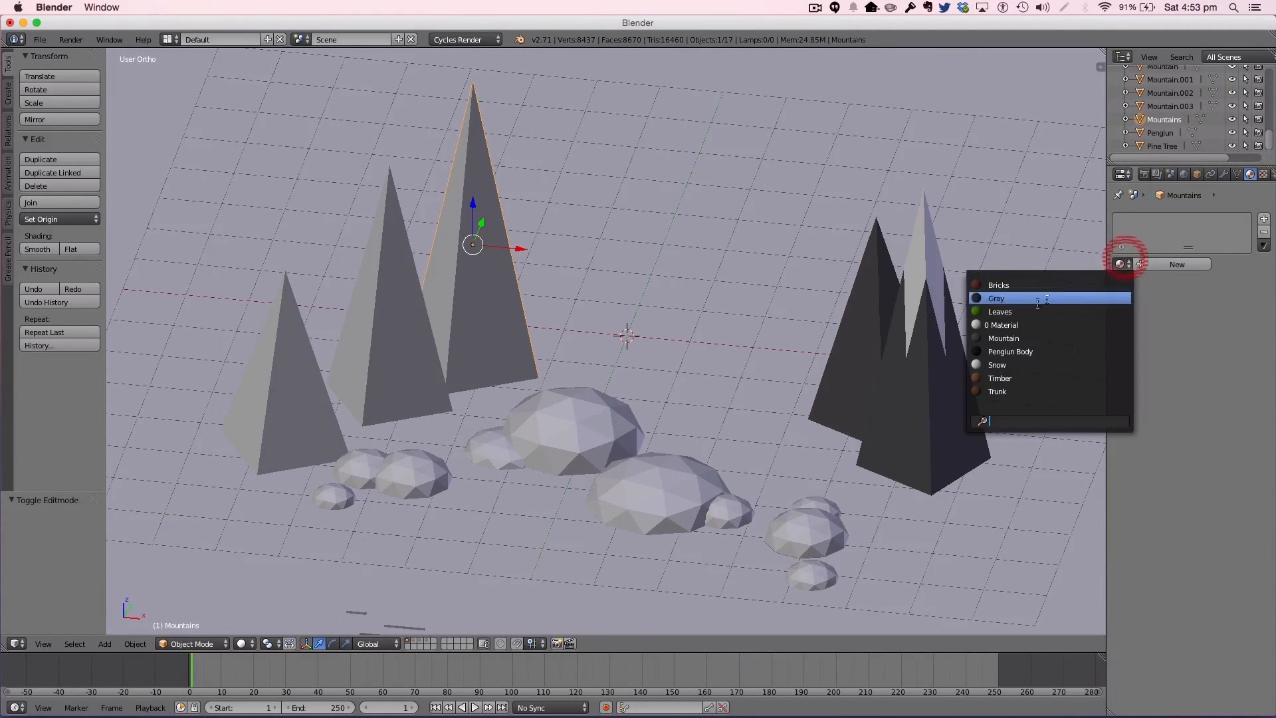
click(1009, 332)
right_click(409, 286)
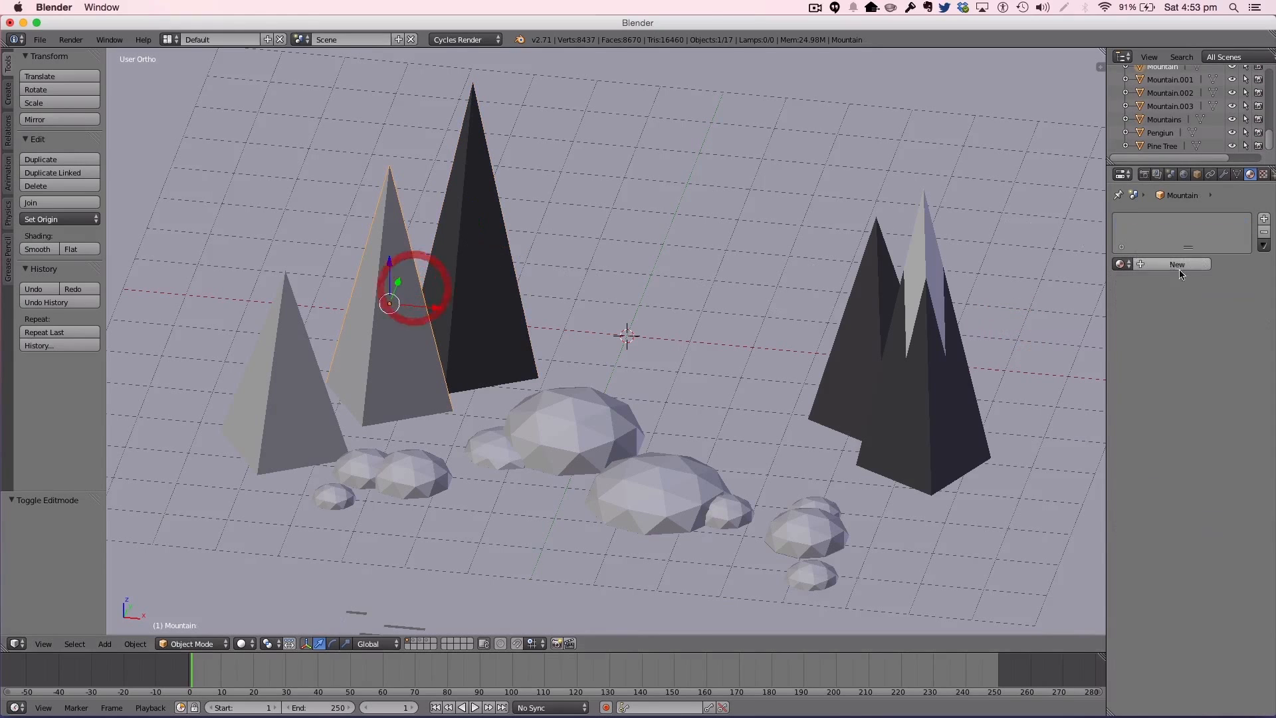
click(1120, 264)
click(1009, 337)
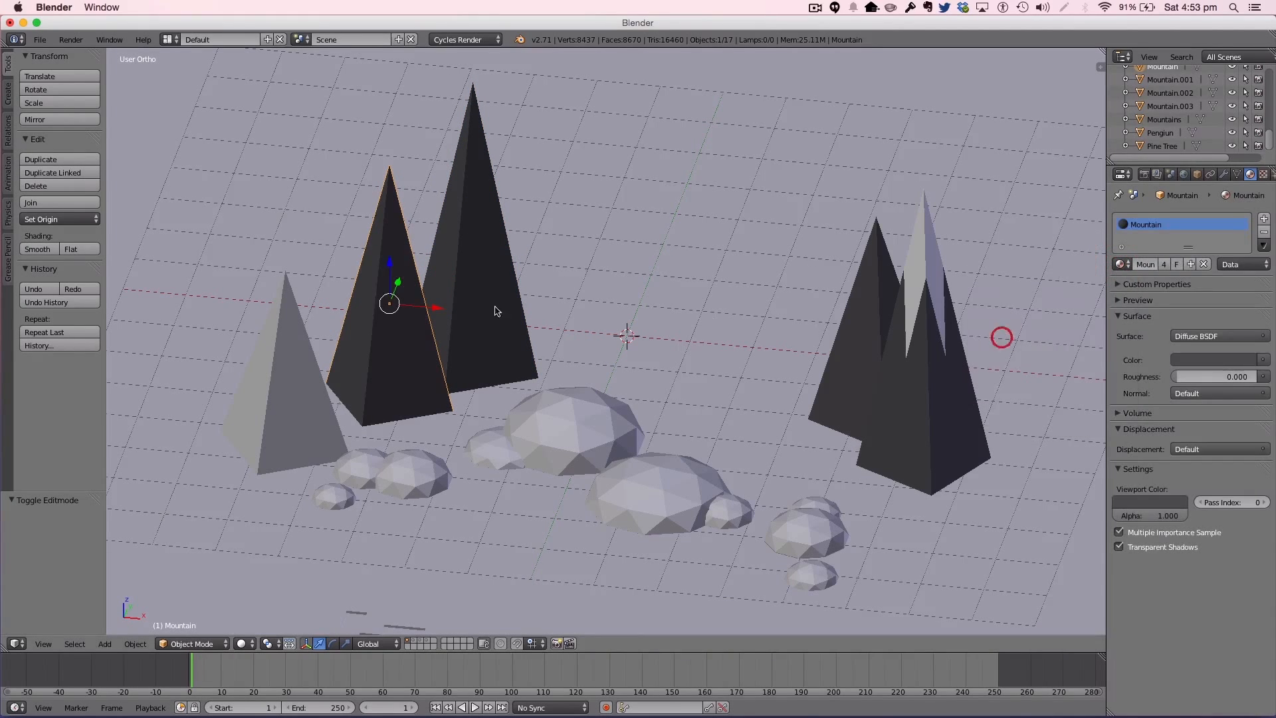
right_click(281, 365)
click(1121, 264)
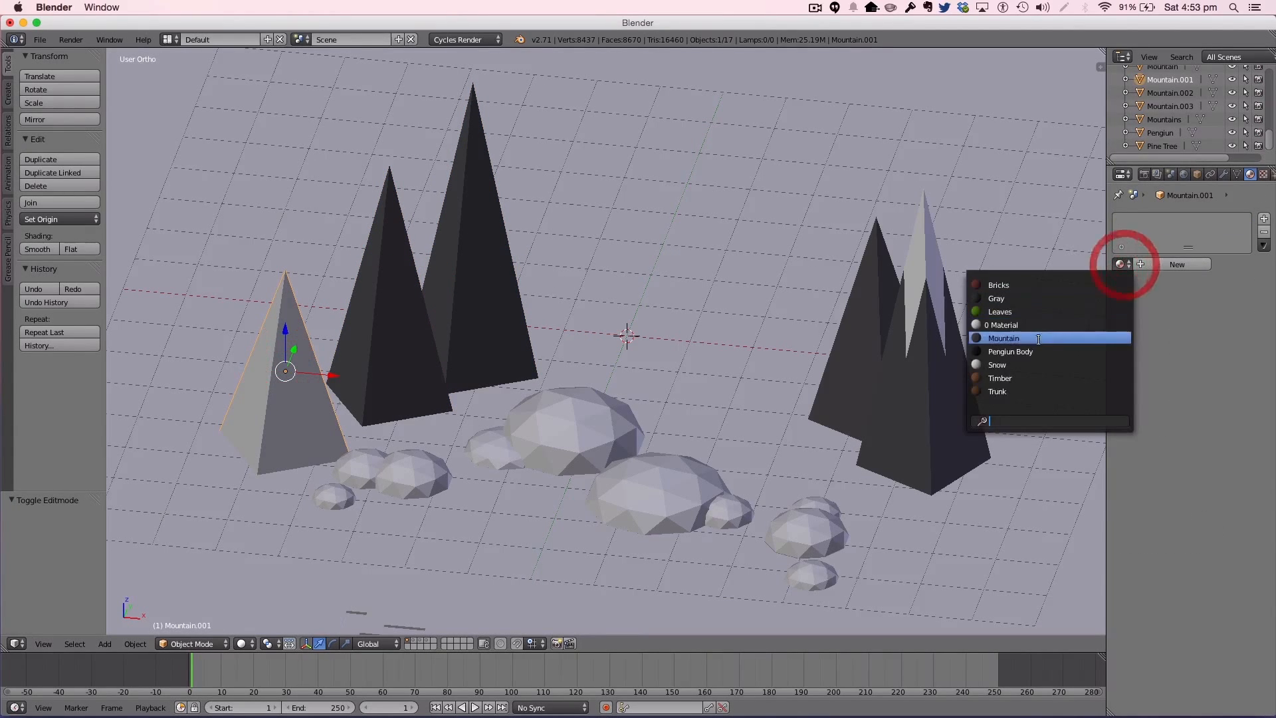
click(1026, 339)
Step: Subdivide the whole mesh of the shortest mountain, Mountain.001, twice with one cut each time
key(Tab)
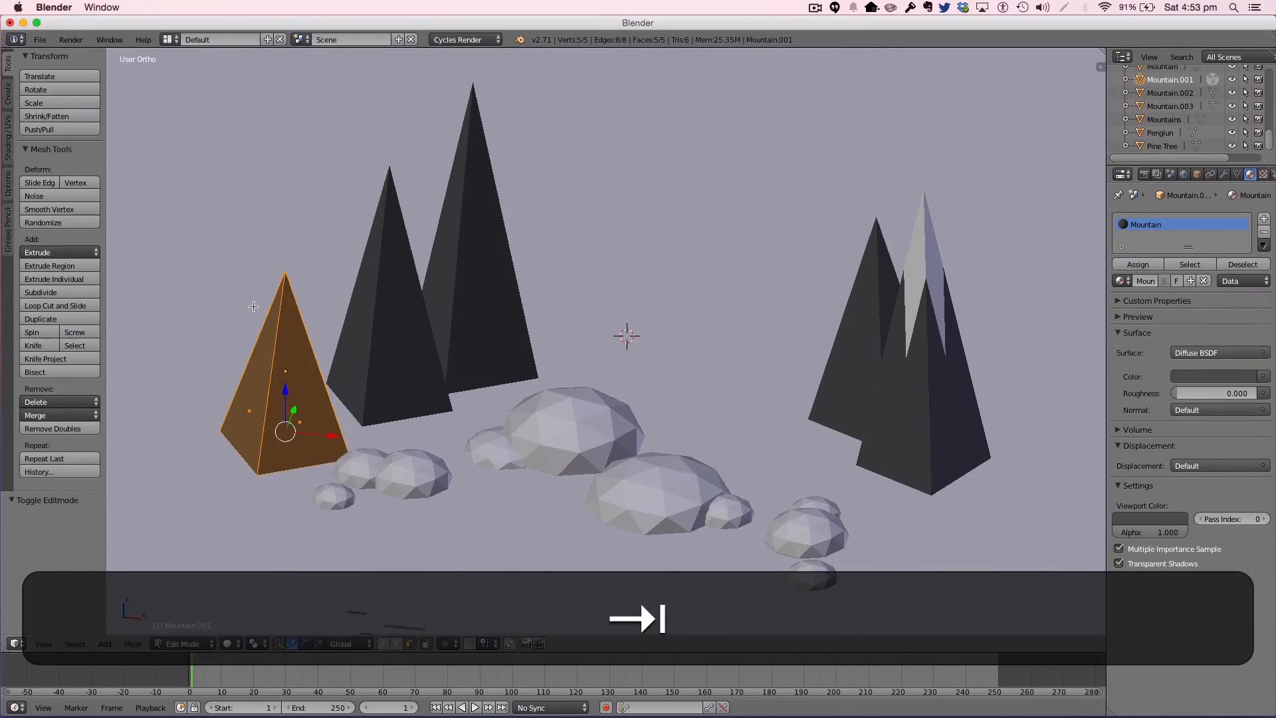
key(w)
click(281, 330)
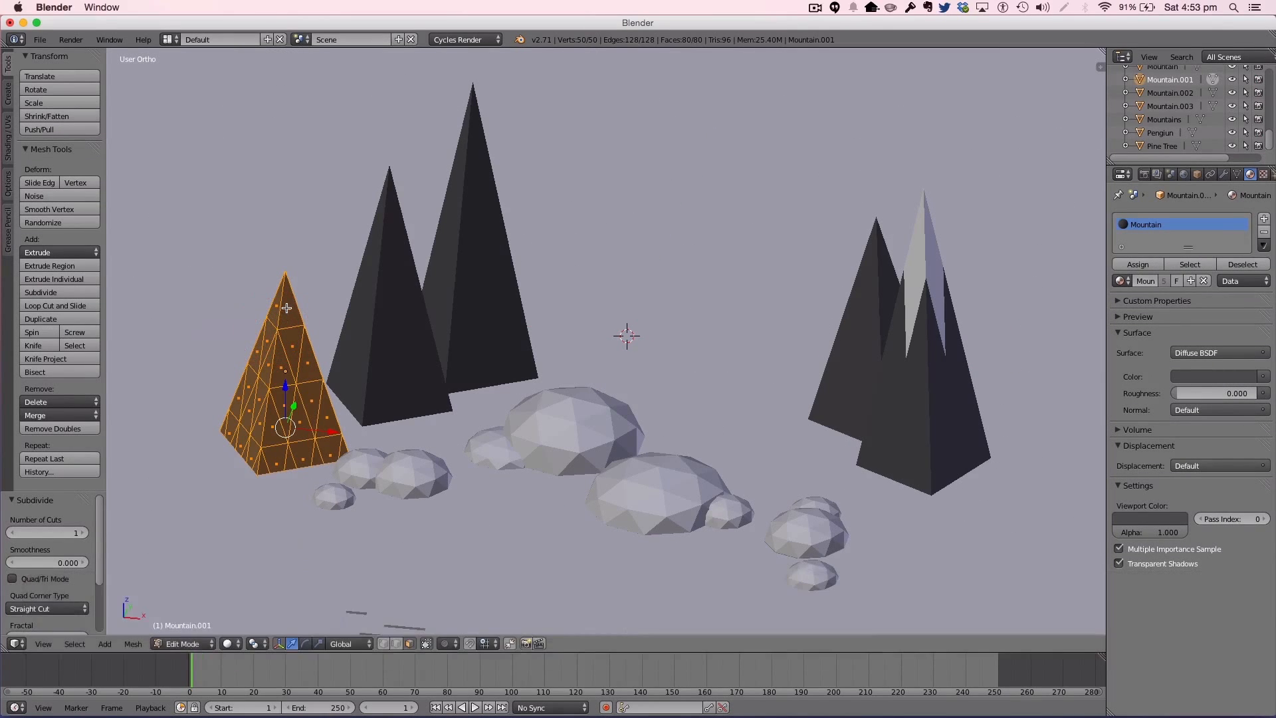
Step: Clear the selection and select the peak faces of Mountain.001 through the mesh in a front orthographic wireframe view
key(z)
key(z)
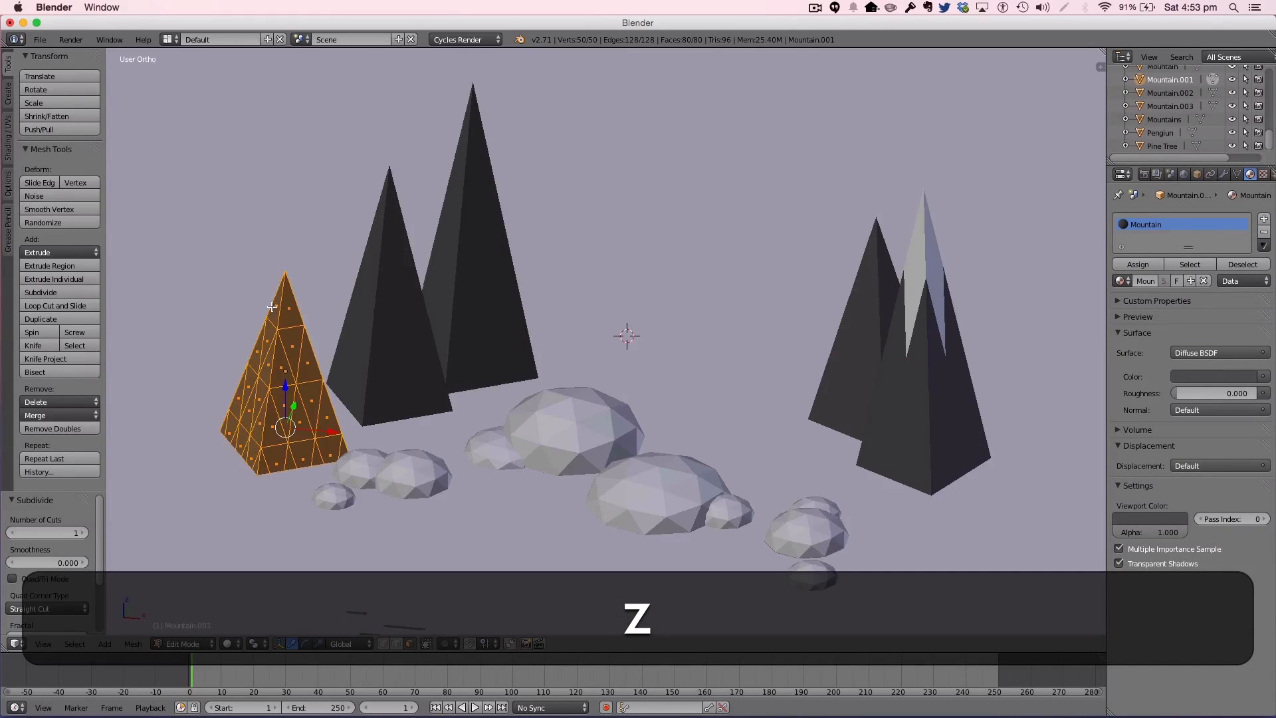
key(KP_1)
key(KP_8)
key(KP_8)
key(KP_8)
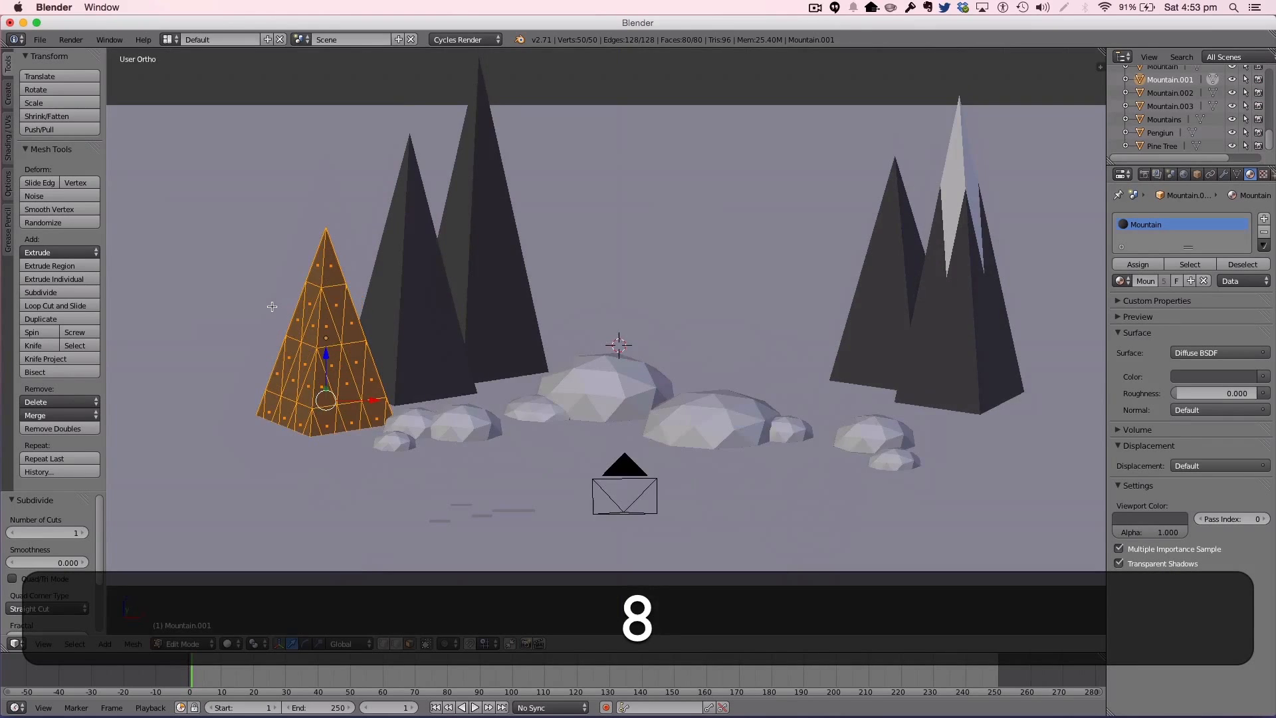
key(KP_5)
key(KP_1)
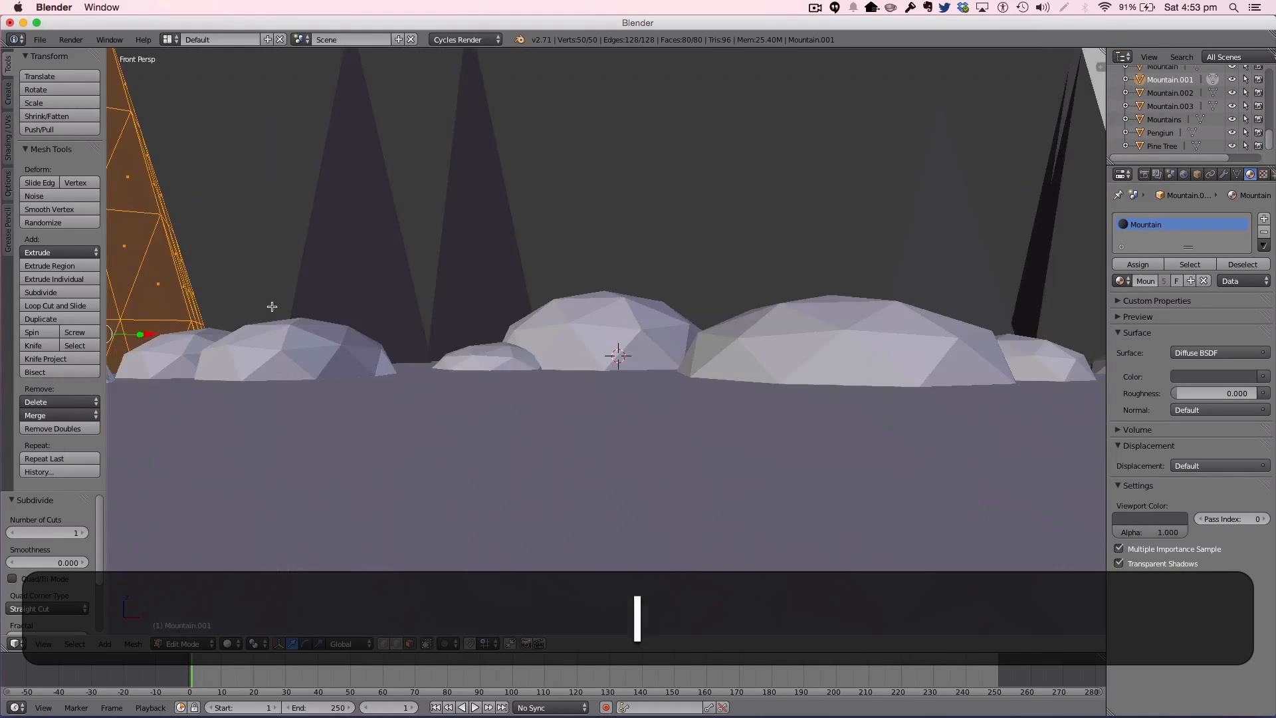
key(KP_5)
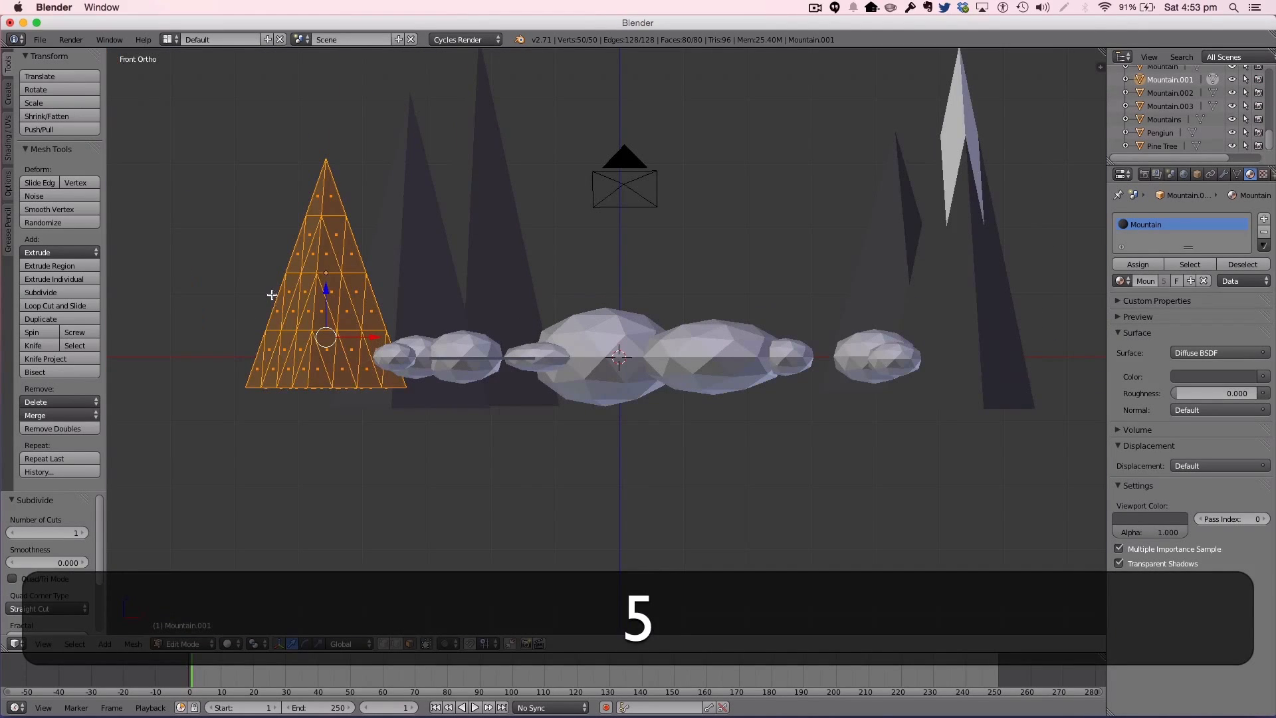
key(z)
key(a)
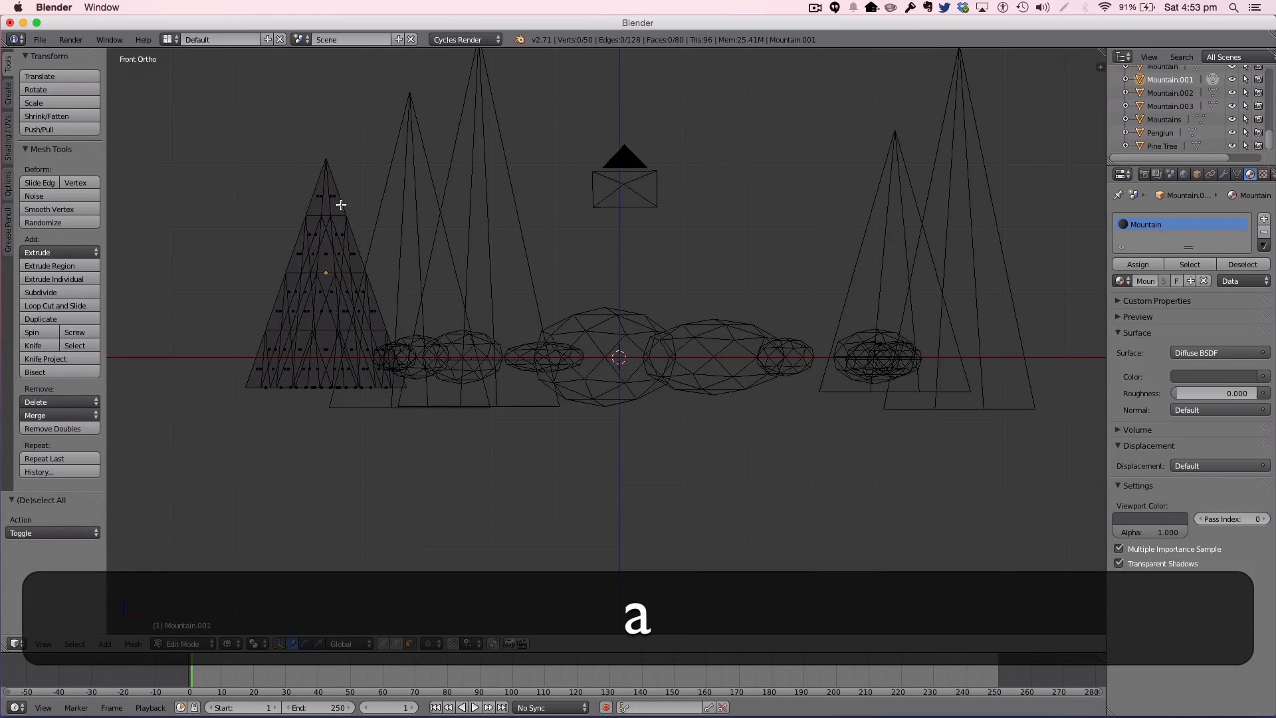
key(c)
click(332, 199)
key(Escape)
Step: Add the downward-pointing triangles below the peak on each side of Mountain.001 to the selection
shift+right_click(340, 226)
shift+right_click(316, 224)
middle_drag(347, 227, 871, 346)
key(z)
key(shift+z)
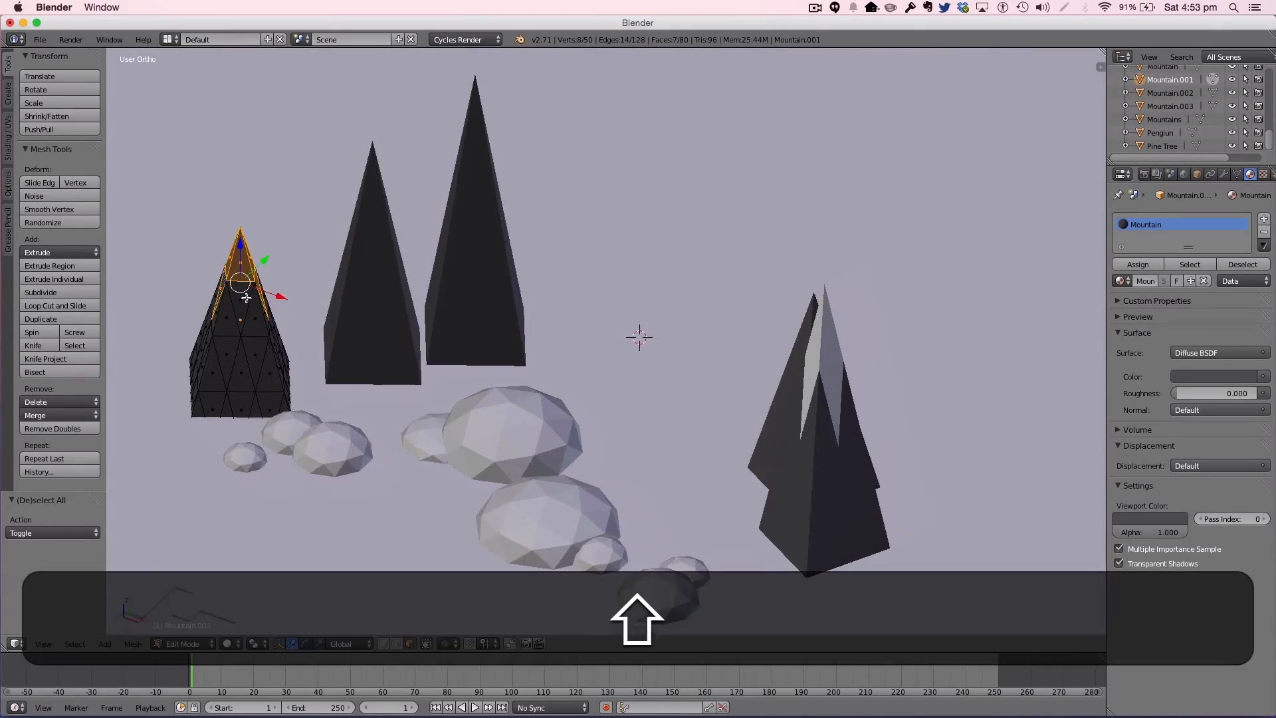
shift+right_click(246, 298)
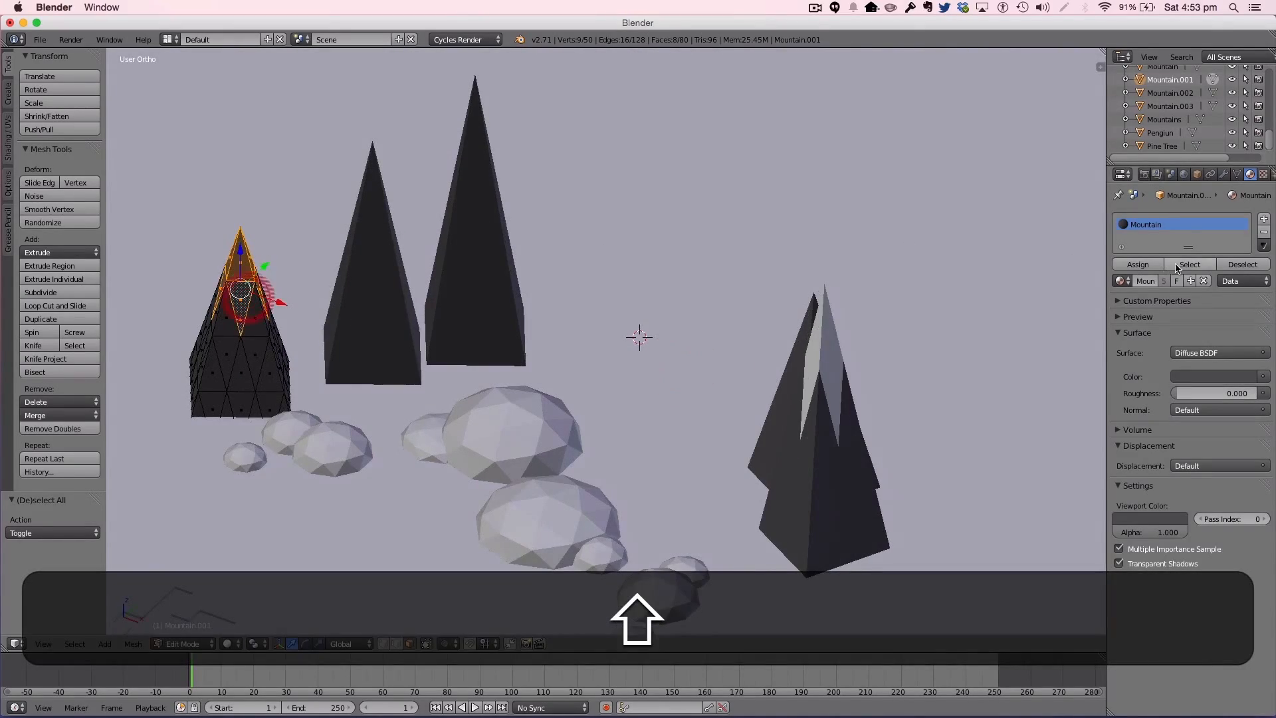
Step: Add the existing Snow material to Mountain.001 in a second slot and assign it to the selected peak faces
click(1262, 219)
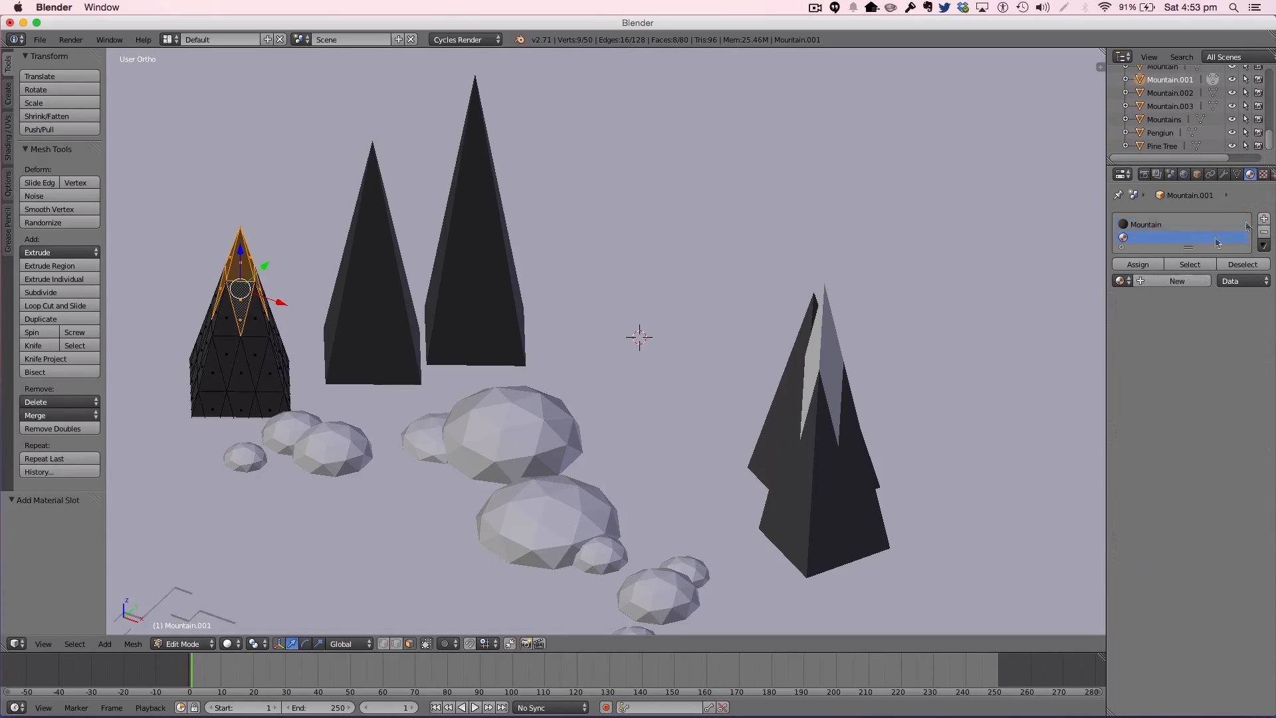
click(1121, 281)
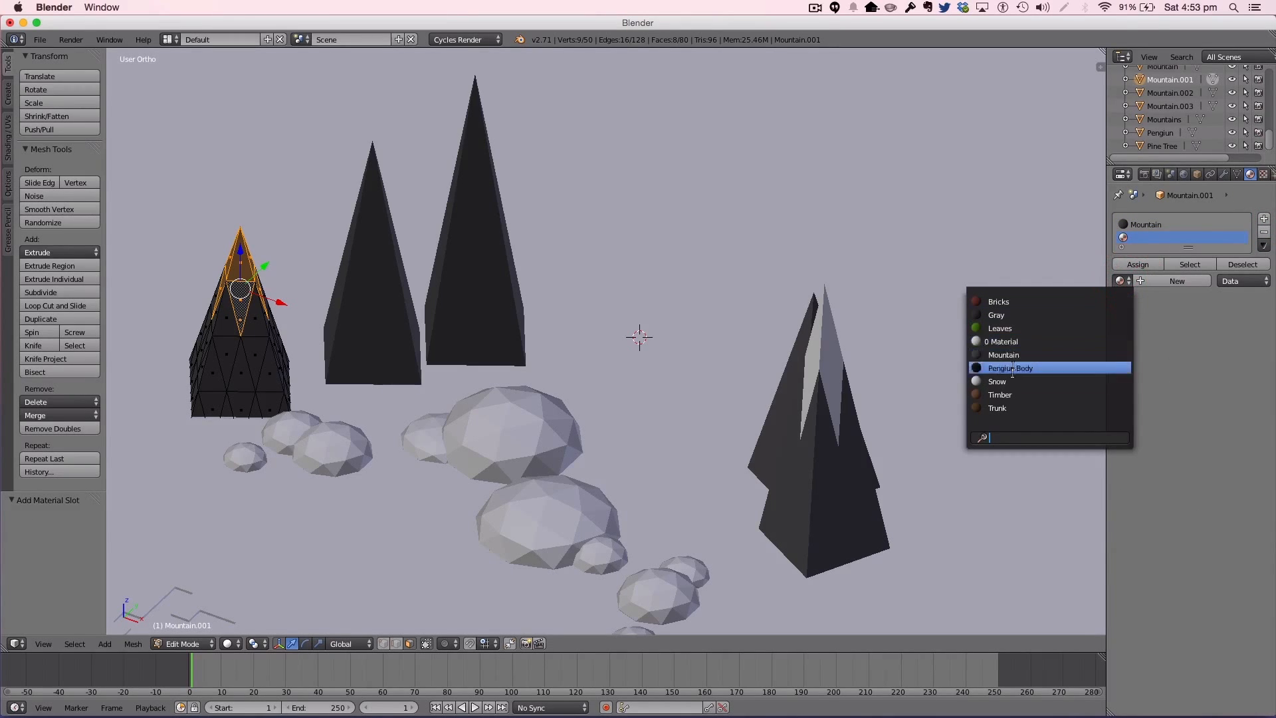
click(1012, 376)
click(1138, 263)
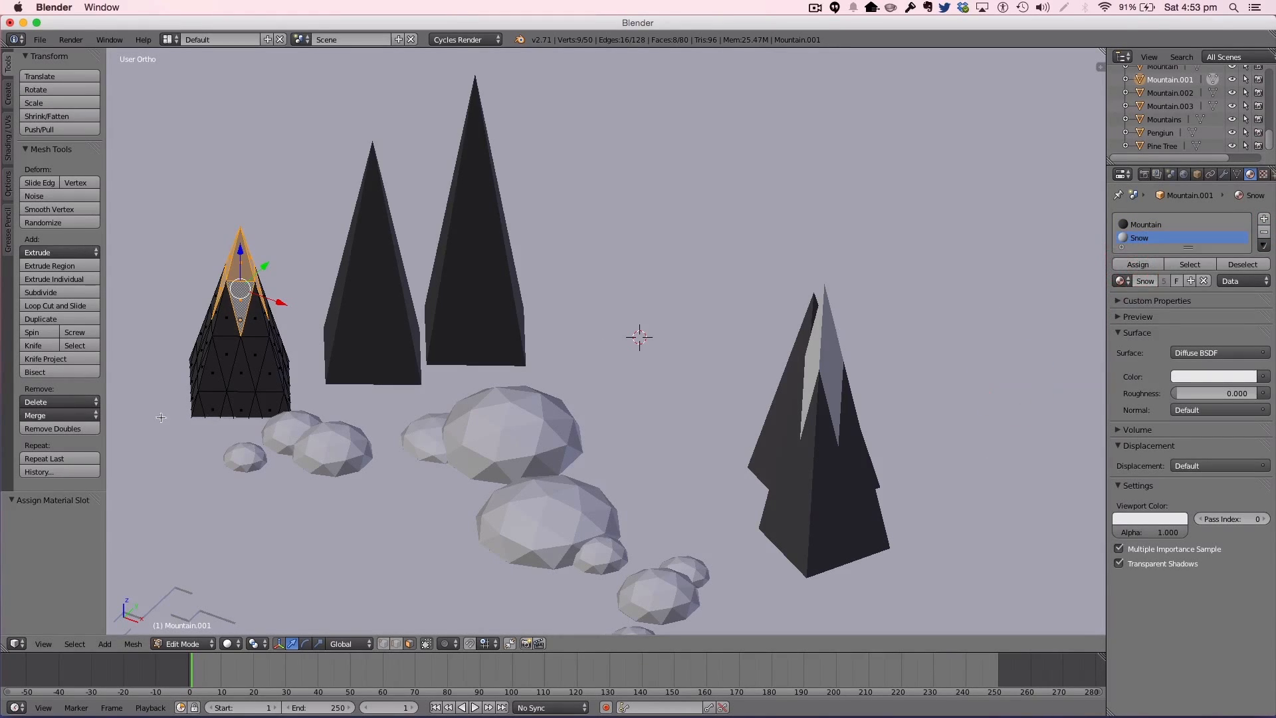
key(Tab)
Step: Subdivide the whole mesh of the middle mountain of the three twice with one cut each time
right_click(376, 235)
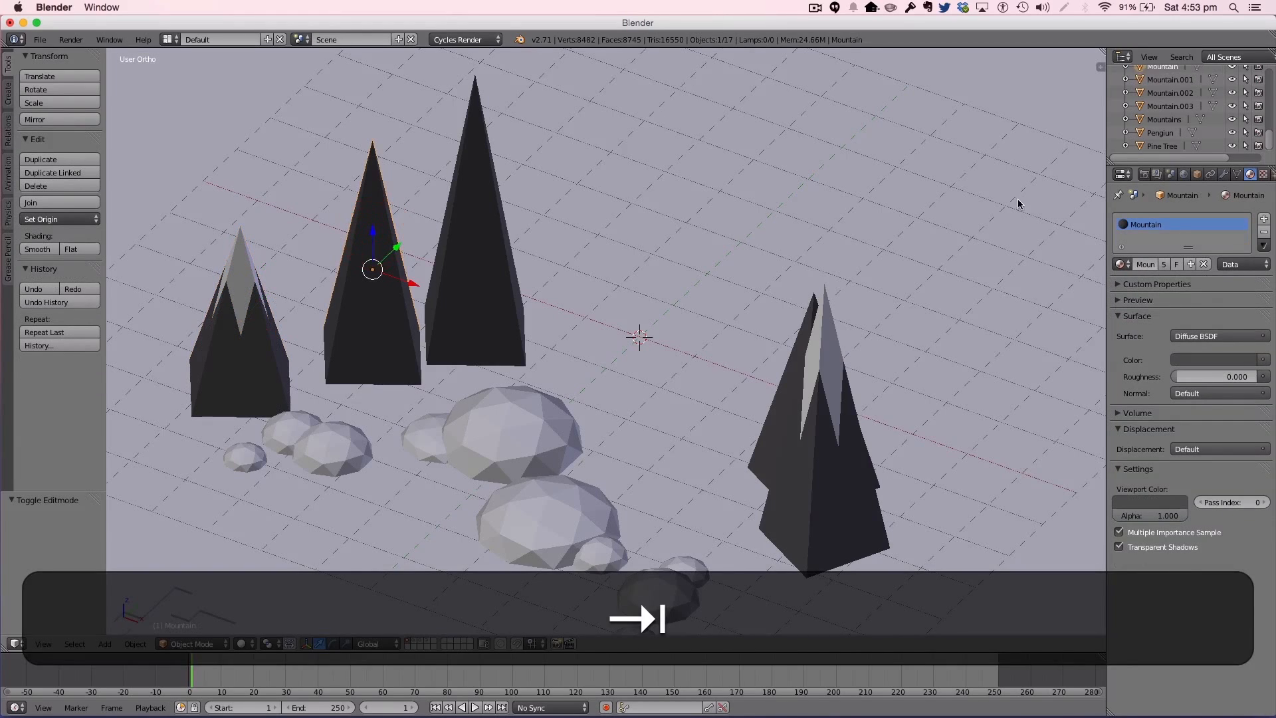
key(Tab)
key(w)
click(366, 205)
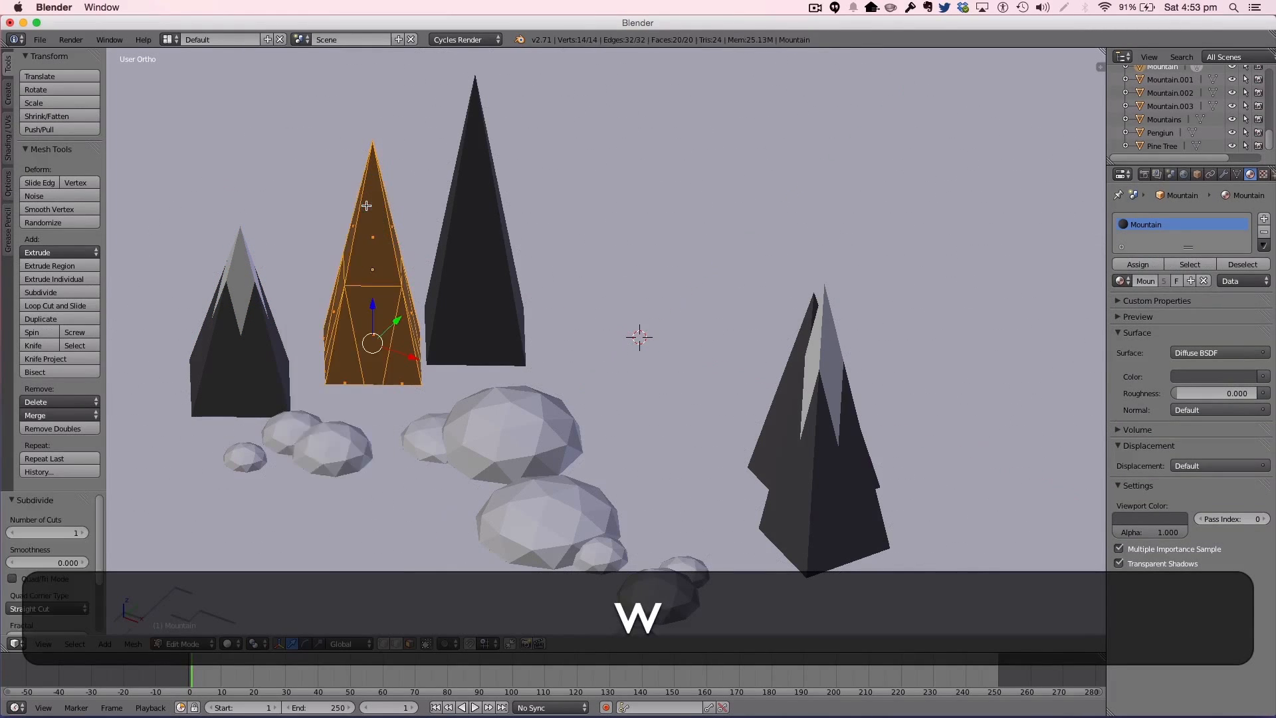
key(Tab)
key(Tab)
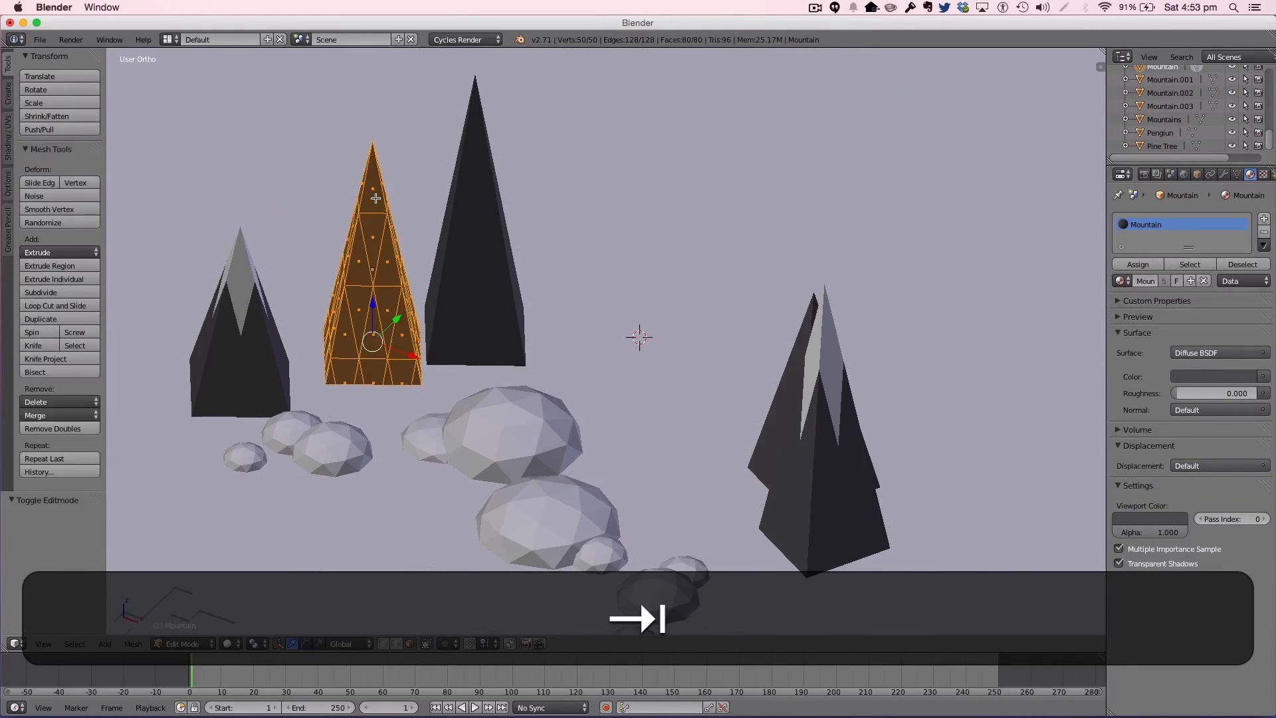
Step: Select only the peak face and the downward-pointing triangle below it on the middle mountain's near side
key(a)
key(c)
click(375, 196)
click(381, 236)
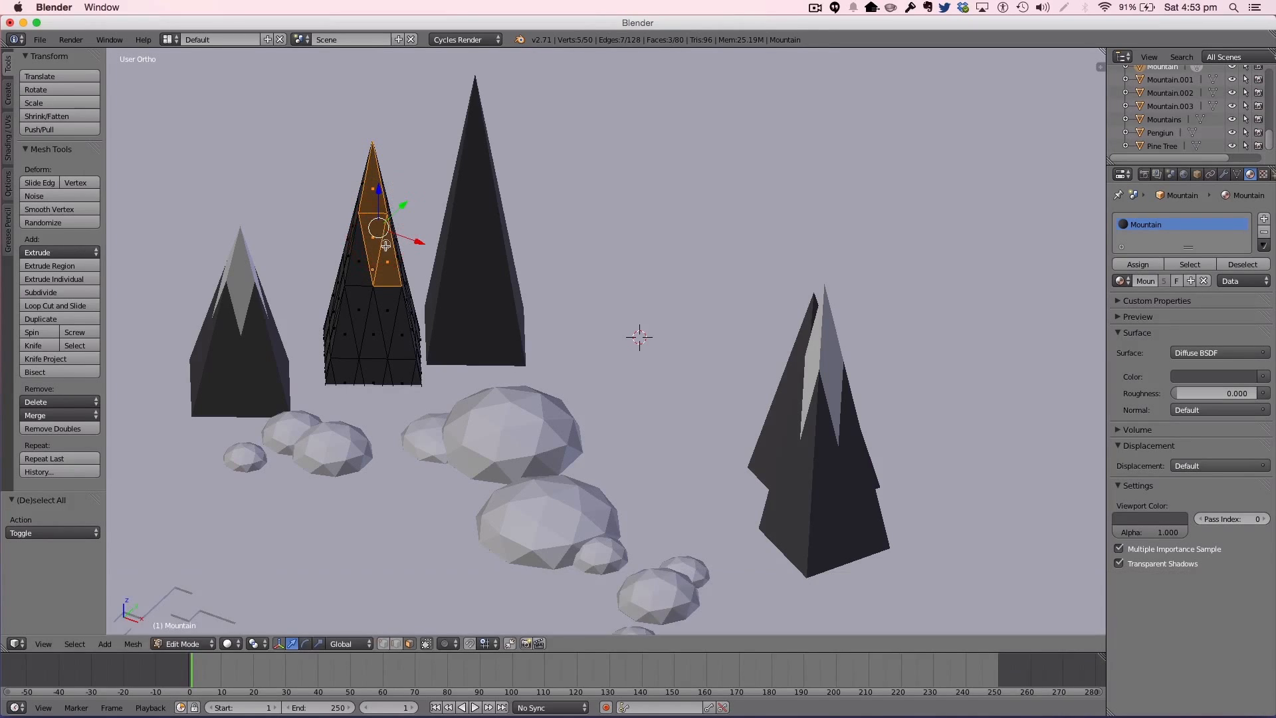
shift+right_click(384, 262)
Step: Extend the selection to the peak faces and downward-pointing triangles on the middle mountain's remaining sides
middle_drag(436, 263, 565, 265)
scroll(565, 265, up, 1)
shift+right_click(507, 327)
shift+right_click(508, 366)
middle_drag(509, 366, 673, 364)
shift+right_click(853, 230)
shift+right_click(850, 267)
middle_drag(853, 267, 515, 307)
shift+right_click(384, 116)
shift+right_click(383, 137)
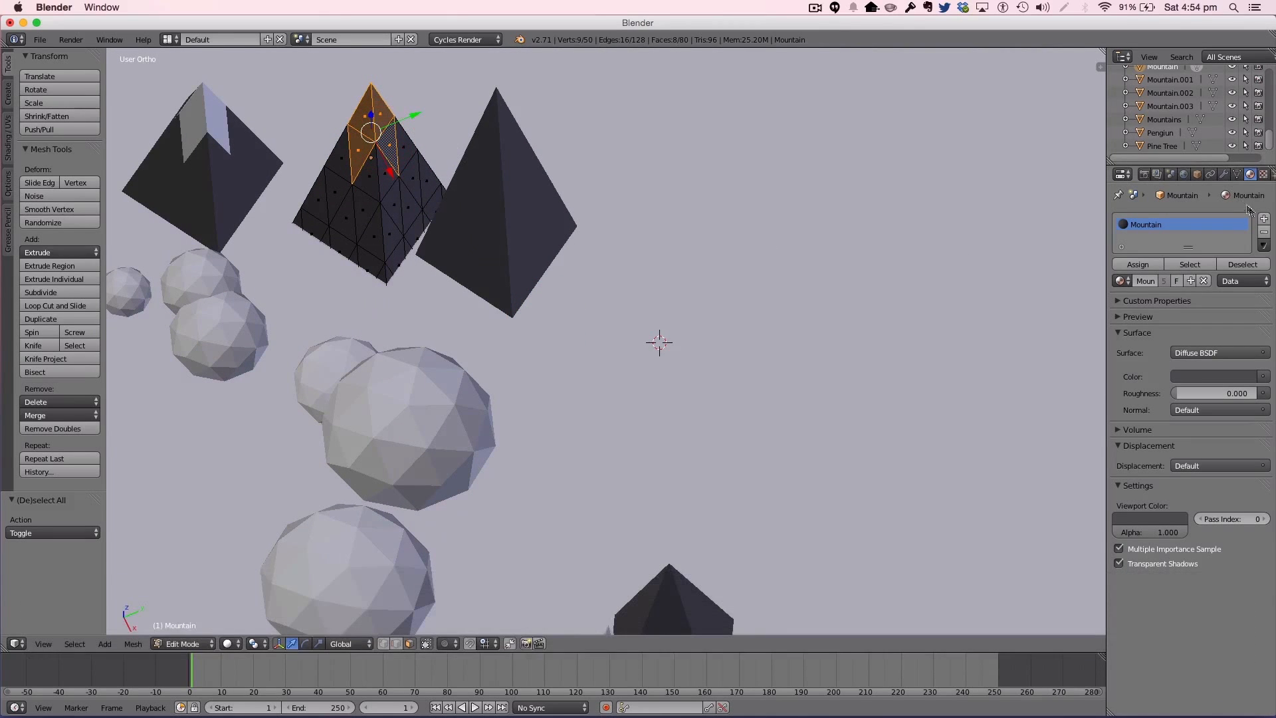
Step: Add the existing Snow material to the middle mountain in a second slot and assign it to the selected faces
click(1263, 219)
click(1121, 280)
click(1003, 381)
click(1138, 264)
key(Tab)
Step: Add the existing Snow material in a second slot to the tallest mountain of the three, Mountains
right_click(490, 184)
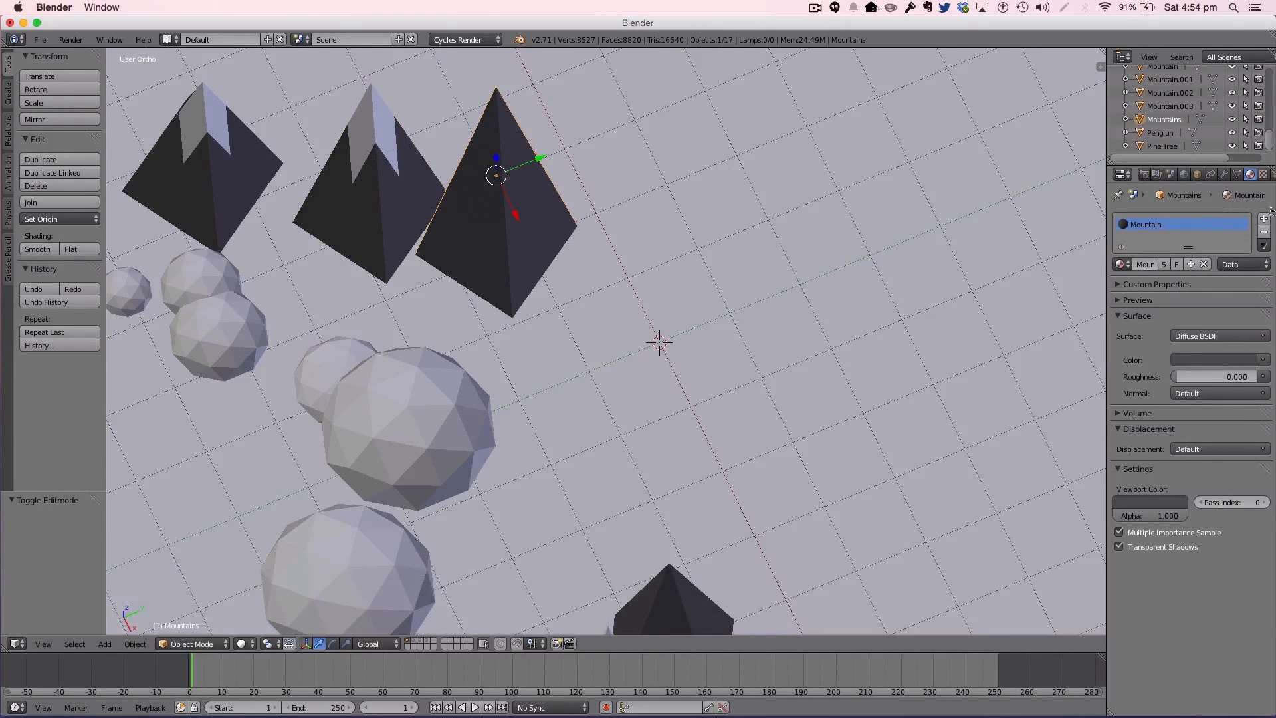
click(1264, 219)
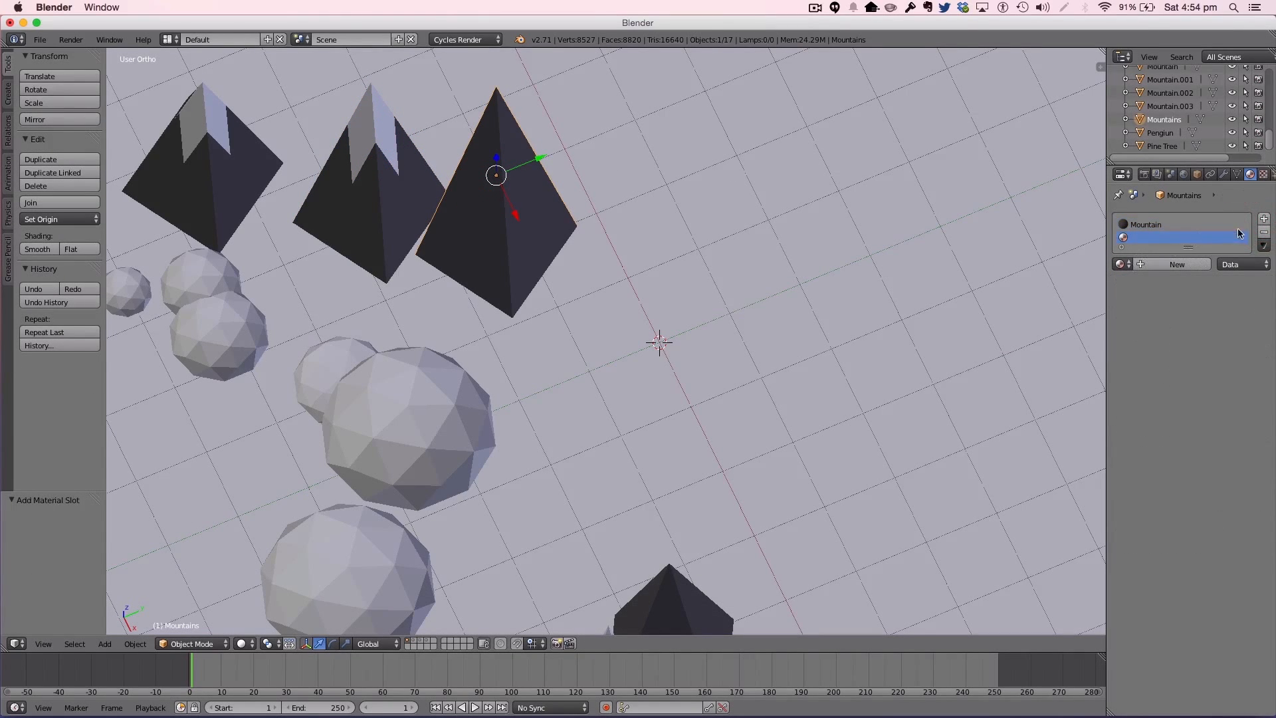
click(1122, 265)
click(988, 364)
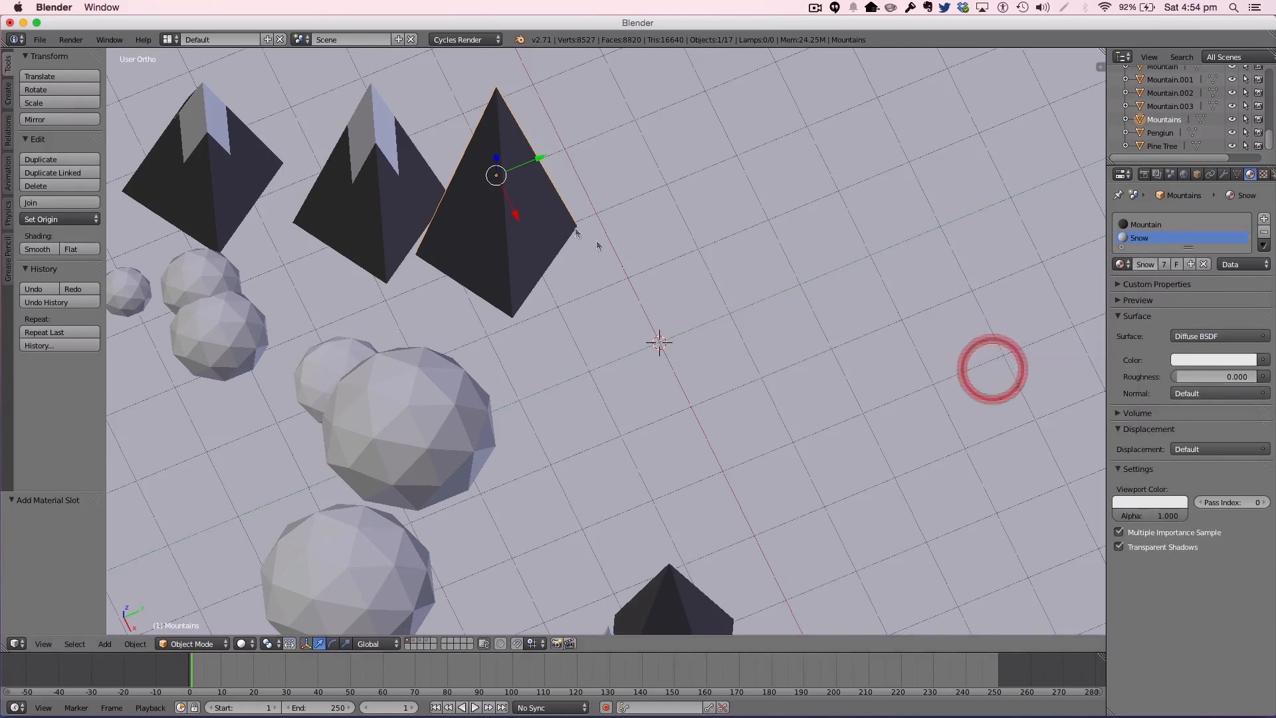
Step: Subdivide the tallest mountain's whole mesh twice with one cut each time
key(Tab)
key(w)
click(508, 178)
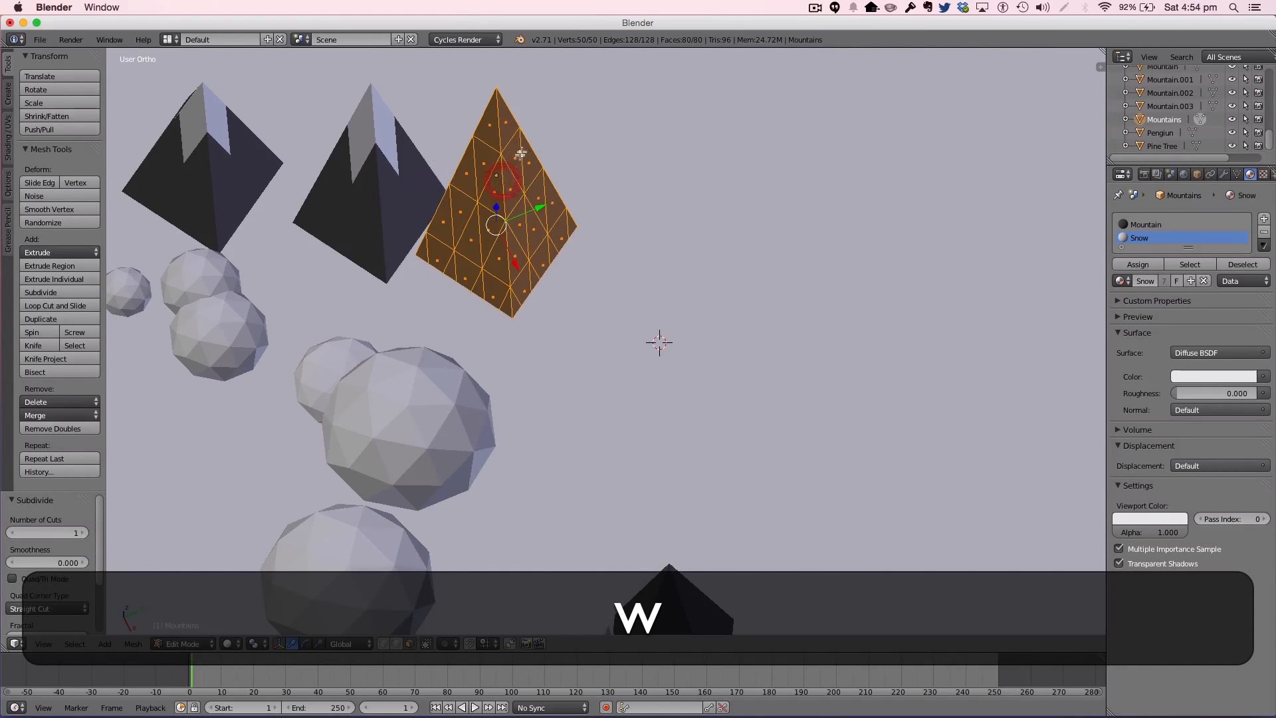
Step: Select the tallest mountain's peak faces and the downward-pointing triangles below them on all four sides
right_click(509, 119)
shift+right_click(490, 125)
shift+right_click(484, 162)
shift+right_click(515, 158)
middle_drag(529, 143, 798, 136)
shift+right_click(552, 247)
shift+right_click(558, 292)
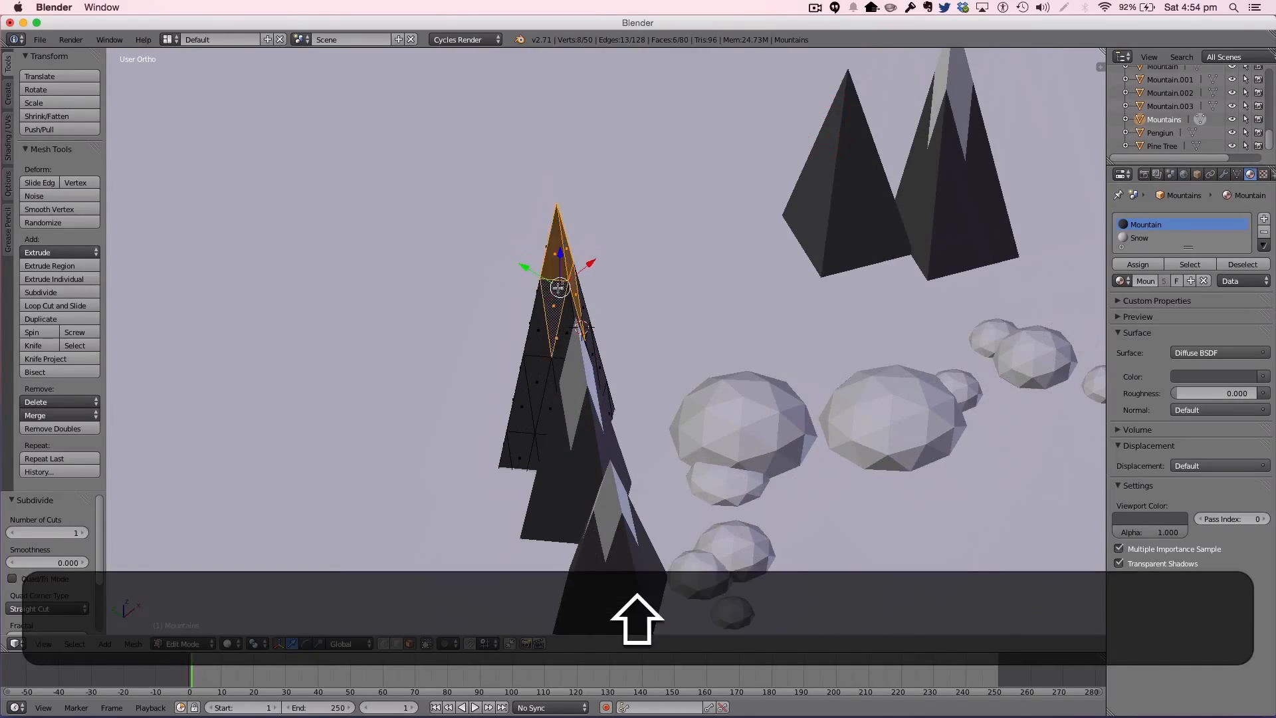
middle_drag(560, 289, 710, 279)
shift+right_click(715, 241)
shift+right_click(710, 252)
Step: Assign the Snow material slot to the tallest mountain's selected peak faces and return to Object Mode
click(1139, 237)
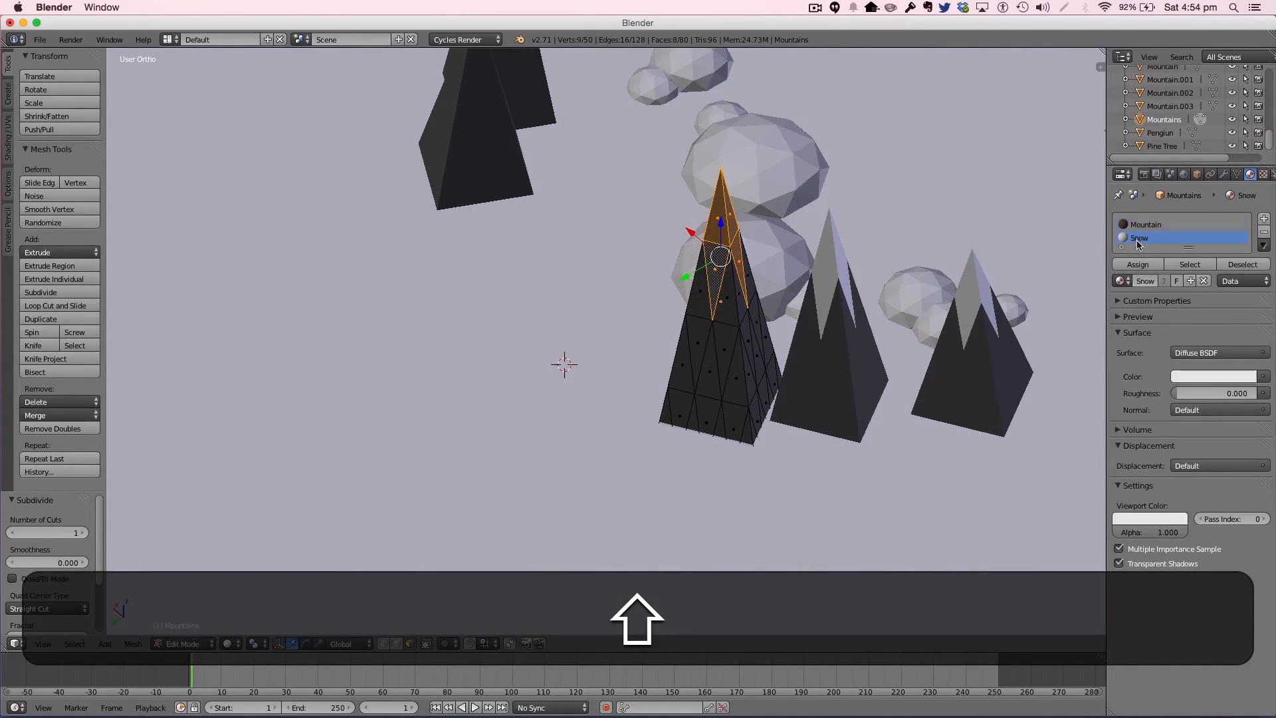
click(1131, 263)
key(Tab)
Step: Subdivide the whole mesh of the last uncapped mountain, Mountain.003, twice with one cut each time
middle_drag(871, 212, 655, 213)
right_click(857, 288)
key(Tab)
key(w)
click(853, 291)
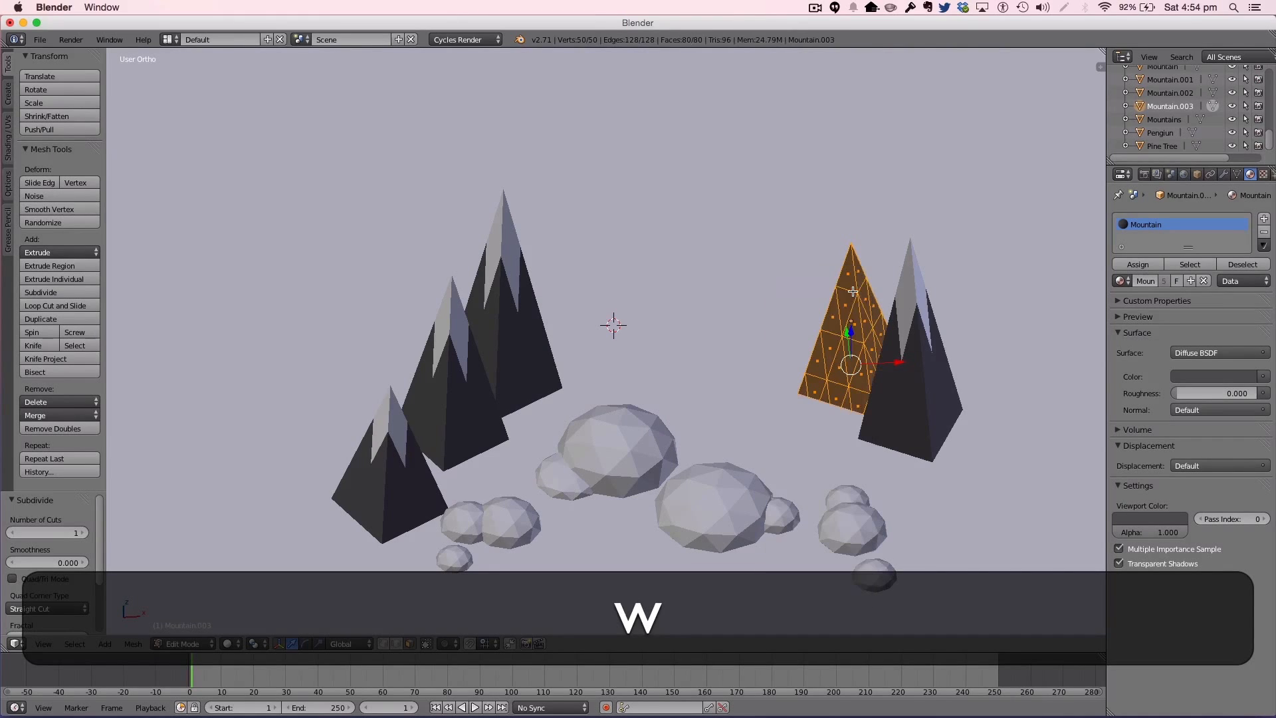
Step: Select the peak faces of Mountain.003 and the downward-pointing triangles below them on every side
right_click(846, 266)
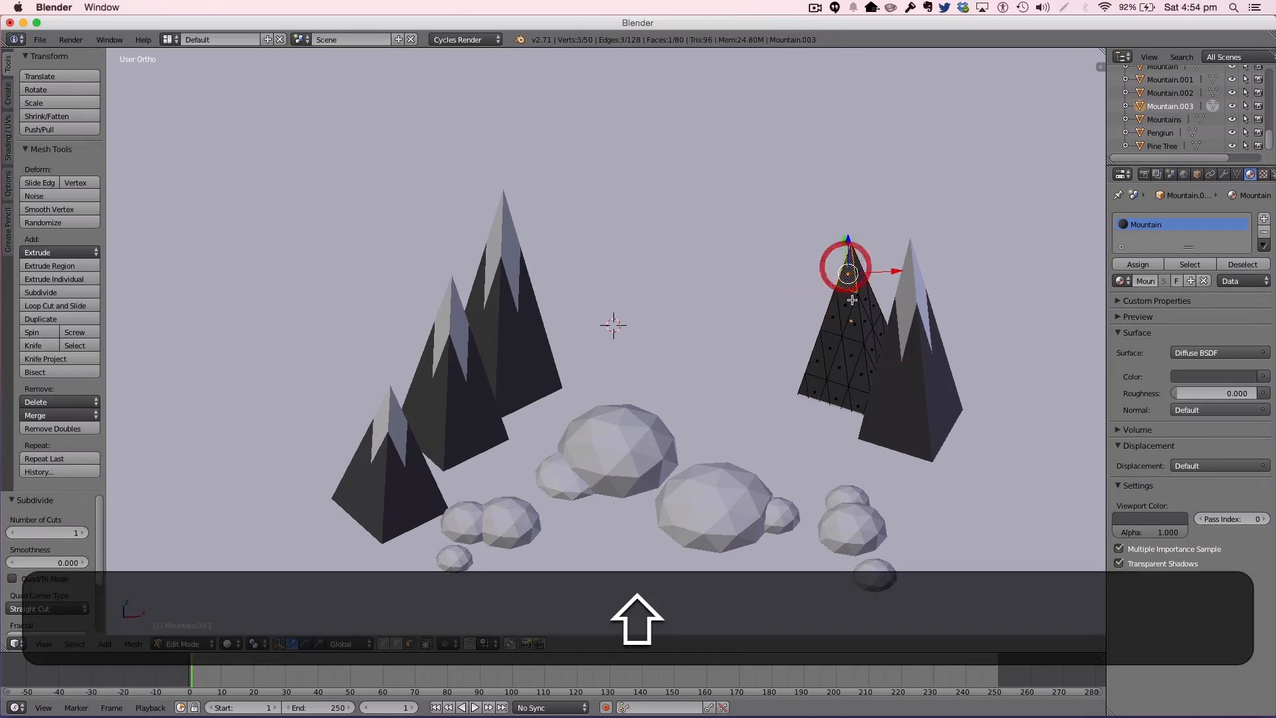
shift+right_click(846, 301)
shift+right_click(862, 274)
shift+right_click(869, 304)
middle_drag(869, 292, 137, 237)
shift+right_click(417, 213)
shift+right_click(425, 214)
shift+right_click(437, 243)
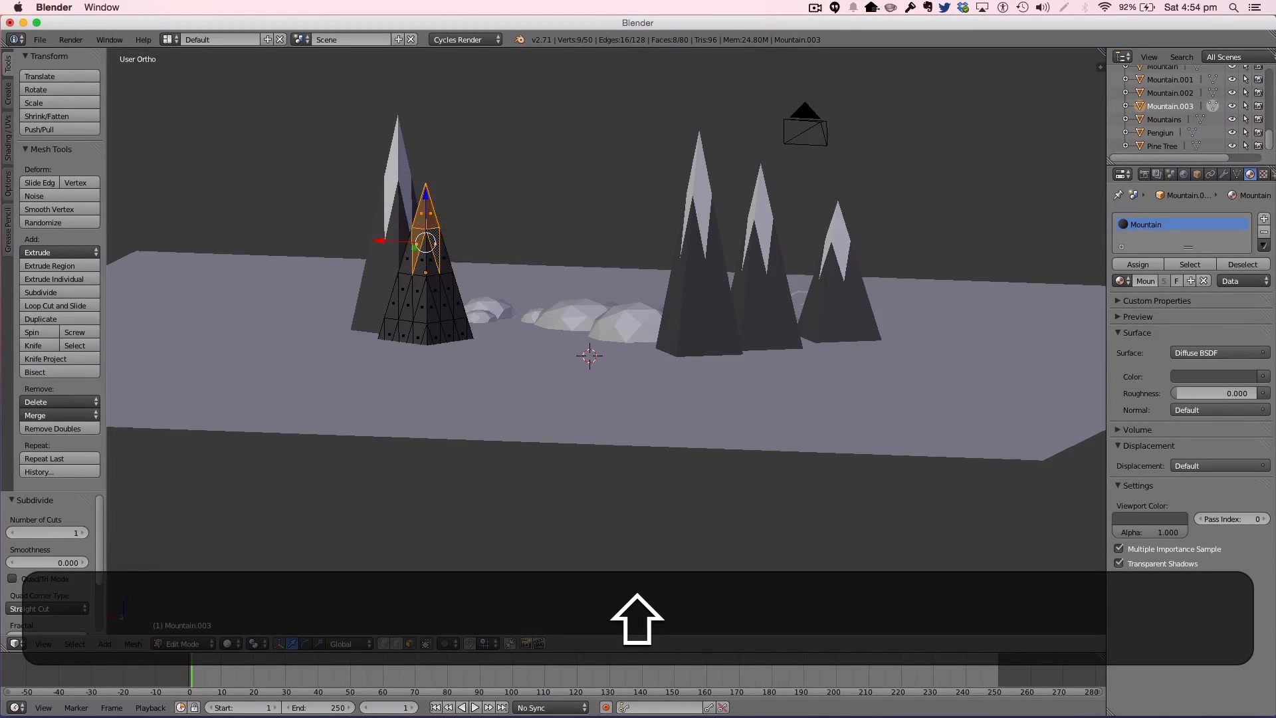
Step: Add the existing Snow material to Mountain.003 in a second slot and assign it to the selected faces
click(1264, 219)
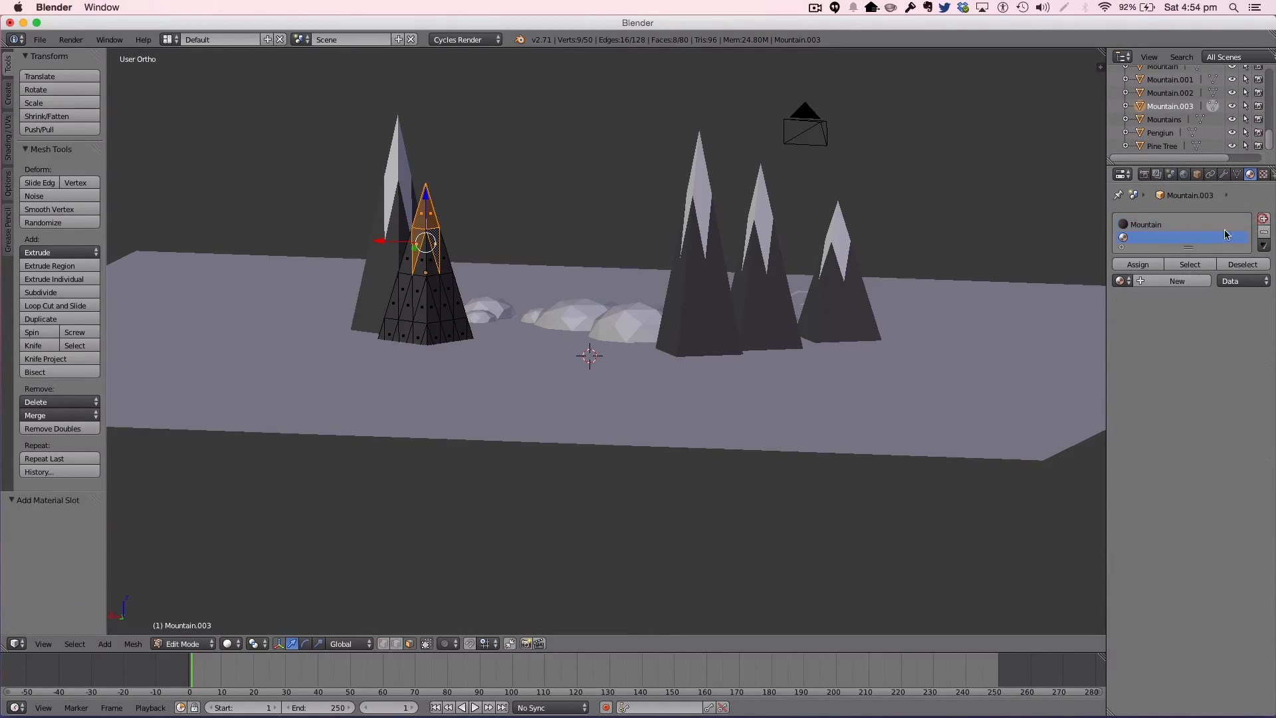
click(1120, 281)
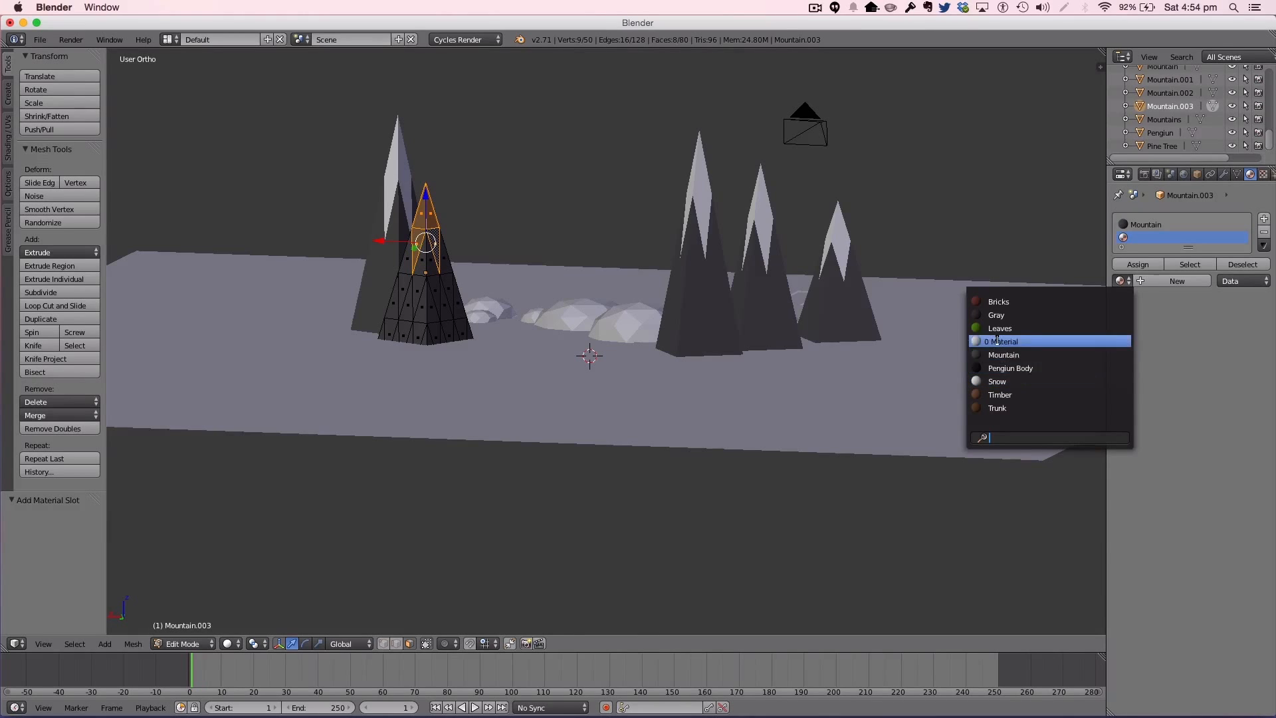
click(1003, 381)
click(1137, 263)
key(Tab)
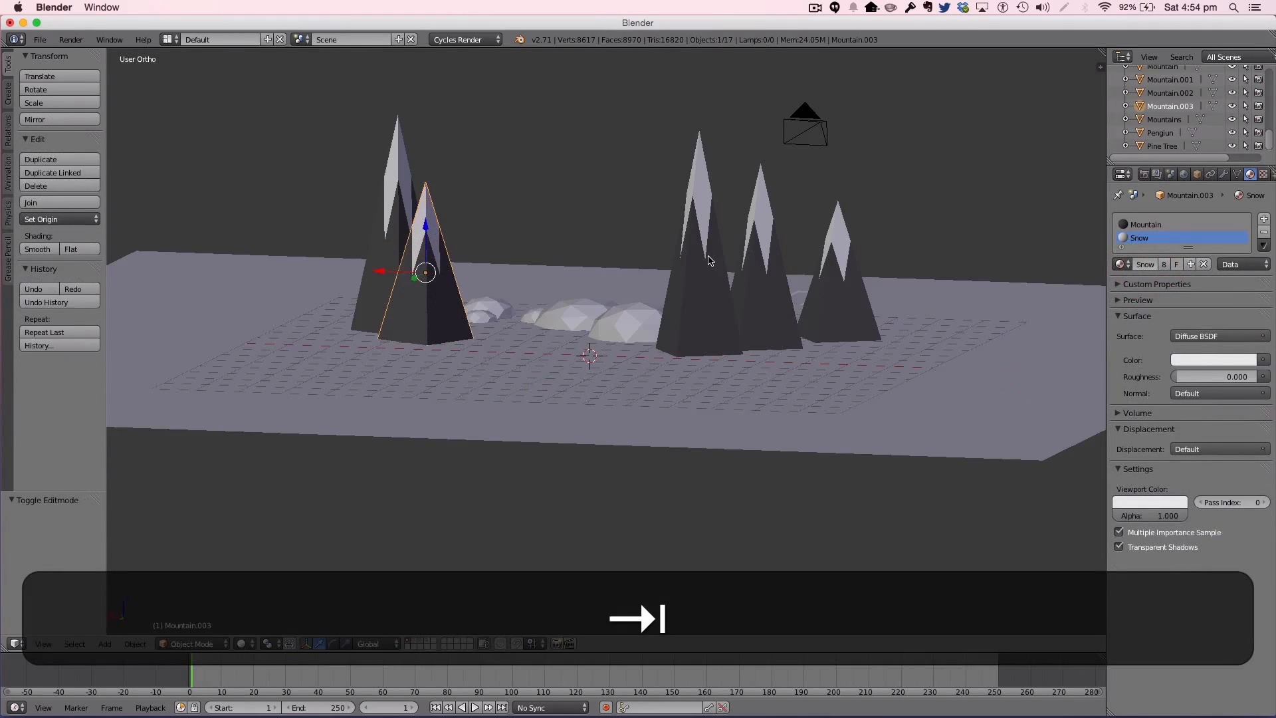
Step: Select the floor plane and give it a new material named Floor
middle_drag(769, 269, 564, 285)
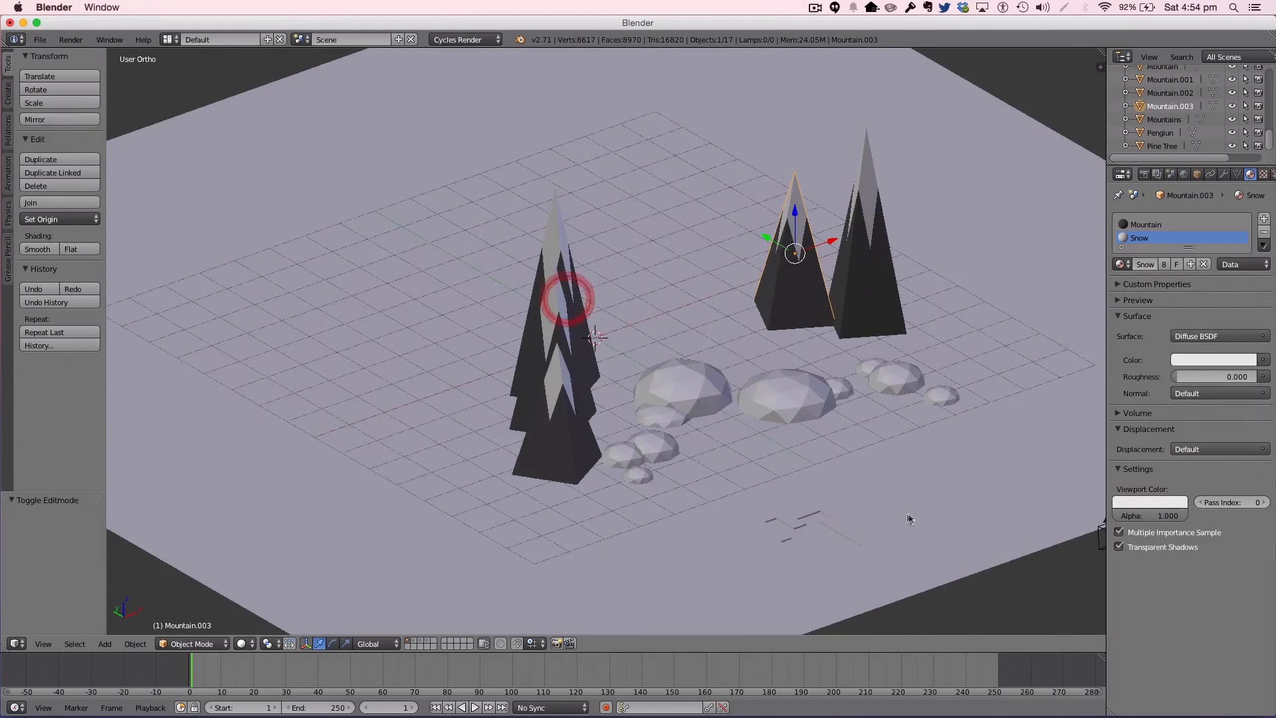
click(905, 515)
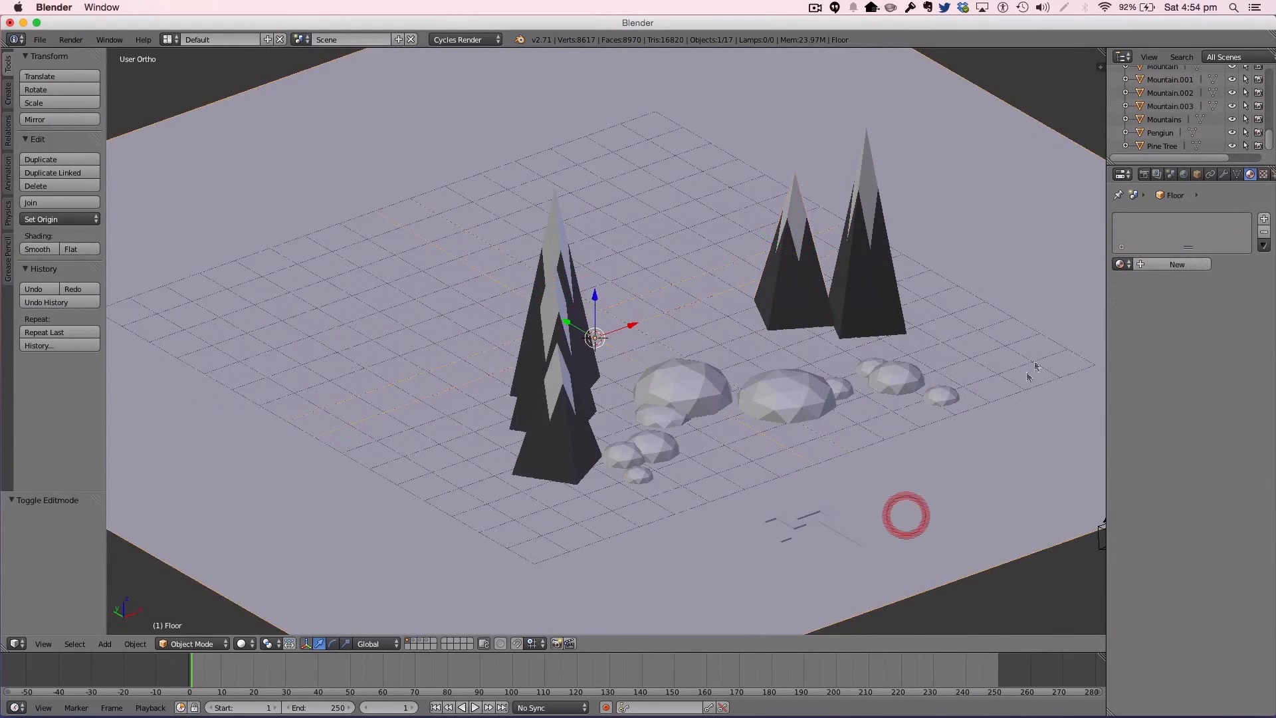
click(1163, 265)
double_click(1153, 264)
text(Floor)
key(Return)
Step: Set the Floor material's diffuse color to hex 22373F and sample that color for its viewport color
click(1198, 360)
click(1238, 284)
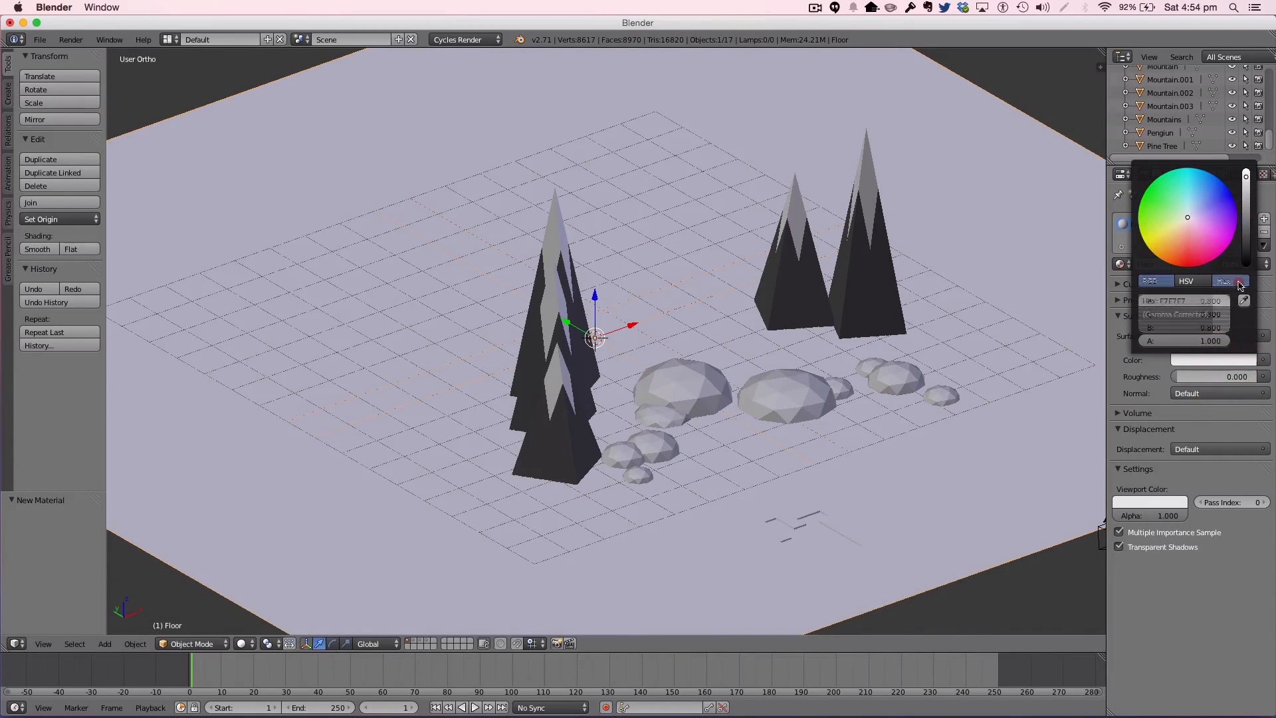
key(super+v)
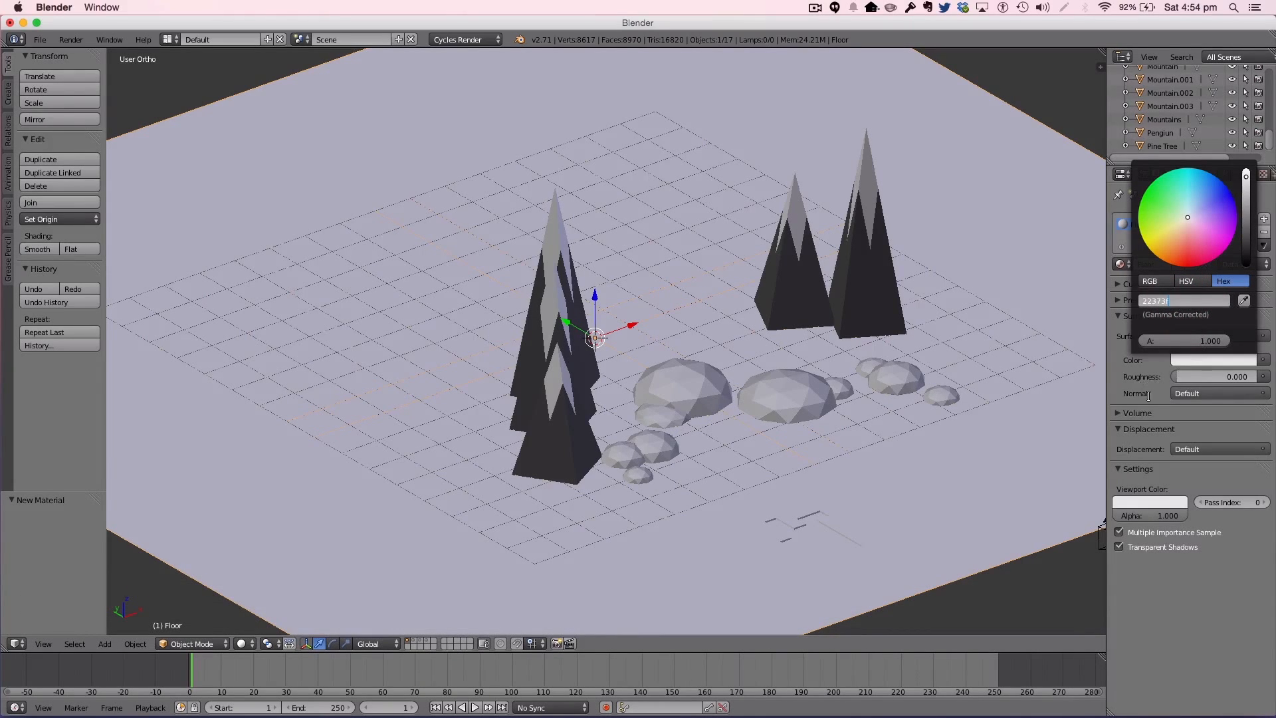
click(1148, 396)
click(1167, 502)
click(1177, 456)
click(1214, 358)
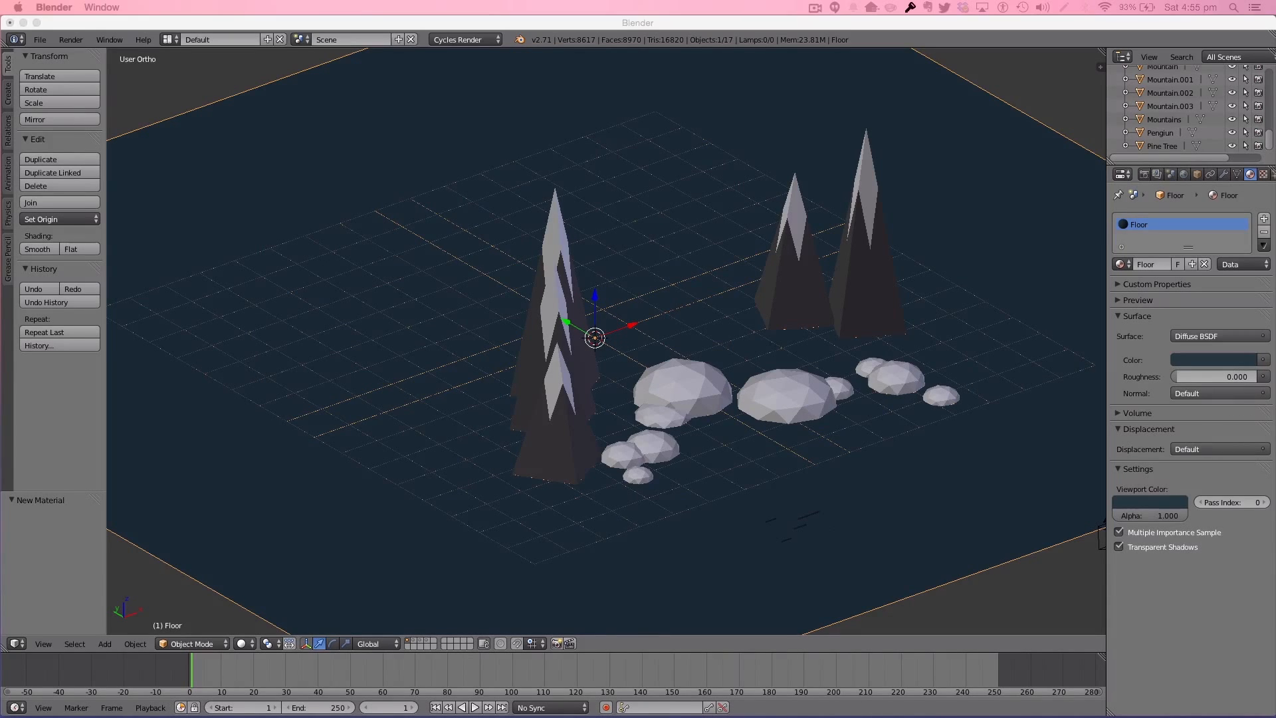
Step: Set the Floor material's diffuse color to hex 4d7483 and sample it for the viewport color
key(super+c)
click(1208, 360)
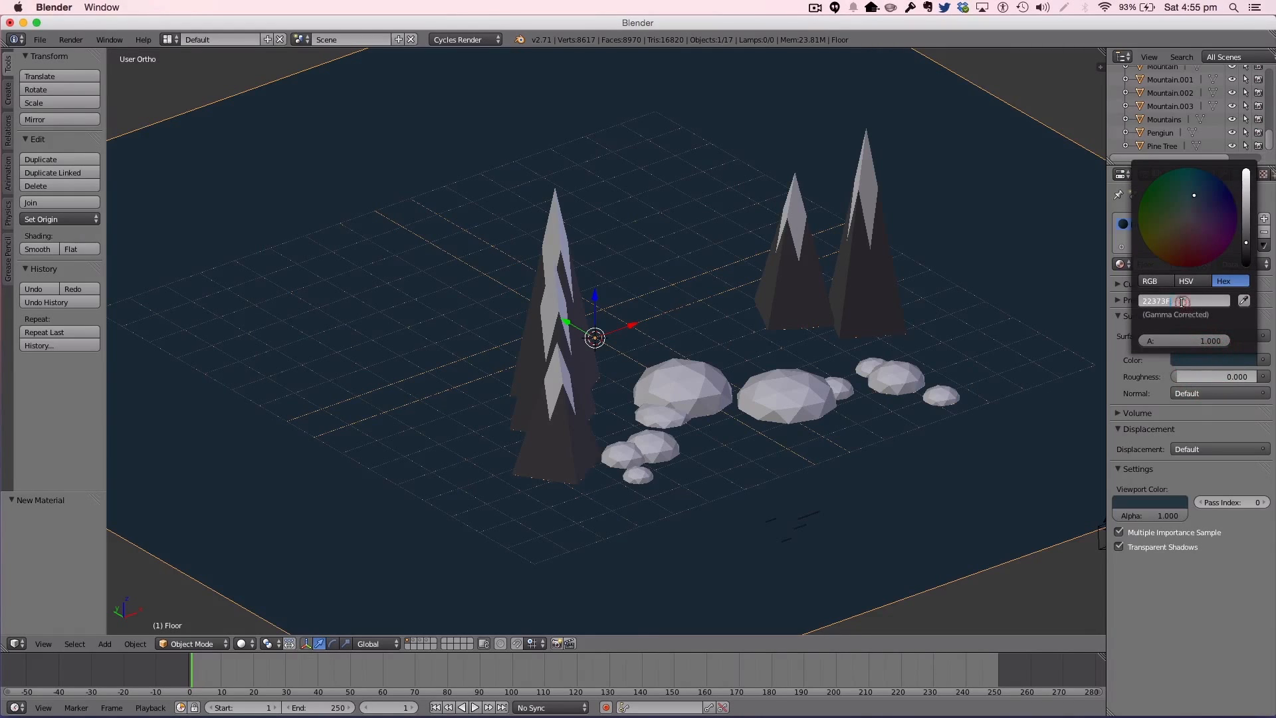
key(super+v)
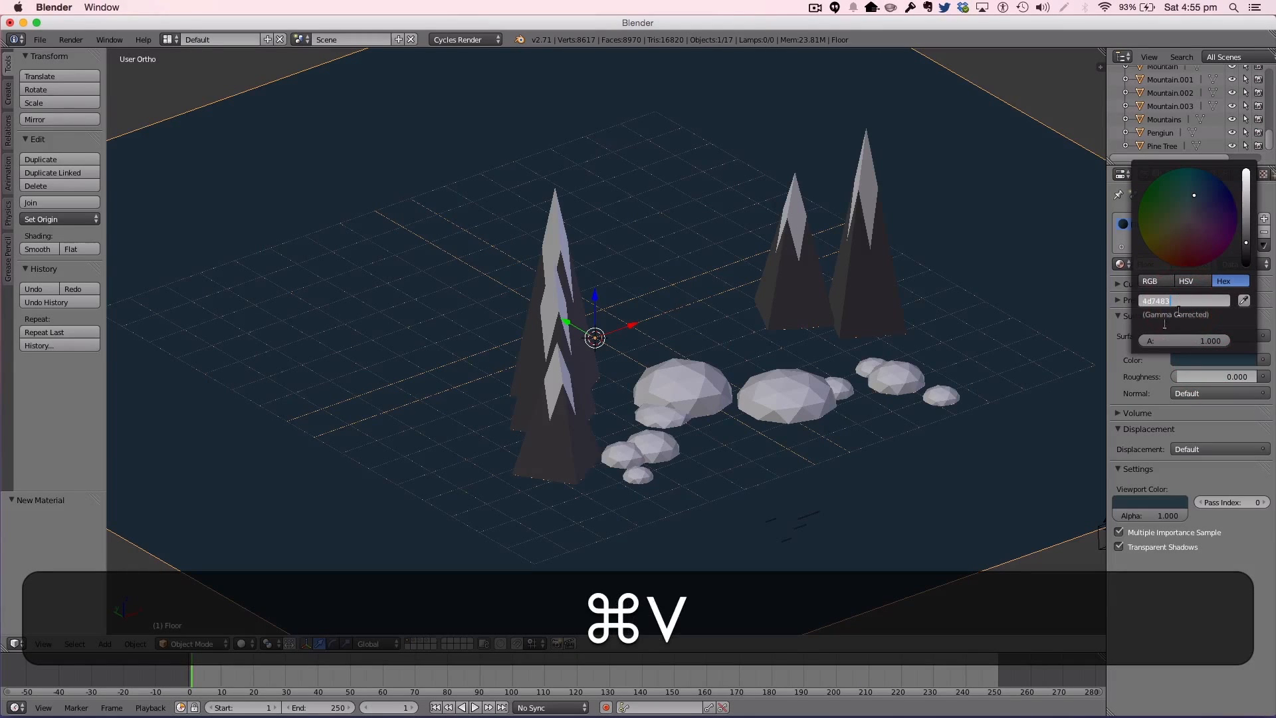
click(1175, 500)
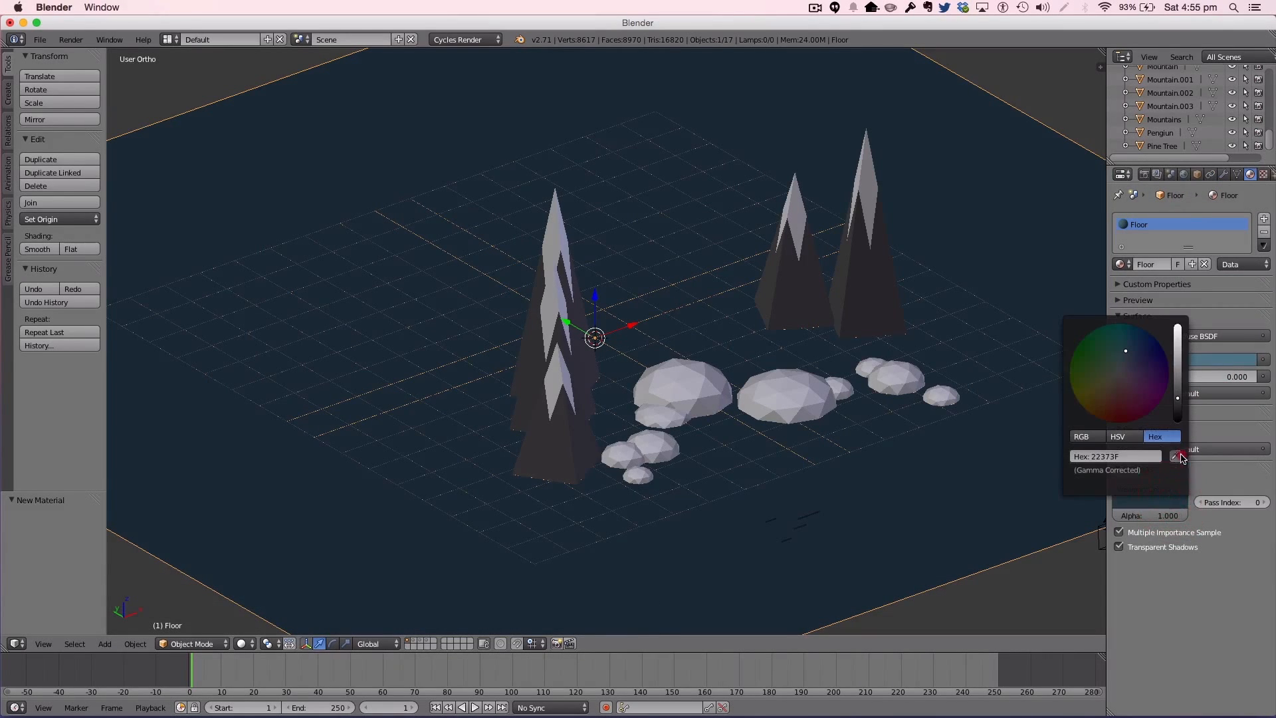
click(1179, 456)
click(1219, 359)
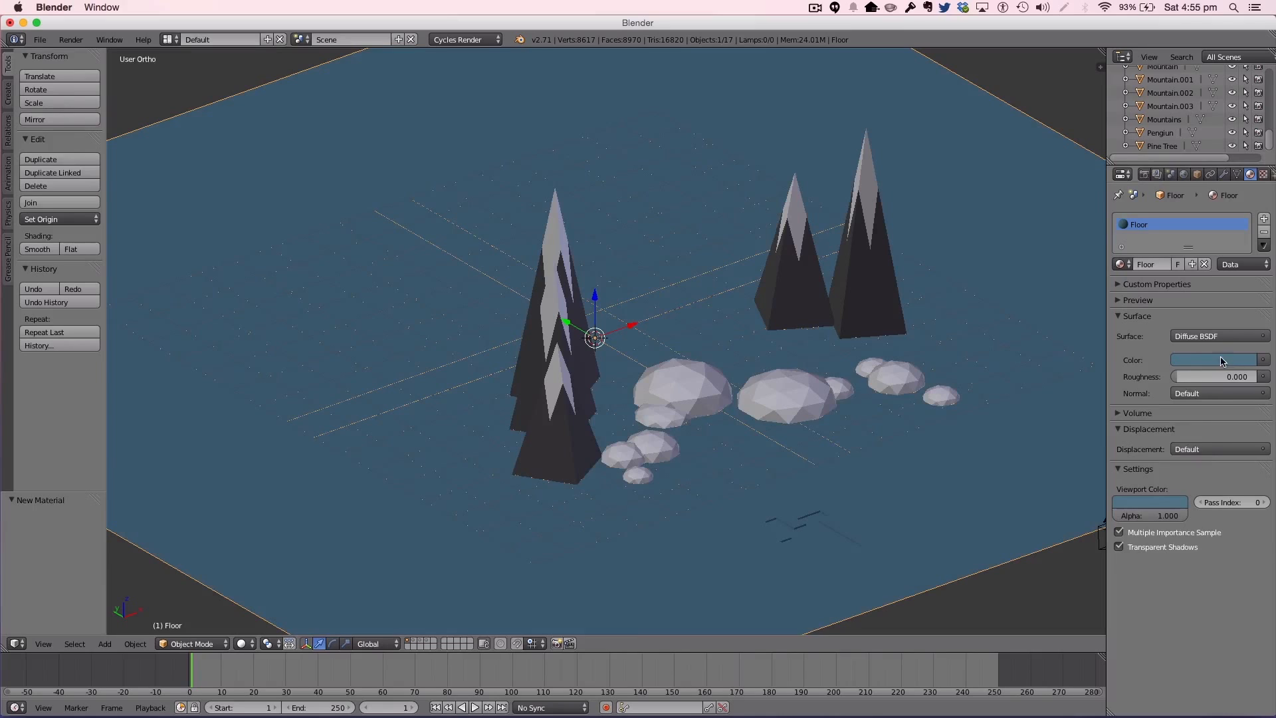
Step: Select the large hill Hill.002 and create a new material named Hill on it
right_click(806, 389)
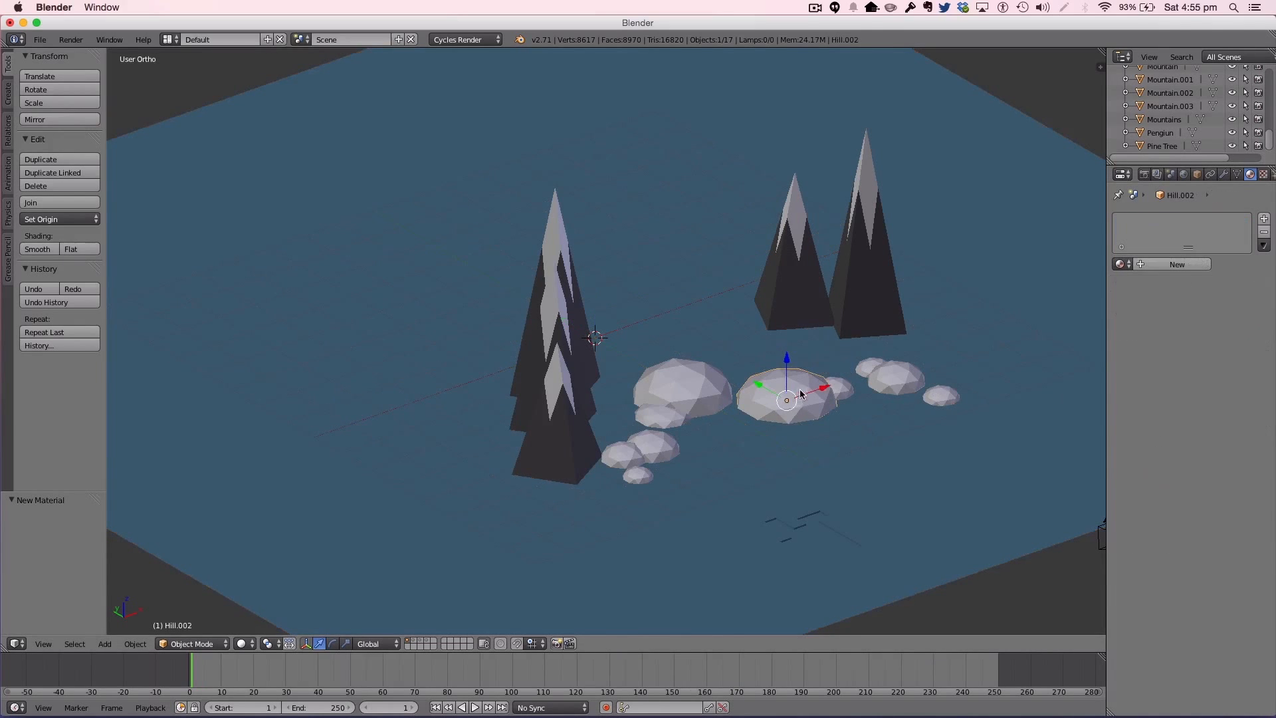
click(1143, 264)
click(1148, 263)
text(Hill)
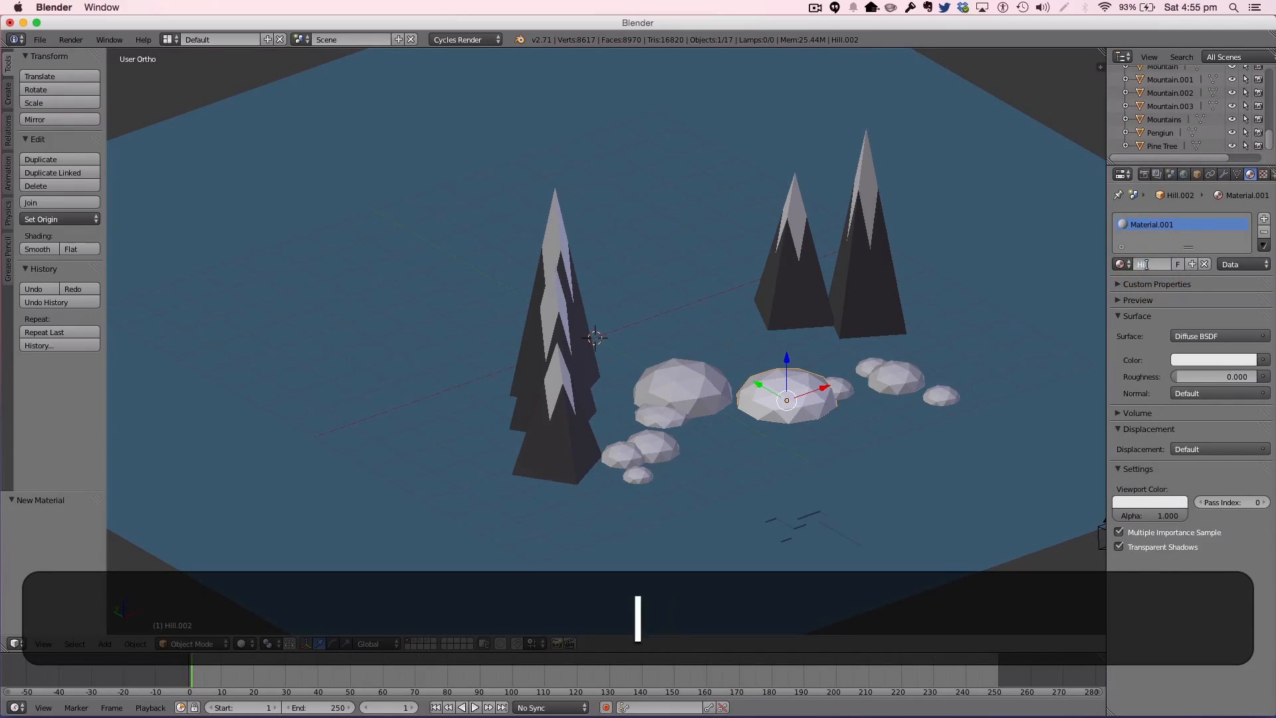
key(Return)
Step: Set the Hill material's diffuse color to green, hex 81A837, and sample it for the viewport color
click(1193, 359)
drag(1174, 220, 1149, 210)
drag(1246, 220, 1246, 199)
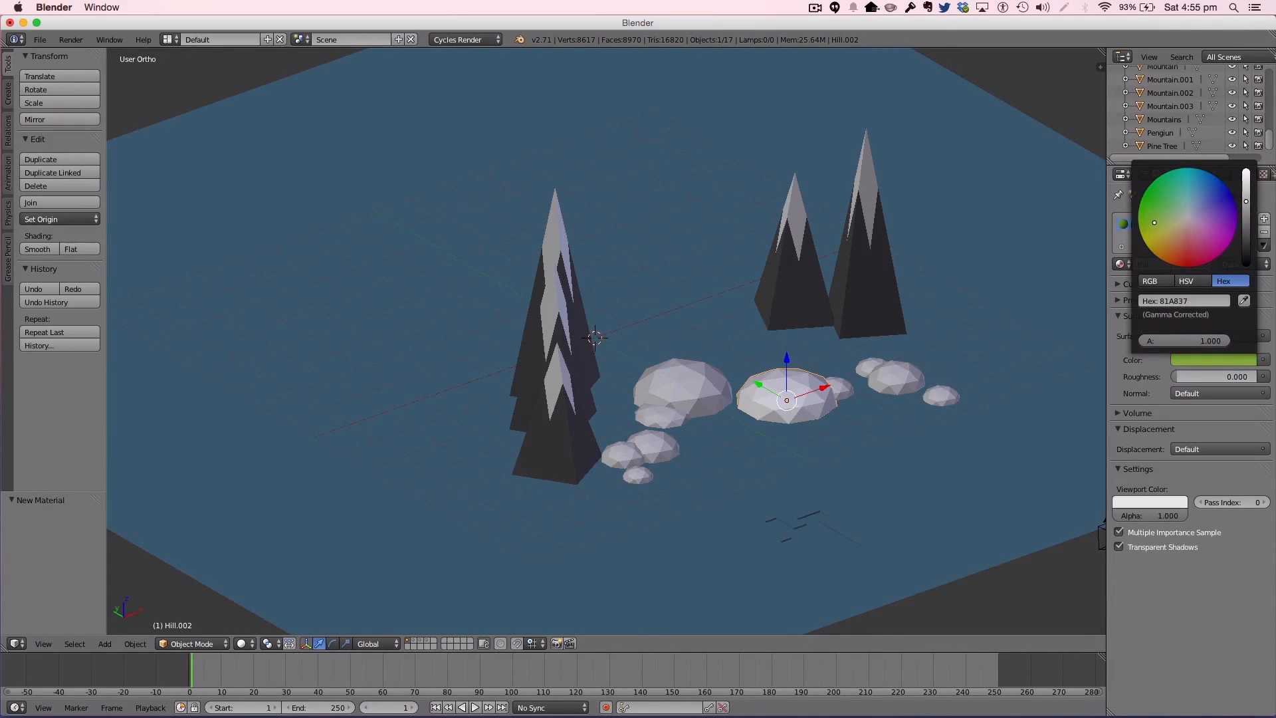
click(1169, 502)
click(1175, 455)
click(1208, 360)
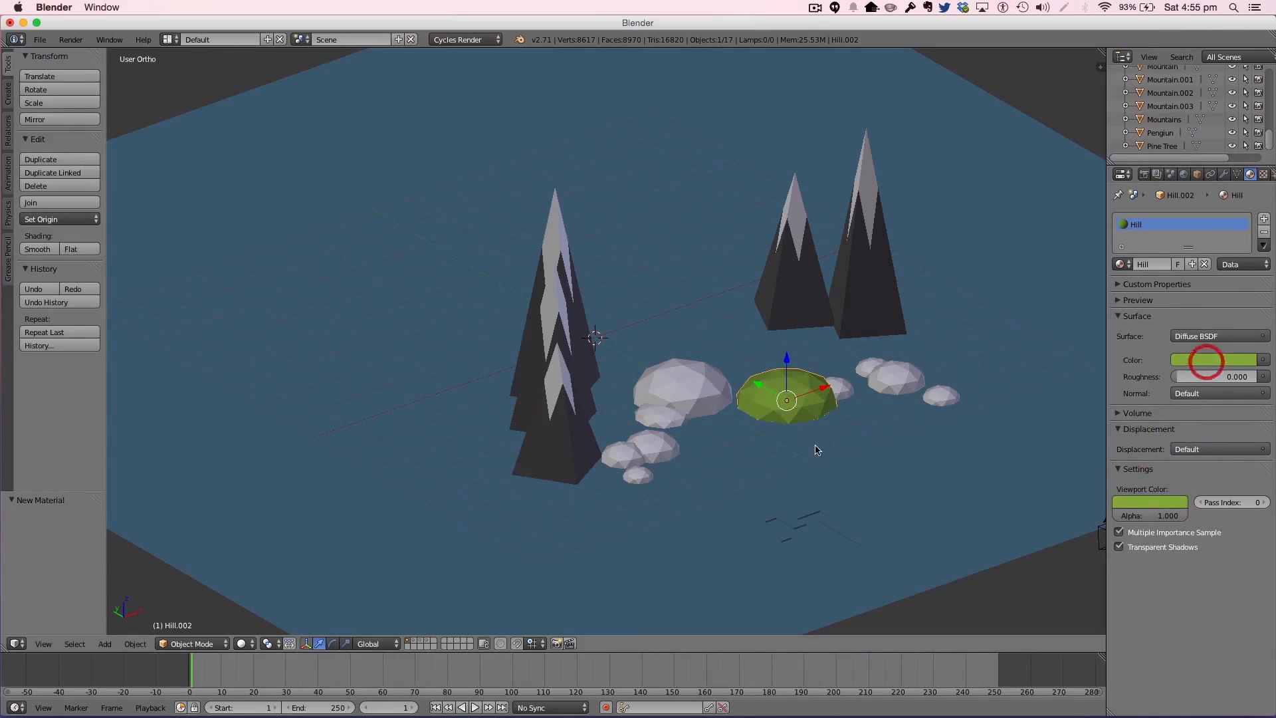
Step: Apply the existing Hill material to Hill.008, the small hill adjoining the green one
right_click(849, 401)
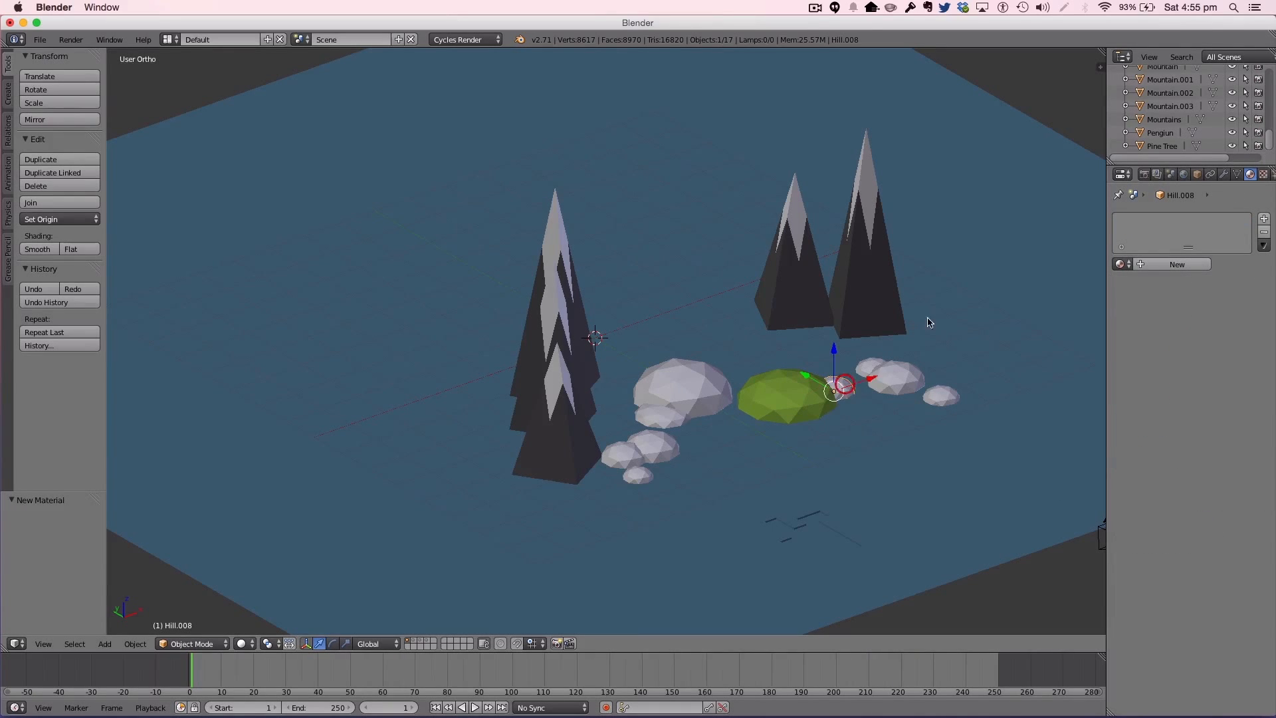
click(1122, 263)
click(998, 320)
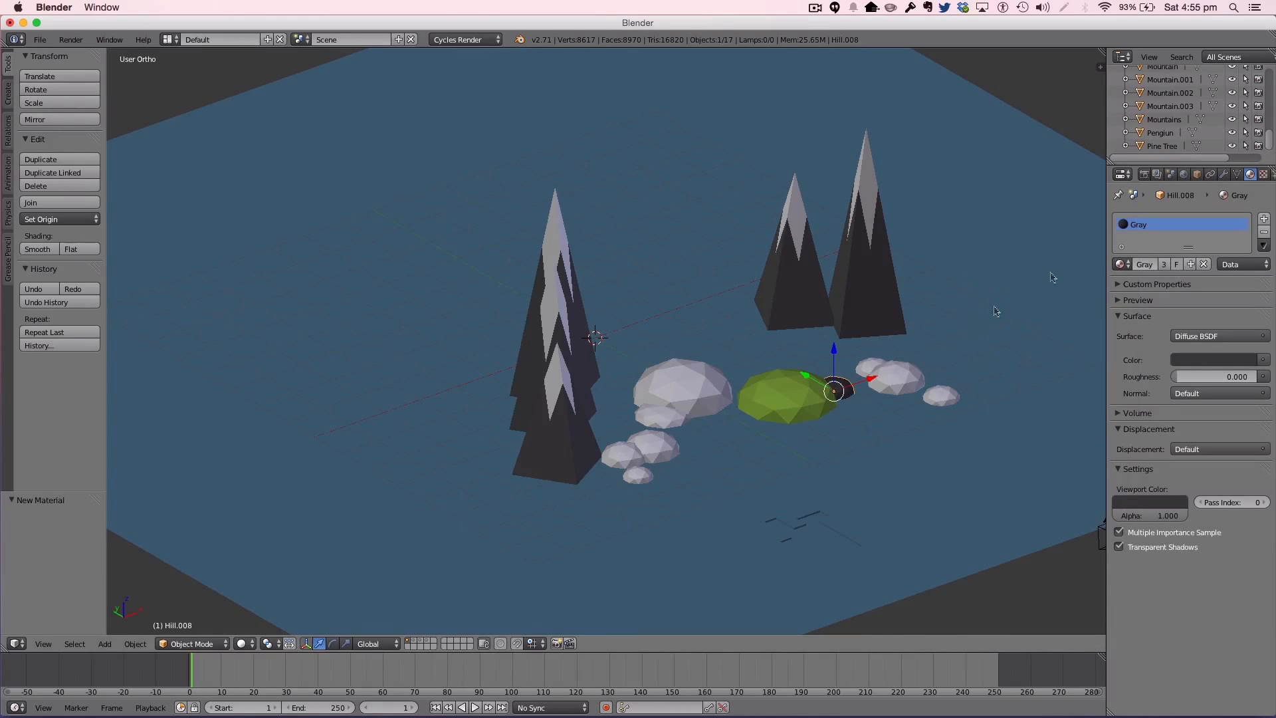
click(1122, 263)
click(1001, 324)
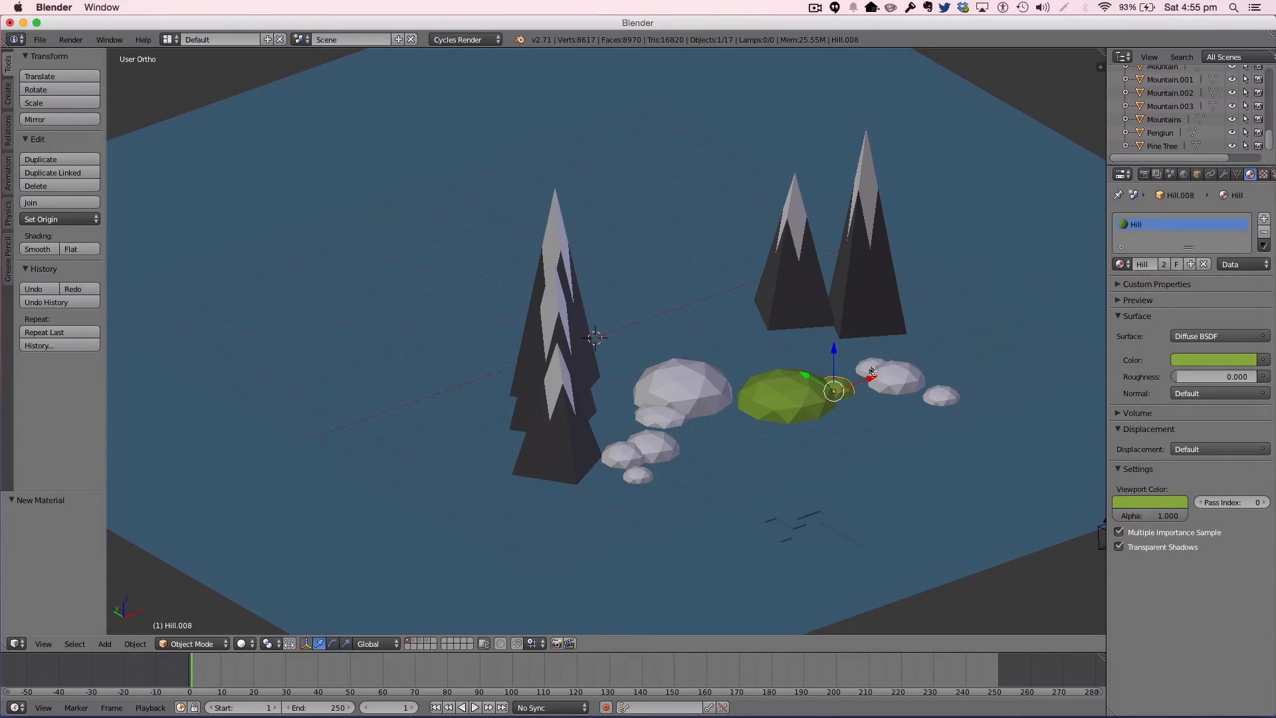
Step: Apply the Hill material to each of the three hills in the cluster beyond Hill.008
right_click(874, 368)
click(1122, 263)
click(1058, 322)
right_click(899, 379)
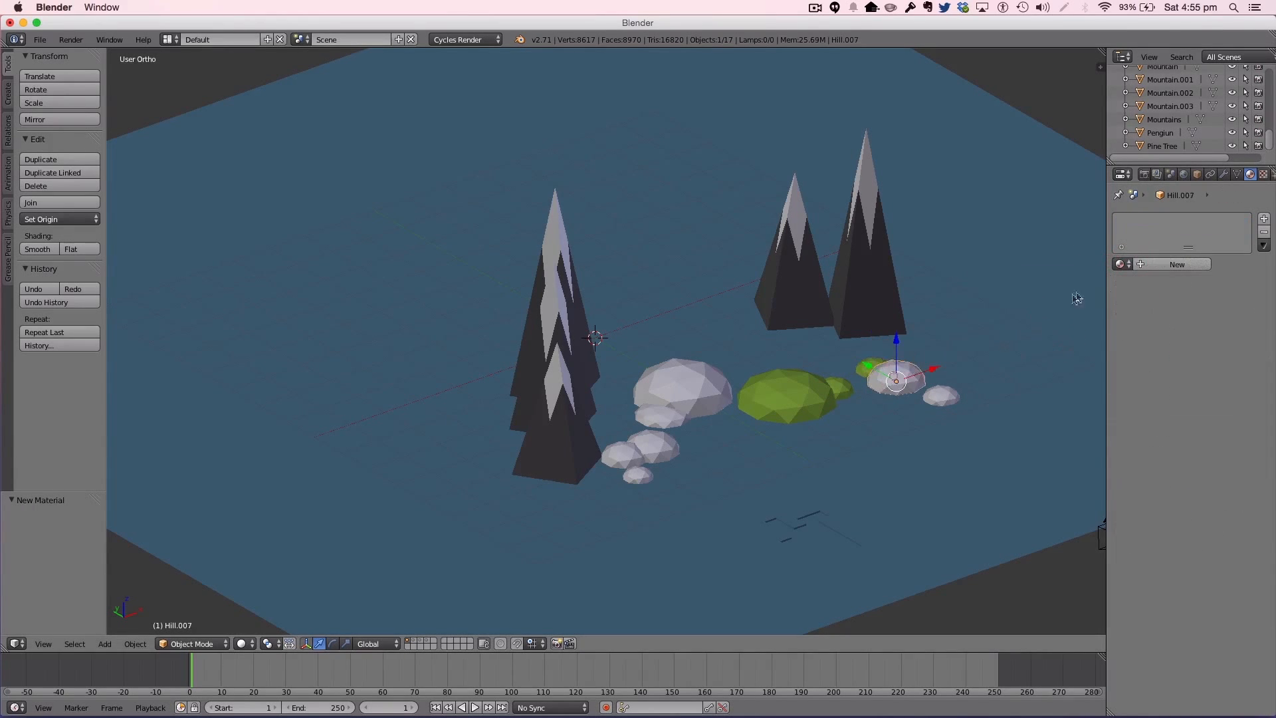
click(1122, 264)
click(1026, 323)
right_click(924, 394)
click(1119, 264)
click(1013, 322)
Step: Apply the Hill material to the large hill Hill.001 and the smaller Hill.003 in front of it
right_click(675, 380)
click(1122, 264)
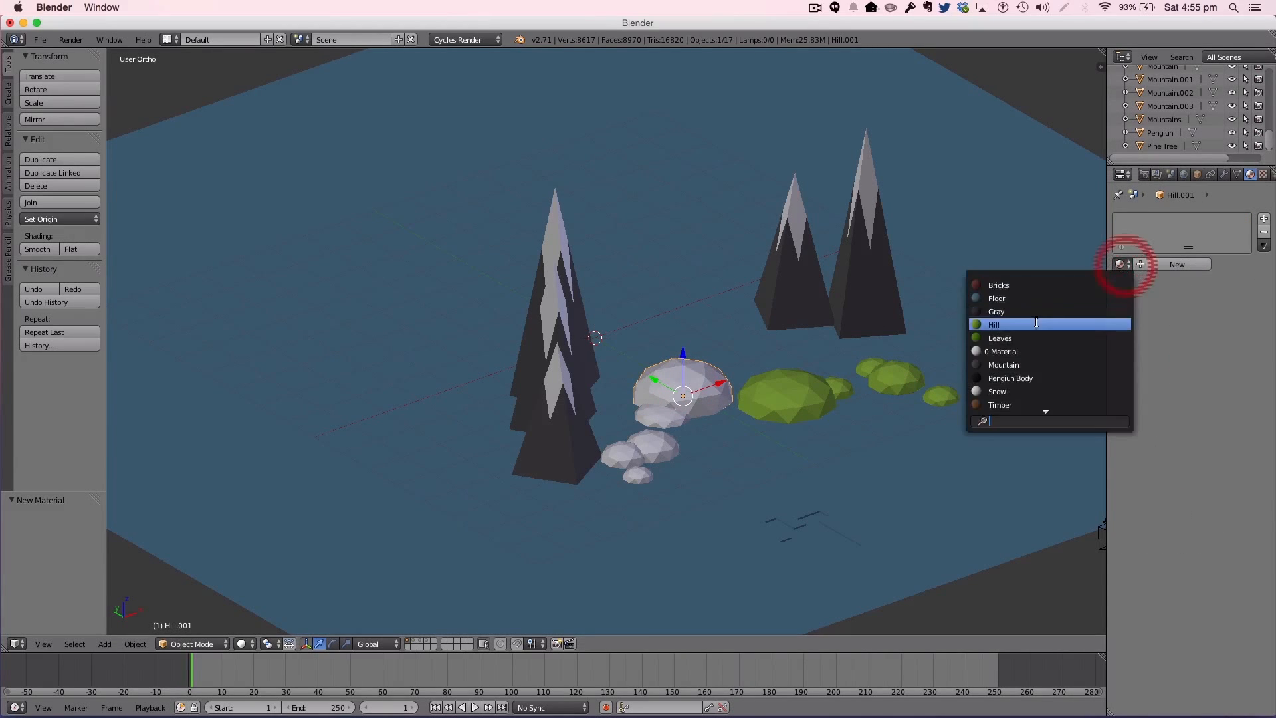
click(1029, 323)
right_click(663, 416)
click(1121, 264)
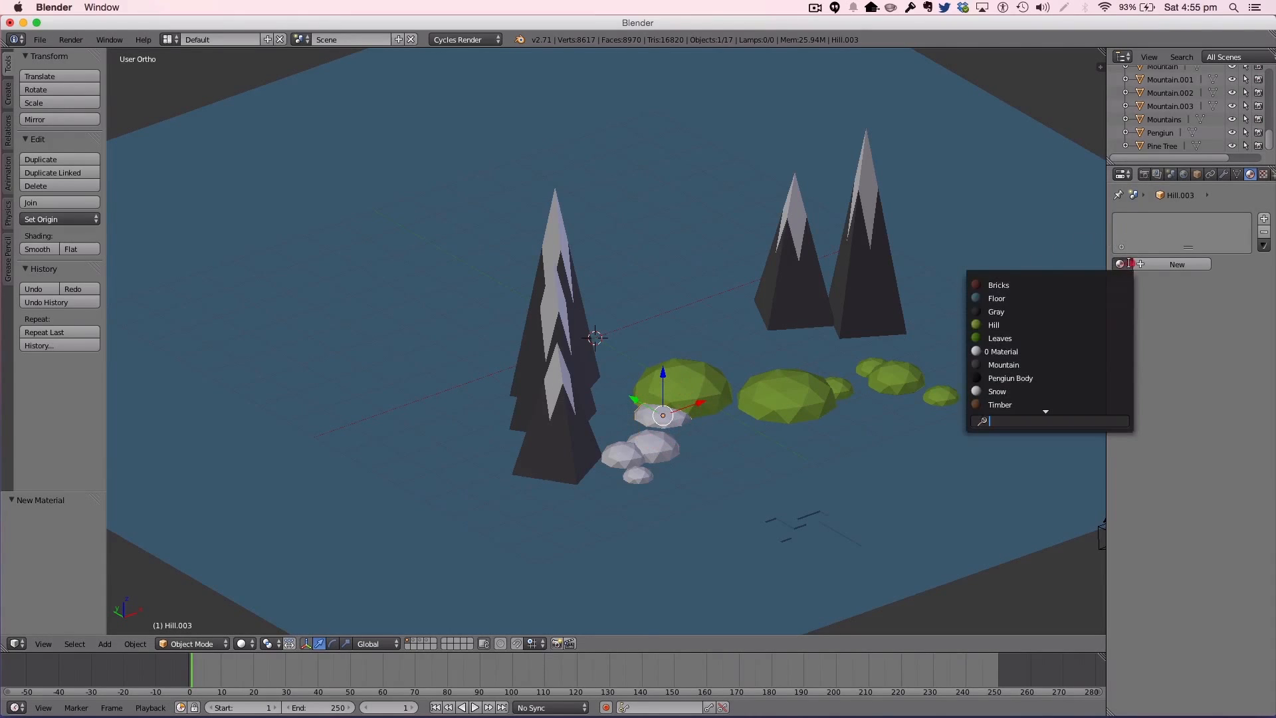
click(1010, 322)
click(1122, 264)
click(1017, 322)
Step: Apply the Hill material to the last three uncolored hills, Hill.004, Hill.005 and Hill.006, and deselect everything
right_click(655, 448)
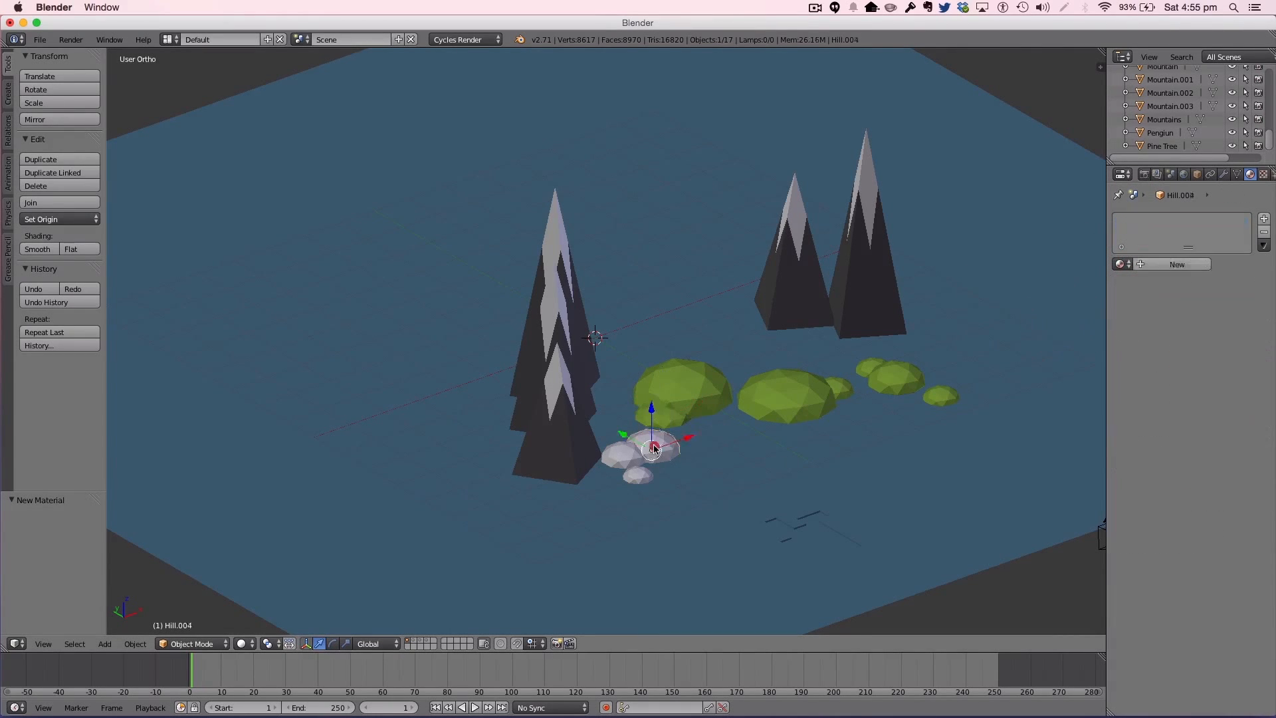
click(1123, 264)
click(988, 322)
right_click(622, 460)
click(1121, 264)
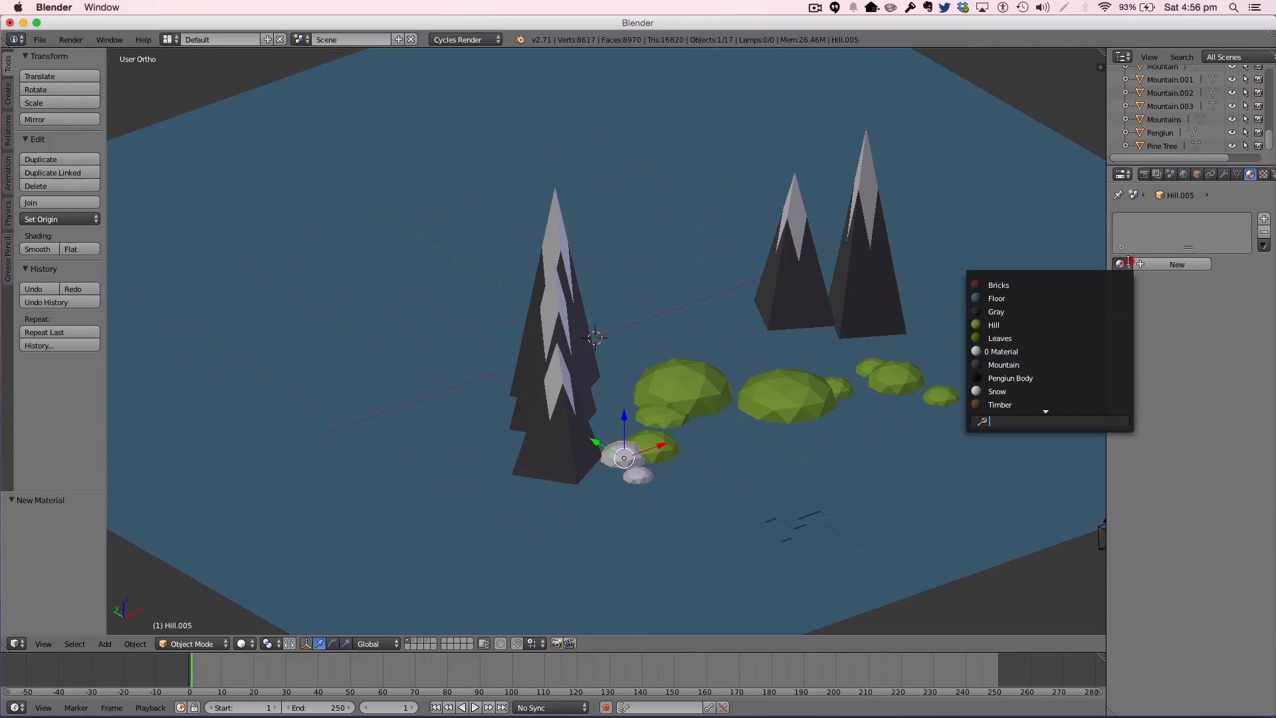
click(1000, 325)
right_click(638, 475)
click(1122, 264)
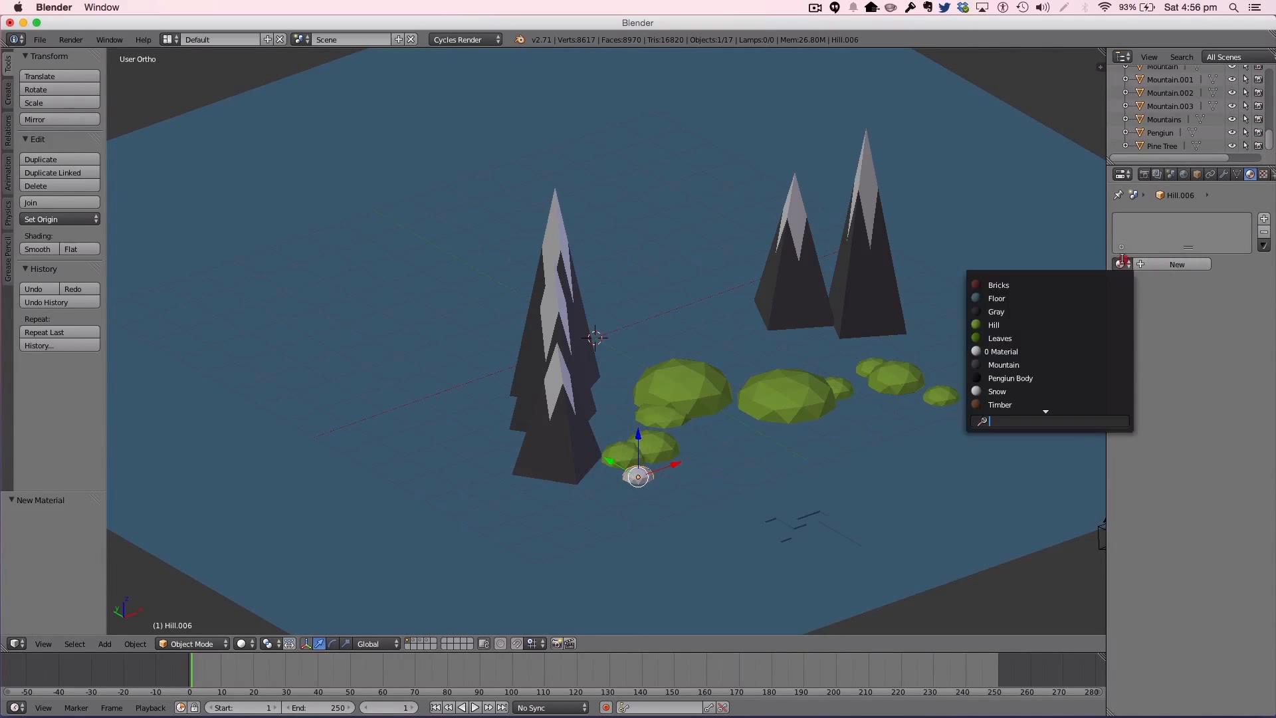
click(994, 325)
key(a)
Step: Enter Edit Mode on the floor and add a second material slot with a new material named Water
right_click(798, 542)
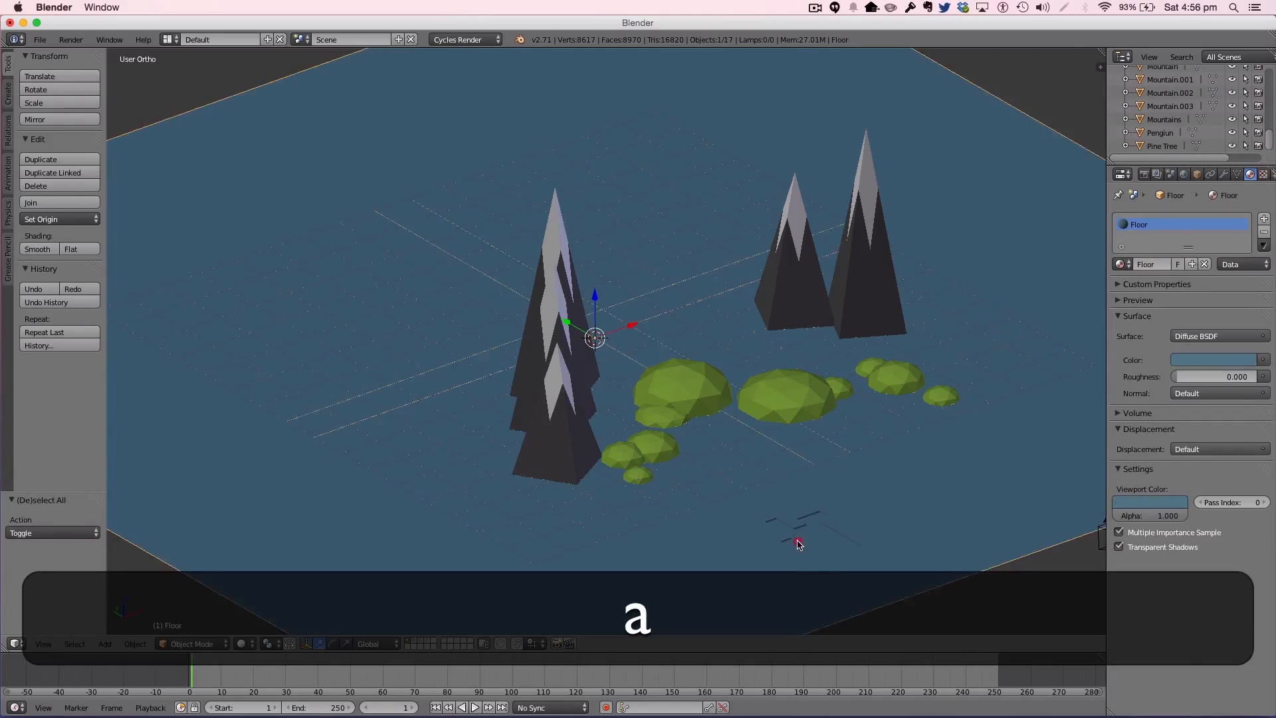
key(Tab)
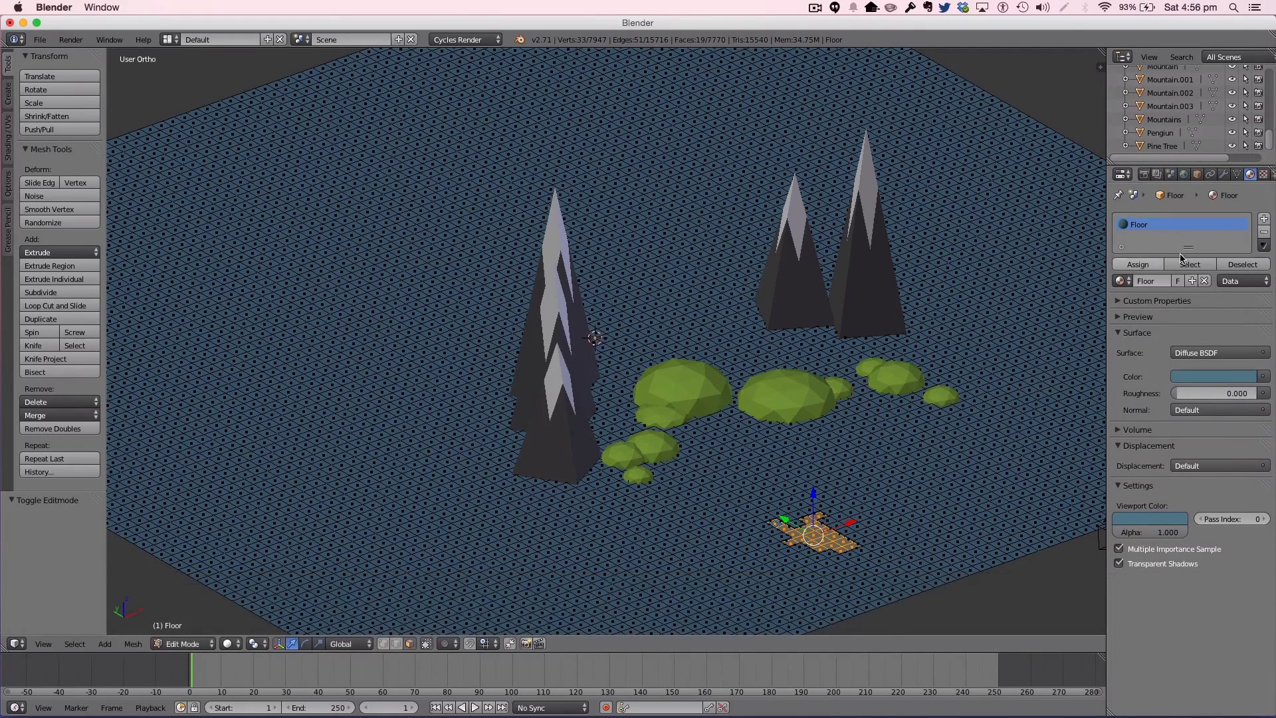
click(1264, 219)
click(1153, 281)
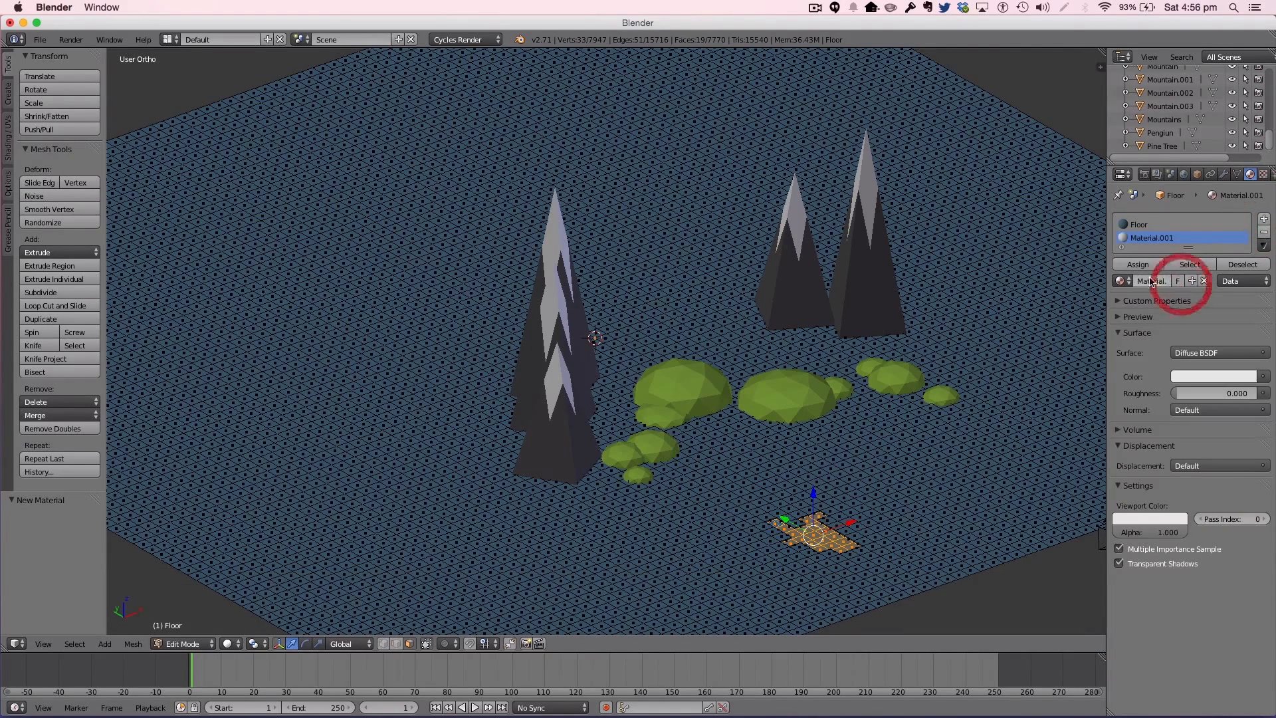
click(1149, 278)
text(Water)
key(Return)
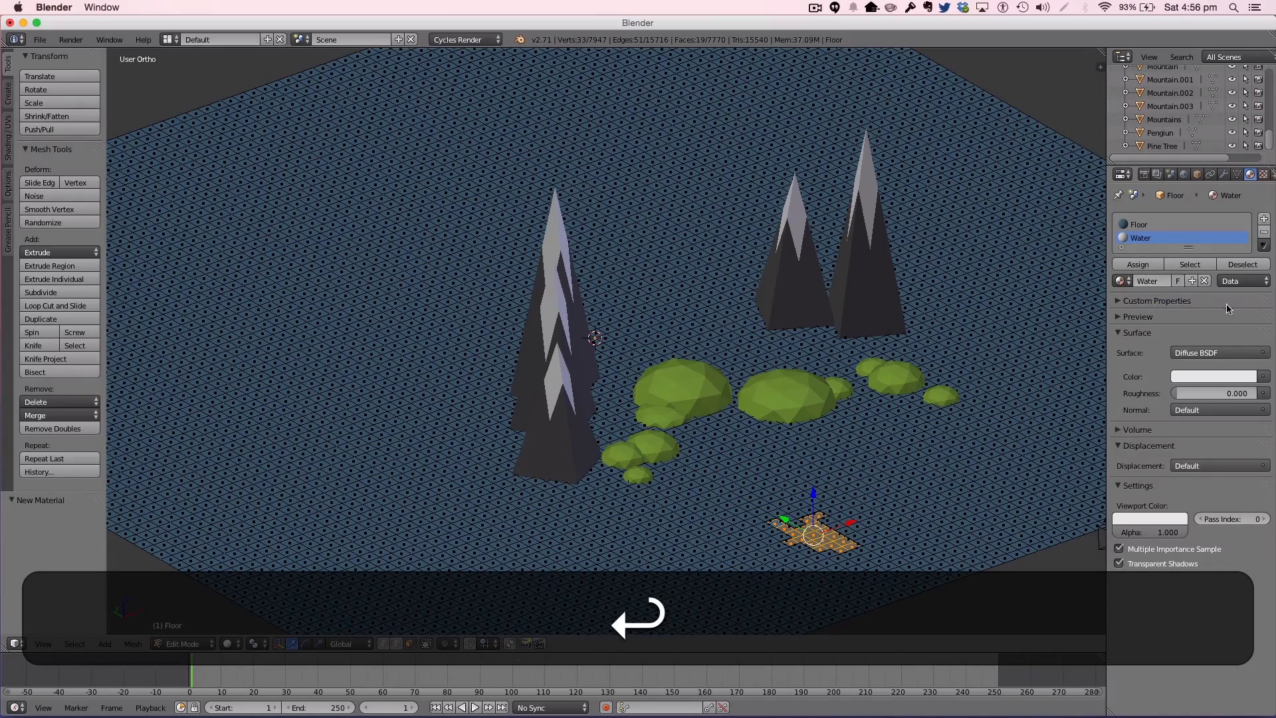
Step: Make the Water surface a Mix Shader whose first shader is a light blue Transparent BSDF
click(1224, 351)
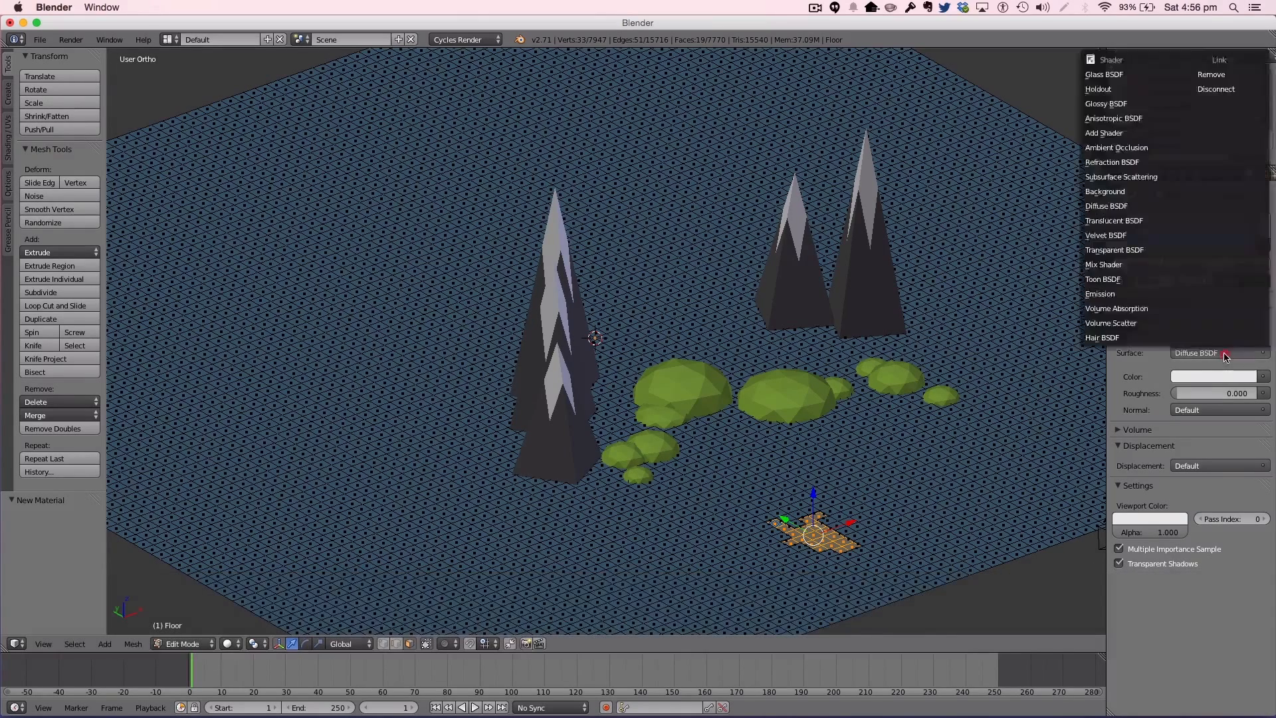
click(1148, 264)
click(1208, 393)
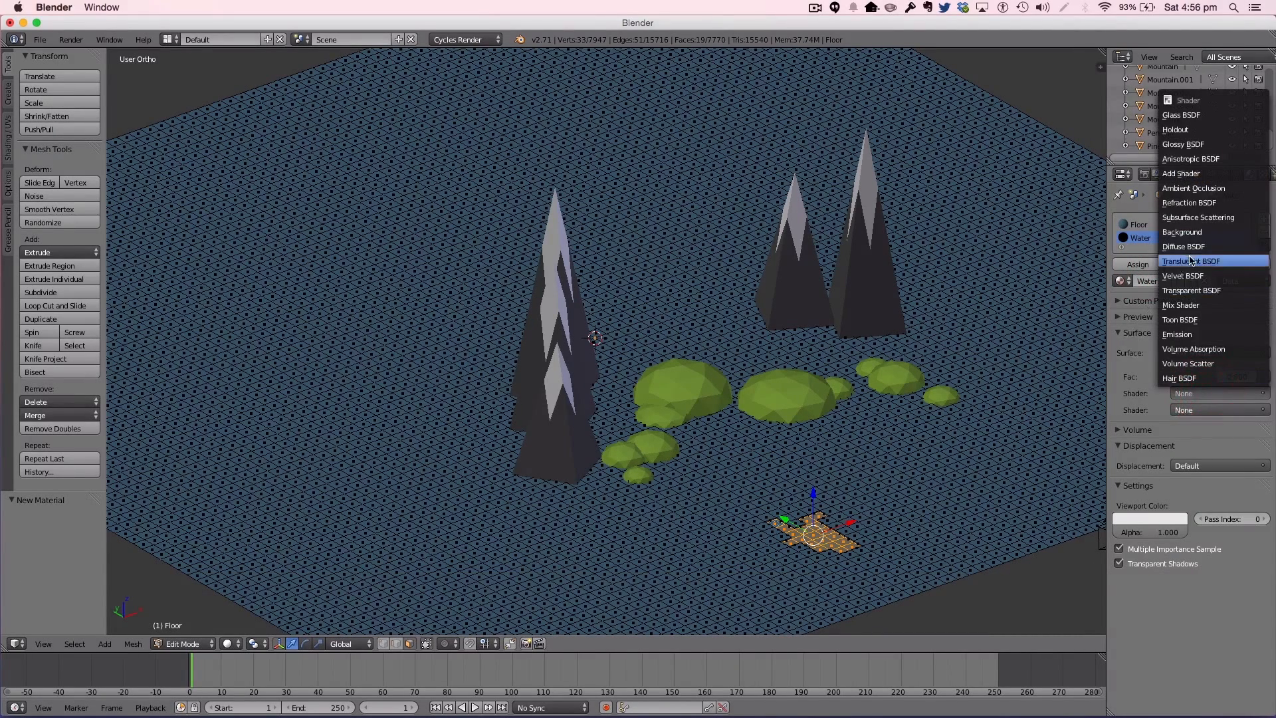
click(1182, 290)
click(1186, 410)
click(1182, 253)
Step: Show the material preview and add a light blue Glossy BSDF with roughness 0.064 as Water's second shader
click(1135, 317)
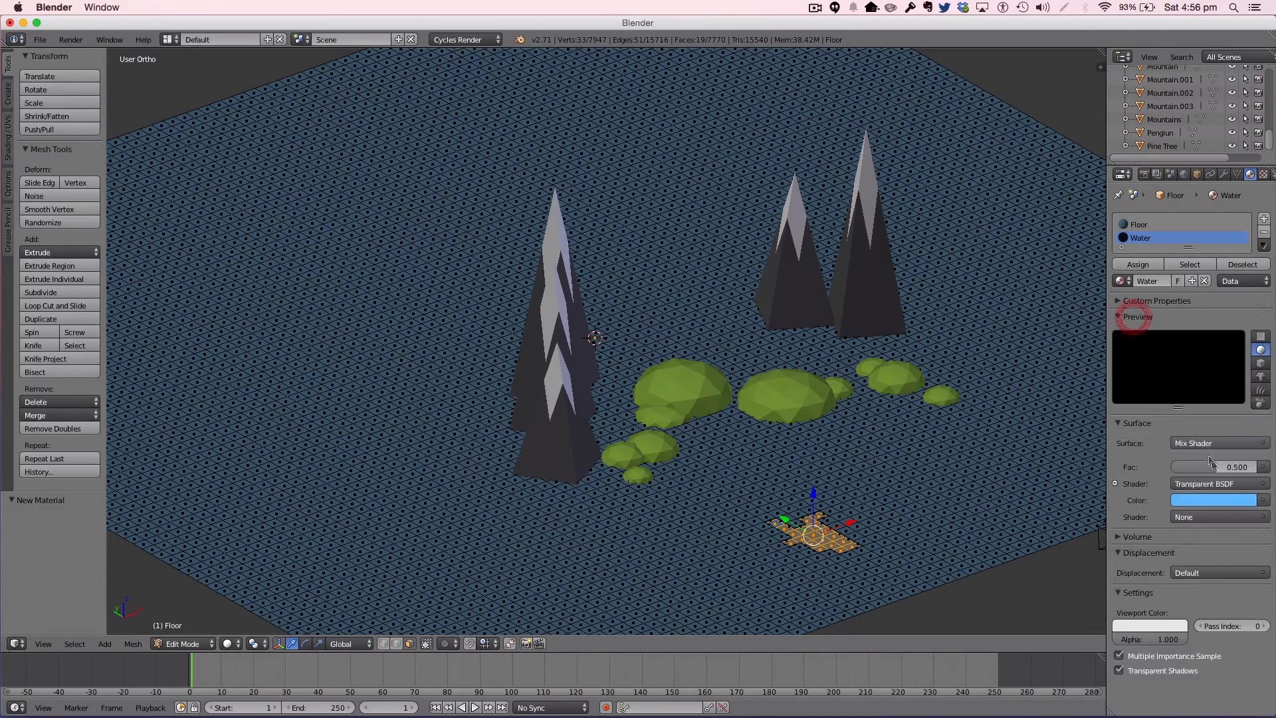
click(1212, 515)
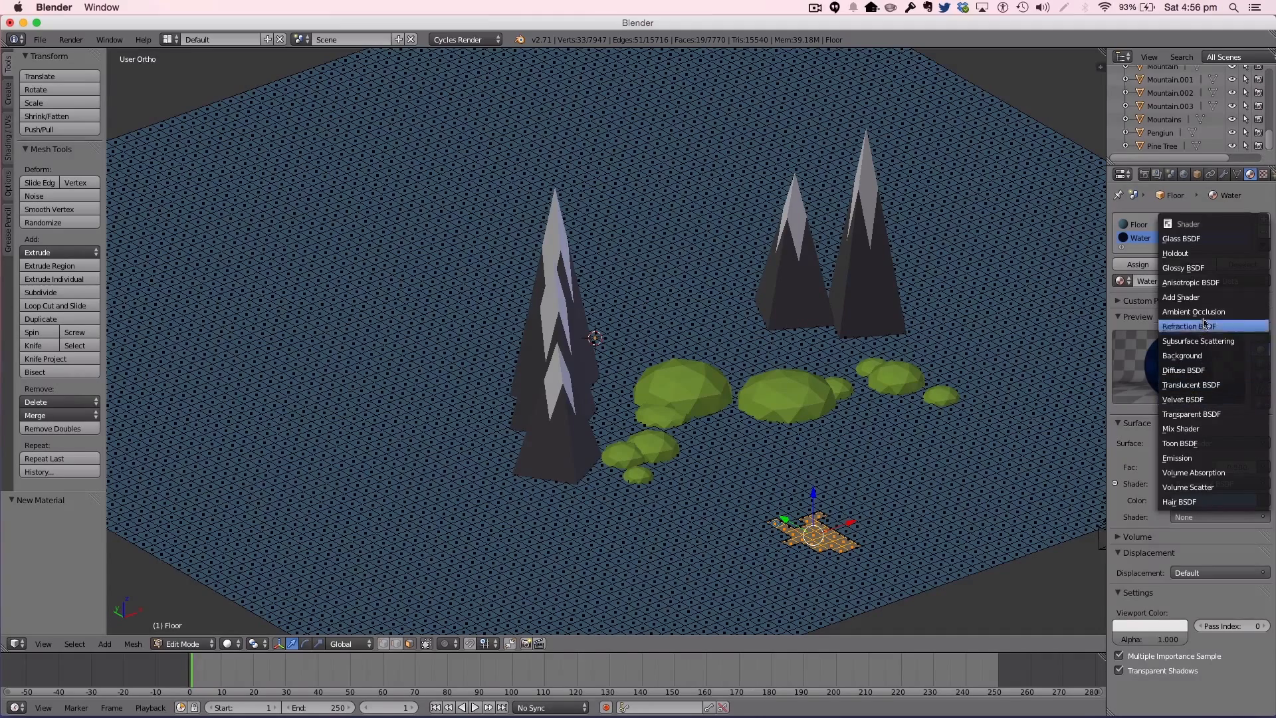
click(1195, 268)
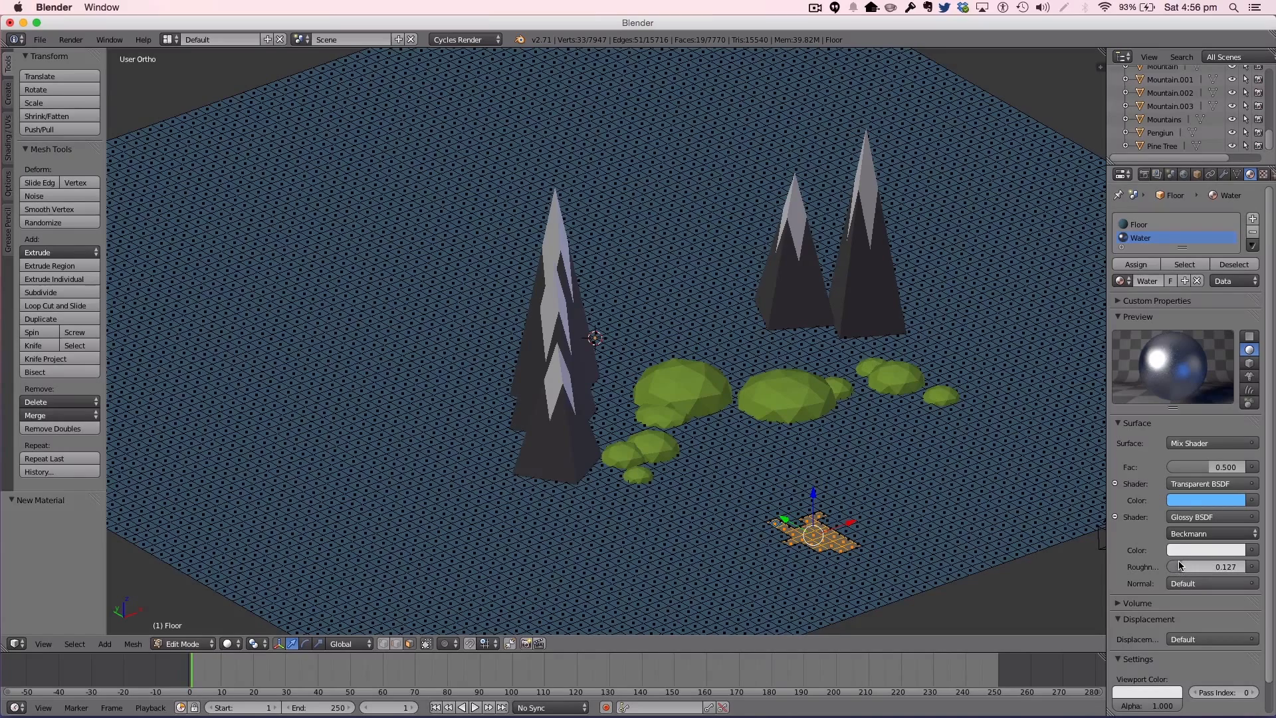
click(1188, 551)
drag(1178, 406, 1188, 379)
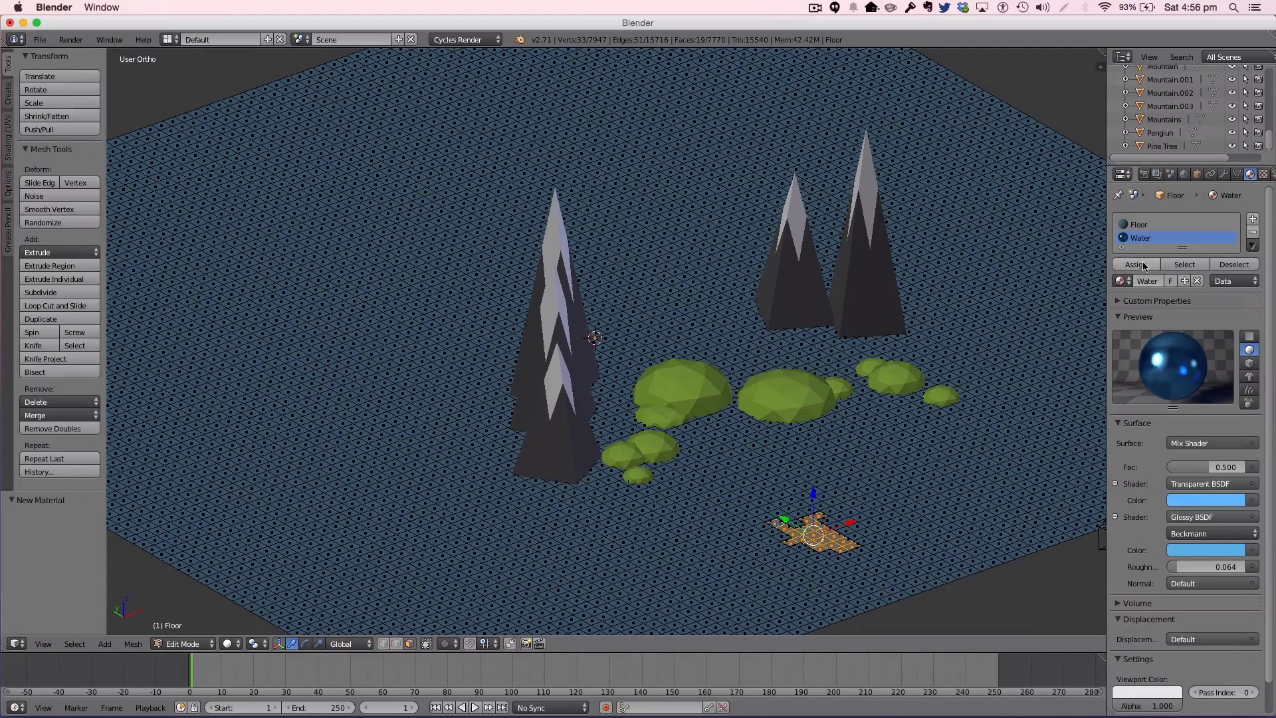
Step: Assign Water to the selected pond faces, return to Object Mode and sample the transparent shader's blue for its viewport color
click(1137, 265)
key(Tab)
click(1156, 677)
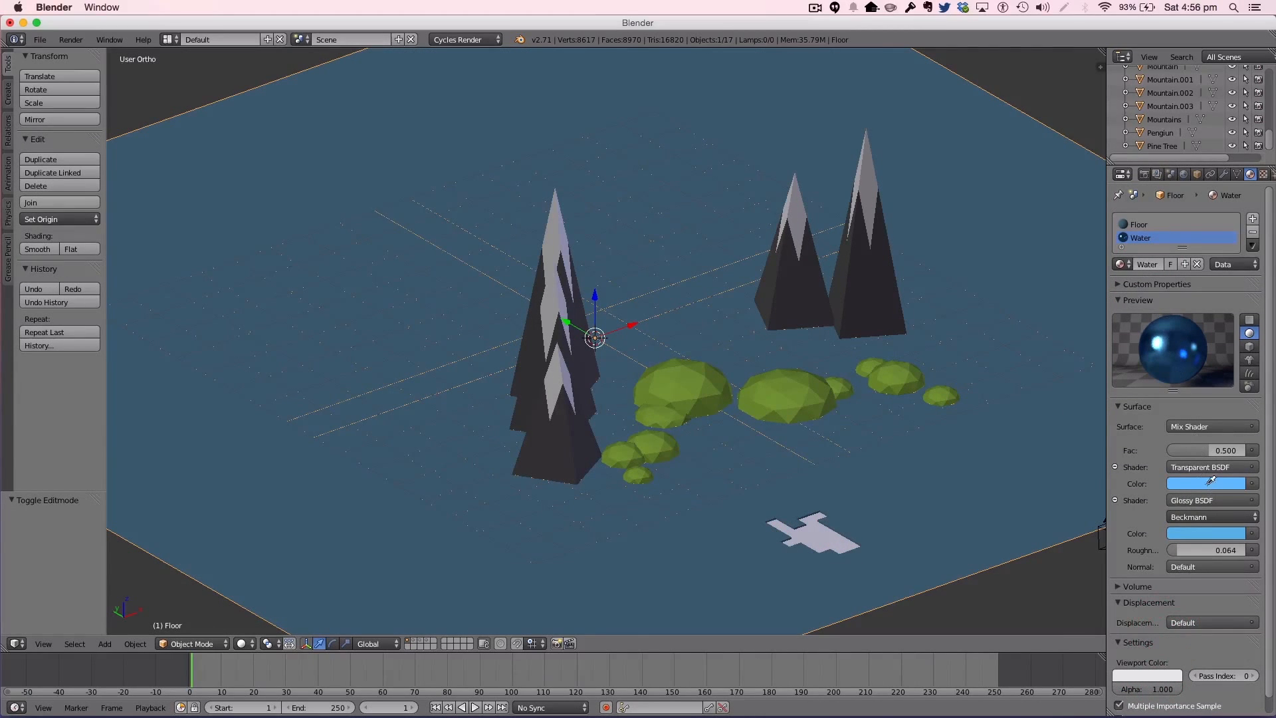
click(1211, 481)
Step: Deselect everything and switch the view to the layer containing the house
middle_drag(951, 498, 923, 490)
key(a)
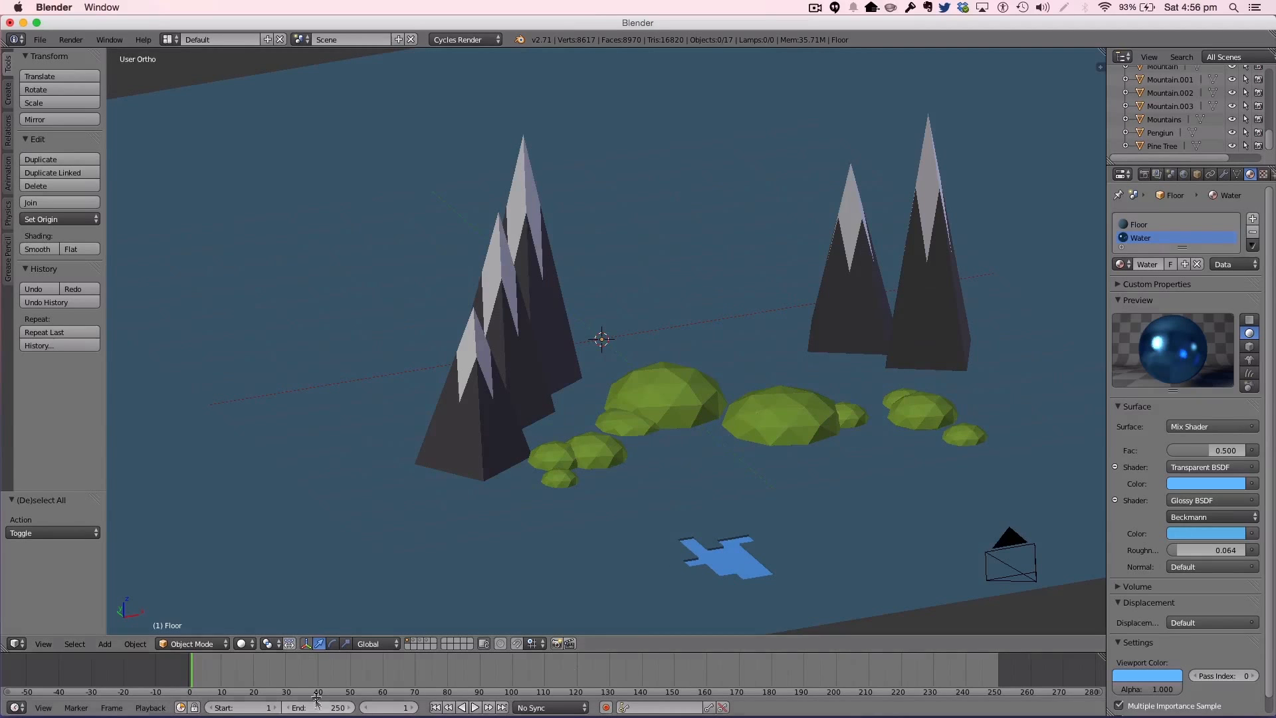
click(424, 640)
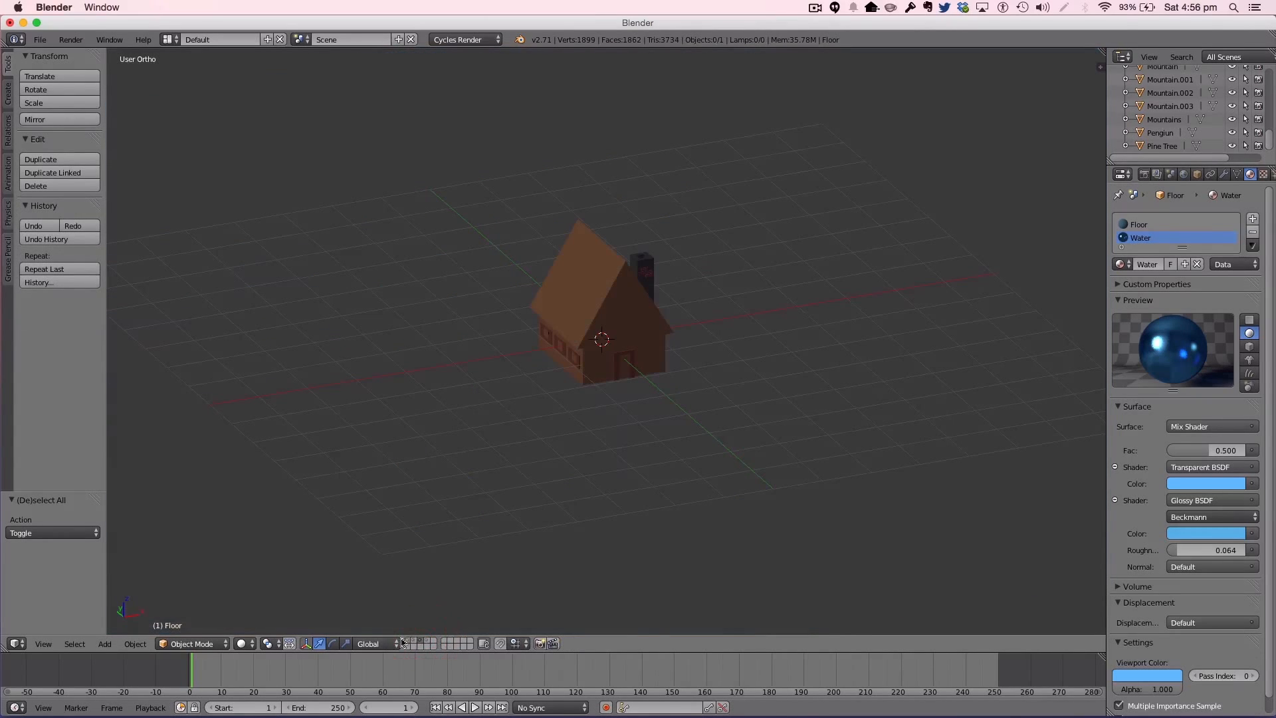
Step: Return to the house's layer and select the slope and gable faces of its roof in Edit Mode
click(429, 641)
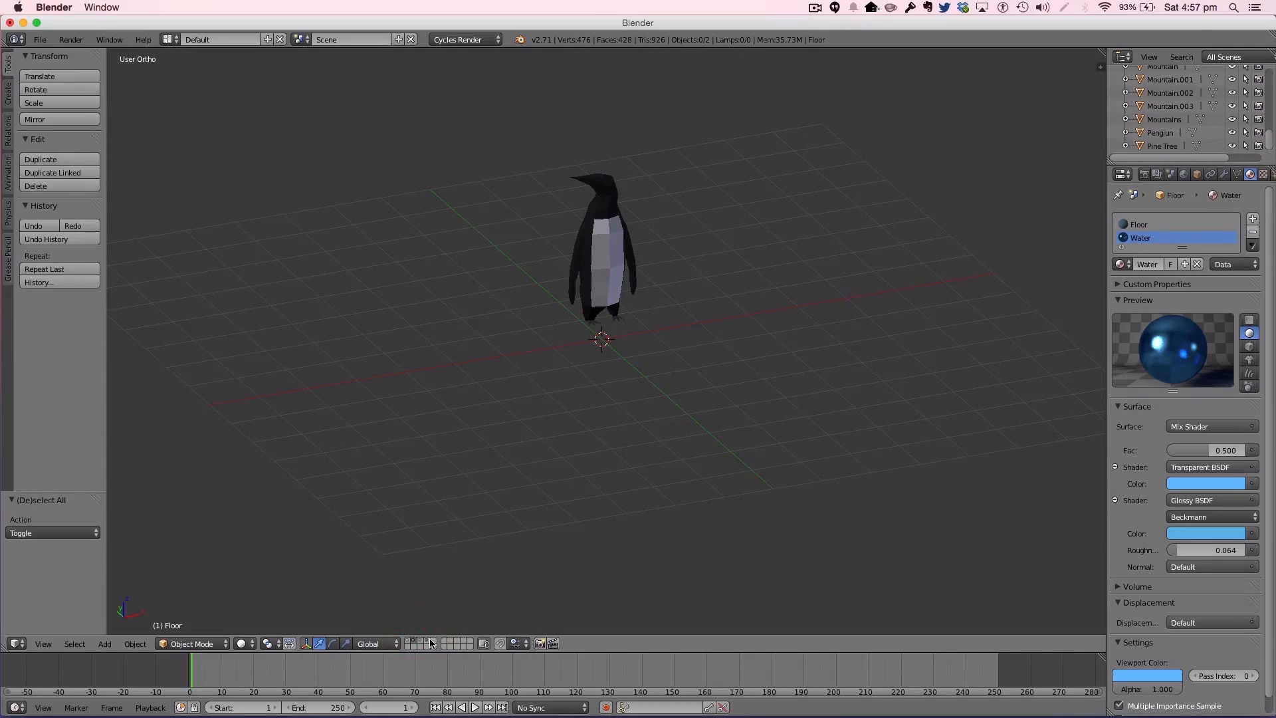
click(429, 646)
click(417, 642)
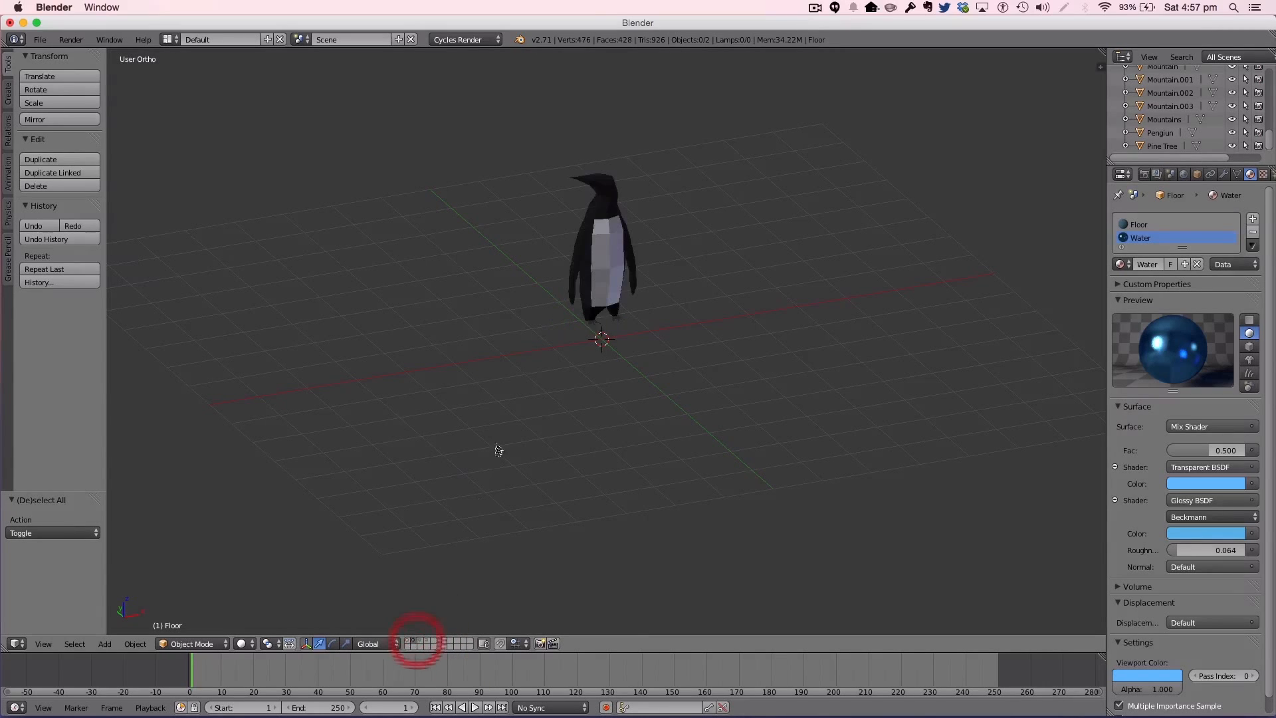
click(425, 642)
right_click(571, 289)
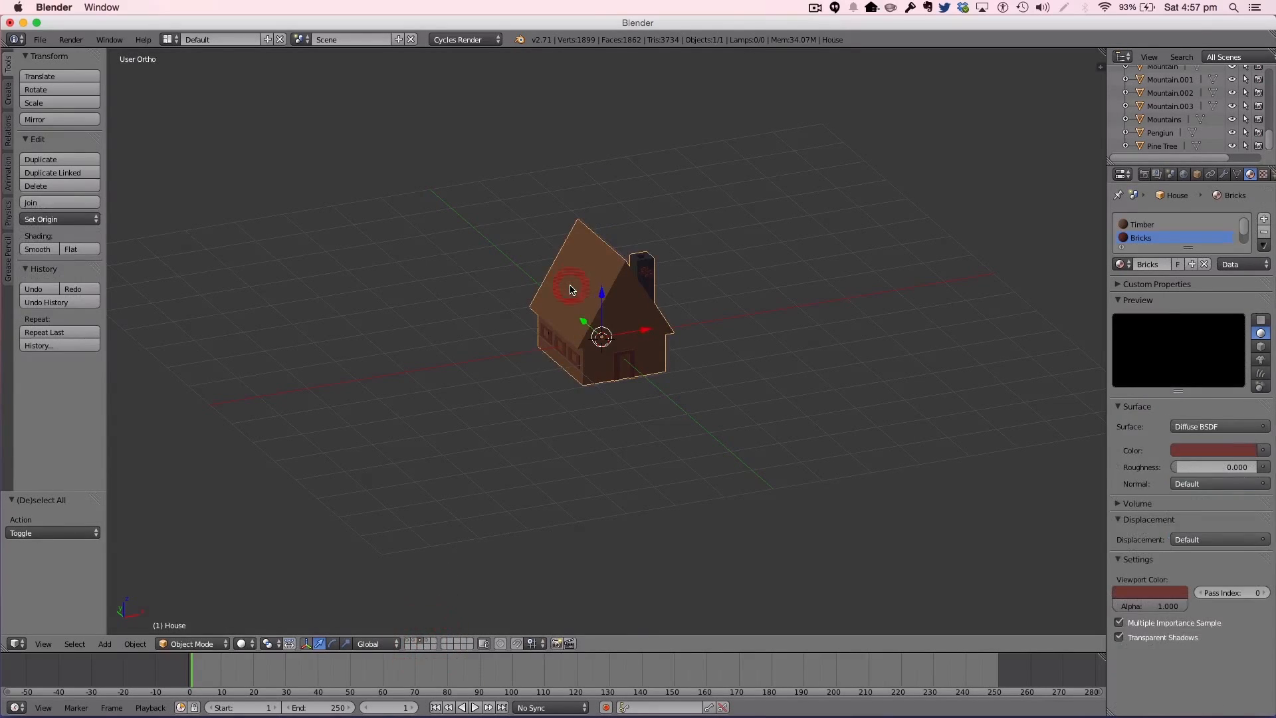
key(Tab)
right_click(581, 283)
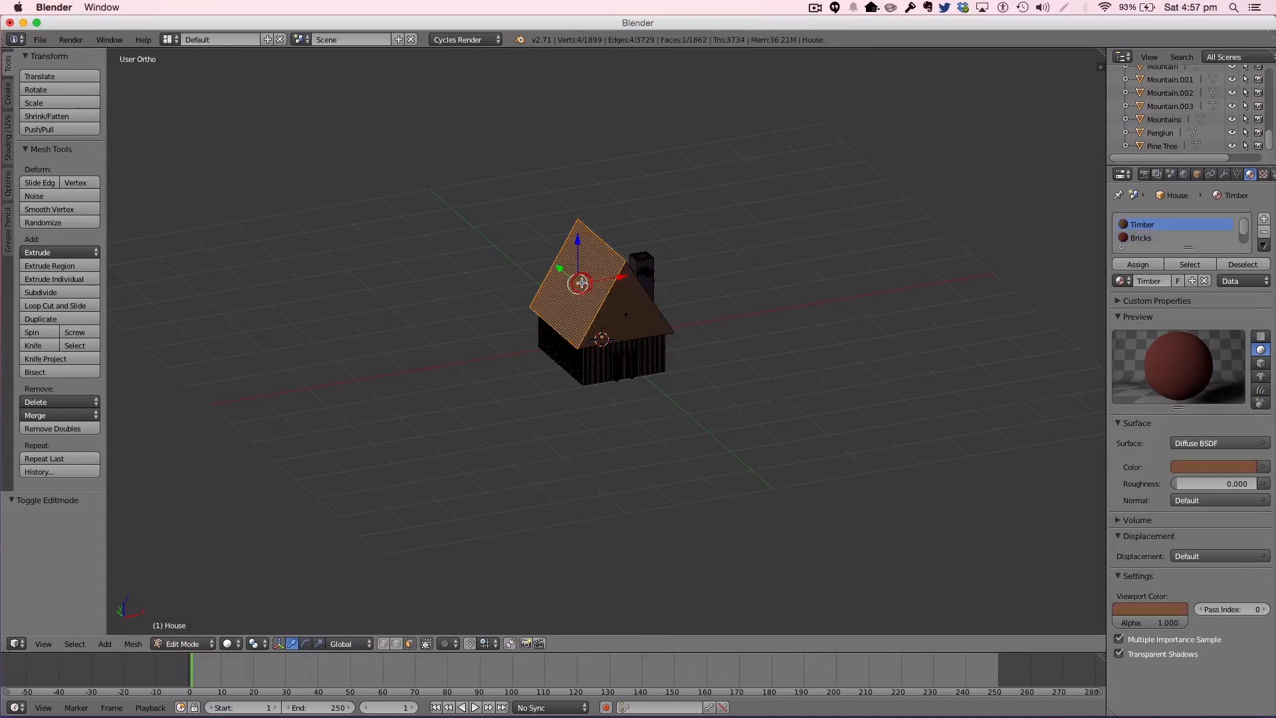
shift+right_click(579, 280)
shift+right_click(587, 288)
middle_drag(587, 288, 583, 332)
shift+right_click(664, 387)
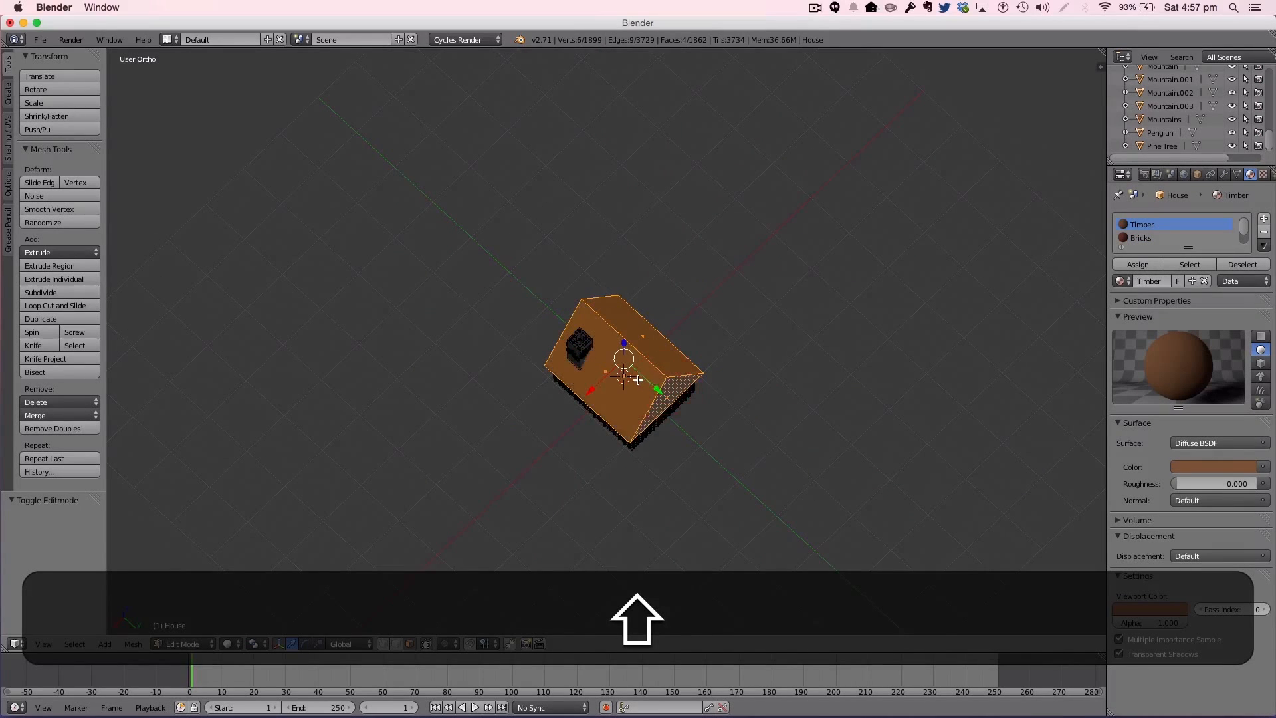
Step: Subdivide the selected roof faces twice with one cut each
key(w)
click(638, 374)
key(w)
click(636, 373)
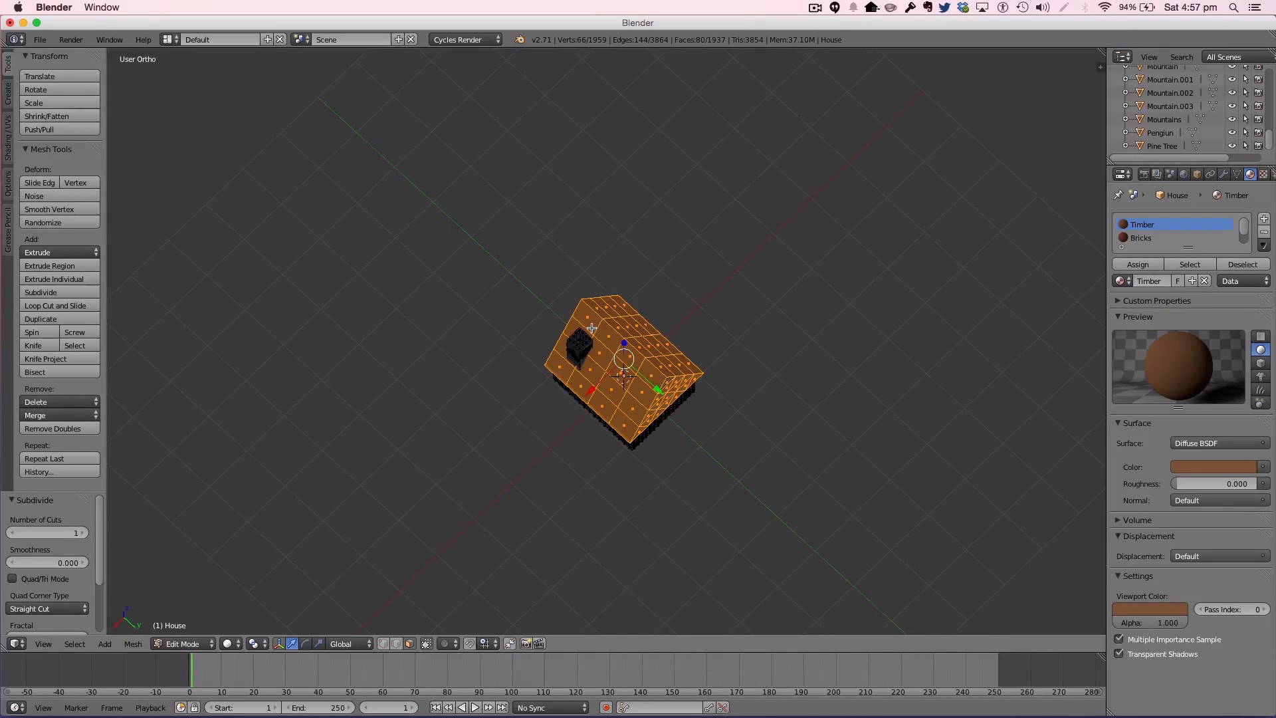
key(Tab)
key(Tab)
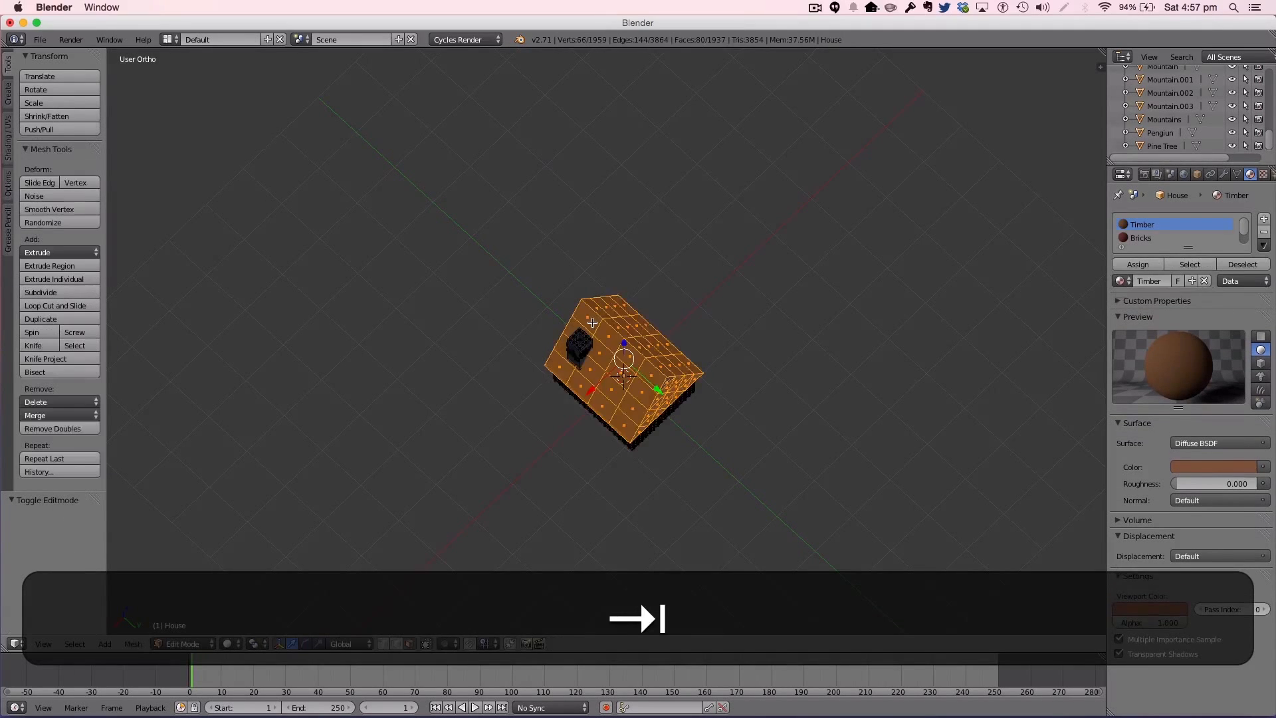
Step: Deselect everything and select the faces in the upper three rows of the chimney-side roof slope
key(a)
drag(591, 321, 616, 358)
key(Tab)
key(a)
key(Escape)
key(a)
key(shift+a)
shift+right_click(587, 317)
shift+right_click(608, 336)
shift+right_click(628, 355)
shift+right_click(650, 376)
shift+right_click(639, 392)
shift+right_click(622, 401)
shift+right_click(636, 410)
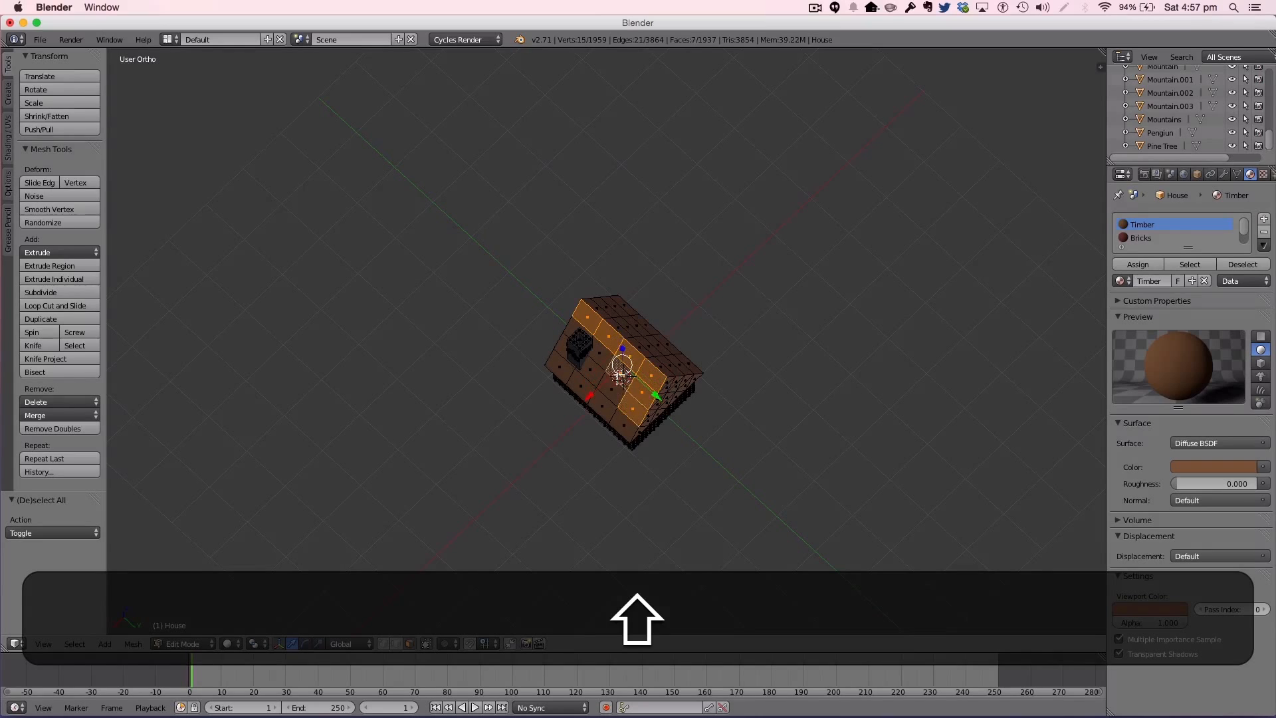
shift+right_click(612, 392)
shift+right_click(598, 352)
shift+right_click(589, 373)
shift+right_click(560, 348)
Step: Add the upper three rows of faces on the opposite roof slope to the selection with circle select
middle_drag(661, 359, 577, 313)
shift+right_click(603, 298)
key(c)
mouse_move(613, 306)
mouse_down()
mouse_move(618, 323)
mouse_move(630, 315)
mouse_move(630, 374)
mouse_up()
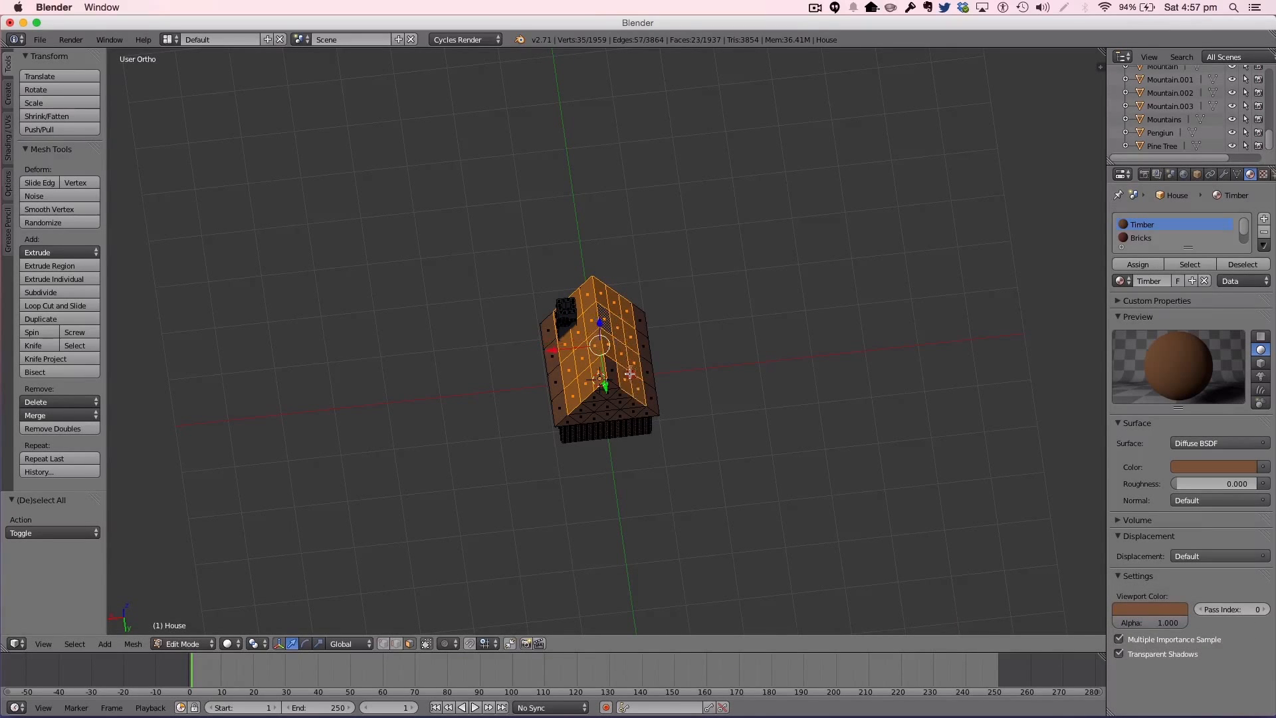
key(Escape)
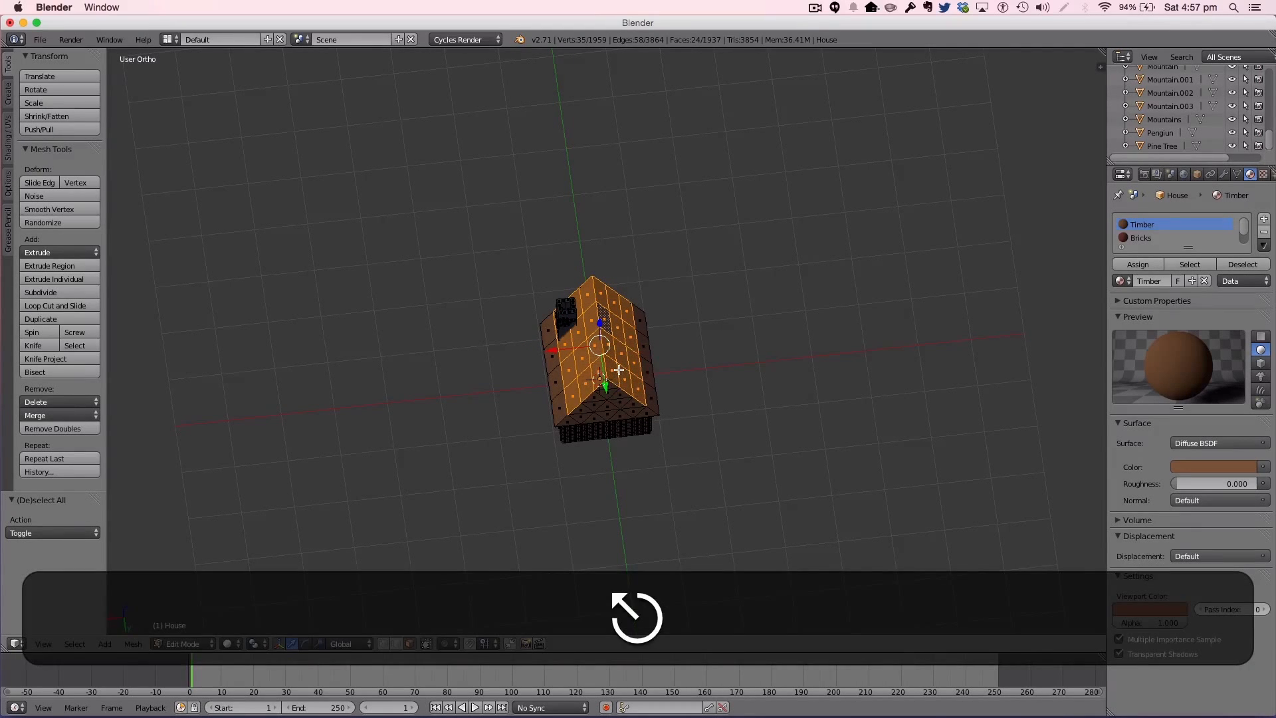
Step: Try to extrude the selected roof faces upward by 0.099 in front view
key(KP_1)
key(e)
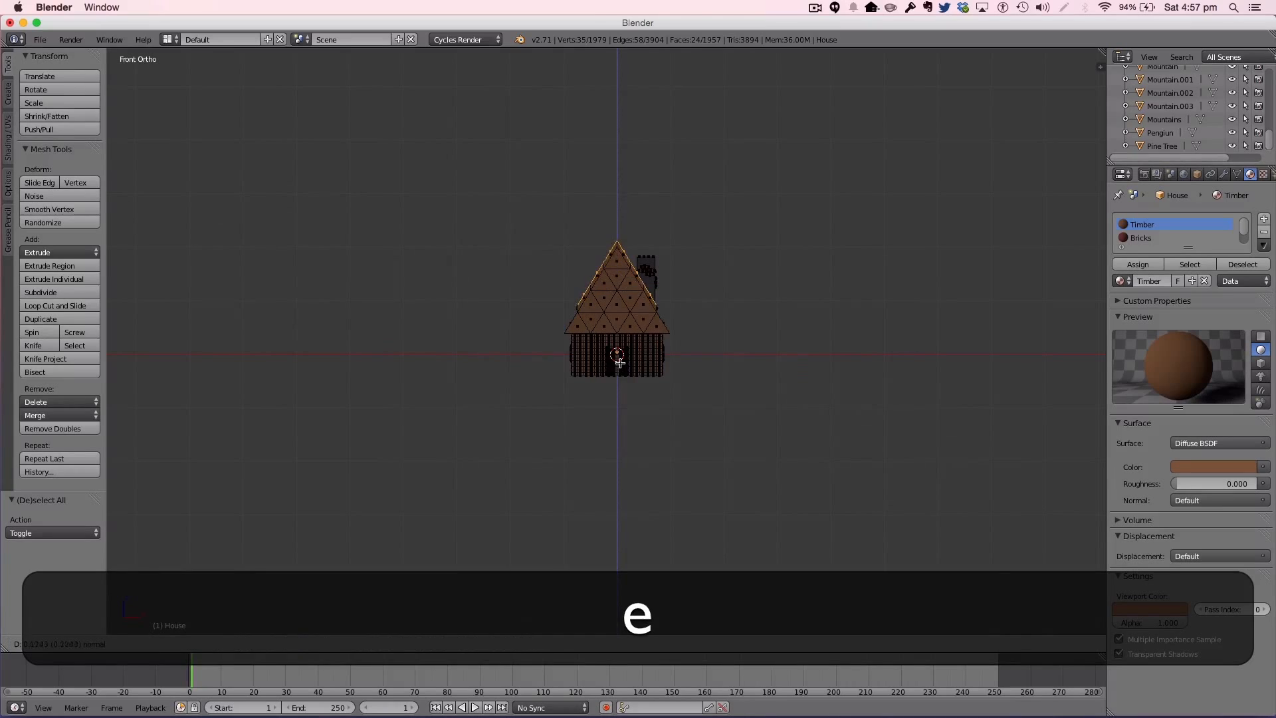
click(621, 364)
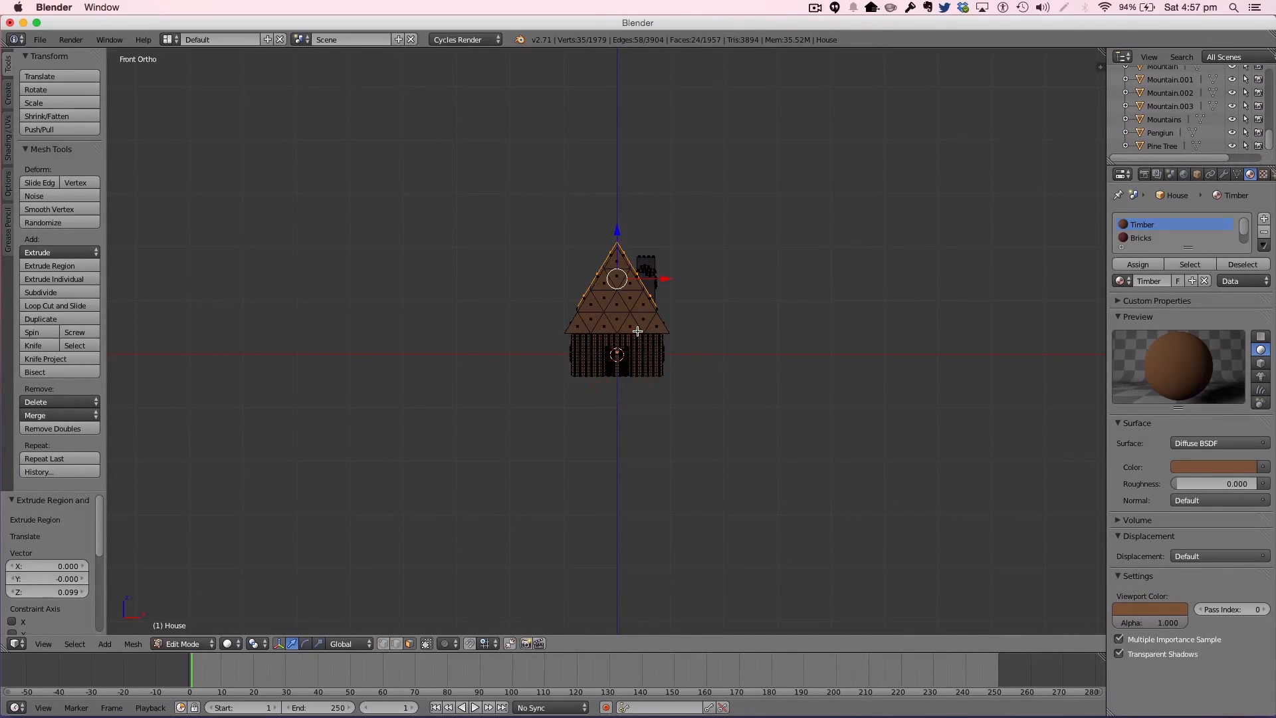
key(super+z)
Step: Extrude the selected roof faces in place and scale the extrusion by 1.239 and again by 0.928
key(e)
click(688, 254)
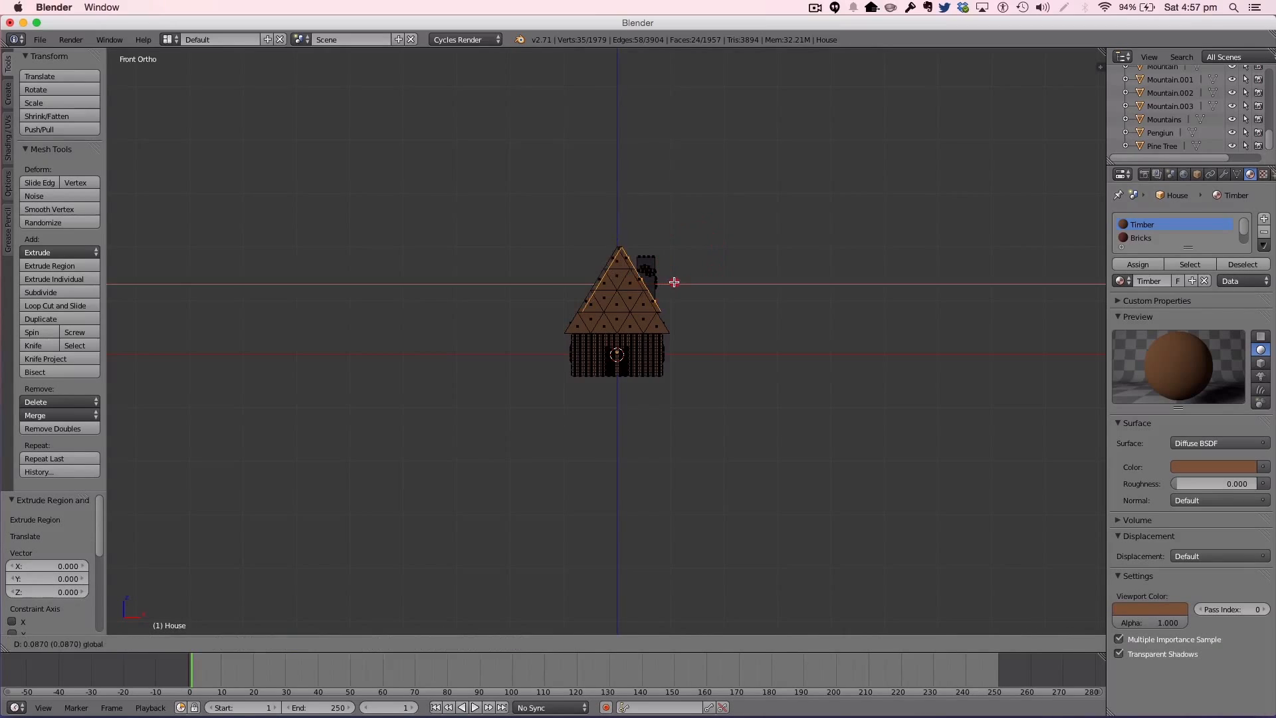
key(super+z)
key(s)
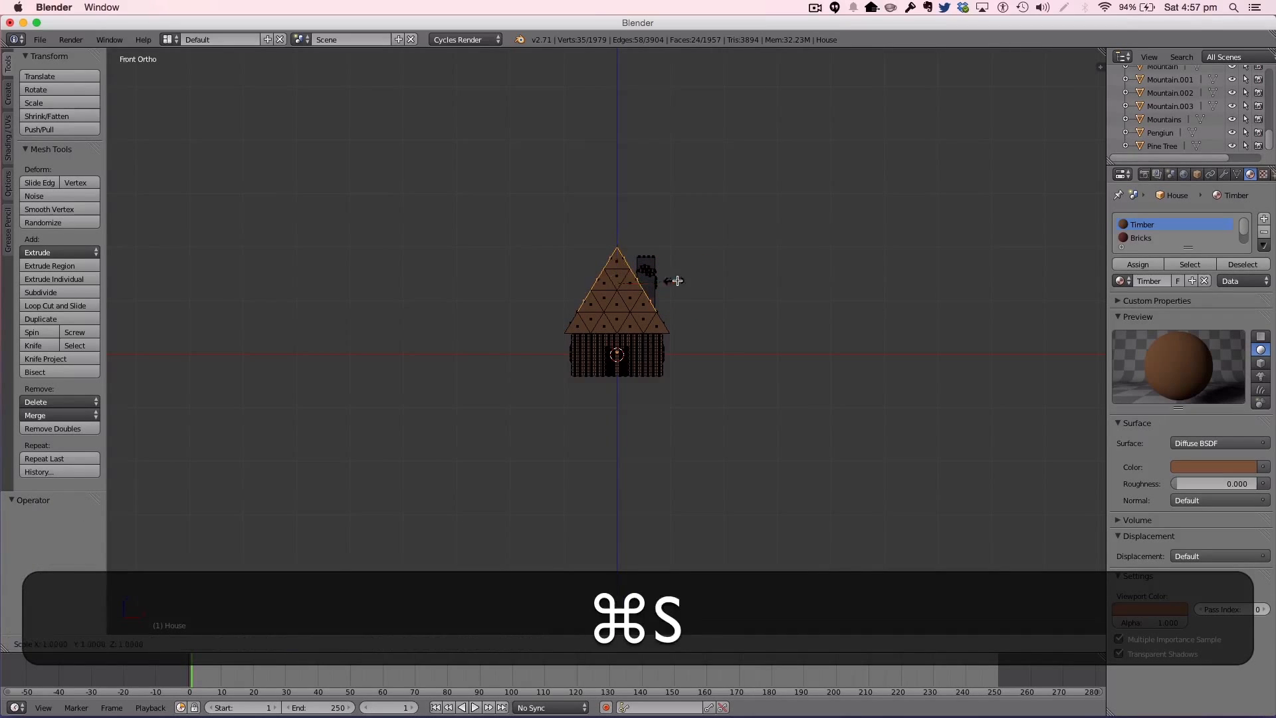
click(675, 273)
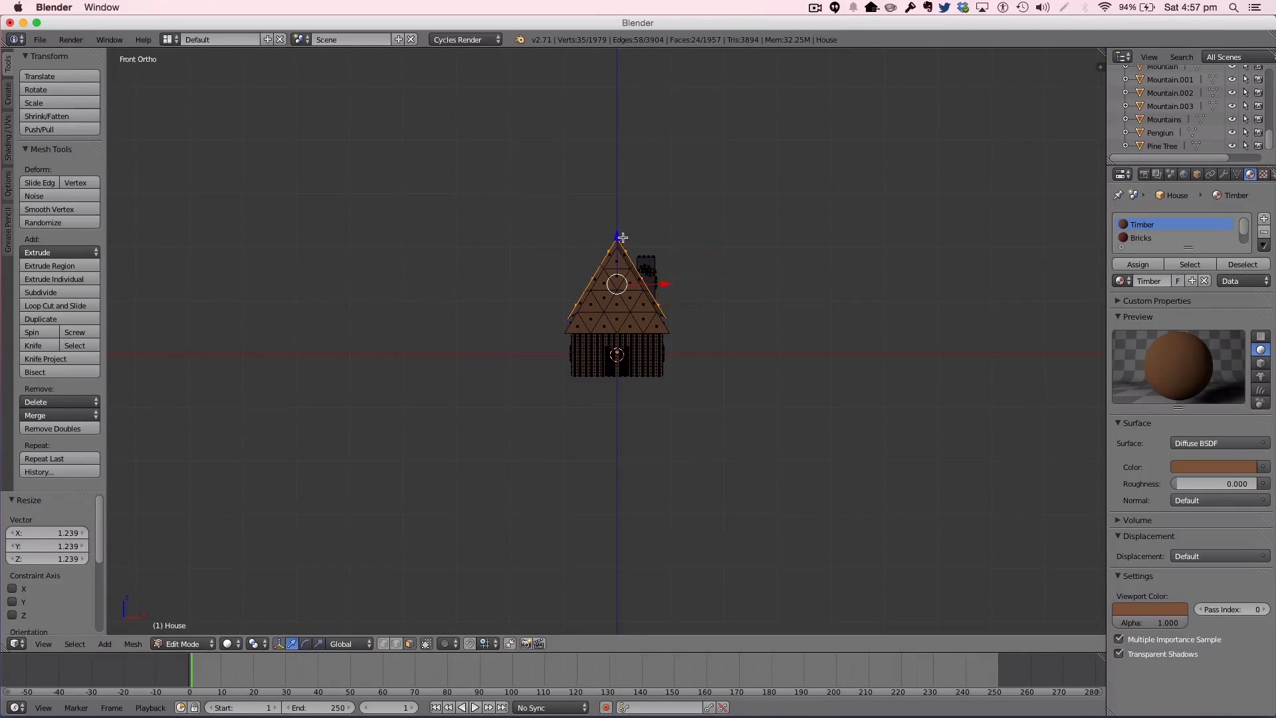
key(s)
click(710, 254)
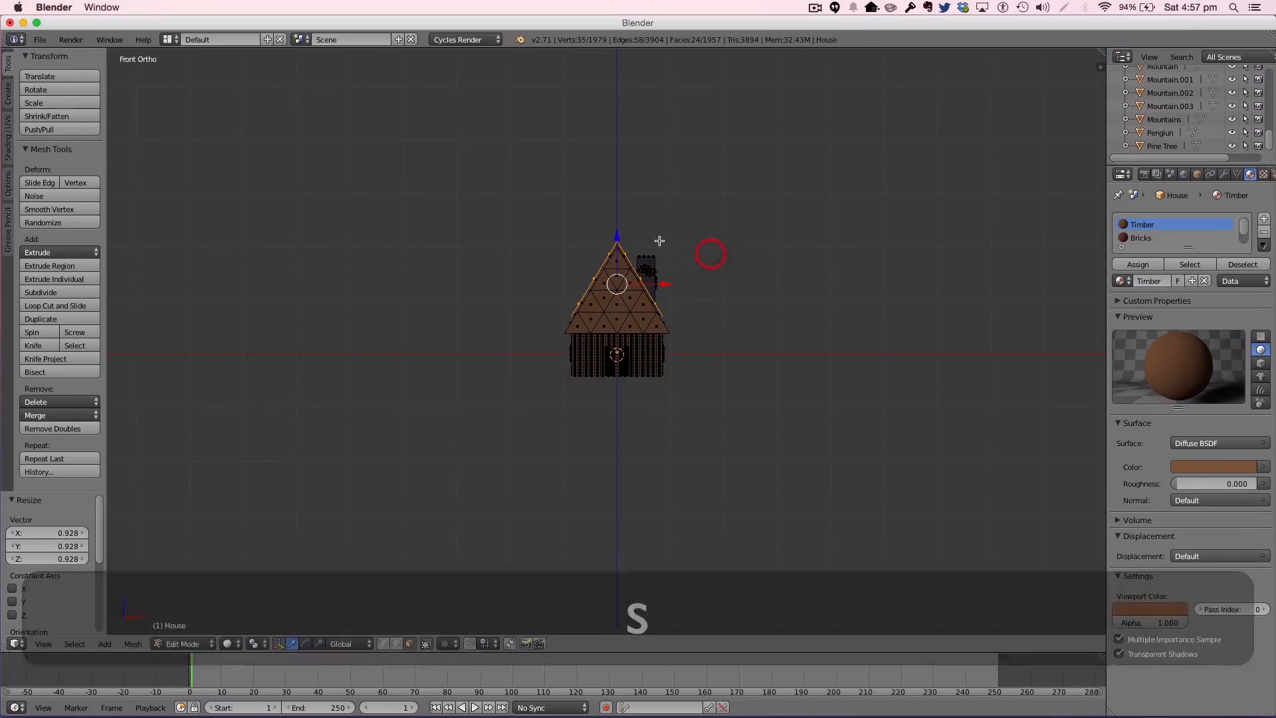
key(Tab)
key(Tab)
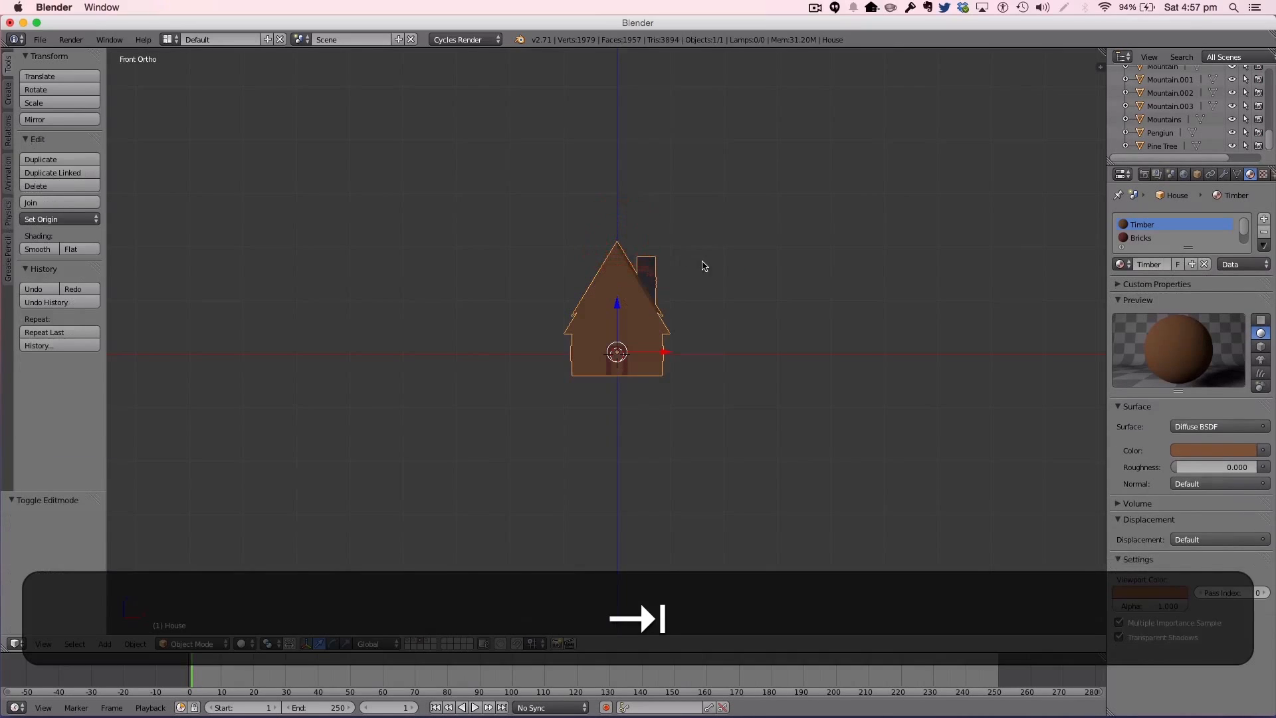
Step: Add a material slot with the existing Snow material, assign it to the selected roof faces and return to Object Mode
middle_drag(723, 262, 645, 313)
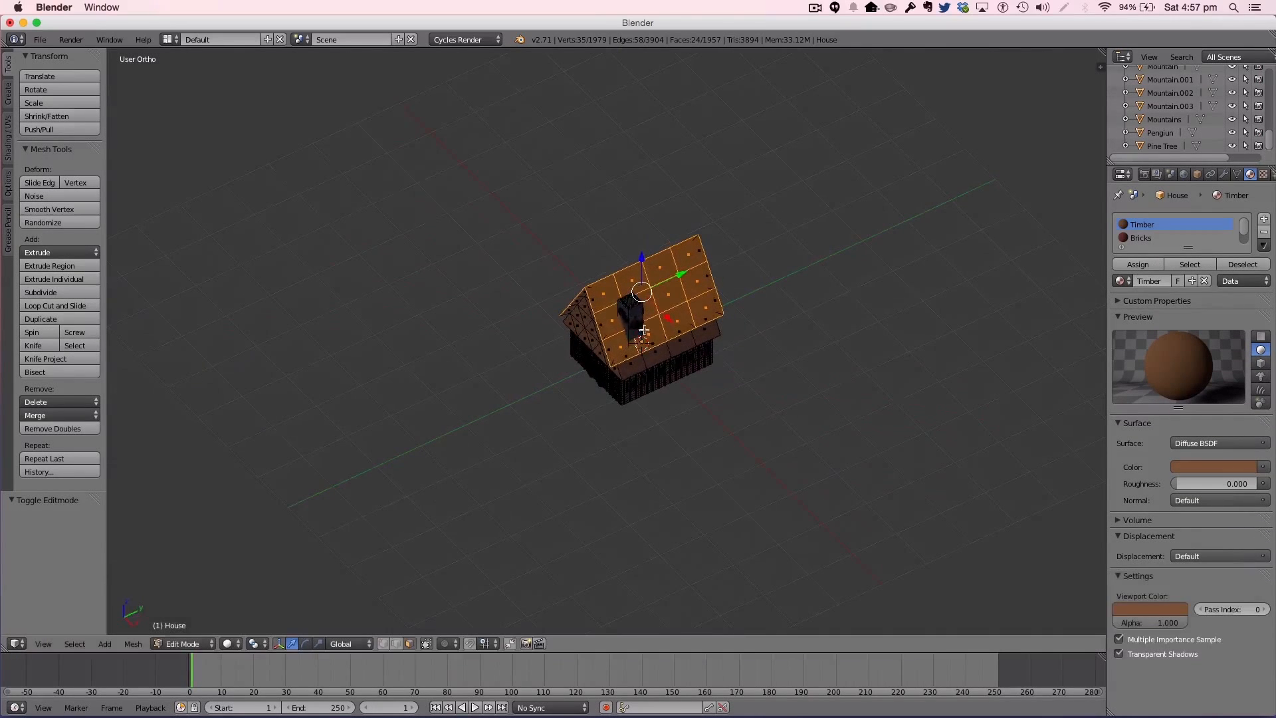
click(1264, 219)
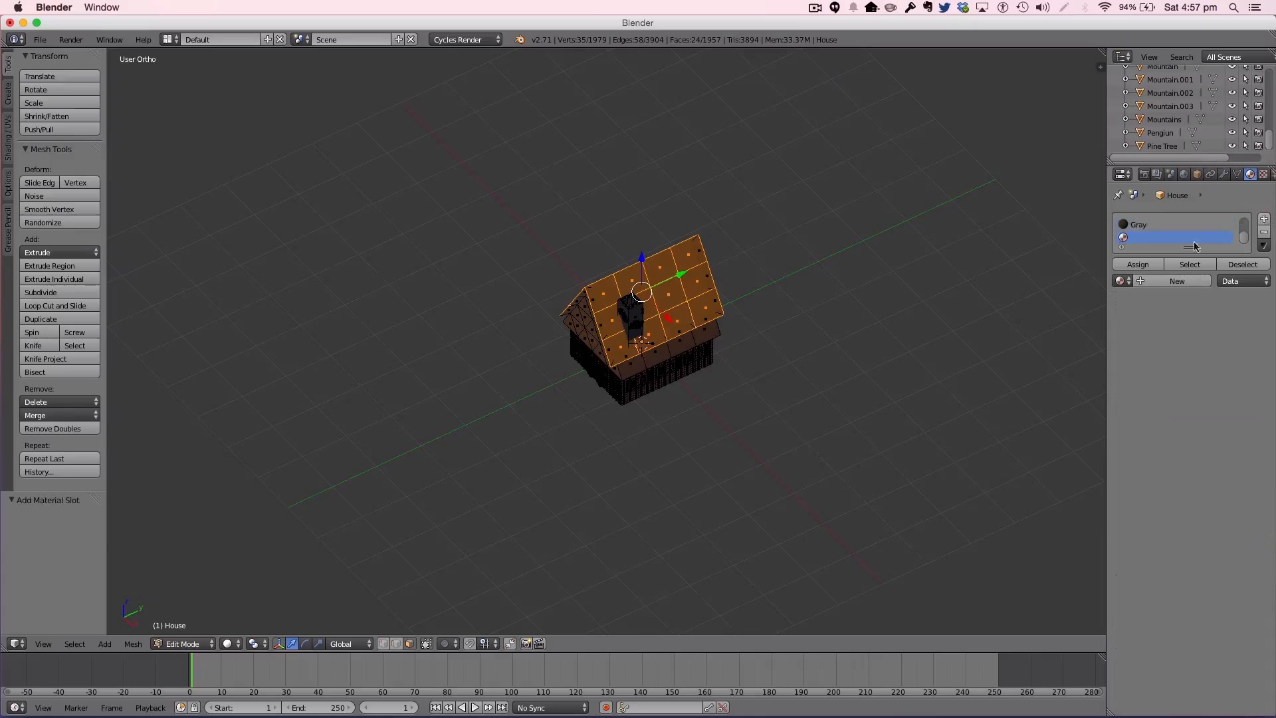
click(1130, 280)
click(1010, 406)
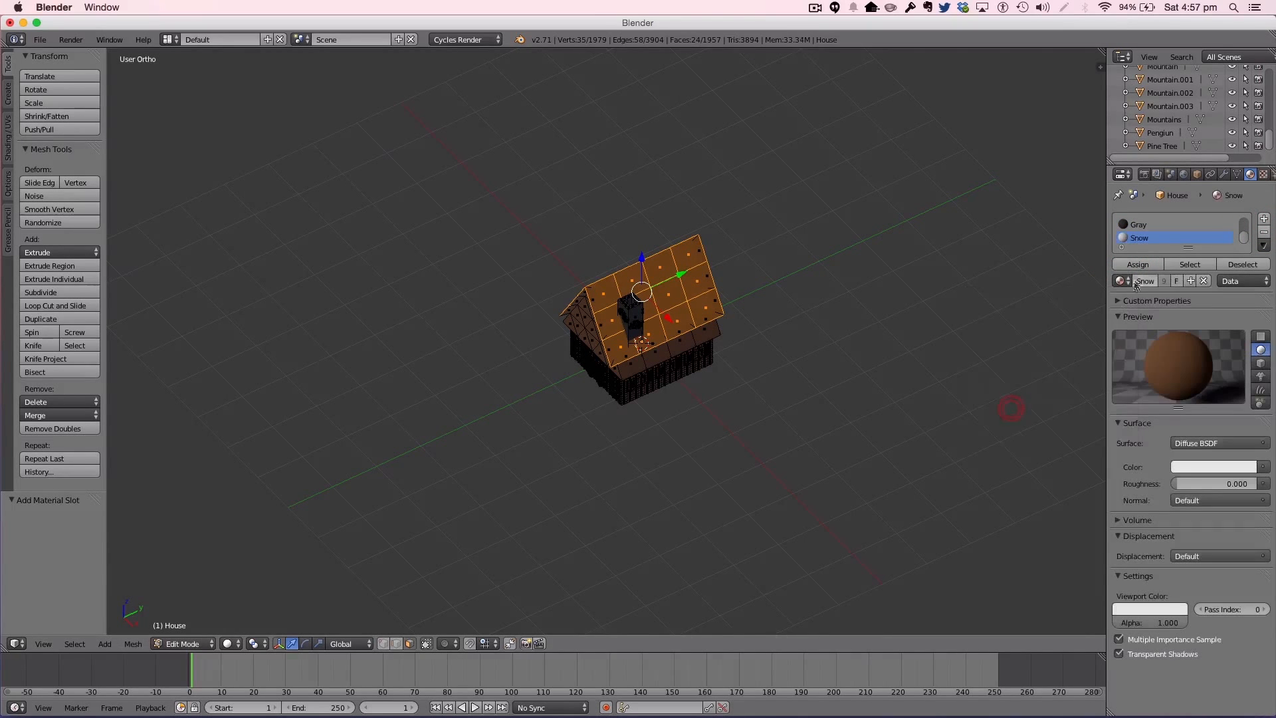
key(Tab)
key(Tab)
key(Tab)
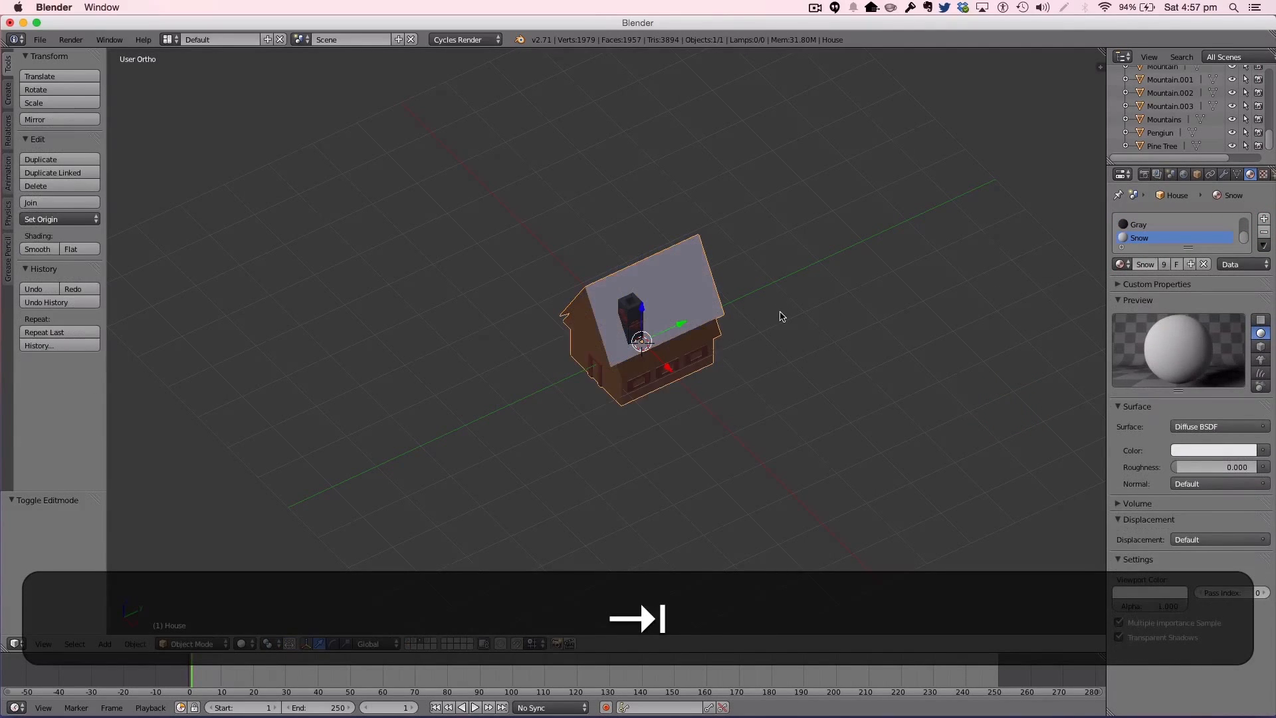
middle_drag(852, 313, 854, 267)
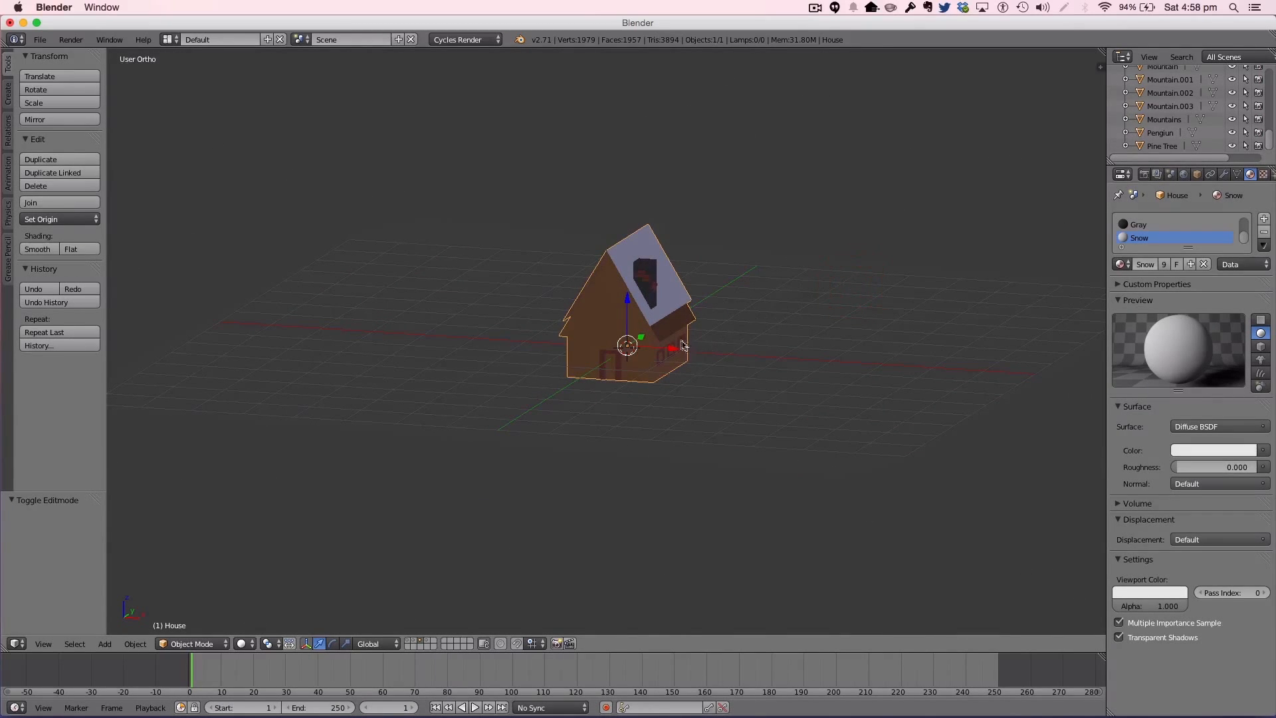
Step: Move the penguin from its own layer to the first layer and show that layer with the mountains and hills
click(414, 637)
right_click(628, 228)
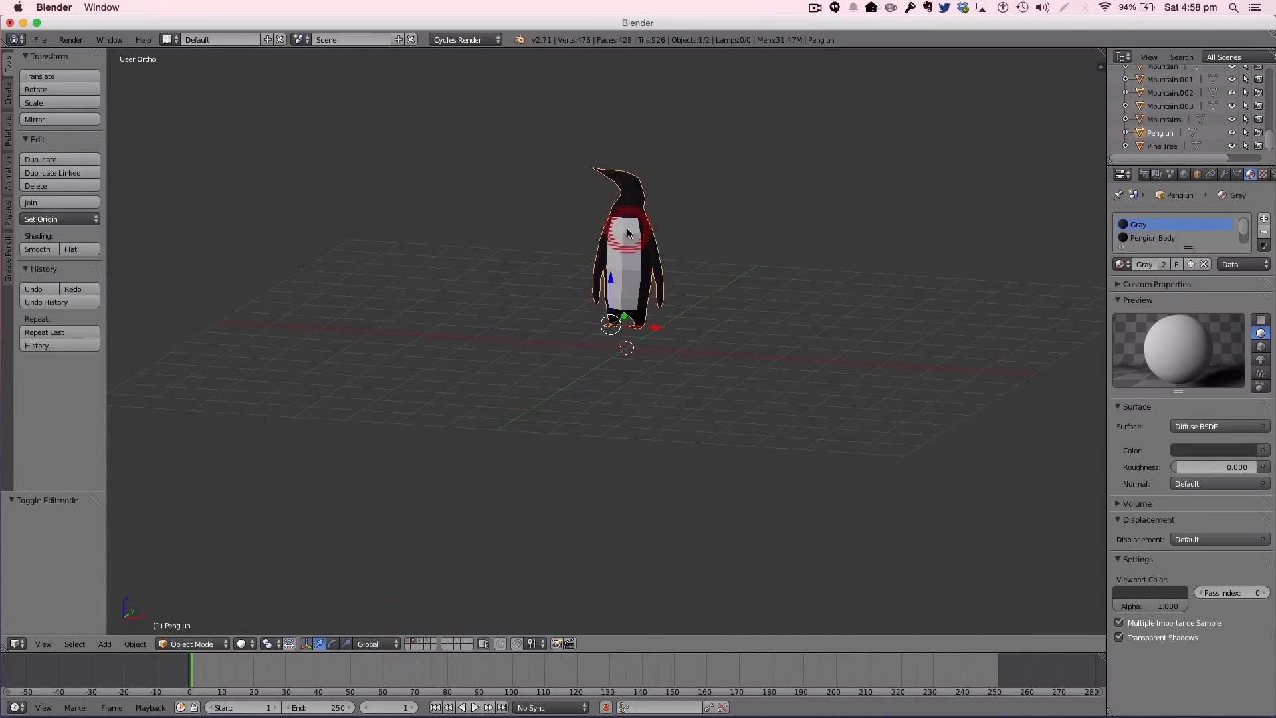
key(m)
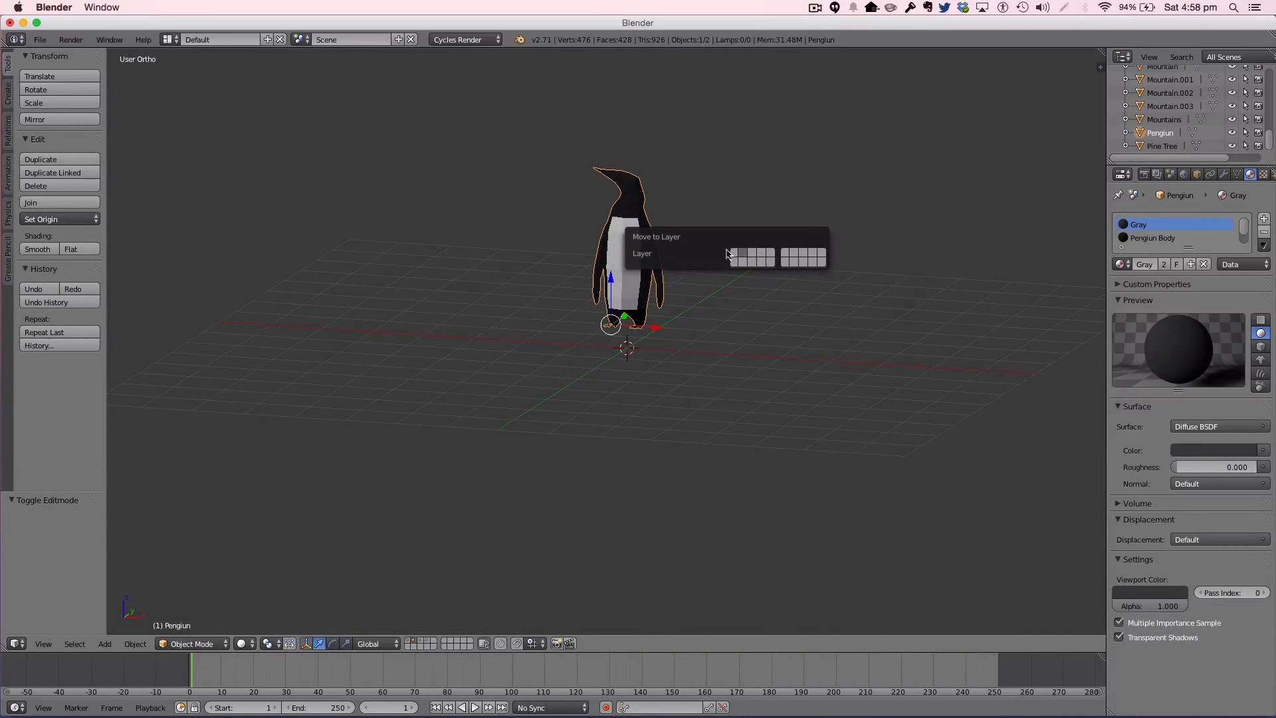
click(734, 253)
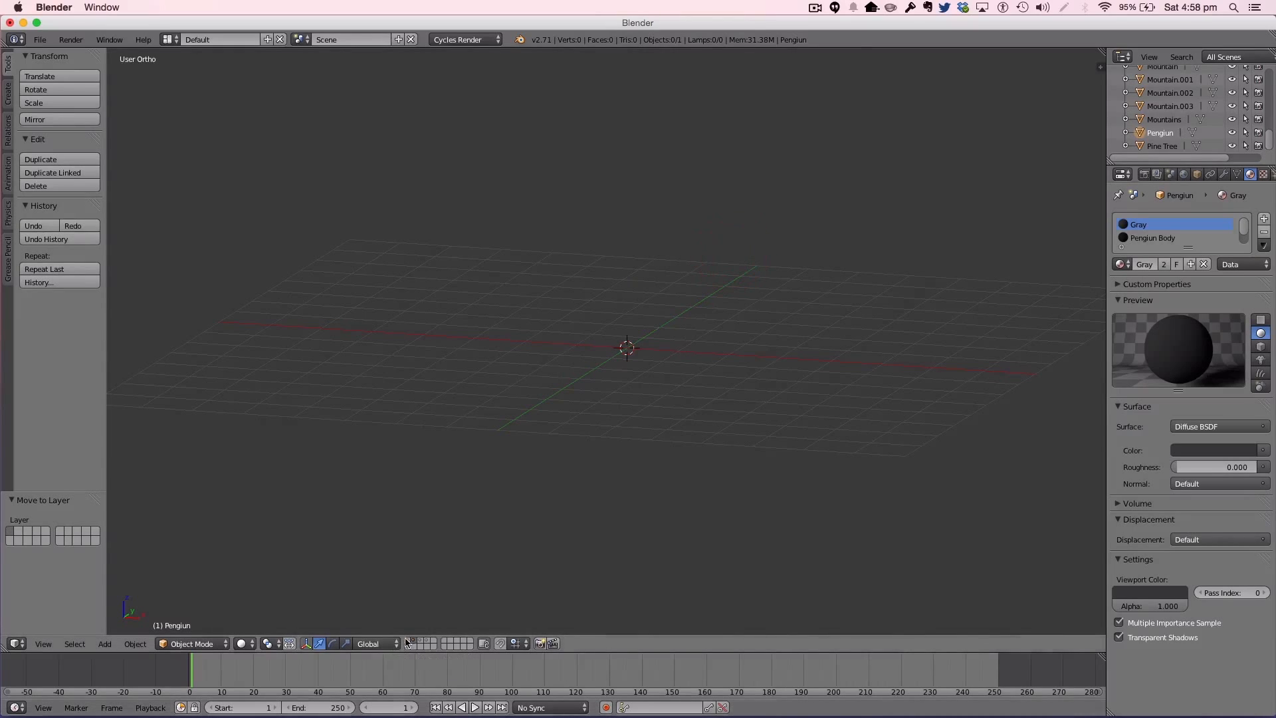
click(407, 643)
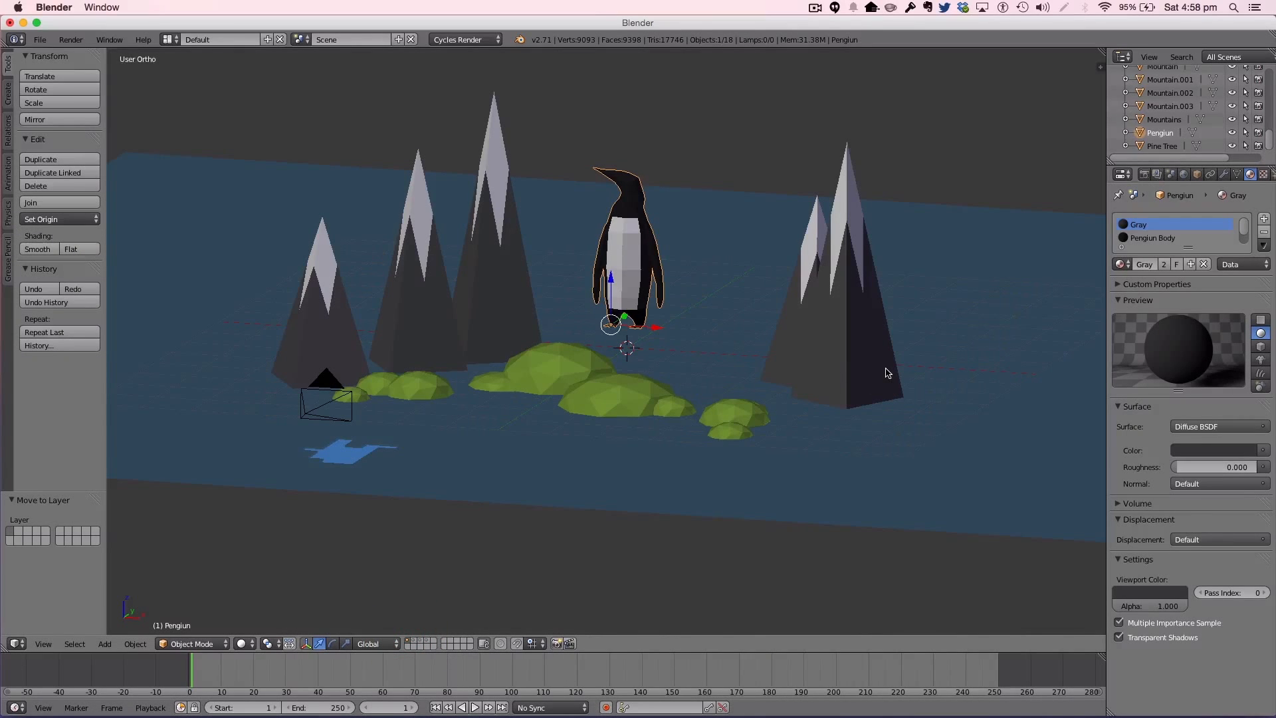
Step: Scale the penguin down in top view and move it along Y by -5.717 and a further -2.796
key(7)
key(s)
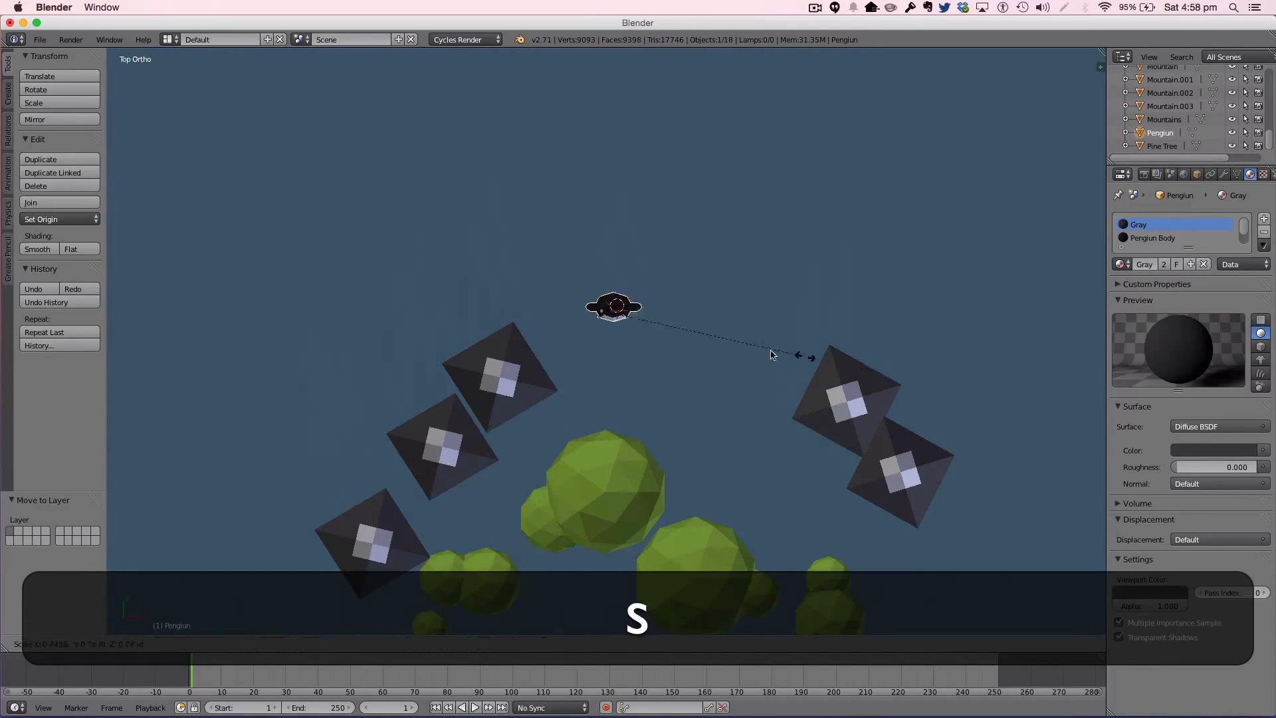
click(651, 307)
key(g)
key(y)
click(610, 564)
shift+middle_drag(610, 564, 822, 185)
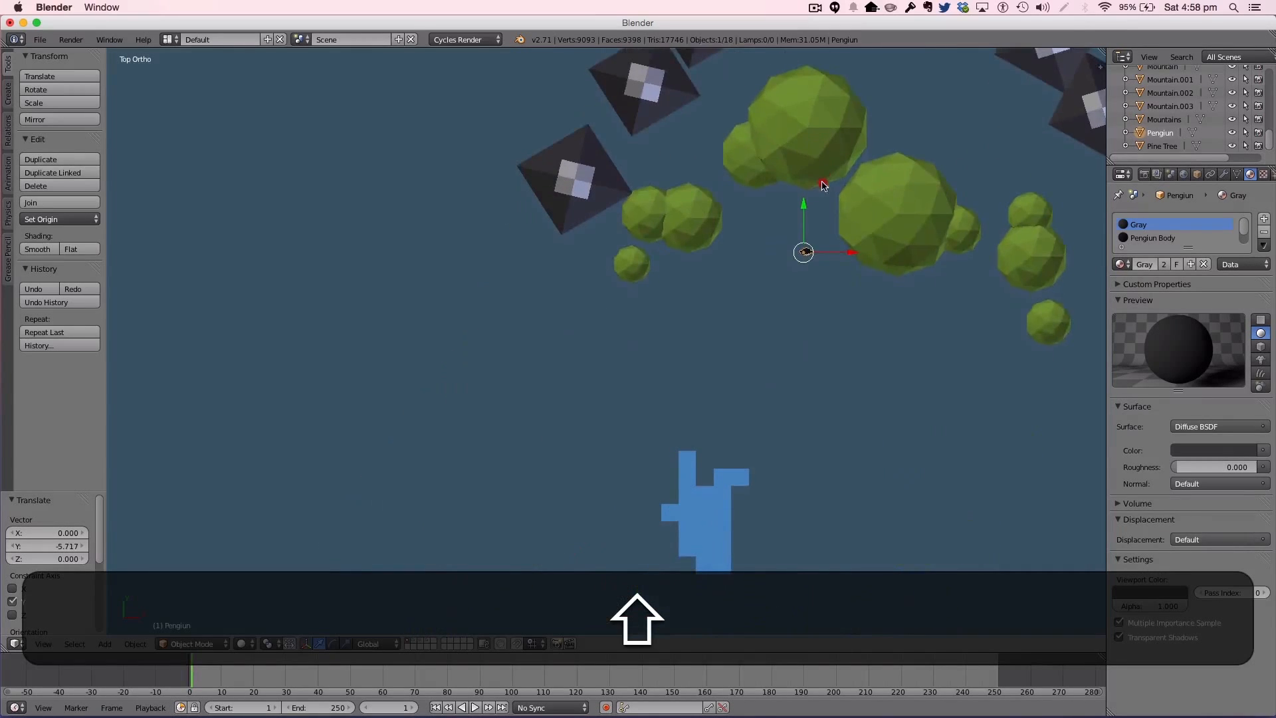
key(g)
key(y)
click(707, 356)
Step: In camera view, scale the penguin by 0.418, lower it along Z and scale it by 1.256
key(KP_0)
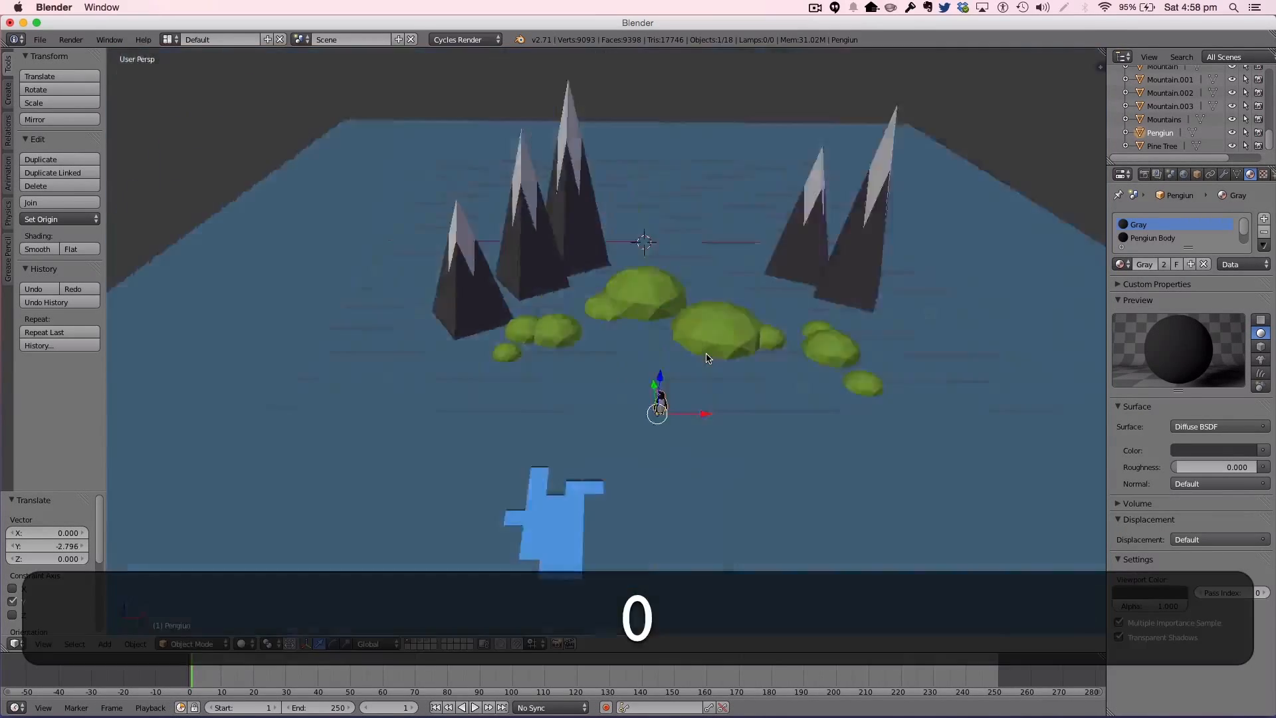
key(s)
click(588, 423)
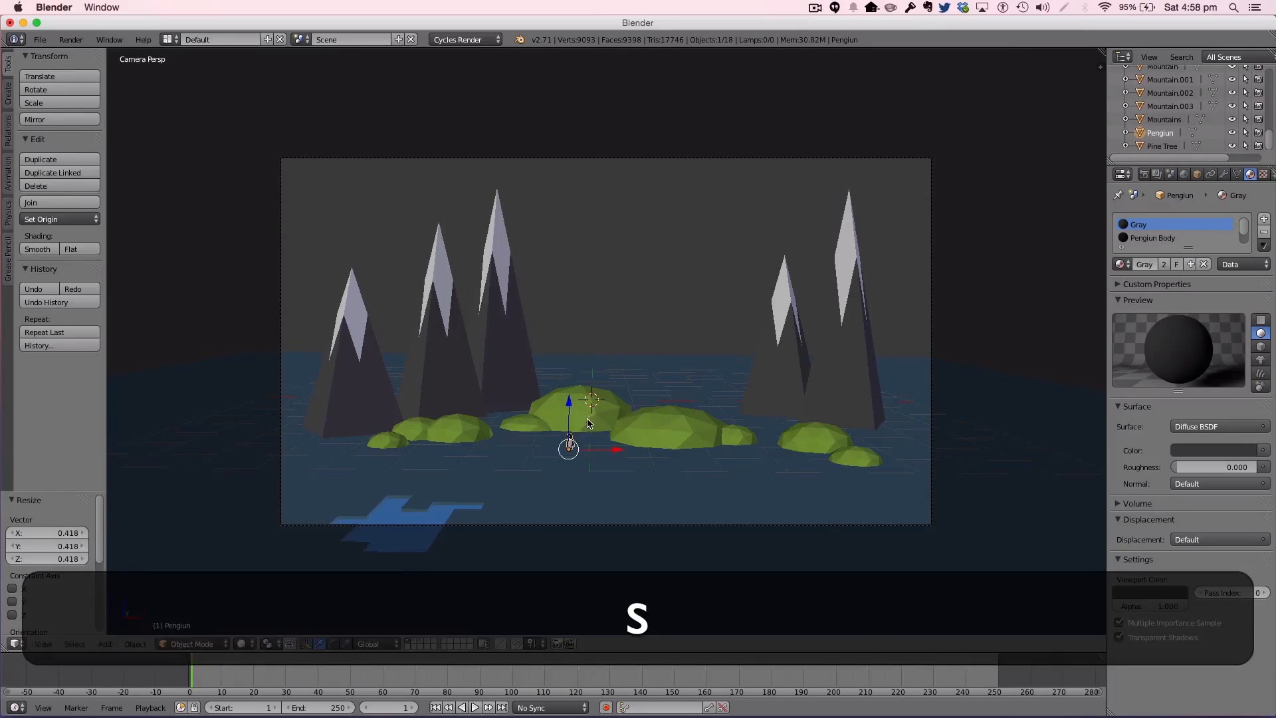
key(g)
key(z)
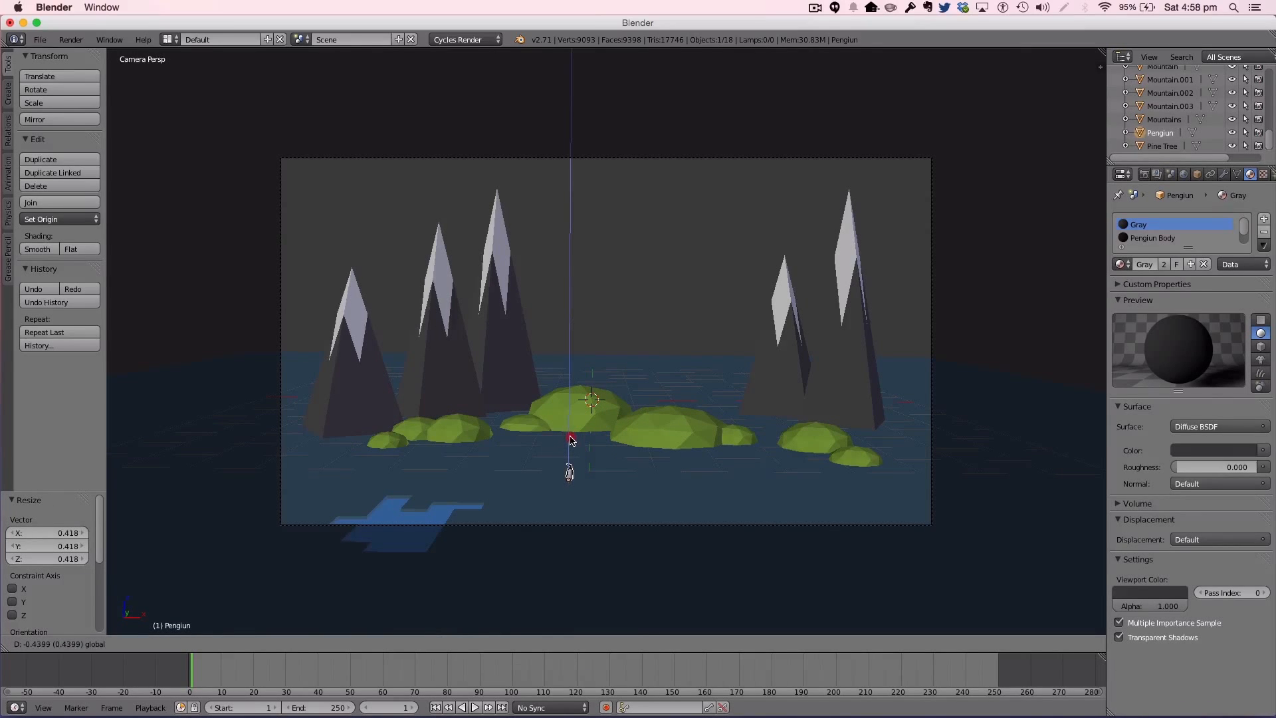
key(s)
click(589, 436)
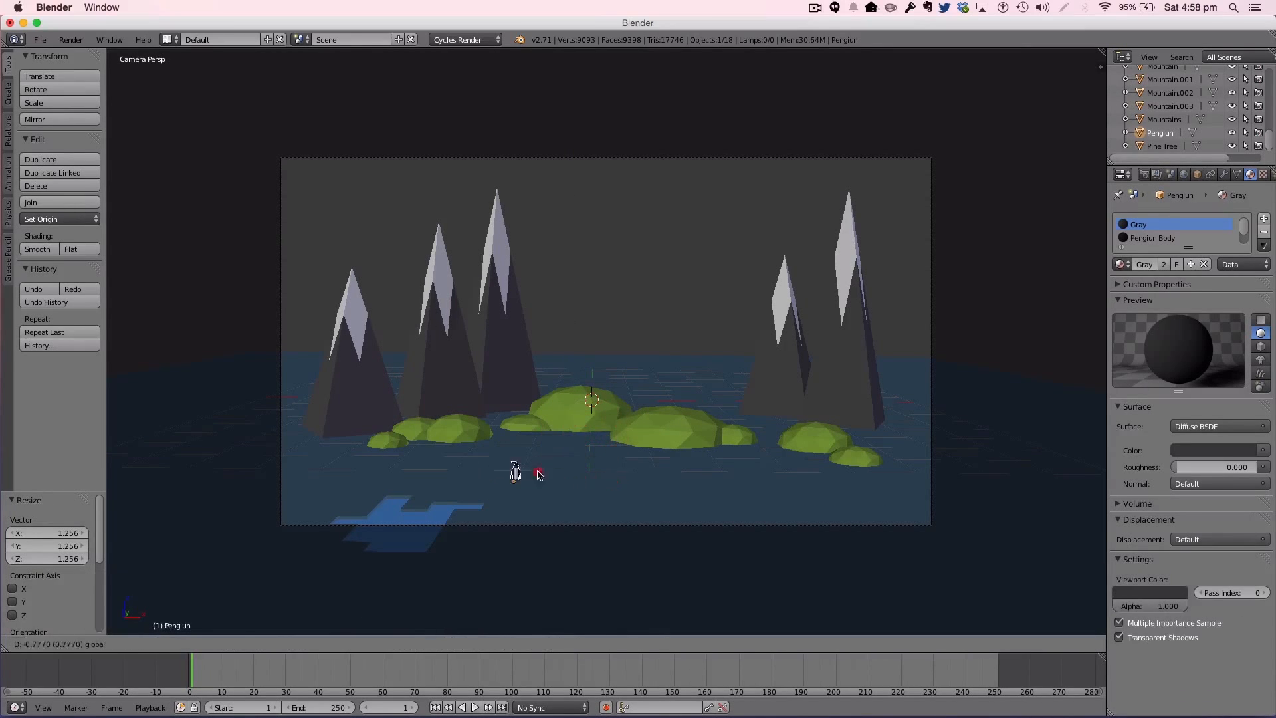
Step: Move the penguin along X behind the water hole and raise it along Z by 0.008 and a further 0.013
click(417, 469)
drag(386, 441, 393, 436)
scroll(455, 468, up, 7)
shift+middle_drag(455, 468, 828, 58)
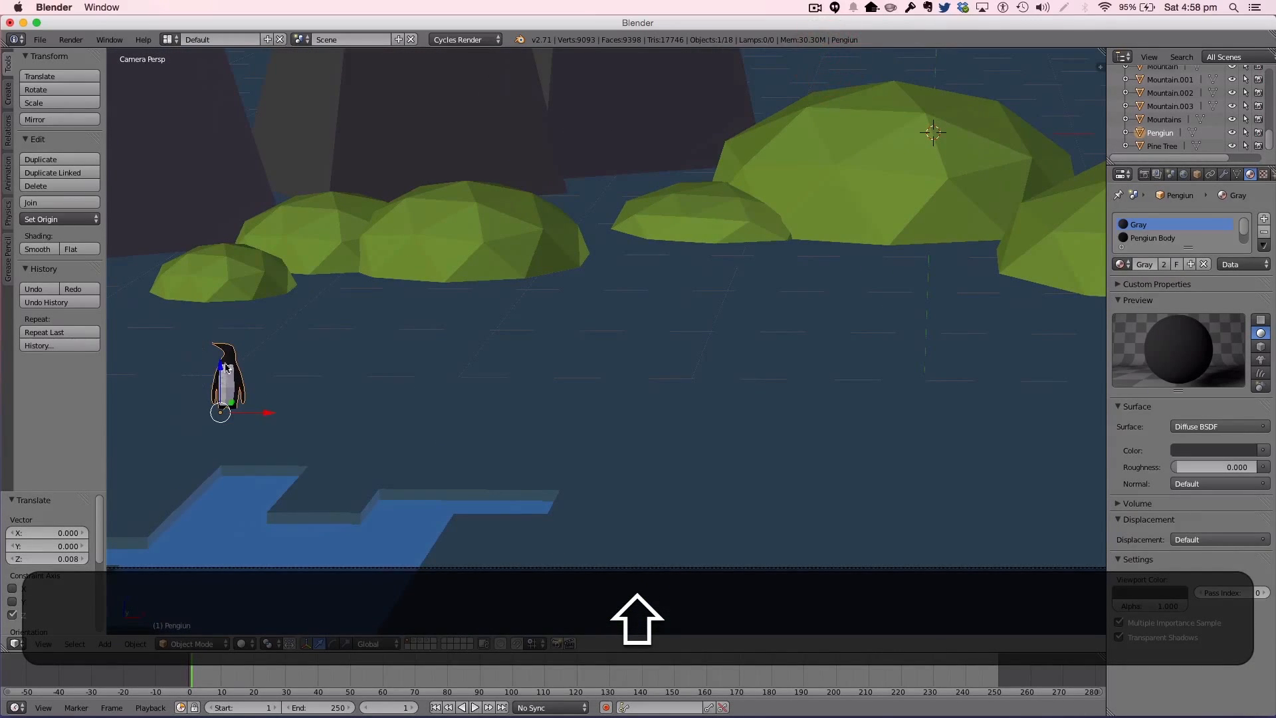
drag(226, 368, 226, 365)
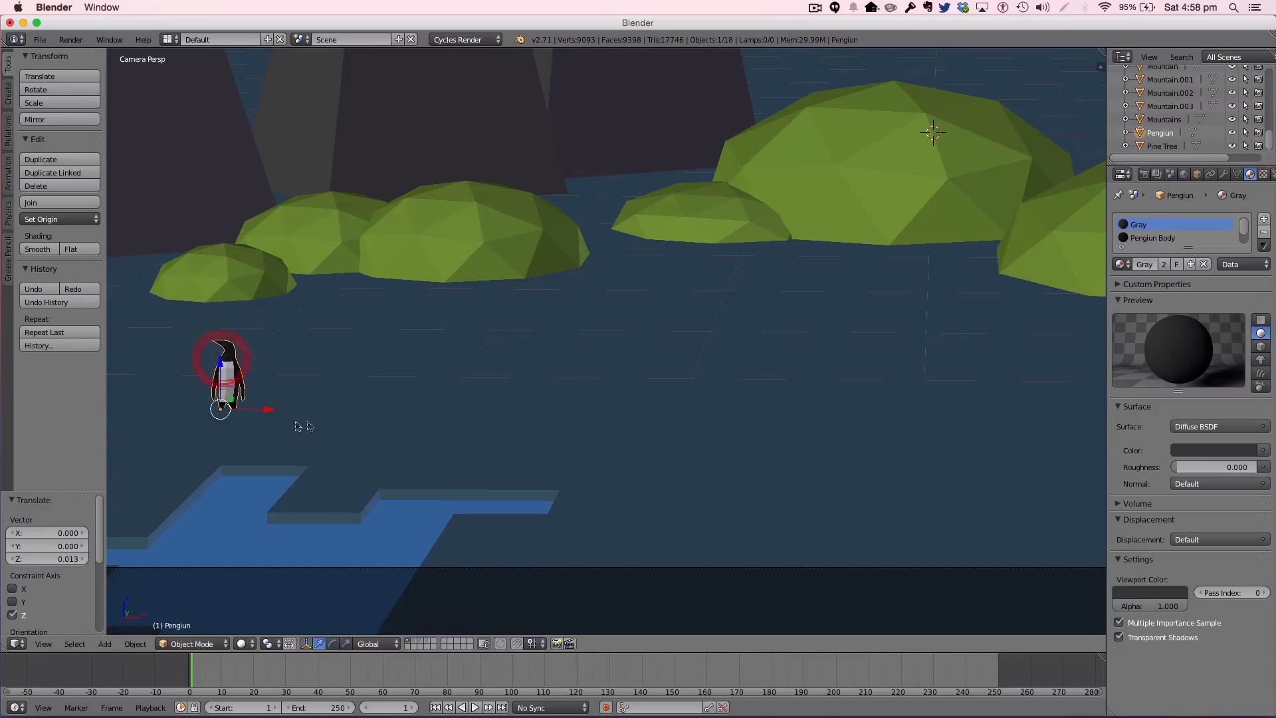
Step: Move the penguin closer to the back edge of the water hole and rotate it about Z
drag(326, 403, 447, 279)
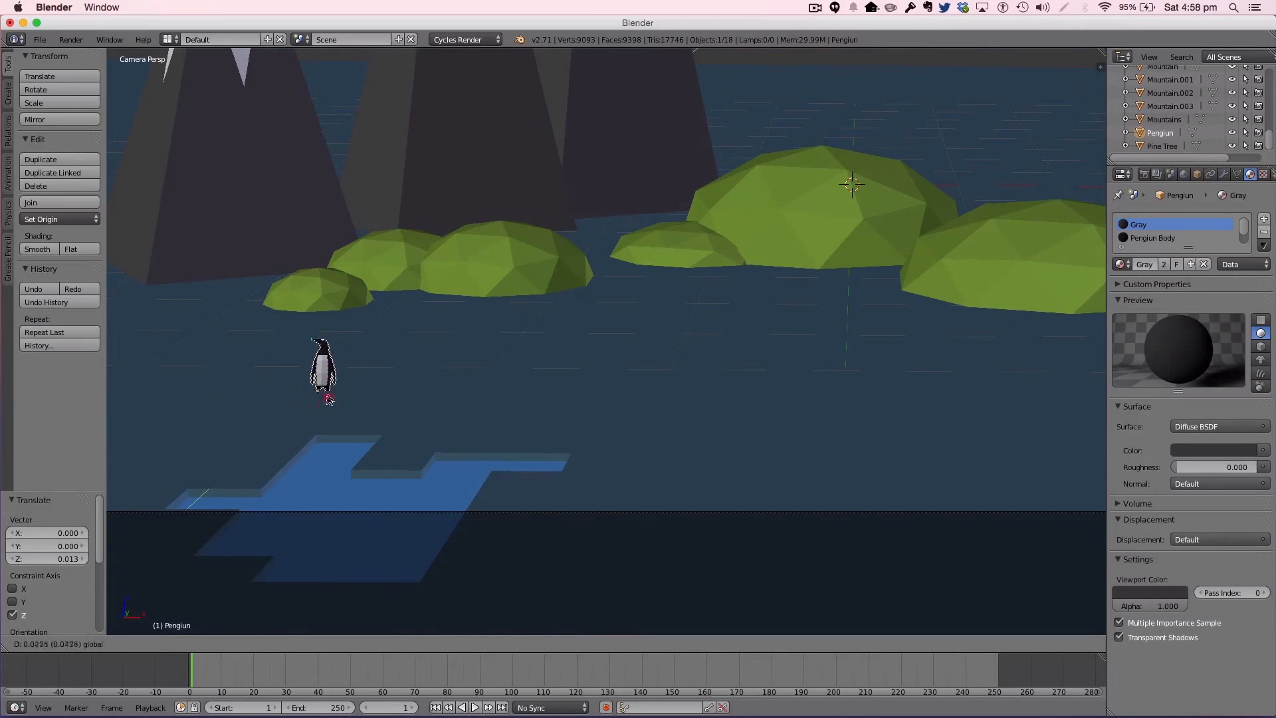
key(r)
key(z)
click(357, 271)
Step: Duplicate the penguin and place the copy beside it along X, shifted along Y by 0.114
key(shift+d)
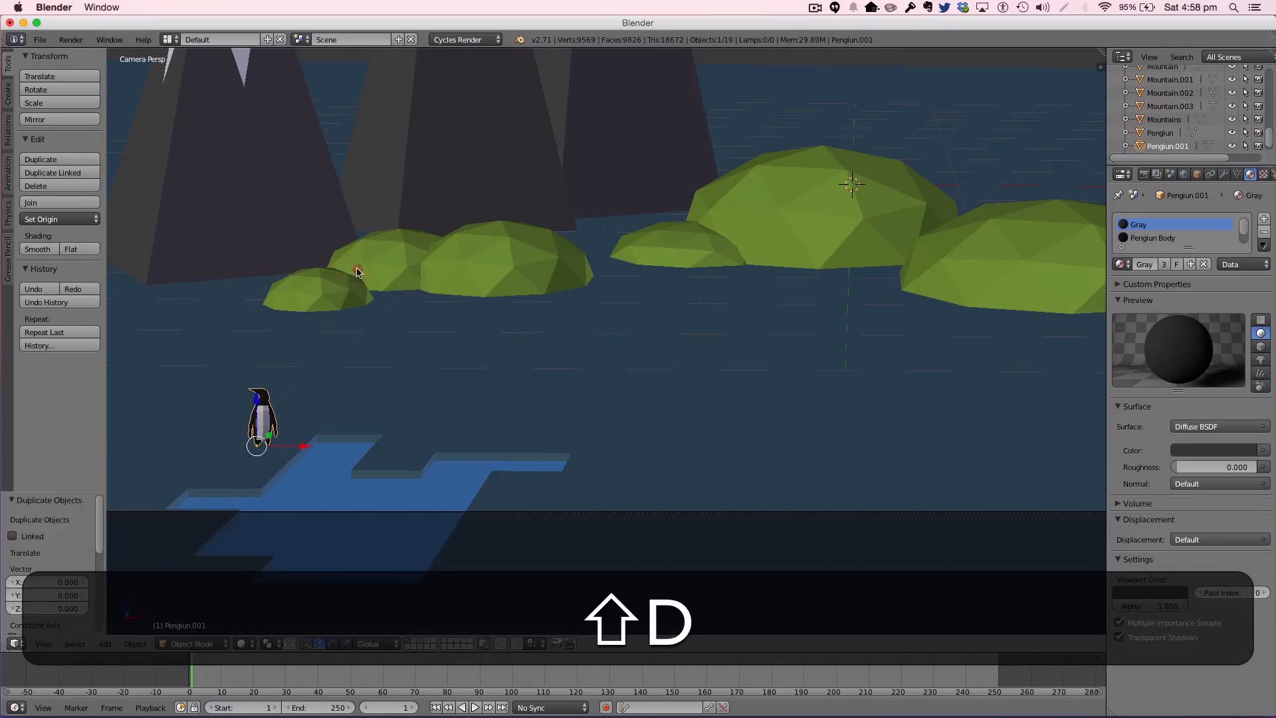
key(x)
click(328, 437)
drag(309, 432, 284, 455)
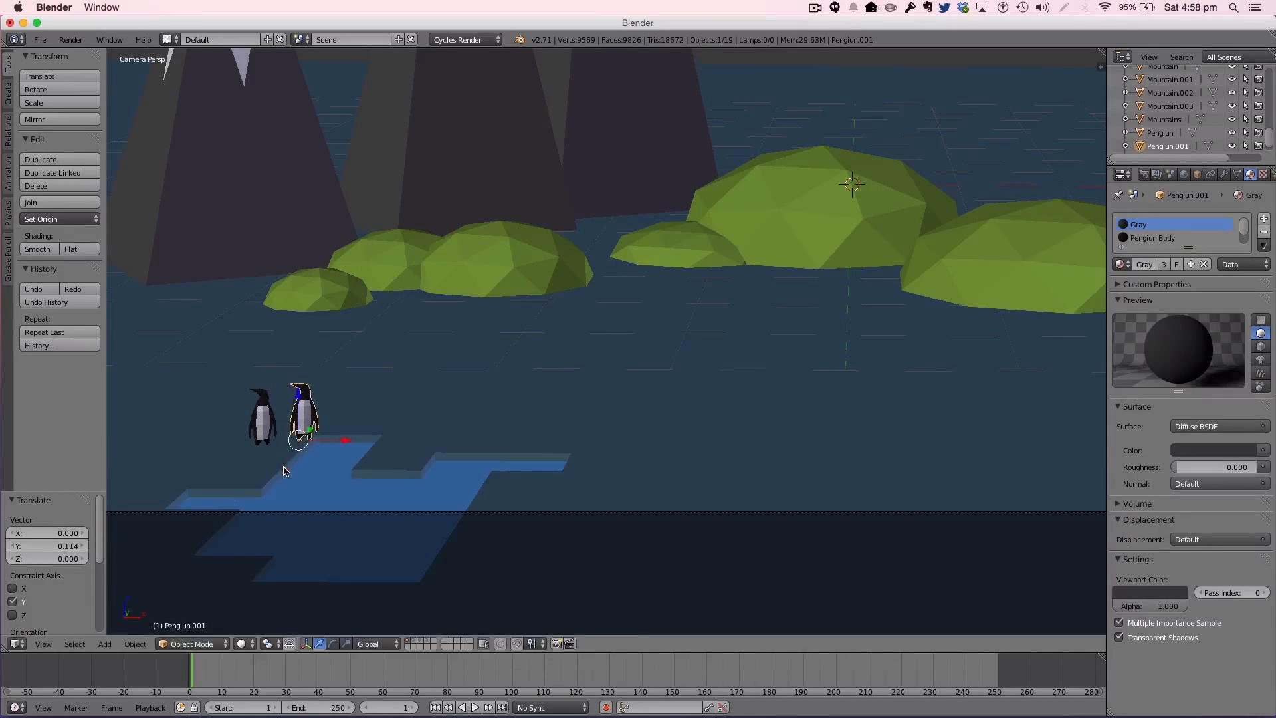
Step: Rotate the penguin copy about Z, scale it by 0.461 and move it along X next to the large penguin
key(r)
key(z)
click(376, 459)
key(s)
click(344, 444)
drag(345, 444, 335, 444)
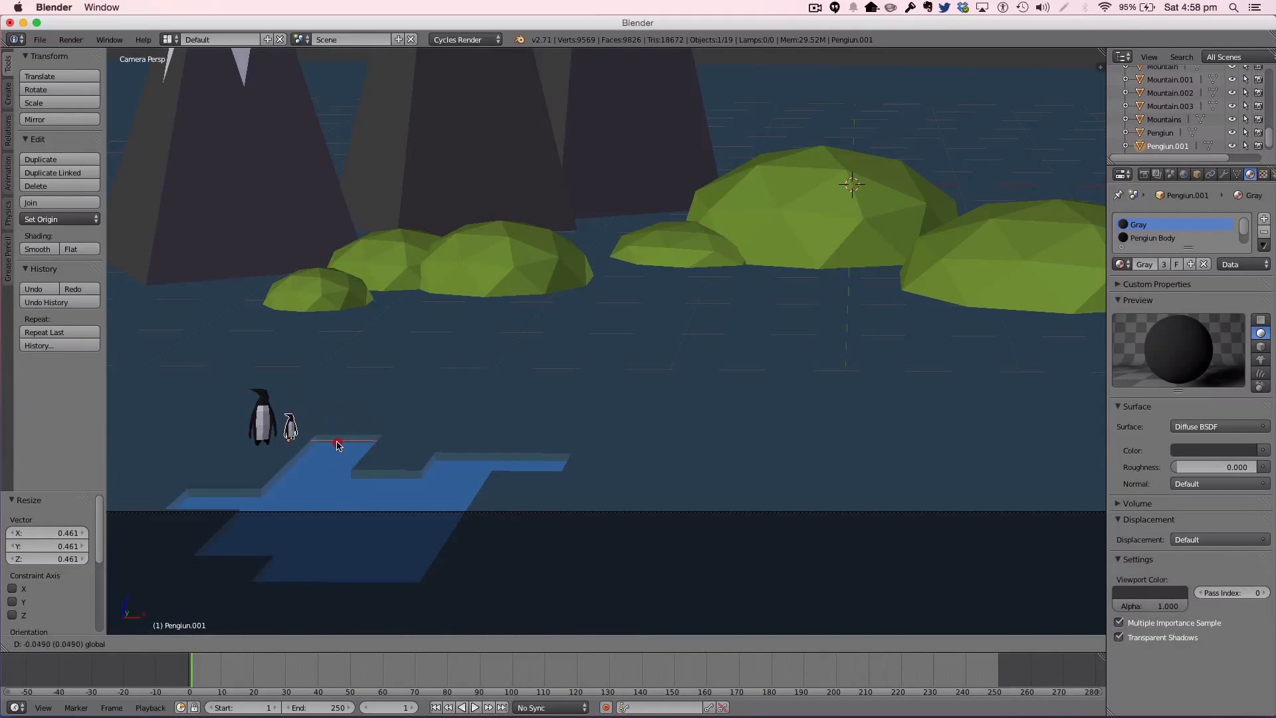
Step: Try to scale the small penguin along Z and undo the scaling
key(s)
key(z)
click(329, 447)
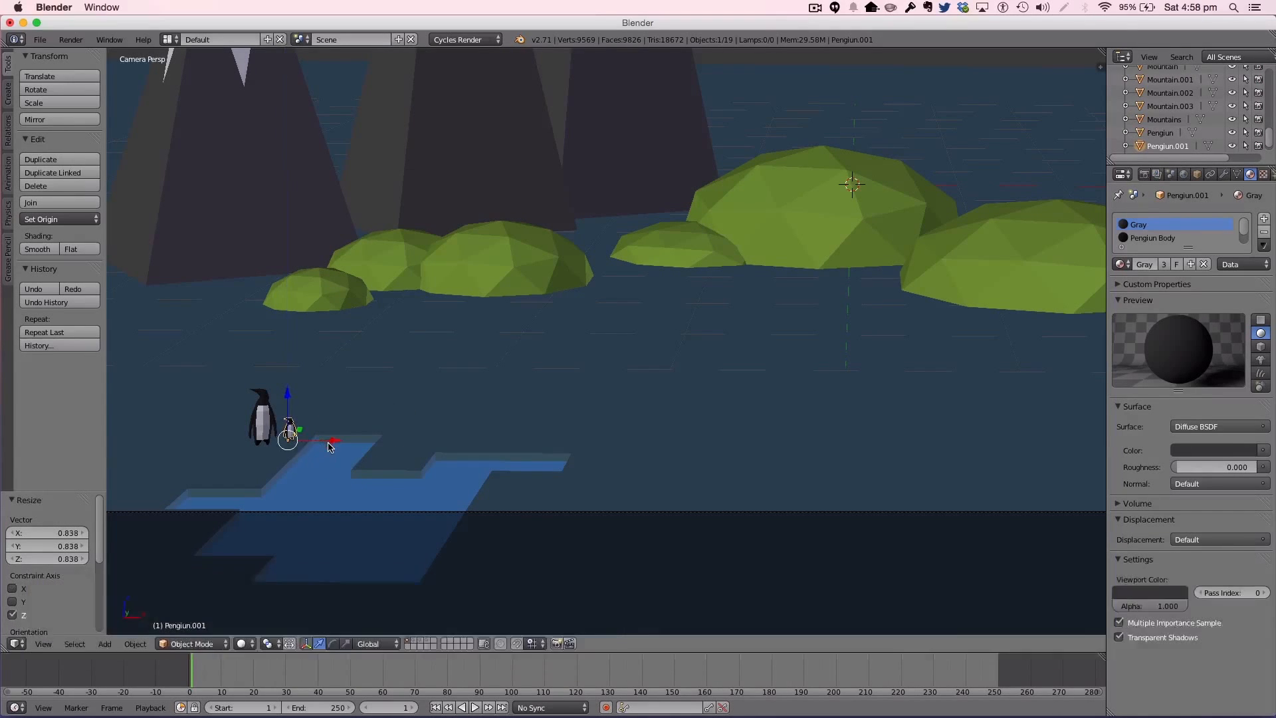
key(super+z)
key(s)
key(z)
click(329, 436)
key(super+z)
Step: Rotate the small penguin about the Z axis
key(r)
key(z)
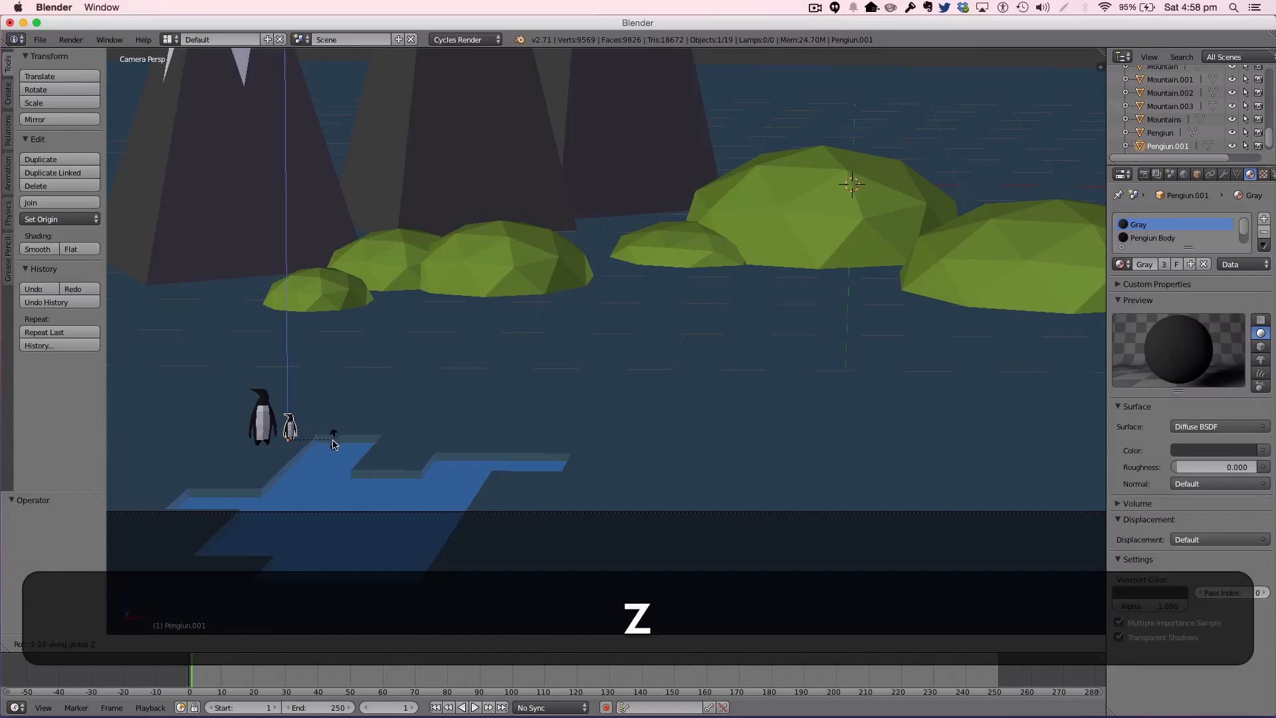
click(320, 449)
Step: Try placing a duplicate of the small penguin farther along X and delete that copy
key(shift+d)
key(x)
click(446, 445)
key(x)
click(438, 444)
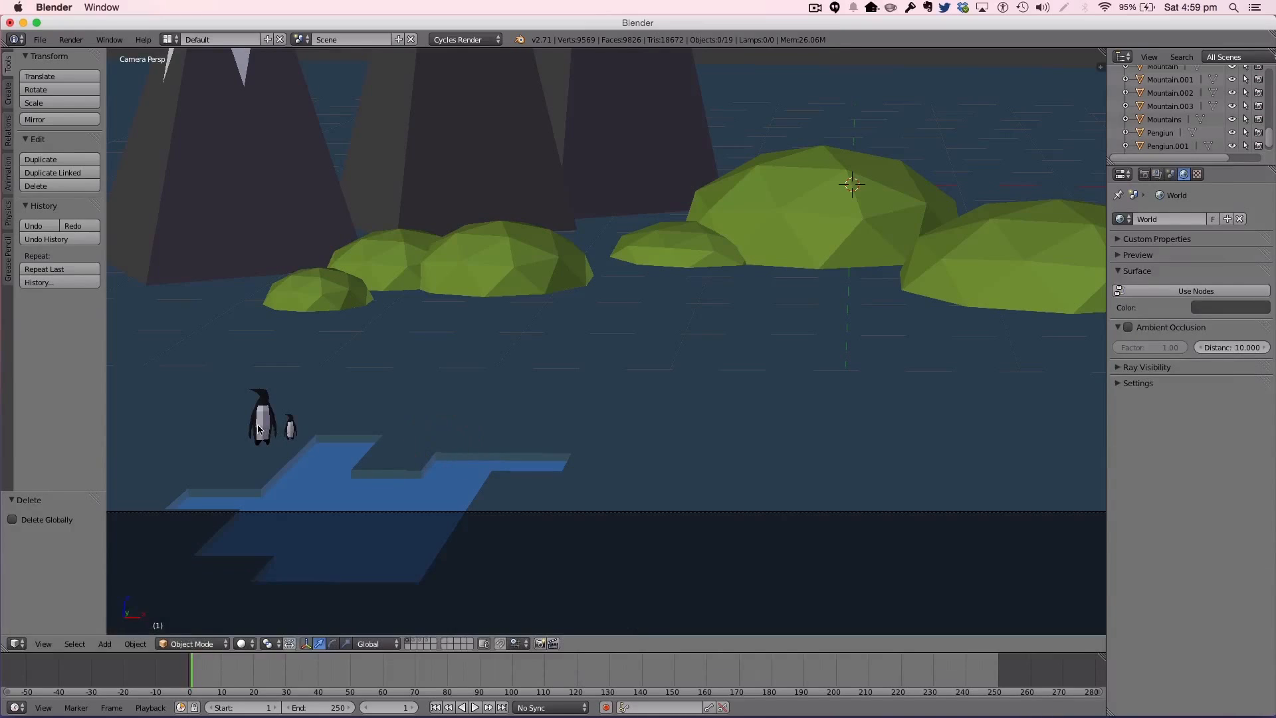
Step: Duplicate the large penguin, move the copy 0.381 along X and lower it about 0.14 along Z, partly into the water
right_click(258, 429)
key(shift+d)
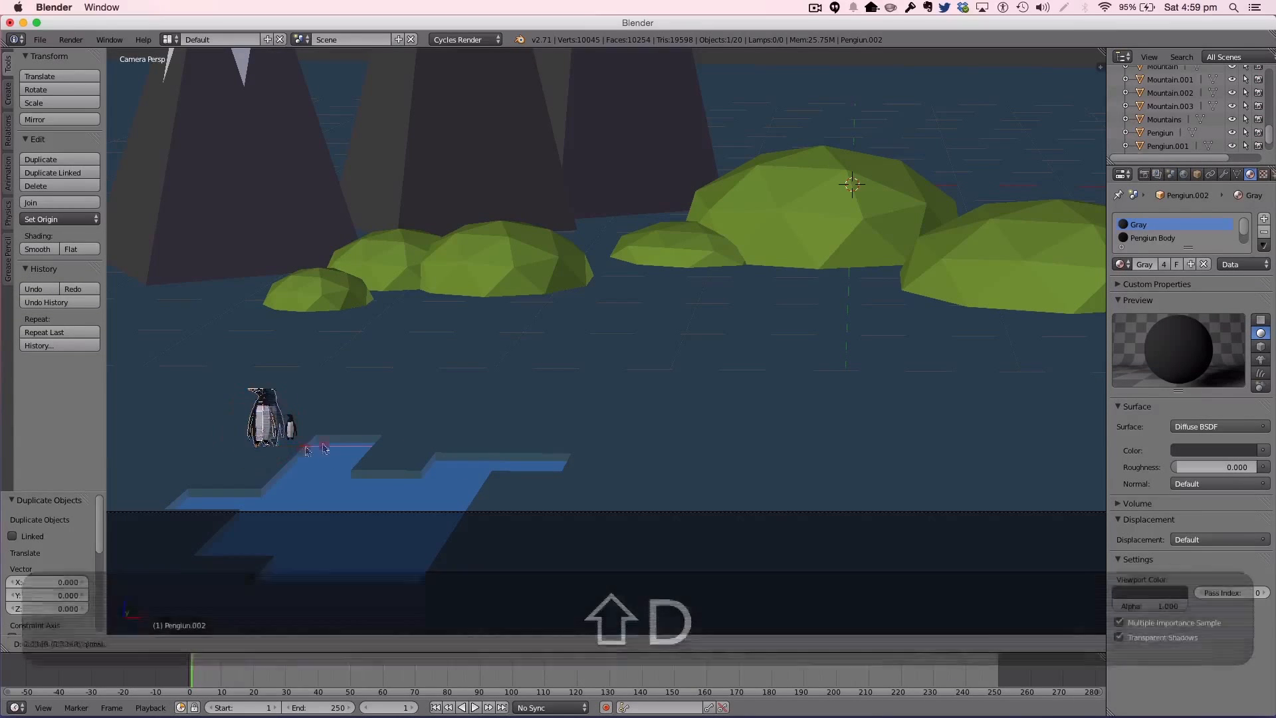
click(381, 450)
key(g)
key(z)
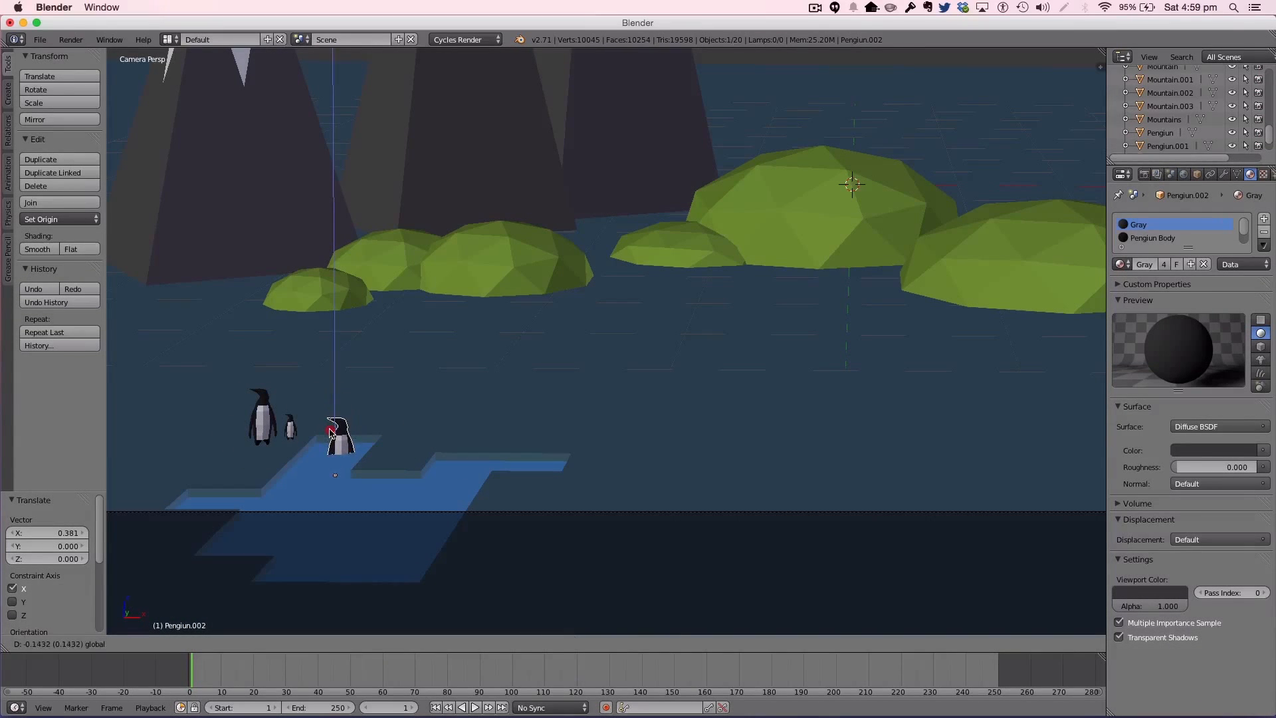
click(330, 431)
Step: Duplicate the half-submerged penguin, place the copy across the water hole with a Y shift of 0.237, and scale it down
key(shift+d)
drag(342, 464, 364, 541)
key(s)
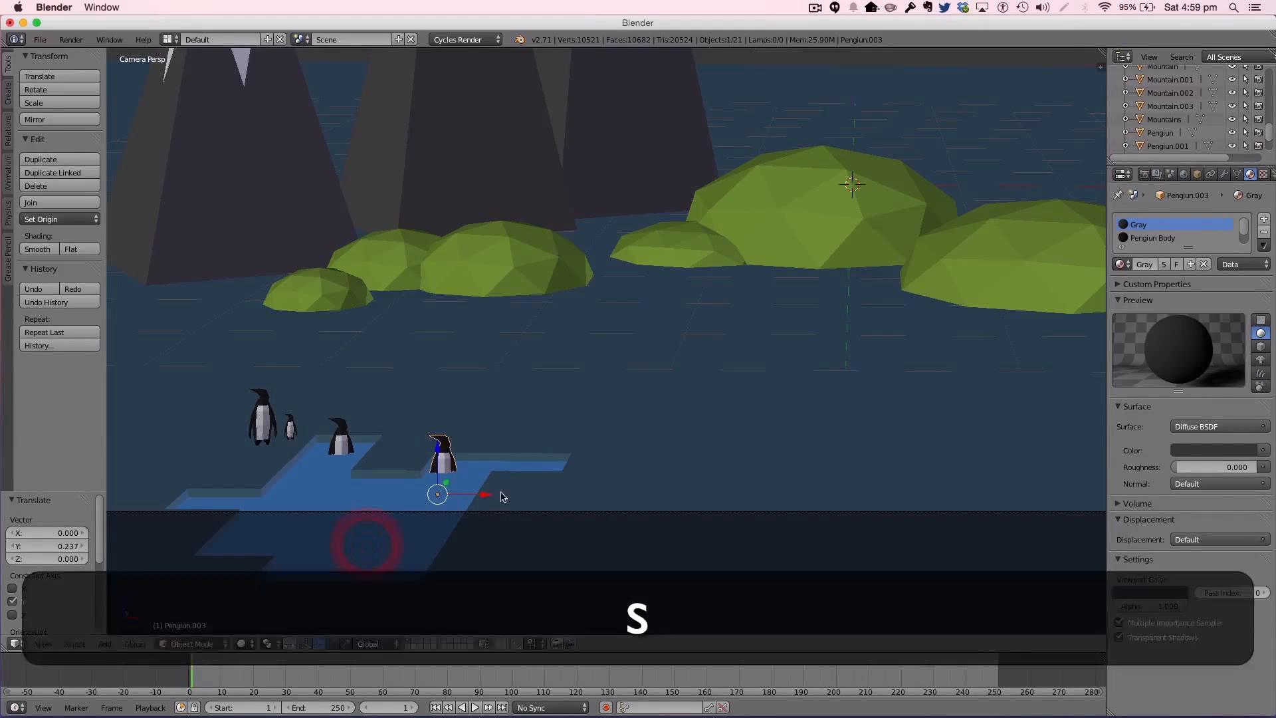
click(484, 491)
Step: Duplicate the scaled-down swimming penguin and move the copy along X to stand beside it
key(shift+d)
click(484, 494)
drag(483, 497, 497, 500)
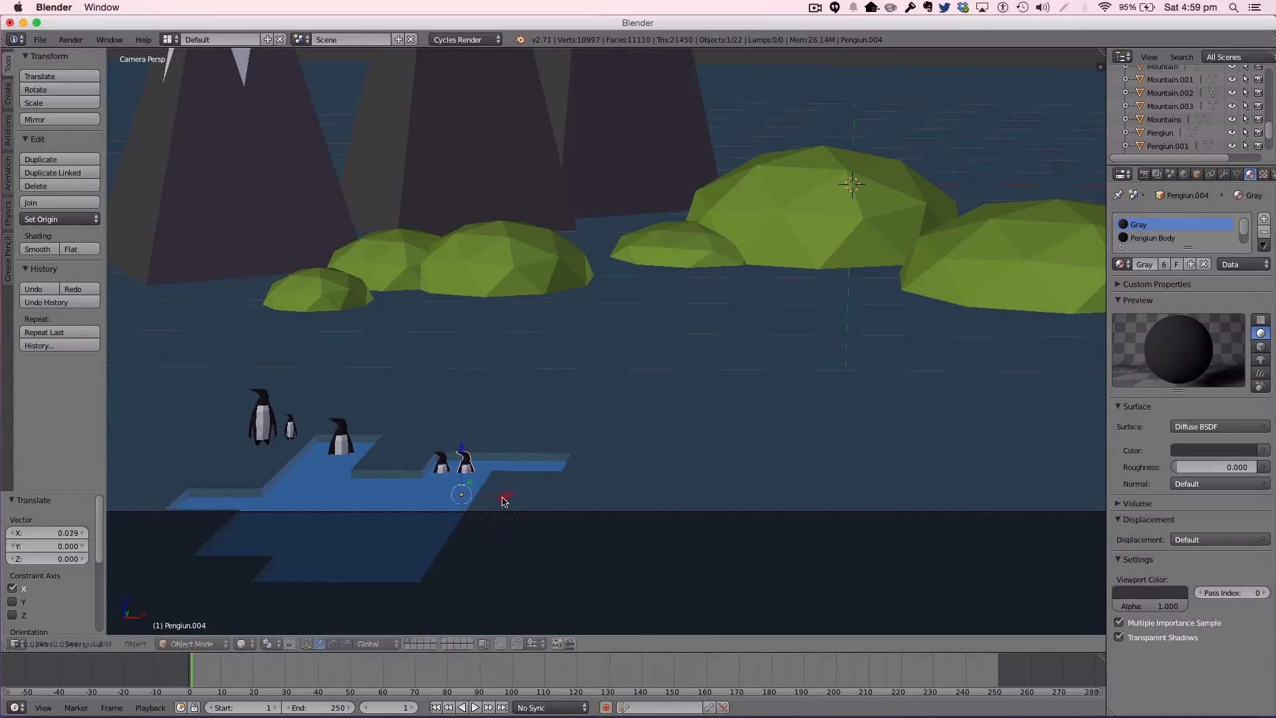
Step: Try to scale the newest swimming penguin and undo the scaling
key(s)
key(z)
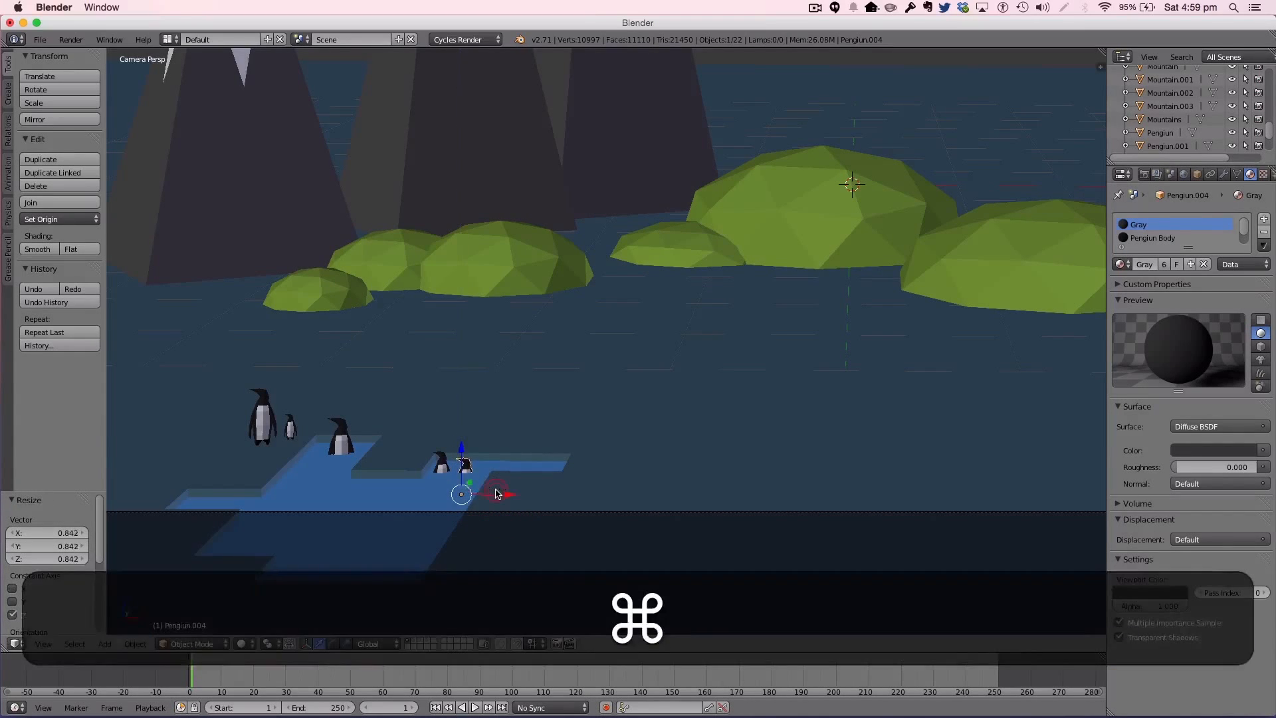
key(super+z)
key(s)
click(492, 498)
key(super+z)
Step: Rotate the newest swimming penguin 41.473° about Z, scale it up and deselect everything
key(r)
key(z)
click(513, 468)
key(s)
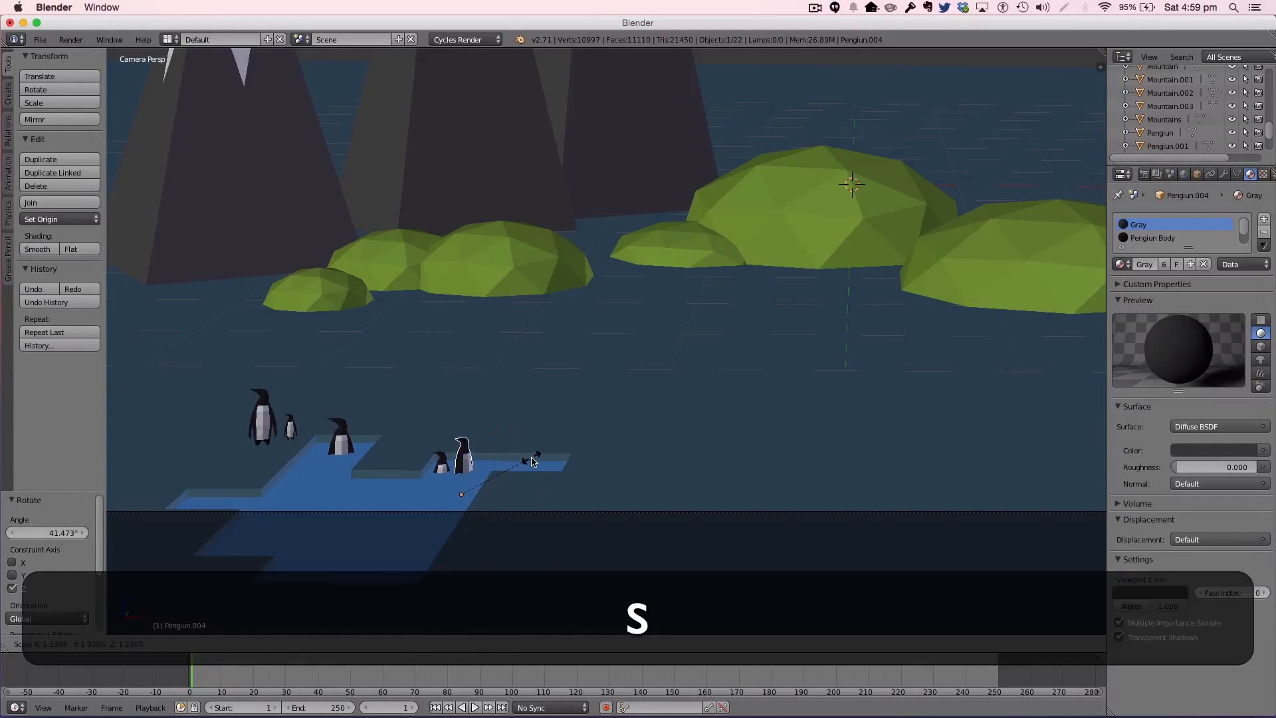
click(534, 459)
key(a)
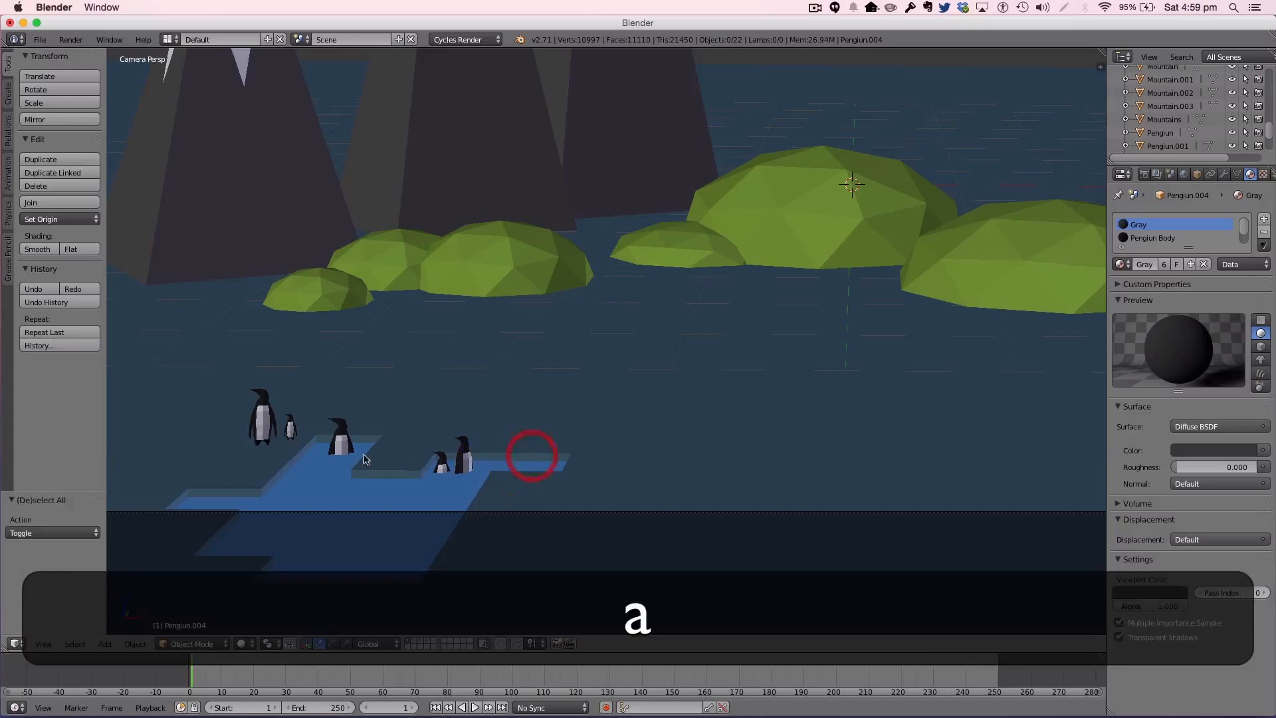
Step: Examine the whole landscape of mountains, hills, penguins and water from outside the camera view
right_click(266, 423)
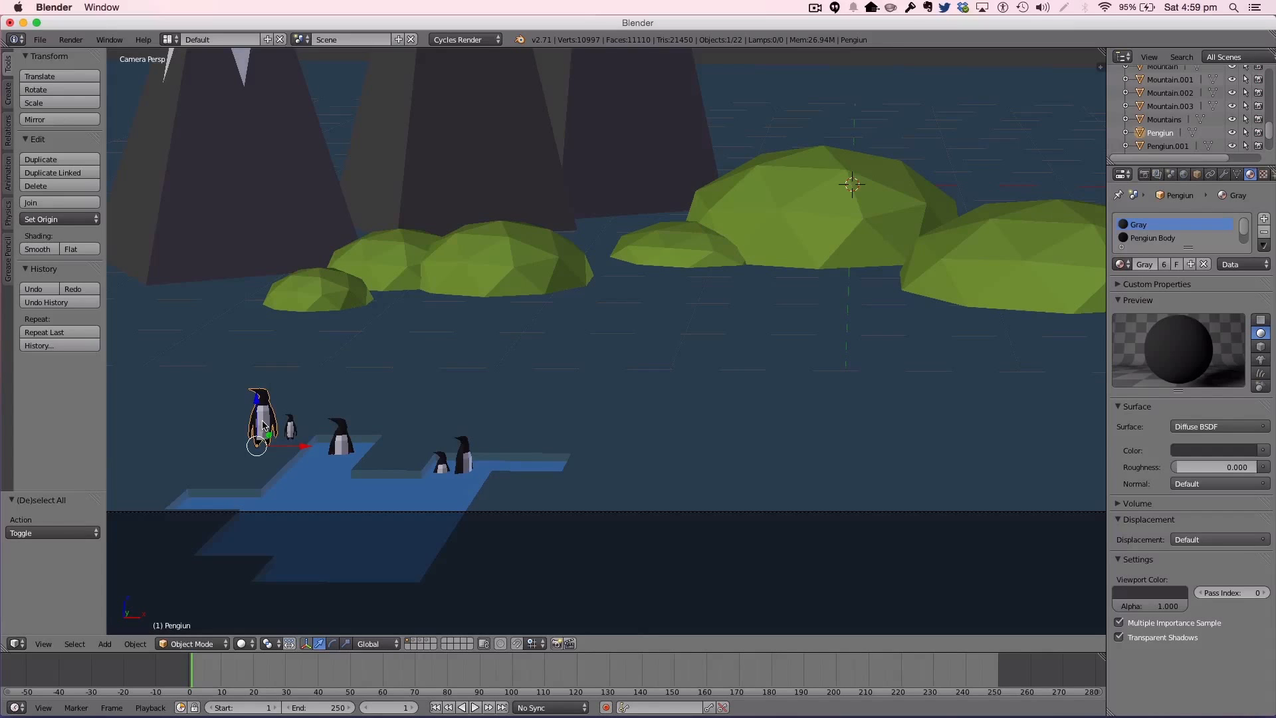
scroll(265, 425, down, 3)
click(814, 8)
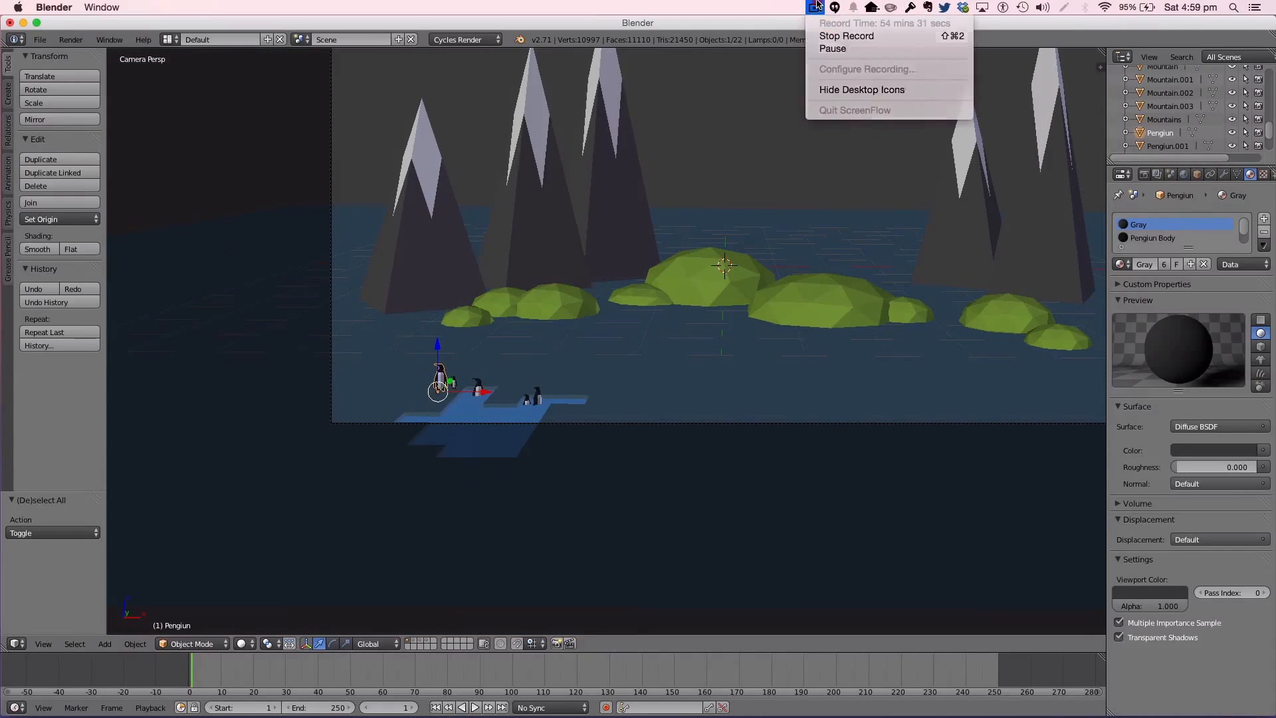
click(816, 8)
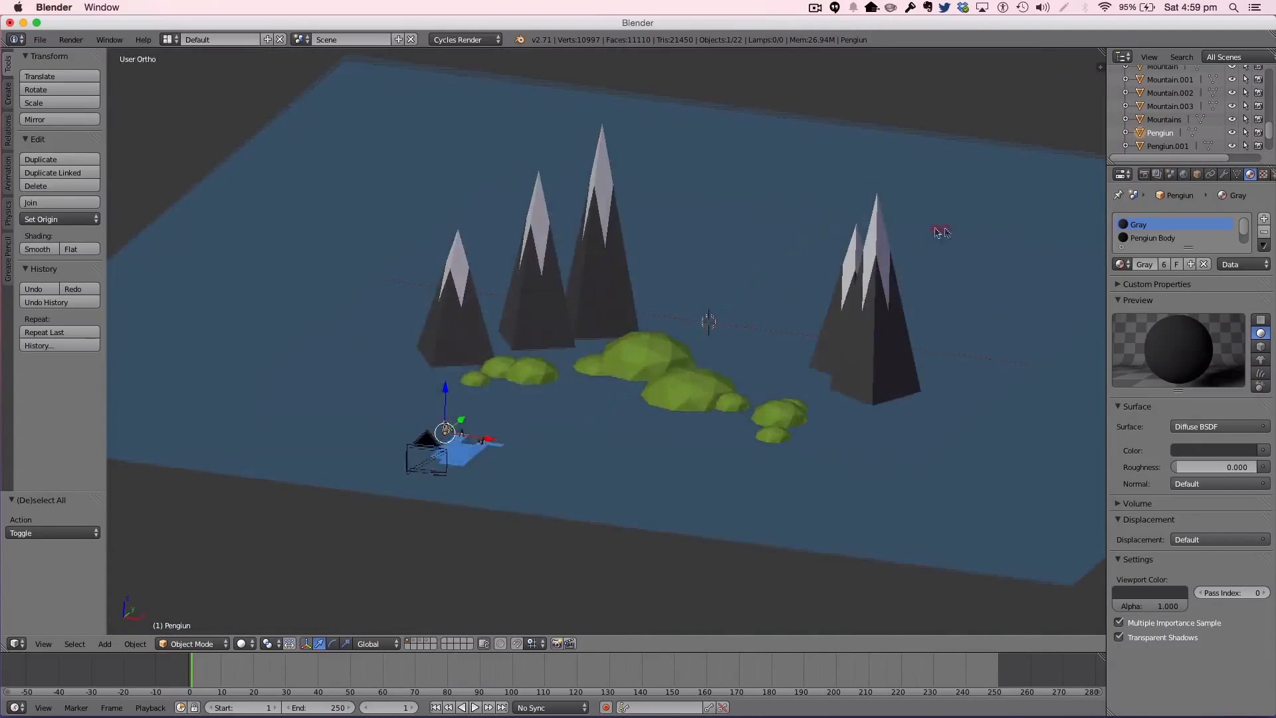
middle_drag(940, 232, 977, 269)
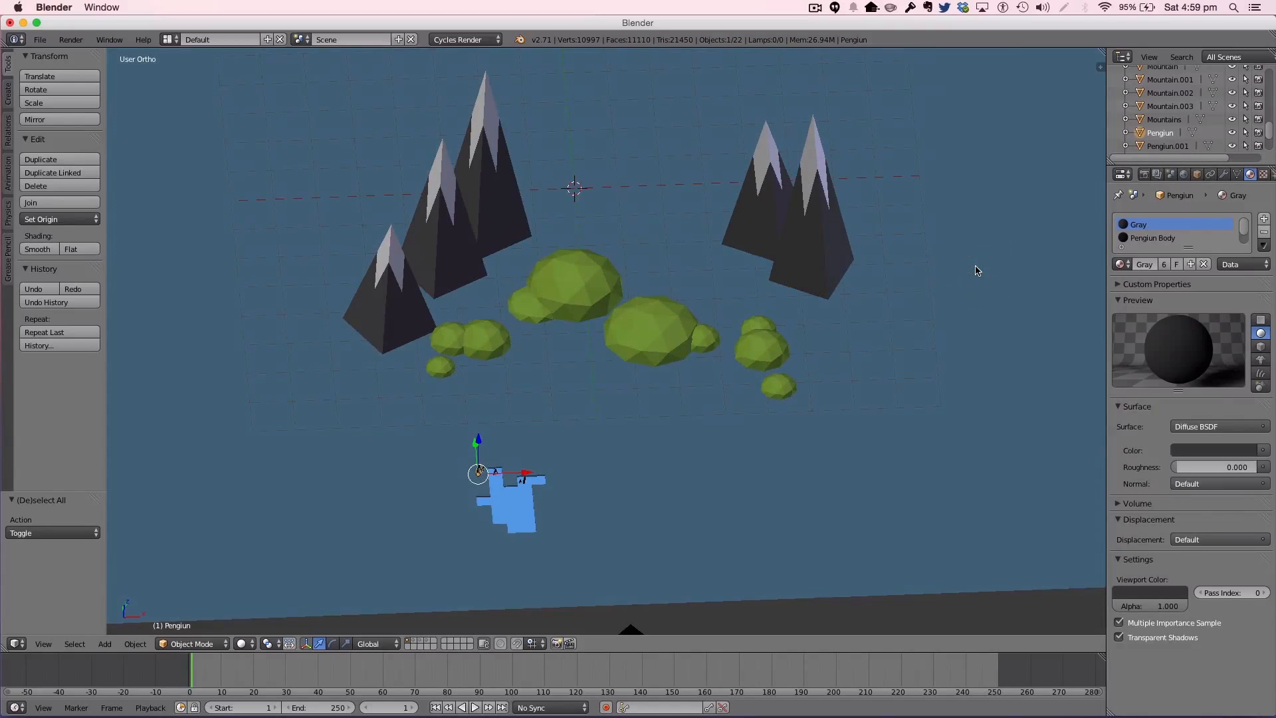
scroll(773, 325, up, 3)
middle_drag(738, 331, 706, 297)
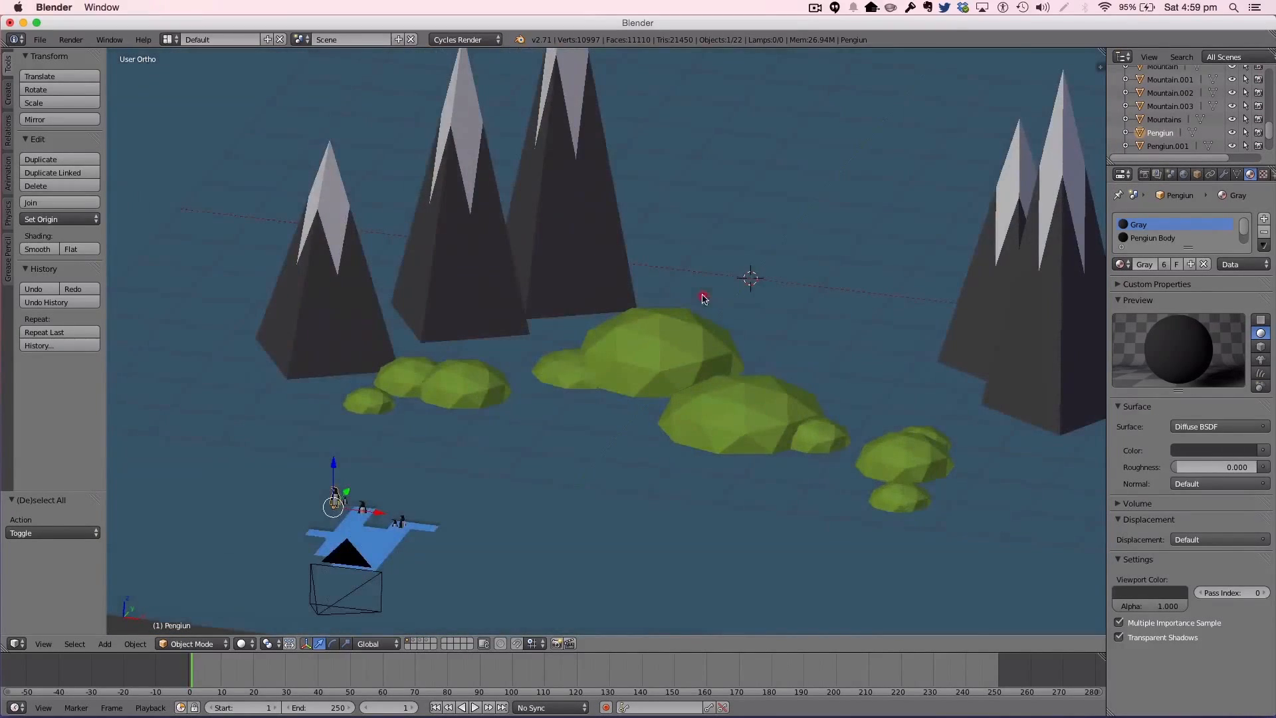
right_click(685, 371)
right_click(739, 421)
right_click(649, 427)
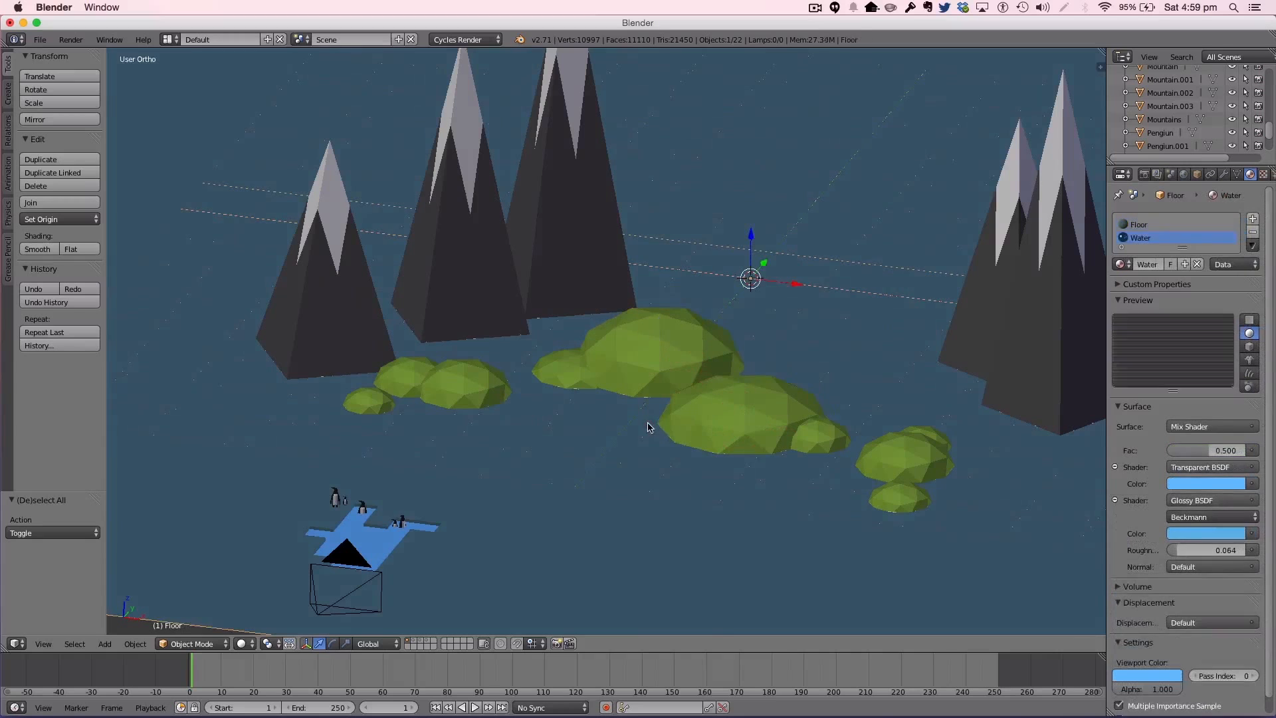
key(a)
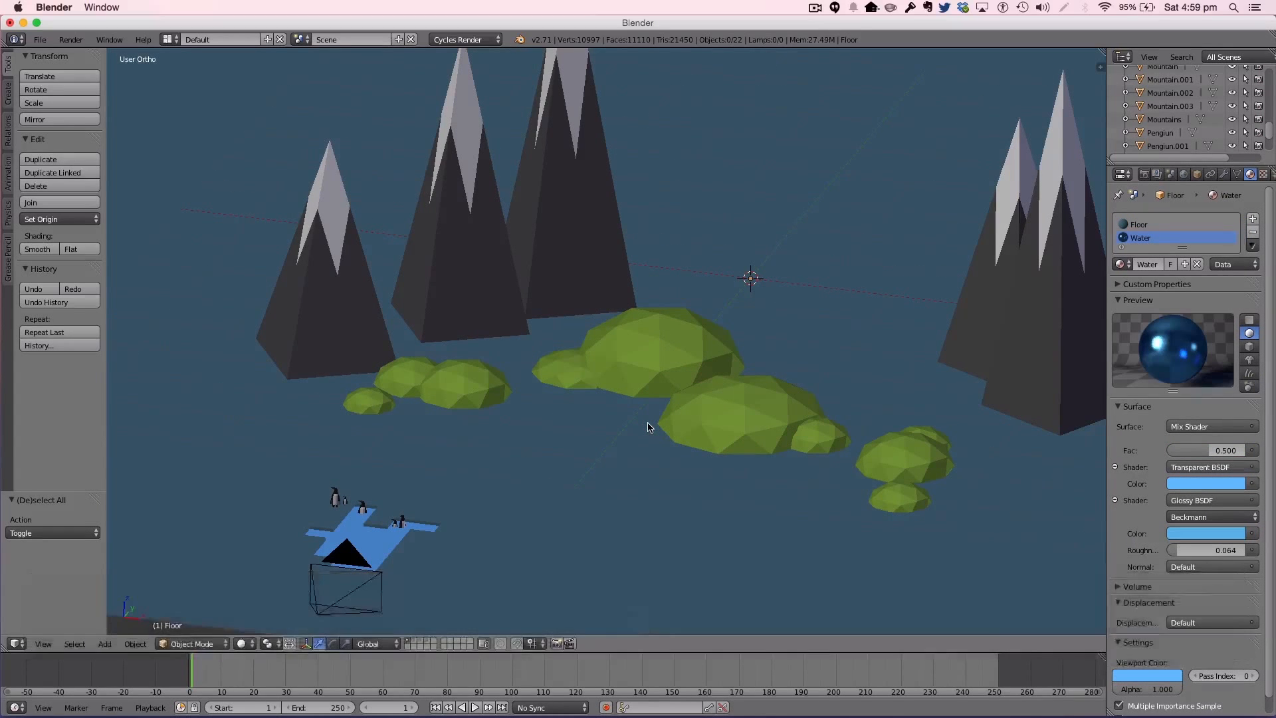
Step: Move the house from its own layer to the first layer and show that layer with the landscape
click(426, 640)
right_click(726, 292)
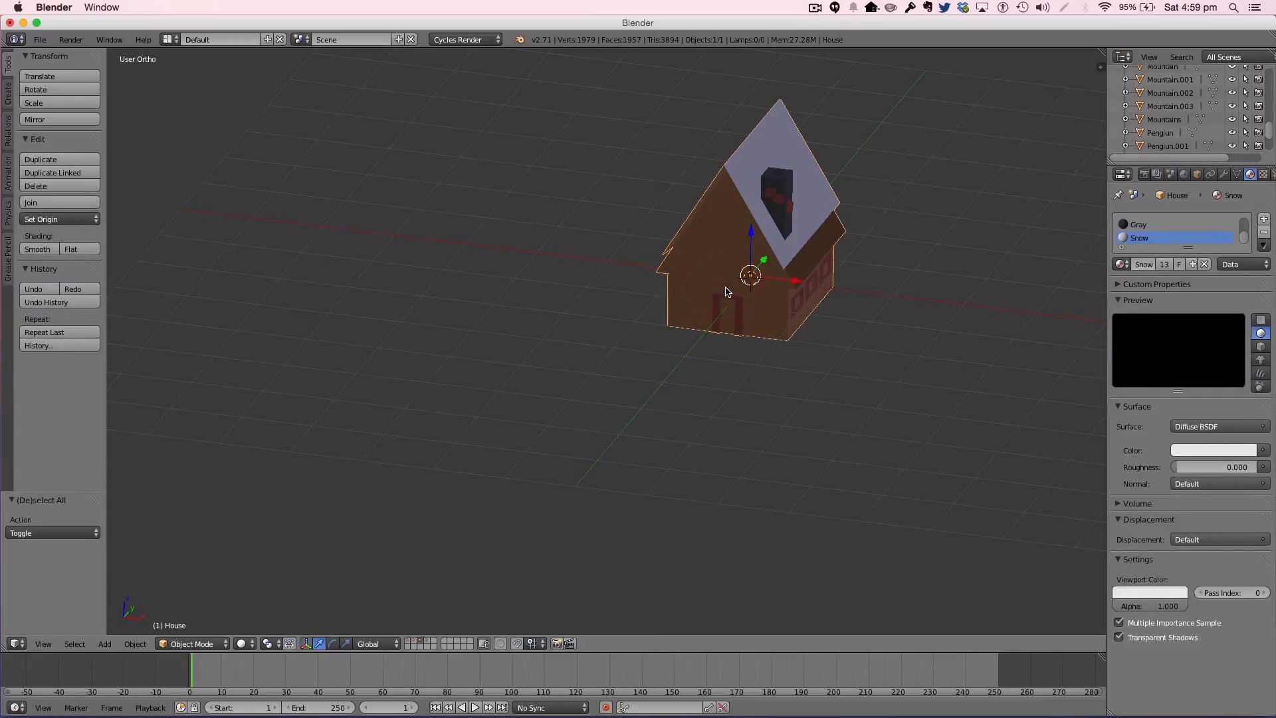
key(m)
click(837, 312)
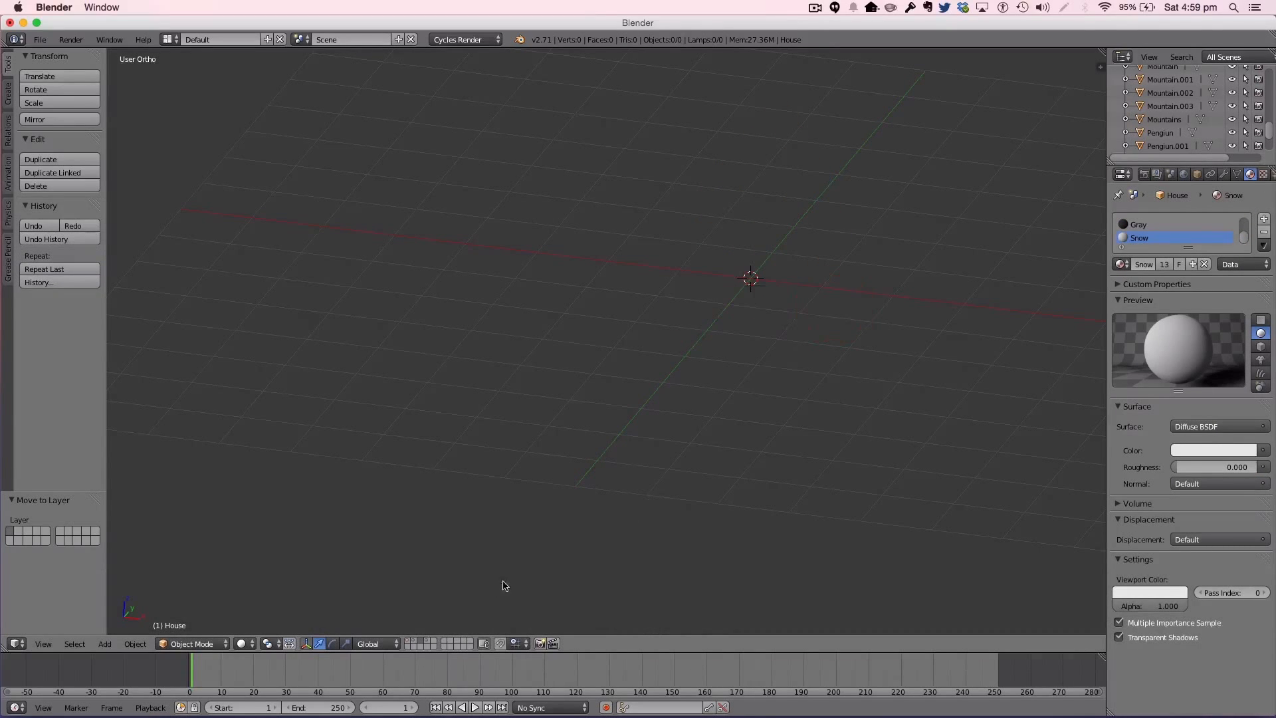
click(412, 643)
Step: Scale the house down, finishing with a factor of 0.339, and move it along Y by -3.785 onto the large central hill
key(s)
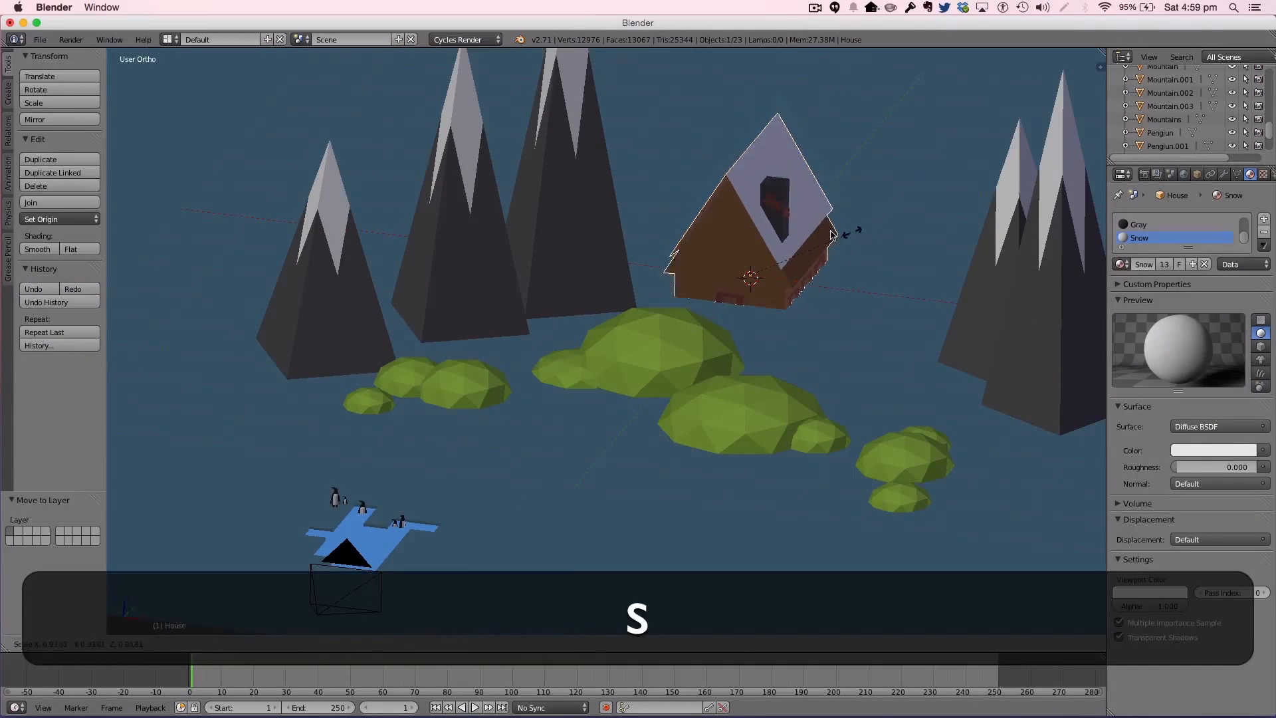
click(812, 230)
drag(755, 231, 668, 299)
key(s)
click(788, 240)
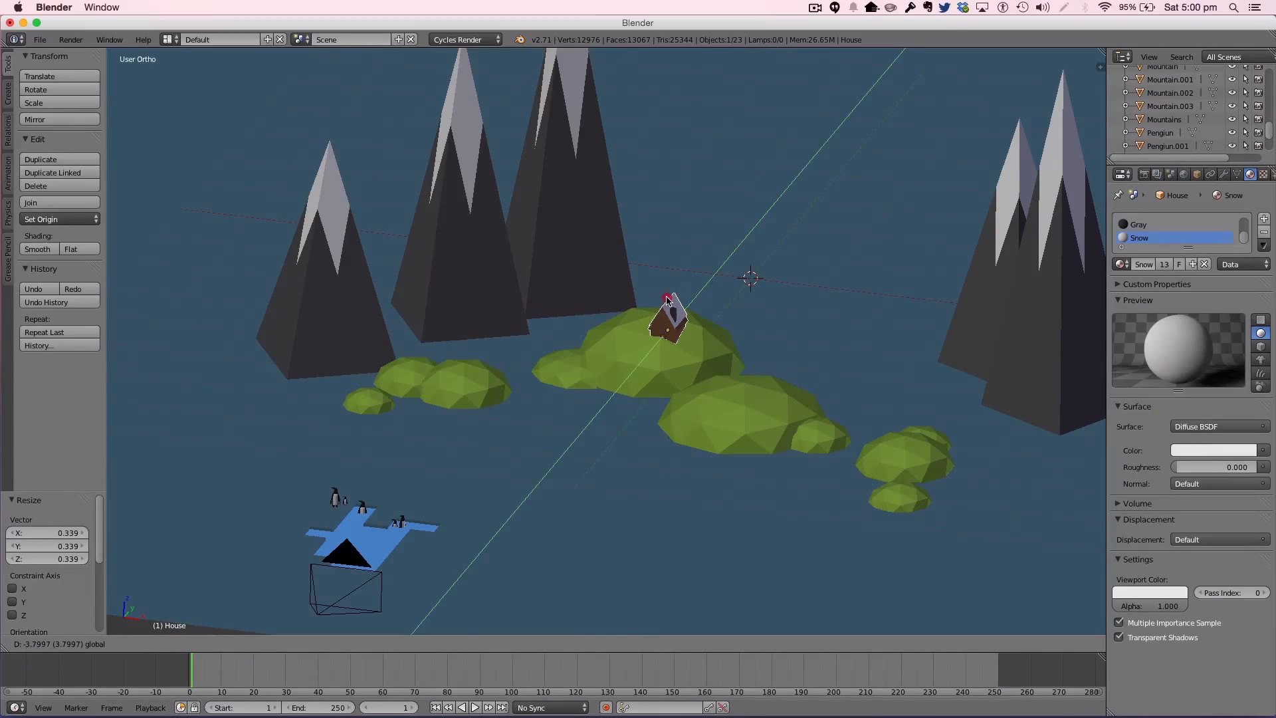
click(667, 299)
Step: In camera view, raise the house 0.051 along Z and move it -0.254 along X on the hill
key(KP_0)
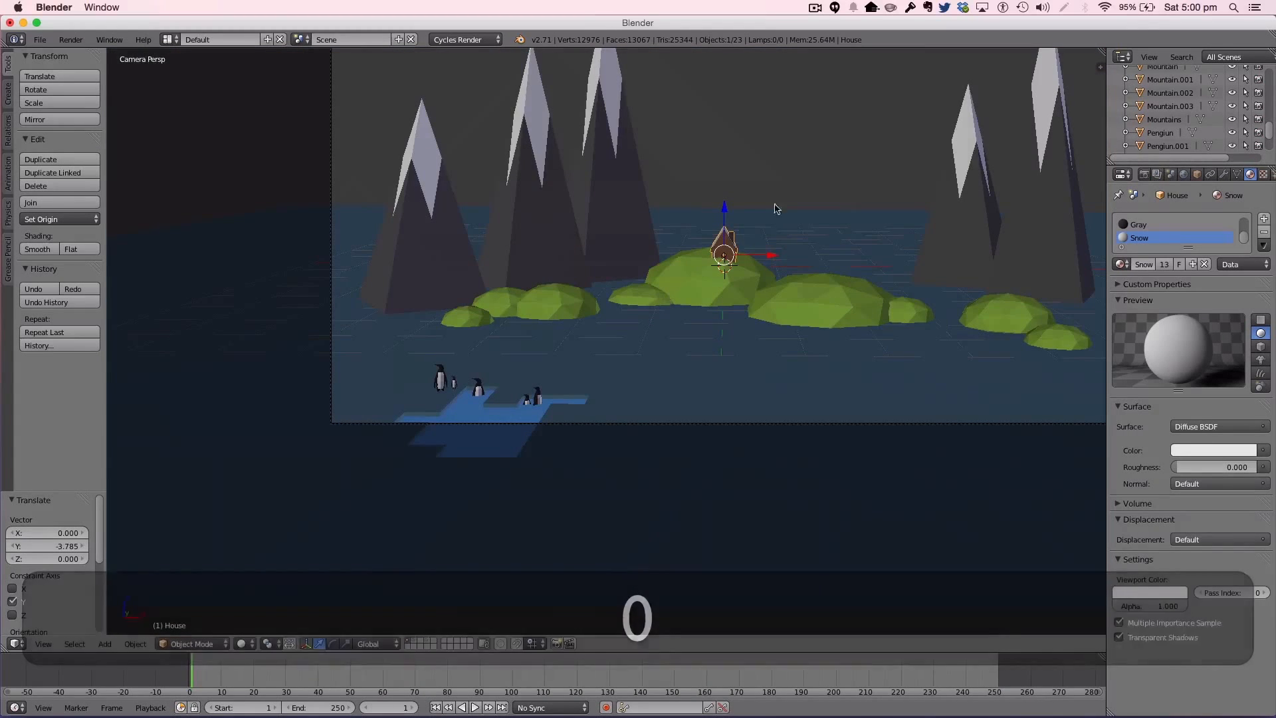
drag(725, 210, 724, 206)
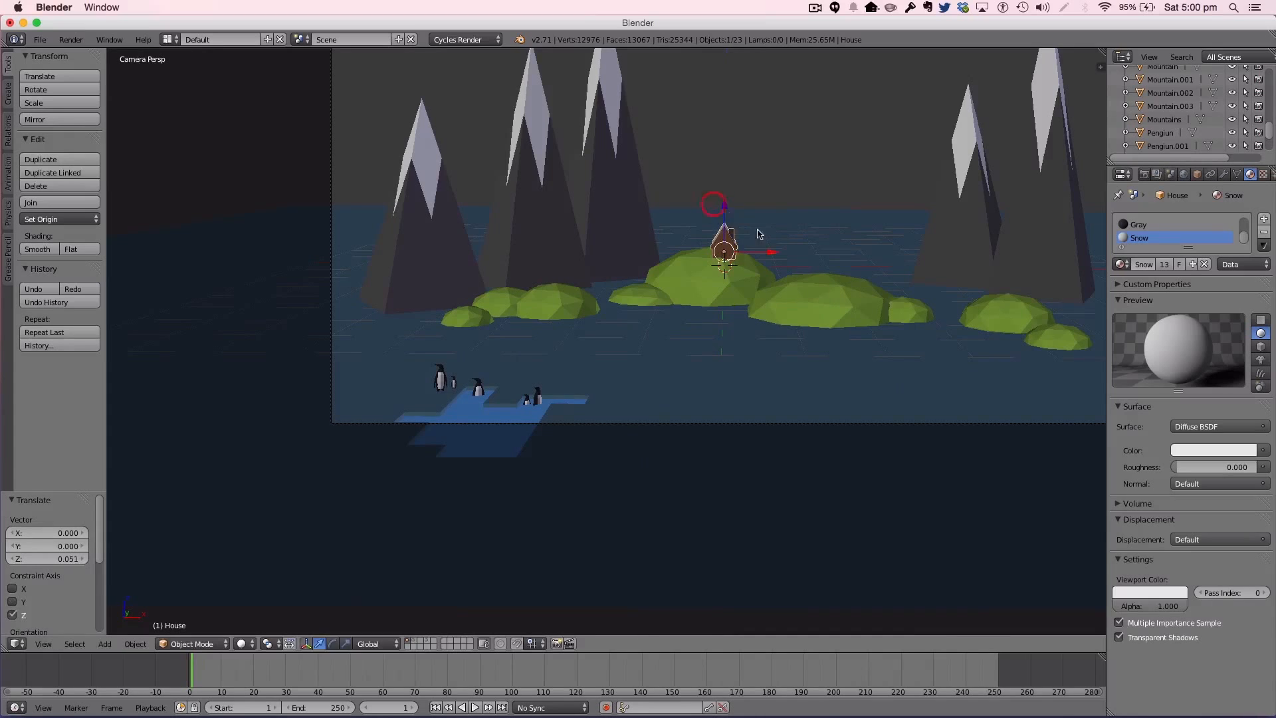
drag(776, 253, 761, 248)
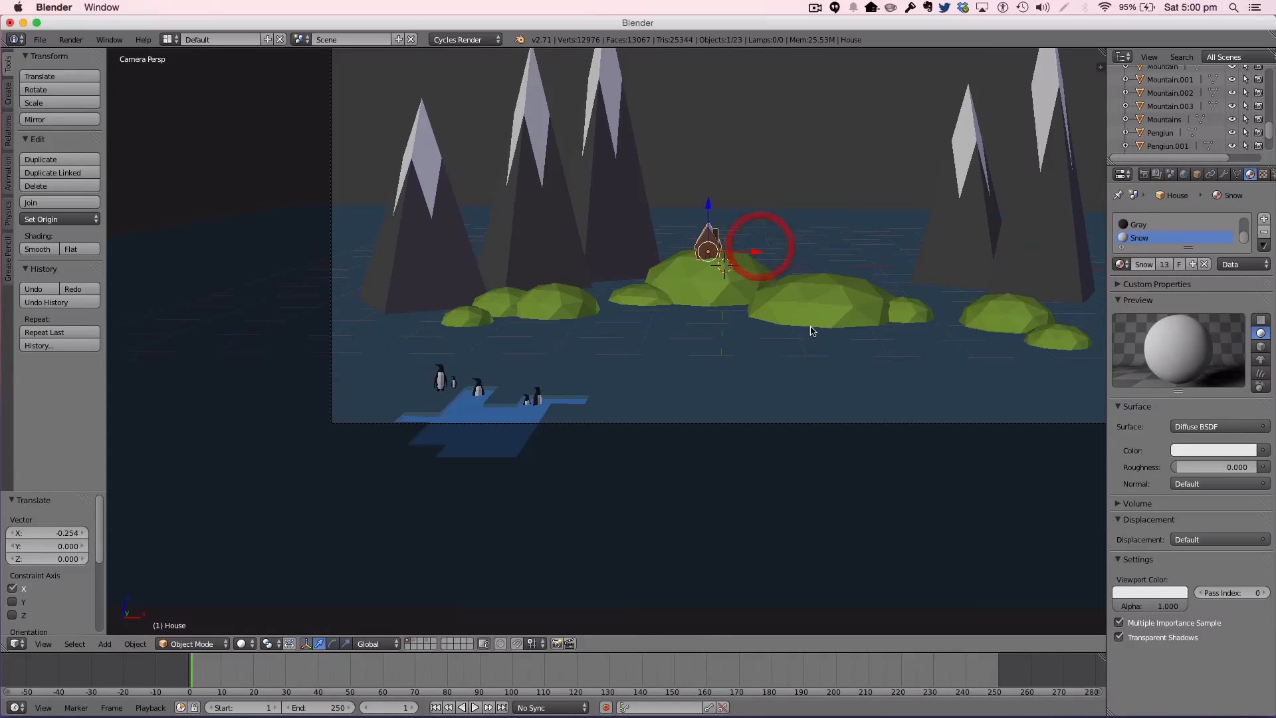
Step: Outside the camera view, edit the large hill in front of the house hill and select only its top faces
key(KP_0)
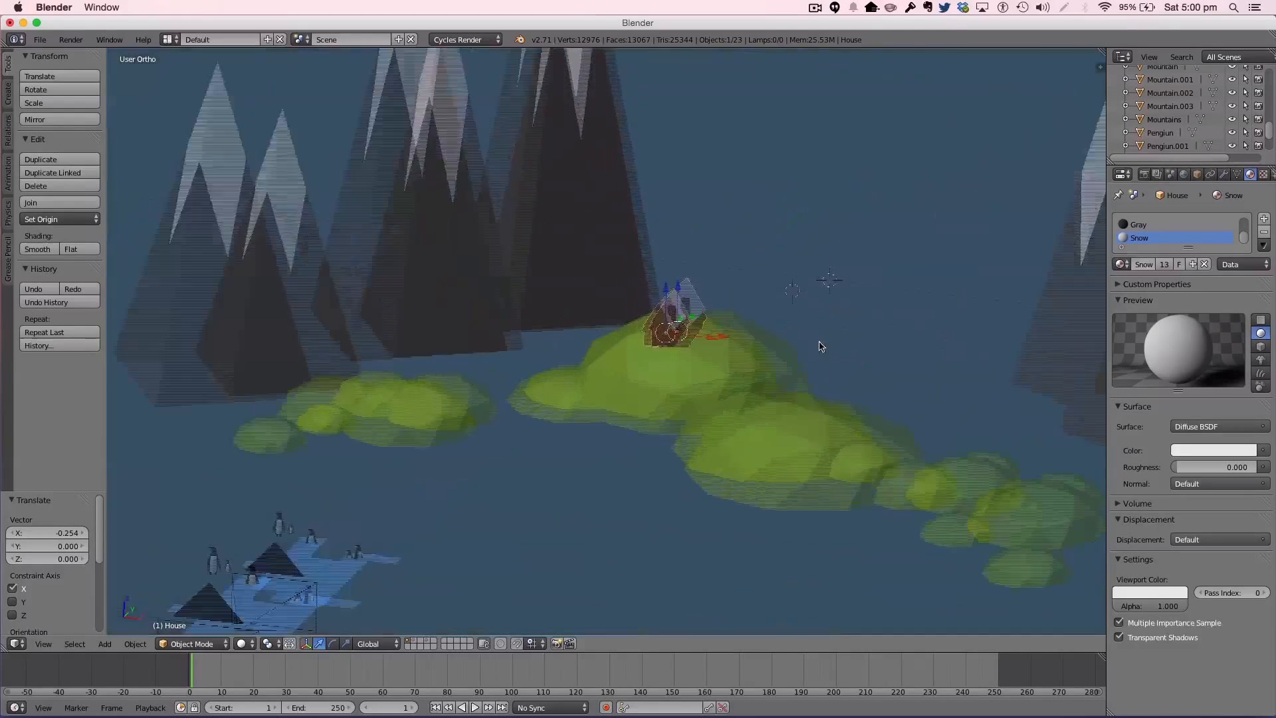
right_click(812, 455)
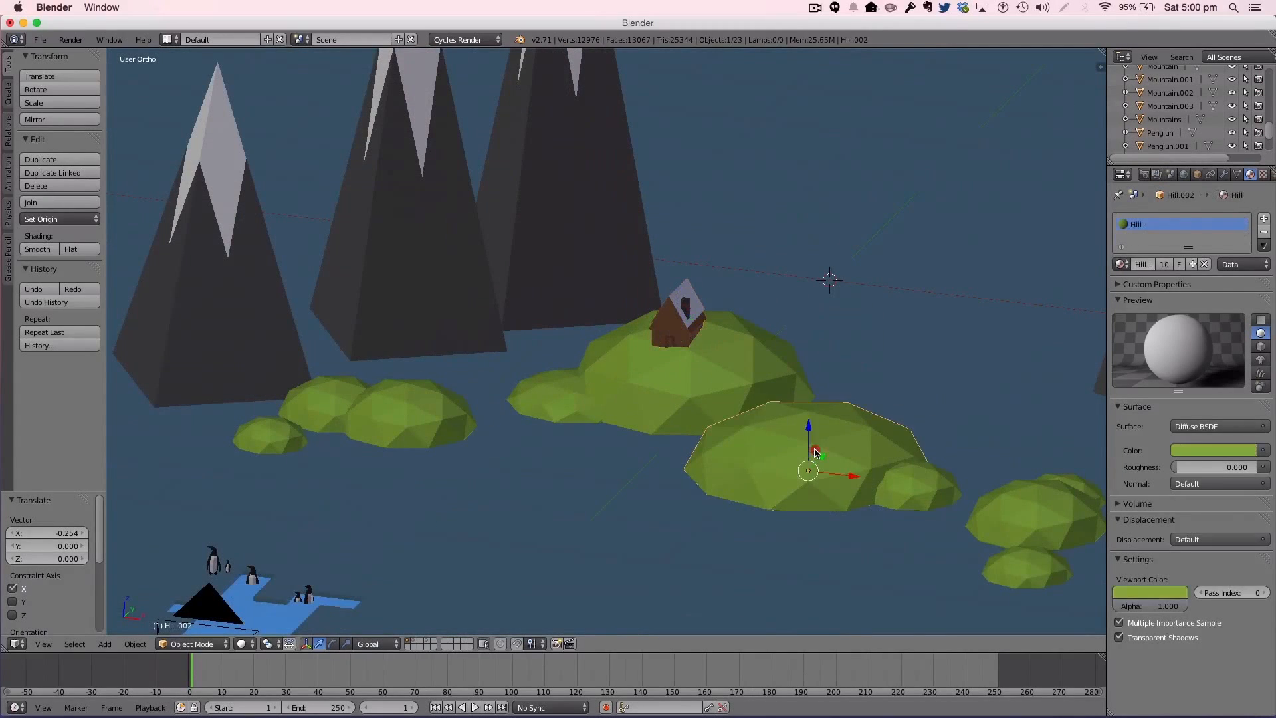
key(Tab)
middle_drag(831, 444, 811, 347)
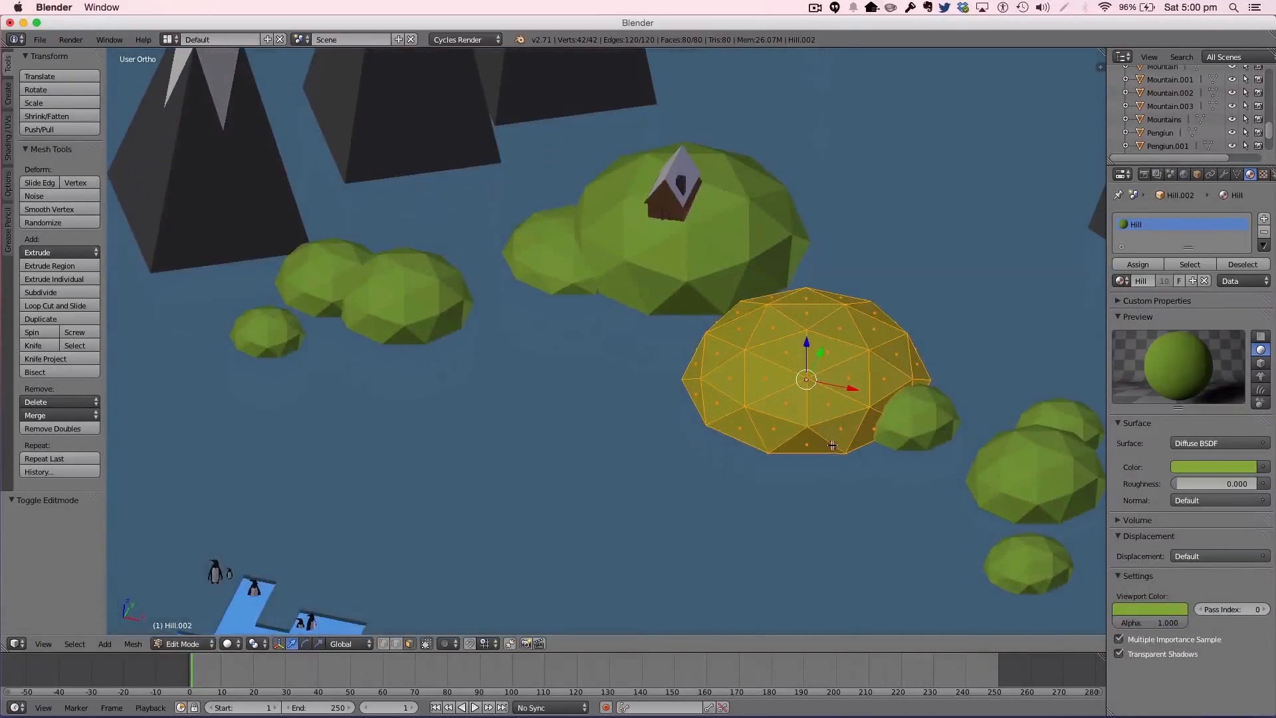
key(c)
key(Escape)
key(c)
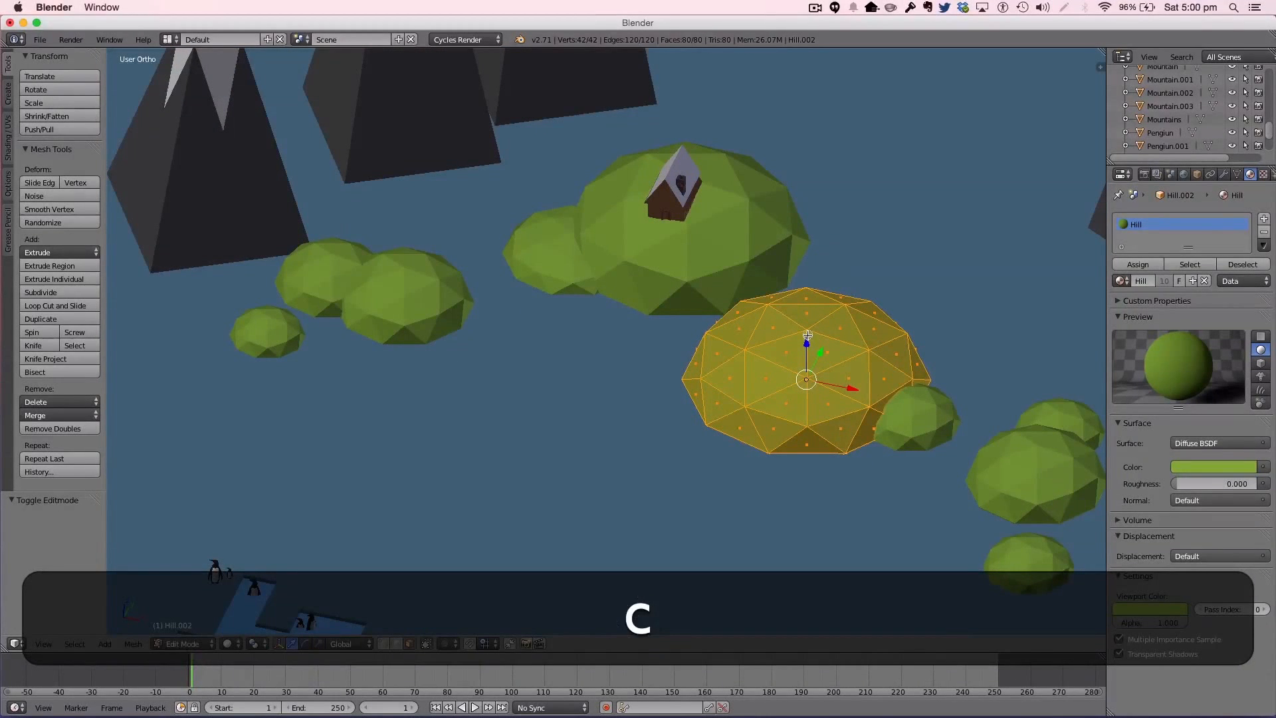
key(ctrl+z)
key(a)
mouse_move(806, 331)
mouse_down()
mouse_move(781, 312)
mouse_move(785, 359)
mouse_move(834, 370)
mouse_move(847, 353)
mouse_move(806, 301)
mouse_up()
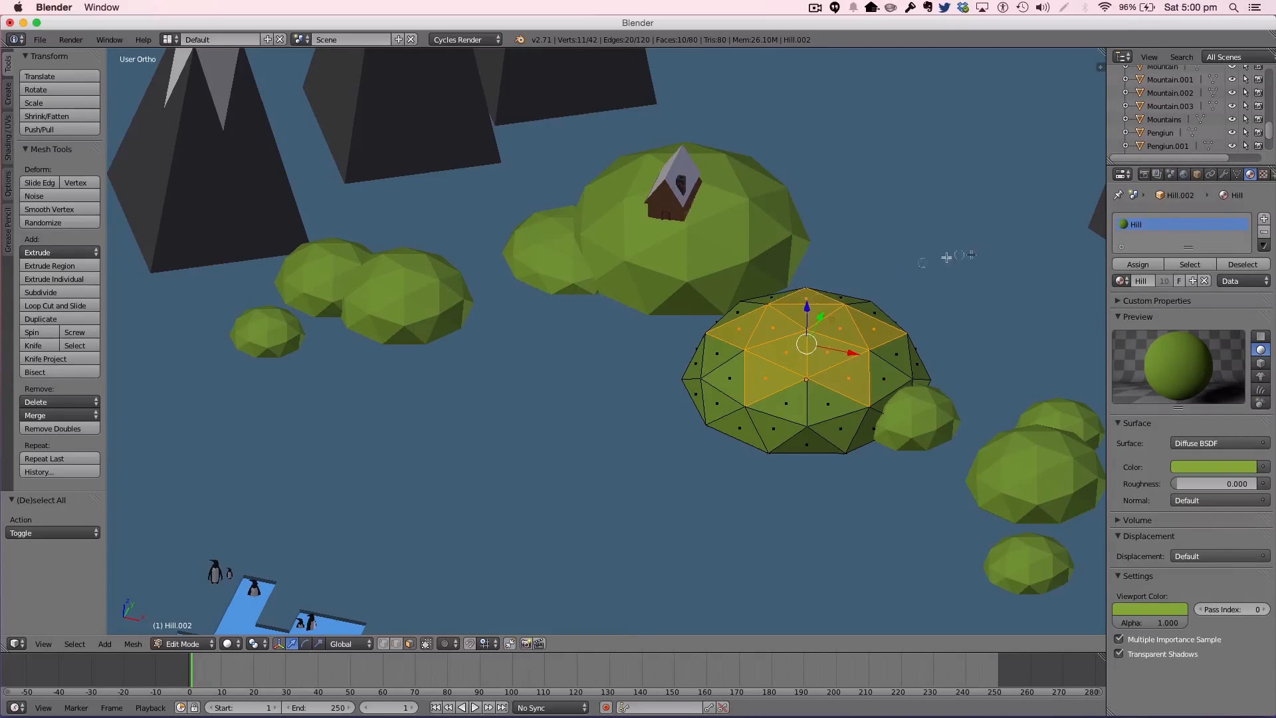
Step: Add a second material slot with the Snow material to the front hill and assign it to the selected top faces
key(Escape)
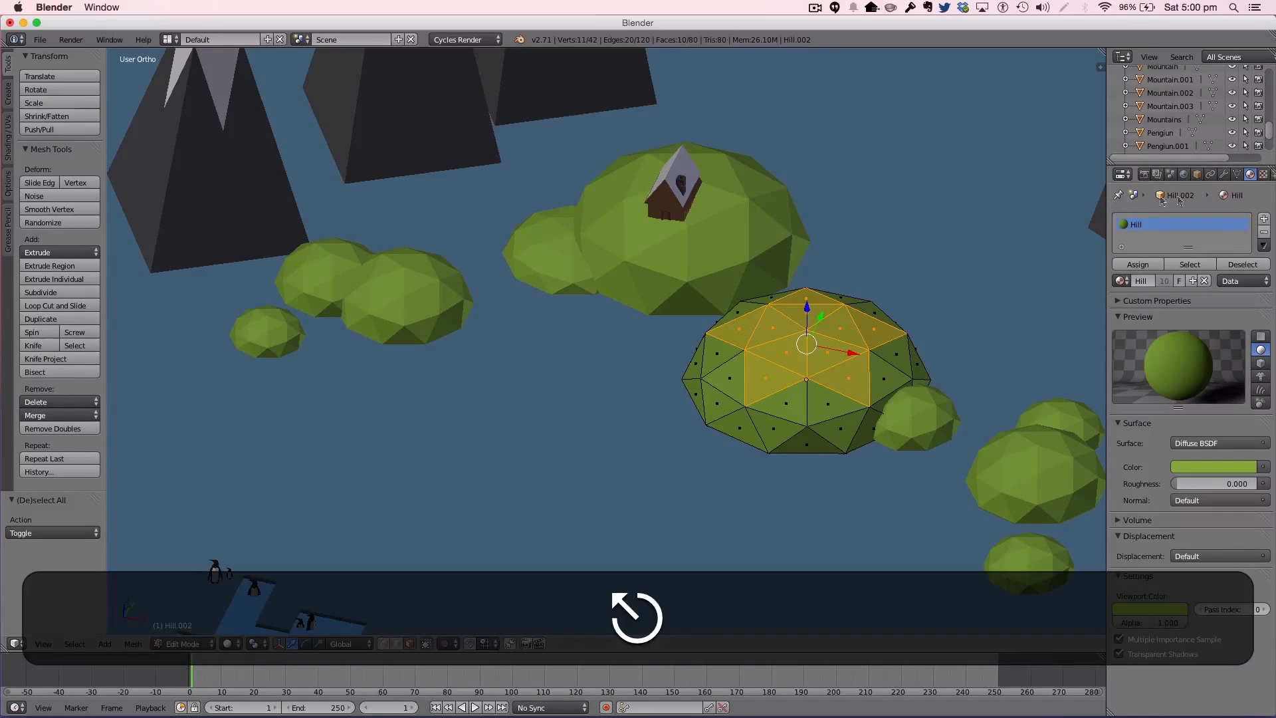
click(1264, 218)
click(1121, 280)
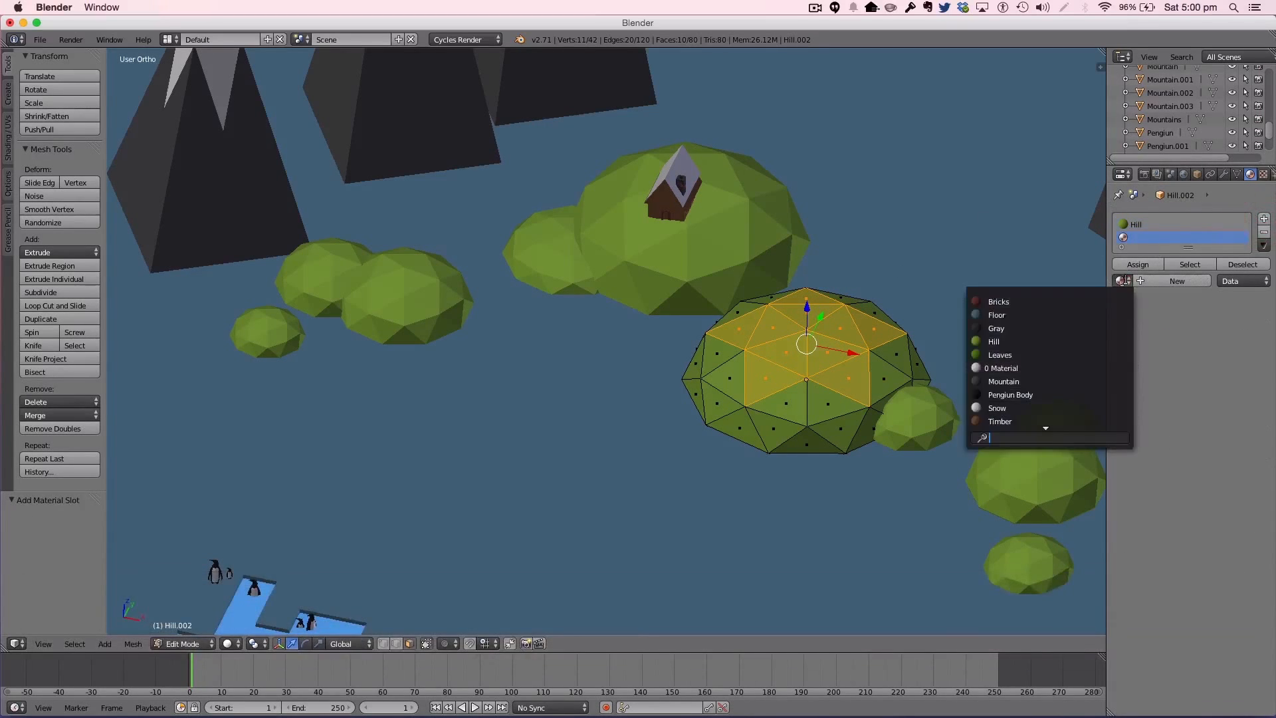
click(998, 407)
click(1137, 263)
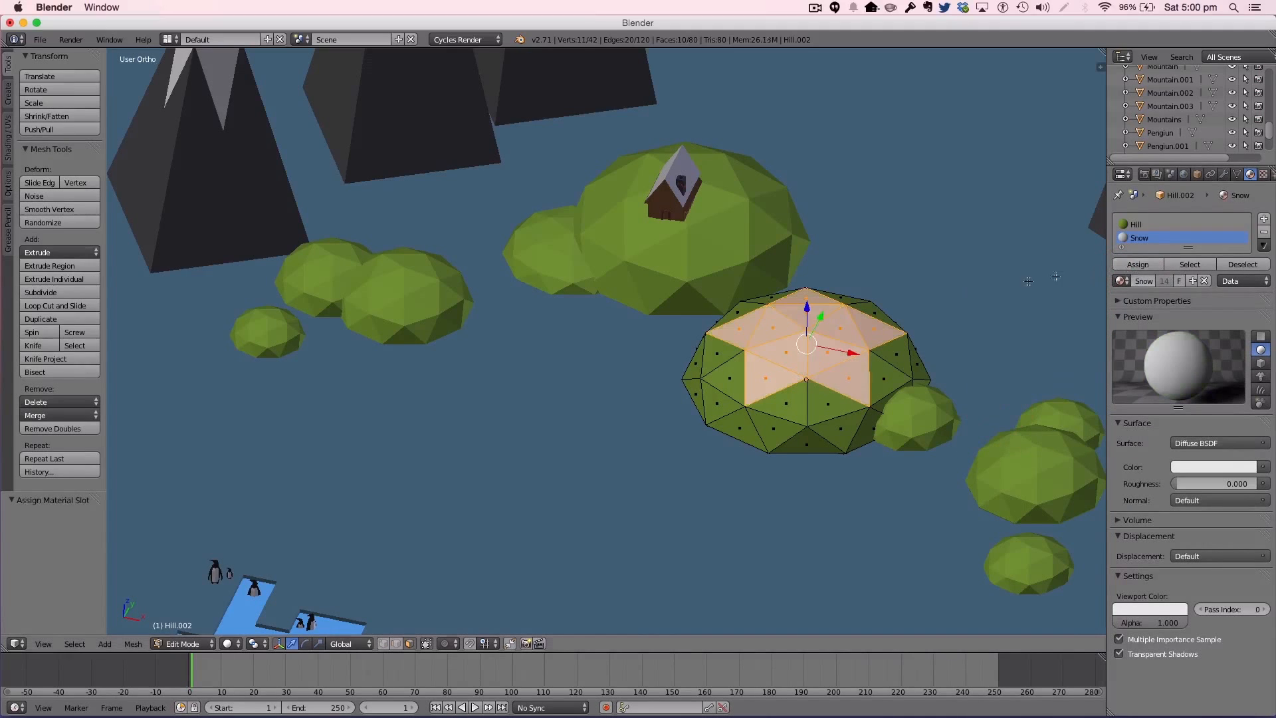
Step: Extrude the front hill's snow faces slightly and finish editing that hill
key(e)
right_click(896, 291)
key(a)
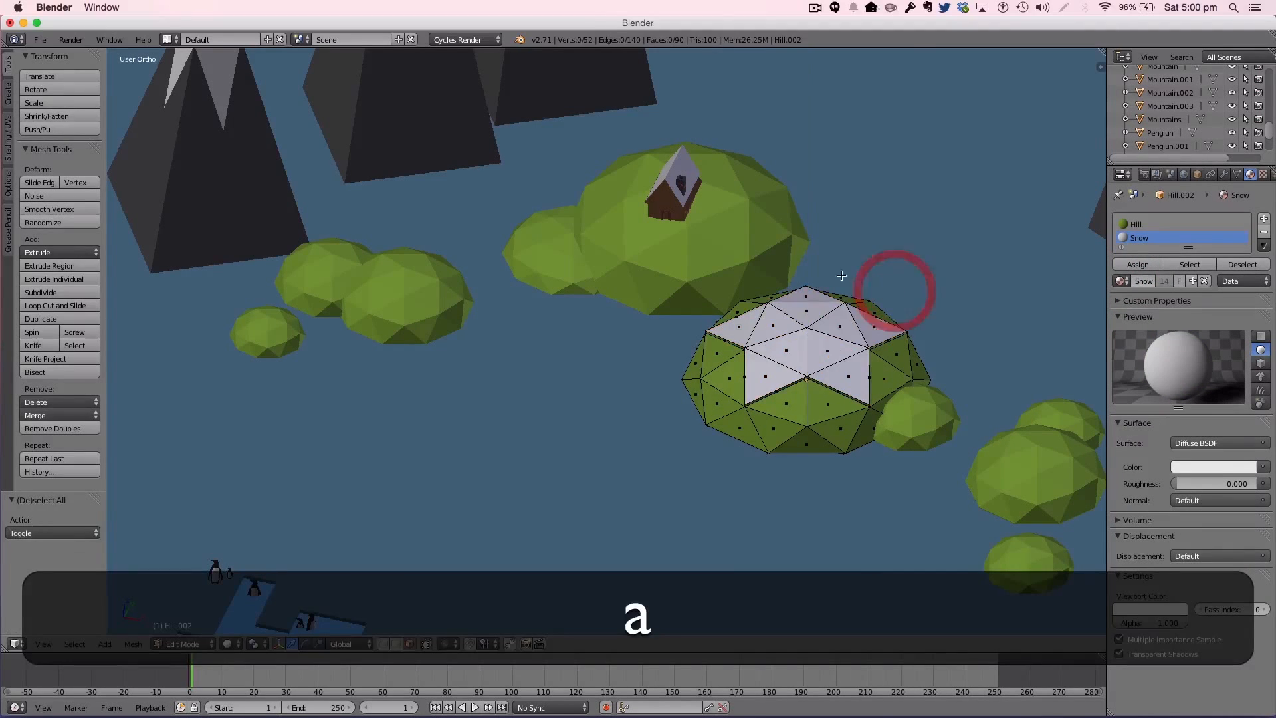
key(Tab)
Step: Edit the hill under the house and select only the five faces around its peak
right_click(708, 221)
key(Tab)
key(c)
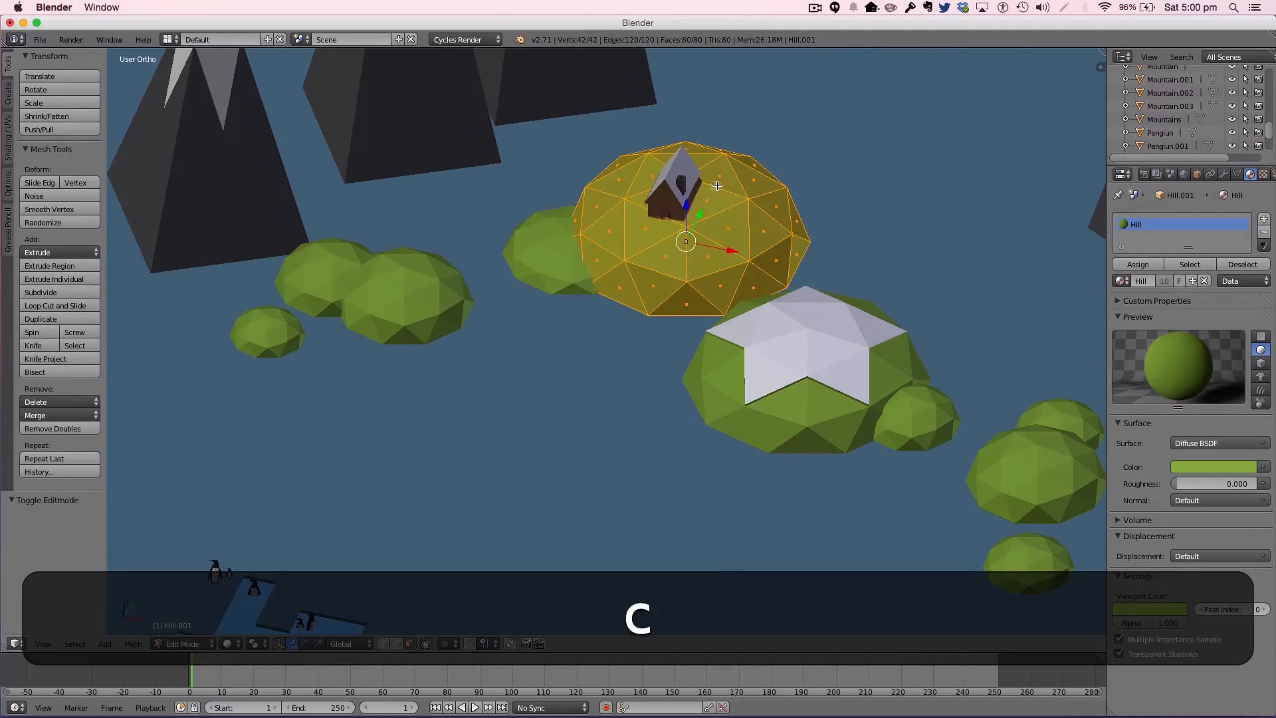
key(Escape)
key(a)
key(c)
drag(705, 186, 673, 182)
click(692, 166)
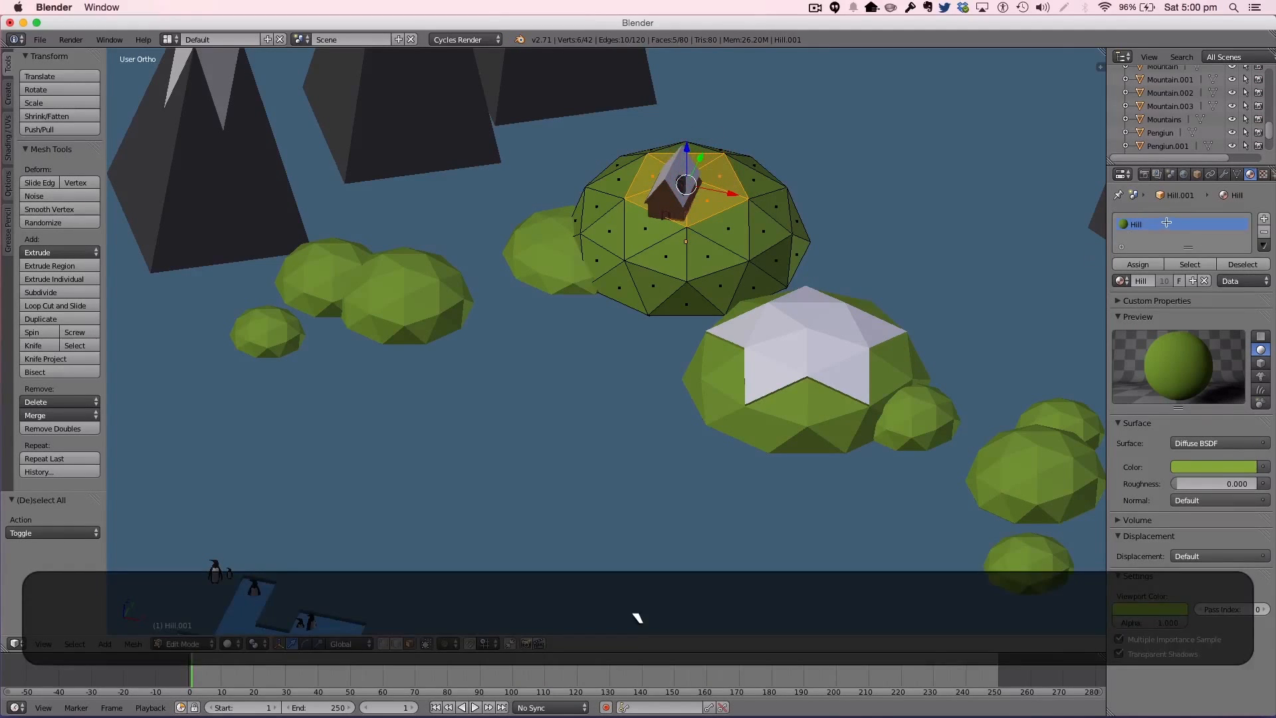
key(Escape)
Step: Extrude the selected peak faces of the house hill 0.039 along Z
key(e)
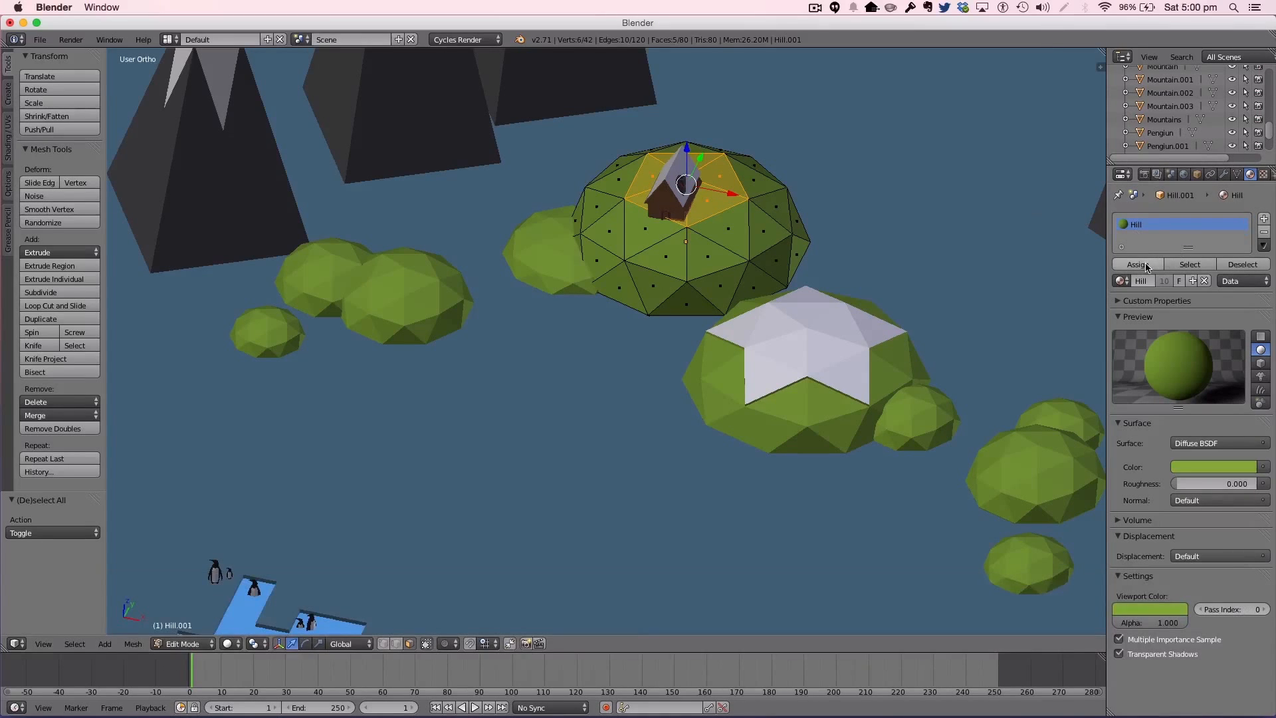
key(e)
click(933, 206)
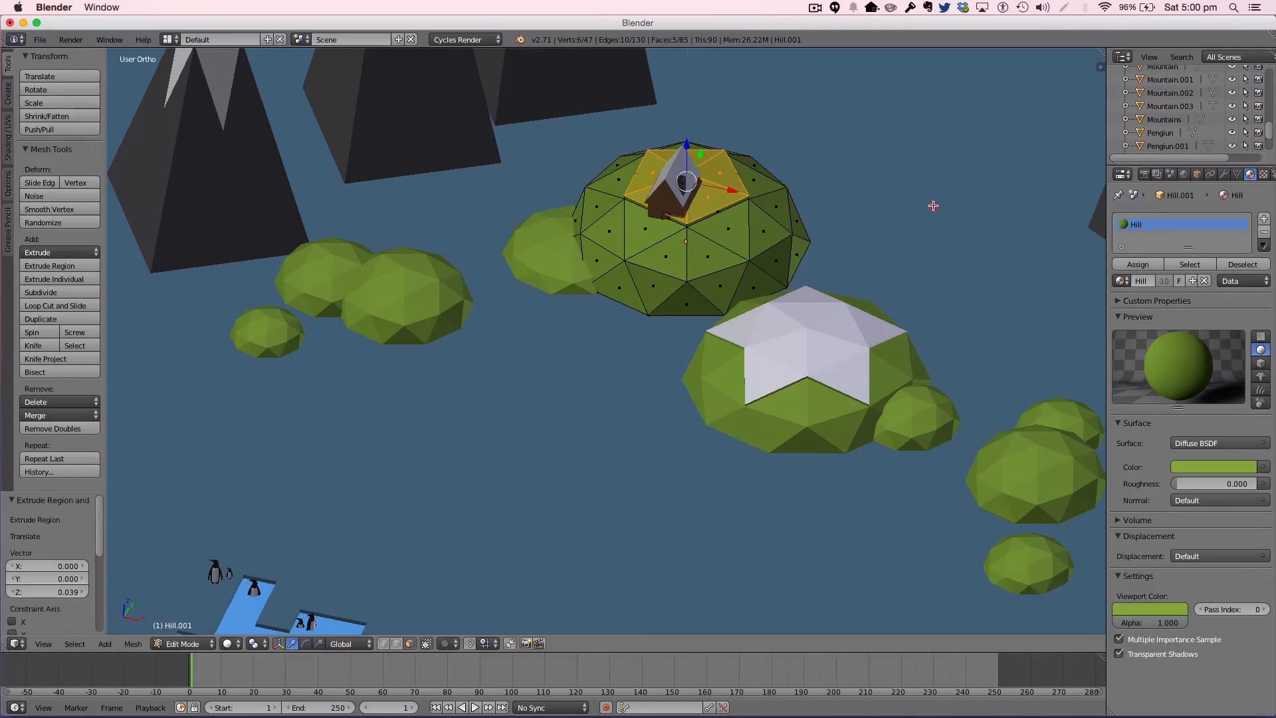
Step: Add the Snow material in a new slot on the house hill and assign it to the raised peak faces
click(1264, 218)
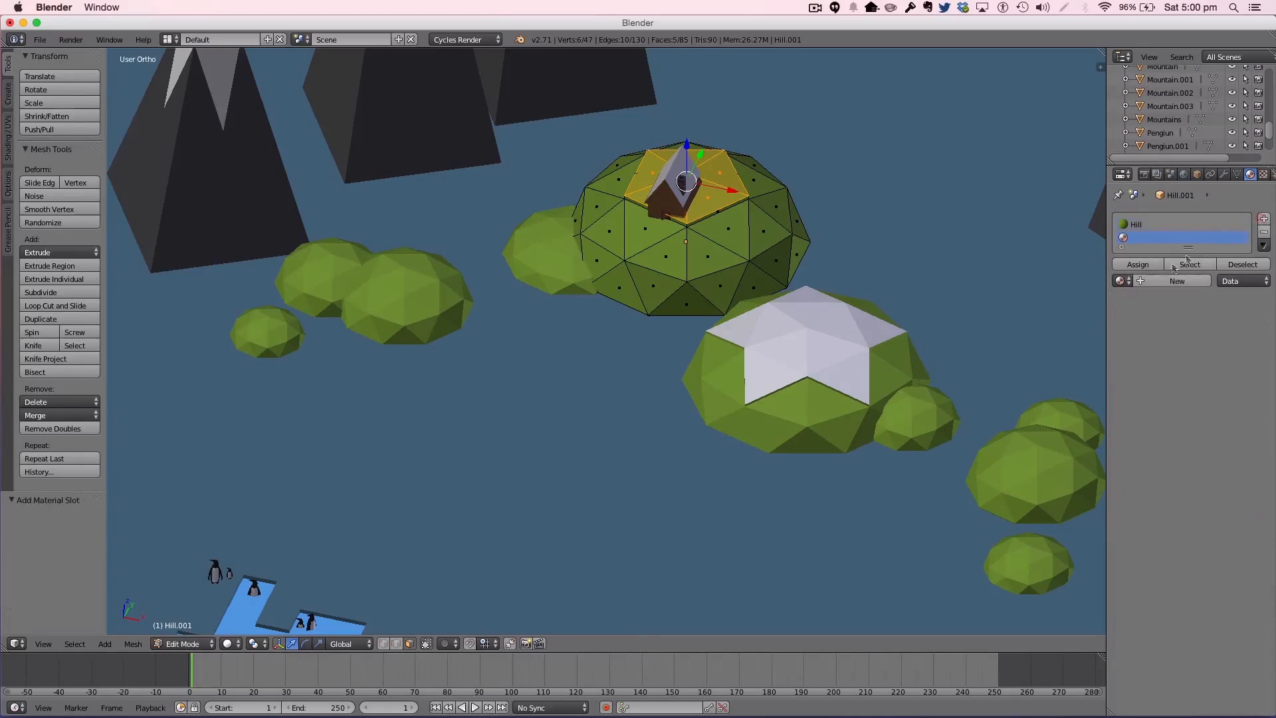
click(1122, 280)
click(1008, 408)
key(Tab)
scroll(685, 266, down, 5)
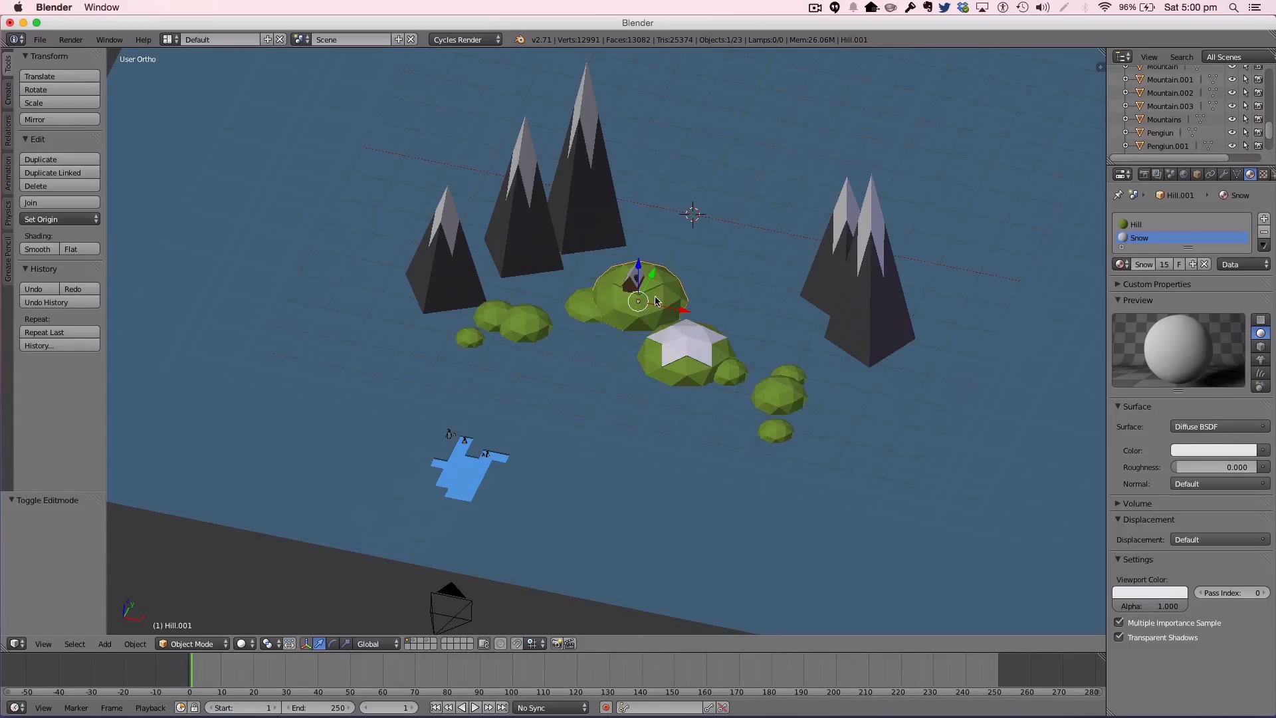
key(Tab)
click(1129, 266)
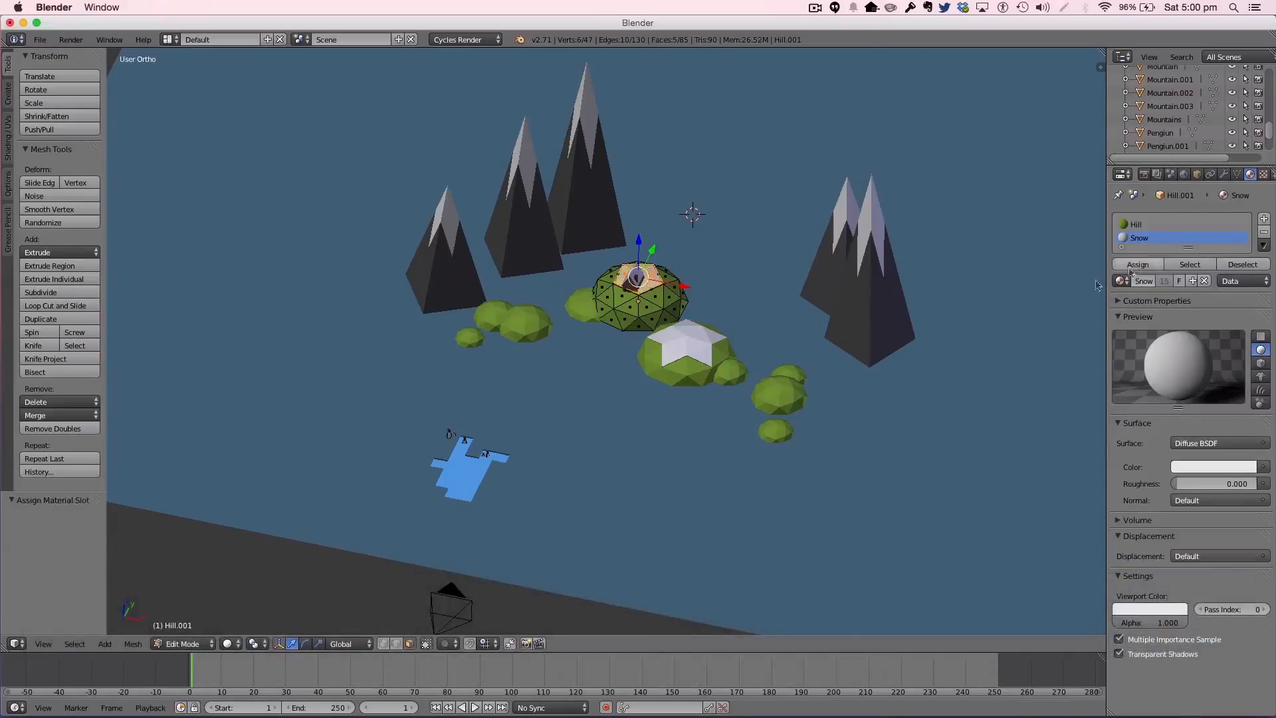
key(Tab)
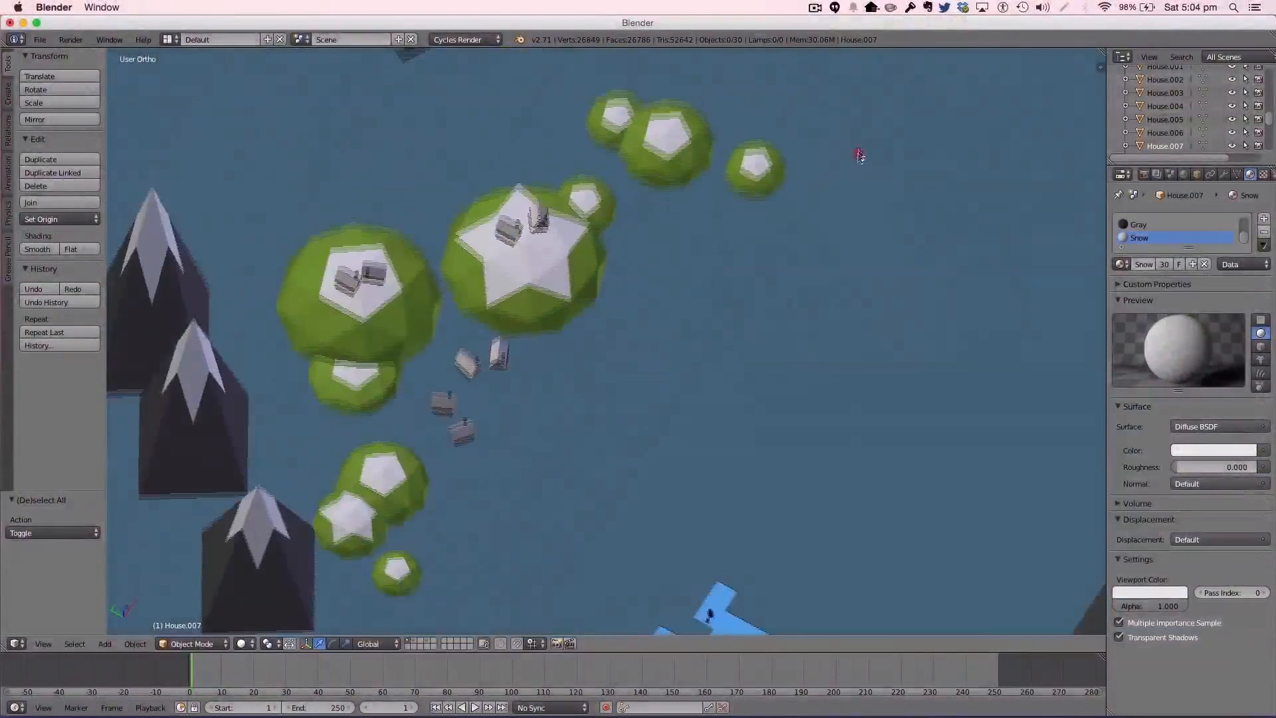
middle_drag(859, 155, 766, 152)
scroll(766, 152, up, 2)
scroll(766, 152, down, 1)
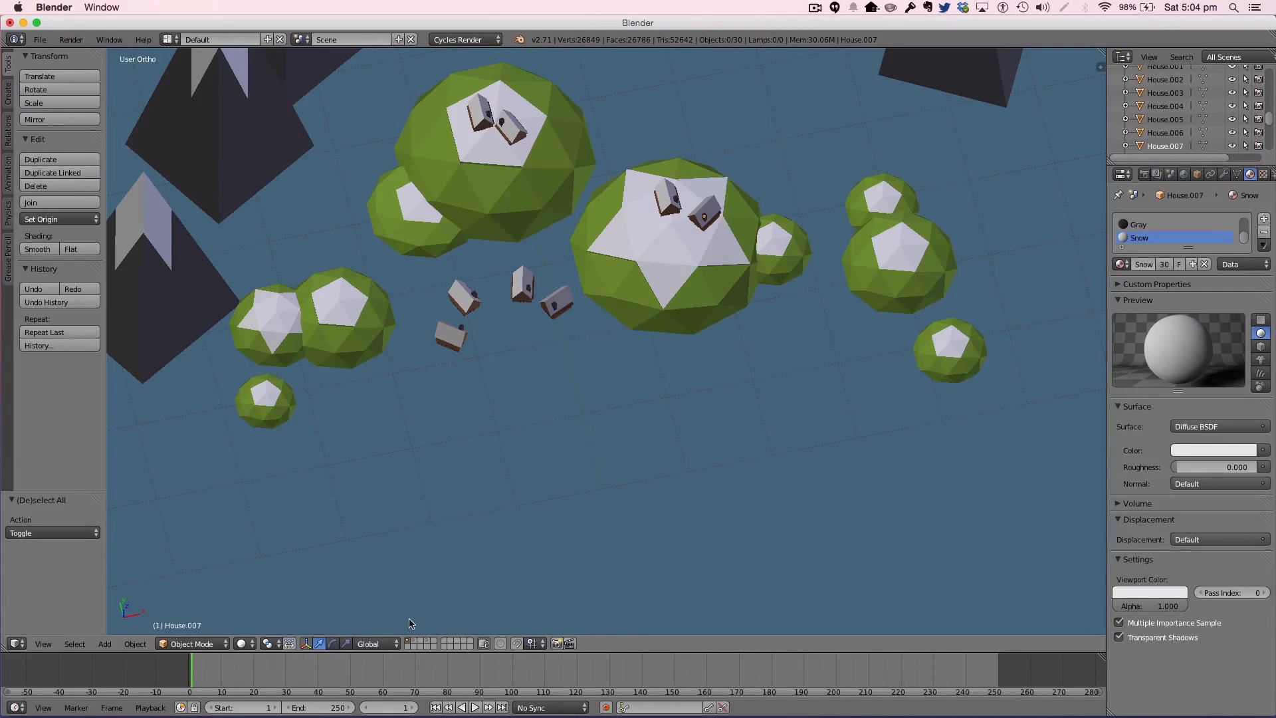
click(411, 642)
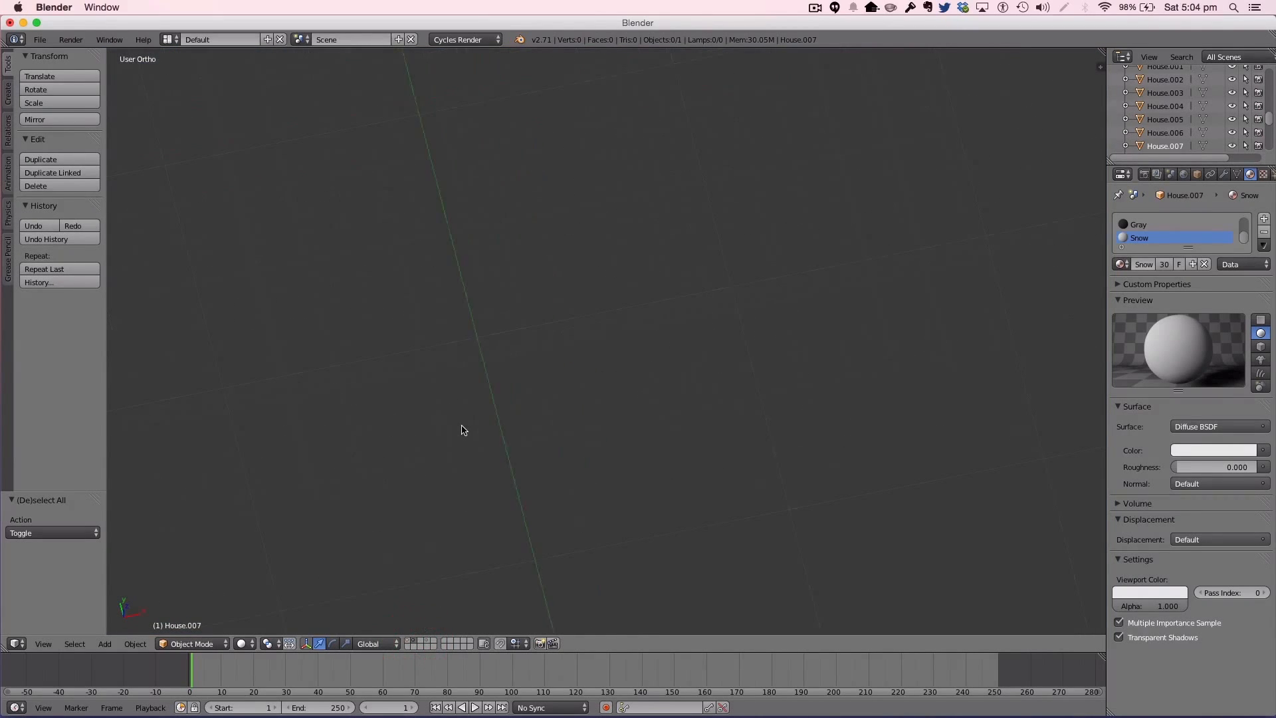
click(407, 643)
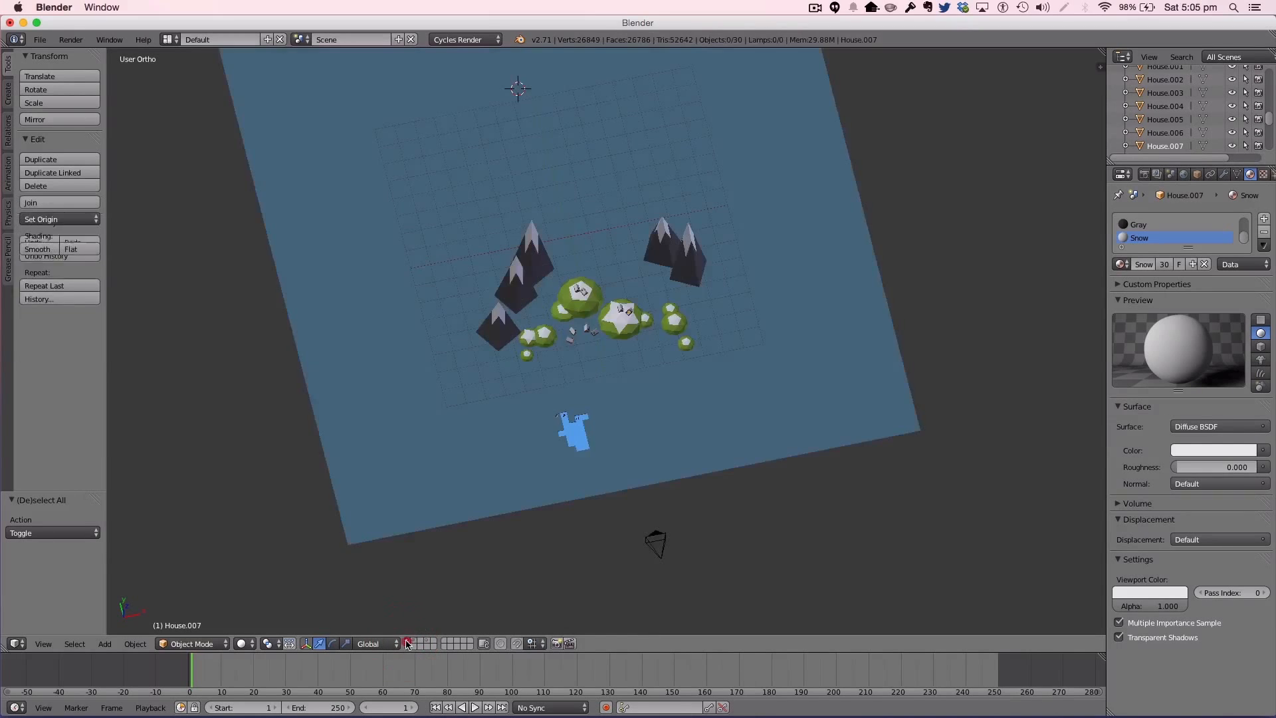
middle_drag(660, 541, 505, 295)
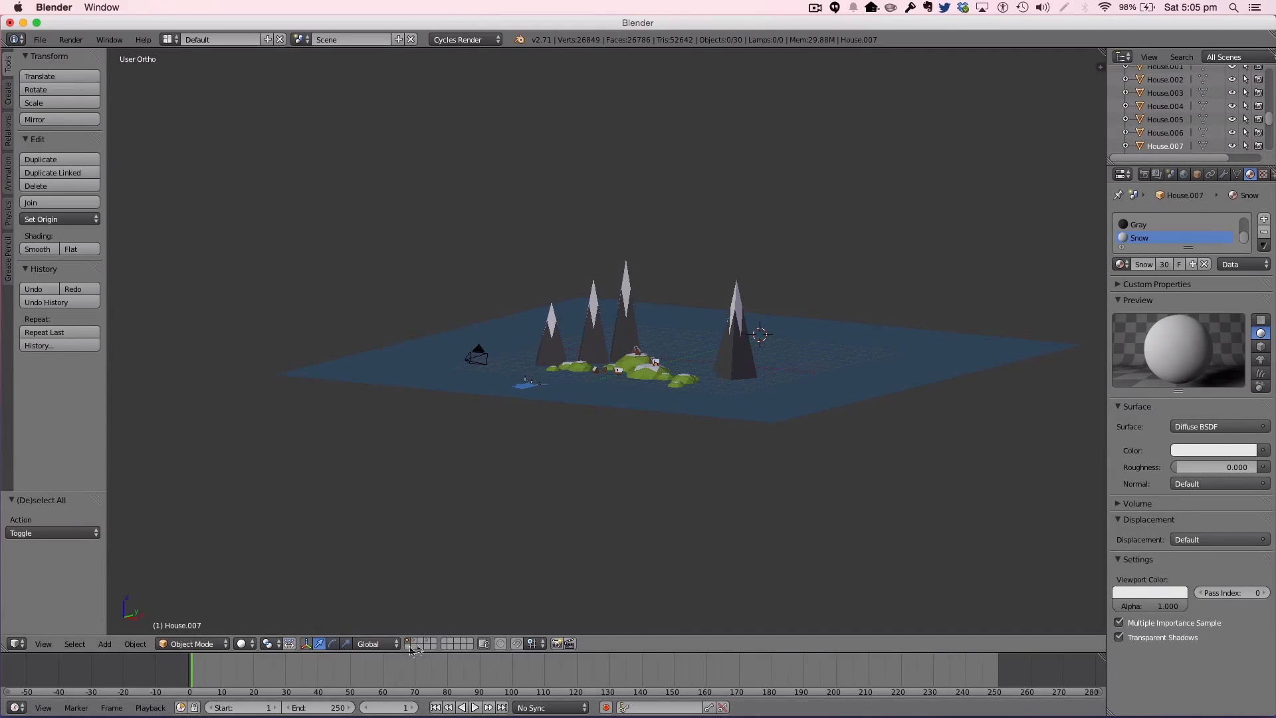
Step: Move both trees from their own layer to the first layer and show that layer with the landscape
click(431, 640)
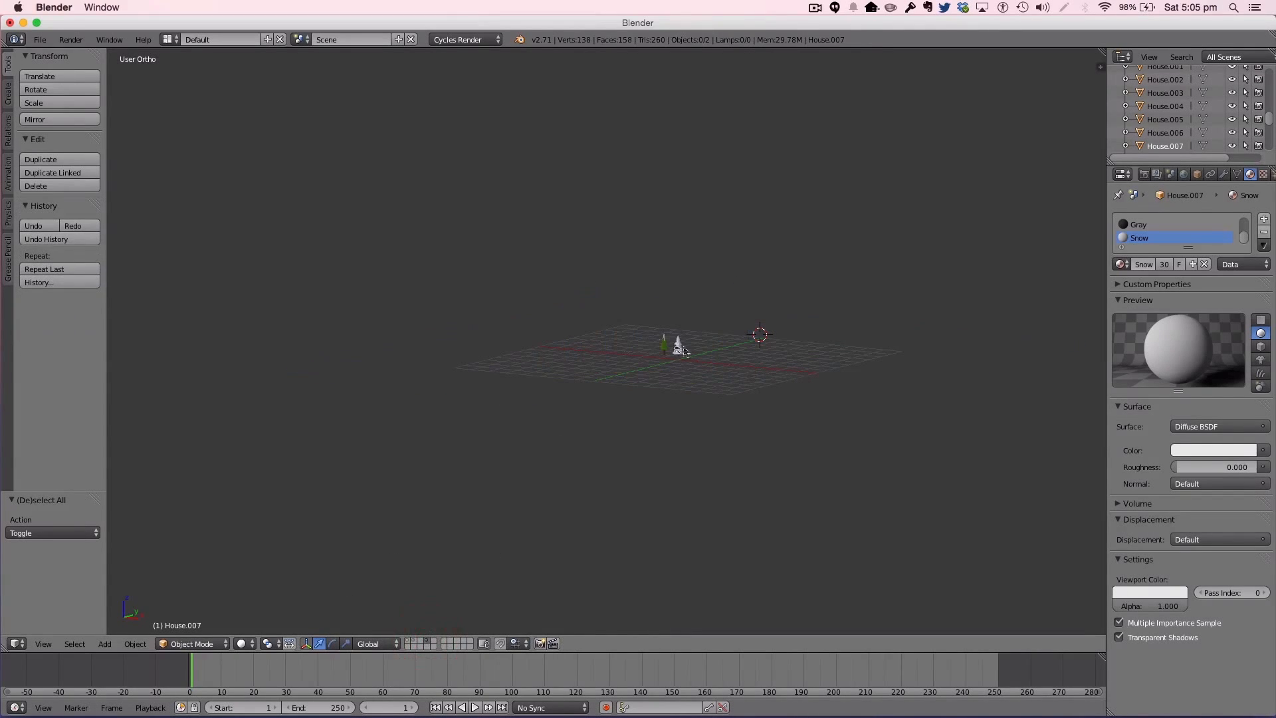
key(b)
drag(696, 352, 584, 305)
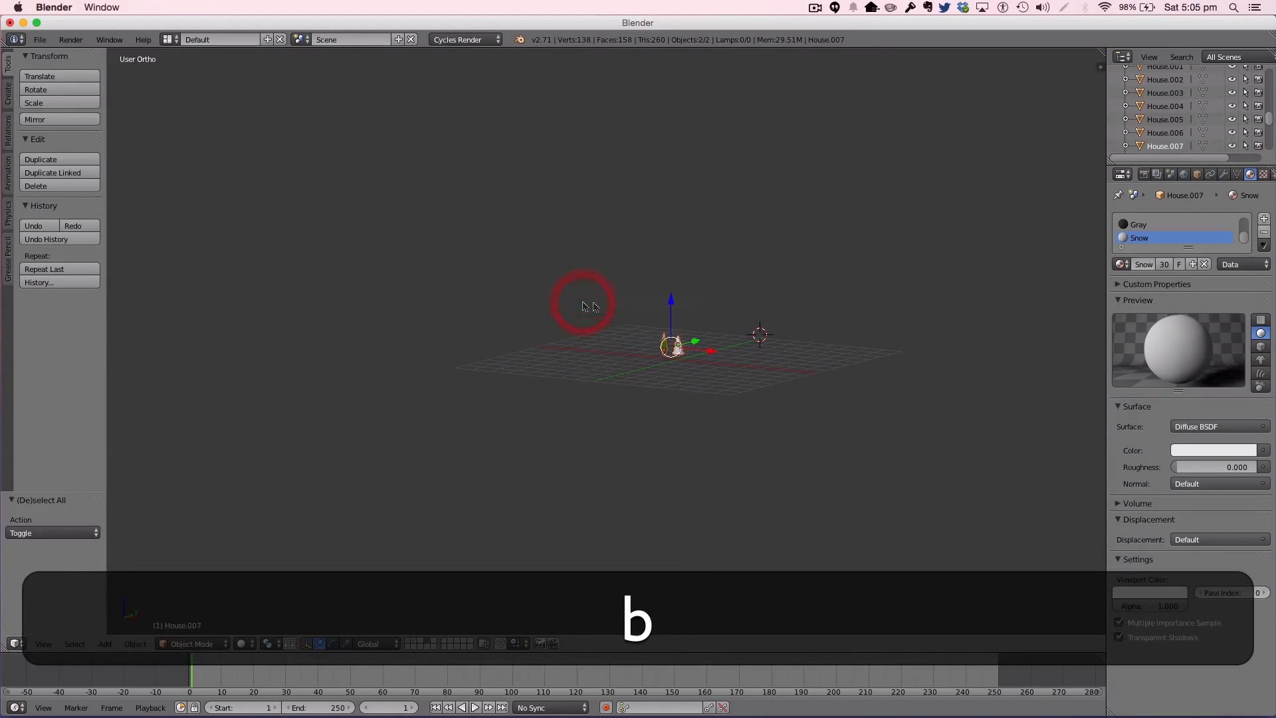
key(m)
click(763, 361)
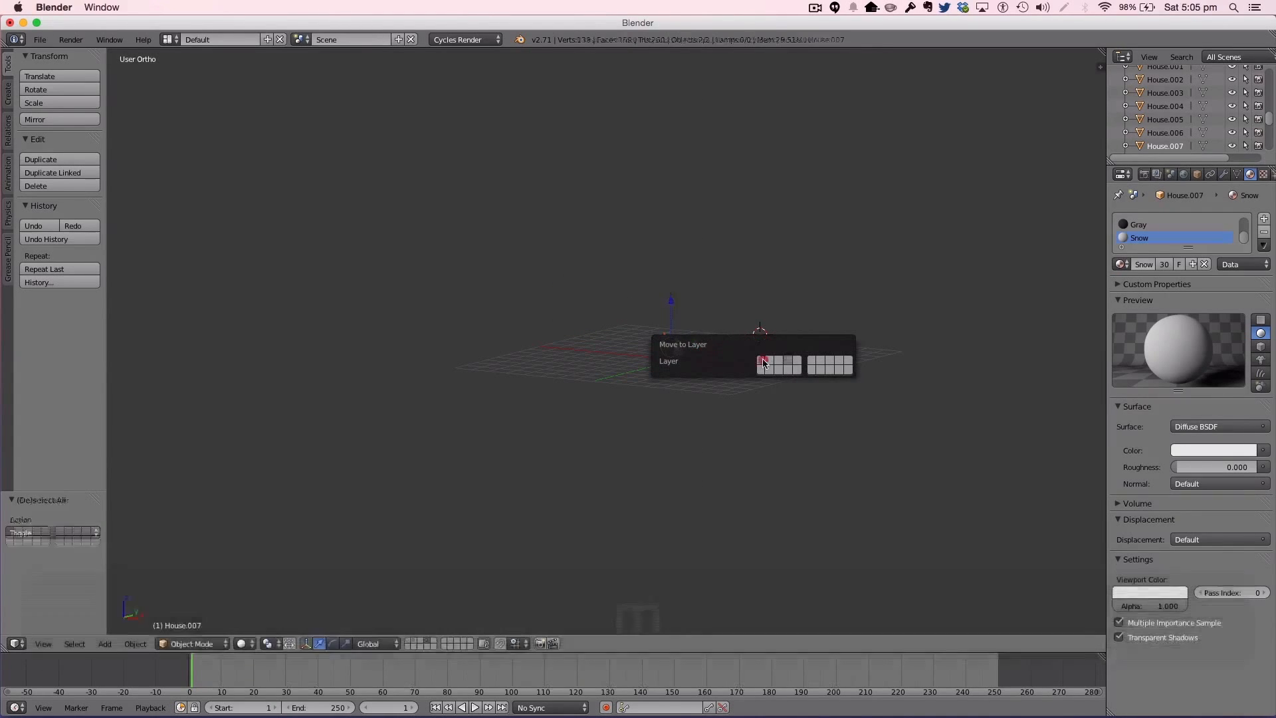
click(412, 643)
Step: In front view, raise both trees above the landscape and scale them down by a factor of 0.386
scroll(568, 481, up, 6)
key(KP_1)
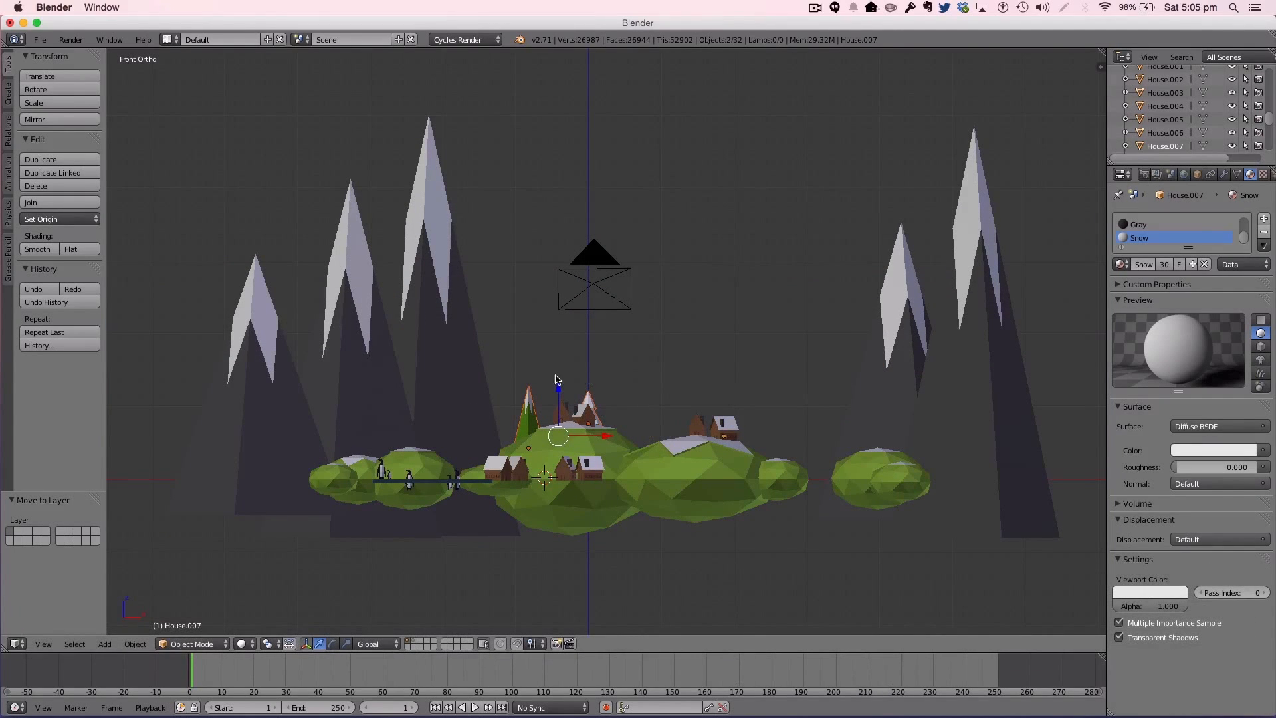
drag(560, 387, 560, 252)
key(s)
click(675, 270)
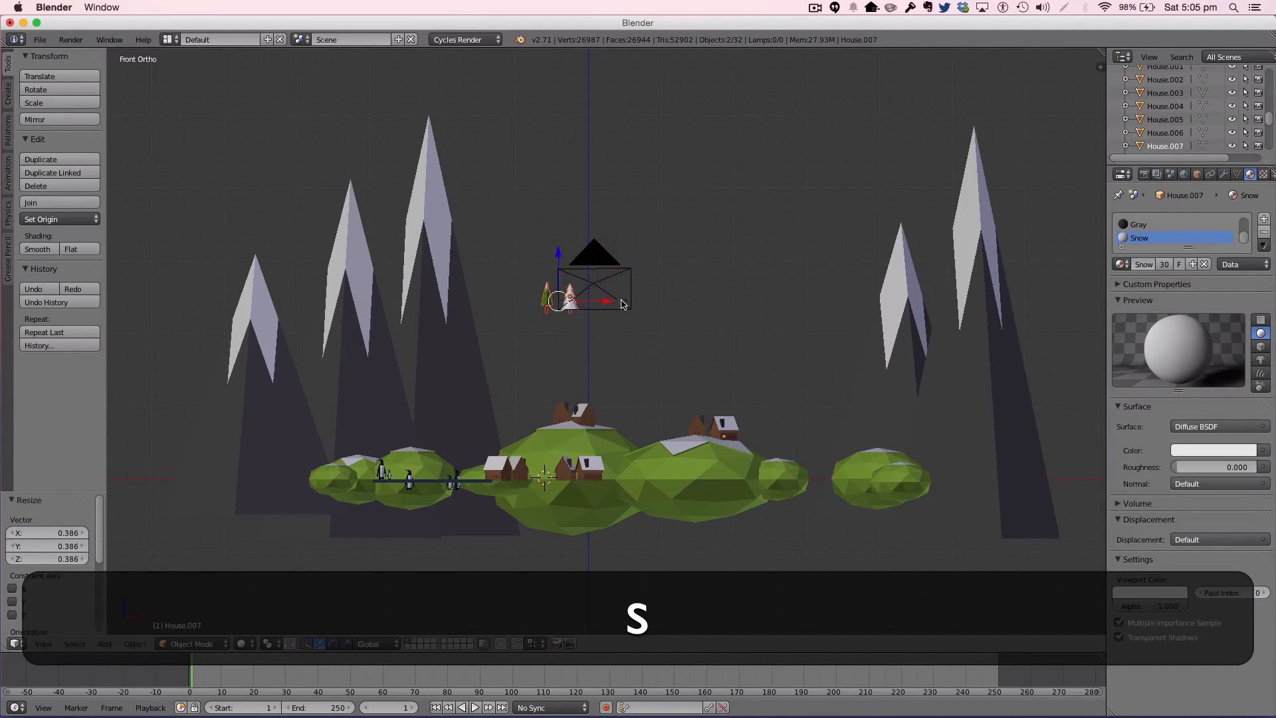
Step: Move both trees along X over the separate hill group and lower them to its top, shifting them another 0.602 along X
key(g)
key(x)
click(872, 331)
drag(828, 259, 831, 395)
drag(879, 436, 910, 436)
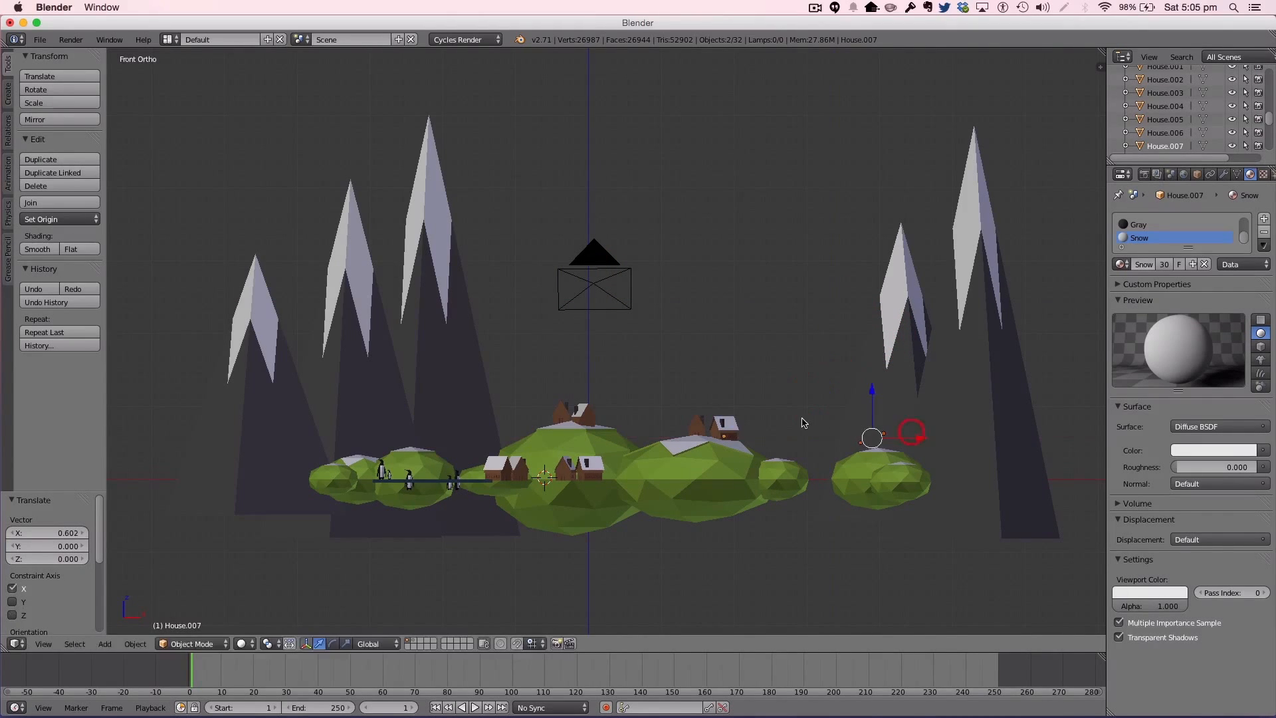
Step: In top view, move the trees along Y onto that group's largest hill, and in front view lower them 0.114 along Z
key(KP_7)
scroll(734, 87, down, 4)
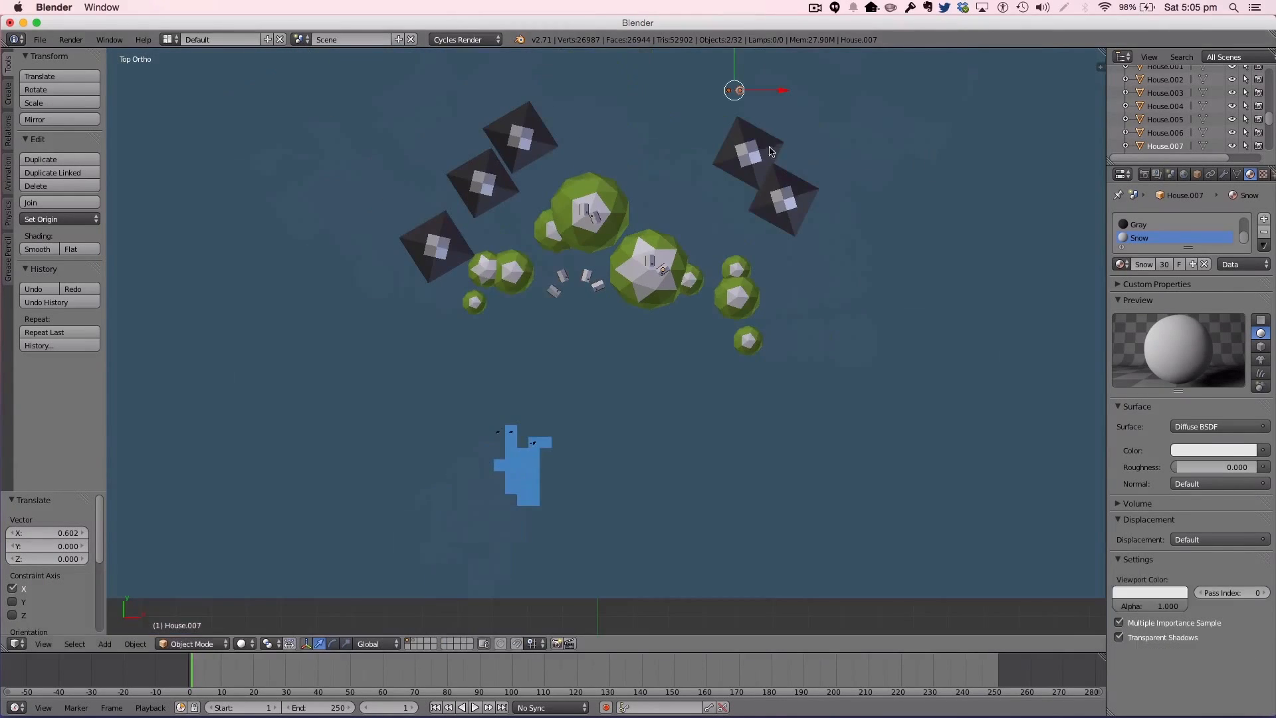
drag(734, 61, 734, 59)
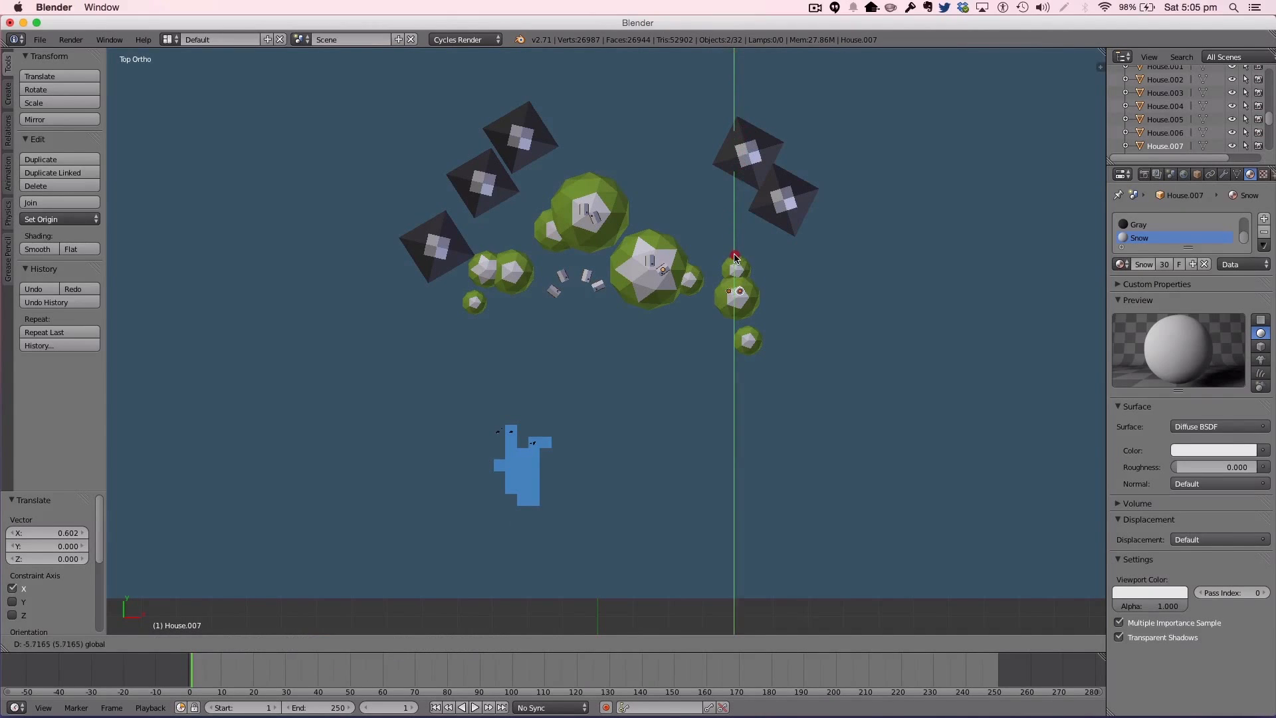
drag(734, 257, 734, 261)
key(KP_1)
drag(735, 339, 735, 344)
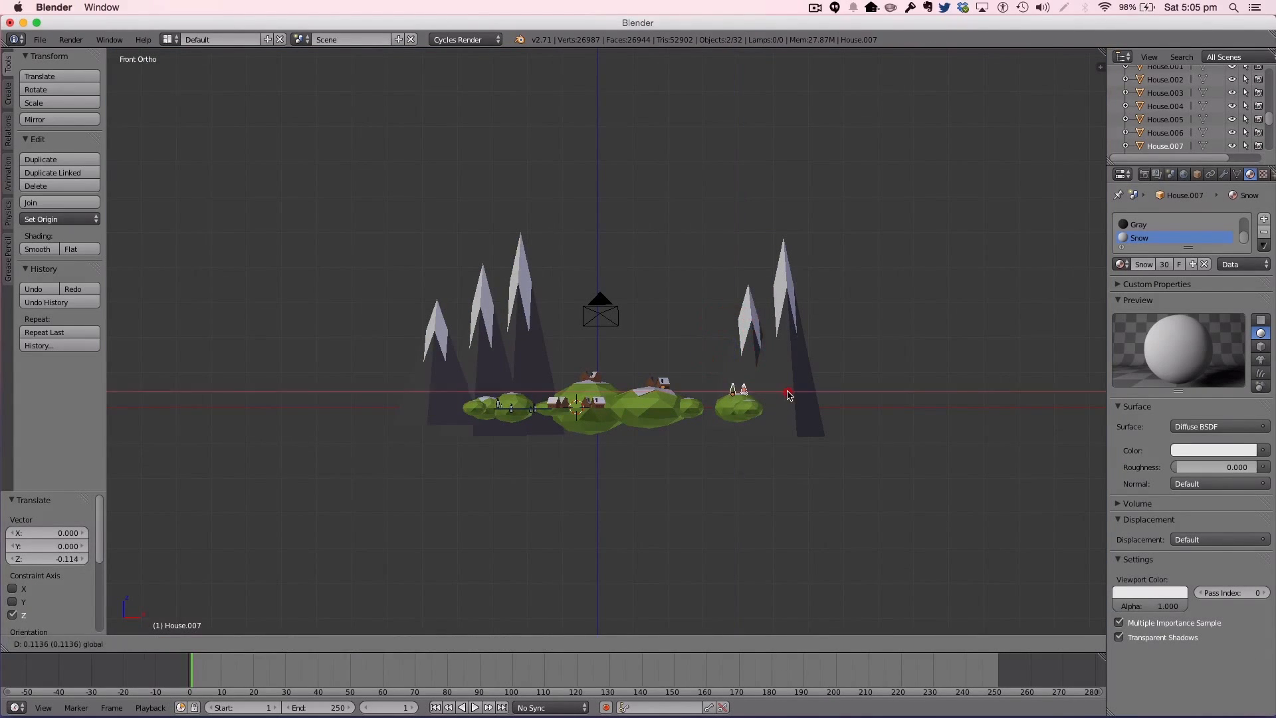
Step: In camera view, turn towards the two trees, select both and lower them onto the hilltop
key(a)
key(KP_0)
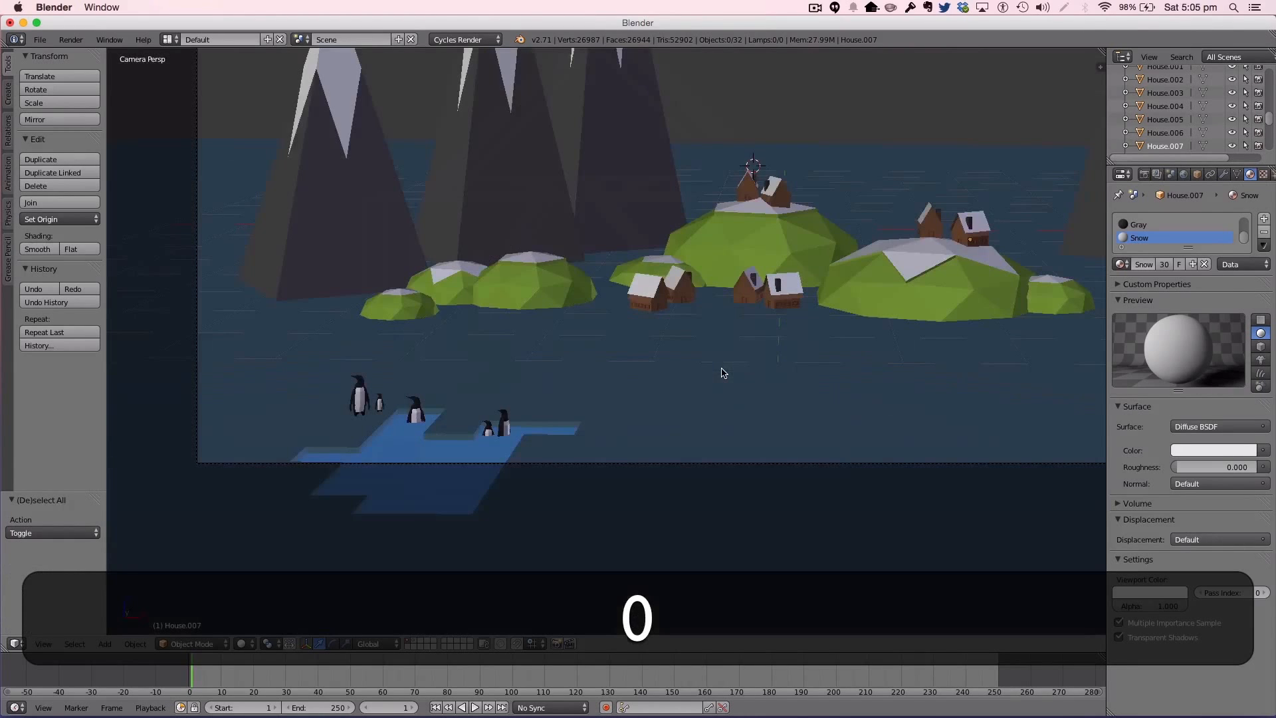
key(shift+f)
right_click(916, 293)
shift+right_click(882, 296)
drag(900, 254, 930, 292)
Step: Move the snowy fir tree along X closer to the pine tree and raise it slightly
right_click(922, 287)
right_click(920, 287)
key(g)
key(x)
click(917, 274)
drag(911, 251, 910, 246)
Step: Scale both trees by 0.879 and lower them 0.042 along Z onto the snow
shift+right_click(883, 287)
key(s)
click(944, 292)
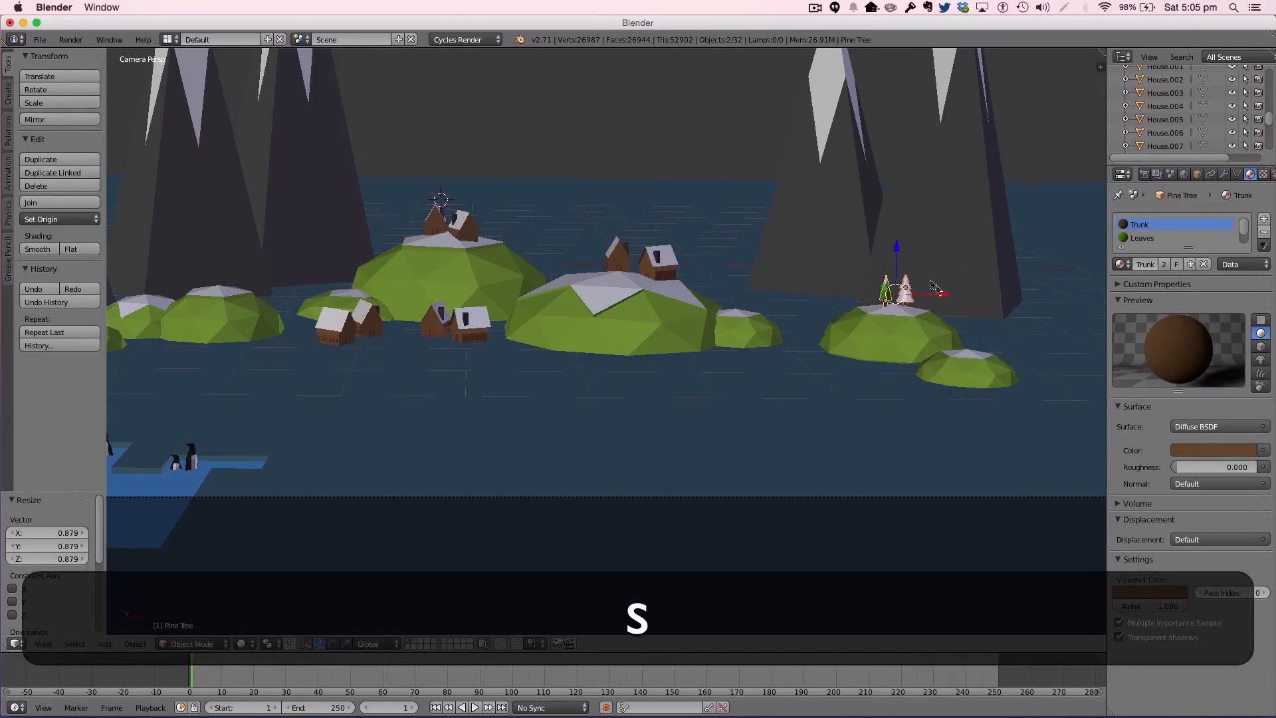
drag(896, 247, 897, 255)
Step: In top view, duplicate the pine tree, moving the copy 0.133 along Y and slightly along X on the same hilltop
right_click(888, 294)
key(KP_7)
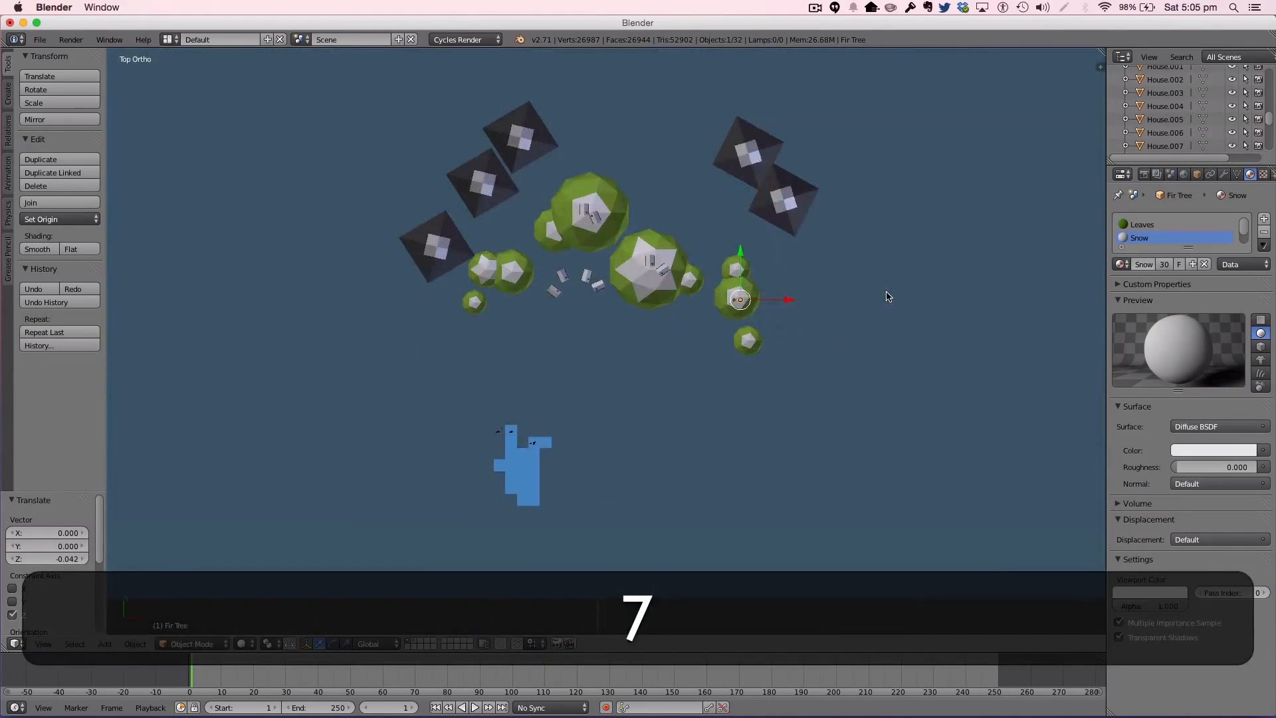
right_click(731, 300)
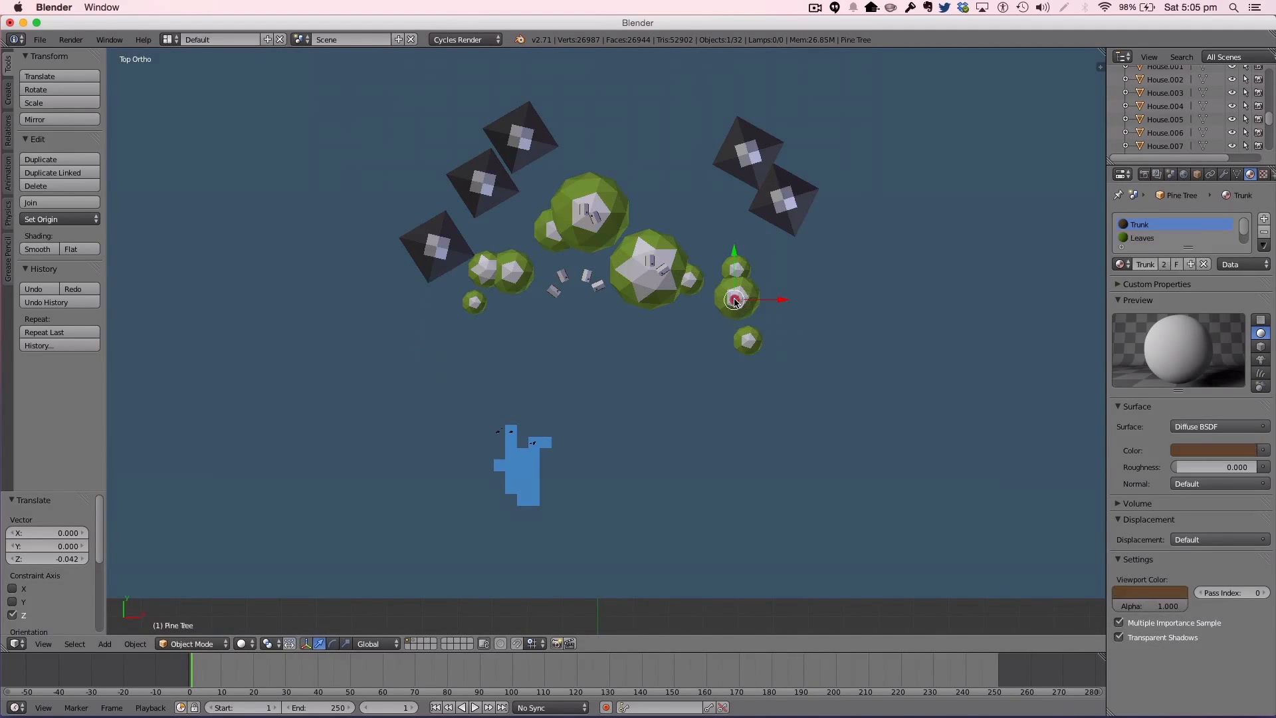
key(shift+d)
middle_click(735, 266)
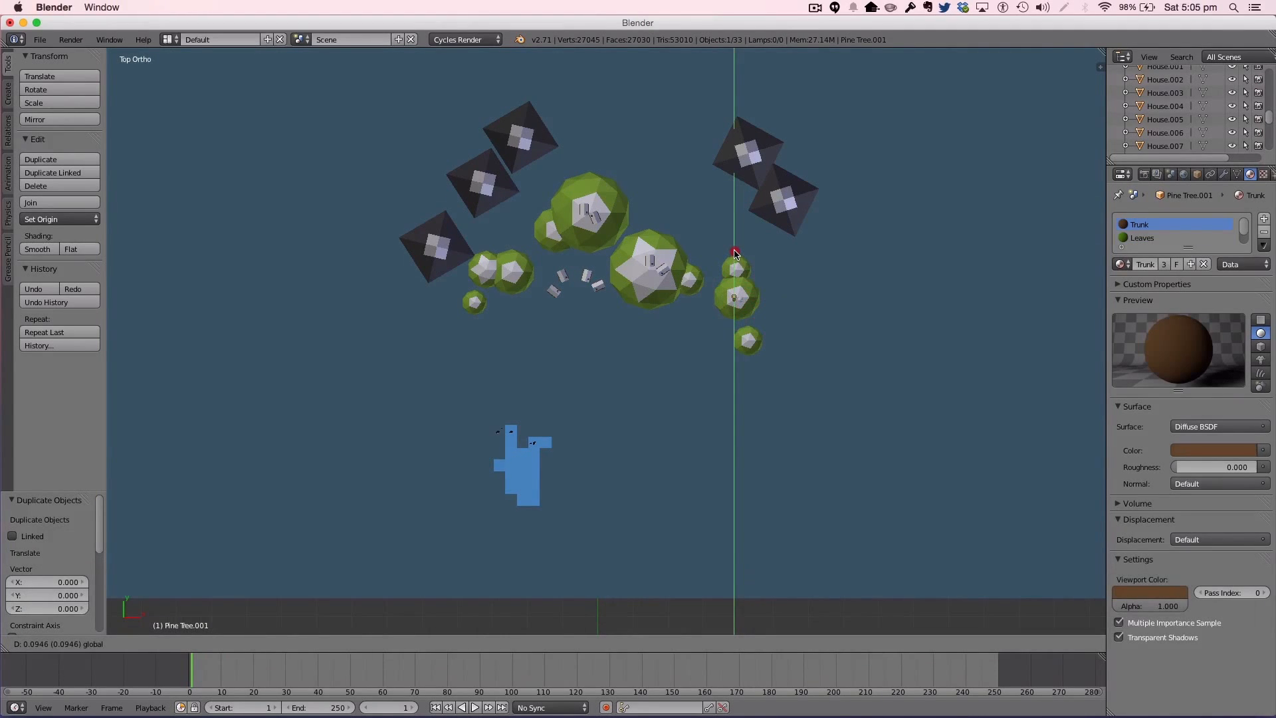
click(736, 253)
key(g)
key(x)
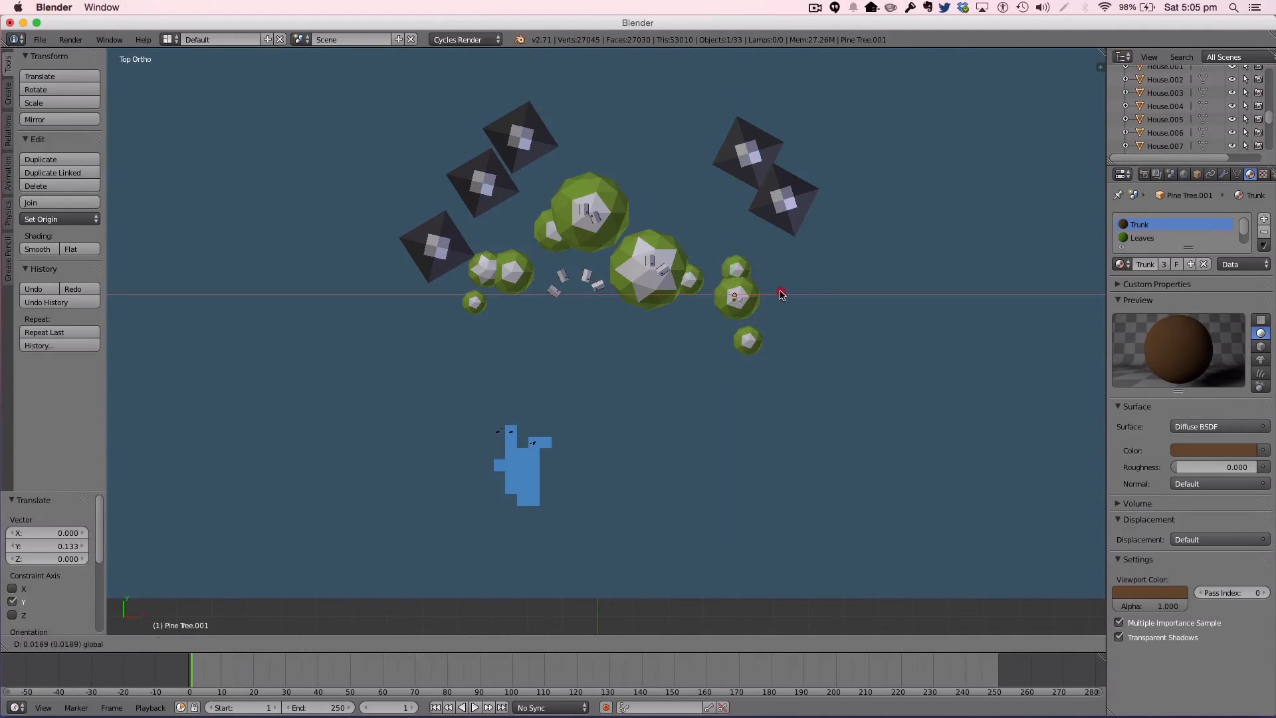
click(781, 292)
key(a)
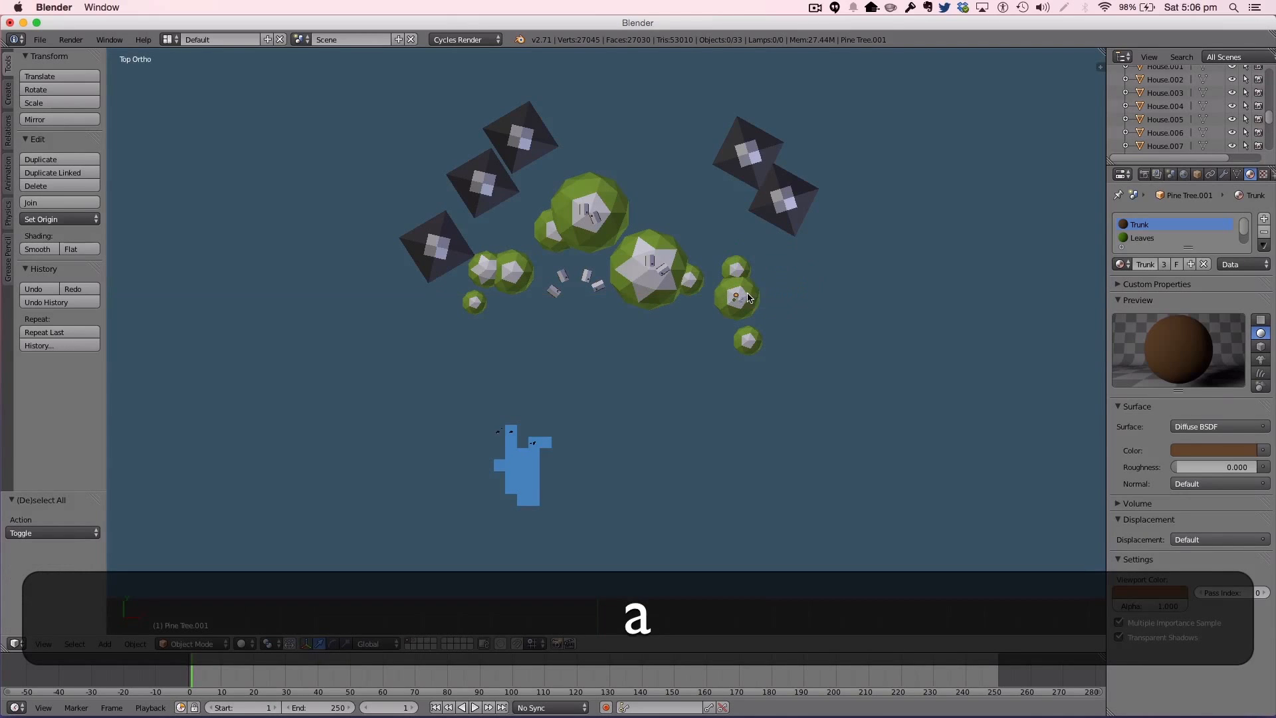
Step: Examine the pine and fir trees on the small hilltop up close
middle_drag(709, 337, 588, 346)
scroll(734, 388, up, 5)
shift+click(701, 416)
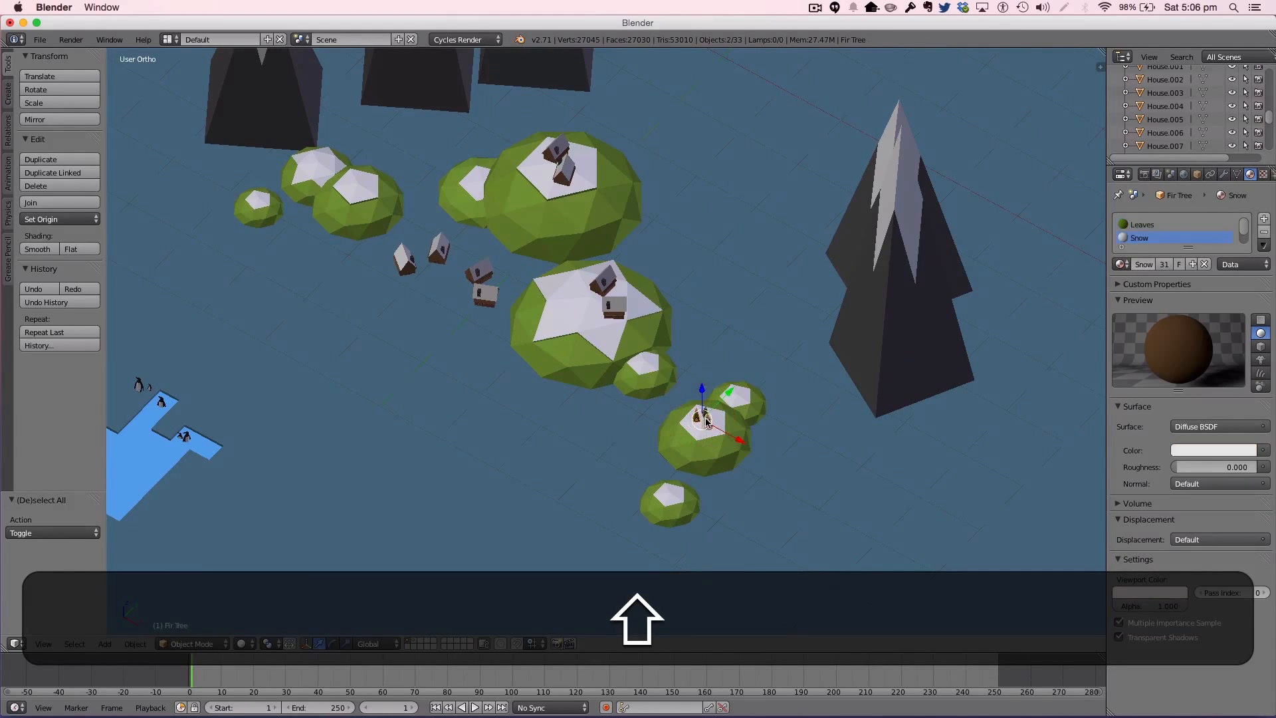
key(a)
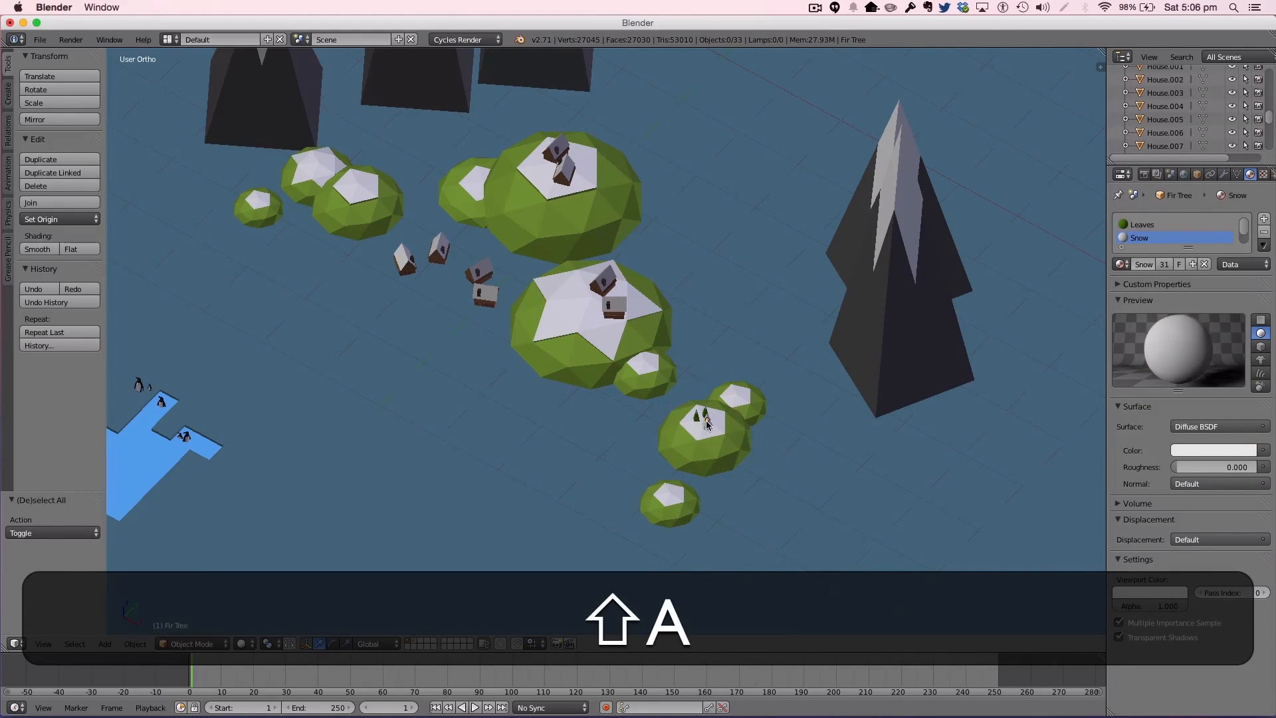
scroll(736, 424, up, 6)
shift+middle_drag(856, 558, 636, 446)
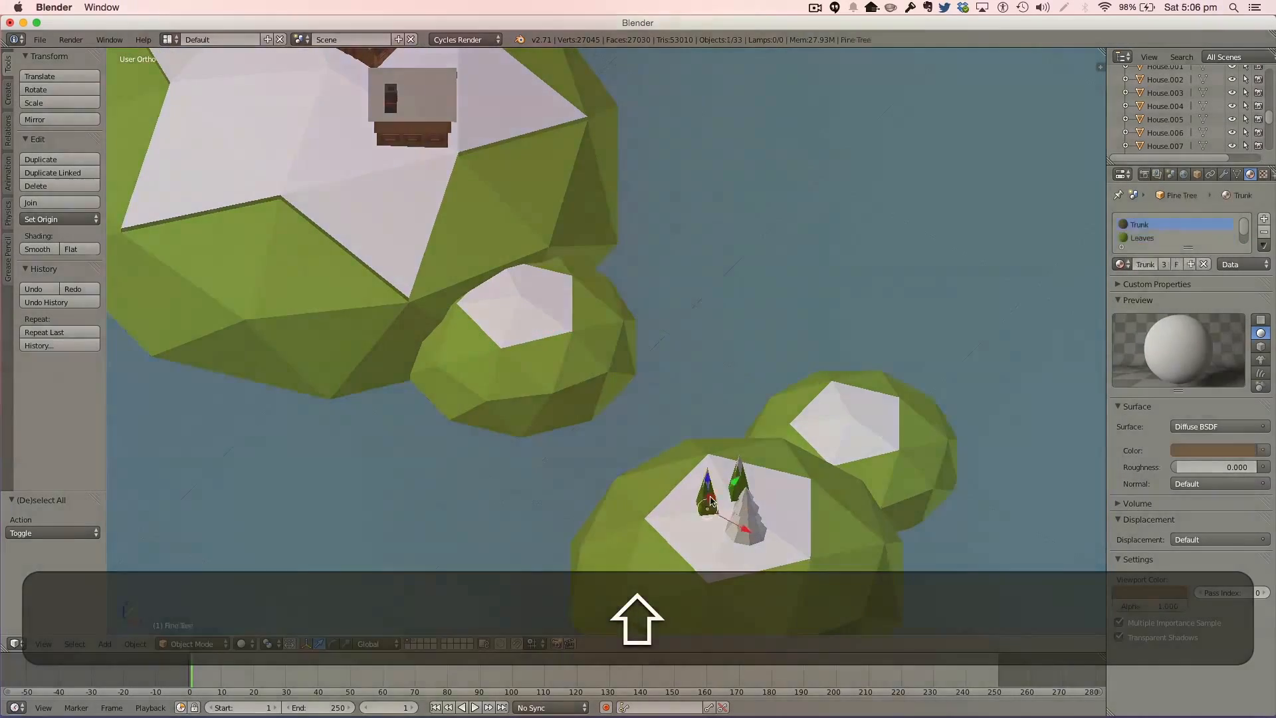
key(a)
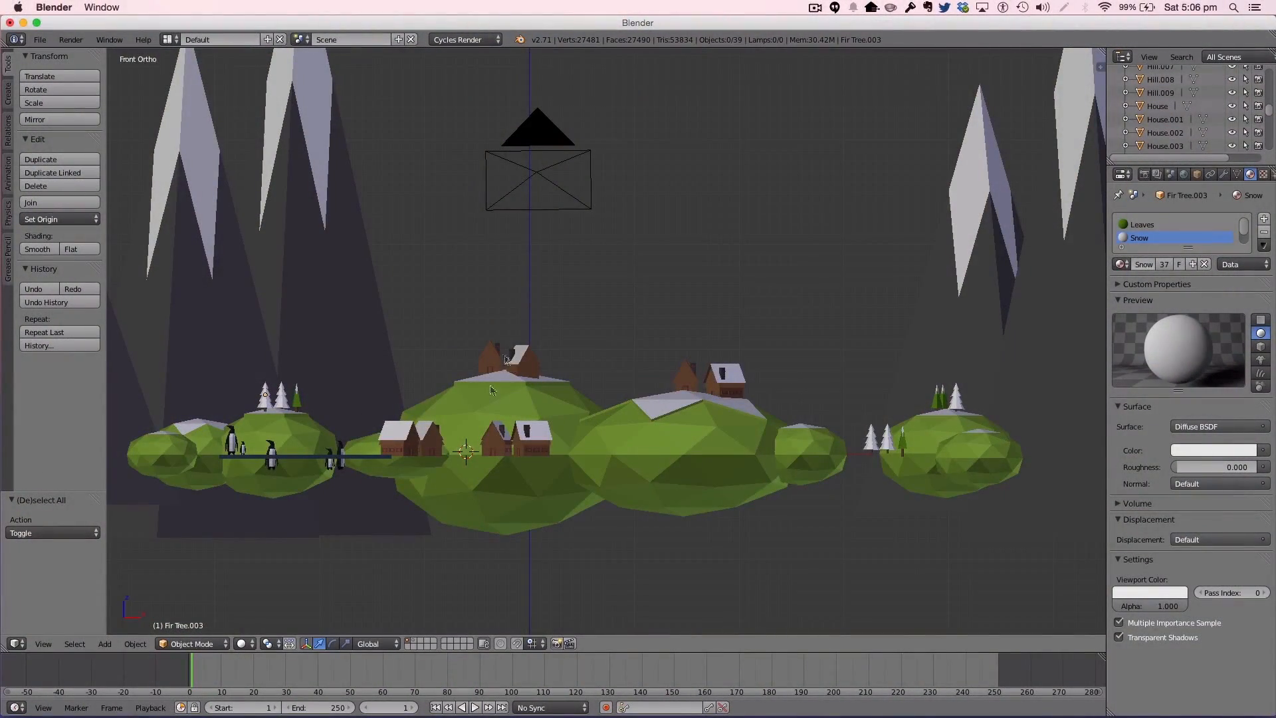
Step: Set the render resolution scale to 100% and expand the render sampling settings
middle_drag(661, 301, 595, 344)
scroll(596, 344, down, 5)
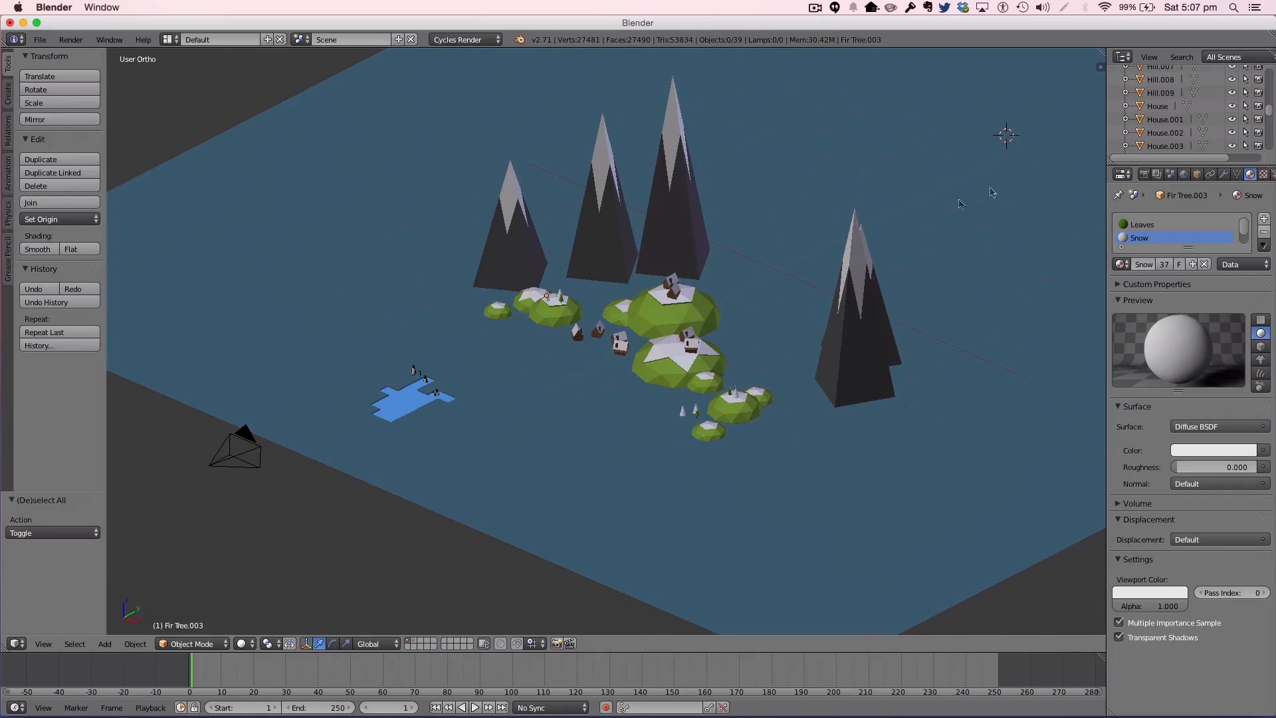
click(1143, 174)
drag(1143, 380, 1181, 381)
scroll(1119, 390, down, 2)
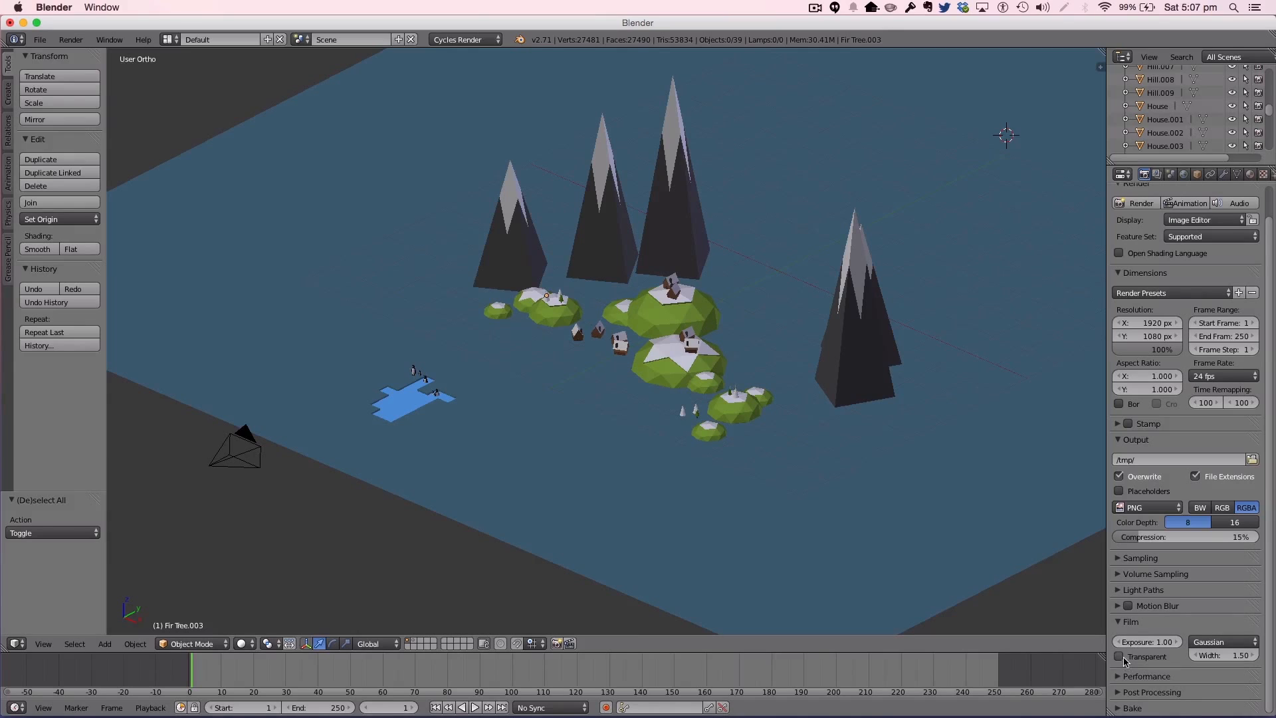
click(1118, 558)
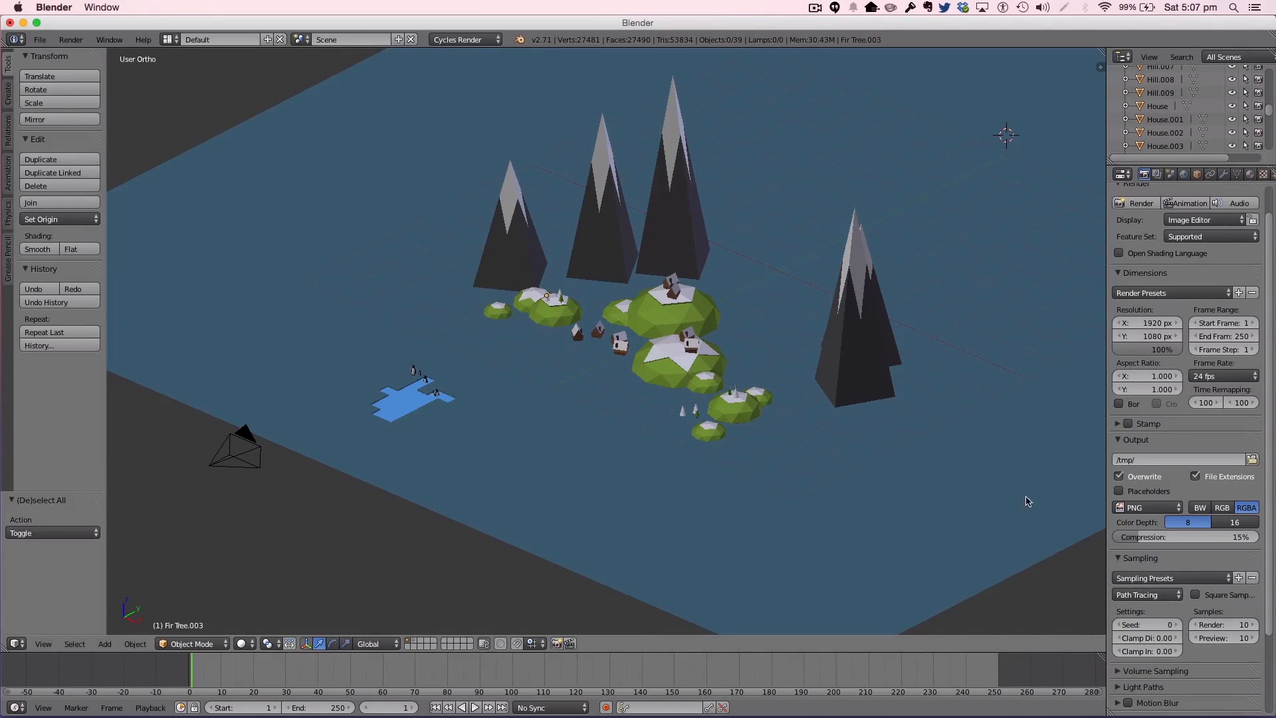
Step: Set the 3D cursor's X and Y location to 0
key(n)
click(1024, 432)
text(0)
key(Tab)
text(0)
key(Return)
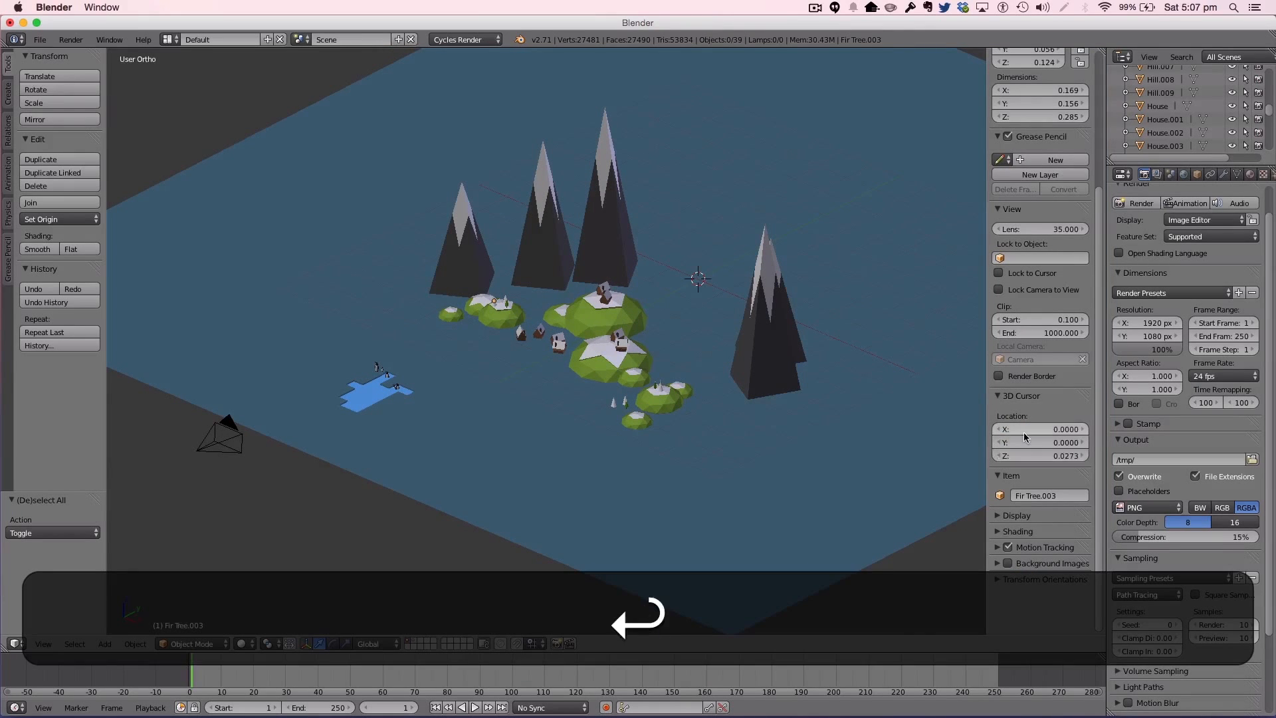
key(n)
Step: Add a Sun lamp at the 3D cursor and raise it 6.972 along Z above the scene
key(shift+a)
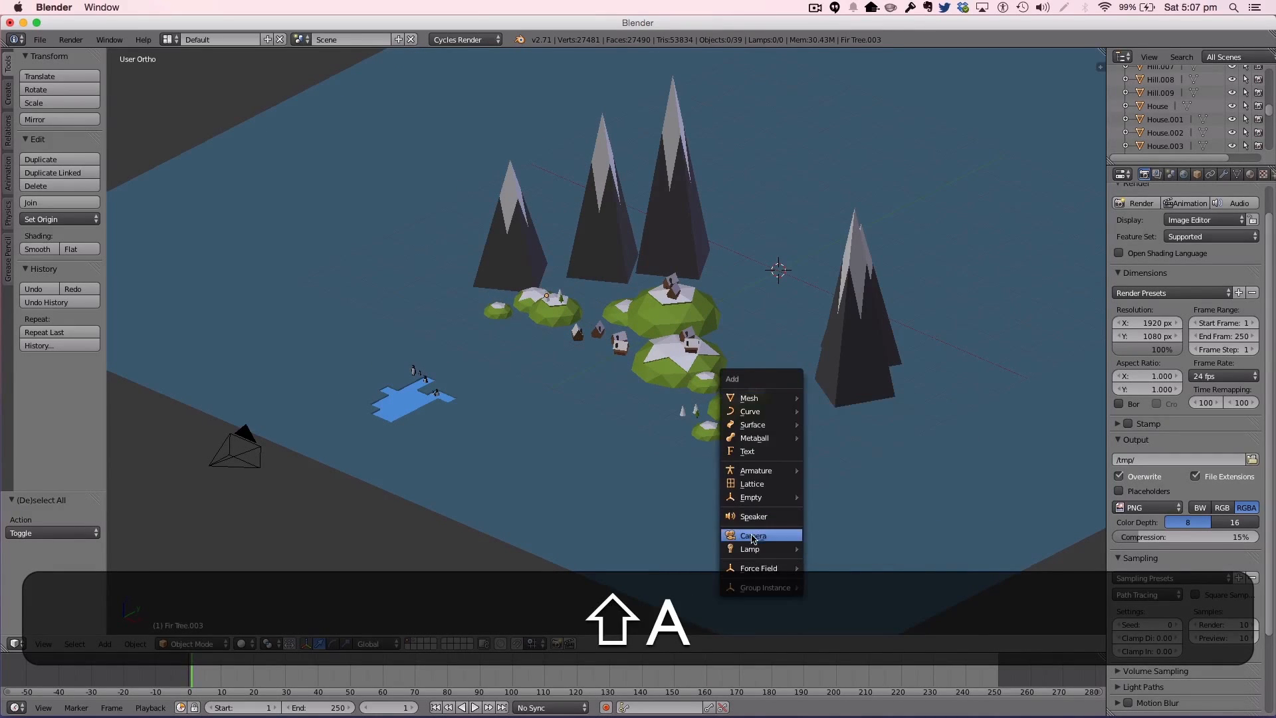
mouse_move(781, 549)
click(826, 563)
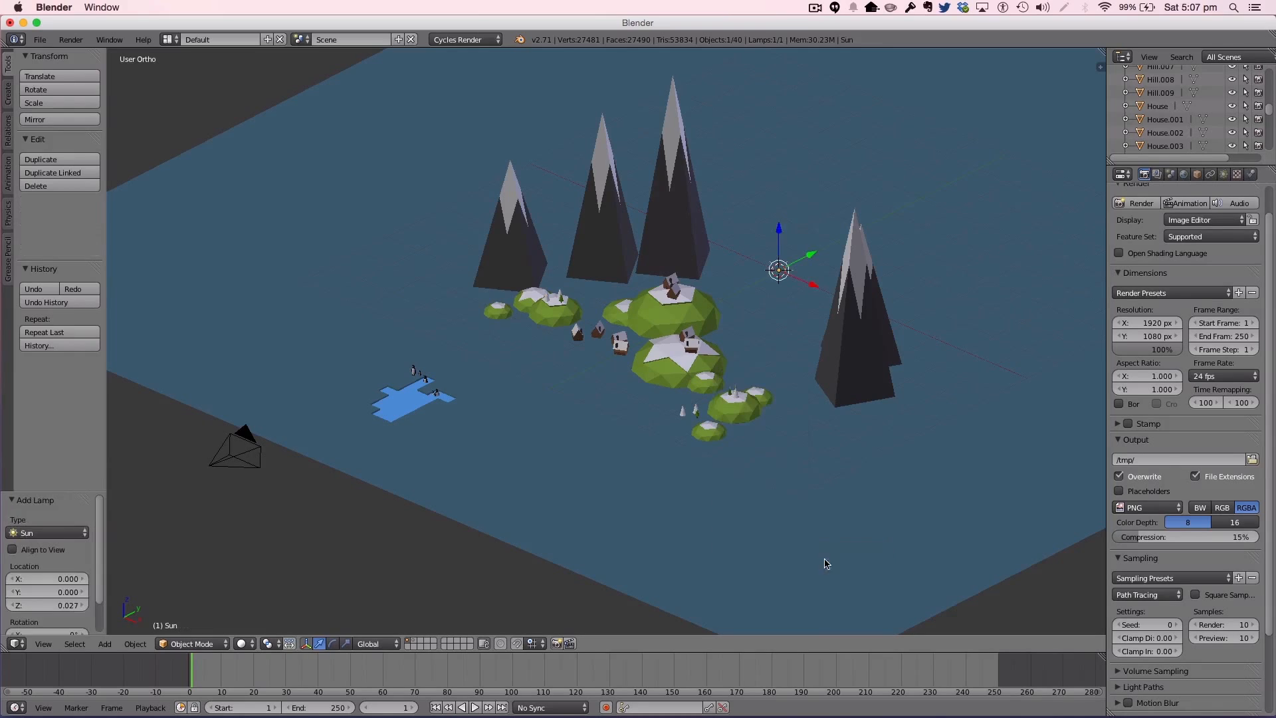
drag(775, 221, 775, 218)
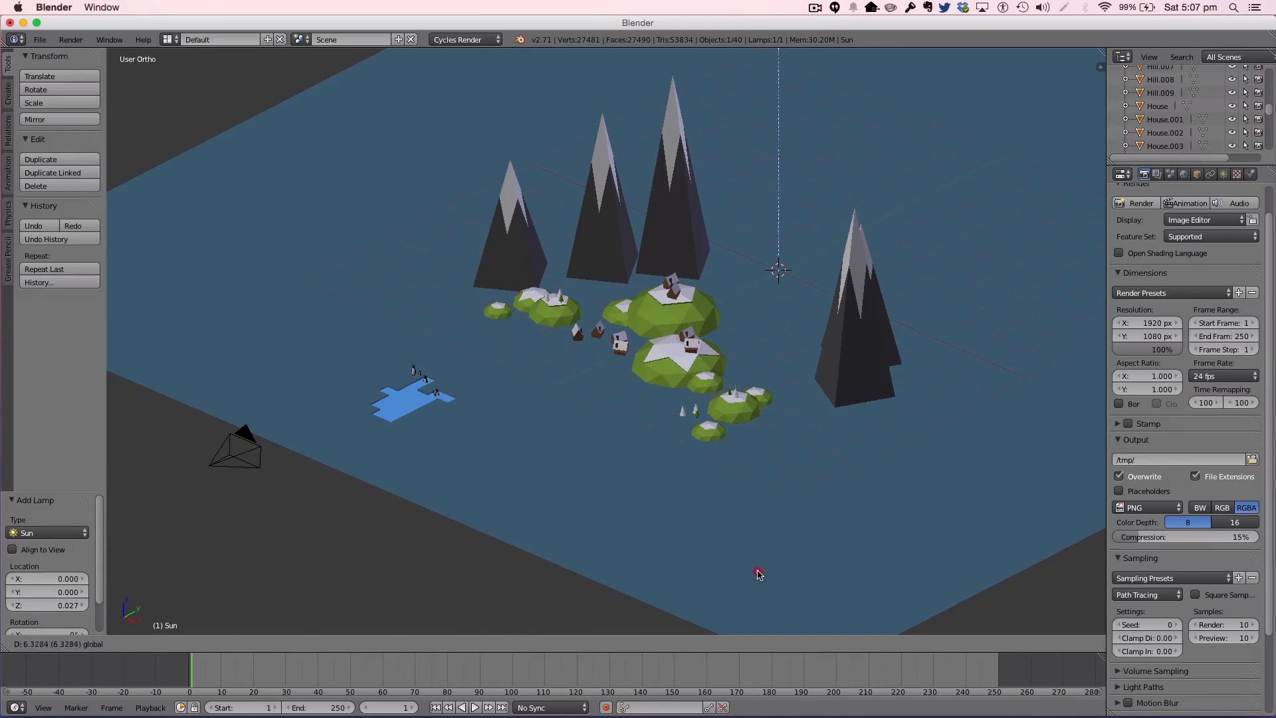
drag(757, 585, 761, 550)
Step: Set the Sun lamp's size to 0.3
click(1223, 175)
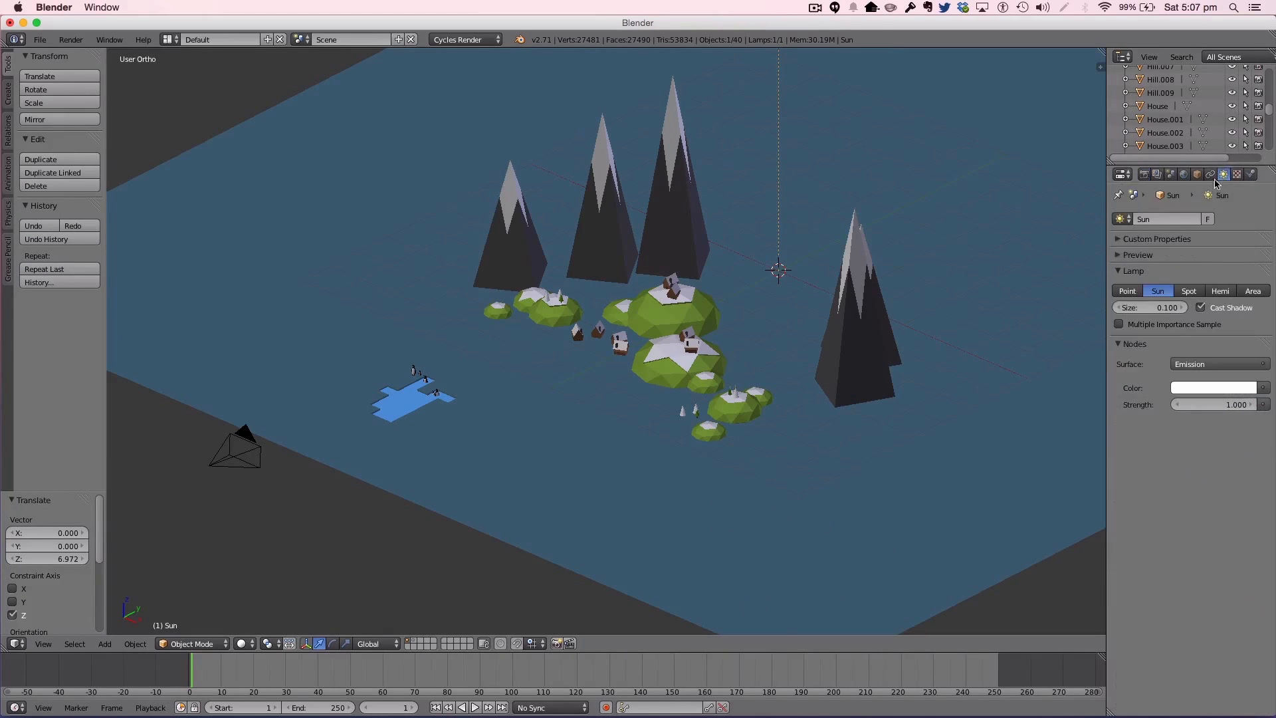
text(0.3)
key(Return)
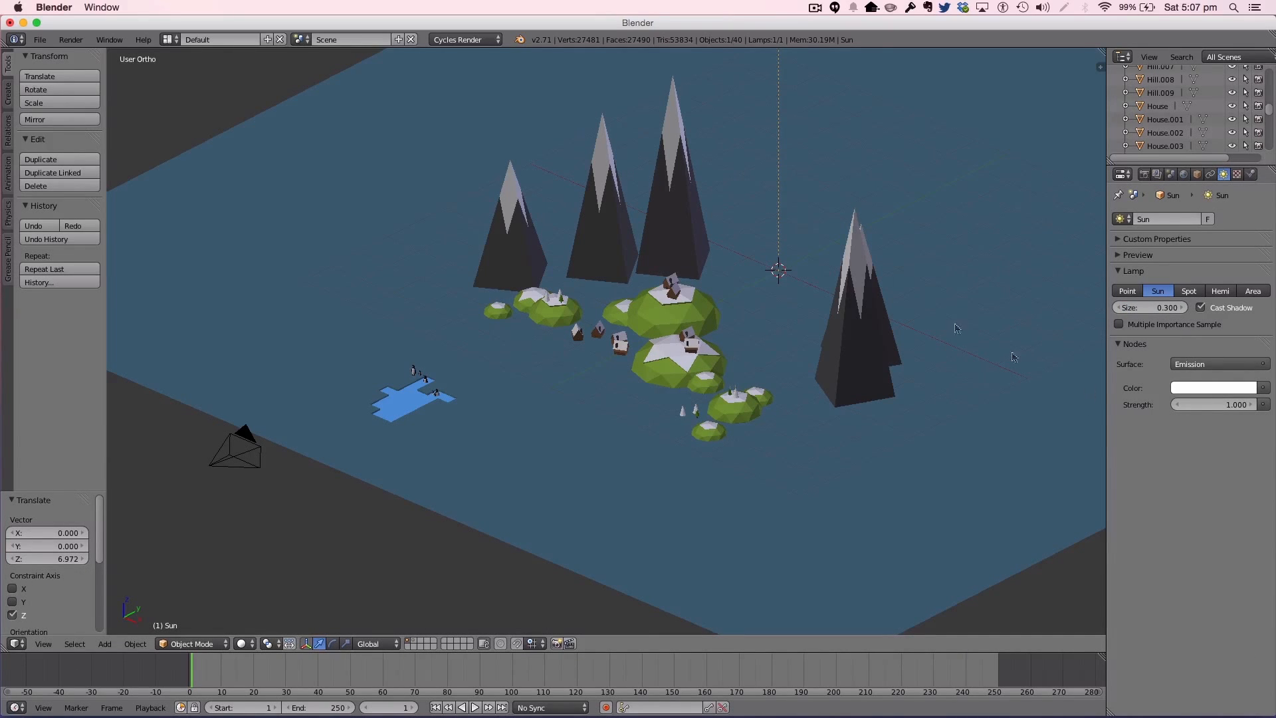
click(815, 7)
click(855, 50)
Step: Rotate the Sun lamp to aim at the hills and move it slightly along Y away from the camera
scroll(781, 233, down, 3)
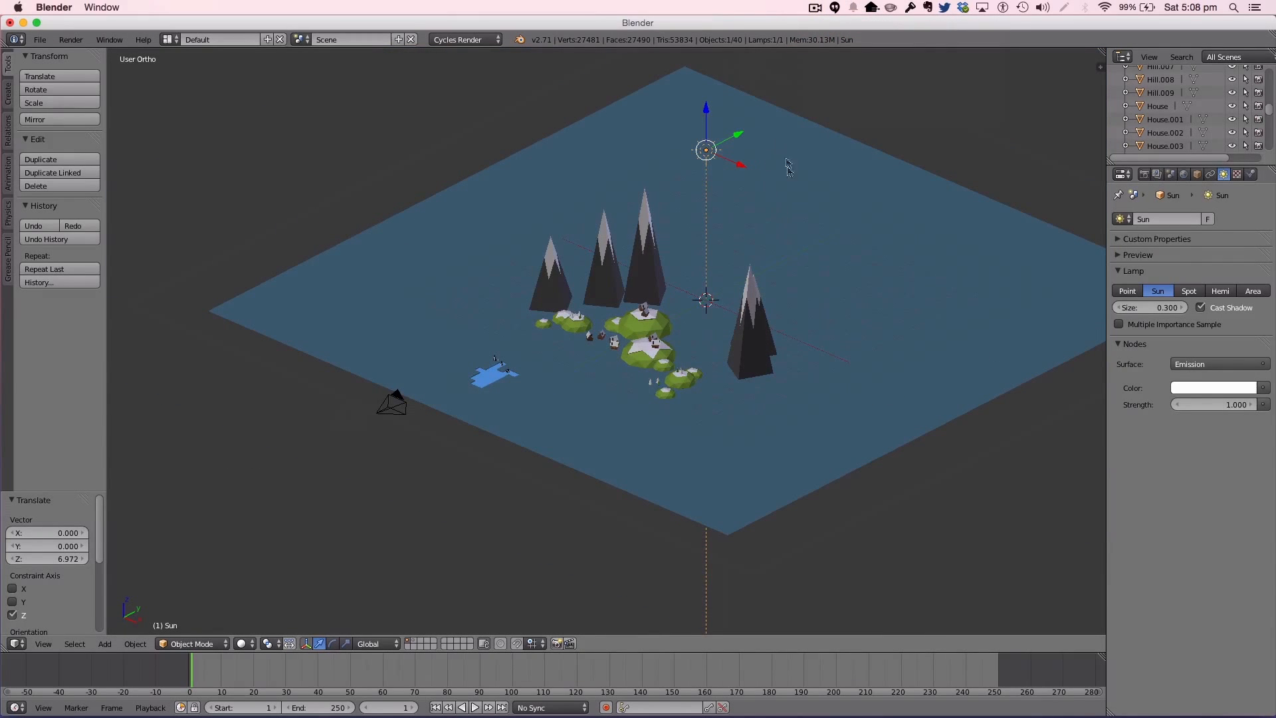
middle_drag(790, 213, 806, 217)
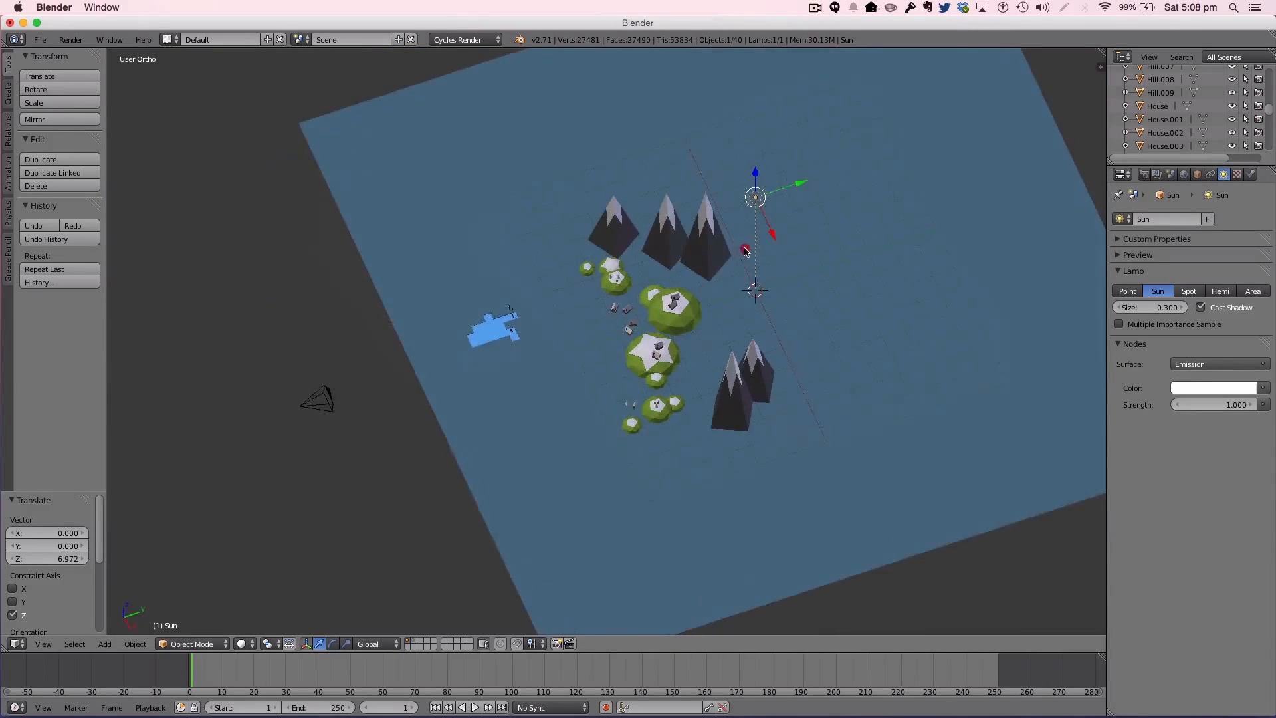
key(t)
key(r)
click(760, 239)
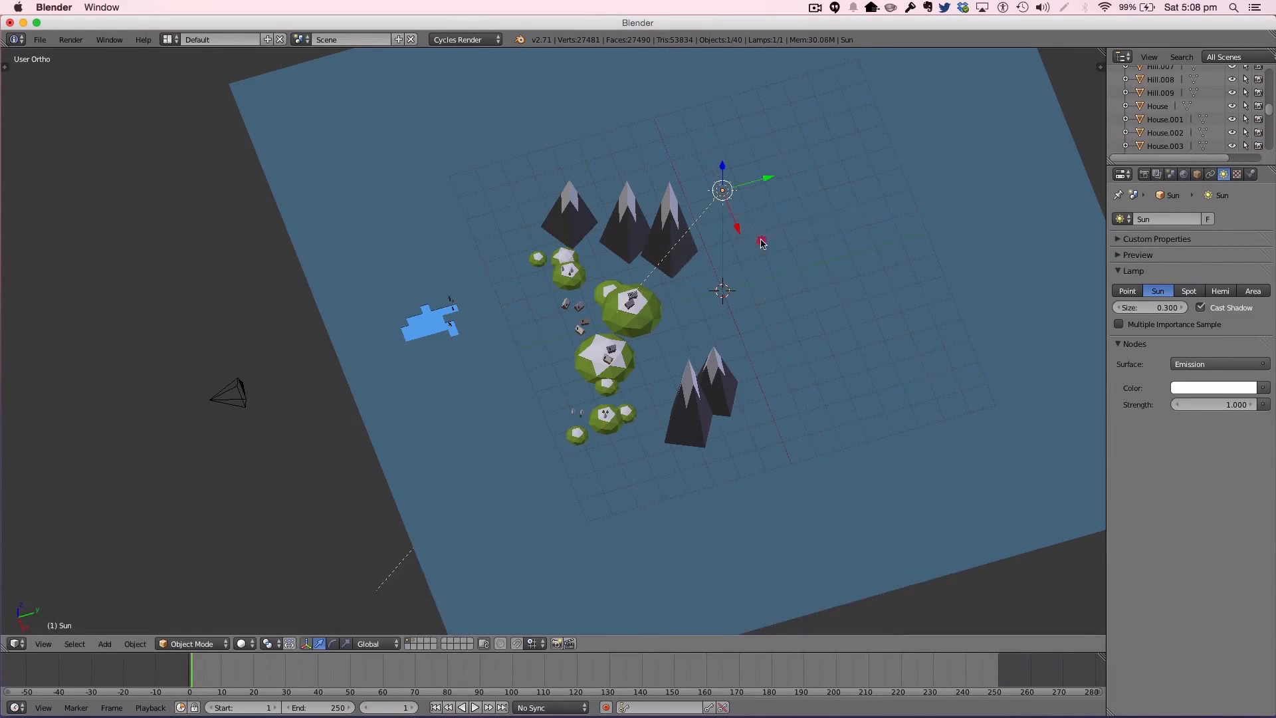
drag(772, 180, 788, 175)
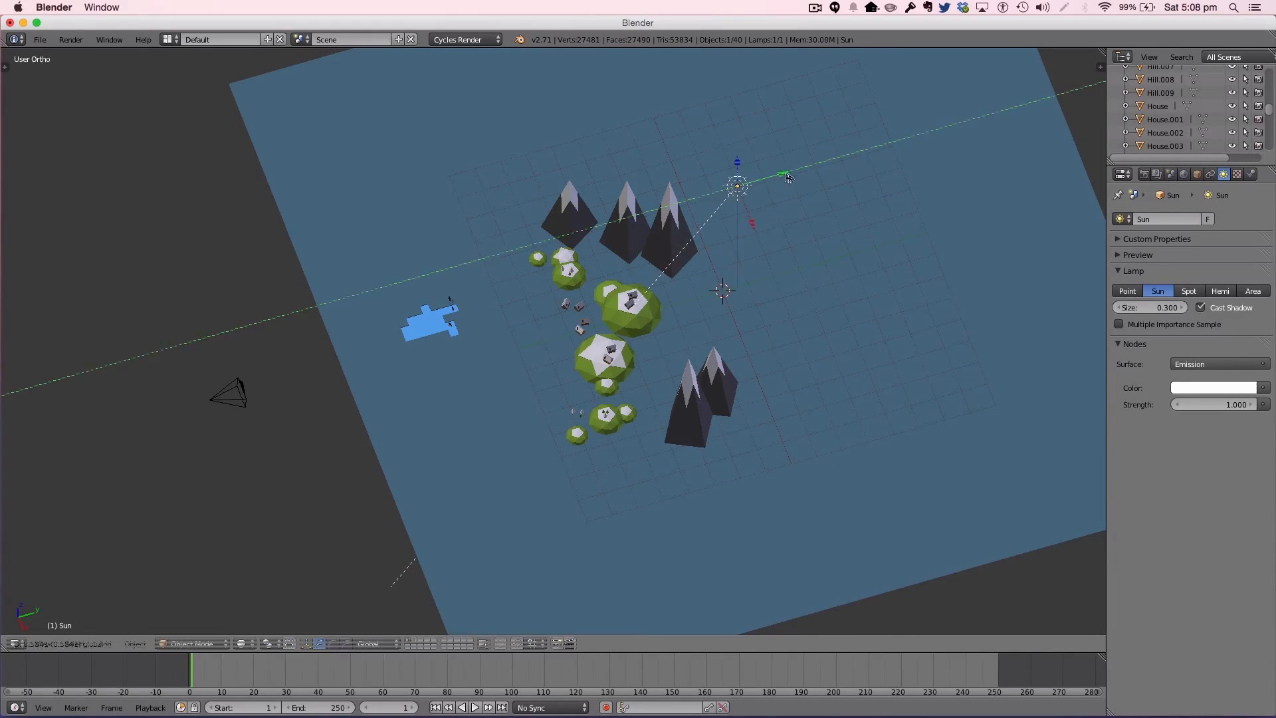
Step: Render the scene, examine the whole image, and return to the 3D view
click(1143, 174)
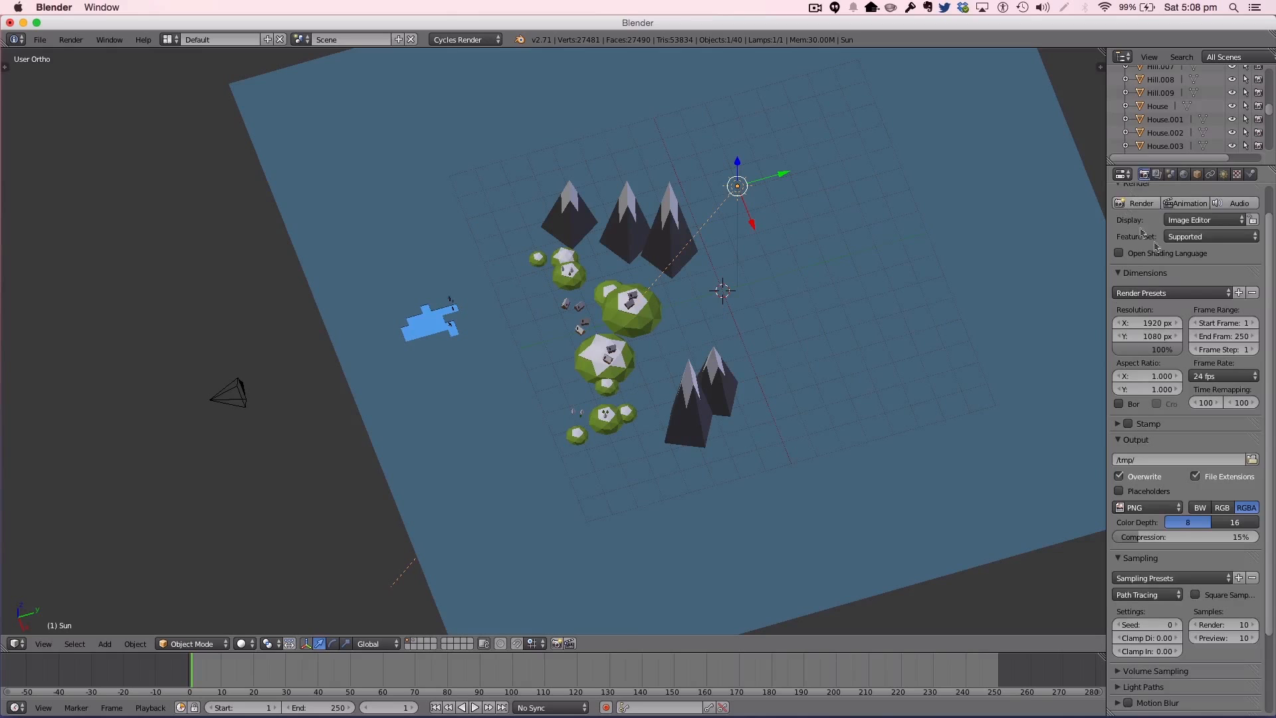
click(1137, 203)
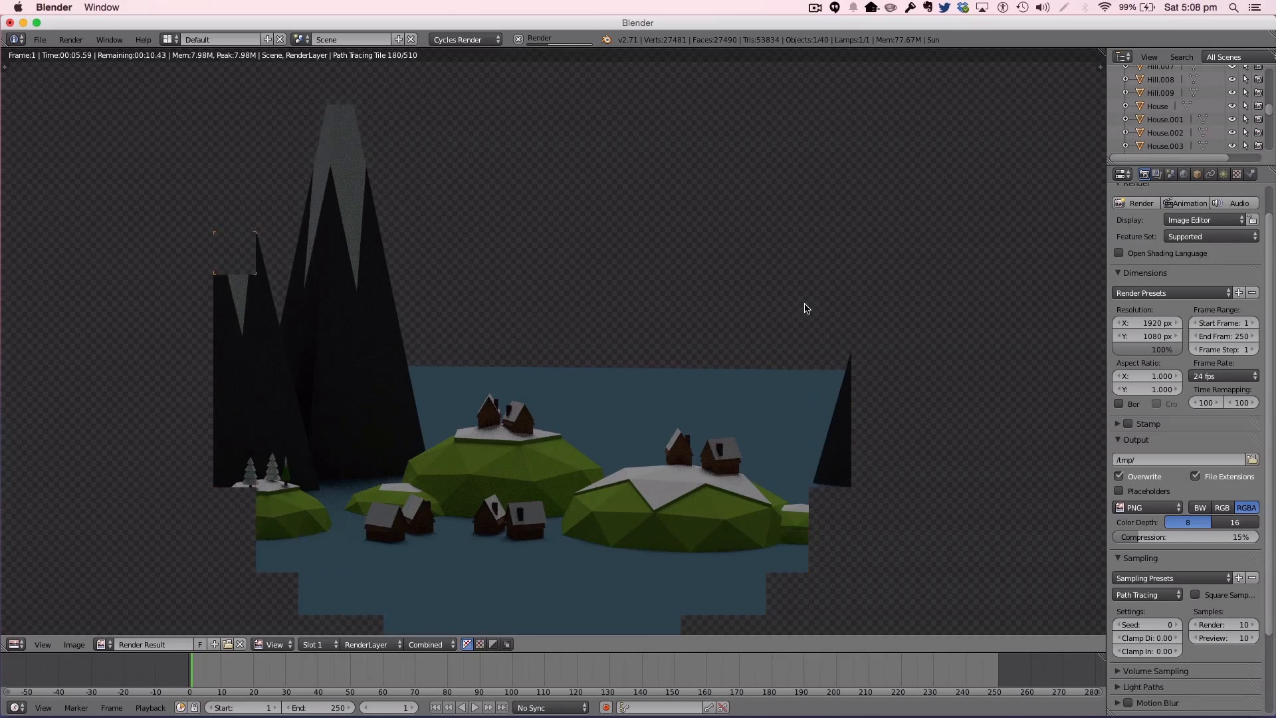
scroll(804, 326, down, 5)
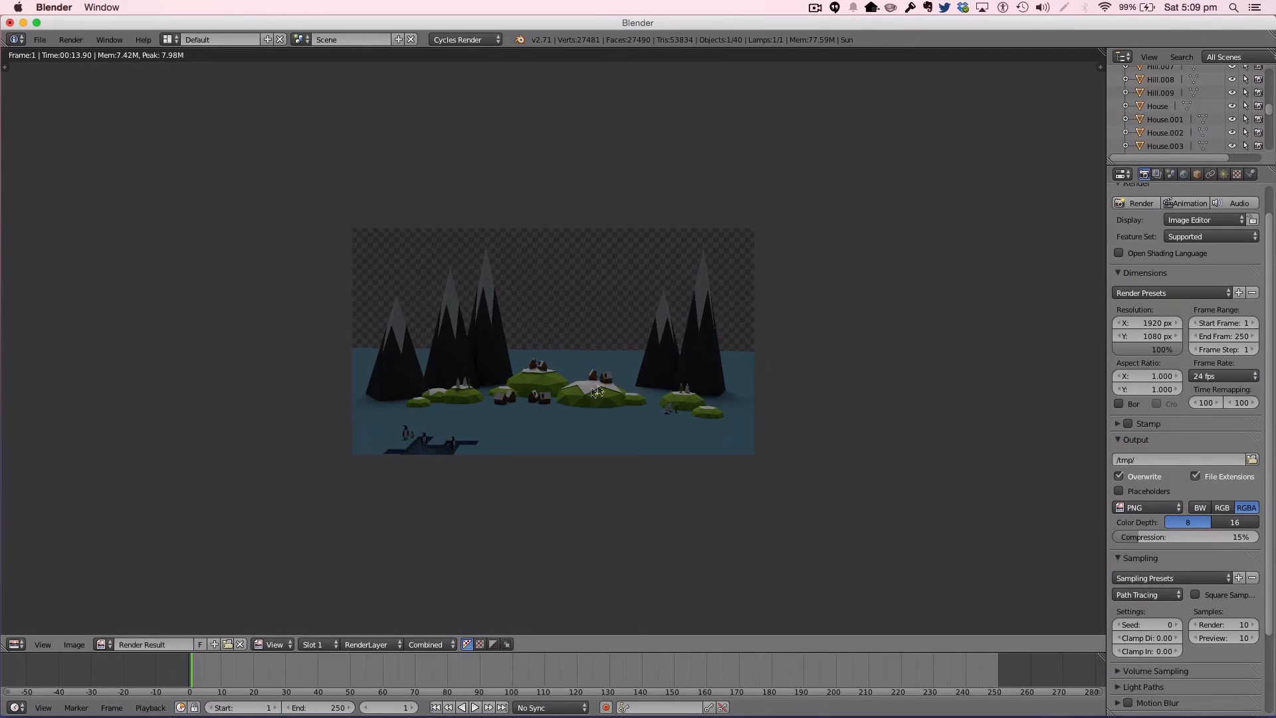
key(Escape)
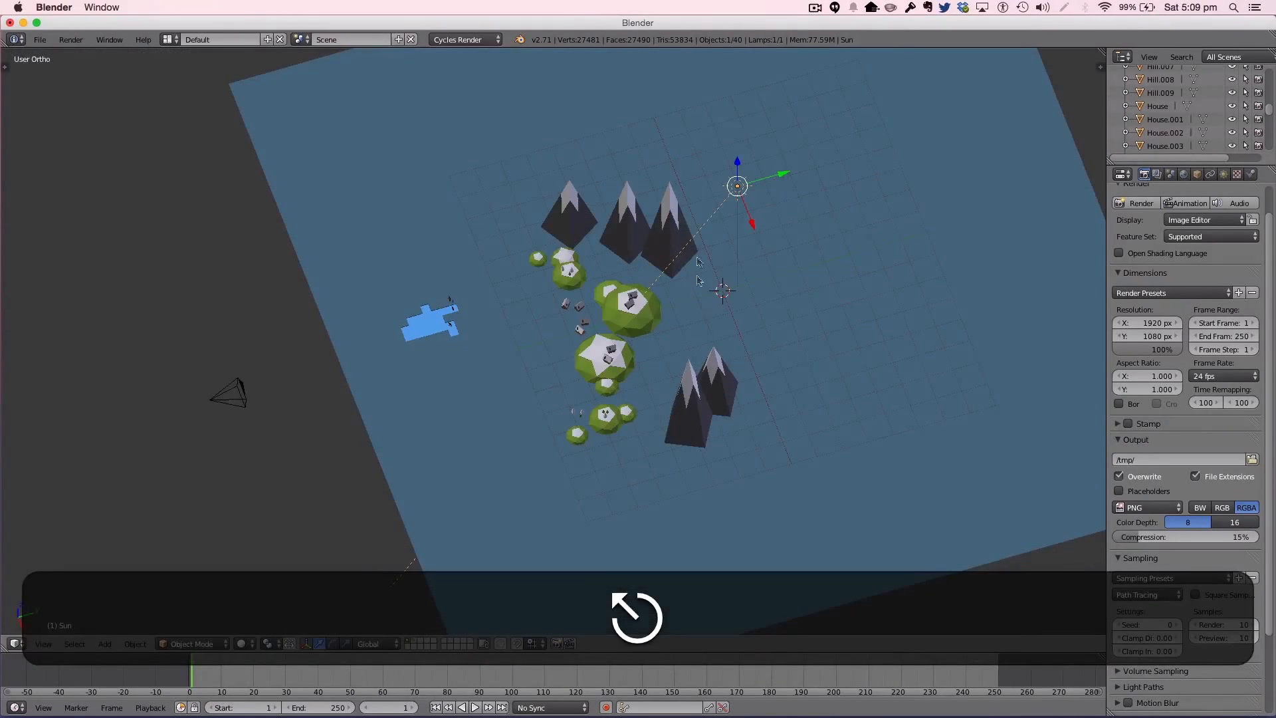
Step: Move the Sun lamp farther along Y away from the camera and rotate it about X to aim at the hills
drag(786, 178, 845, 163)
key(r)
key(x)
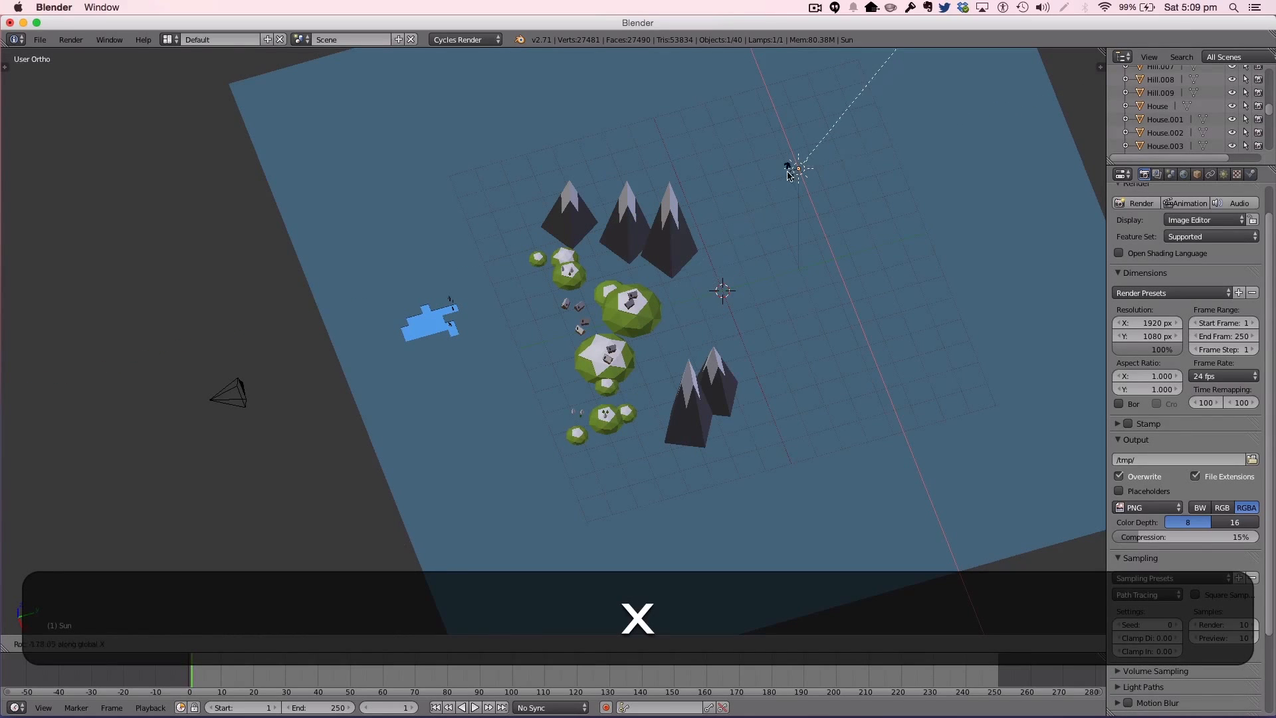
click(873, 163)
Step: Render the scene again to check the new lighting, return to the 3D view and deselect the lamp
click(1153, 204)
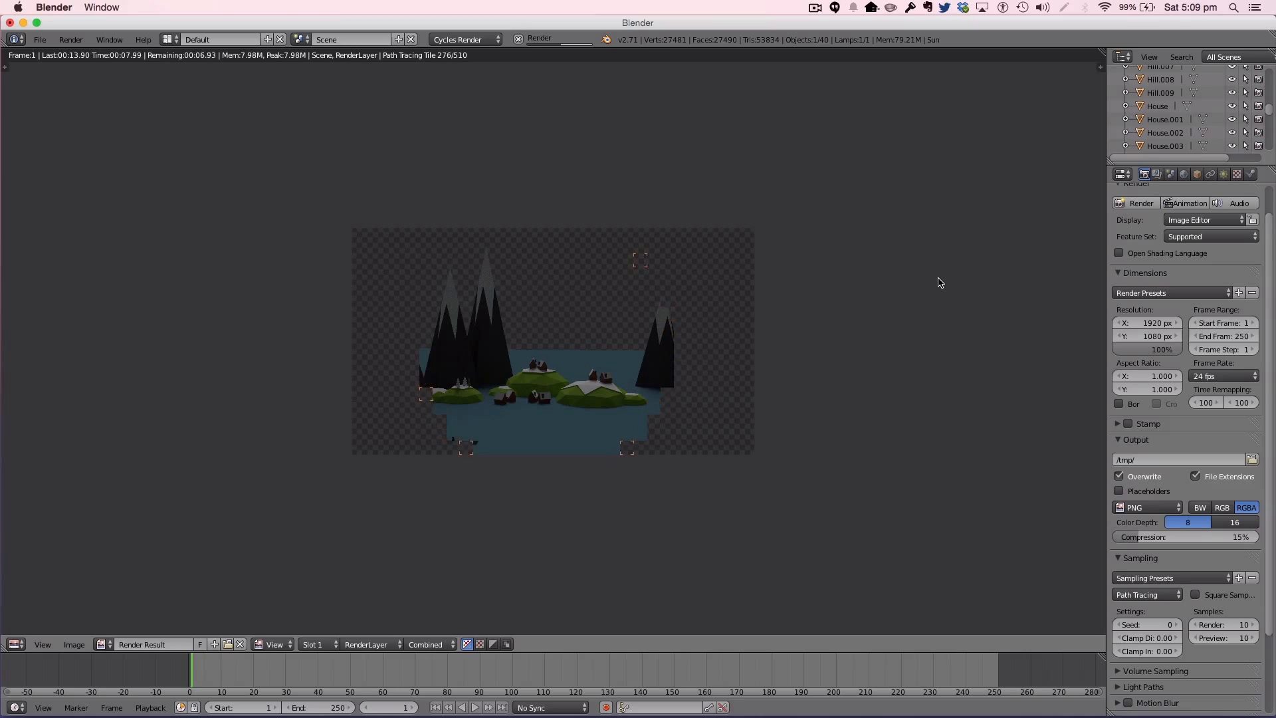
key(Escape)
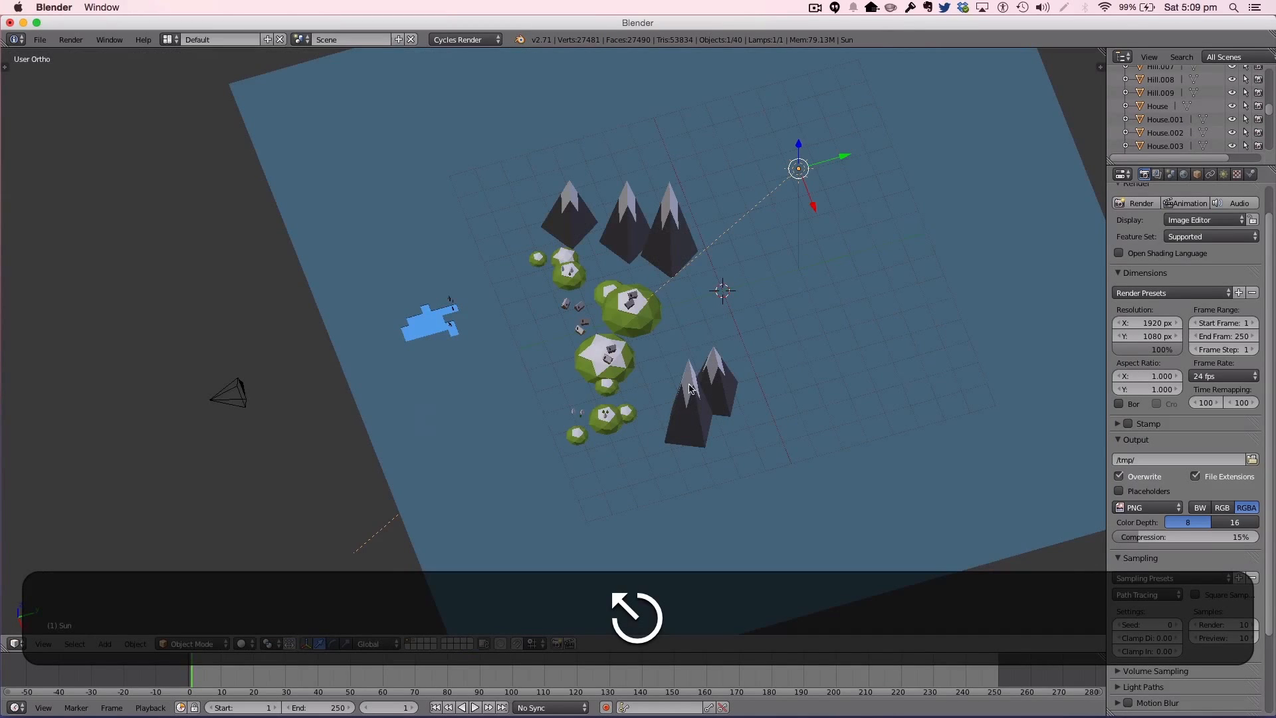
key(a)
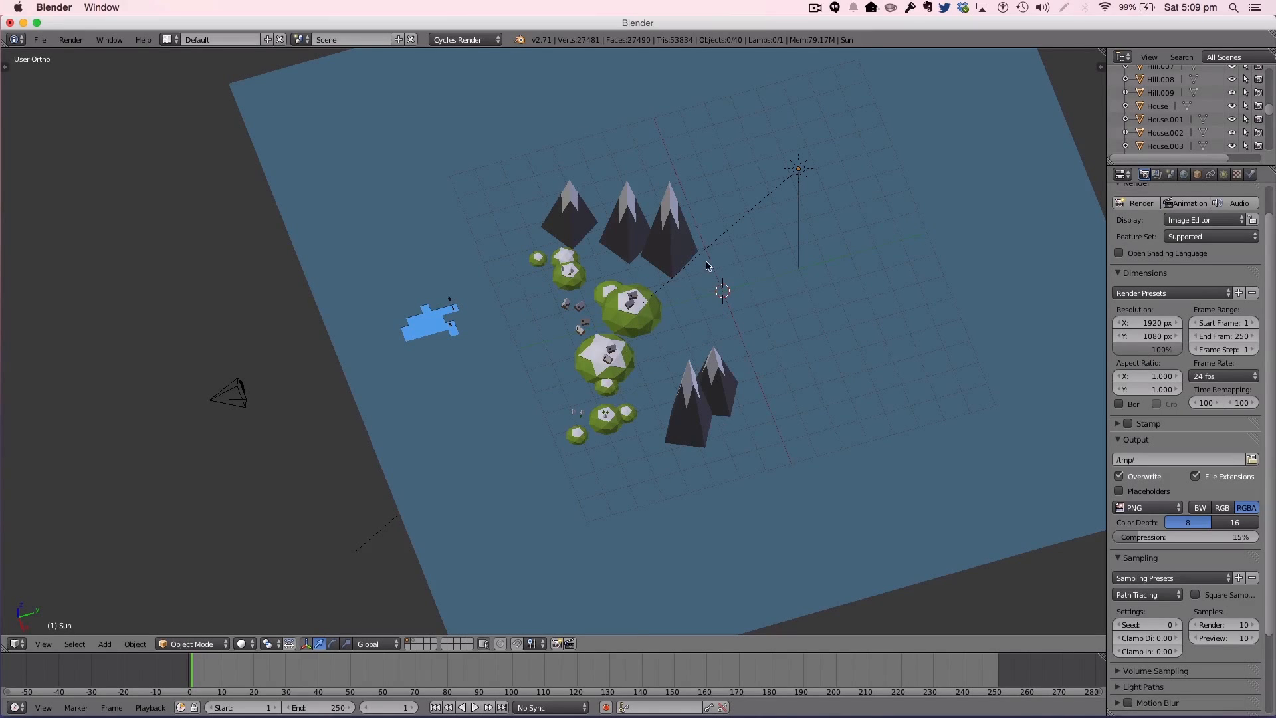
Step: Quit Blender without saving the changes
click(11, 21)
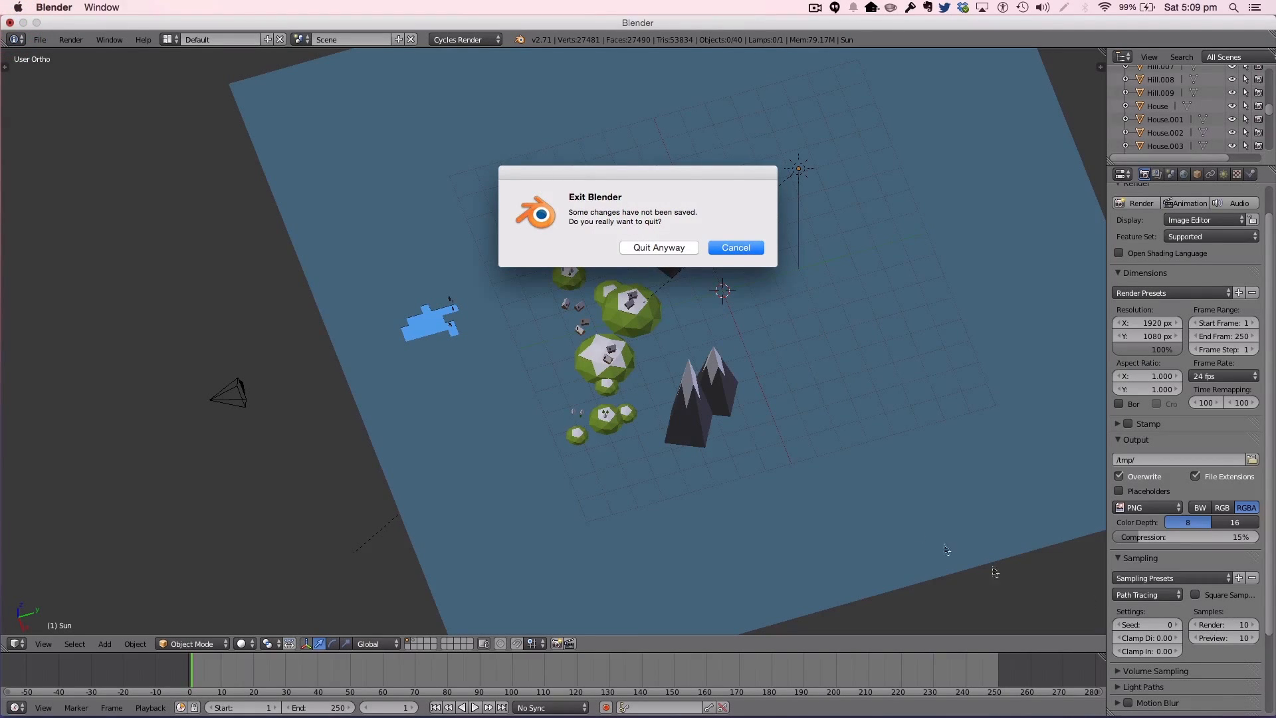
click(667, 247)
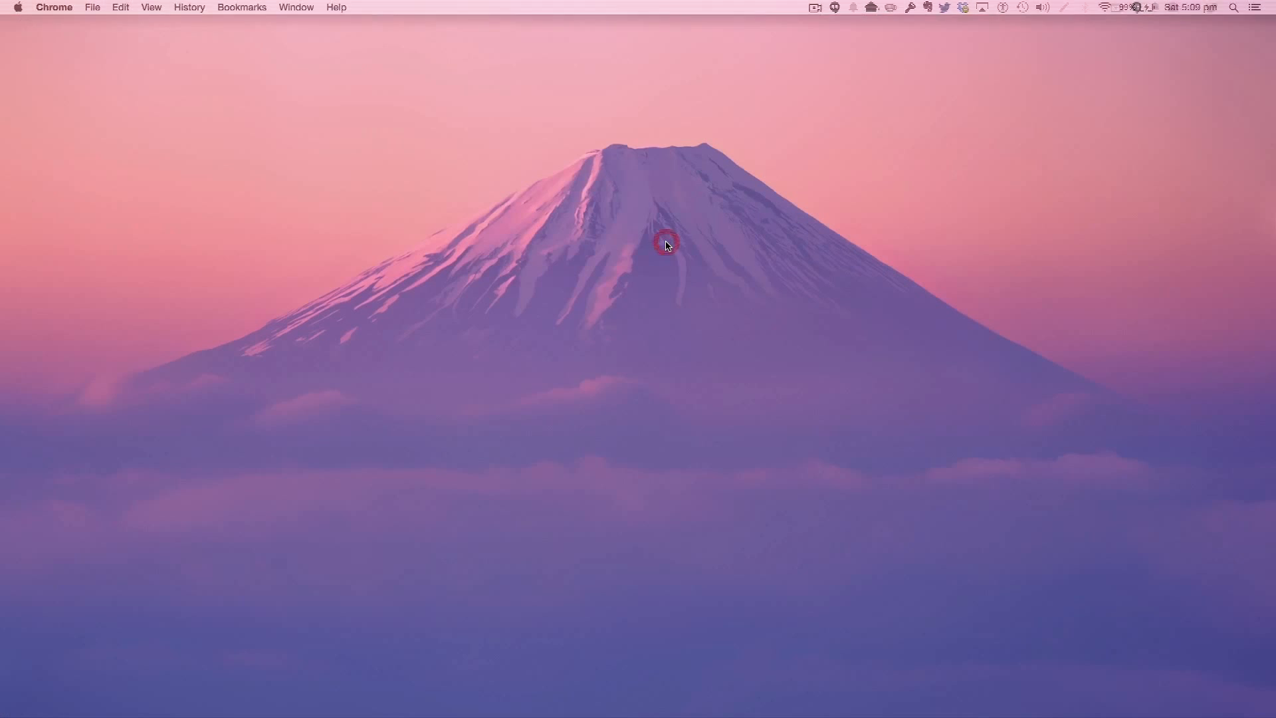
click(815, 7)
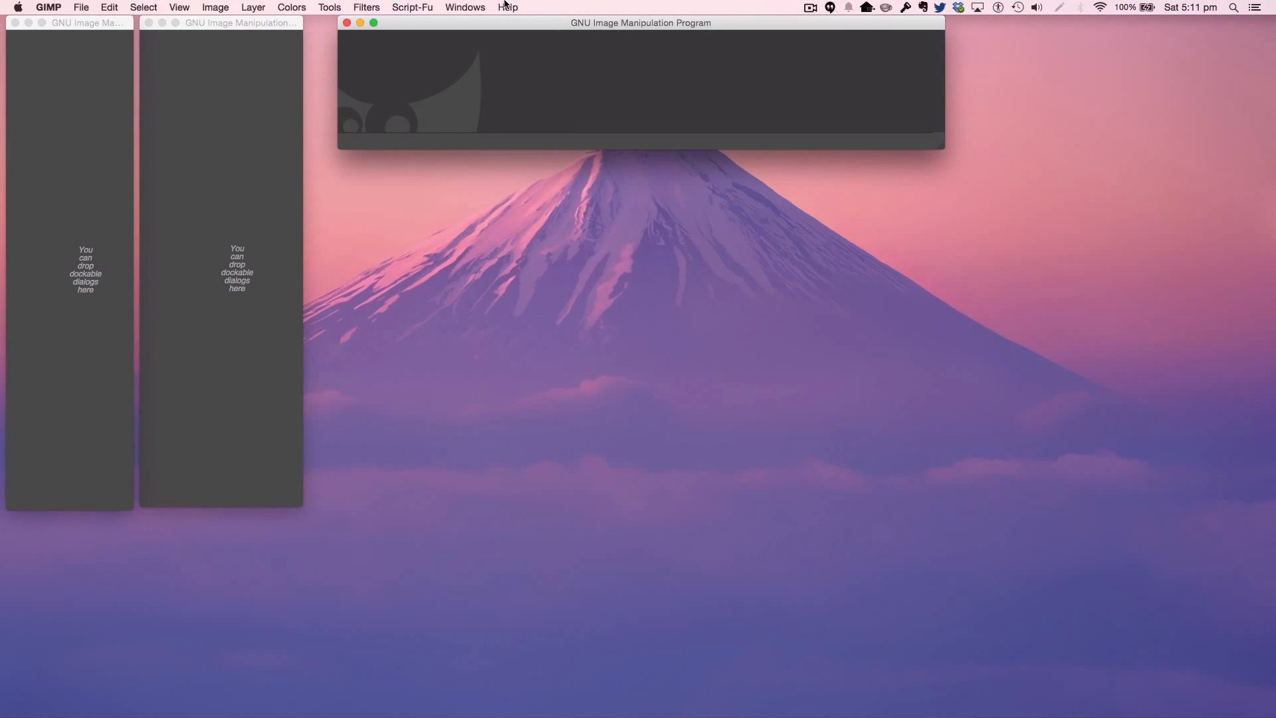
Step: In GIMP, start opening an image and browse from Pictures through Graphics, Graphics and Blender to the Low Poly Icy World folder
click(81, 8)
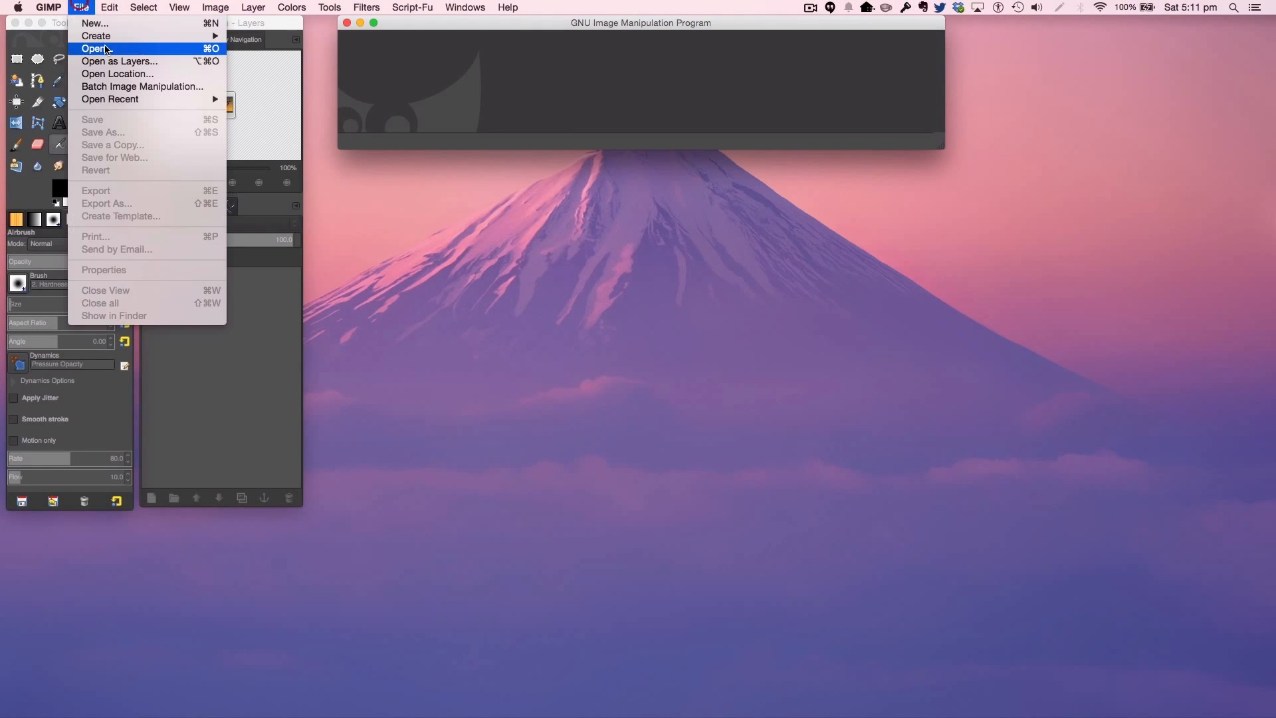
click(107, 49)
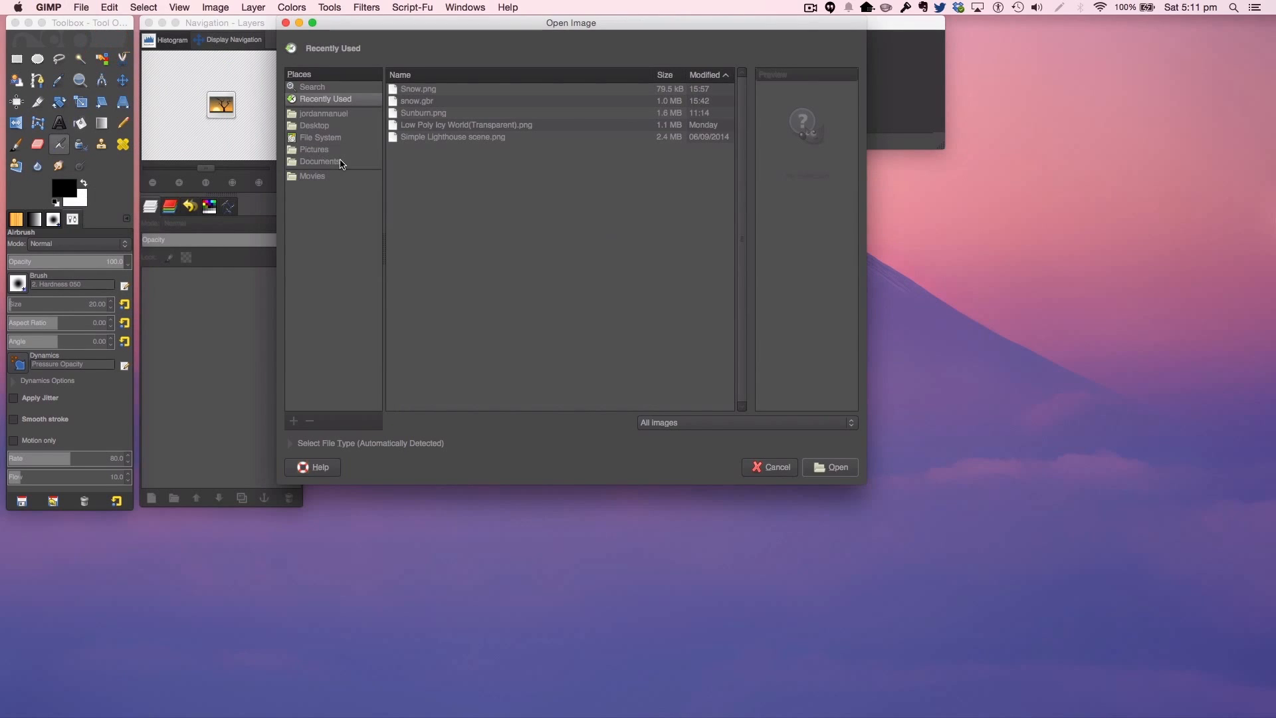
click(336, 150)
double_click(444, 99)
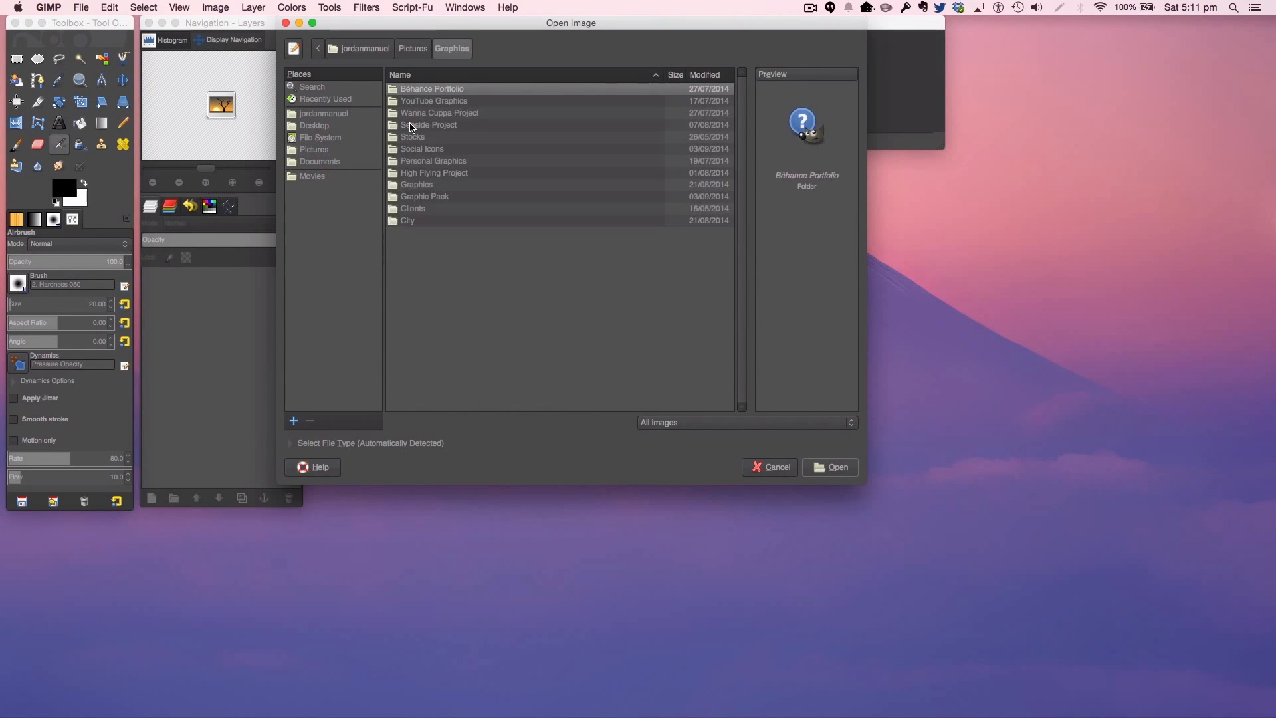
double_click(424, 191)
double_click(429, 160)
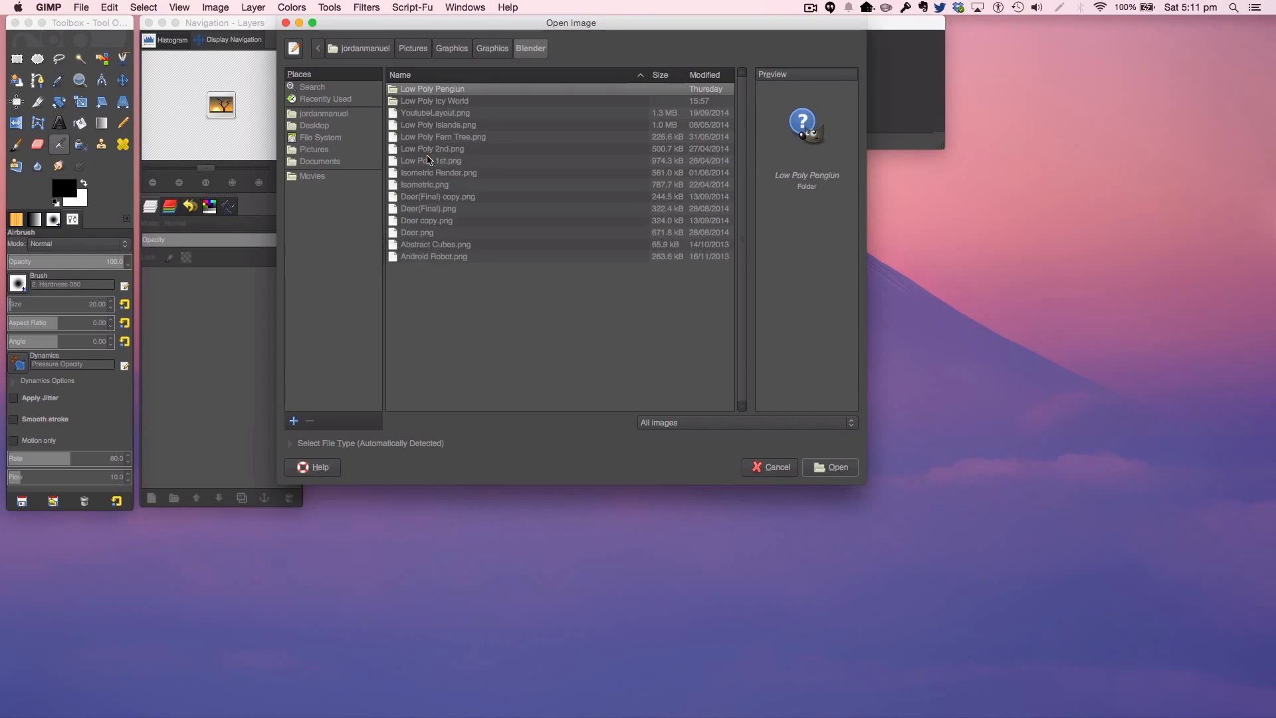
double_click(434, 102)
Step: Open the image Low Poly Icy World(Transparent).png from the folder
click(475, 115)
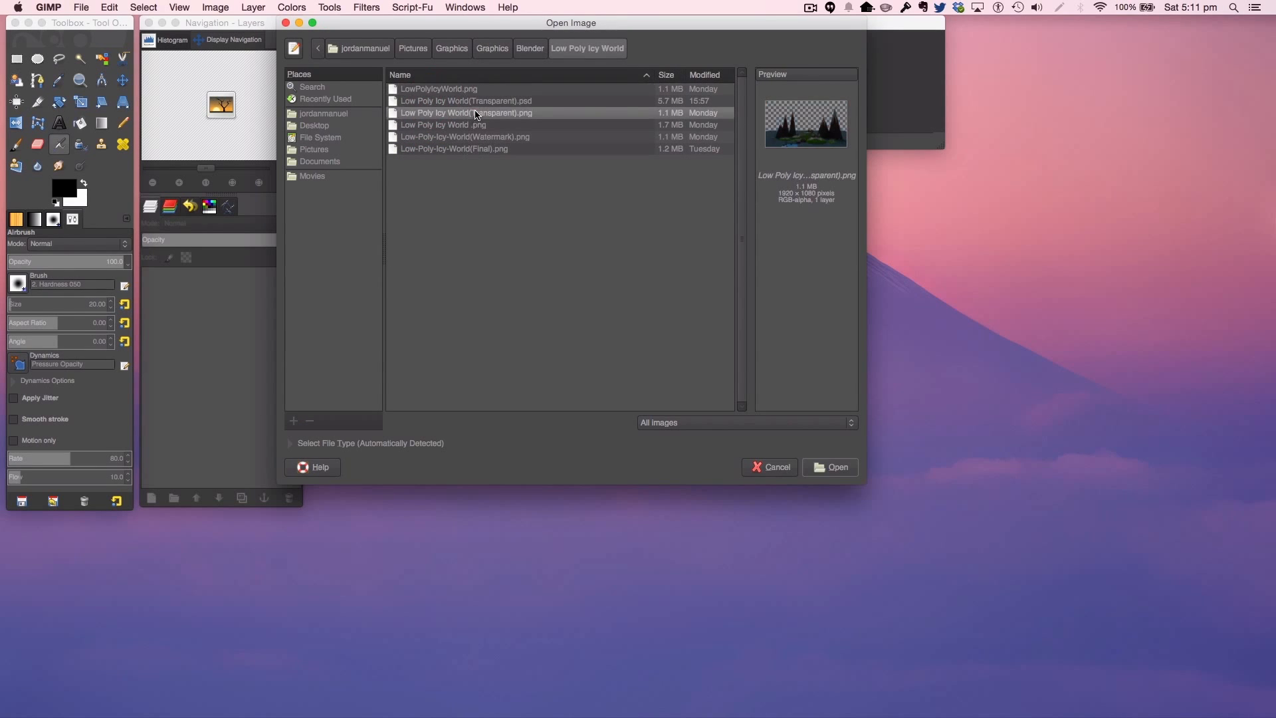
click(472, 101)
click(487, 113)
double_click(487, 112)
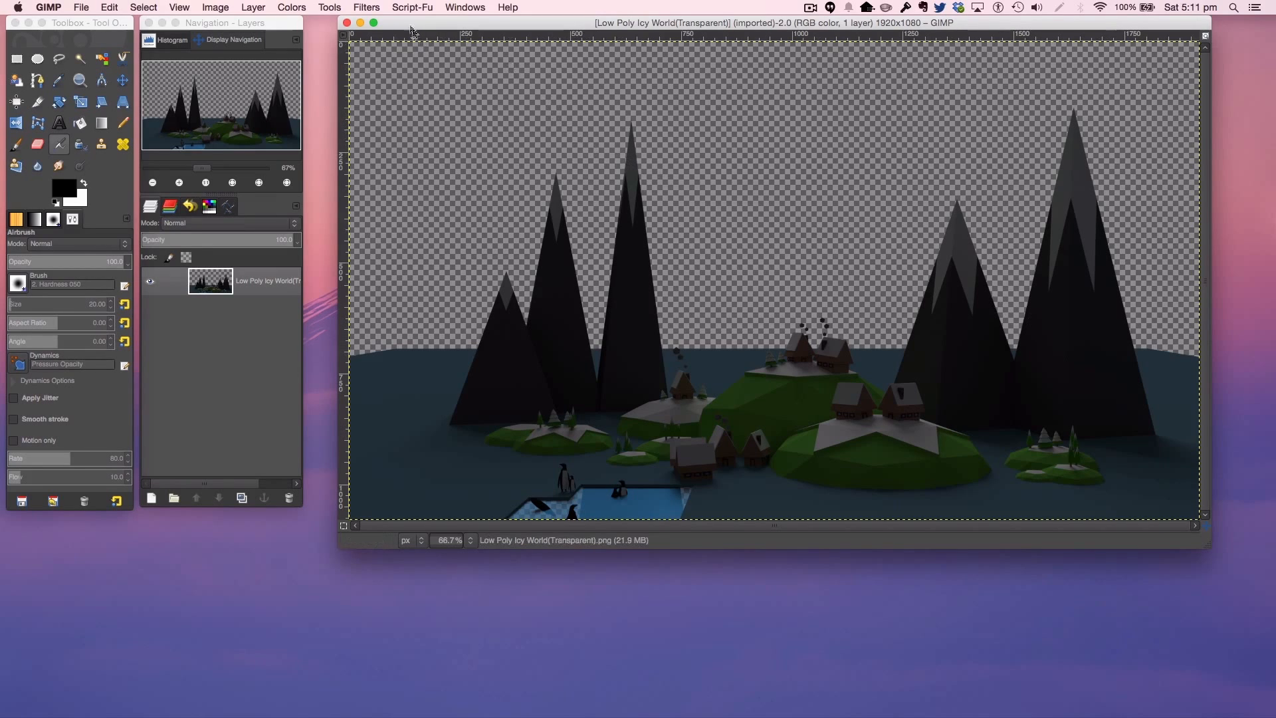
Step: Brighten the render's darker tones with a two-point Curves adjustment on the Value channel, placing the midtone point at about 133, 138
click(293, 7)
click(312, 105)
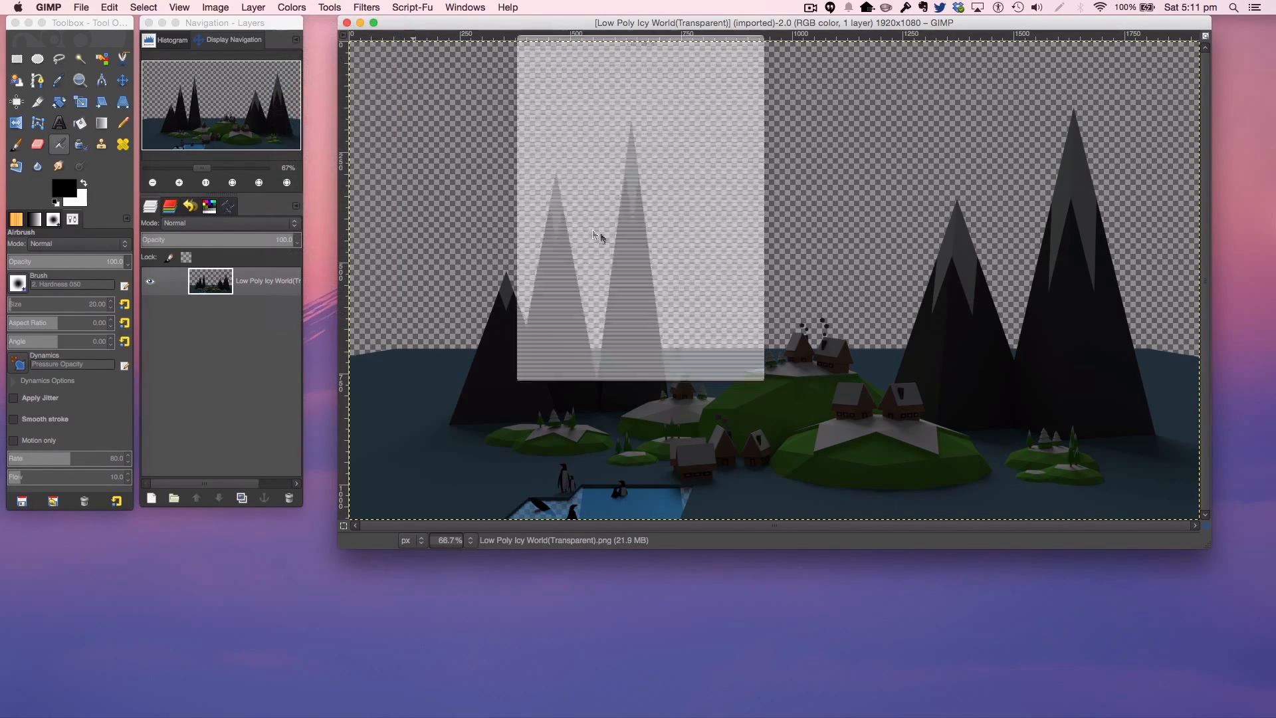
drag(590, 253, 669, 190)
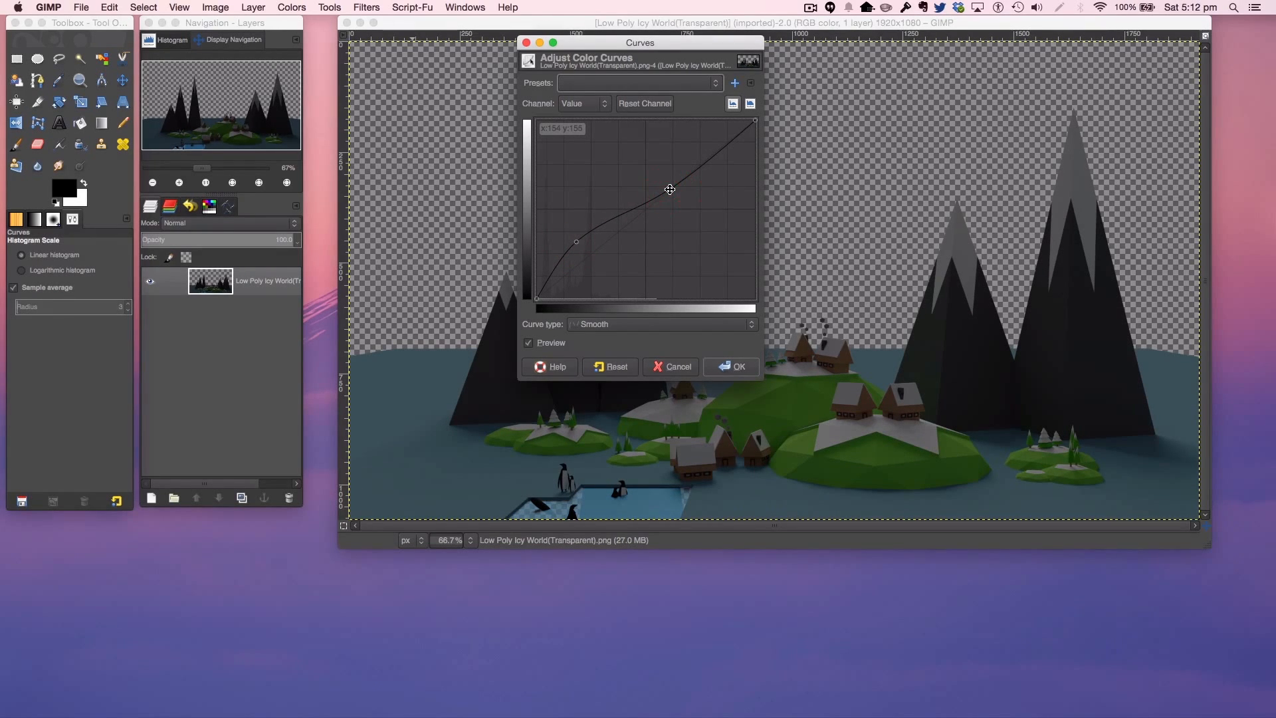
drag(575, 246, 573, 251)
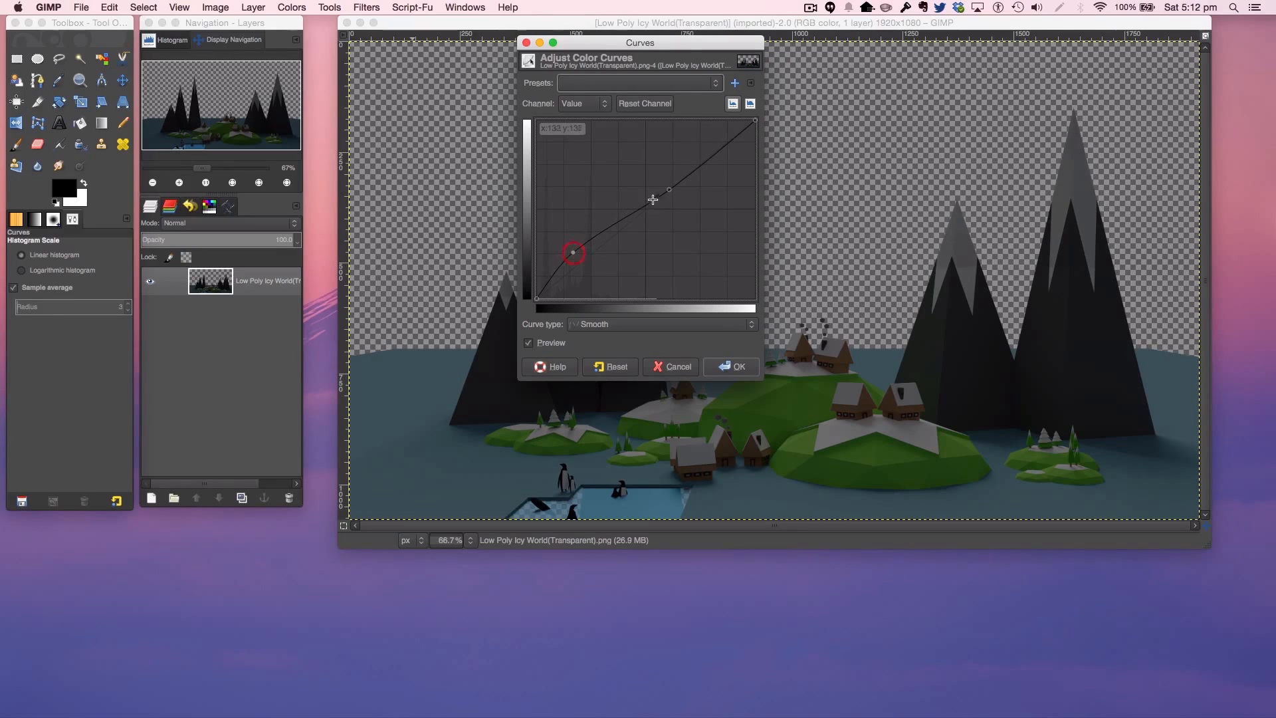
mouse_move(668, 190)
mouse_down()
mouse_move(630, 210)
mouse_move(627, 237)
mouse_move(632, 222)
mouse_move(609, 208)
mouse_move(609, 243)
mouse_move(651, 203)
mouse_up()
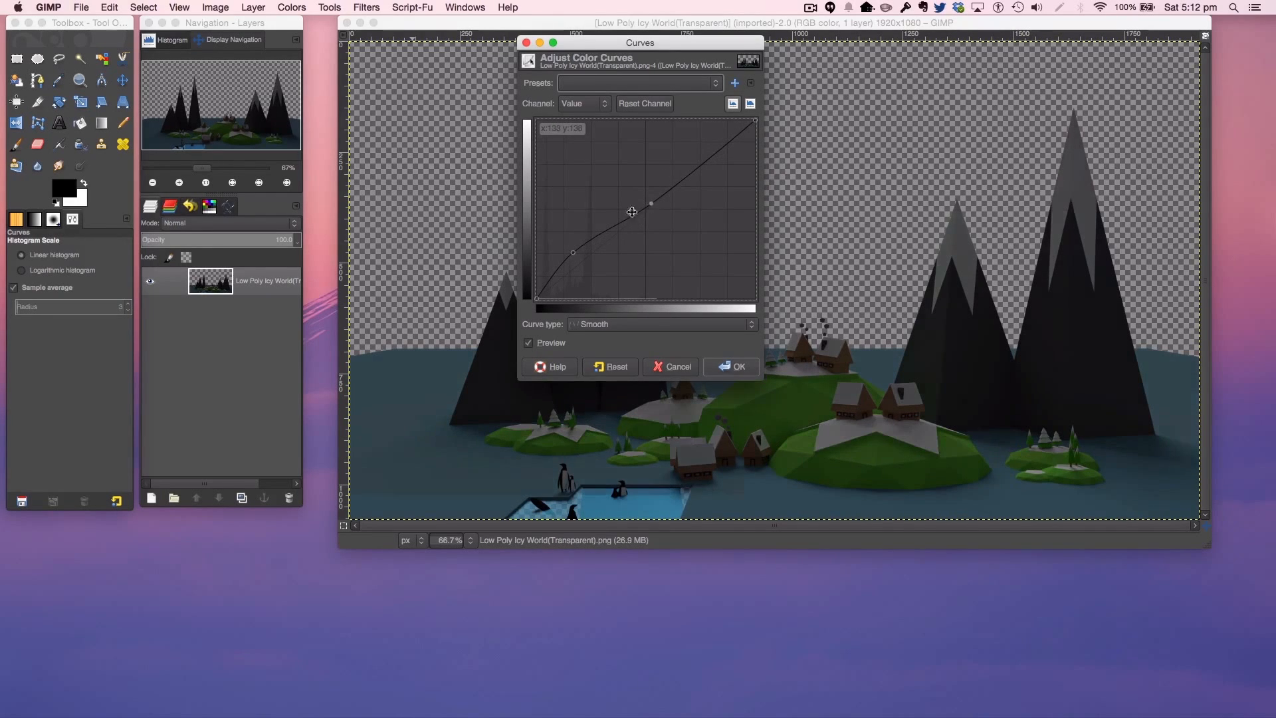
mouse_move(573, 252)
mouse_down()
mouse_move(574, 238)
mouse_move(582, 250)
mouse_up()
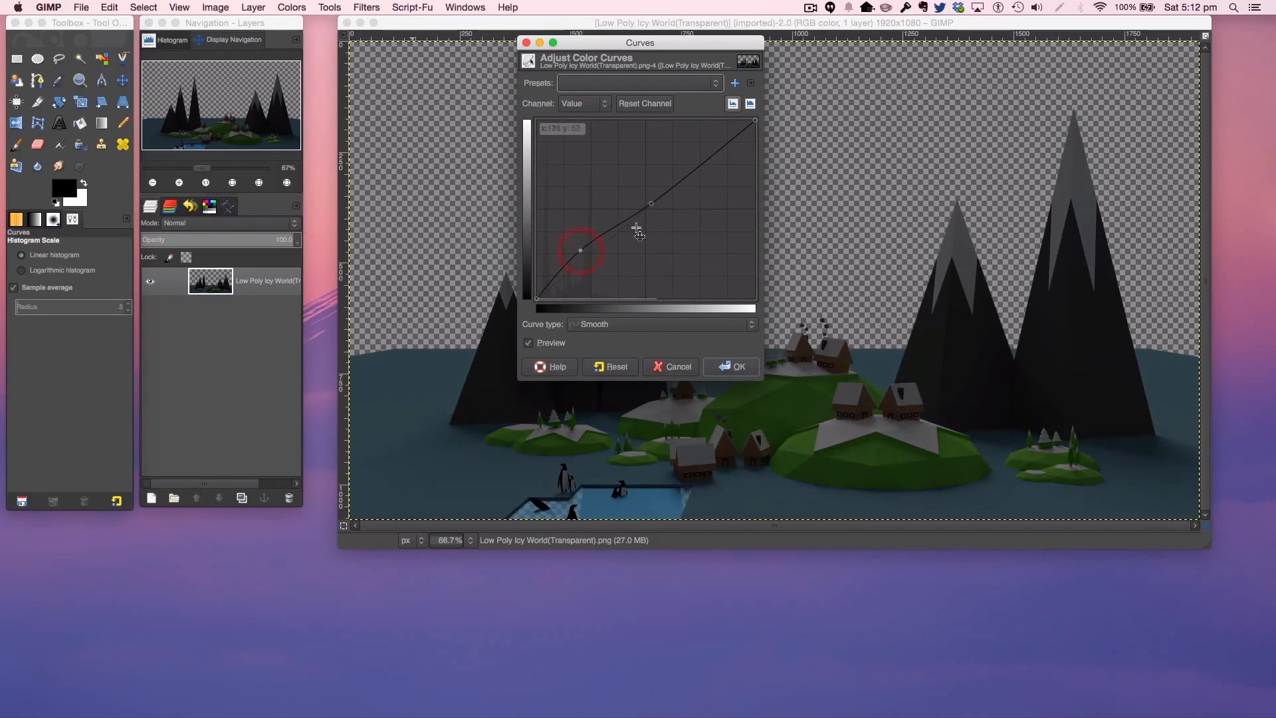
click(733, 366)
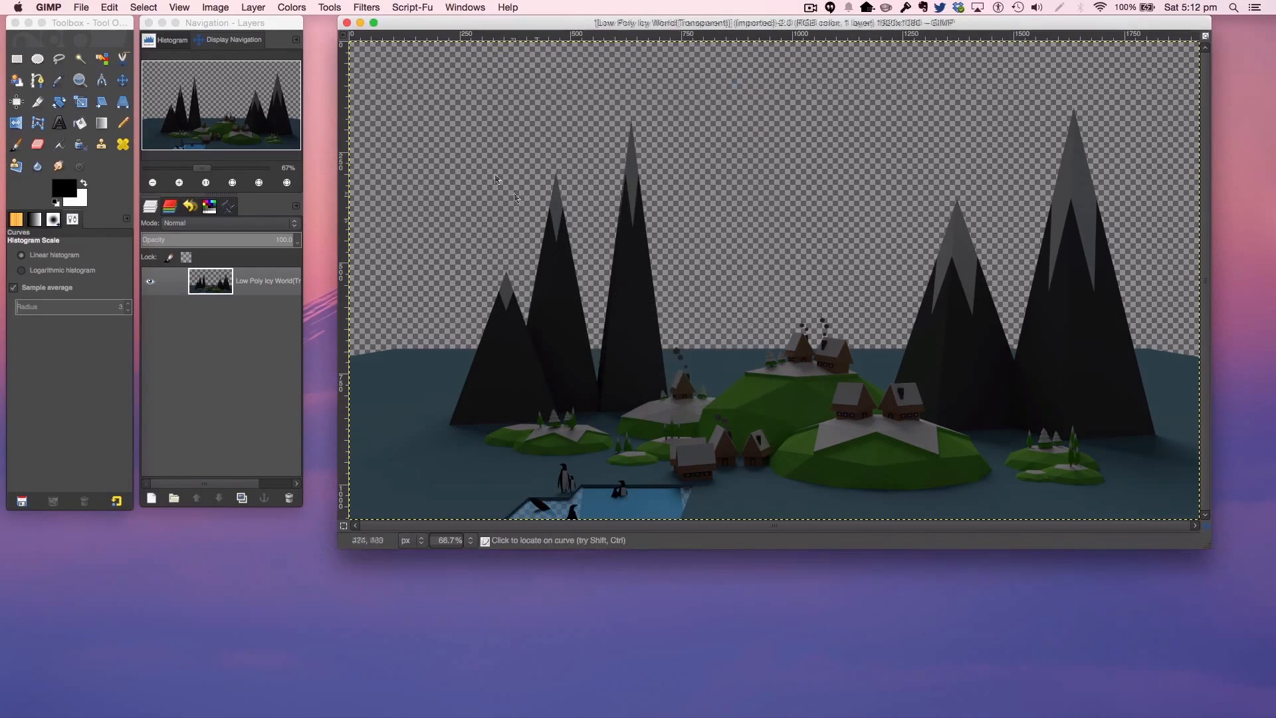
Step: Apply a Brightness-Contrast adjustment to the render with brightness 26 and contrast 30
click(214, 4)
click(312, 62)
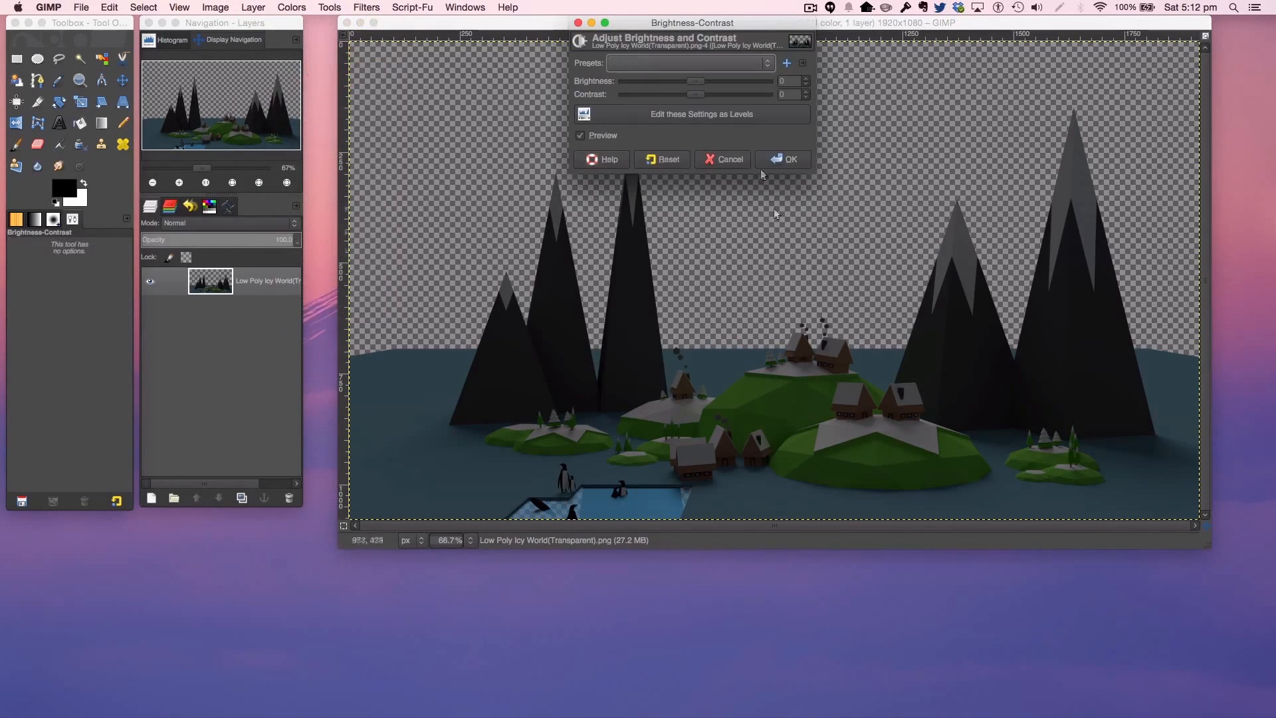
click(781, 80)
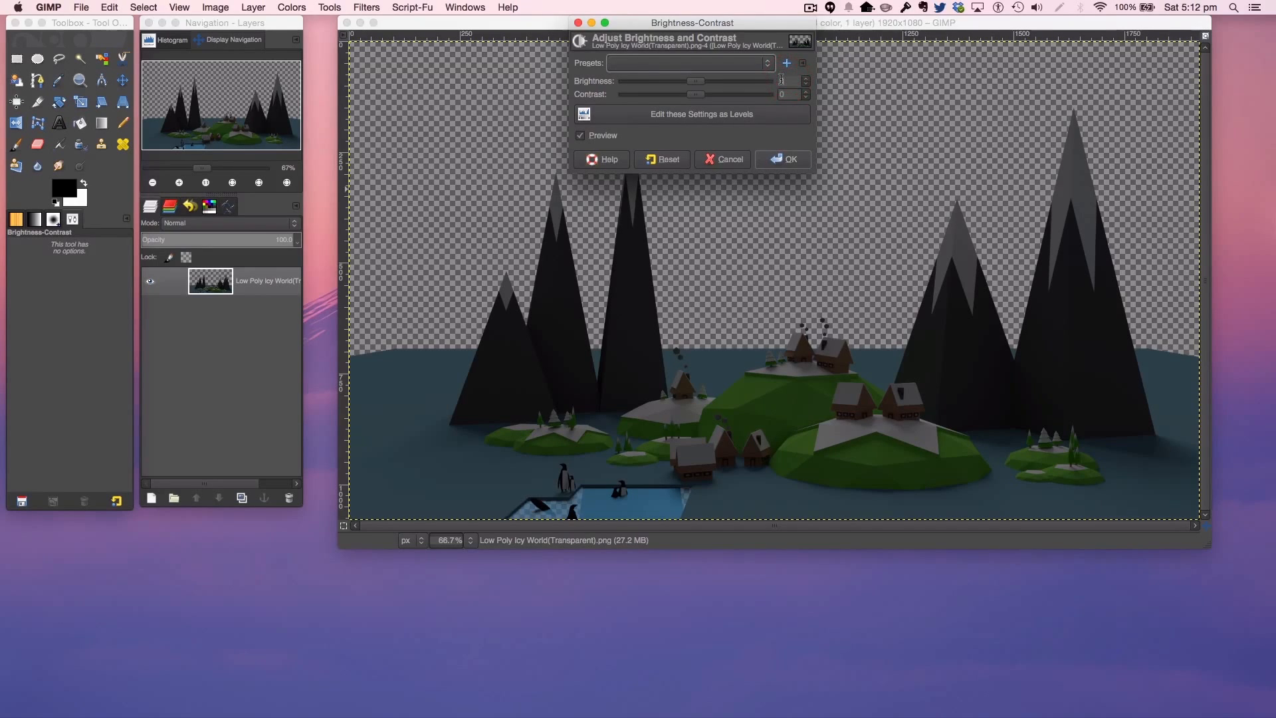
text(26)
key(Tab)
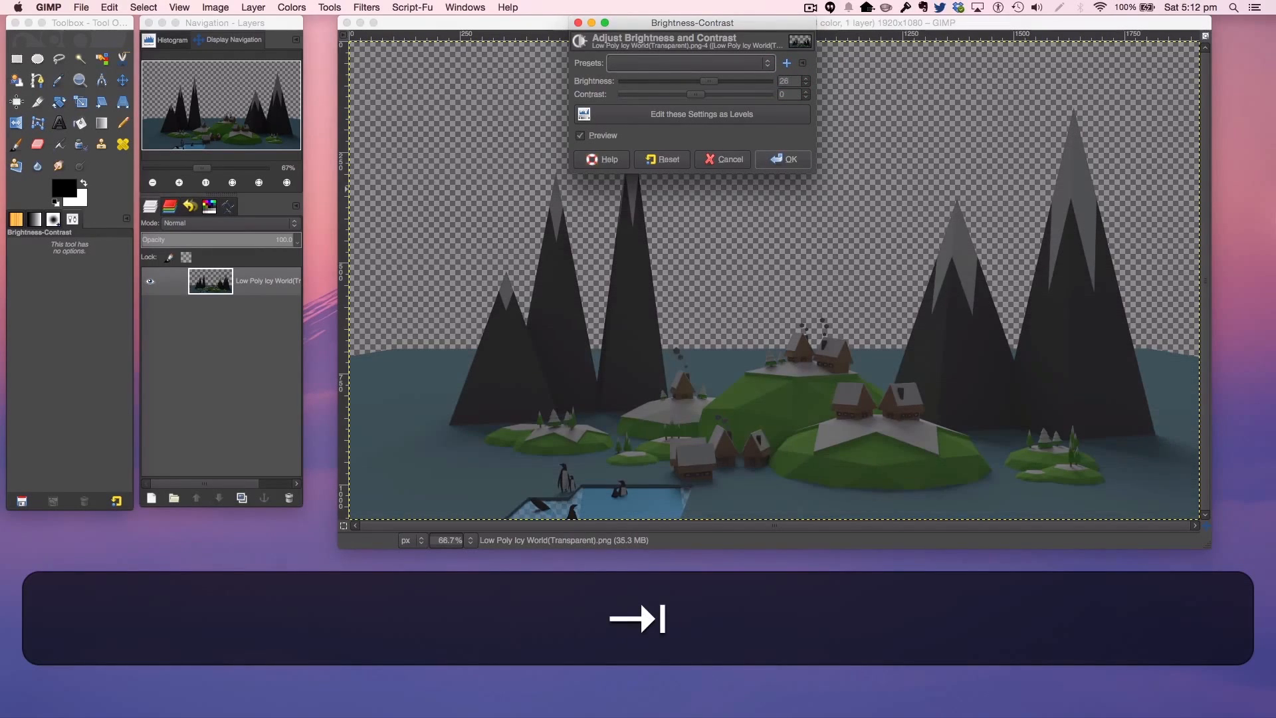
text(0)
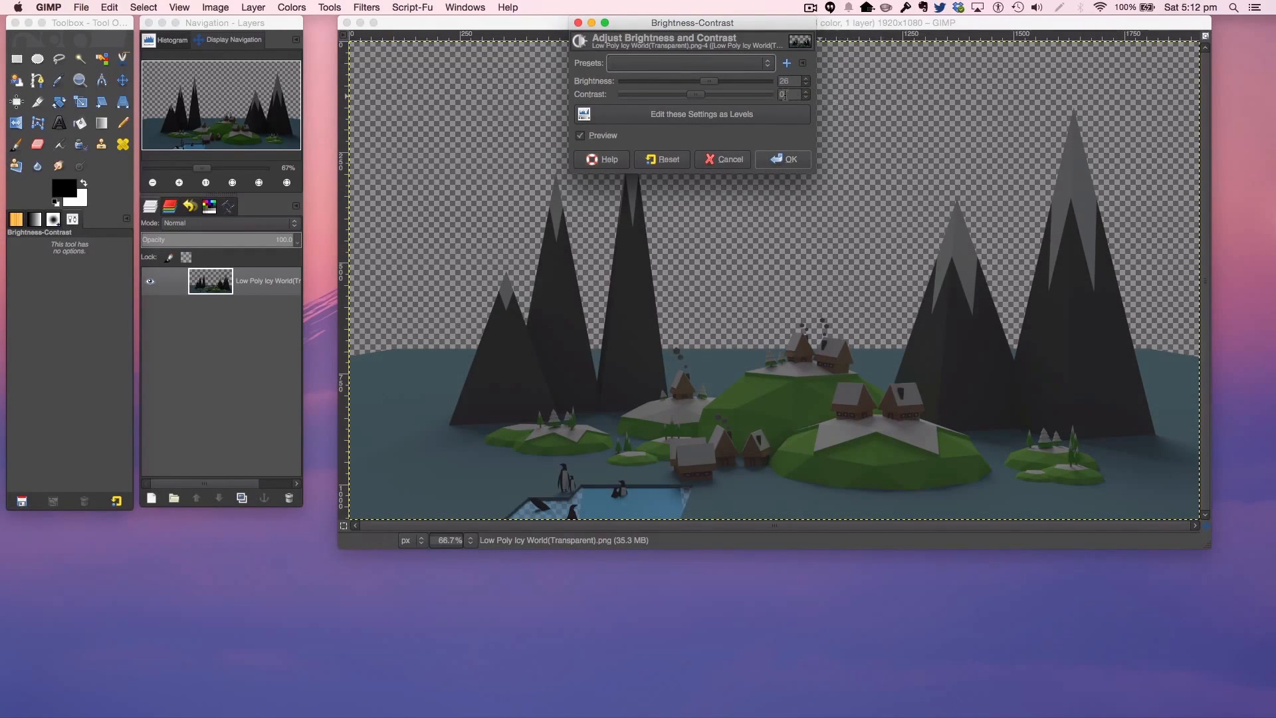
text(30)
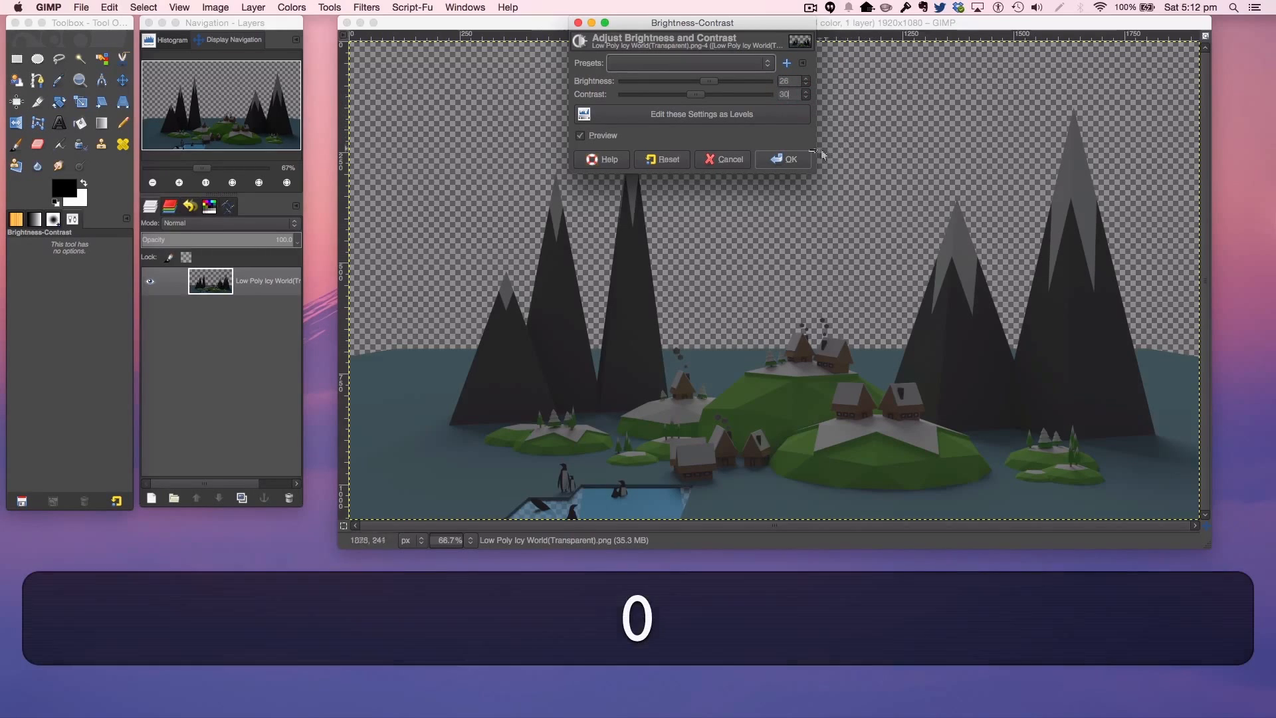
click(789, 164)
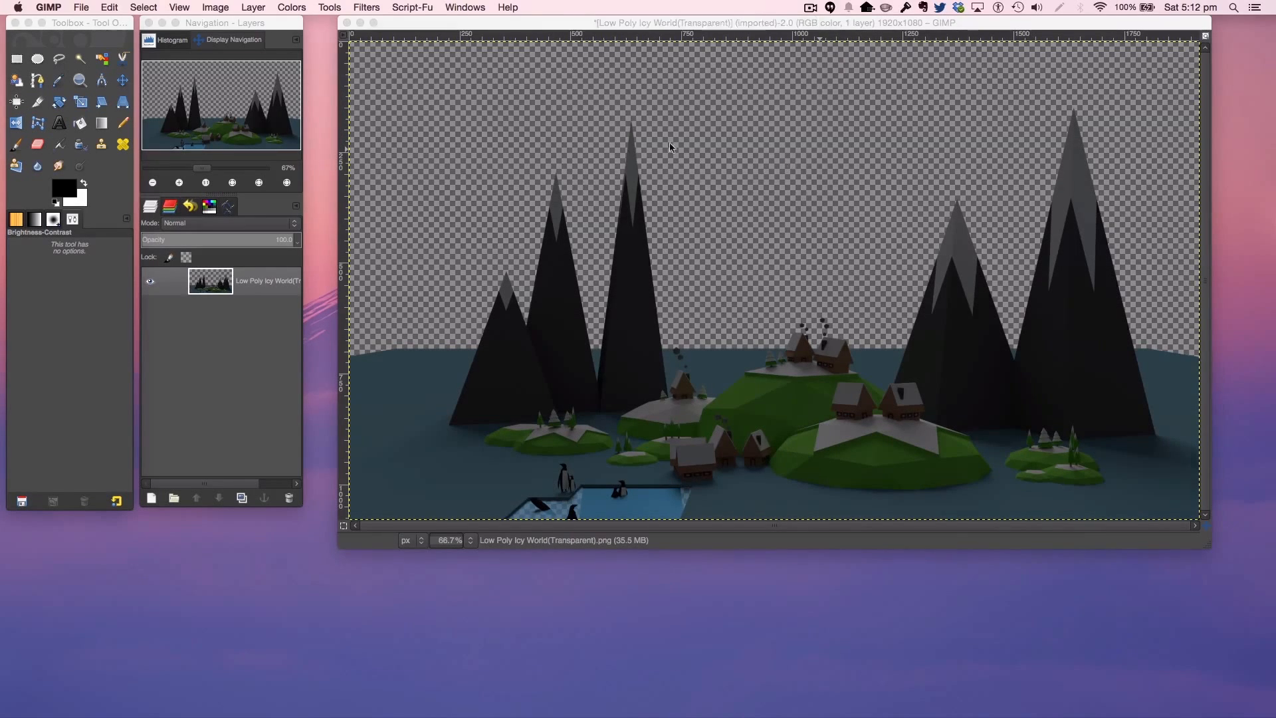
Step: Brighten the render again with a Value curve raised through points at about 52, 73 and 98, 119
click(352, 7)
mouse_move(291, 8)
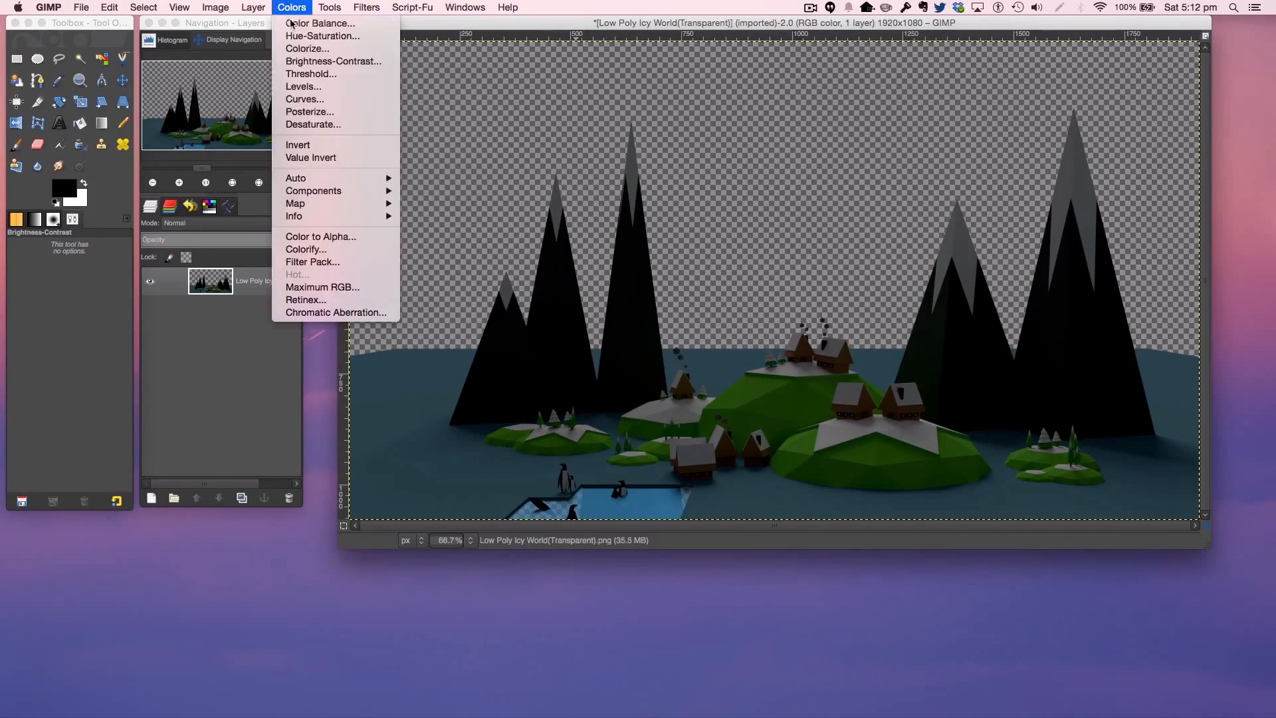
drag(592, 232, 620, 200)
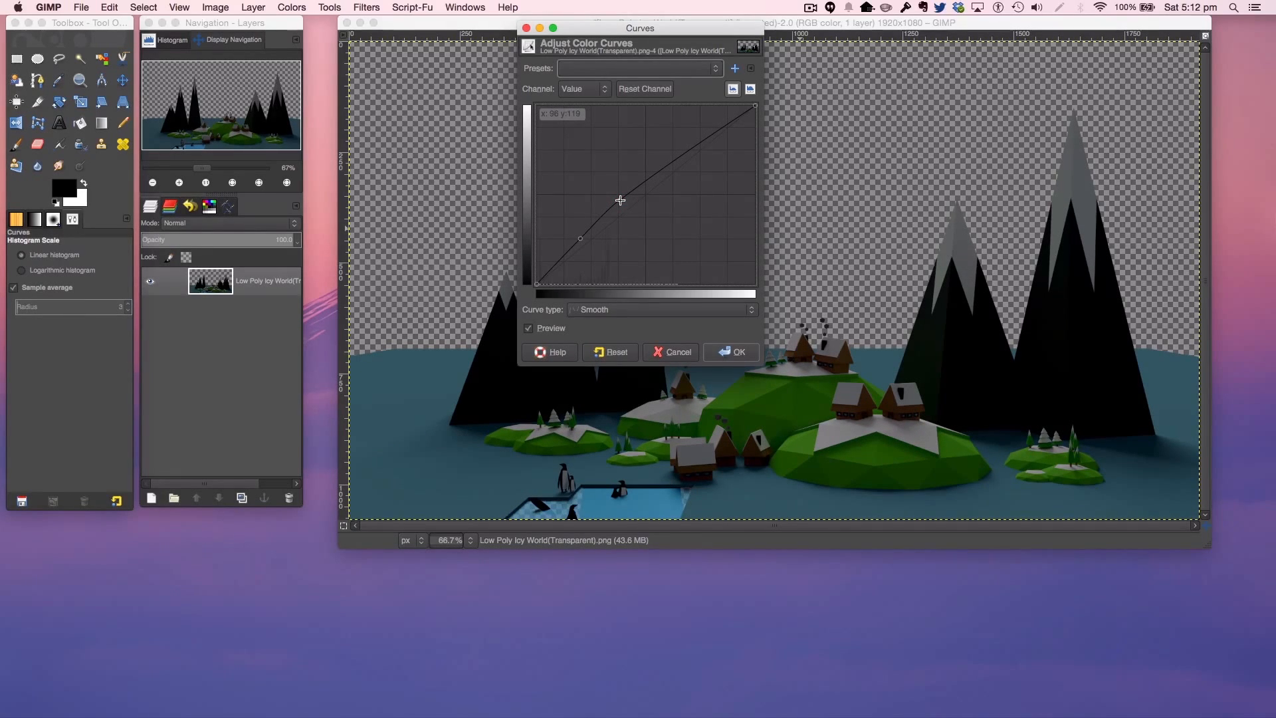
drag(578, 240, 583, 233)
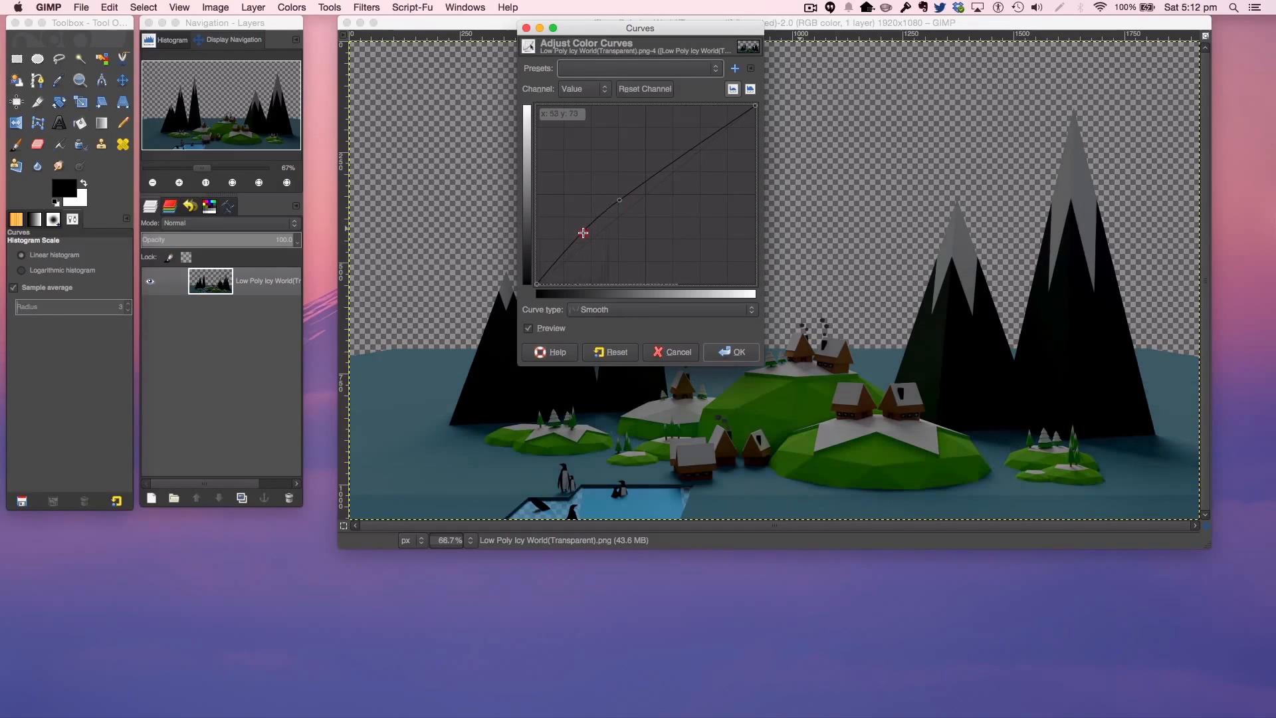
drag(622, 197, 622, 197)
click(731, 351)
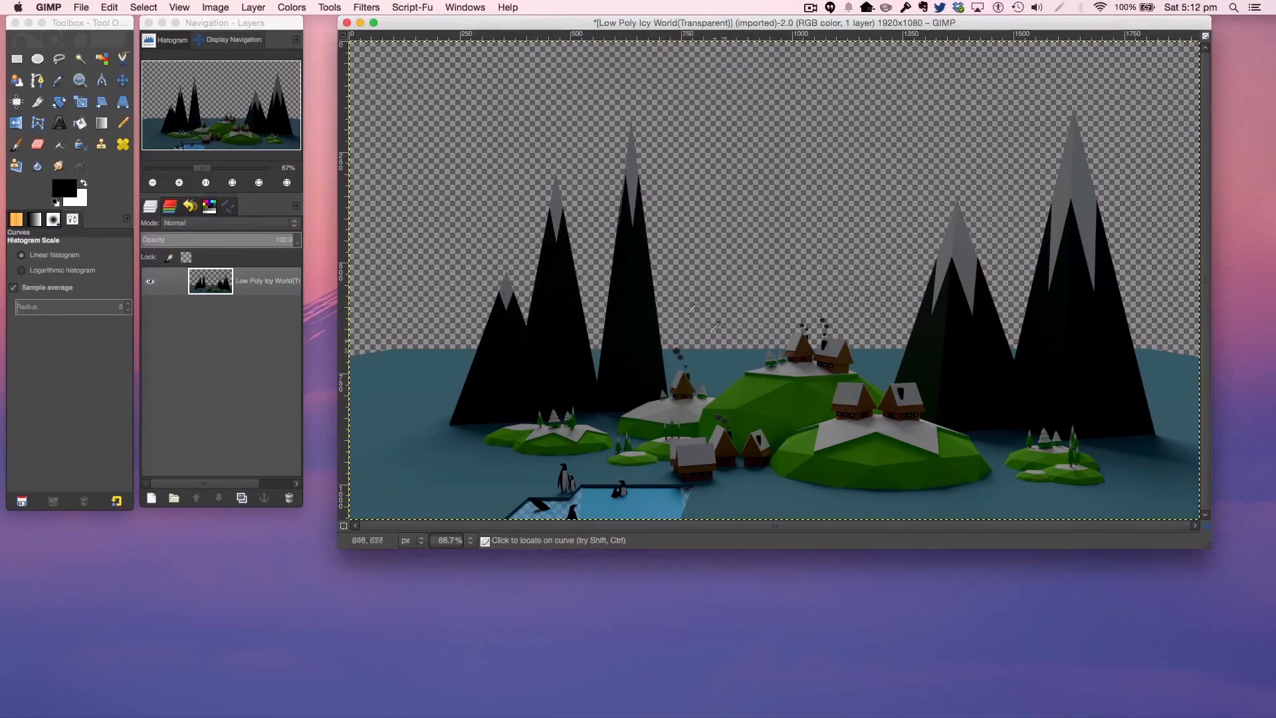
Step: Apply another Brightness-Contrast adjustment to the render with brightness 40 and contrast 72
click(292, 7)
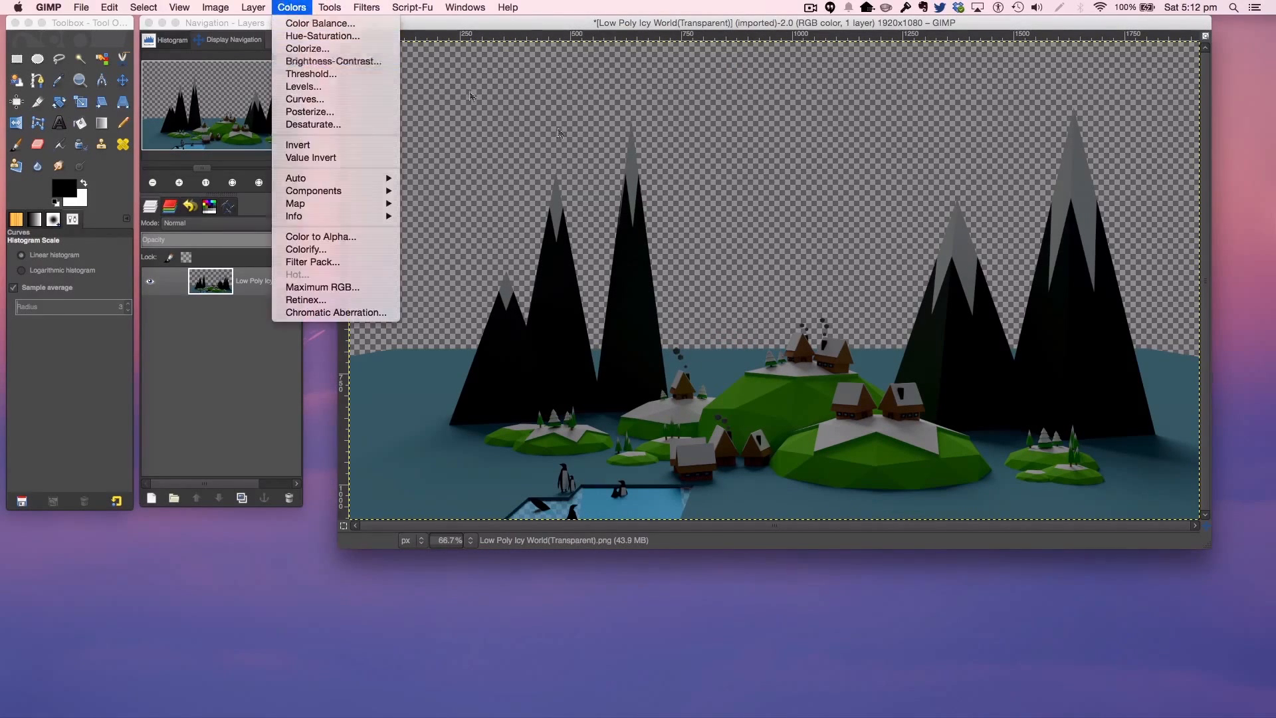
click(346, 61)
drag(696, 81, 710, 82)
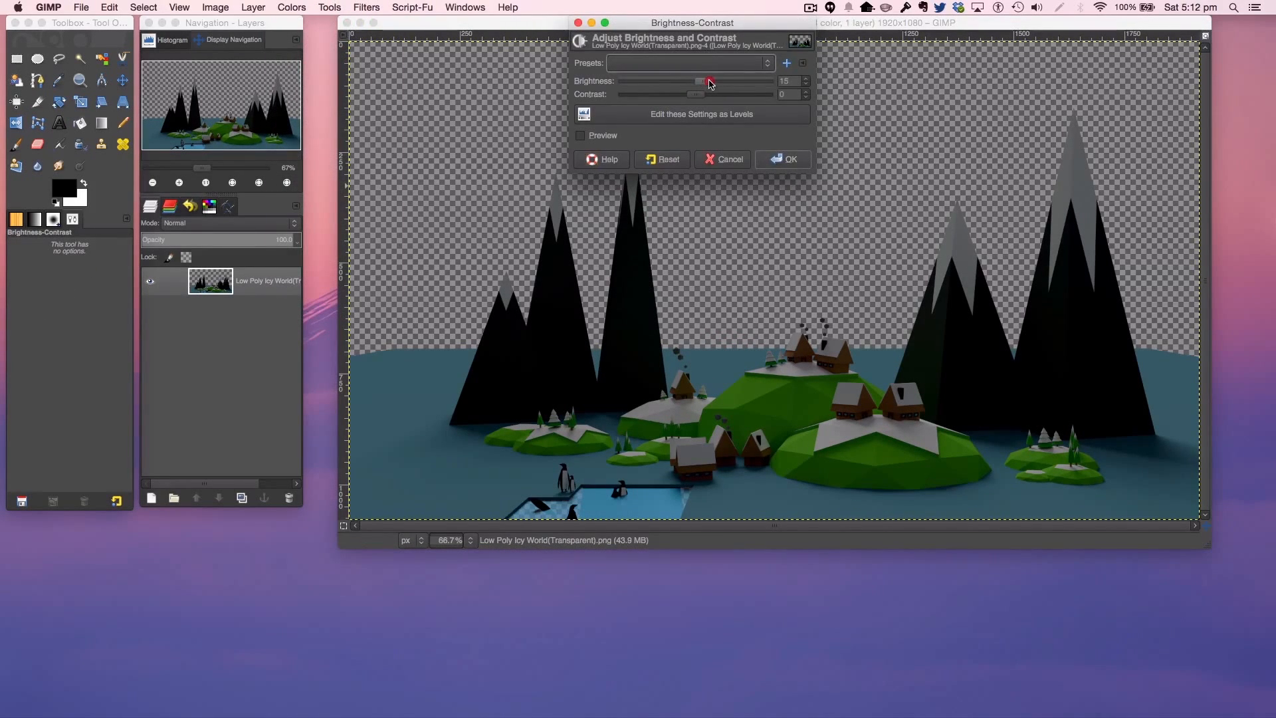
drag(696, 95, 710, 95)
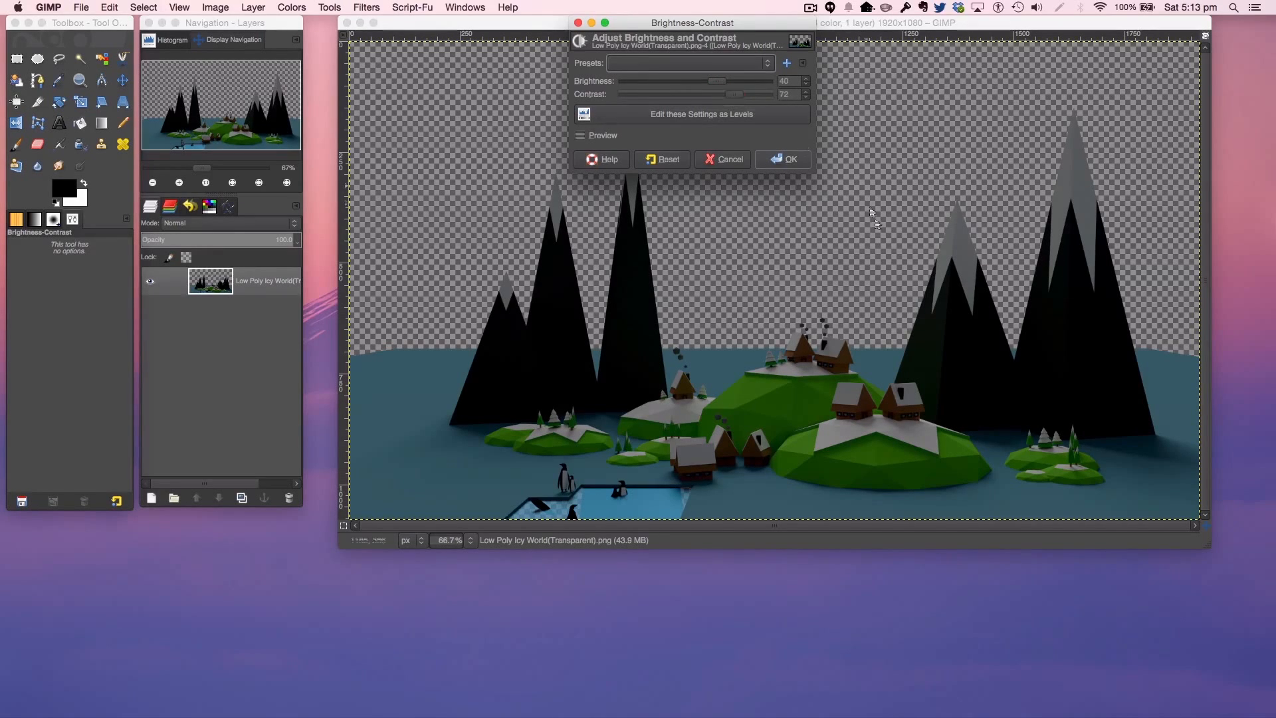
key(Return)
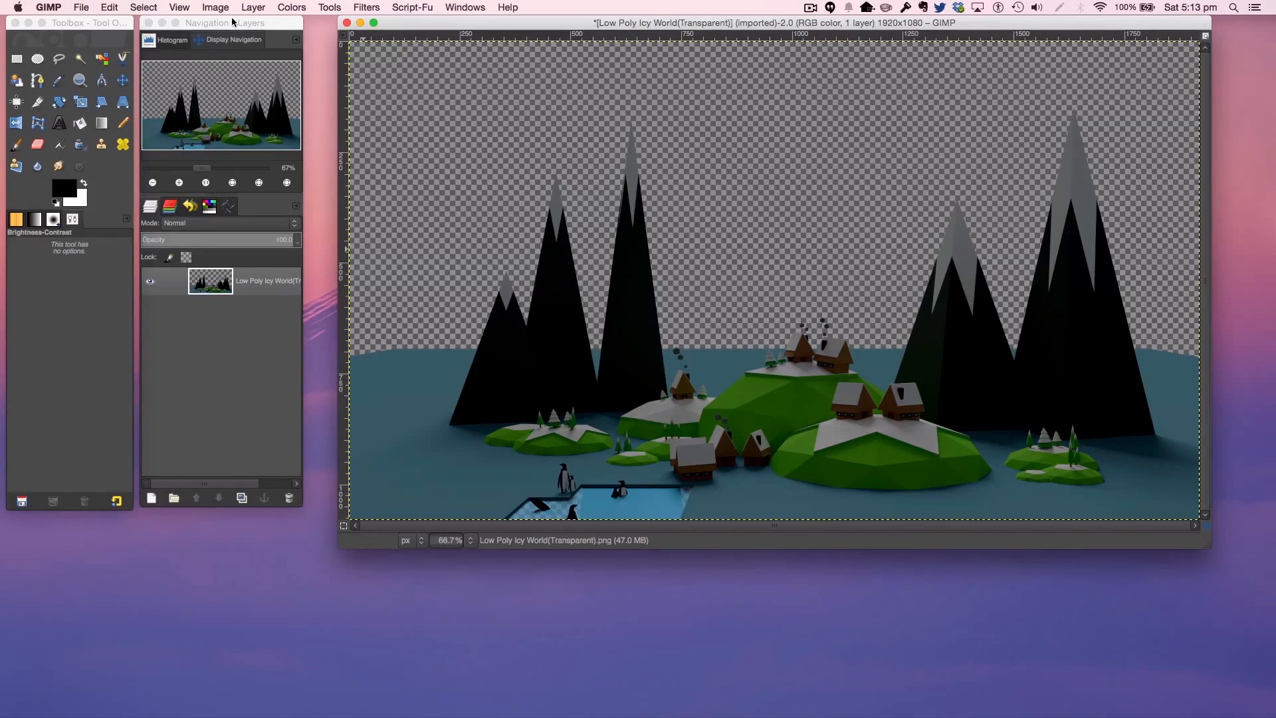
Step: Apply a Levels adjustment to the render, lowering the white input level to about 240 on the Value channel
click(283, 6)
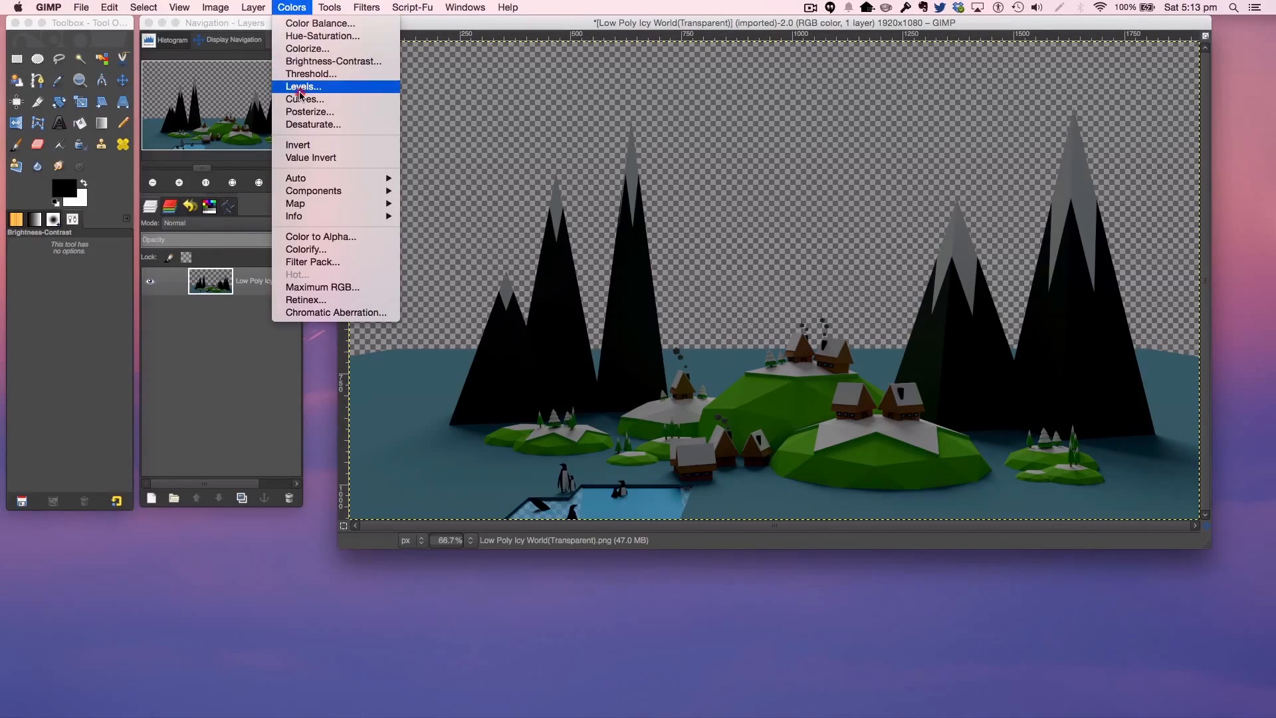
click(301, 86)
drag(667, 181, 631, 172)
mouse_move(883, 179)
mouse_down()
mouse_move(849, 176)
mouse_move(867, 178)
mouse_up()
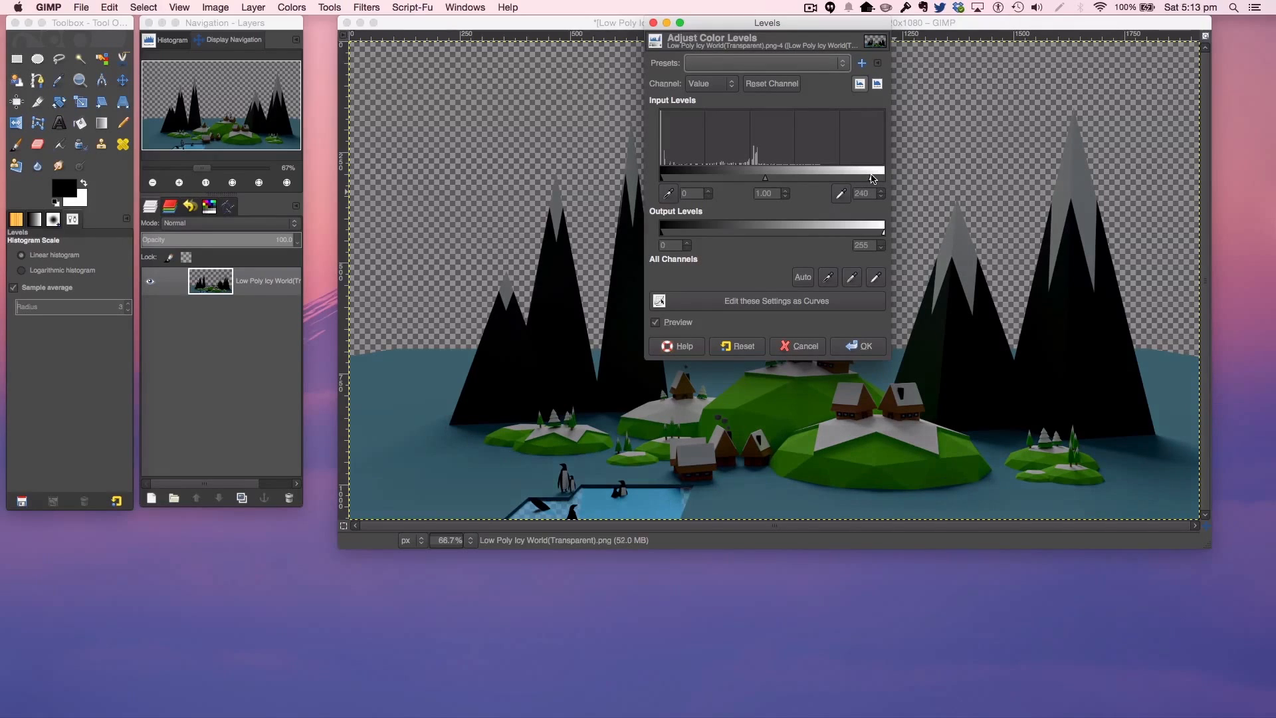
click(859, 345)
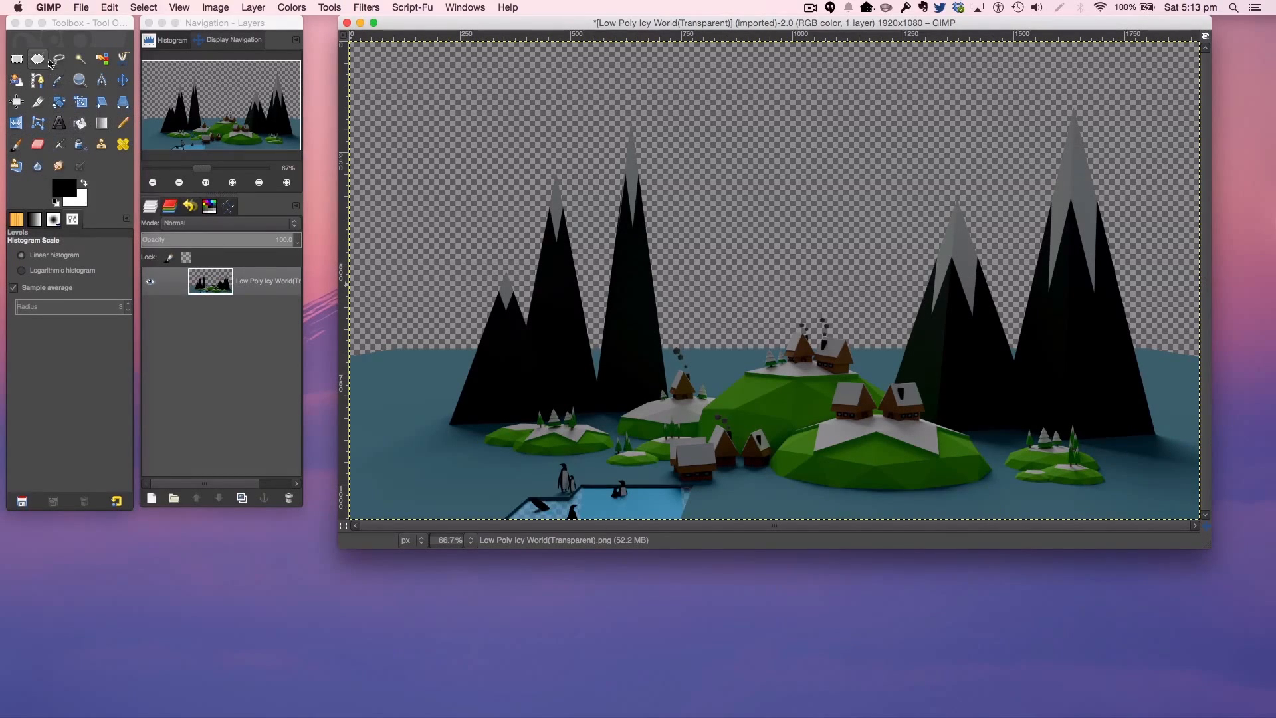
Step: Pick the sea color at the horizon as the foreground color and add a new transparent layer beneath the render
click(56, 79)
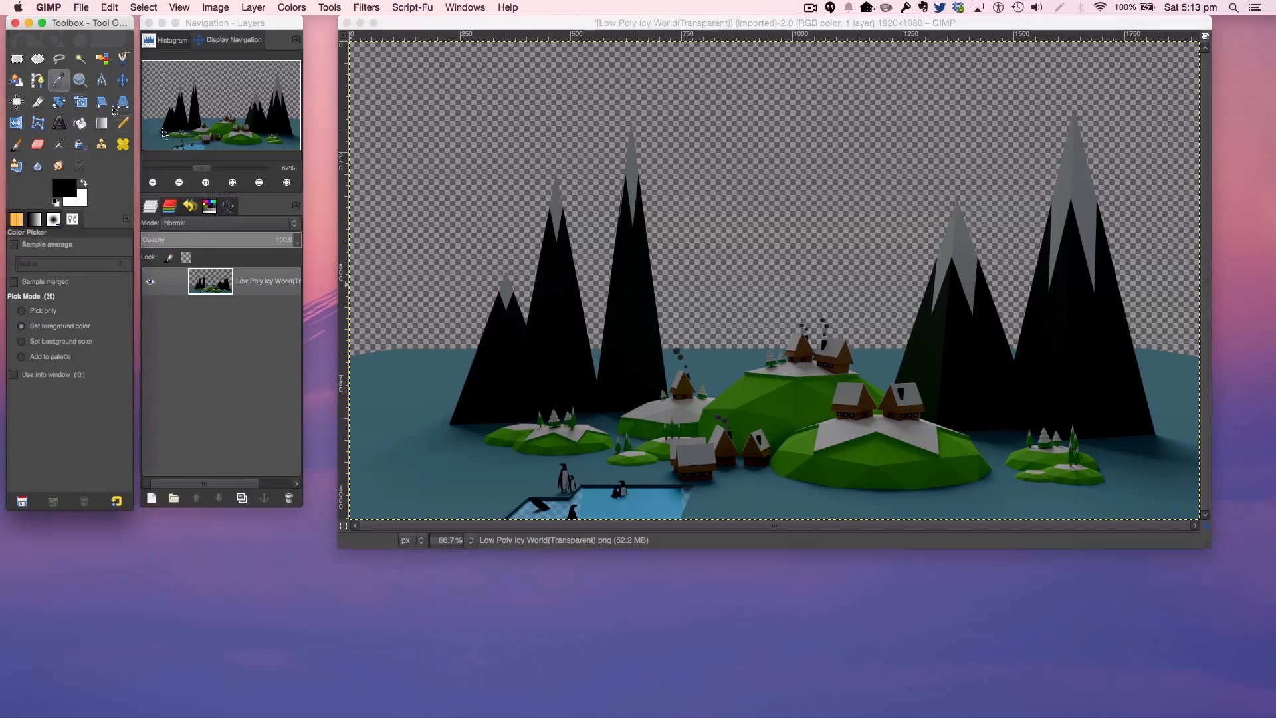
click(448, 348)
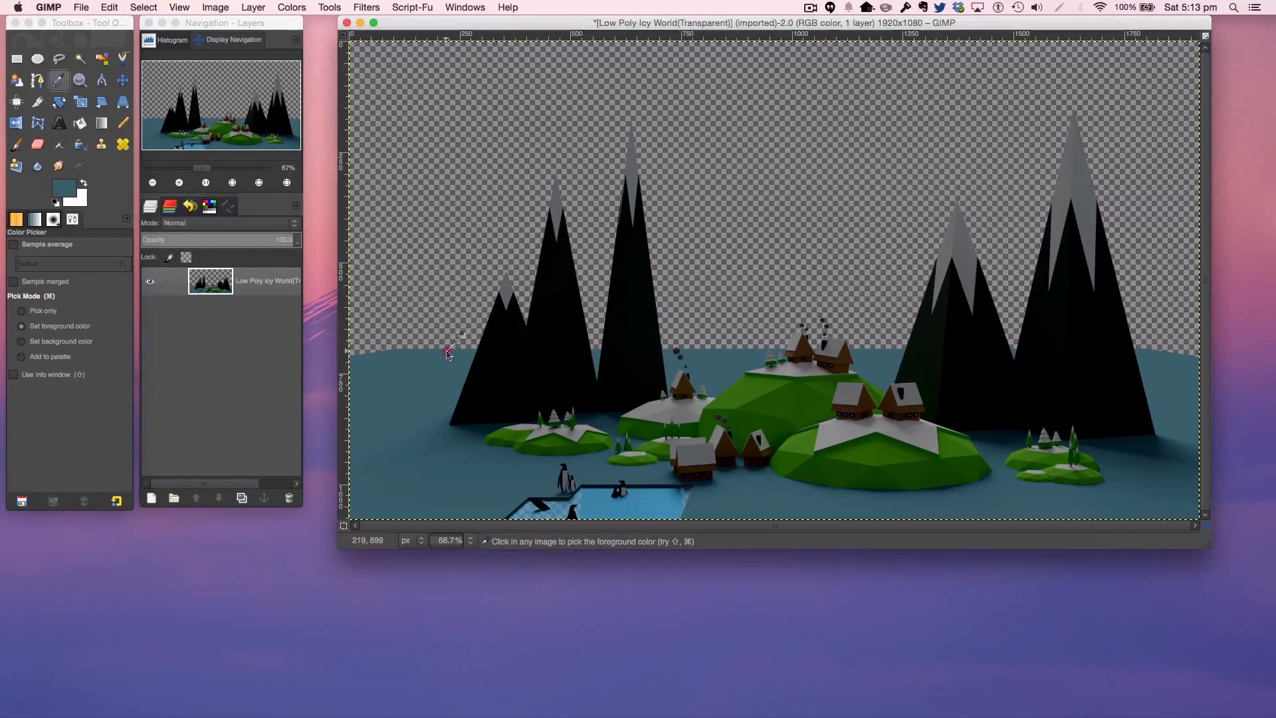
click(152, 498)
click(702, 432)
mouse_move(247, 286)
mouse_down()
mouse_move(251, 332)
mouse_move(246, 311)
mouse_up()
Step: Rename the new bottom layer Background and bucket-fill it with the picked sea color
click(253, 309)
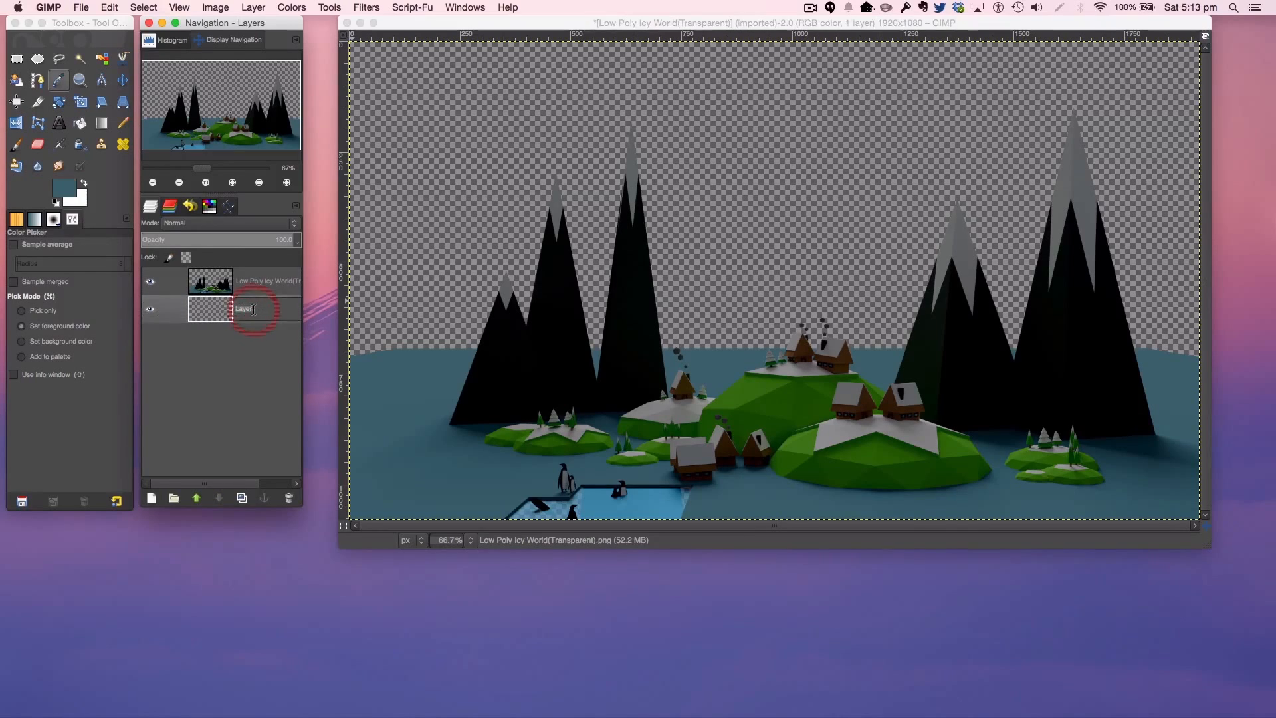
key(shift+b)
double_click(253, 313)
text(Background)
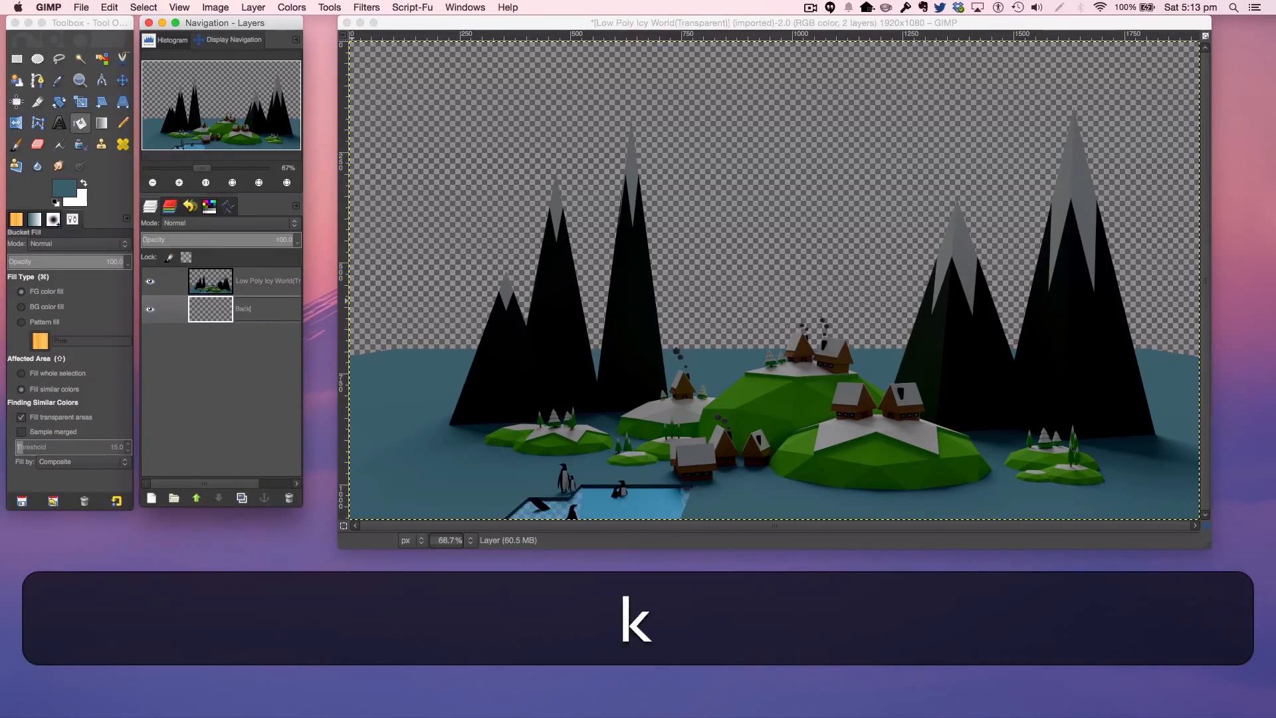
key(Return)
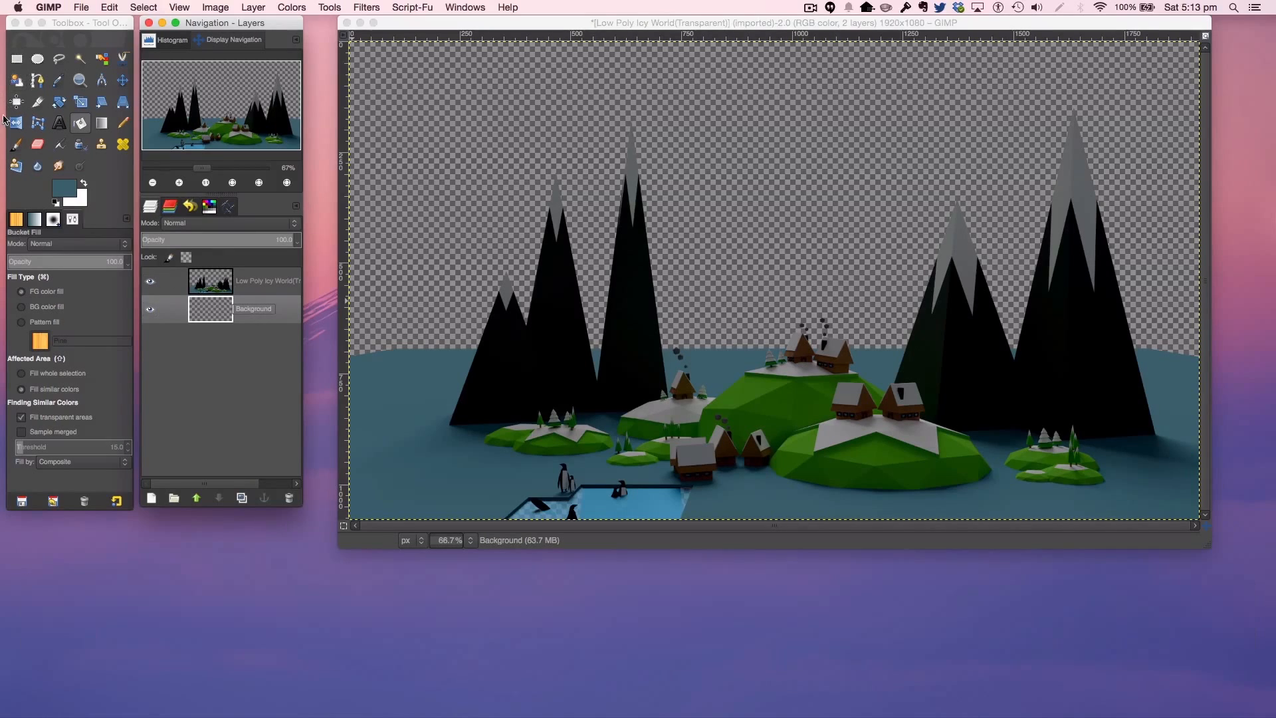
click(348, 153)
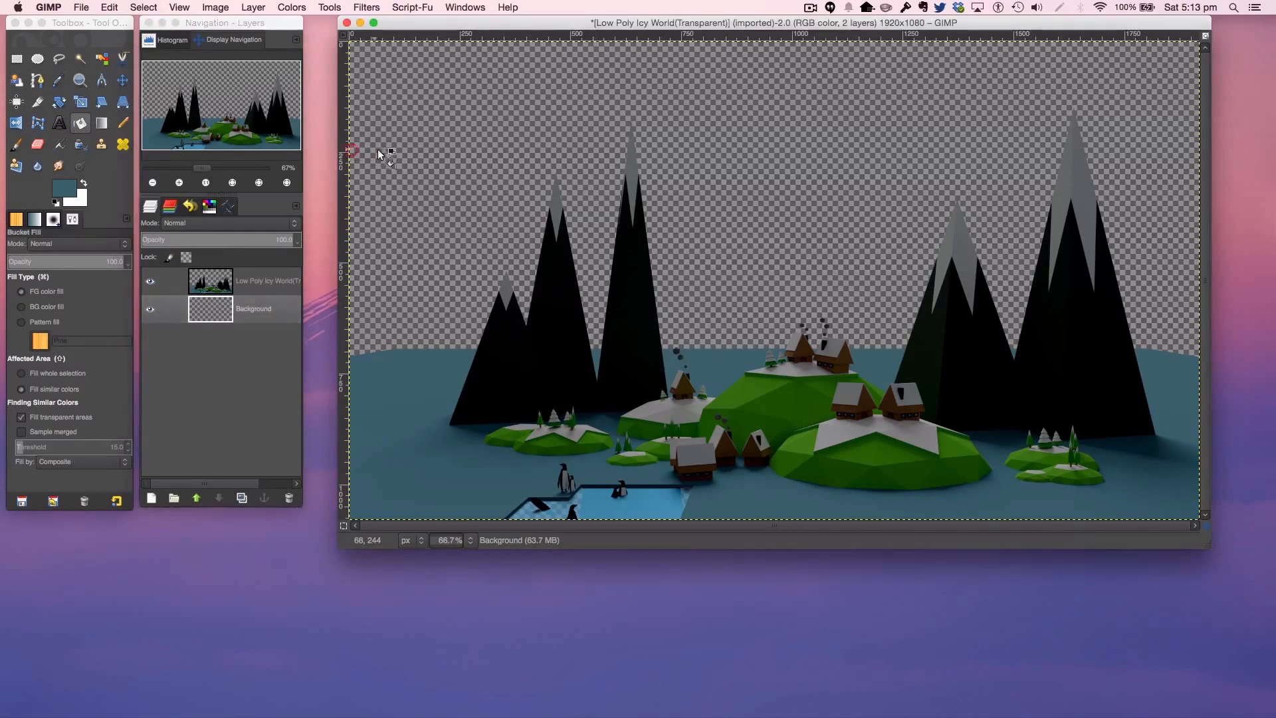
click(378, 149)
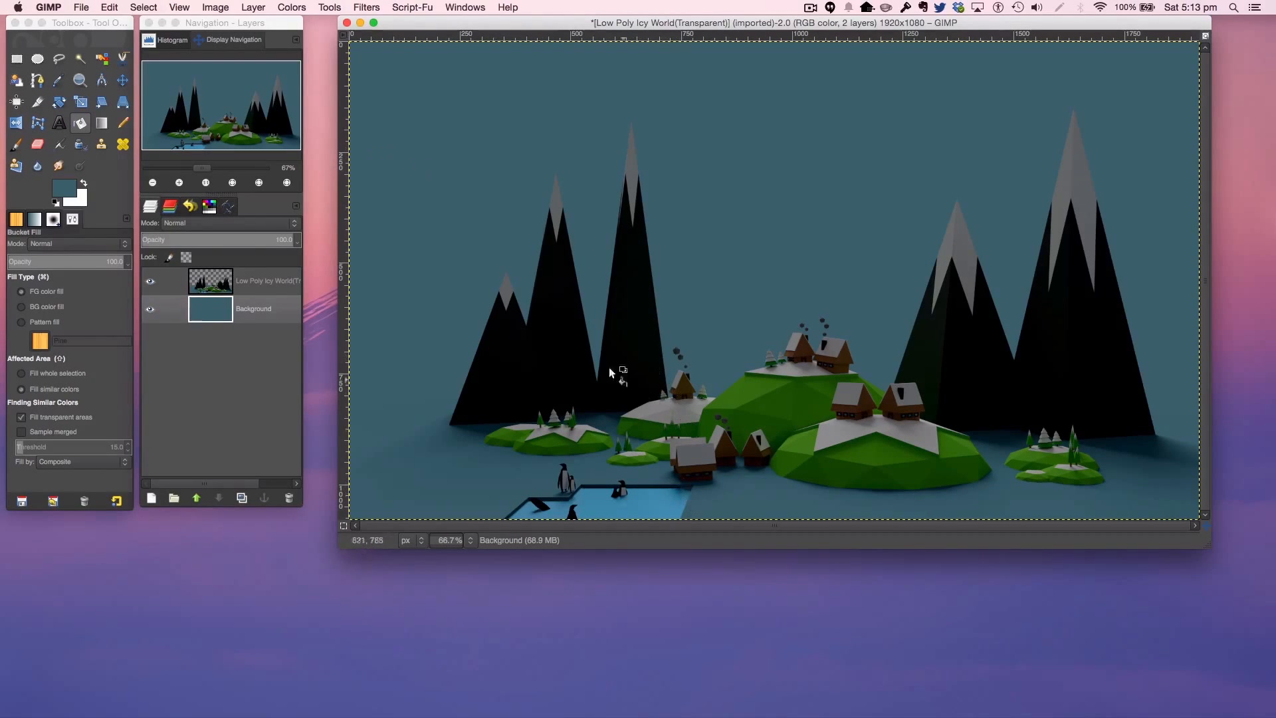
Step: Add a transparent layer named Light above the render, and swap the foreground and background colors to make white the foreground
click(257, 278)
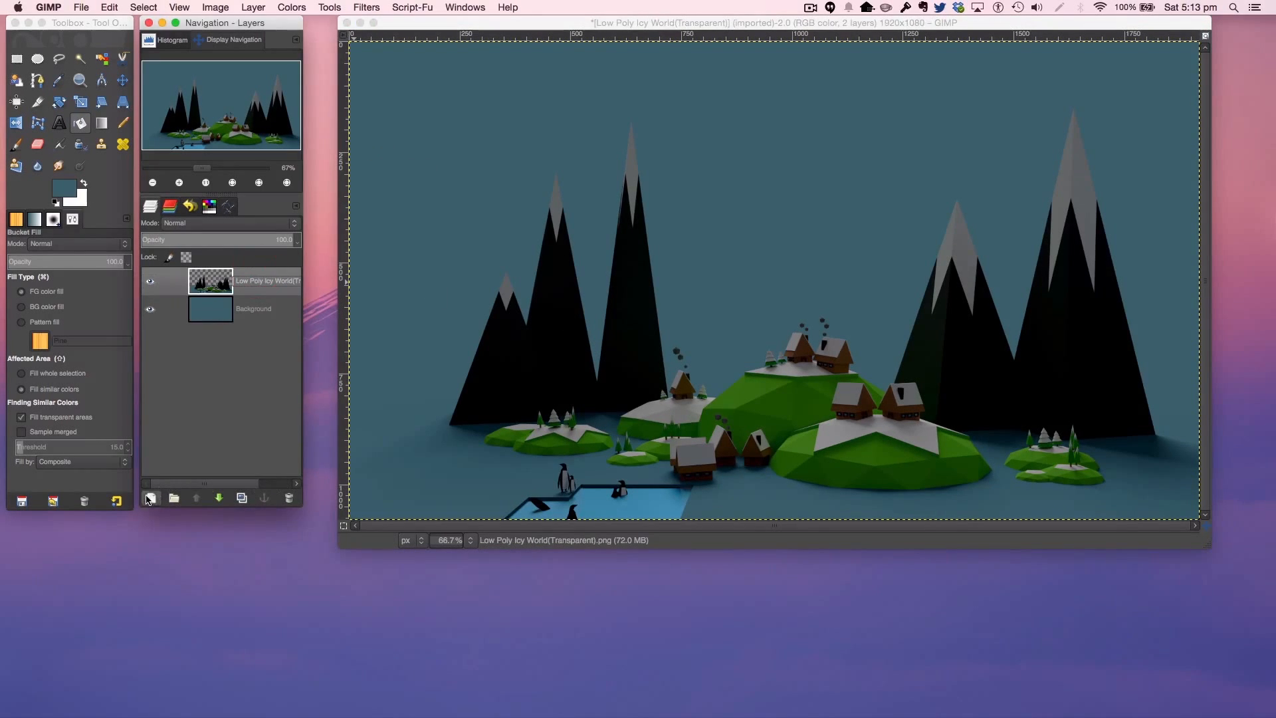
click(147, 500)
click(708, 437)
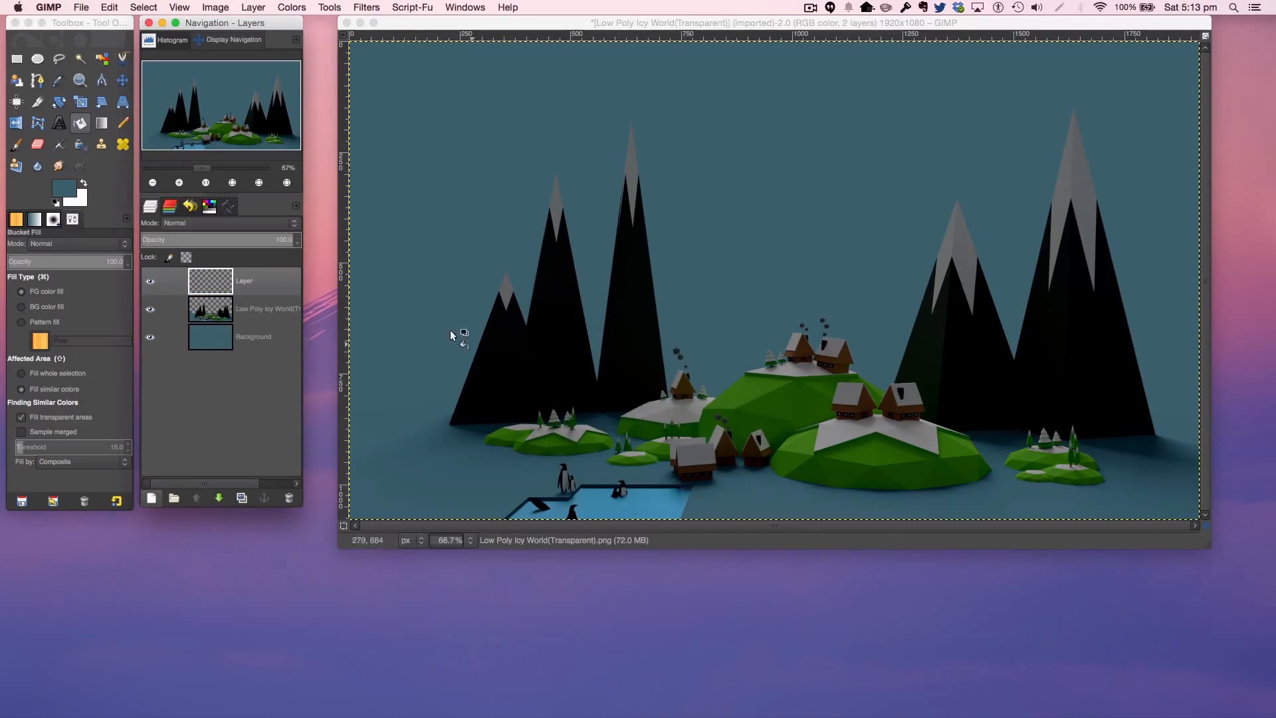
double_click(252, 280)
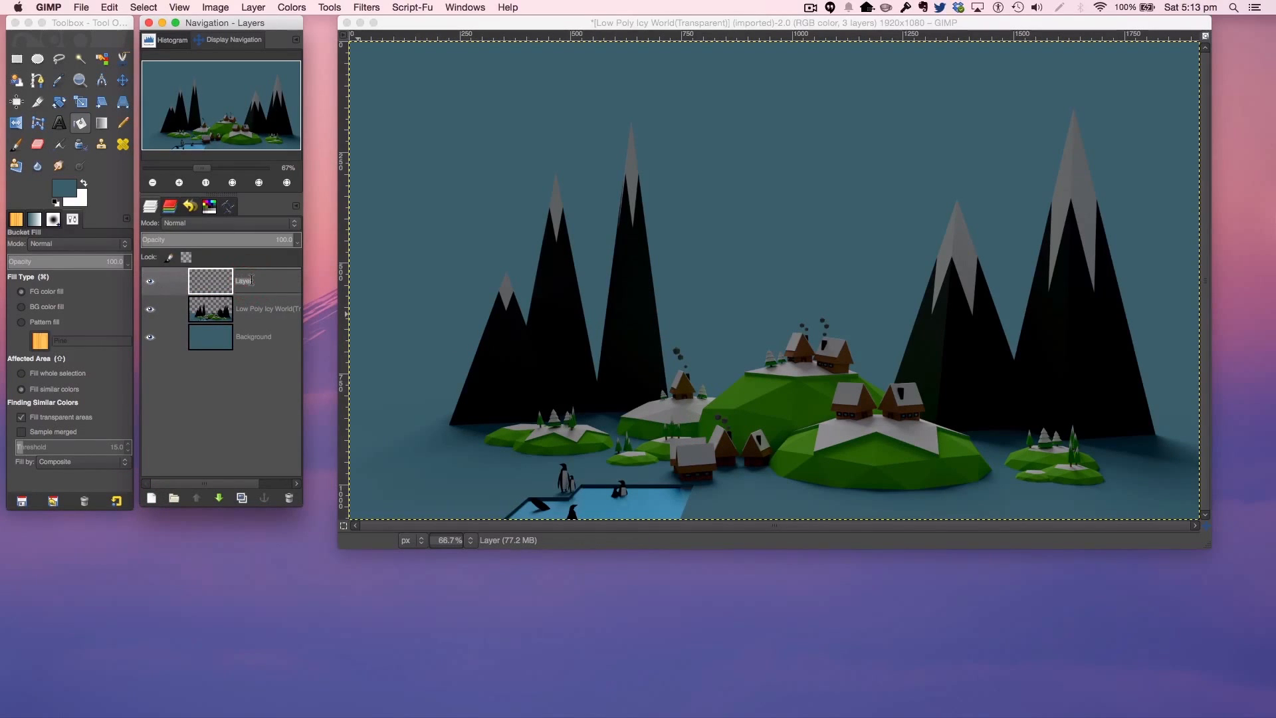
text(Light)
key(Return)
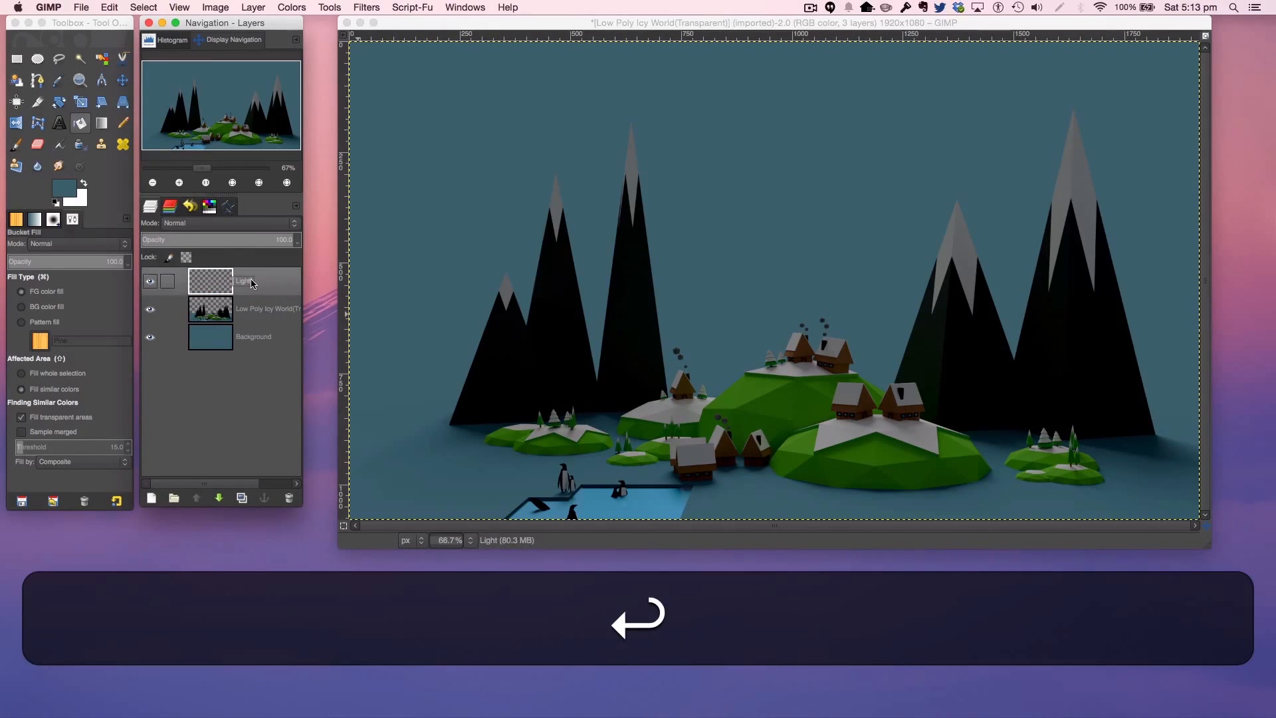
click(85, 183)
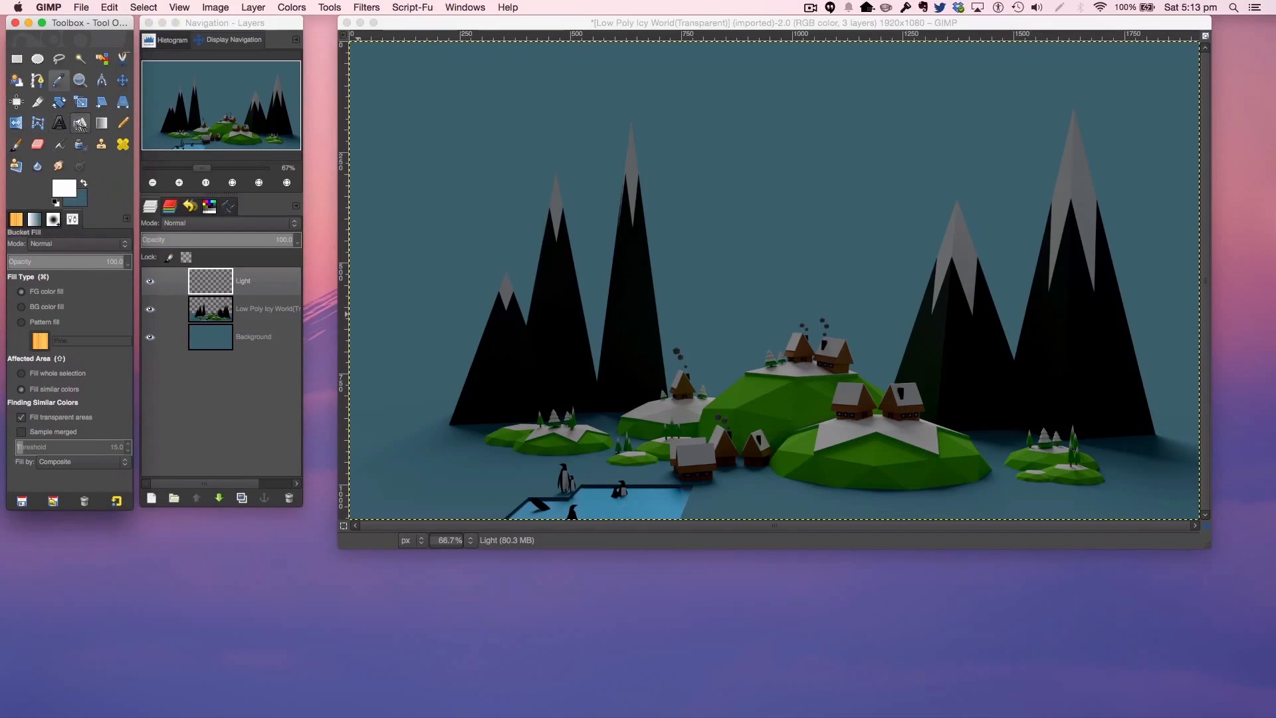
Step: Paint a single white glow high in the middle of the sky on the Light layer, using a very large SUPER SOFT paintbrush
click(15, 146)
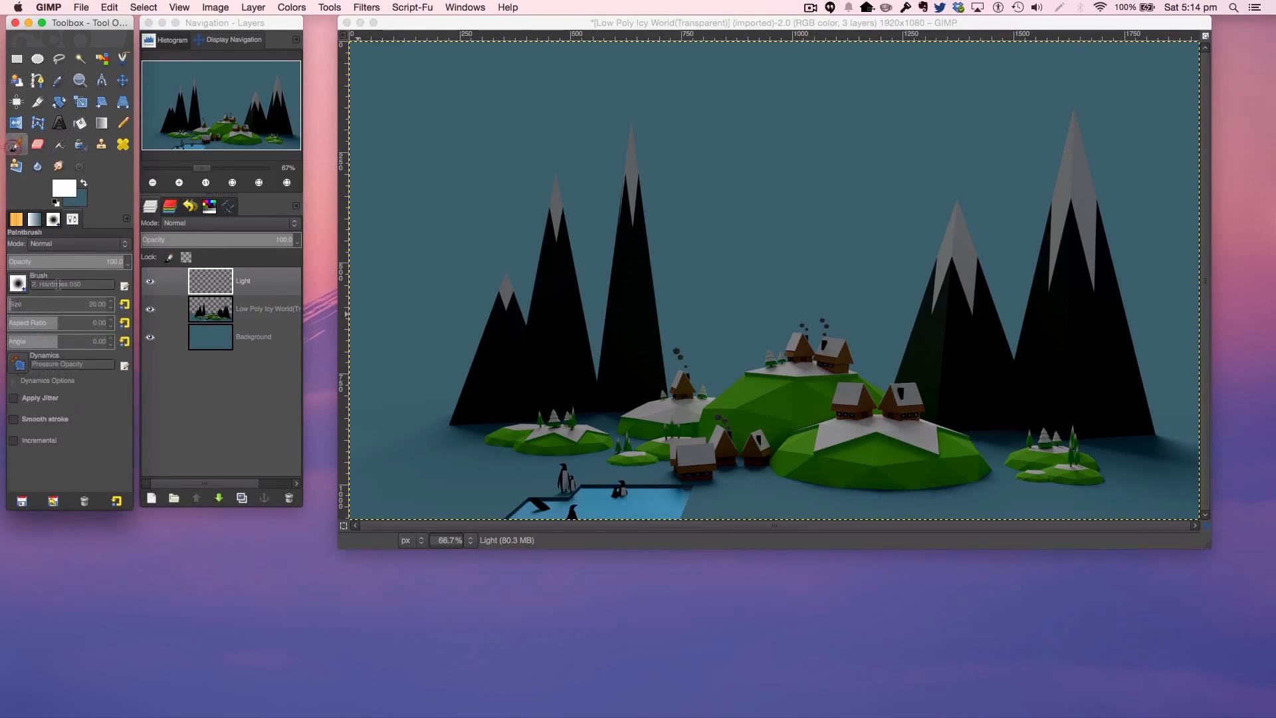
click(16, 286)
click(38, 303)
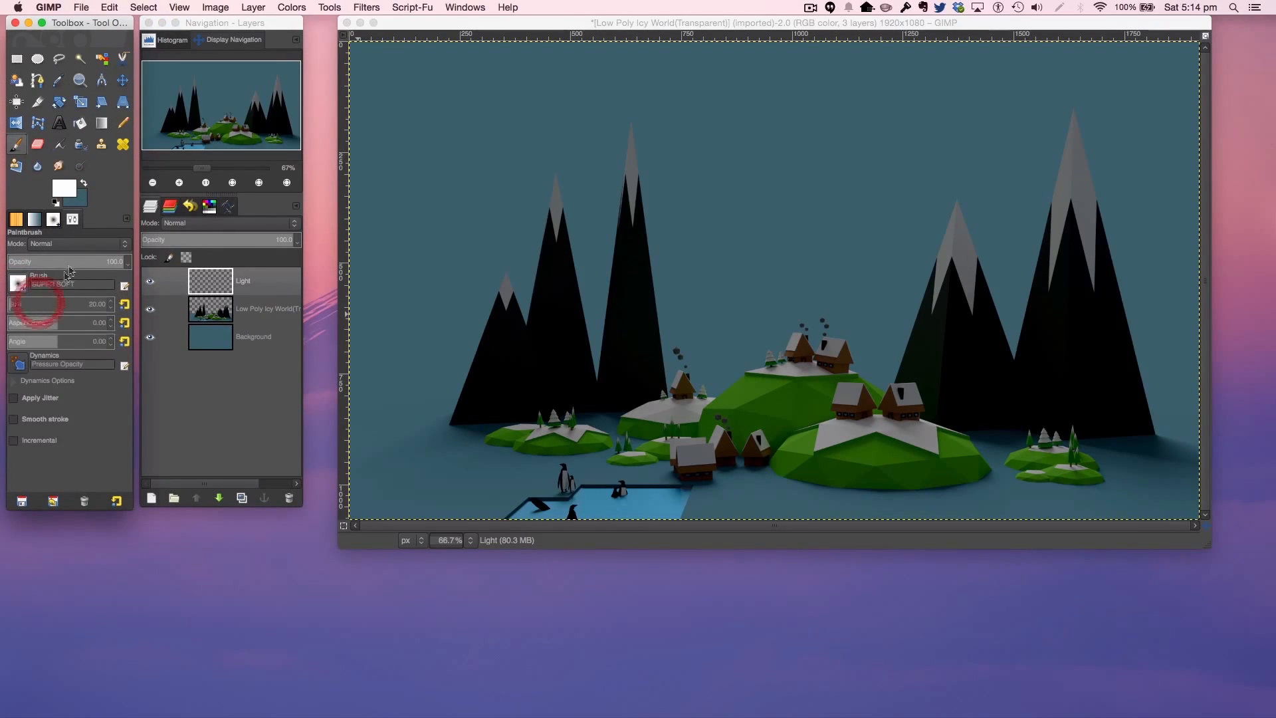
drag(57, 300, 288, 302)
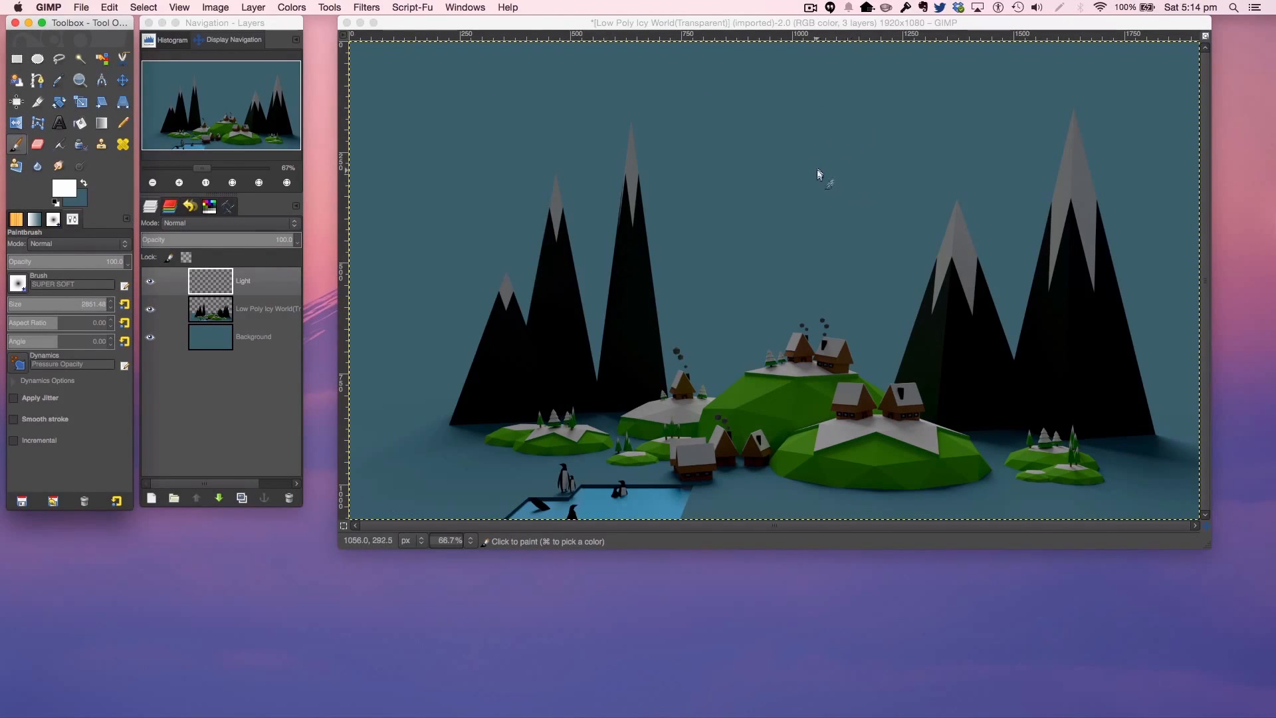
click(801, 157)
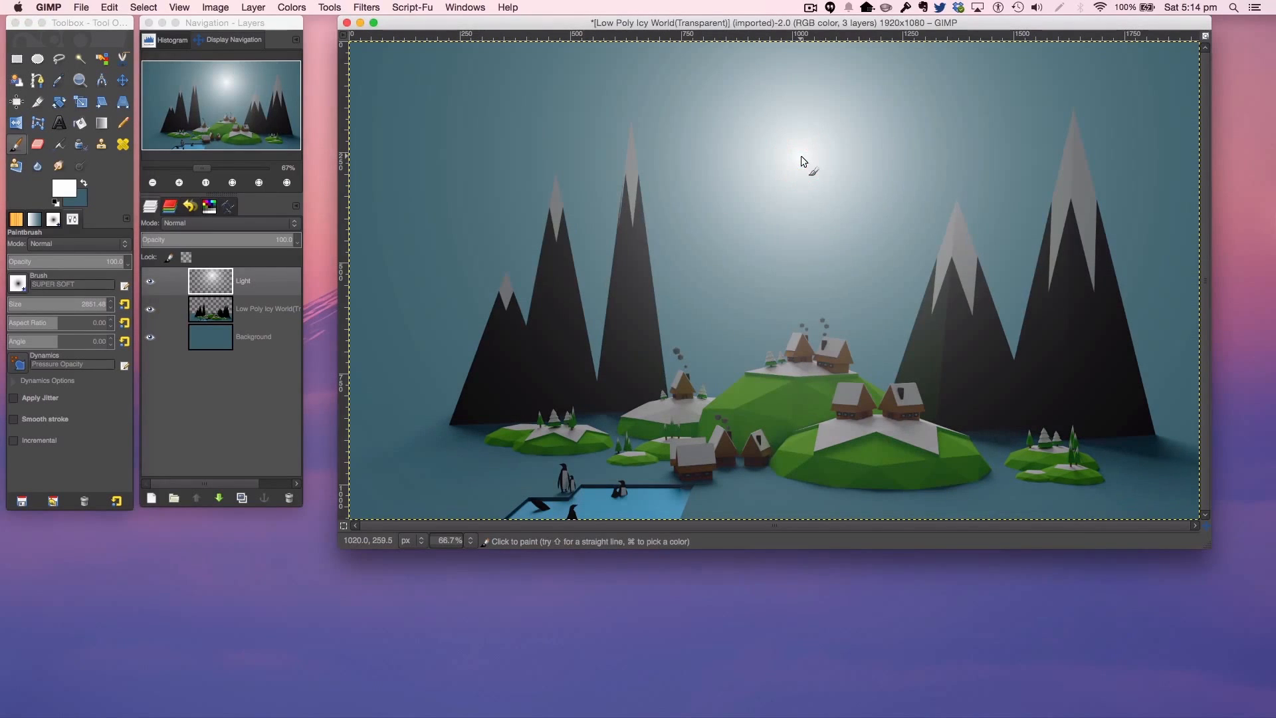
key(super+z)
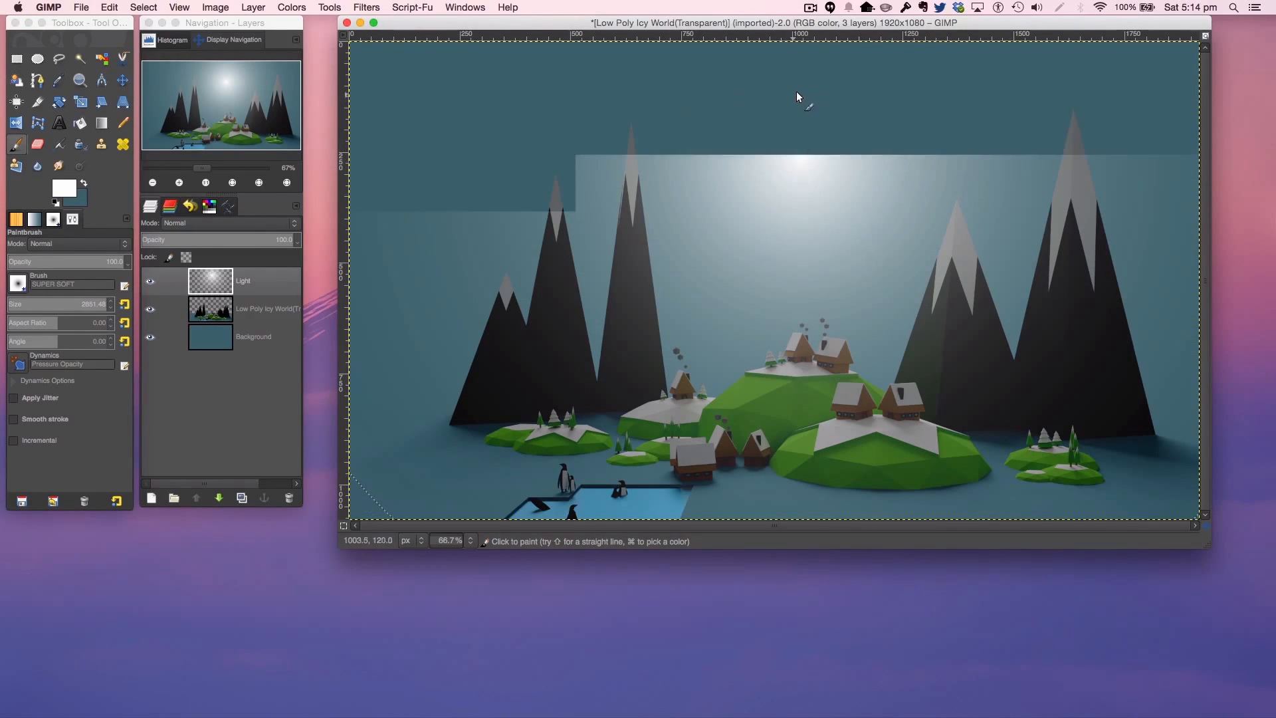
click(796, 73)
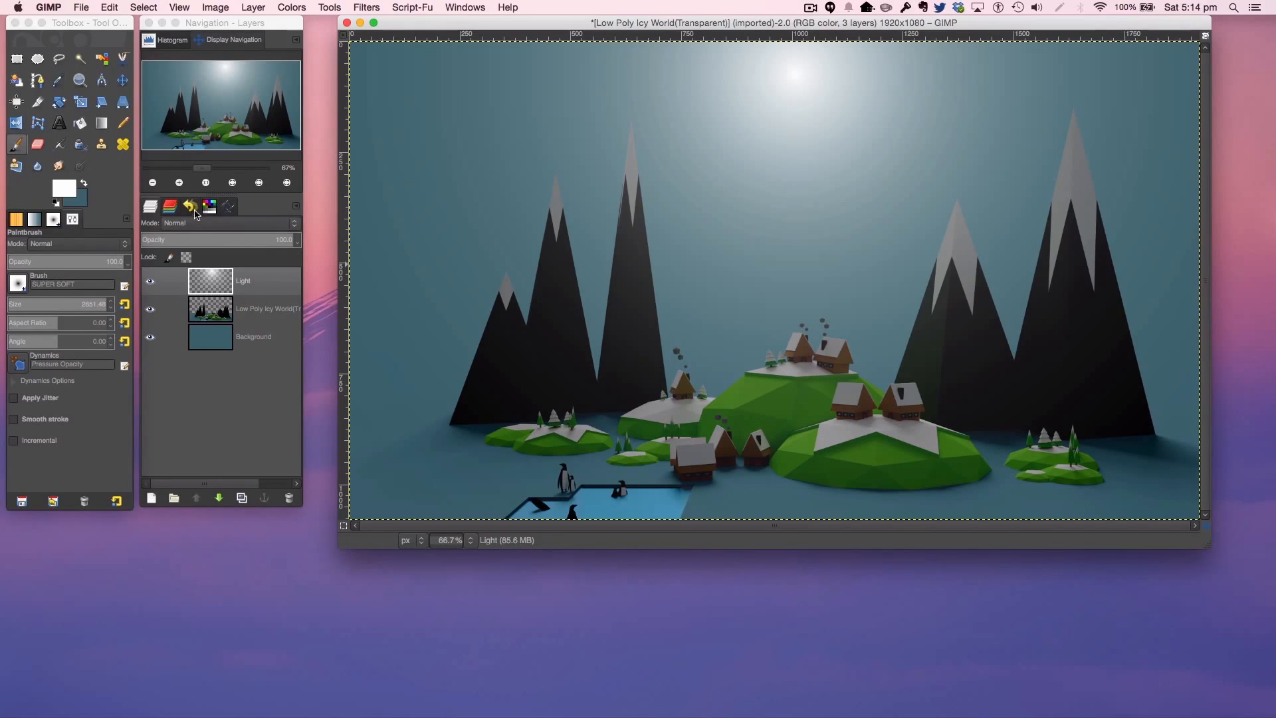
Step: Set the Light layer's blend mode to Soft light and toggle its visibility to compare the effect
click(190, 223)
click(198, 355)
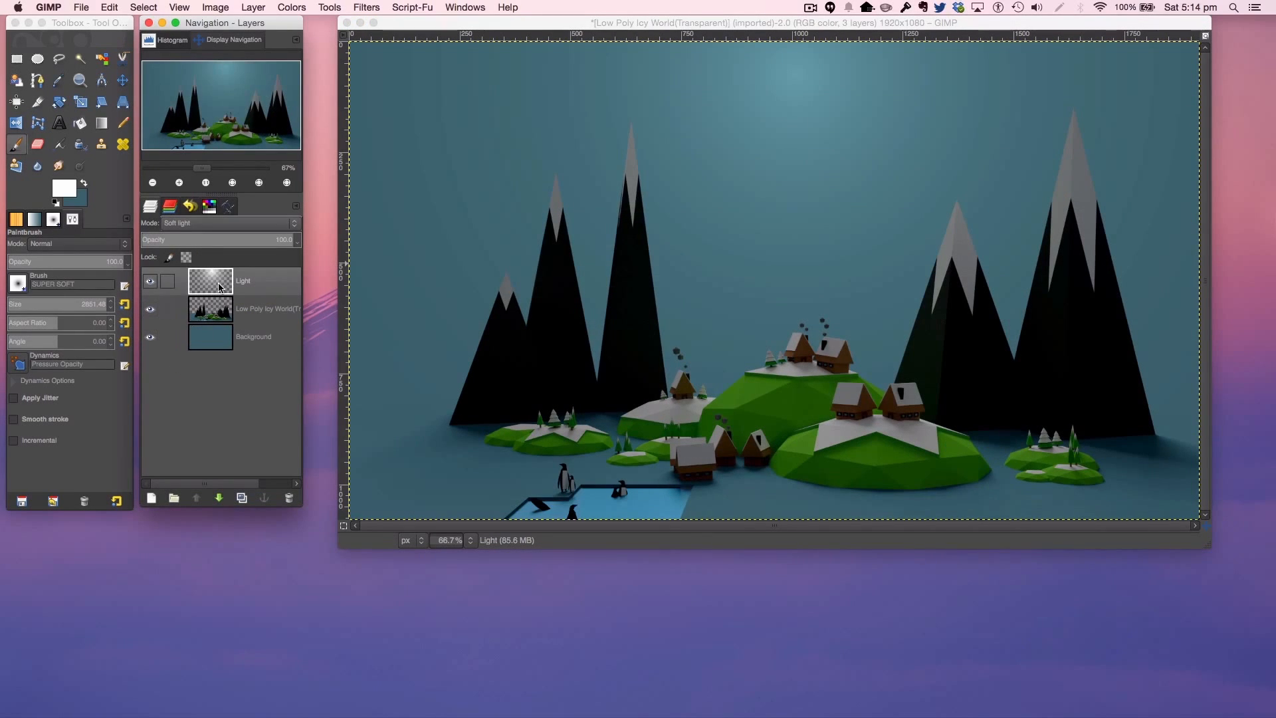
click(149, 282)
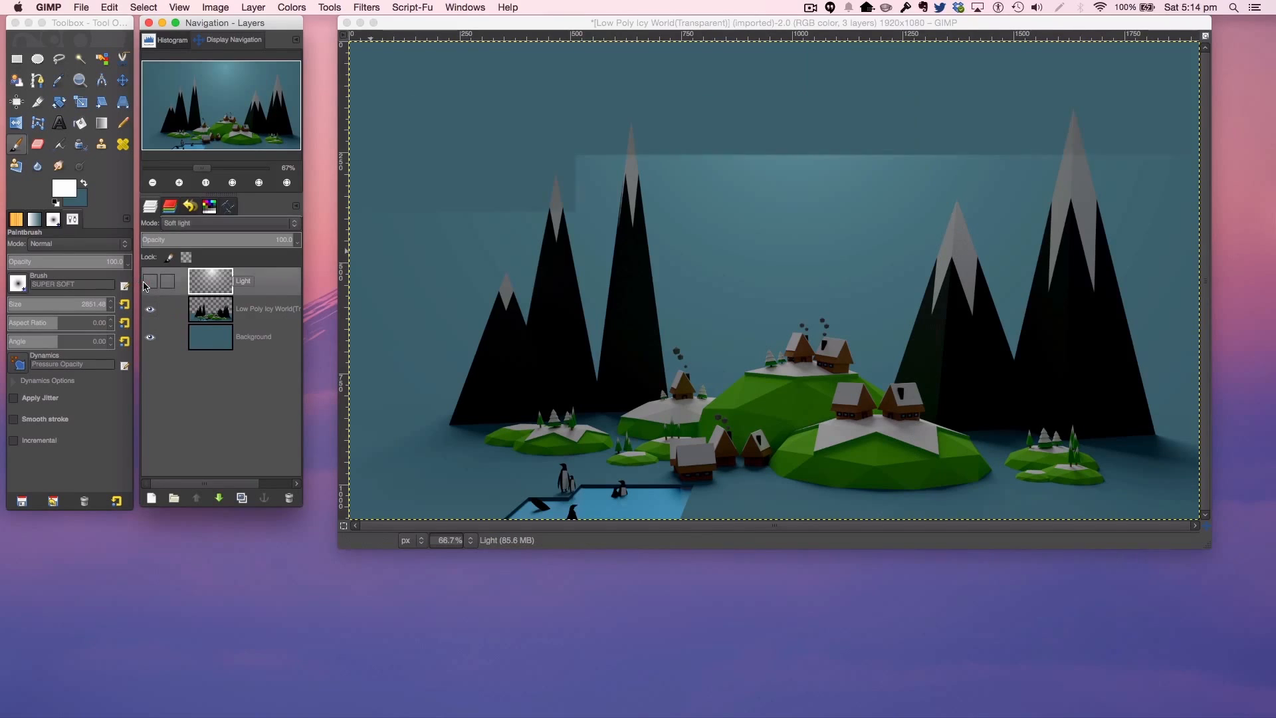
click(150, 282)
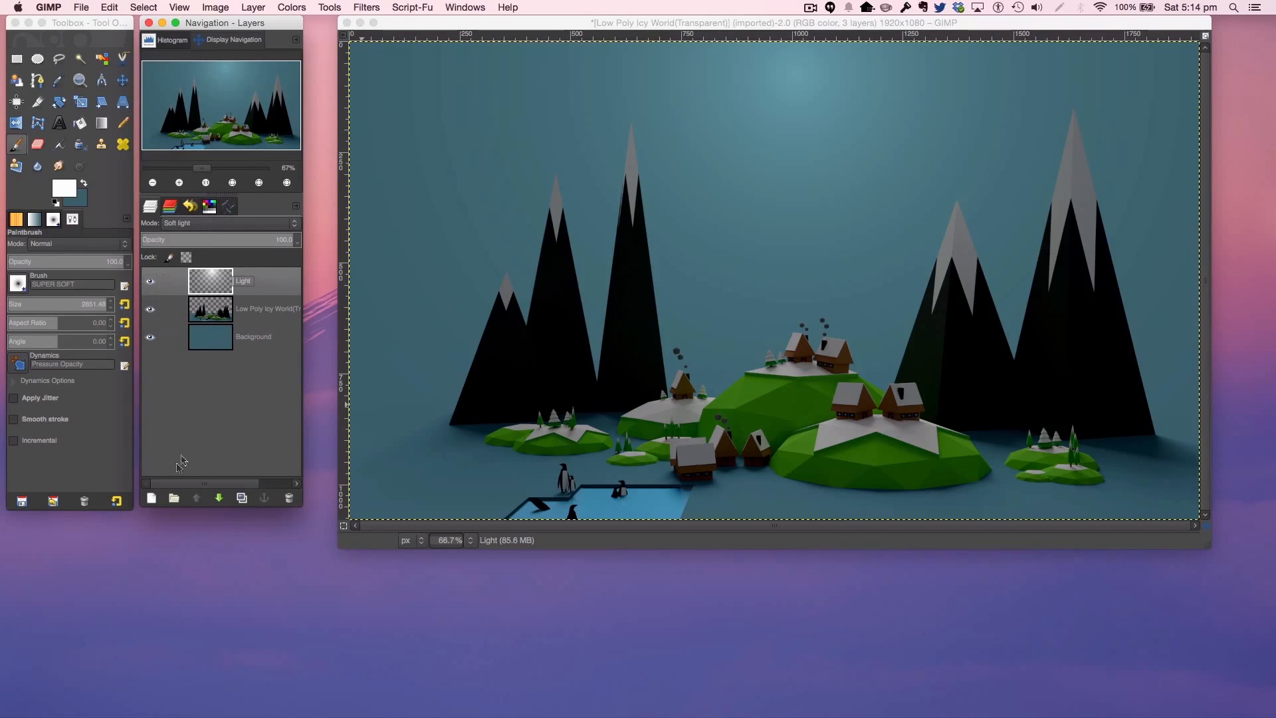
Step: Add a new transparent layer above the Light layer and name it Shadow
click(151, 498)
click(691, 436)
double_click(244, 281)
key(shift+a)
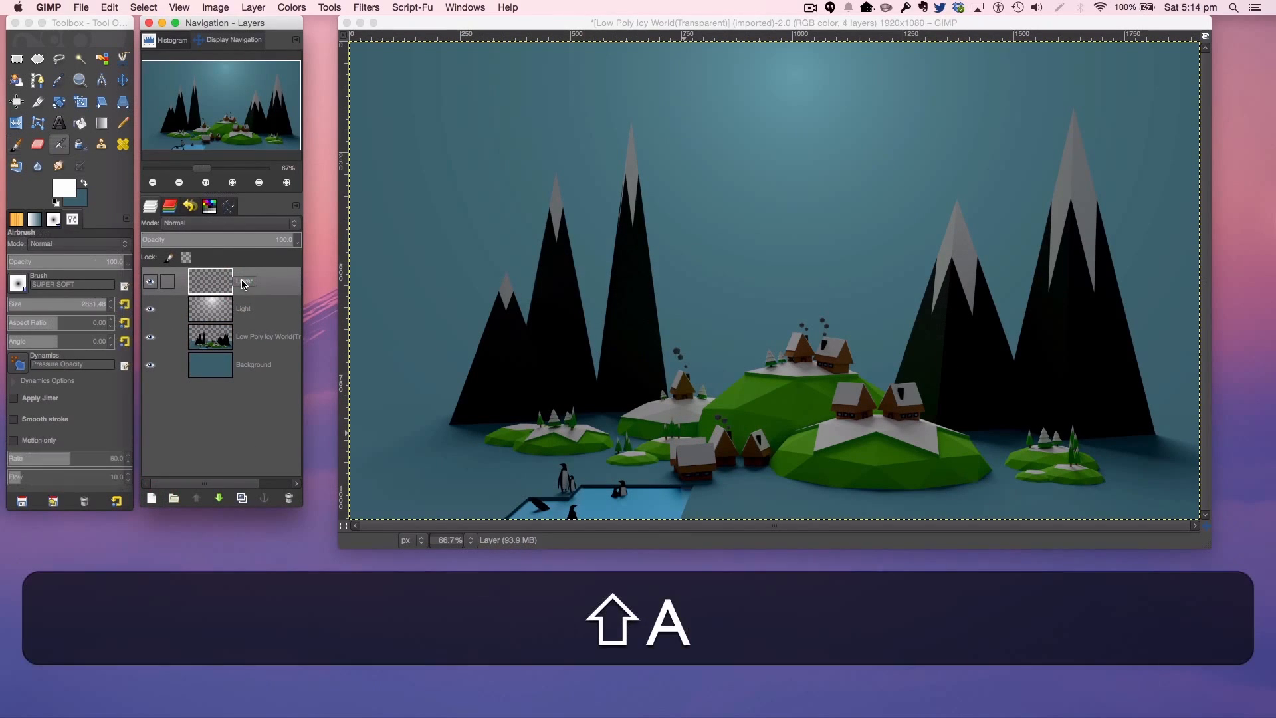
text(Da)
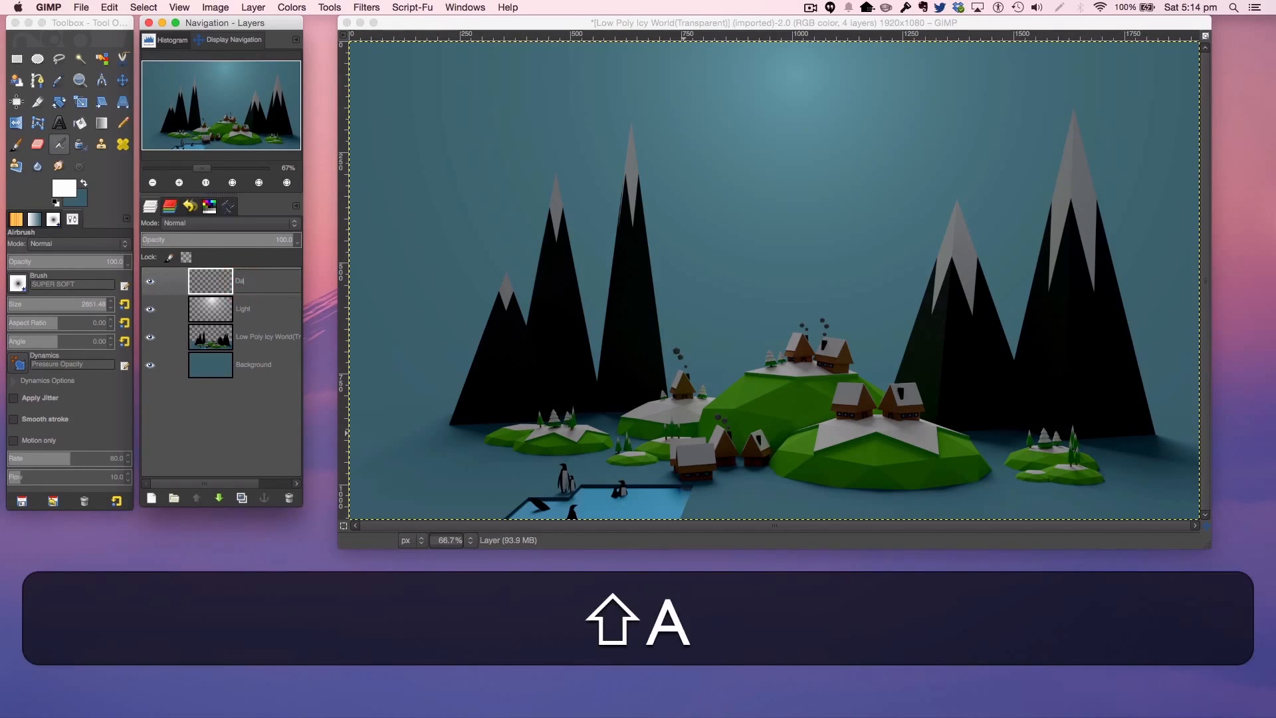
text(rk)
key(Return)
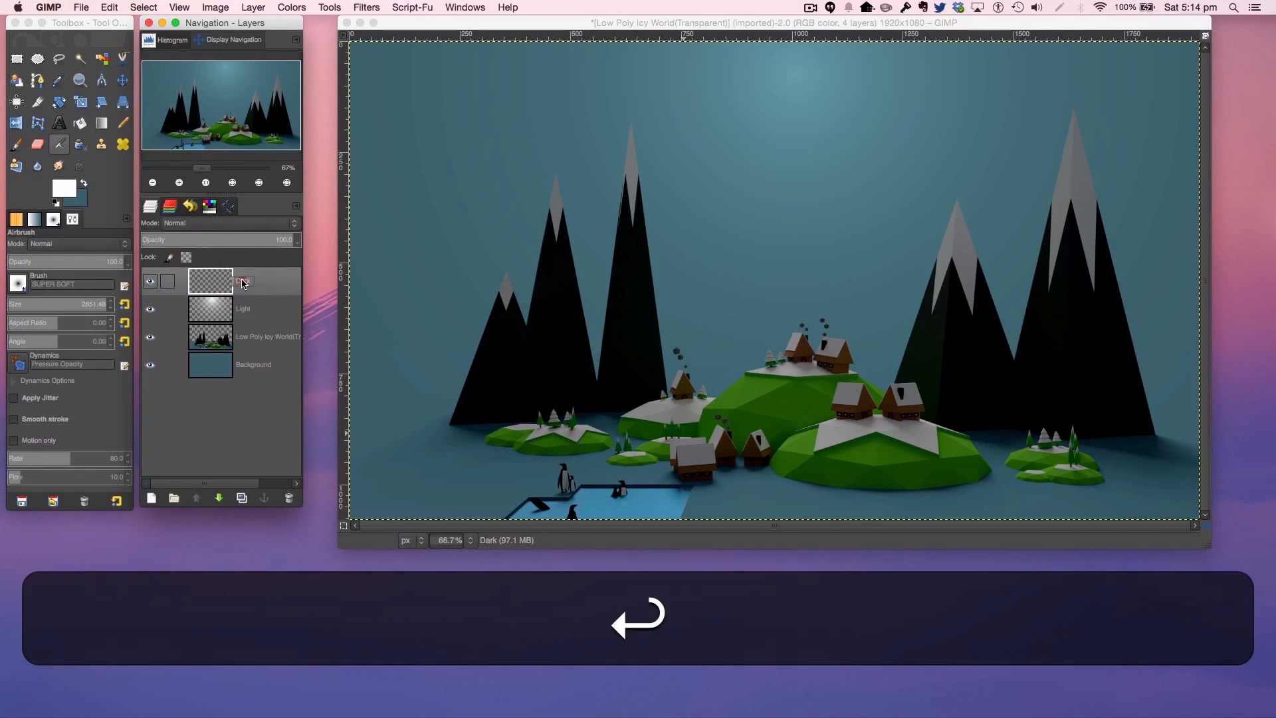
text(Shadow)
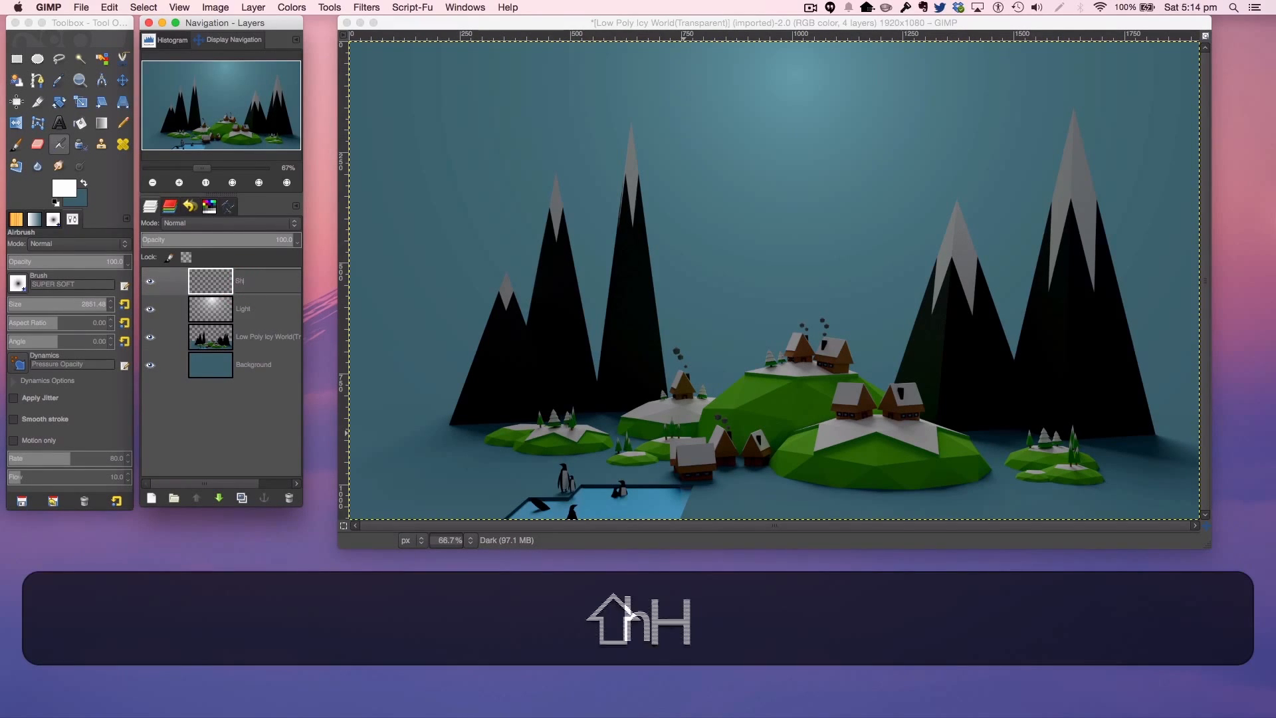
key(Return)
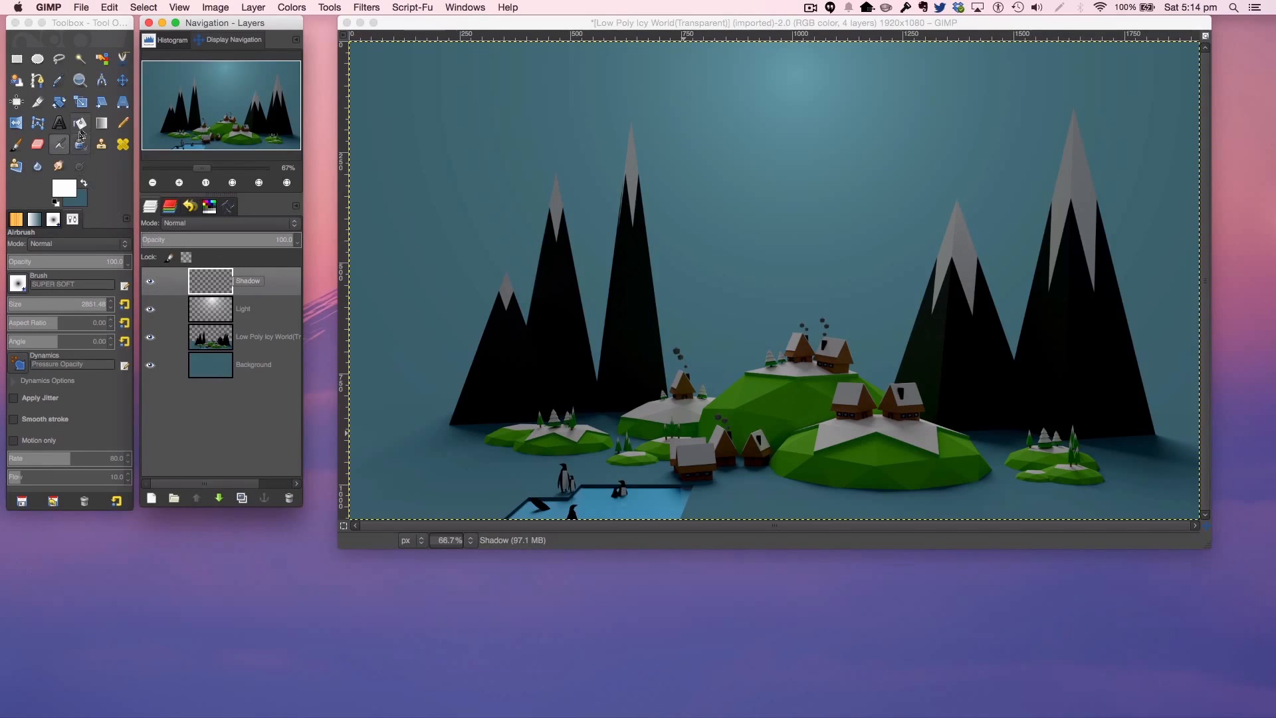
Step: Paint a black shadow along the image's bottom edge on the Shadow layer, using the SUPER SOFT paintbrush at size about 547
click(16, 144)
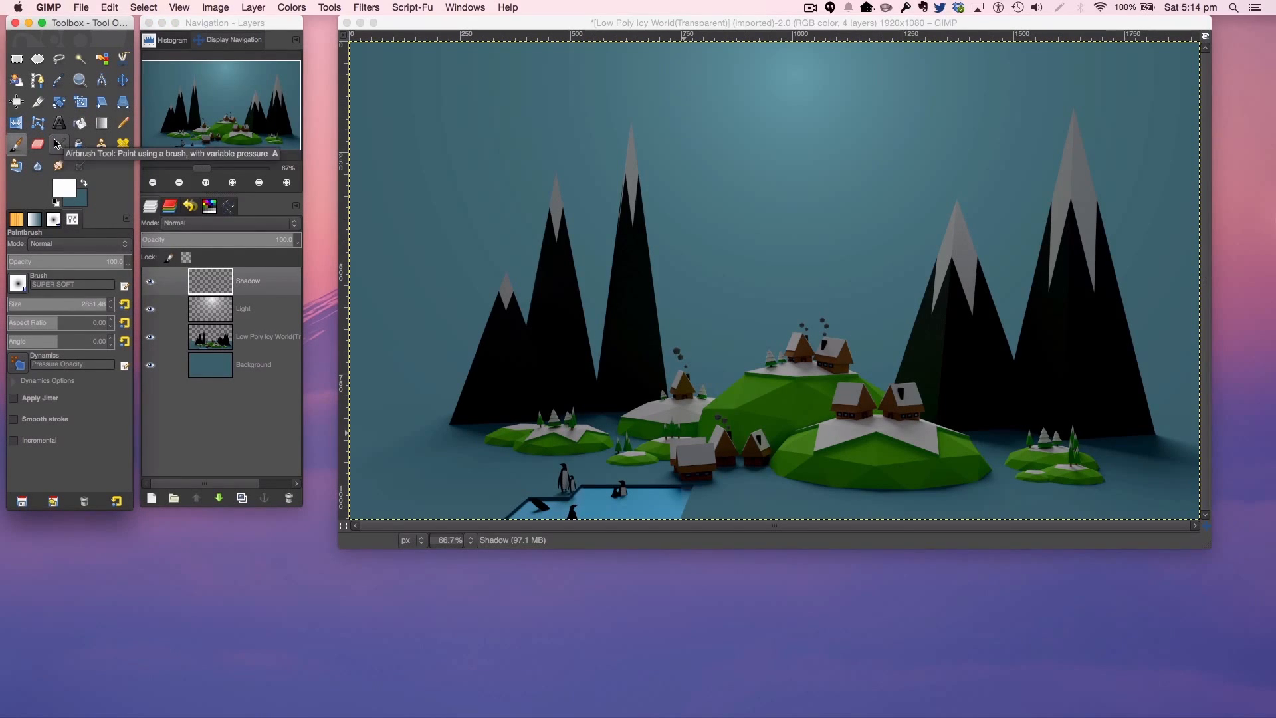
click(263, 309)
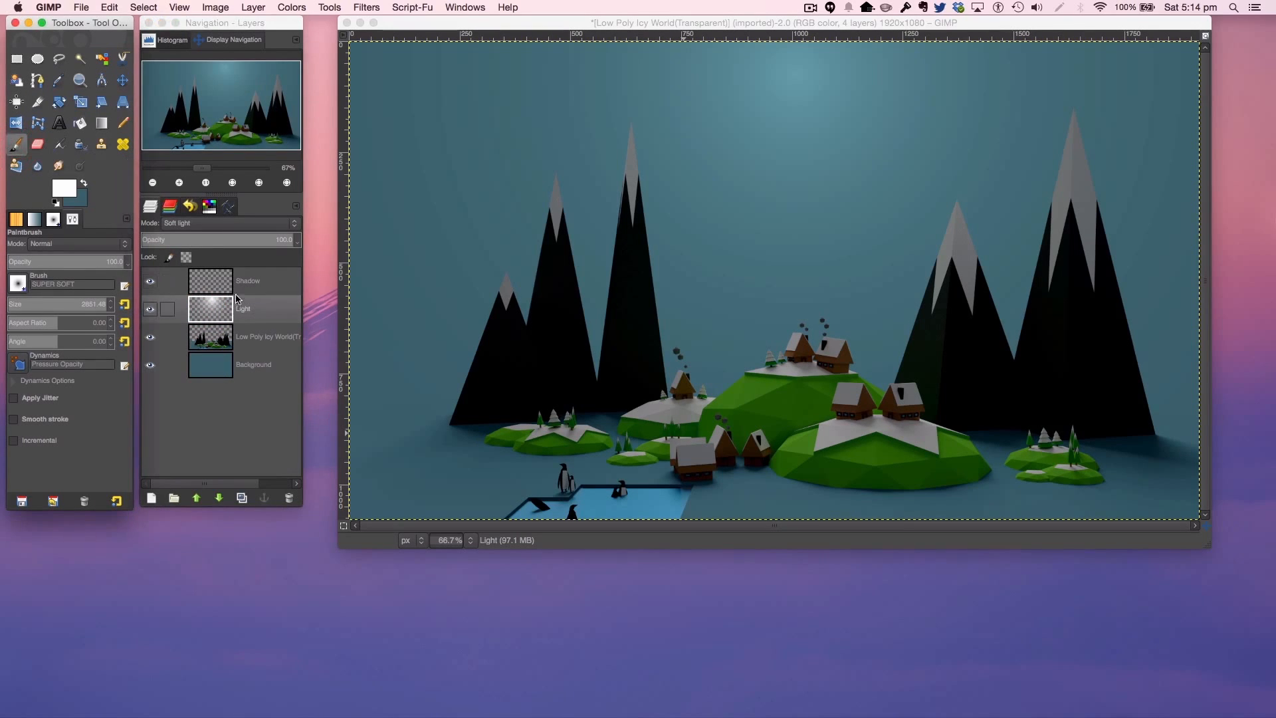
key(Page_Up)
click(55, 204)
drag(93, 302, 62, 293)
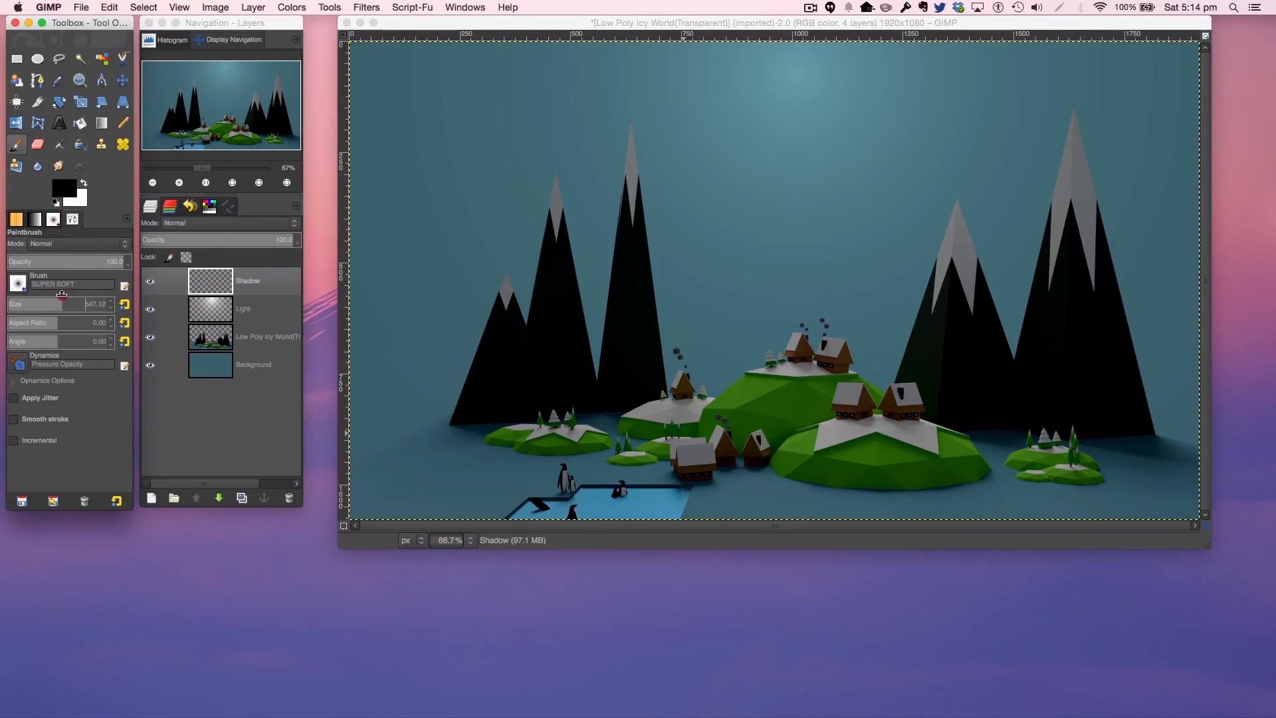
click(473, 546)
click(473, 546)
click(444, 590)
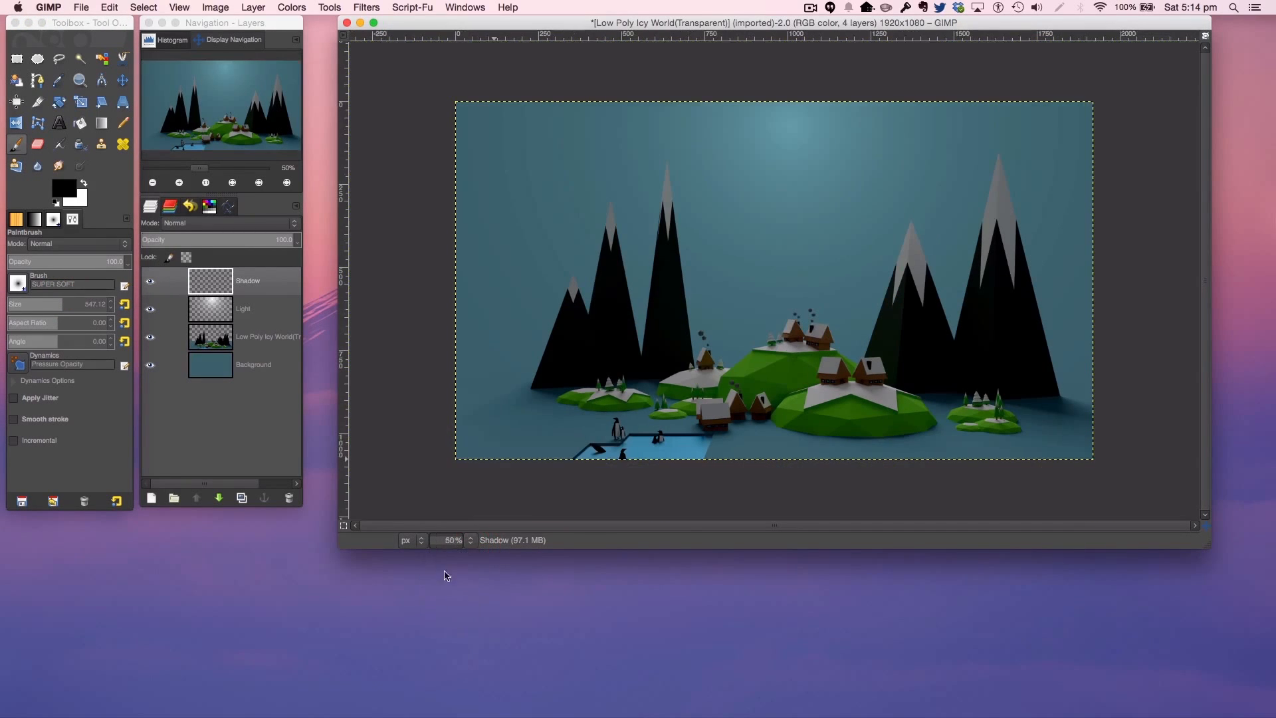
mouse_move(504, 495)
mouse_down()
mouse_move(746, 476)
mouse_move(549, 501)
mouse_move(469, 496)
mouse_move(1000, 494)
mouse_move(695, 482)
mouse_move(1148, 490)
mouse_move(1110, 507)
mouse_move(505, 517)
mouse_move(711, 490)
mouse_move(632, 478)
mouse_move(1091, 507)
mouse_move(748, 484)
mouse_move(1190, 485)
mouse_move(997, 478)
mouse_up()
Step: Set the Shadow layer's blend mode to Overlay and its opacity to about 48
click(220, 224)
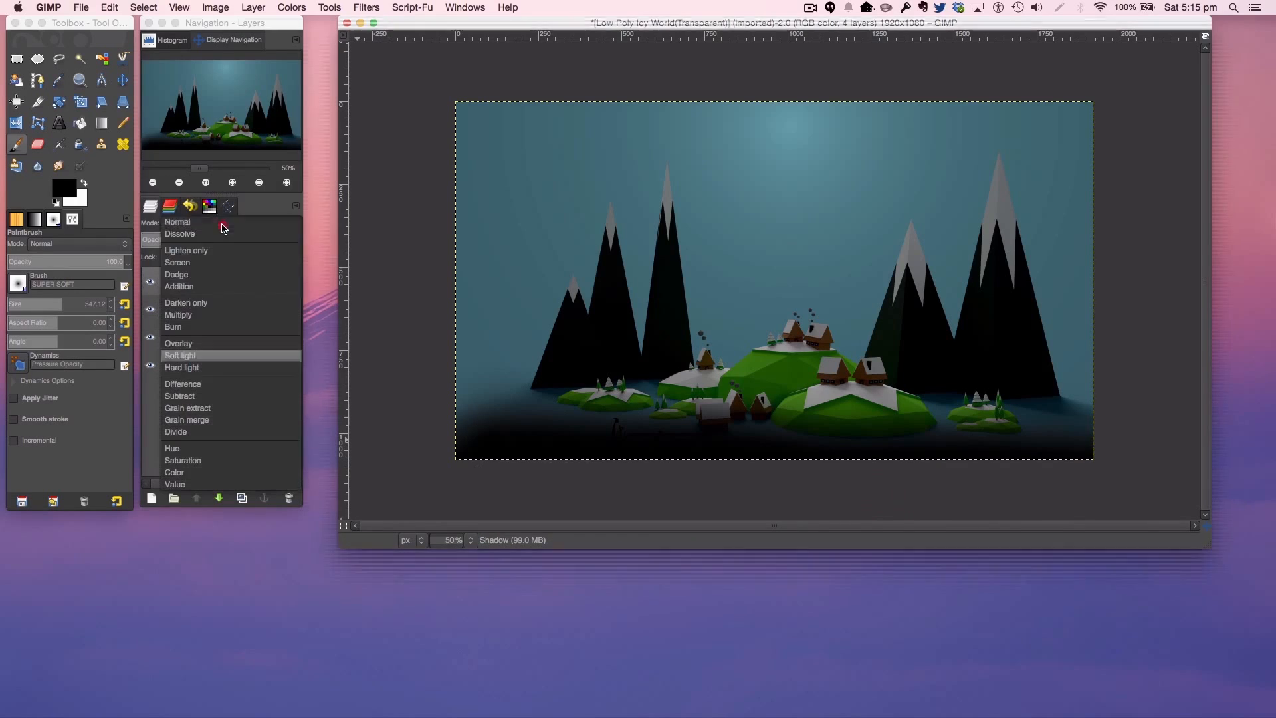
click(220, 340)
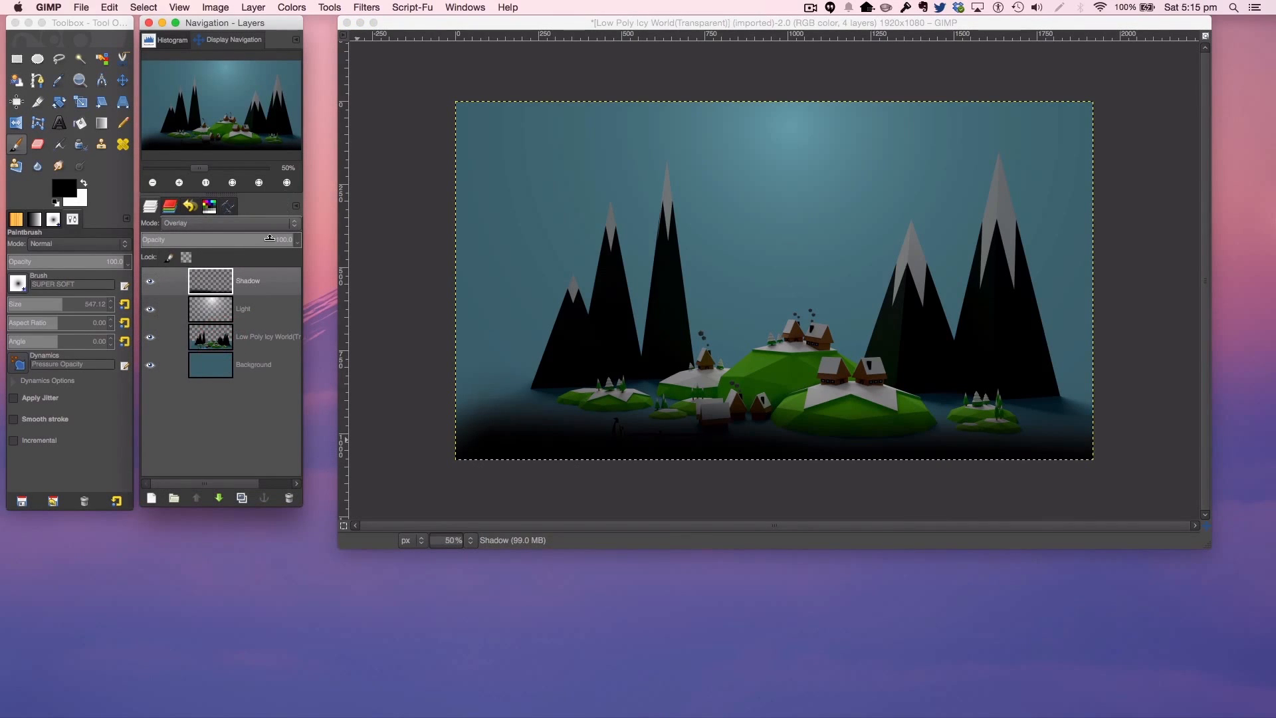
drag(272, 239, 221, 239)
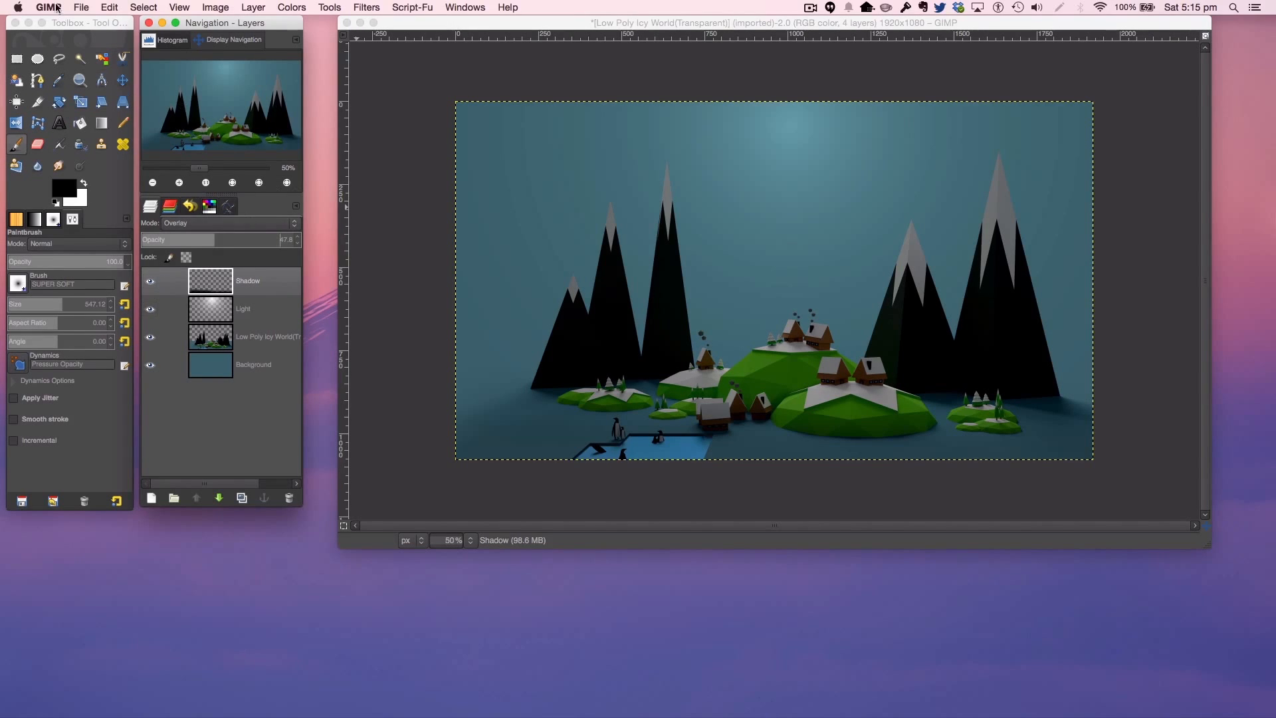
Step: Import Snow.png from the Desktop folder as a new layer above the Shadow layer
click(80, 7)
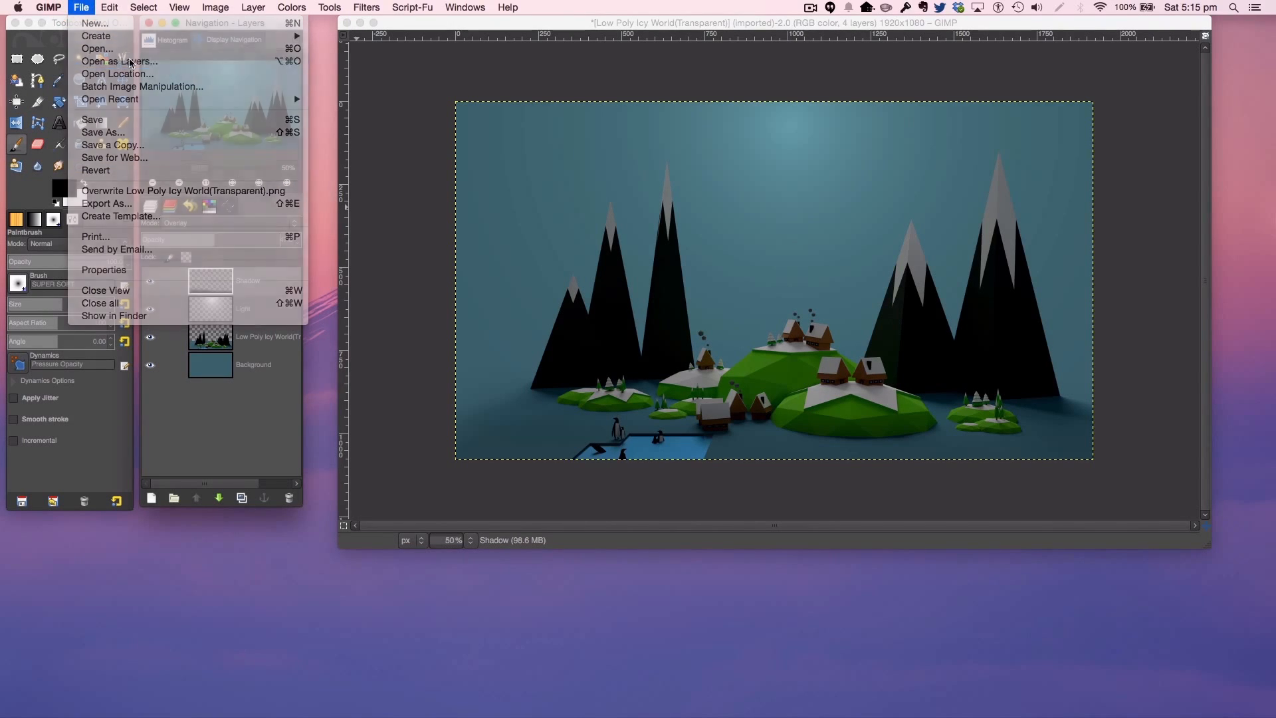
click(118, 50)
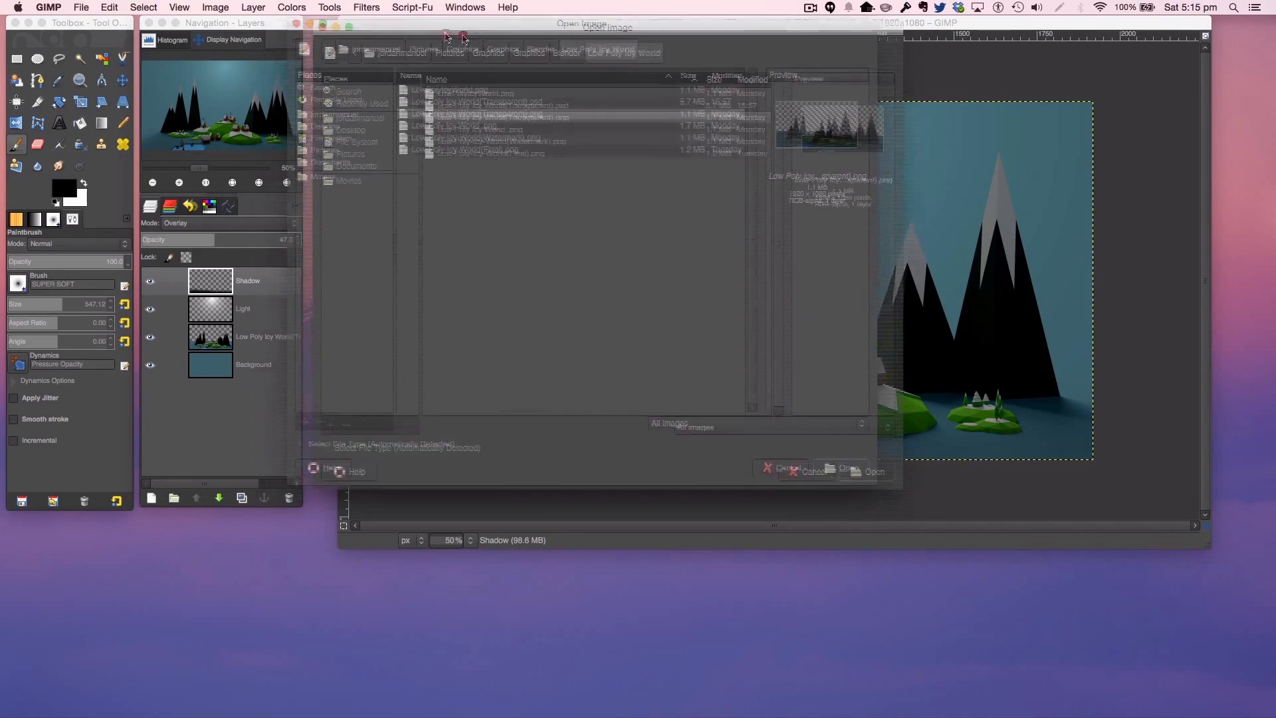
click(393, 138)
click(497, 99)
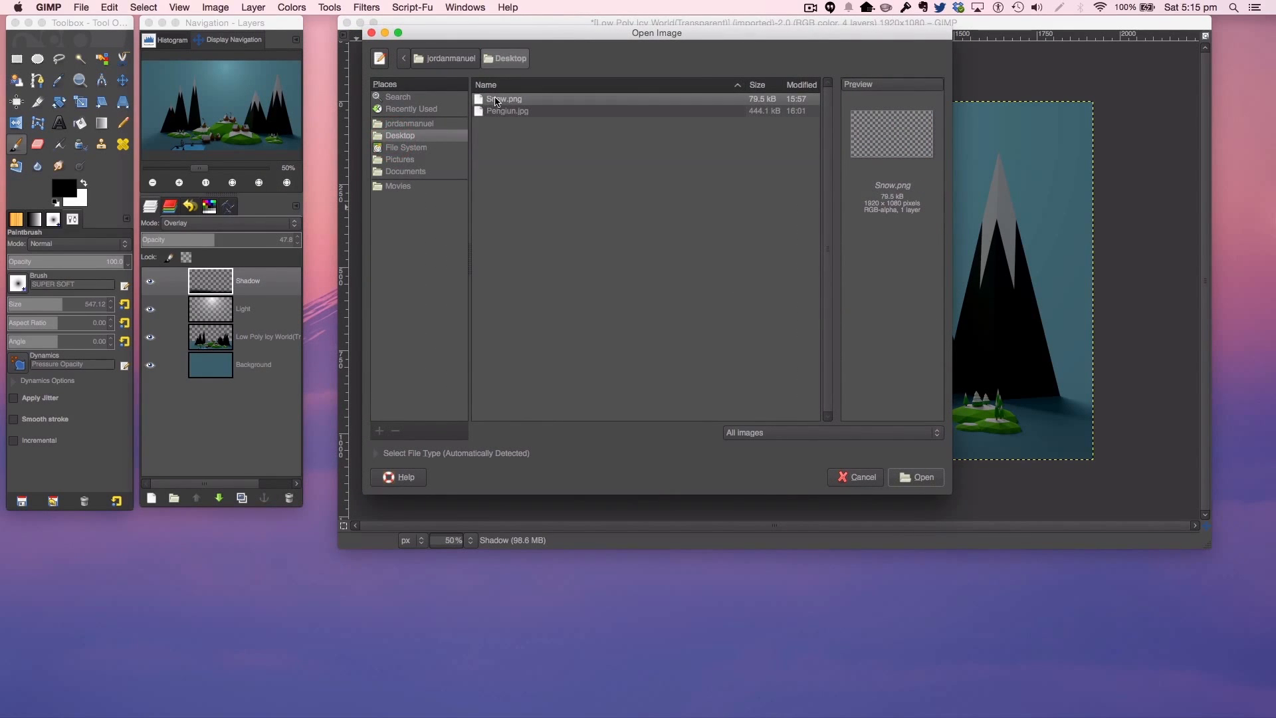
click(916, 477)
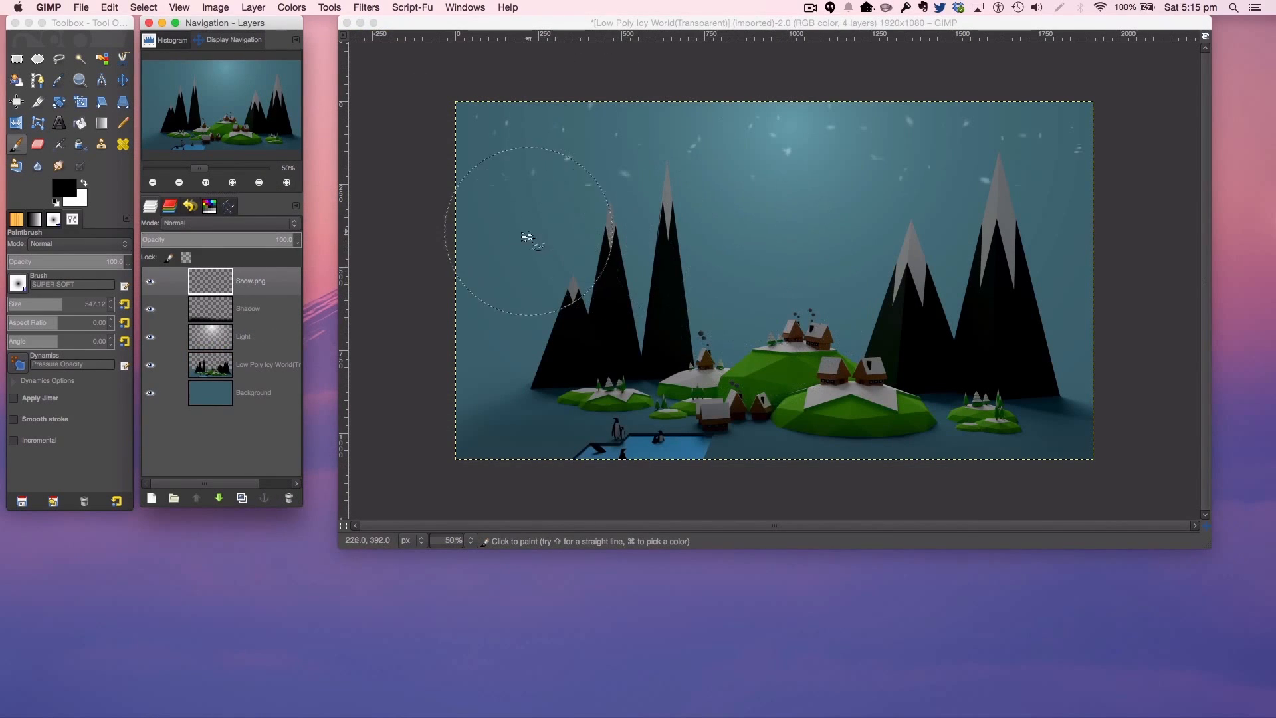